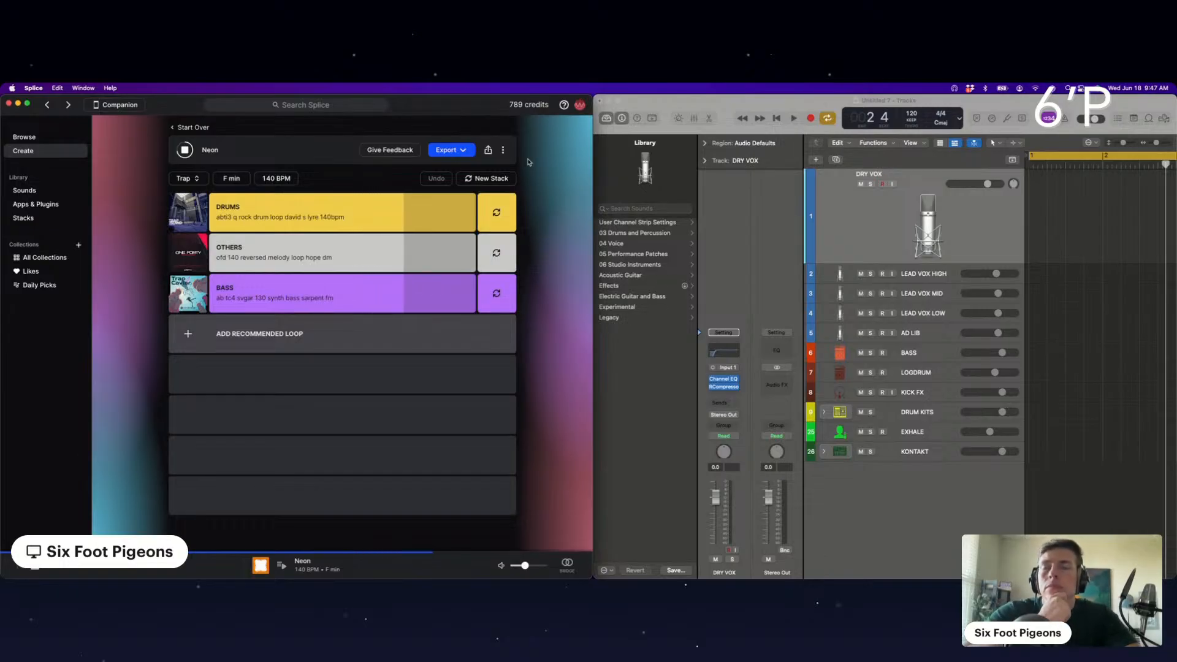
Audition the Bass, Drums and Others loops one at a time by soloing and unsoloing each of them.
{"action": "mouse_move", "coordinate": [349, 298]}
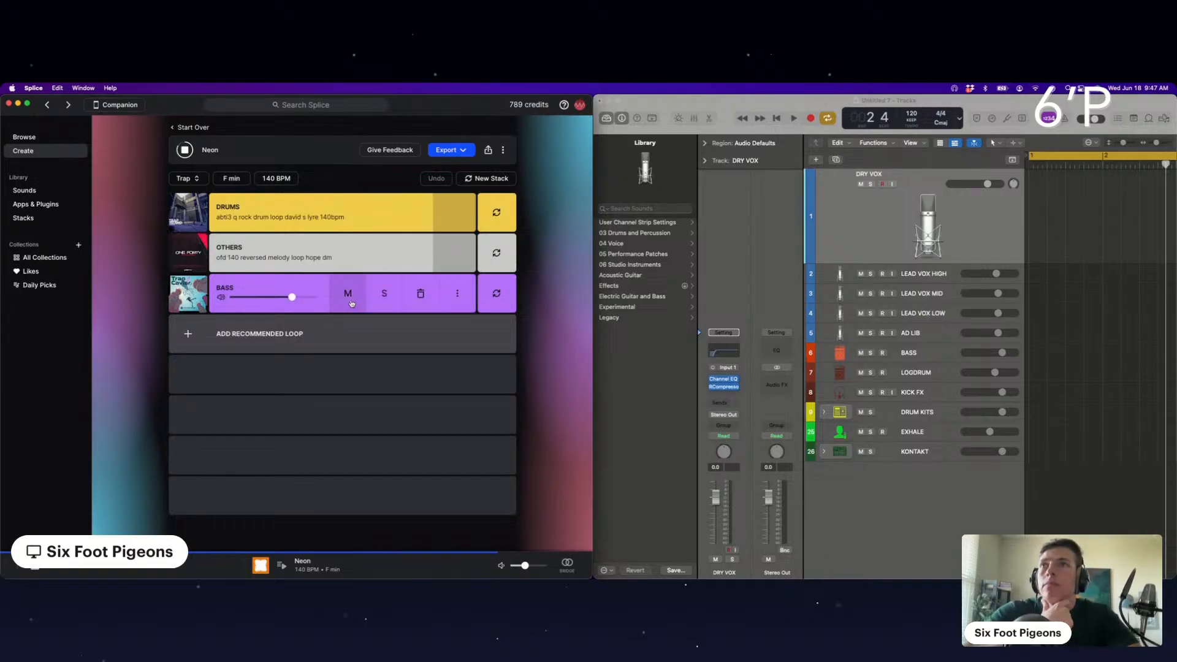
{"action": "left_click", "coordinate": [394, 300]}
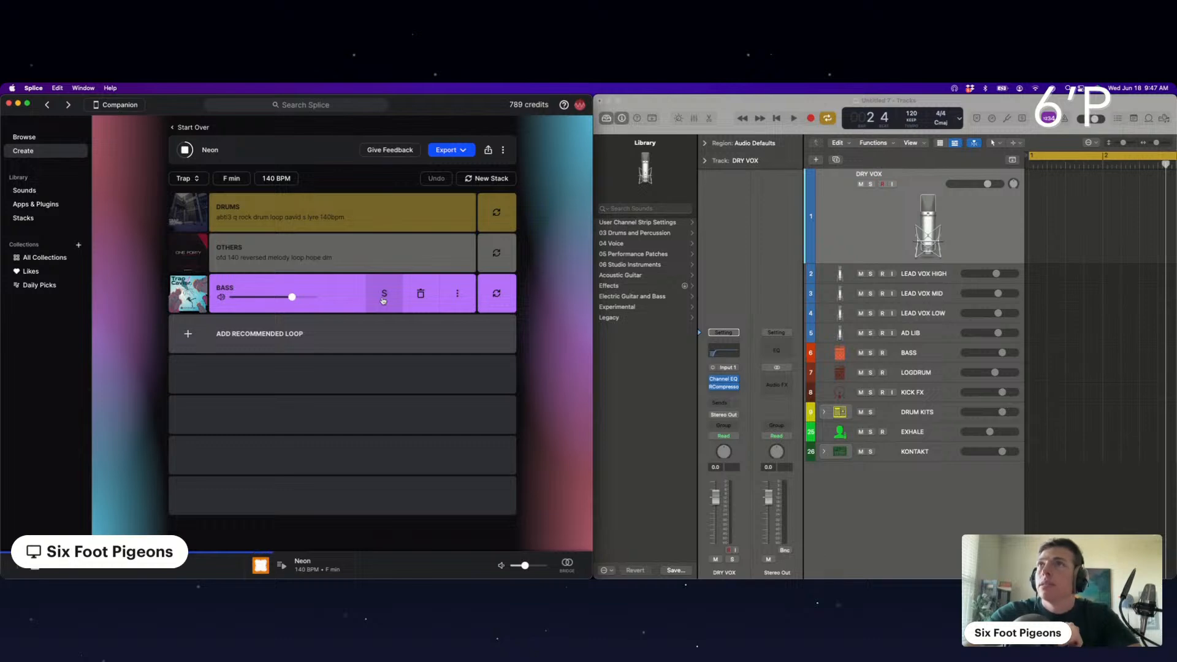
{"action": "left_click", "coordinate": [383, 301]}
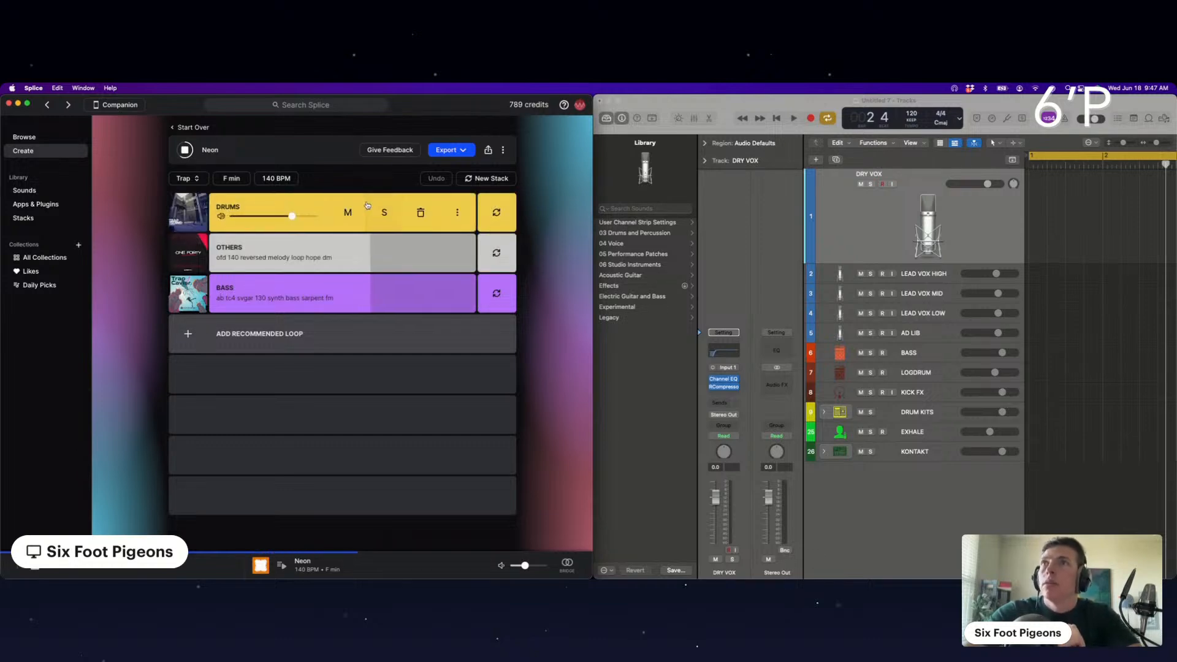
{"action": "left_click", "coordinate": [382, 211]}
{"action": "left_click", "coordinate": [382, 211]}
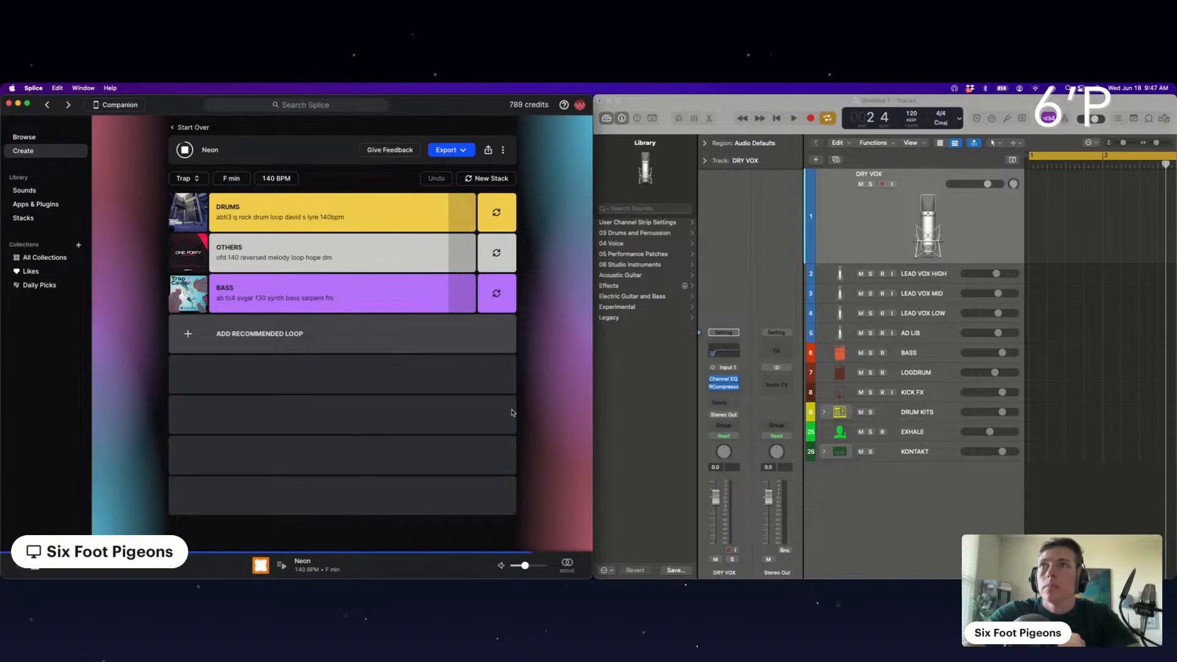
{"action": "left_click", "coordinate": [376, 253]}
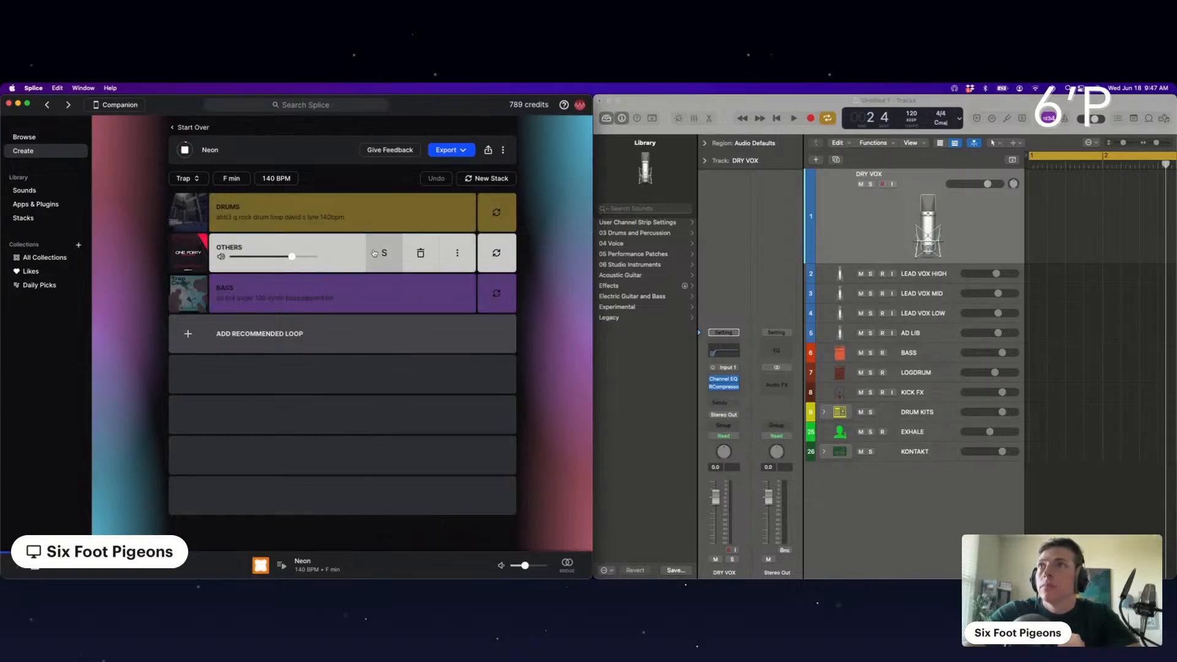
{"action": "left_click", "coordinate": [374, 252]}
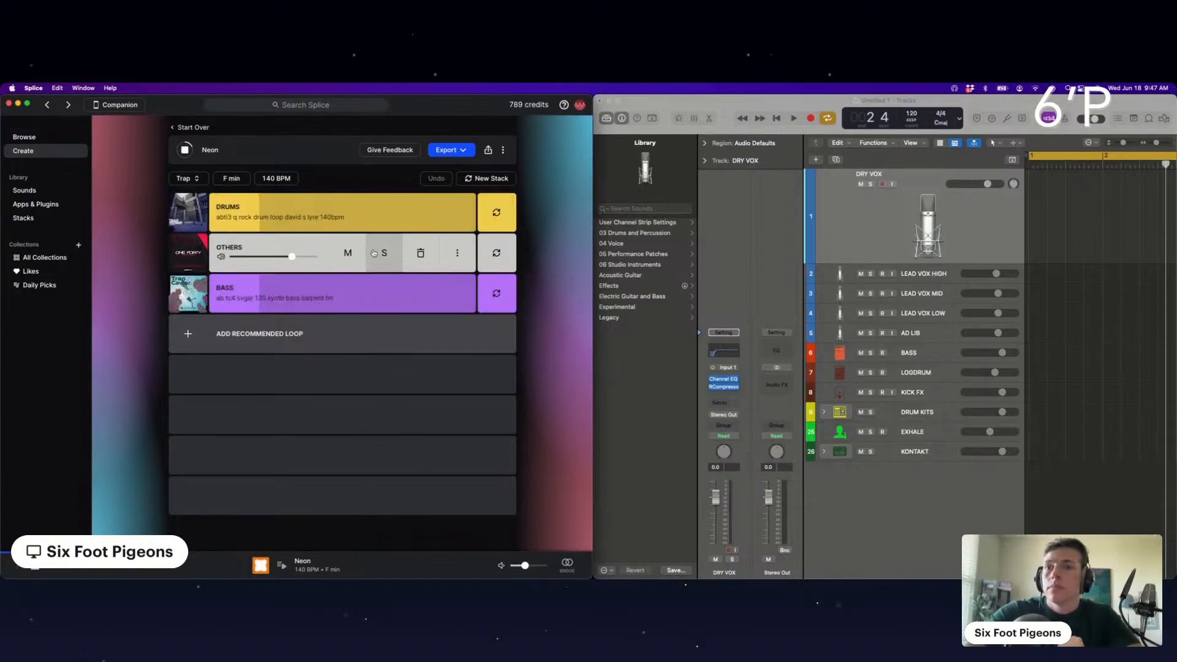
Add a Brass & Winds recommended loop to the stack and enlarge the Splice window to full width.
{"action": "mouse_move", "coordinate": [319, 334]}
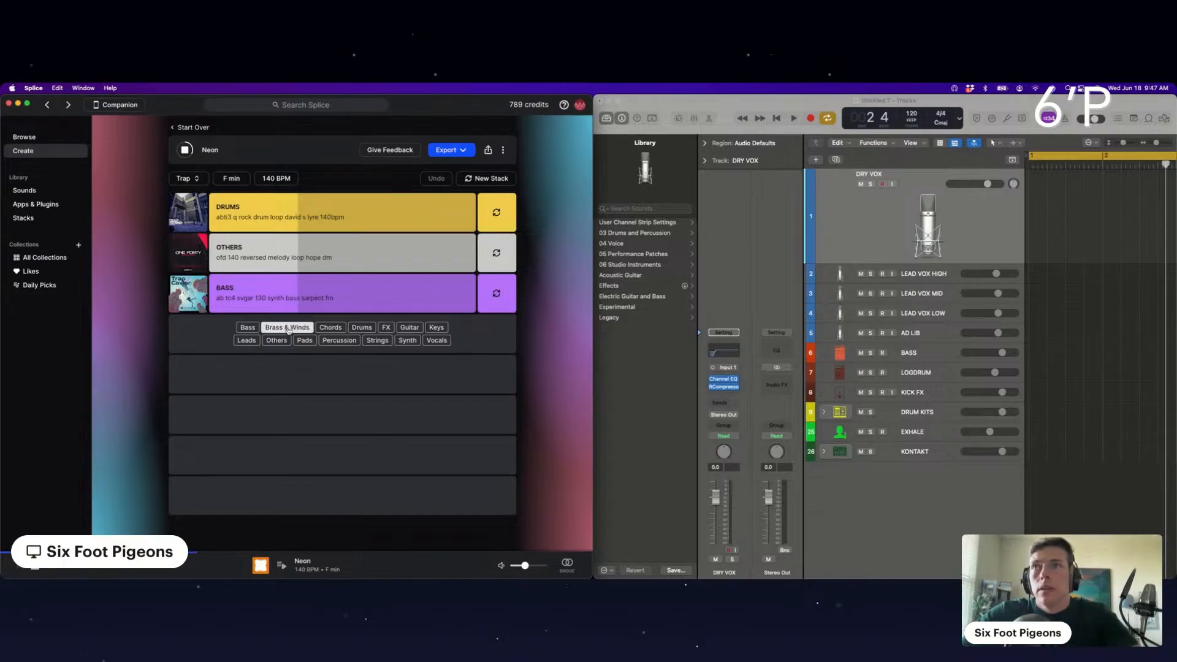
{"action": "left_click", "coordinate": [287, 328]}
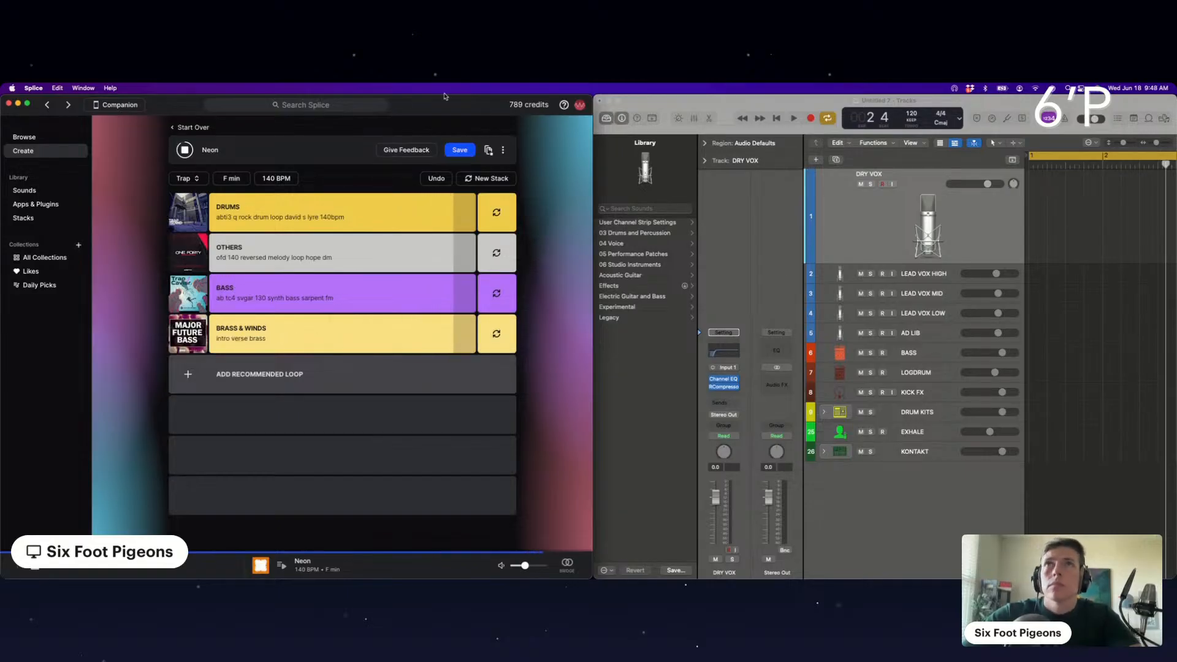
{"action": "left_click", "coordinate": [28, 104]}
Try a Strings recommended loop in the stack and delete it.
{"action": "mouse_move", "coordinate": [594, 346]}
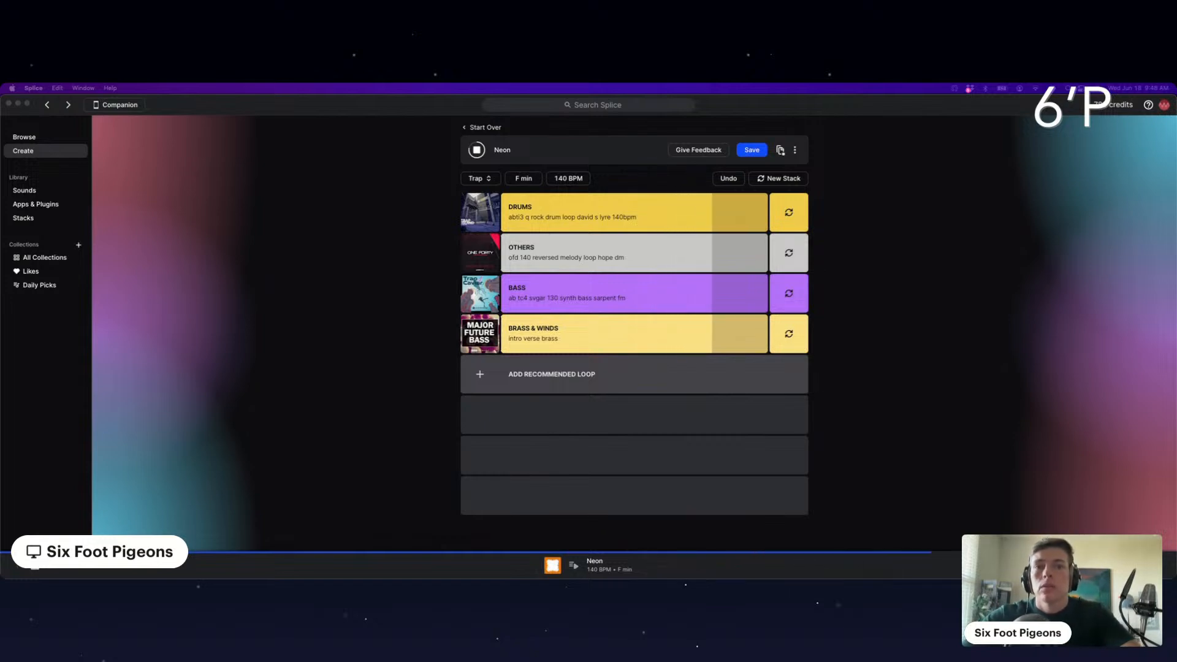
{"action": "left_click", "coordinate": [662, 387]}
{"action": "left_click", "coordinate": [667, 378]}
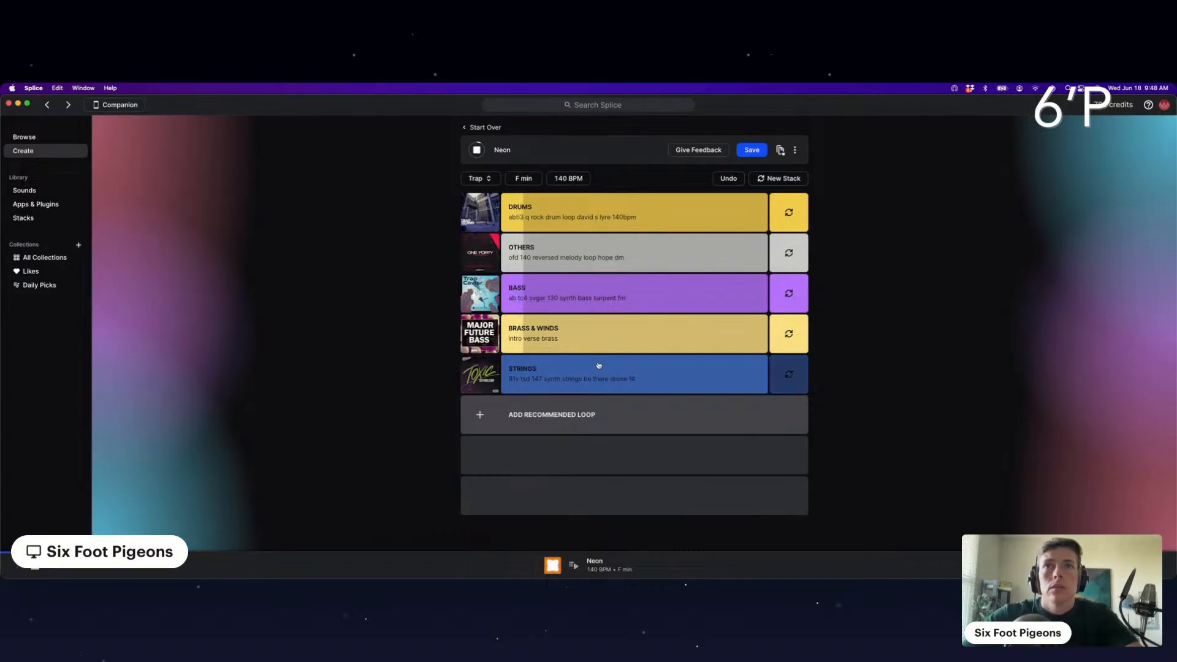
{"action": "mouse_move", "coordinate": [583, 375]}
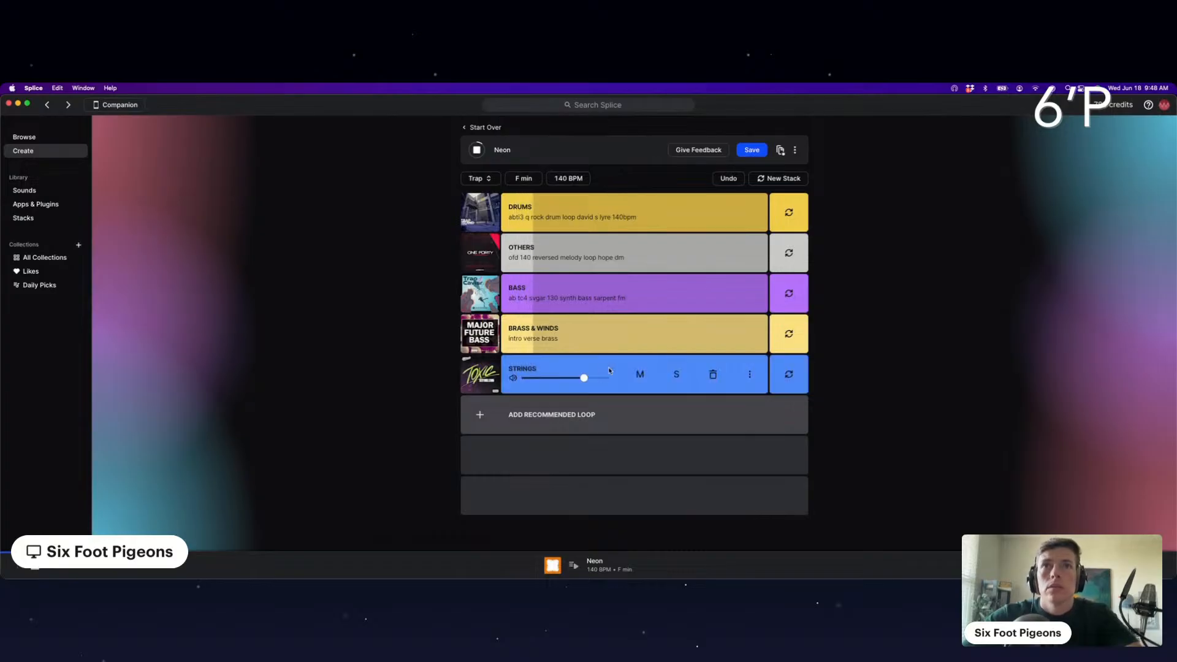
{"action": "left_click", "coordinate": [712, 374]}
Add a Keys recommended loop, swap it for "ab tc4 svgar 140 piano parade em", and audition it solo.
{"action": "mouse_move", "coordinate": [631, 381]}
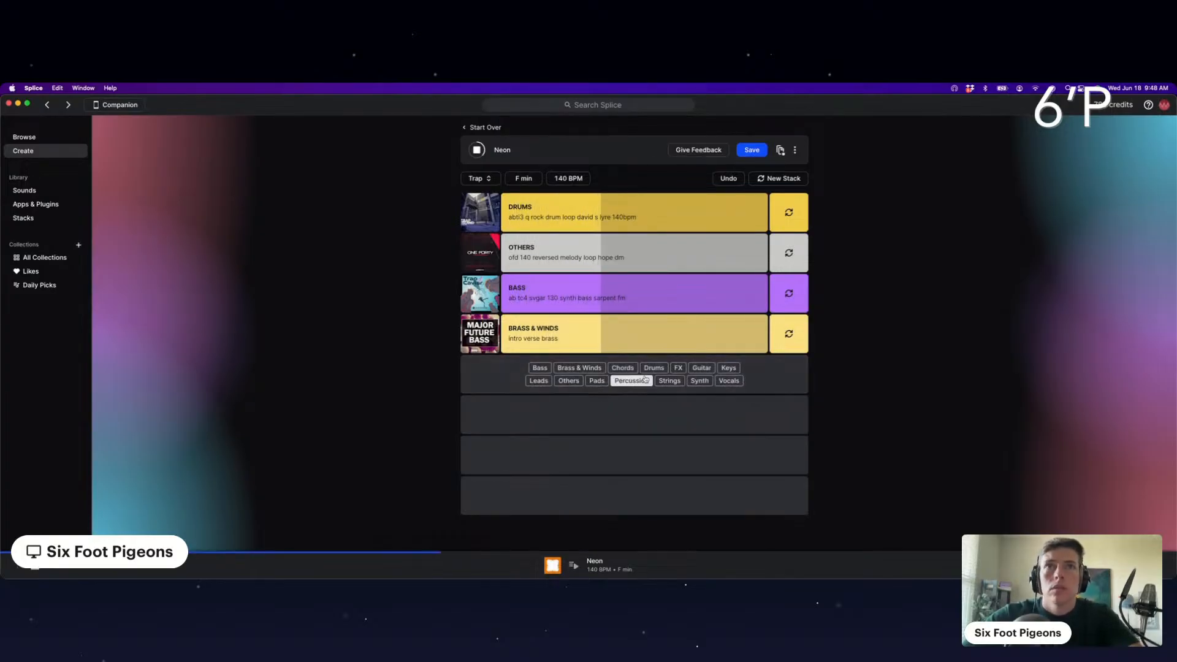
{"action": "left_click", "coordinate": [727, 368]}
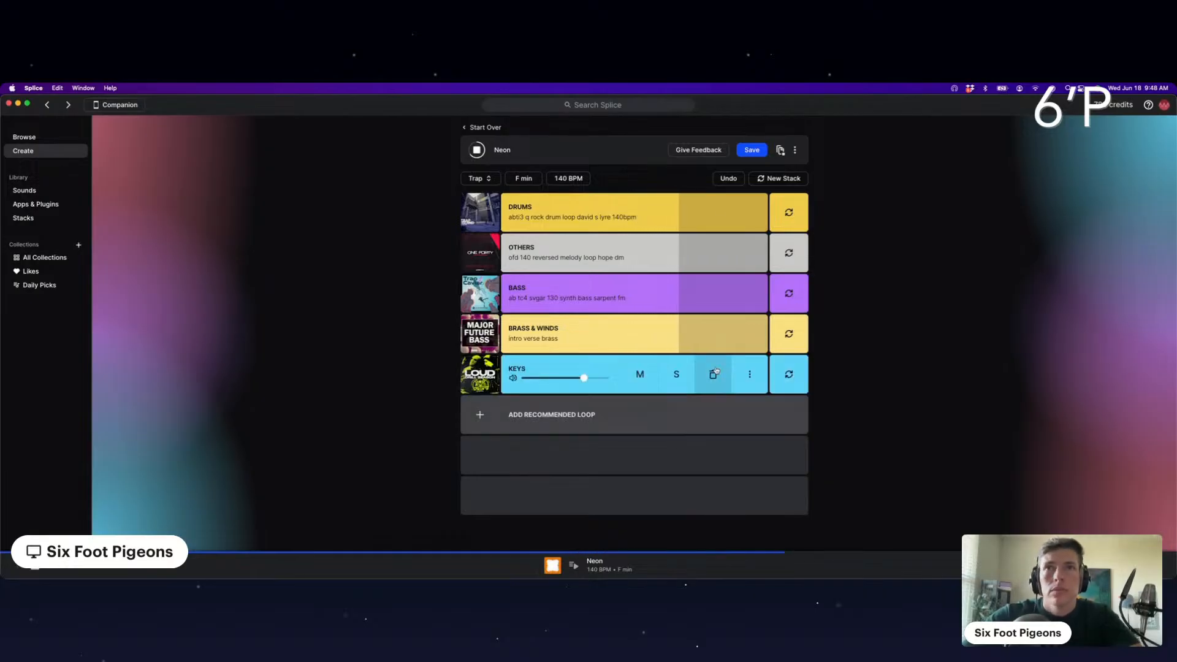
{"action": "left_click", "coordinate": [674, 375]}
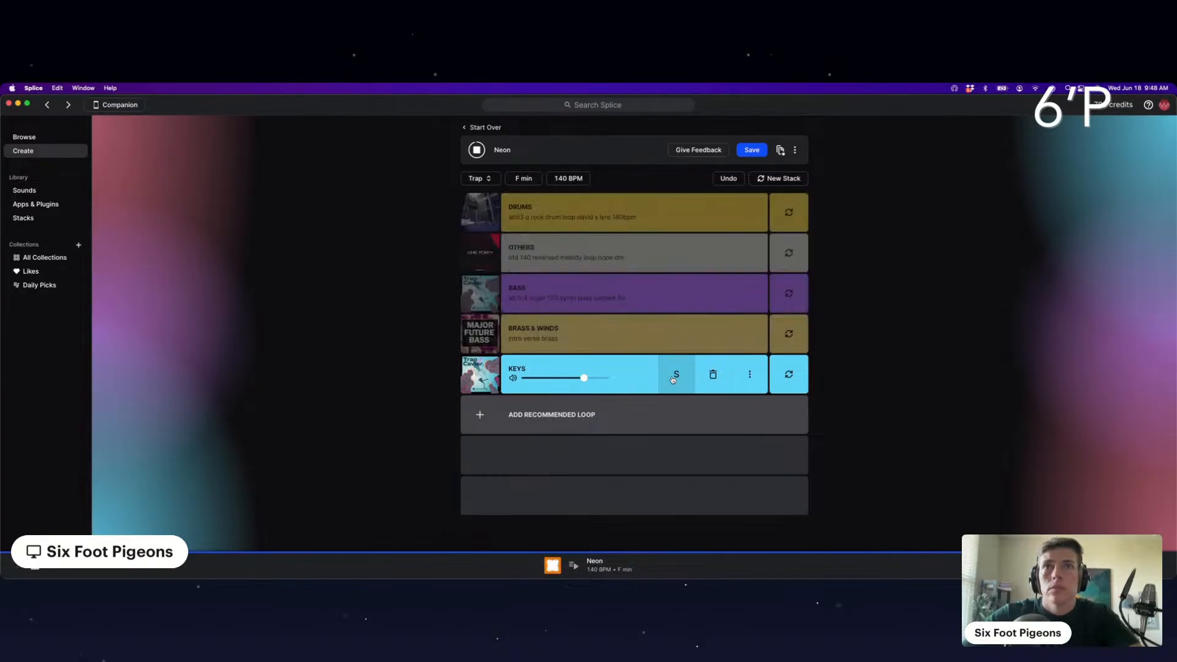
{"action": "left_click", "coordinate": [673, 375]}
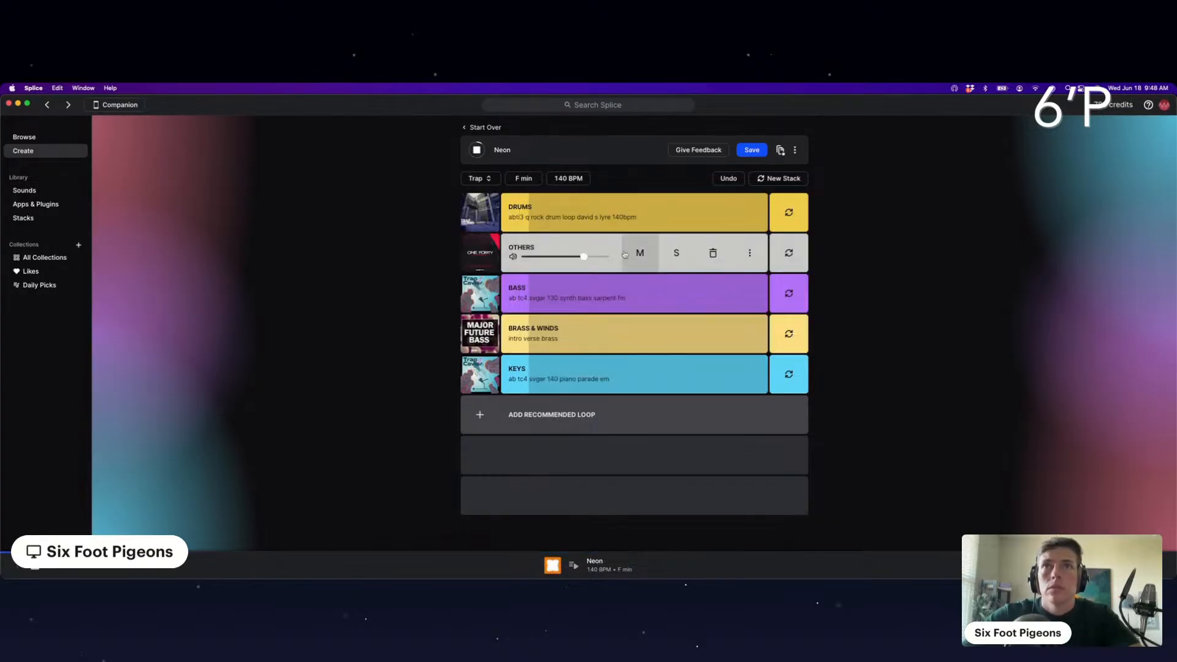
Lower the Brass & Winds volume slightly and check the mix with Others, Bass and Drums temporarily muted.
{"action": "left_click", "coordinate": [639, 251]}
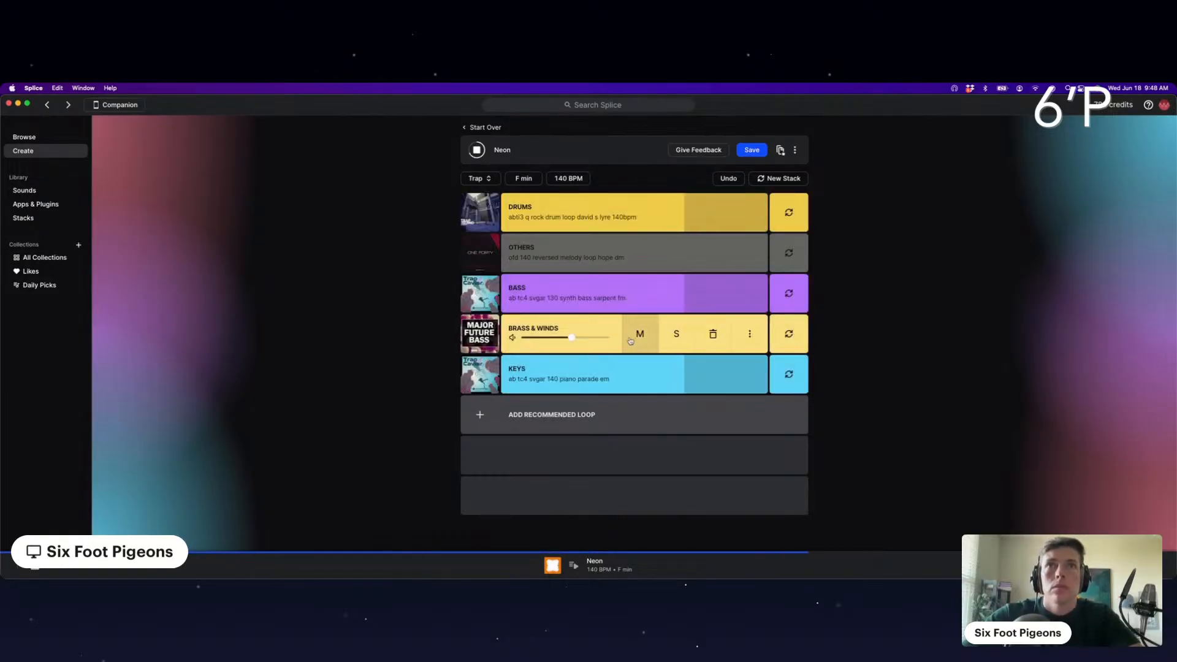
{"action": "left_click", "coordinate": [637, 294]}
{"action": "left_click", "coordinate": [639, 213]}
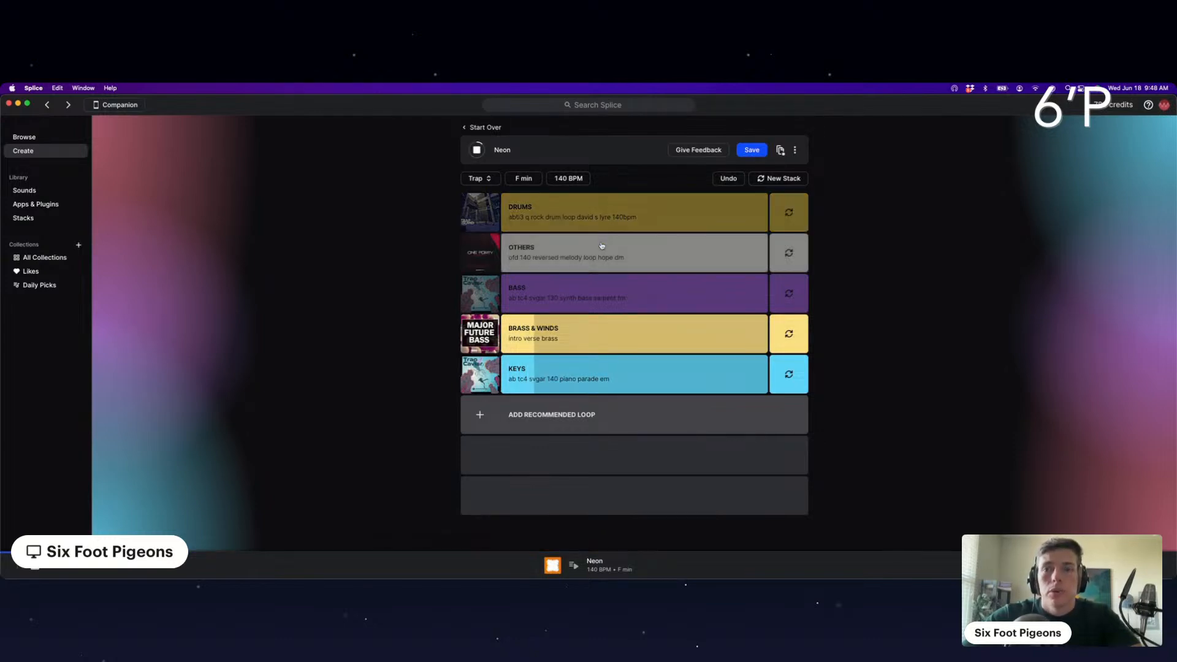
{"action": "left_click", "coordinate": [607, 212]}
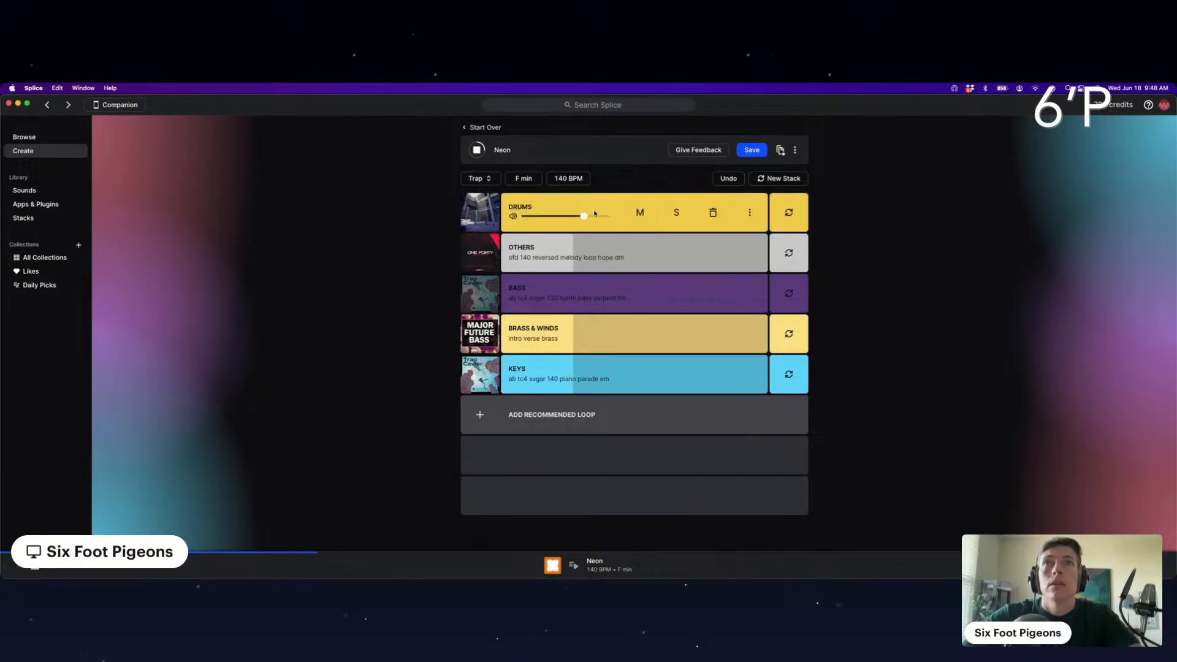
{"action": "left_click", "coordinate": [620, 291]}
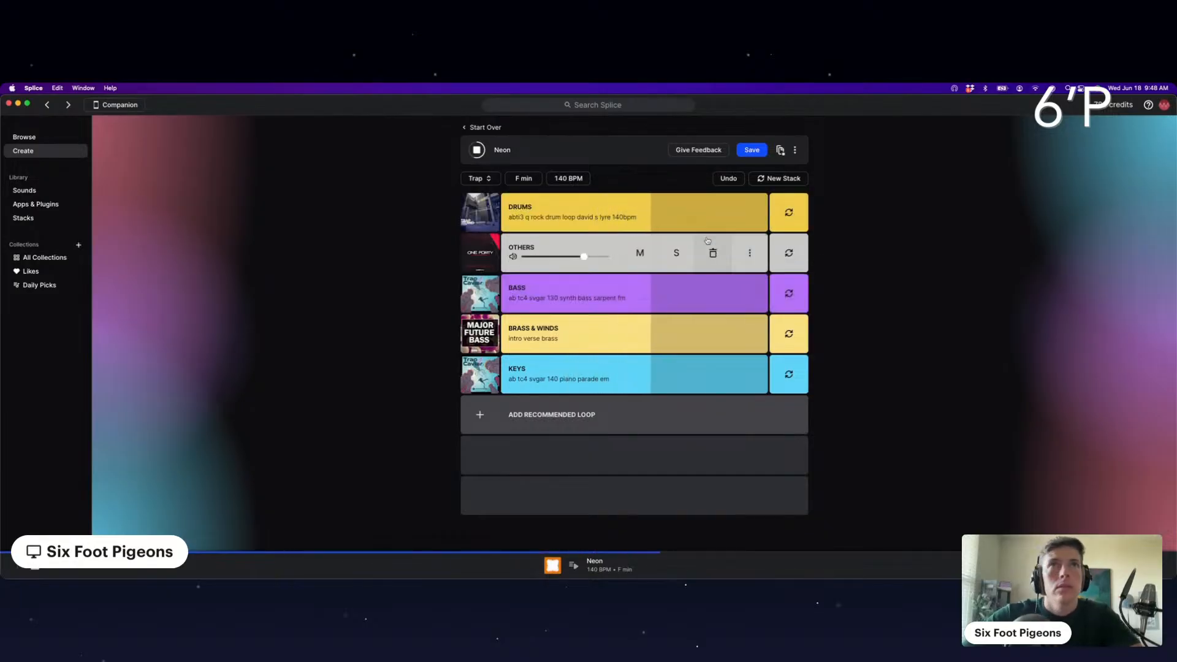
Save the stack and add a Percussion recommended loop to it.
{"action": "left_click", "coordinate": [749, 150]}
{"action": "mouse_move", "coordinate": [598, 406]}
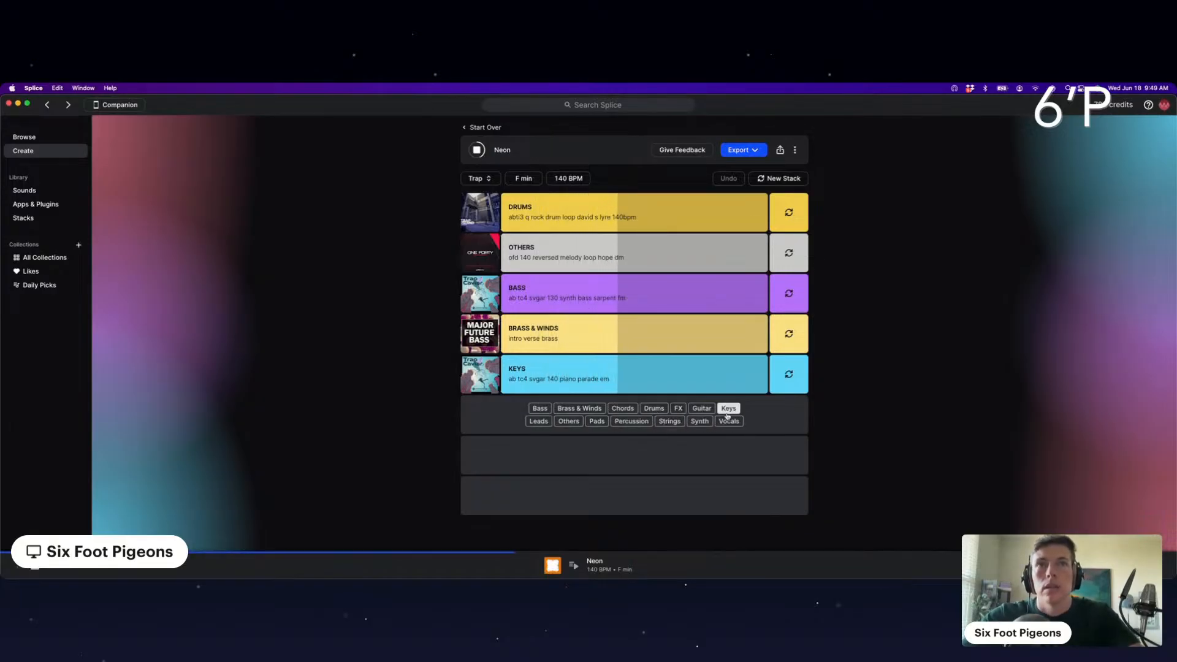
{"action": "left_click", "coordinate": [631, 421]}
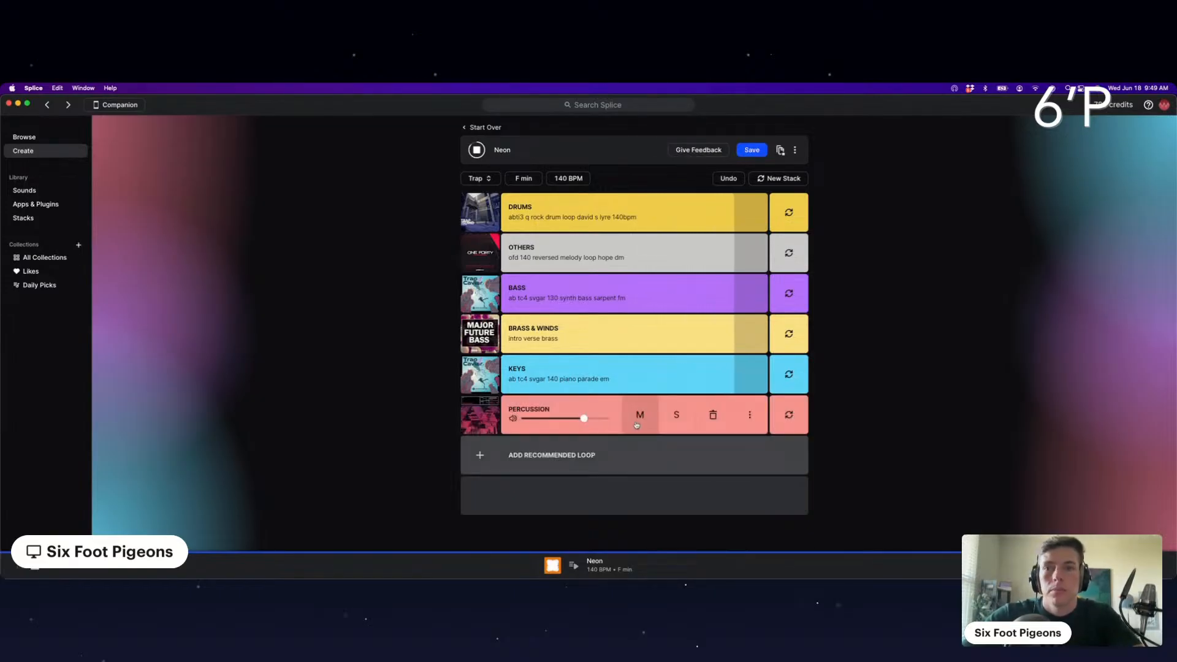
Swap the Percussion loop for alternatives until it uses the "125 extra percussion loop pistachio" sample.
{"action": "left_click", "coordinate": [778, 419]}
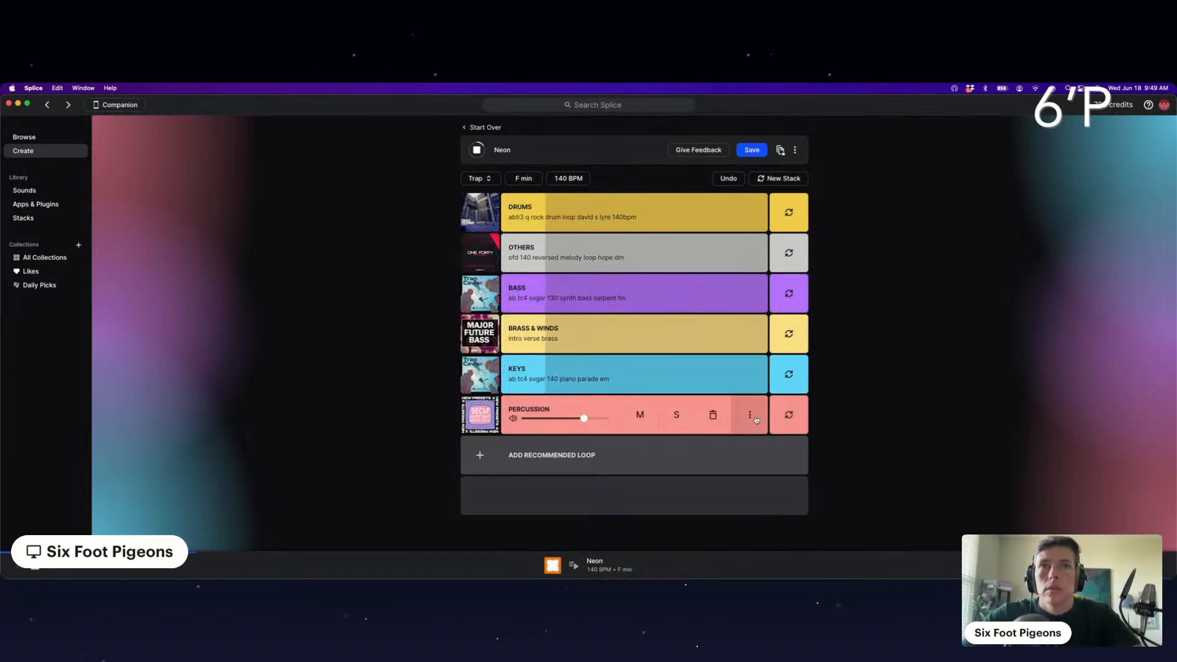
{"action": "left_click", "coordinate": [784, 419]}
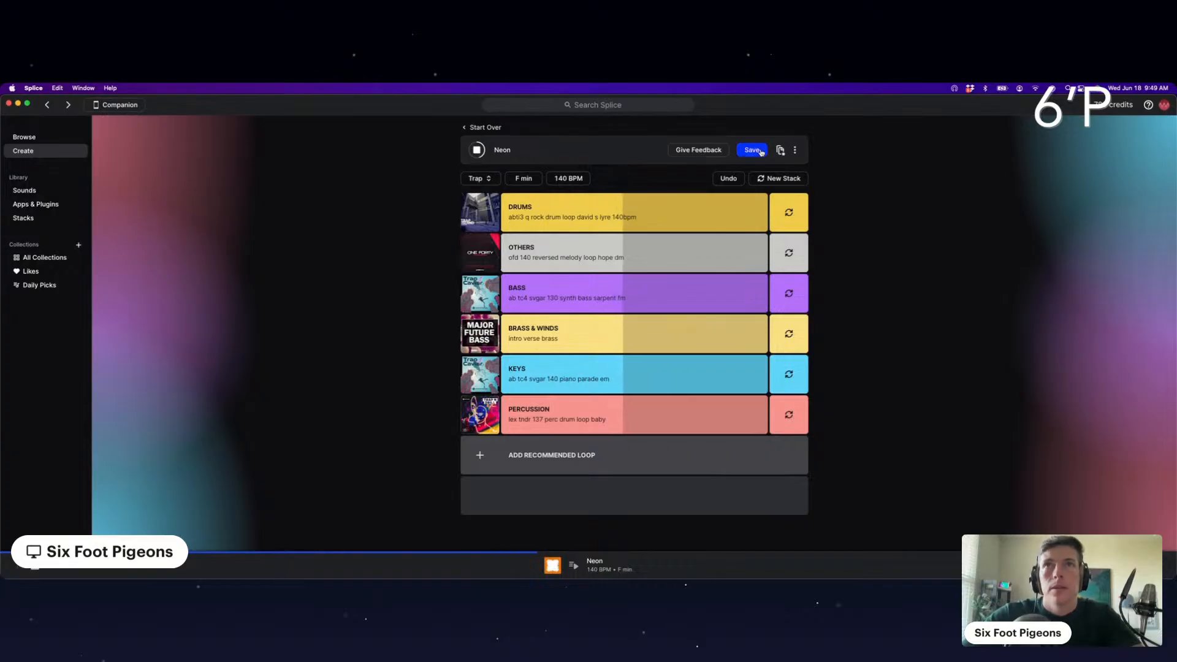
{"action": "mouse_move", "coordinate": [709, 417]}
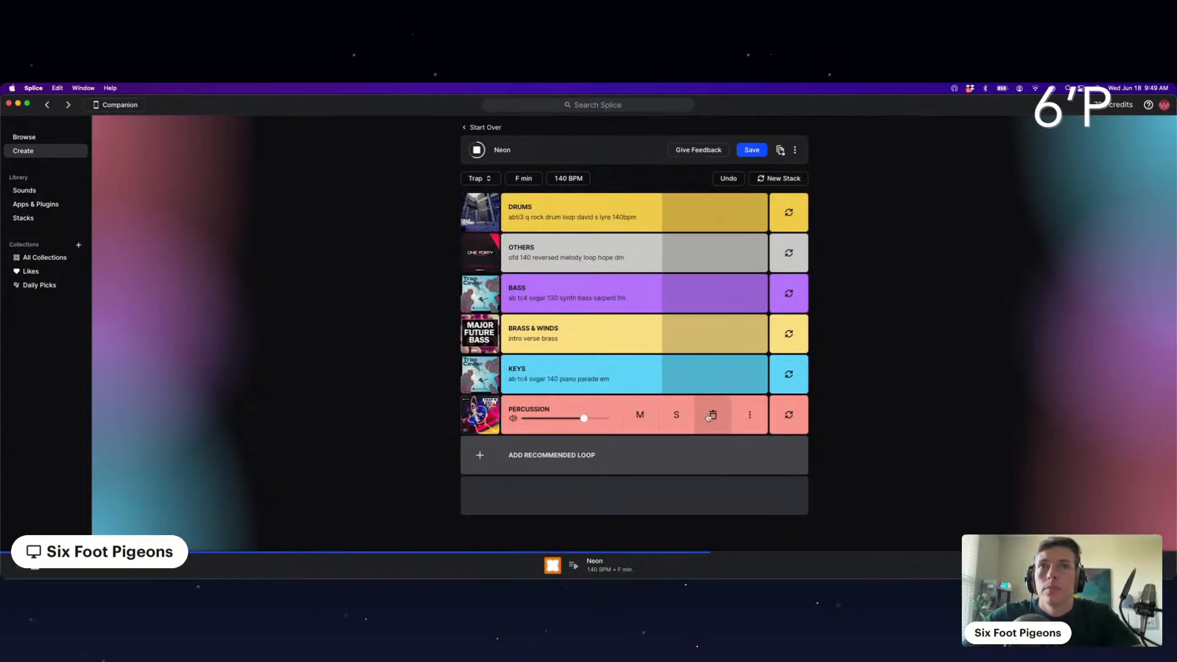
{"action": "left_click", "coordinate": [783, 419]}
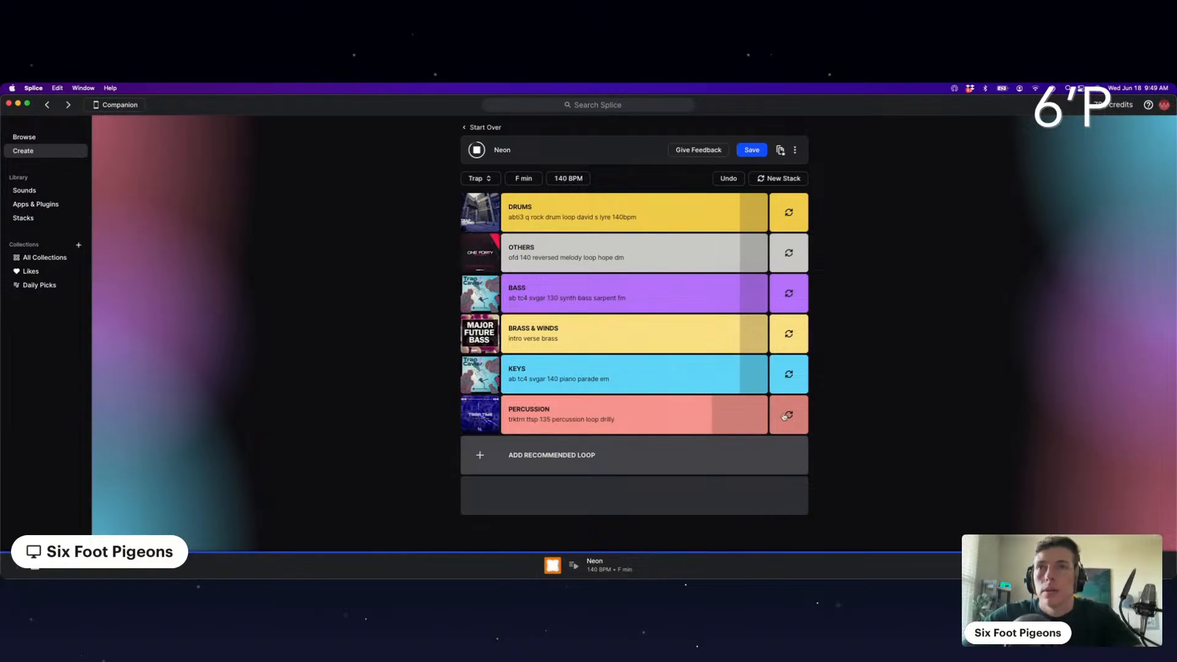
{"action": "left_click", "coordinate": [786, 417]}
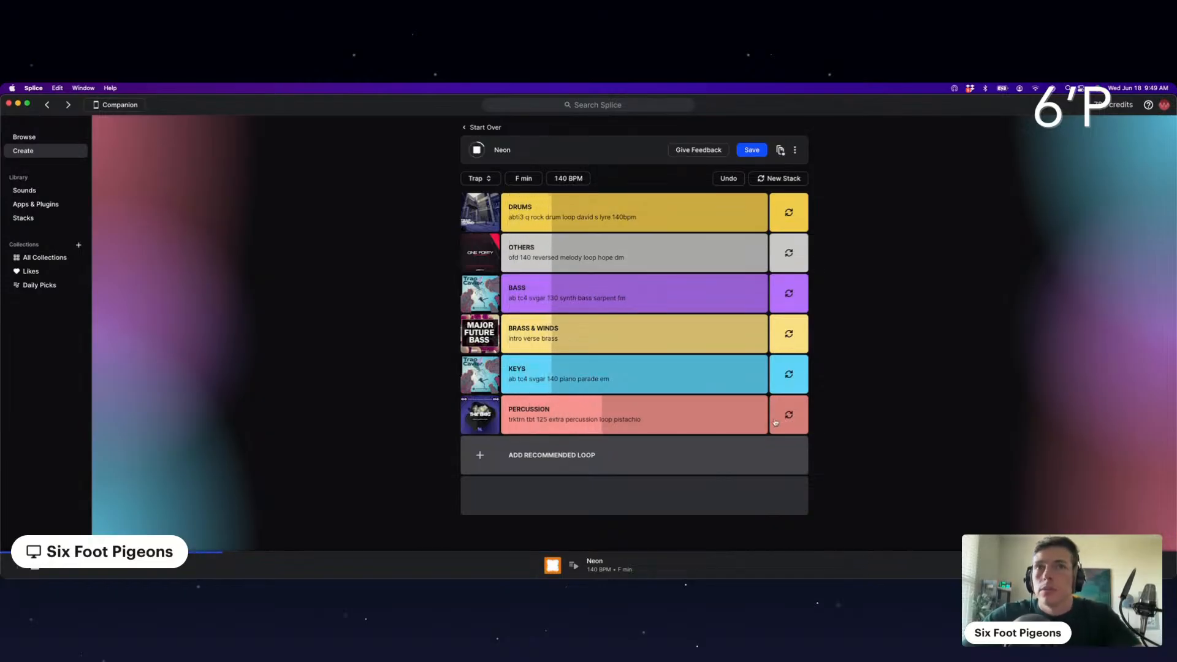
Audition the Percussion loop solo, restore the full mix, and lower the Percussion volume slightly.
{"action": "mouse_move", "coordinate": [736, 418]}
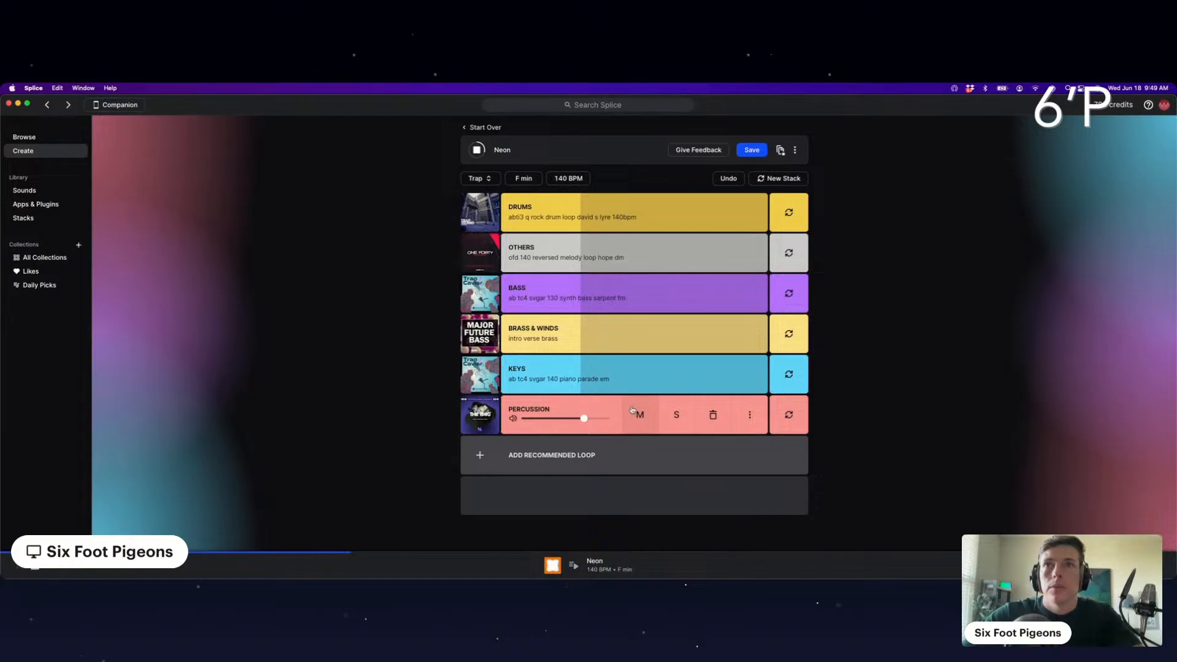
{"action": "left_click", "coordinate": [675, 416]}
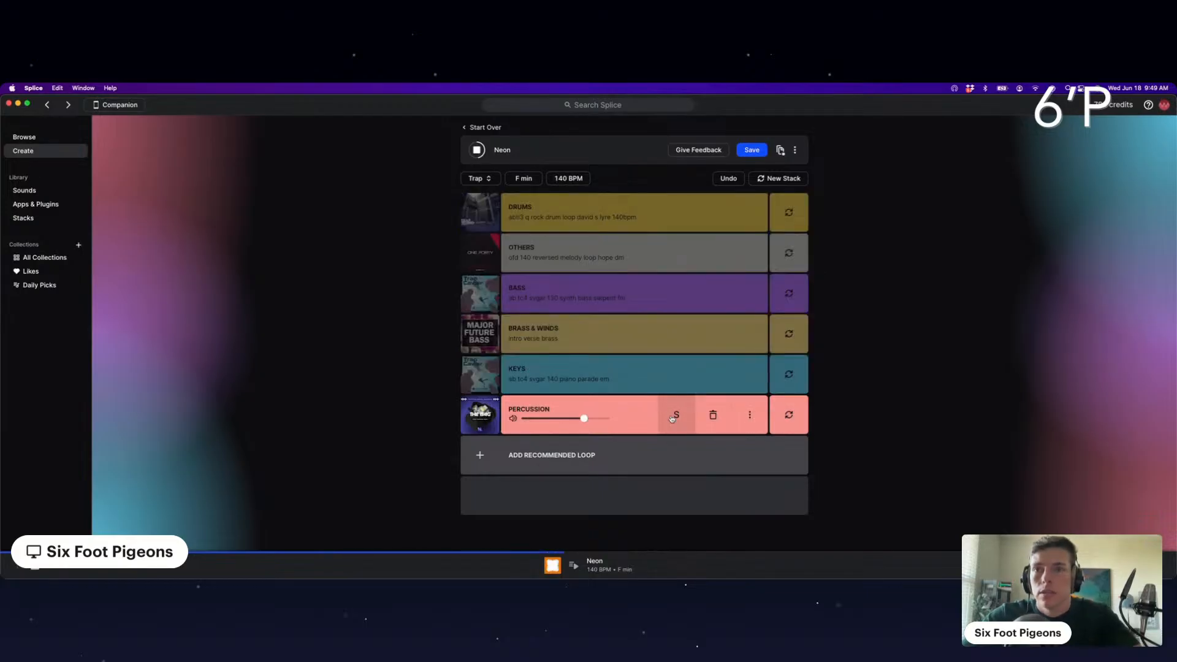
{"action": "left_click", "coordinate": [675, 417]}
{"action": "mouse_move", "coordinate": [662, 463]}
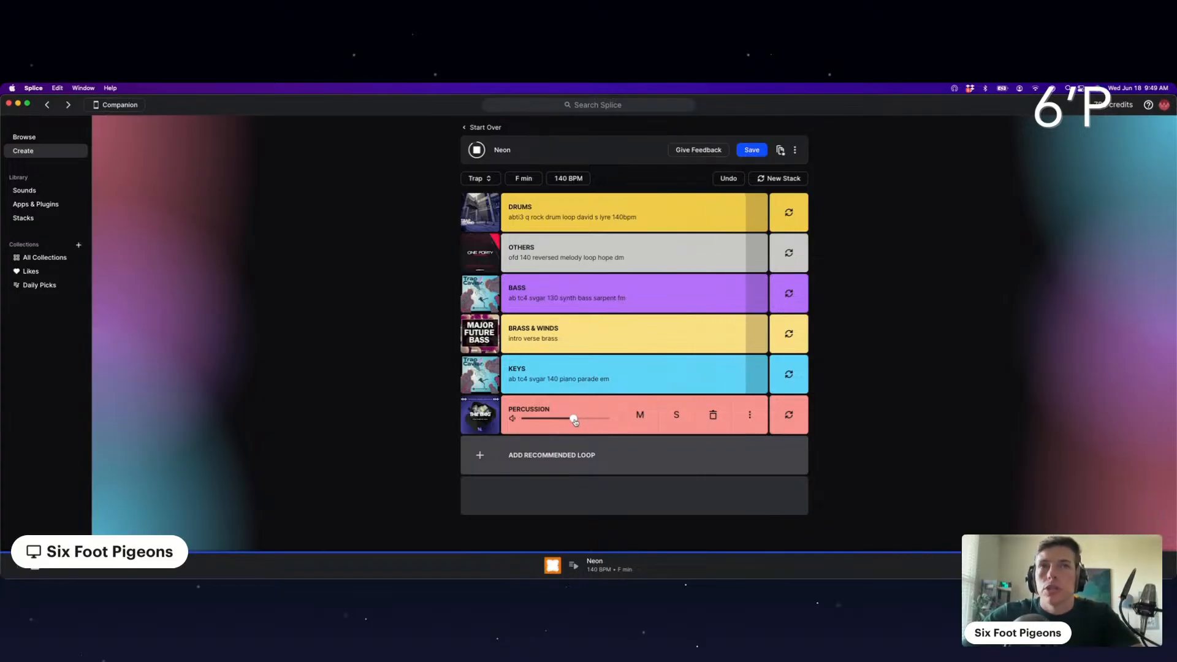
Add a Synth loop and a Vocals loop to fill the last two slots of the stack.
{"action": "mouse_move", "coordinate": [565, 454]}
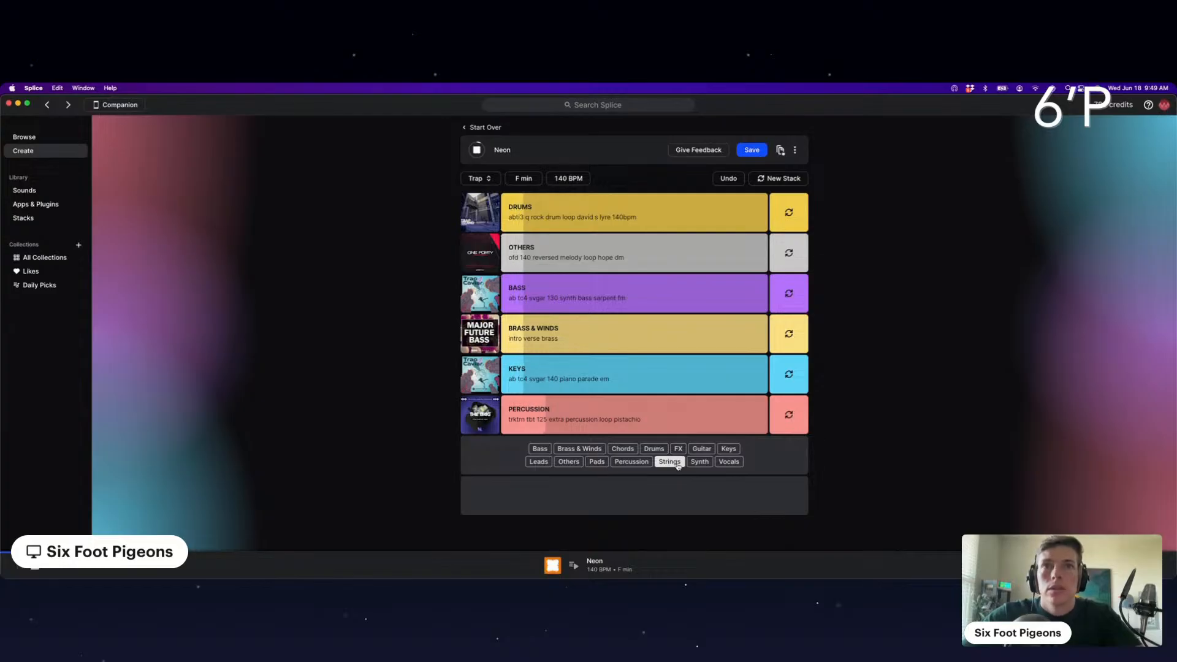
{"action": "left_click", "coordinate": [699, 461]}
{"action": "left_click", "coordinate": [650, 496]}
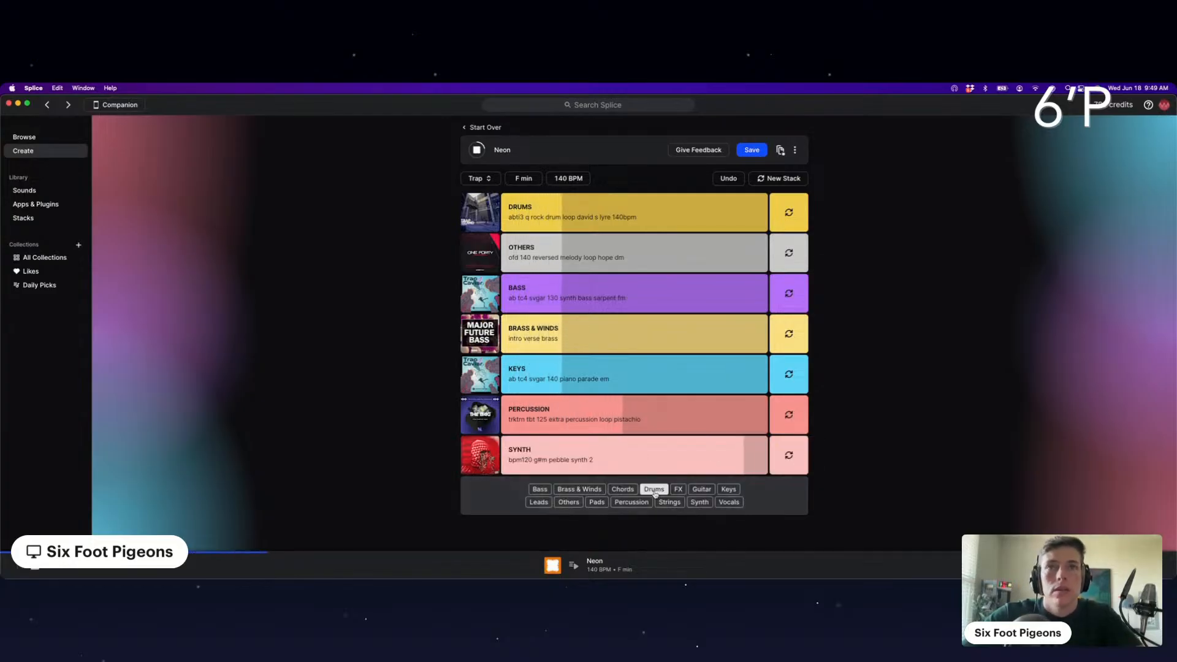
{"action": "left_click", "coordinate": [728, 499]}
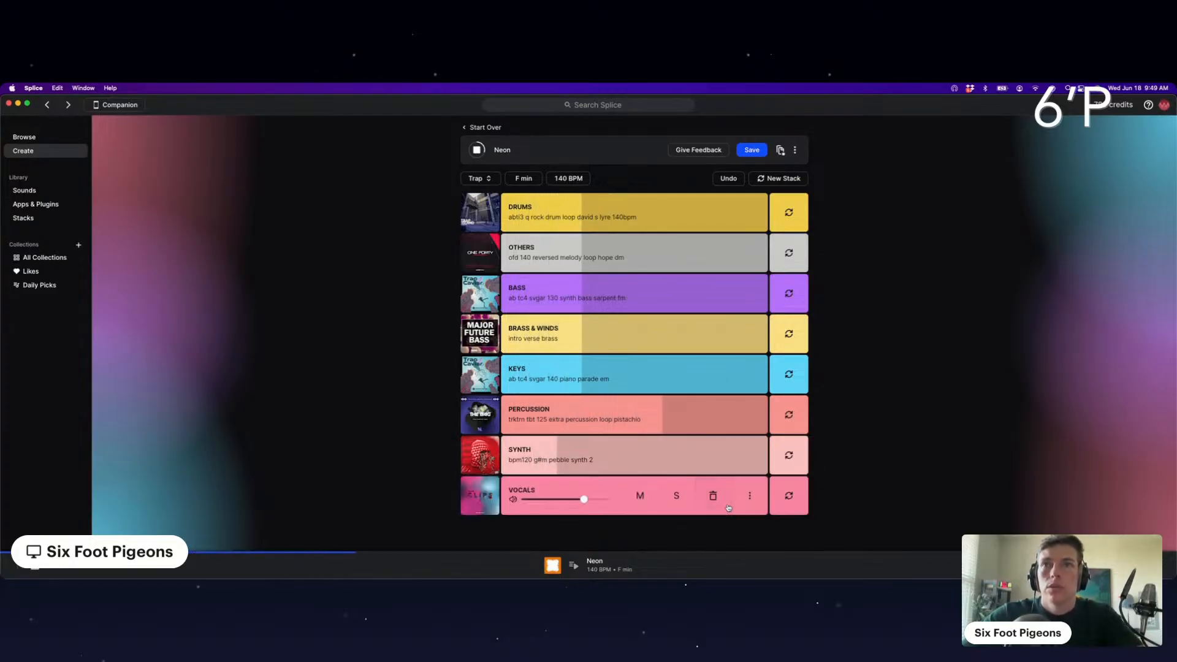
Swap the Vocals loop for "91v cr 110 vocal riser fx stronghold d" and lower its volume.
{"action": "left_click", "coordinate": [793, 498]}
{"action": "mouse_move", "coordinate": [640, 498]}
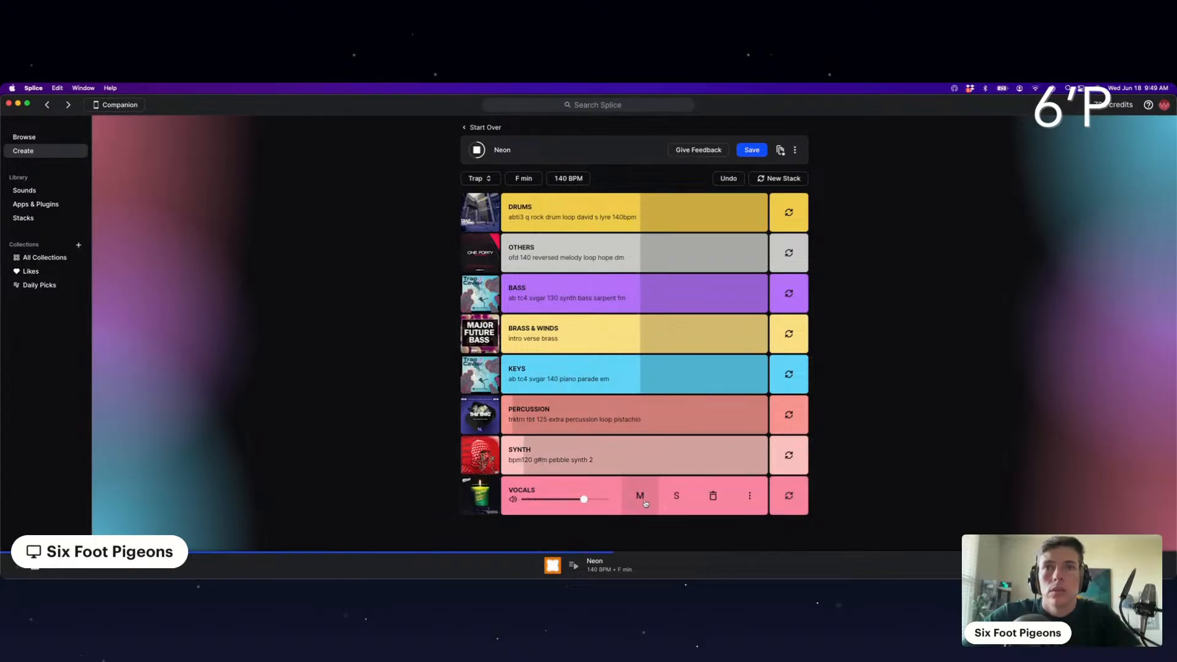
{"action": "left_click_drag", "start_coordinate": [585, 501], "coordinate": [566, 503]}
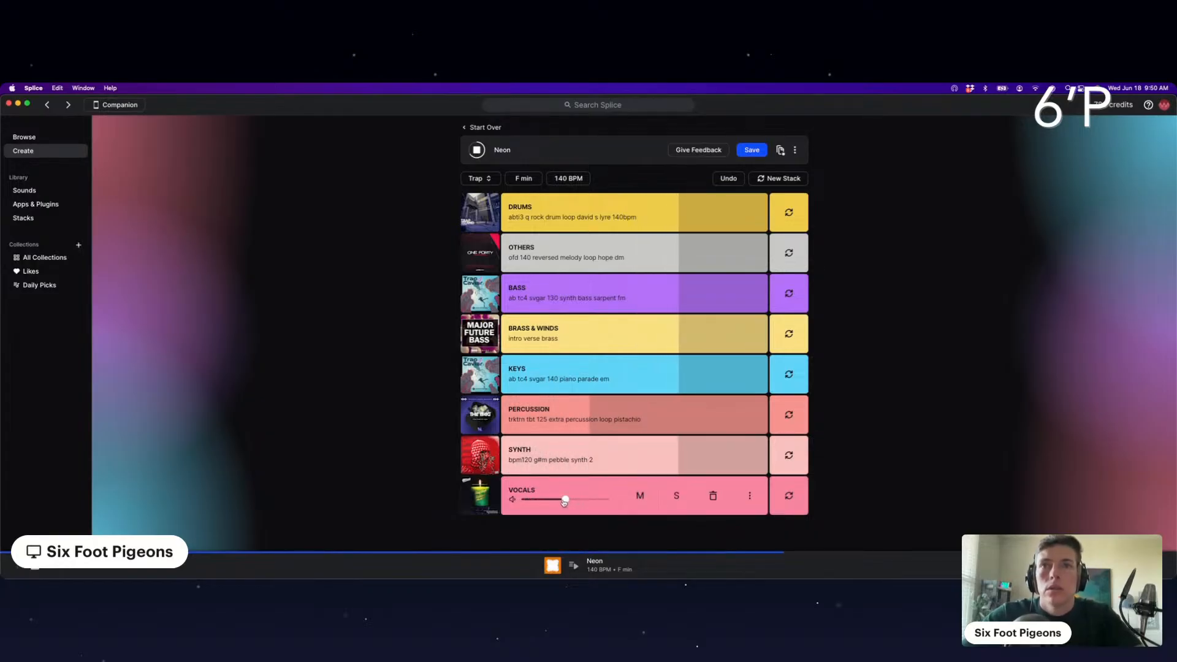
{"action": "mouse_move", "coordinate": [605, 459]}
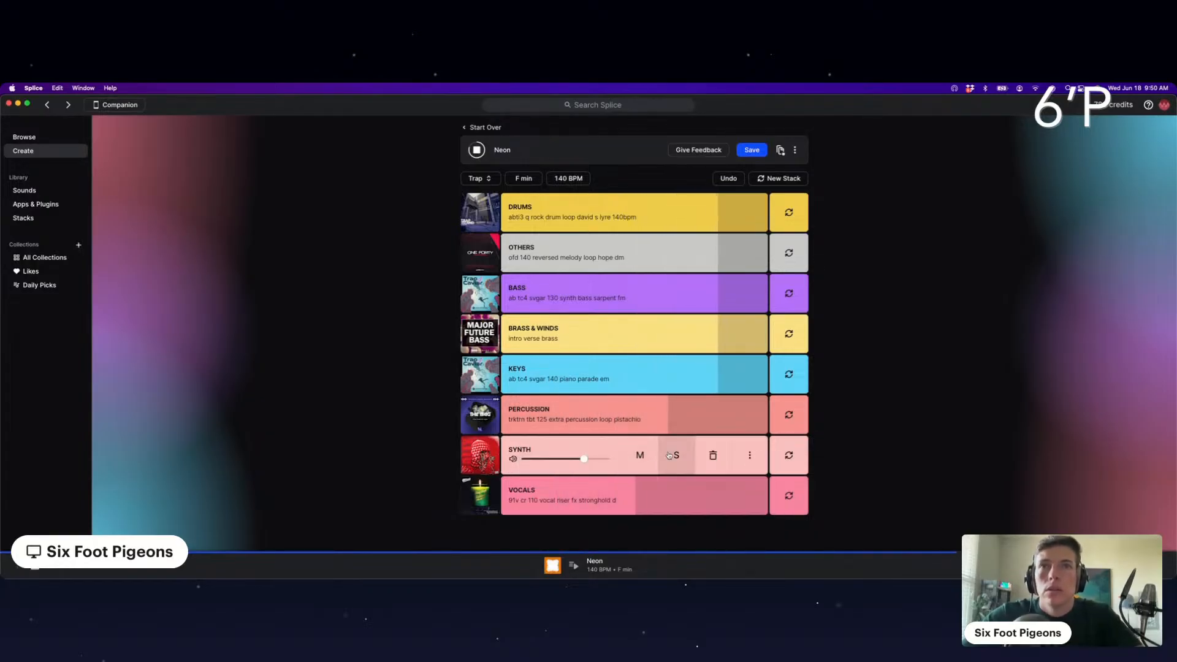
Try several alternative recommended loops for the Synth slot and remove the Synth loop from the stack.
{"action": "left_click", "coordinate": [794, 457]}
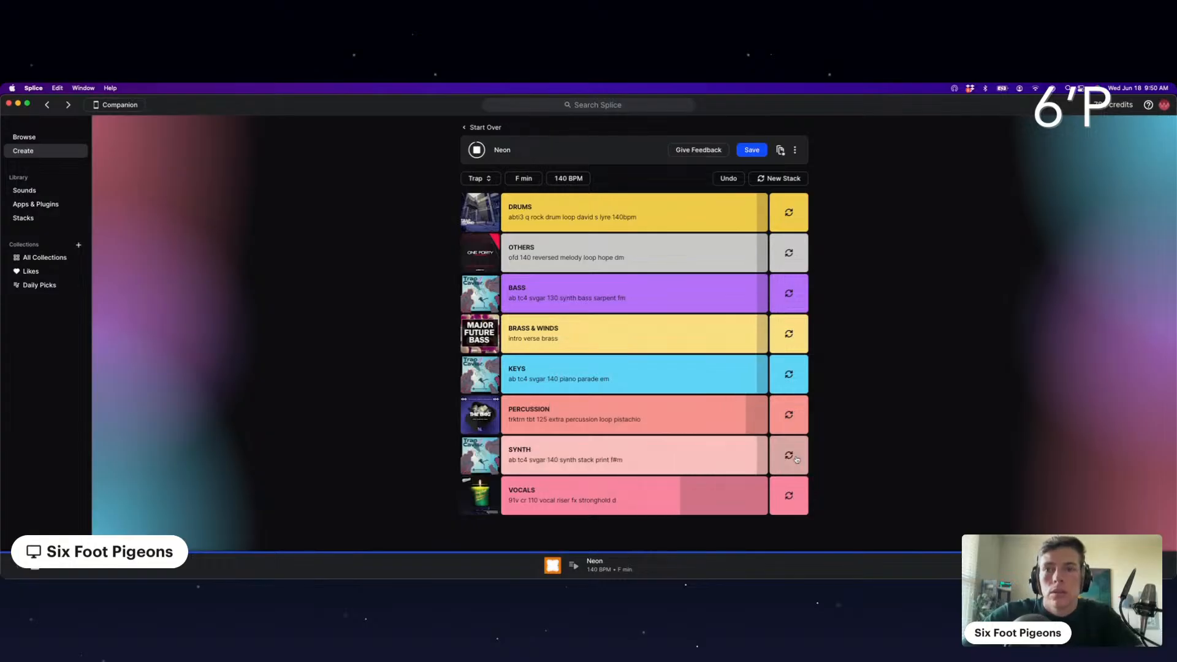
{"action": "left_click", "coordinate": [794, 459]}
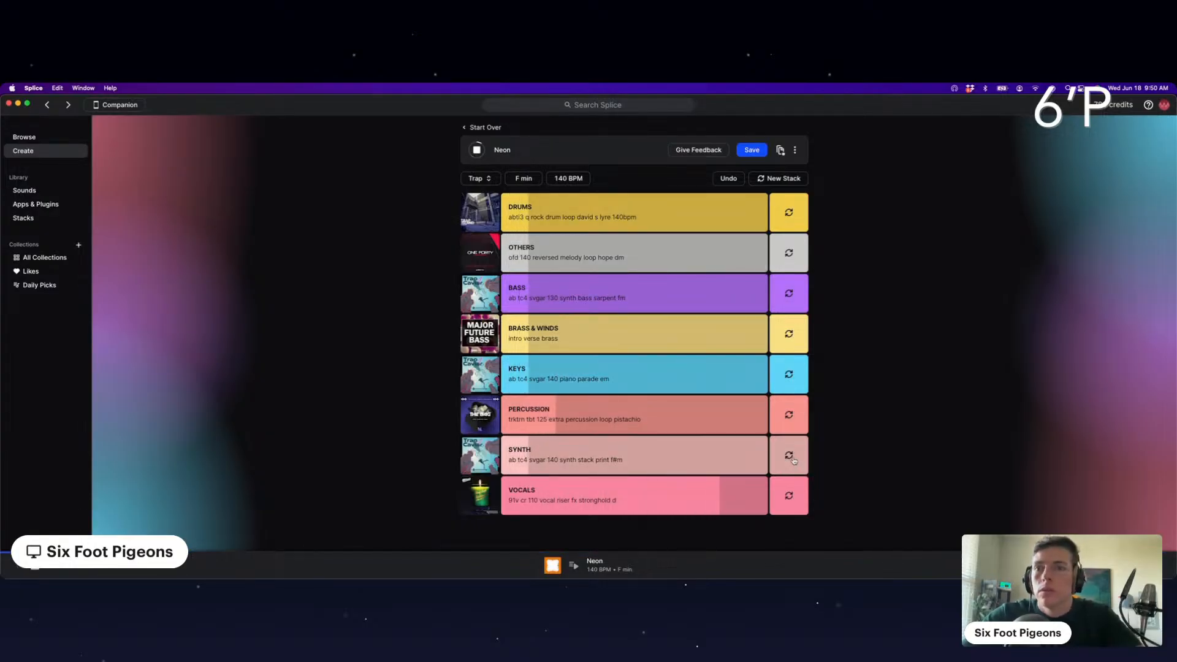
{"action": "left_click", "coordinate": [794, 459]}
{"action": "left_click", "coordinate": [793, 460]}
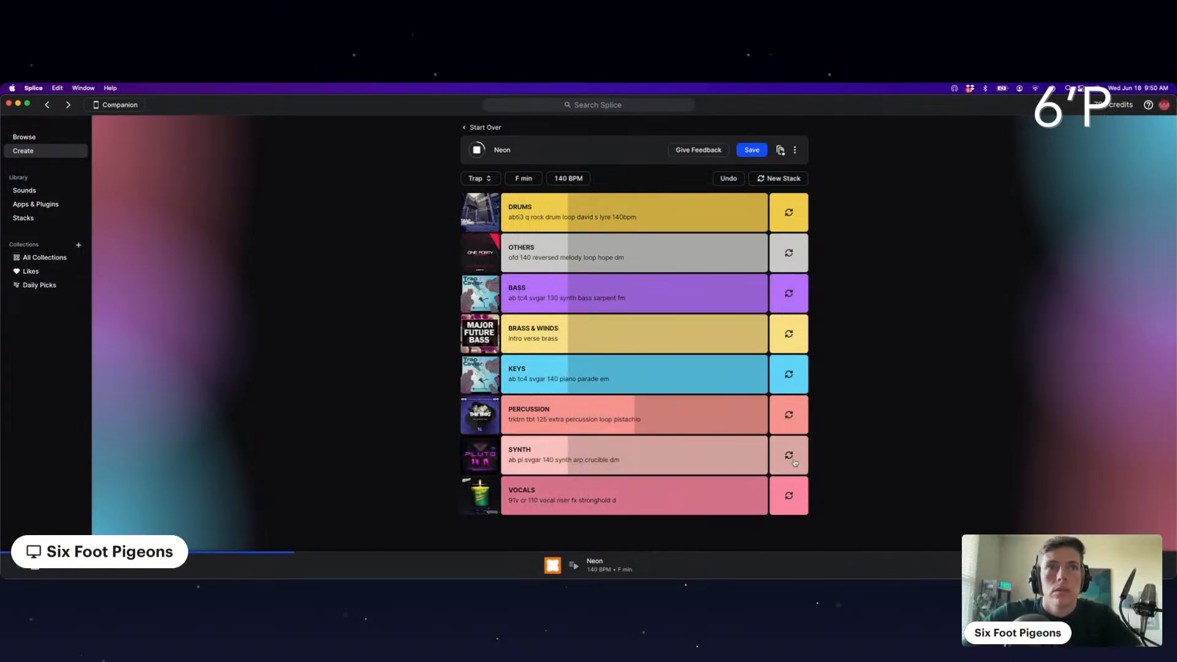
{"action": "left_click", "coordinate": [792, 460]}
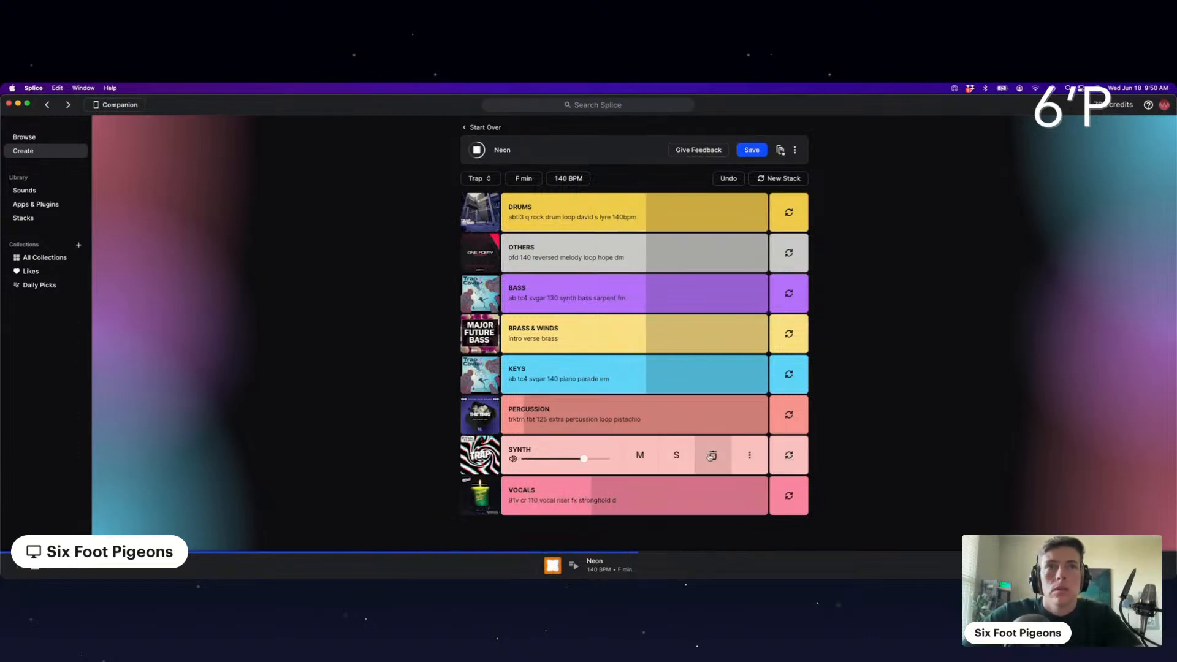
{"action": "left_click", "coordinate": [711, 455]}
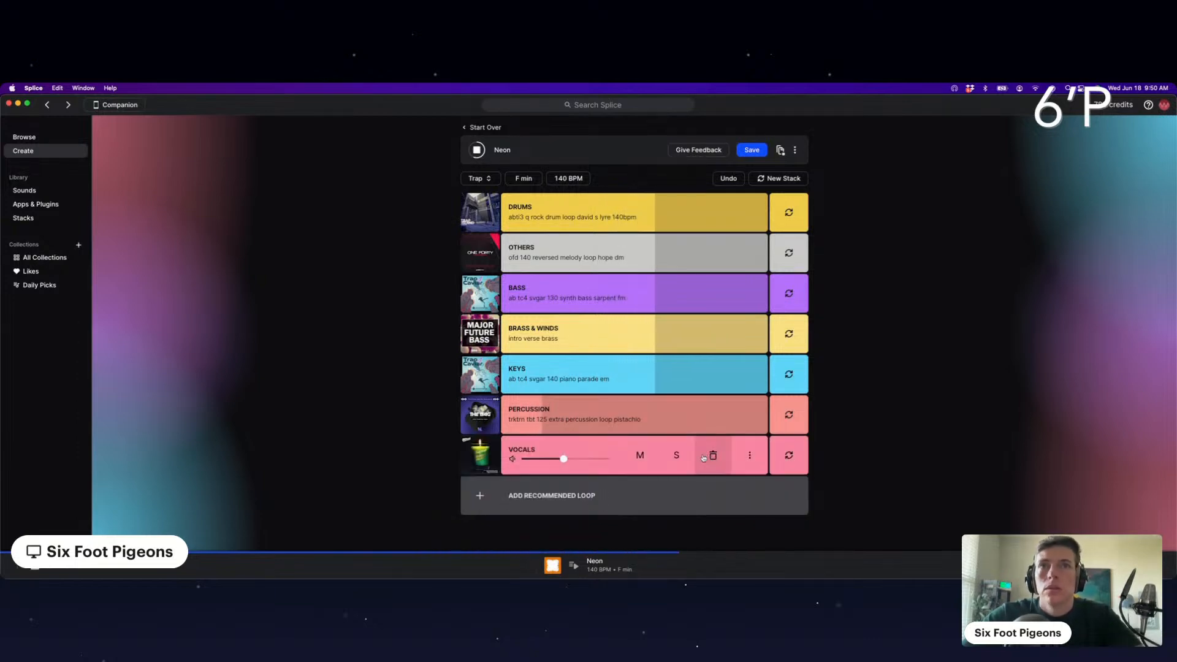
Save the stack and narrow the Splice window to half the screen beside the Logic Pro project.
{"action": "left_click", "coordinate": [751, 150]}
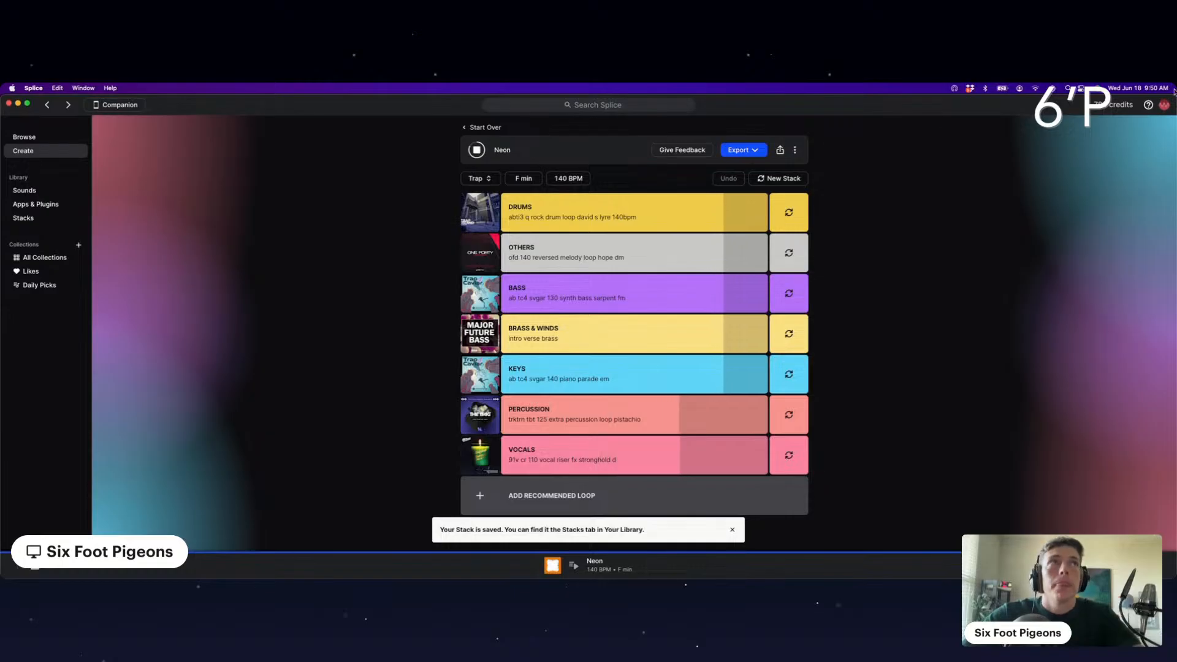
{"action": "left_click_drag", "start_coordinate": [1176, 95], "coordinate": [596, 90]}
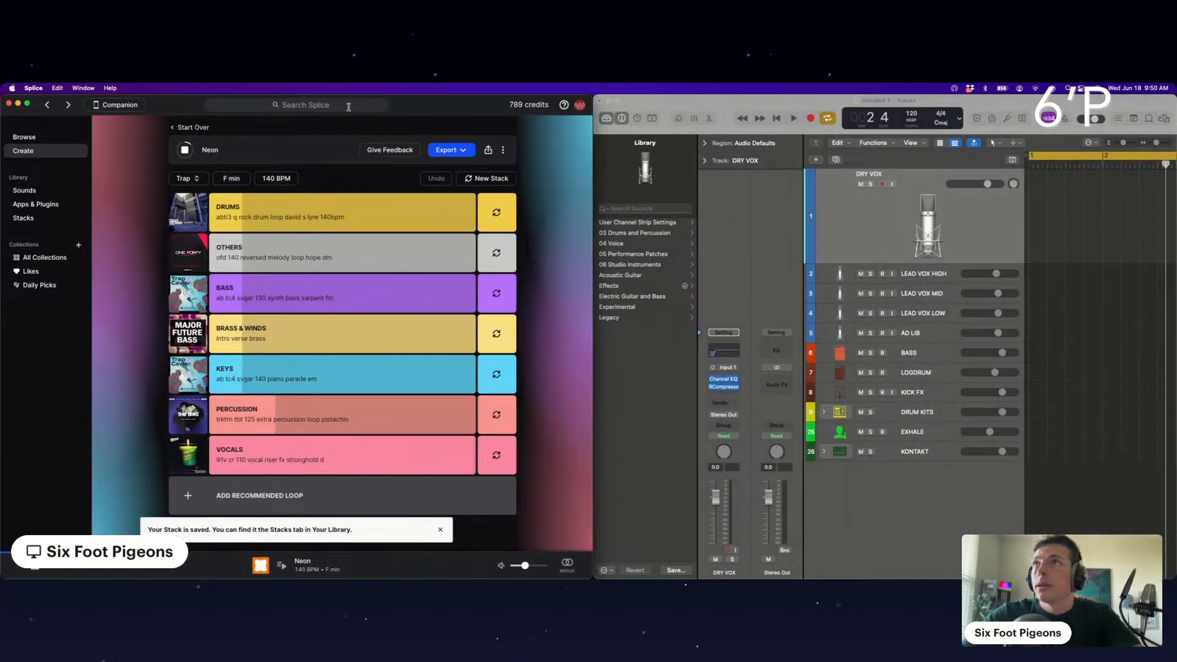
{"action": "mouse_move", "coordinate": [273, 228]}
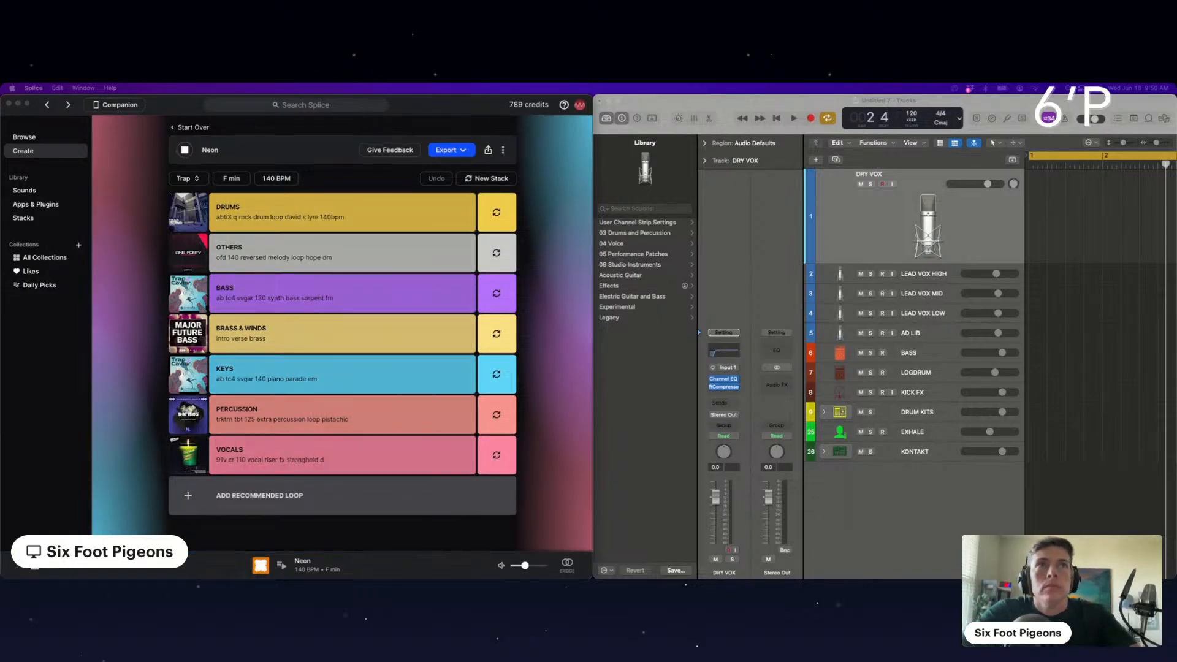
Switch to Logic Pro, turn on input monitoring for the LEAD VOX MID track, and set the project tempo to 140 BPM.
{"action": "left_click", "coordinate": [923, 292]}
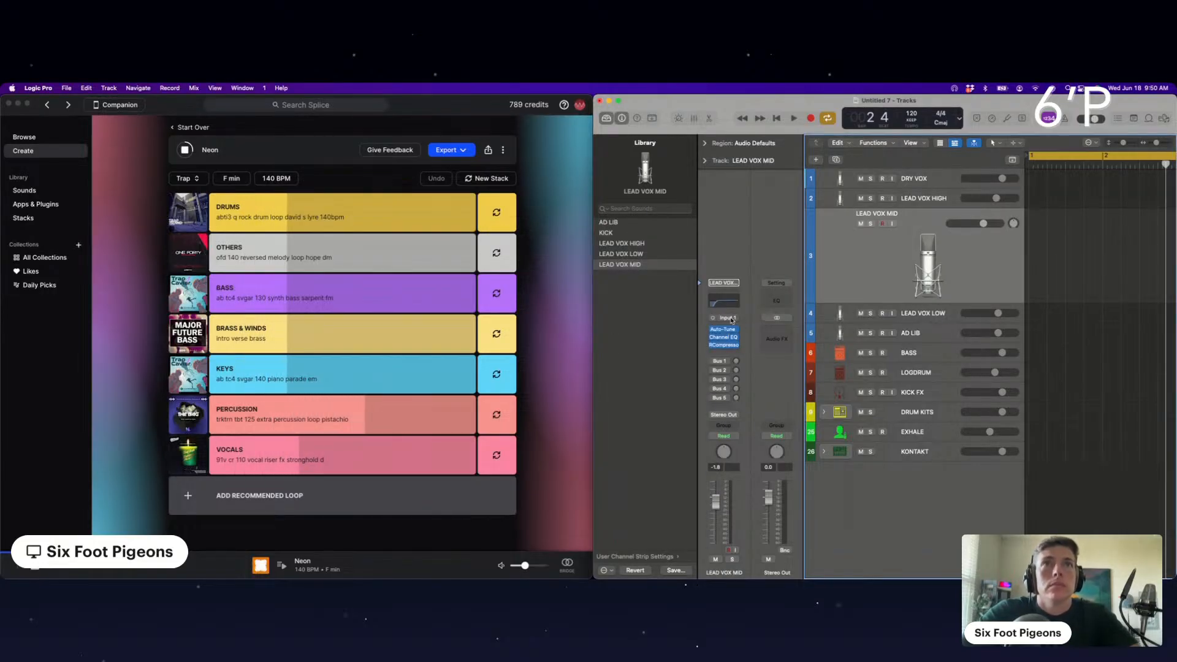
{"action": "left_click", "coordinate": [883, 224]}
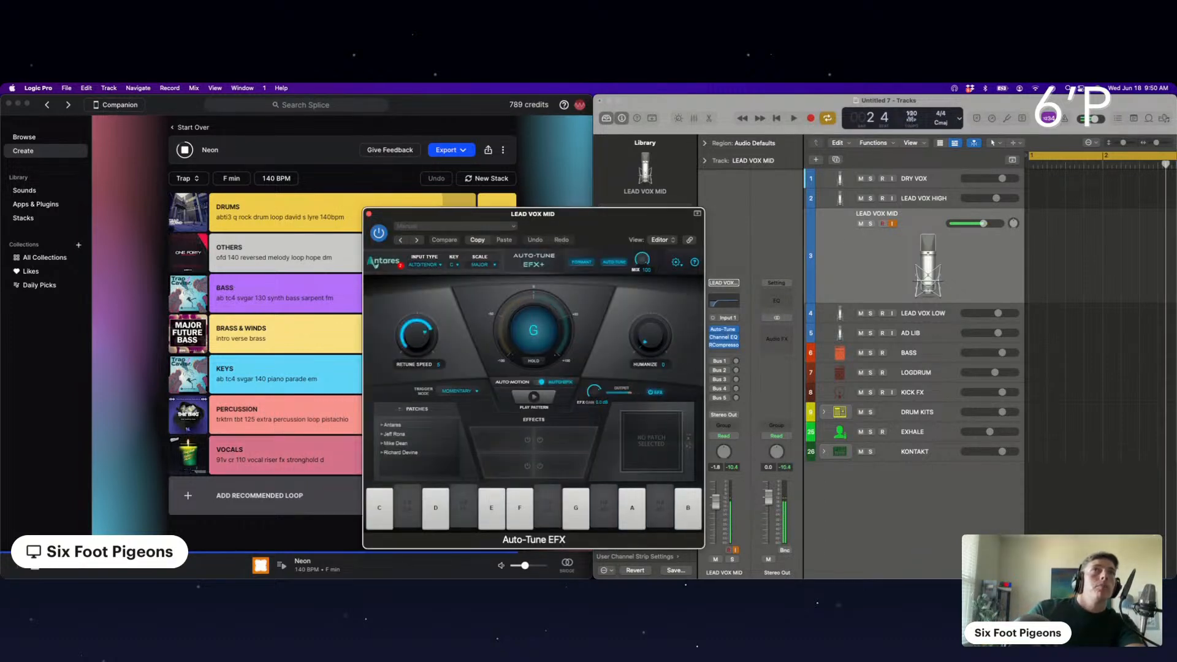
{"action": "left_click", "coordinate": [911, 107]}
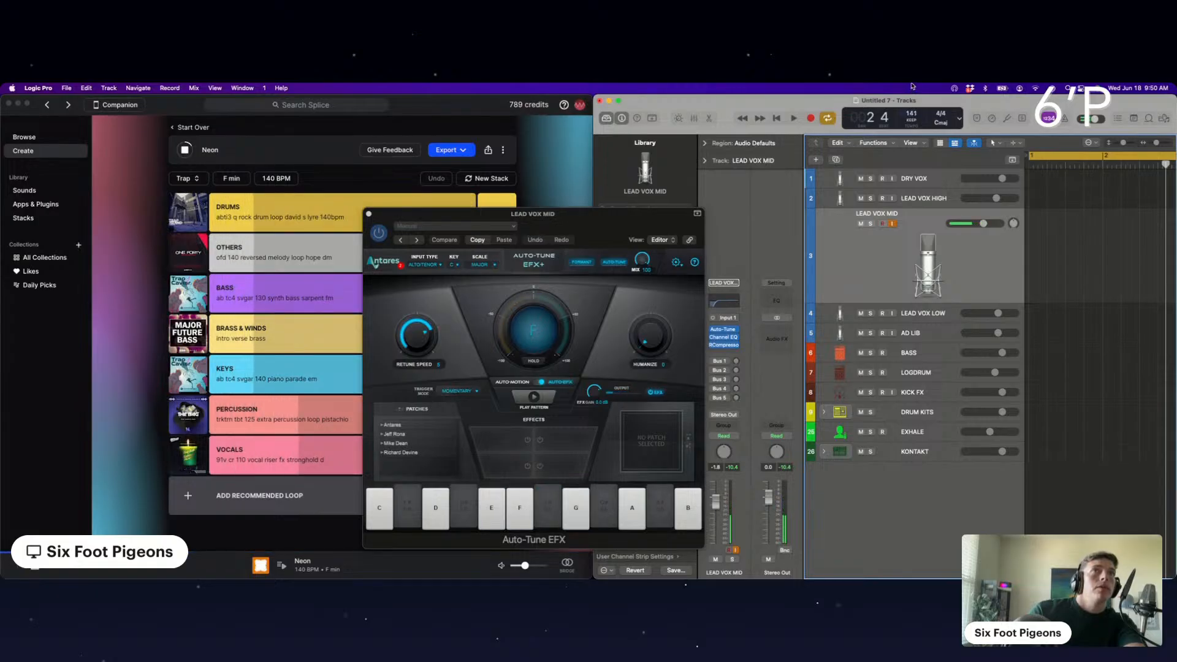
{"action": "left_click_drag", "start_coordinate": [911, 113], "coordinate": [912, 115]}
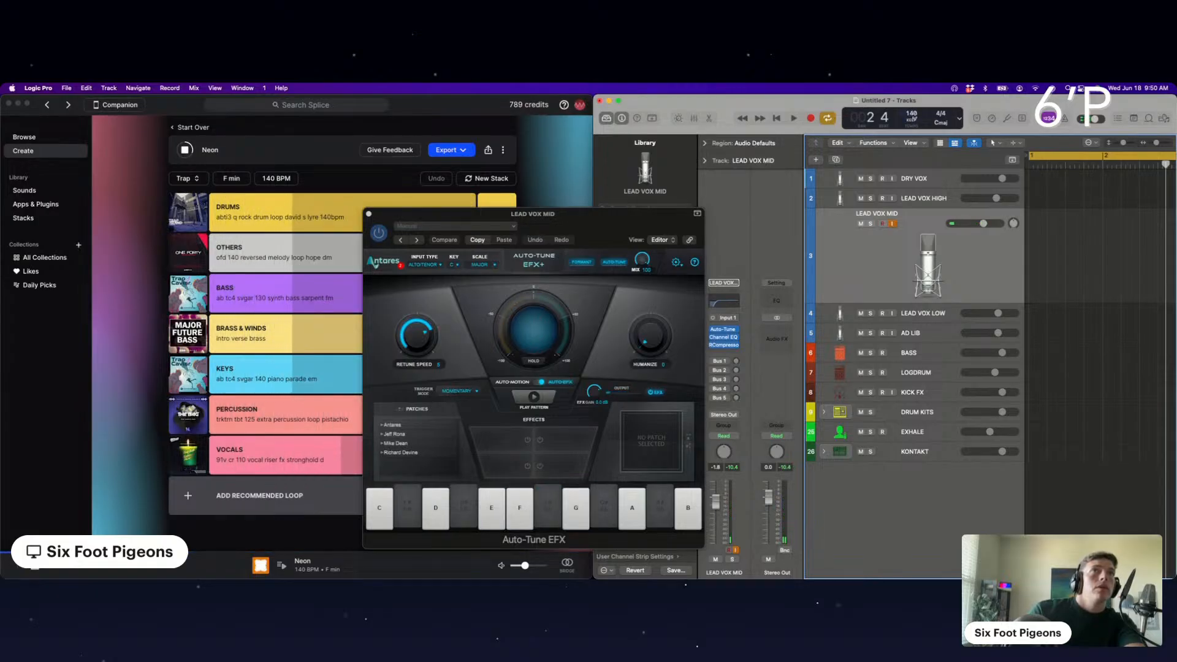
Set the Auto-Tune EFX plug-in on LEAD VOX MID to the key of F with a Minor scale and close it.
{"action": "left_click", "coordinate": [453, 265]}
{"action": "left_click", "coordinate": [457, 323]}
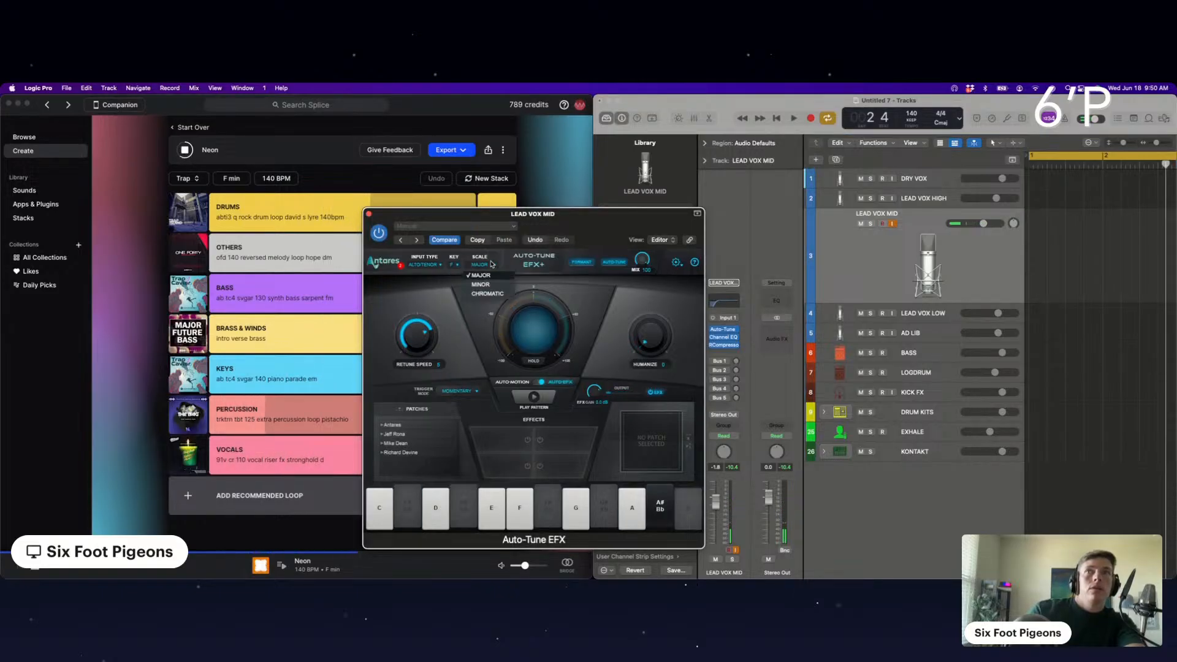
{"action": "left_click", "coordinate": [481, 285]}
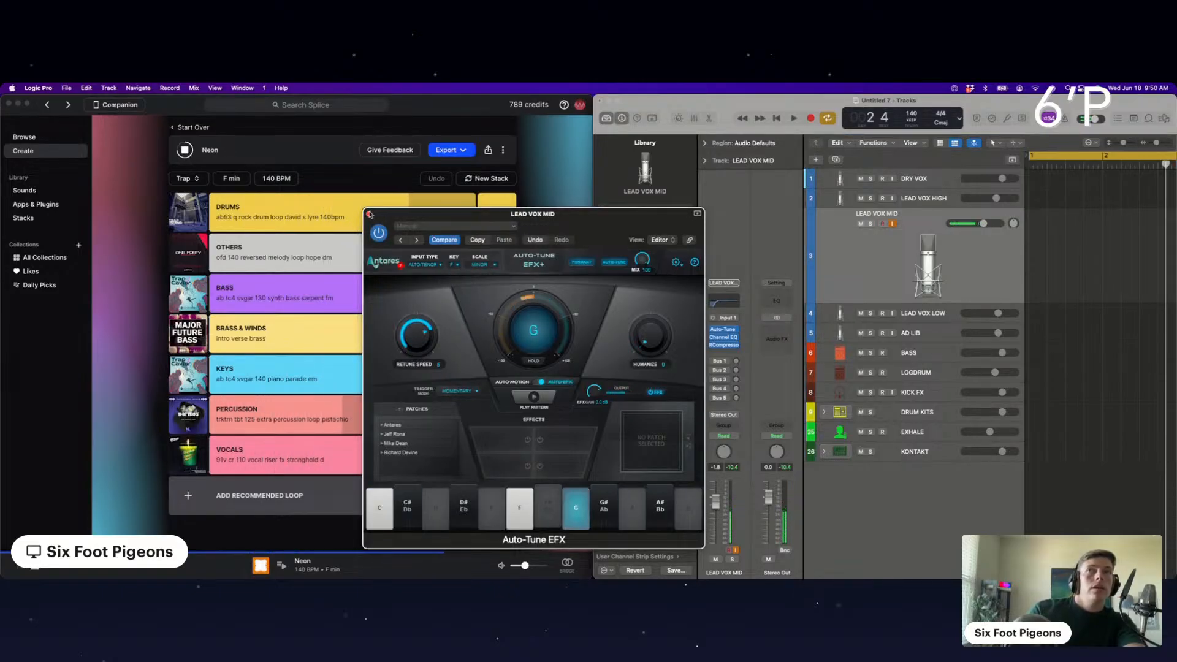
{"action": "left_click", "coordinate": [368, 213]}
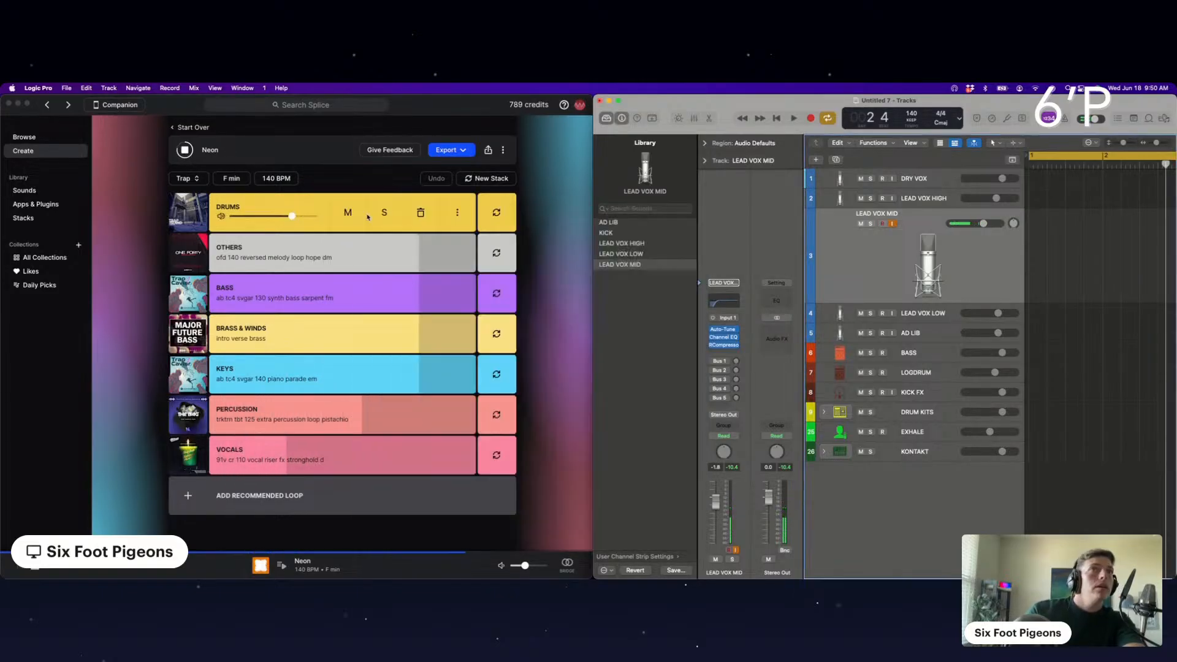
Raise the Bus 2 send level on the LEAD VOX MID channel strip.
{"action": "left_click", "coordinate": [721, 372]}
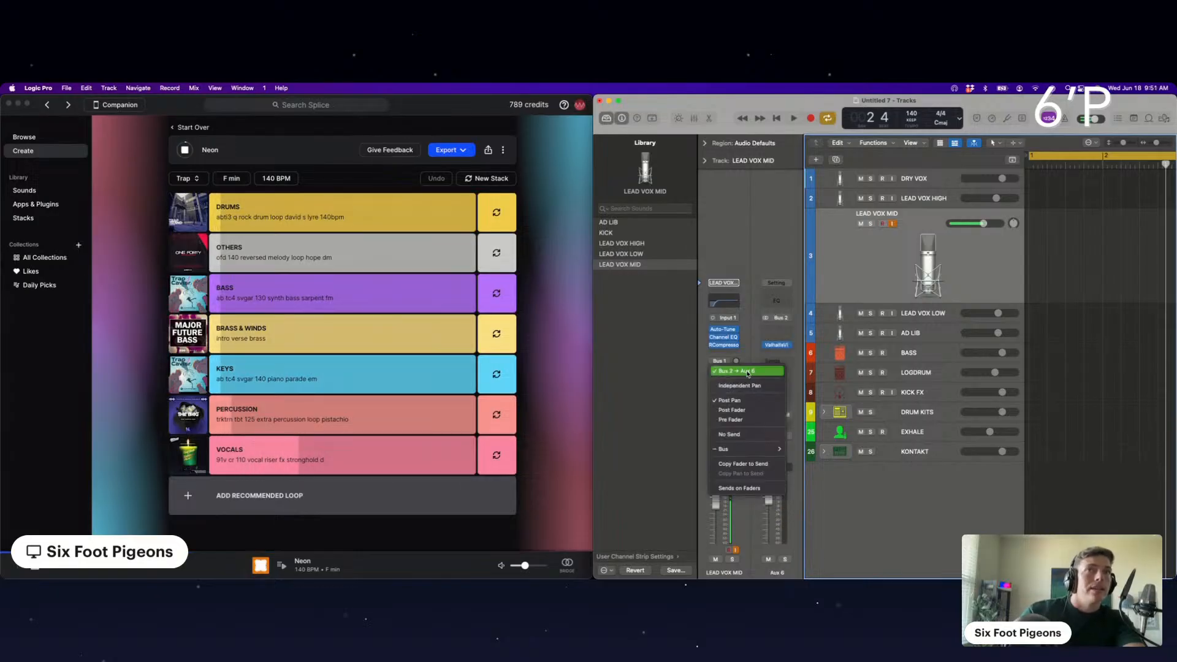
{"action": "left_click", "coordinate": [736, 374]}
{"action": "mouse_move", "coordinate": [736, 374]}
{"action": "left_mouse_down"}
{"action": "mouse_move", "coordinate": [739, 344]}
{"action": "mouse_move", "coordinate": [736, 363]}
{"action": "left_mouse_up"}
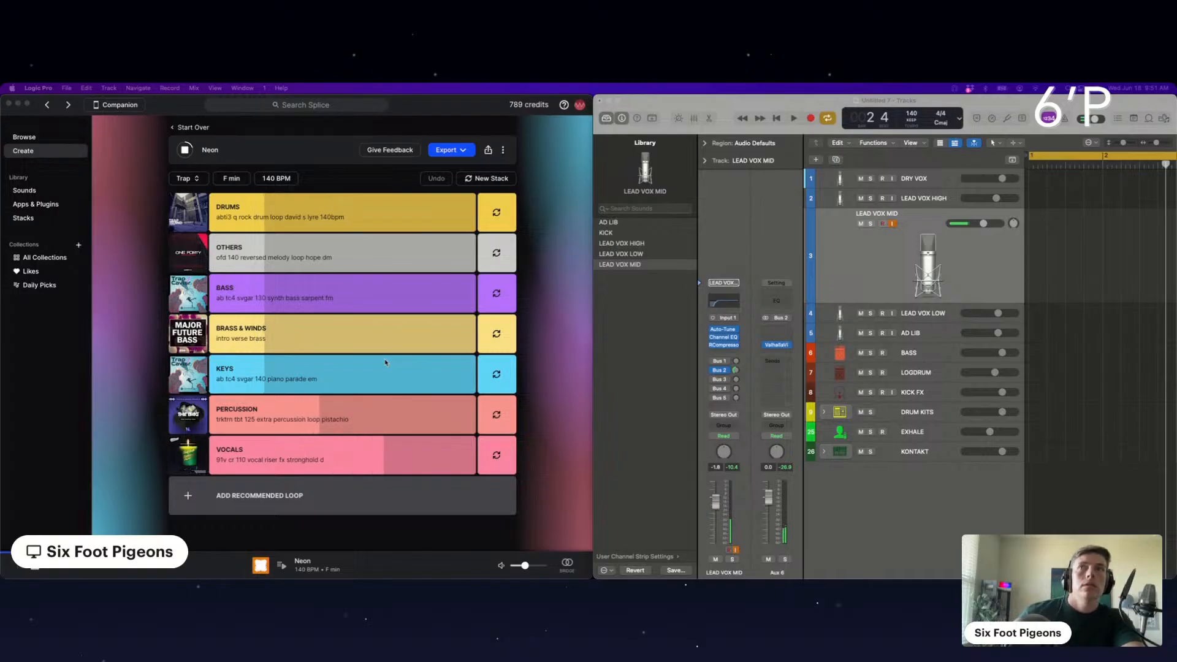
Switch to Splice and export the Neon stack as stems, spending 7 credits on the unowned samples.
{"action": "left_click", "coordinate": [478, 118]}
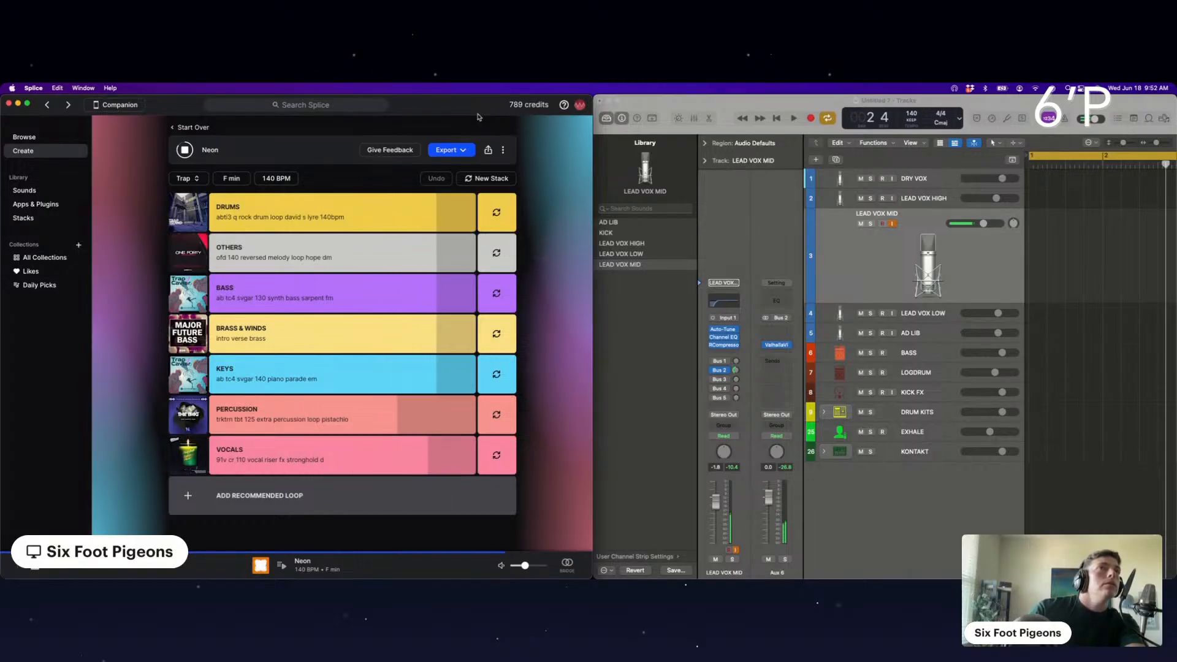
{"action": "key", "text": "space"}
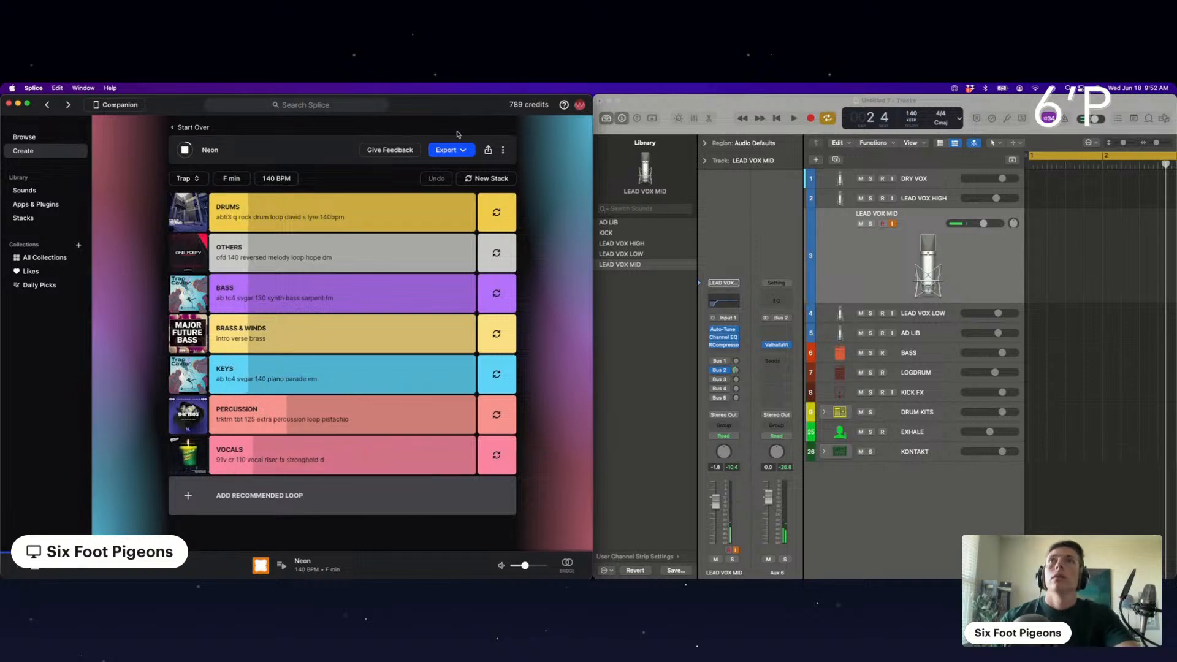
{"action": "left_click", "coordinate": [450, 150]}
{"action": "left_click", "coordinate": [435, 196]}
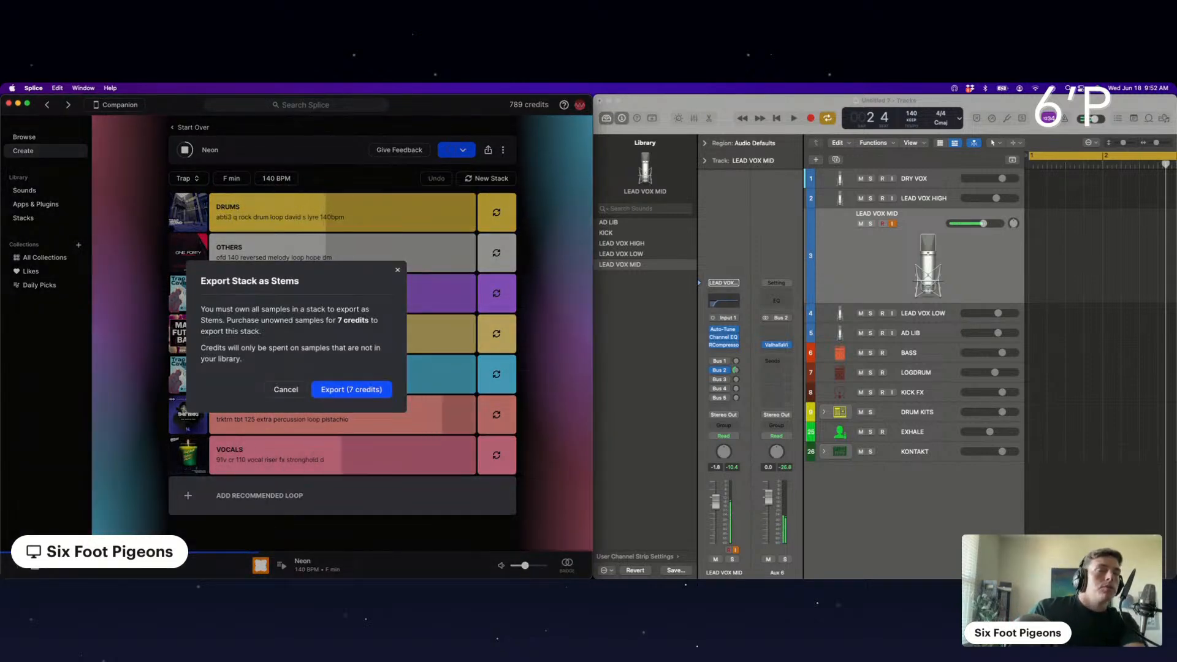
{"action": "left_click", "coordinate": [351, 391]}
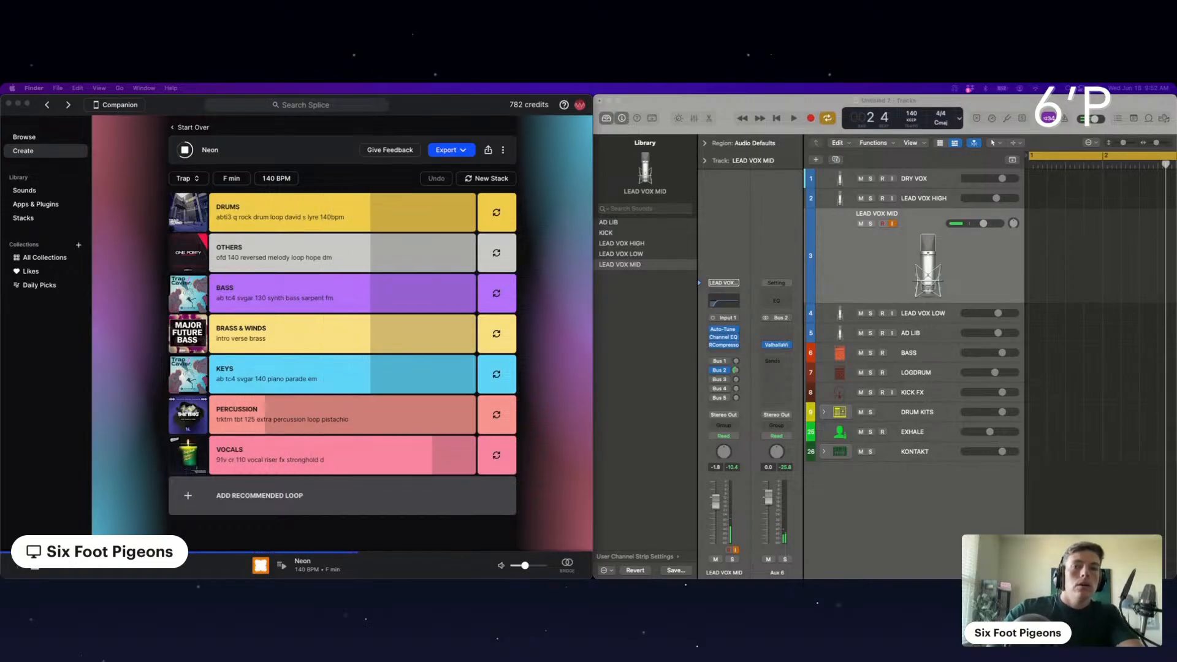
Import the seven Neon stems into Logic Pro on new tracks below KONTAKT and align their regions to the start of bar 1.
{"action": "left_click_drag", "start_coordinate": [1103, 575], "coordinate": [1033, 474]}
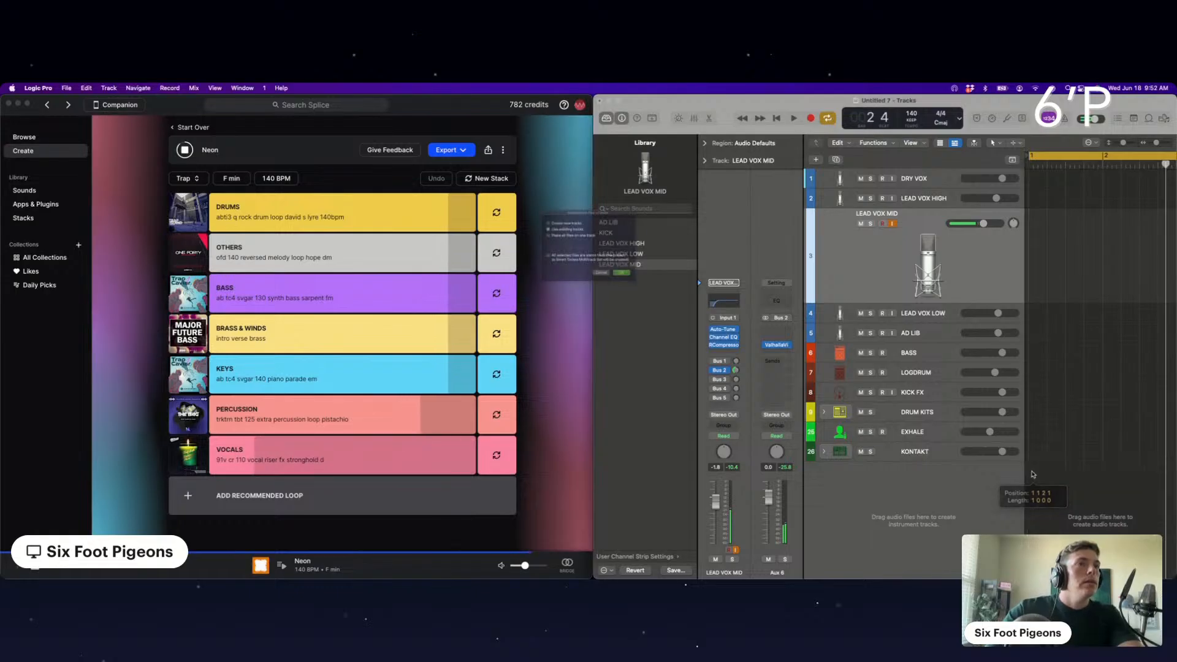
{"action": "key", "text": "Return"}
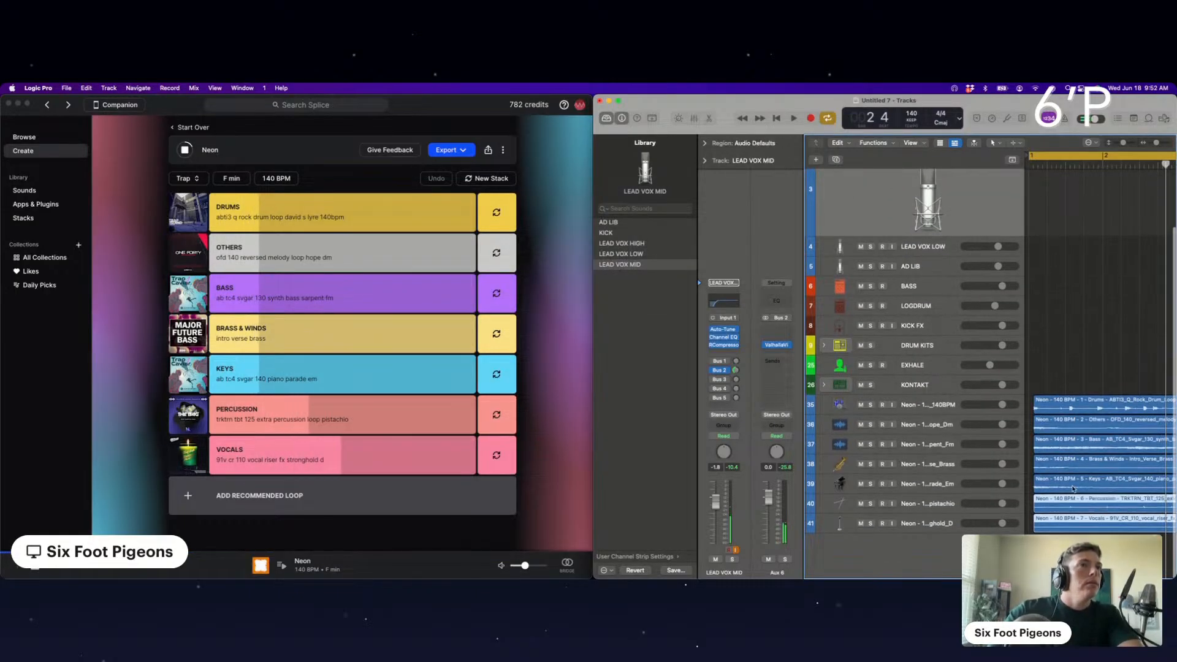
{"action": "left_click_drag", "start_coordinate": [1072, 488], "coordinate": [1059, 409]}
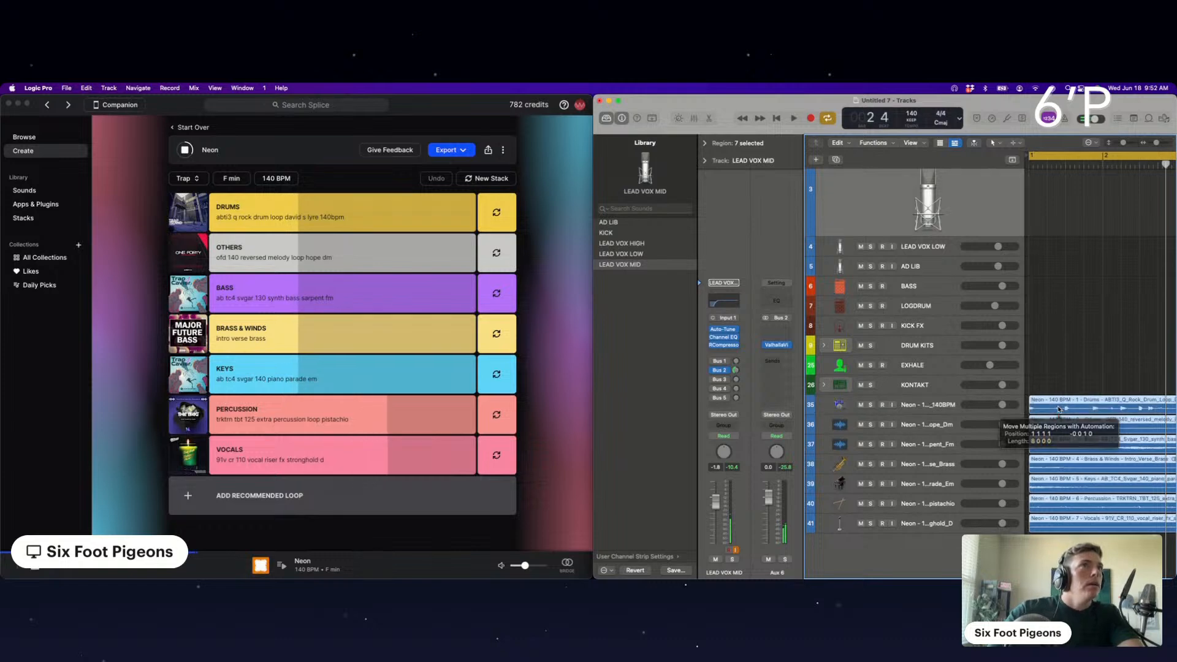
{"action": "scroll", "coordinate": [1083, 366], "scroll_direction": "right", "scroll_amount": 5}
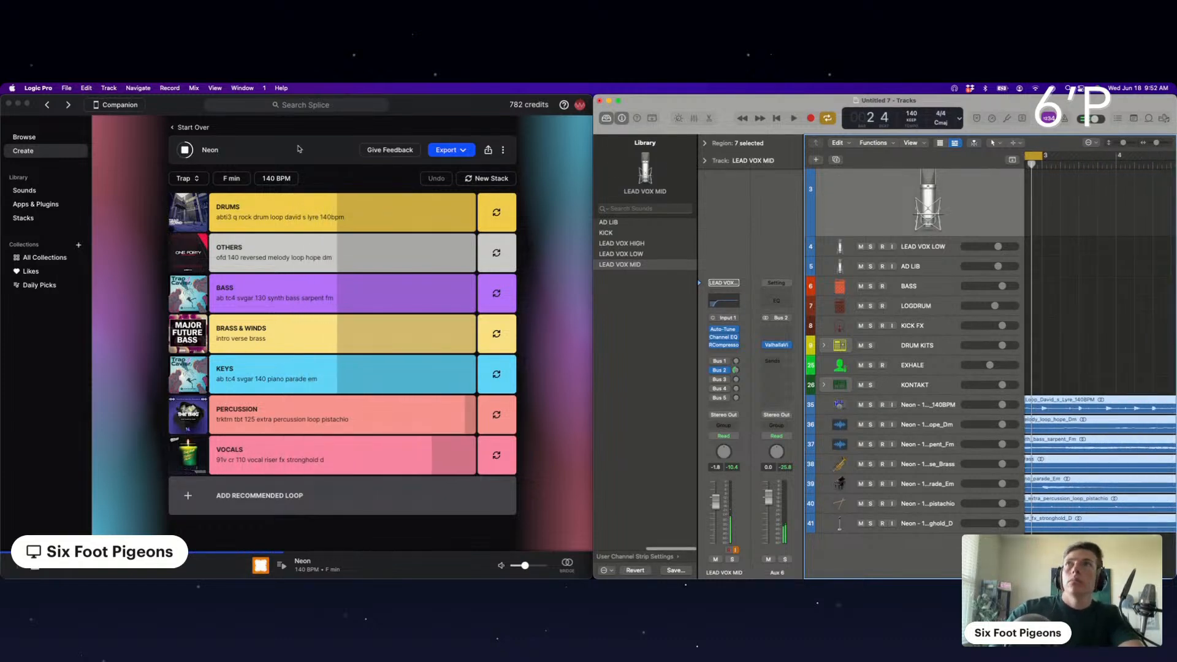
Stop the stack's playback in Splice and expand the Logic Pro project window to full screen.
{"action": "left_click", "coordinate": [185, 150]}
{"action": "left_click", "coordinate": [651, 107]}
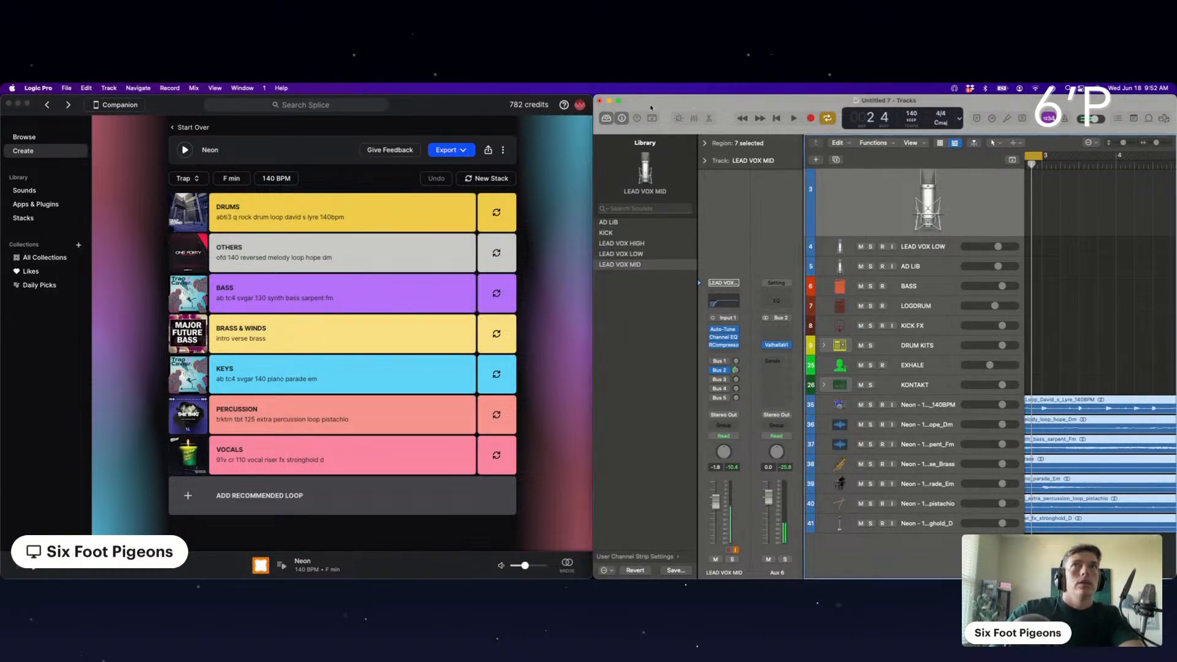
{"action": "left_click", "coordinate": [619, 103]}
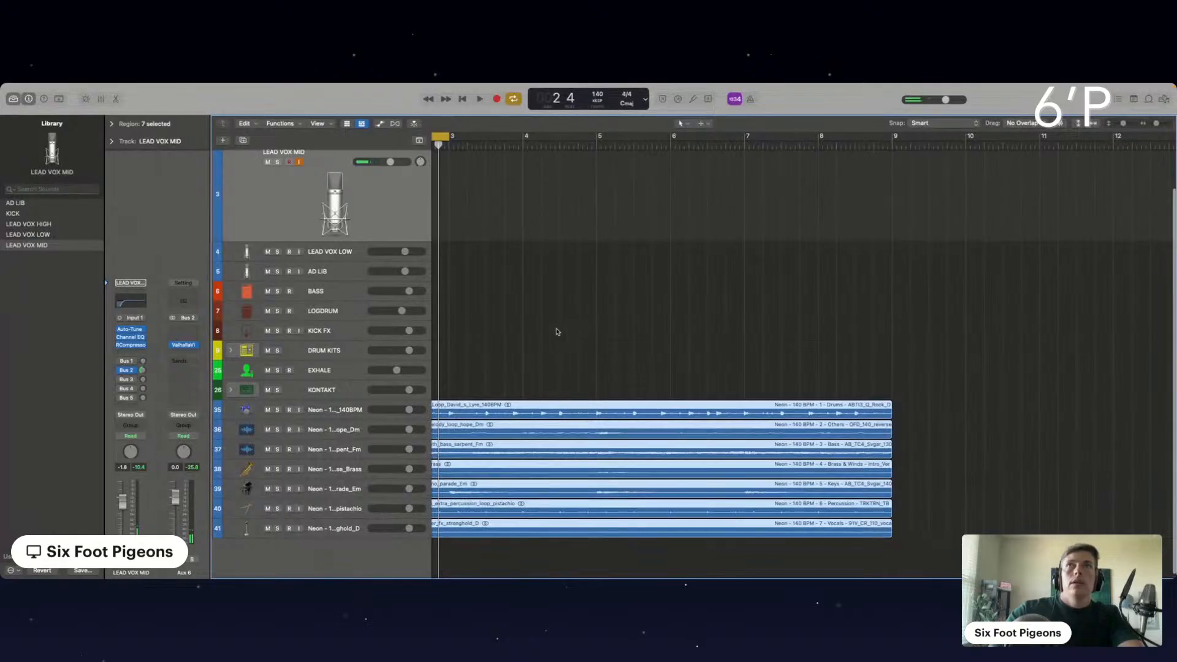
{"action": "scroll", "coordinate": [557, 332], "scroll_direction": "left", "scroll_amount": 5}
Lower all seven stem tracks together to about -5.8 dB and extend the cycle range to bar 9.
{"action": "left_click", "coordinate": [359, 414]}
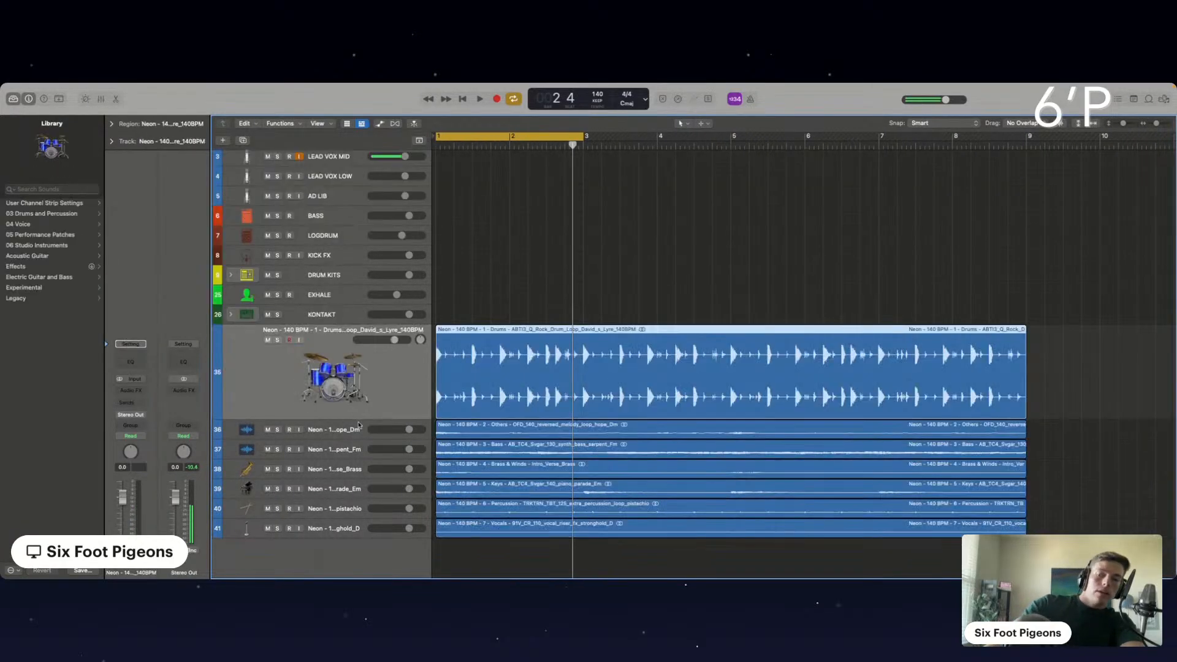
{"action": "key", "text": "super+a"}
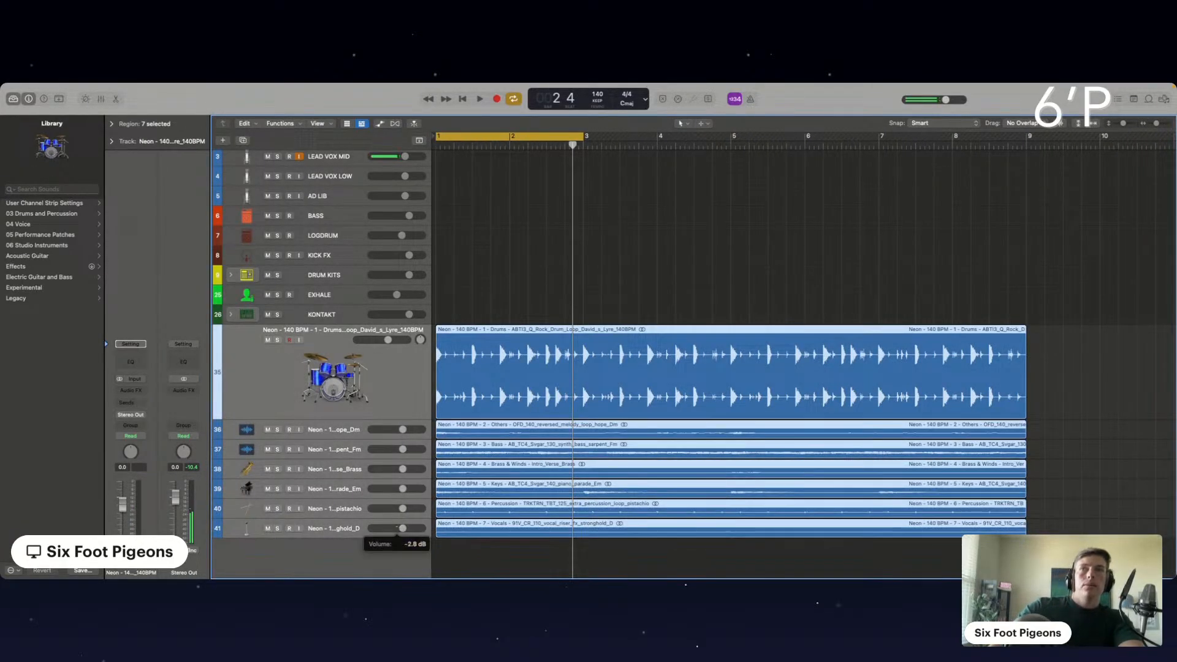
{"action": "key", "text": "space"}
{"action": "left_click_drag", "start_coordinate": [399, 528], "coordinate": [396, 527]}
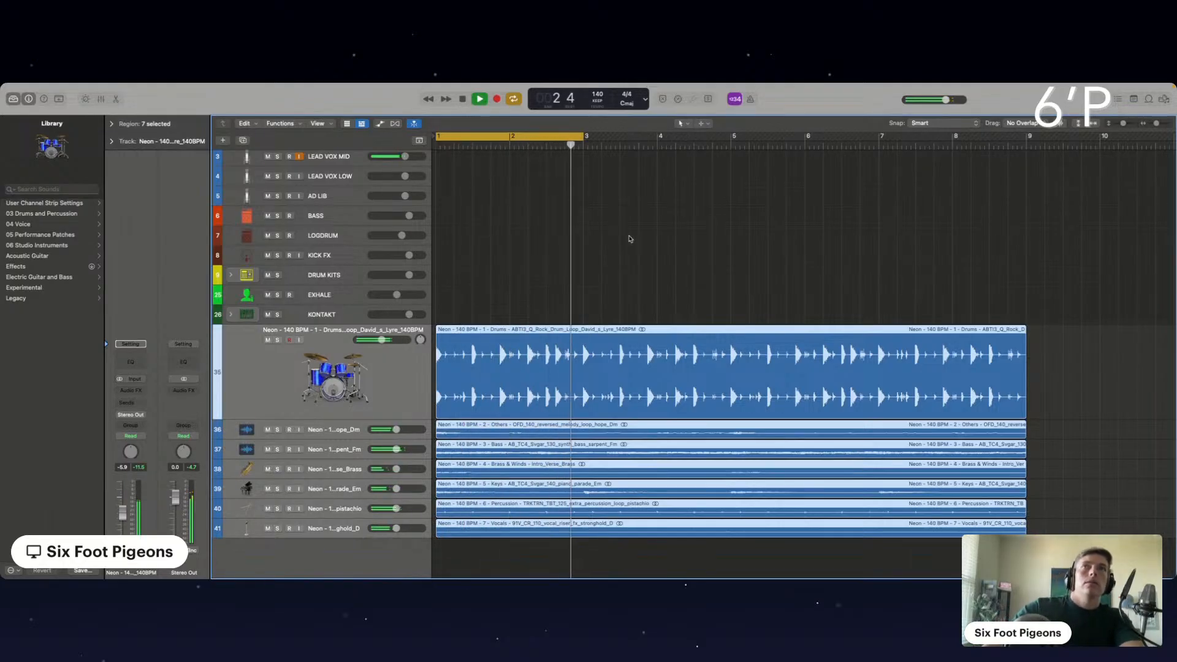
{"action": "left_click_drag", "start_coordinate": [585, 136], "coordinate": [1025, 169]}
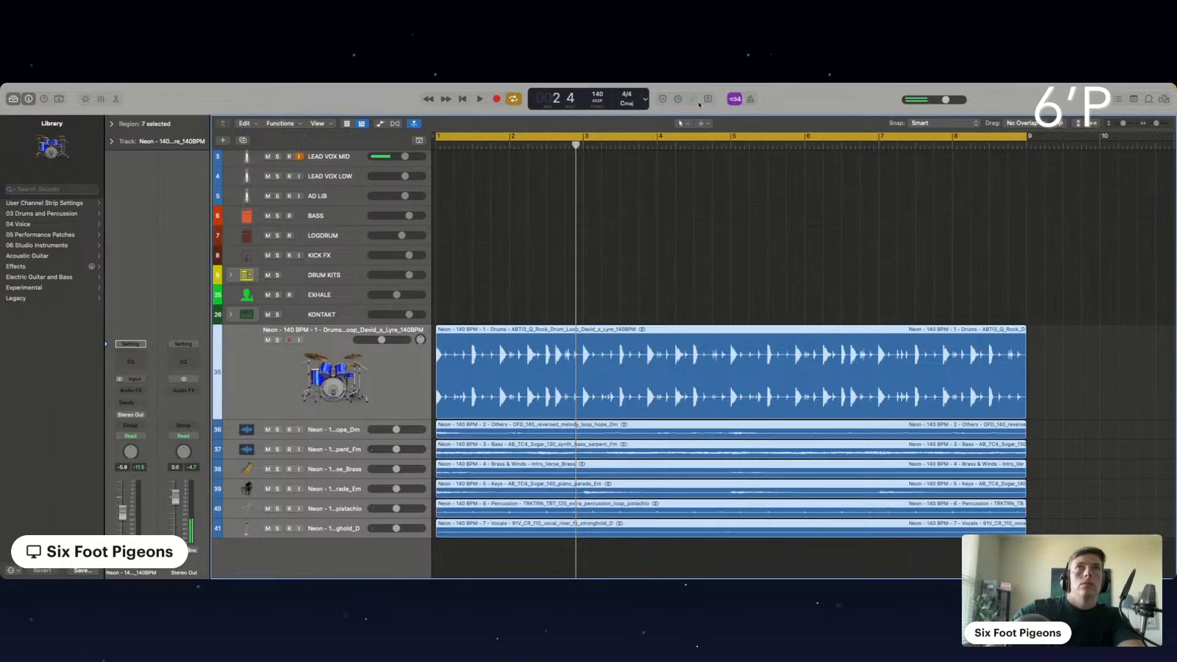
Record-enable the LEAD VOX MID track and start recording a vocal take from bar 1 over the stems.
{"action": "scroll", "coordinate": [325, 227], "scroll_direction": "up", "scroll_amount": 2}
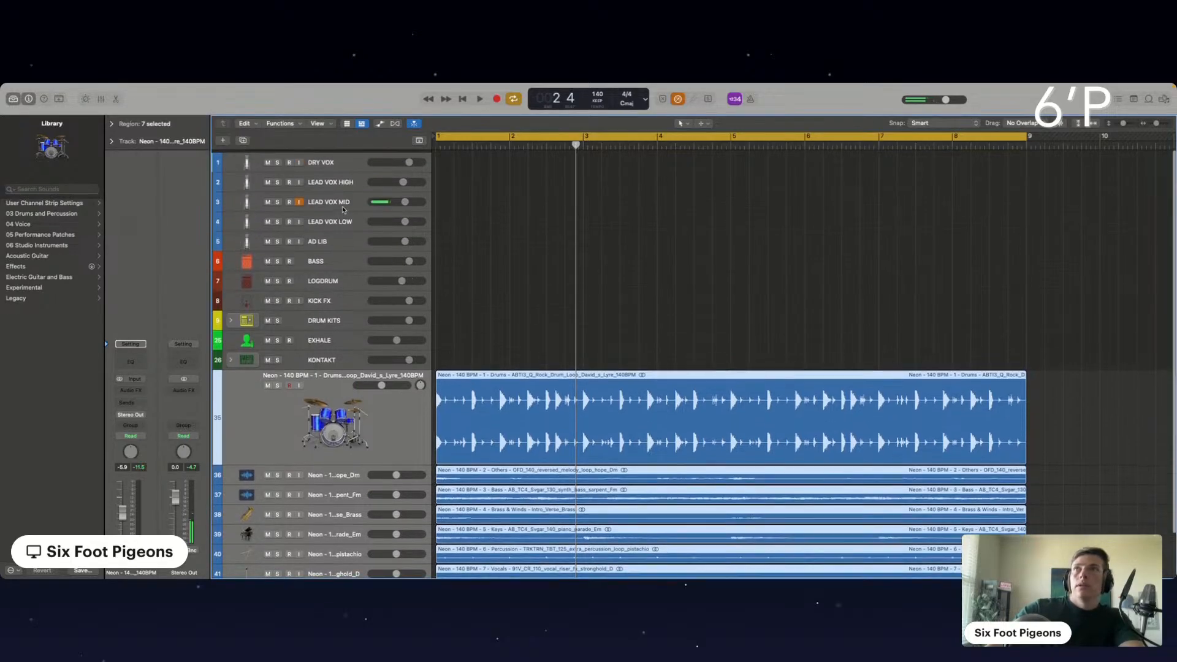
{"action": "left_click", "coordinate": [284, 197]}
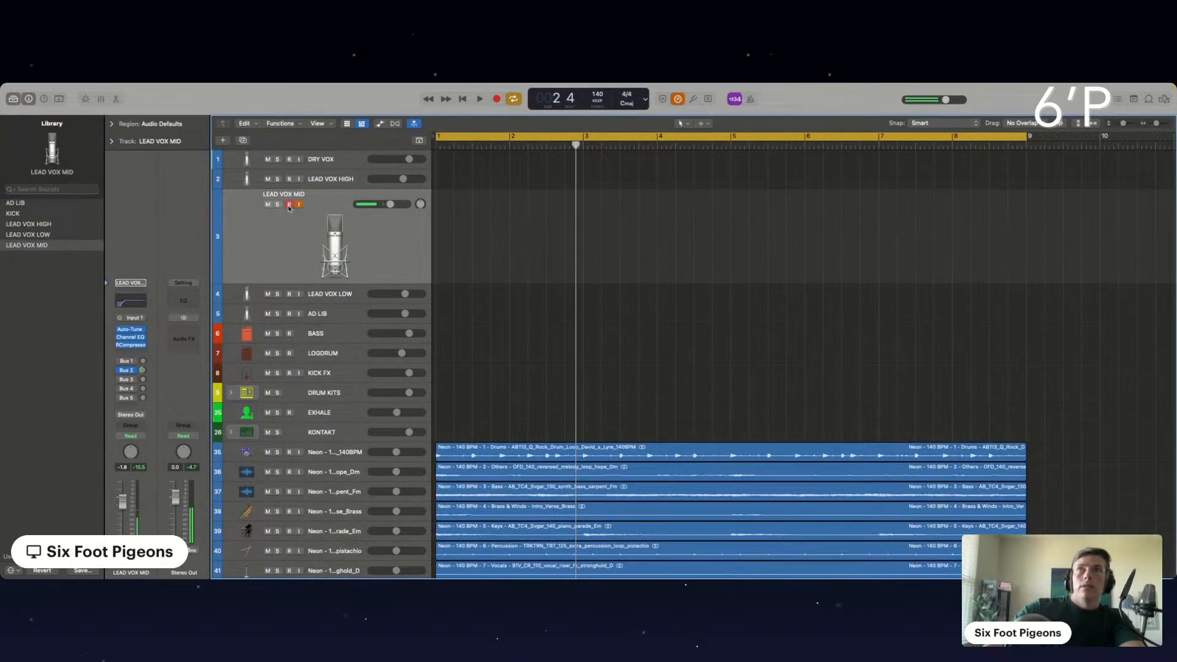
{"action": "scroll", "coordinate": [391, 338], "scroll_direction": "down", "scroll_amount": 2}
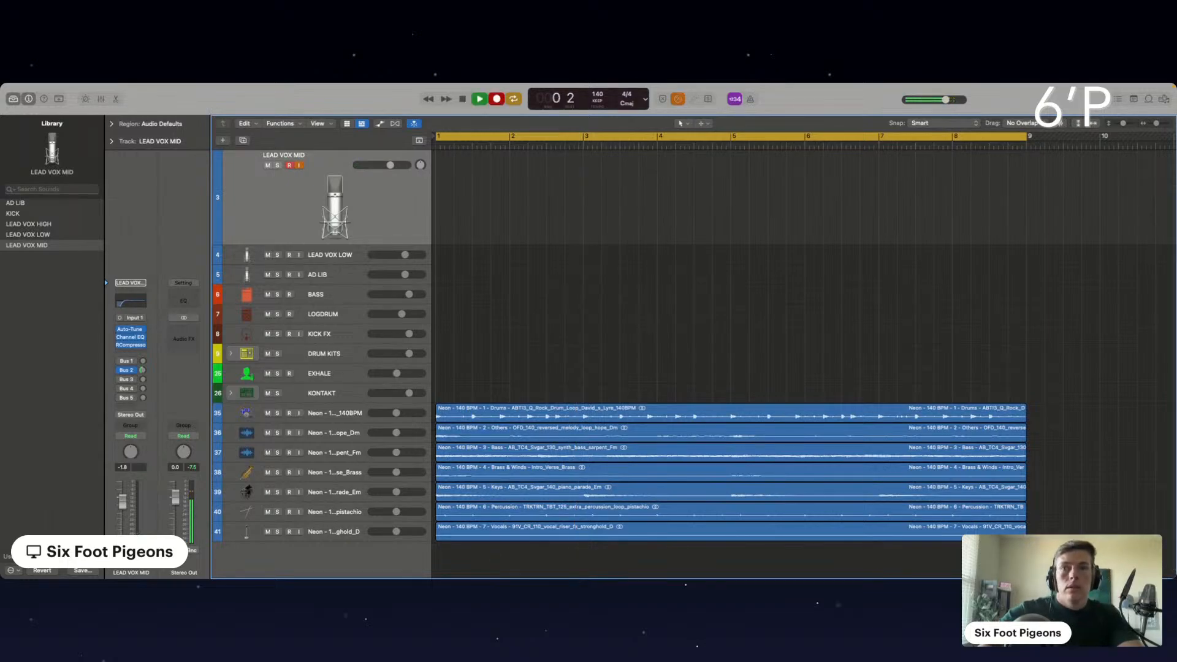
{"action": "key", "text": "Return"}
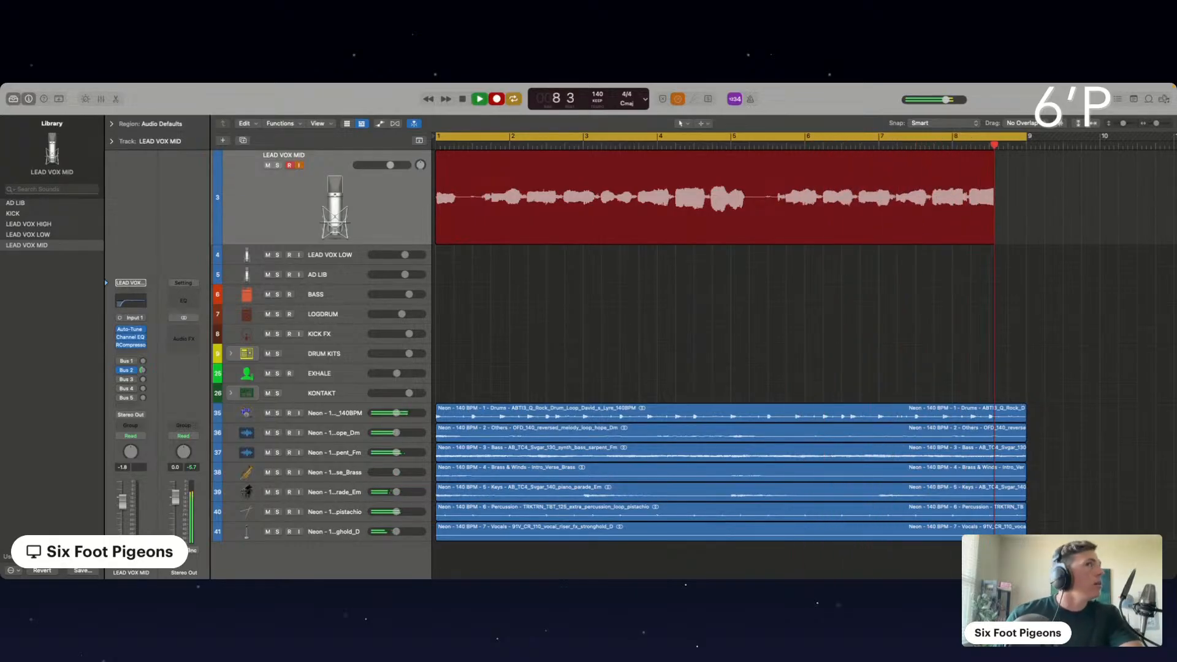
Record four cycled vocal takes on the LEAD VOX MID track over bars 1 to 9, and stop recording.
{"action": "key", "text": "space"}
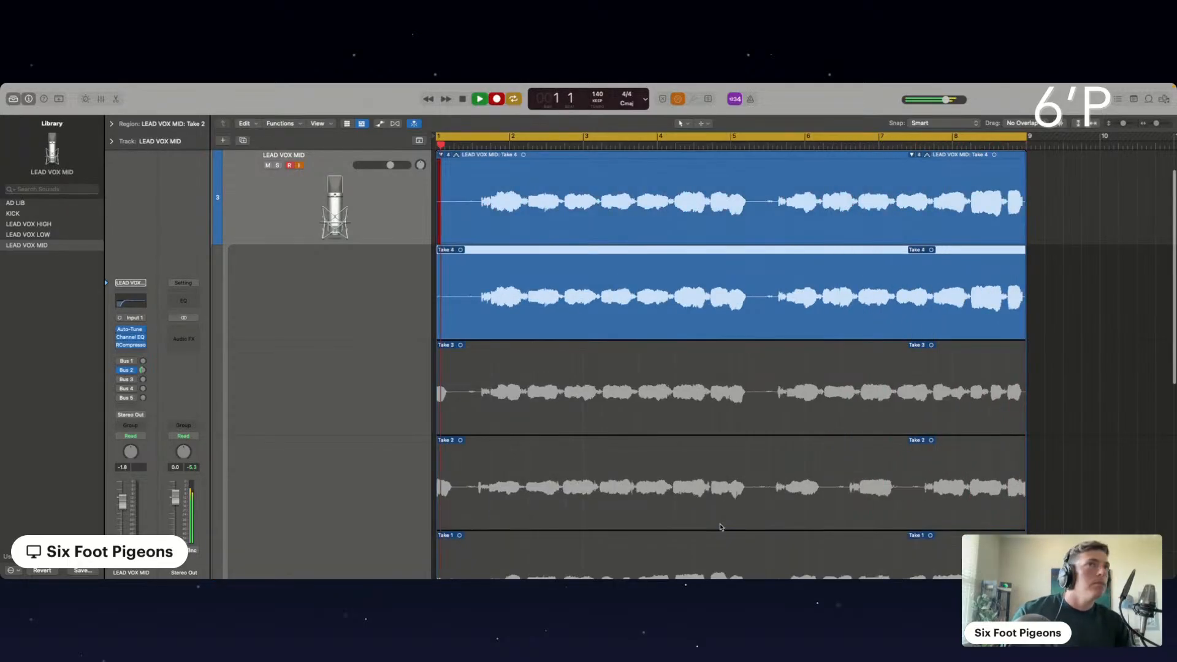
{"action": "key", "text": "space"}
{"action": "scroll", "coordinate": [1071, 289], "scroll_direction": "down", "scroll_amount": 5}
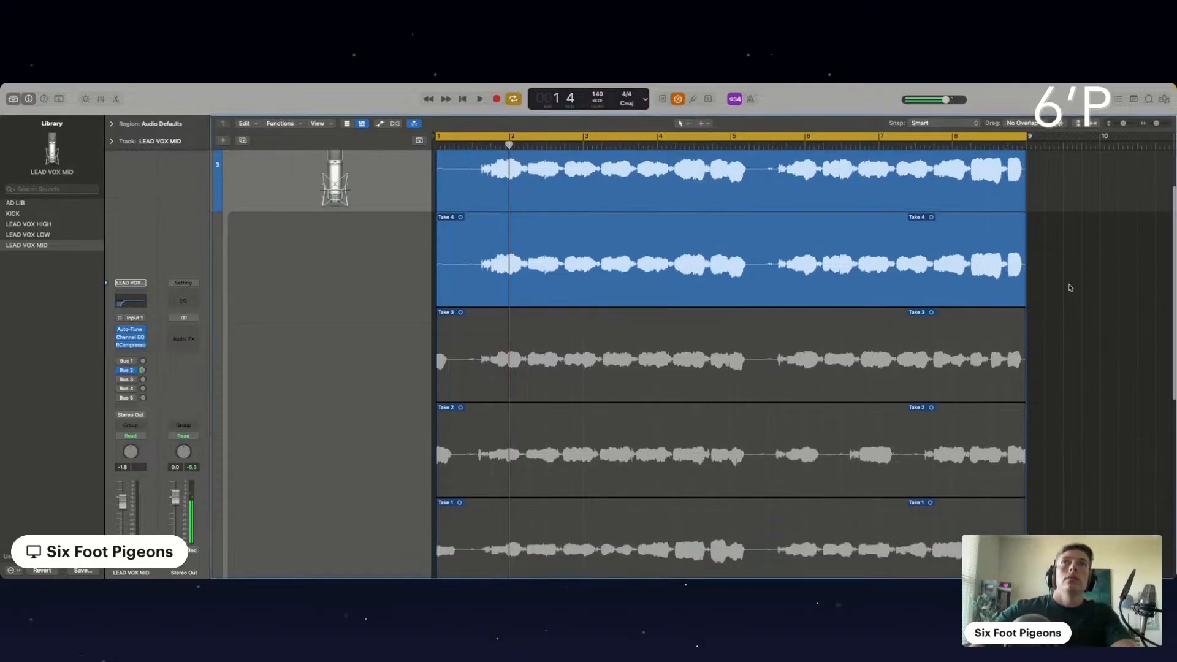
Repeat the seven Neon stem regions three times so the beat runs from bar 1 to bar 33.
{"action": "key", "text": "super+Left"}
{"action": "key", "text": "super+Left"}
{"action": "key", "text": "super+Left"}
{"action": "scroll", "coordinate": [1071, 289], "scroll_direction": "down", "scroll_amount": 10}
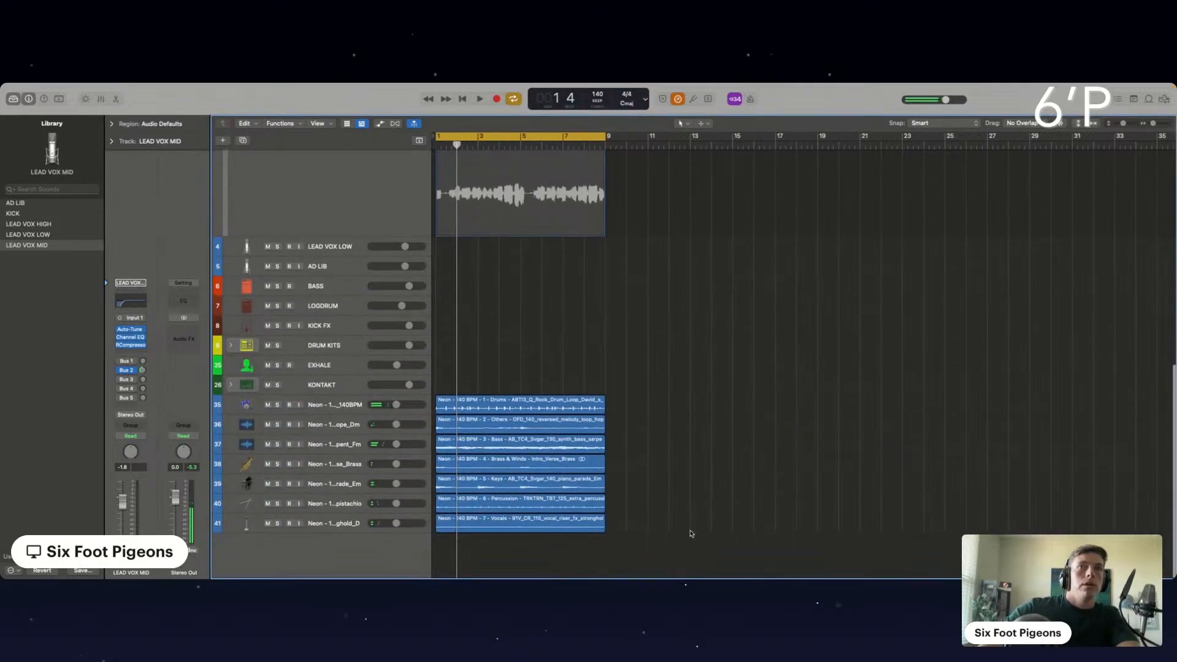
{"action": "left_click_drag", "start_coordinate": [680, 536], "coordinate": [498, 386]}
{"action": "key", "text": "super+r"}
{"action": "key", "text": "super+r"}
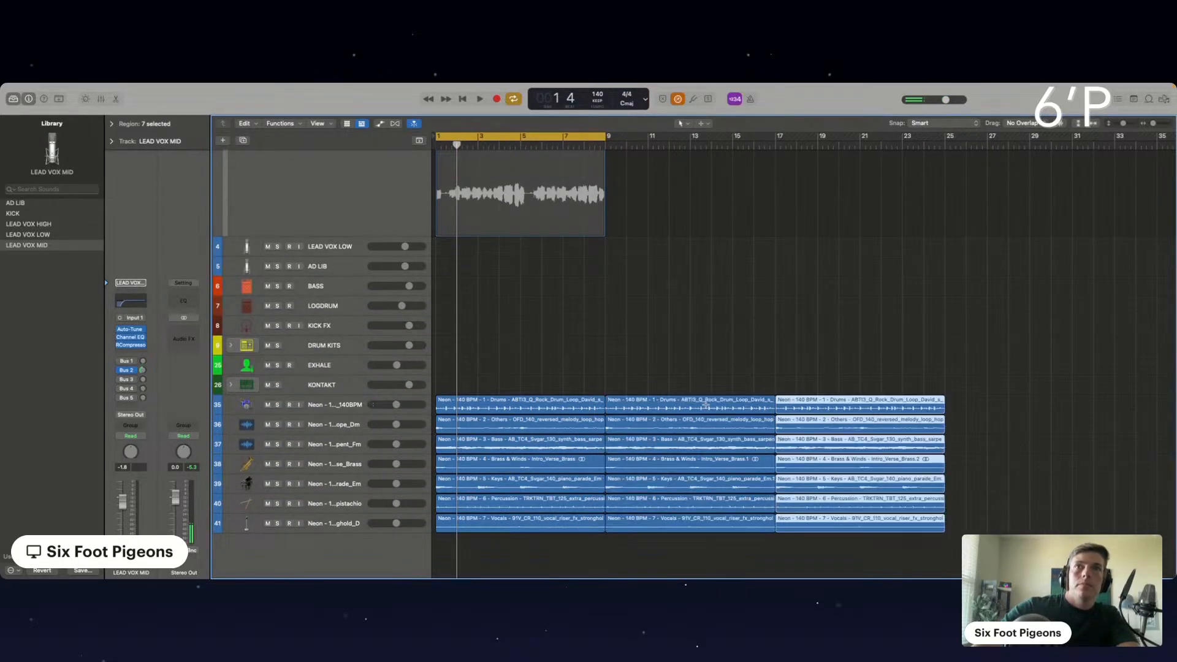
{"action": "key", "text": "super+r"}
Play from the start, move the cycle range to bars 9 to 17, and duplicate the LEAD VOX MID track.
{"action": "scroll", "coordinate": [680, 212], "scroll_direction": "up", "scroll_amount": 10}
{"action": "key", "text": "Return"}
{"action": "key", "text": "space"}
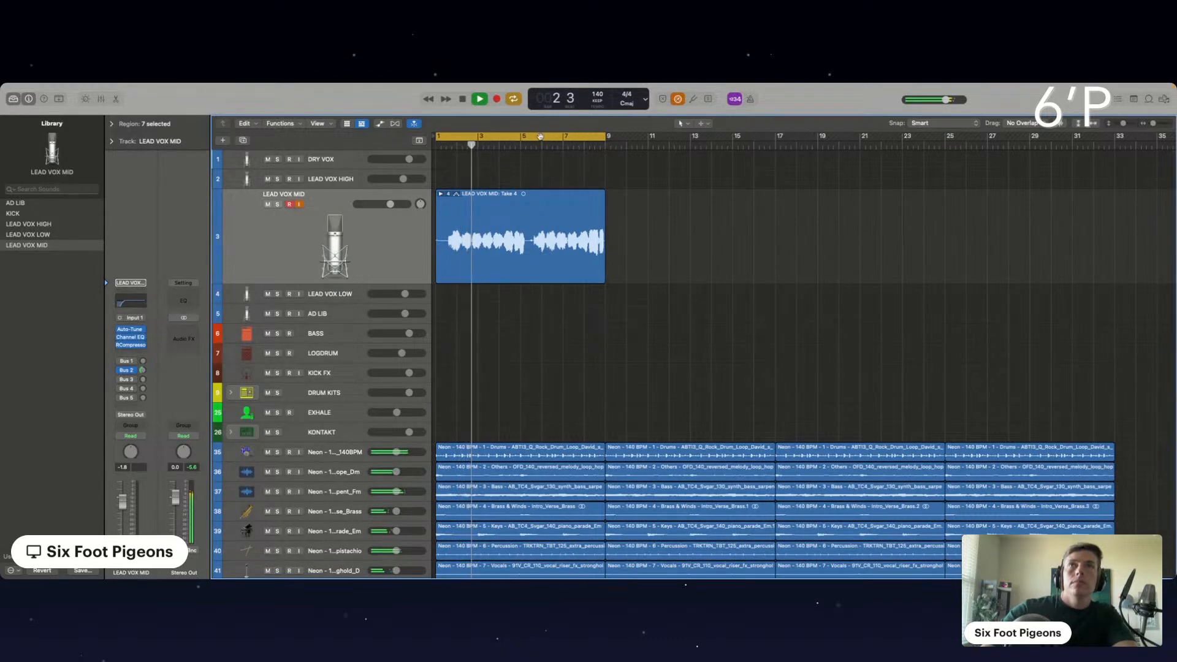
{"action": "left_click_drag", "start_coordinate": [577, 138], "coordinate": [709, 142]}
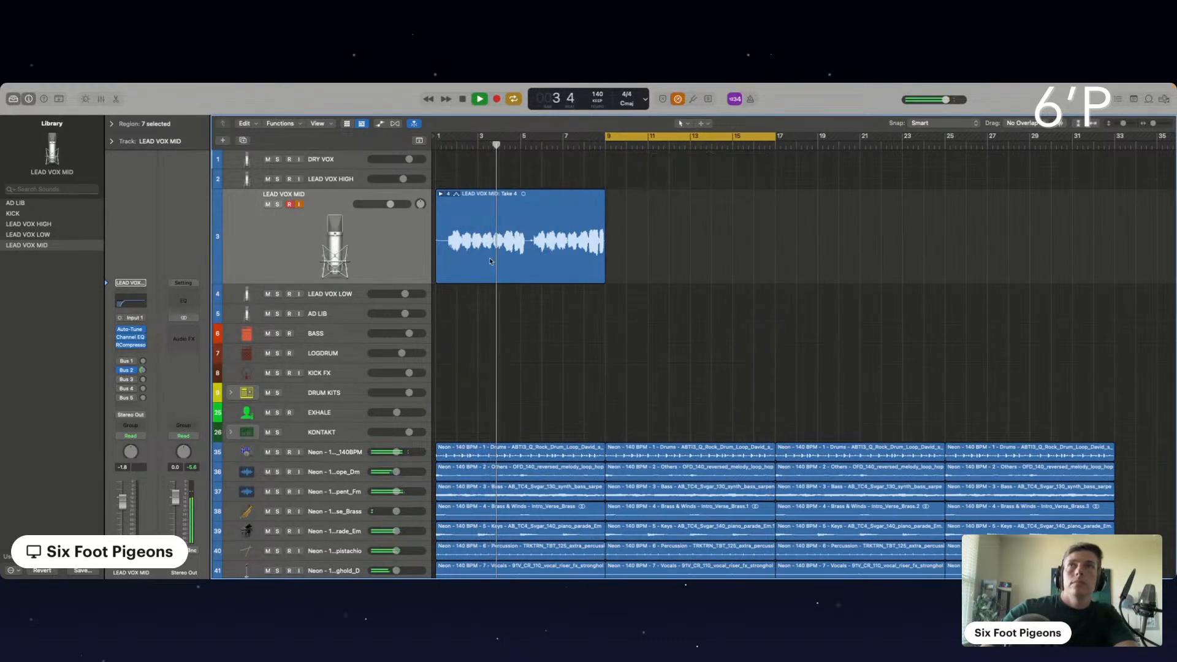
{"action": "key", "text": "super+d"}
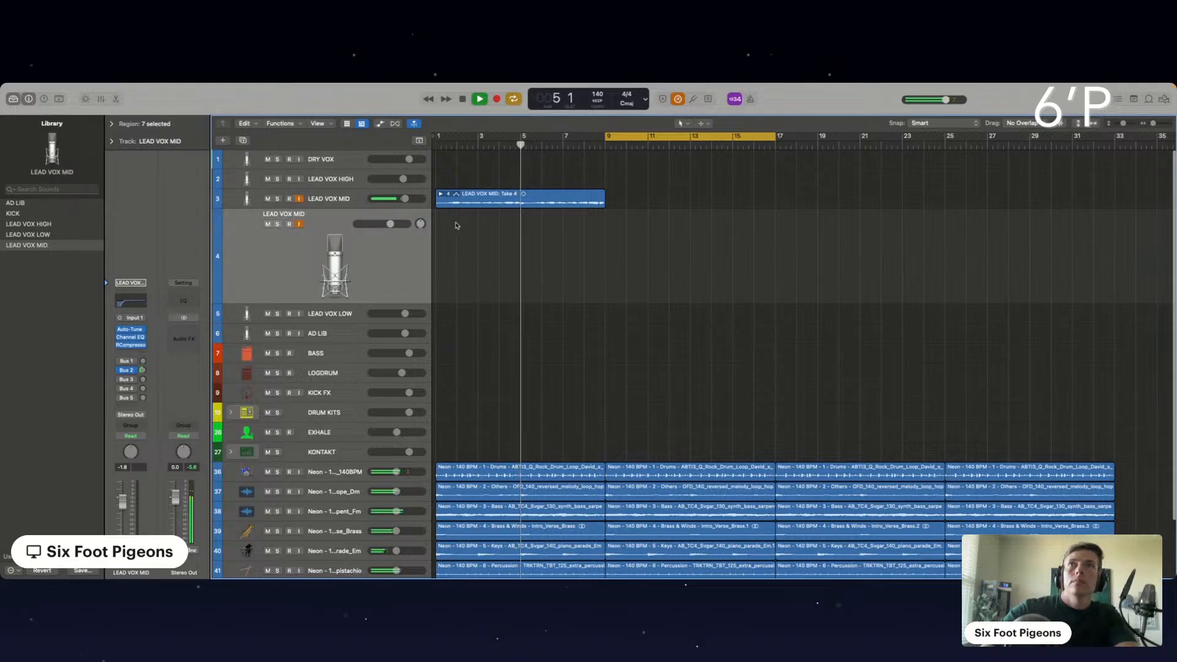
{"action": "scroll", "coordinate": [619, 228], "scroll_direction": "down", "scroll_amount": 1}
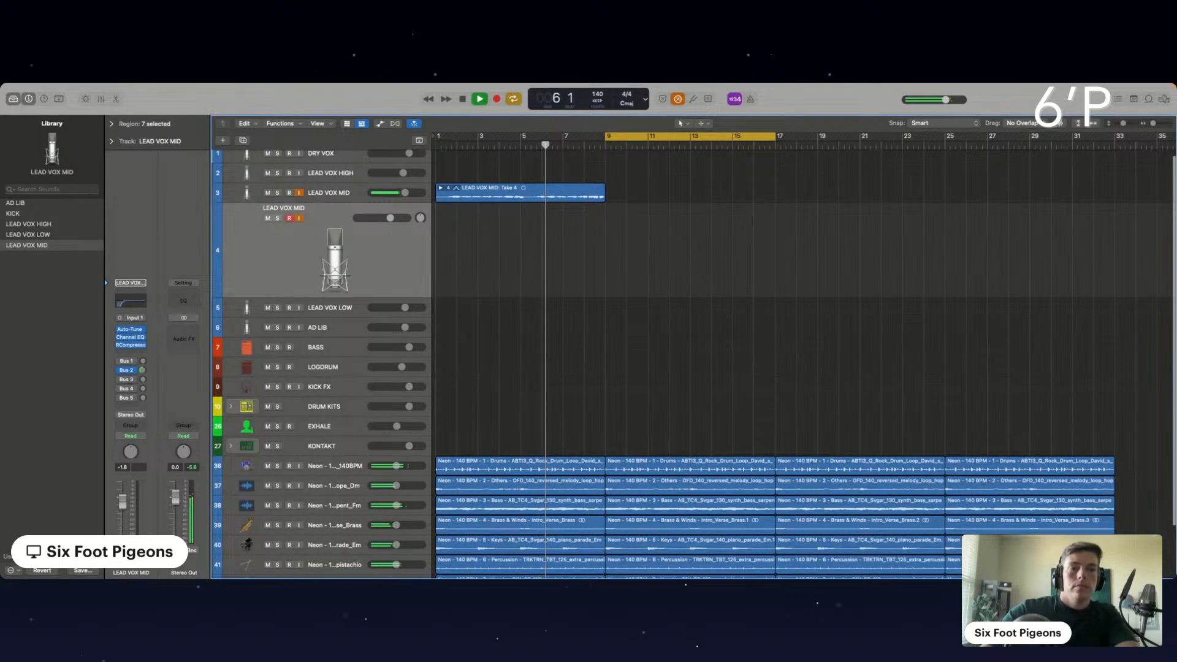
Record repeated vocal takes on the duplicated LEAD VOX MID track over bars 9 to 17, with input monitoring off on the original.
{"action": "key", "text": "r"}
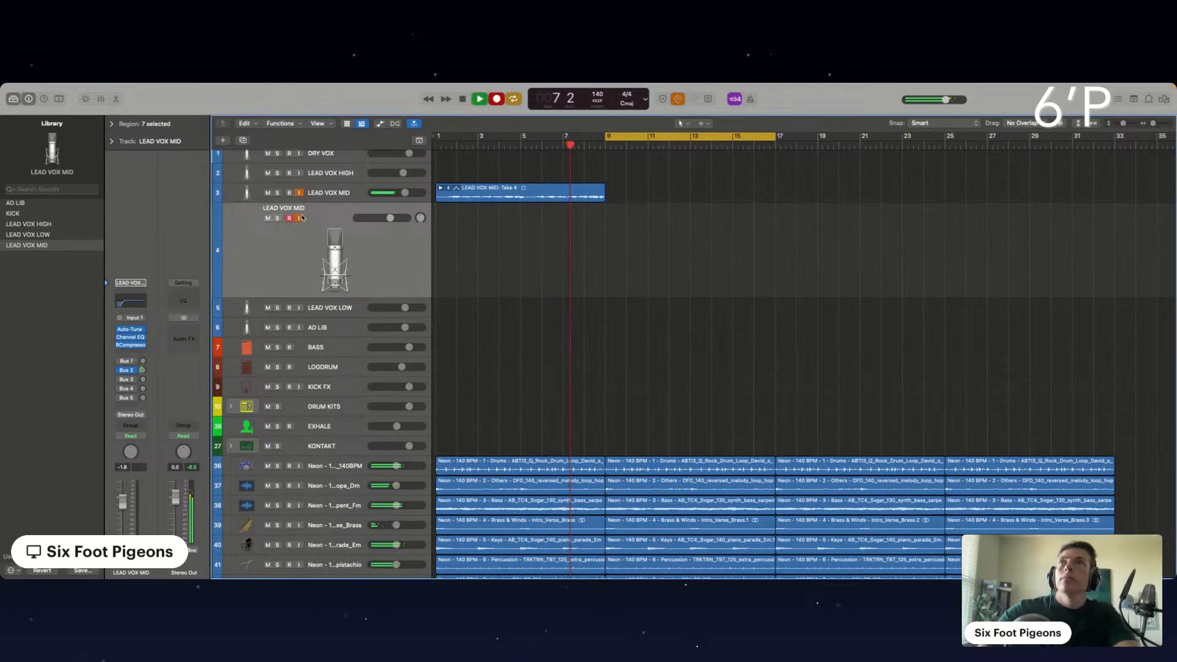
{"action": "left_click", "coordinate": [298, 194]}
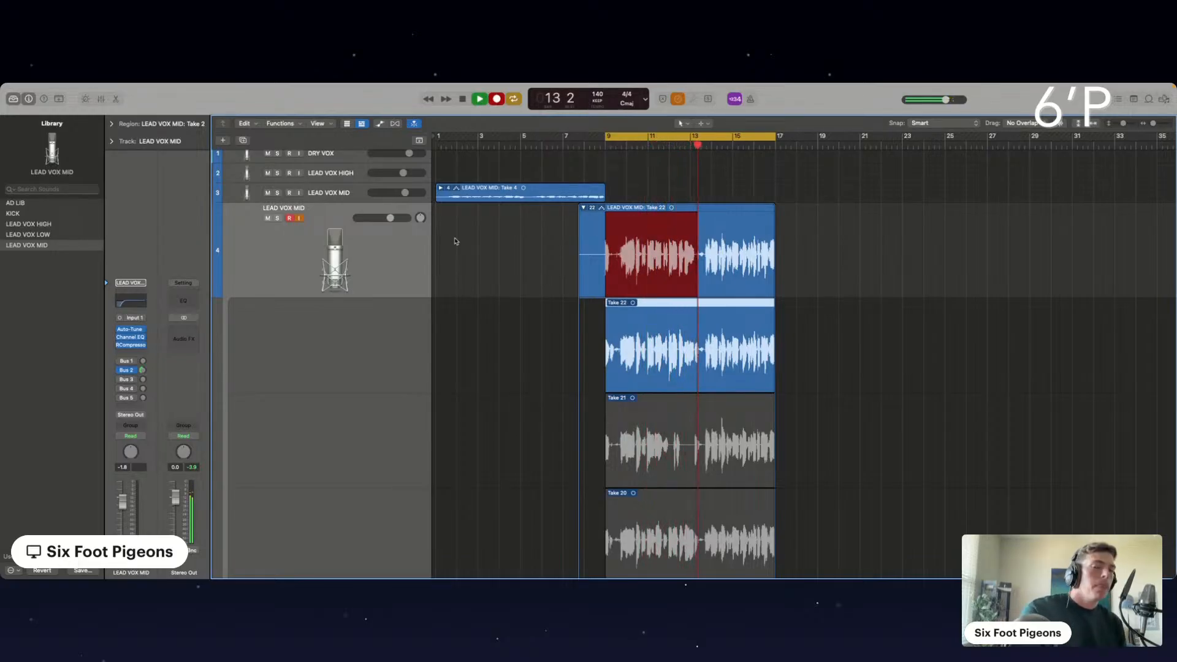
{"action": "key", "text": "space"}
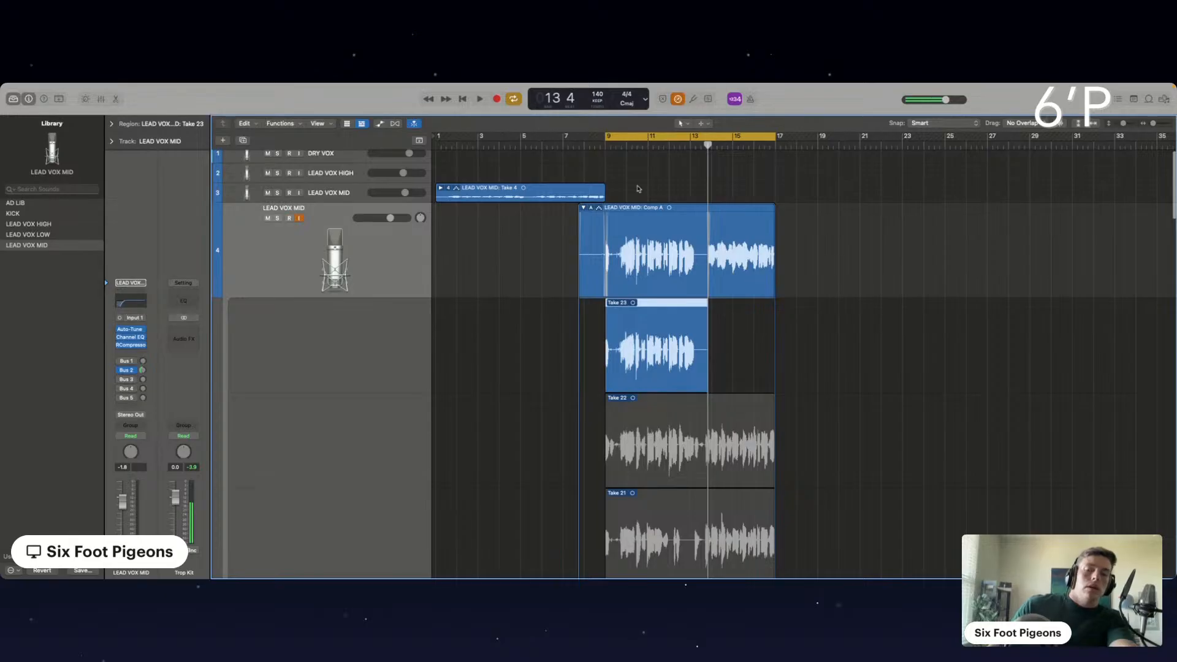
{"action": "key", "text": "r"}
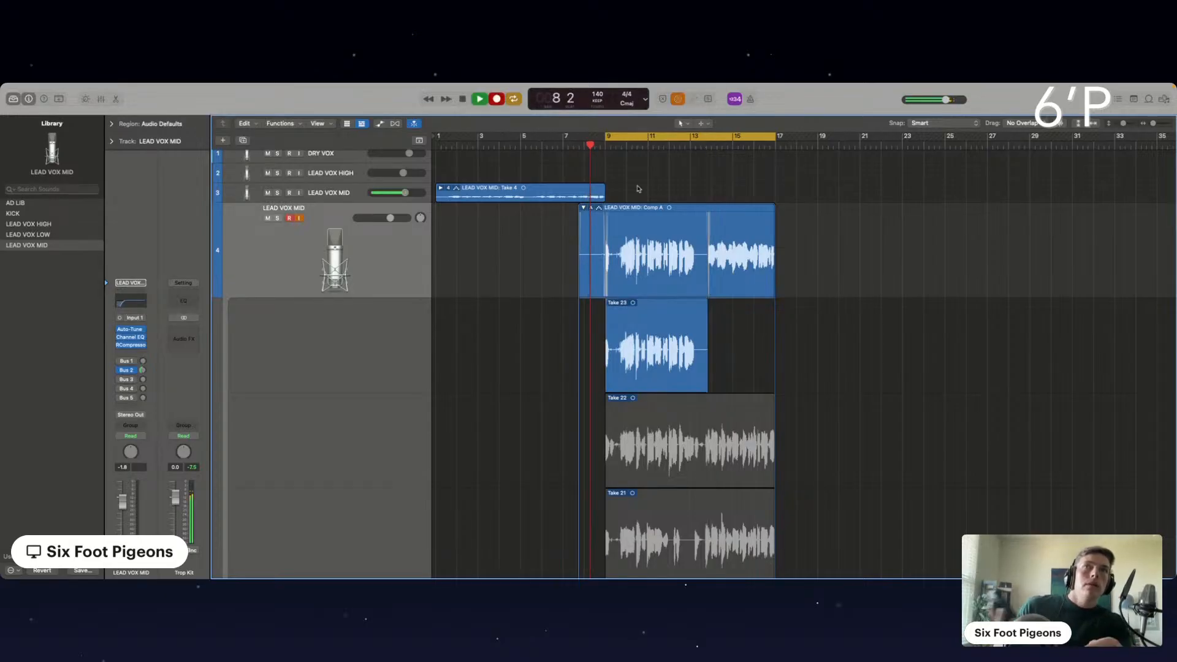
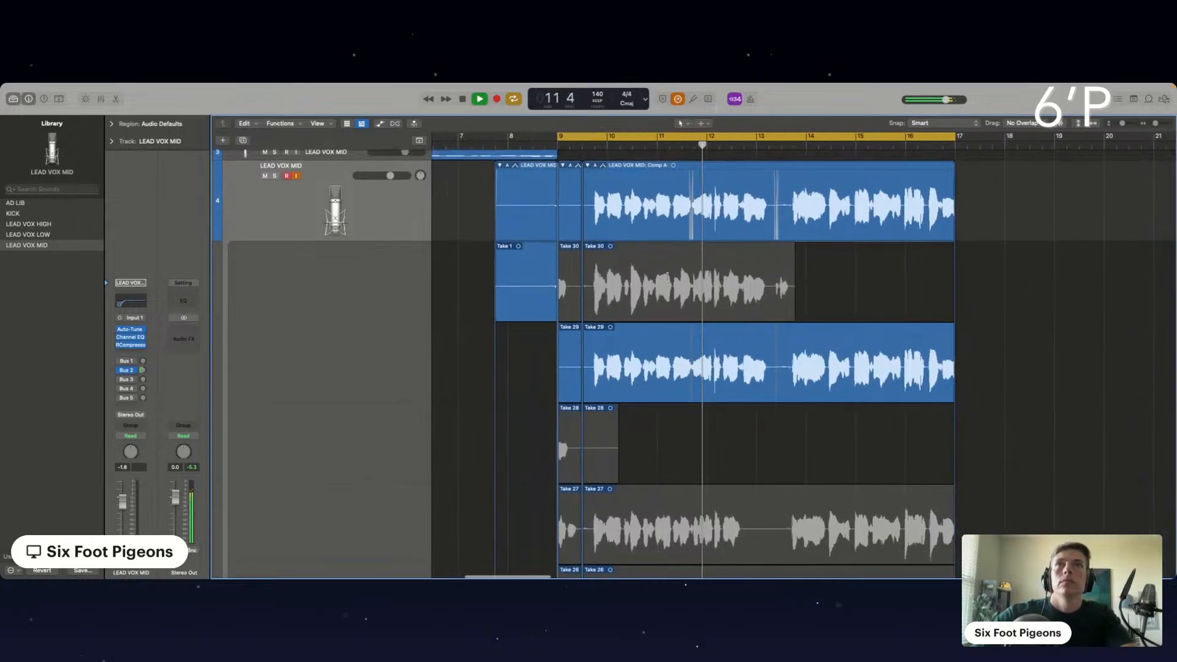
Try to move the short take folder piece at bar 9 to the end of the vocal near bar 17.
{"action": "scroll", "coordinate": [637, 278], "scroll_direction": "up", "scroll_amount": 2}
{"action": "left_click", "coordinate": [569, 205]}
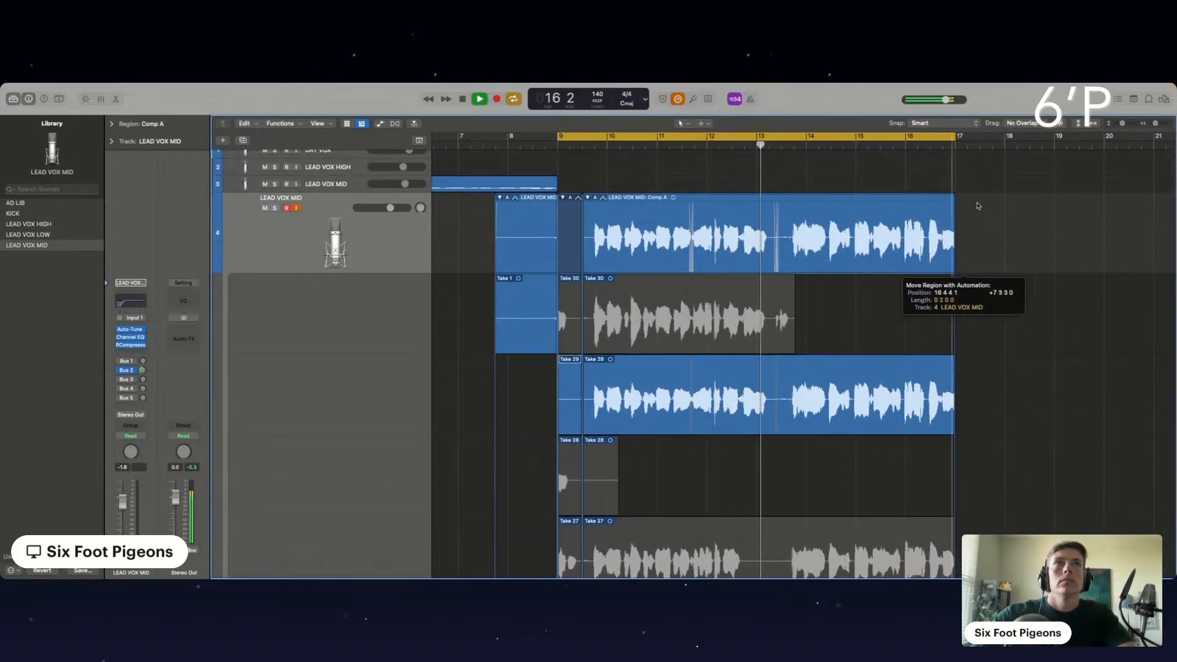
{"action": "left_click", "coordinate": [570, 198]}
Delete the silent take folder piece before bar 9 on the second LEAD VOX MID track.
{"action": "left_click", "coordinate": [527, 221]}
{"action": "key", "text": "super+Right"}
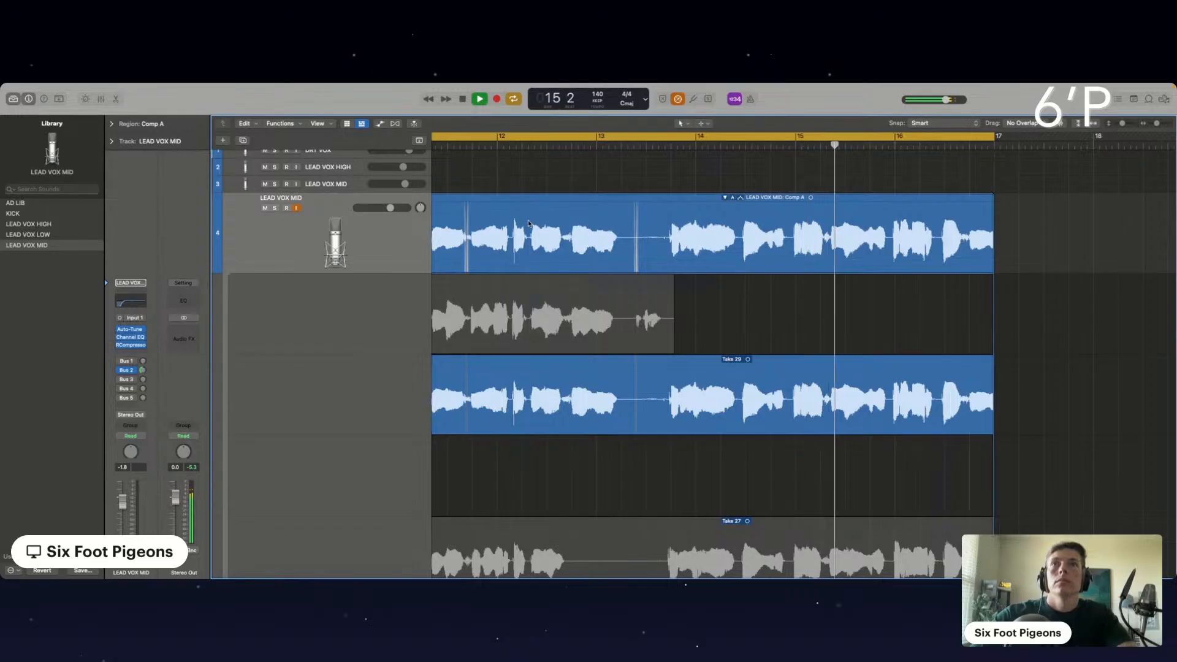
{"action": "scroll", "coordinate": [529, 222], "scroll_direction": "left", "scroll_amount": 5}
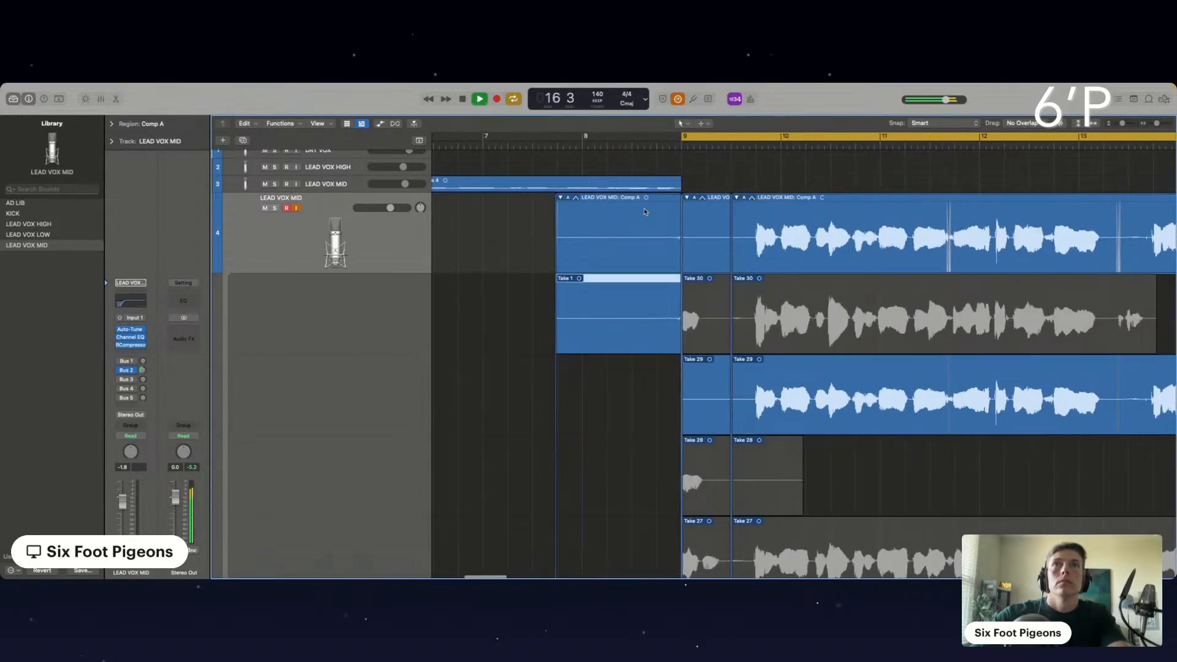
{"action": "key", "text": "Delete"}
{"action": "scroll", "coordinate": [646, 210], "scroll_direction": "right", "scroll_amount": 3}
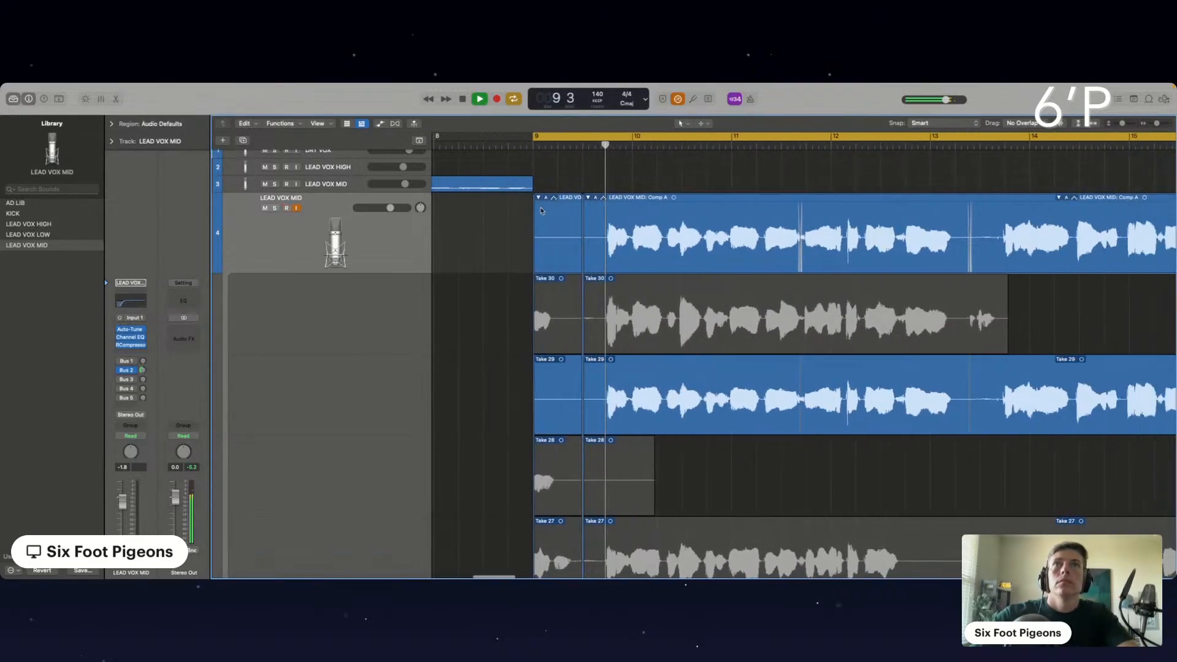
Place a copy of the short opening take folder piece at the end of the vocal, across bar 17.
{"action": "left_click", "coordinate": [538, 210]}
{"action": "key", "text": "super+Left"}
{"action": "key", "text": "super+Left"}
{"action": "key", "text": "super+Left"}
{"action": "key", "text": "super+Left"}
{"action": "key", "text": "super+Left"}
{"action": "key", "text": "super+Left"}
{"action": "key", "text": "super+Left"}
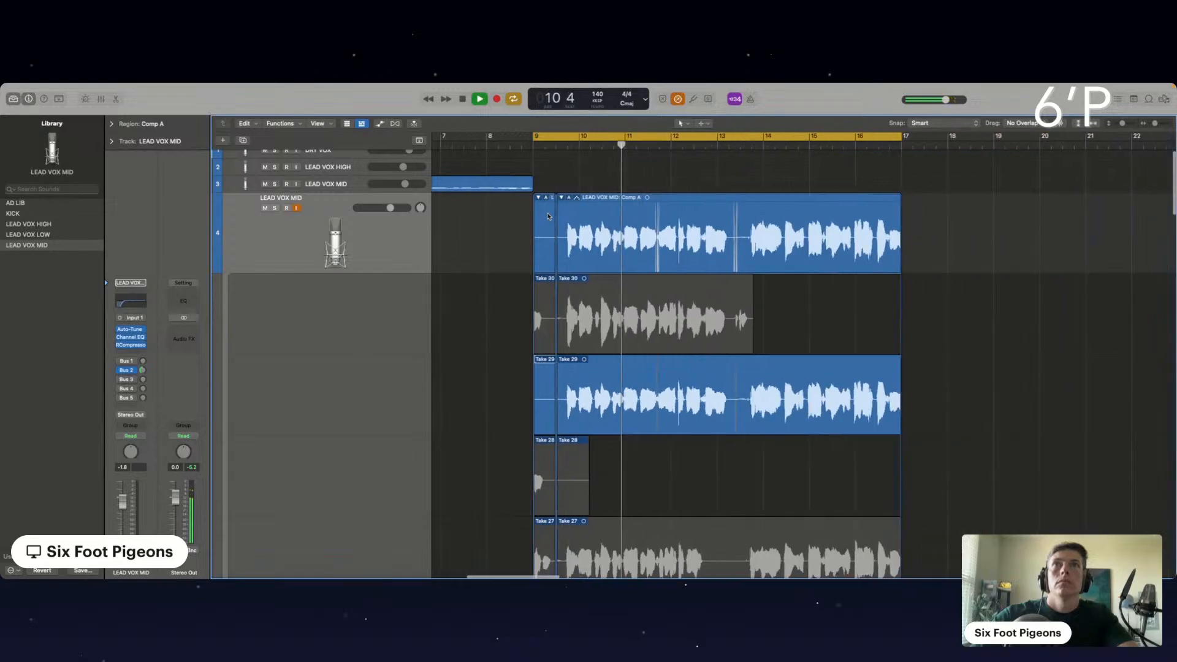
{"action": "key", "text": "super+Right"}
{"action": "key", "text": "super+Right"}
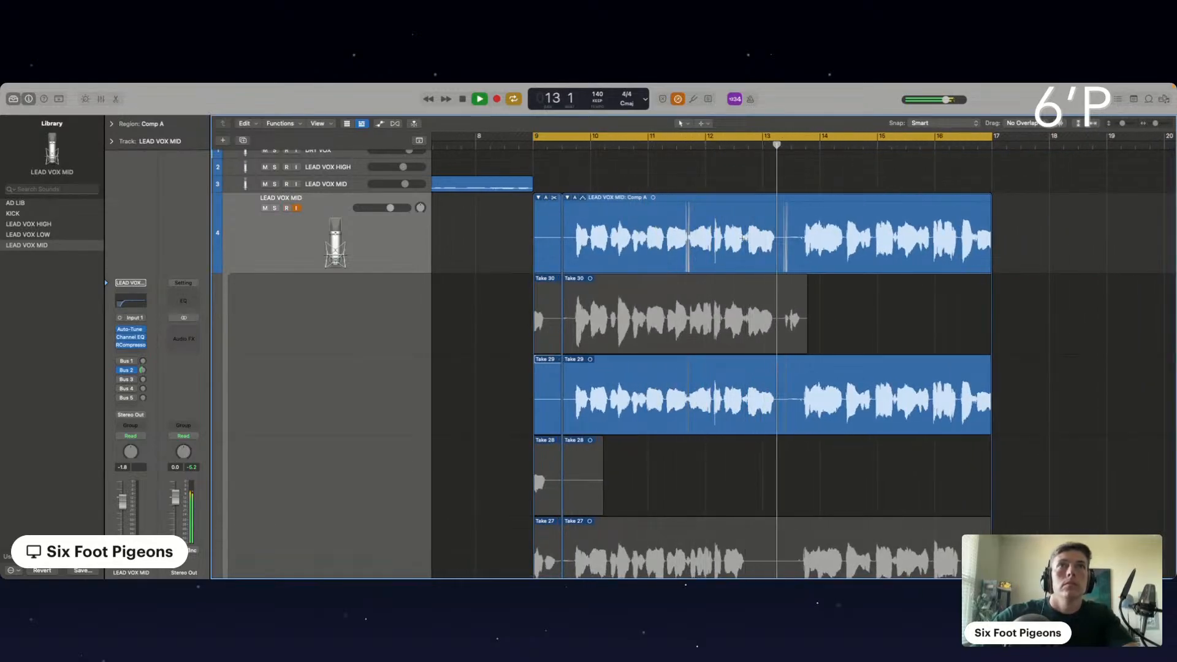
{"action": "left_click_drag", "start_coordinate": [744, 238], "coordinate": [989, 202]}
{"action": "left_click", "coordinate": [1038, 231]}
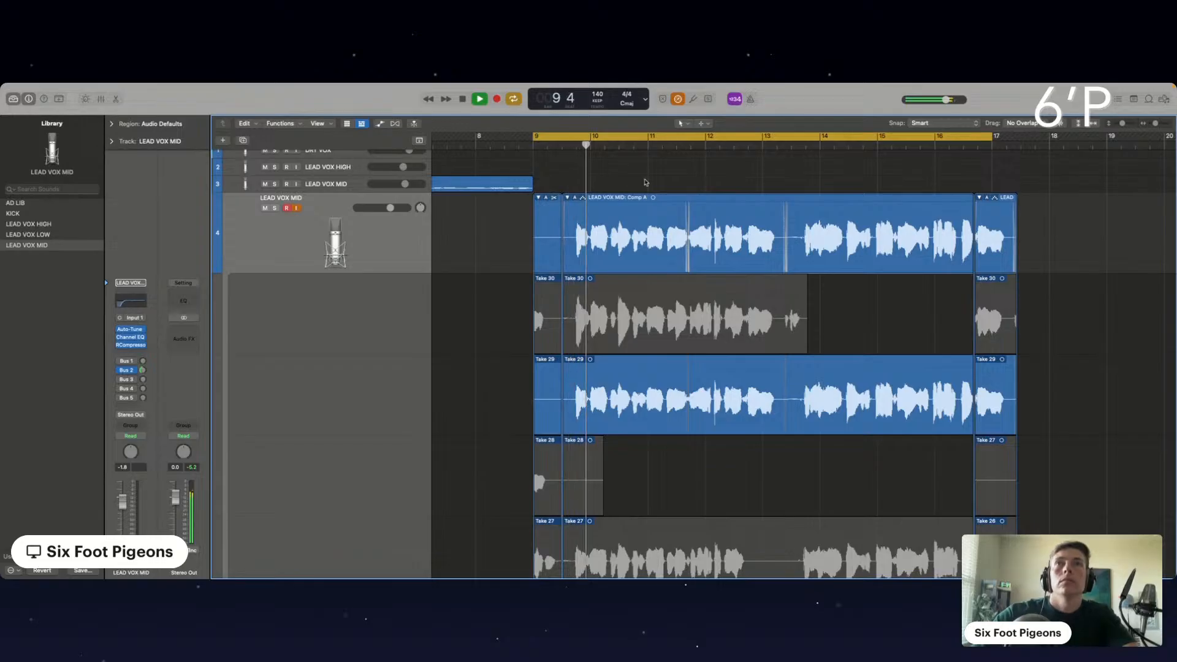
Delete the short take folder piece at bar 9 and collapse the two remaining take folders.
{"action": "scroll", "coordinate": [650, 197], "scroll_direction": "down", "scroll_amount": 1}
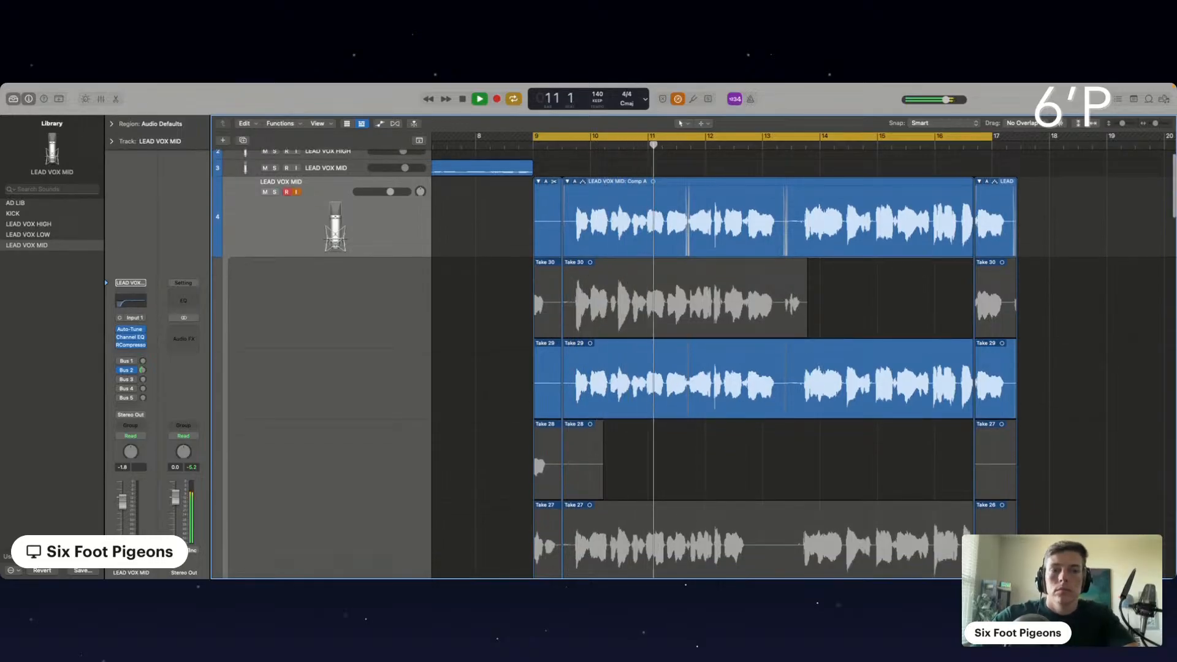
{"action": "left_click", "coordinate": [548, 195]}
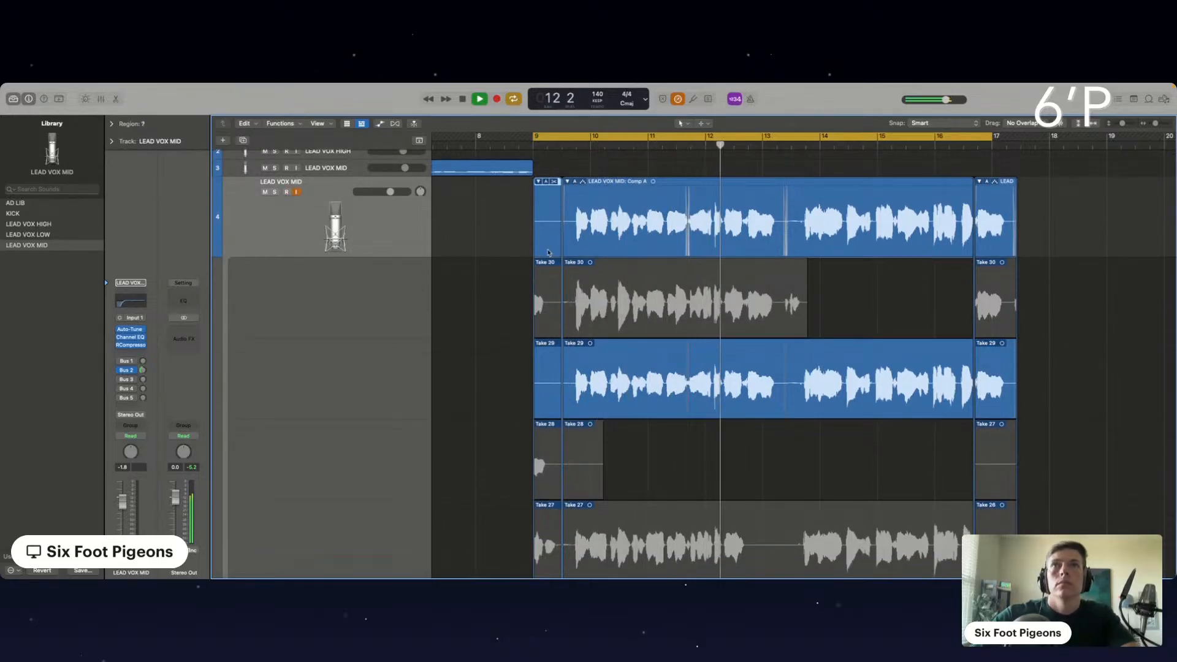
{"action": "key", "text": "Delete"}
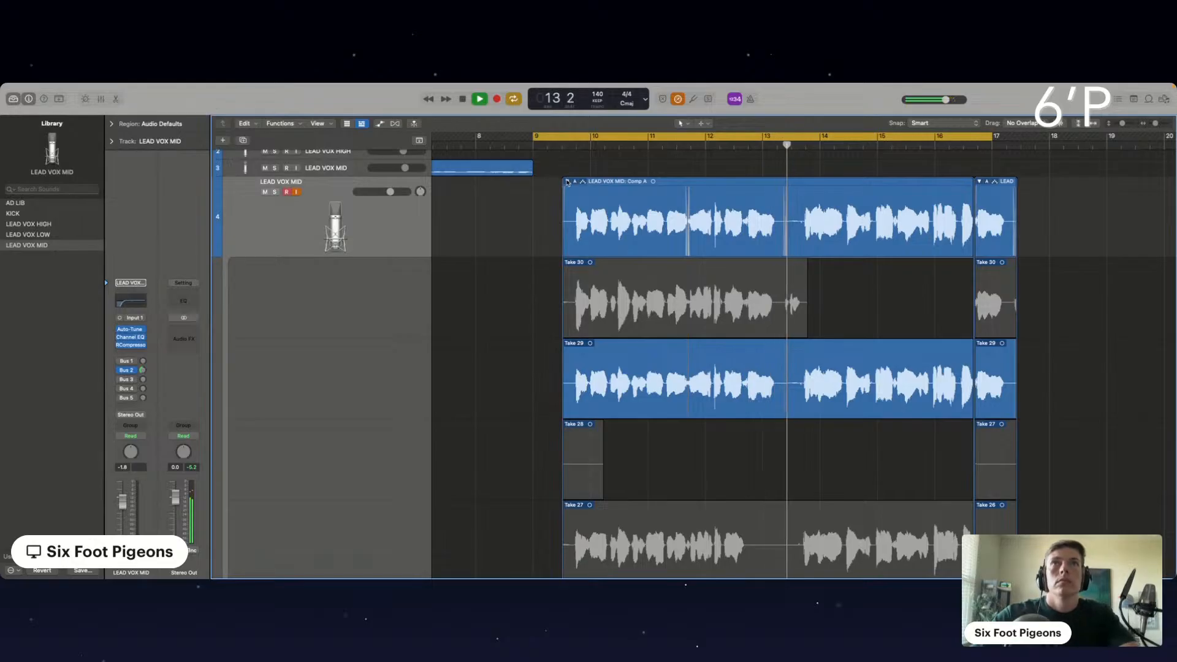
{"action": "left_click", "coordinate": [568, 181]}
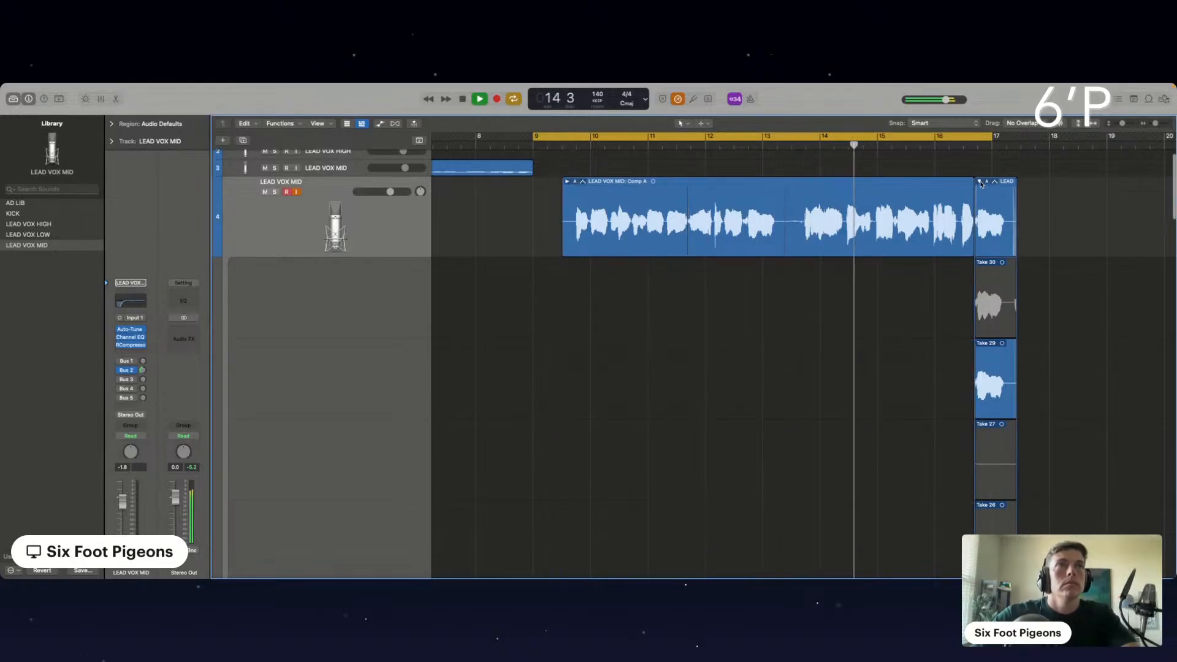
{"action": "left_click", "coordinate": [978, 182]}
{"action": "left_click", "coordinate": [978, 182]}
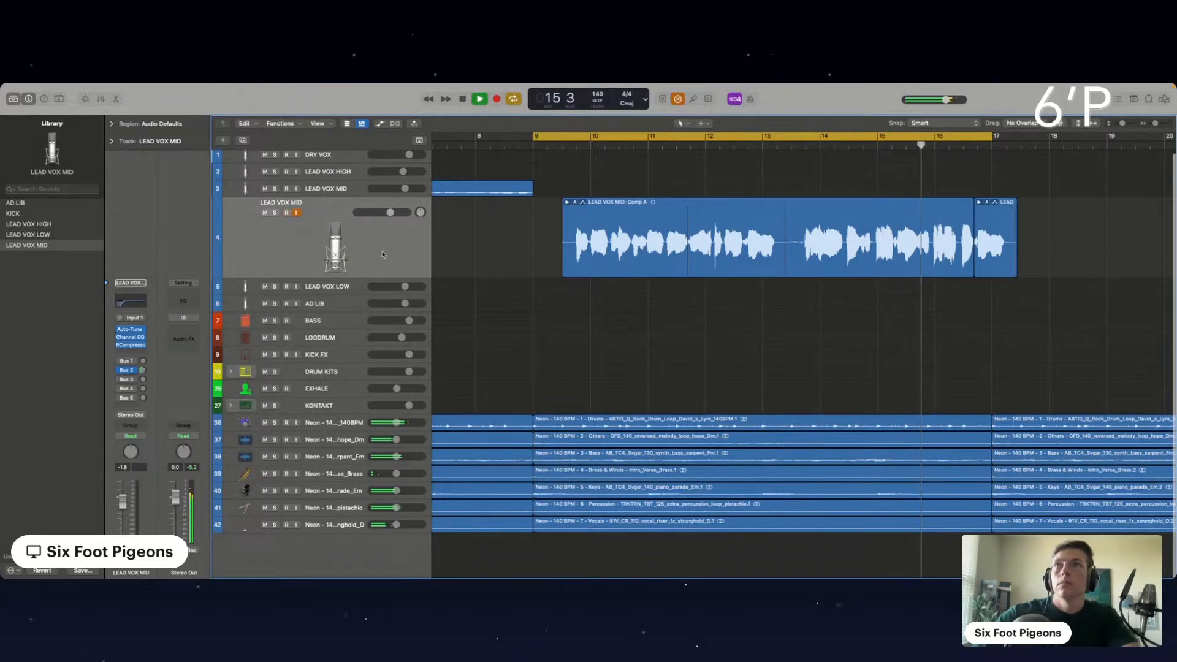
Duplicate the second LEAD VOX MID track, stop playback, and set the copy's Auto-Tune input type to Low Male.
{"action": "key", "text": "super+d"}
{"action": "key", "text": "space"}
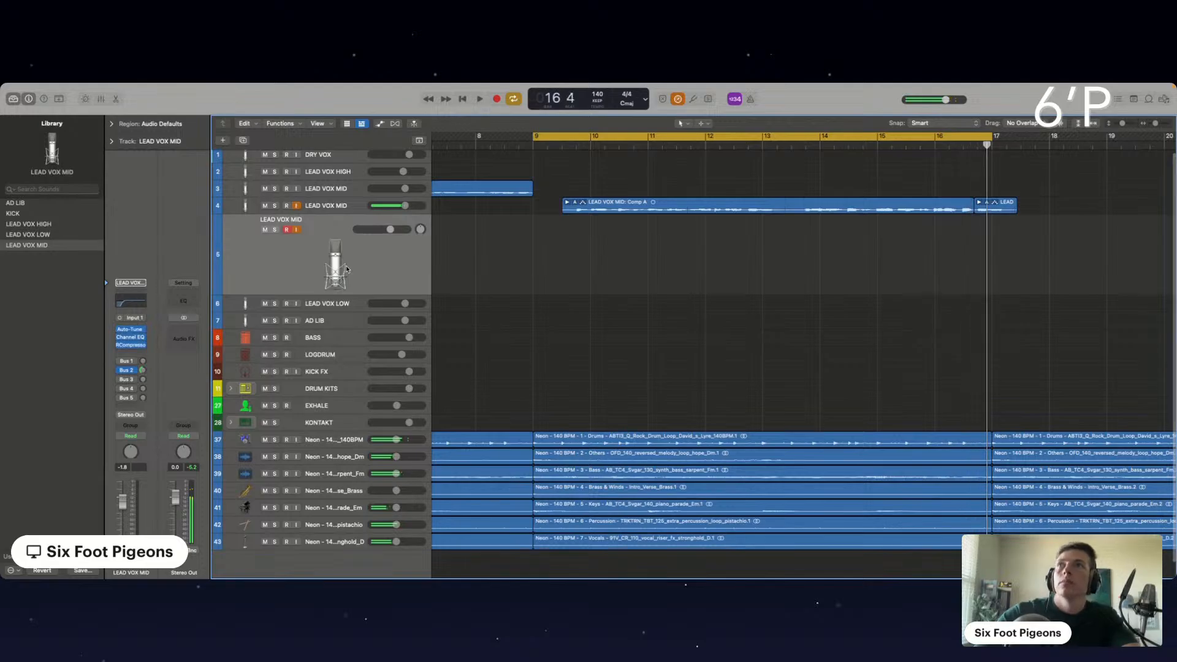
{"action": "left_click", "coordinate": [131, 329]}
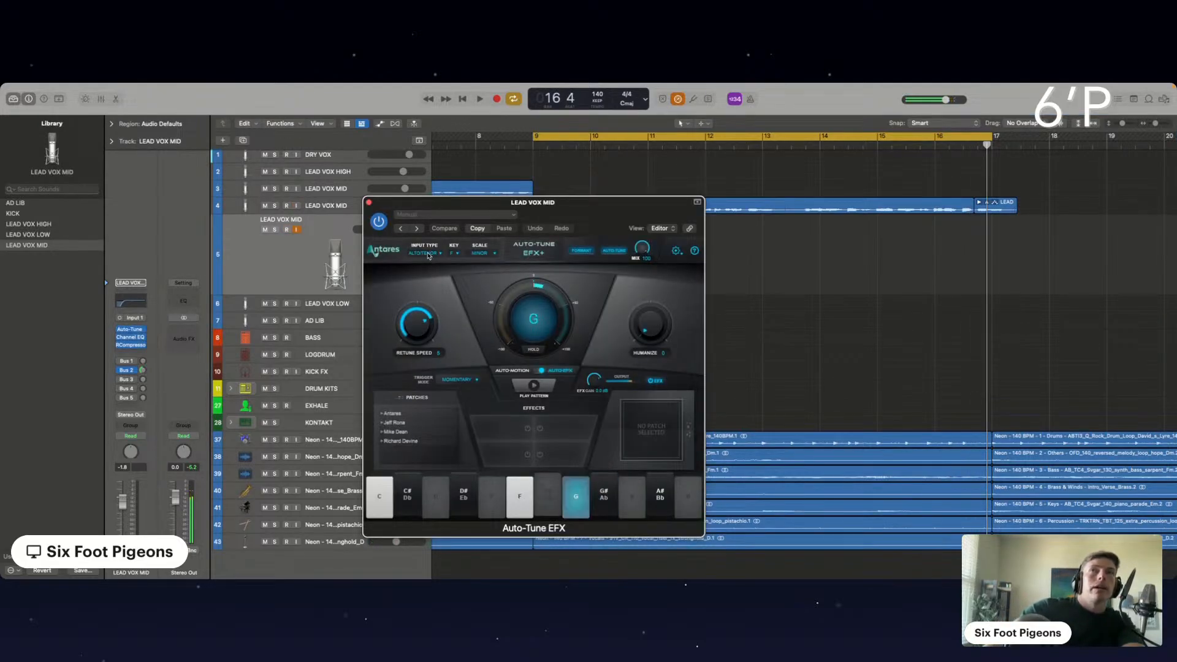
{"action": "left_click", "coordinate": [425, 253]}
{"action": "left_click", "coordinate": [428, 281]}
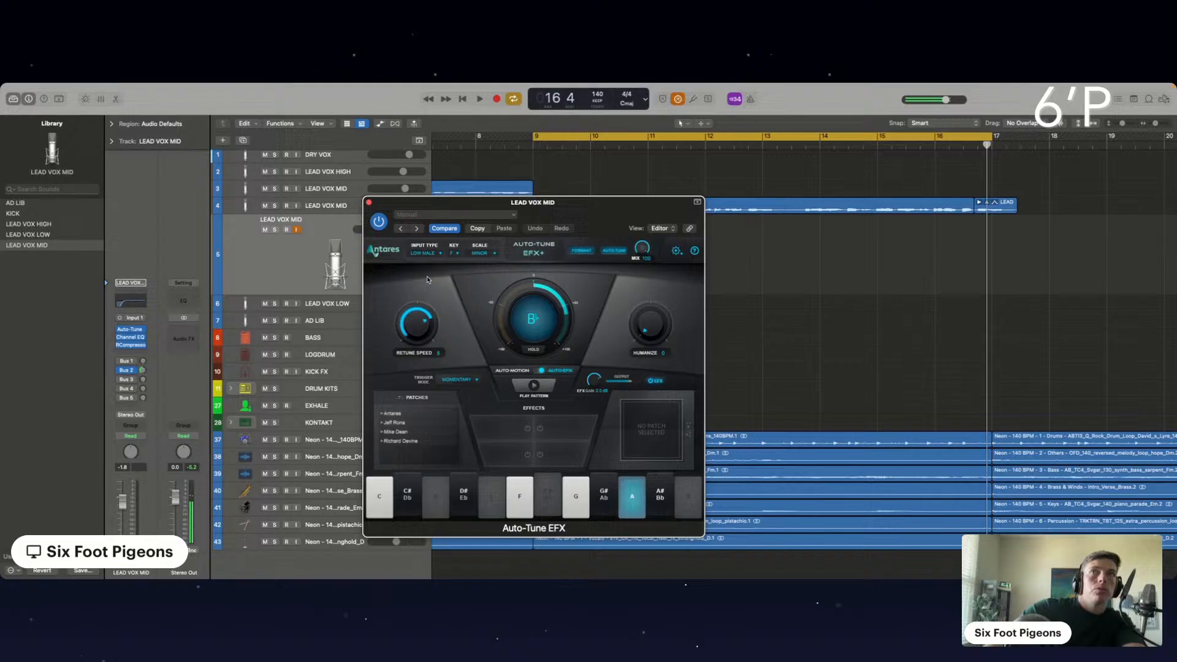
{"action": "left_click", "coordinate": [368, 202]}
Adjust the panning of the second and third LEAD VOX MID tracks and record cycled takes on the third one.
{"action": "left_click", "coordinate": [345, 212]}
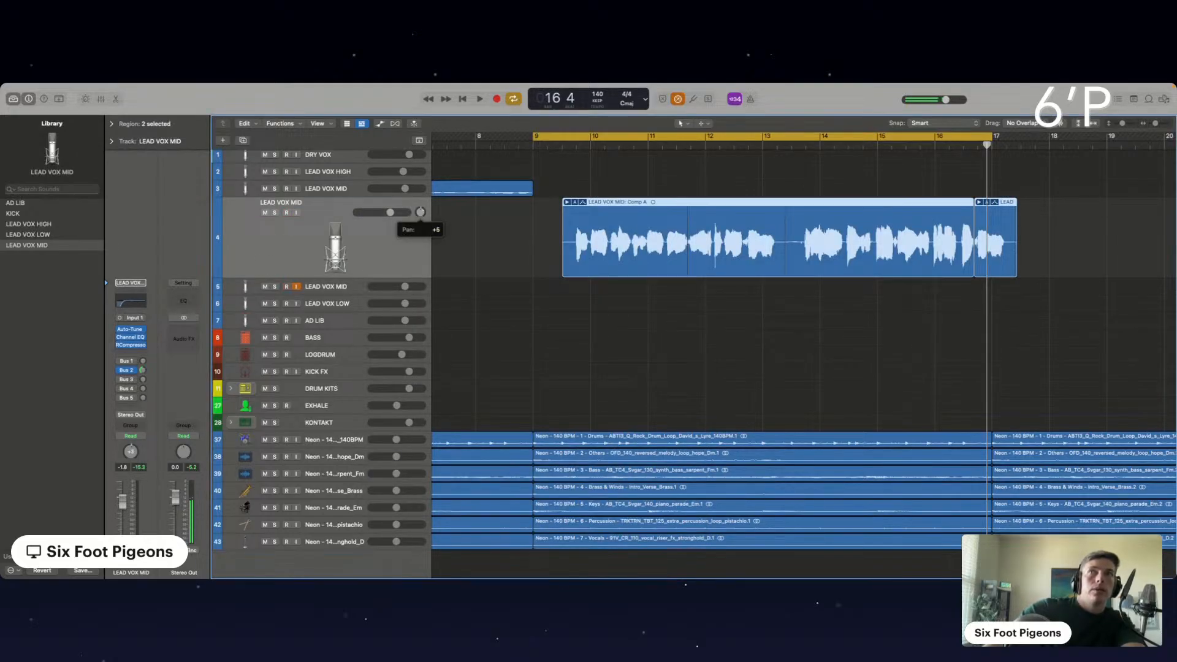
{"action": "left_click", "coordinate": [356, 287]}
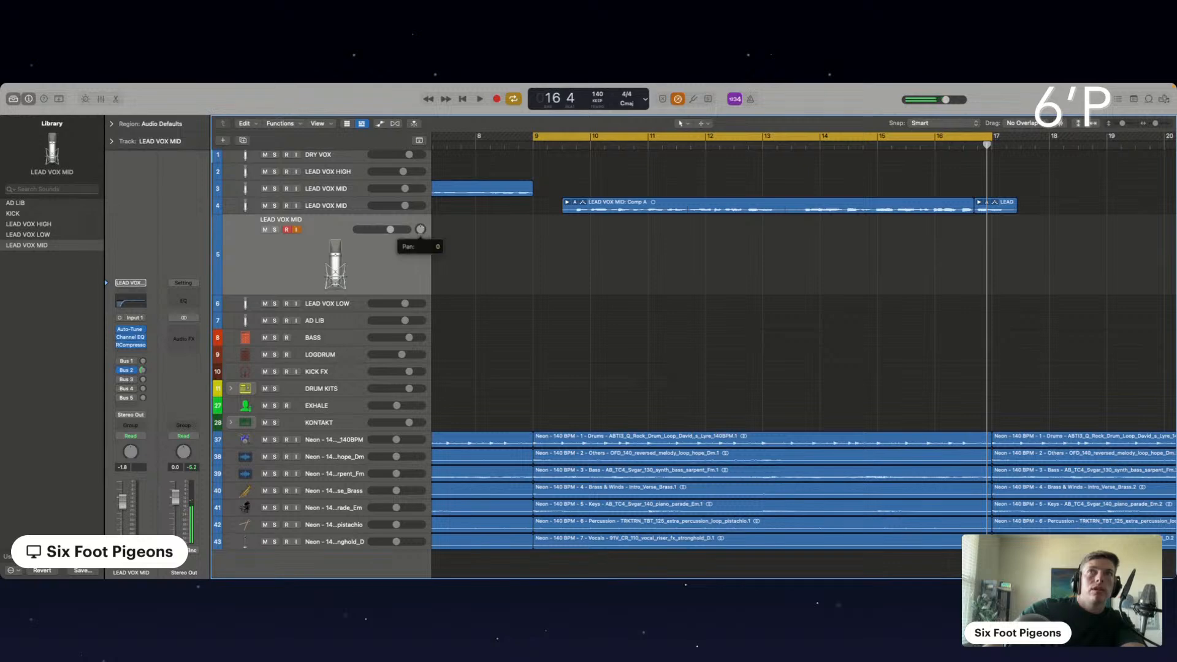
{"action": "key", "text": "r"}
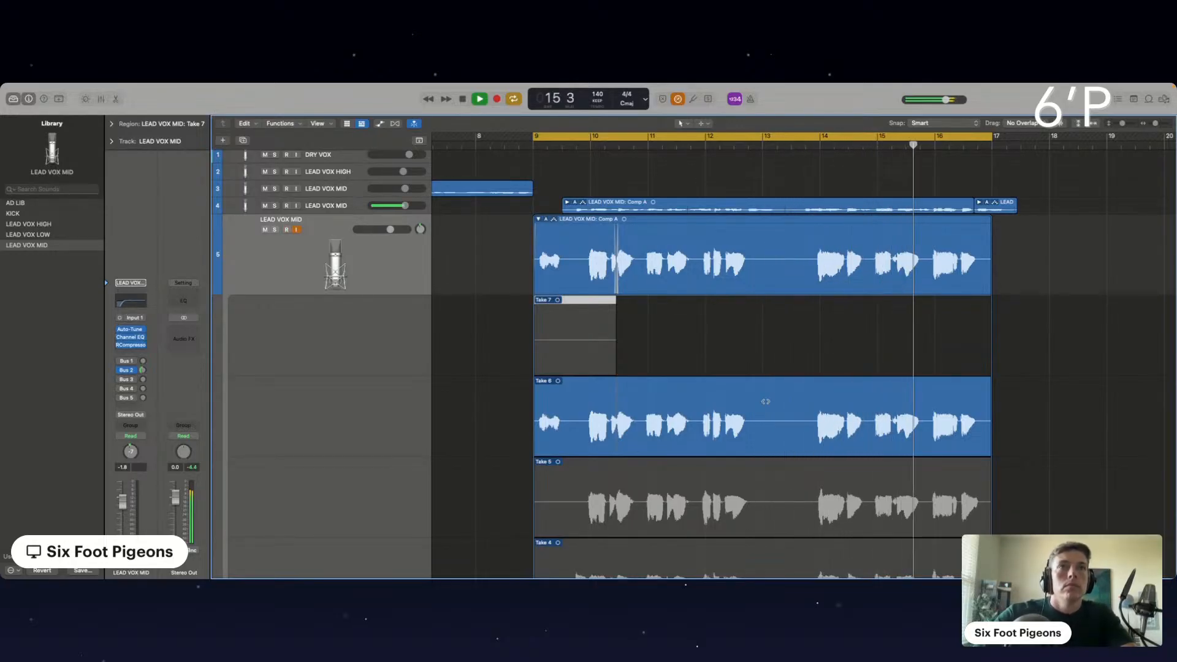
Shift the take folder on the third LEAD VOX MID track slightly later and play back its timing against the beat.
{"action": "key", "text": "super+Right"}
{"action": "scroll", "coordinate": [781, 504], "scroll_direction": "up", "scroll_amount": 2}
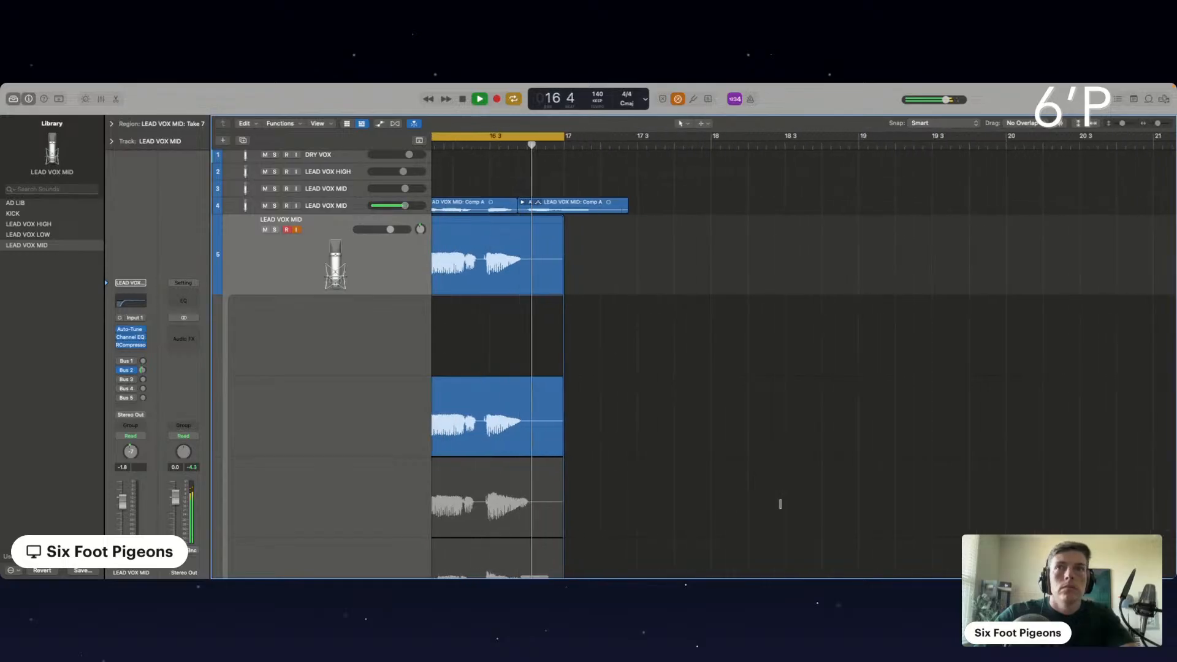
{"action": "scroll", "coordinate": [781, 504], "scroll_direction": "left", "scroll_amount": 5}
{"action": "scroll", "coordinate": [780, 504], "scroll_direction": "down", "scroll_amount": 1}
{"action": "key", "text": "super+Right"}
{"action": "key", "text": "super+Right"}
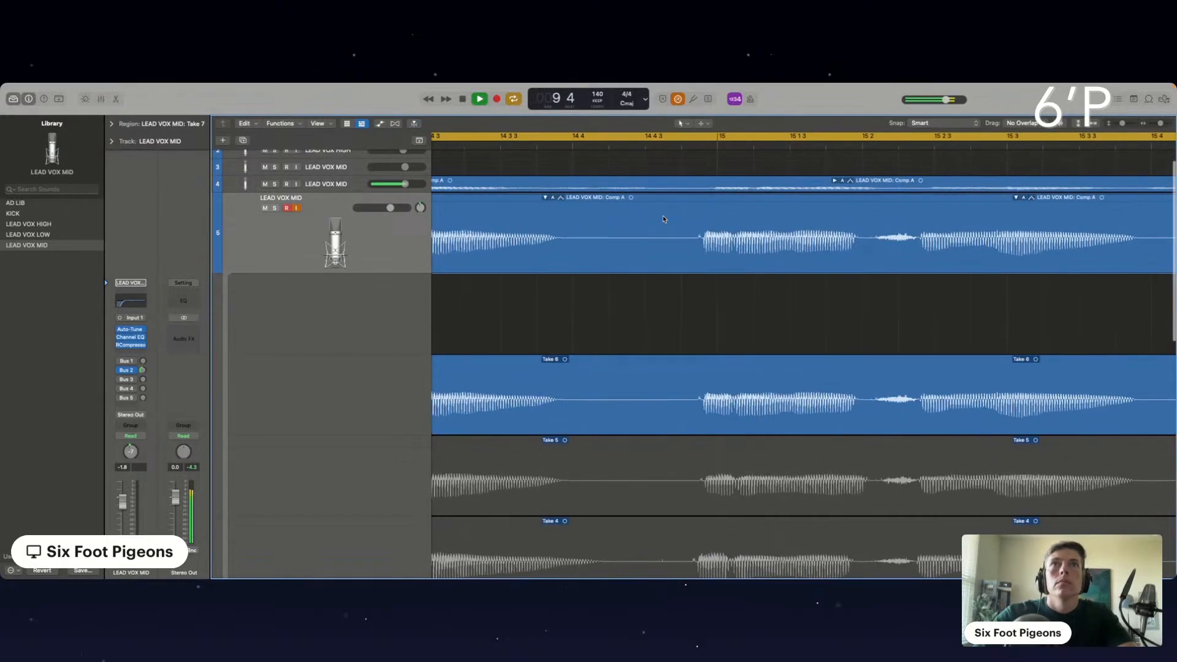
{"action": "scroll", "coordinate": [663, 219], "scroll_direction": "right", "scroll_amount": 1}
{"action": "left_click_drag", "start_coordinate": [712, 196], "coordinate": [721, 203]}
{"action": "key", "text": "space"}
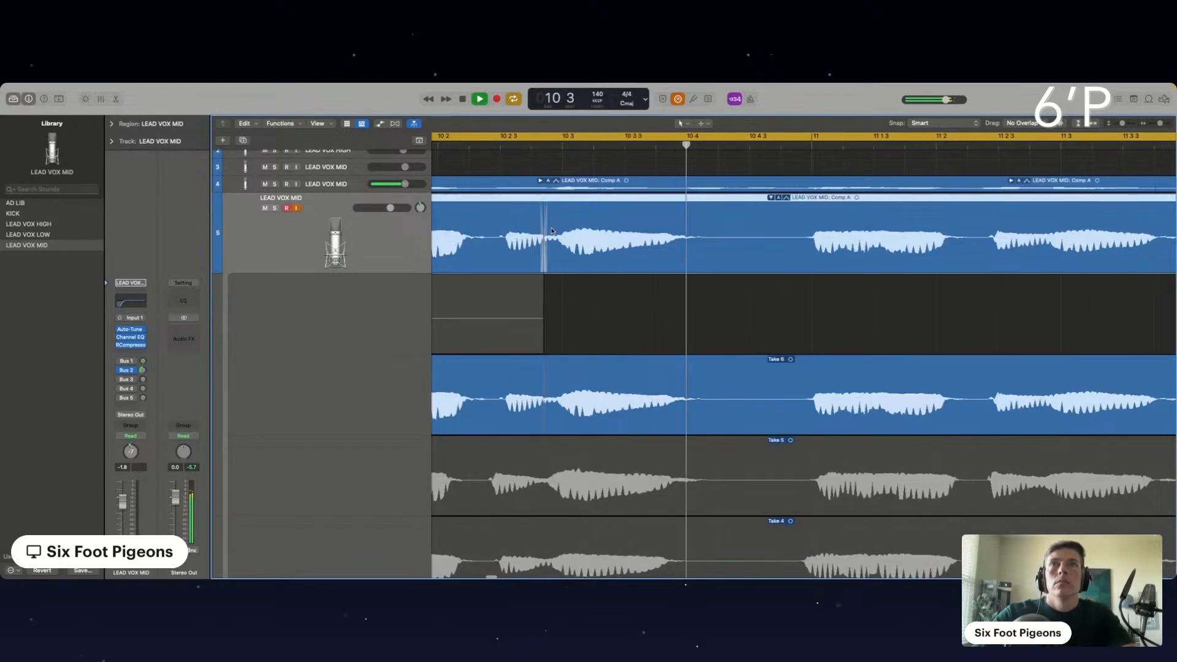
{"action": "key", "text": "super+Left"}
{"action": "key", "text": "super+Left"}
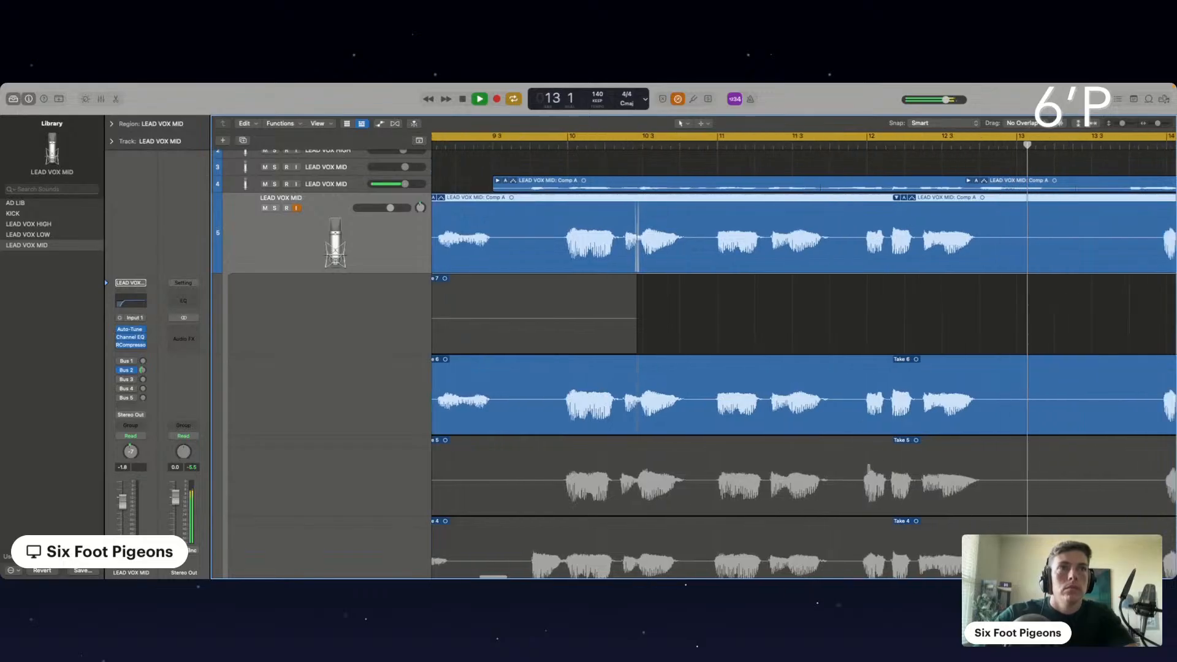
Comp the bar 12 phrase from Take 4 and pan the third LEAD VOX MID track to -14.
{"action": "left_click_drag", "start_coordinate": [852, 484], "coordinate": [1005, 485]}
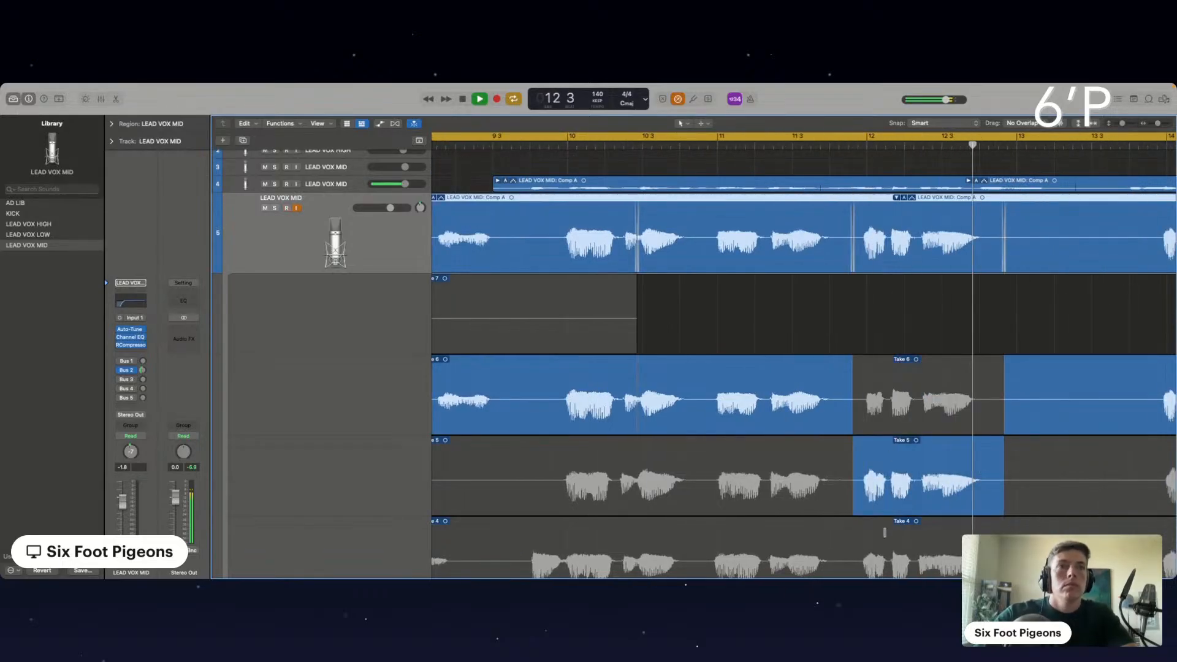
{"action": "left_click", "coordinate": [965, 534]}
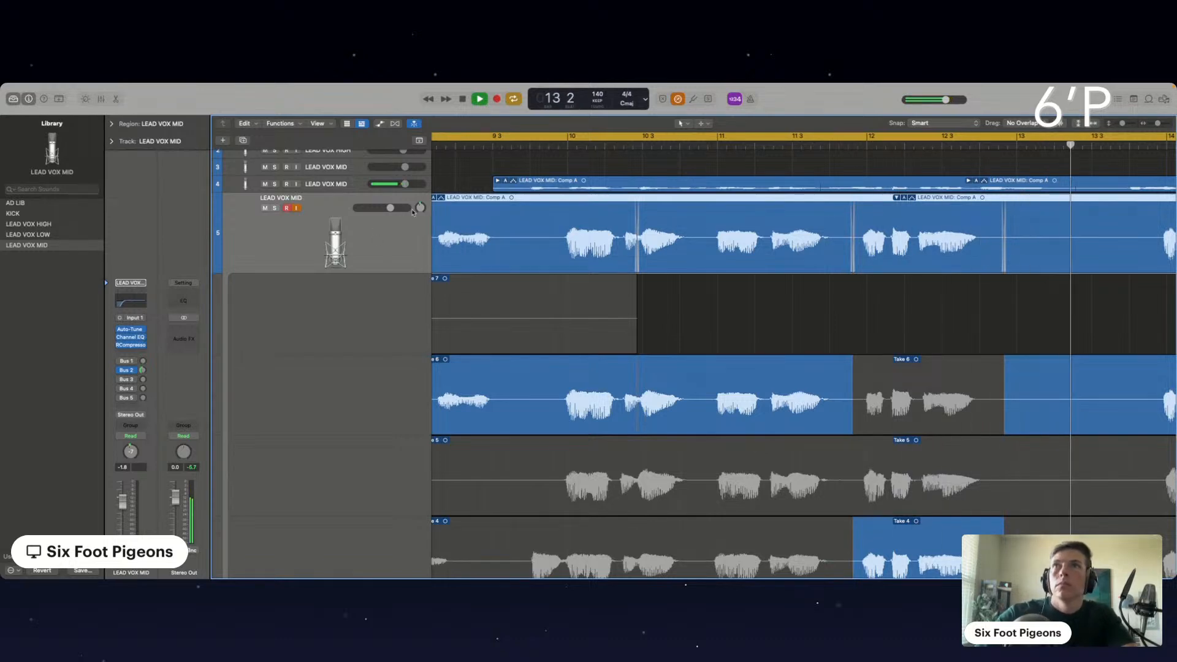
{"action": "left_click_drag", "start_coordinate": [420, 207], "coordinate": [420, 214]}
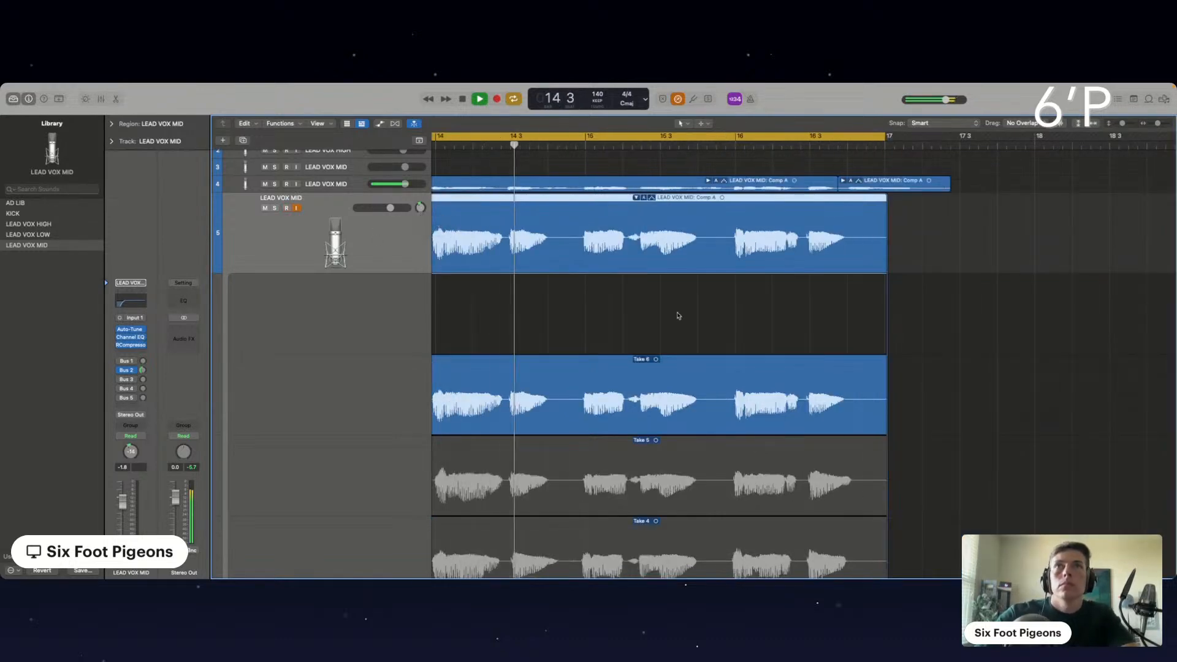
Collapse the take folder on the third LEAD VOX MID track and delete its opening section in bar 9.
{"action": "key", "text": "super+Left"}
{"action": "key", "text": "super+Left"}
{"action": "key", "text": "super+Left"}
{"action": "scroll", "coordinate": [678, 316], "scroll_direction": "left", "scroll_amount": 7}
{"action": "scroll", "coordinate": [678, 316], "scroll_direction": "left", "scroll_amount": 2}
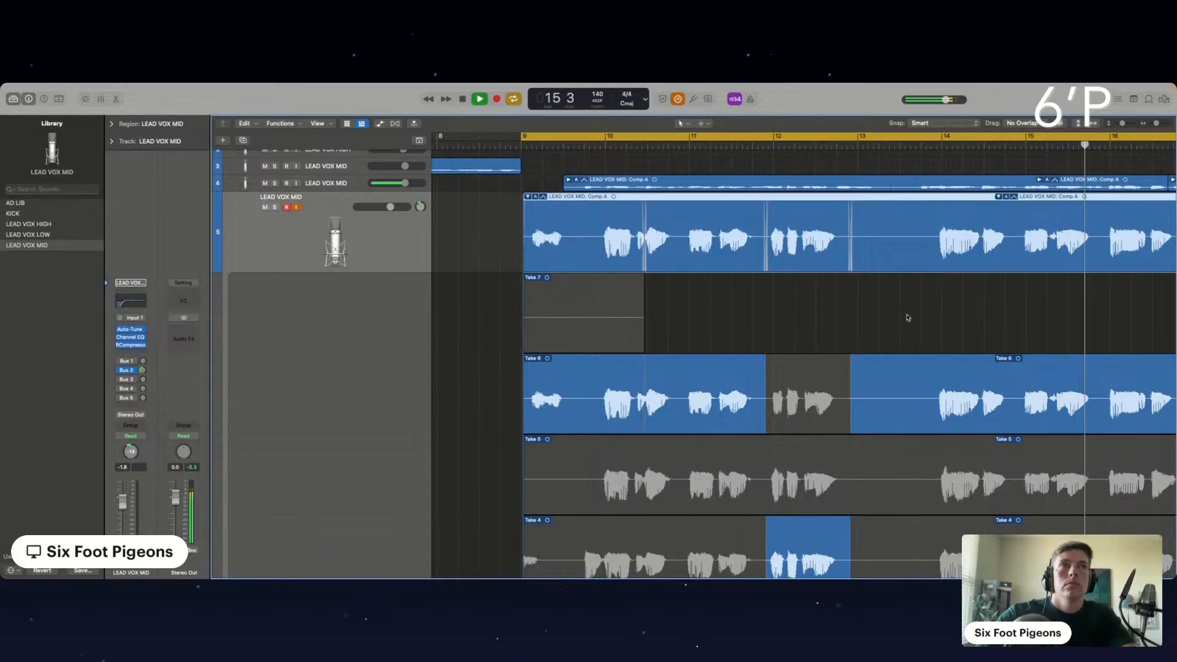
{"action": "scroll", "coordinate": [909, 318], "scroll_direction": "right", "scroll_amount": 2}
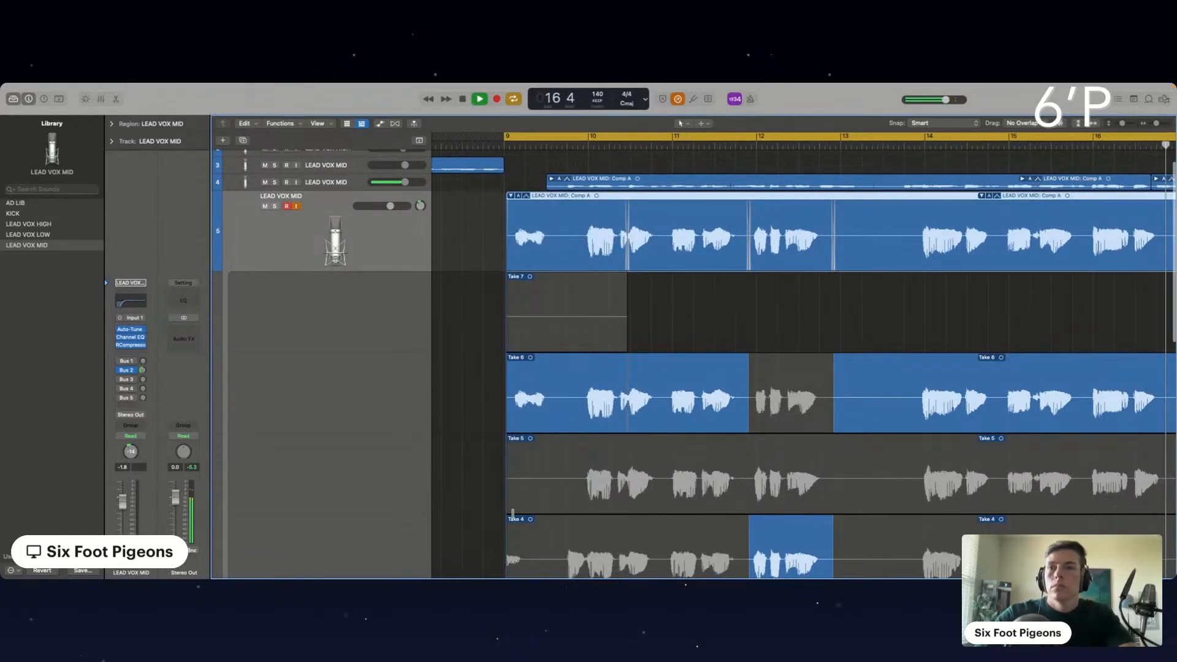
{"action": "left_click", "coordinate": [512, 196]}
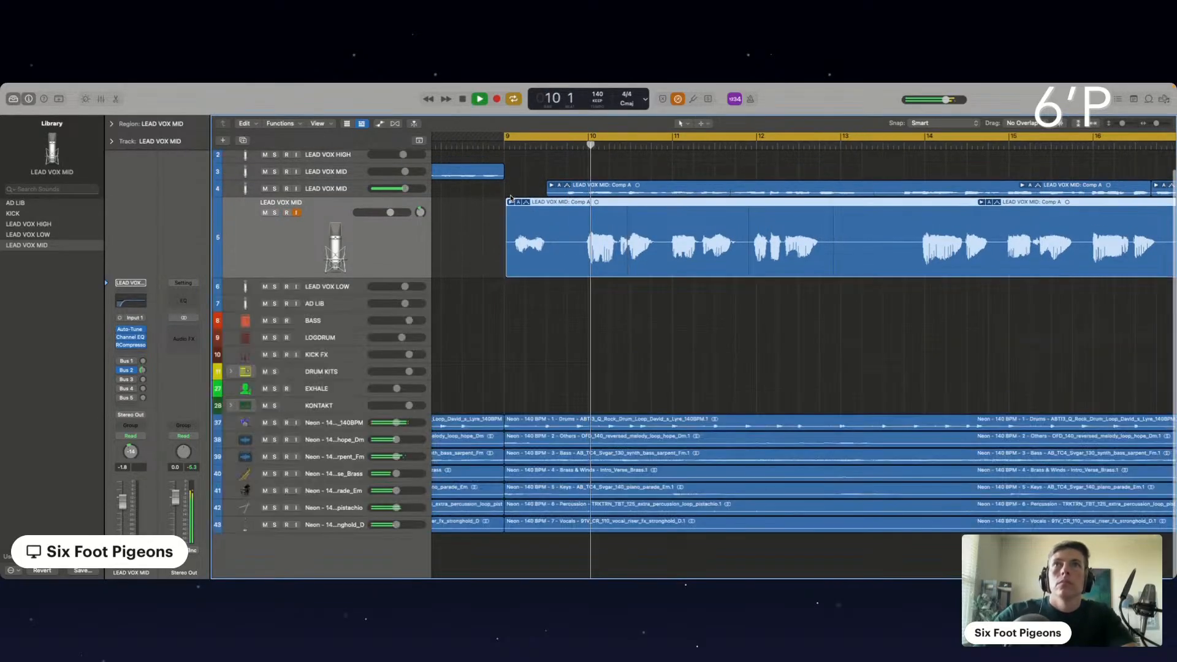
{"action": "left_click", "coordinate": [562, 240]}
{"action": "left_click_drag", "start_coordinate": [562, 241], "coordinate": [449, 230]}
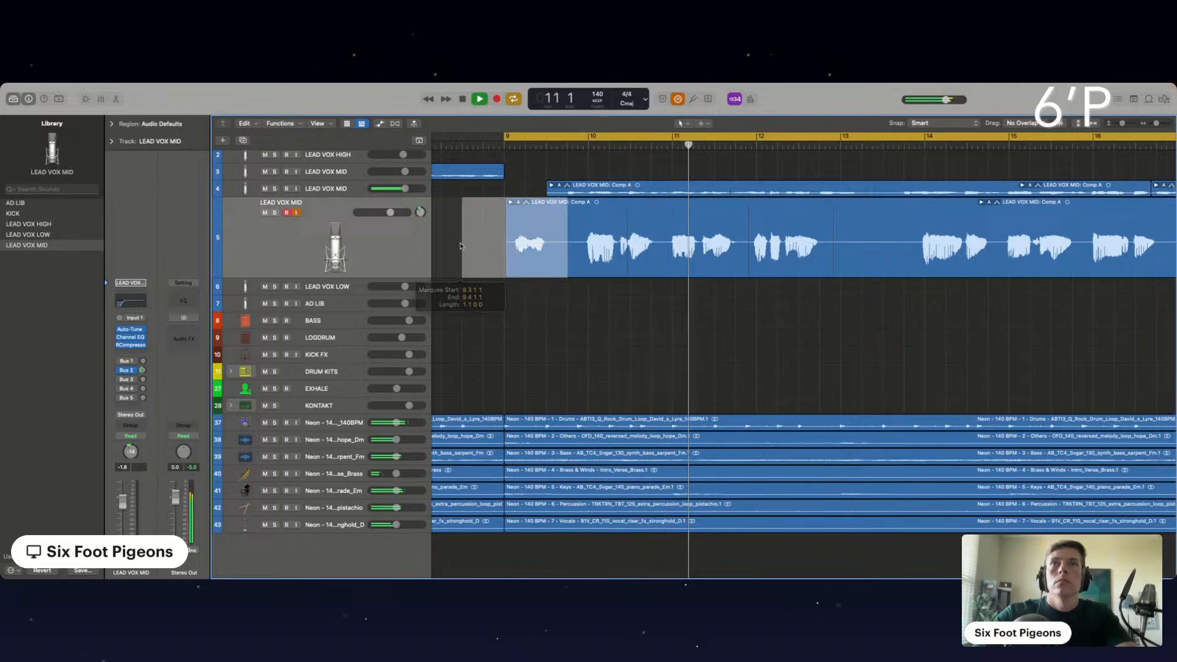
{"action": "key", "text": "Delete"}
Stop playback, duplicate track 4 LEAD VOX MID above the original, and turn off the original's input monitoring.
{"action": "scroll", "coordinate": [740, 264], "scroll_direction": "right", "scroll_amount": 3}
{"action": "scroll", "coordinate": [740, 267], "scroll_direction": "up", "scroll_amount": 1}
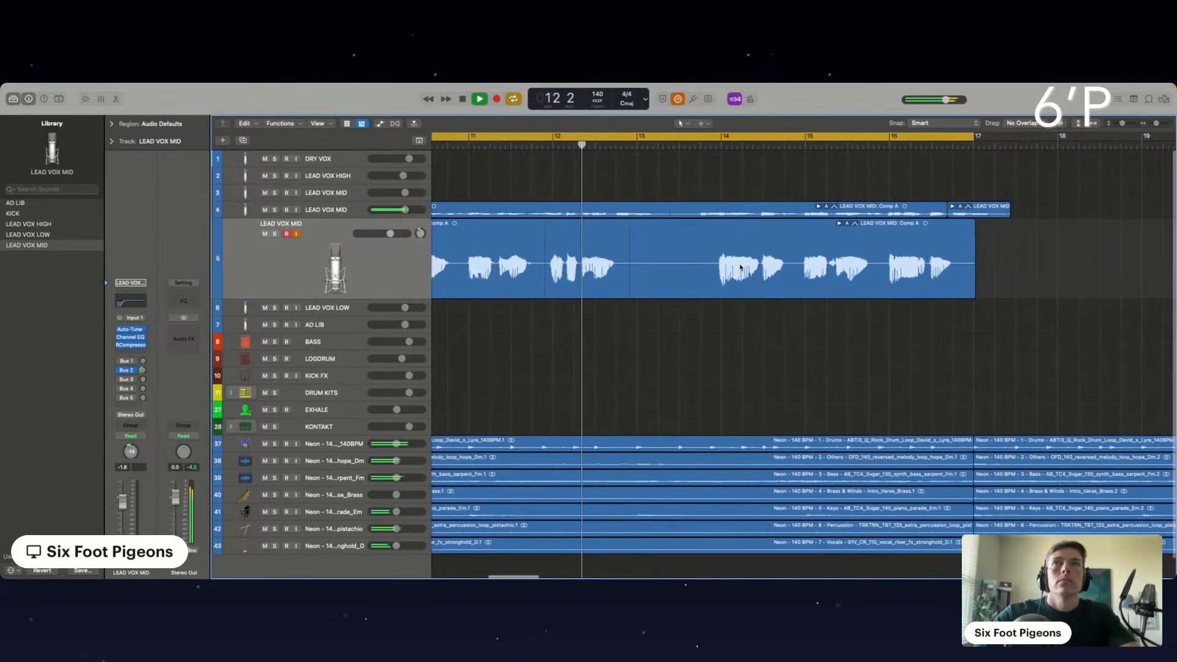
{"action": "scroll", "coordinate": [740, 267], "scroll_direction": "left", "scroll_amount": 3}
{"action": "key", "text": "space"}
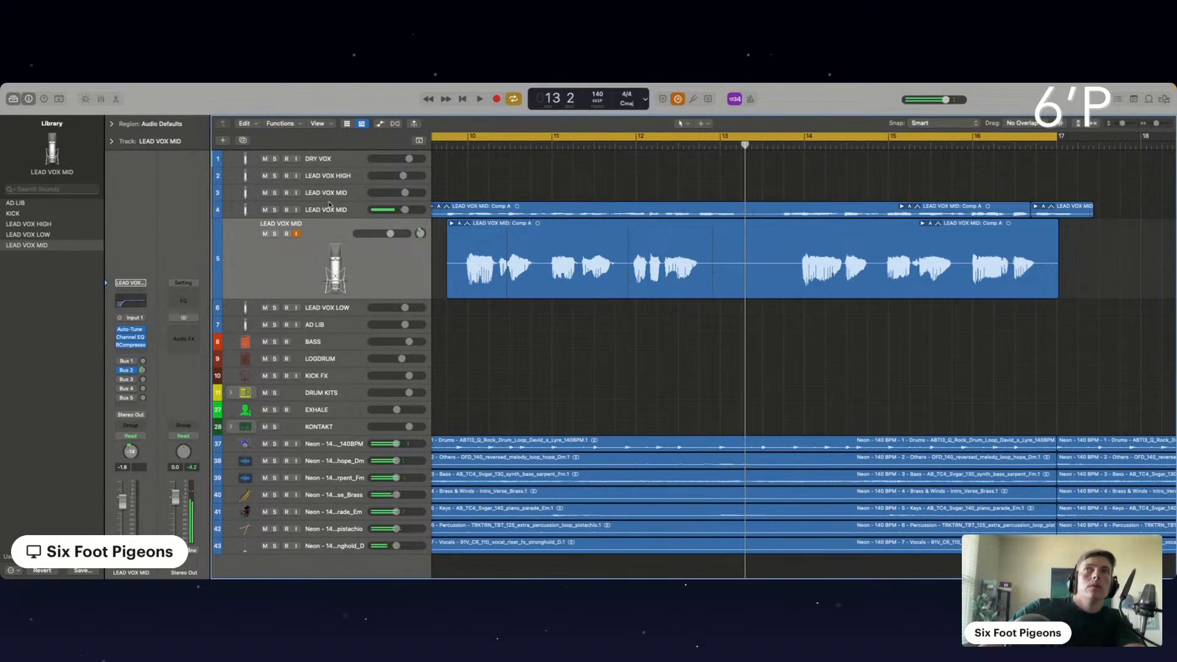
{"action": "left_click", "coordinate": [331, 207]}
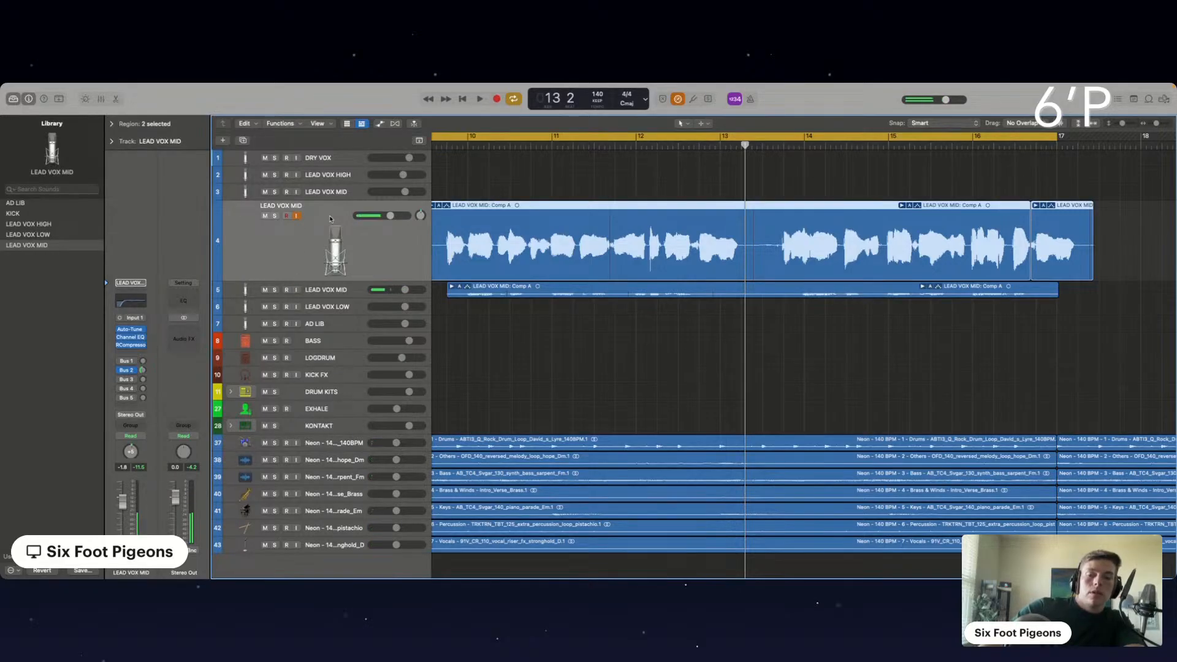
{"action": "key", "text": "super+d"}
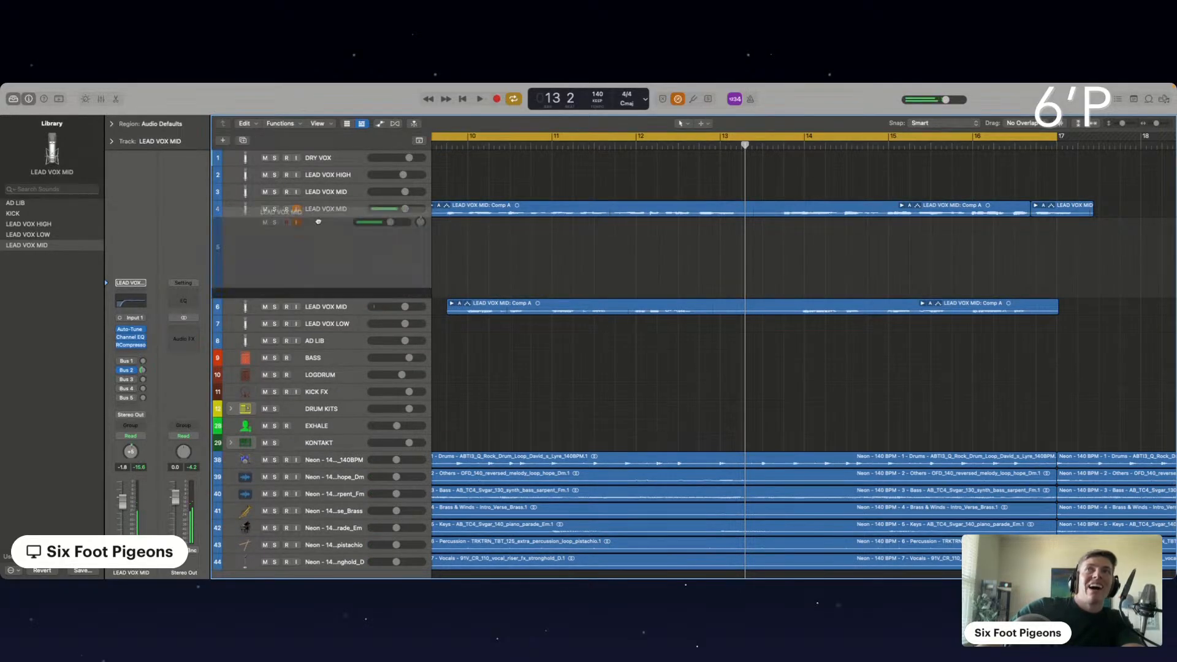
{"action": "left_click_drag", "start_coordinate": [318, 222], "coordinate": [311, 211]}
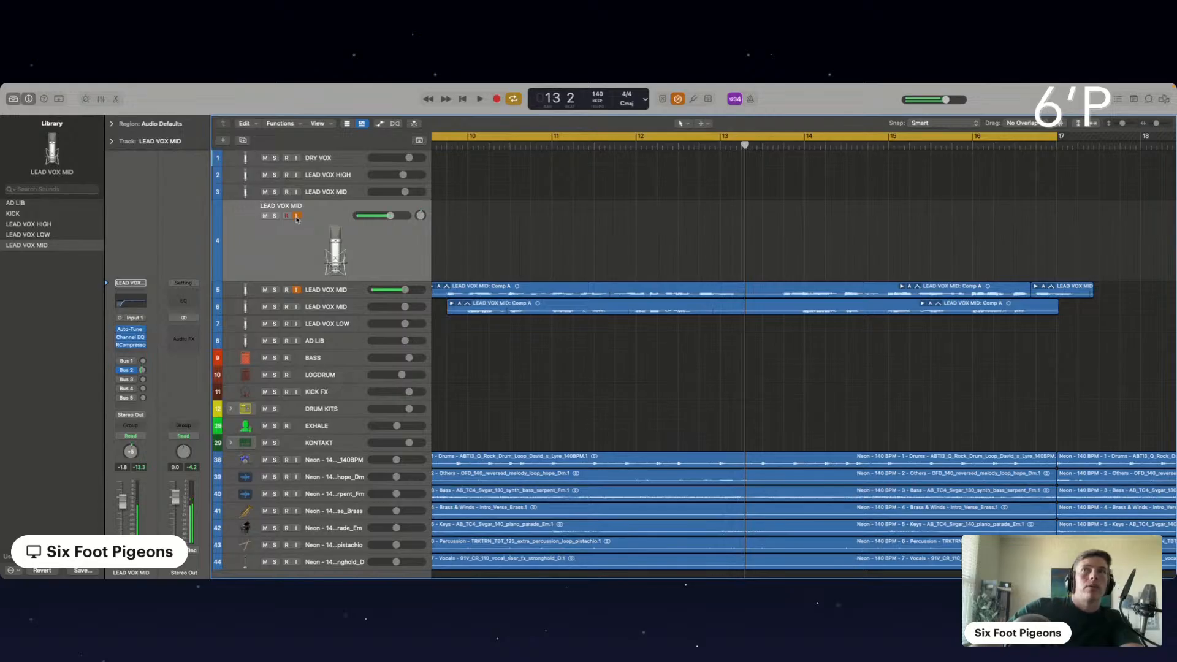
{"action": "left_click", "coordinate": [296, 288]}
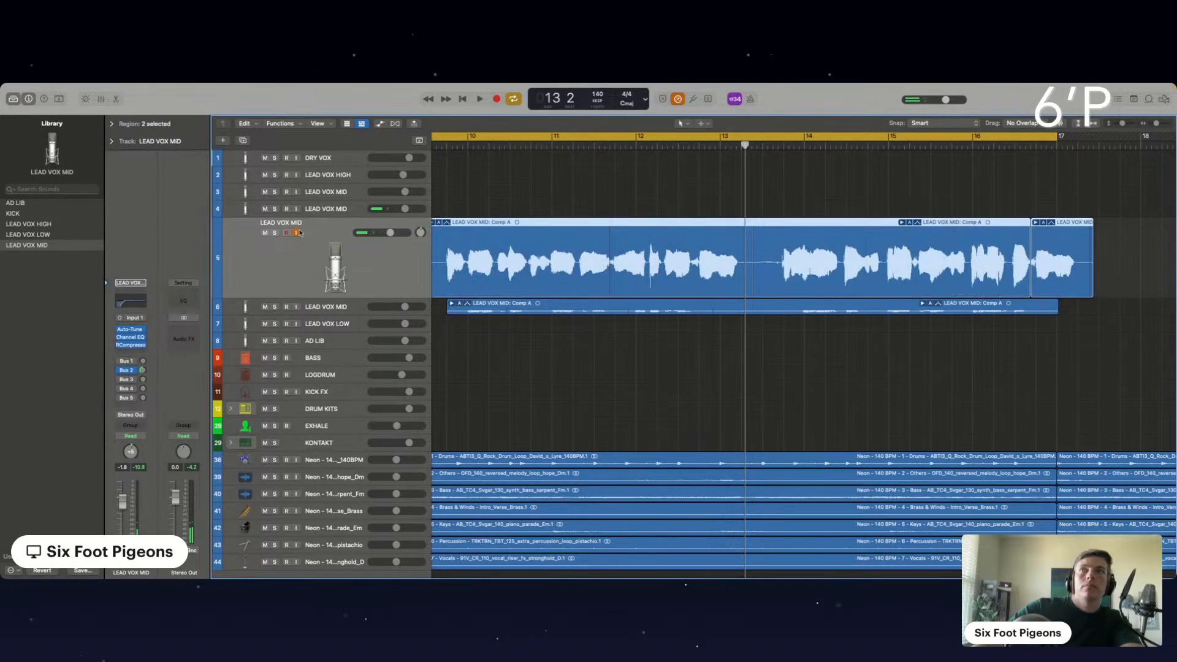
{"action": "left_click", "coordinate": [310, 211]}
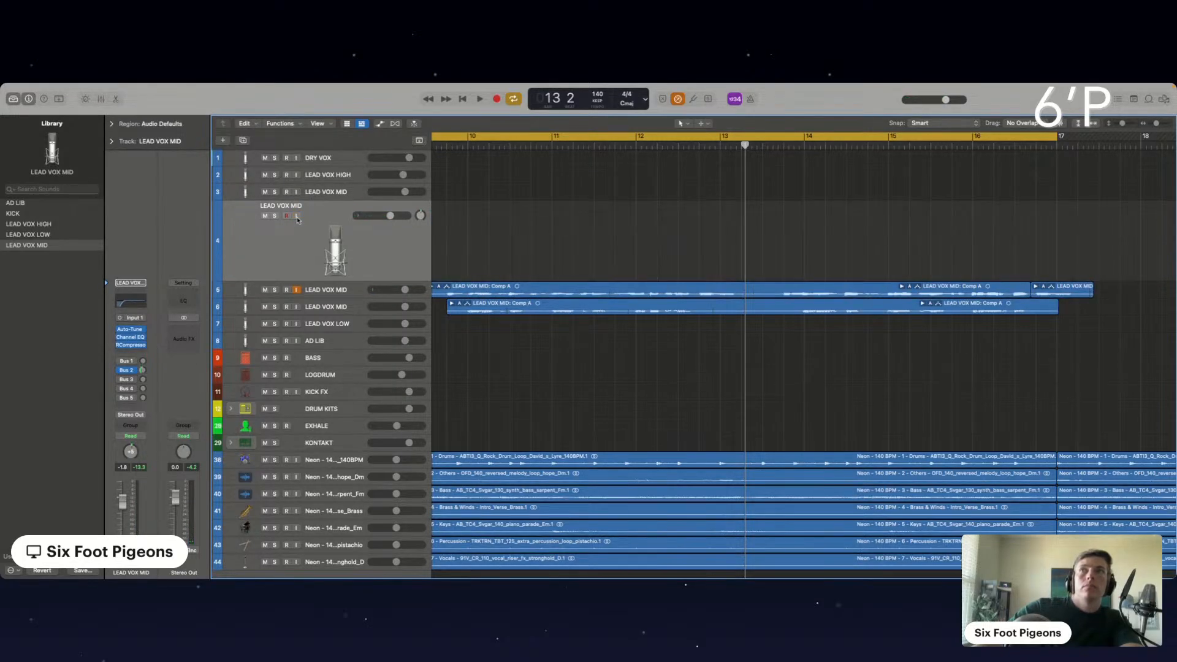
Set the Auto-Tune input type to Soprano on the new LEAD VOX MID track and close the plug-in.
{"action": "left_click", "coordinate": [132, 330]}
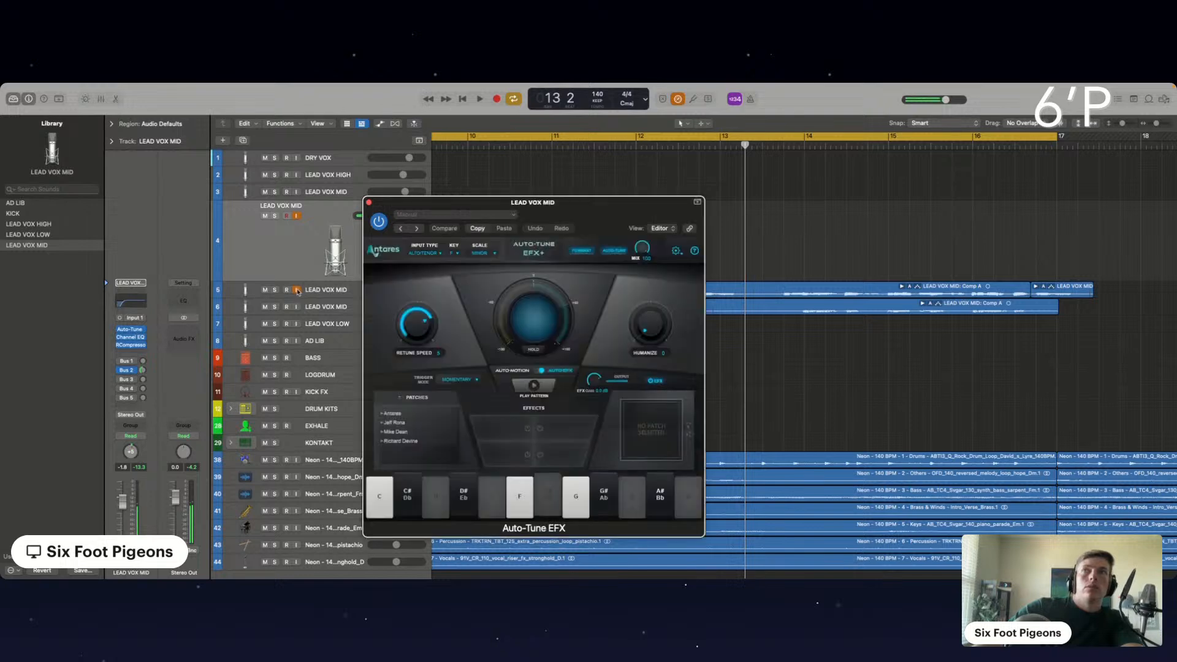
{"action": "left_click", "coordinate": [435, 265]}
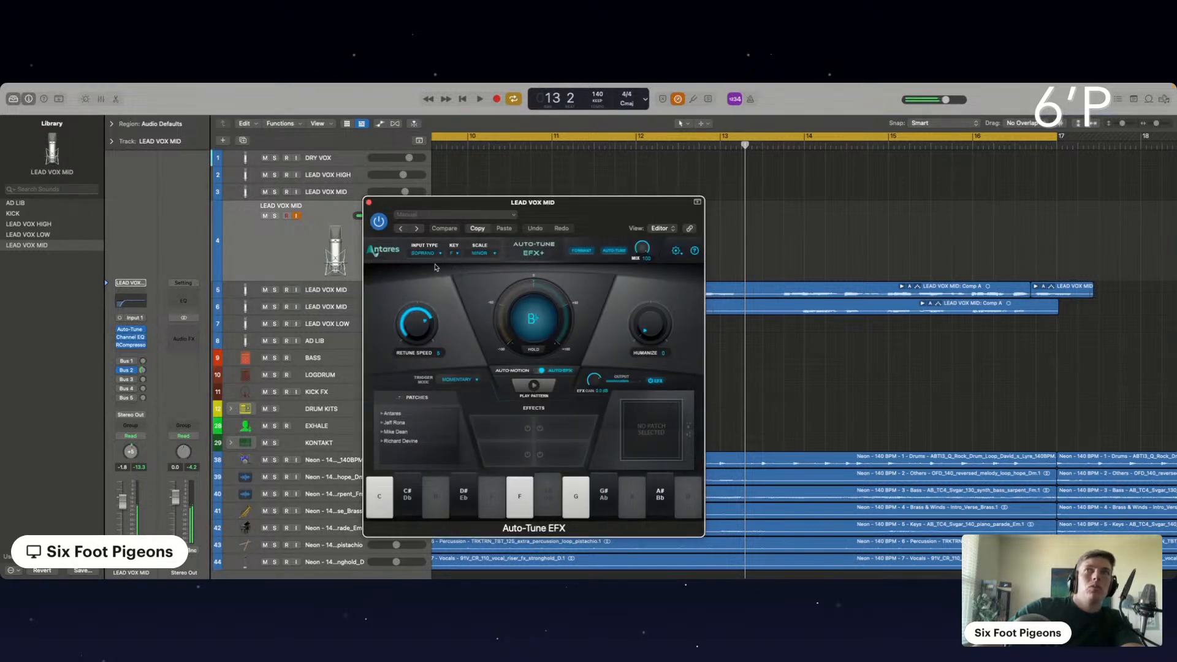
{"action": "left_click", "coordinate": [368, 202]}
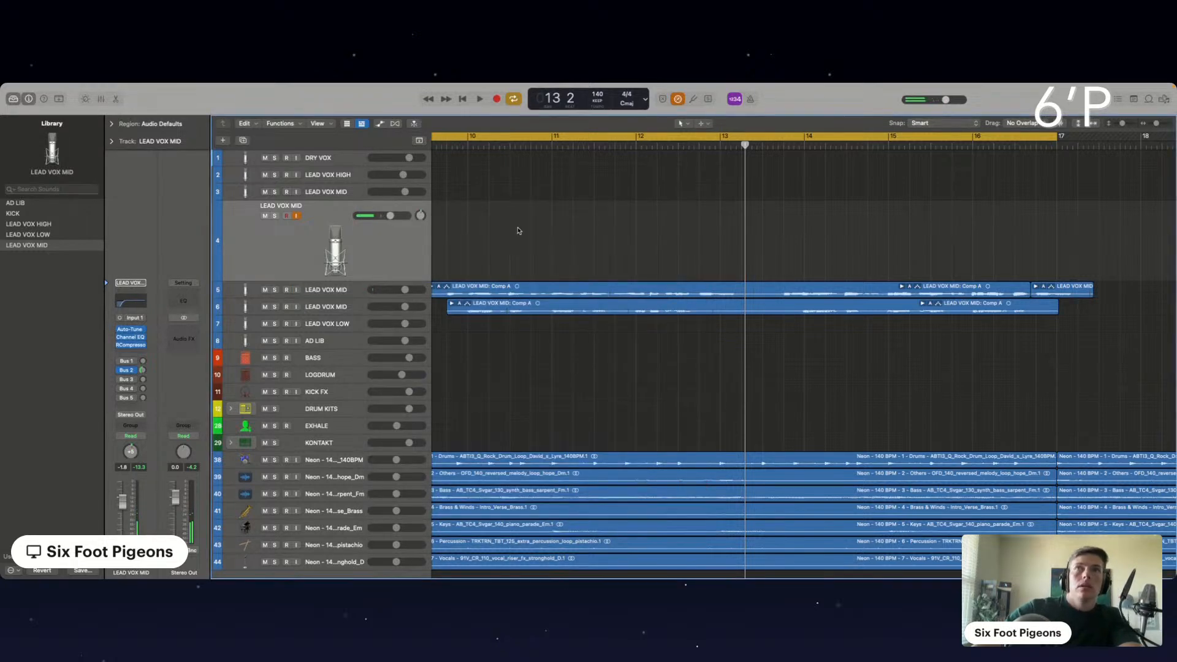
Record cycled vocal takes from bar 9 to bar 17 on the new LEAD VOX MID track, then play them back.
{"action": "key", "text": "r"}
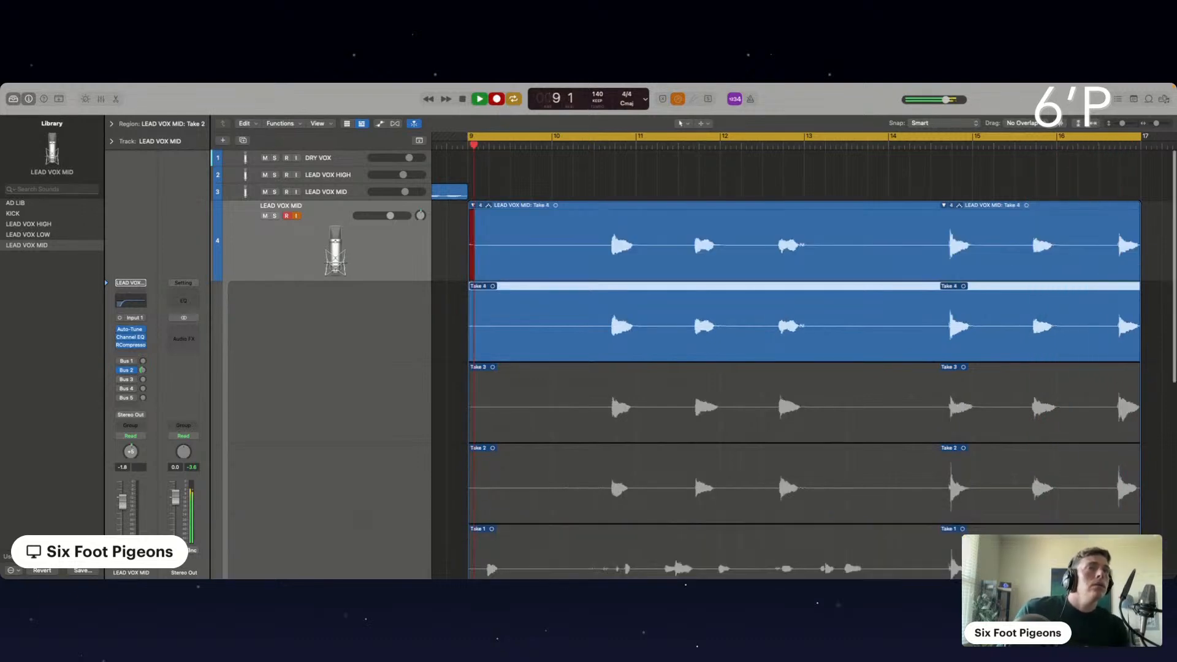
{"action": "key", "text": "space"}
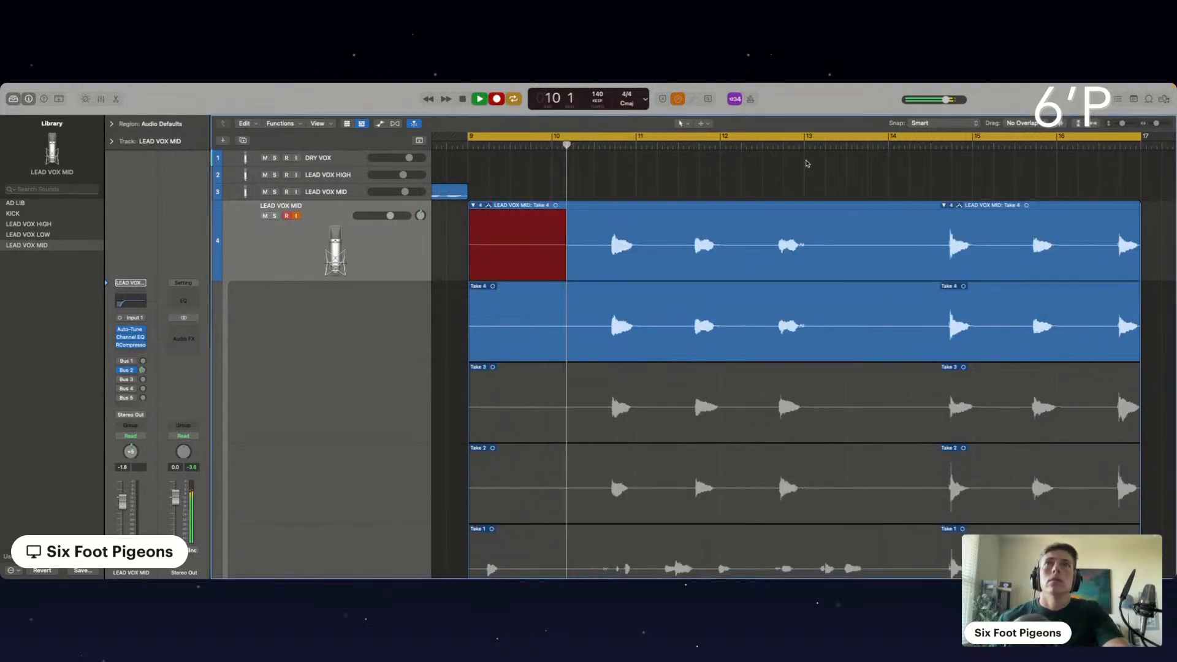
{"action": "key", "text": "space"}
Comp the phrase just before bar 12 from Take 3 in the new take folder.
{"action": "left_click", "coordinate": [539, 407]}
{"action": "left_click", "coordinate": [635, 410]}
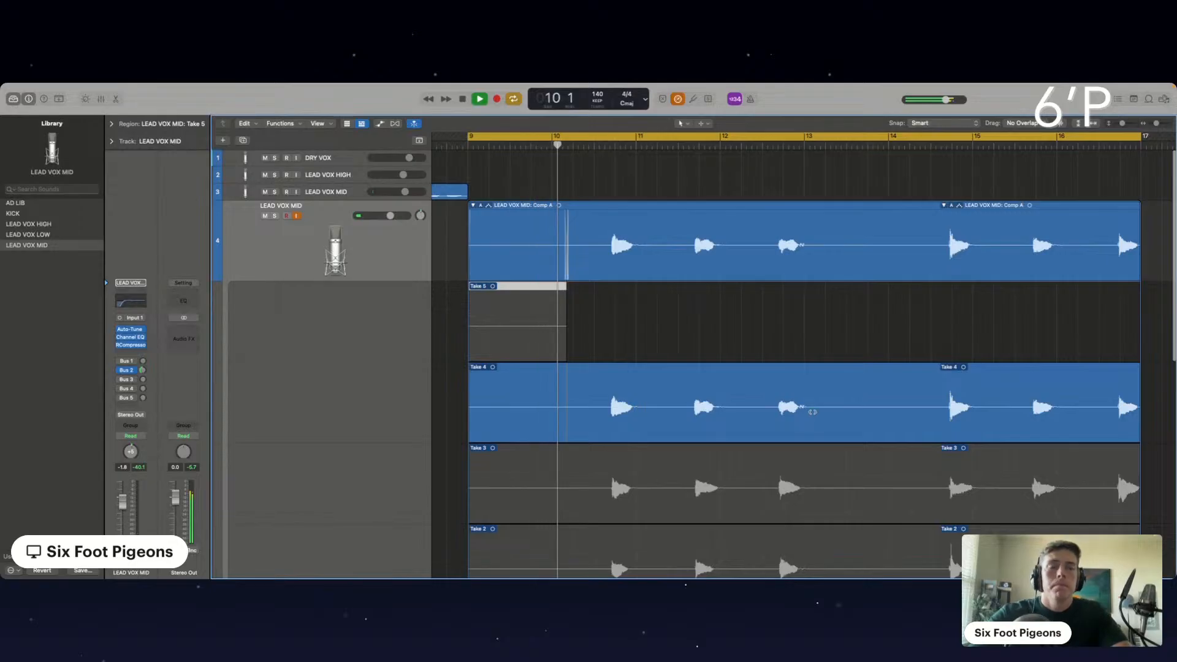
{"action": "scroll", "coordinate": [885, 389], "scroll_direction": "down", "scroll_amount": 2}
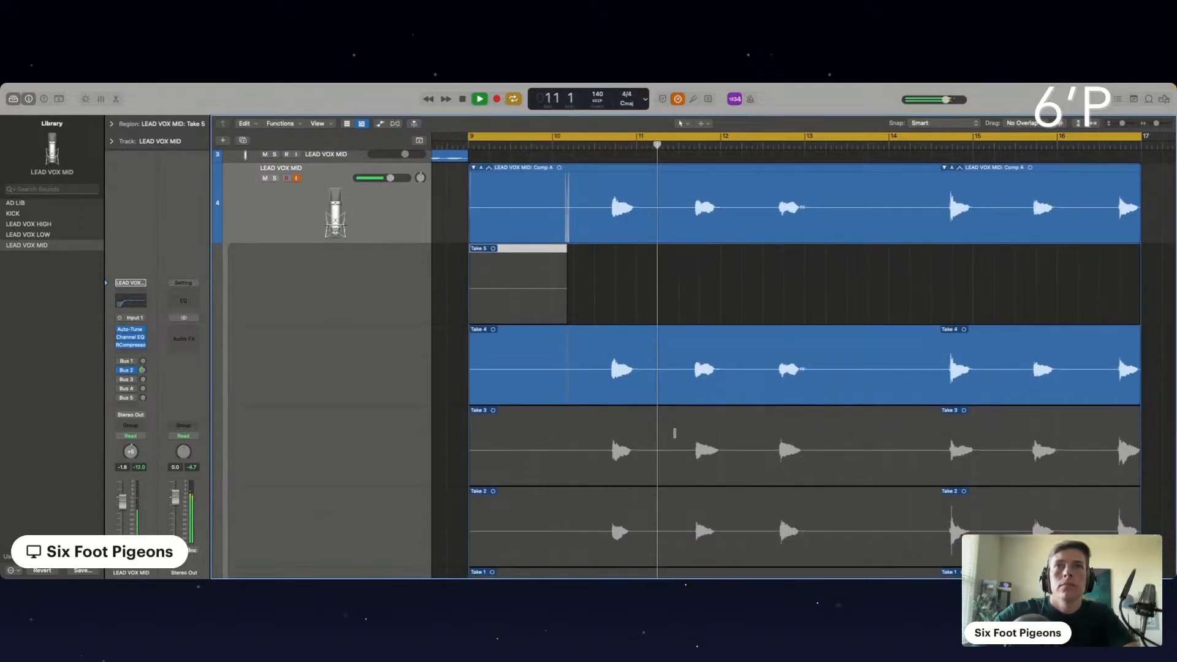
{"action": "left_click_drag", "start_coordinate": [686, 446], "coordinate": [740, 448]}
{"action": "scroll", "coordinate": [739, 449], "scroll_direction": "down", "scroll_amount": 1}
{"action": "scroll", "coordinate": [739, 448], "scroll_direction": "down", "scroll_amount": 1}
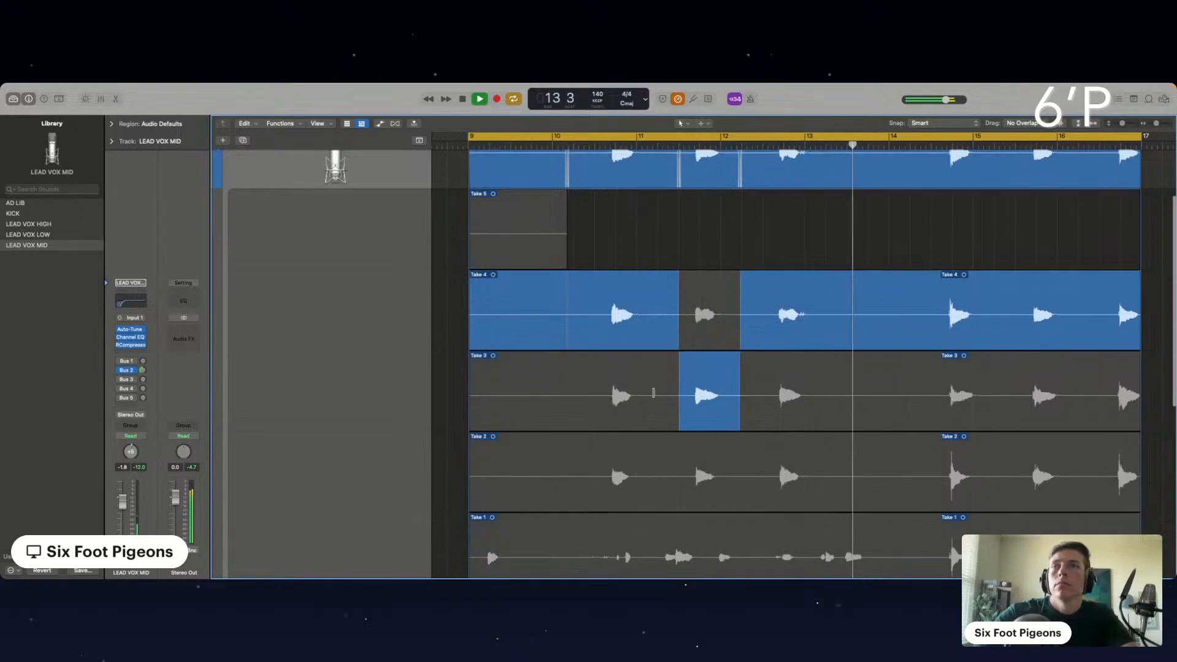
{"action": "scroll", "coordinate": [654, 393], "scroll_direction": "up", "scroll_amount": 3}
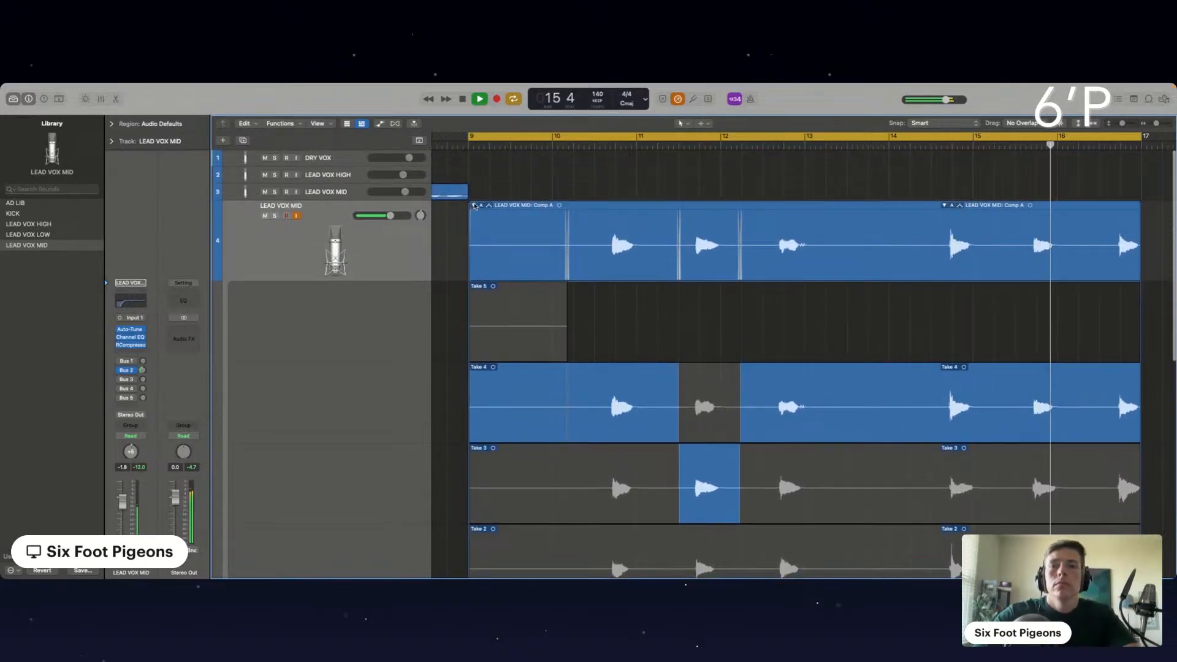
Collapse the new take folder and delete its silent opening from bar 9 to just past bar 10.
{"action": "left_click", "coordinate": [474, 206]}
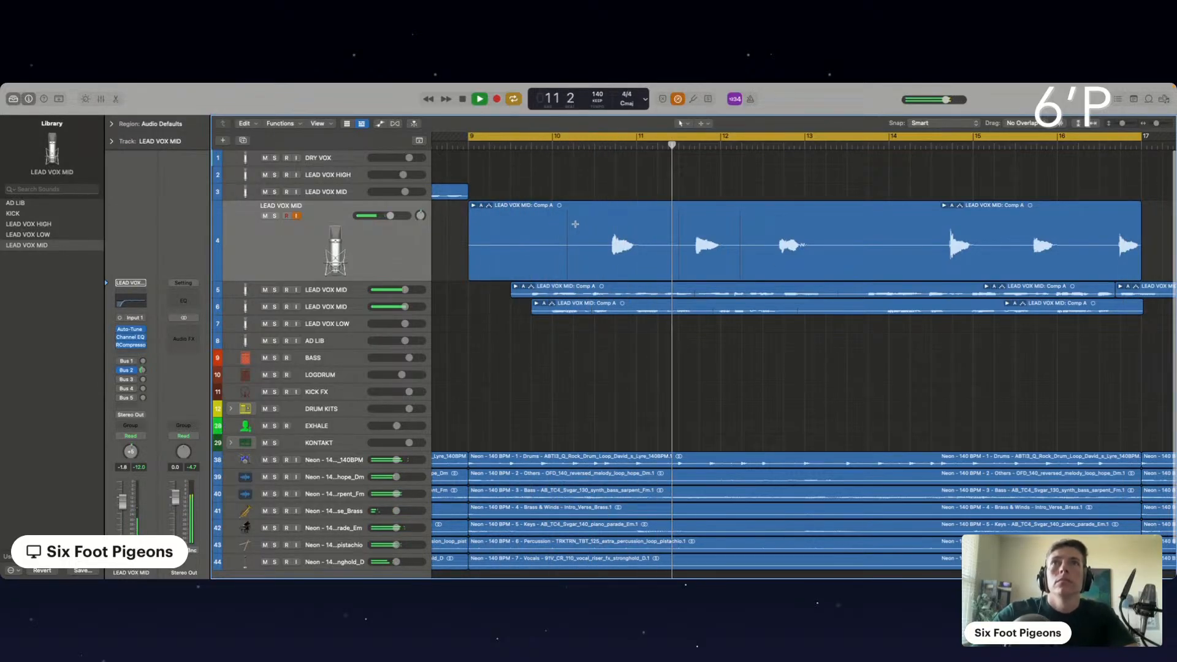
{"action": "left_click_drag", "start_coordinate": [574, 224], "coordinate": [474, 228]}
{"action": "key", "text": "Delete"}
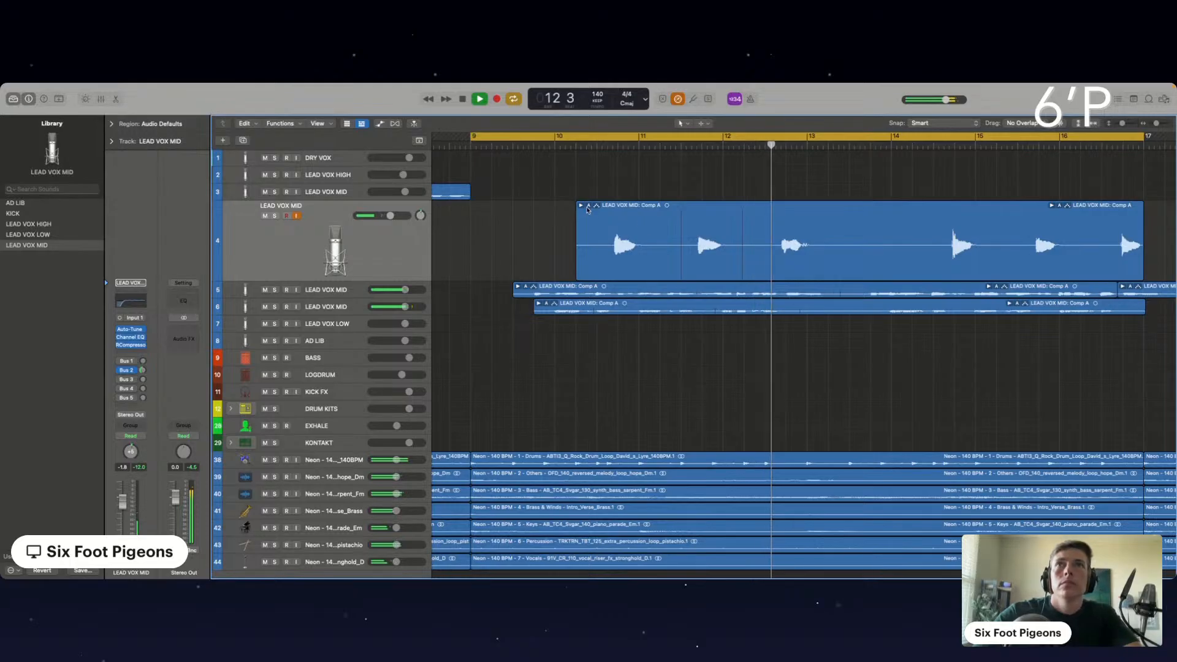
Switch the comped phrase just before bar 12 to Take 2 and collapse the take folder.
{"action": "left_click", "coordinate": [580, 206]}
{"action": "scroll", "coordinate": [705, 453], "scroll_direction": "down", "scroll_amount": 1}
{"action": "left_click", "coordinate": [712, 464]}
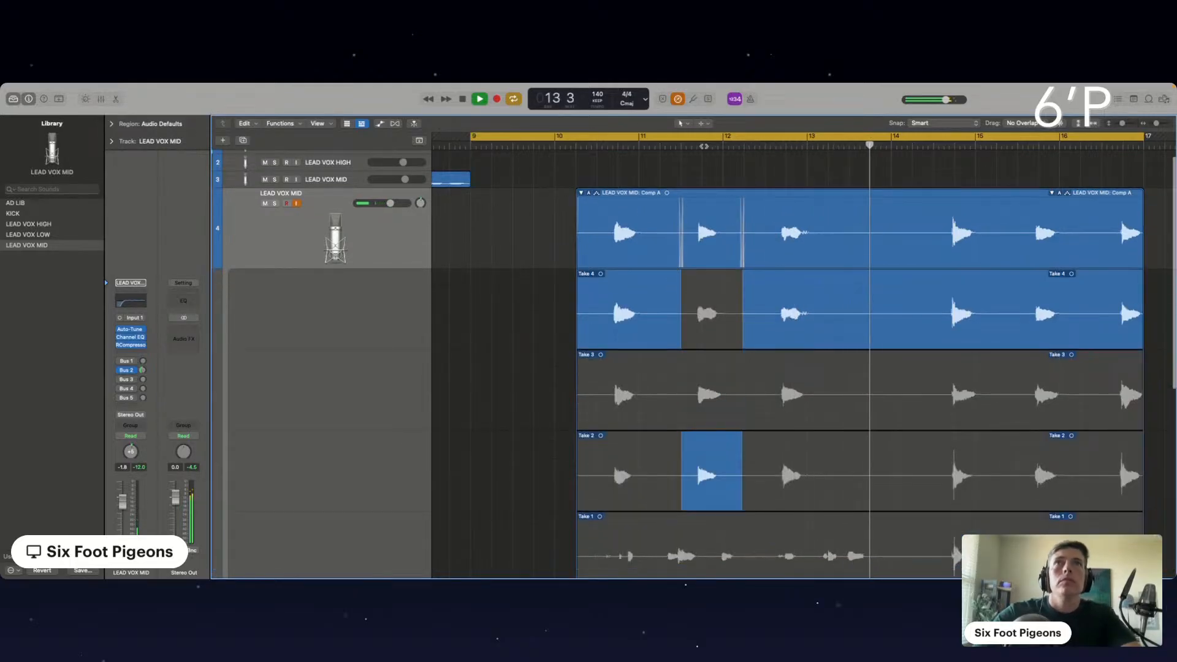
{"action": "scroll", "coordinate": [713, 464], "scroll_direction": "up", "scroll_amount": 1}
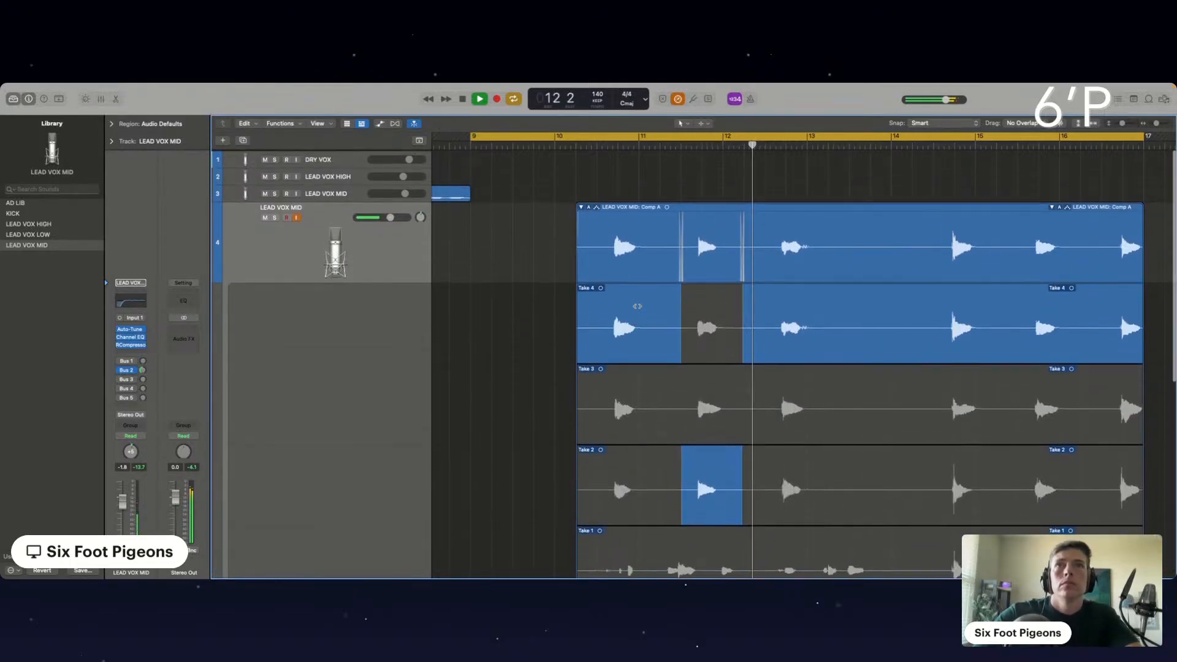
{"action": "double_click", "coordinate": [728, 229]}
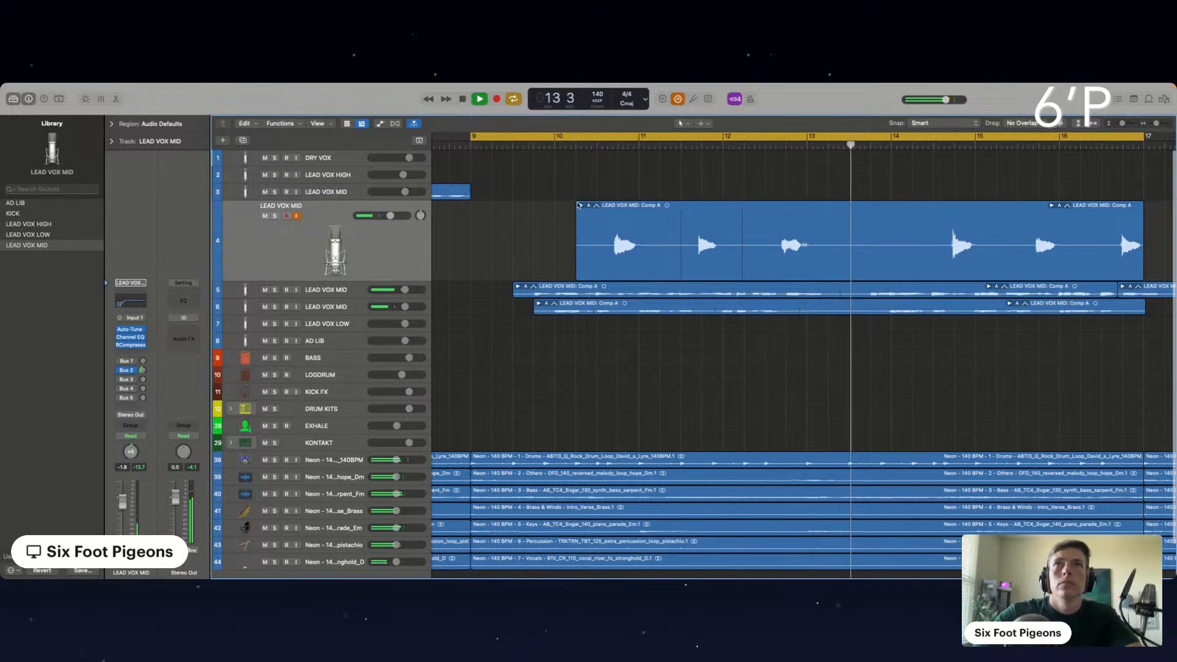
Reopen the take folder, comp the phrase just before bar 13 from Take 3, and collapse the folder again.
{"action": "double_click", "coordinate": [727, 229]}
{"action": "scroll", "coordinate": [828, 380], "scroll_direction": "down", "scroll_amount": 2}
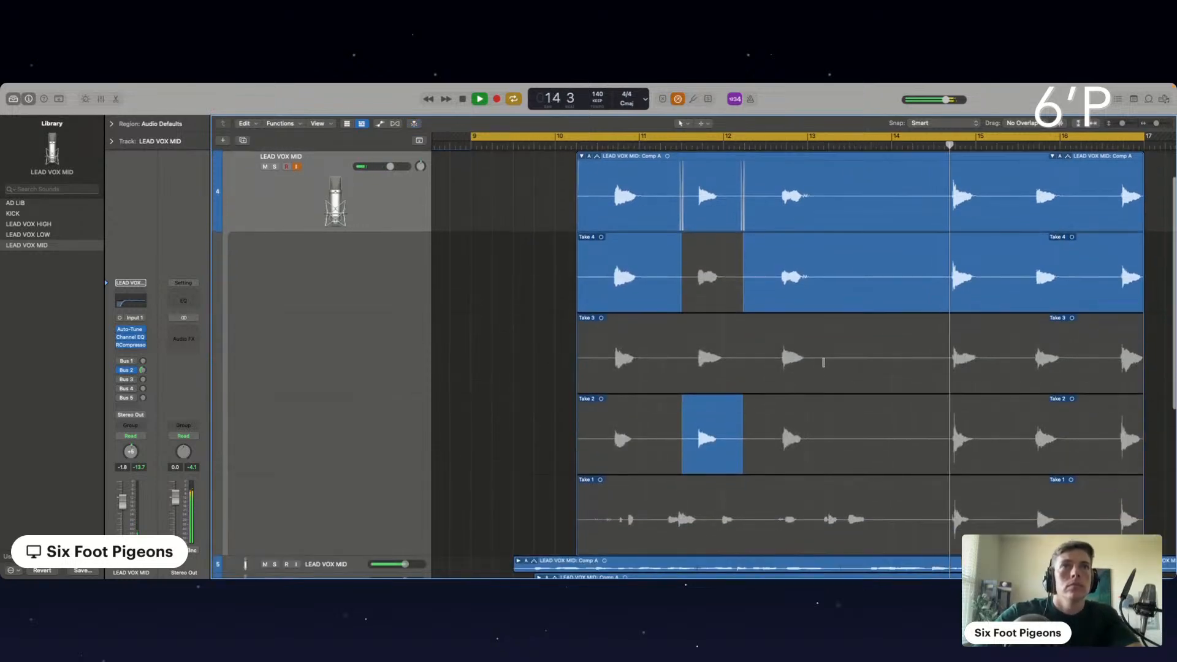
{"action": "left_click_drag", "start_coordinate": [831, 359], "coordinate": [743, 354]}
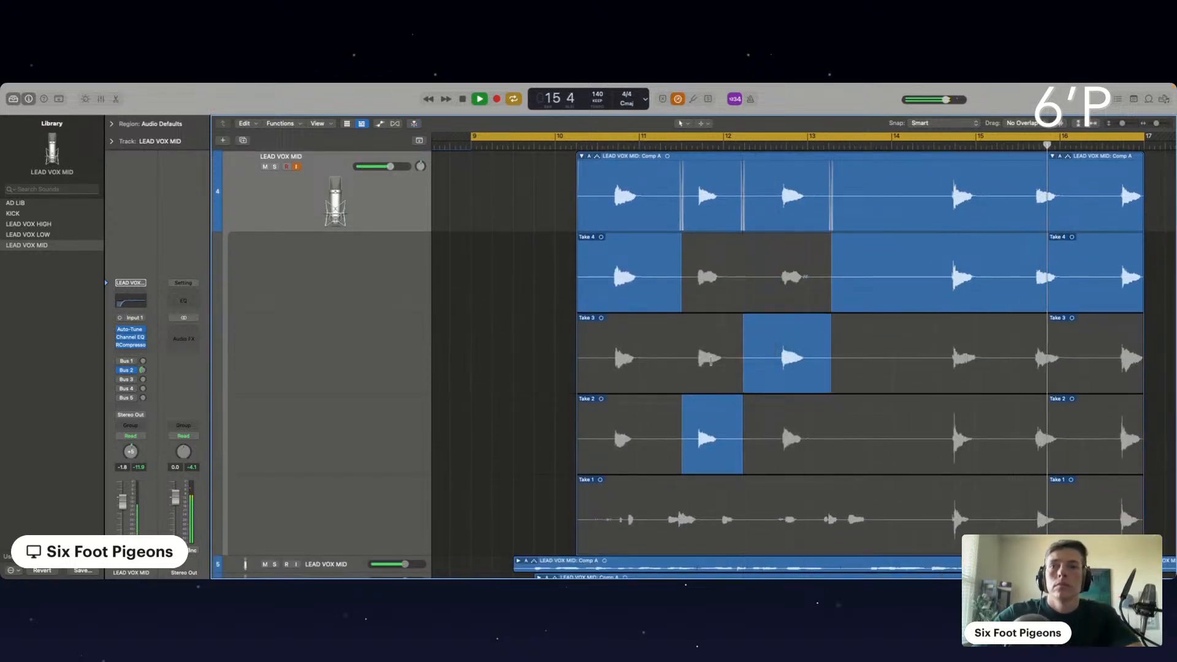
{"action": "scroll", "coordinate": [697, 228], "scroll_direction": "up", "scroll_amount": 2}
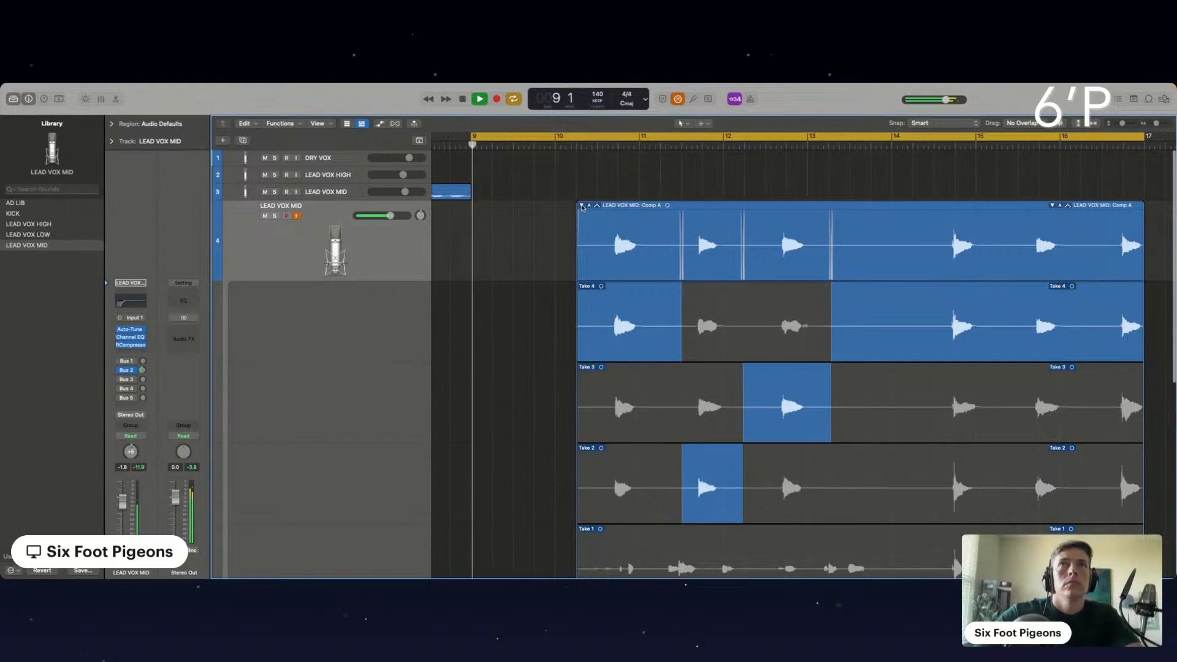
{"action": "double_click", "coordinate": [676, 257]}
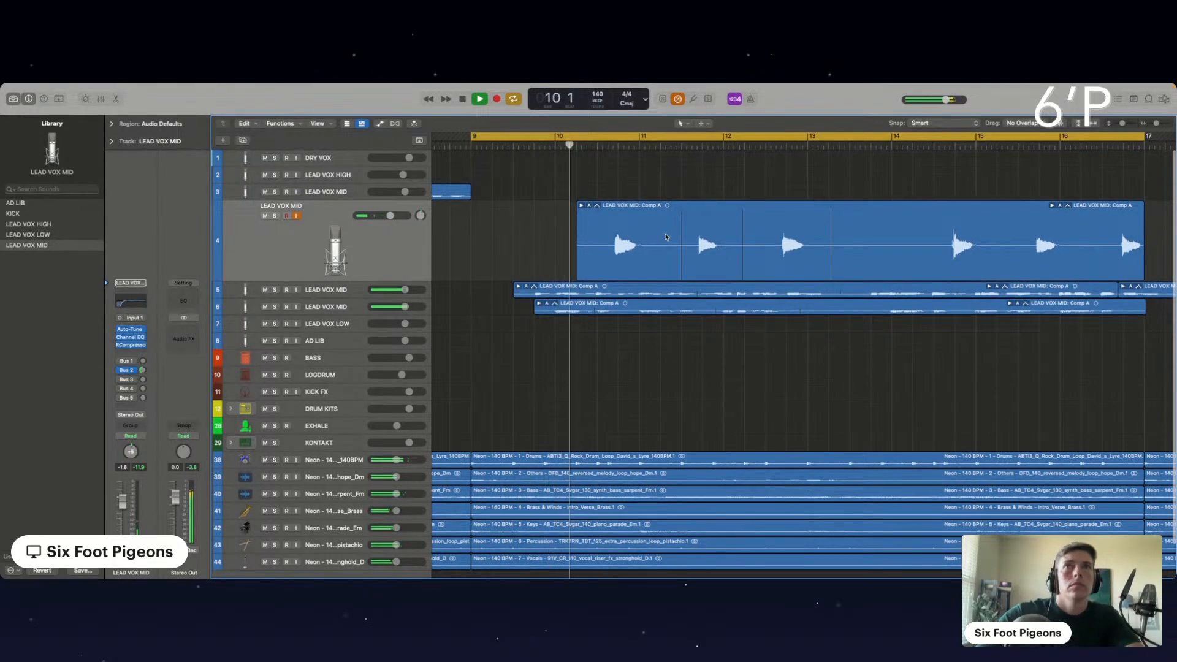
Duplicate the LEAD VOX MID track 4 and split its comped region at beat 2 of bars 11, 12, 13, 15 and 16.
{"action": "key", "text": "super+d"}
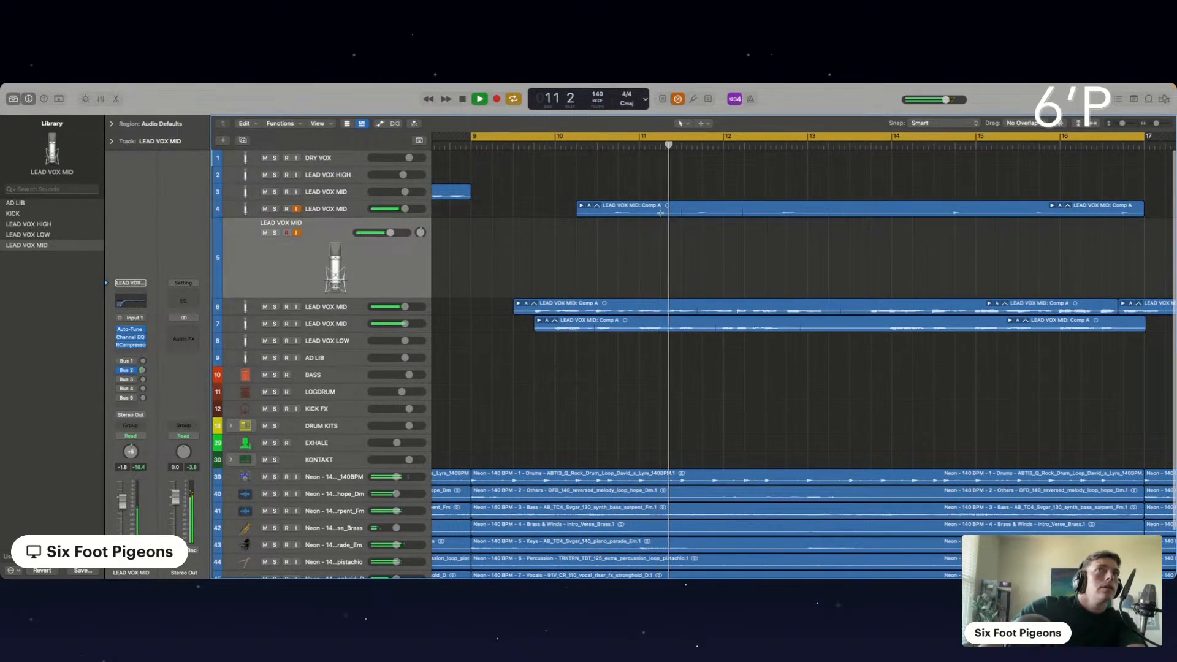
{"action": "left_click", "coordinate": [660, 211]}
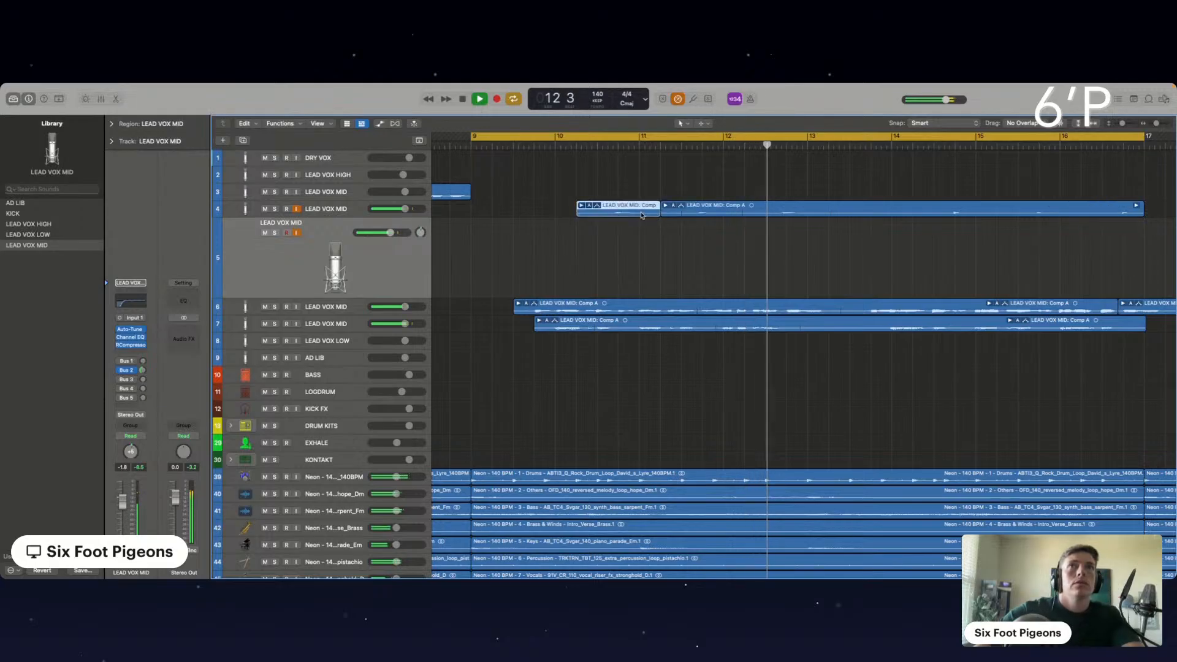
{"action": "left_click", "coordinate": [744, 211]}
{"action": "left_click", "coordinate": [829, 212]}
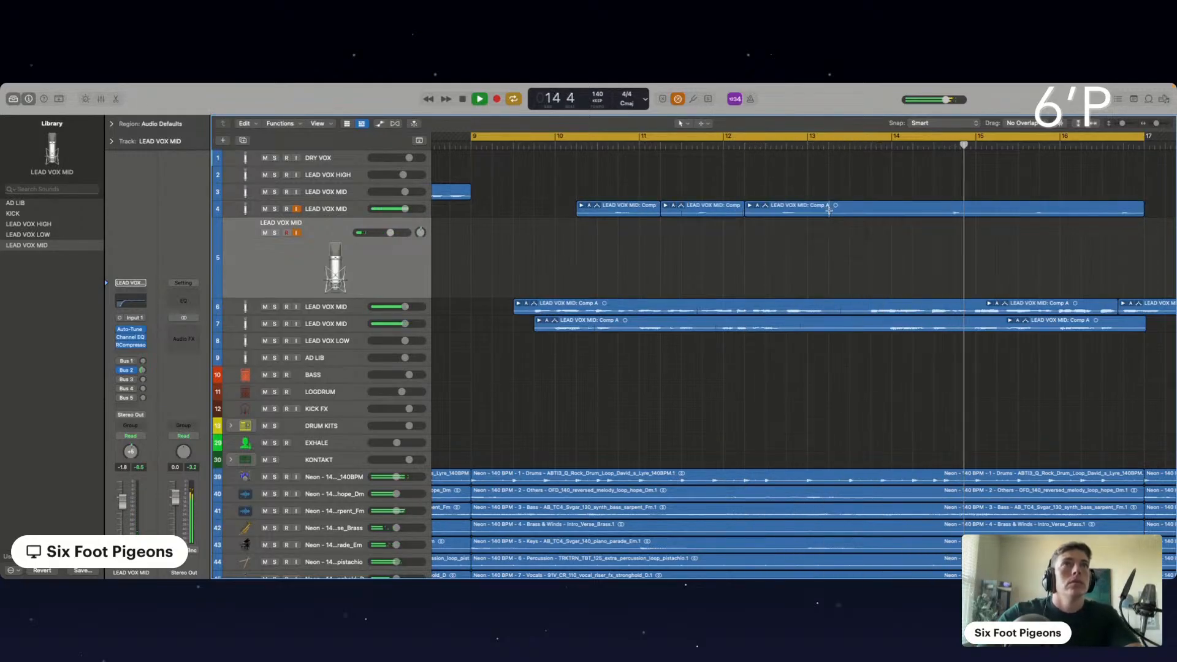
{"action": "double_click", "coordinate": [829, 210]}
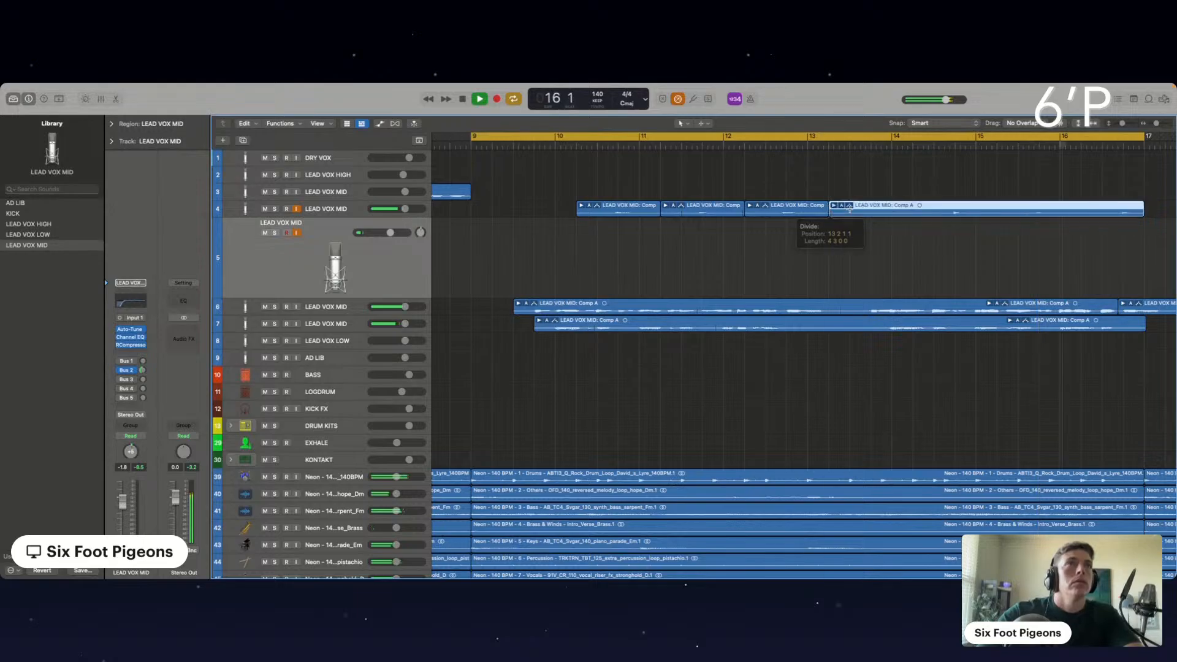
{"action": "left_click", "coordinate": [996, 212]}
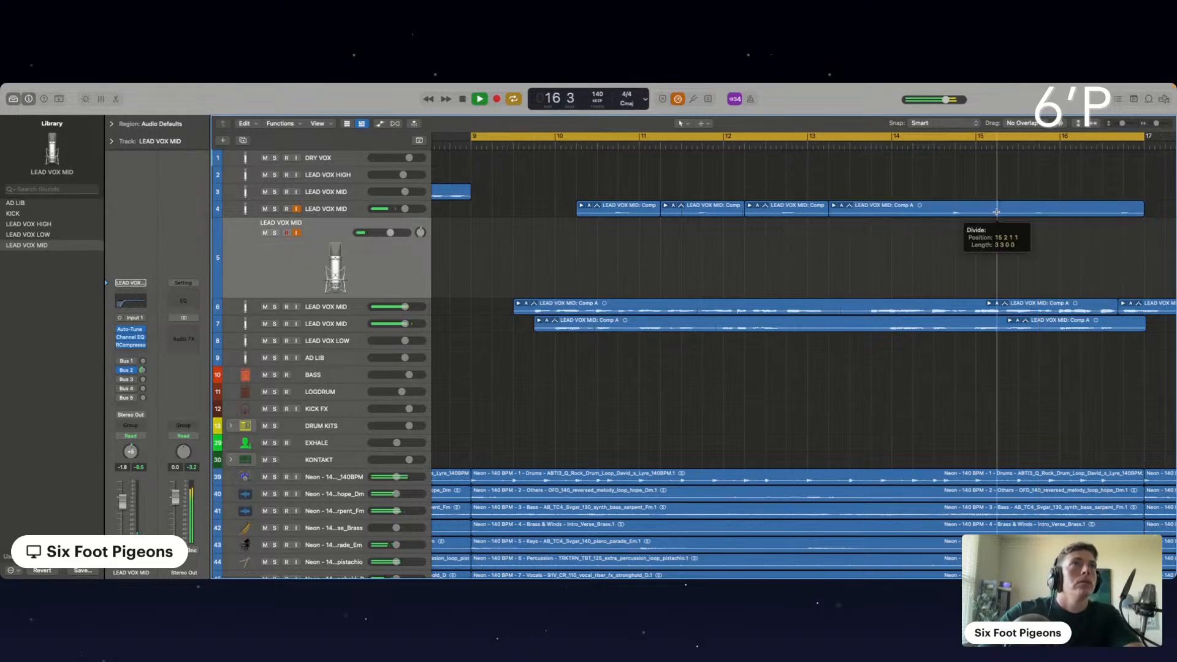
{"action": "left_click", "coordinate": [1082, 210]}
Pan track 4 off centre and move its second, fourth and sixth split phrases onto the duplicate track 5.
{"action": "left_click", "coordinate": [334, 209]}
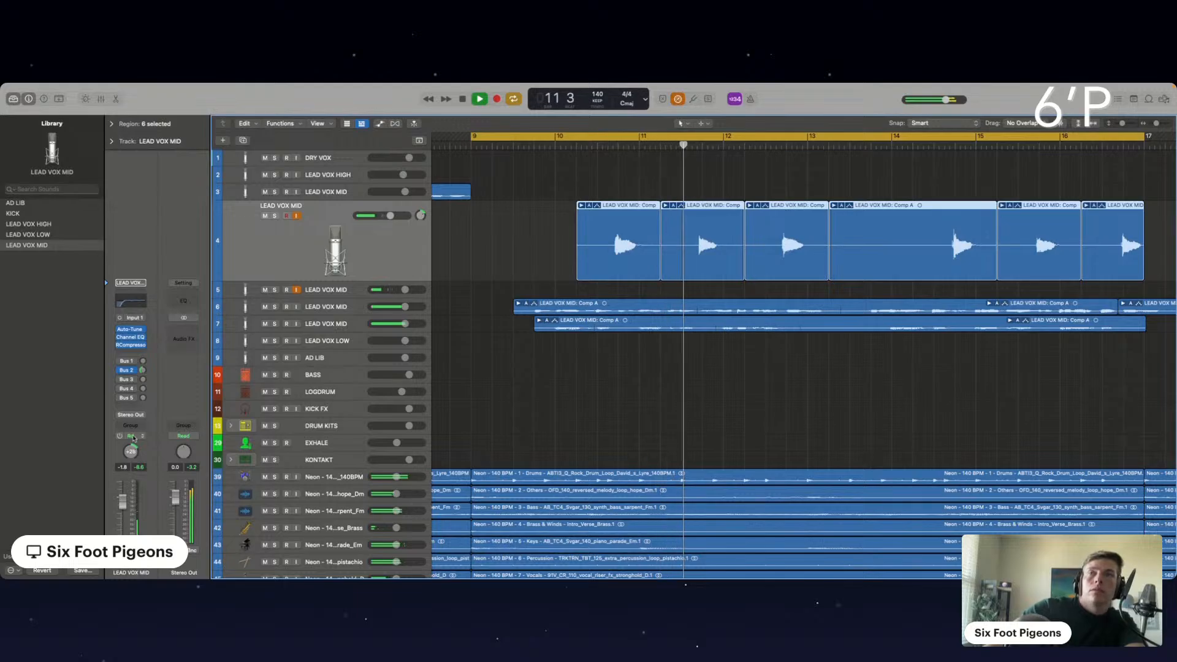
{"action": "left_click", "coordinate": [704, 276]}
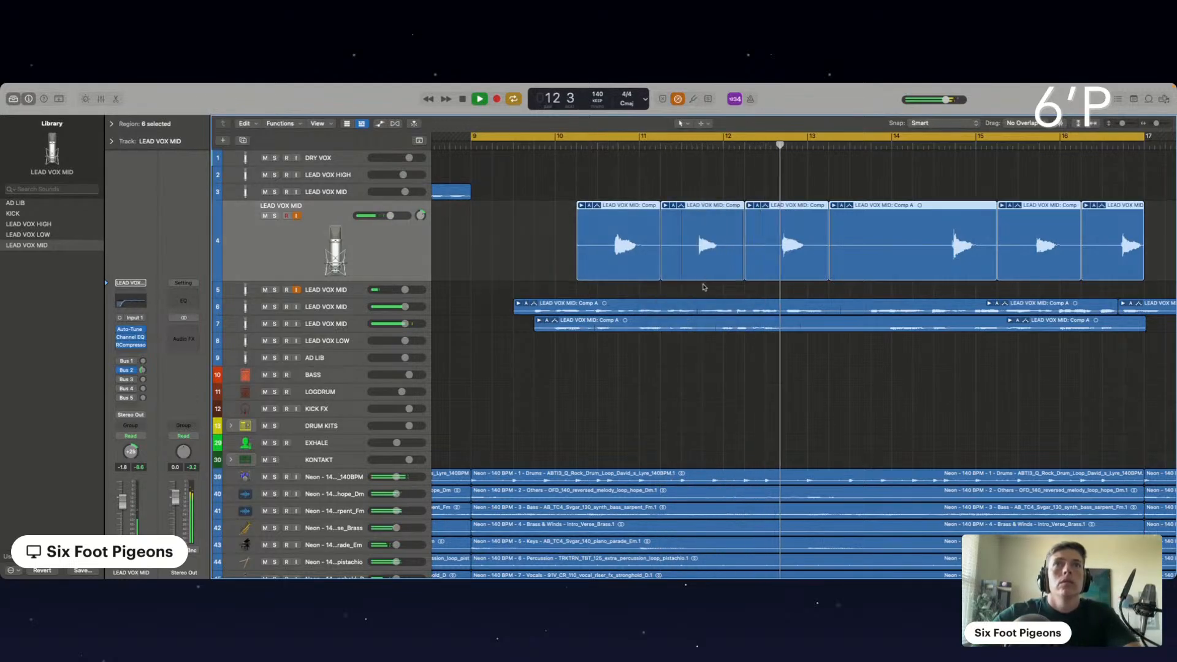
{"action": "left_click", "coordinate": [705, 286]}
{"action": "left_click_drag", "start_coordinate": [704, 263], "coordinate": [704, 289]}
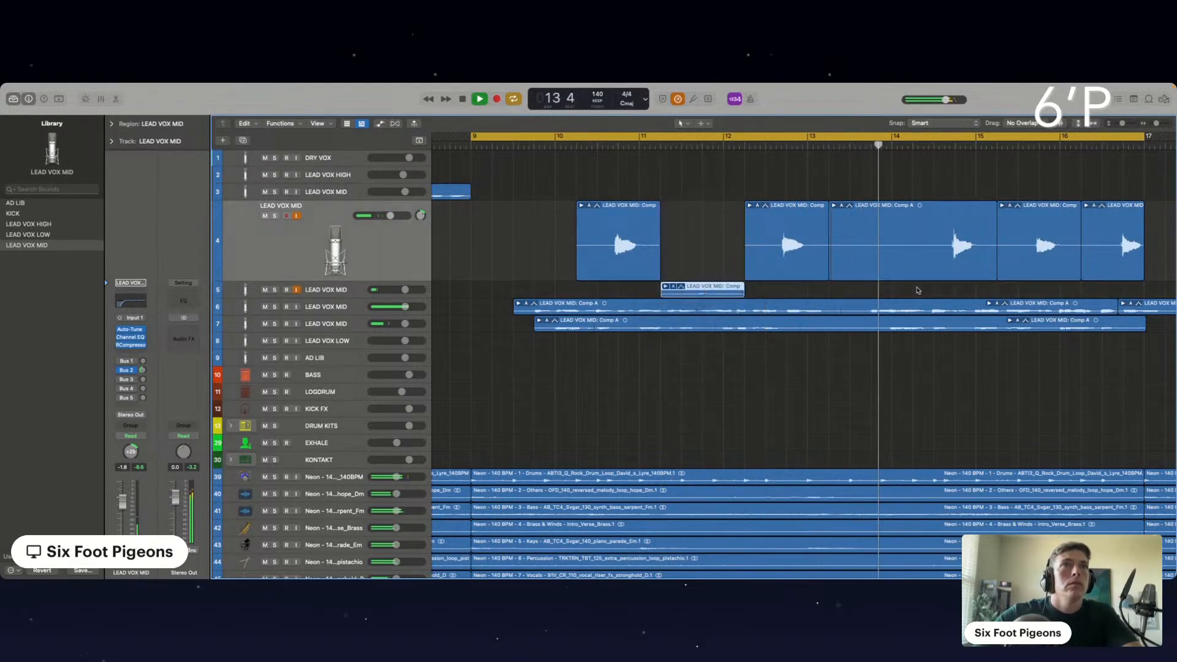
{"action": "left_click_drag", "start_coordinate": [925, 276], "coordinate": [926, 289]}
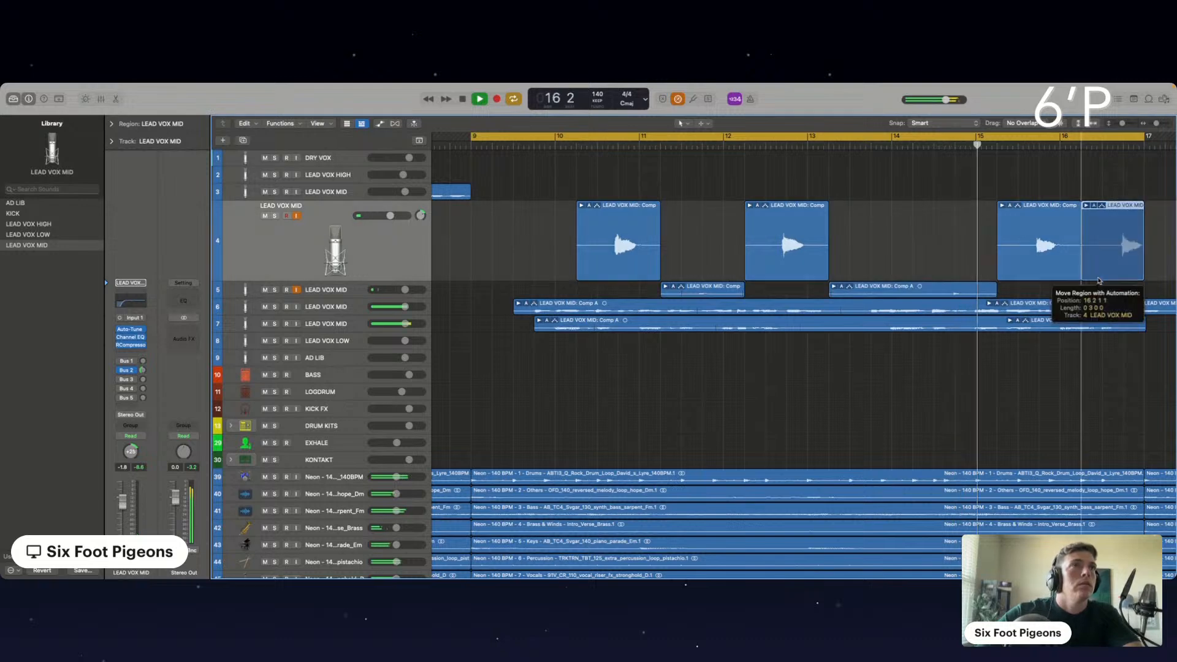
{"action": "left_click_drag", "start_coordinate": [1104, 270], "coordinate": [1097, 285]}
Pan track 5 off centre and turn off input monitoring on tracks 4 and 5.
{"action": "left_click", "coordinate": [331, 293]}
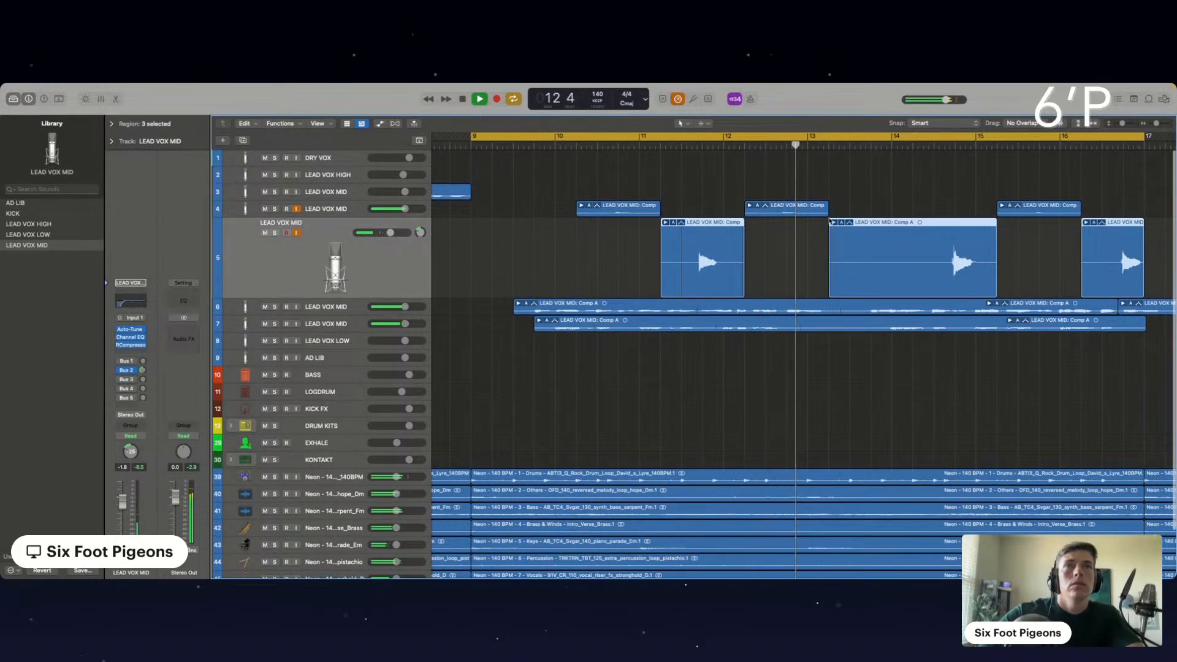
{"action": "left_click_drag", "start_coordinate": [858, 229], "coordinate": [702, 248]}
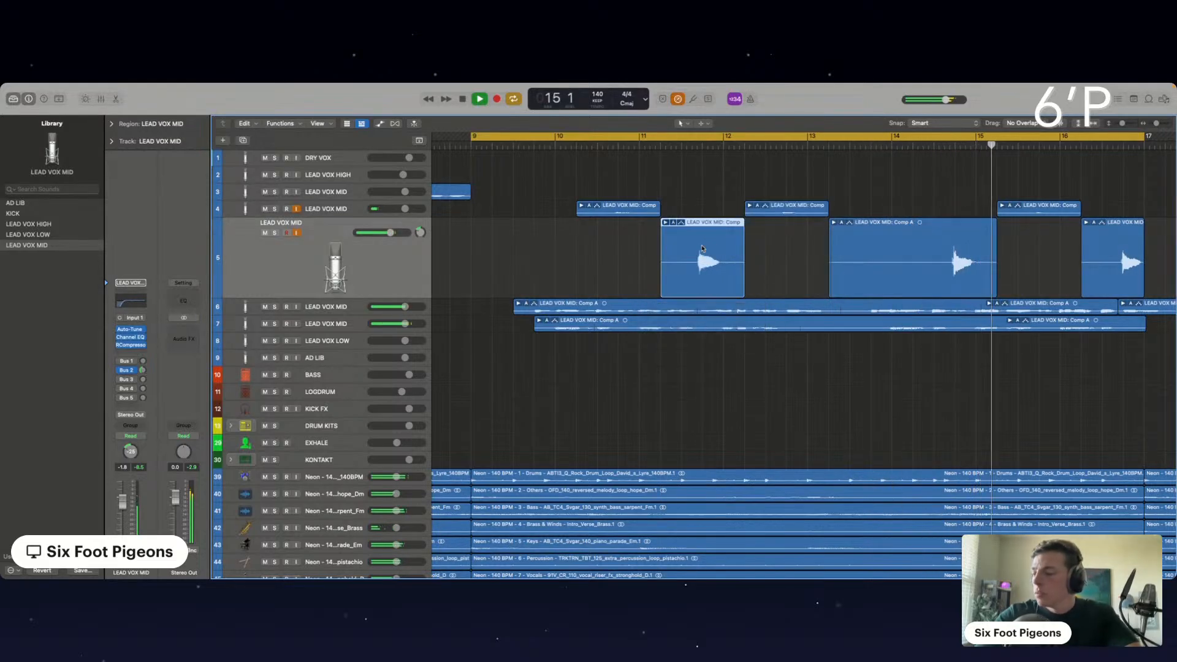
{"action": "left_click", "coordinate": [701, 166]}
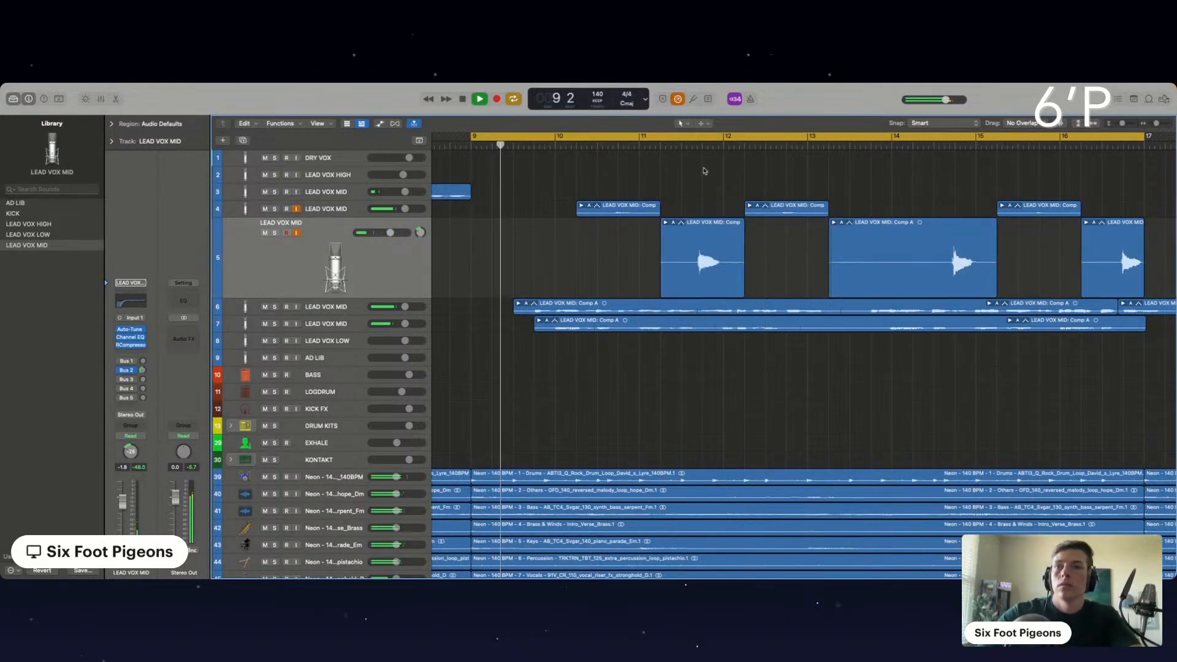
{"action": "left_click", "coordinate": [296, 233]}
{"action": "scroll", "coordinate": [614, 257], "scroll_direction": "up", "scroll_amount": 2}
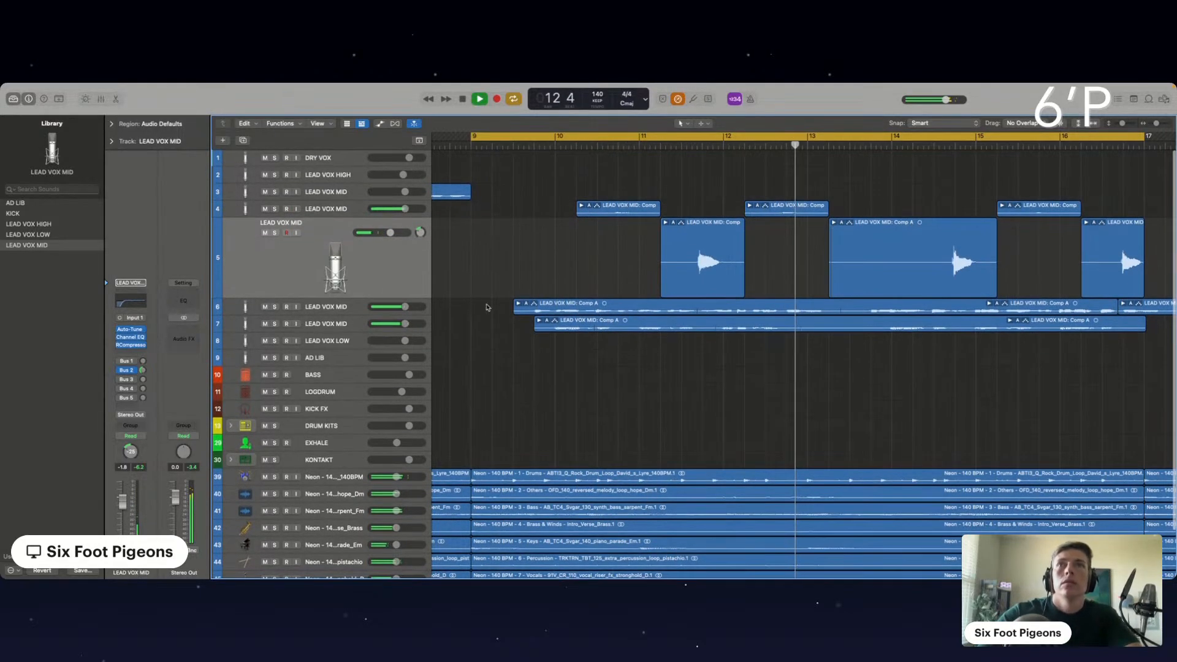
Duplicate the LEAD VOX MID track 6 and copy its main comped region, starting before bar 10, onto the new track 7.
{"action": "left_click", "coordinate": [285, 309]}
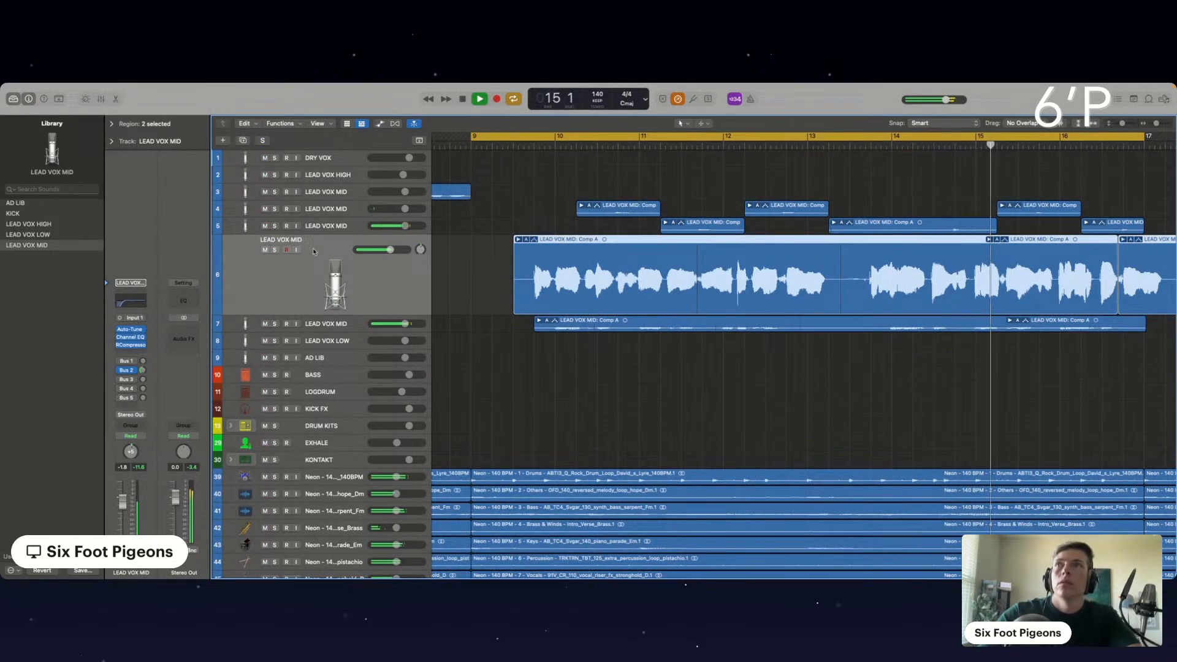
{"action": "key", "text": "super+d"}
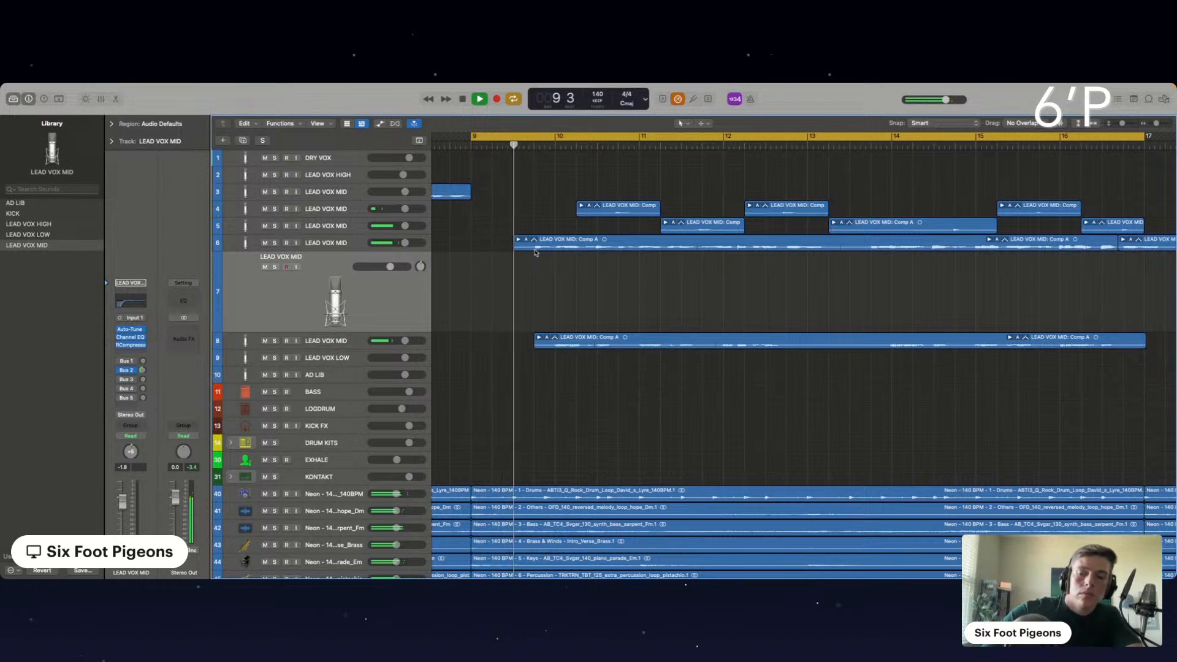
{"action": "left_click_drag", "start_coordinate": [538, 250], "coordinate": [538, 293]}
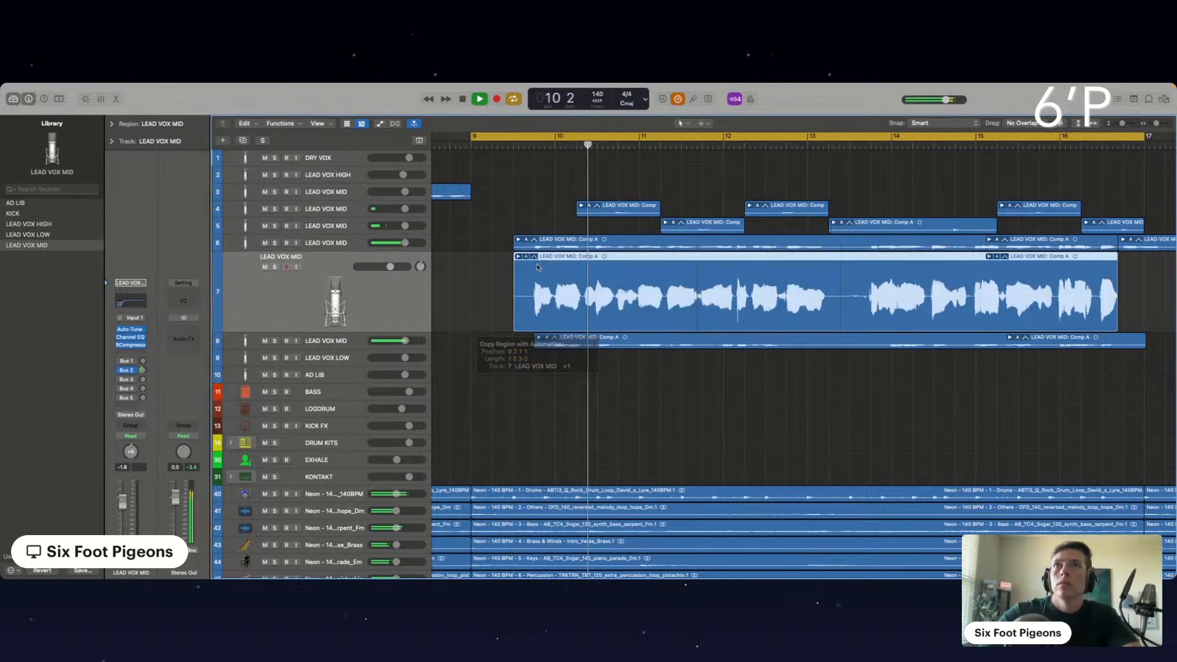
Mute track 7 and insert Soundtoys Little AlterBoy on it, setting linked pitch and formant to -5.0.
{"action": "left_click", "coordinate": [265, 268]}
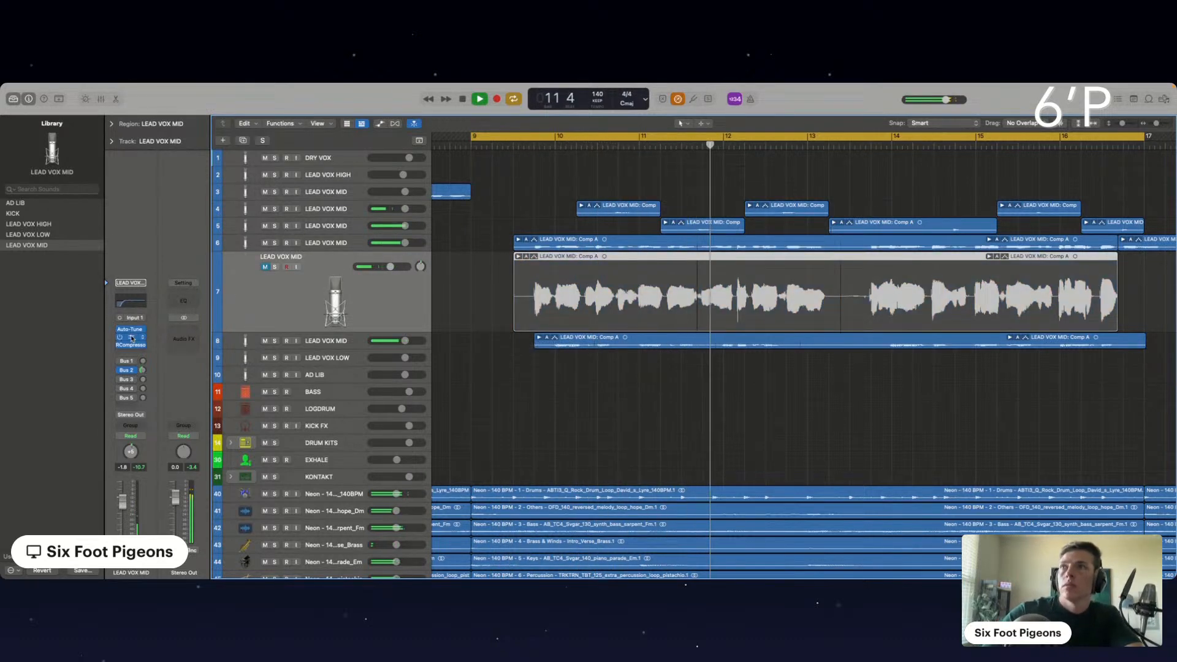
{"action": "left_click", "coordinate": [154, 333]}
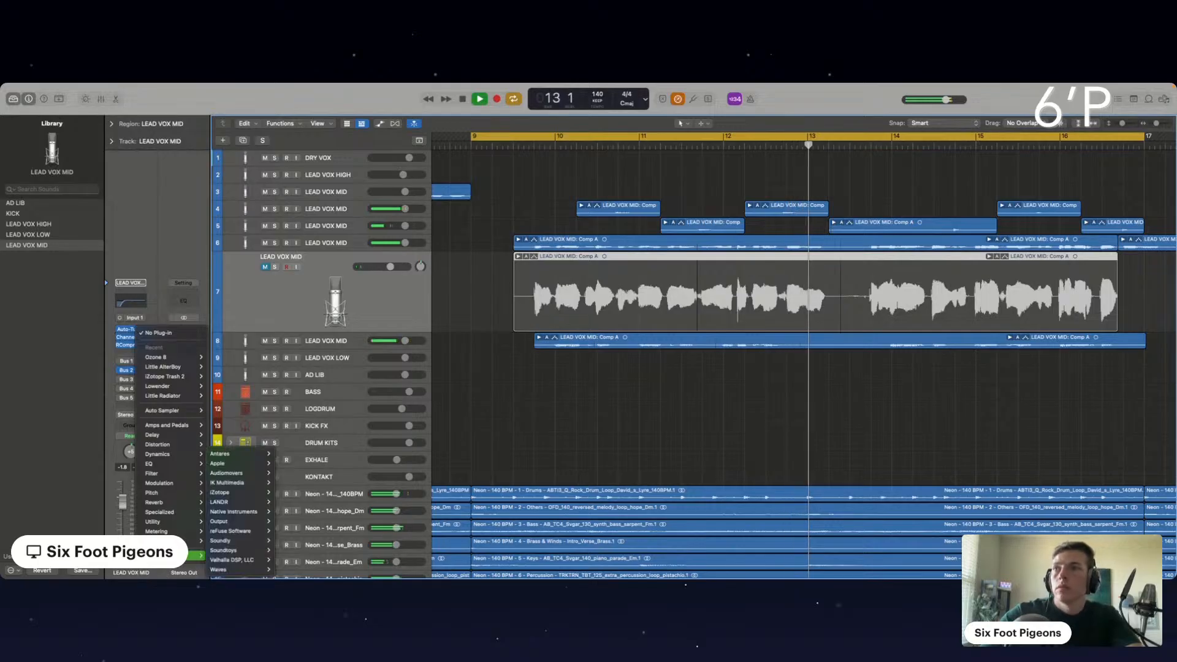
{"action": "mouse_move", "coordinate": [177, 555]}
{"action": "mouse_move", "coordinate": [226, 550]}
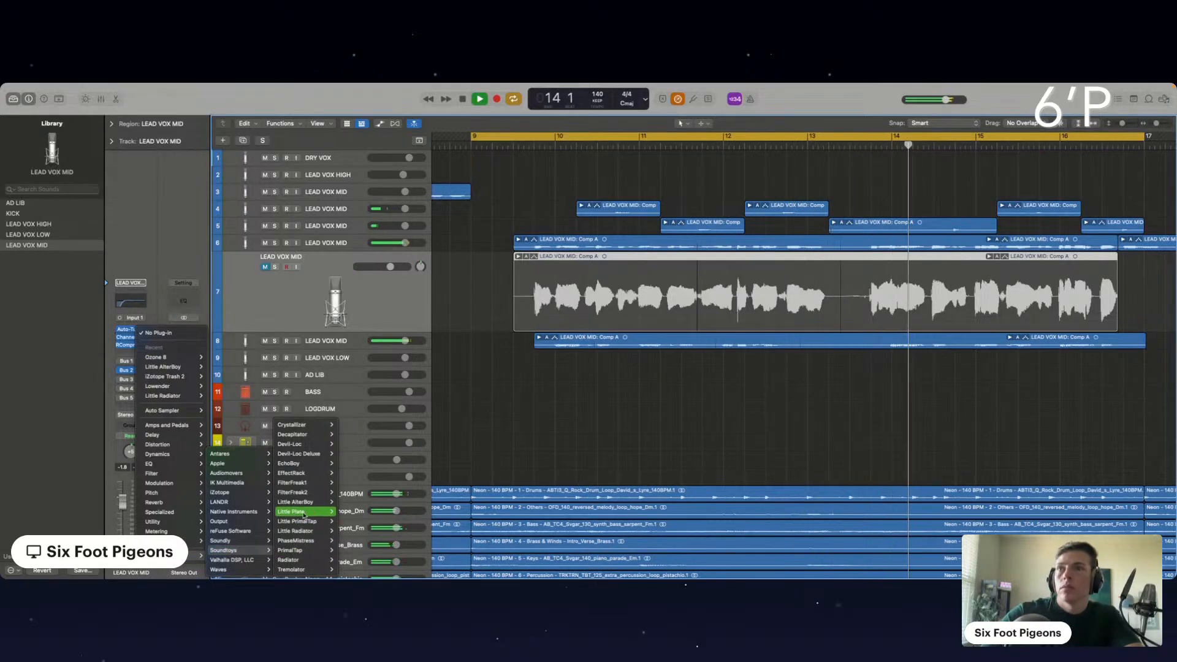
{"action": "mouse_move", "coordinate": [307, 456]}
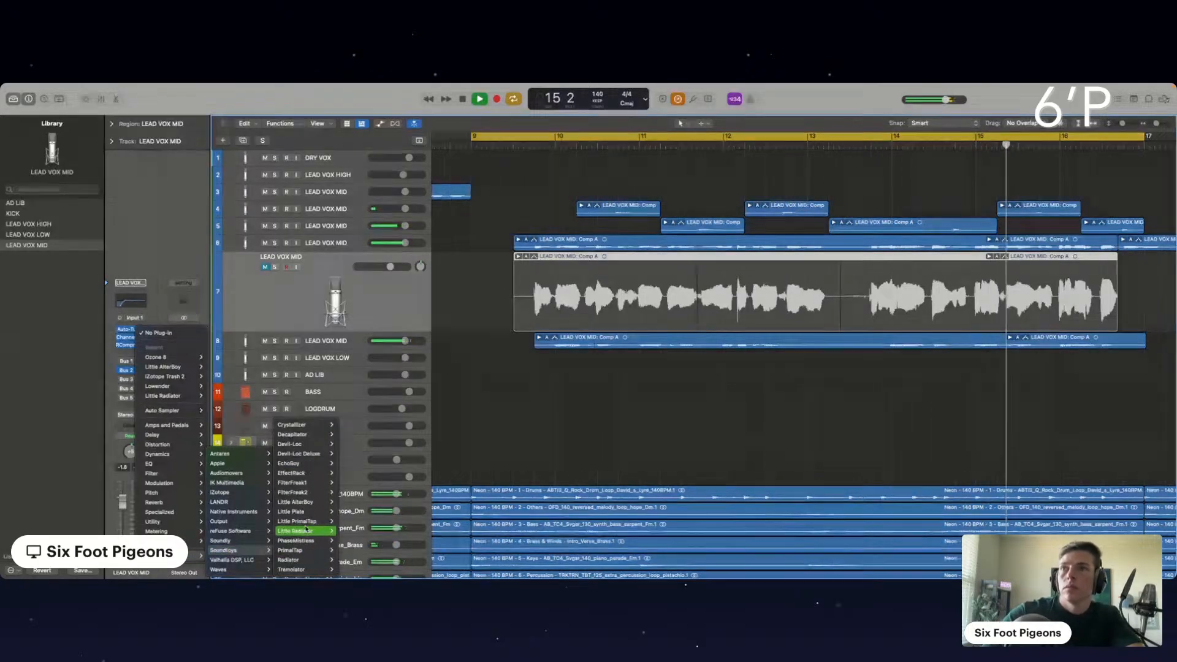
{"action": "left_click", "coordinate": [305, 504]}
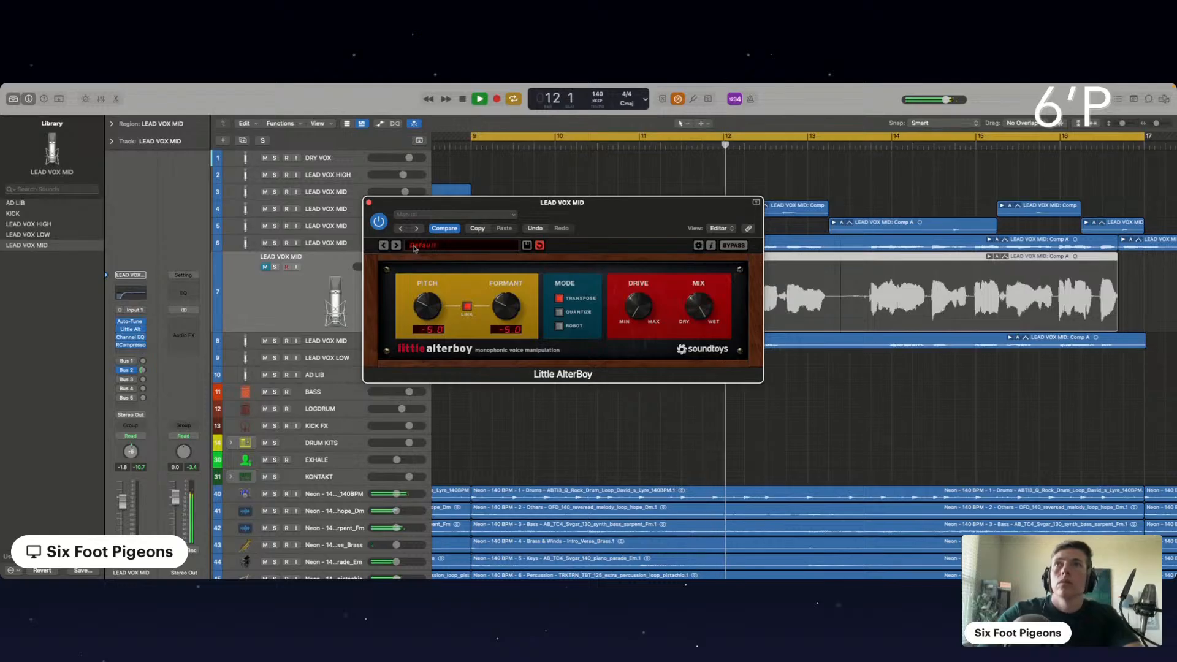
{"action": "left_click", "coordinate": [369, 203]}
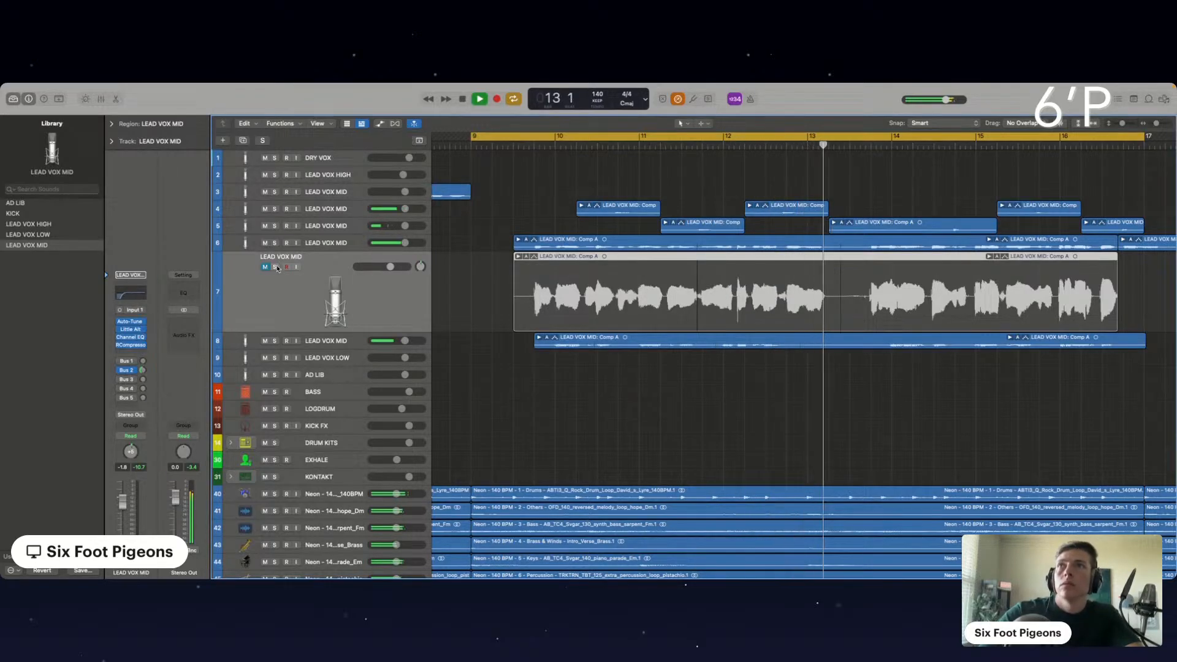
Solo tracks 6 and 7 and set Little AlterBoy's pitch and formant on track 7 to -12.0.
{"action": "key", "text": "ctrl+s"}
{"action": "left_click", "coordinate": [275, 243]}
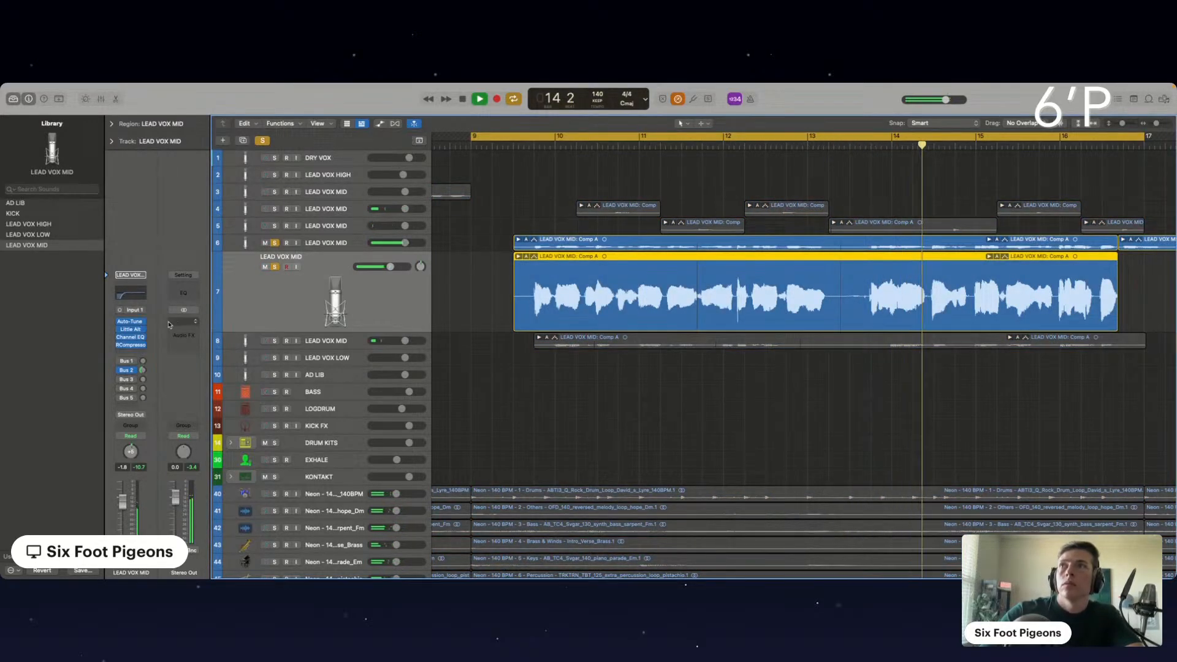
{"action": "left_click", "coordinate": [134, 331]}
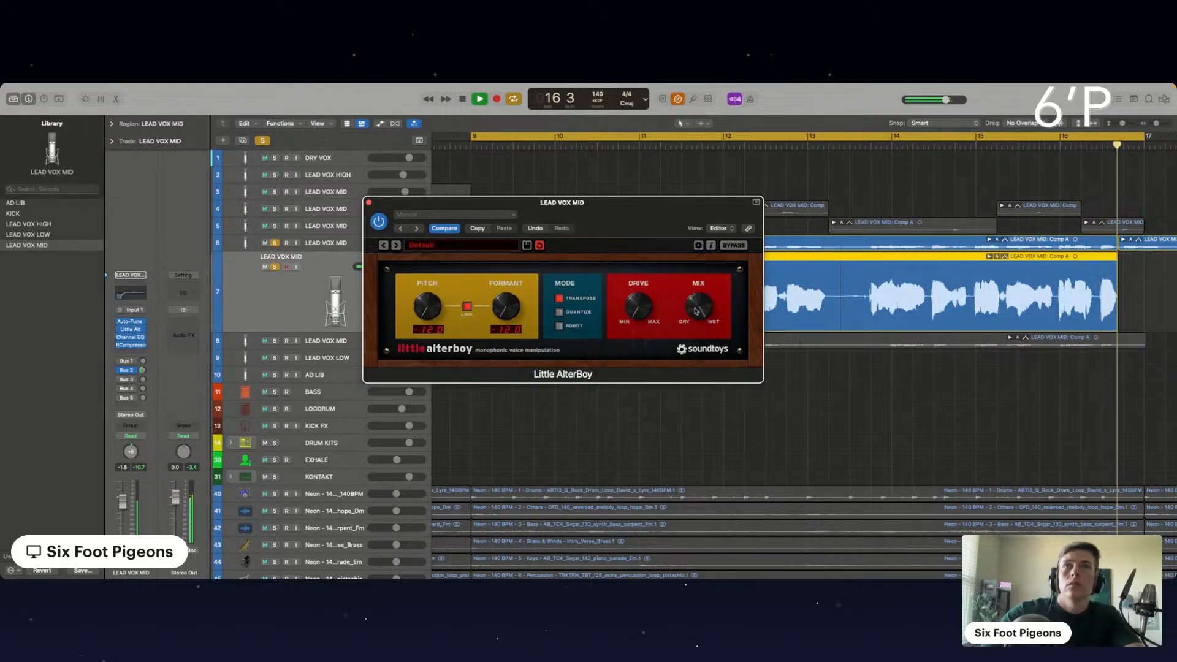
{"action": "left_click", "coordinate": [368, 202]}
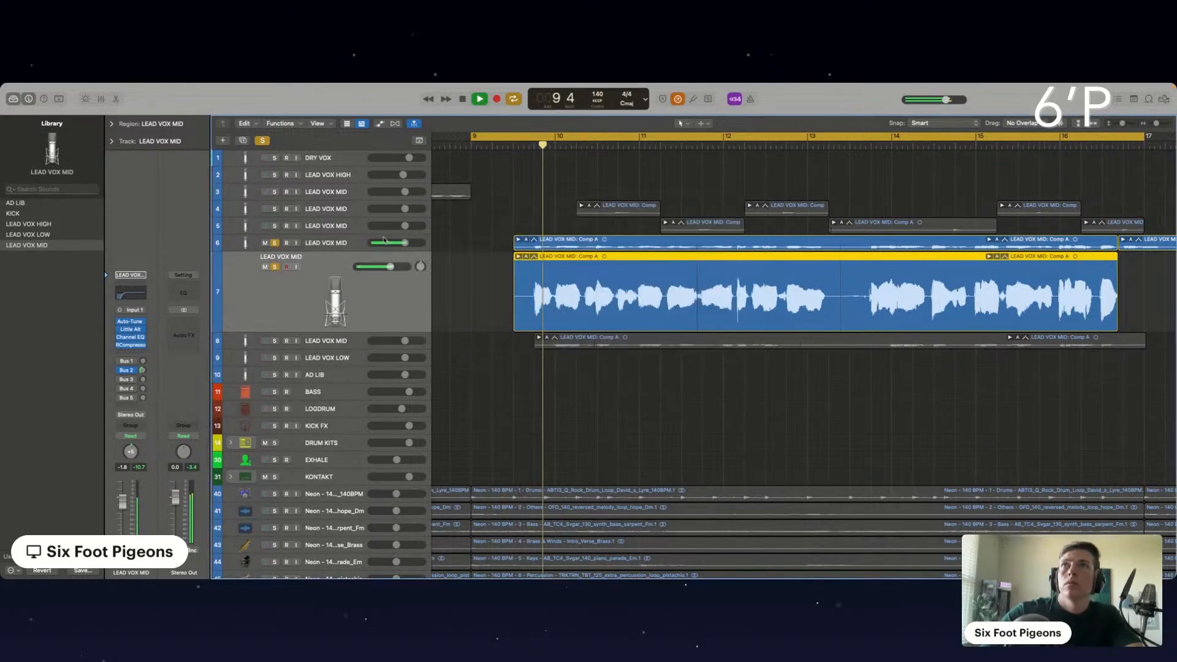
Lower track 7's volume to -3.6 dB, unsolo tracks 6 and 7, and unmute track 7.
{"action": "left_click_drag", "start_coordinate": [396, 275], "coordinate": [391, 275]}
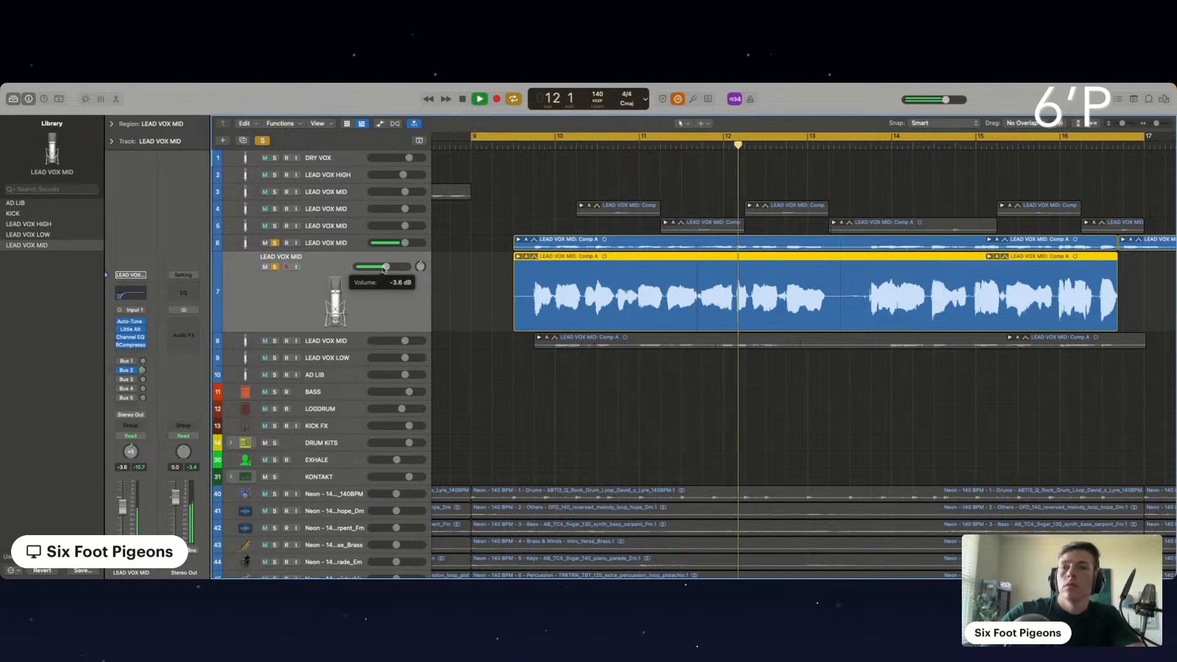
{"action": "left_click", "coordinate": [275, 267]}
{"action": "left_click", "coordinate": [275, 244]}
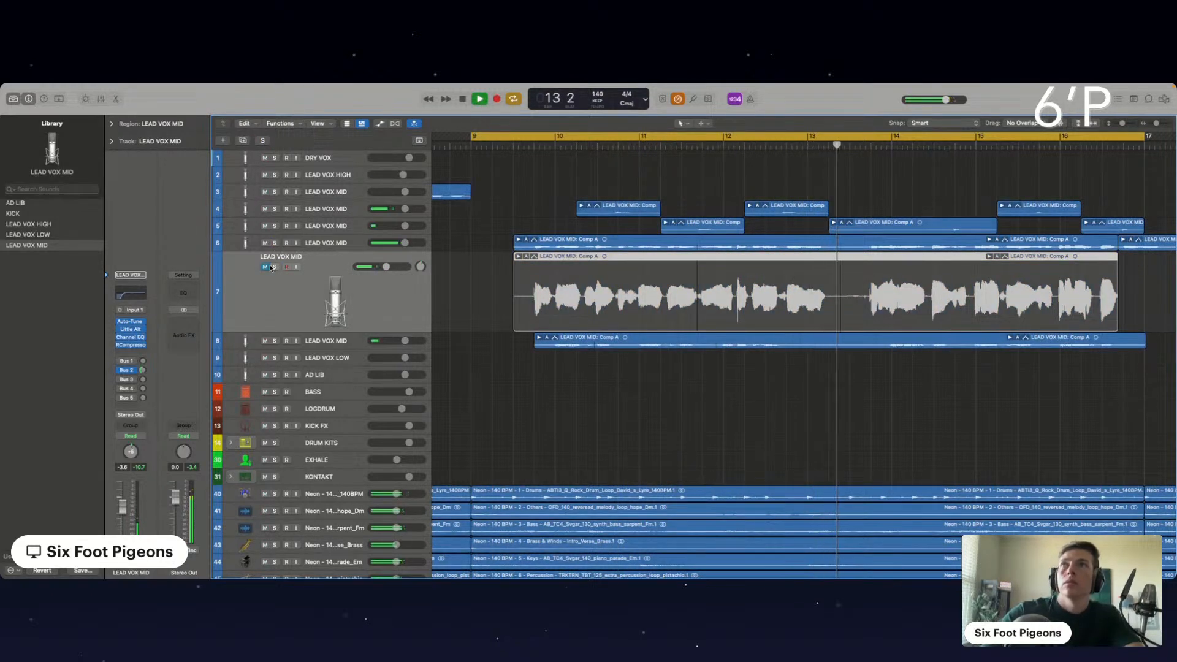
{"action": "left_click", "coordinate": [266, 266]}
Reduce the volume of the pitched-down vocal on track 7 to -5.4 dB.
{"action": "left_click", "coordinate": [494, 339]}
{"action": "key", "text": "super+Left"}
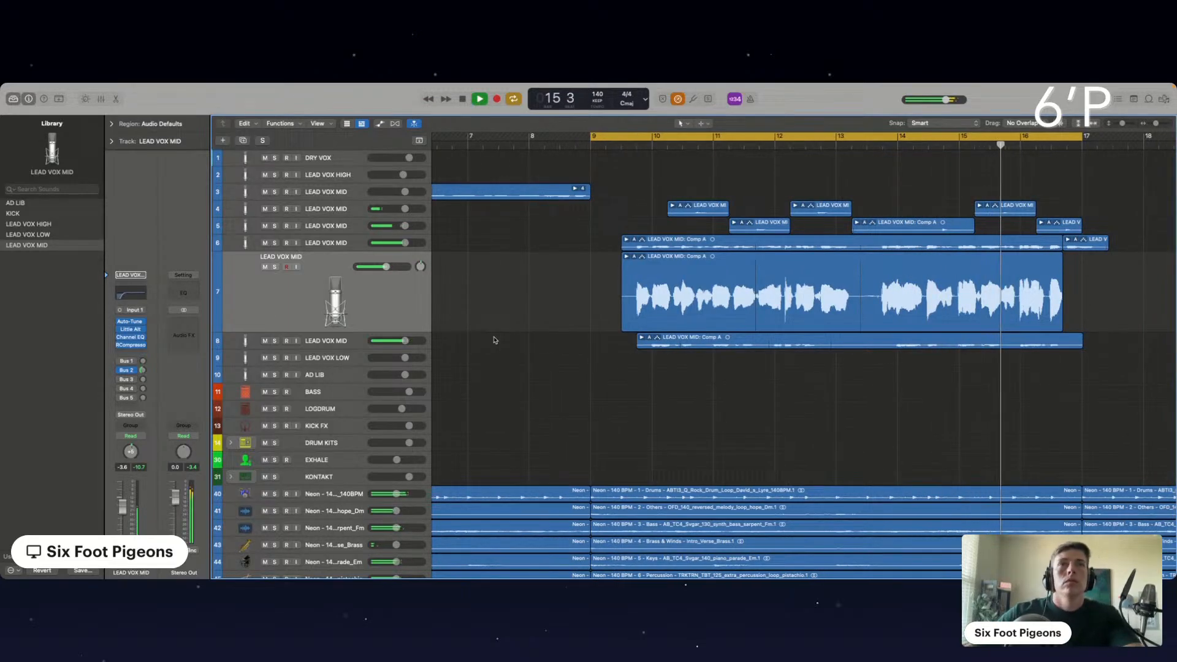
{"action": "mouse_move", "coordinate": [385, 267]}
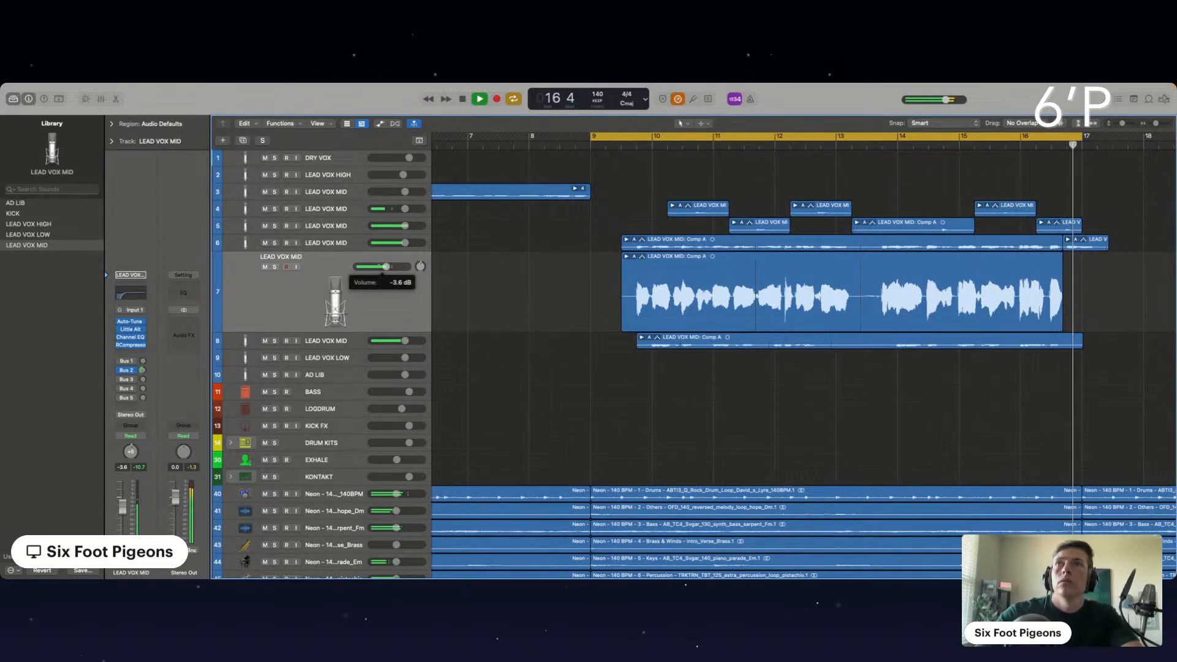
{"action": "left_click_drag", "start_coordinate": [384, 266], "coordinate": [382, 267]}
Pan track 6 slightly right to about +11 and track 7 to about +5.
{"action": "left_click", "coordinate": [428, 246]}
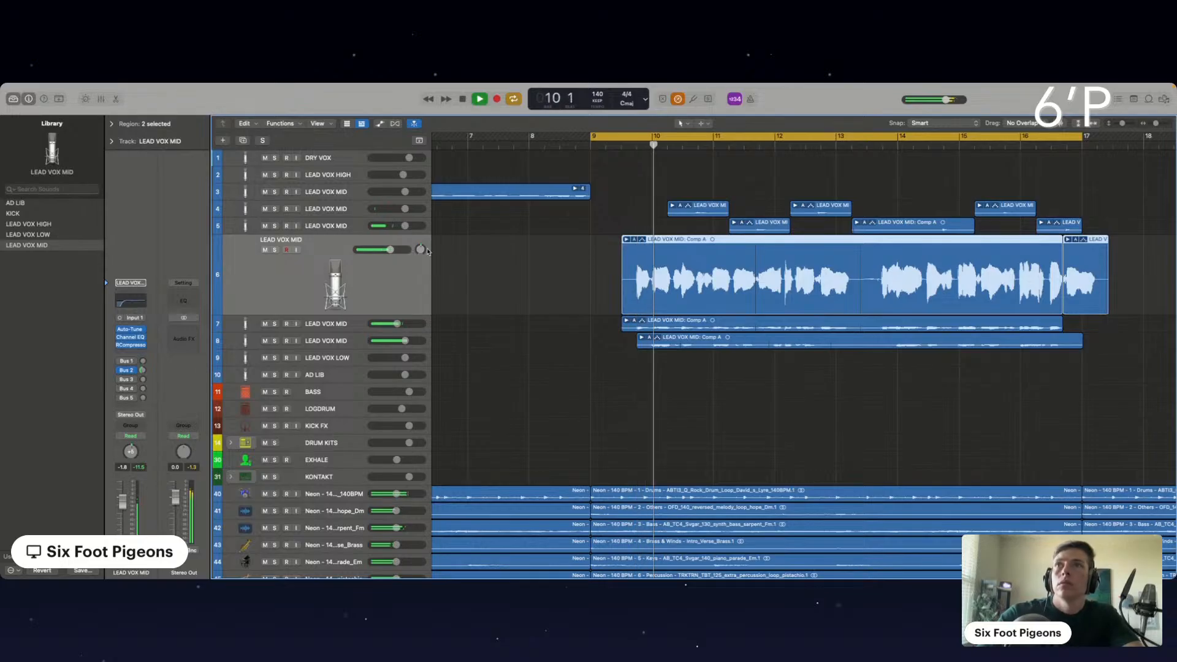
{"action": "mouse_move", "coordinate": [420, 250]}
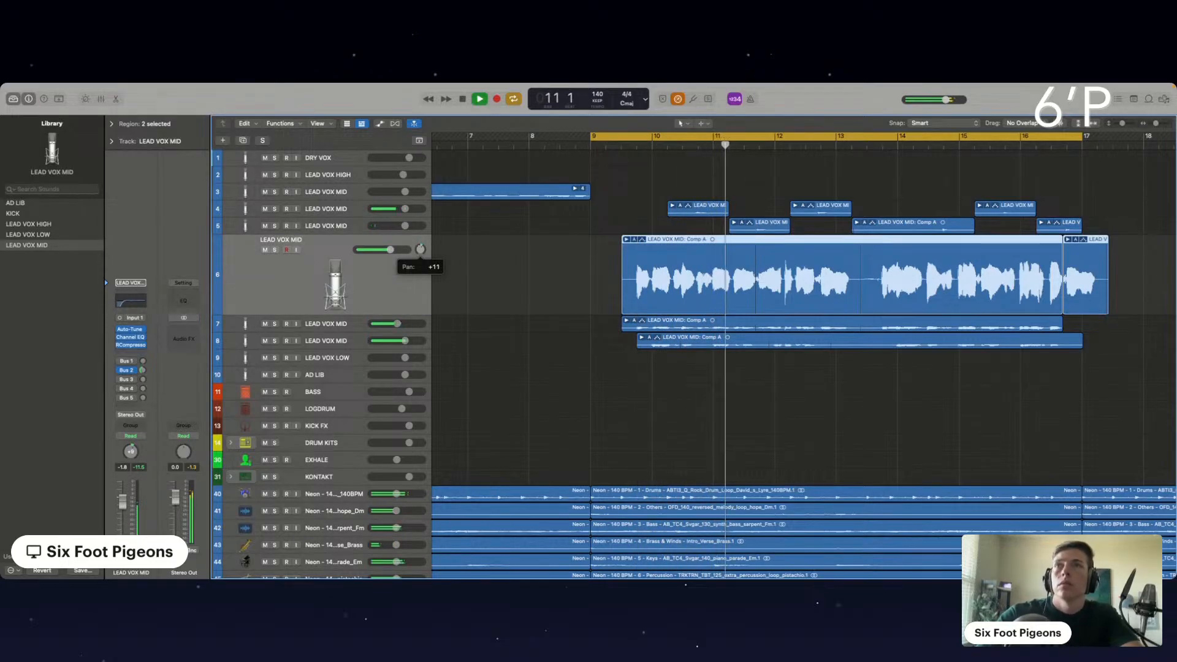
{"action": "left_click", "coordinate": [424, 323]}
{"action": "mouse_move", "coordinate": [420, 267]}
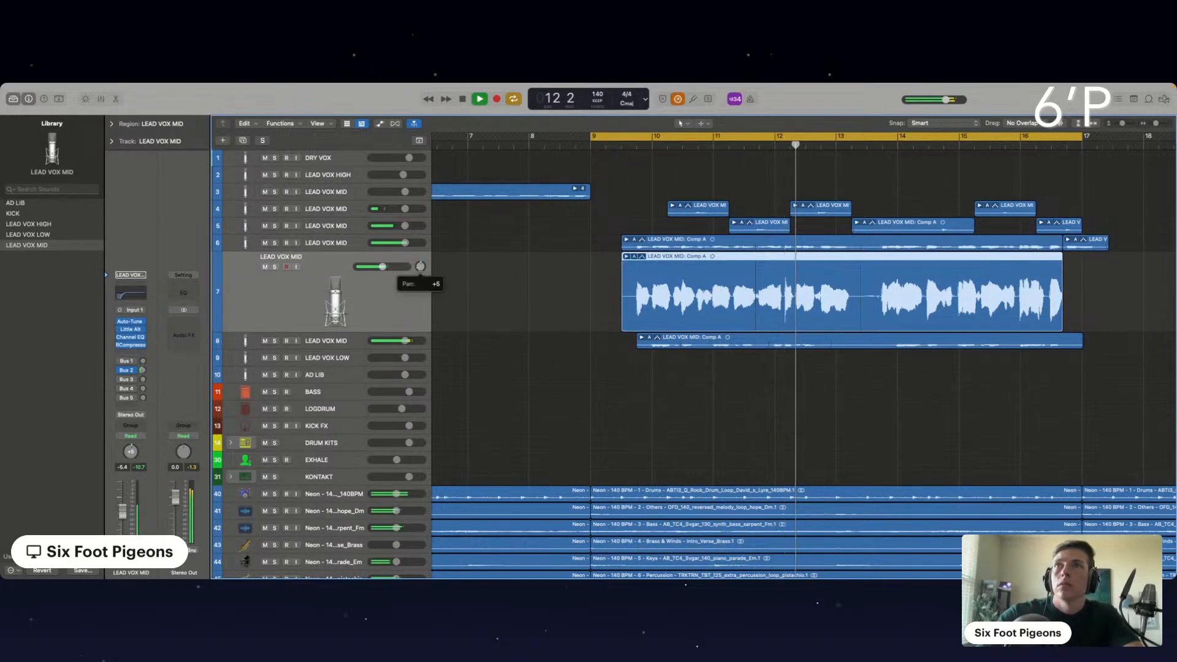
Pan the LEAD VOX MID vocal on track 8 further to the left.
{"action": "left_click", "coordinate": [350, 346]}
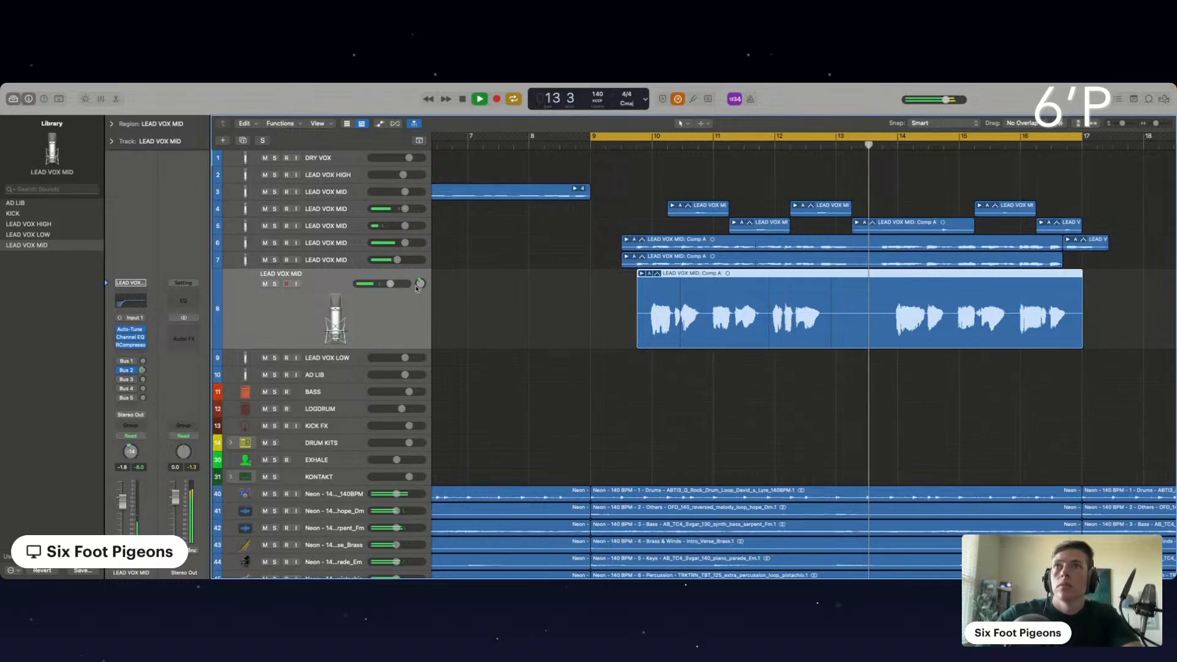
{"action": "left_click_drag", "start_coordinate": [421, 283], "coordinate": [420, 285]}
{"action": "scroll", "coordinate": [702, 337], "scroll_direction": "left", "scroll_amount": 1}
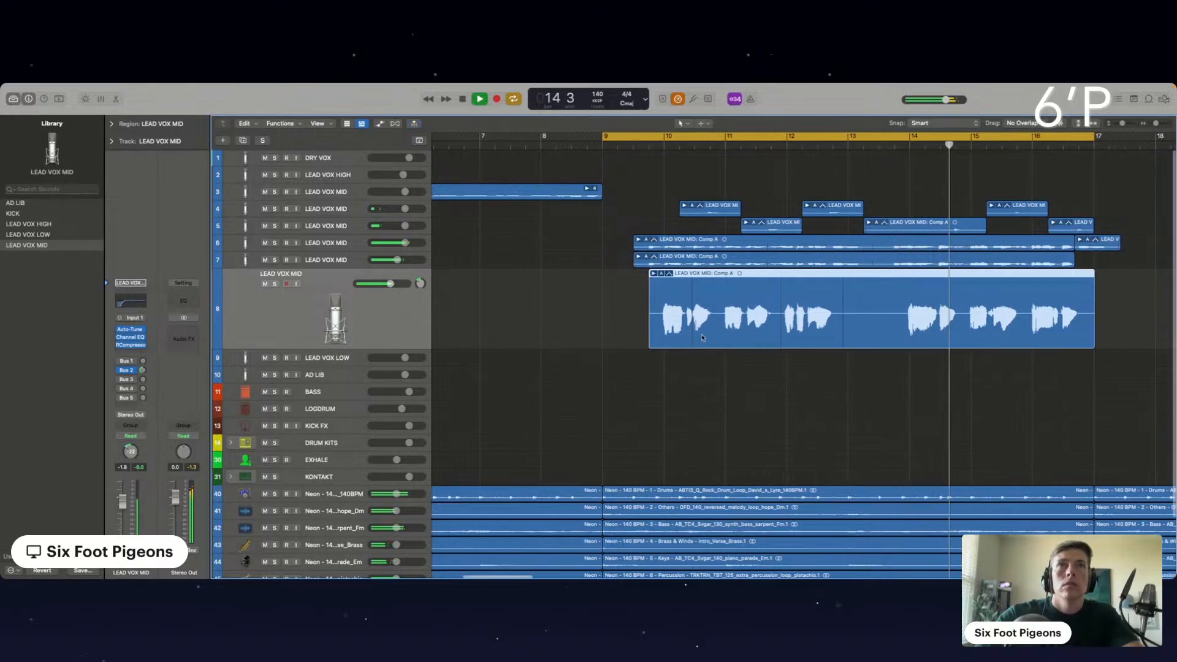
{"action": "scroll", "coordinate": [701, 336], "scroll_direction": "down", "scroll_amount": 5}
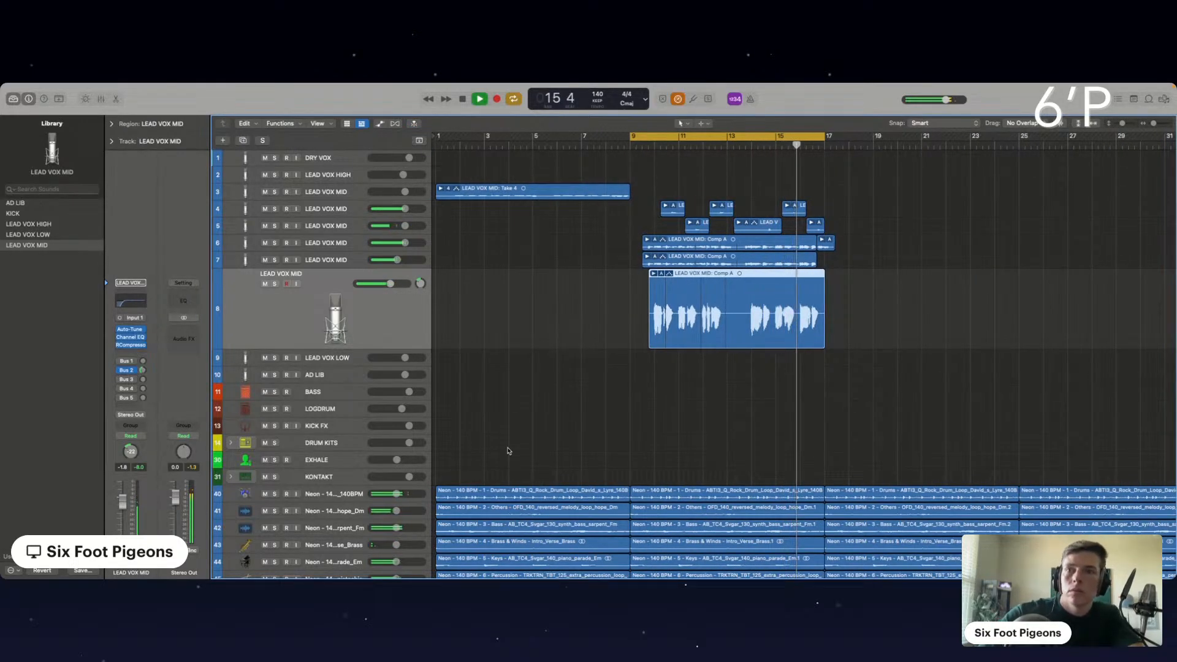
Stop playback and switch input monitoring from the LEAD VOX MID track 8 to the DRY VOX track.
{"action": "left_click", "coordinate": [573, 409]}
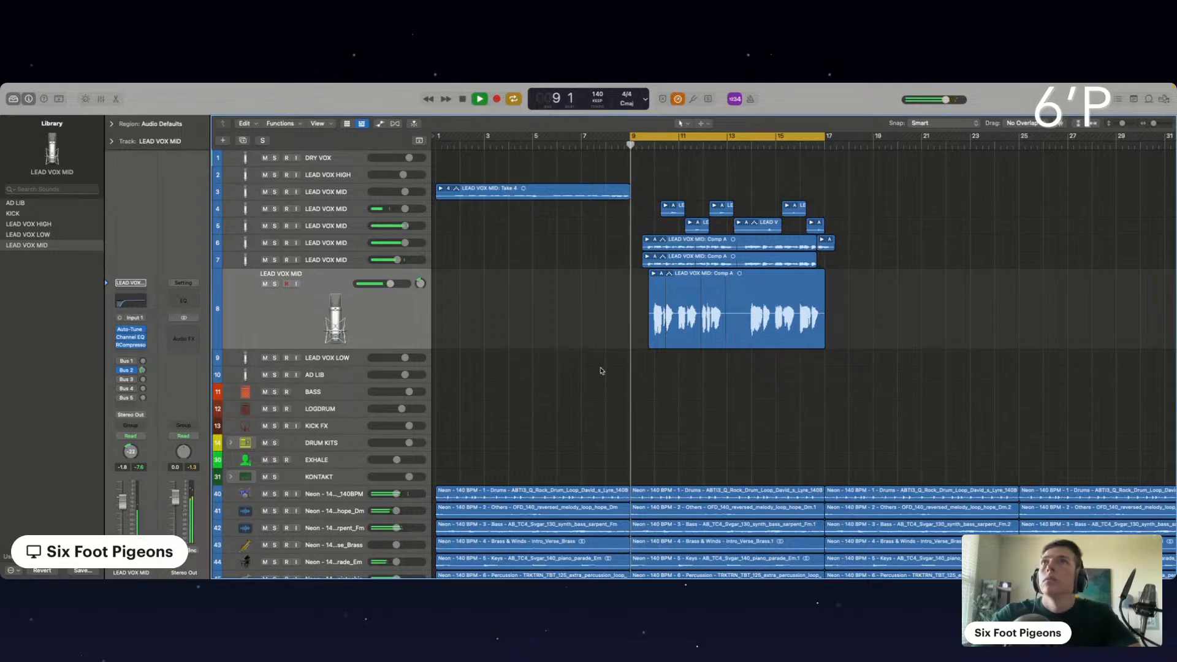
{"action": "key", "text": "space"}
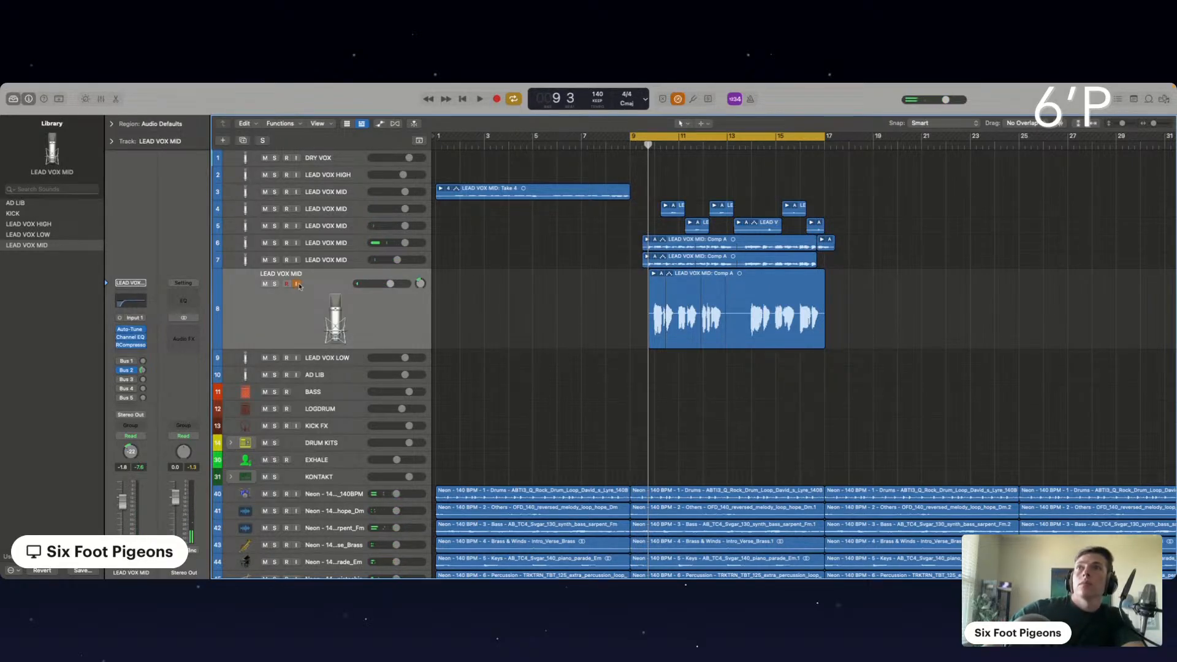
{"action": "left_click", "coordinate": [298, 284]}
{"action": "left_click", "coordinate": [296, 157]}
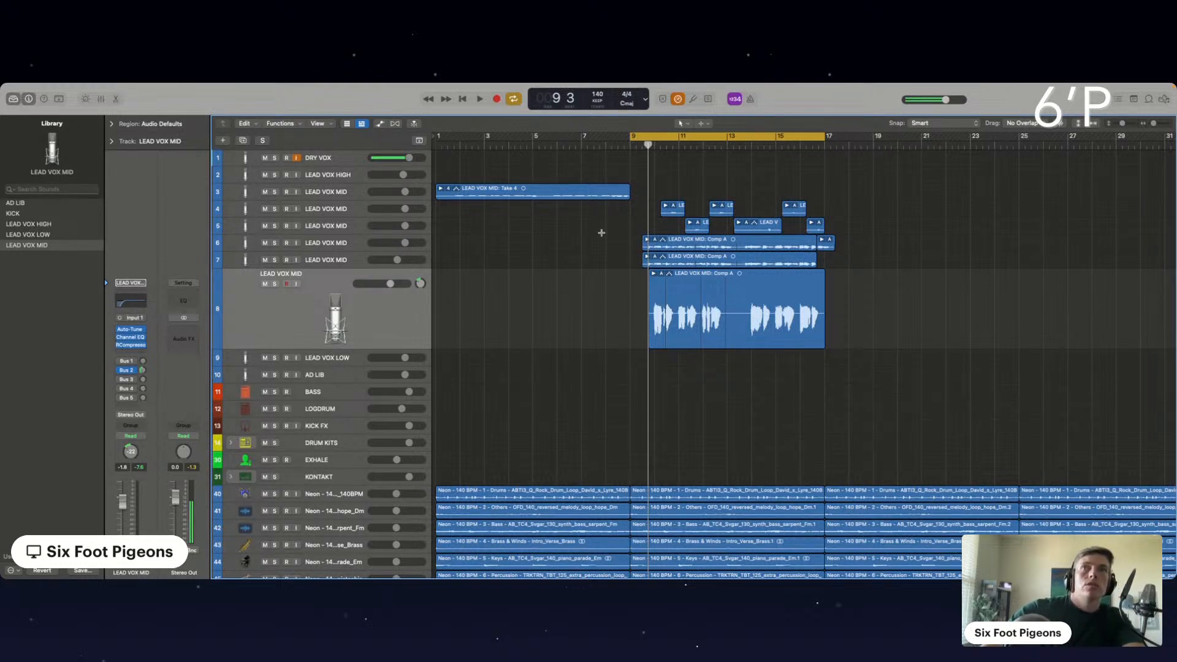
Save the project as "06.18.25 DD08 - seeing neon" in the YT Streams folder on the 6'P drive.
{"action": "key", "text": "super+s"}
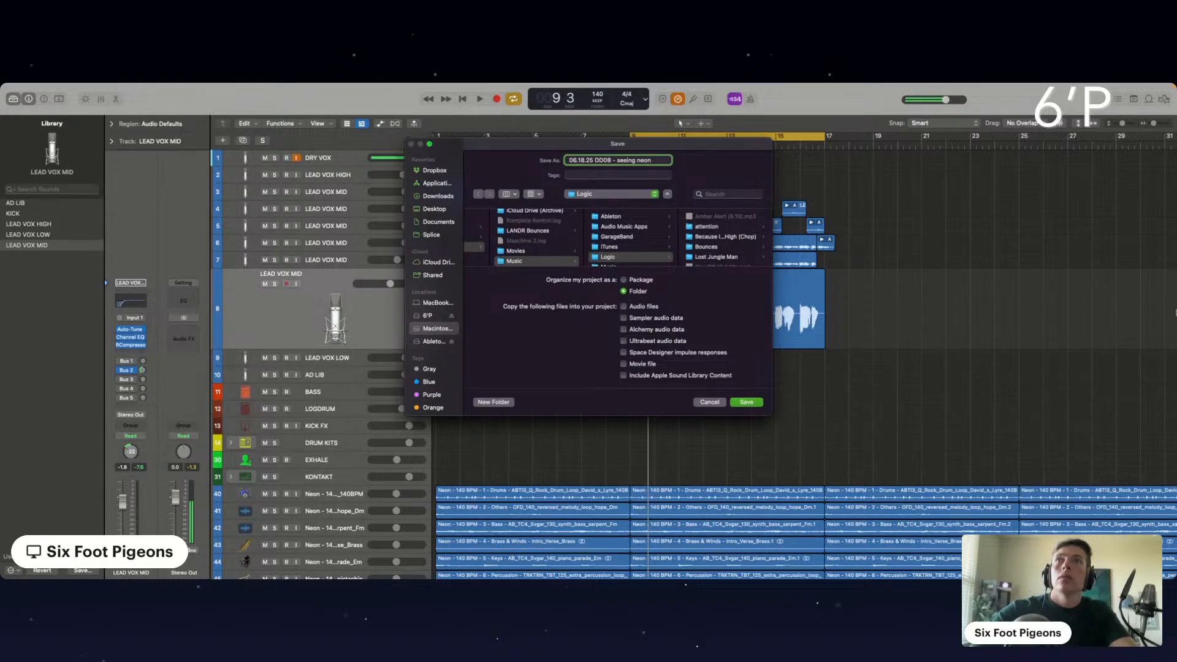
{"action": "left_click", "coordinate": [423, 316]}
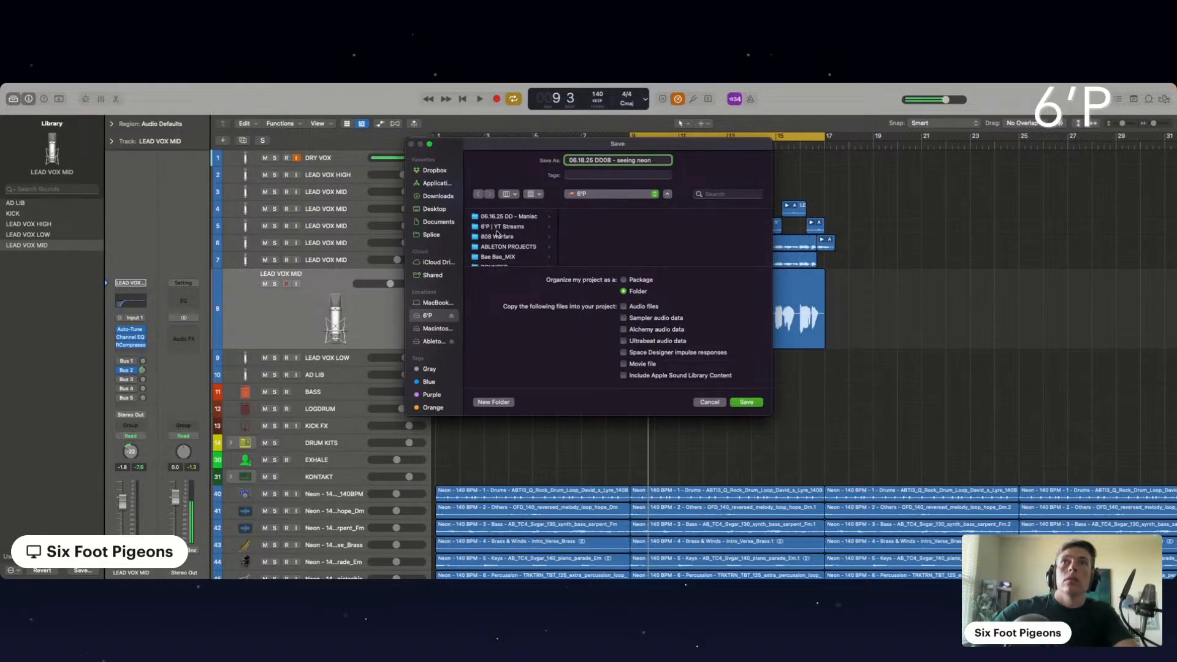
{"action": "left_click", "coordinate": [498, 227]}
{"action": "left_click", "coordinate": [738, 405]}
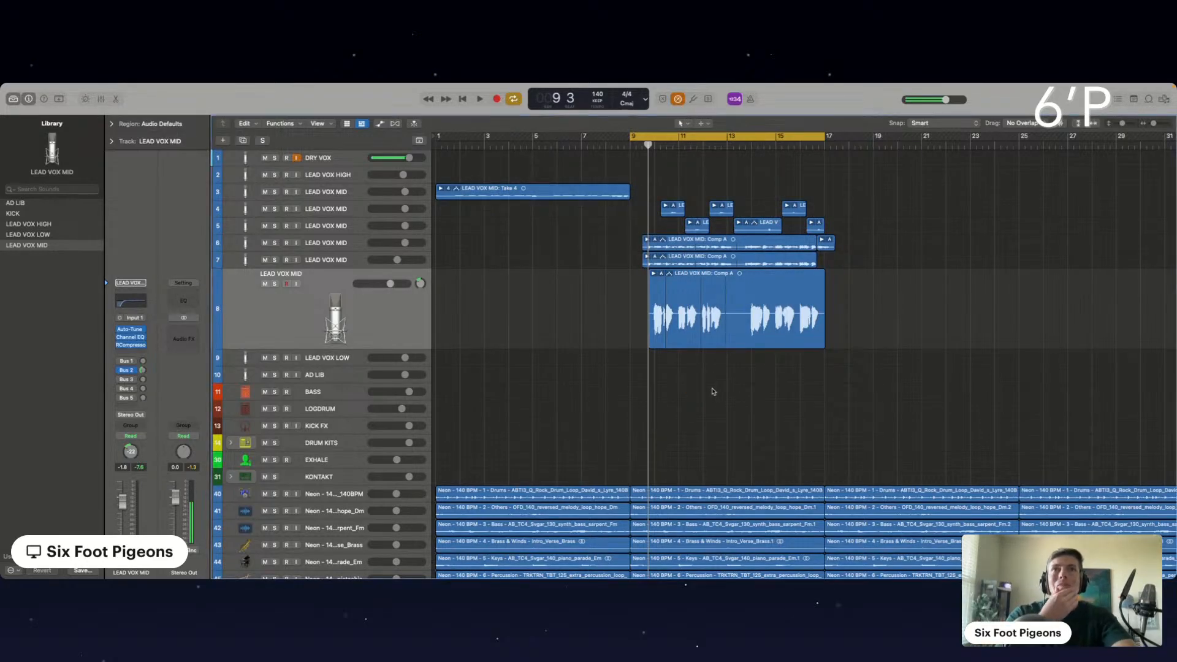
Lower the volume of the LEAD VOX MID vocal on track 8 to -4.7 dB during playback.
{"action": "key", "text": "space"}
{"action": "scroll", "coordinate": [731, 391], "scroll_direction": "down", "scroll_amount": 2}
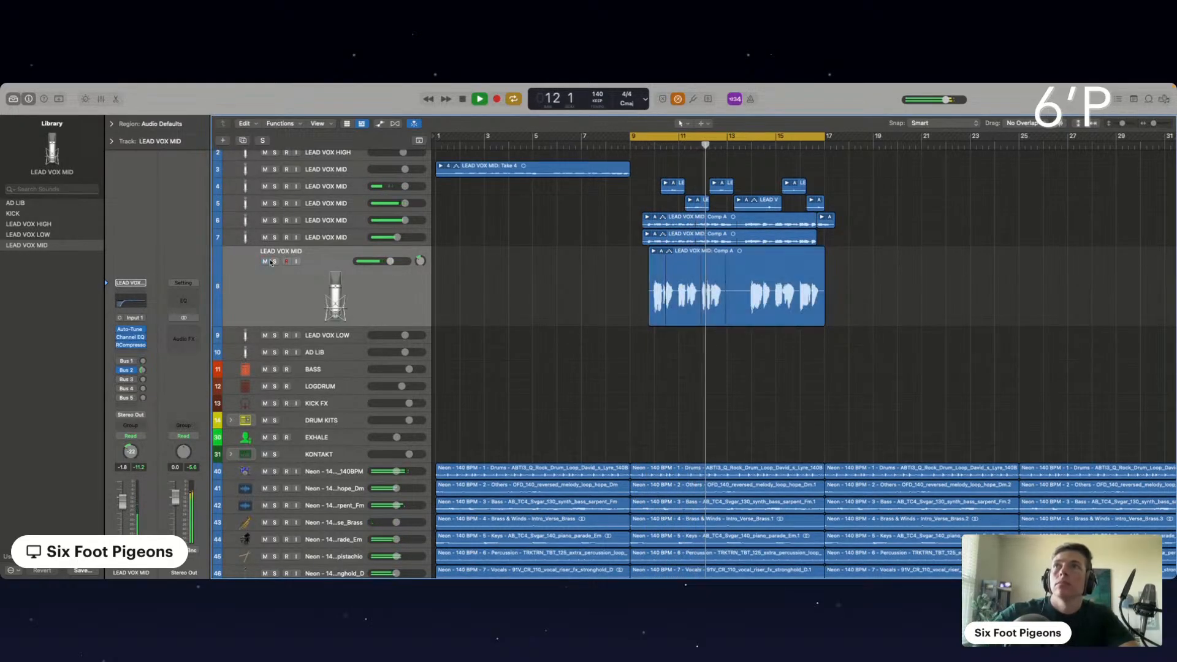
{"action": "left_click_drag", "start_coordinate": [387, 262], "coordinate": [380, 262]}
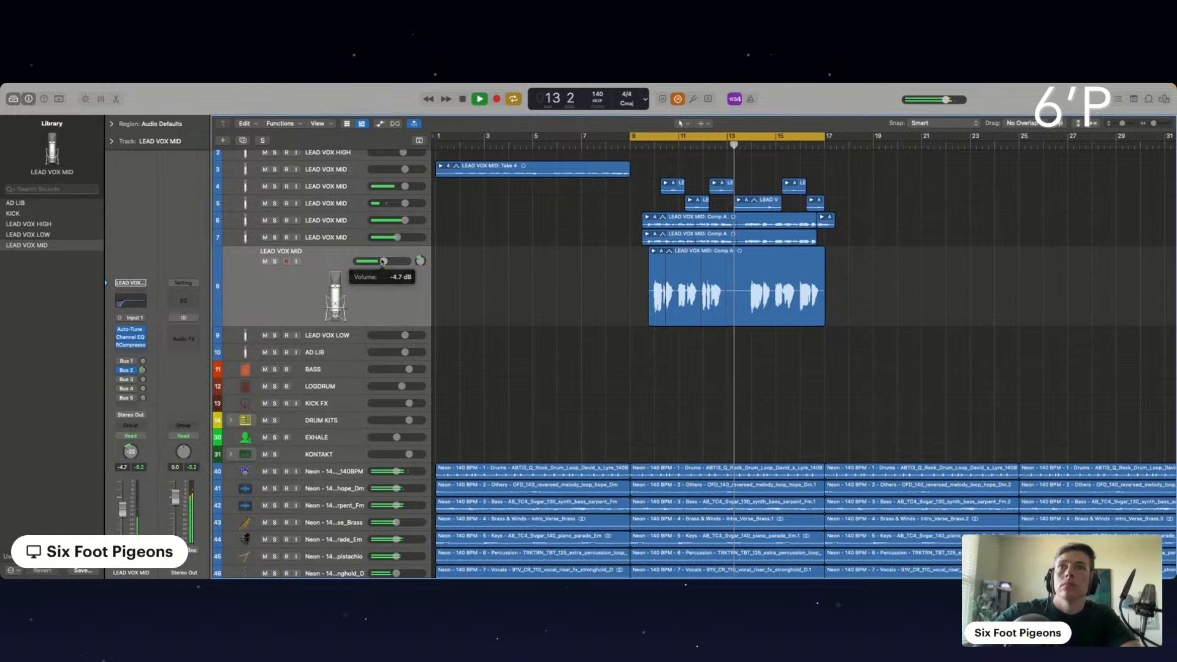
{"action": "scroll", "coordinate": [791, 269], "scroll_direction": "up", "scroll_amount": 2}
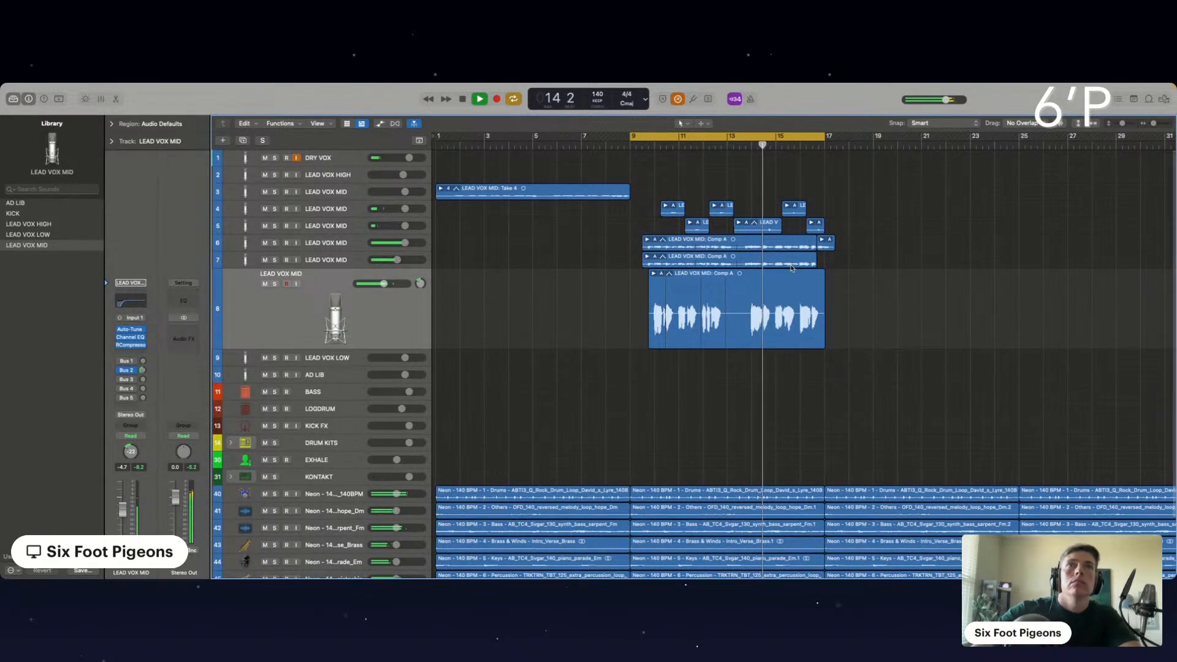
{"action": "key", "text": "space"}
{"action": "left_click_drag", "start_coordinate": [861, 336], "coordinate": [498, 191]}
{"action": "key", "text": "alt+b"}
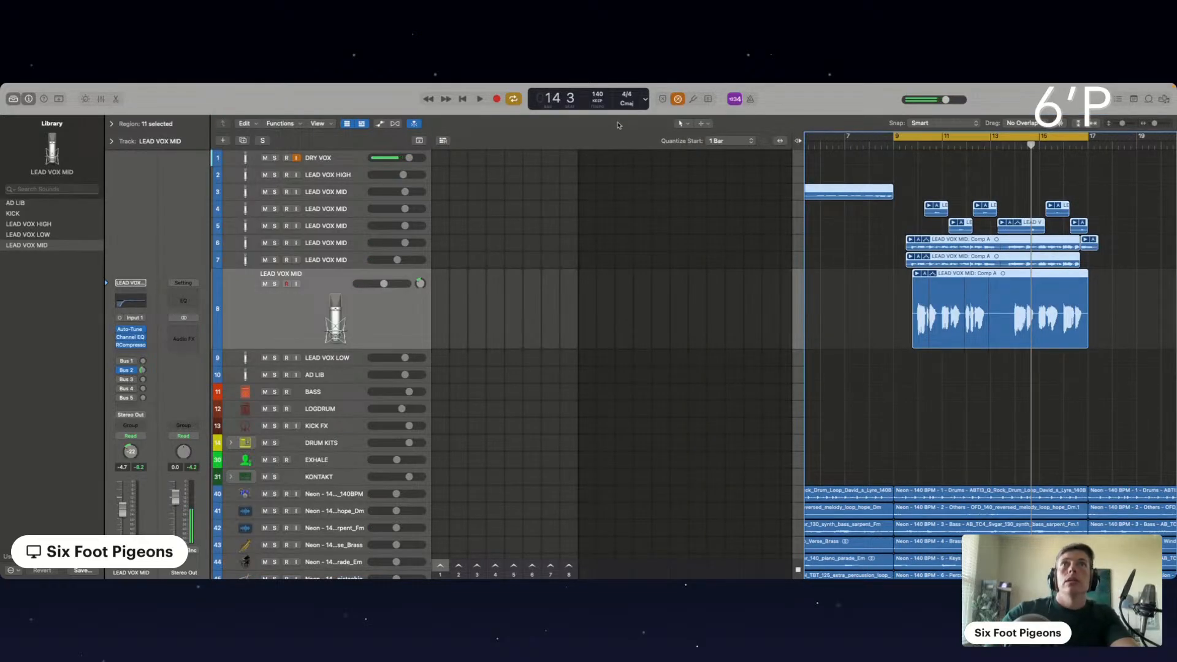
{"action": "left_click", "coordinate": [362, 123]}
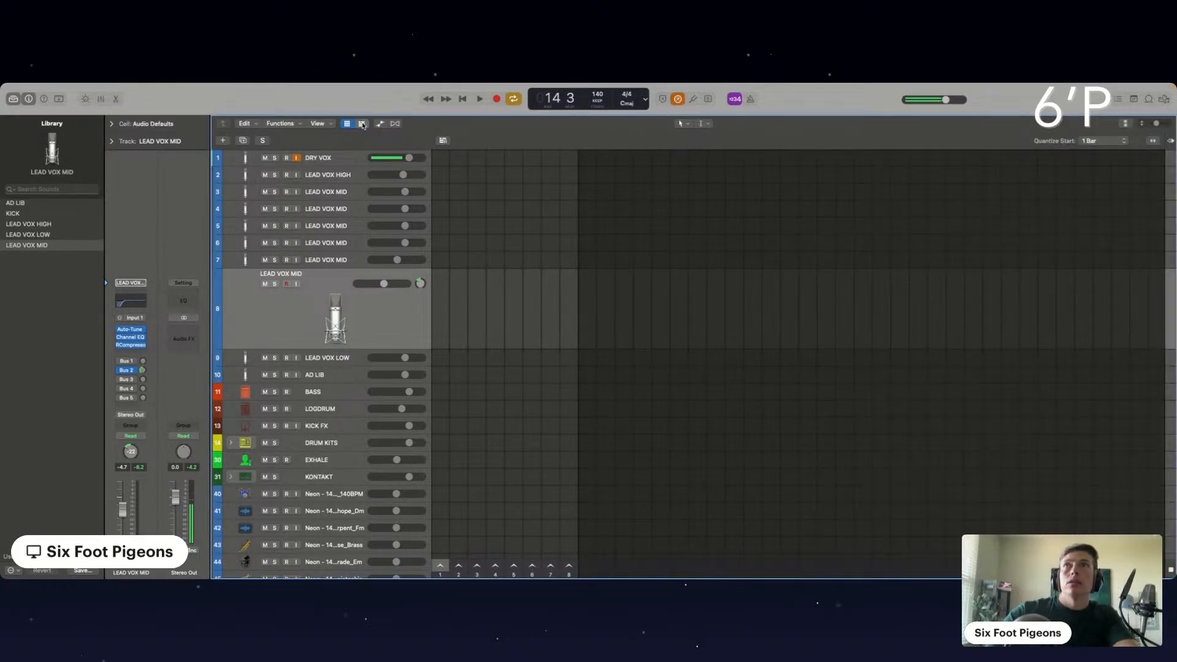
{"action": "left_click", "coordinate": [345, 123]}
{"action": "left_click", "coordinate": [509, 309]}
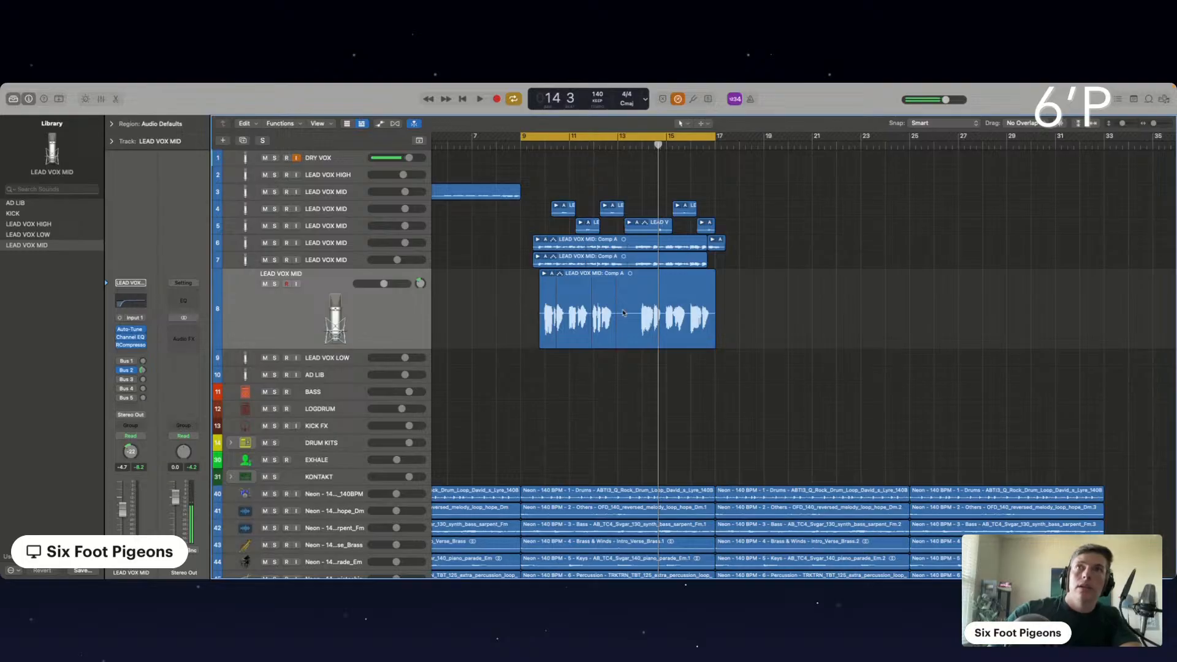
Color all the recorded vocal regions on tracks 3 to 8 turquoise.
{"action": "left_click_drag", "start_coordinate": [775, 345], "coordinate": [439, 184]}
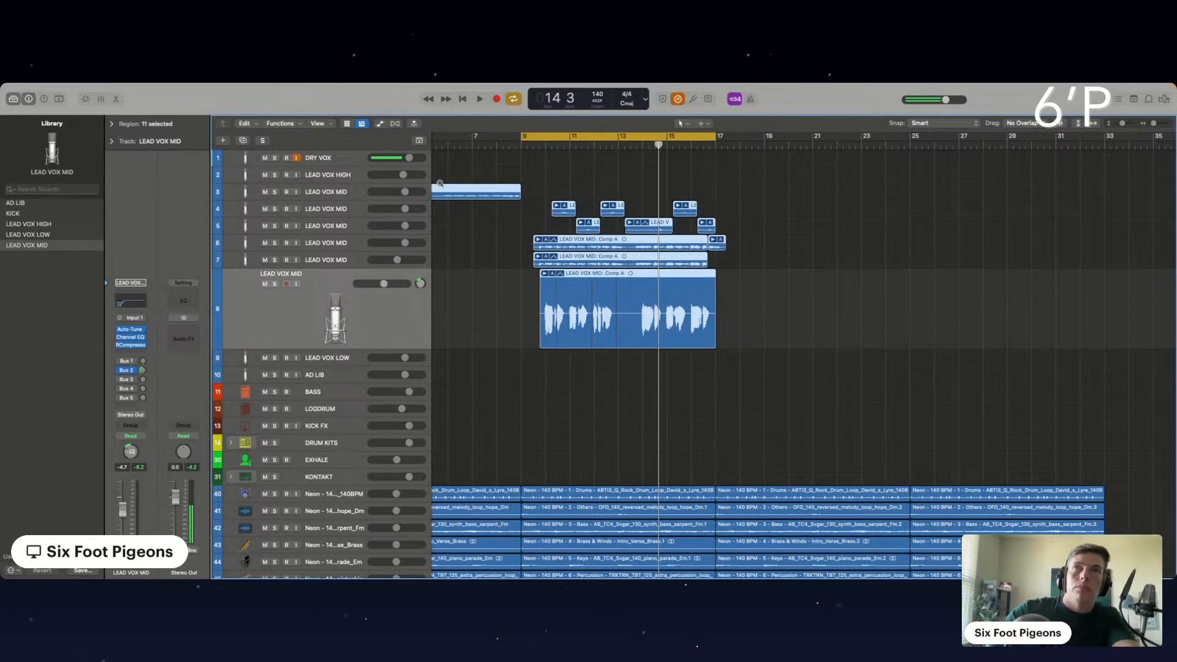
{"action": "key", "text": "alt+c"}
{"action": "left_click", "coordinate": [509, 244]}
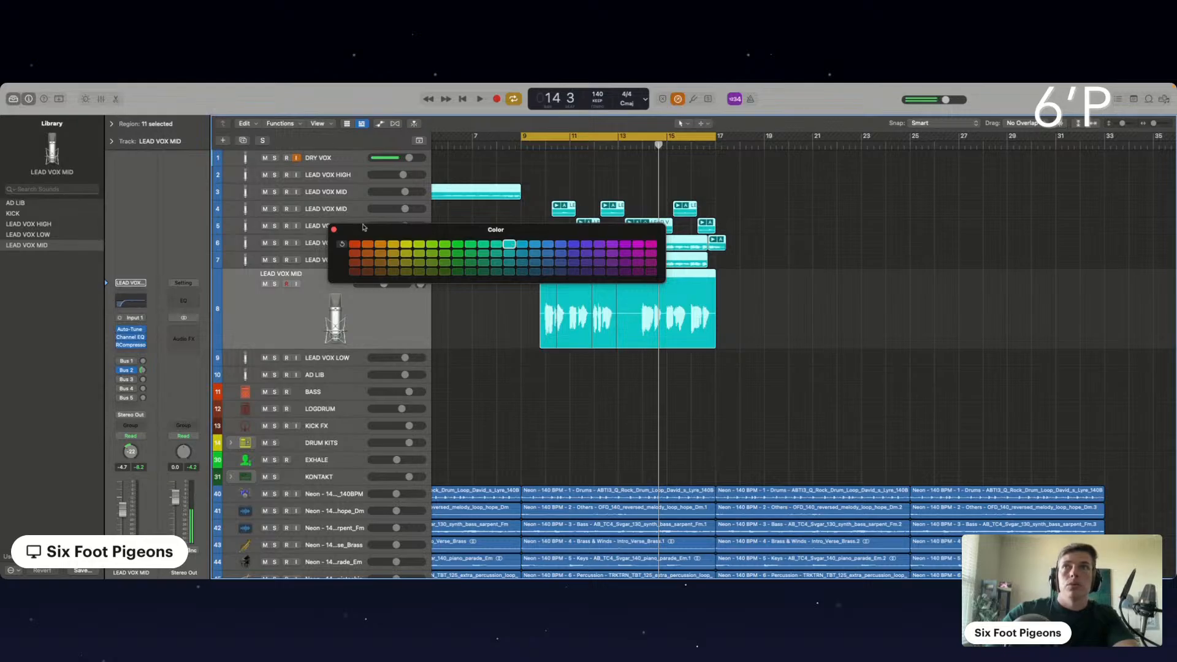
{"action": "left_click", "coordinate": [334, 230]}
Mute all the LEAD VOX MID tracks from 3 to 8 together.
{"action": "left_click", "coordinate": [336, 193]}
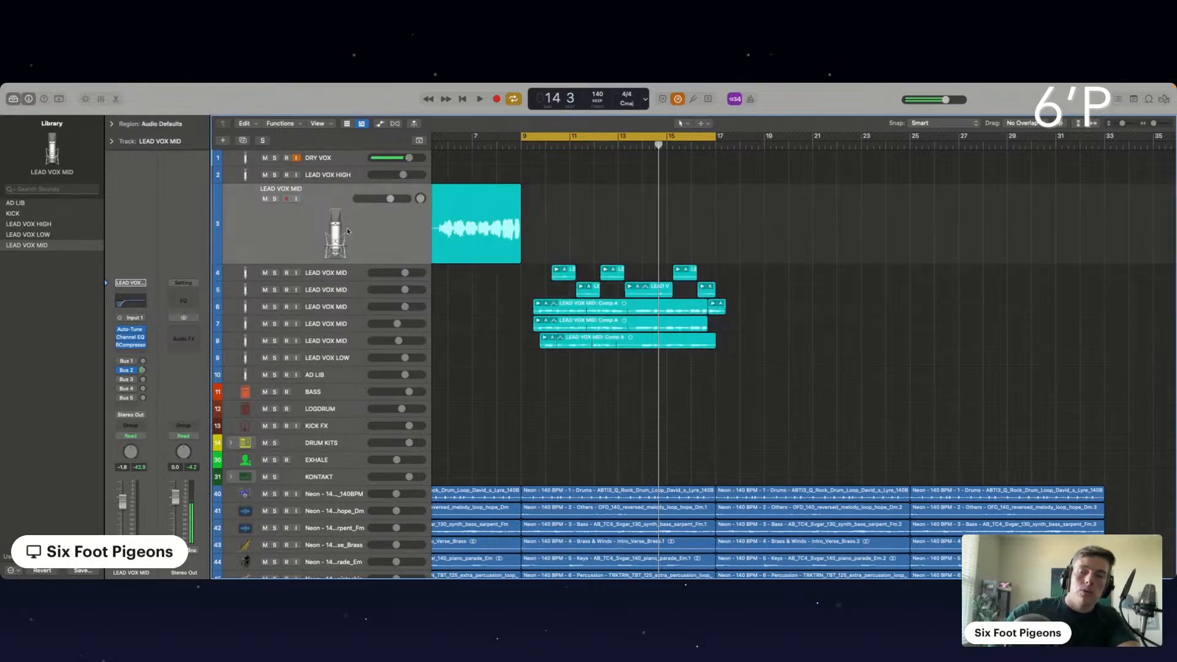
{"action": "left_click", "coordinate": [342, 345], "text": "shift"}
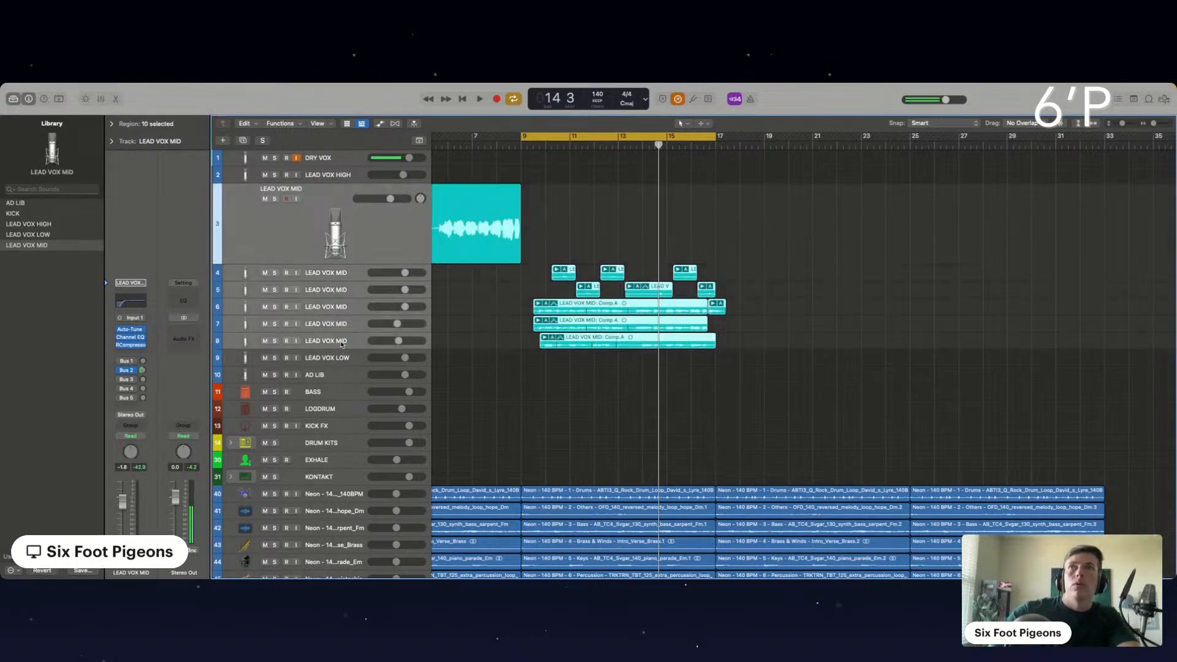
{"action": "left_click", "coordinate": [266, 341]}
Move the cycle range to bars 1 to 9 and play the instrumental stems with taller track rows.
{"action": "scroll", "coordinate": [516, 359], "scroll_direction": "down", "scroll_amount": 3}
{"action": "scroll", "coordinate": [516, 358], "scroll_direction": "left", "scroll_amount": 5}
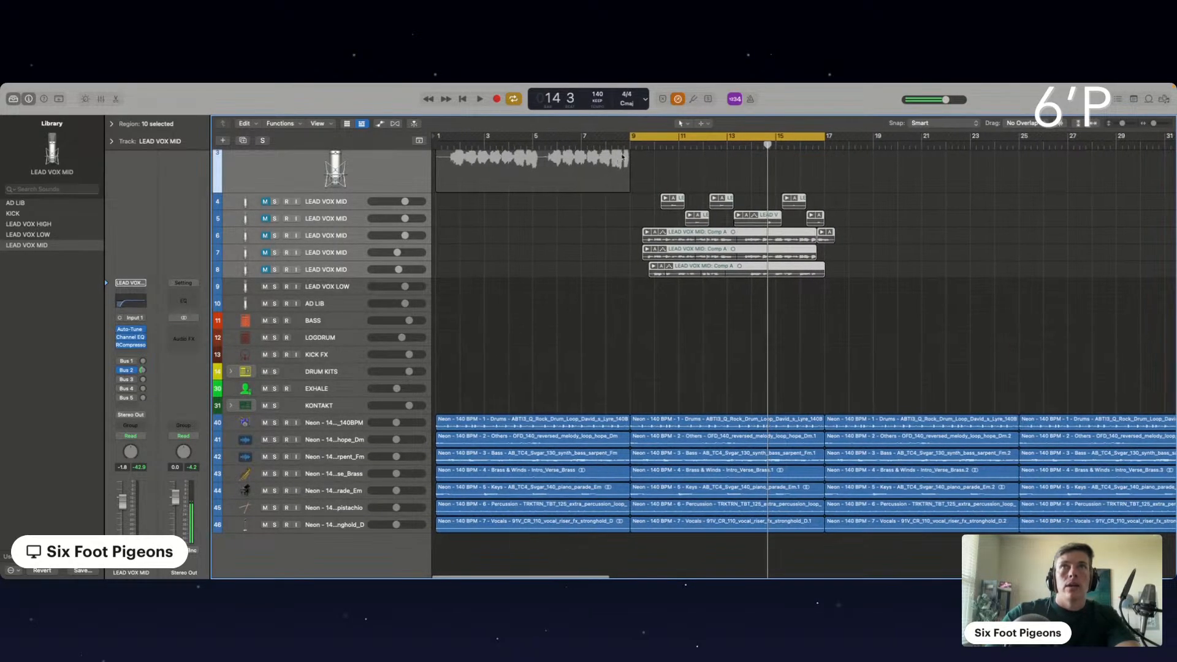
{"action": "left_click_drag", "start_coordinate": [646, 134], "coordinate": [450, 135]}
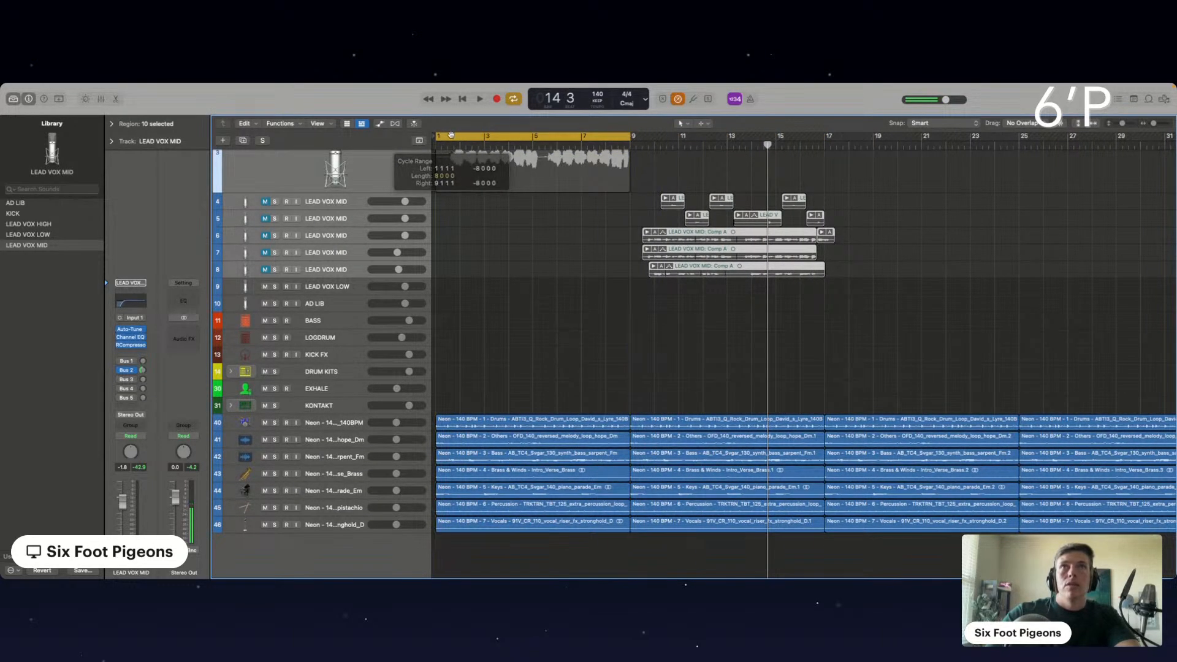
{"action": "key", "text": "space"}
{"action": "left_click", "coordinate": [468, 342]}
{"action": "scroll", "coordinate": [471, 344], "scroll_direction": "up", "scroll_amount": 3}
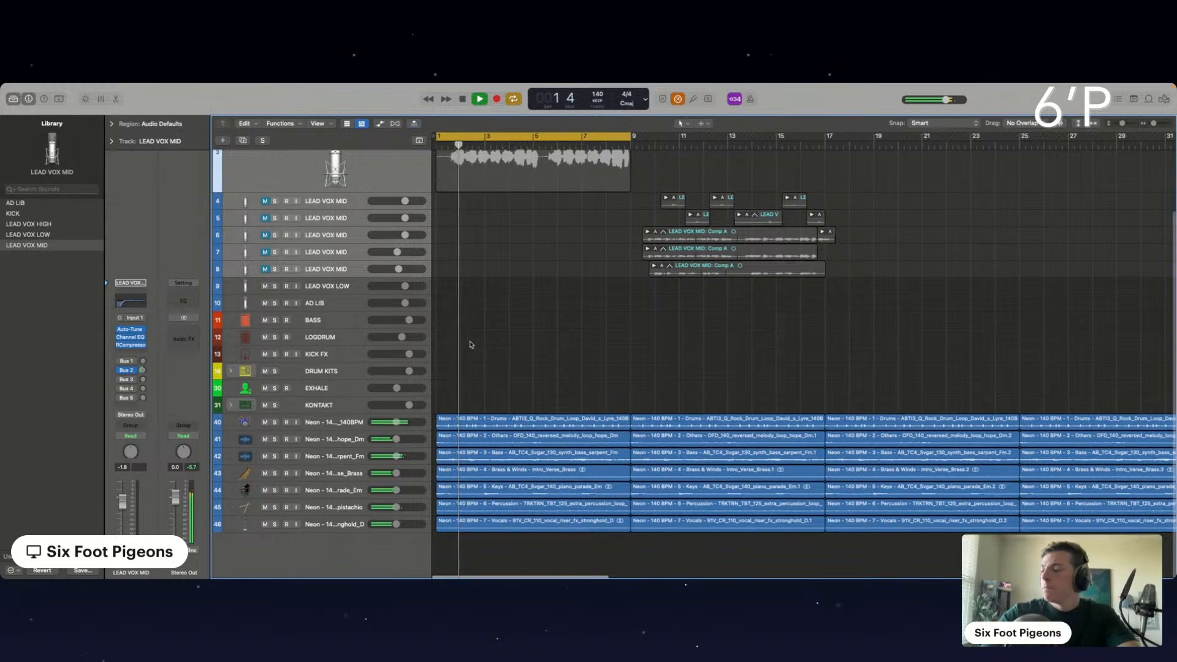
{"action": "scroll", "coordinate": [470, 343], "scroll_direction": "up", "scroll_amount": 3}
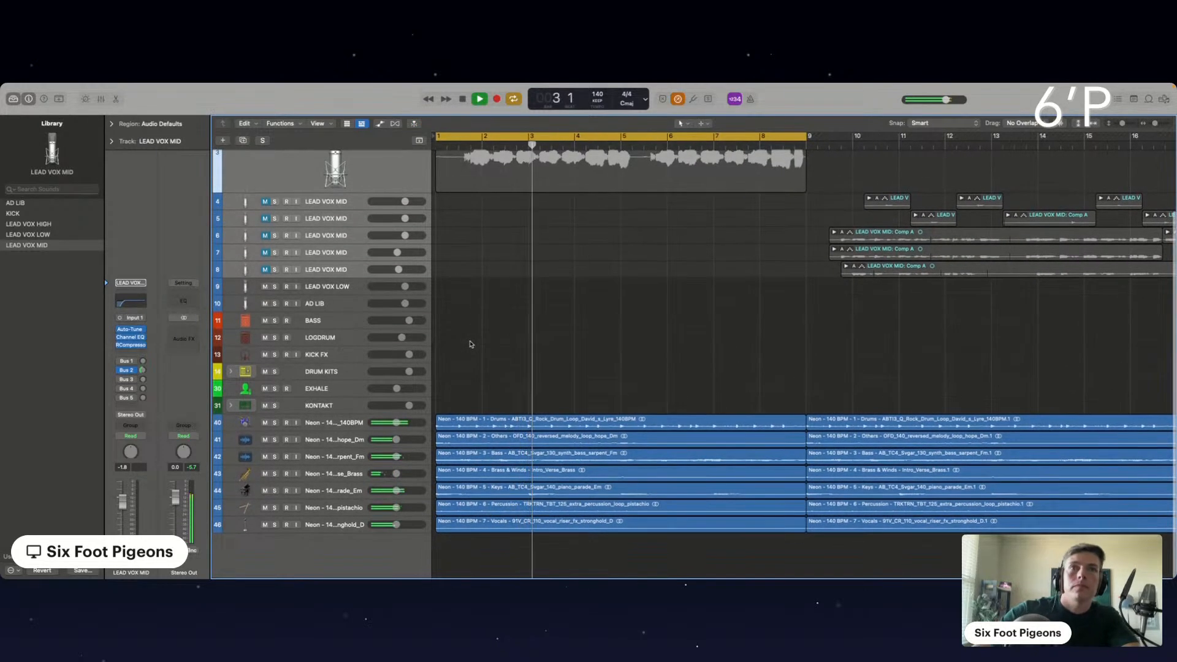
{"action": "scroll", "coordinate": [370, 490], "scroll_direction": "up", "scroll_amount": 2}
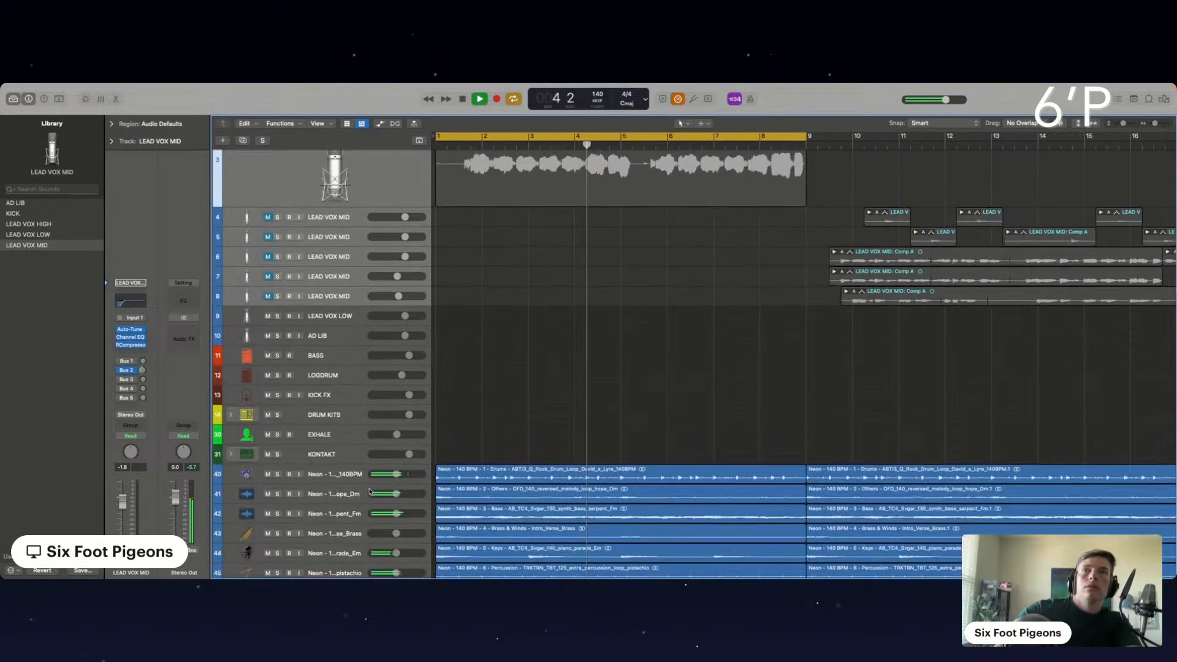
{"action": "scroll", "coordinate": [546, 543], "scroll_direction": "up", "scroll_amount": 3}
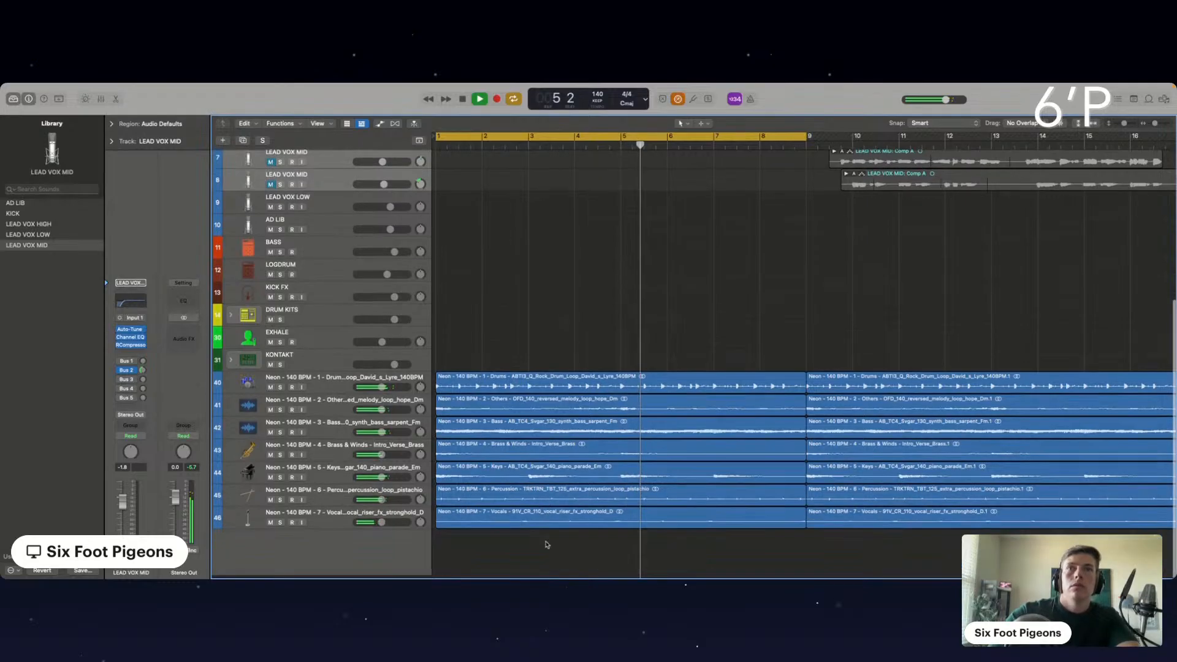
{"action": "key", "text": "space"}
Move the Percussion stem track directly below the Drums stem track.
{"action": "left_click", "coordinate": [321, 386]}
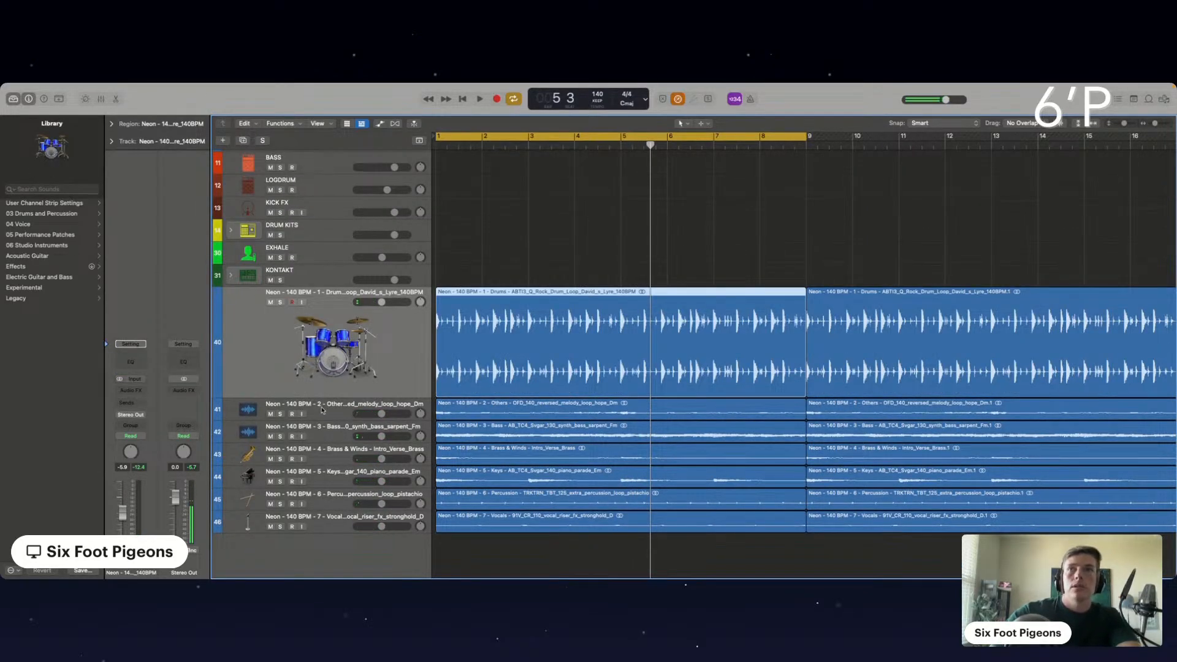
{"action": "left_click", "coordinate": [335, 501]}
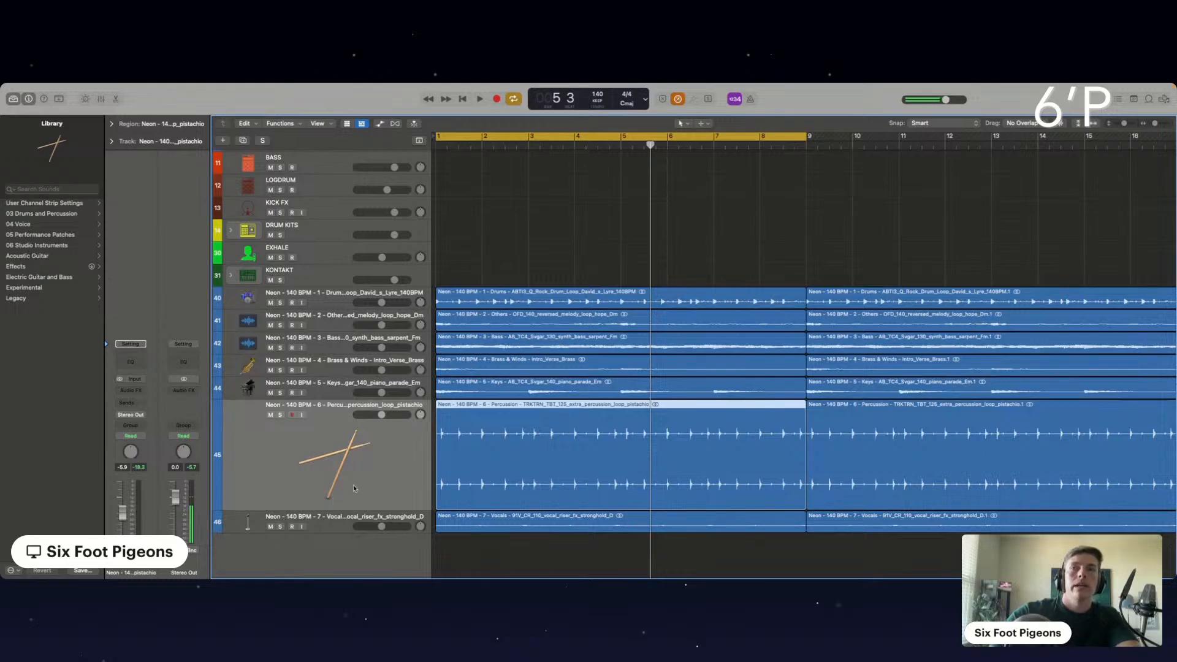
{"action": "left_click_drag", "start_coordinate": [354, 489], "coordinate": [336, 320]}
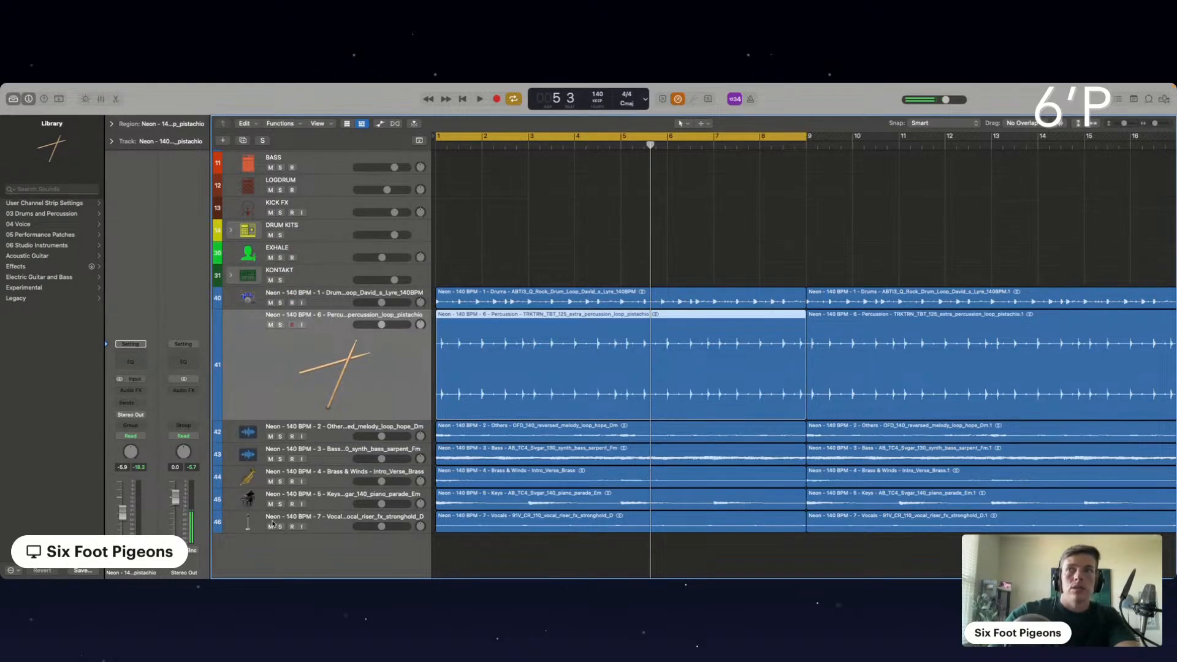
Mute the Others, Bass, Brass & Winds, Keys and Vocals stems on tracks 42 to 46 and play the drums and percussion.
{"action": "left_click_drag", "start_coordinate": [270, 526], "coordinate": [270, 440]}
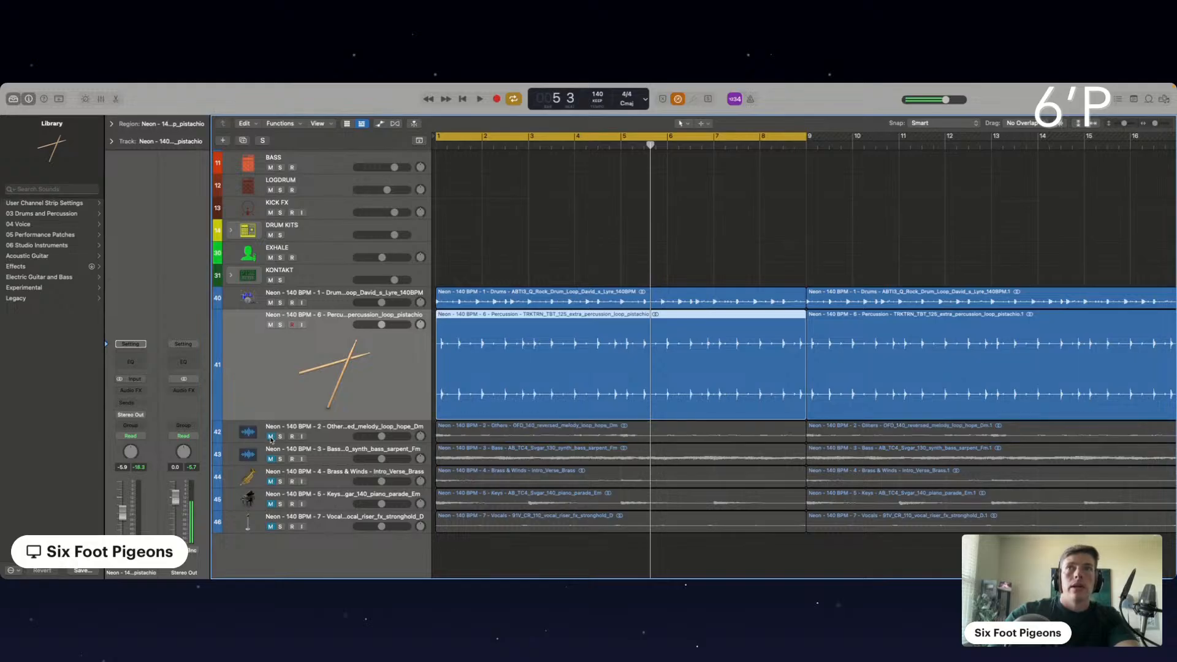
{"action": "key", "text": "space"}
{"action": "scroll", "coordinate": [616, 304], "scroll_direction": "up", "scroll_amount": 5}
{"action": "scroll", "coordinate": [616, 304], "scroll_direction": "left", "scroll_amount": 1}
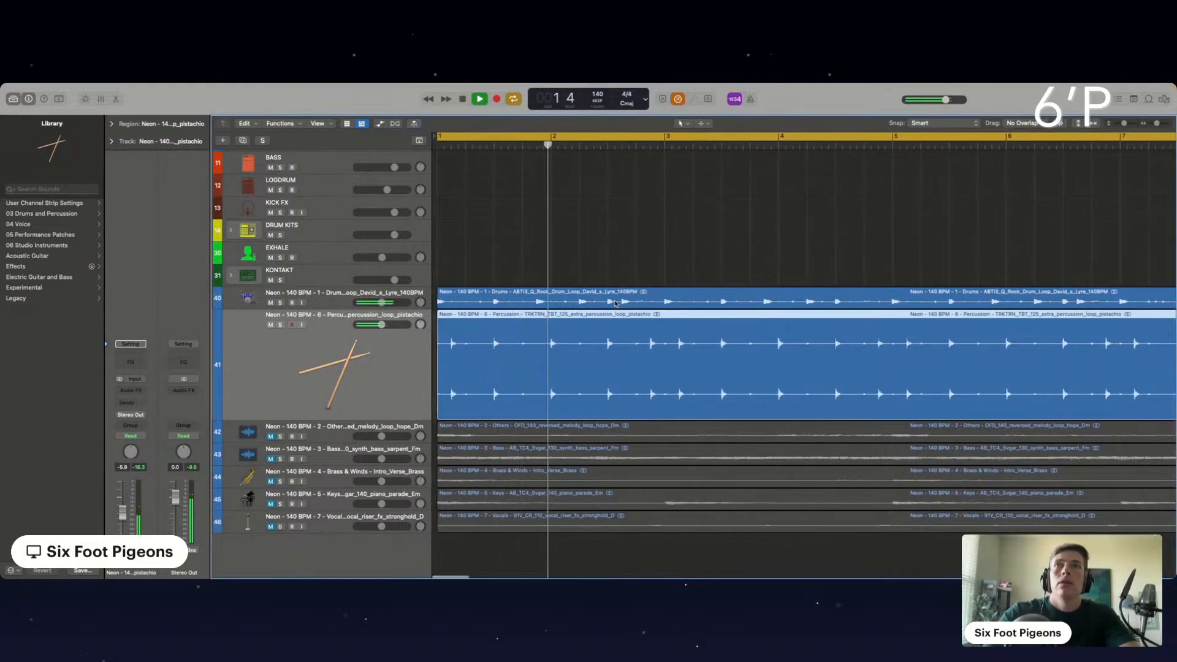
Audition the percussion loop in solo and switch the solo to the drum loop on track 40.
{"action": "left_click", "coordinate": [280, 325]}
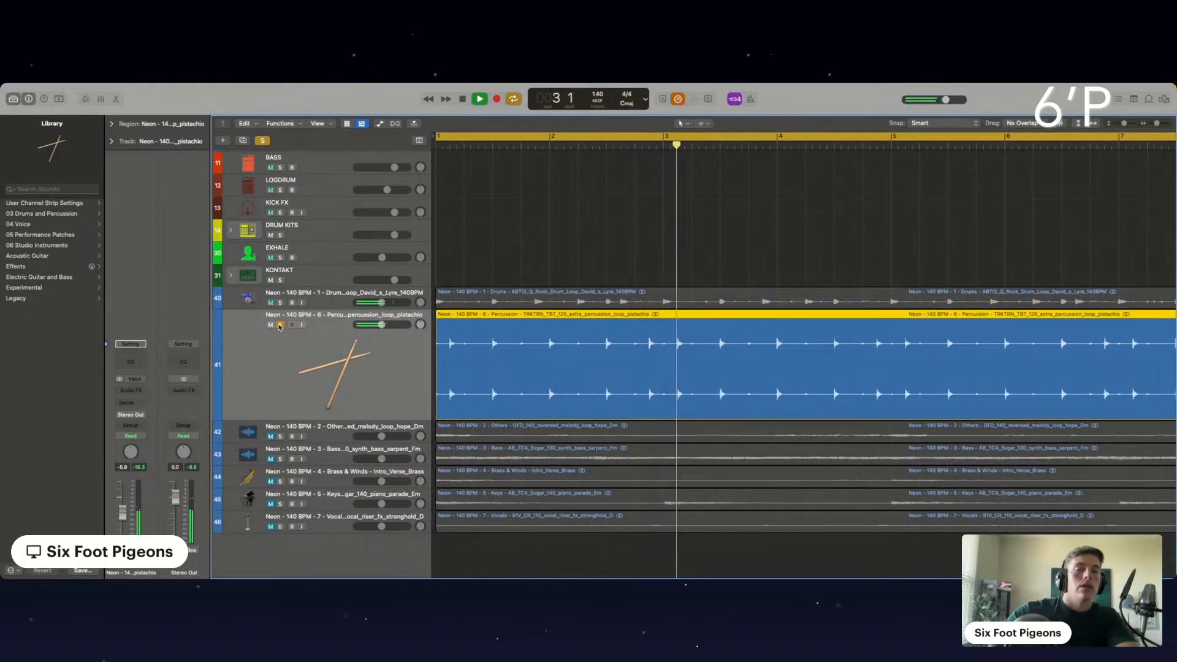
{"action": "left_click", "coordinate": [280, 325]}
{"action": "scroll", "coordinate": [282, 245], "scroll_direction": "up", "scroll_amount": 10}
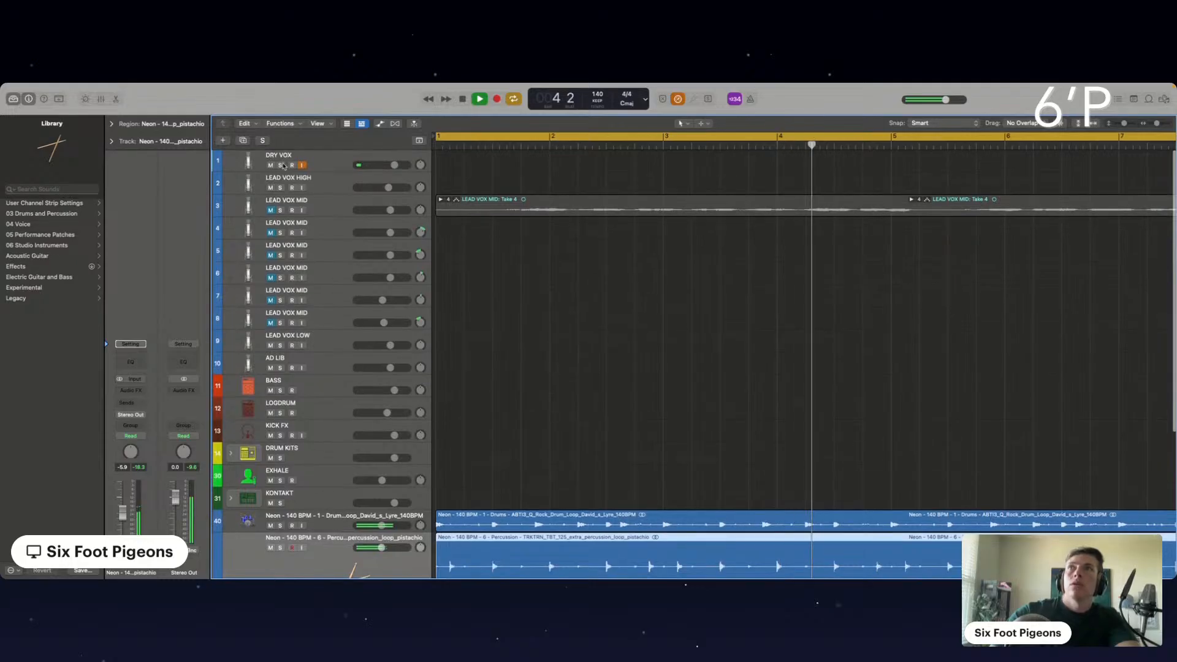
{"action": "scroll", "coordinate": [282, 276], "scroll_direction": "down", "scroll_amount": 5}
{"action": "left_click", "coordinate": [280, 376]}
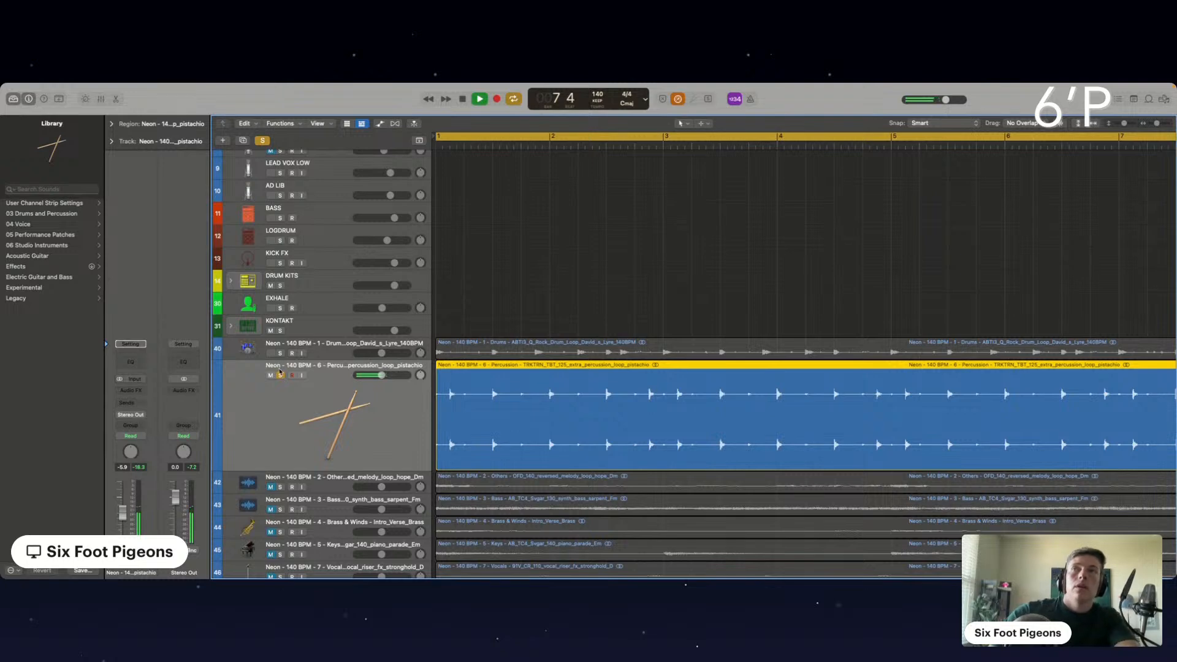
{"action": "left_click", "coordinate": [280, 354]}
{"action": "left_click", "coordinate": [280, 375]}
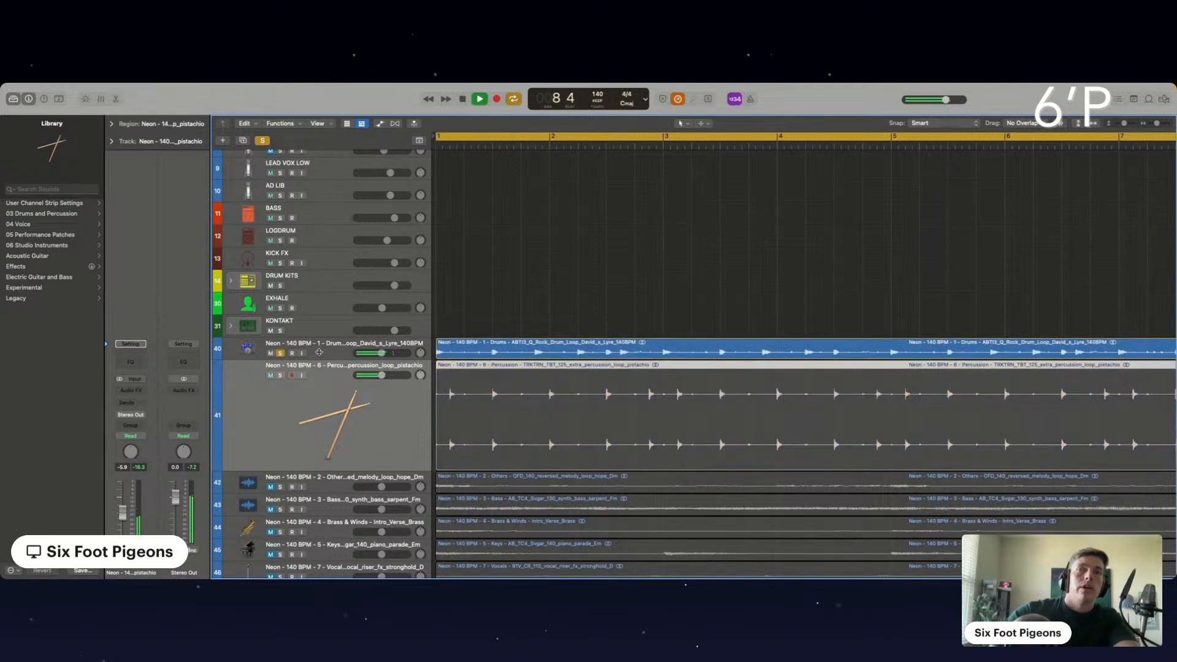
Add a new audio track with duplicate settings below the drum loop track and play the soloed loop.
{"action": "left_click", "coordinate": [501, 351]}
{"action": "key", "text": "super+Right"}
{"action": "key", "text": "super+Right"}
{"action": "key", "text": "super+Right"}
{"action": "key", "text": "super+Right"}
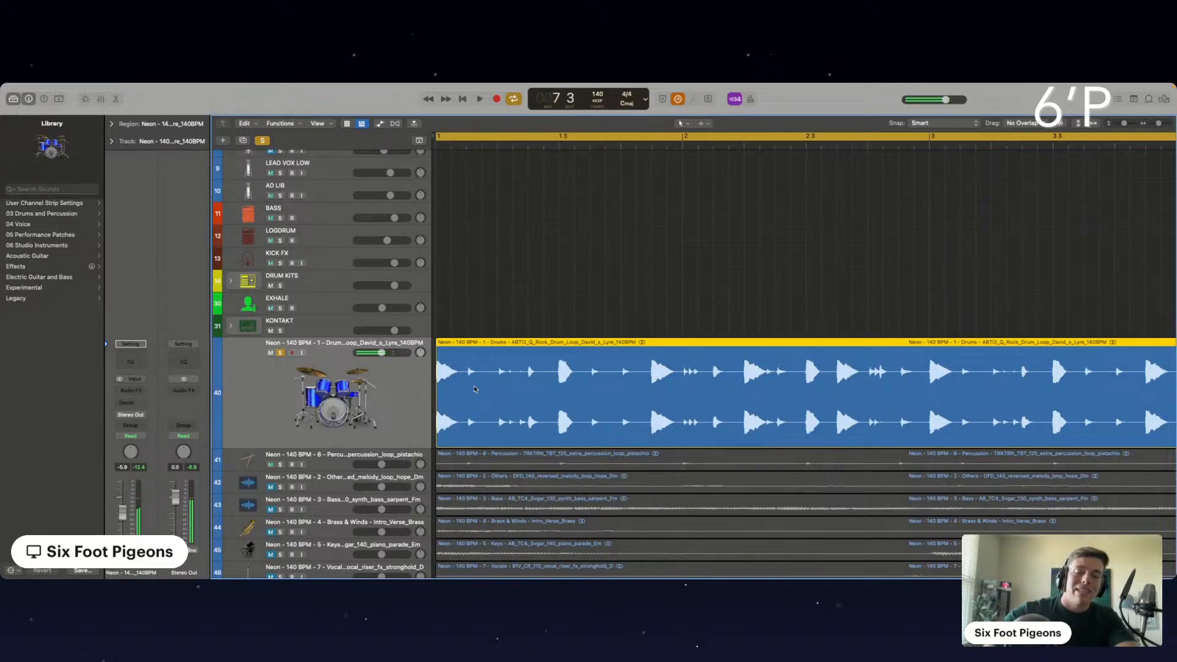
{"action": "key", "text": "super+d"}
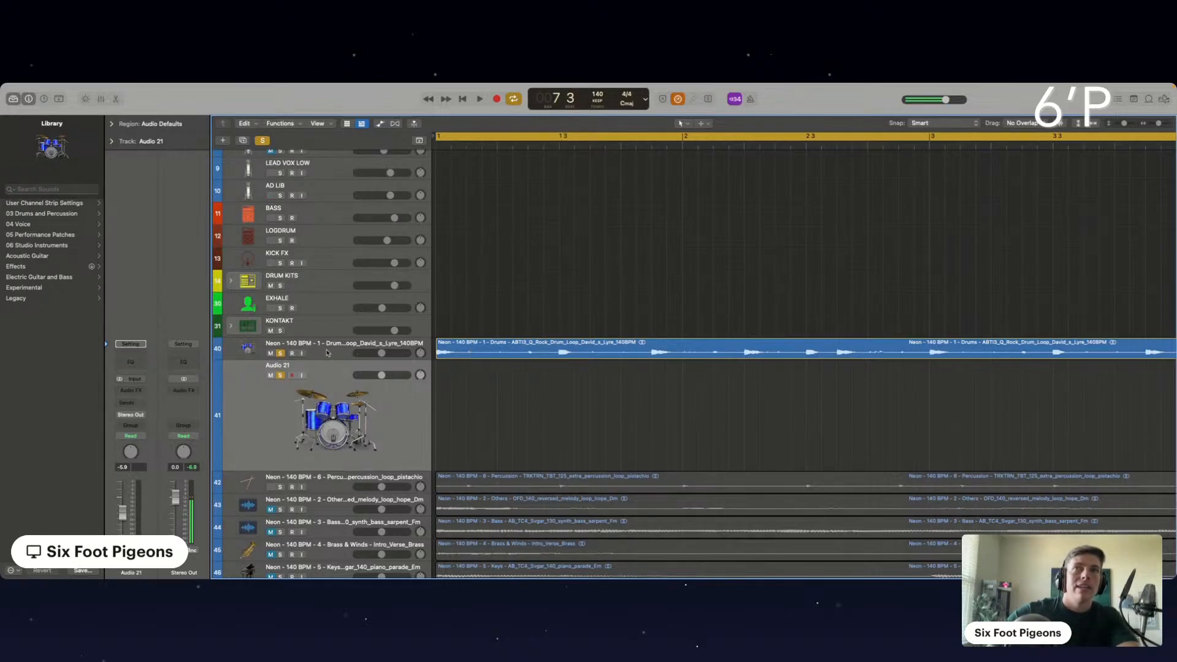
{"action": "key", "text": "space"}
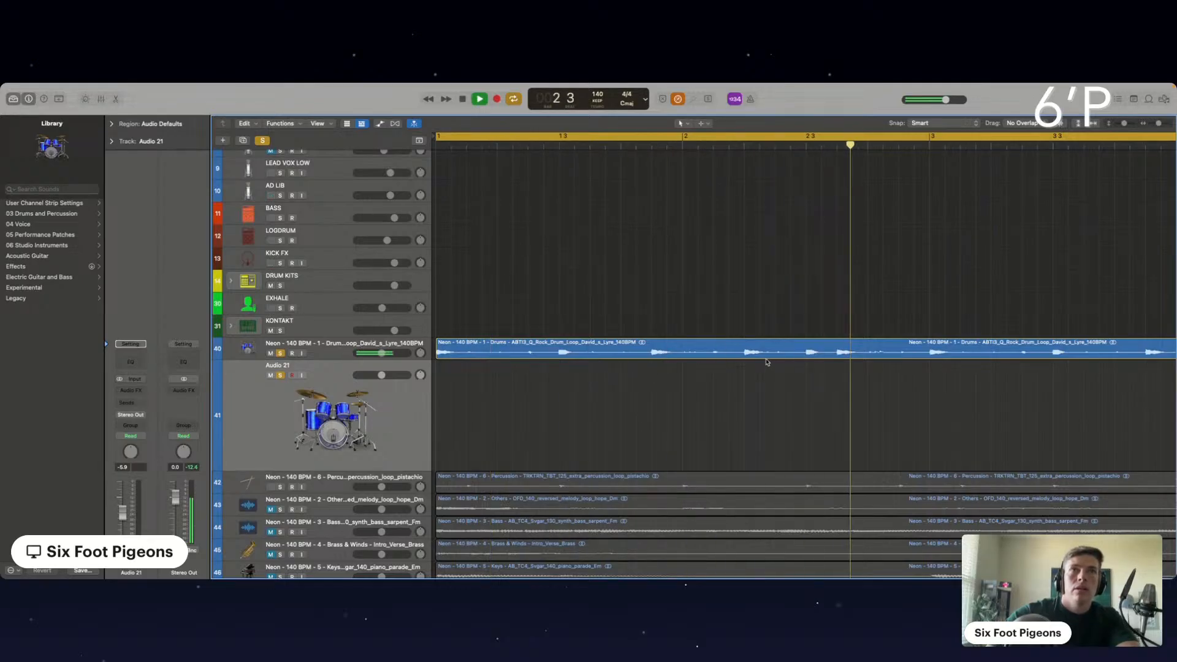
{"action": "key", "text": "space"}
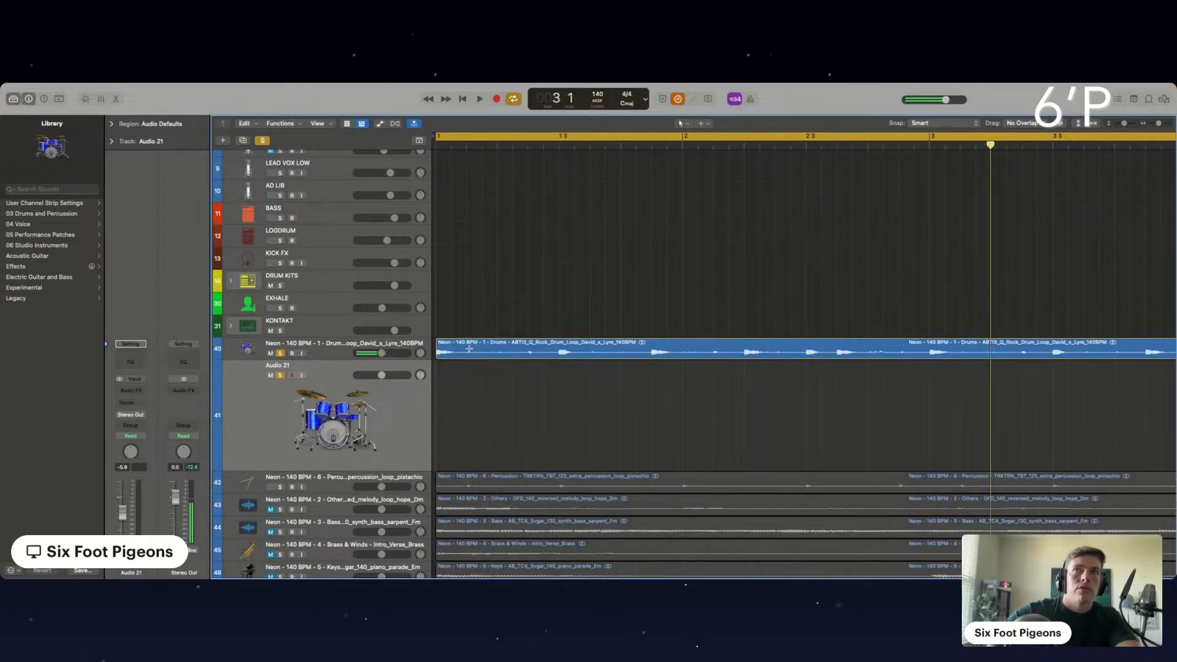
Split the opening hit off the drum loop on track 40, copy it to Audio 21, and play the loop with Audio 21 unsoloed.
{"action": "double_click", "coordinate": [467, 349]}
{"action": "left_click_drag", "start_coordinate": [448, 345], "coordinate": [446, 384]}
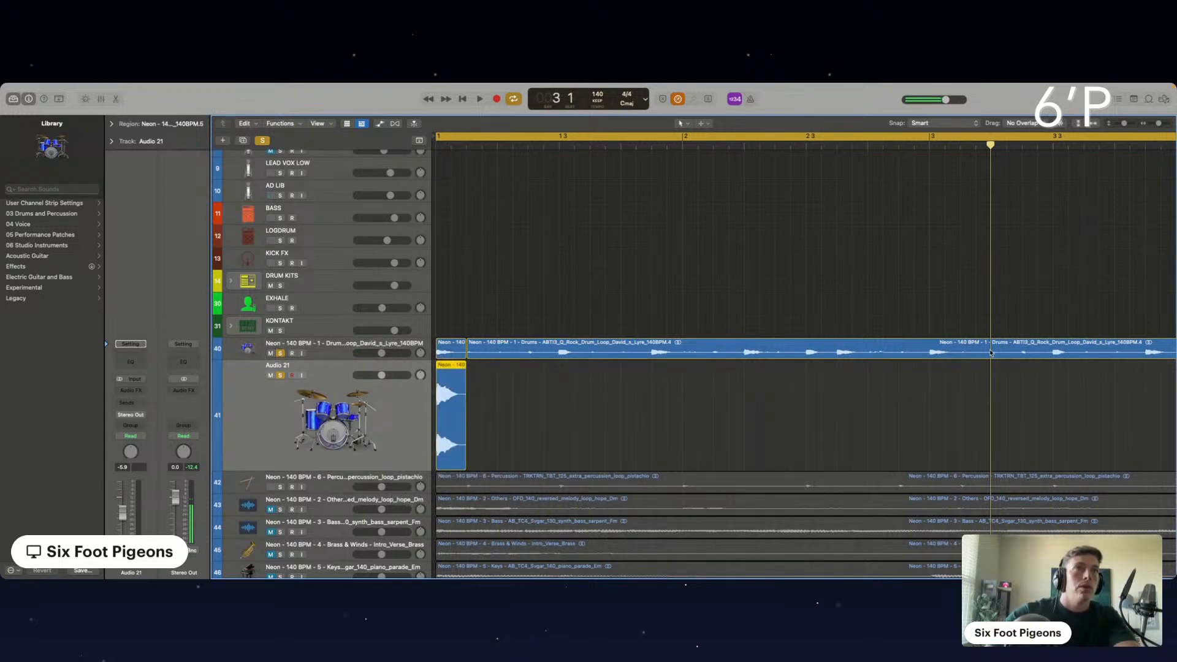
{"action": "left_click", "coordinate": [280, 375]}
{"action": "key", "text": "space"}
{"action": "left_click", "coordinate": [512, 397]}
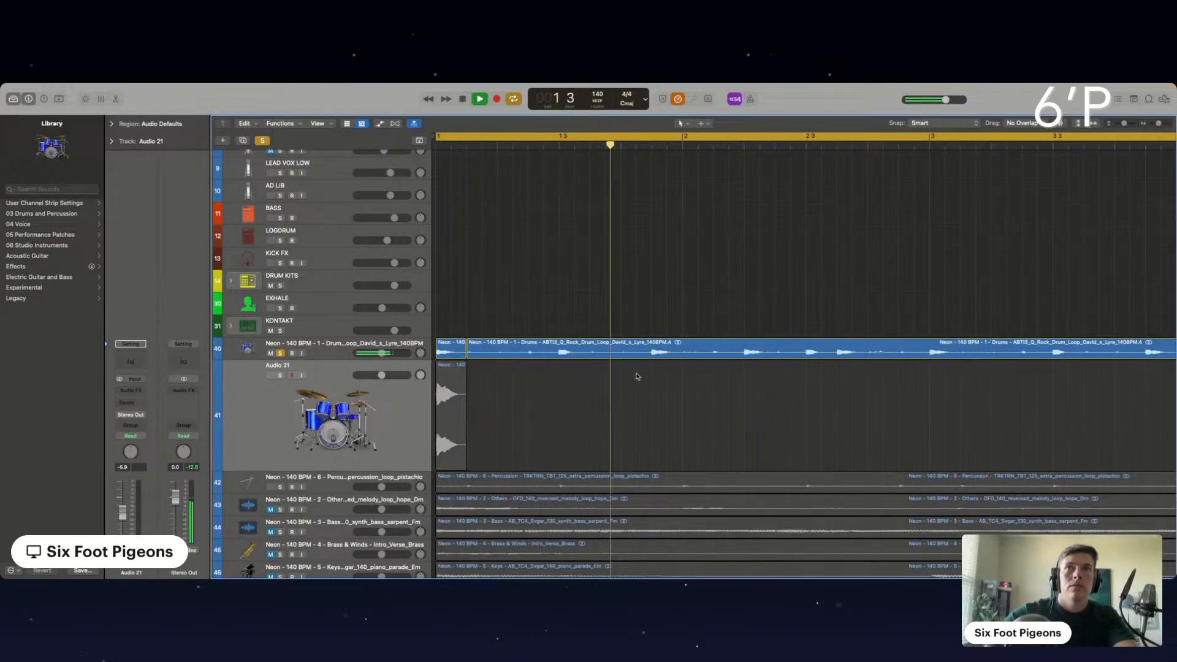
Cover the opening hit on track 40 with a quieter slice copied from later in the loop and solo Audio 21 again.
{"action": "left_click_drag", "start_coordinate": [620, 352], "coordinate": [451, 356]}
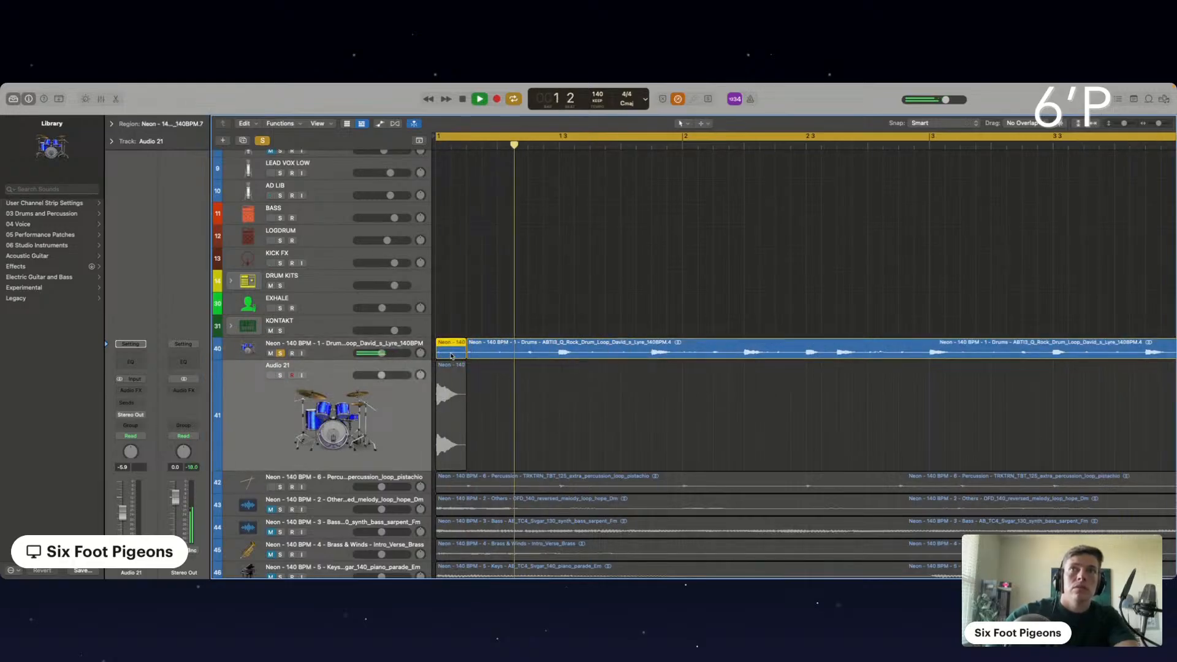
{"action": "left_click", "coordinate": [447, 332]}
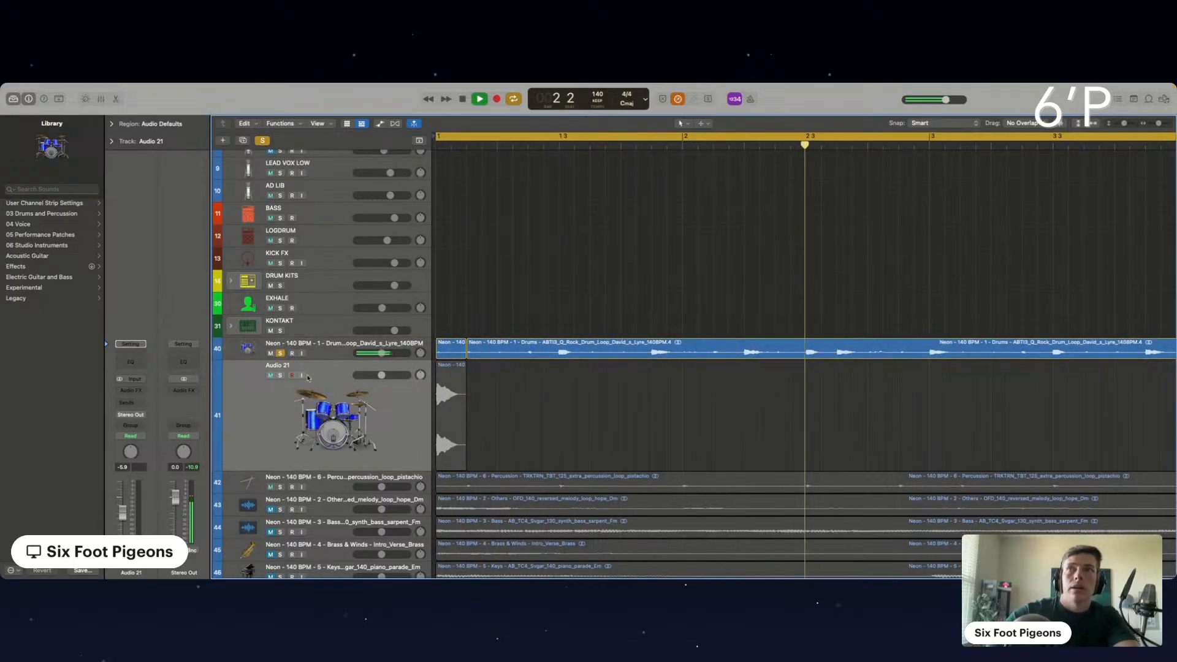
{"action": "left_click", "coordinate": [280, 375]}
{"action": "key", "text": "space"}
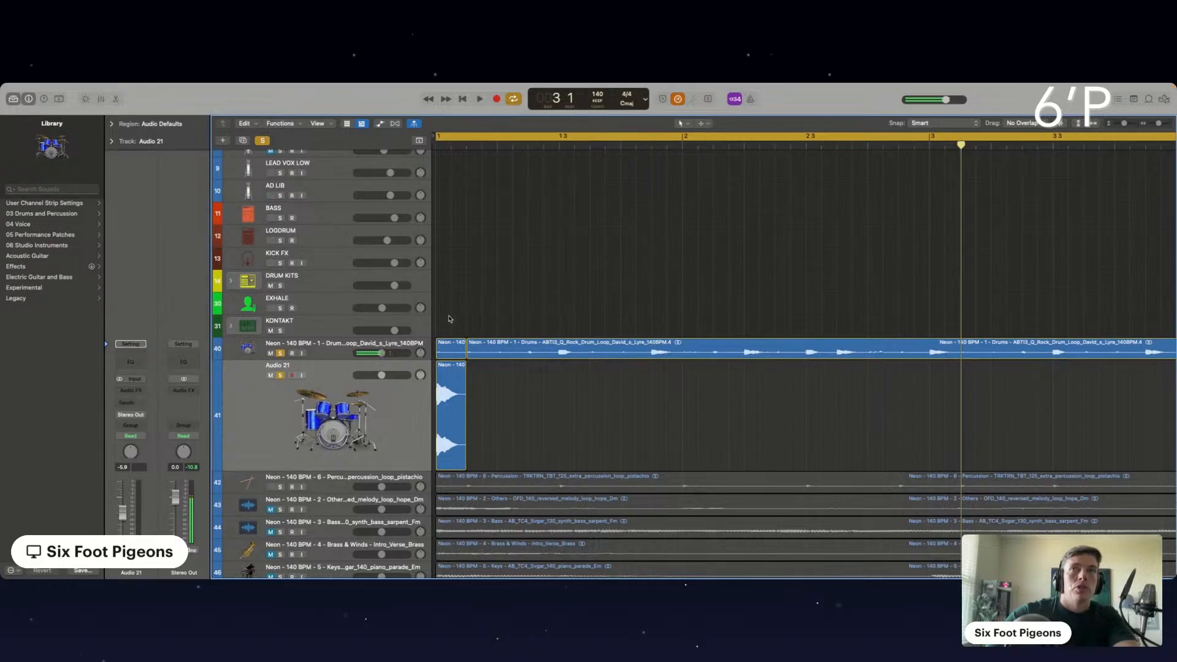
Copy the Audio 21 hit and the track 40 replacement slice together over the loop's next four main hits, up to bar 3.
{"action": "key", "text": "space"}
{"action": "left_click_drag", "start_coordinate": [449, 385], "coordinate": [949, 393]}
{"action": "key", "text": "space"}
{"action": "key", "text": "space"}
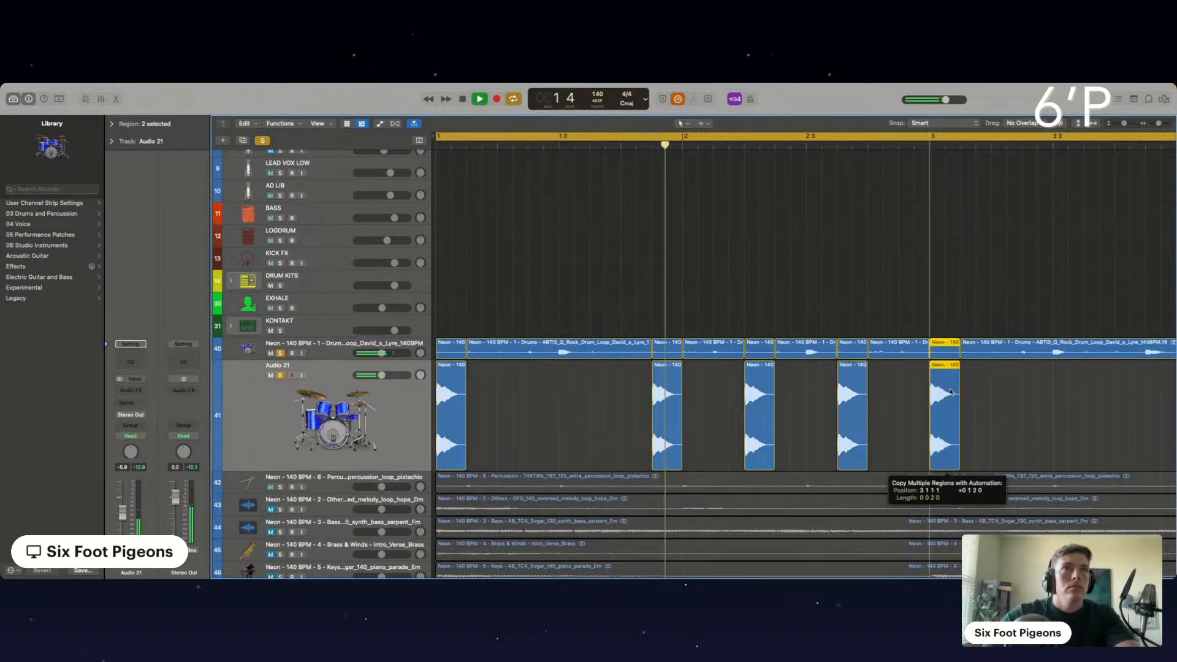
Try copying the slice pair to beat 3 of bar 3 and two further positions through bar 4, and undo those copies.
{"action": "scroll", "coordinate": [951, 392], "scroll_direction": "down", "scroll_amount": 3}
{"action": "scroll", "coordinate": [951, 393], "scroll_direction": "right", "scroll_amount": 2}
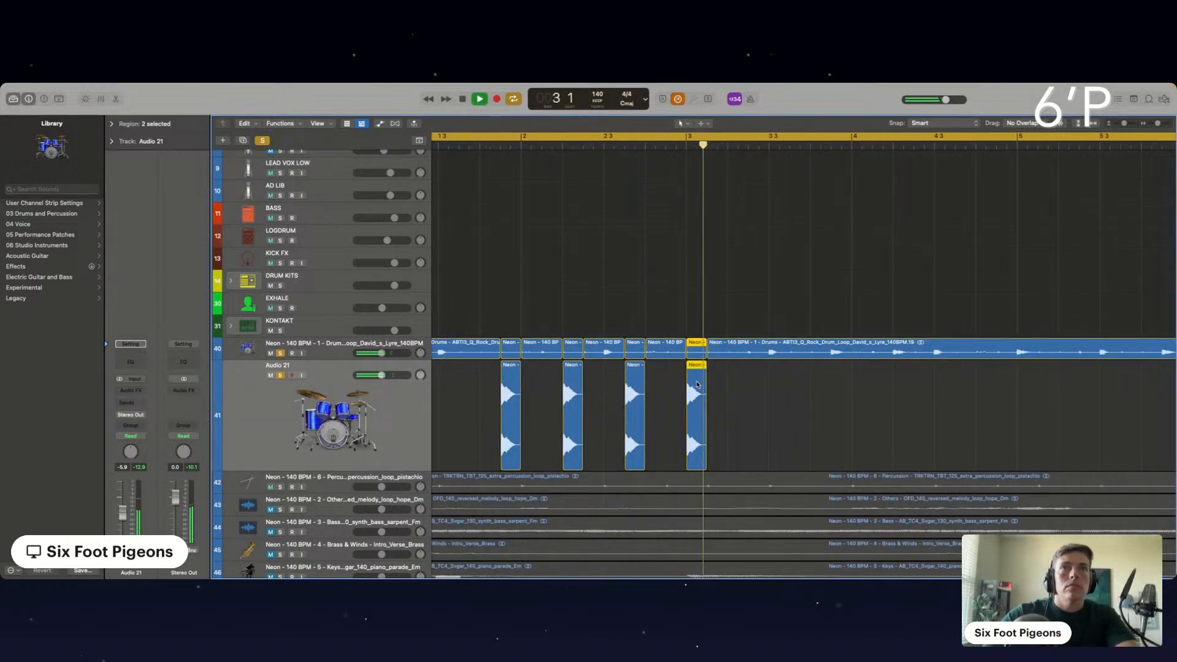
{"action": "left_click_drag", "start_coordinate": [697, 387], "coordinate": [902, 381]}
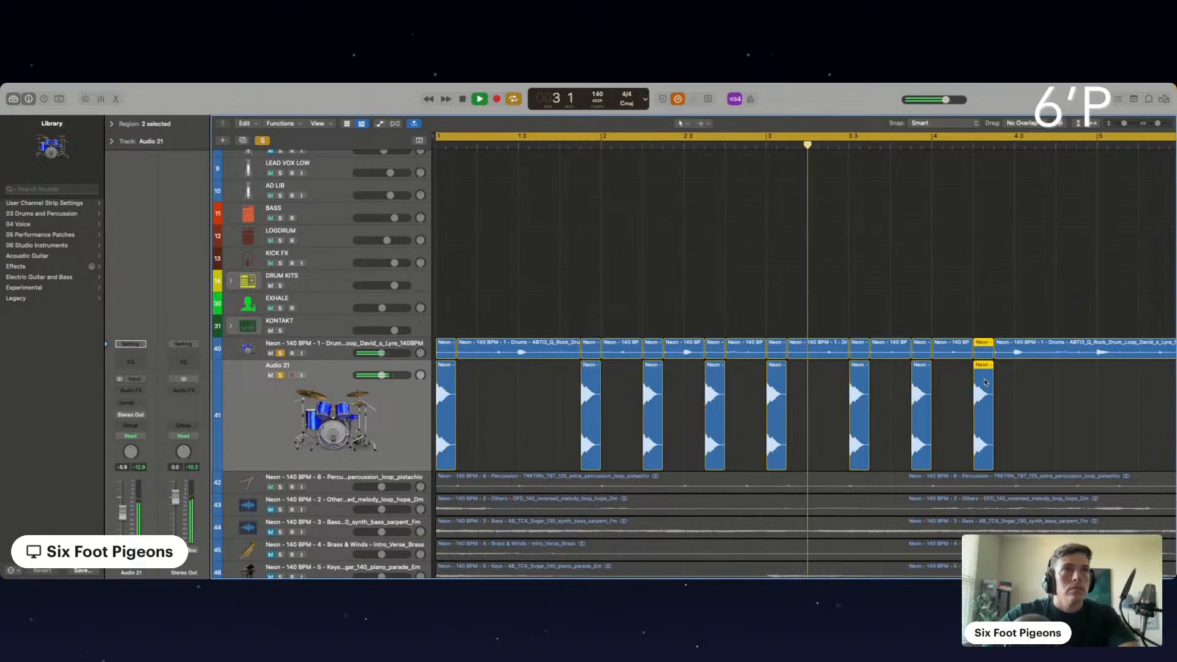
{"action": "mouse_move", "coordinate": [985, 383]}
{"action": "left_mouse_down"}
{"action": "mouse_move", "coordinate": [1055, 381]}
{"action": "mouse_move", "coordinate": [985, 377]}
{"action": "left_mouse_up"}
{"action": "key", "text": "space"}
{"action": "key", "text": "super+z"}
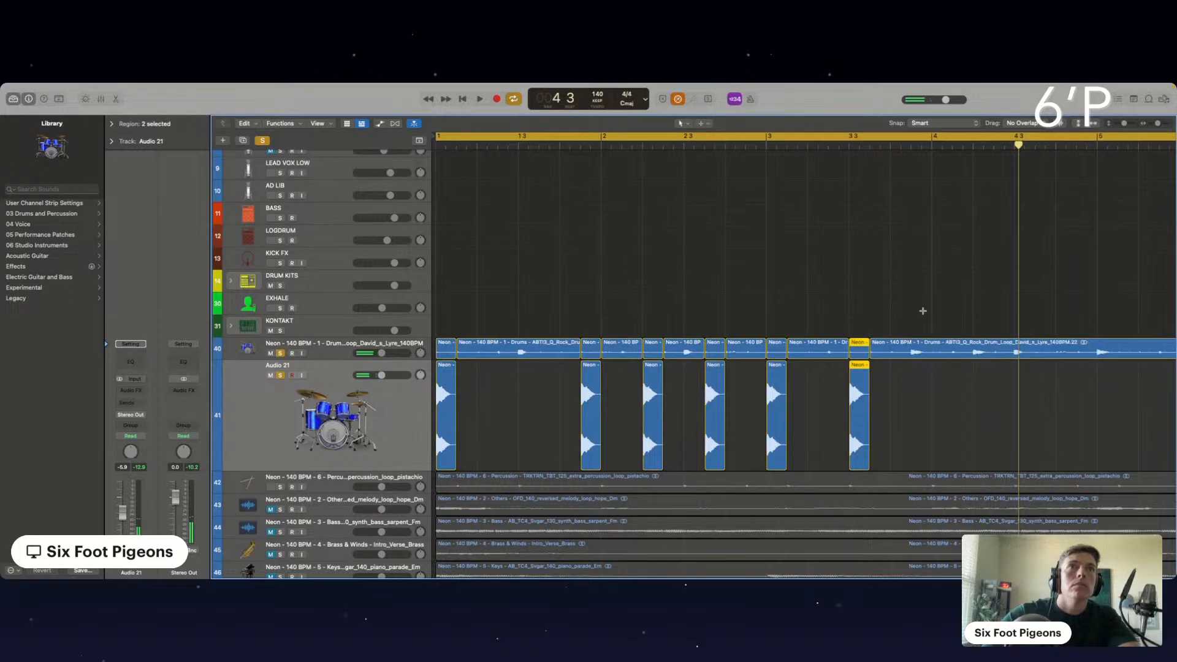
{"action": "key", "text": "super+z"}
{"action": "key", "text": "super+z"}
Copy the slice pair from bar 3 to the end of bar 3 and to beat 2 of bar 4 during playback.
{"action": "key", "text": "space"}
{"action": "left_click_drag", "start_coordinate": [775, 354], "coordinate": [1053, 355]}
{"action": "key", "text": "super+Left"}
{"action": "key", "text": "super+Left"}
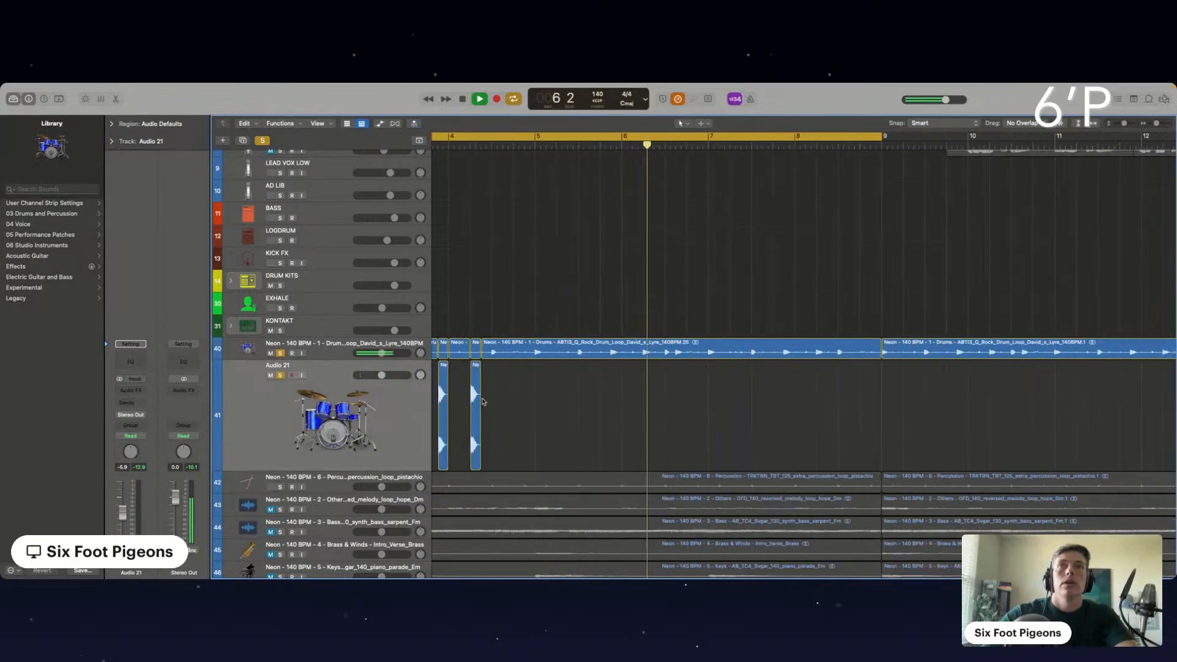
Split the drum loop on track 40 at bar 5 and delete the part between bars 5 and 9.
{"action": "scroll", "coordinate": [540, 370], "scroll_direction": "left", "scroll_amount": 5}
{"action": "key", "text": "space"}
{"action": "scroll", "coordinate": [655, 353], "scroll_direction": "left", "scroll_amount": 3}
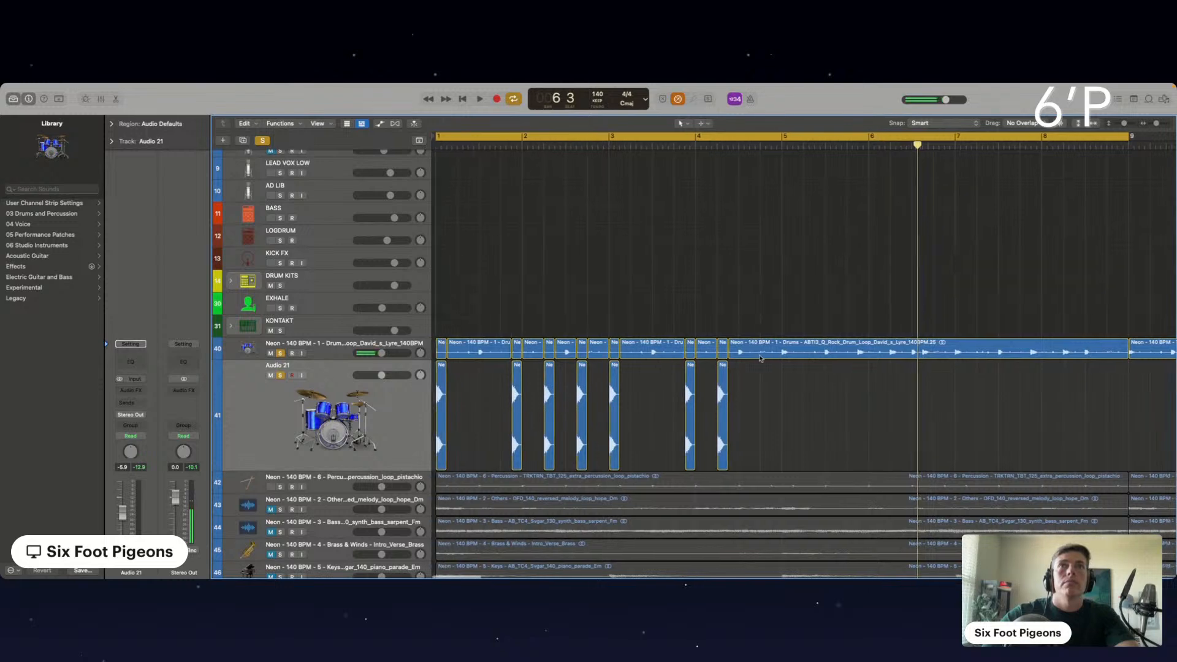
{"action": "scroll", "coordinate": [654, 353], "scroll_direction": "left", "scroll_amount": 2}
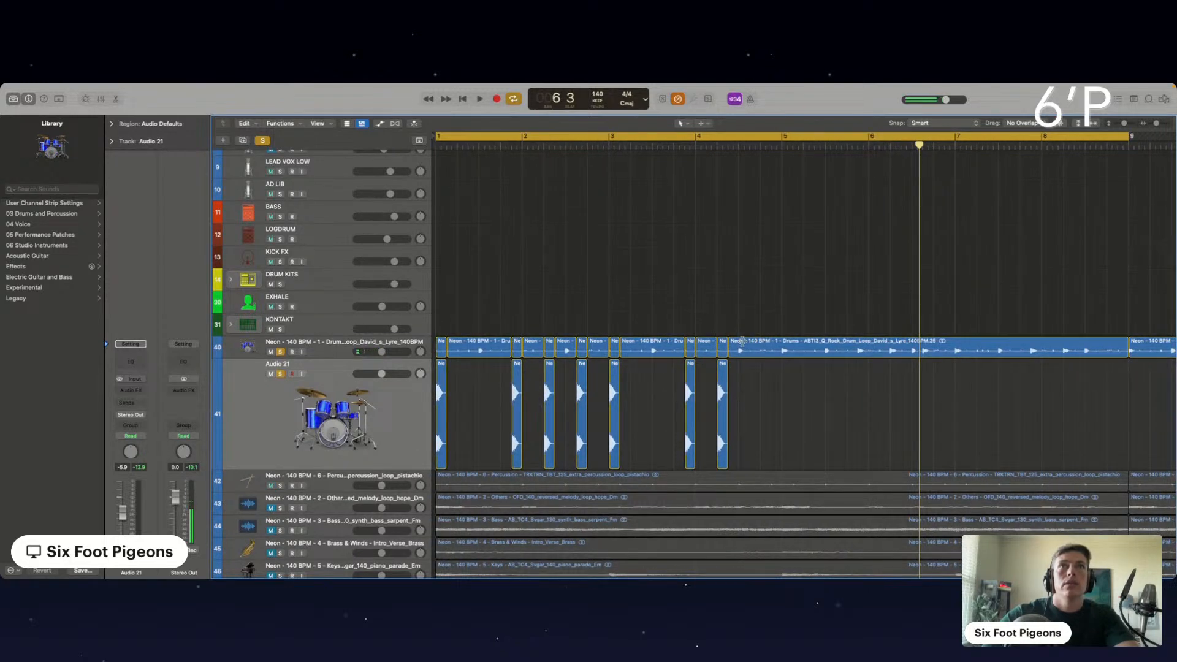
{"action": "double_click", "coordinate": [785, 352]}
{"action": "key", "text": "Delete"}
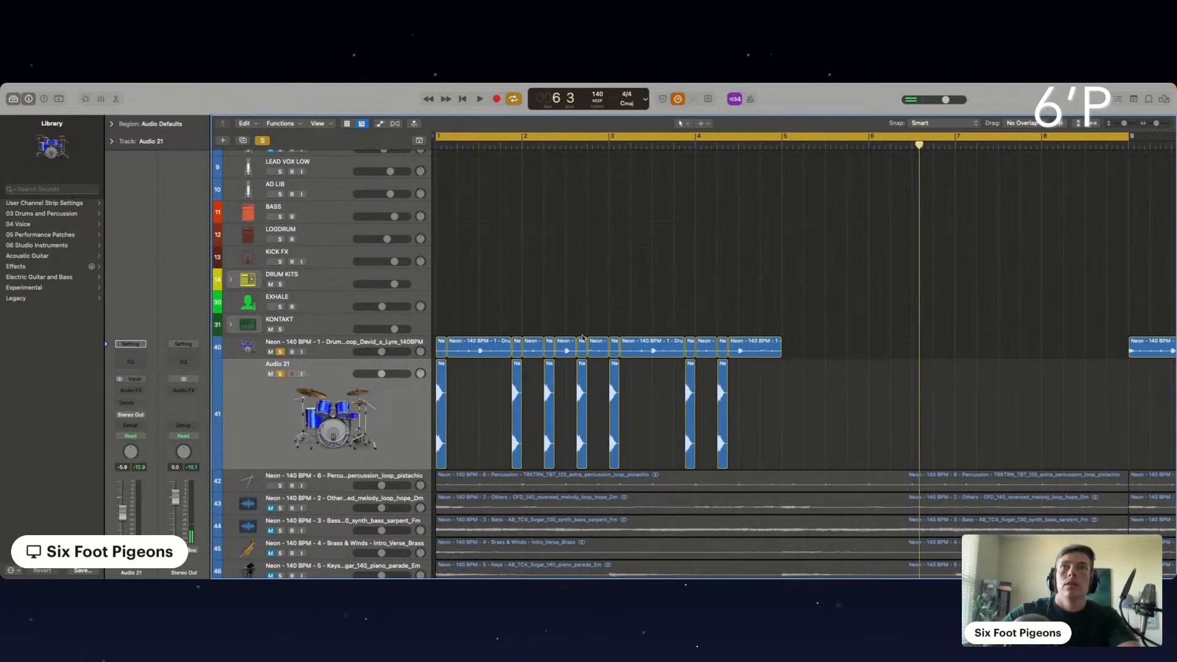
Play the edited drum slices, unsolo Audio 21, and shorten the cycle range to end at bar 5.
{"action": "key", "text": "space"}
{"action": "left_click_drag", "start_coordinate": [801, 392], "coordinate": [437, 339]}
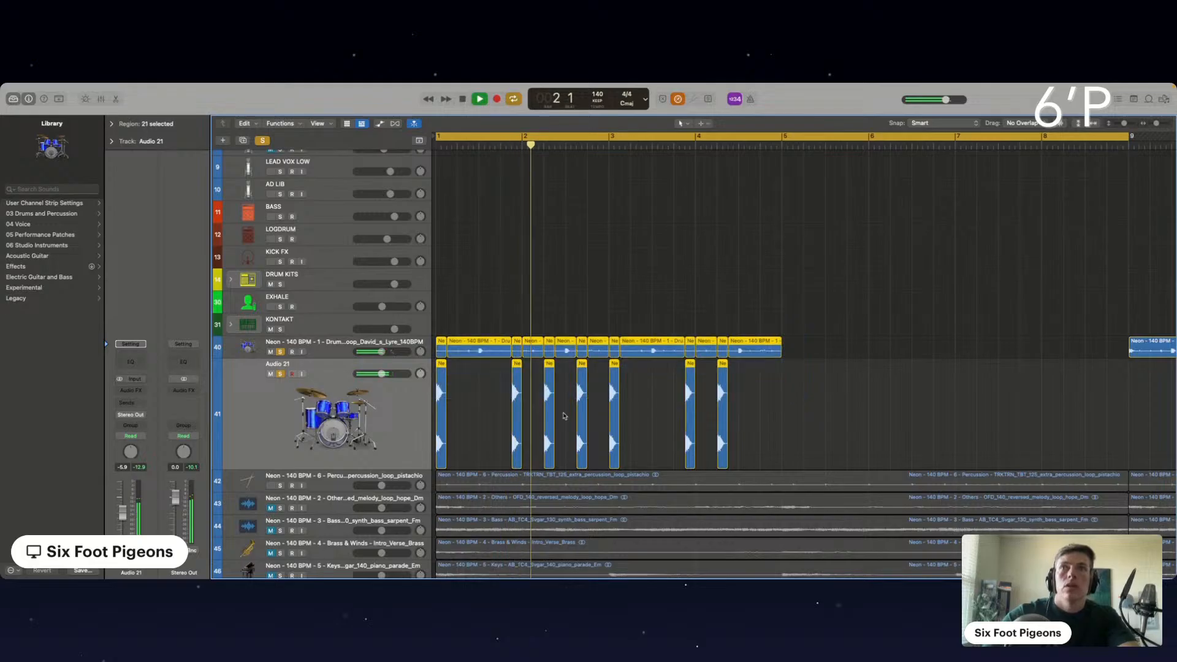
{"action": "left_click", "coordinate": [459, 399]}
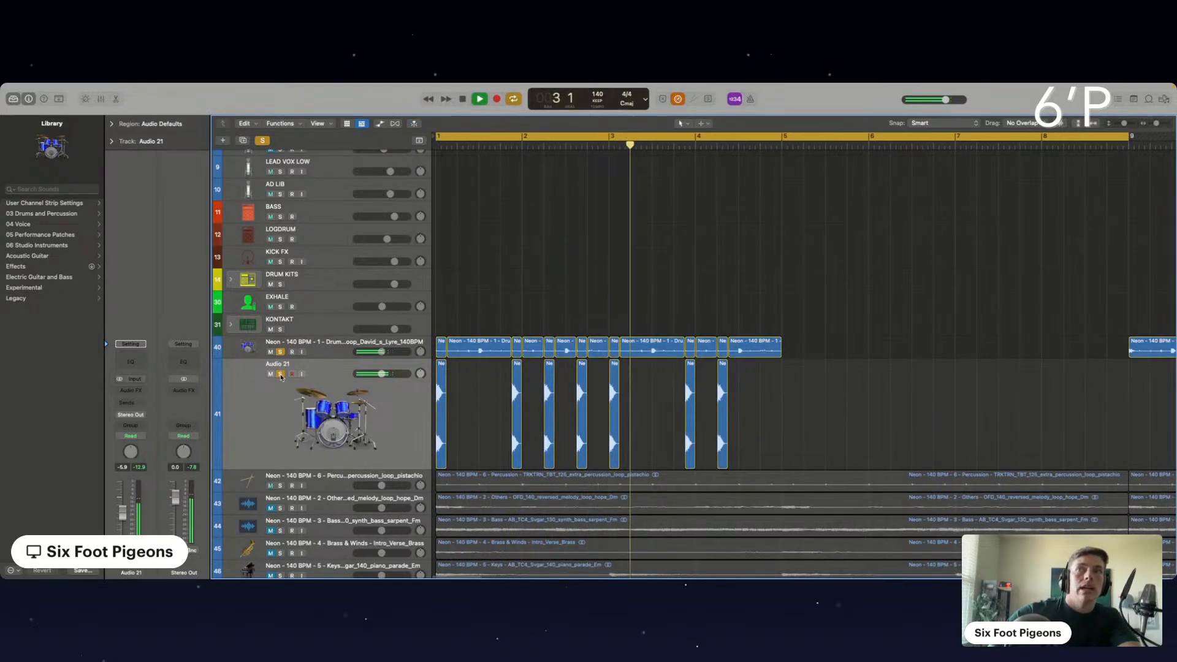
{"action": "left_click", "coordinate": [281, 375]}
{"action": "left_click_drag", "start_coordinate": [1131, 136], "coordinate": [785, 140]}
{"action": "key", "text": "space"}
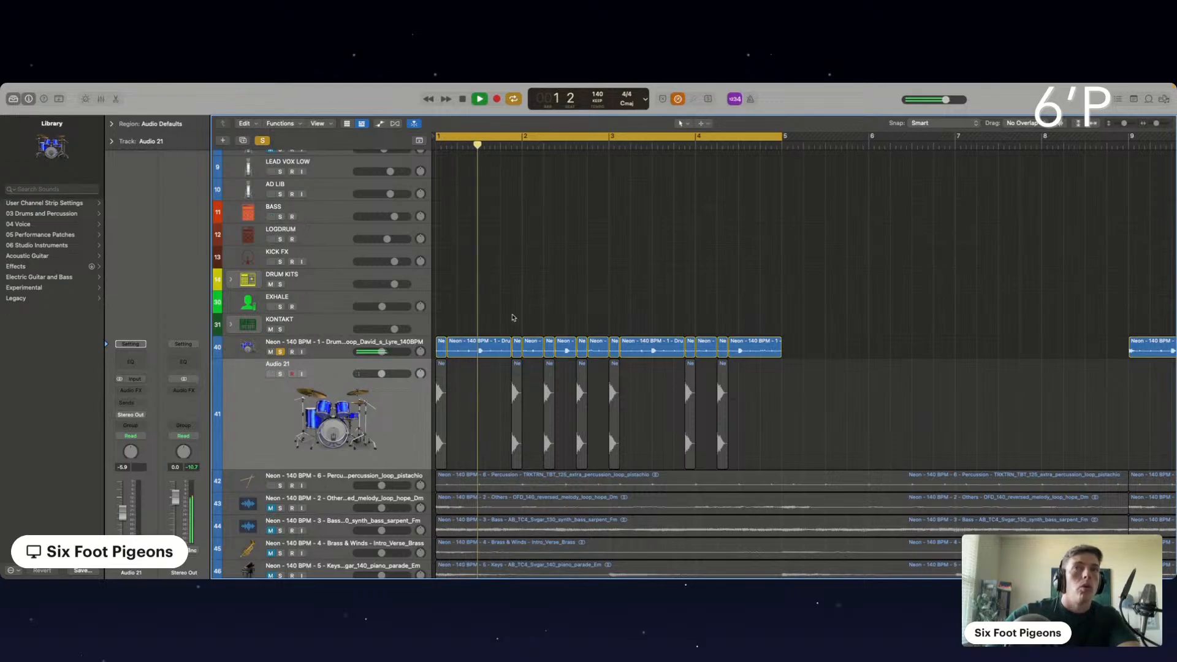
Add a Channel EQ to the drum loop on track 40 and roll off its low end with the low-cut band.
{"action": "key", "text": "super+Right"}
{"action": "key", "text": "super+Right"}
{"action": "left_click", "coordinate": [322, 357]}
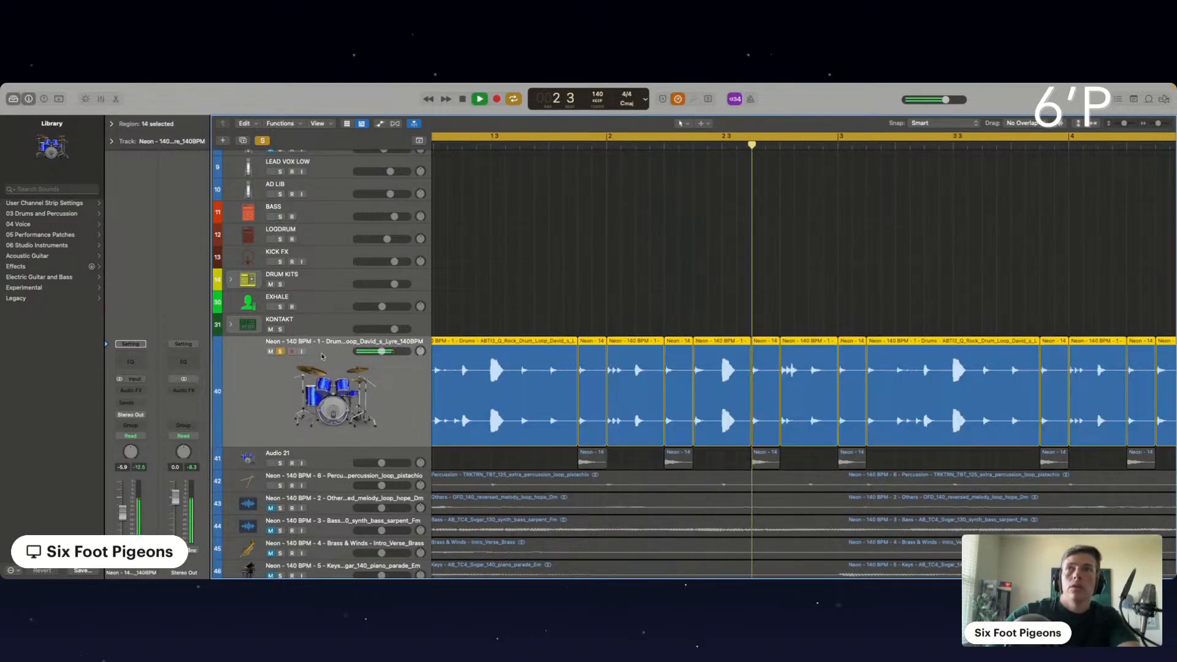
{"action": "left_click", "coordinate": [129, 362]}
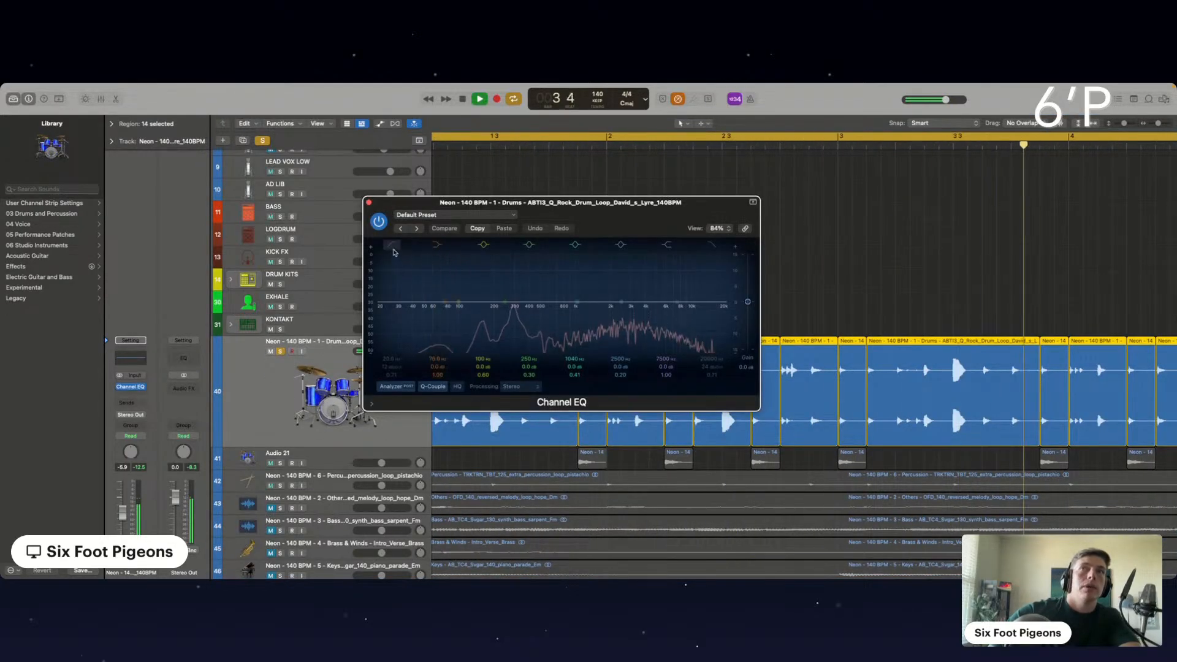
{"action": "left_click_drag", "start_coordinate": [393, 294], "coordinate": [471, 313]}
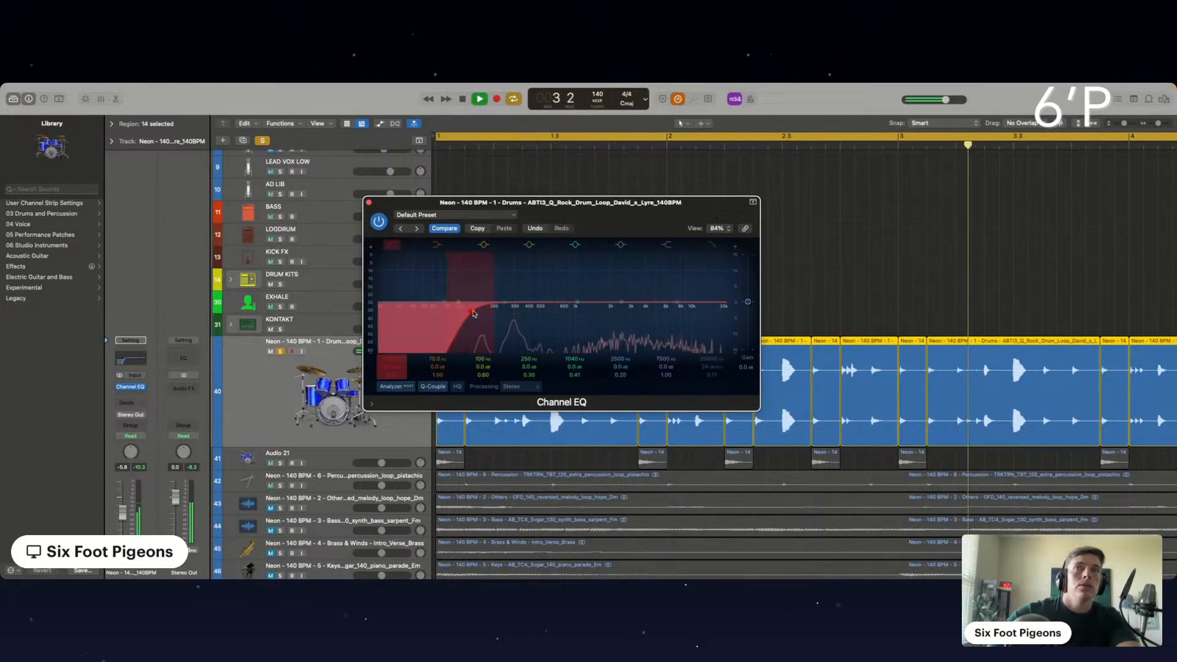
Insert a stereo Gain plug-in after the Channel EQ on the drum loop track and turn on Mono.
{"action": "left_click", "coordinate": [128, 388]}
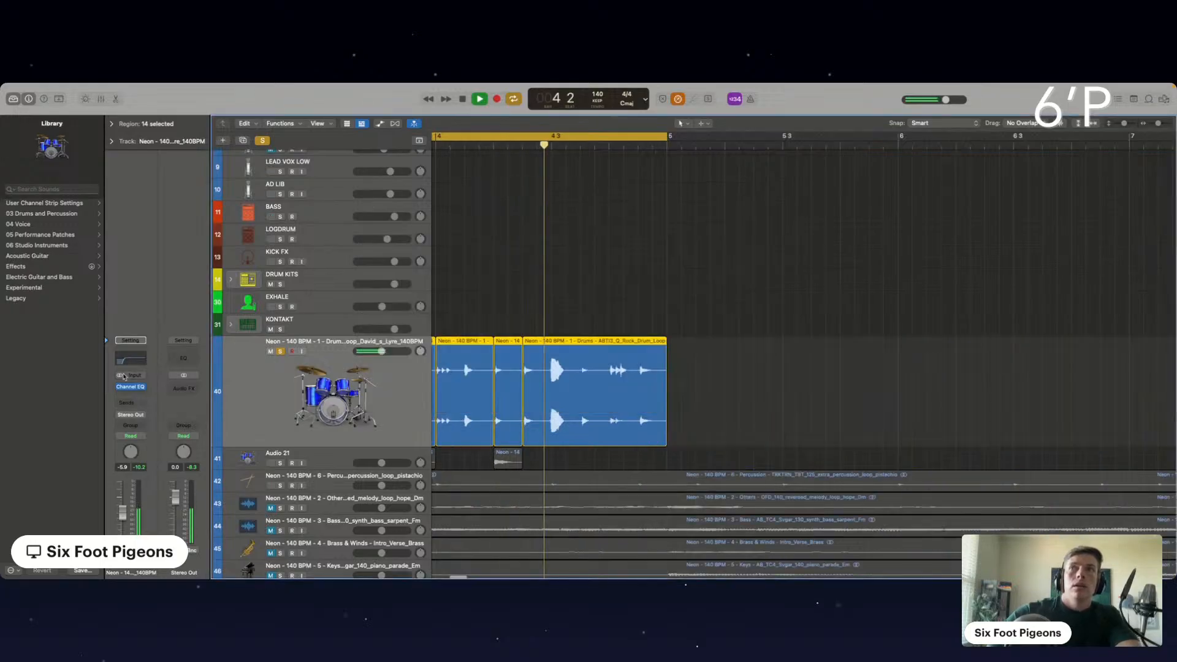
{"action": "left_click", "coordinate": [126, 394]}
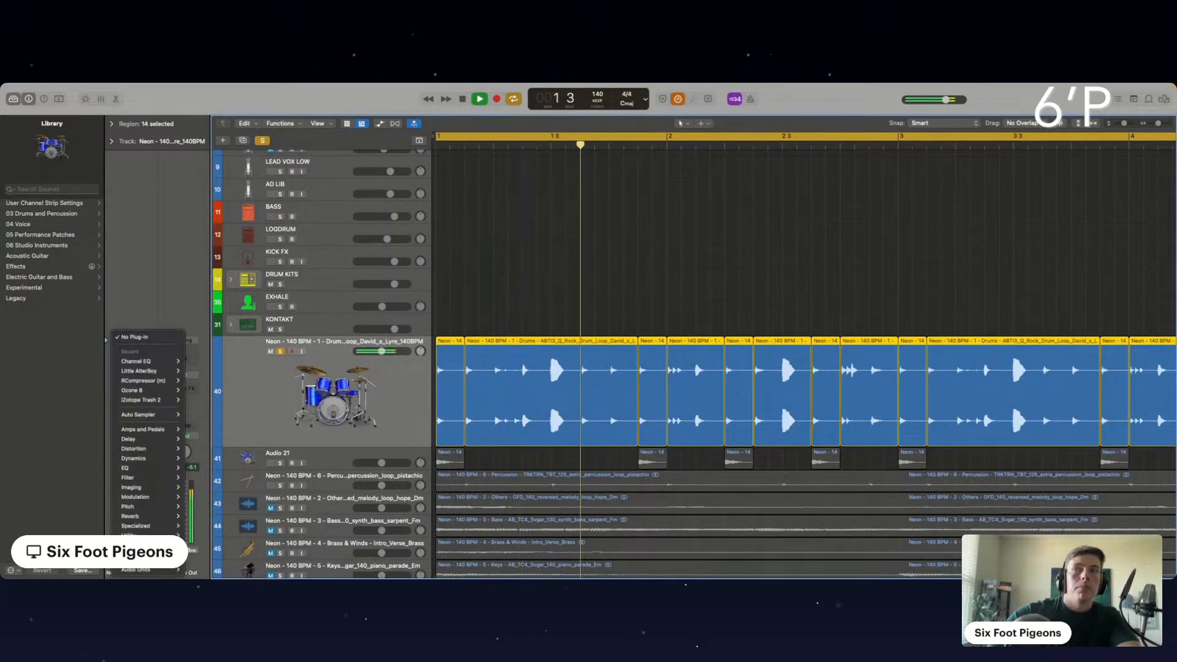
{"action": "mouse_move", "coordinate": [150, 534]}
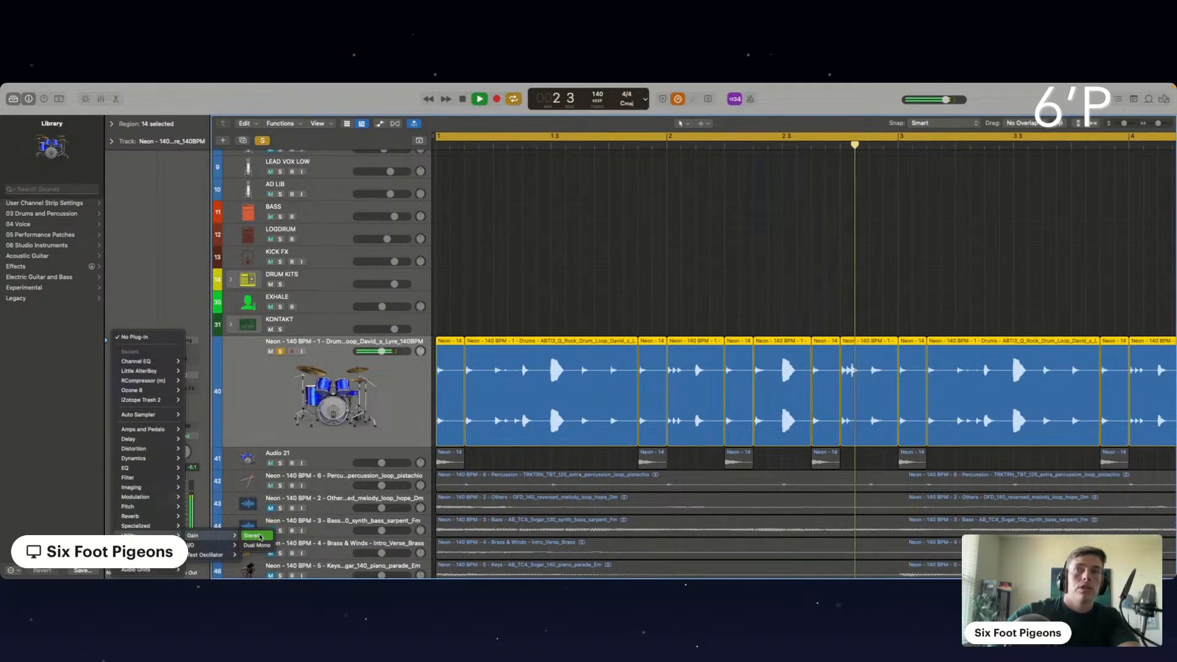
{"action": "left_click", "coordinate": [192, 536]}
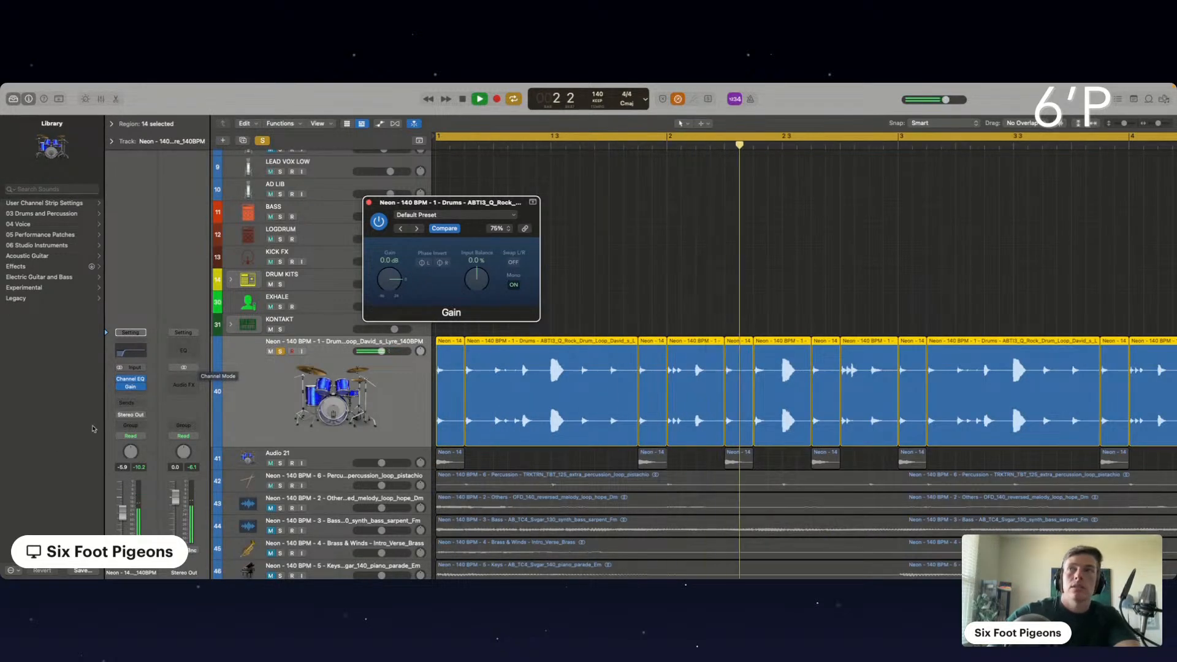
Insert iZotope Trash 2 after the Gain plug-in on the drum loop track.
{"action": "left_click", "coordinate": [130, 395]}
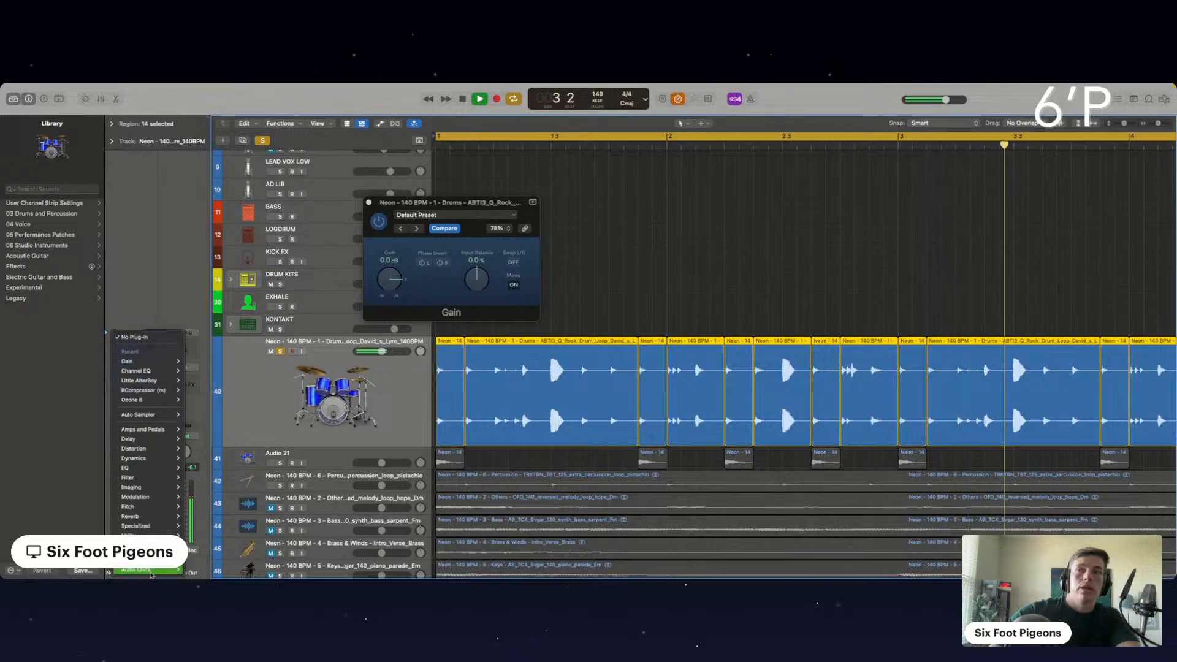
{"action": "mouse_move", "coordinate": [152, 571]}
{"action": "mouse_move", "coordinate": [219, 532]}
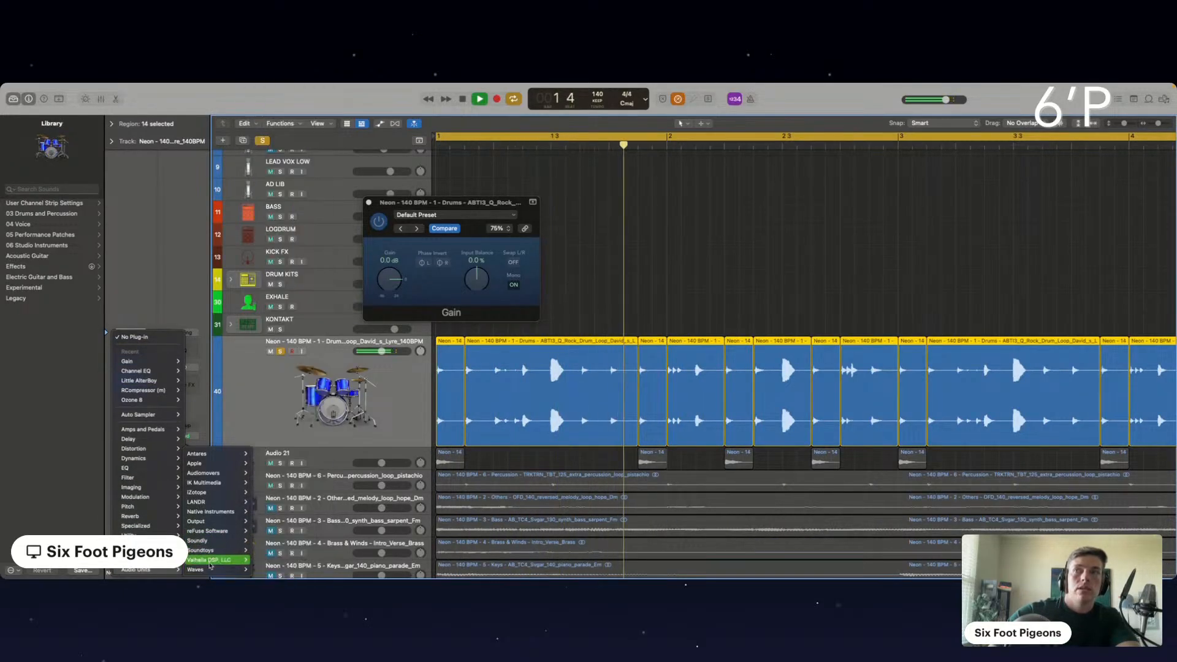
{"action": "mouse_move", "coordinate": [282, 464]}
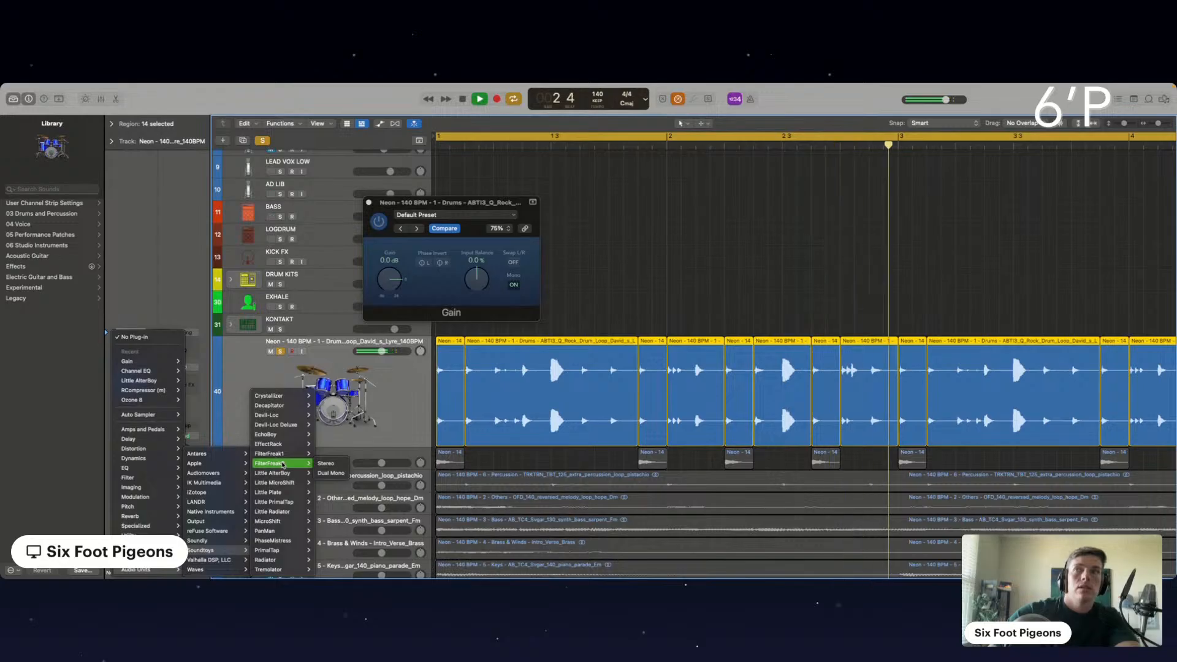
{"action": "mouse_move", "coordinate": [211, 492]}
{"action": "left_click", "coordinate": [298, 417]}
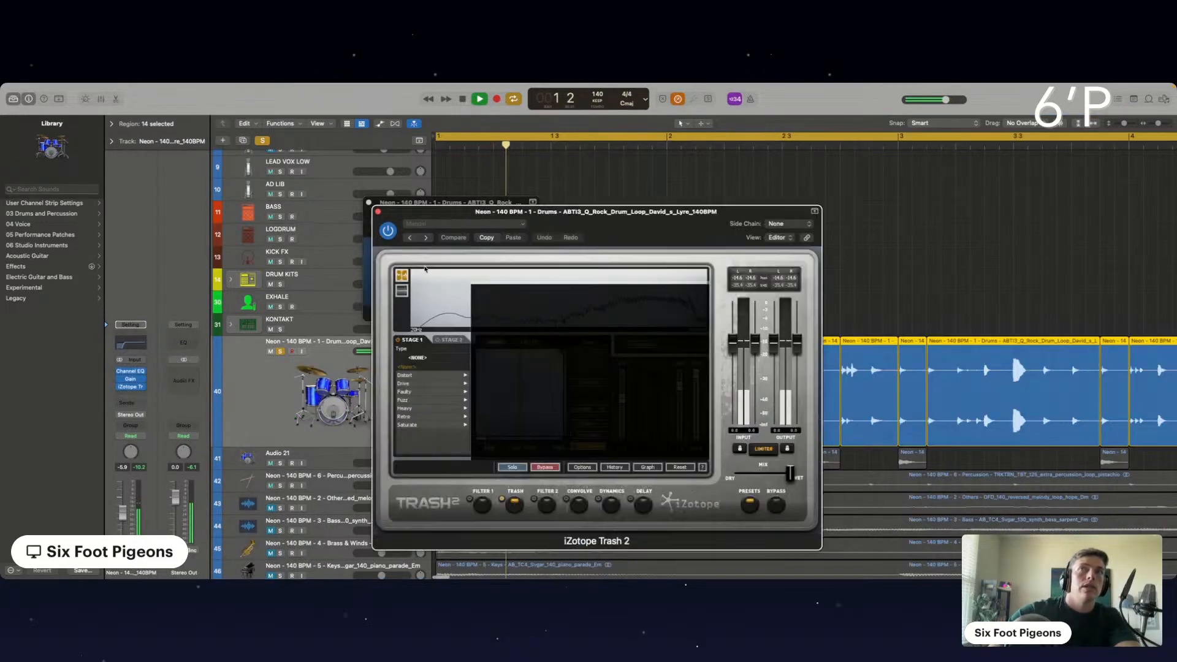
Set Trash 2's Stage 1 to the Push Pull saturation type, compare it with the plug-in bypassed, and close both plug-in windows.
{"action": "left_click", "coordinate": [407, 426]}
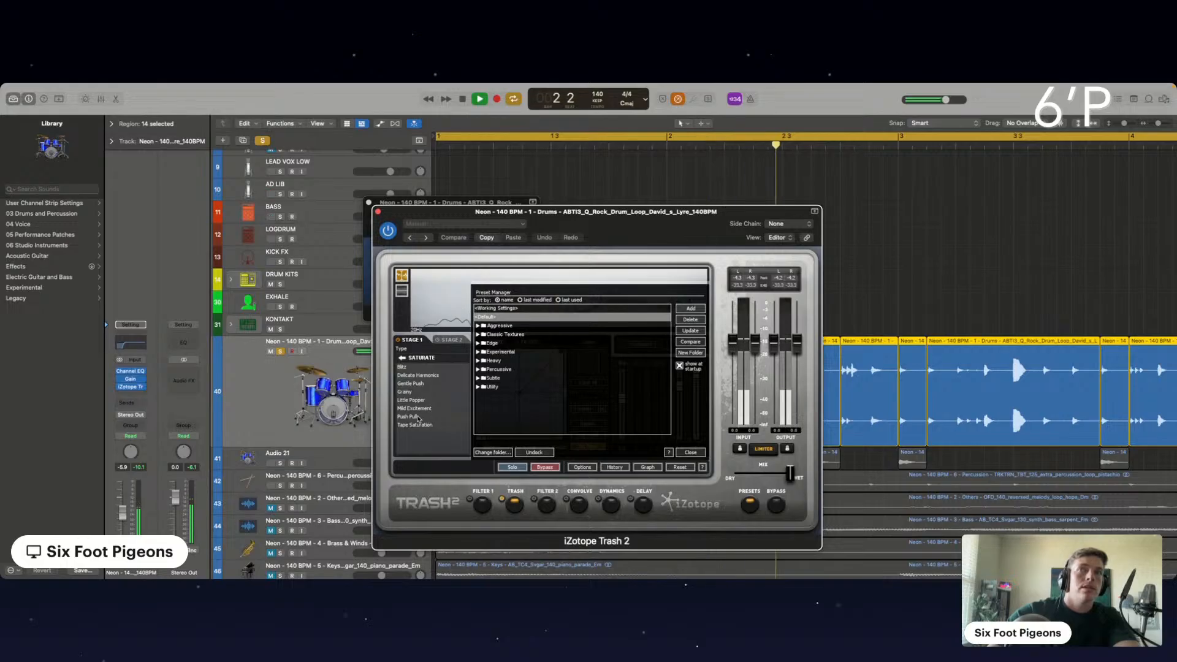
{"action": "left_click", "coordinate": [419, 417]}
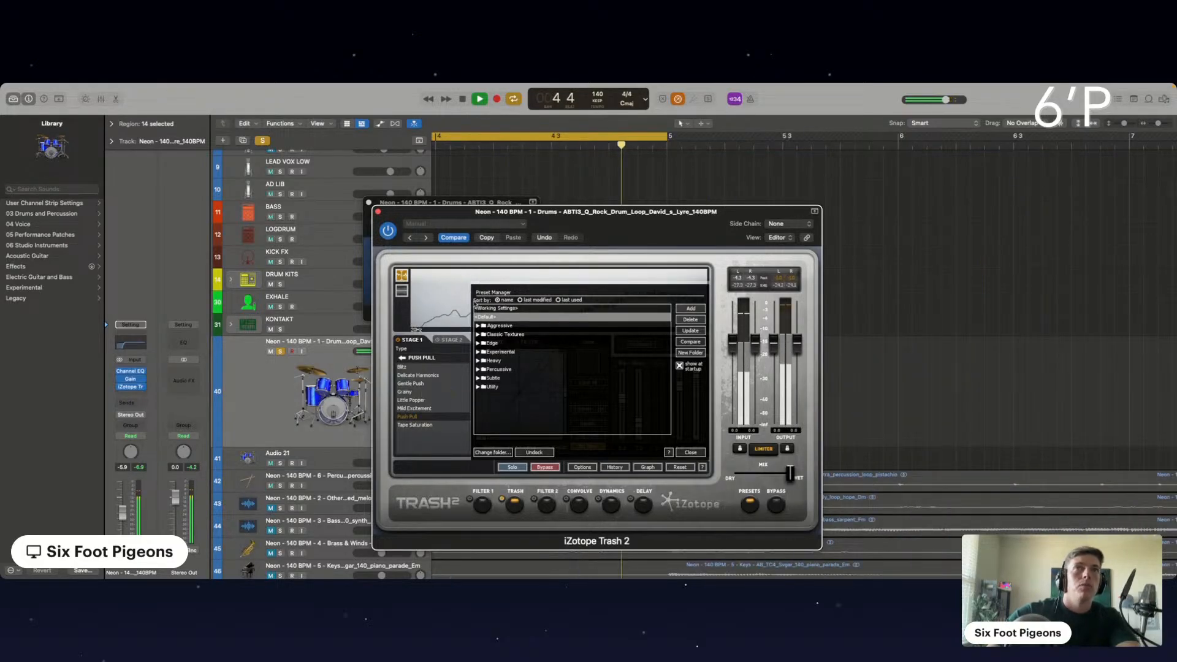
{"action": "left_click", "coordinate": [388, 231]}
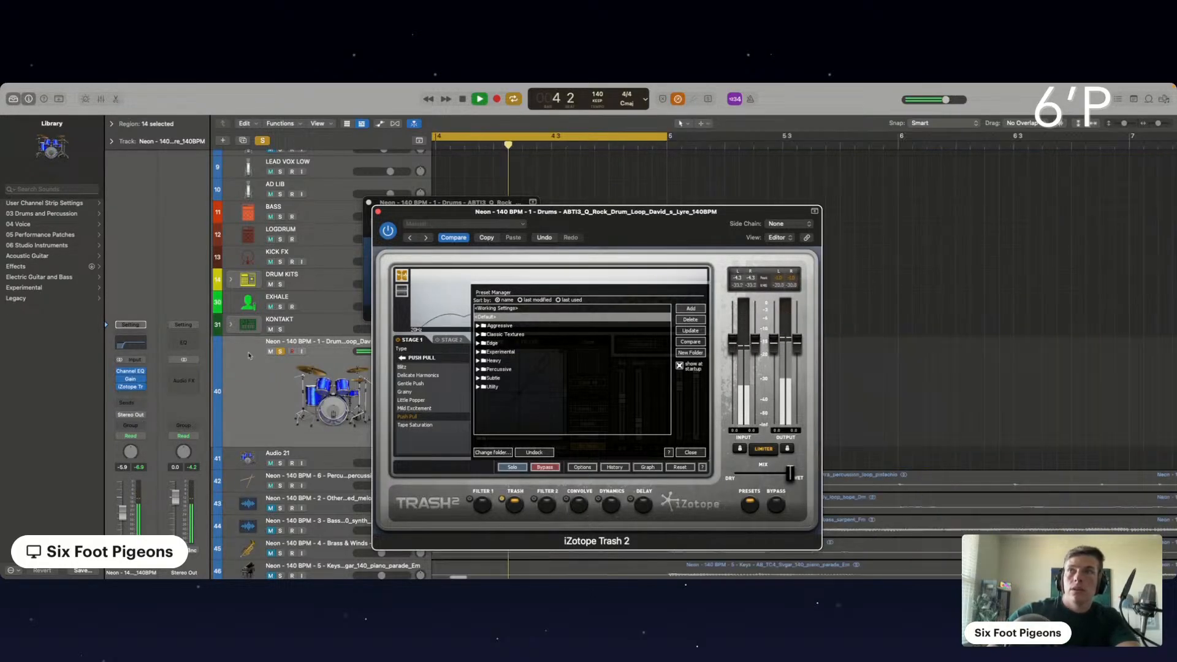
{"action": "left_click", "coordinate": [379, 212]}
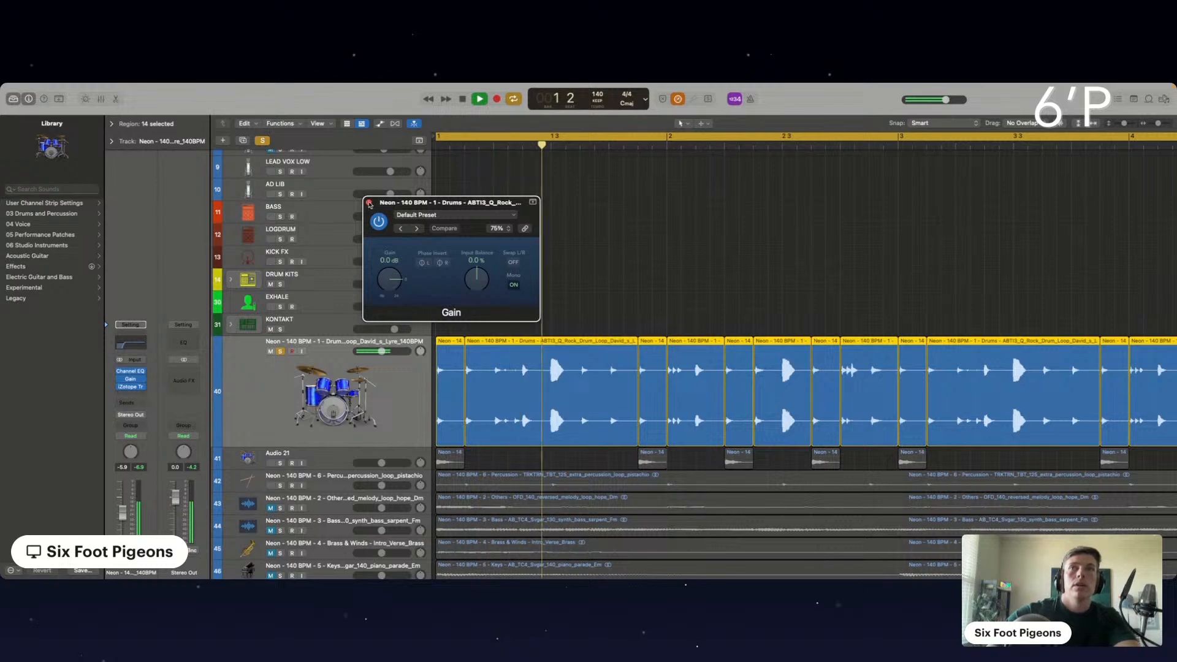
{"action": "left_click", "coordinate": [368, 202]}
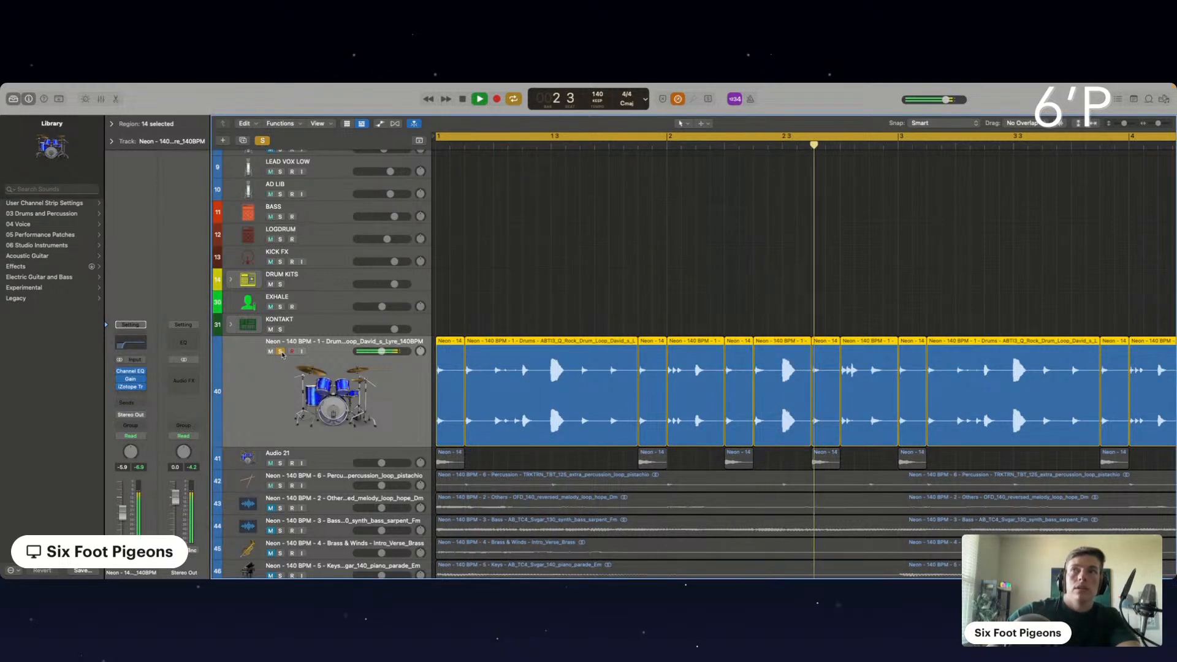
Solo Audio 21 instead of the drum loop, add a Channel EQ to it and roll off its highs with the high-cut band at 1340 Hz.
{"action": "left_click", "coordinate": [280, 352]}
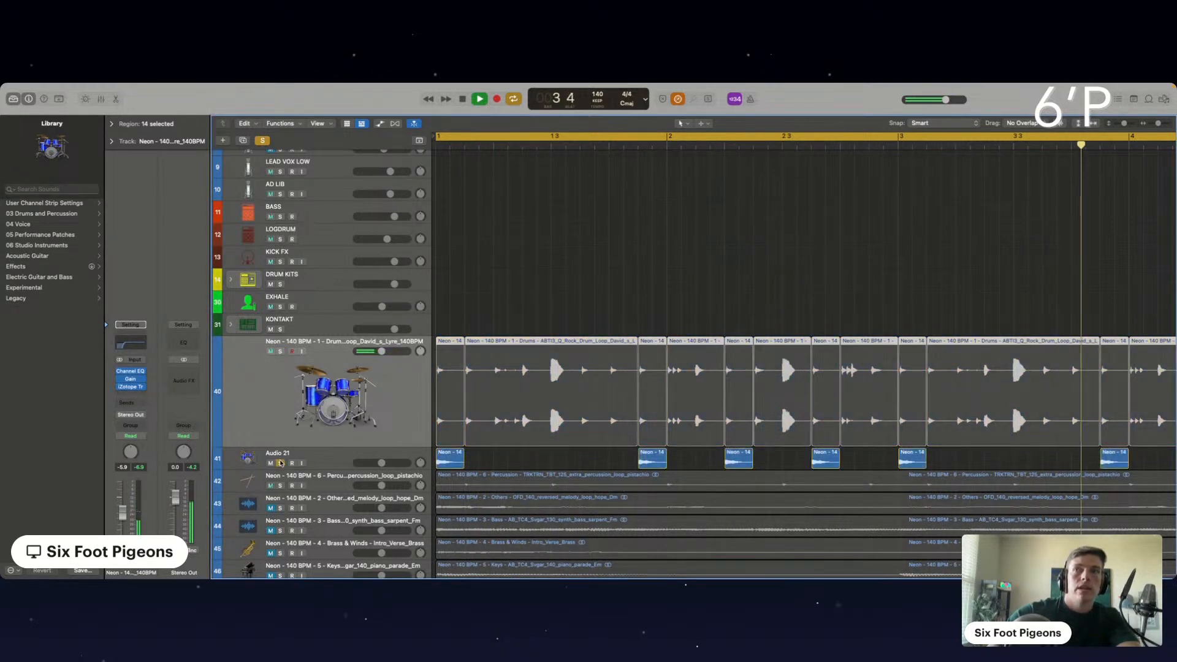
{"action": "left_click", "coordinate": [320, 465]}
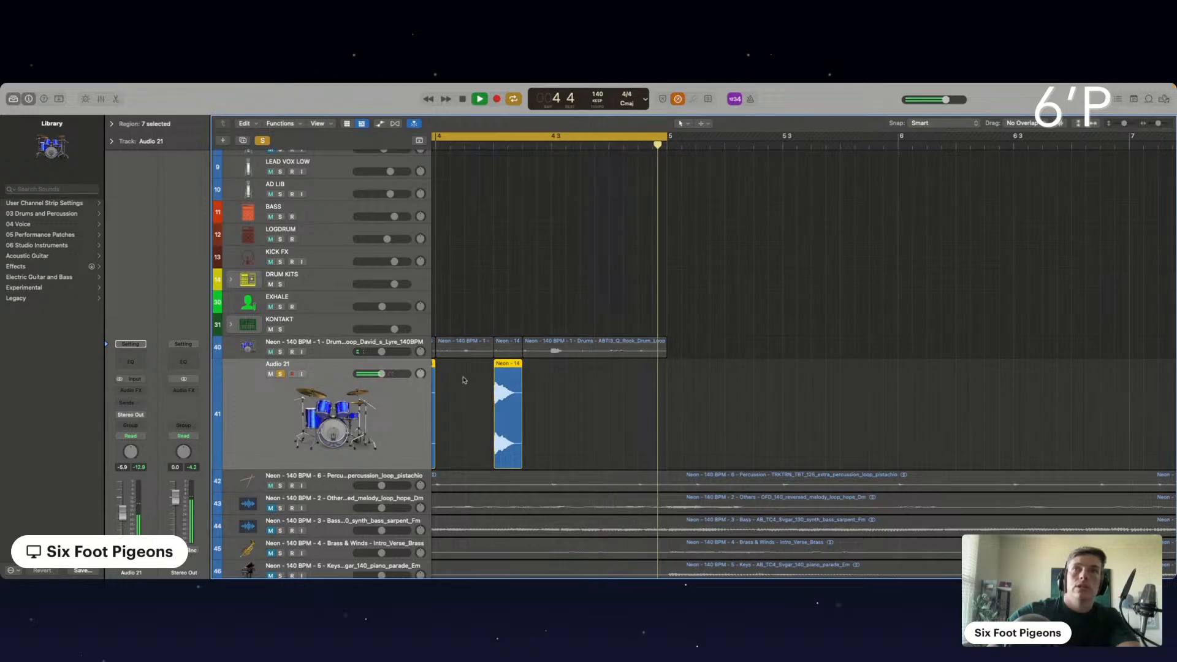
{"action": "left_click", "coordinate": [131, 361]}
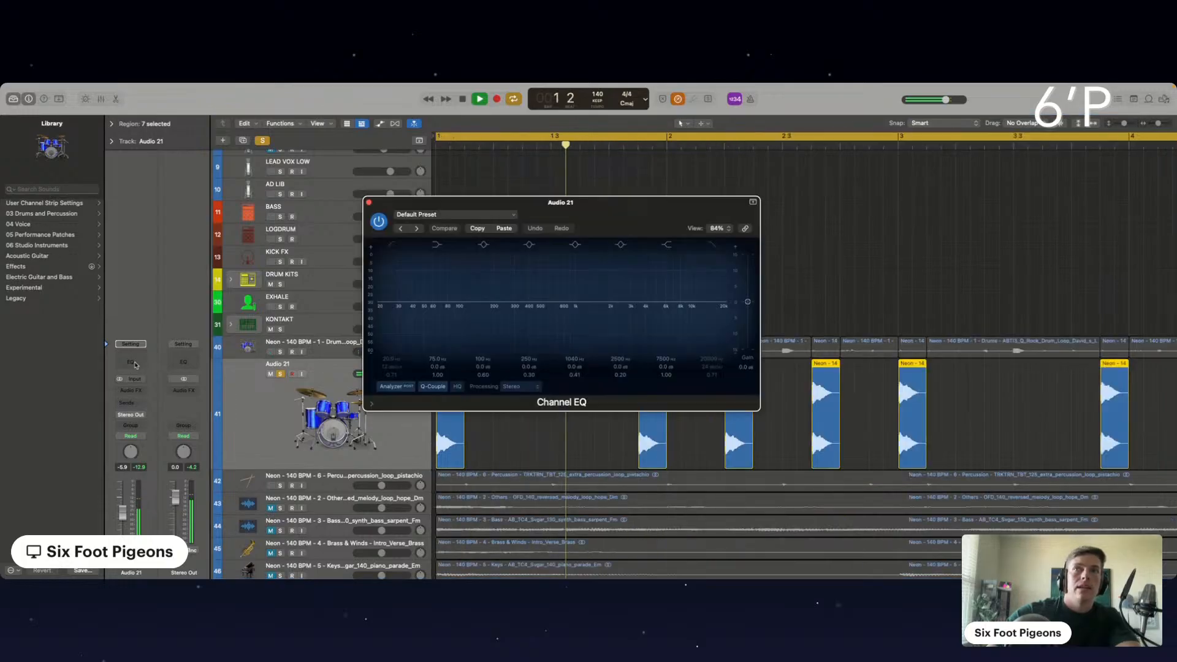
{"action": "left_click", "coordinate": [712, 245]}
{"action": "left_click_drag", "start_coordinate": [711, 301], "coordinate": [584, 299]}
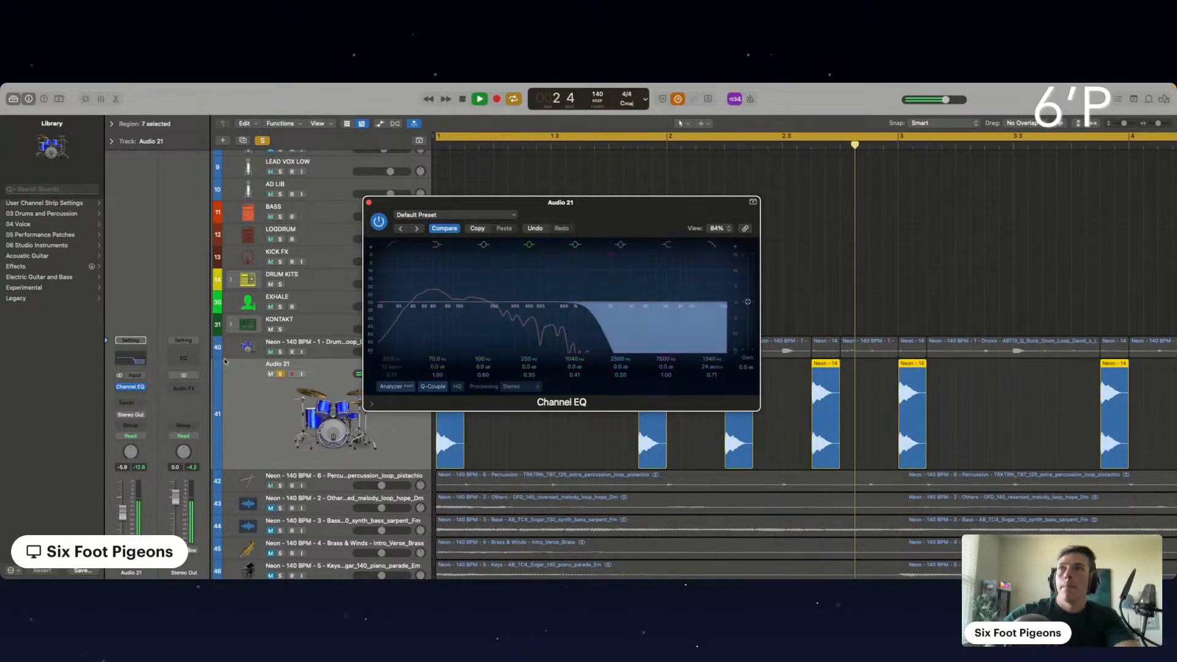
Insert a stereo Gain plug-in after the Channel EQ on Audio 21, turn on Mono, and close both plug-in windows.
{"action": "left_click", "coordinate": [131, 396]}
{"action": "mouse_move", "coordinate": [144, 435]}
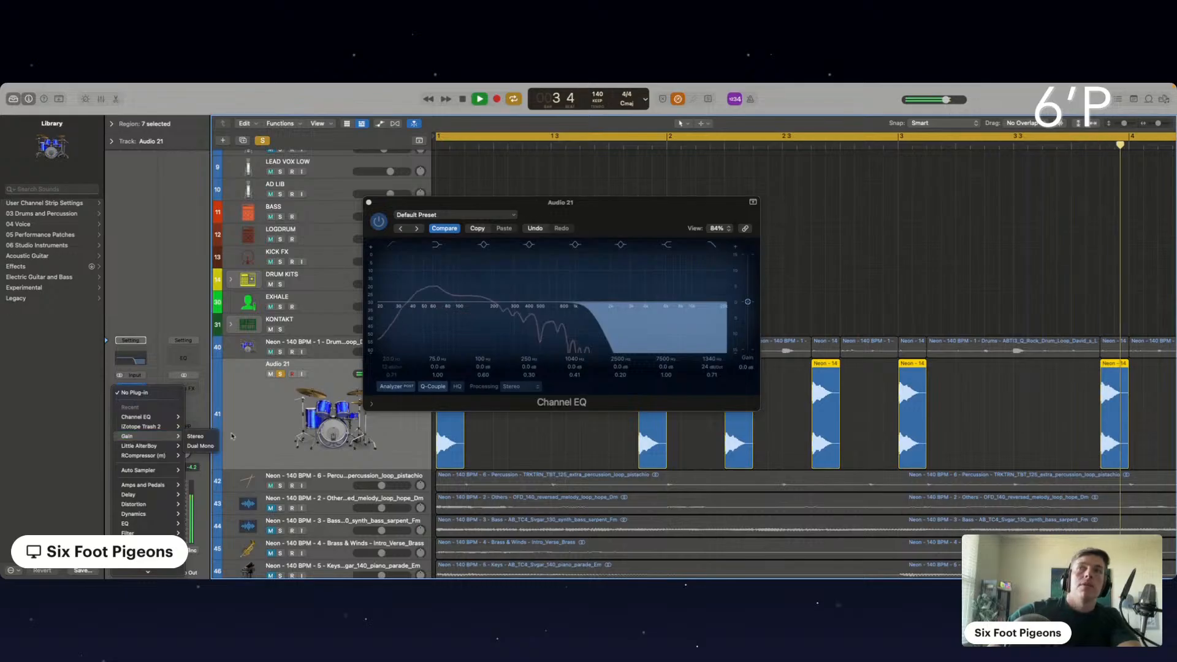
{"action": "left_click", "coordinate": [197, 439]}
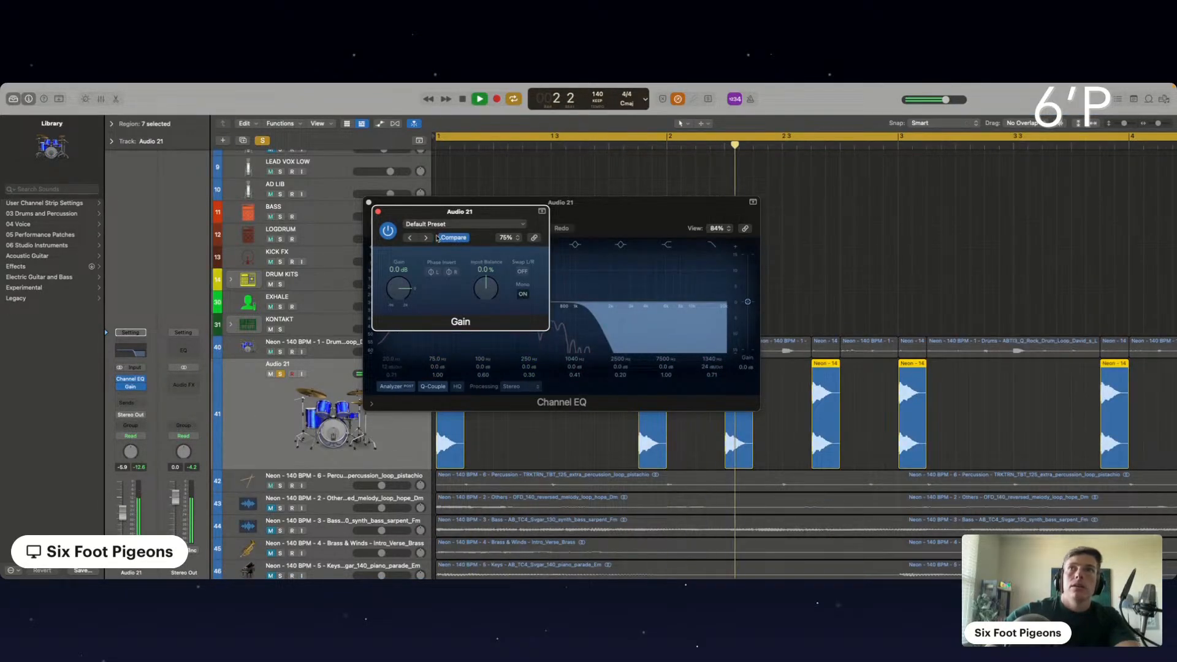
{"action": "left_click", "coordinate": [378, 211]}
{"action": "left_click", "coordinate": [368, 203]}
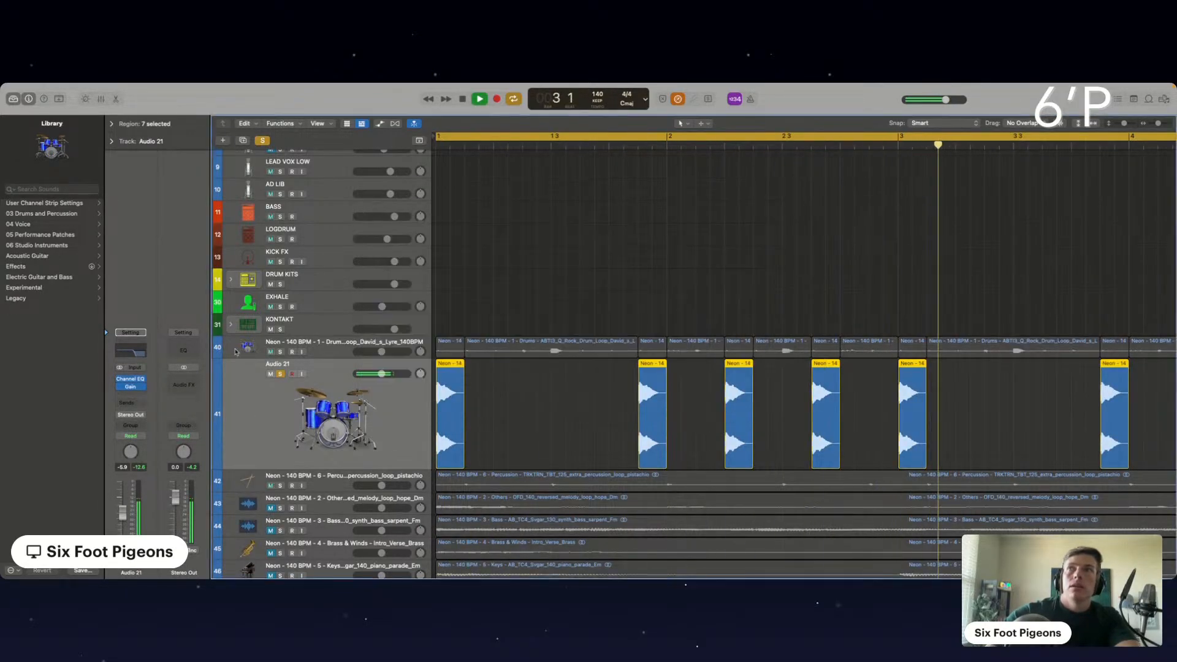
Insert Waves MaxxBass (s) after the Gain plug-in on Audio 21, load the Multimedia preset and lower its frequency.
{"action": "left_click", "coordinate": [136, 395]}
{"action": "mouse_move", "coordinate": [202, 570]}
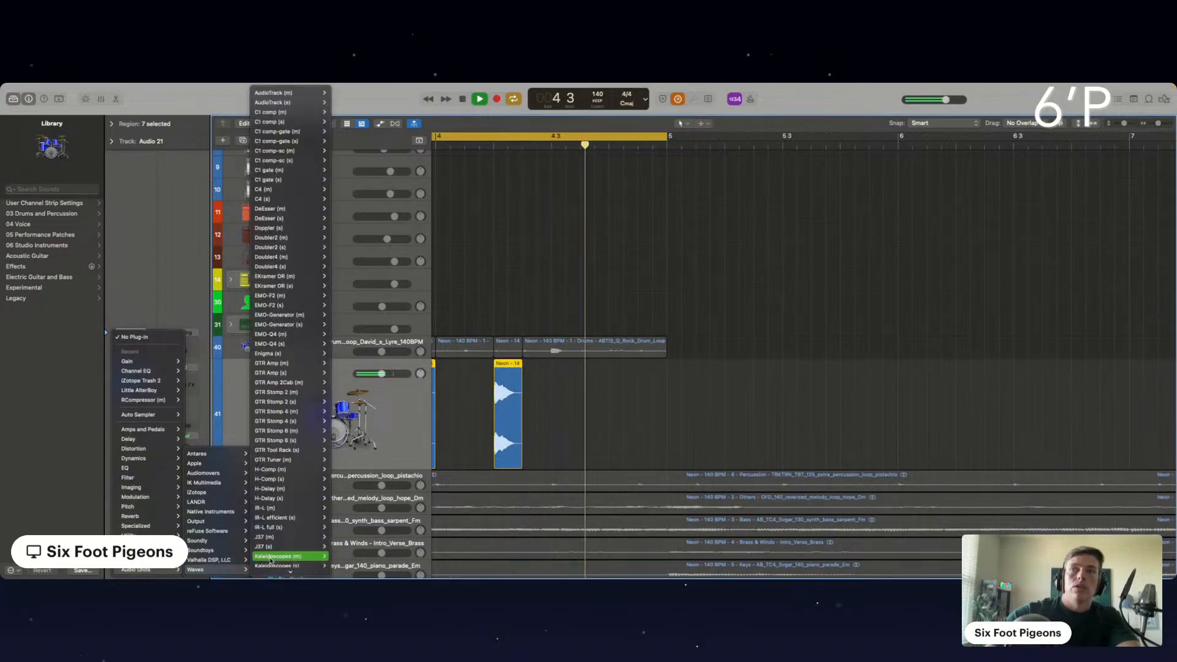
{"action": "scroll", "coordinate": [270, 561], "scroll_direction": "down", "scroll_amount": 5}
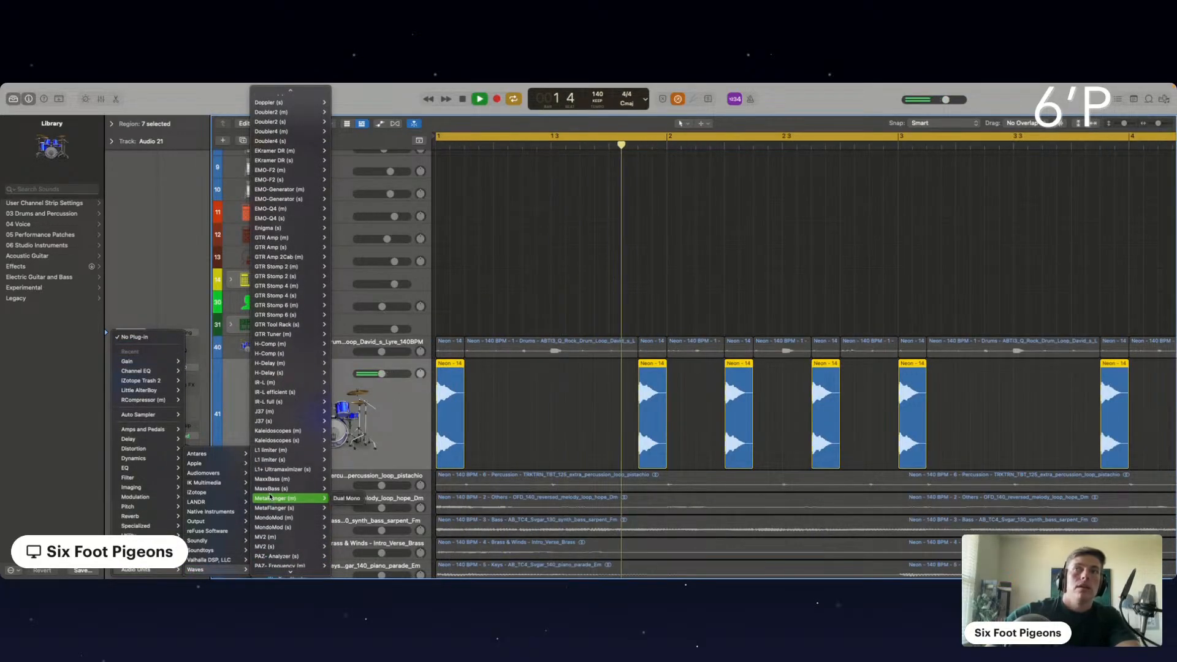
{"action": "left_click", "coordinate": [270, 490]}
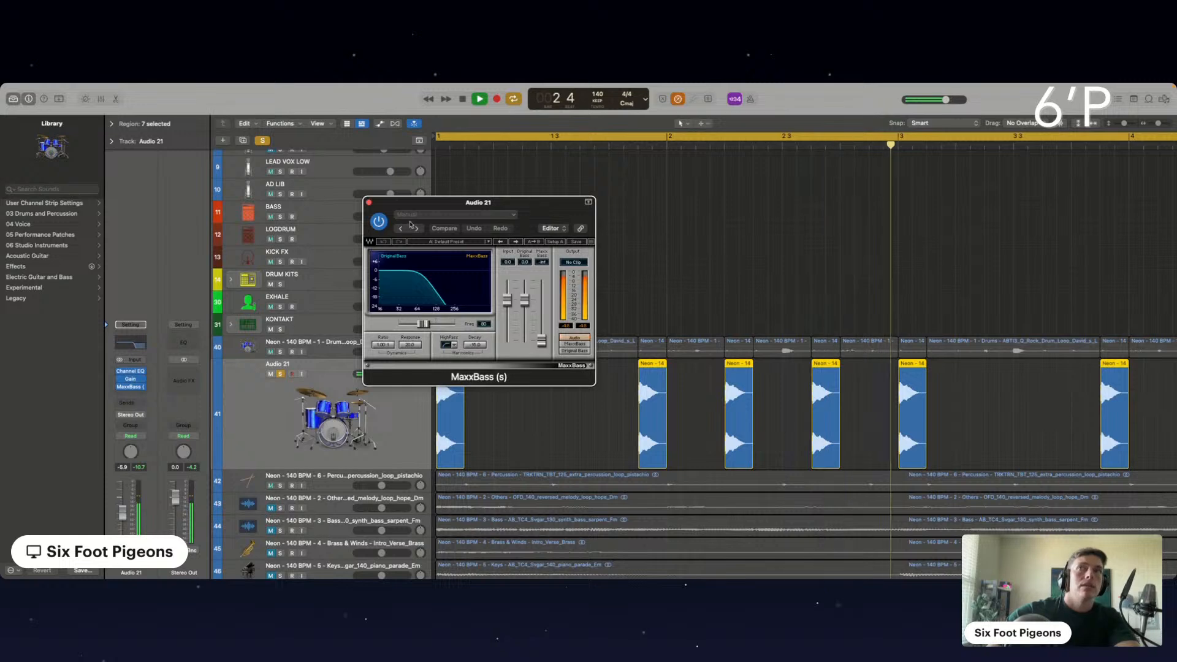
{"action": "left_click", "coordinate": [417, 228]}
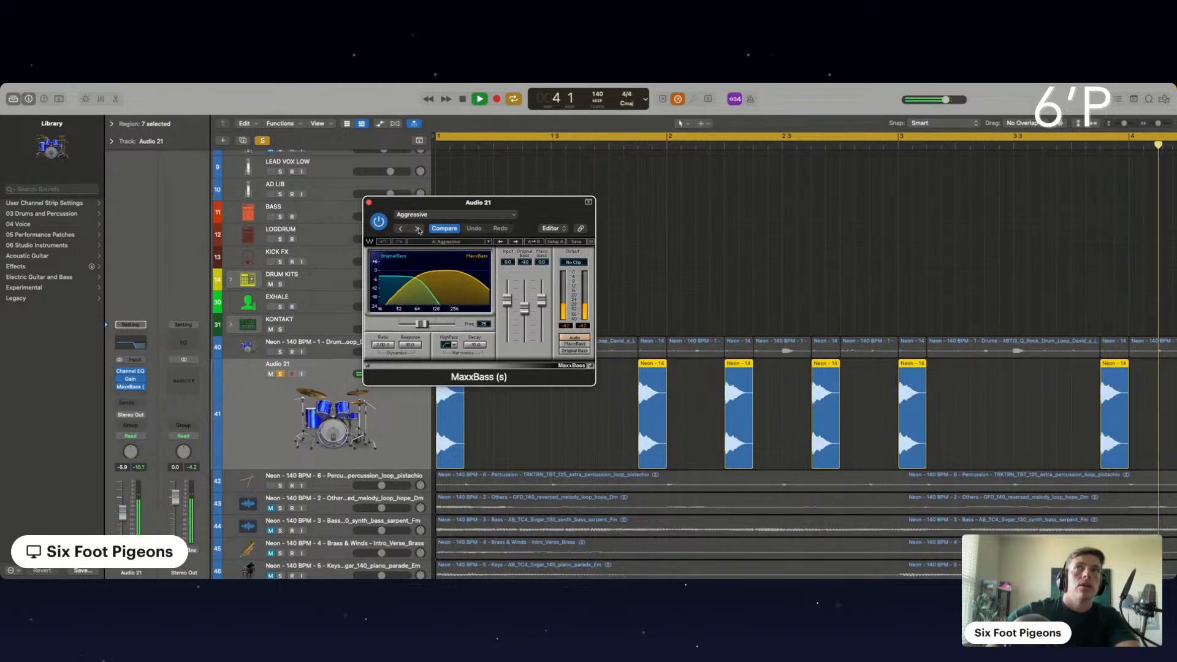
{"action": "left_click", "coordinate": [418, 229]}
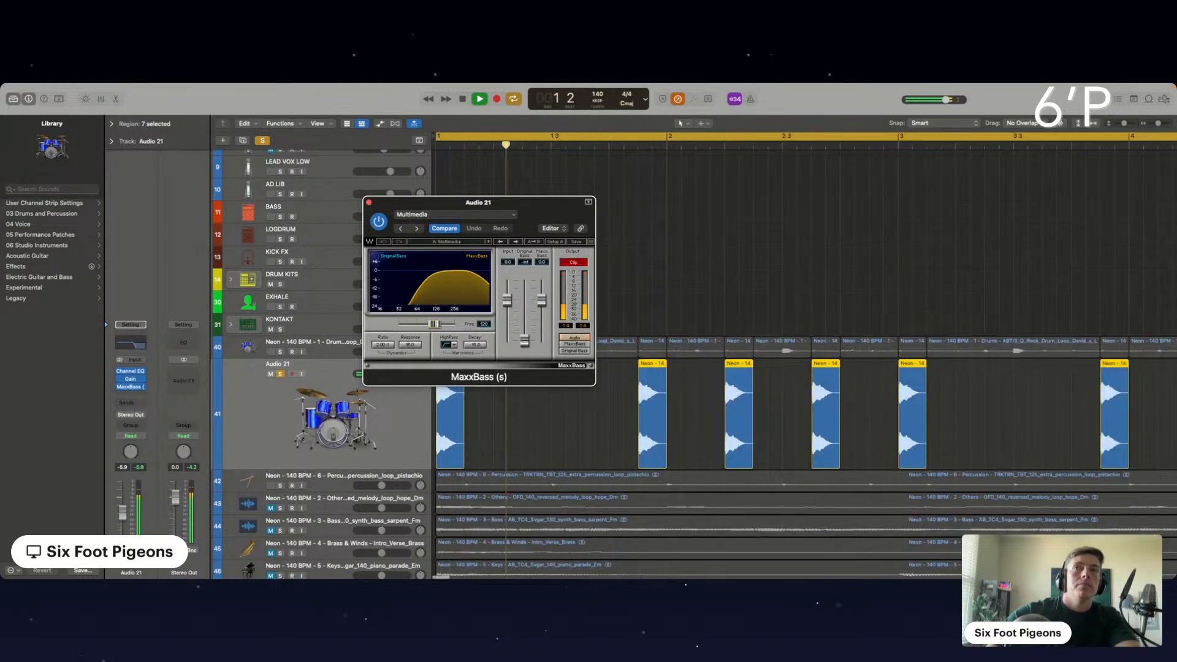
{"action": "left_click_drag", "start_coordinate": [434, 324], "coordinate": [409, 324]}
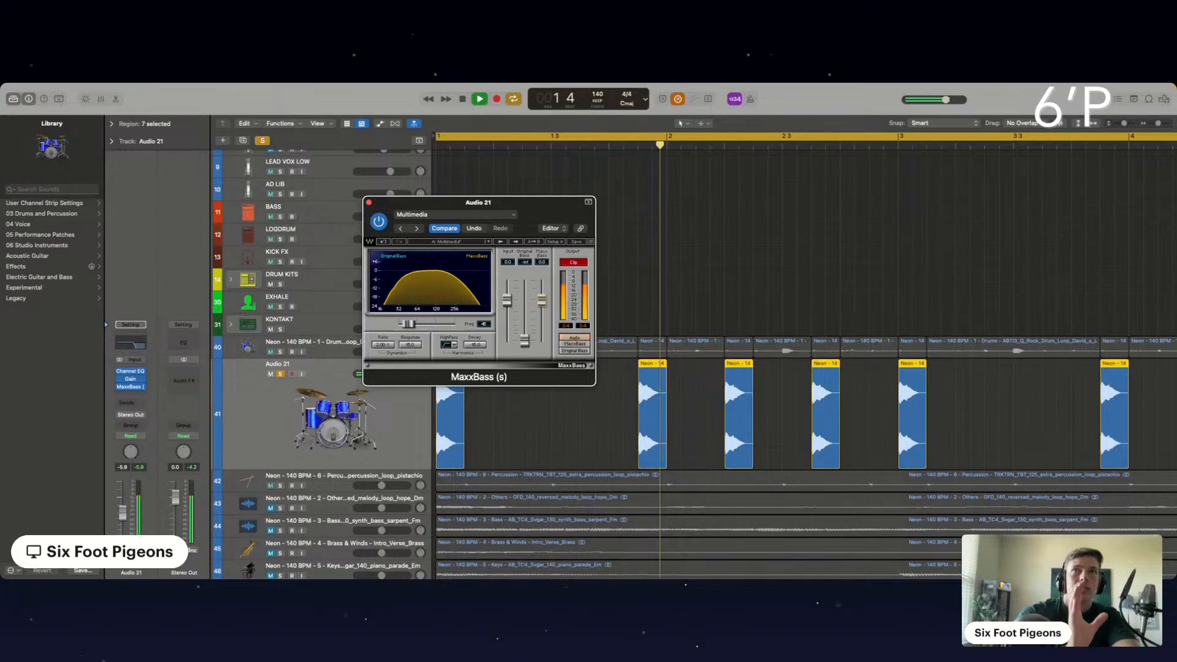
Insert Waves Smack Attack (s) after MaxxBass on Audio 21.
{"action": "left_click", "coordinate": [132, 391]}
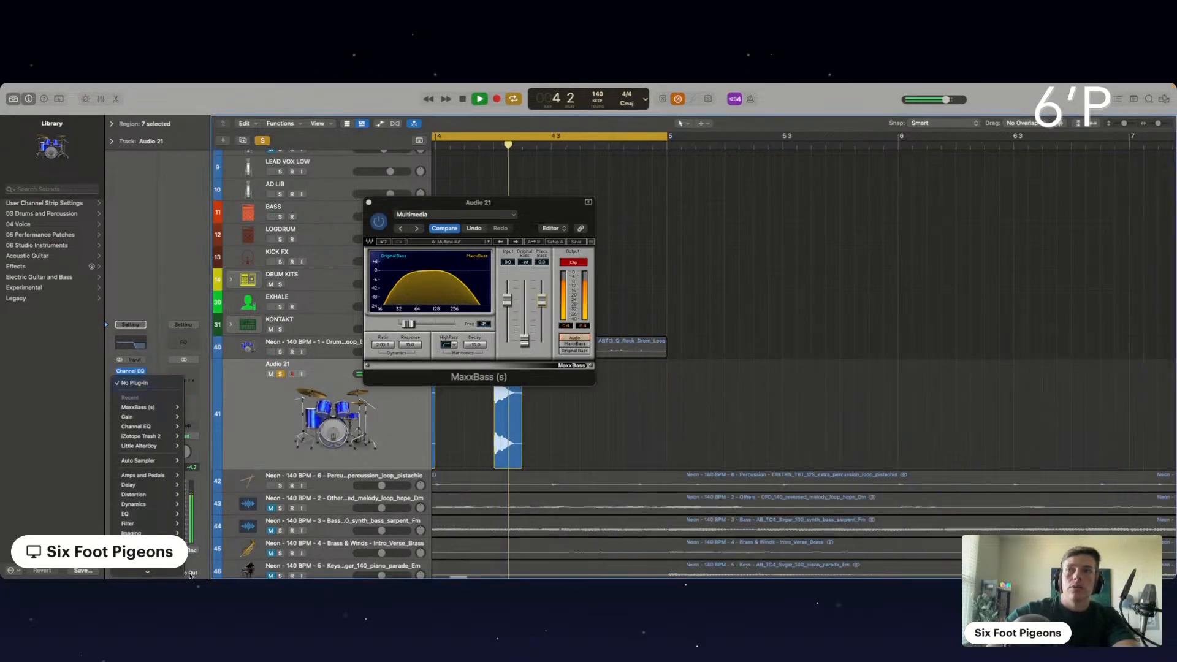
{"action": "mouse_move", "coordinate": [141, 570]}
{"action": "mouse_move", "coordinate": [210, 570]}
{"action": "scroll", "coordinate": [285, 547], "scroll_direction": "down", "scroll_amount": 15}
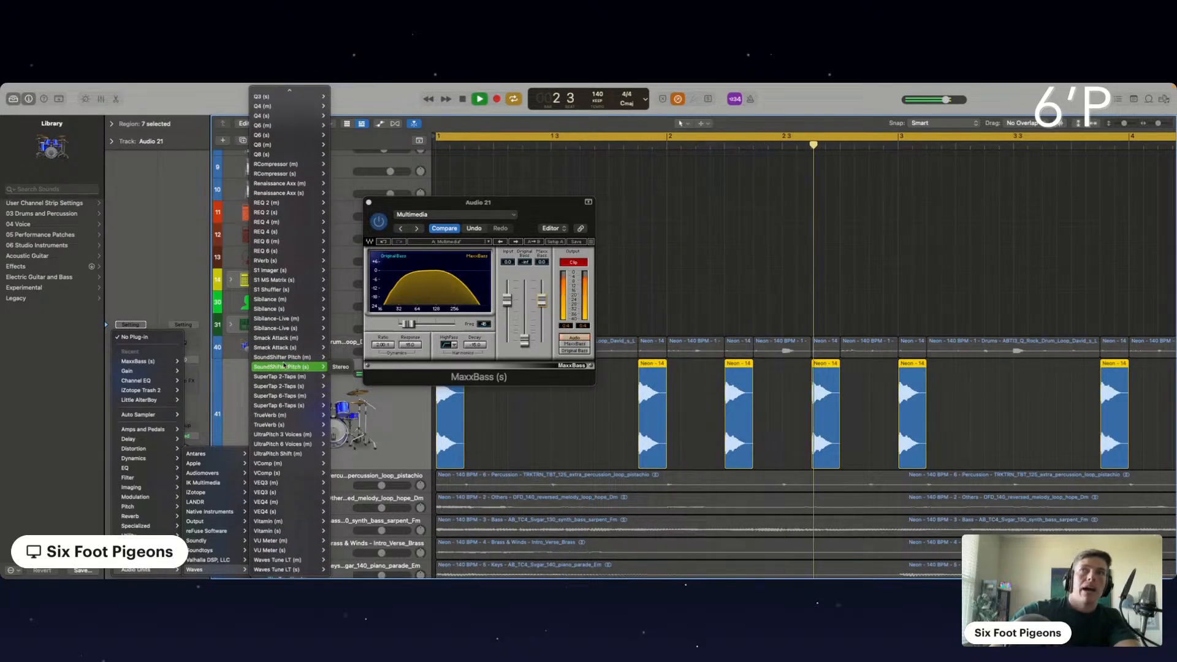
{"action": "left_click", "coordinate": [280, 348]}
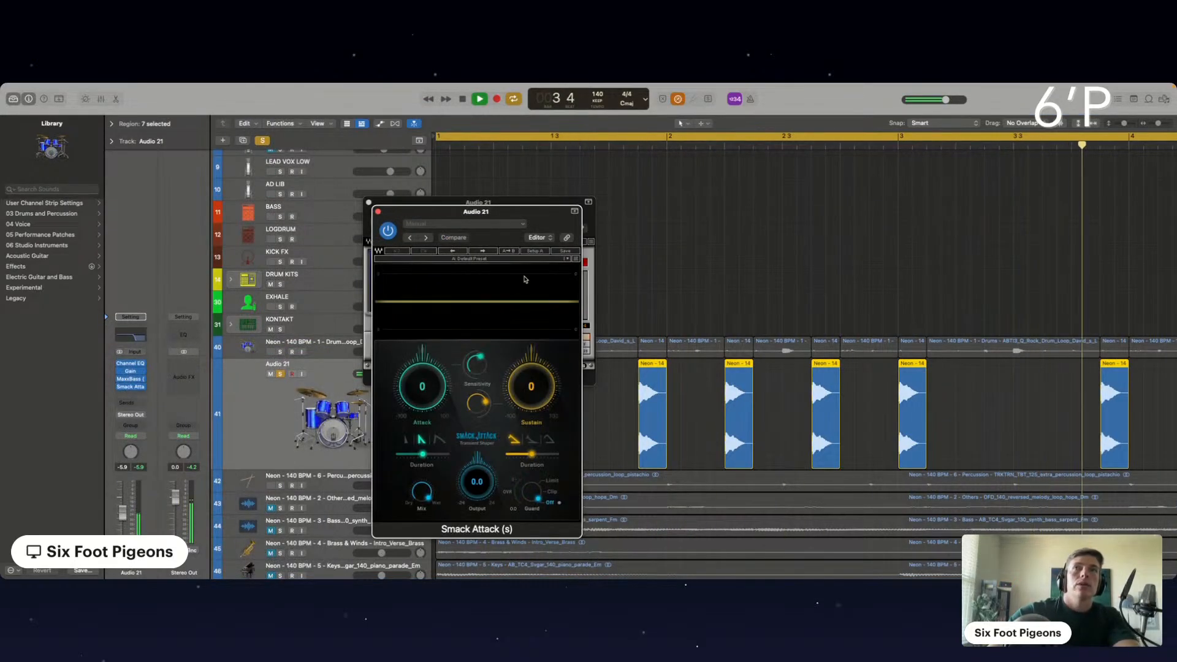
Load Smack Attack's Excitement for Drums preset, set Sustain to 0 and Output to -10.3, reduce the Mix, and close both plug-in windows.
{"action": "left_click", "coordinate": [426, 238]}
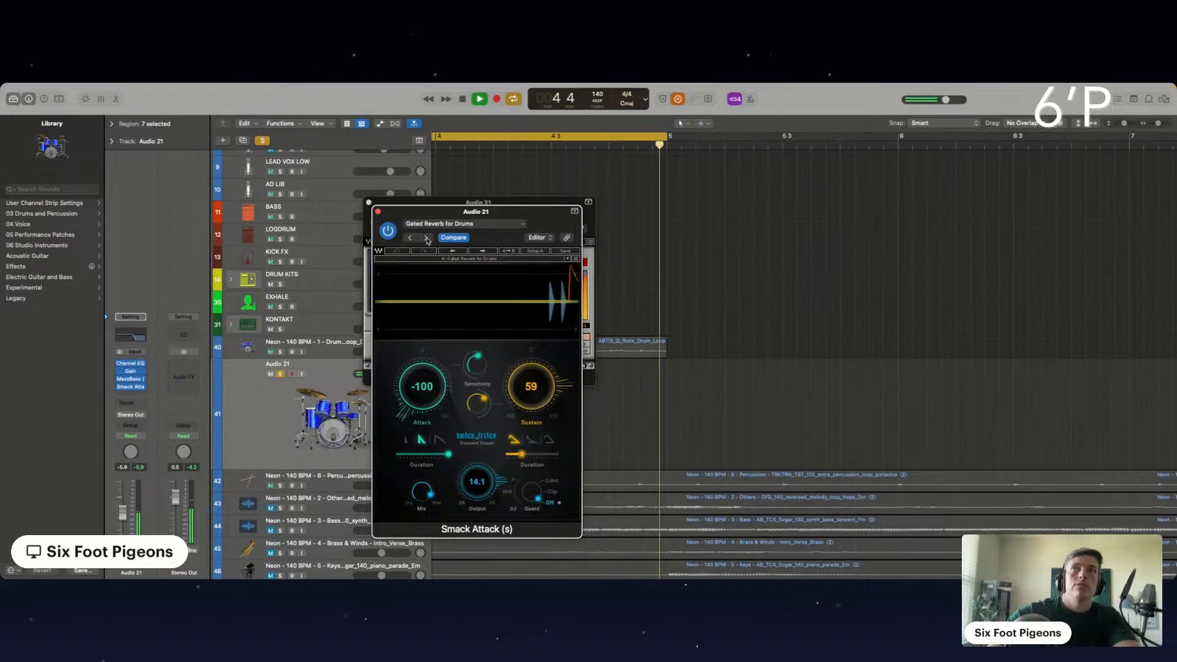
{"action": "left_click", "coordinate": [427, 238]}
{"action": "left_click_drag", "start_coordinate": [549, 388], "coordinate": [549, 420]}
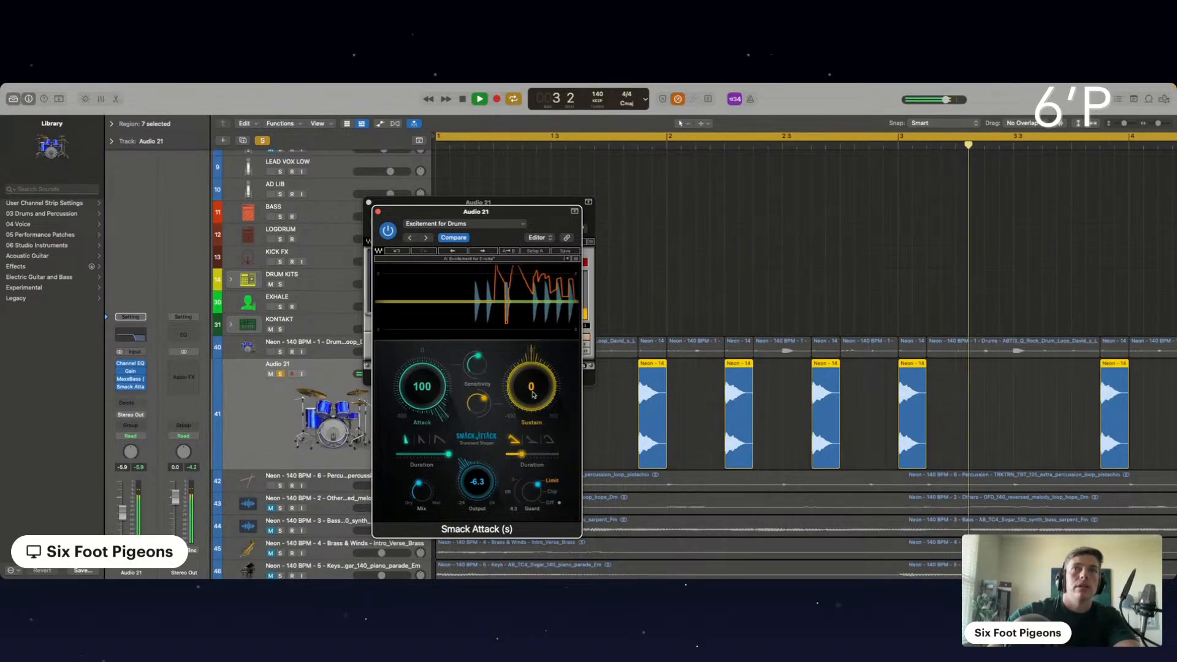
{"action": "left_click_drag", "start_coordinate": [421, 514], "coordinate": [421, 527]}
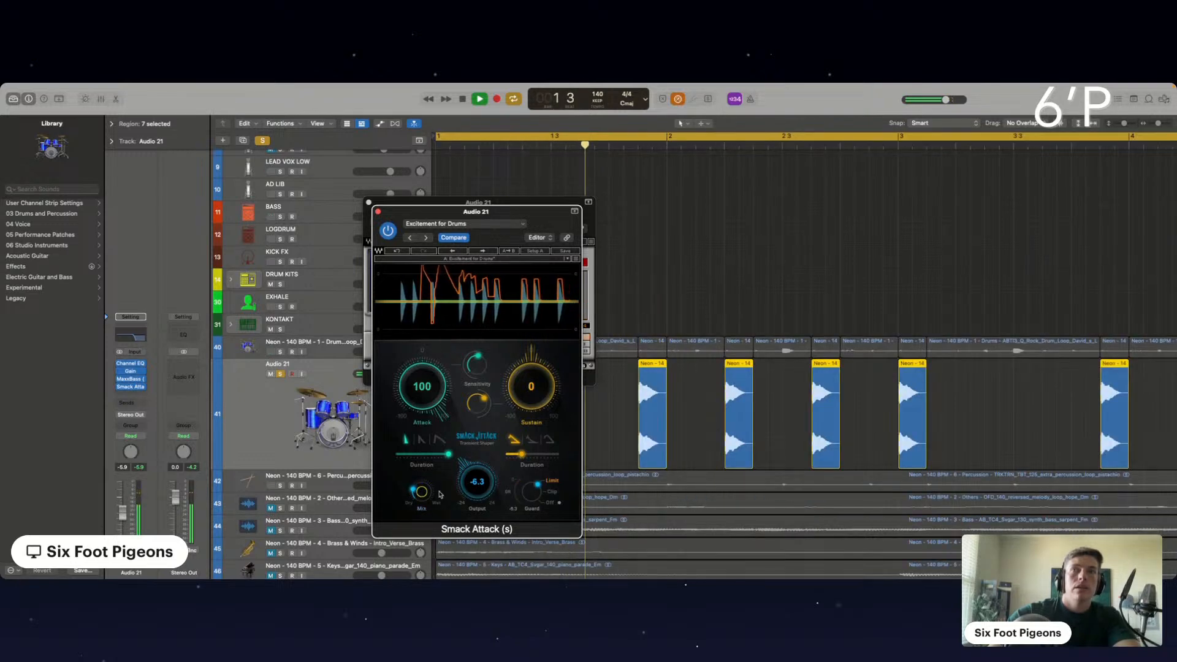
{"action": "left_click_drag", "start_coordinate": [477, 483], "coordinate": [477, 496]}
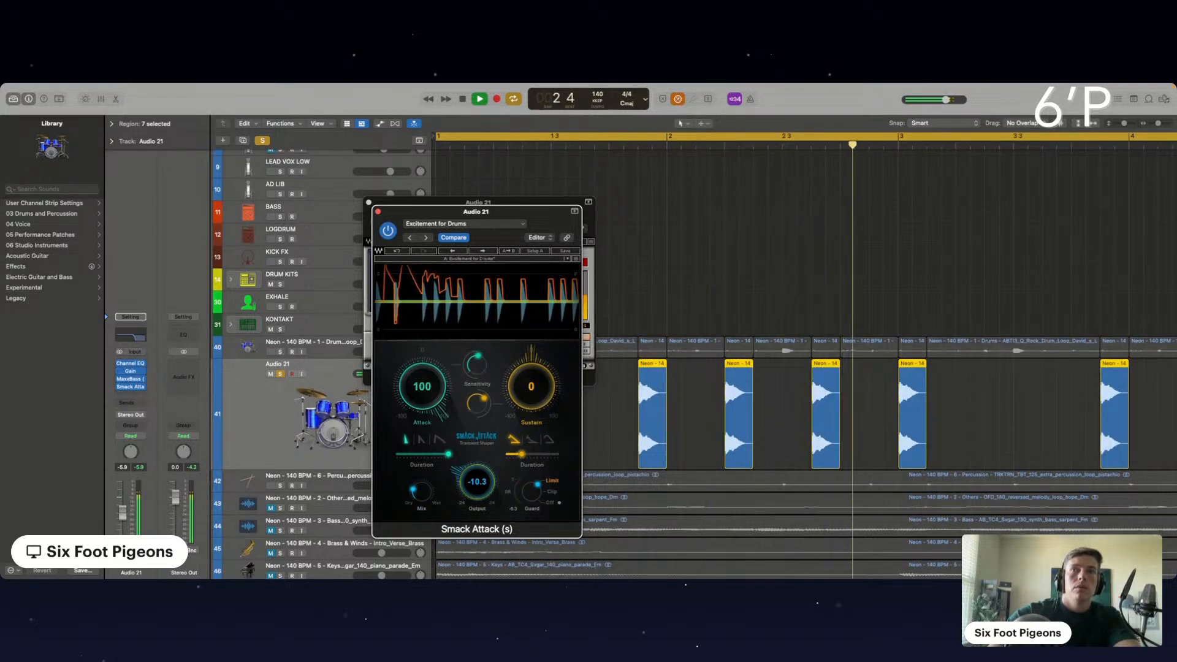
{"action": "left_click", "coordinate": [378, 212]}
{"action": "left_click", "coordinate": [369, 203]}
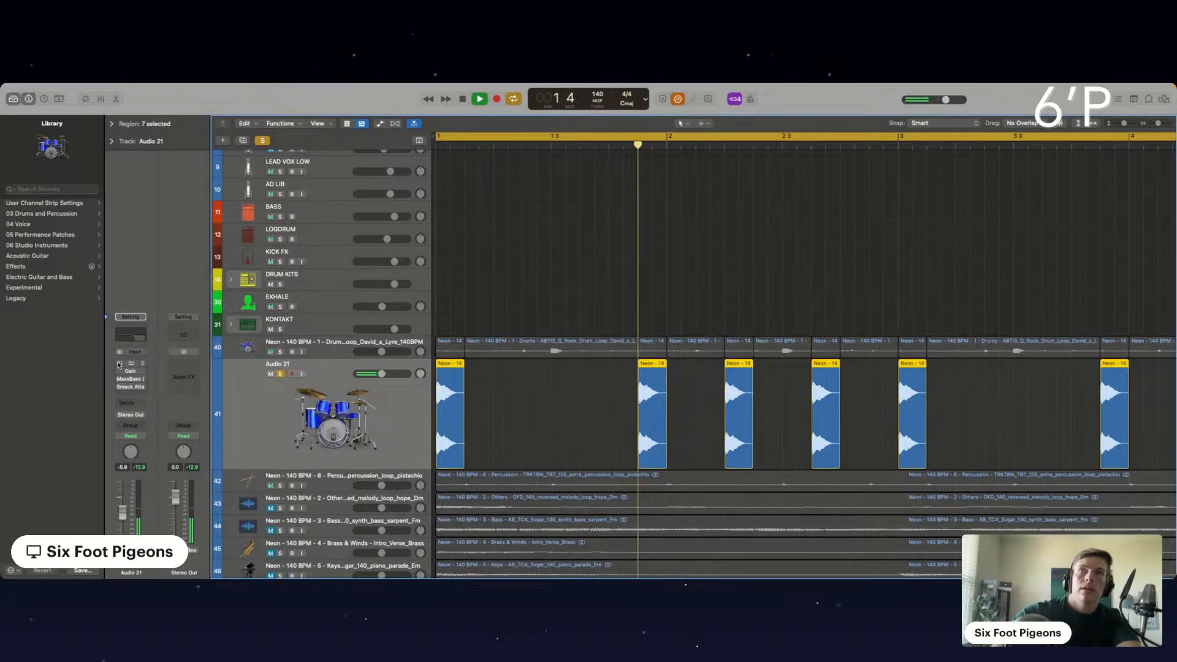
Turn Audio 21's four bypassed plug-ins back on, solo the drum loop track with it, and play both from the start.
{"action": "left_click_drag", "start_coordinate": [119, 364], "coordinate": [119, 385]}
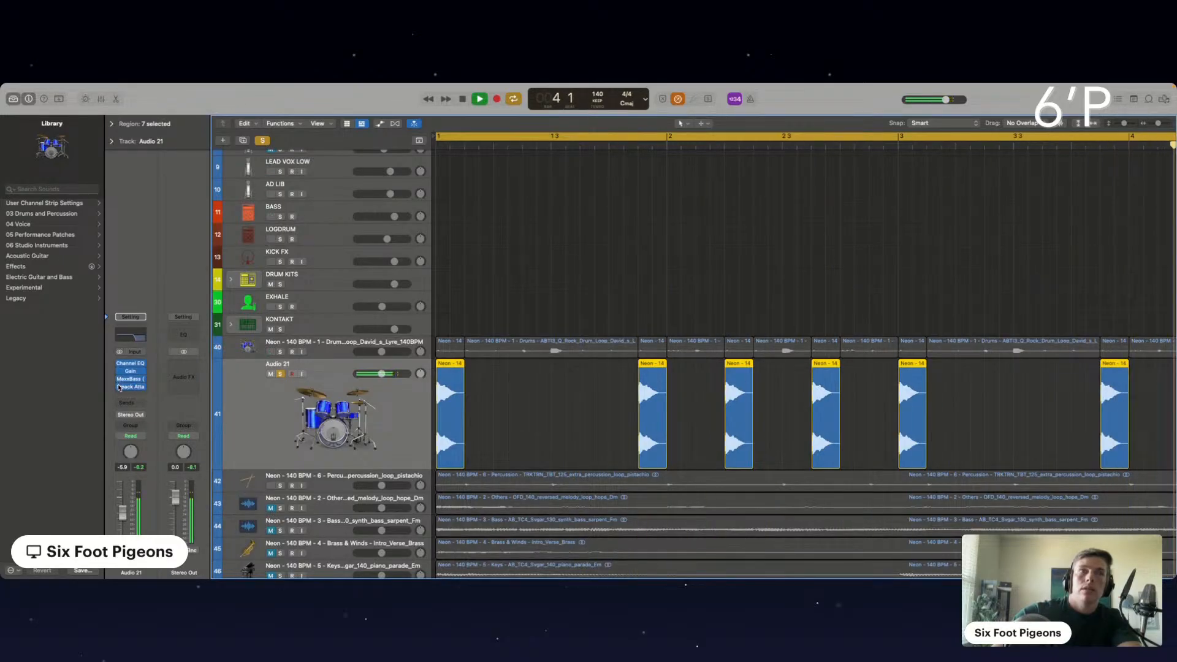
{"action": "scroll", "coordinate": [436, 350], "scroll_direction": "left", "scroll_amount": 9}
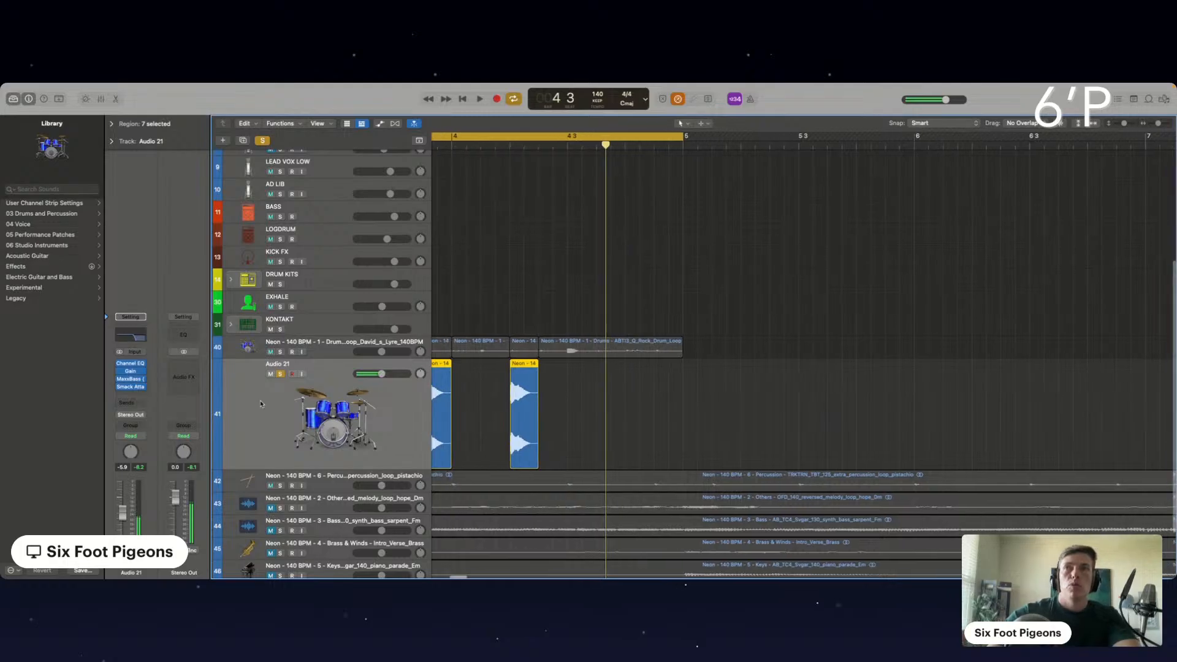
{"action": "left_click", "coordinate": [280, 352]}
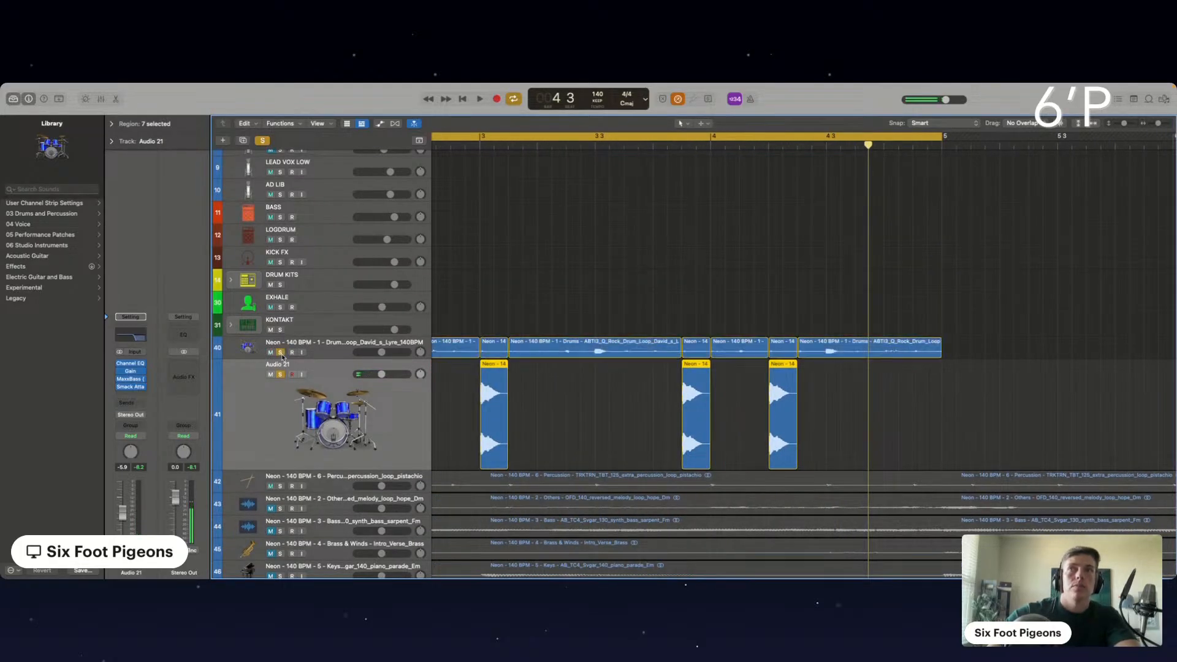
{"action": "key", "text": "Return"}
{"action": "key", "text": "space"}
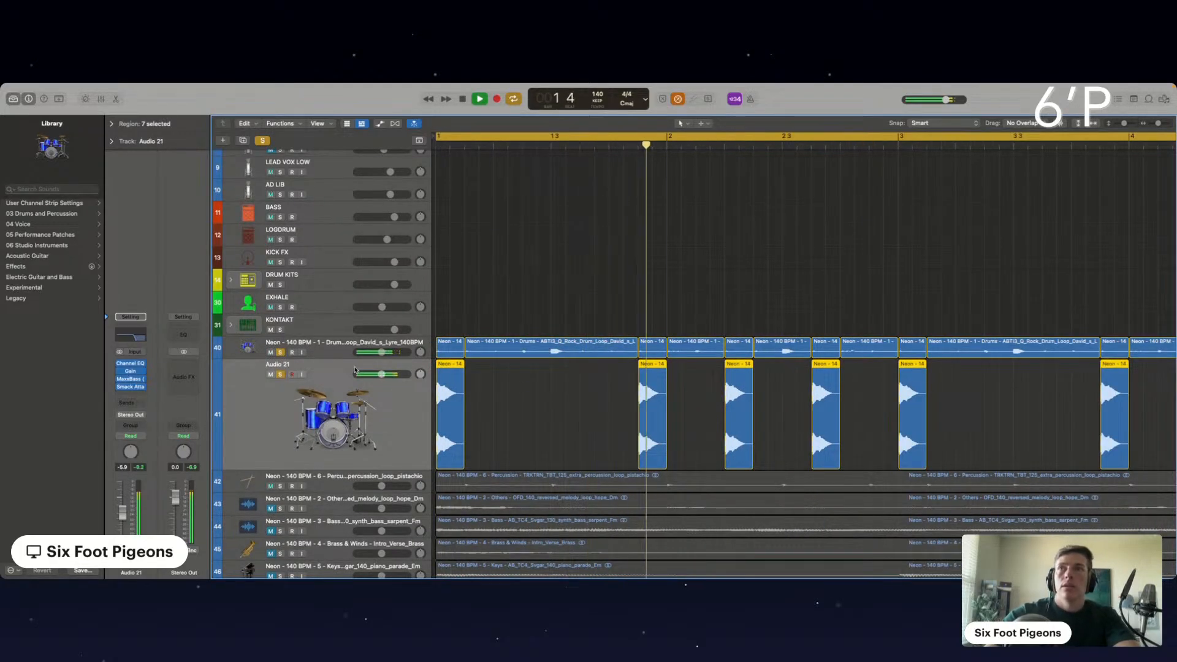
Solo the percussion loop on track 42 together with the two drum tracks and select its track.
{"action": "left_click", "coordinate": [333, 356]}
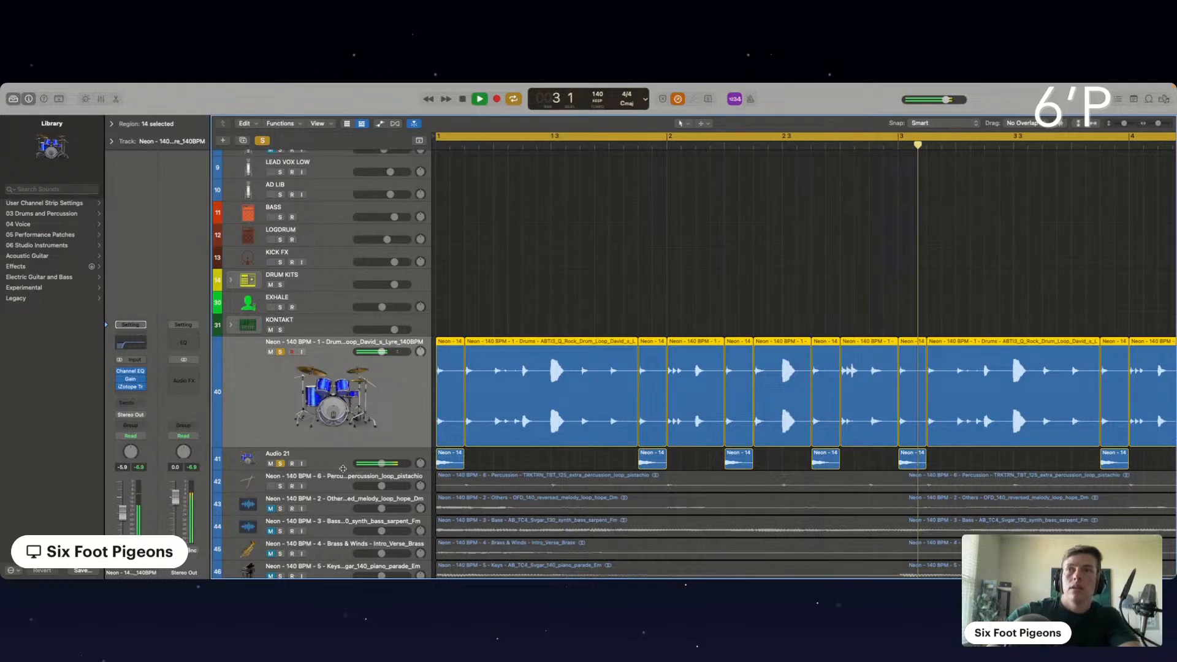
{"action": "left_click", "coordinate": [280, 486]}
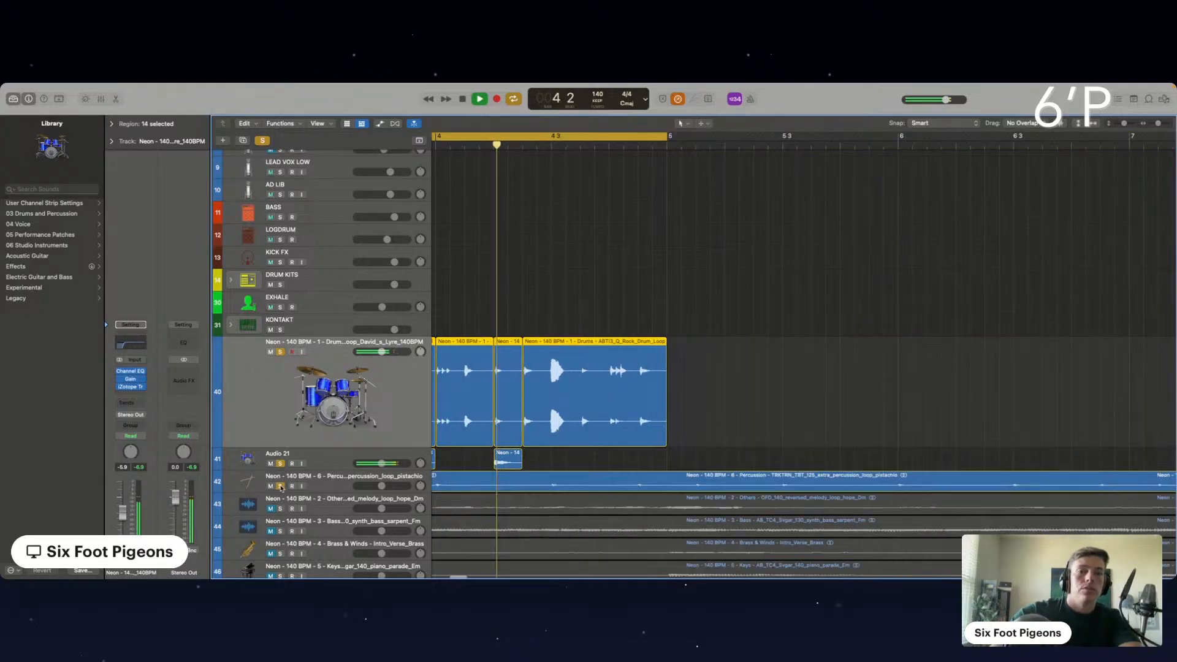
{"action": "left_click", "coordinate": [318, 484]}
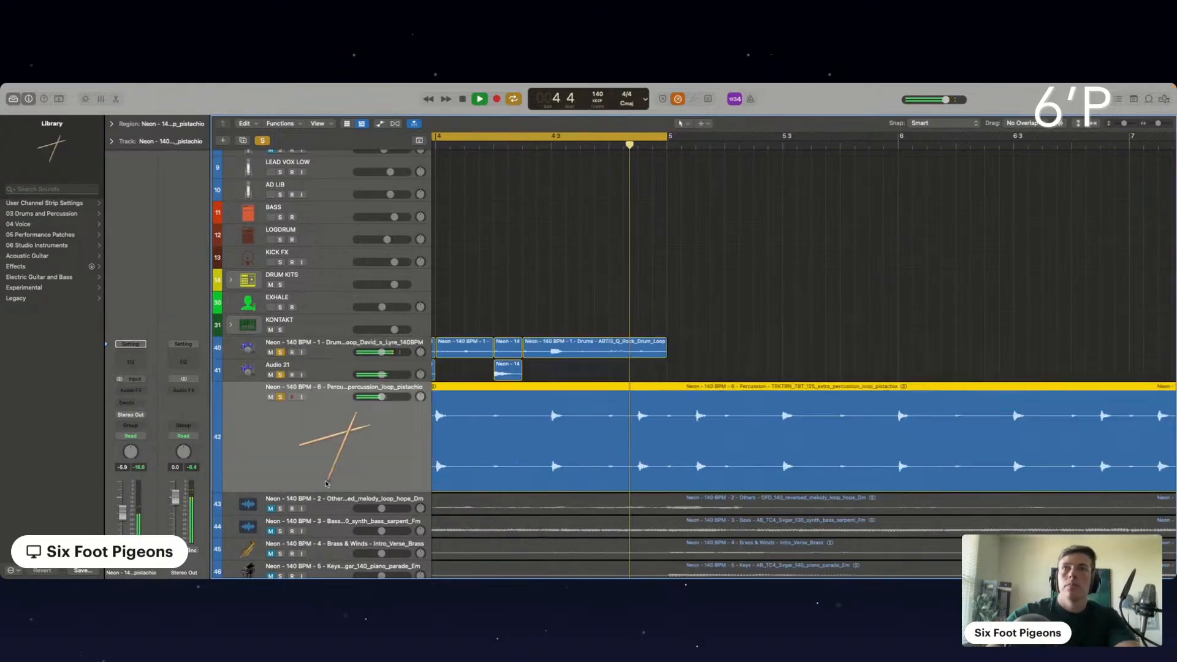
Add a Channel EQ to the percussion loop track, roll off its lows with the low-cut band, reduce the low-shelf band and close the window.
{"action": "left_click", "coordinate": [130, 390]}
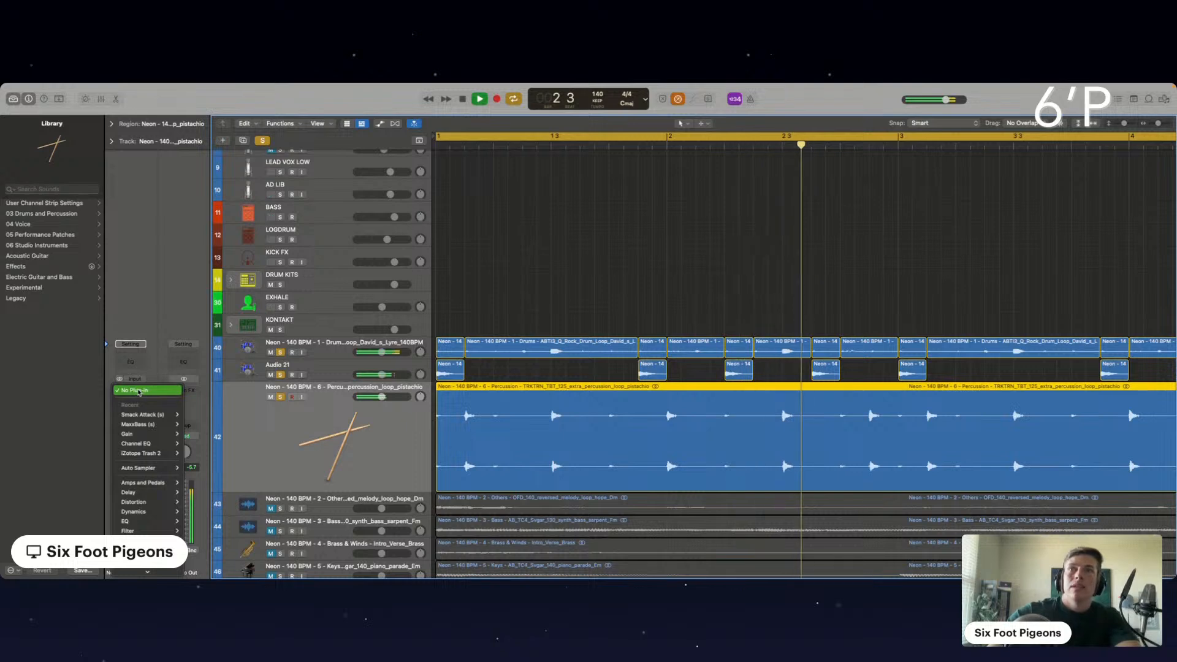
{"action": "left_click", "coordinate": [521, 302]}
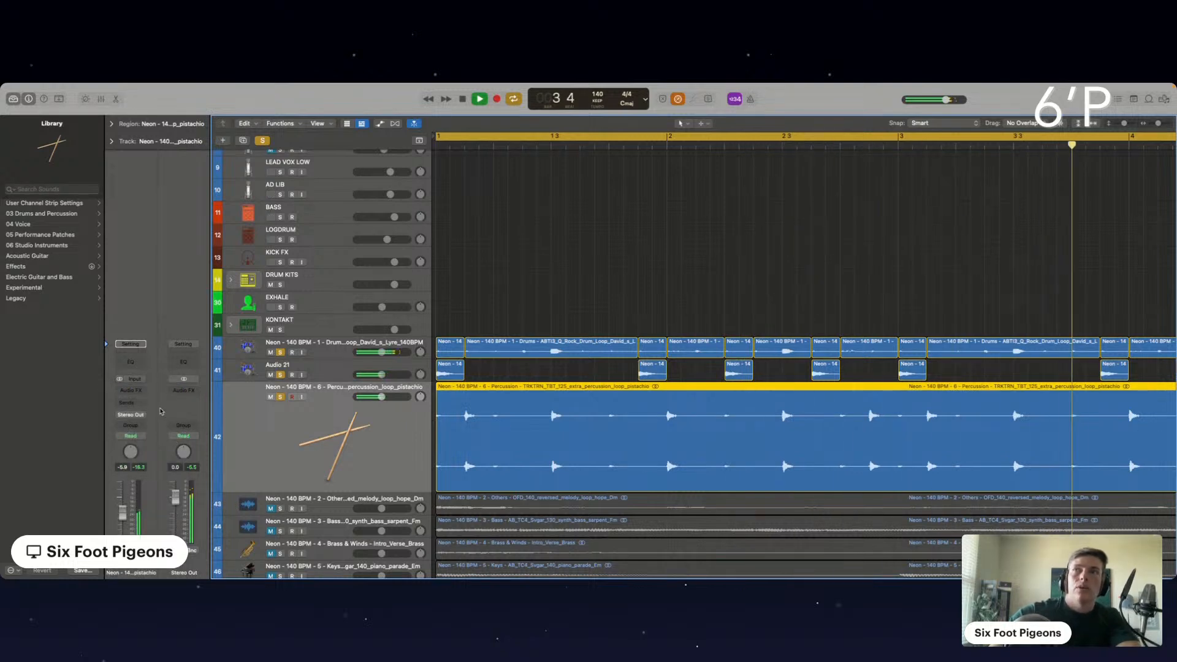
{"action": "left_click", "coordinate": [129, 362]}
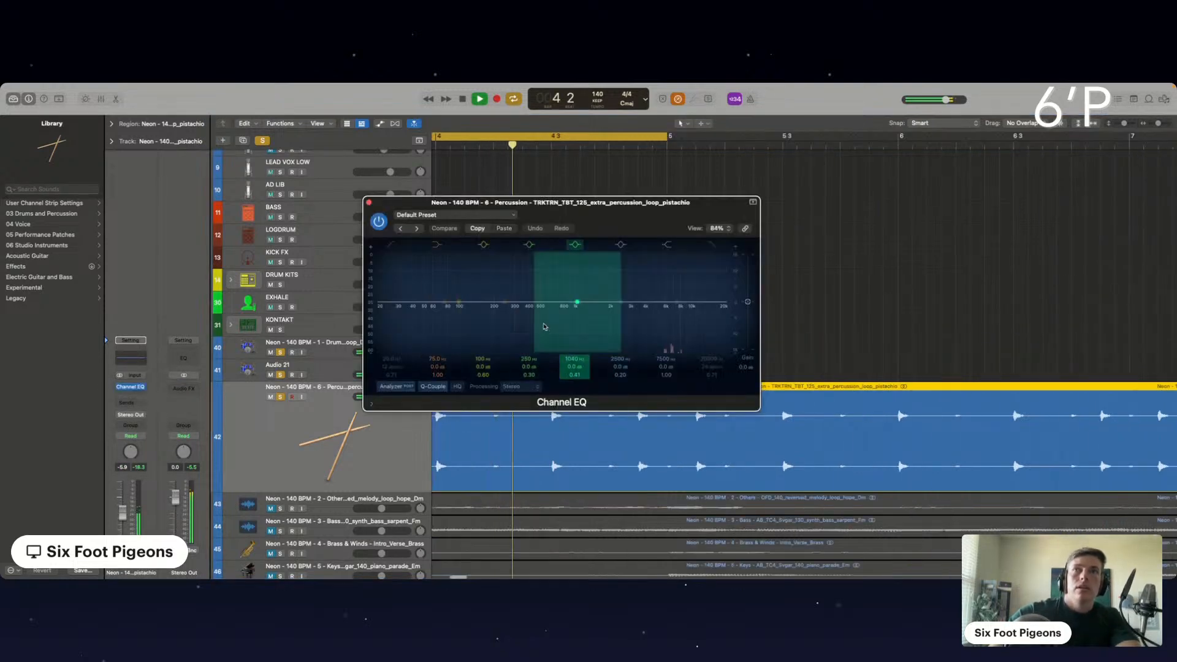
{"action": "left_click", "coordinate": [390, 253]}
{"action": "left_click_drag", "start_coordinate": [434, 302], "coordinate": [520, 308]}
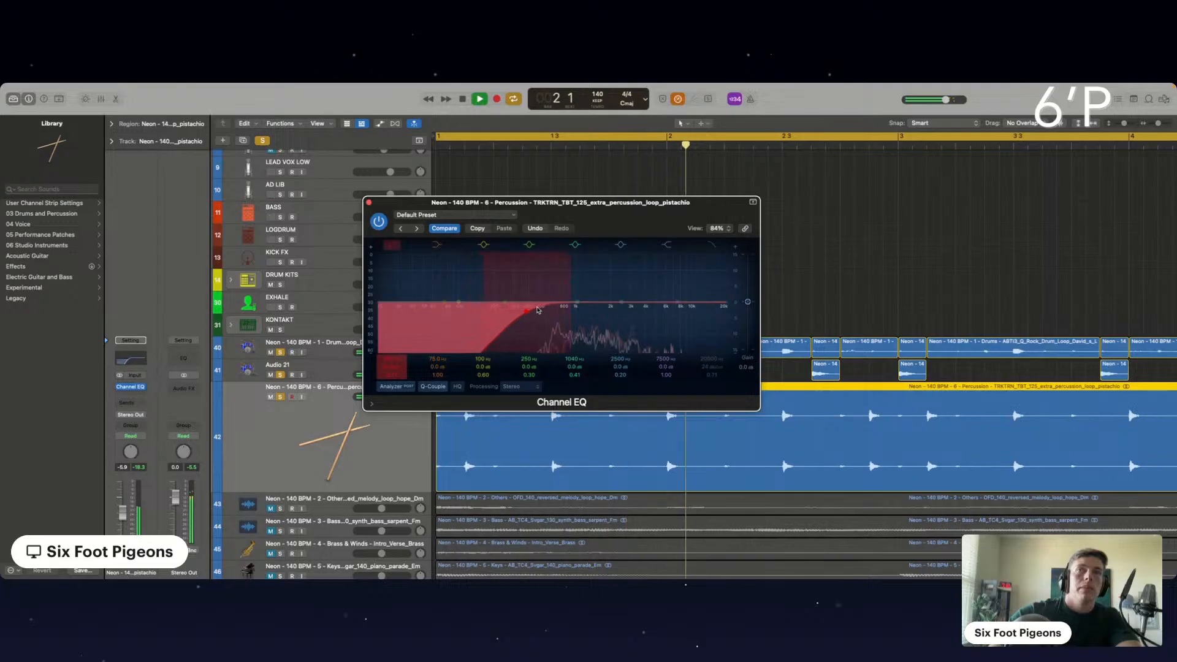
{"action": "left_click_drag", "start_coordinate": [444, 303], "coordinate": [493, 326]}
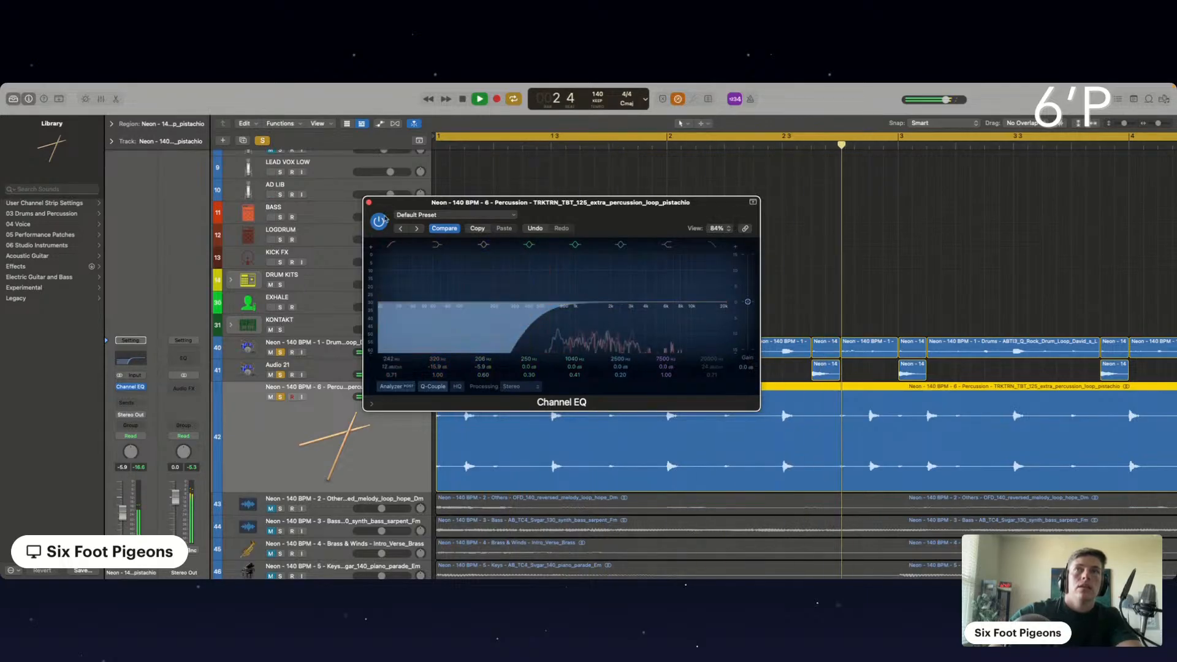
{"action": "left_click", "coordinate": [368, 202]}
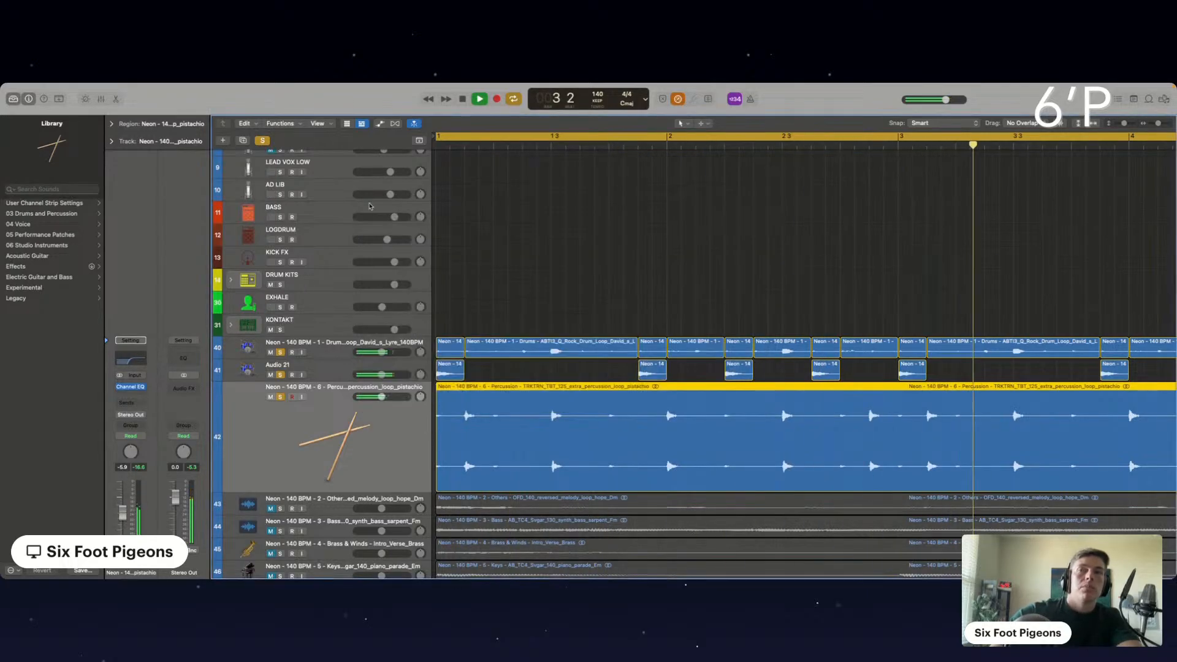
Add an Exciter to the percussion loop track after its Channel EQ and load the Add Silver preset.
{"action": "left_click", "coordinate": [140, 396]}
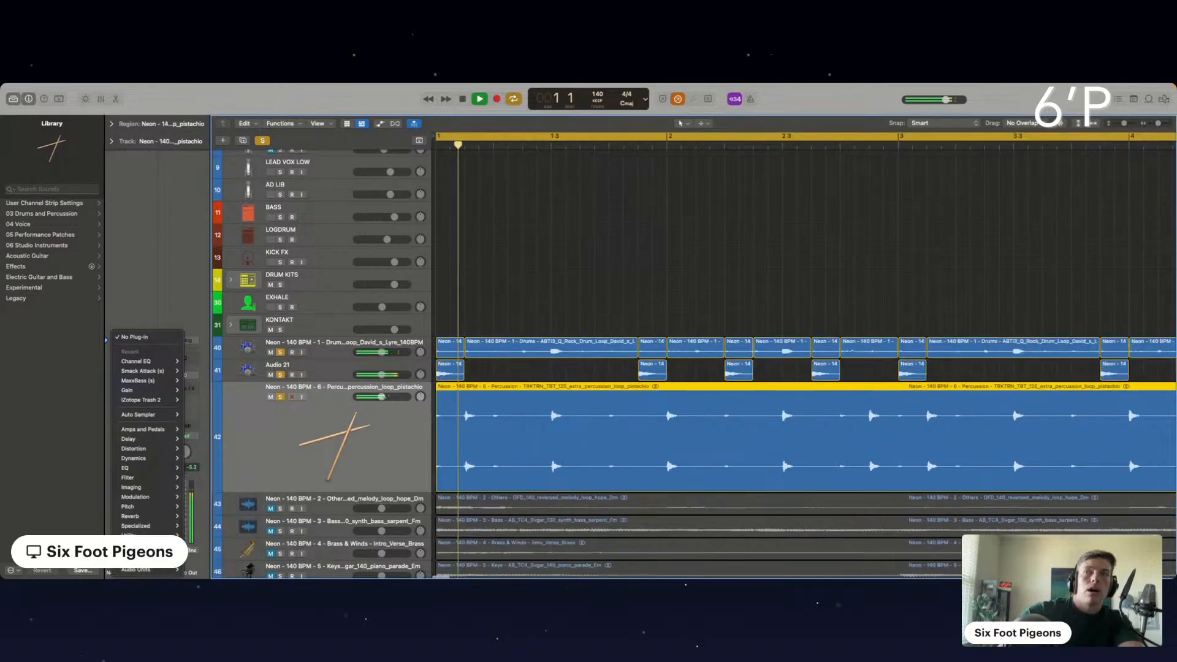
{"action": "mouse_move", "coordinate": [141, 535]}
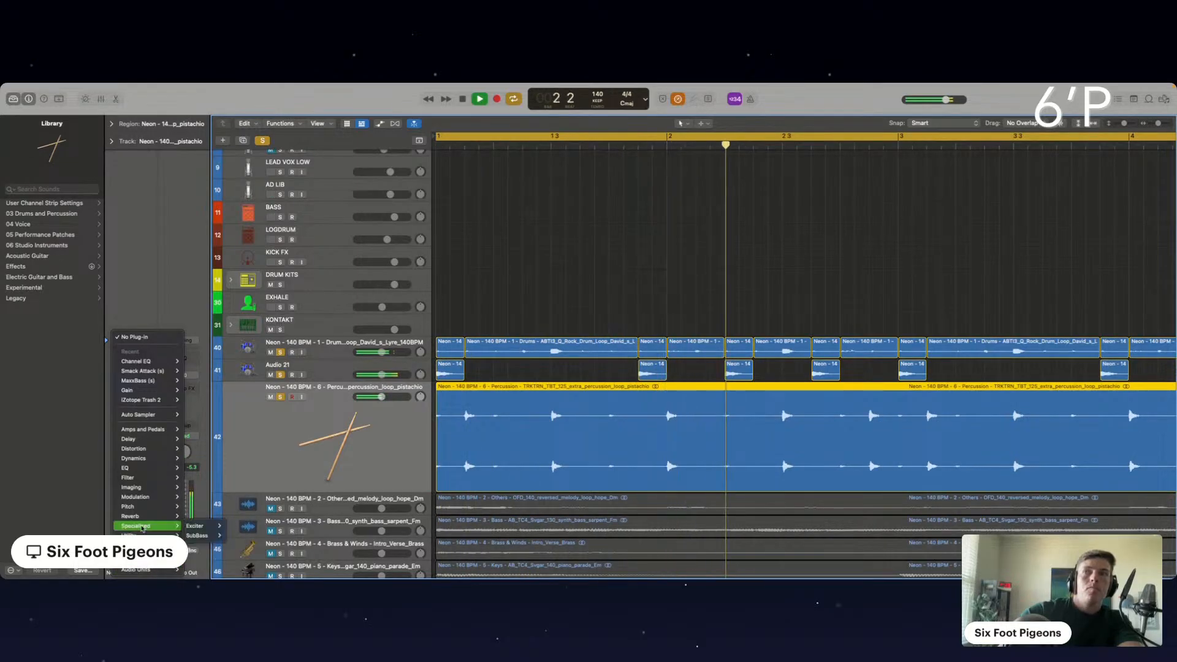
{"action": "mouse_move", "coordinate": [195, 526]}
{"action": "left_click", "coordinate": [235, 526]}
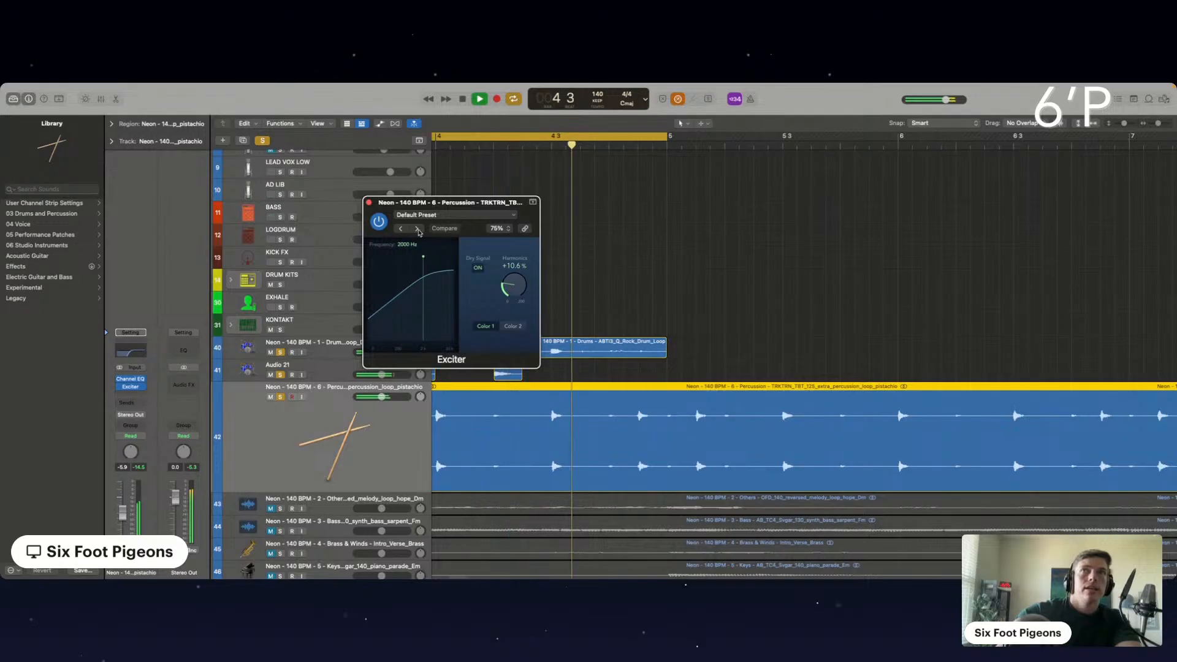
{"action": "left_click", "coordinate": [417, 228]}
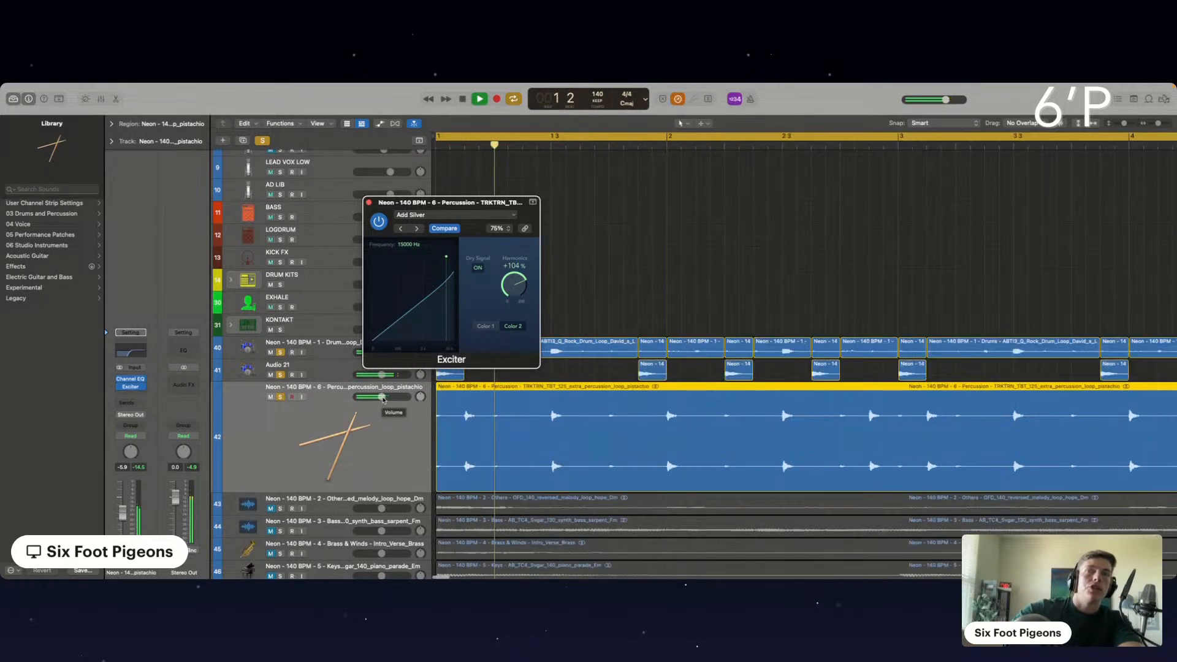
Lower the percussion loop track's volume to -12.0 dB and close the Exciter window.
{"action": "left_click", "coordinate": [382, 397]}
{"action": "left_click_drag", "start_coordinate": [376, 397], "coordinate": [376, 397]}
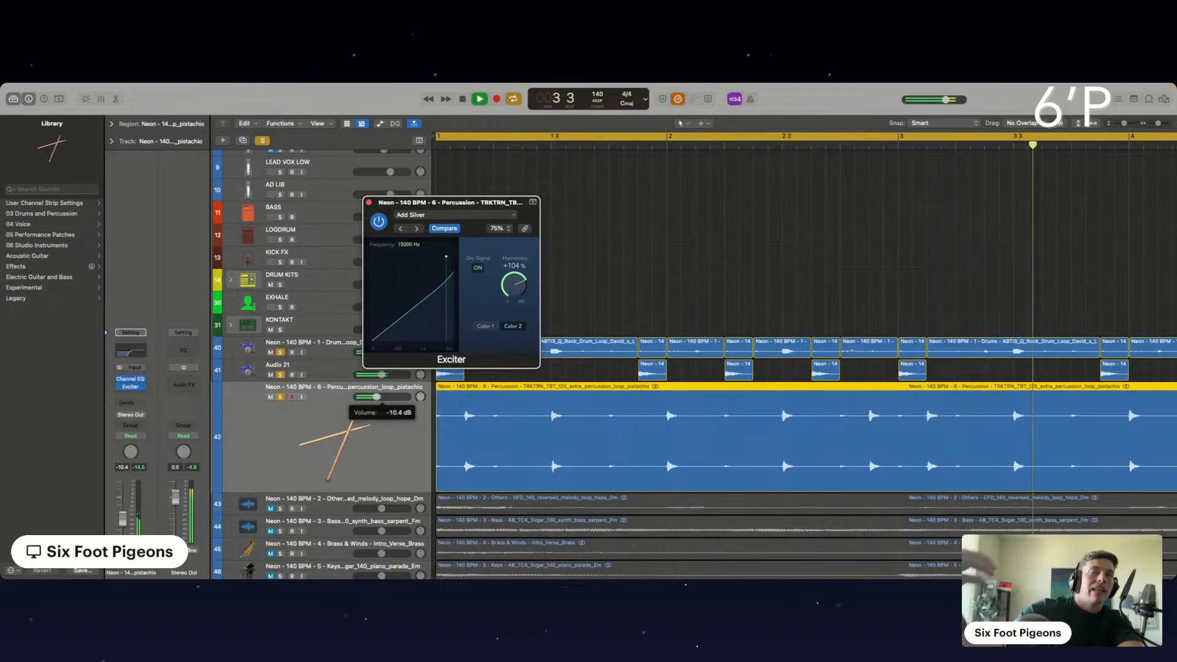
{"action": "left_click_drag", "start_coordinate": [376, 397], "coordinate": [375, 397]}
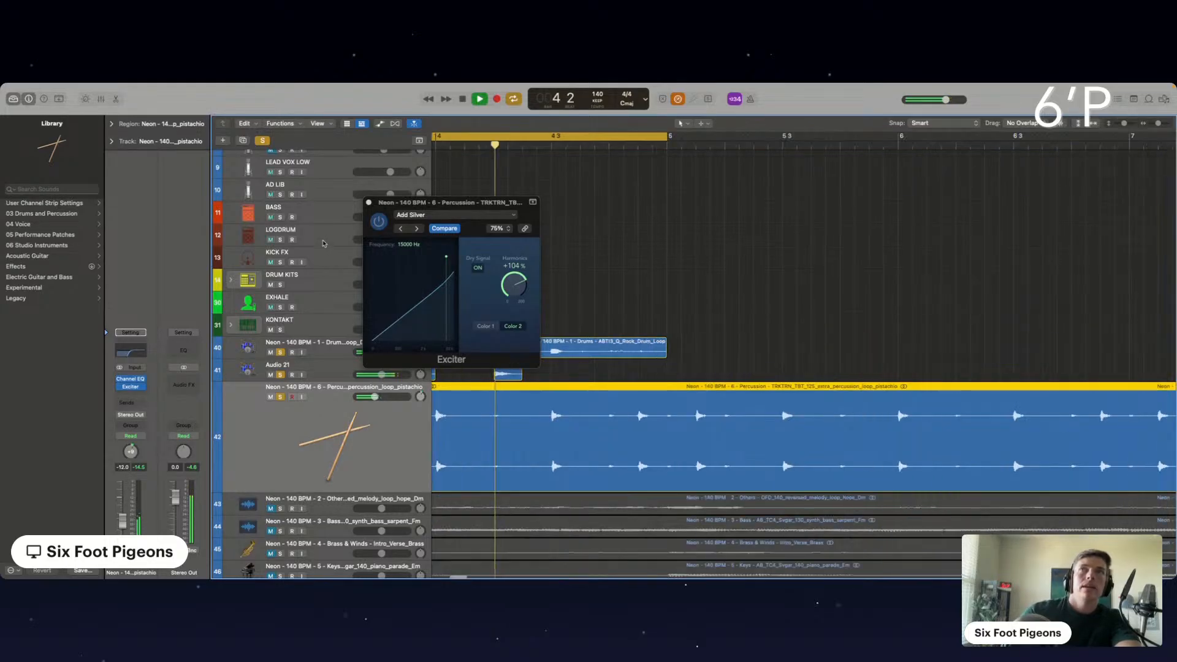
{"action": "left_click", "coordinate": [368, 203]}
{"action": "scroll", "coordinate": [298, 297], "scroll_direction": "down", "scroll_amount": 3}
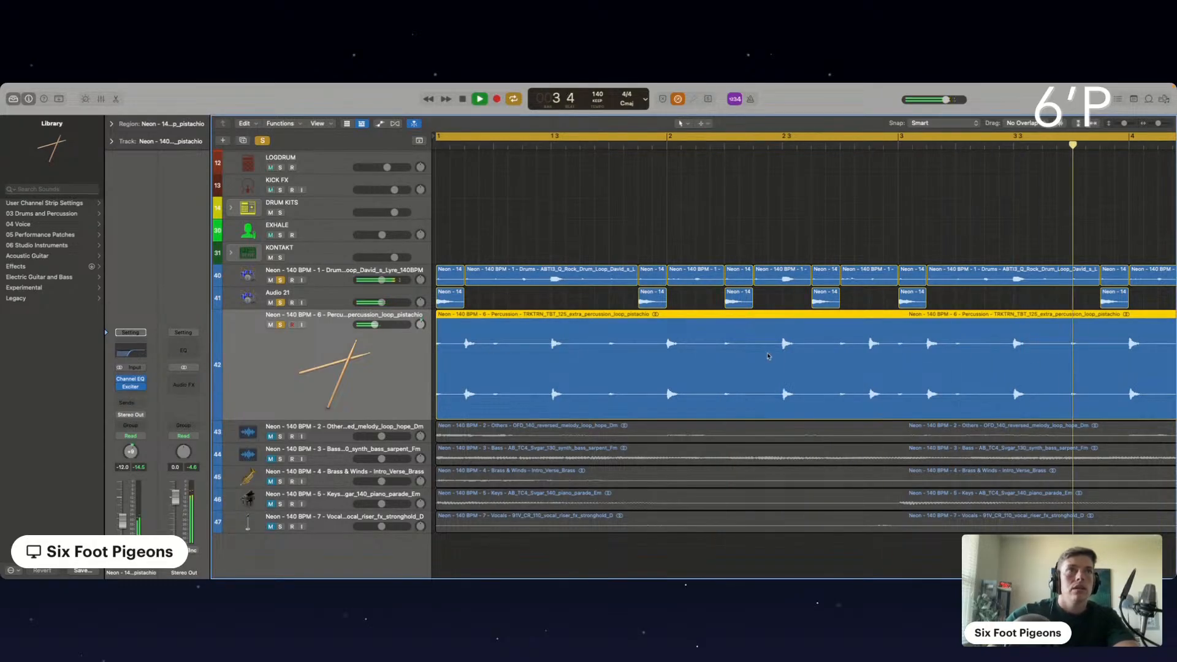
Split the percussion loop region at bar 3 and repeat its first two bars to fill bars 3 to 5.
{"action": "key", "text": "super+Left"}
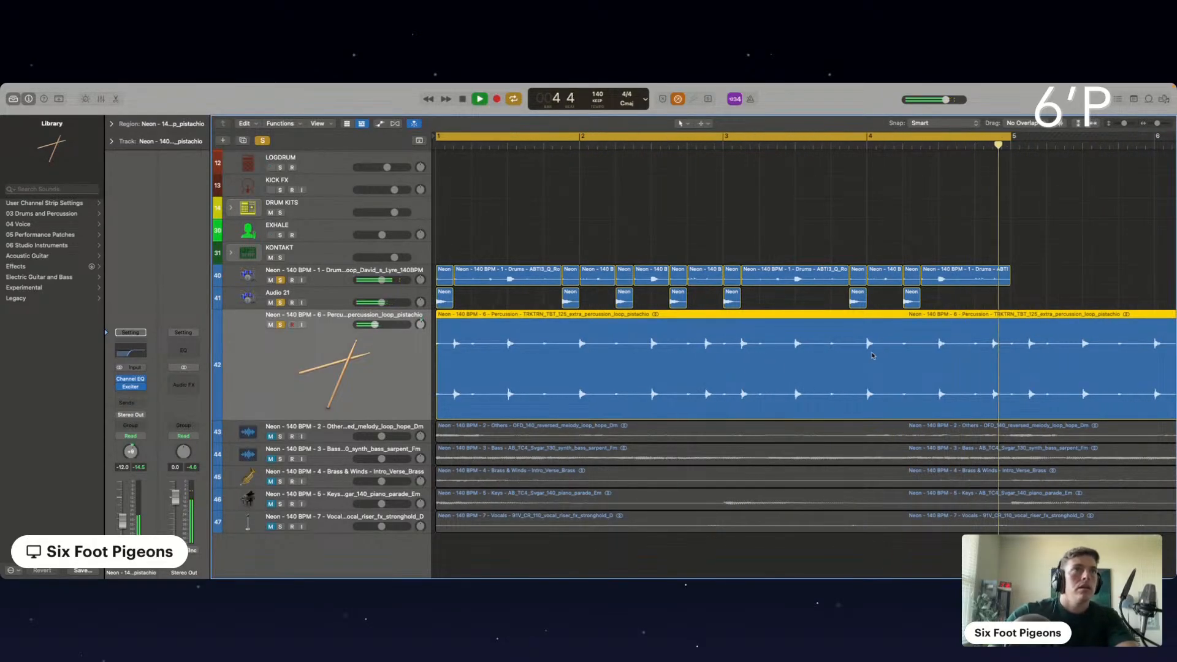
{"action": "left_click", "coordinate": [723, 328]}
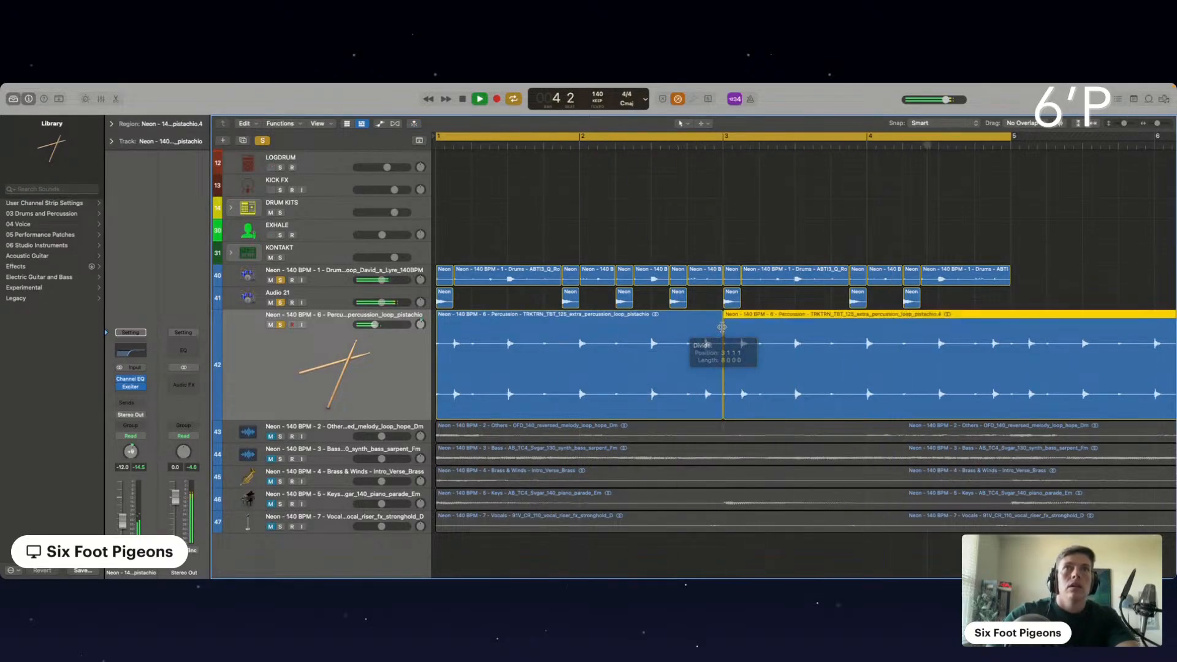
{"action": "left_click", "coordinate": [707, 332]}
{"action": "key", "text": "super+r"}
{"action": "key", "text": "super+Left"}
{"action": "key", "text": "super+Left"}
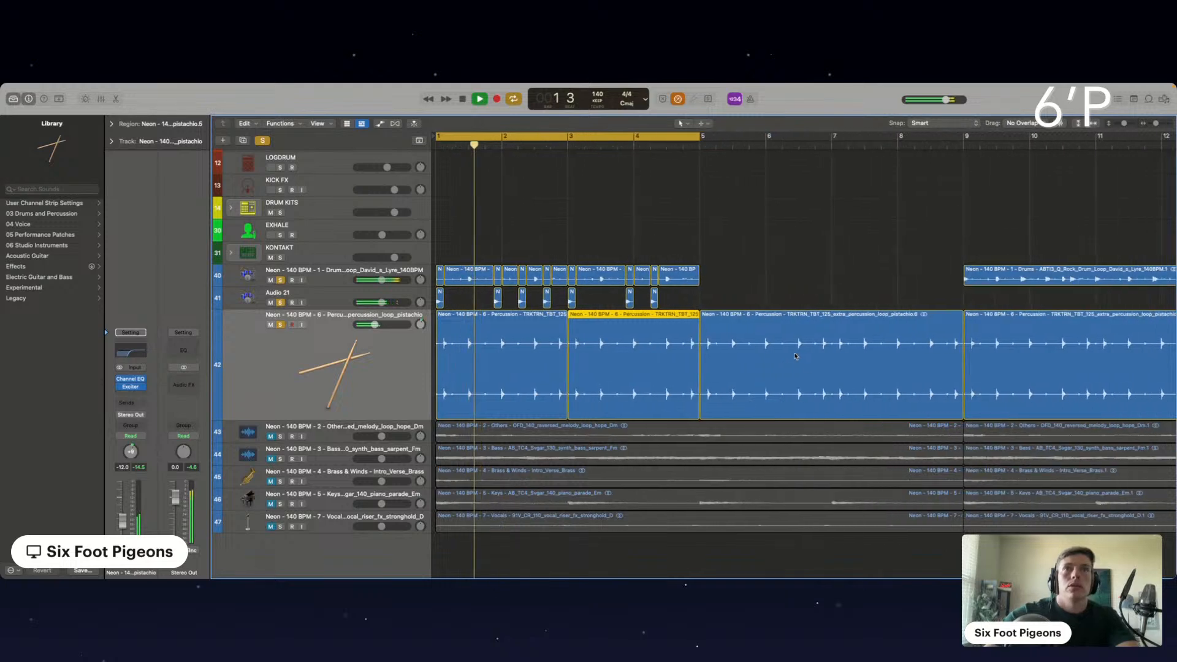
Delete all drum and percussion regions after bar 5 on tracks 40 to 42.
{"action": "left_click", "coordinate": [795, 354]}
{"action": "key", "text": "Delete"}
{"action": "key", "text": "Delete"}
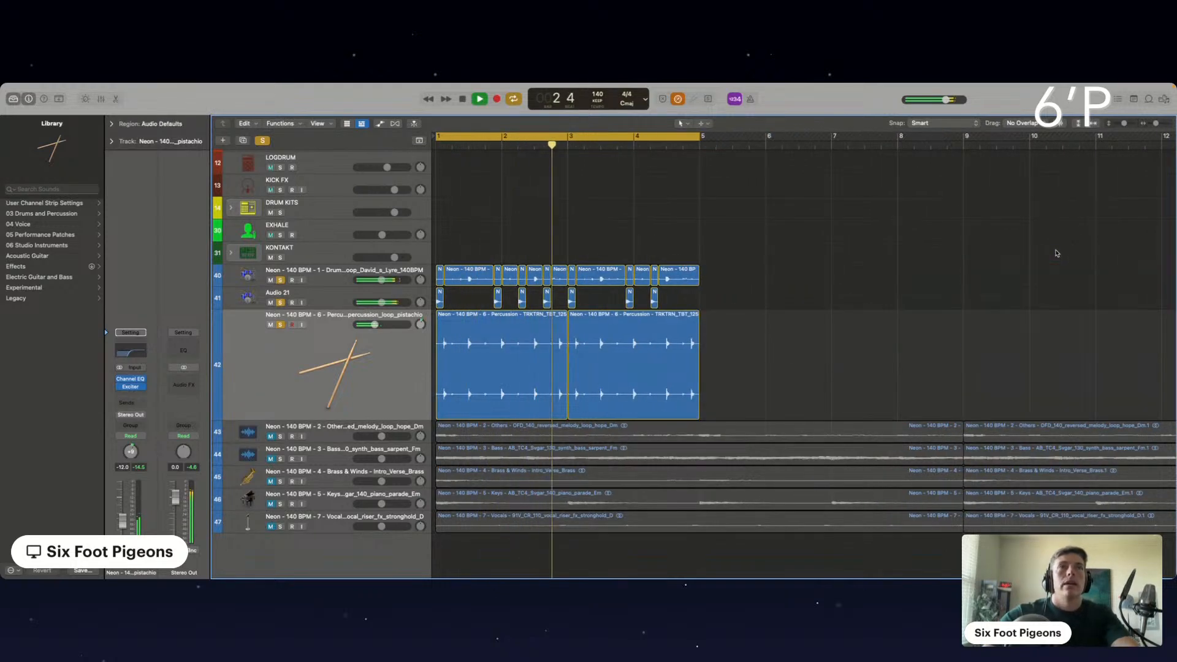
{"action": "scroll", "coordinate": [1063, 245], "scroll_direction": "down", "scroll_amount": 2}
{"action": "scroll", "coordinate": [746, 355], "scroll_direction": "down", "scroll_amount": 5}
{"action": "scroll", "coordinate": [726, 365], "scroll_direction": "down", "scroll_amount": 3}
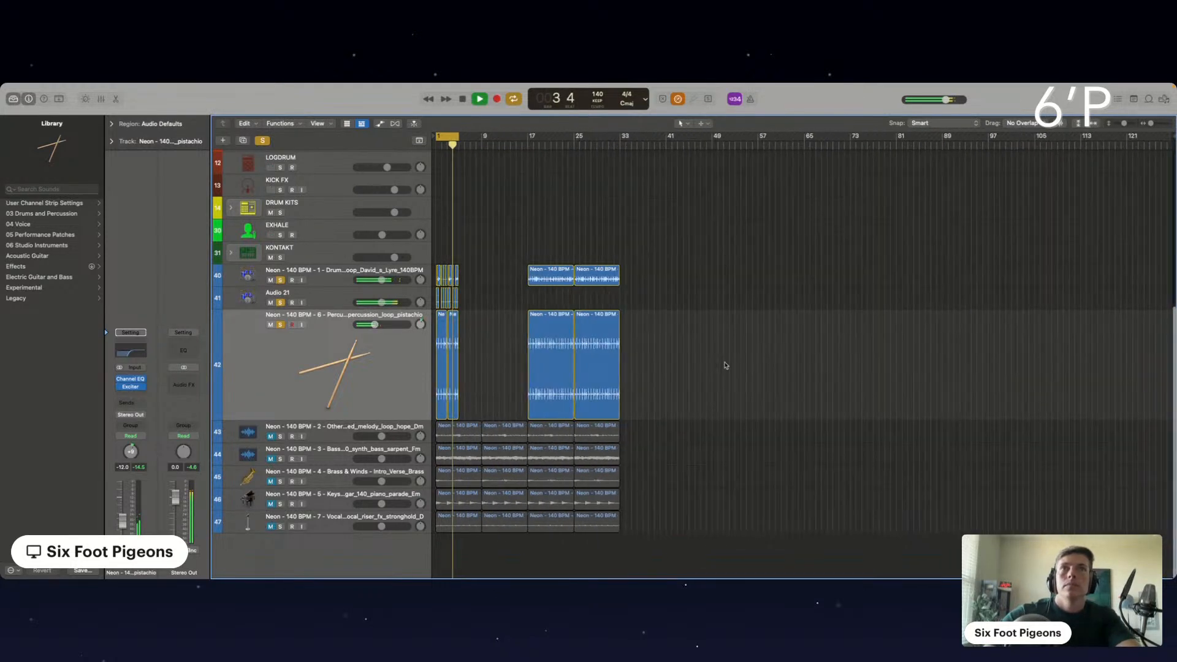
{"action": "left_click_drag", "start_coordinate": [681, 362], "coordinate": [528, 265]}
{"action": "key", "text": "Delete"}
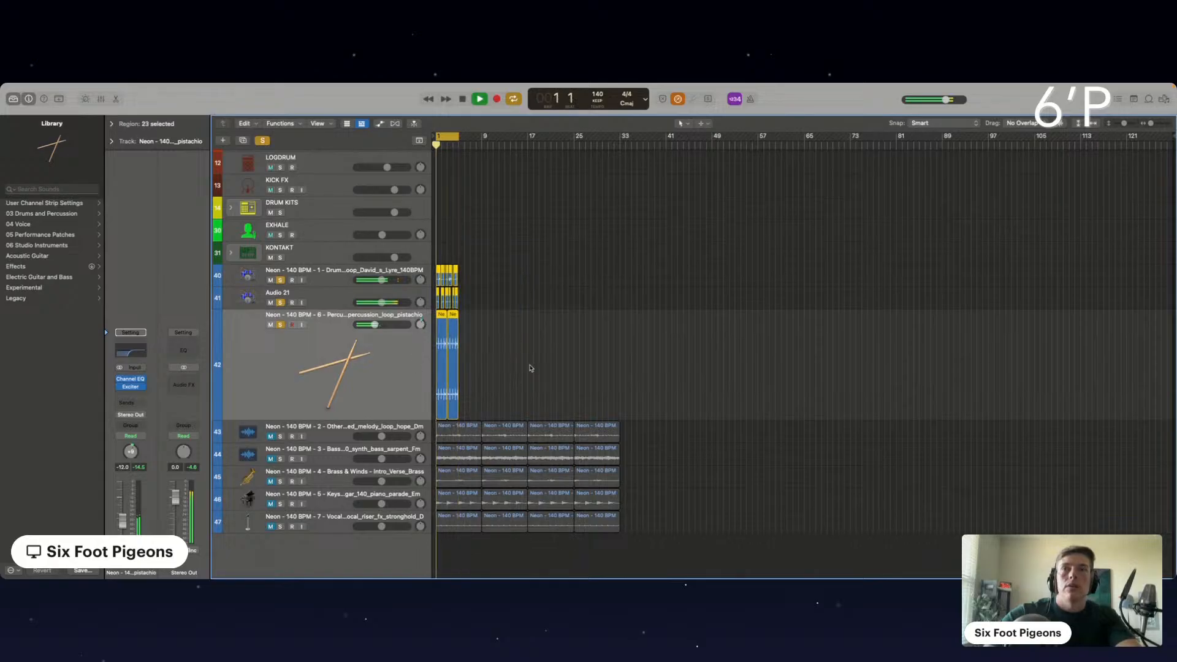
Repeat the selected four-bar drum and percussion pattern seven times to reach bar 33, play from the start and deselect the regions.
{"action": "scroll", "coordinate": [531, 368], "scroll_direction": "up", "scroll_amount": 5}
{"action": "key", "text": "super+r"}
{"action": "key", "text": "super+r"}
{"action": "key", "text": "super+r"}
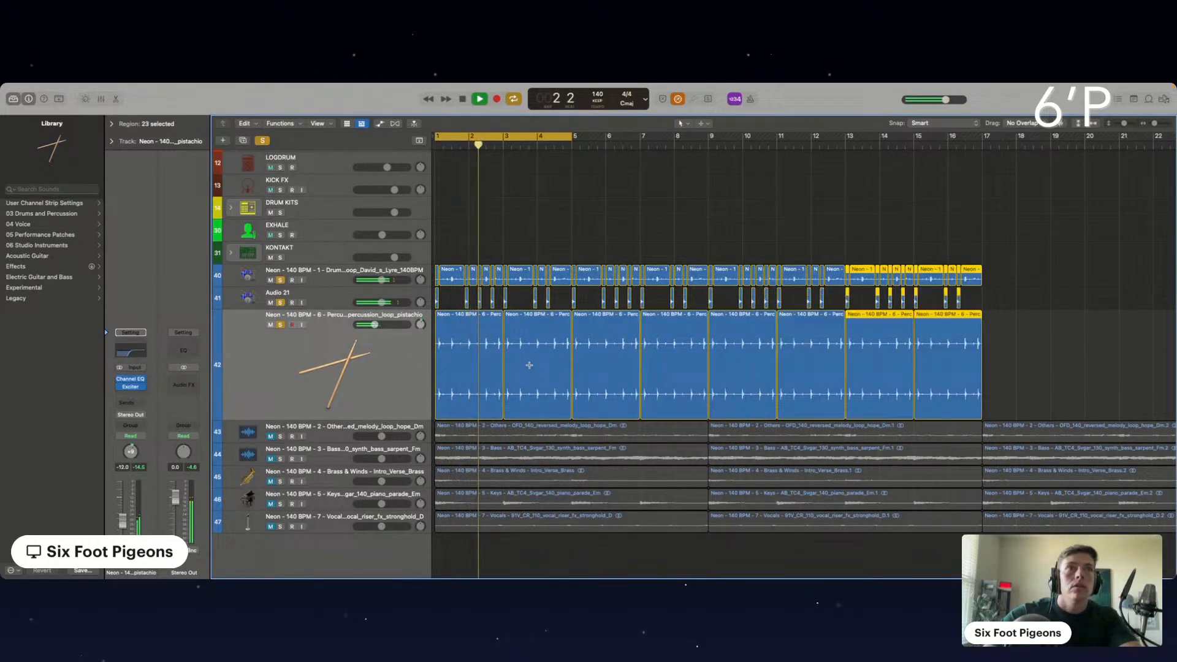
{"action": "scroll", "coordinate": [529, 366], "scroll_direction": "down", "scroll_amount": 2}
{"action": "key", "text": "super+r"}
{"action": "key", "text": "super+r"}
{"action": "key", "text": "super+r"}
{"action": "key", "text": "super+r"}
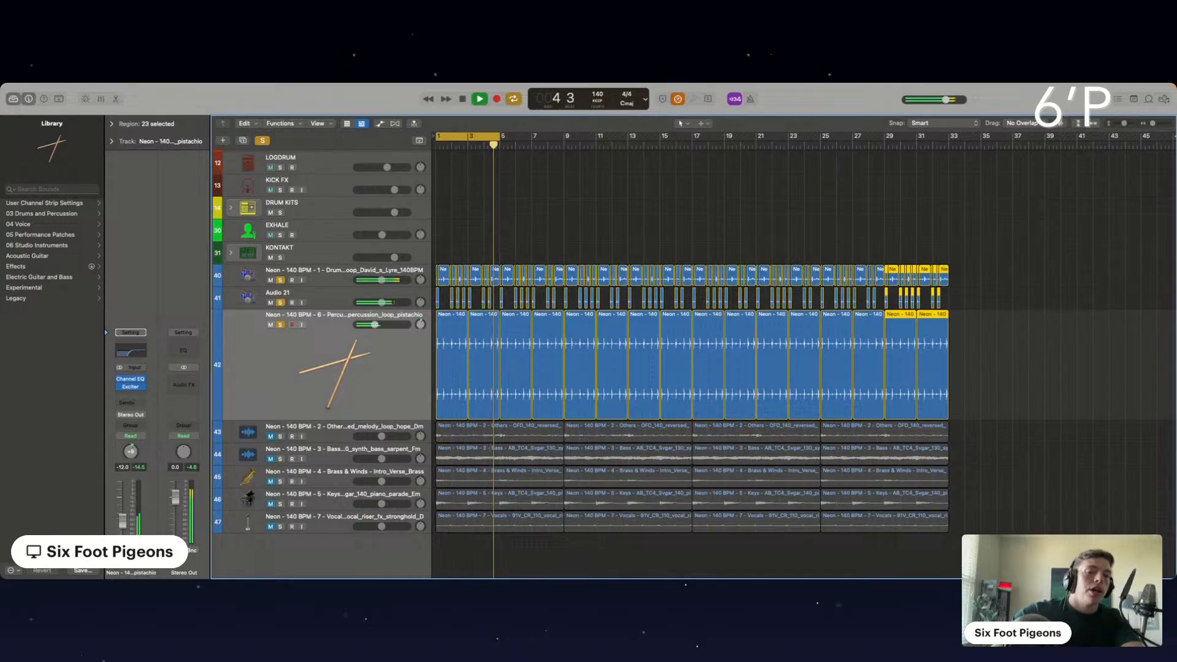
{"action": "key", "text": "Return"}
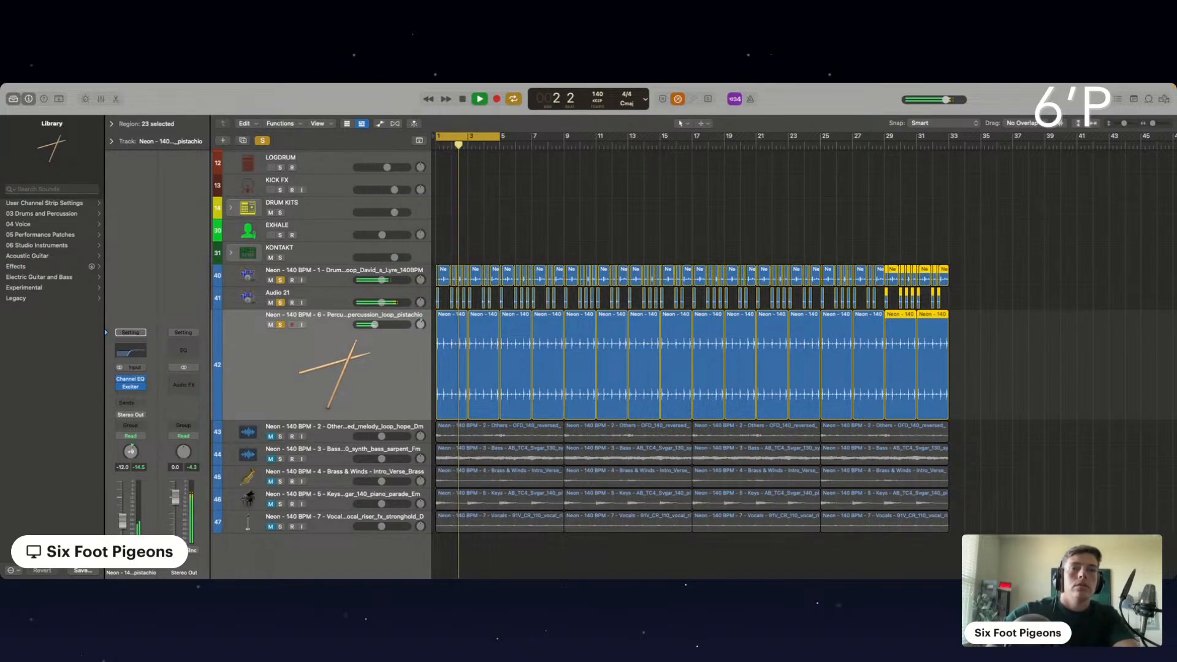
{"action": "left_click", "coordinate": [501, 184]}
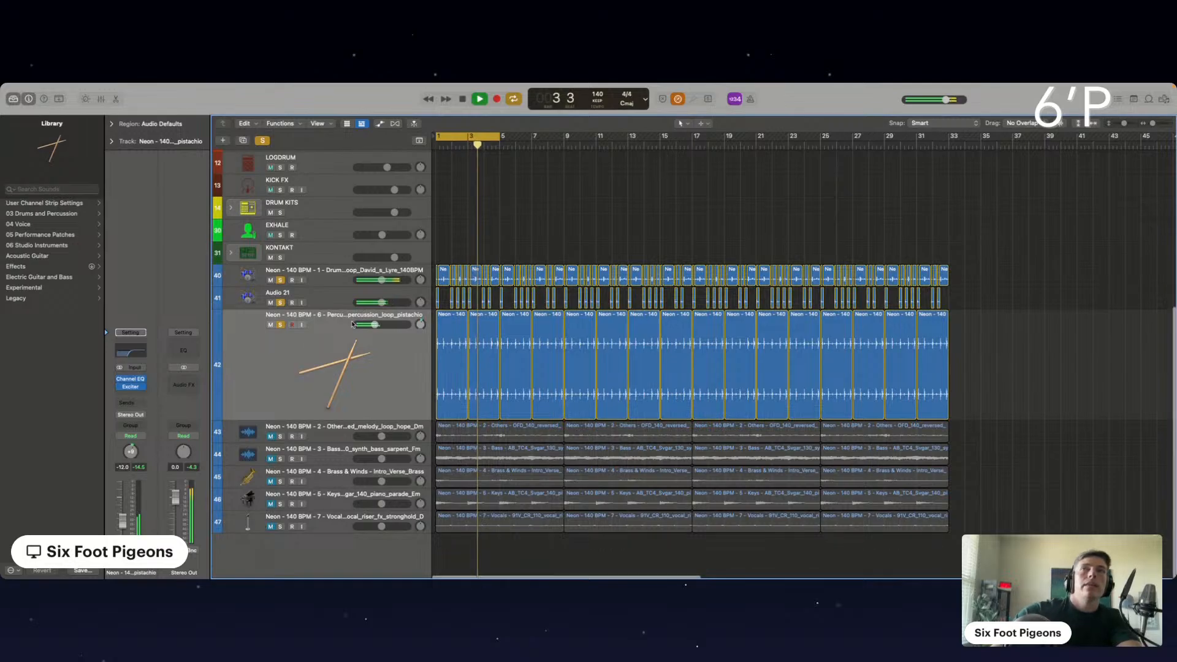
Unsolo the drum and percussion tracks, solo the reversed melody loop track and select it.
{"action": "key", "text": "super+Right"}
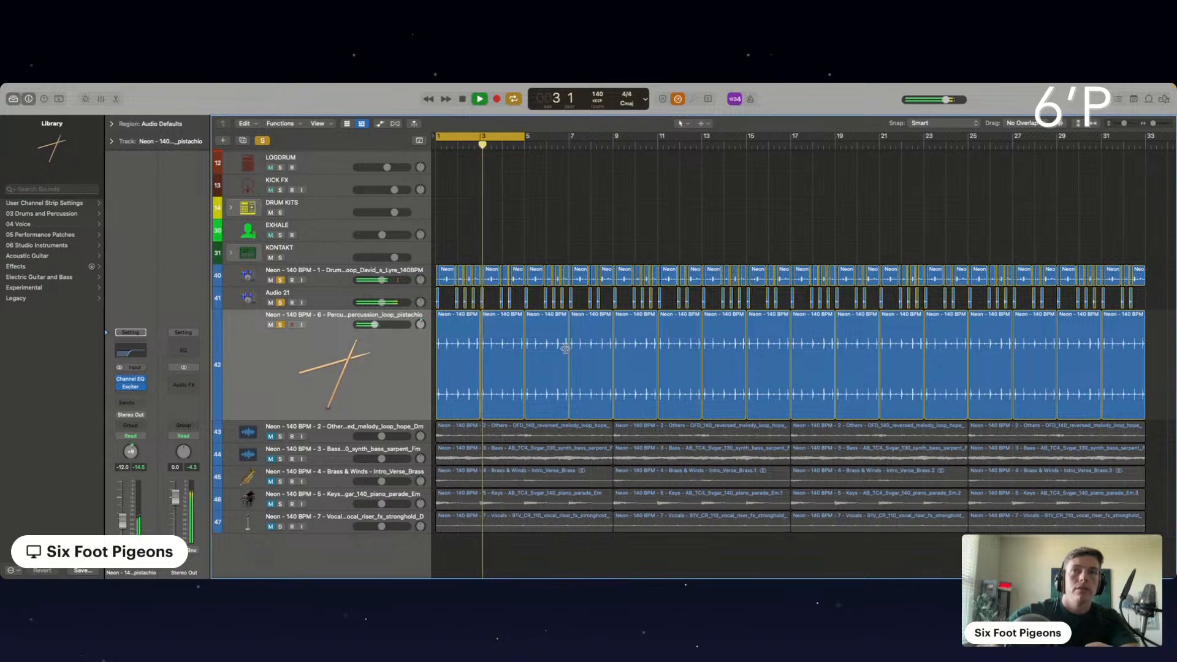
{"action": "scroll", "coordinate": [555, 412], "scroll_direction": "up", "scroll_amount": 8}
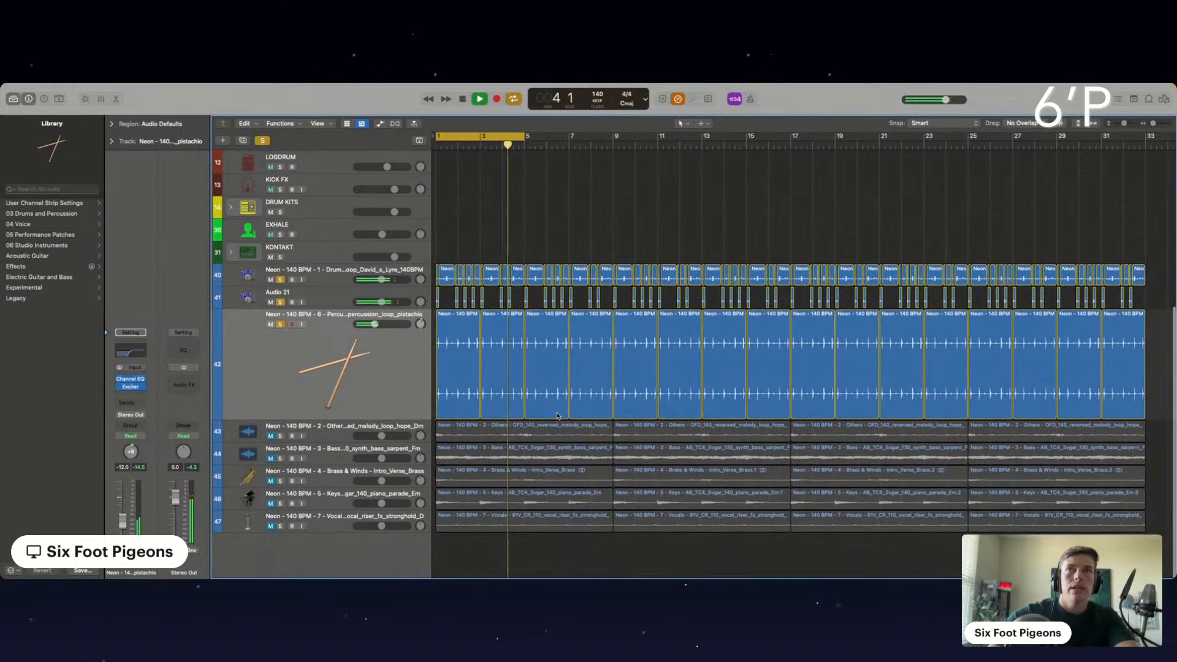
{"action": "scroll", "coordinate": [557, 416], "scroll_direction": "down", "scroll_amount": 8}
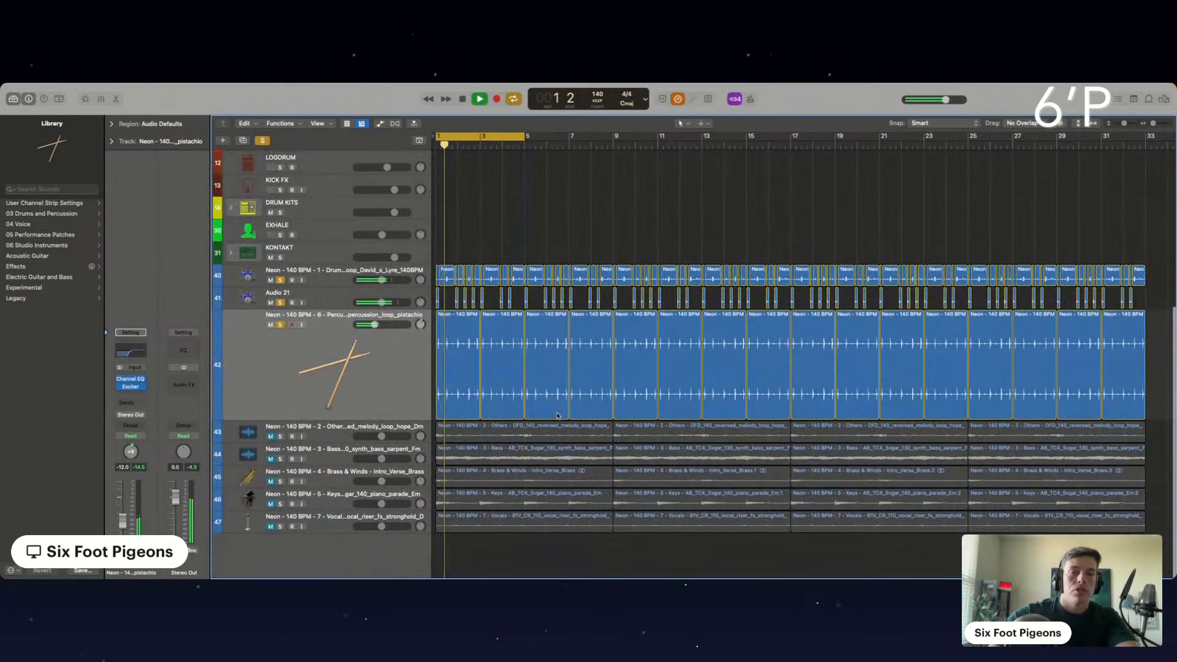
{"action": "left_click", "coordinate": [281, 325]}
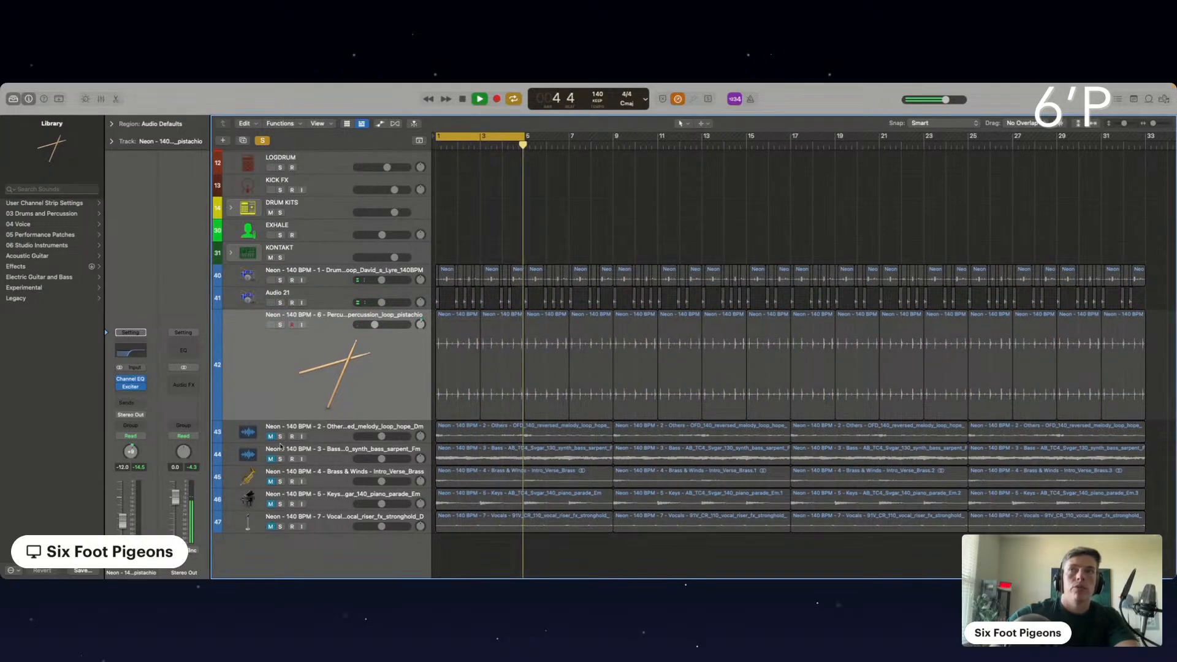
{"action": "left_click", "coordinate": [282, 437]}
{"action": "left_click", "coordinate": [330, 427]}
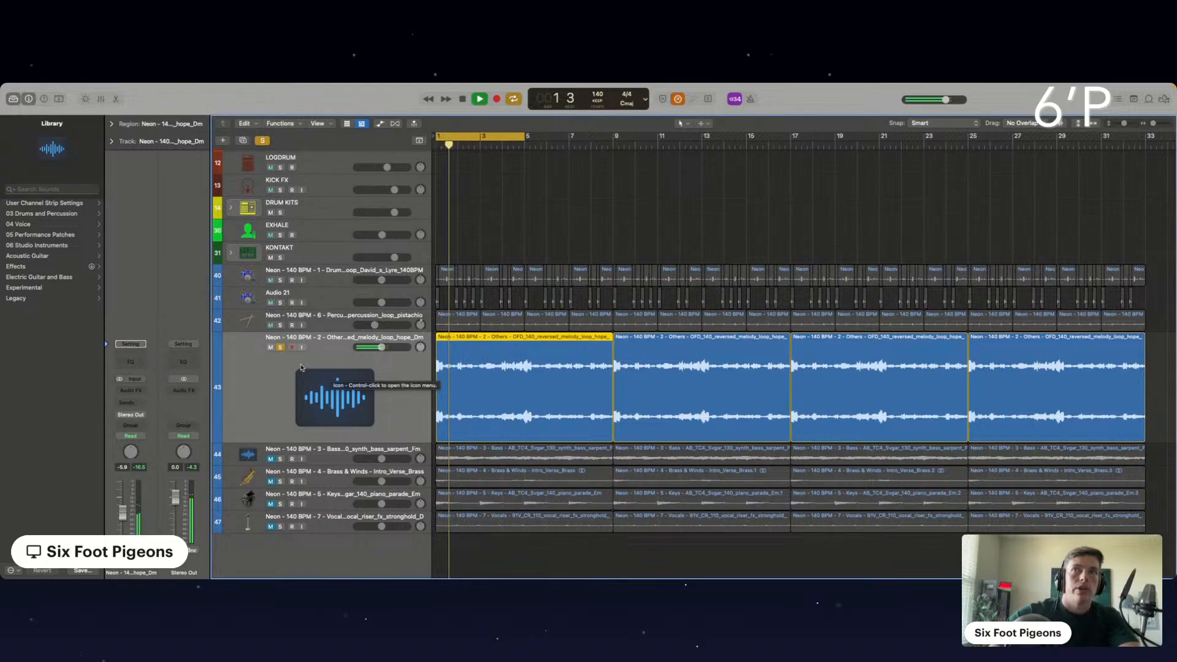
Transpose the first reversed melody loop region down 12 semitones.
{"action": "left_click", "coordinate": [130, 390]}
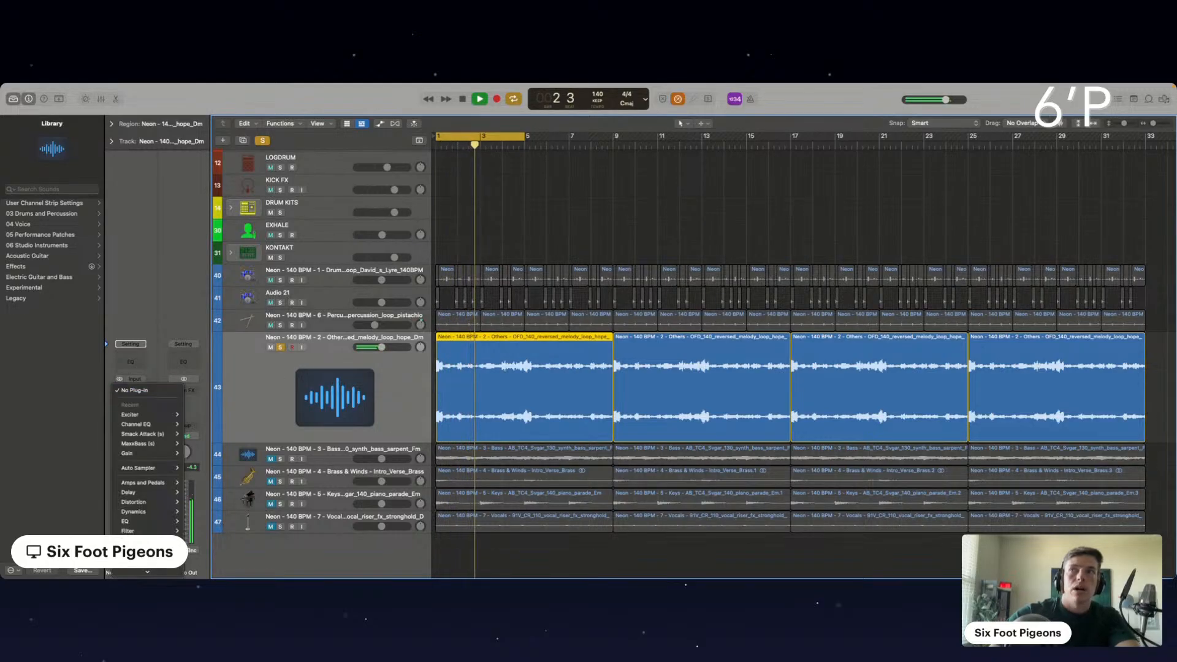
{"action": "left_click", "coordinate": [554, 366]}
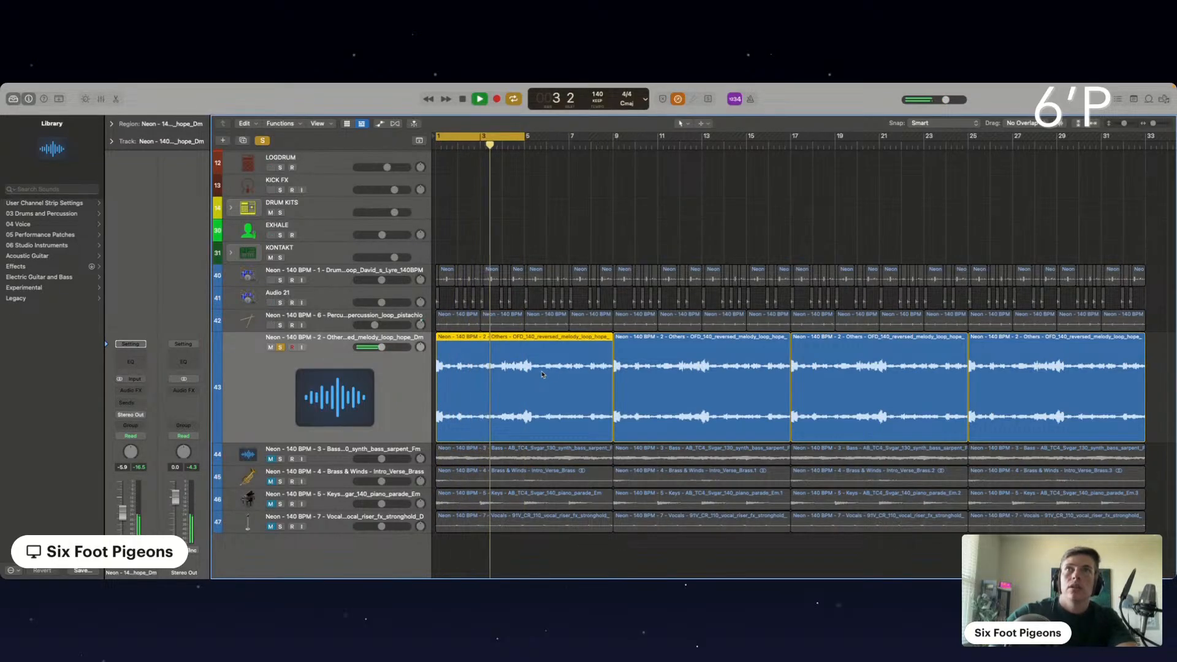
{"action": "key", "text": "super+Right"}
{"action": "key", "text": "super+Right"}
{"action": "key", "text": "super+Right"}
{"action": "key", "text": "super+Right"}
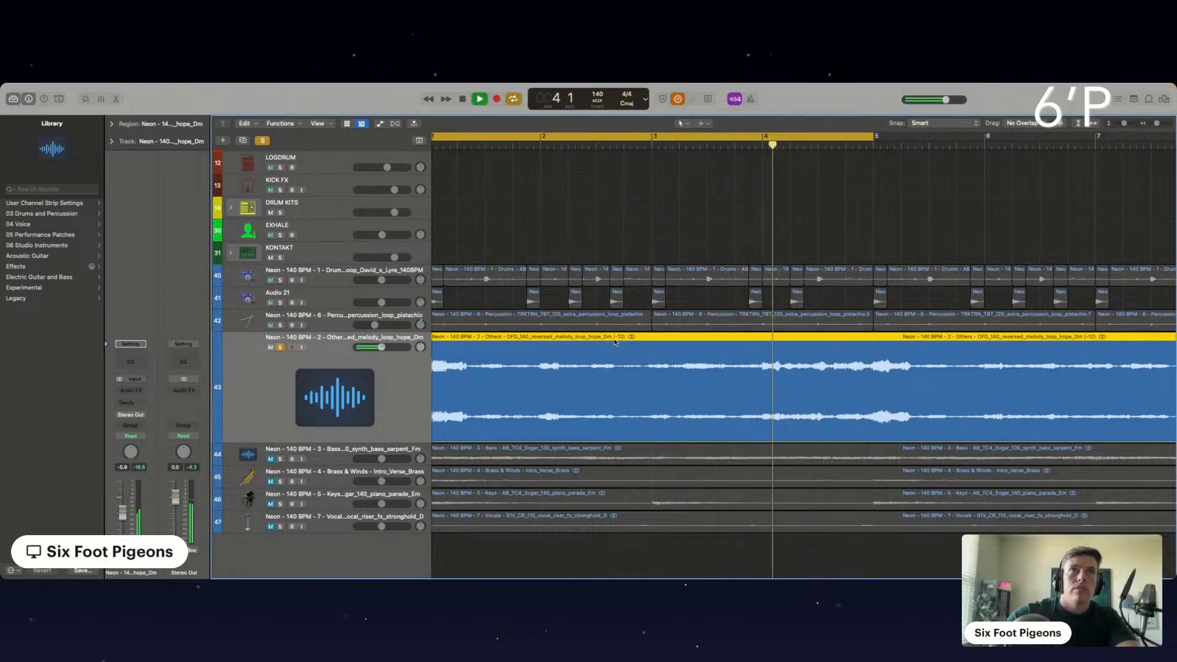
Transpose the other three reversed melody loop regions down 12 semitones, one after another.
{"action": "key", "text": "super+Left"}
{"action": "key", "text": "super+Left"}
{"action": "key", "text": "super+Left"}
{"action": "key", "text": "super+Left"}
{"action": "left_click", "coordinate": [596, 251]}
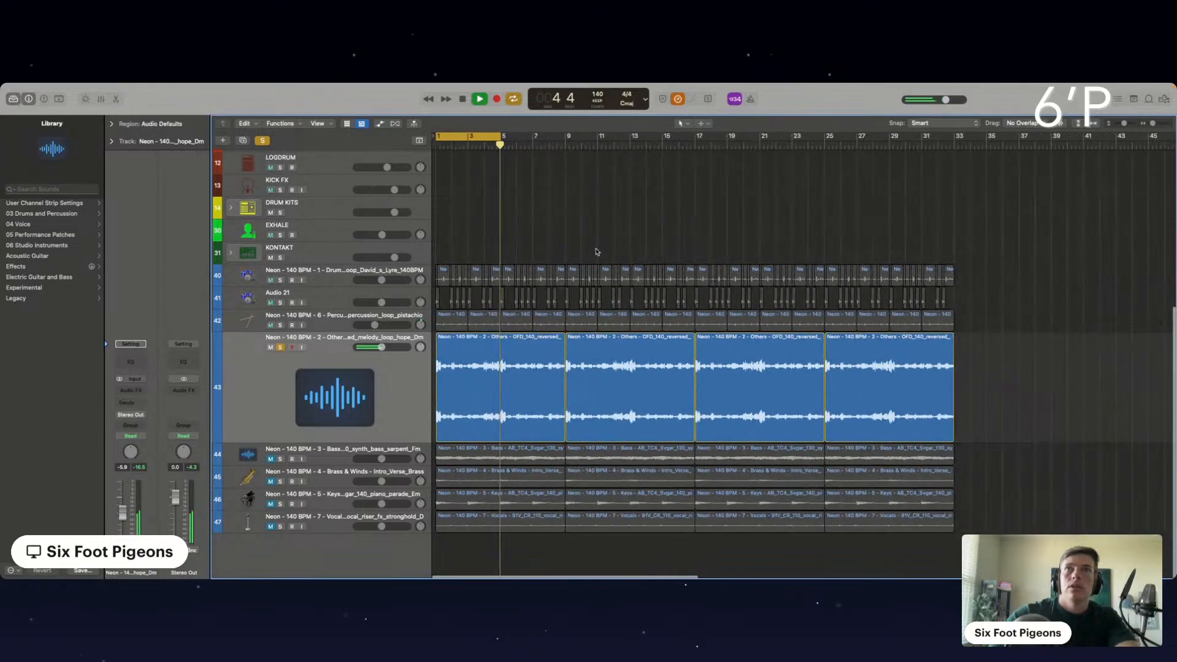
{"action": "left_click", "coordinate": [526, 375]}
{"action": "key", "text": "Right"}
{"action": "key", "text": "Right"}
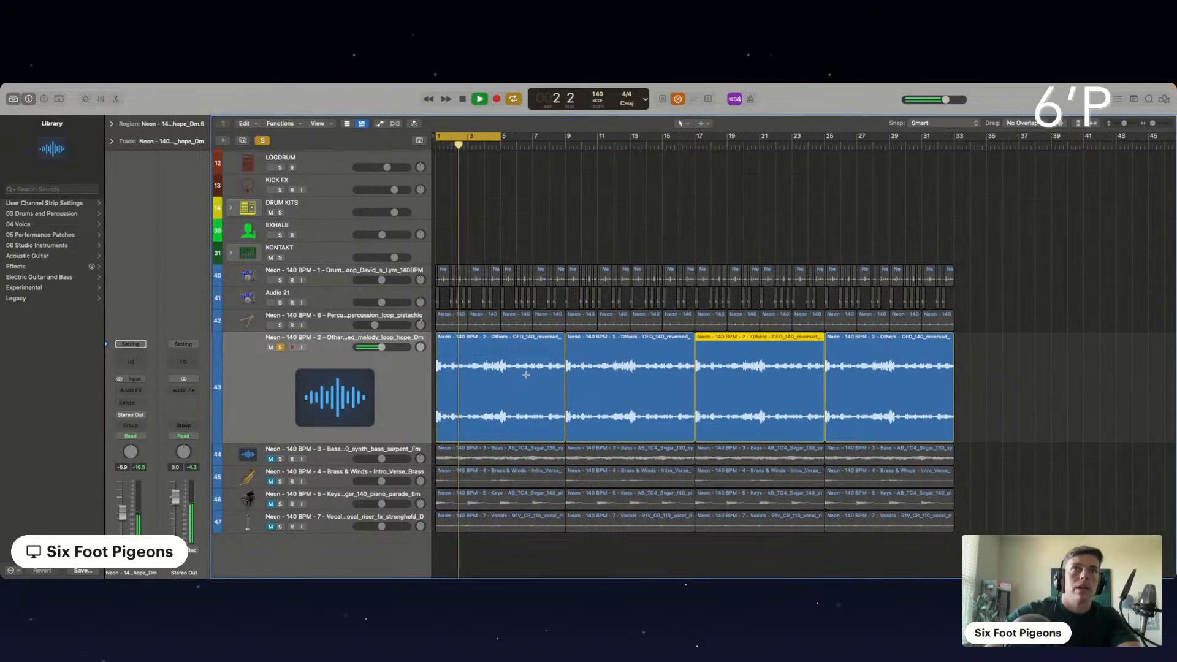
{"action": "key", "text": "Right"}
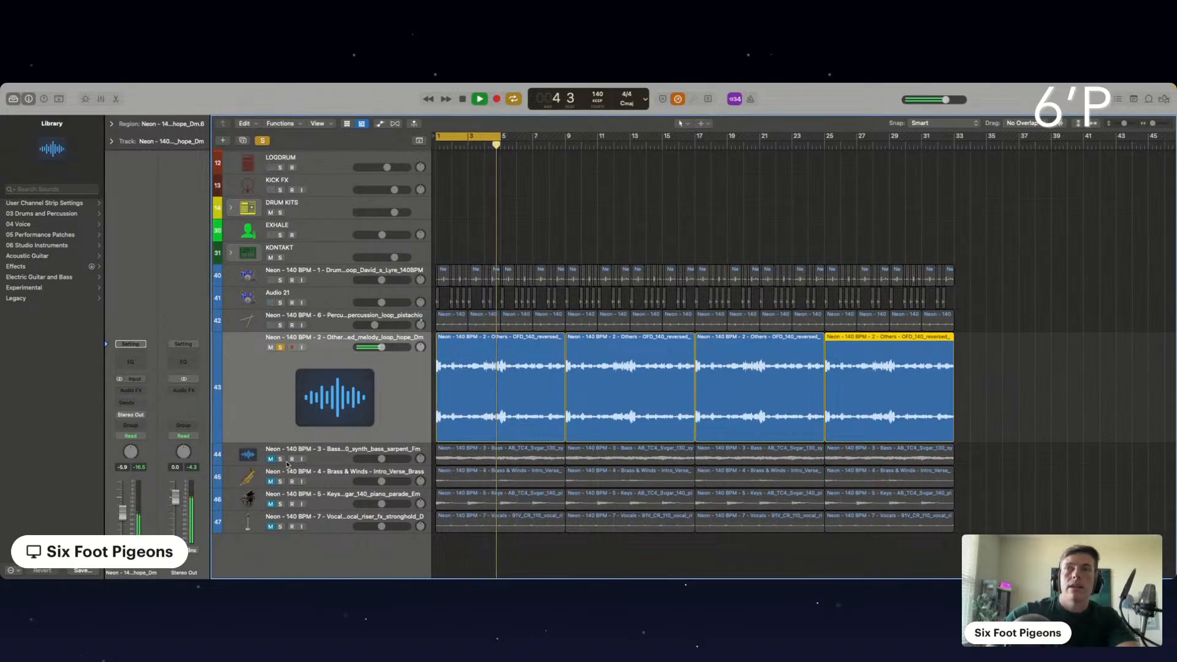
Audition the synth bass with the melody loop, move its track above the melody loop track and unsolo it.
{"action": "left_click", "coordinate": [280, 459]}
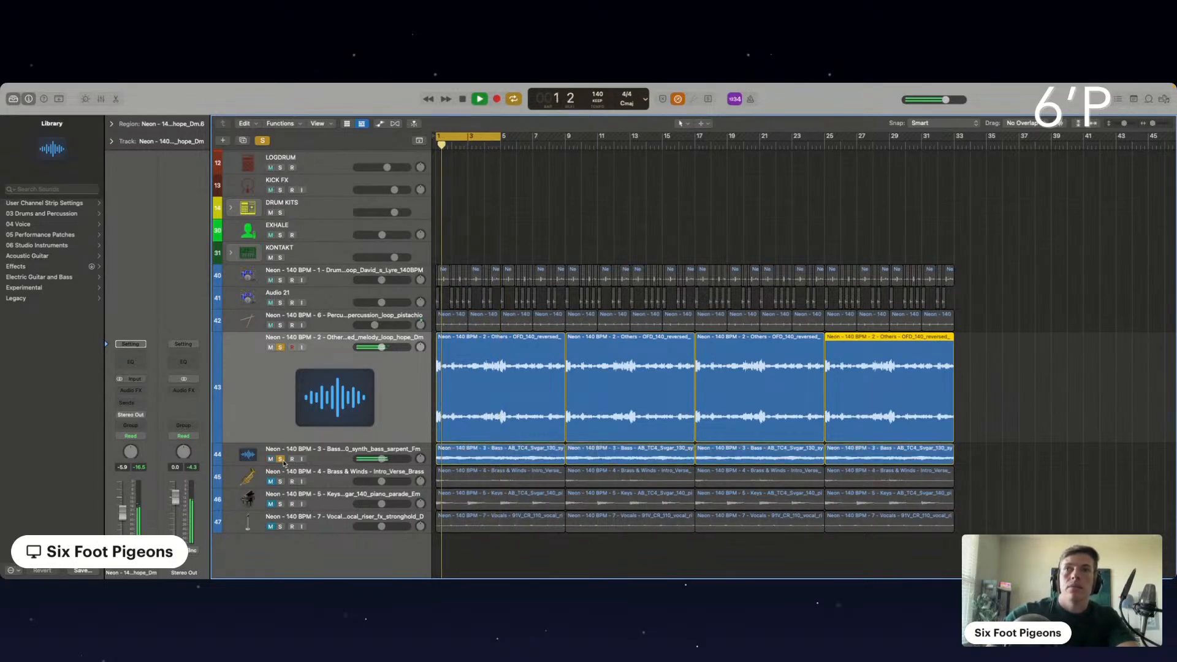
{"action": "left_click", "coordinate": [314, 459]}
{"action": "left_click_drag", "start_coordinate": [329, 378], "coordinate": [327, 338]}
{"action": "left_click", "coordinate": [280, 347]}
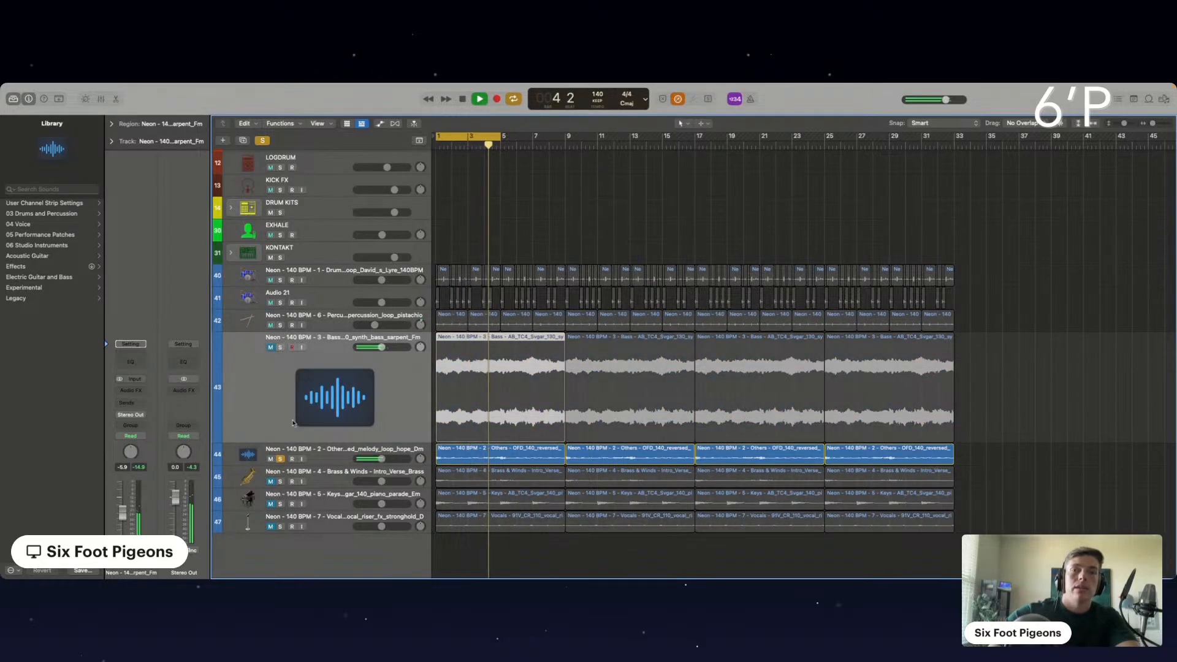
Solo the Brass & Winds track alongside the melody loop and delete its regions after bar 9.
{"action": "left_click", "coordinate": [280, 481]}
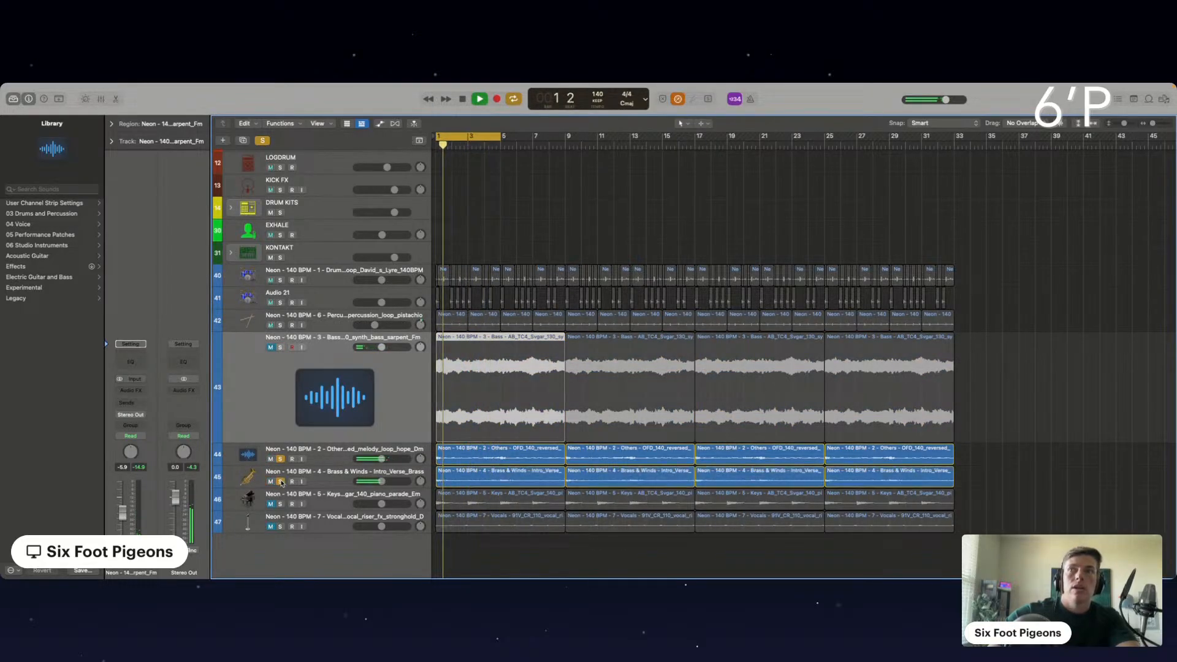
{"action": "left_click", "coordinate": [280, 481]}
{"action": "left_click", "coordinate": [316, 481]}
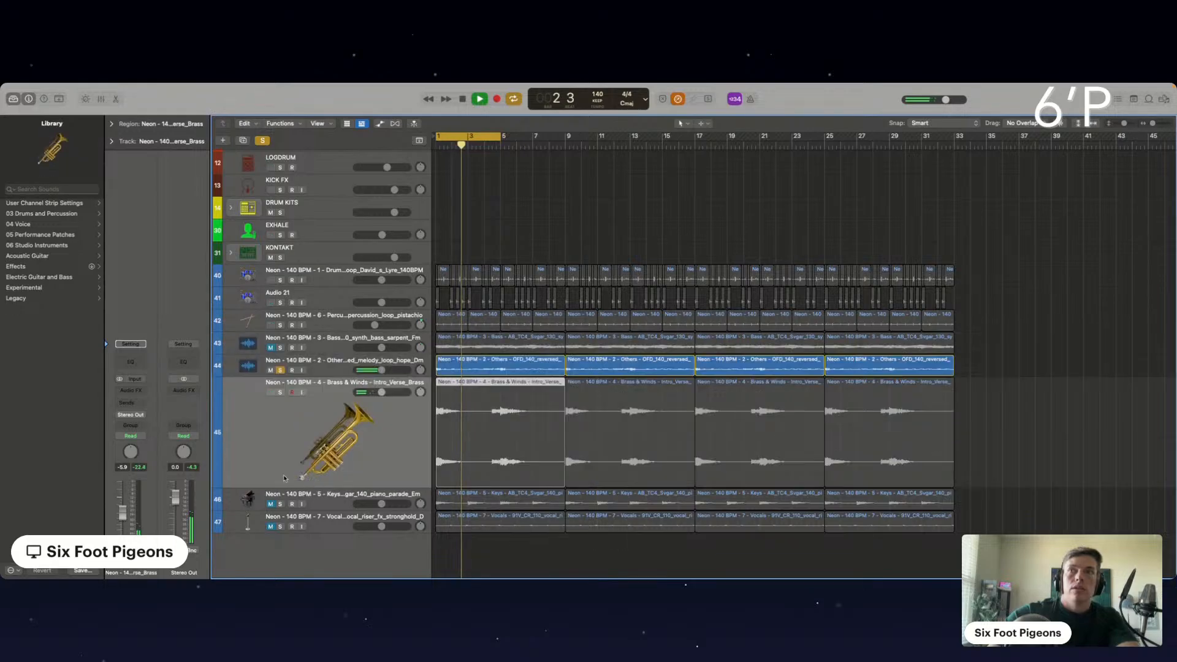
{"action": "left_click", "coordinate": [281, 392]}
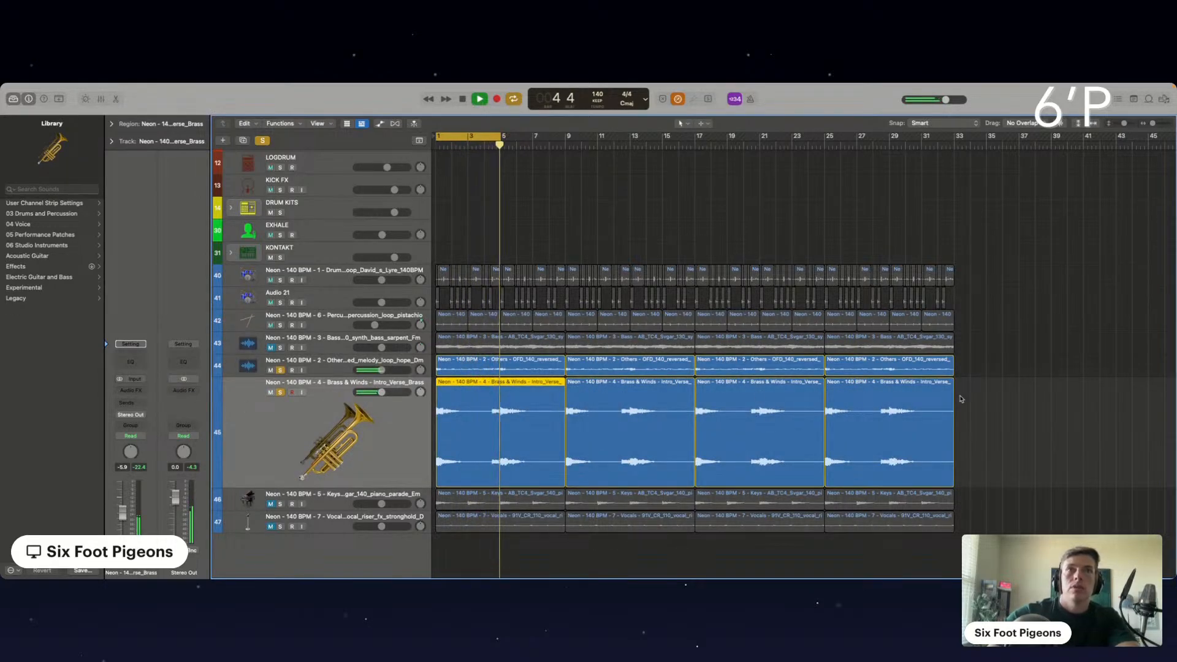
{"action": "left_click", "coordinate": [688, 403]}
{"action": "key", "text": "Delete"}
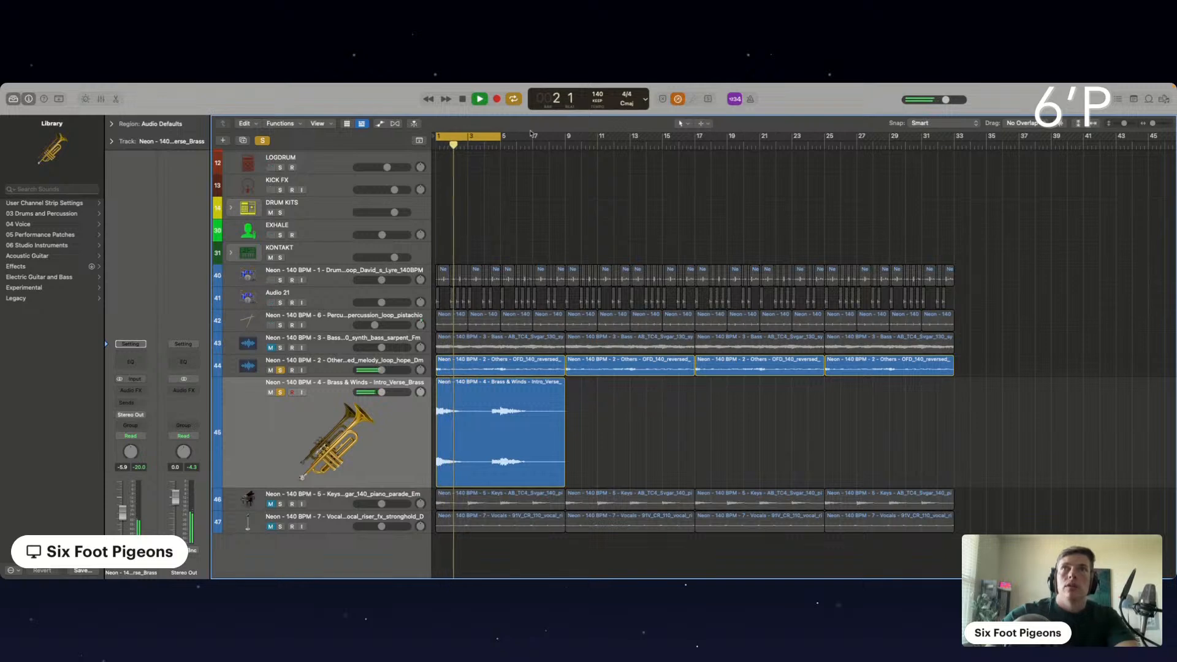
Extend the cycle range to bar 9 and audition the Brass & Winds region with the melody loop from bar 1.
{"action": "left_click_drag", "start_coordinate": [497, 137], "coordinate": [565, 137]}
{"action": "left_click", "coordinate": [507, 406]}
{"action": "scroll", "coordinate": [508, 406], "scroll_direction": "up", "scroll_amount": 5}
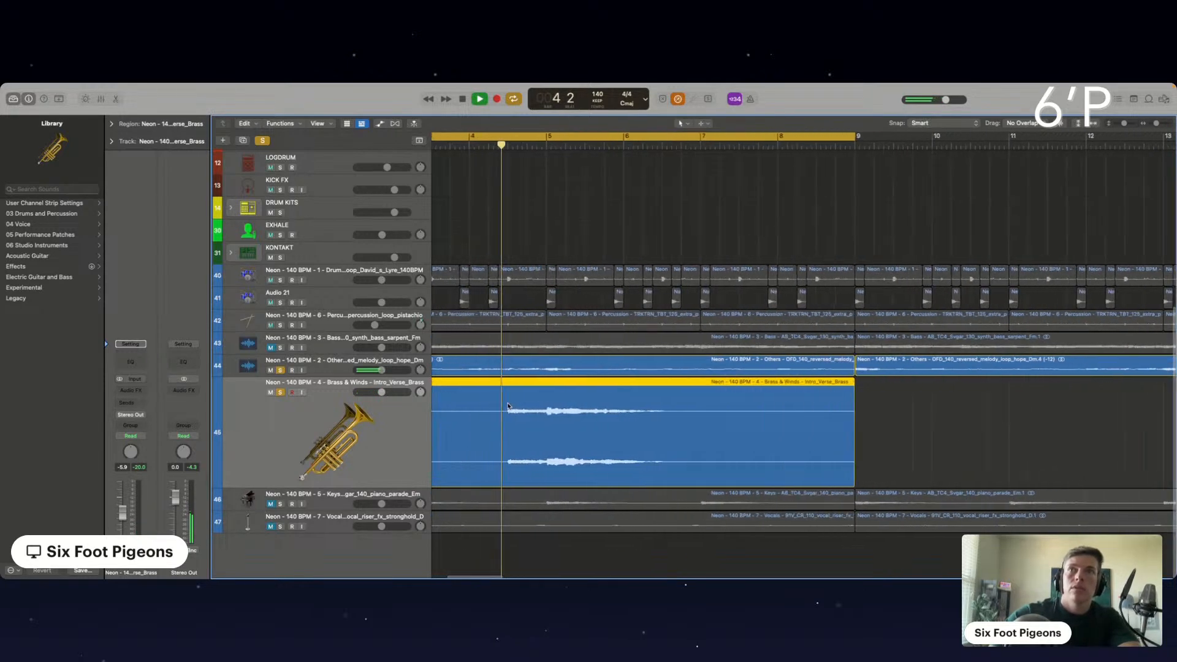
{"action": "scroll", "coordinate": [508, 406], "scroll_direction": "left", "scroll_amount": 3}
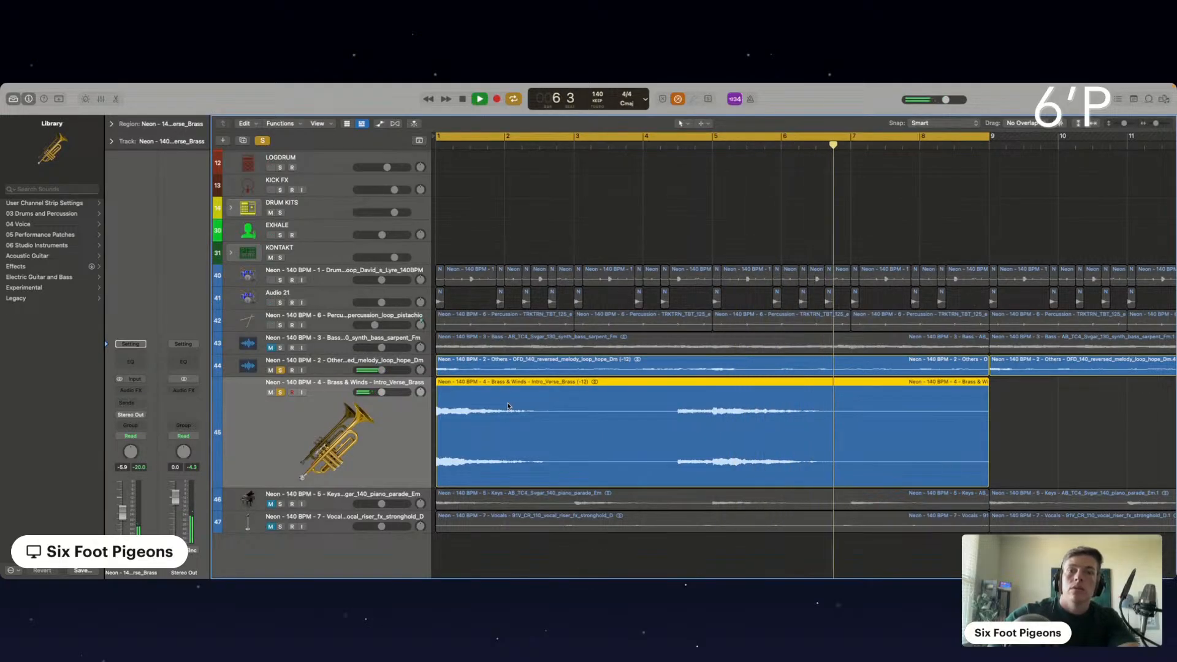
{"action": "key", "text": "Return"}
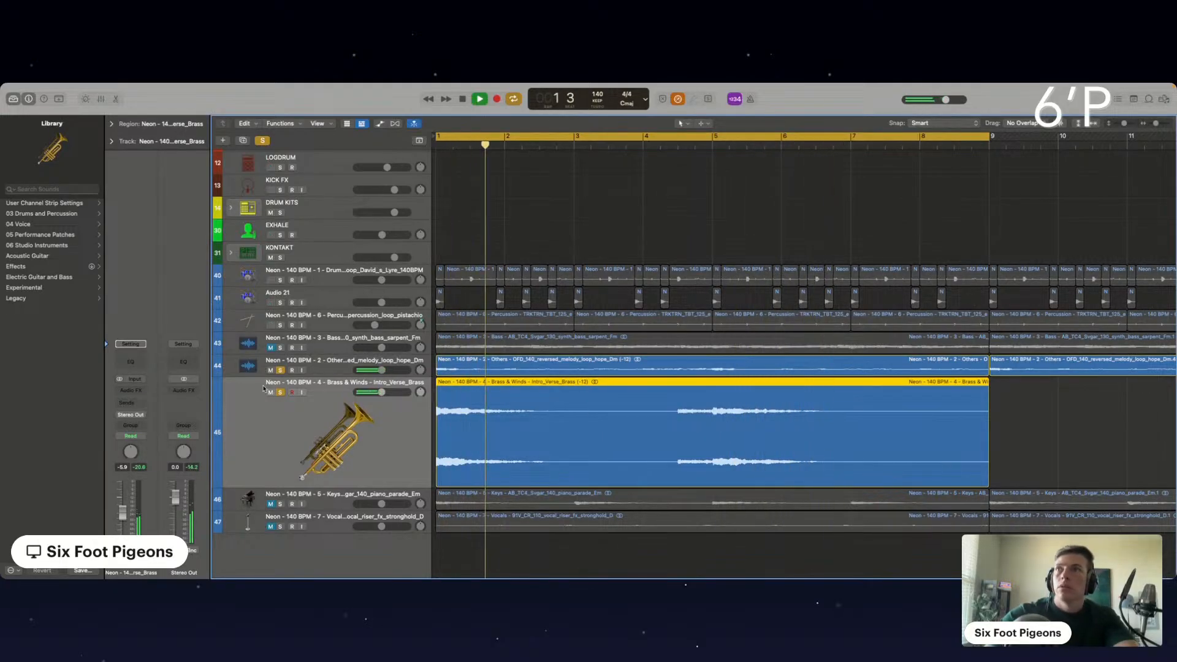
Add a Channel EQ to the Brass & Winds track, cutting the lows and dipping about 4.2 dB around 2000 Hz.
{"action": "left_click", "coordinate": [131, 361]}
{"action": "left_click", "coordinate": [392, 244]}
{"action": "left_click_drag", "start_coordinate": [387, 305], "coordinate": [460, 305]}
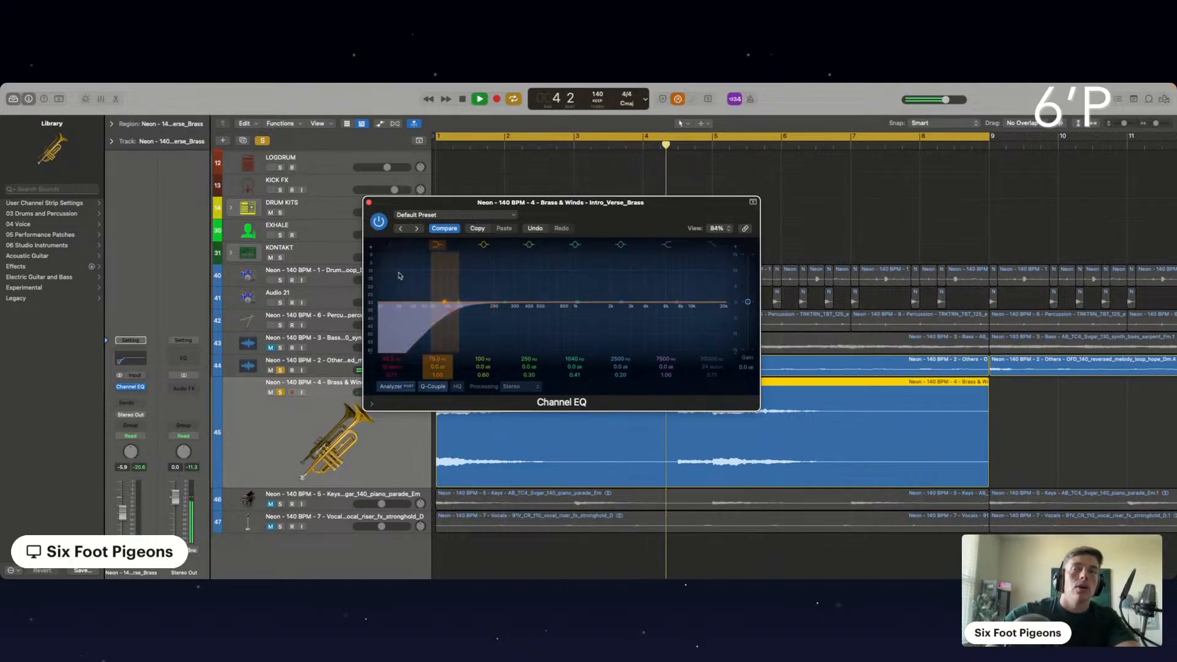
{"action": "left_click_drag", "start_coordinate": [399, 275], "coordinate": [463, 314]}
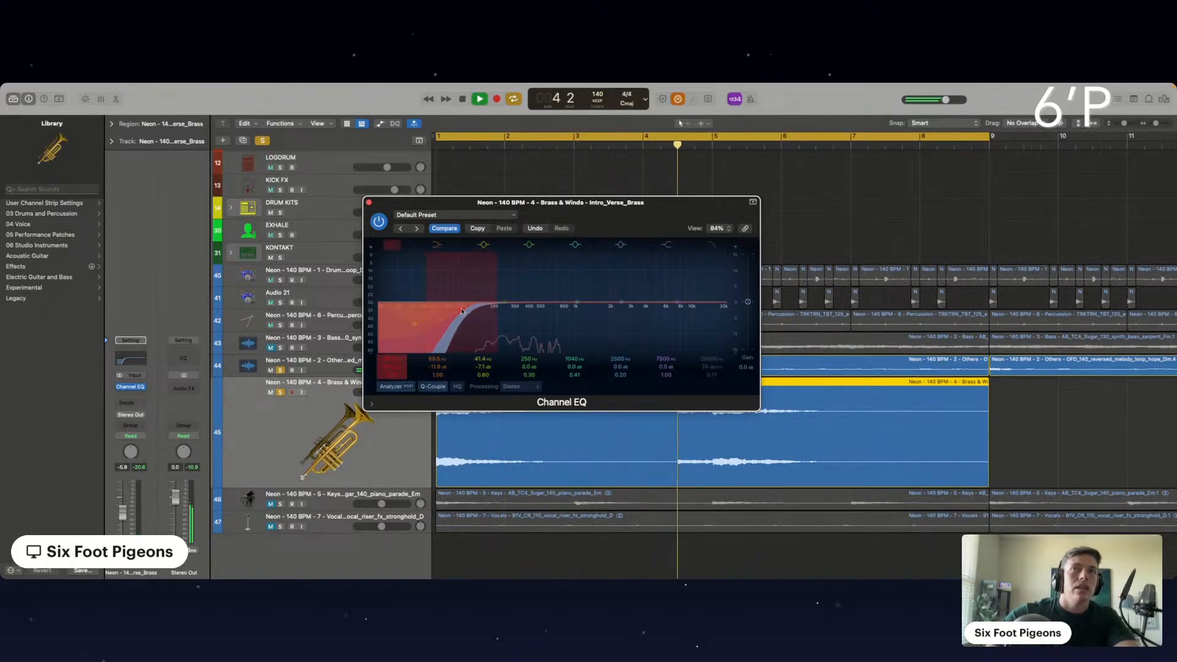
{"action": "left_click_drag", "start_coordinate": [574, 303], "coordinate": [618, 318]}
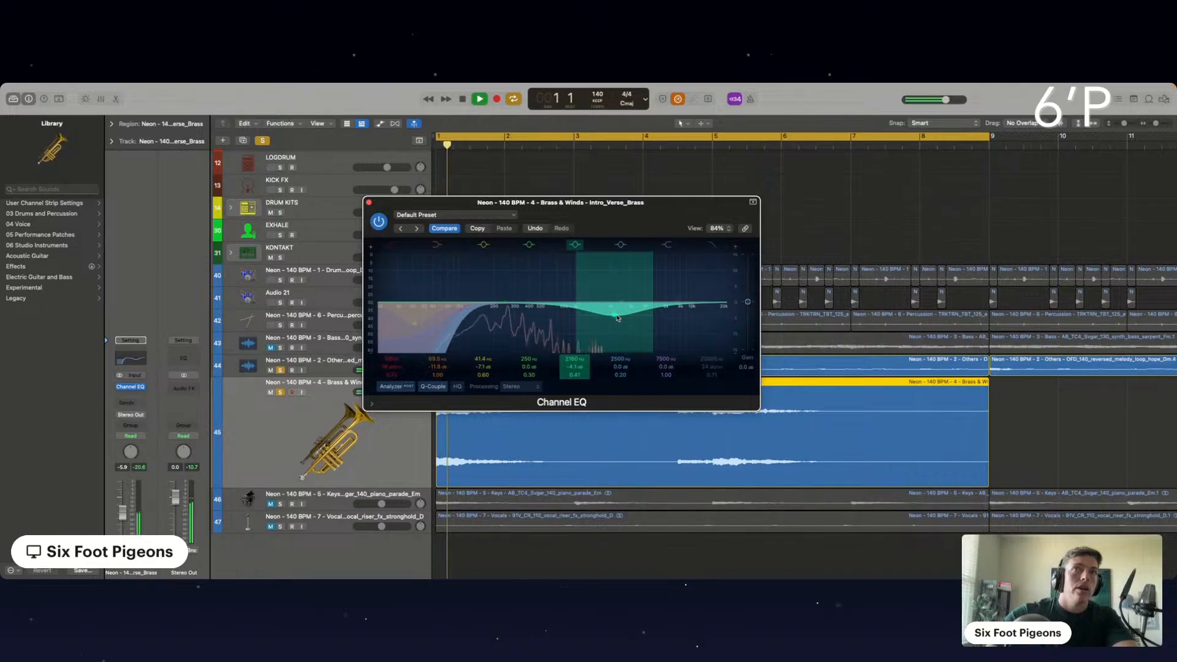
{"action": "left_click_drag", "start_coordinate": [616, 318], "coordinate": [613, 318]}
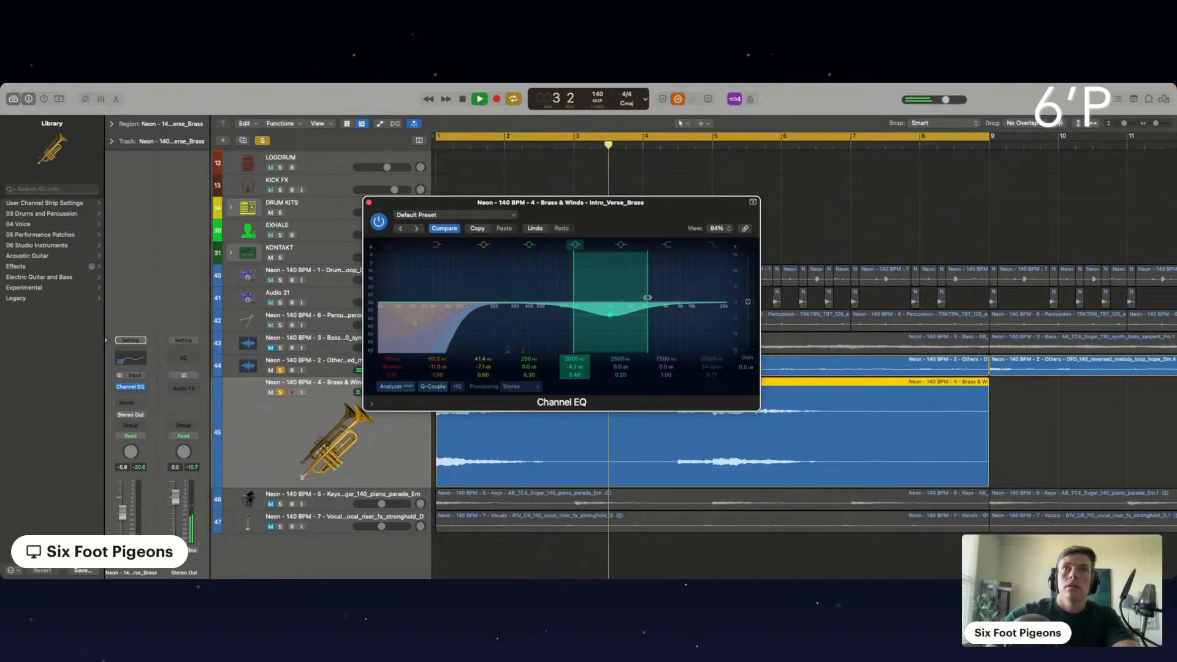
{"action": "left_click", "coordinate": [369, 203]}
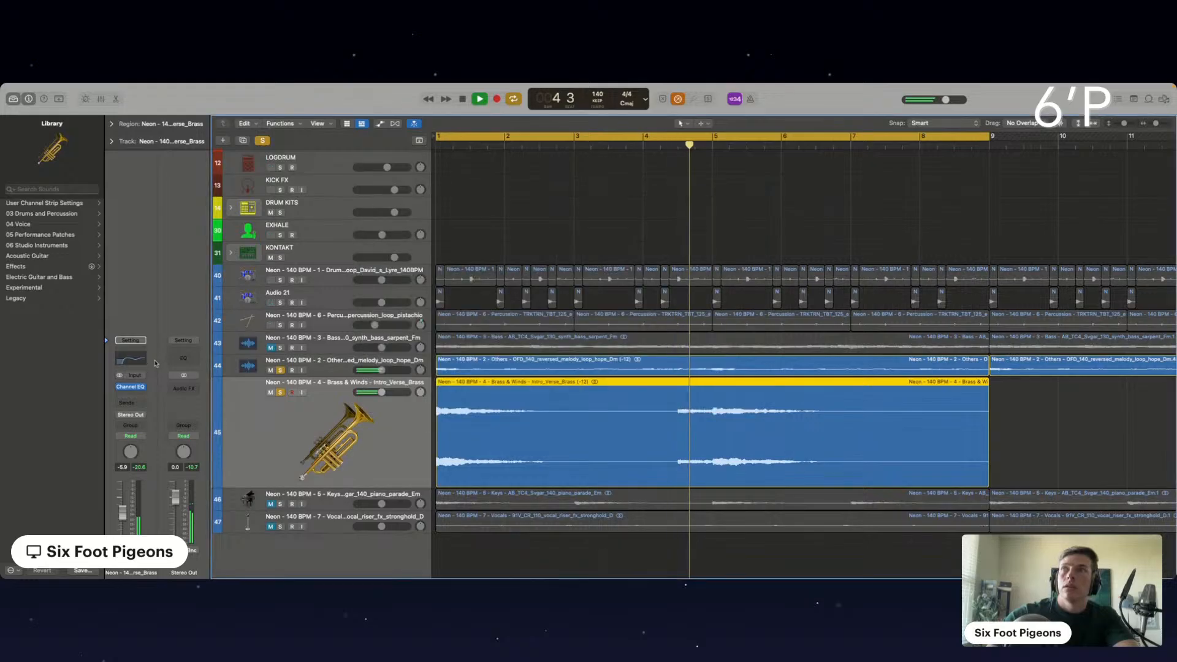
Add the Waves S1 Imager (s) to the Brass & Winds track and narrow its stereo width to just under half.
{"action": "left_click", "coordinate": [130, 394]}
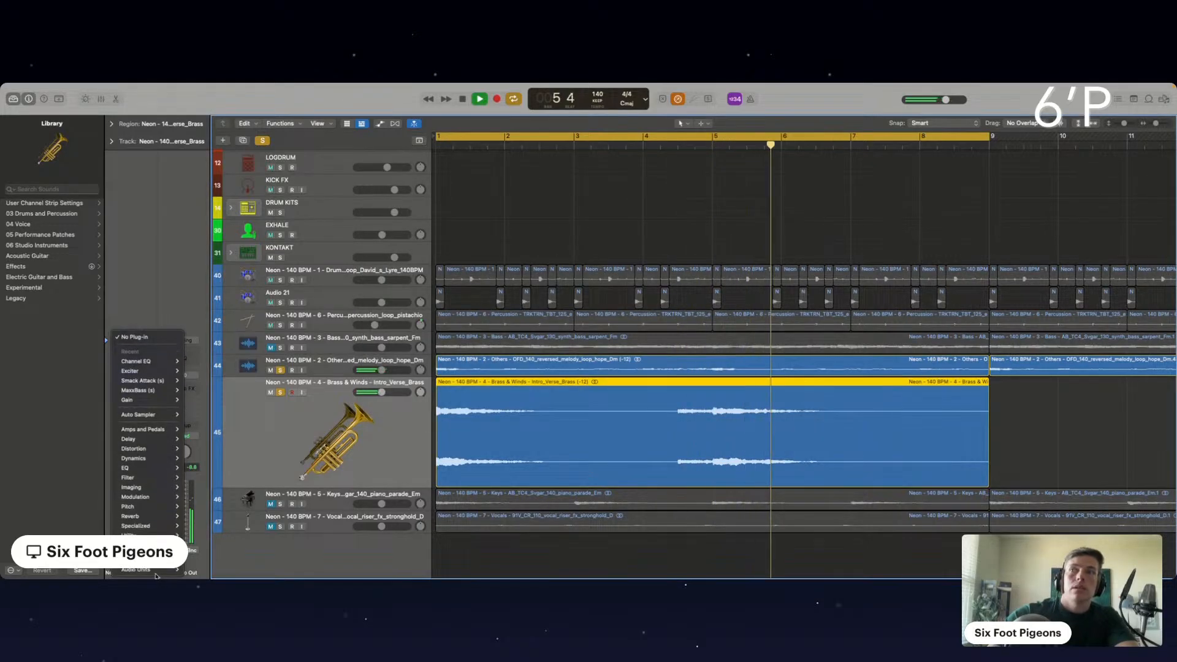
{"action": "mouse_move", "coordinate": [138, 570]}
{"action": "mouse_move", "coordinate": [196, 569]}
{"action": "mouse_move", "coordinate": [276, 512]}
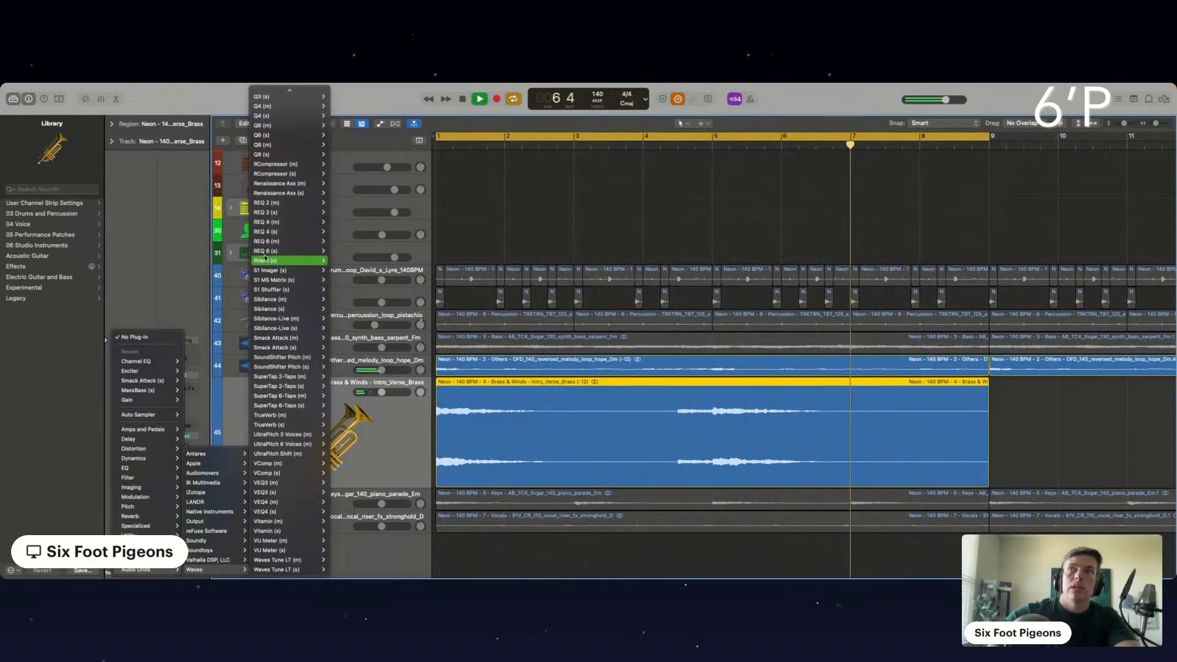
{"action": "left_click", "coordinate": [340, 270]}
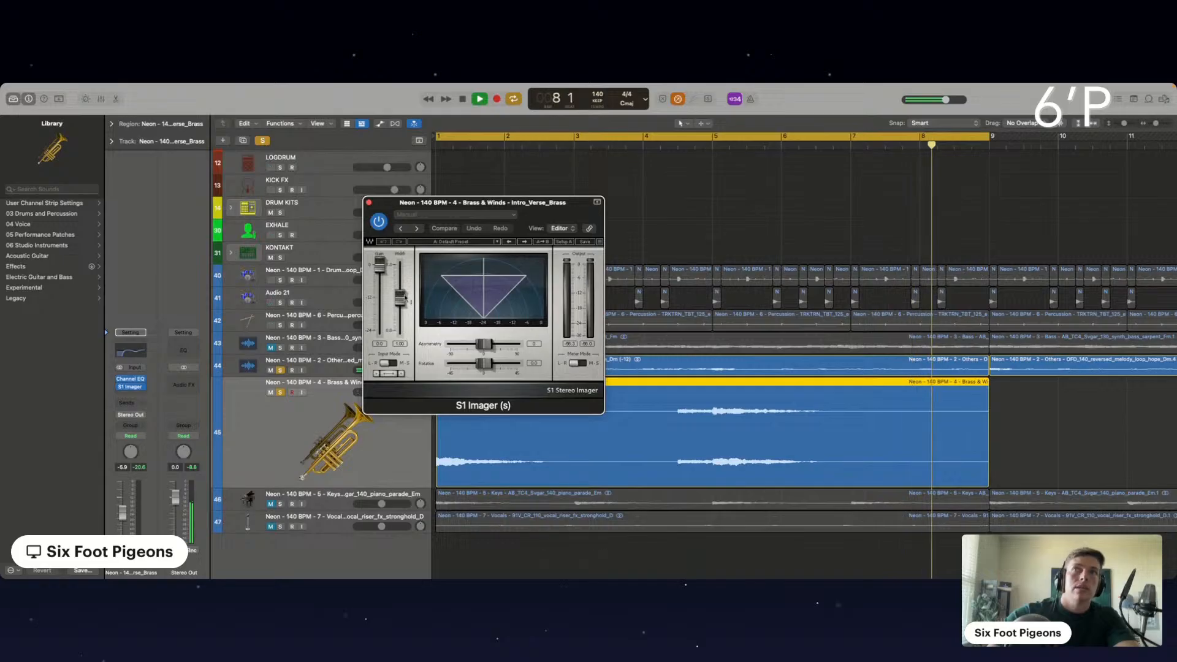
{"action": "left_click_drag", "start_coordinate": [401, 298], "coordinate": [439, 511]}
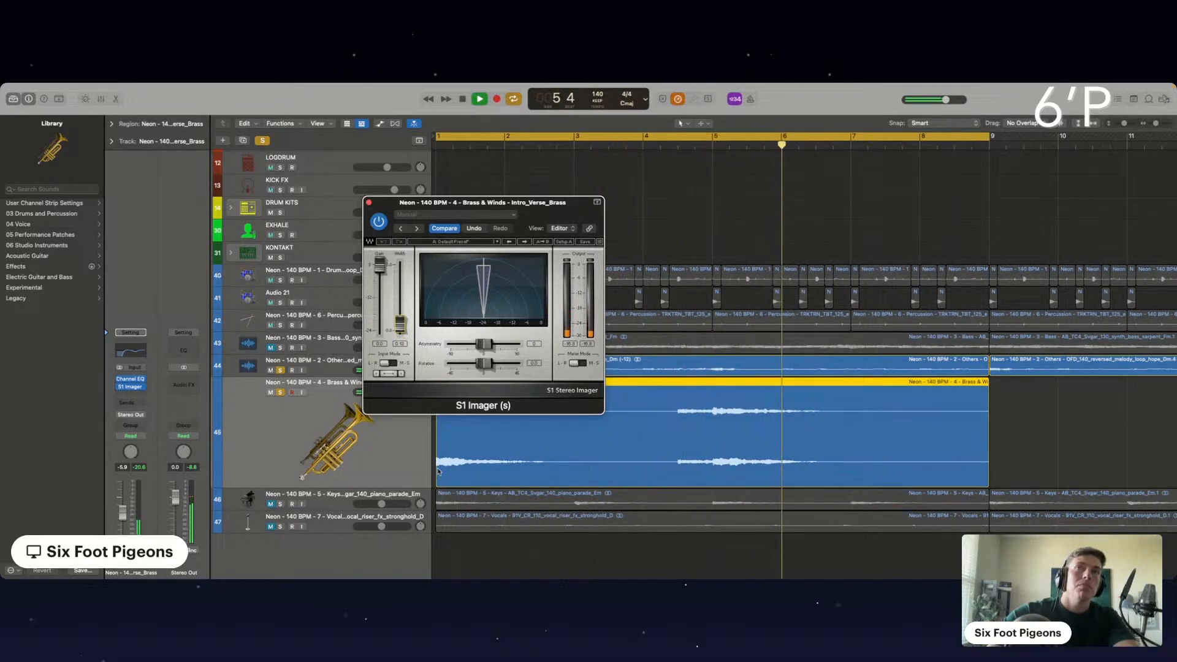
{"action": "mouse_move", "coordinate": [399, 323]}
{"action": "left_mouse_down"}
{"action": "mouse_move", "coordinate": [400, 304]}
{"action": "mouse_move", "coordinate": [400, 313]}
{"action": "left_mouse_up"}
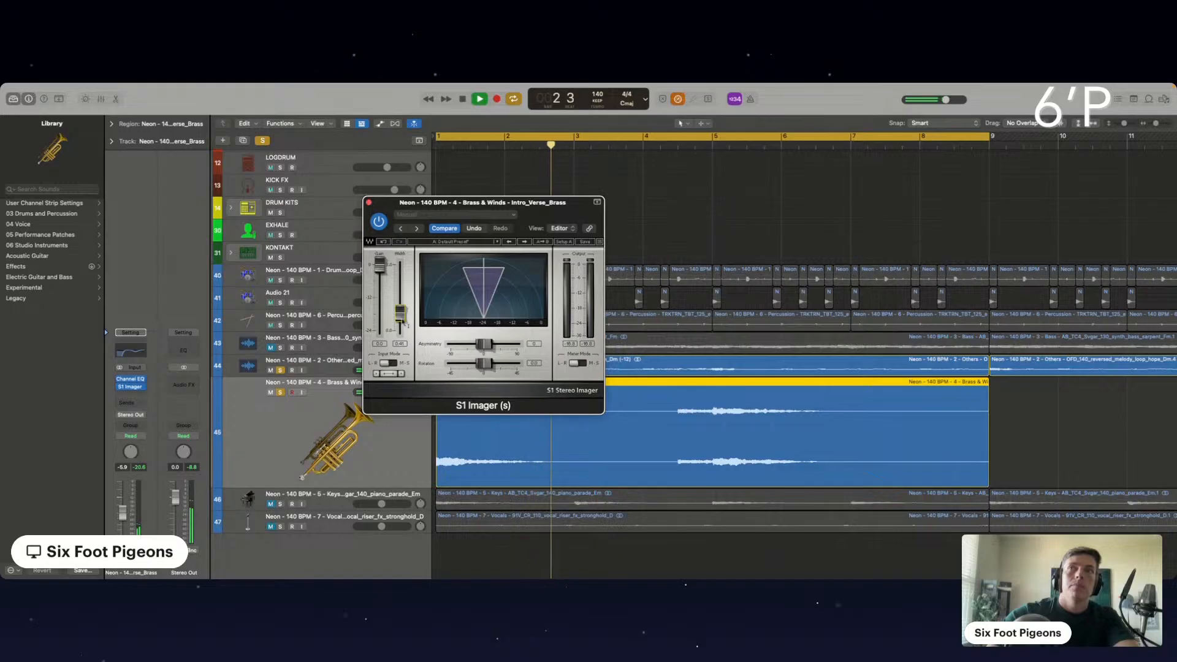
Shift the Brass & Winds stereo image slightly left with the S1 Imager's rotation and asymmetry.
{"action": "left_click_drag", "start_coordinate": [488, 364], "coordinate": [482, 364]}
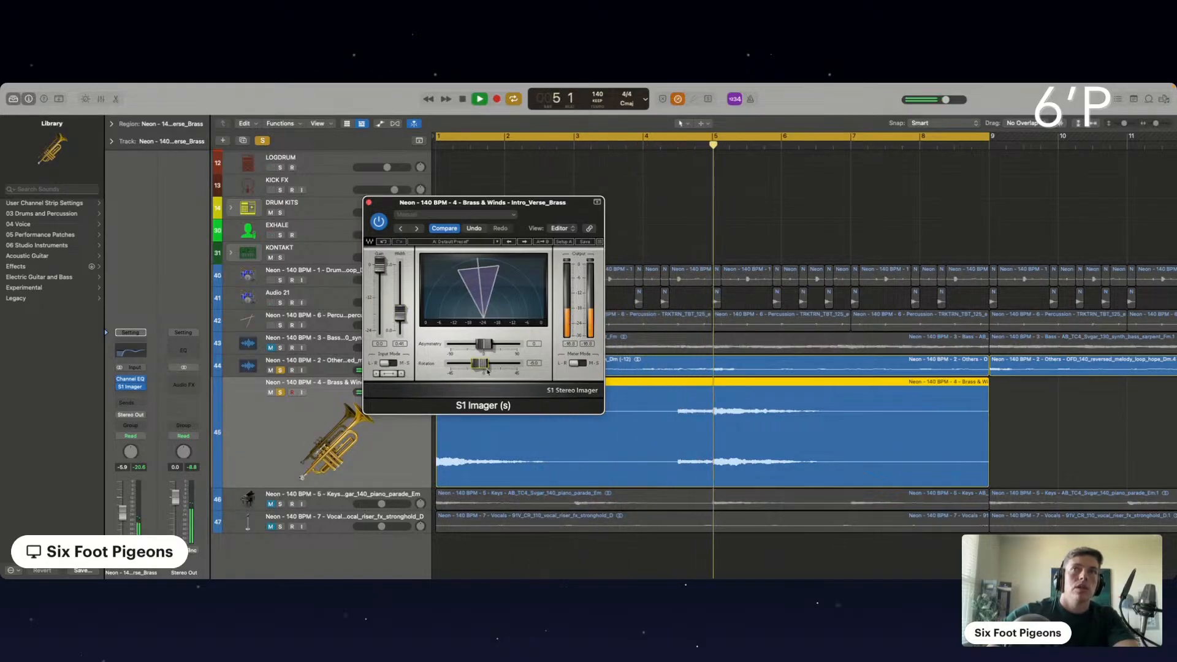
{"action": "left_click_drag", "start_coordinate": [484, 345], "coordinate": [482, 345]}
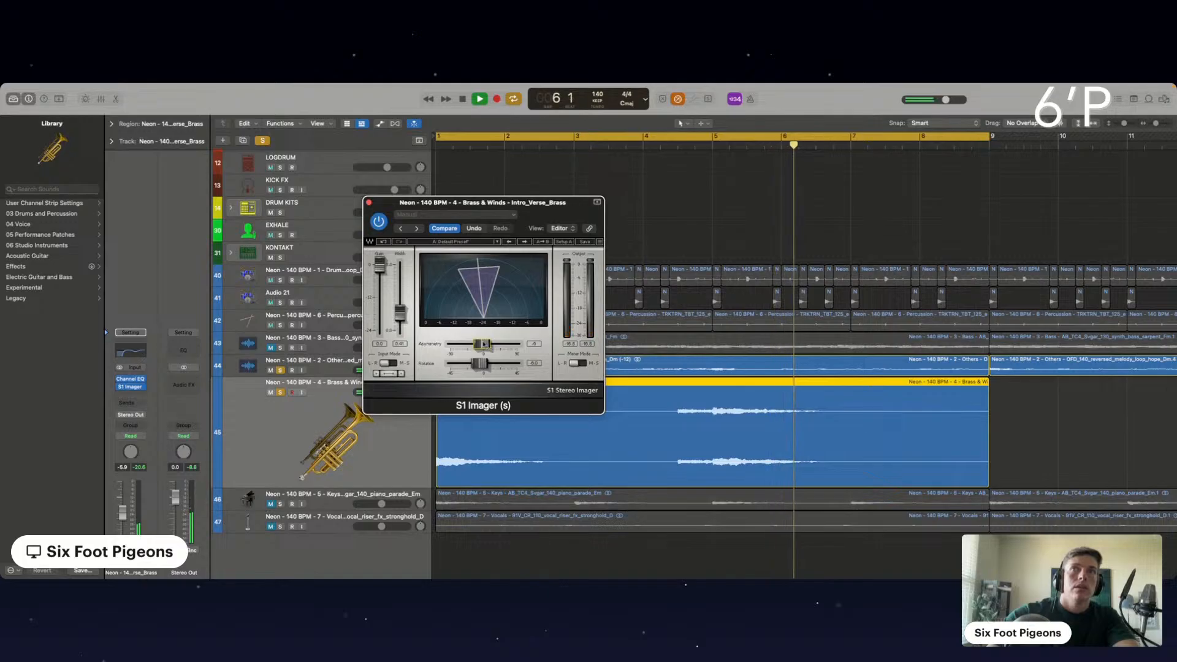
{"action": "left_click", "coordinate": [368, 203]}
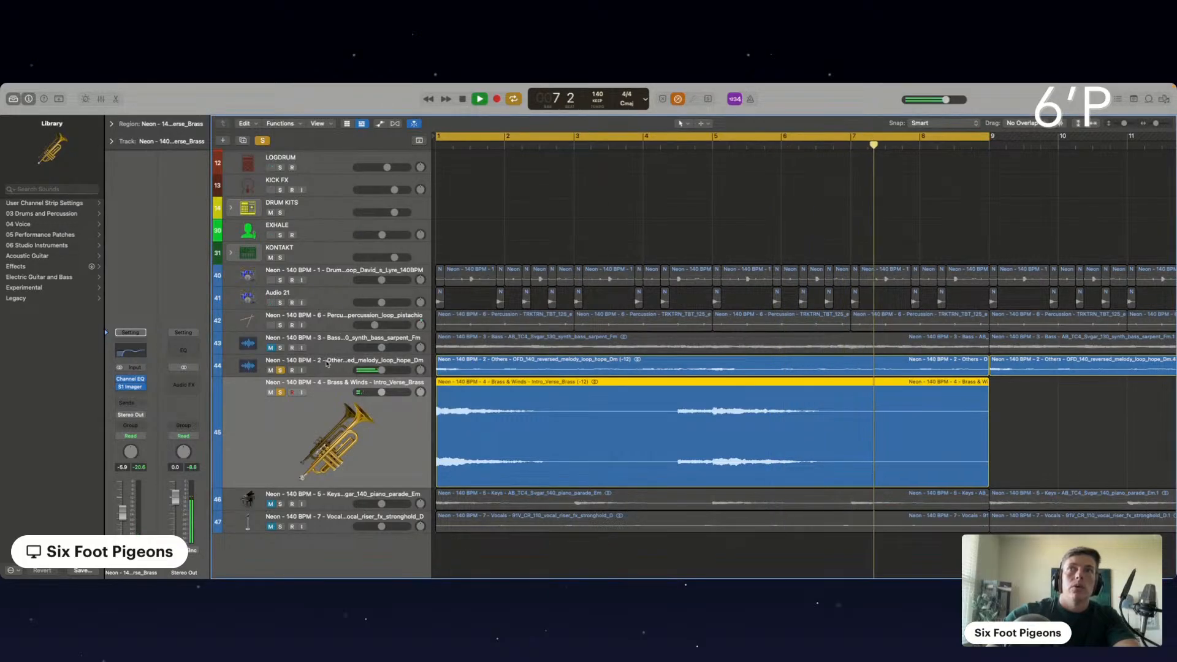
Unsolo the Brass & Winds track, add the S1 Imager (s) to the reversed melody loop track and strongly narrow its stereo width.
{"action": "left_click", "coordinate": [306, 362]}
{"action": "left_click", "coordinate": [280, 482]}
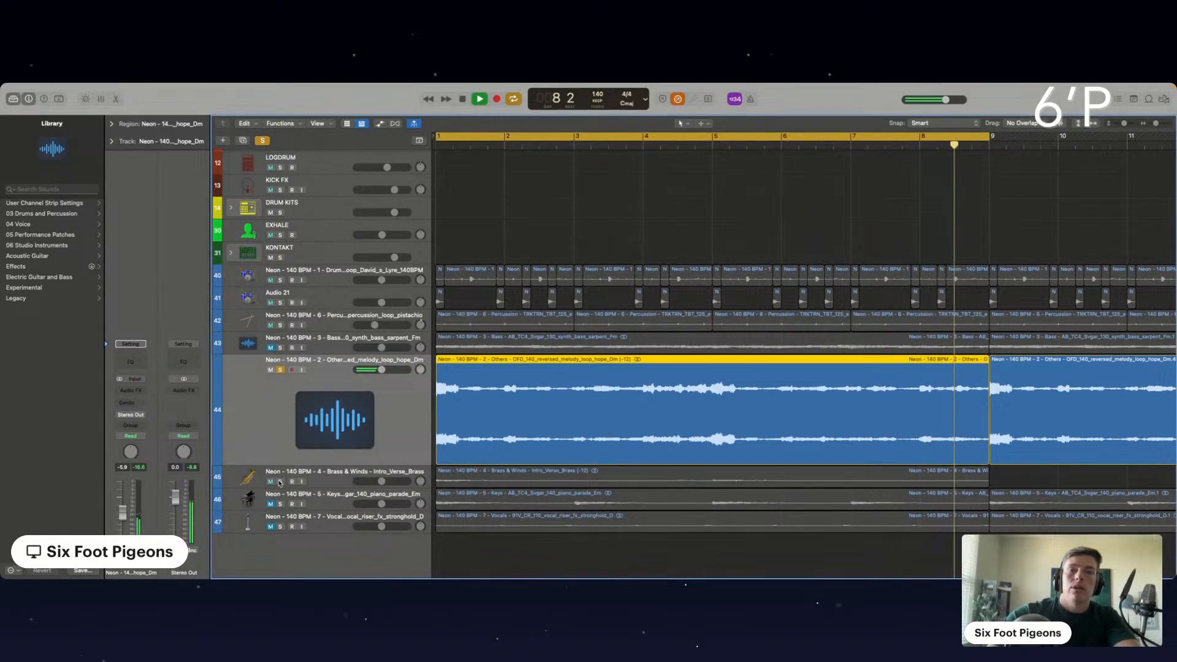
{"action": "left_click", "coordinate": [140, 388]}
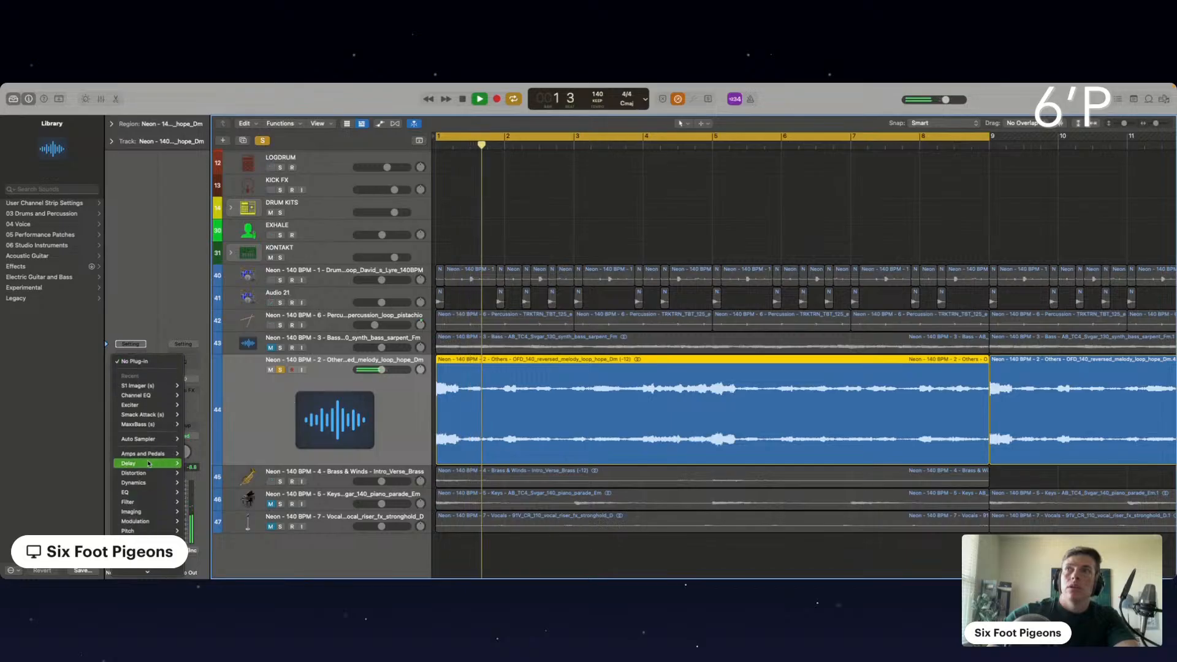
{"action": "left_click", "coordinate": [141, 385]}
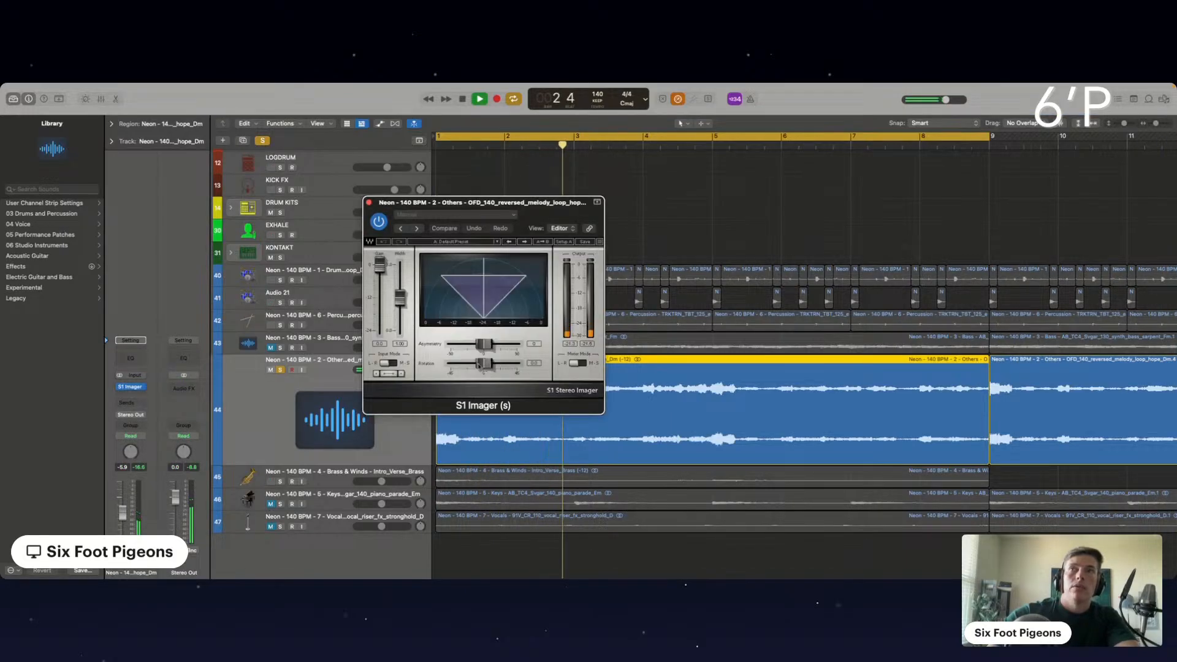
{"action": "left_click_drag", "start_coordinate": [400, 298], "coordinate": [399, 331]}
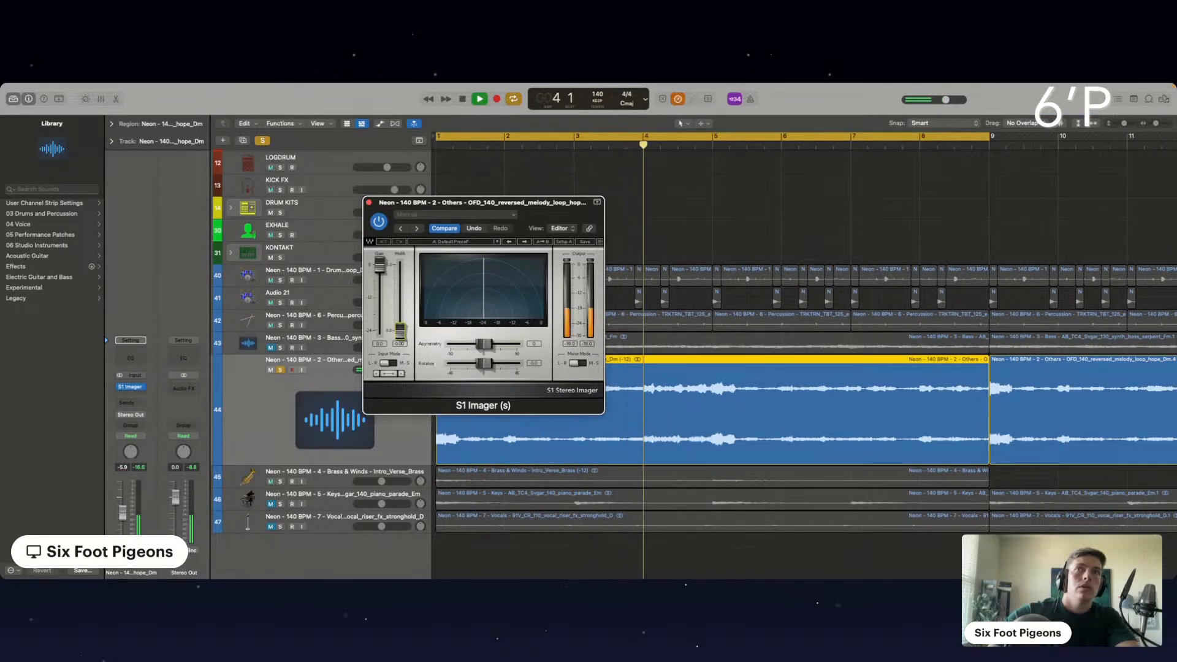
{"action": "left_click_drag", "start_coordinate": [400, 331], "coordinate": [399, 319]}
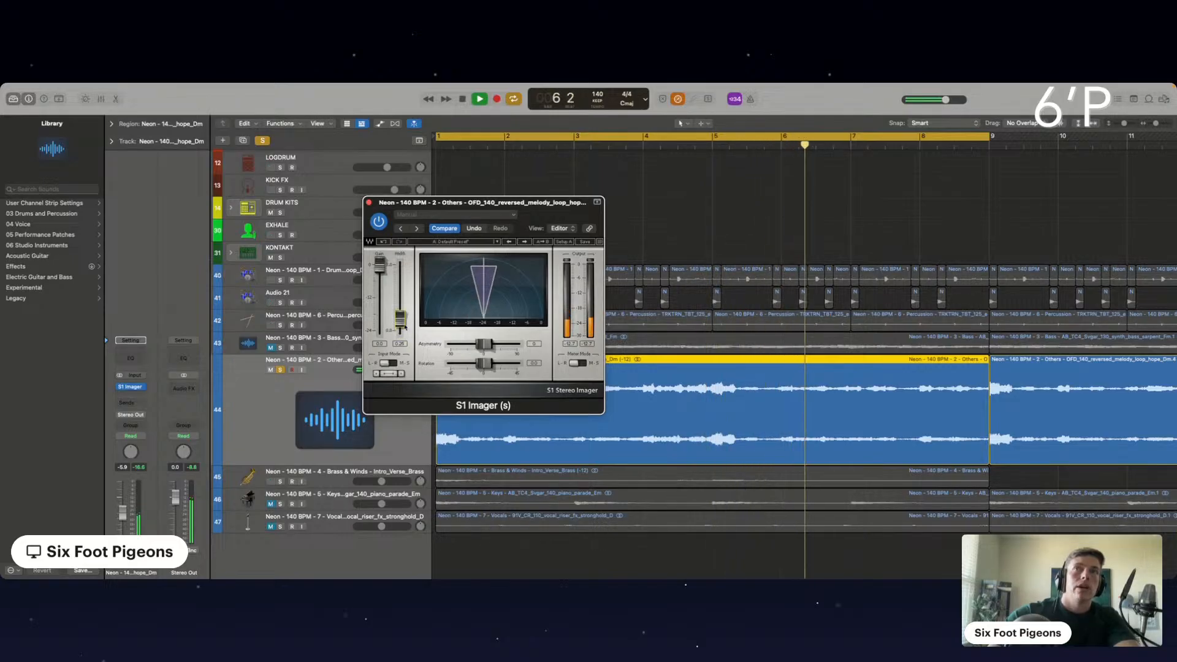
{"action": "left_click", "coordinate": [369, 203]}
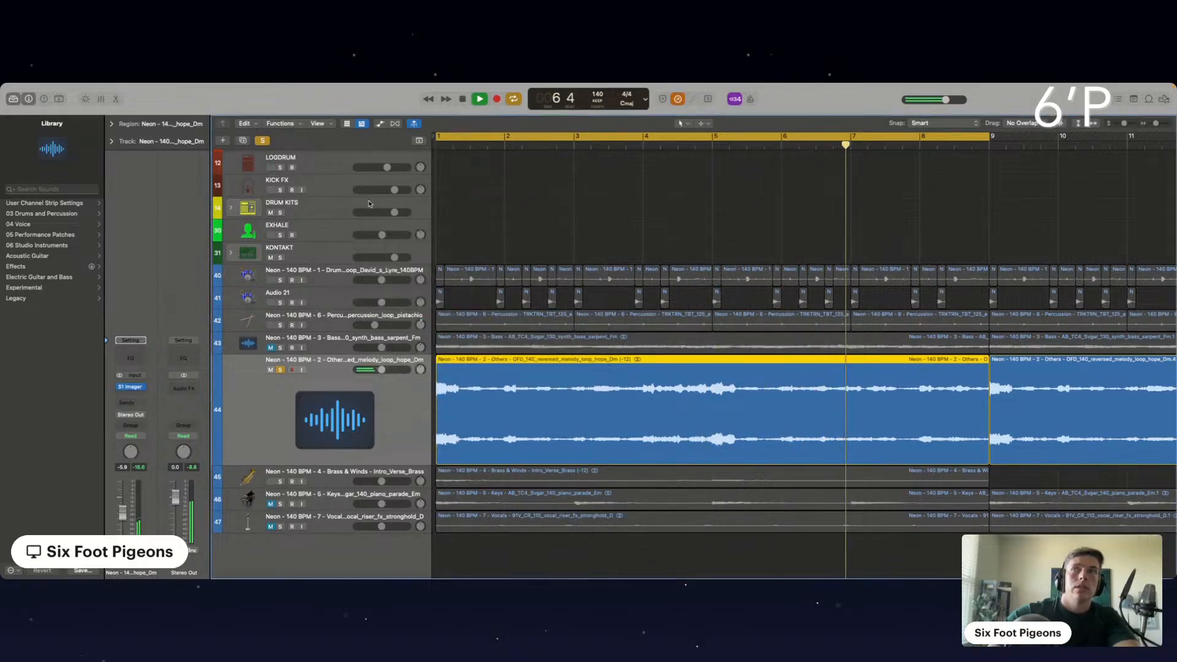
Add iZotope Trash 2 to the reversed melody loop track with Delicate Harmonics distortion on Stage 1 and a raised input level.
{"action": "left_click", "coordinate": [131, 396]}
{"action": "mouse_move", "coordinate": [148, 569]}
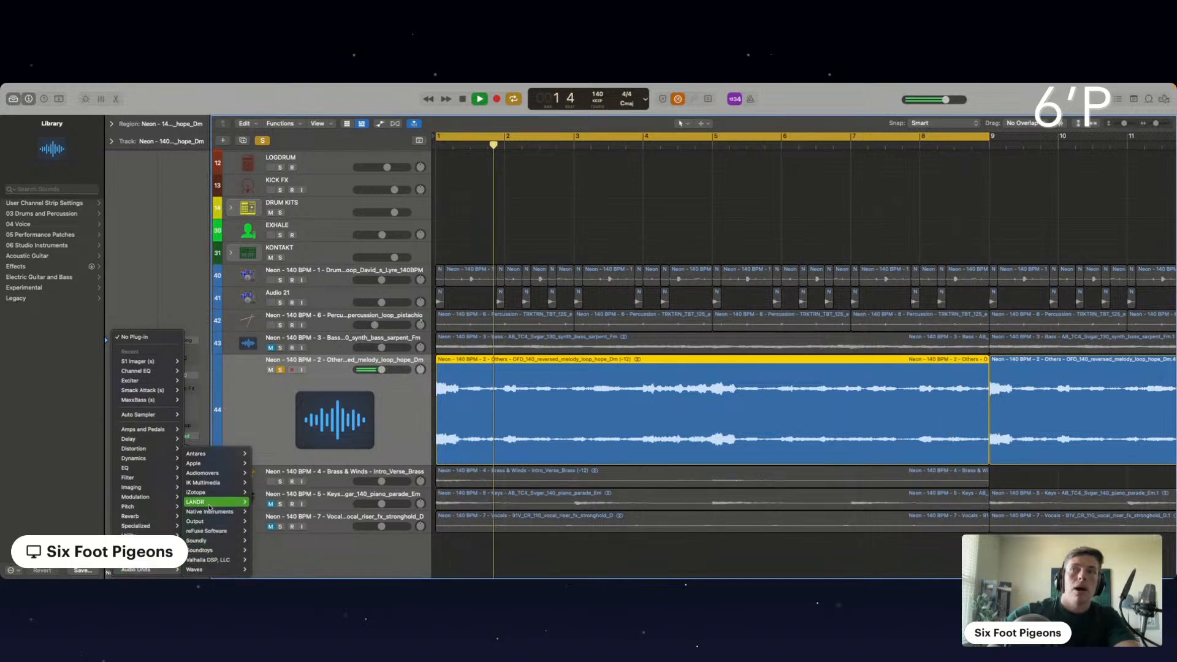
{"action": "mouse_move", "coordinate": [209, 550]}
{"action": "mouse_move", "coordinate": [202, 492]}
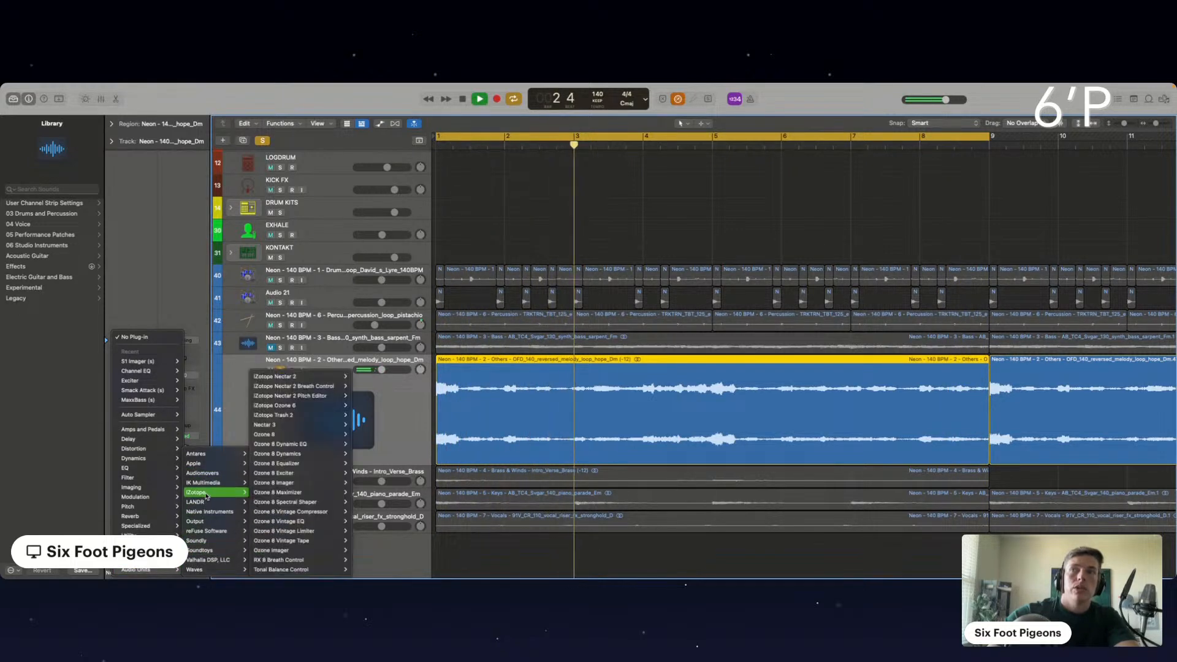
{"action": "mouse_move", "coordinate": [288, 420]}
{"action": "left_click", "coordinate": [368, 420]}
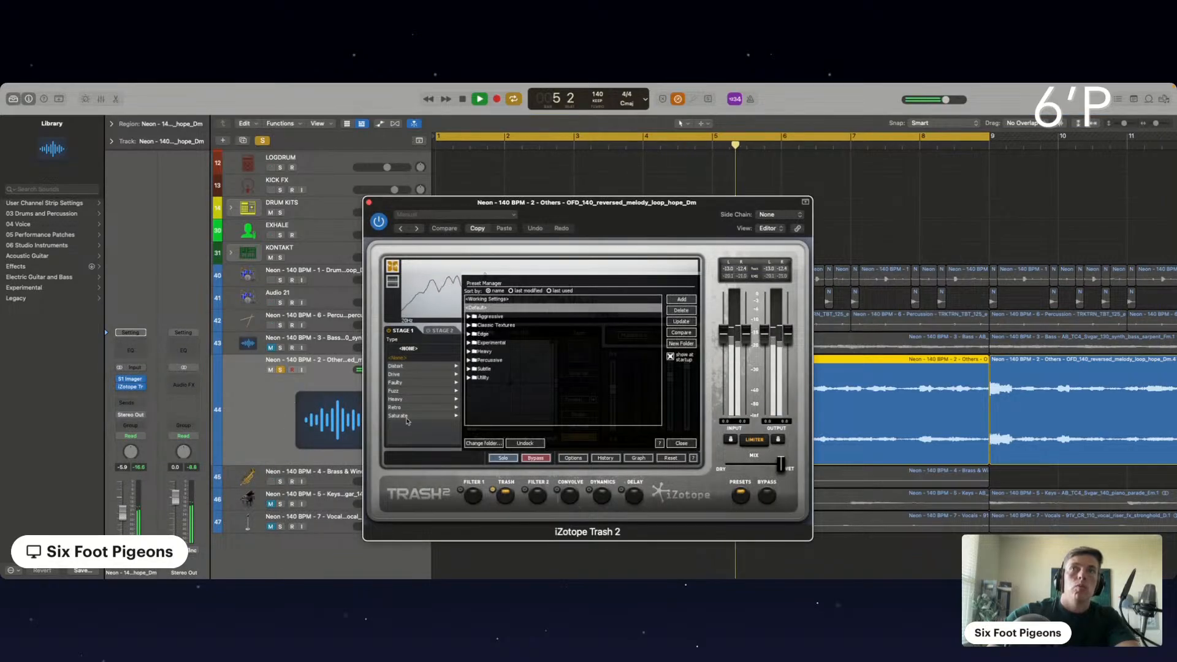
{"action": "left_click", "coordinate": [409, 366]}
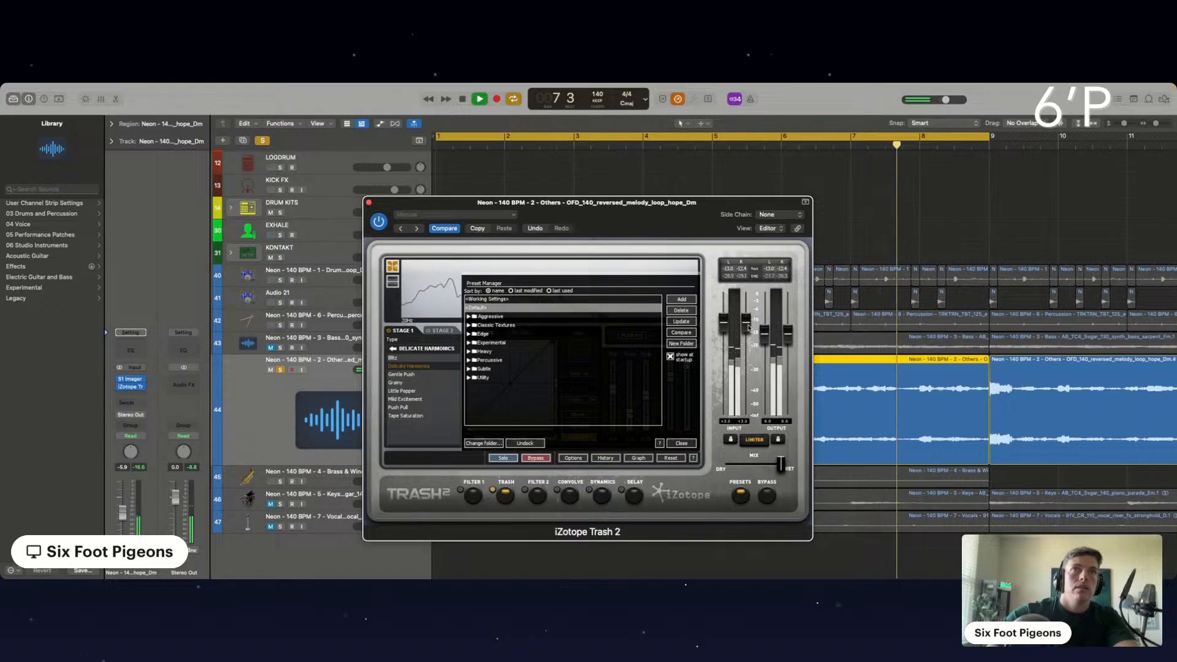
{"action": "left_click", "coordinate": [477, 228]}
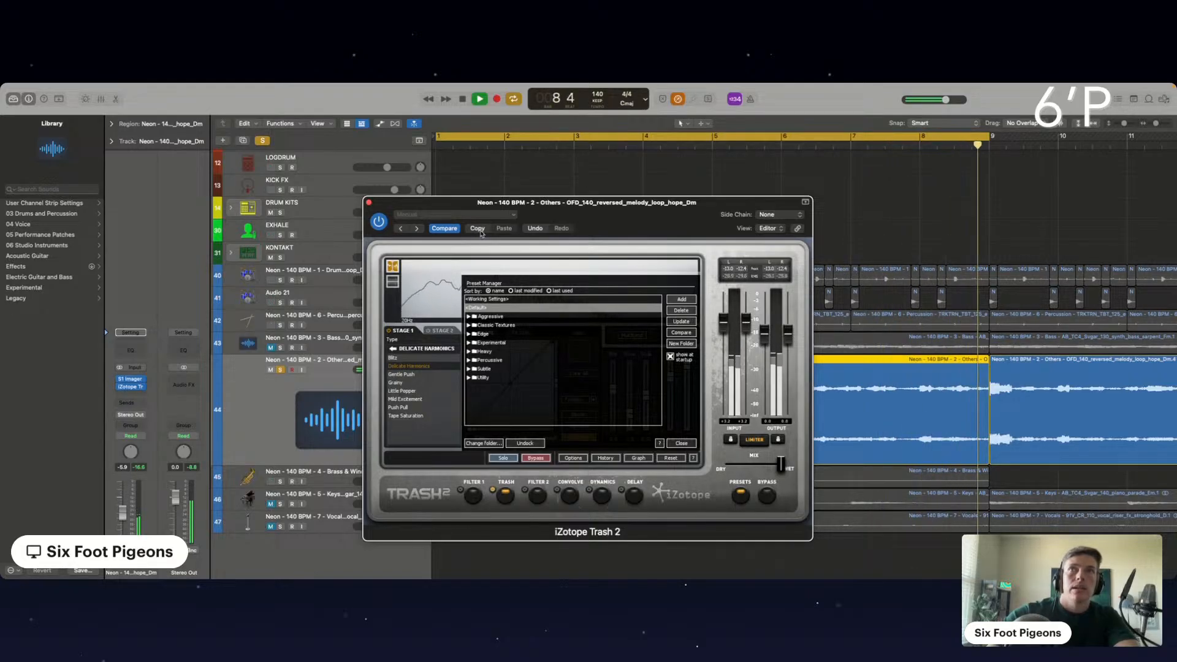
{"action": "left_click", "coordinate": [368, 202]}
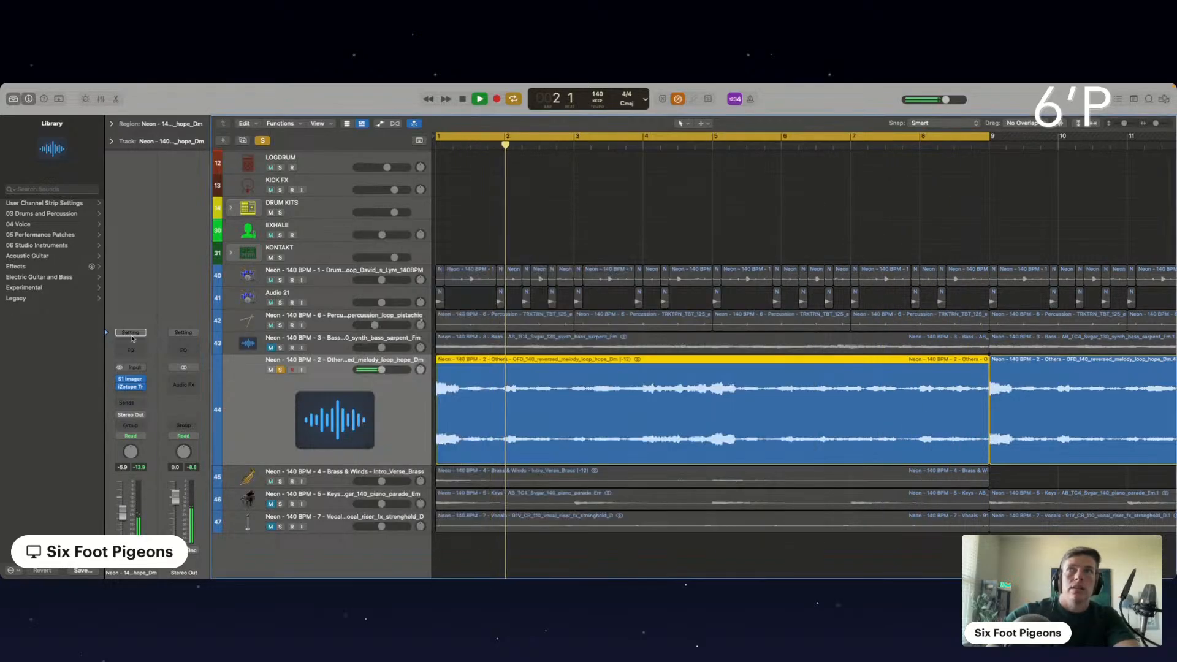
Add a Channel EQ to the reversed melody loop track and cut its low end with the low-cut band.
{"action": "left_click", "coordinate": [122, 358]}
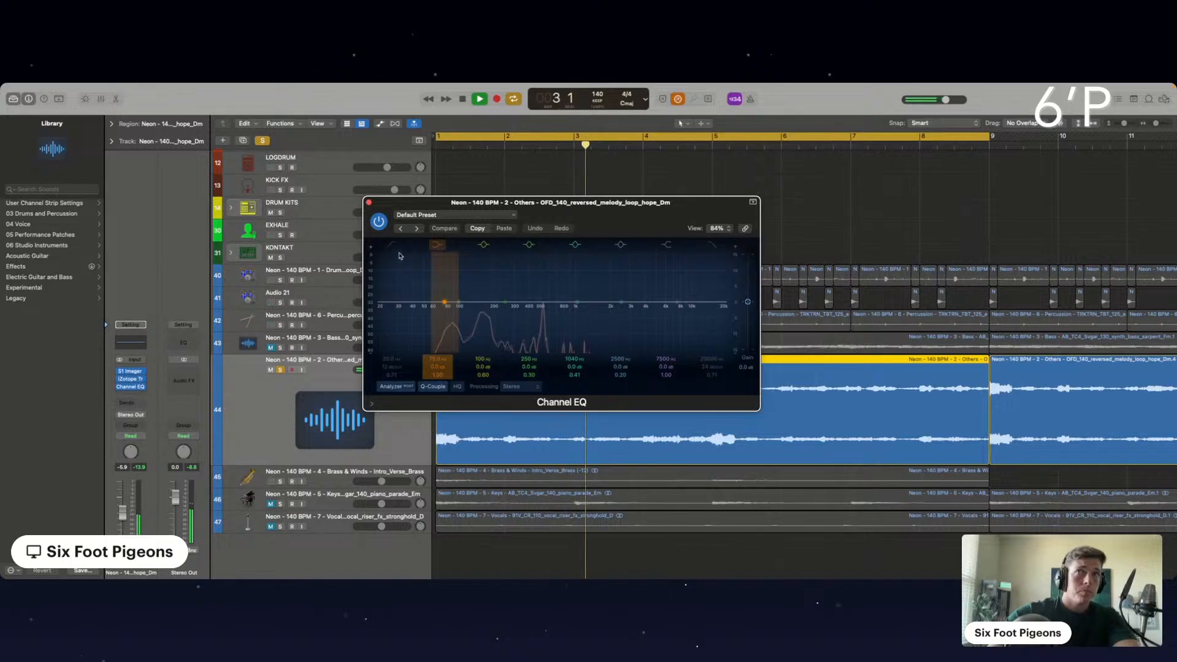
{"action": "left_click_drag", "start_coordinate": [395, 306], "coordinate": [440, 311]}
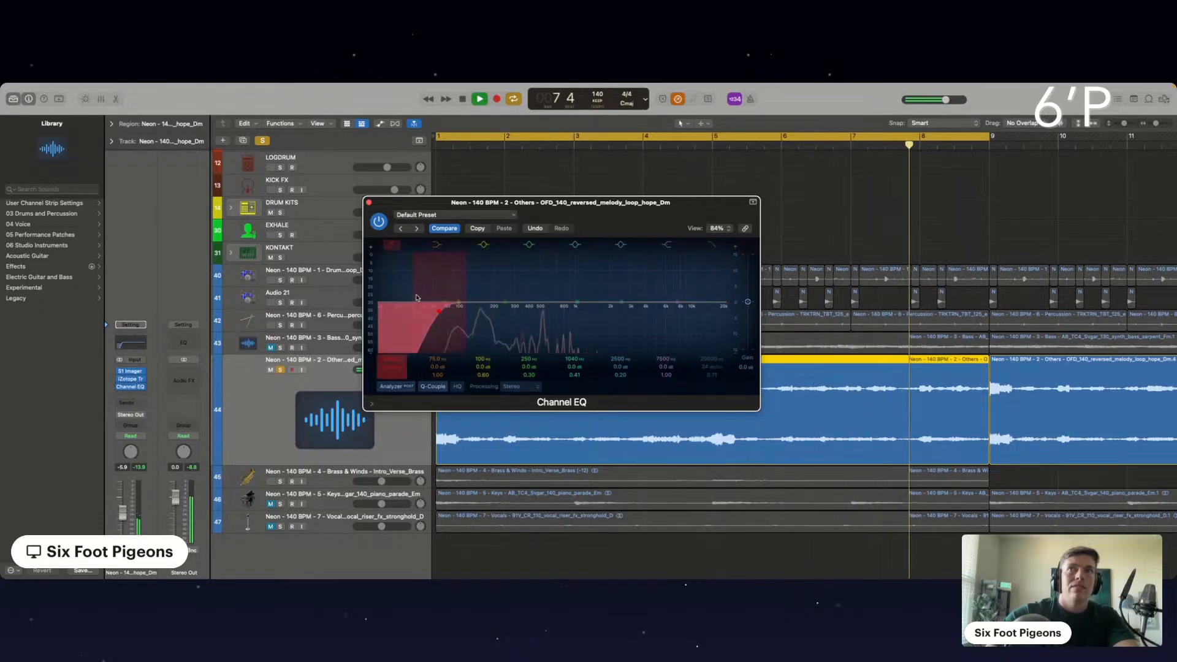
Cut the low end of the reversed melody loop in its Channel EQ, with the low cut at about 68 Hz, and close the plug-in.
{"action": "left_click_drag", "start_coordinate": [421, 295], "coordinate": [416, 322]}
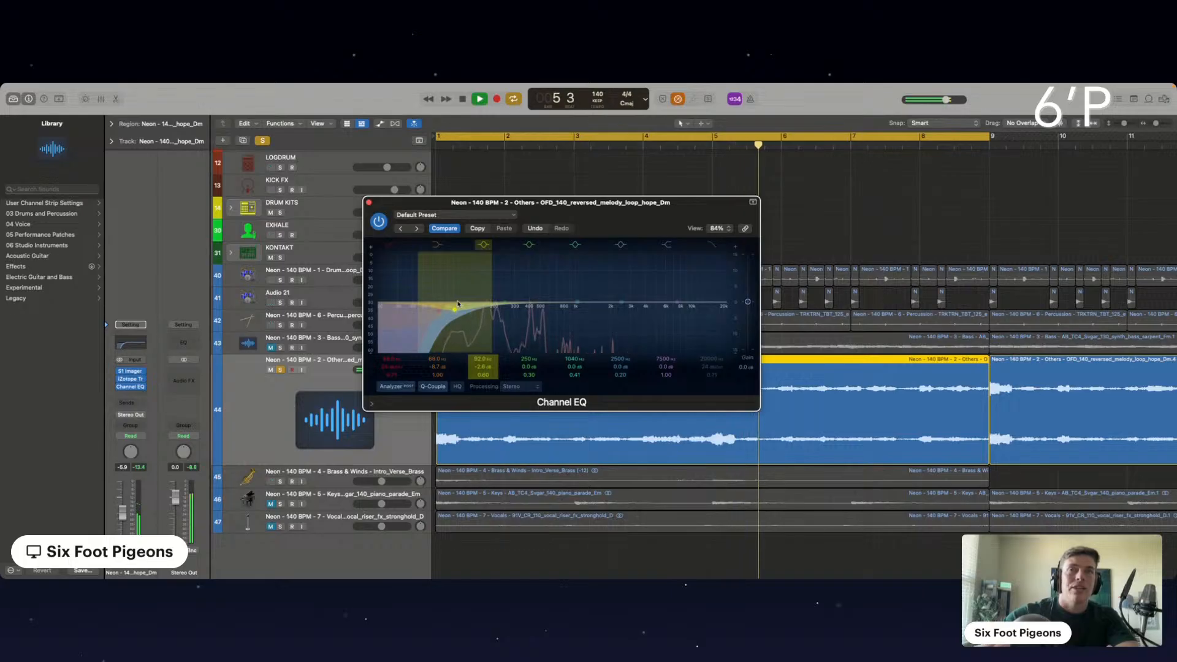
{"action": "left_click", "coordinate": [390, 245]}
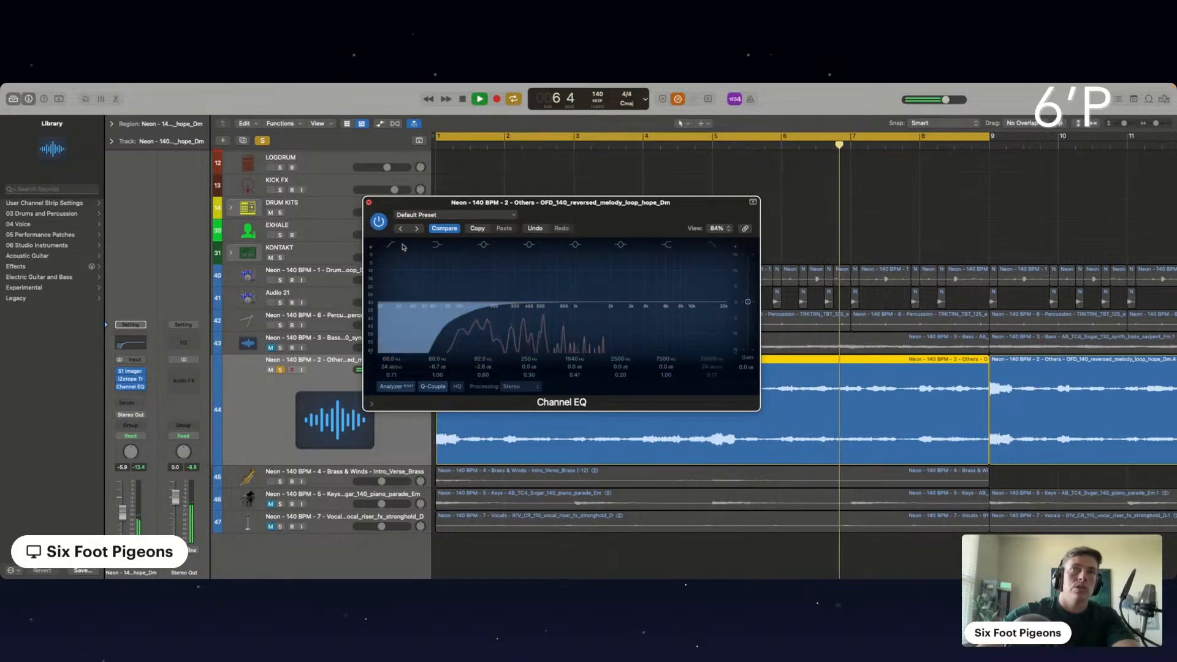
{"action": "left_click", "coordinate": [368, 201]}
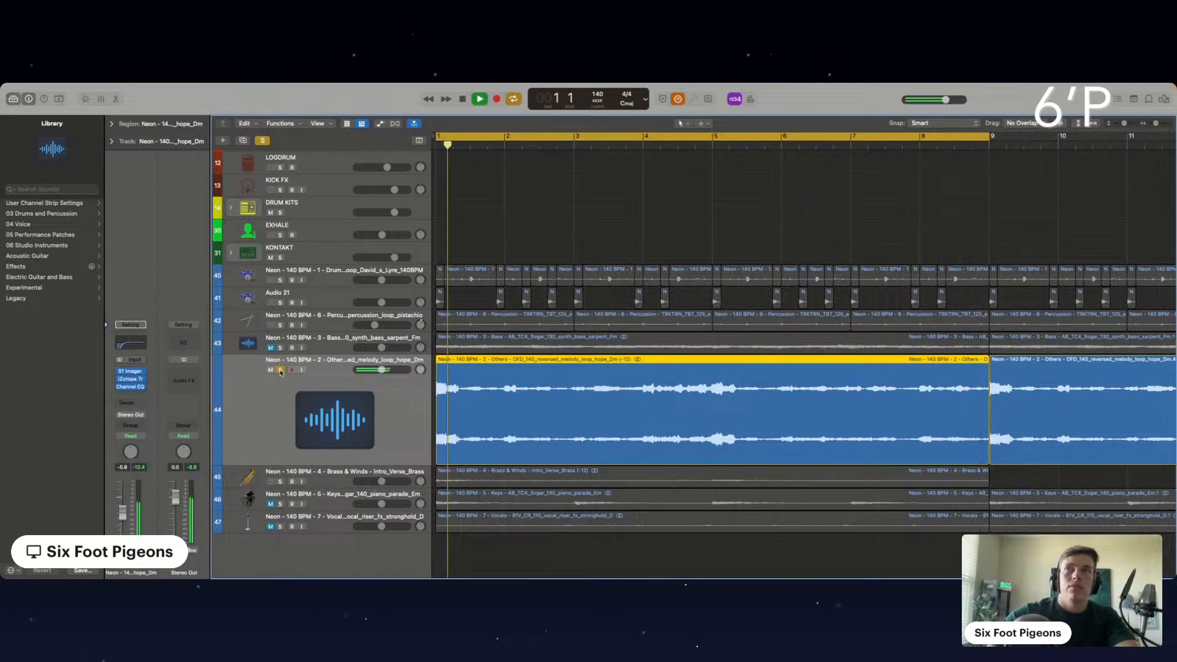
Solo the Brass & Winds track alongside the reversed melody loop and show its waveform enlarged.
{"action": "left_click", "coordinate": [281, 482]}
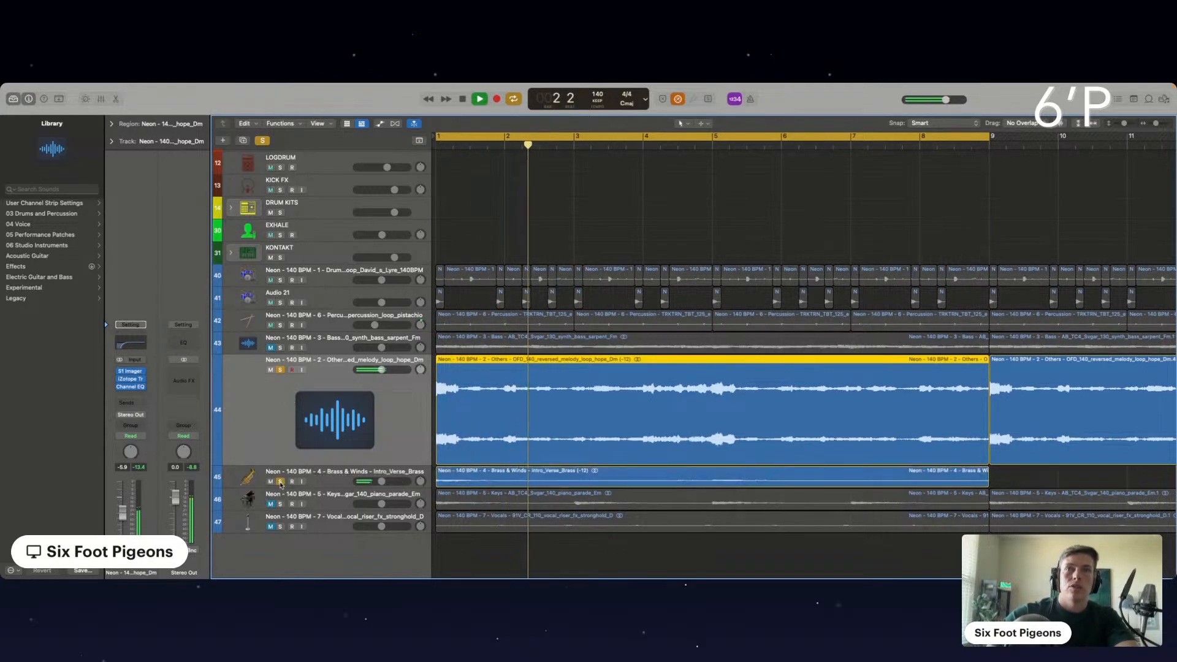
{"action": "scroll", "coordinate": [321, 463], "scroll_direction": "down", "scroll_amount": 1}
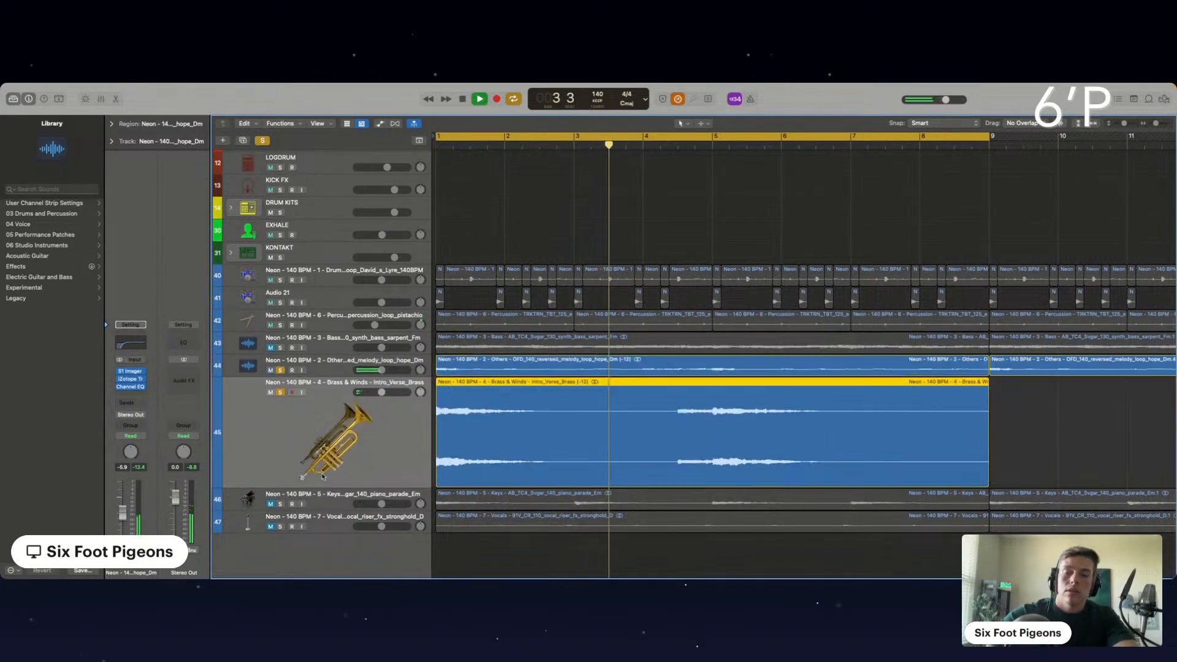
{"action": "left_click", "coordinate": [331, 474]}
Copy the iZotope Trash 2 insert from the reversed melody channel to the Brass & Winds channel in the mixer.
{"action": "key", "text": "x"}
{"action": "left_click", "coordinate": [884, 429]}
{"action": "scroll", "coordinate": [927, 422], "scroll_direction": "up", "scroll_amount": 5}
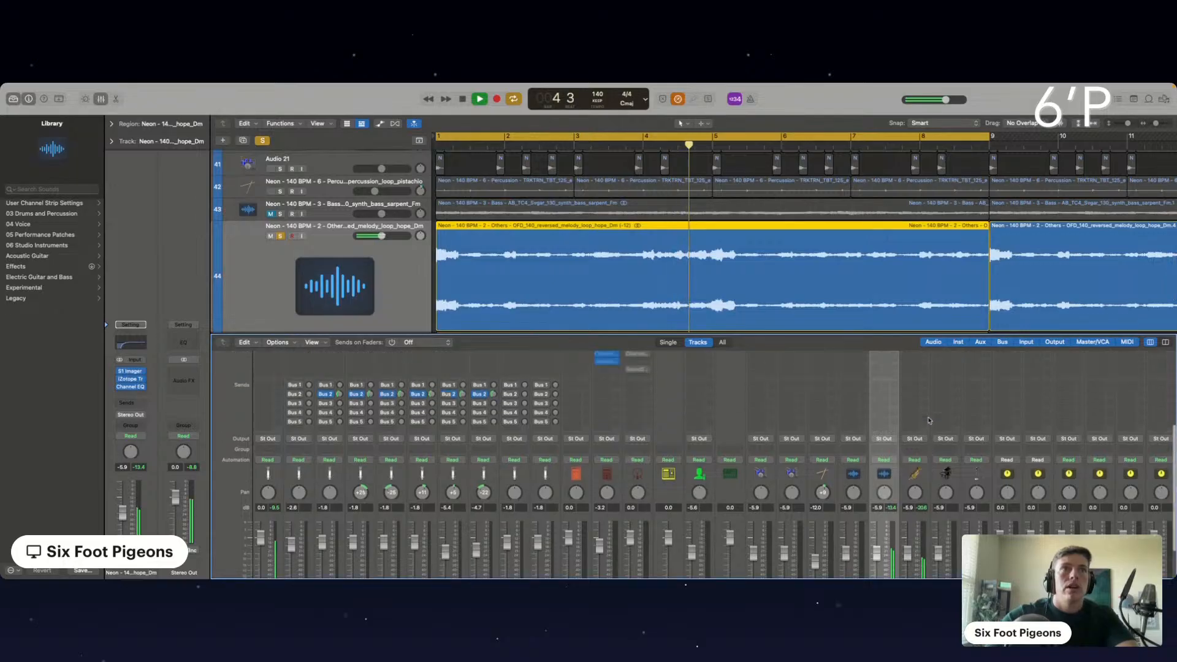
{"action": "scroll", "coordinate": [929, 420], "scroll_direction": "down", "scroll_amount": 1}
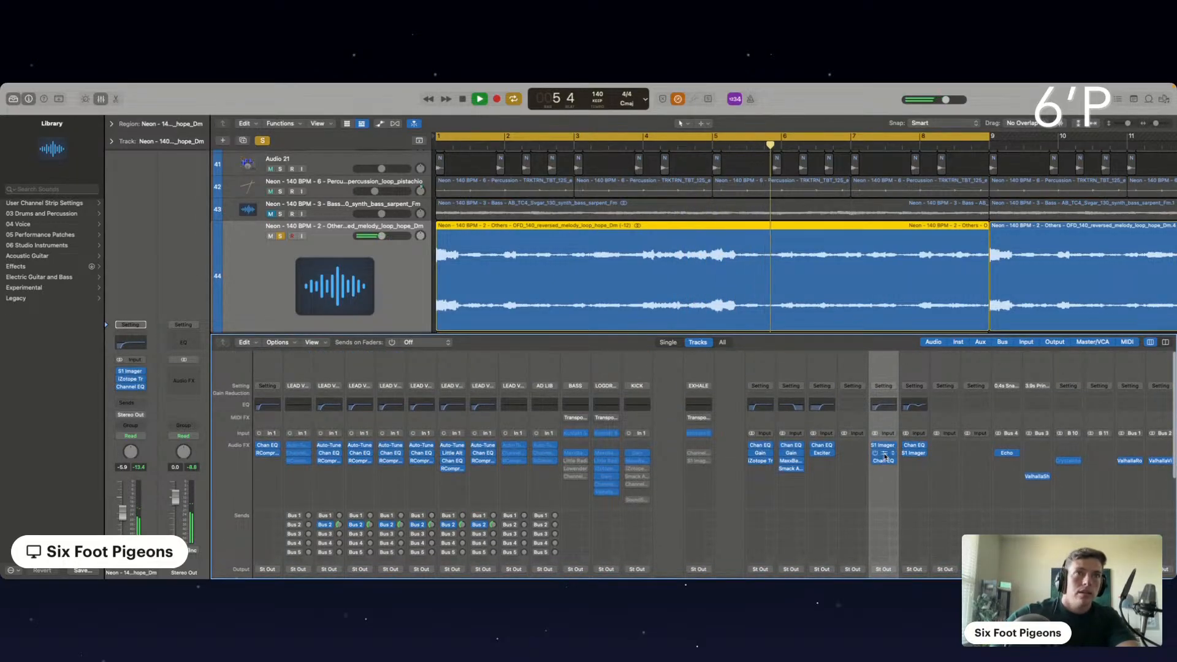
{"action": "left_click_drag", "start_coordinate": [916, 451], "coordinate": [919, 461]}
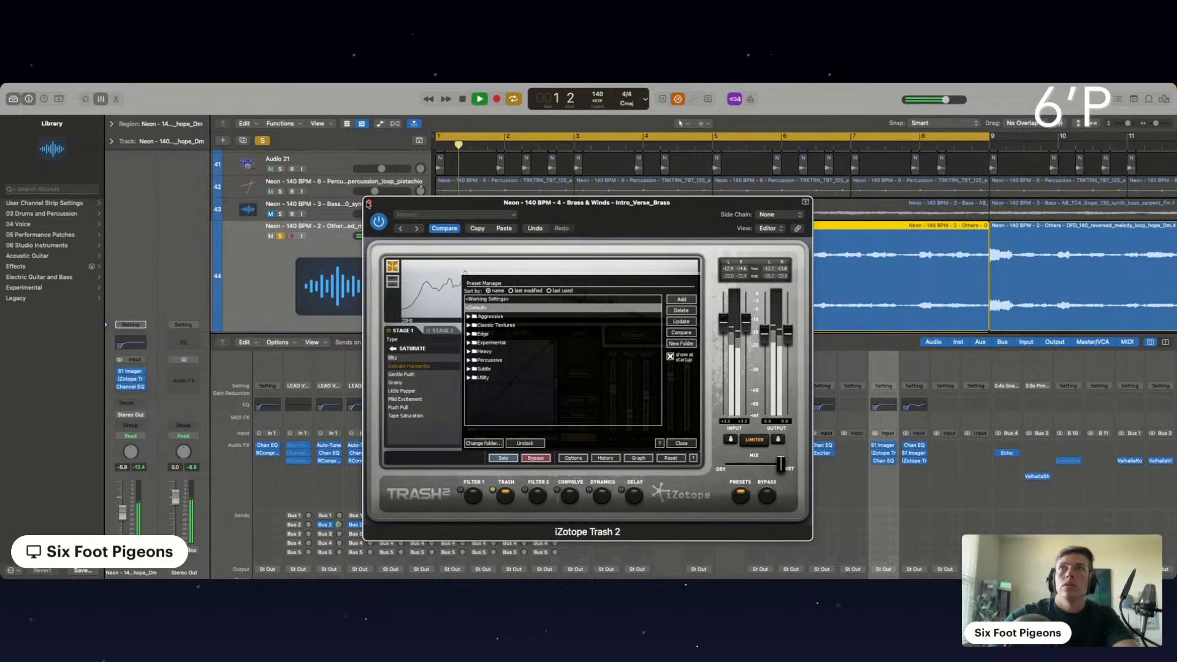
{"action": "left_click", "coordinate": [368, 202]}
{"action": "key", "text": "x"}
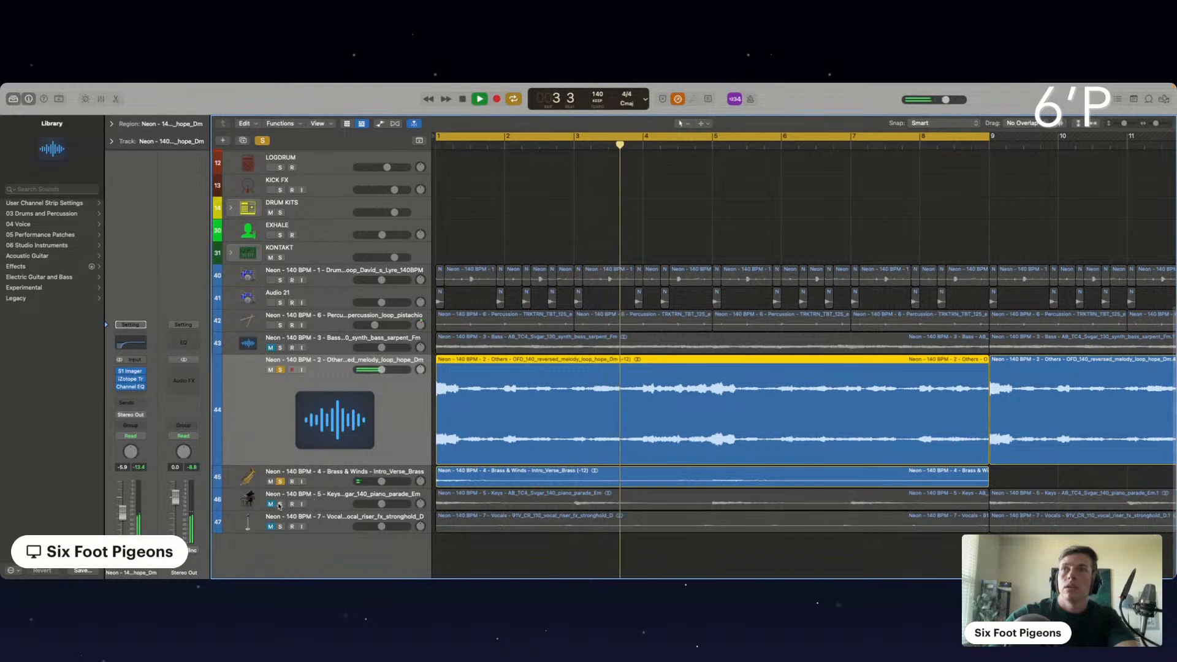
Solo only the piano Keys track, removing the solos from Brass & Winds and the reversed melody loop, and select it.
{"action": "left_click", "coordinate": [280, 504]}
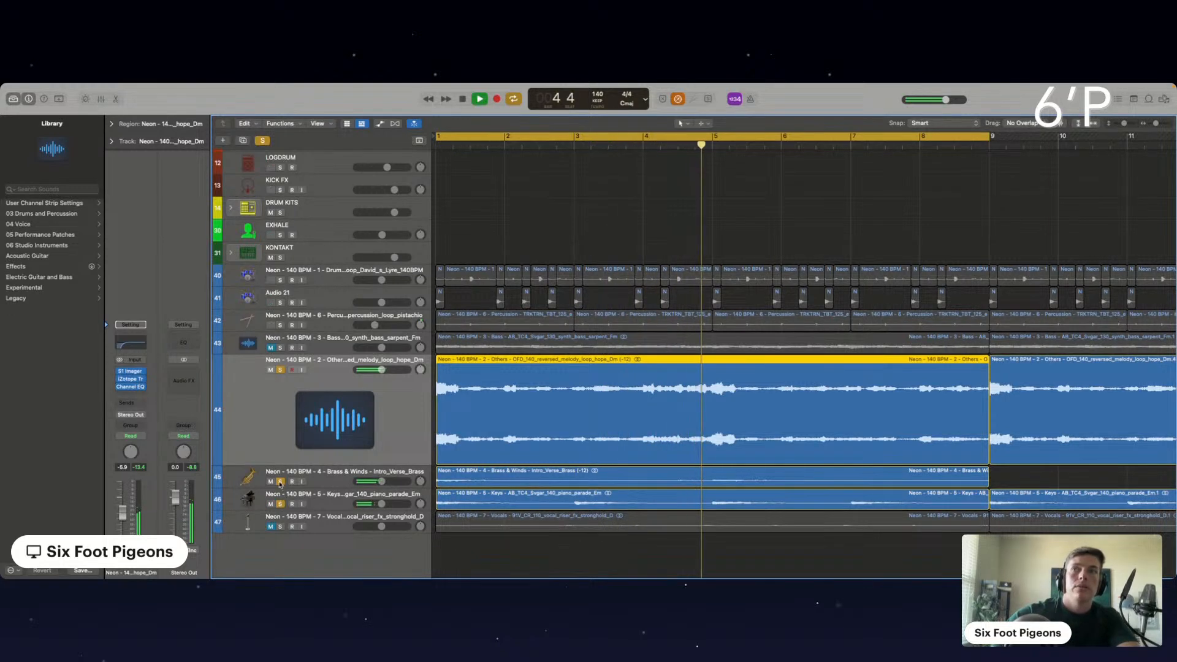
{"action": "left_click", "coordinate": [281, 482]}
{"action": "left_click", "coordinate": [280, 369]}
{"action": "left_click", "coordinate": [319, 506]}
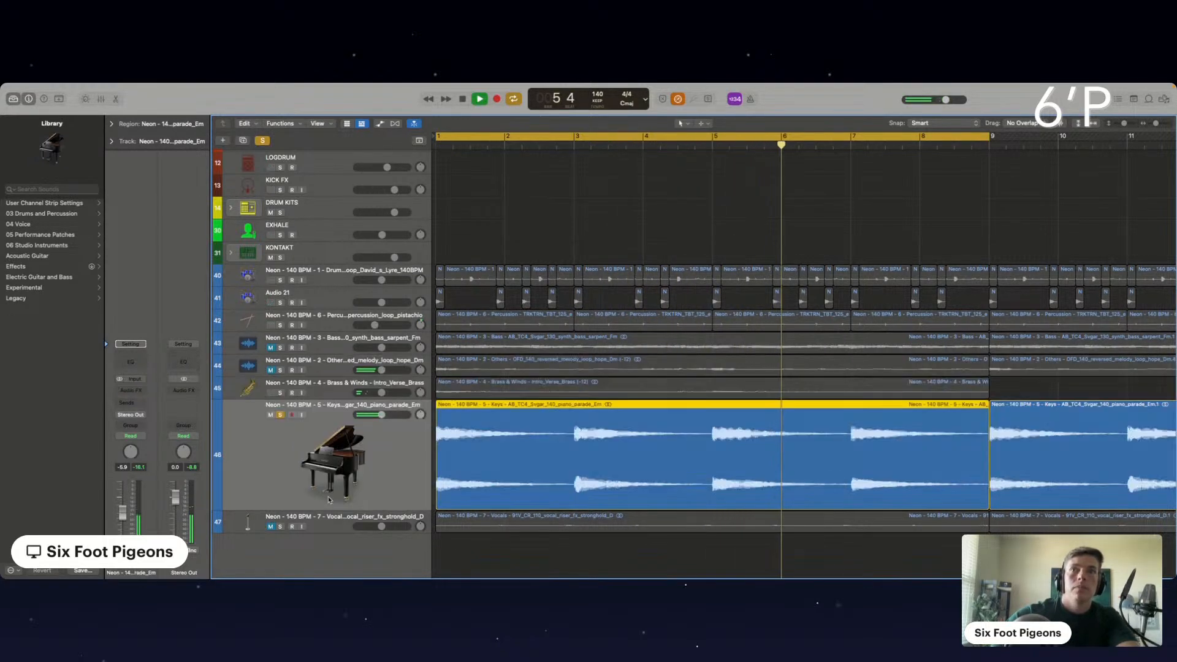
Add a Channel EQ to the piano Keys track, cut its low frequencies, and keep the track soloed.
{"action": "left_click", "coordinate": [131, 358]}
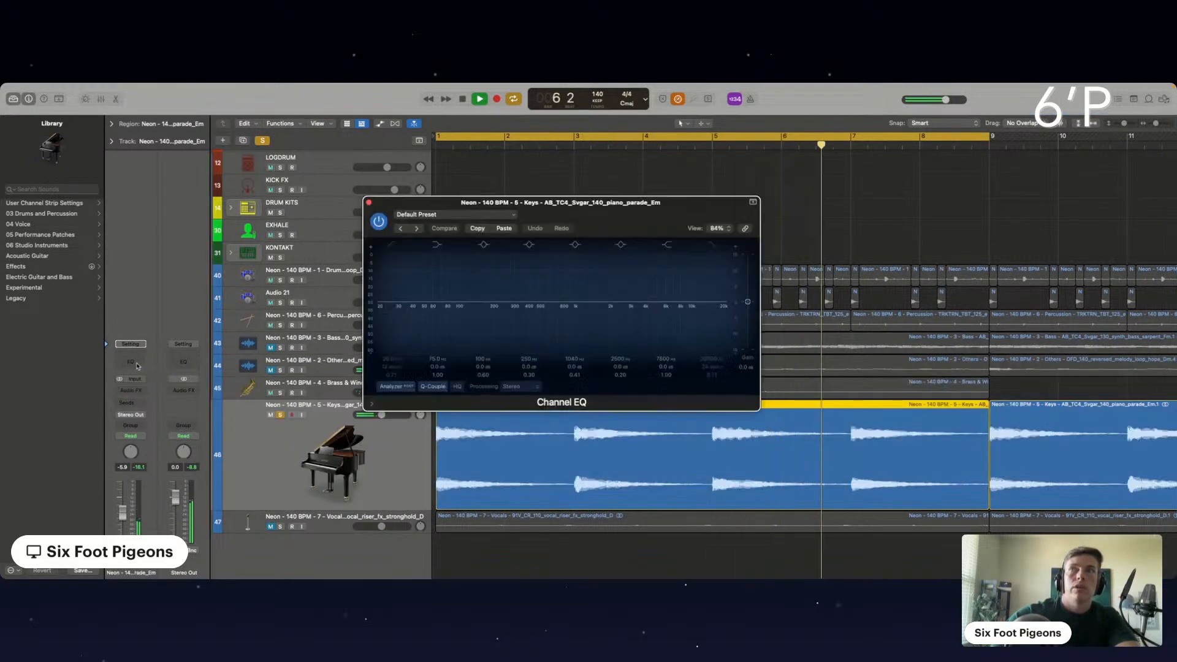
{"action": "left_click", "coordinate": [392, 246]}
{"action": "left_click_drag", "start_coordinate": [394, 315], "coordinate": [428, 332]}
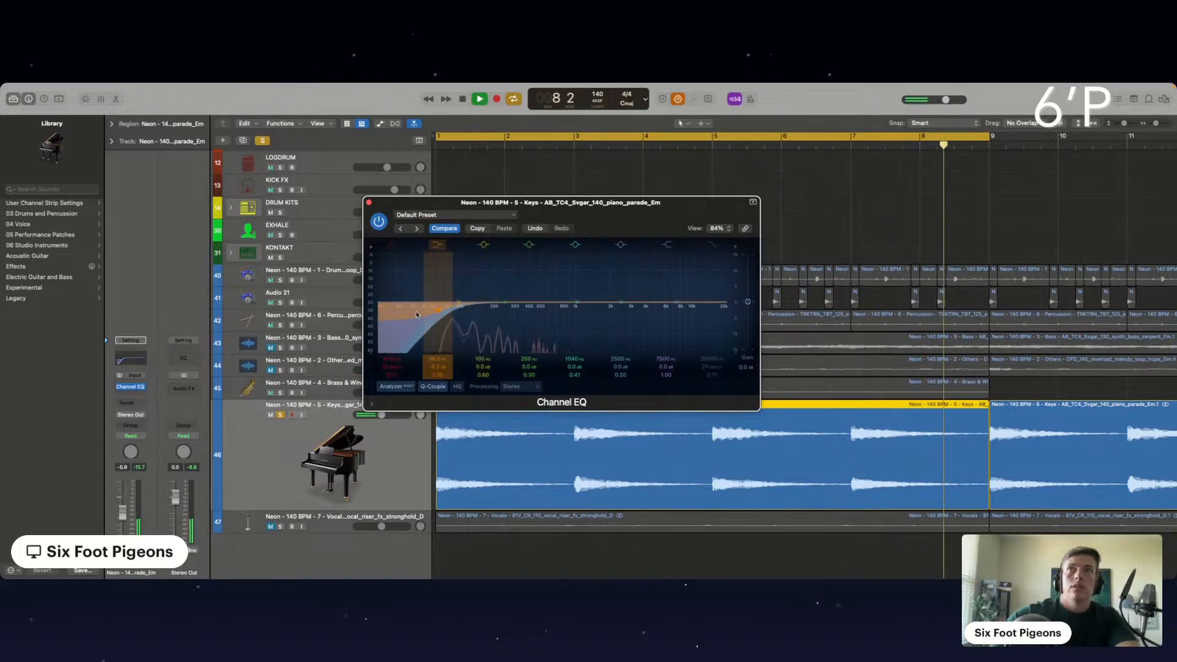
{"action": "left_click", "coordinate": [369, 202]}
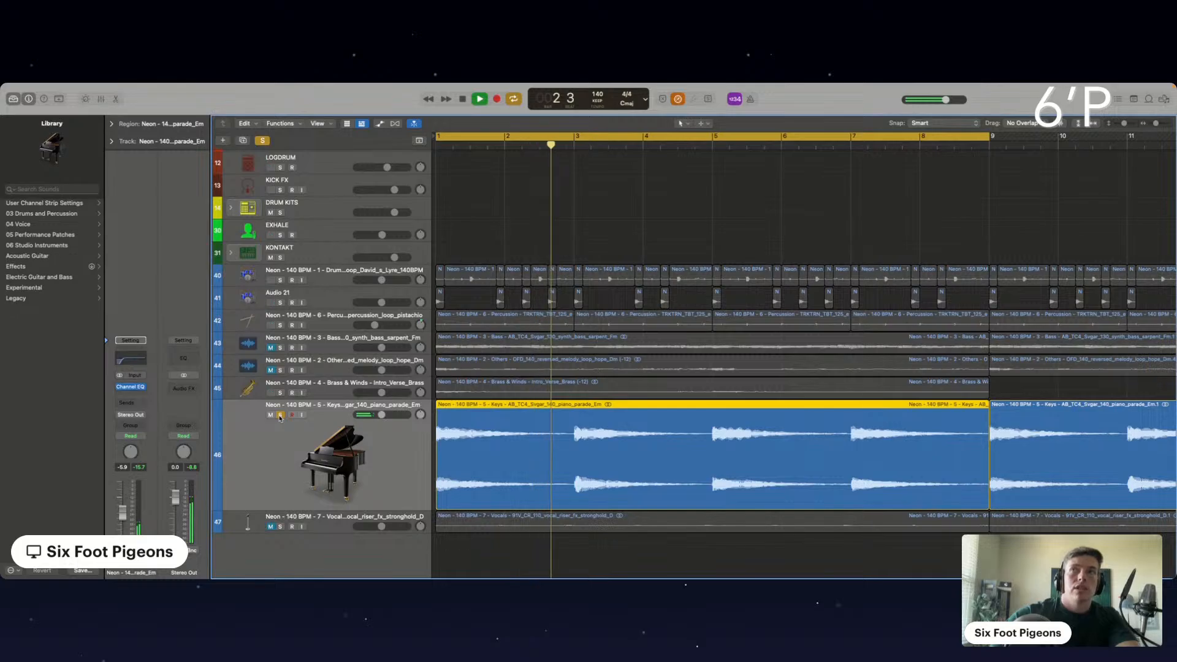
{"action": "left_click", "coordinate": [280, 417]}
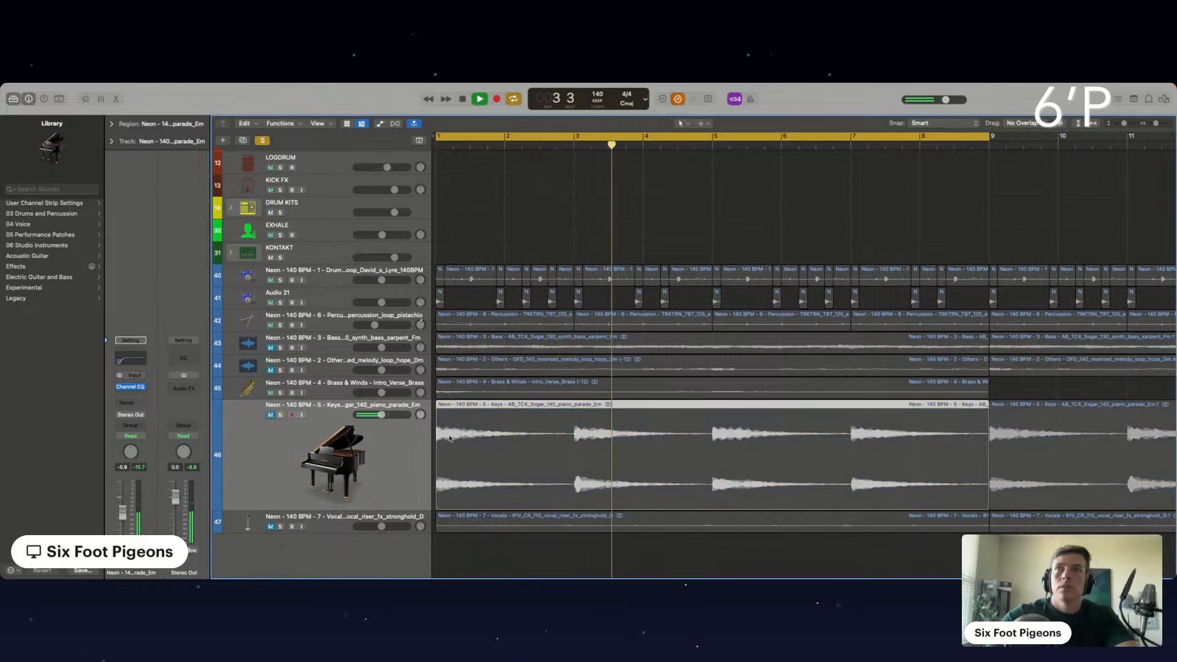
{"action": "left_click", "coordinate": [279, 415]}
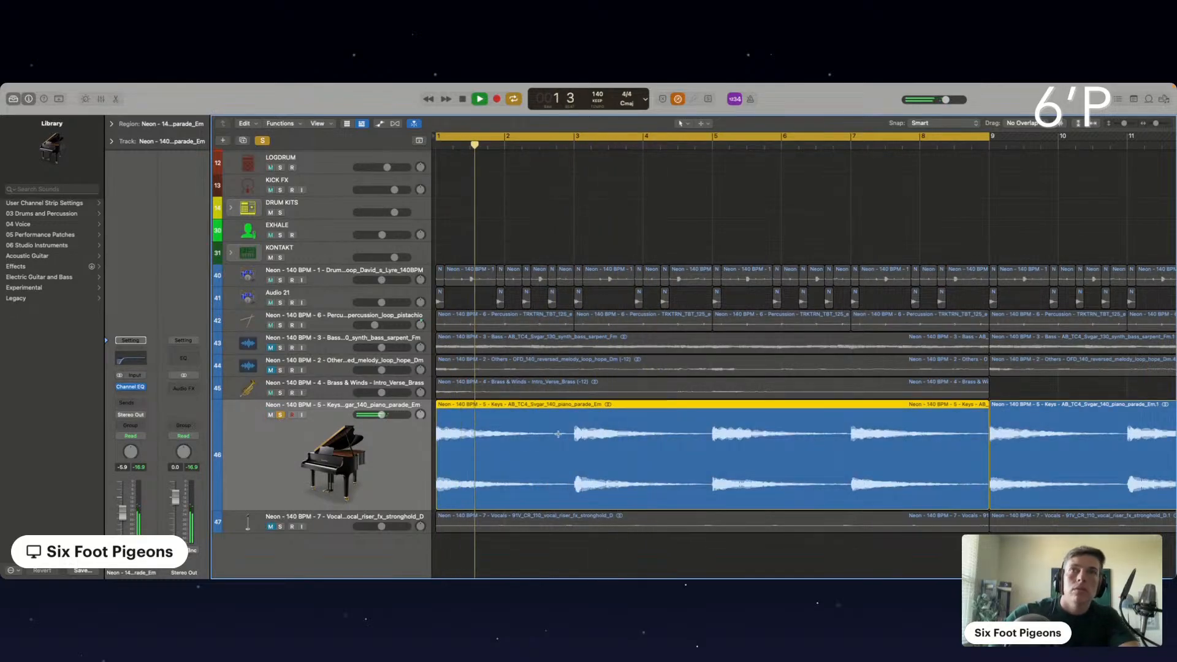
Split the first piano region into two-bar sections and mute the sections at bars 3 to 5 and 7 to 9.
{"action": "left_click_drag", "start_coordinate": [575, 432], "coordinate": [714, 443]}
{"action": "key", "text": "ctrl+m"}
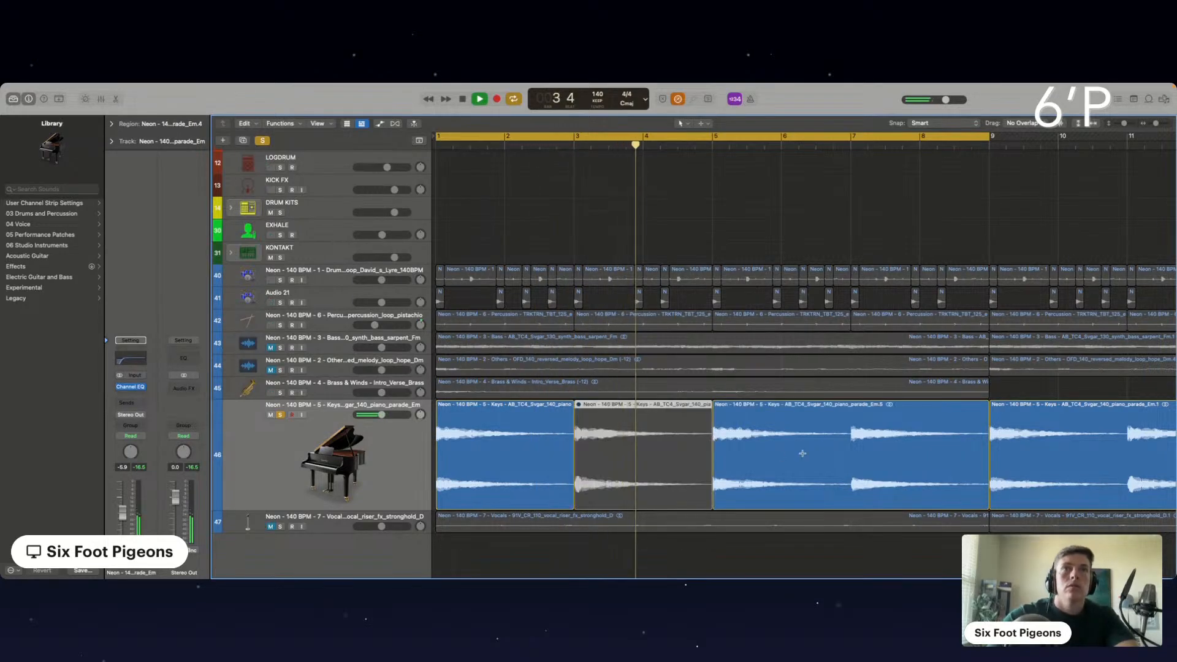
{"action": "double_click", "coordinate": [851, 433]}
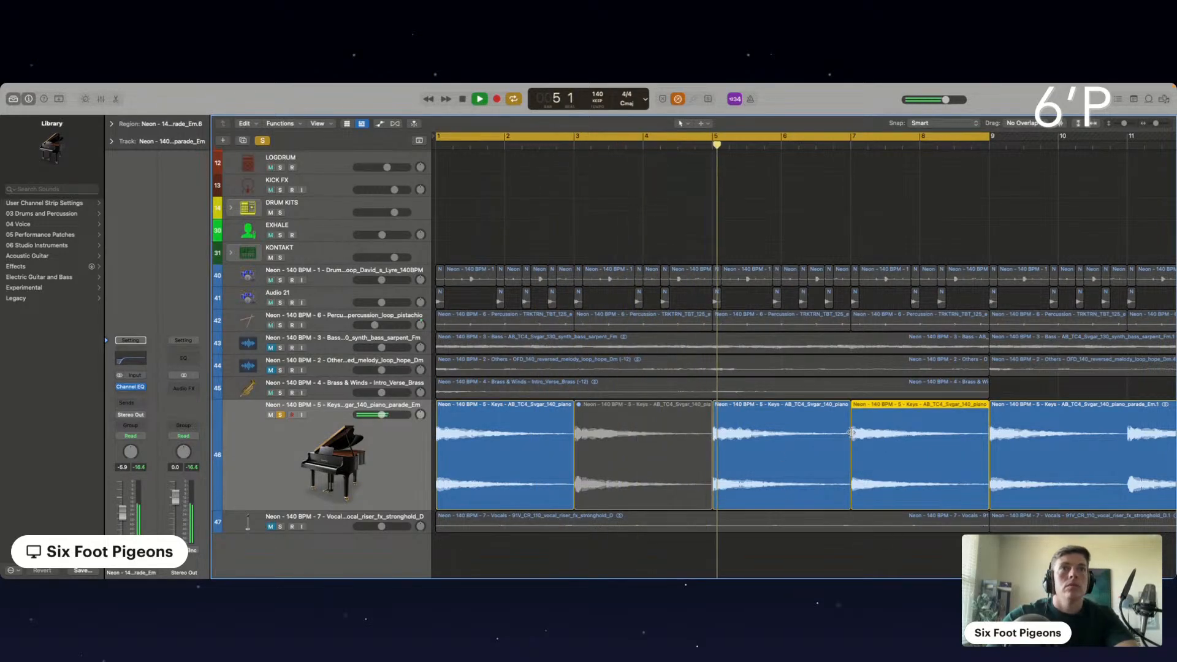
{"action": "key", "text": "ctrl+m"}
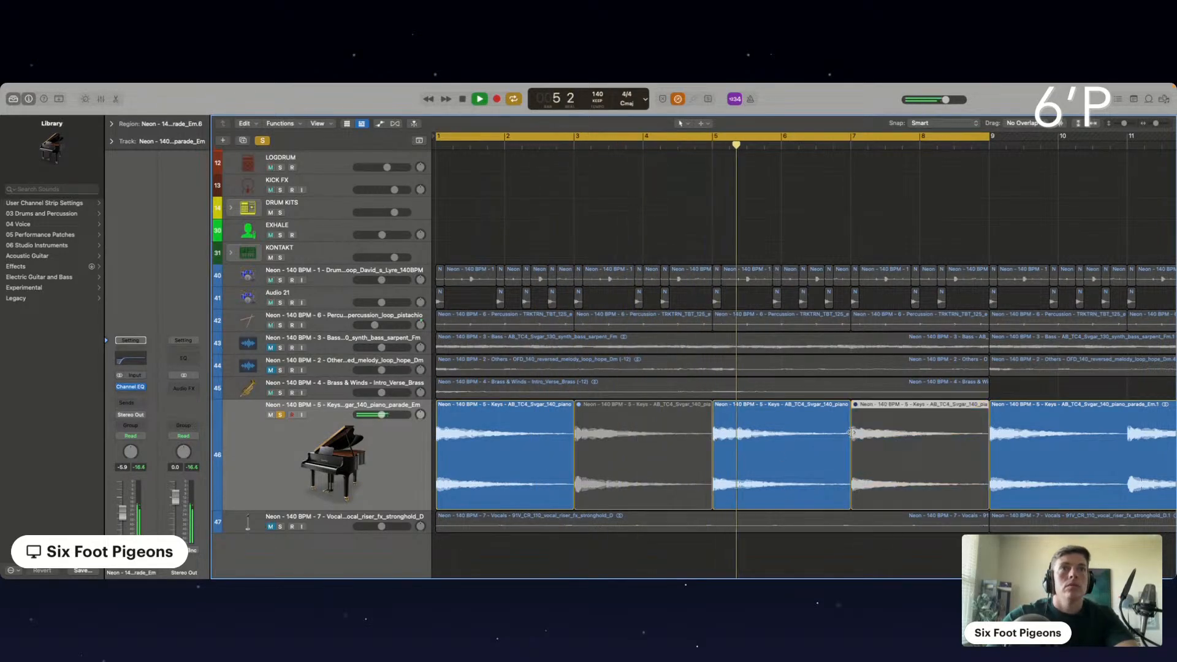
Try splitting the audible piano sections at bars 2 and 6 and time-stretching their tails to bars 5 and 9.
{"action": "double_click", "coordinate": [506, 439]}
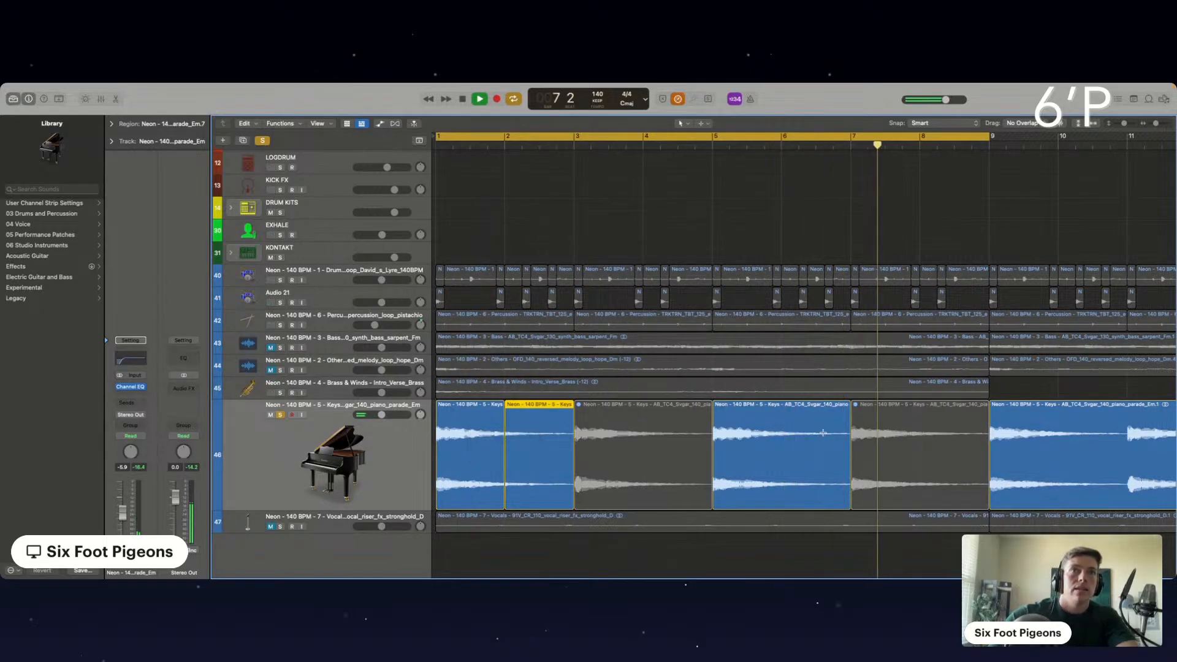
{"action": "double_click", "coordinate": [782, 433]}
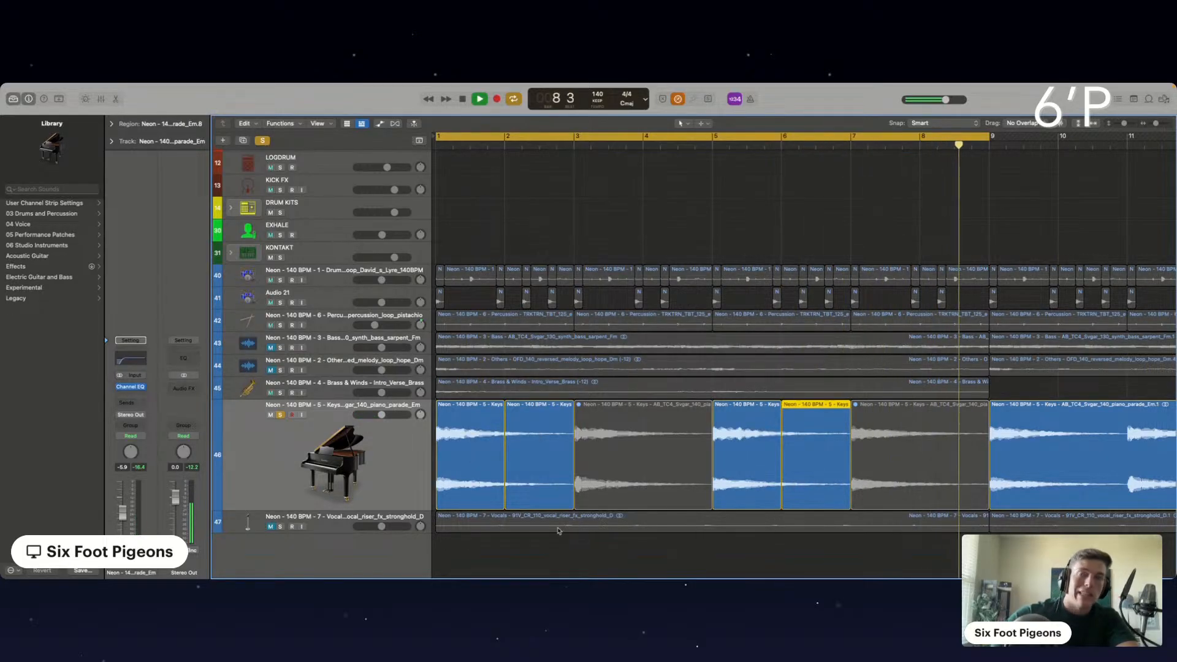
{"action": "left_click_drag", "start_coordinate": [574, 503], "coordinate": [711, 502]}
{"action": "key", "text": "space"}
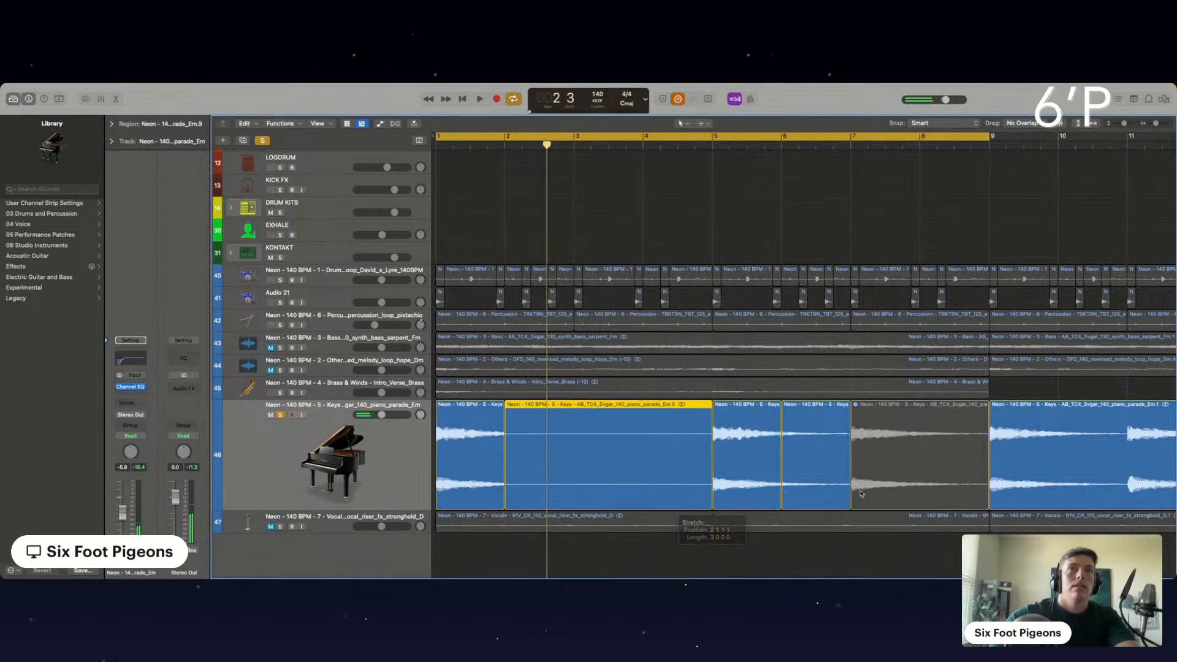
{"action": "left_click_drag", "start_coordinate": [850, 500], "coordinate": [987, 502]}
{"action": "key", "text": "space"}
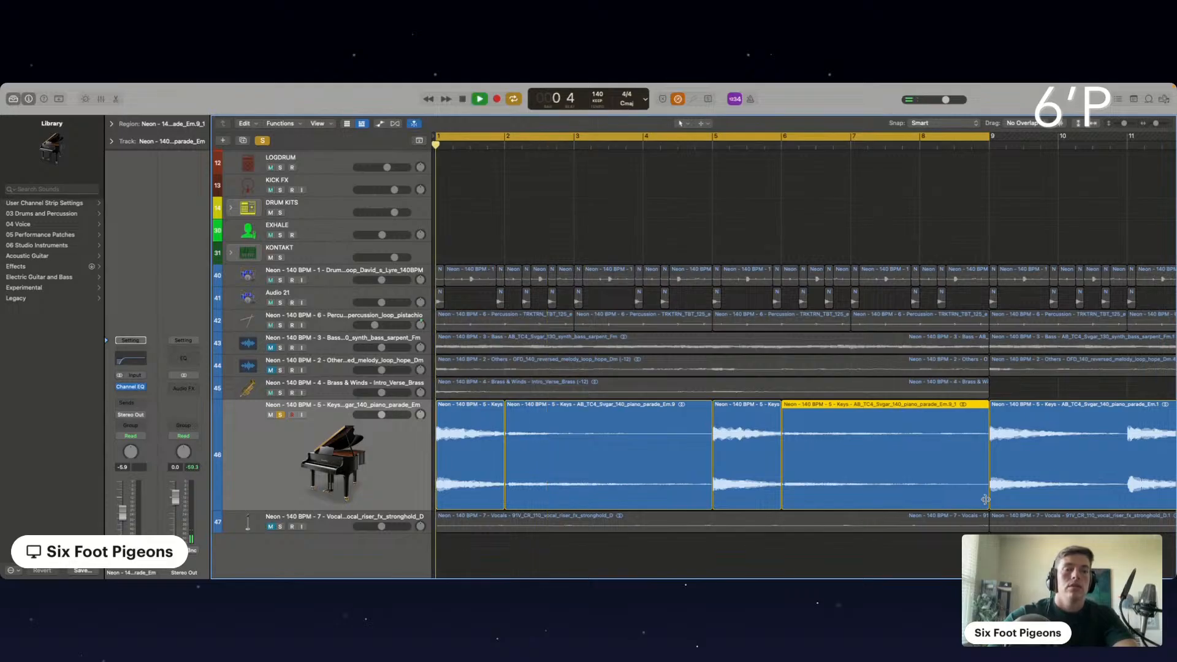
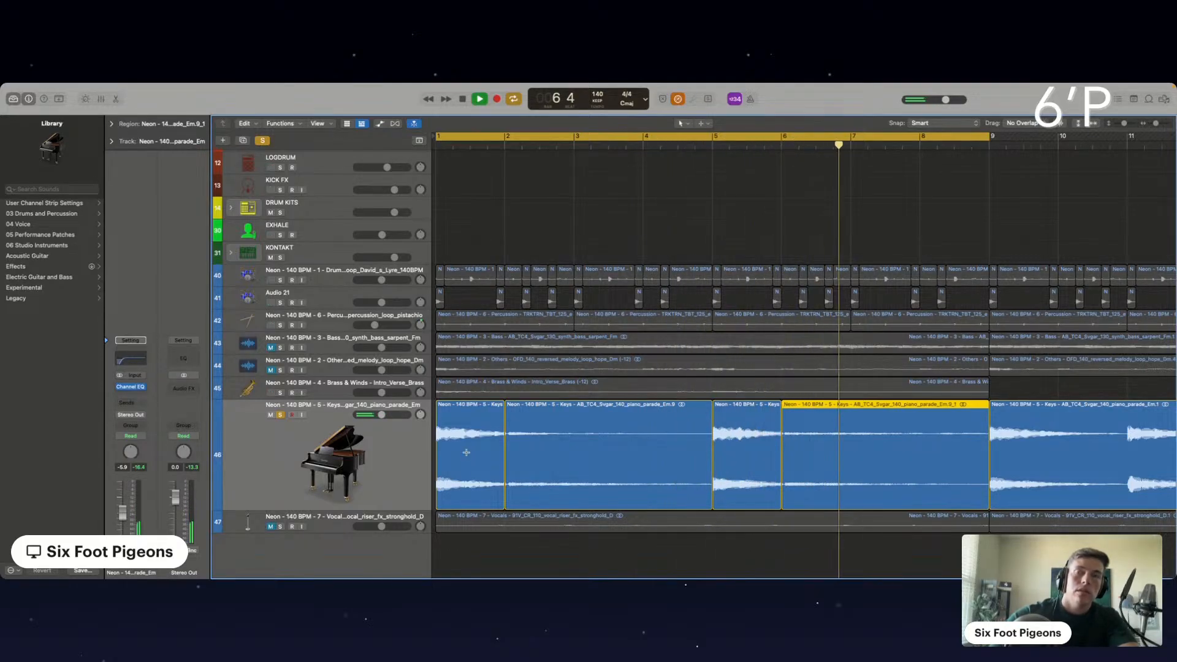
Undo the splits and time-stretches made at bars 2 and 6 of the piano track.
{"action": "key", "text": "super+z"}
{"action": "key", "text": "super+z"}
{"action": "key", "text": "super+z"}
{"action": "key", "text": "super+z"}
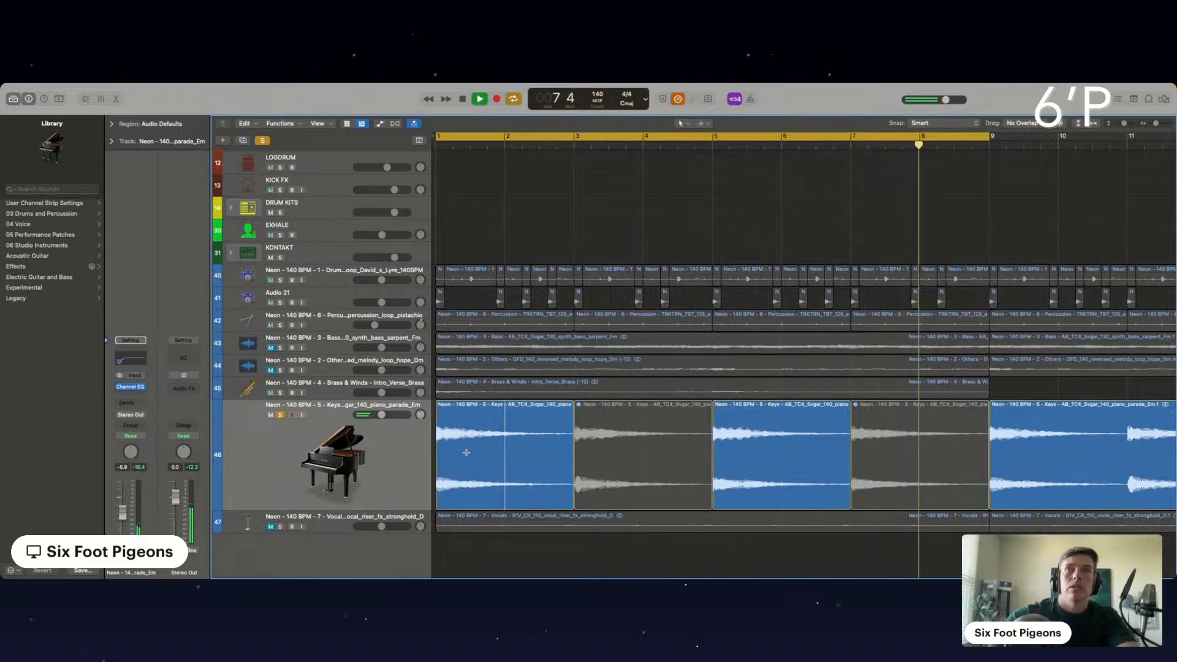
Time-stretch the two audible piano sections by half a bar each, ending them midway through bars 3 and 7.
{"action": "left_click", "coordinate": [570, 503]}
{"action": "left_click_drag", "start_coordinate": [570, 503], "coordinate": [605, 509]}
{"action": "key", "text": "space"}
{"action": "left_click_drag", "start_coordinate": [851, 500], "coordinate": [881, 500]}
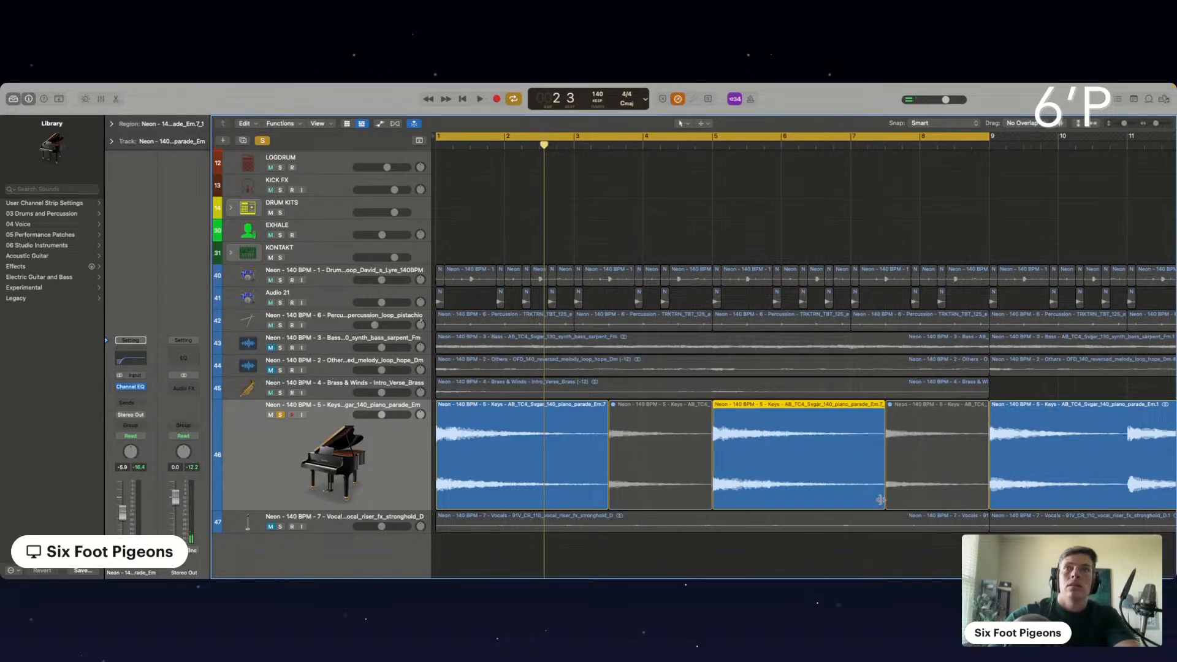
{"action": "key", "text": "space"}
Add fade-outs about one bar long to the ends of both stretched piano regions using the Fade Tool.
{"action": "left_click", "coordinate": [705, 124]}
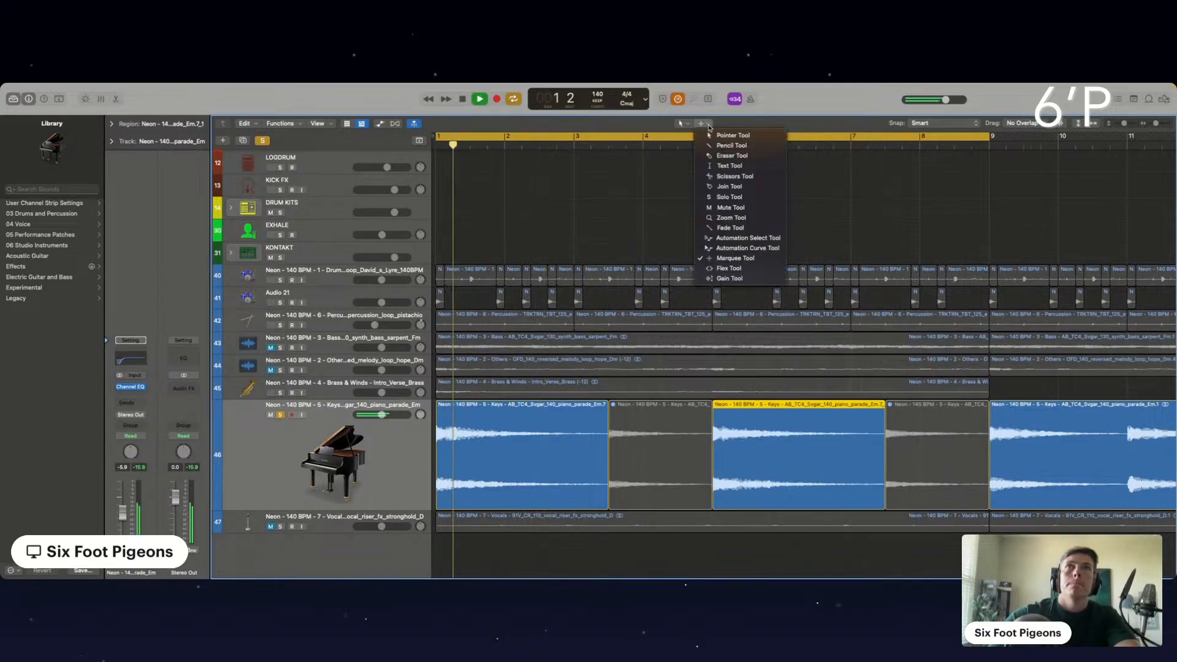
{"action": "left_click", "coordinate": [731, 227]}
{"action": "left_click_drag", "start_coordinate": [604, 406], "coordinate": [536, 403]}
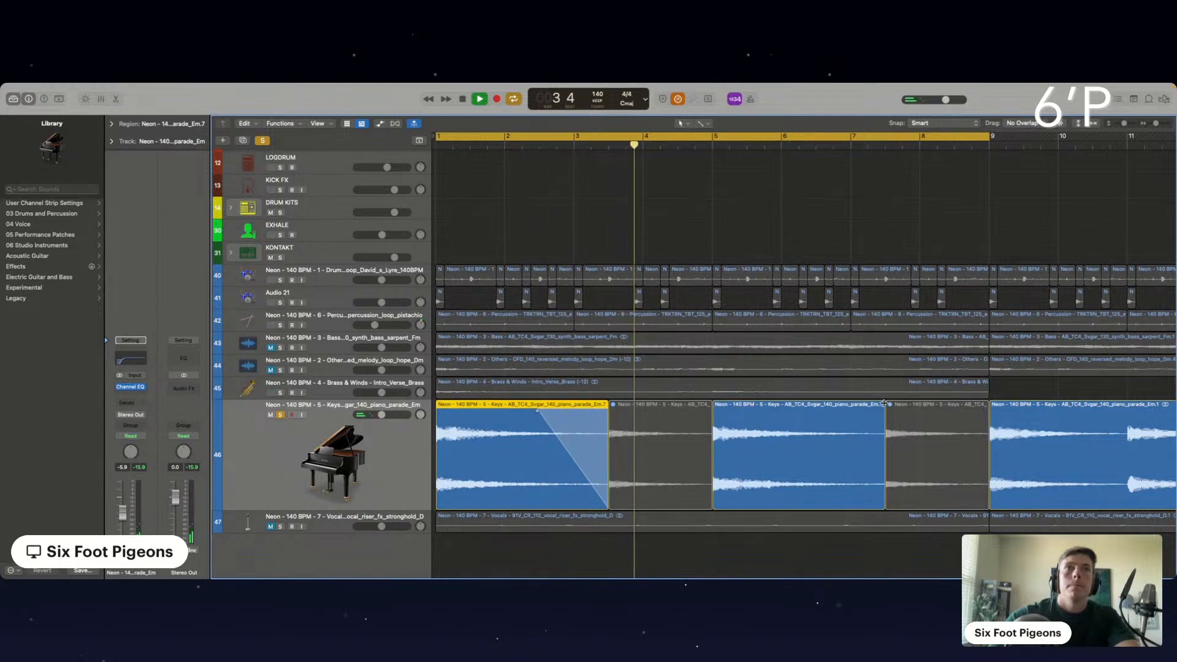
{"action": "left_click_drag", "start_coordinate": [884, 406], "coordinate": [821, 407]}
Restart playback with the piano Keys, Brass & Winds and reversed melody tracks soloed together.
{"action": "left_click", "coordinate": [282, 418]}
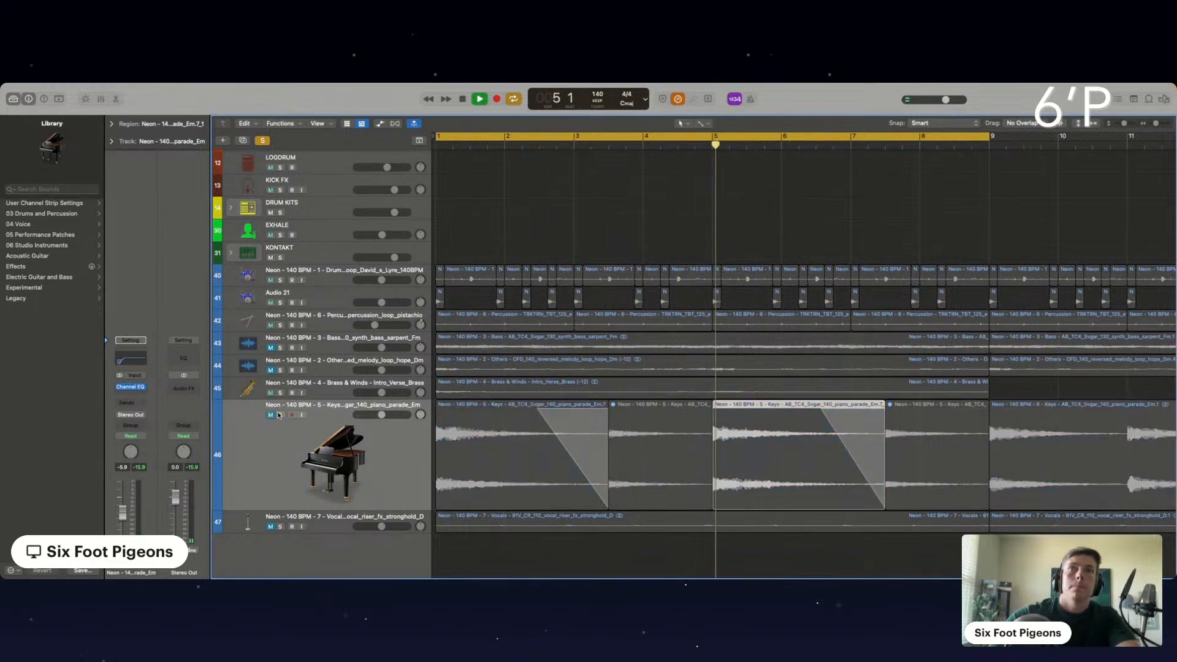
{"action": "key", "text": "space"}
{"action": "key", "text": "space"}
{"action": "left_click", "coordinate": [282, 417]}
{"action": "left_click", "coordinate": [281, 393]}
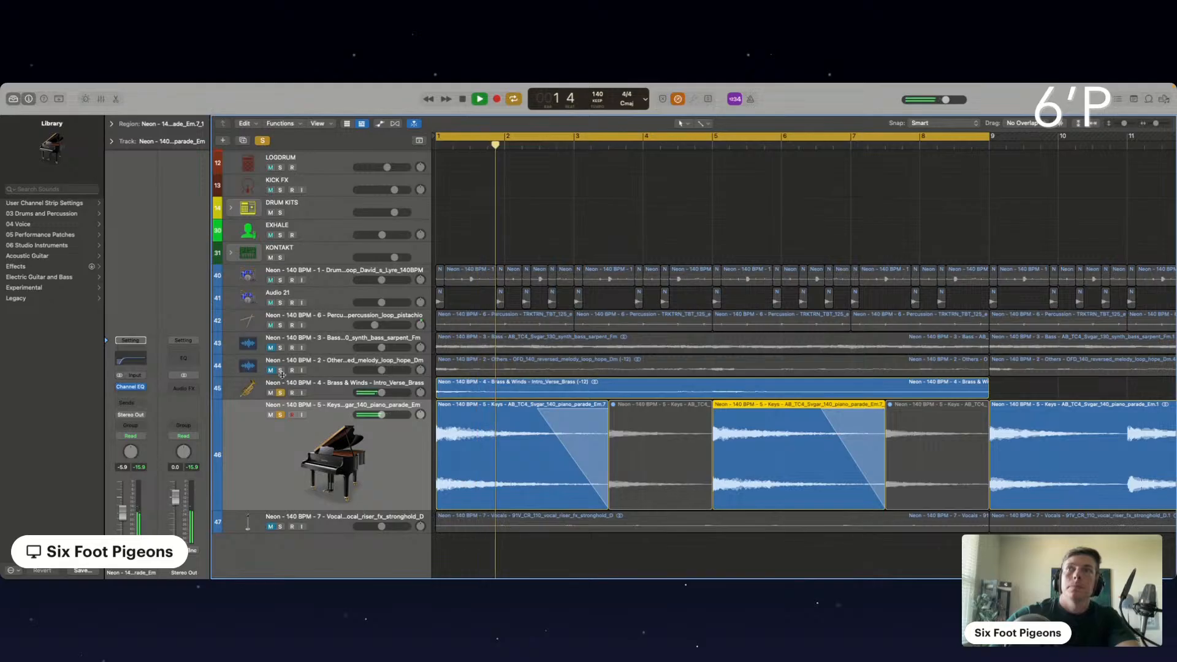
{"action": "left_click", "coordinate": [281, 371]}
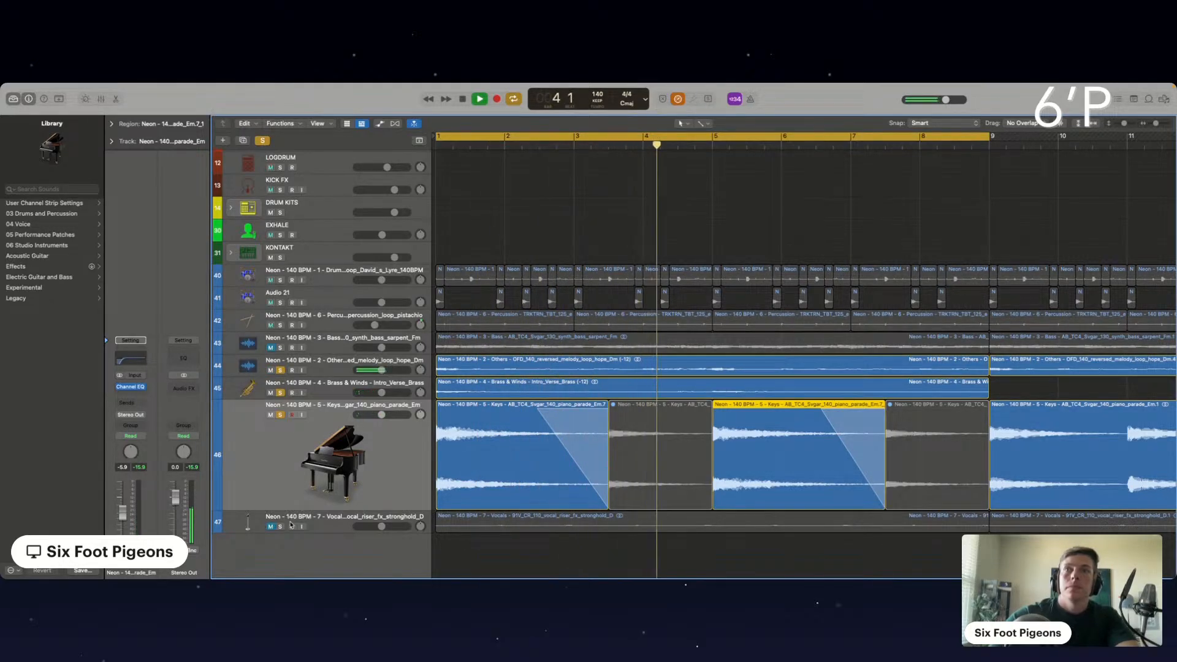
Insert the S1 Imager (s) plug-in on the piano Keys track and leave only that track soloed.
{"action": "scroll", "coordinate": [499, 460], "scroll_direction": "down", "scroll_amount": 5}
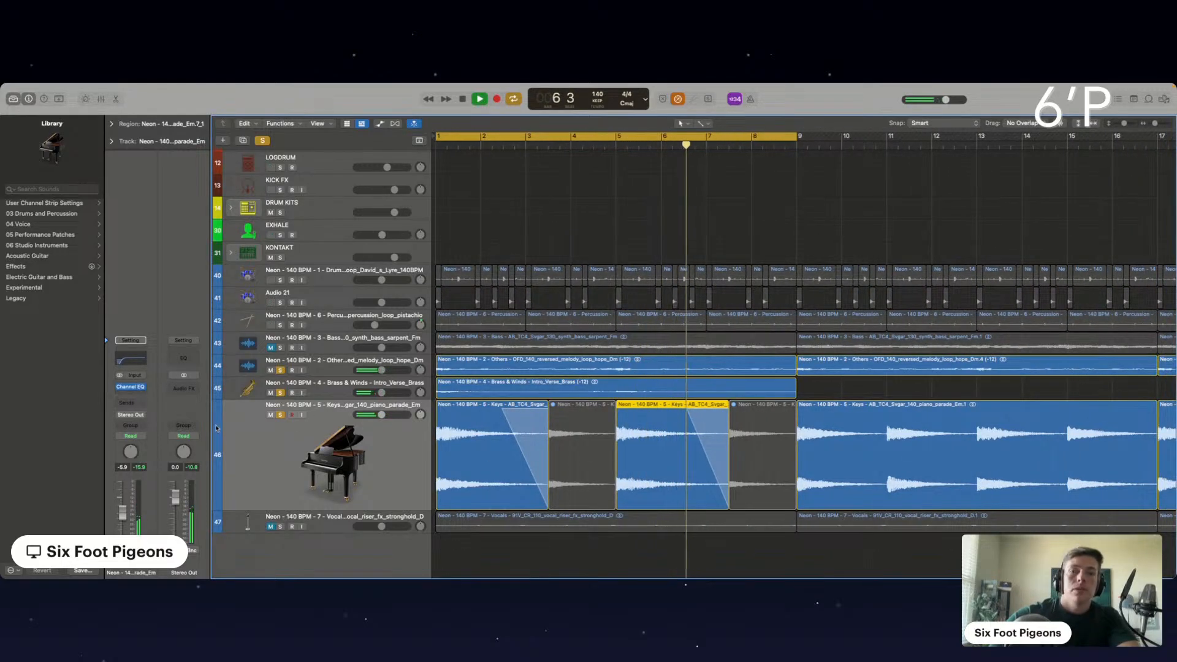
{"action": "left_click", "coordinate": [131, 394]}
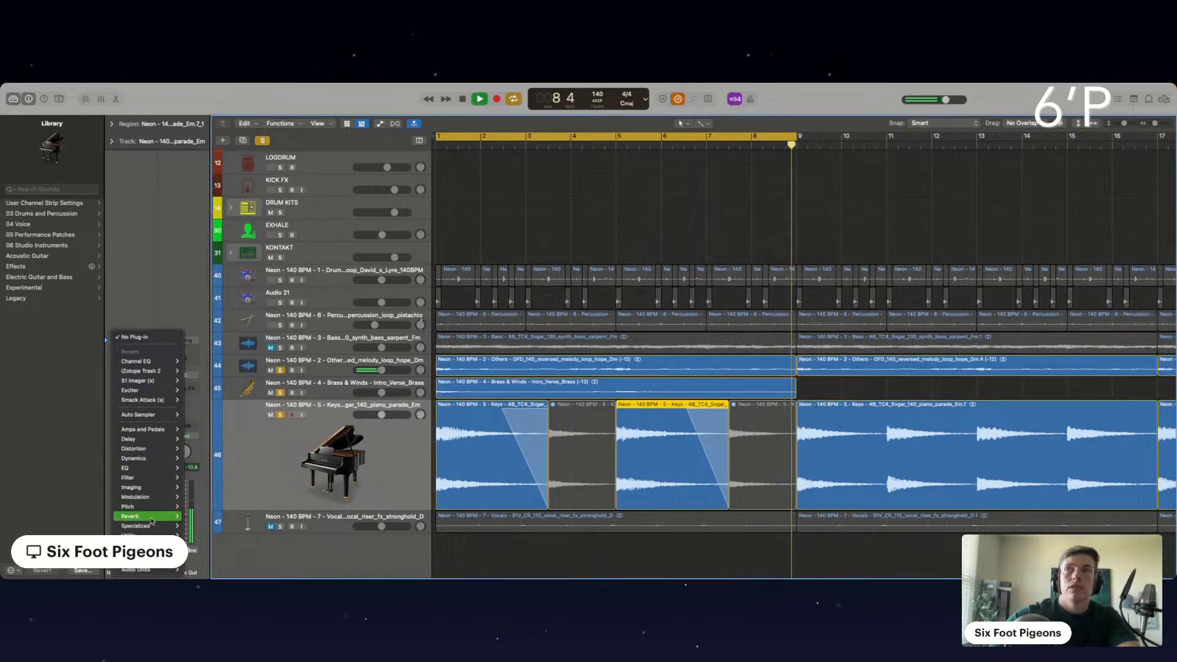
{"action": "left_click", "coordinate": [141, 377]}
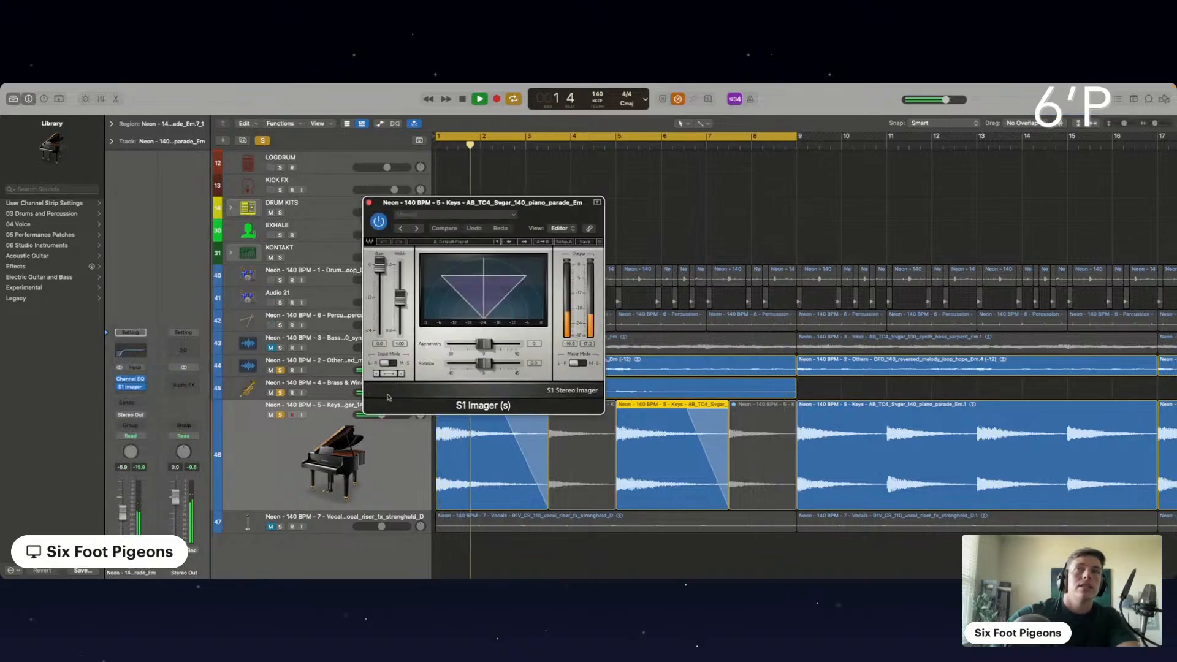
{"action": "left_click", "coordinate": [280, 393]}
{"action": "left_click", "coordinate": [280, 370]}
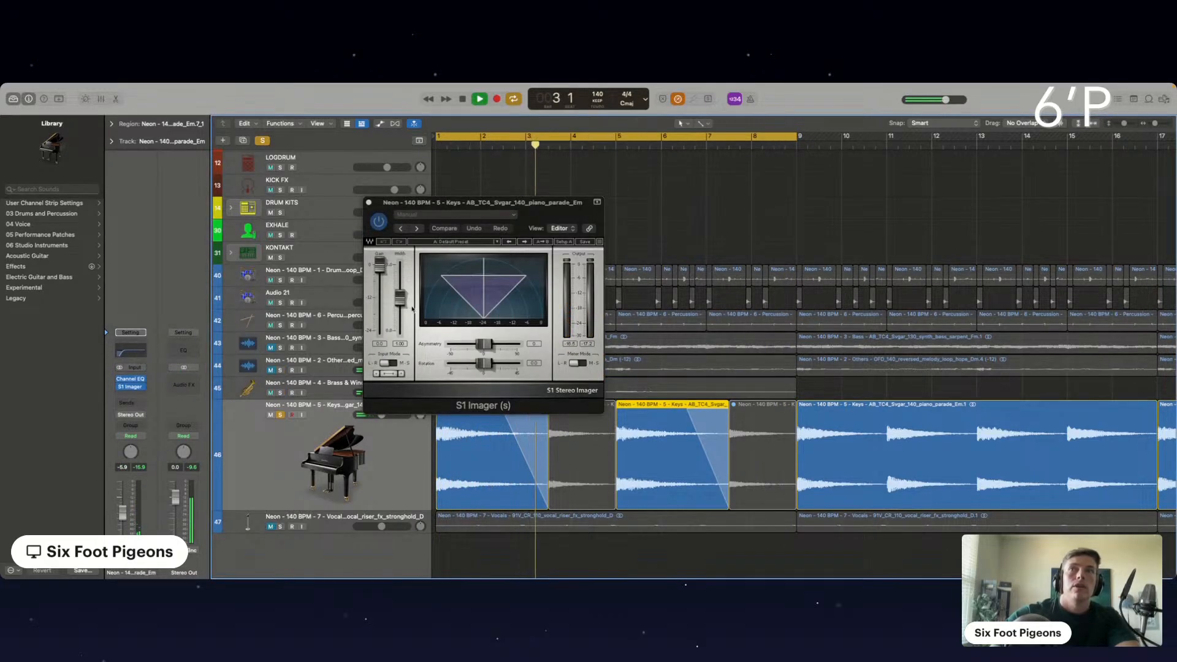
Narrow the piano Keys track's stereo width to the minimum in S1 Imager, and solo the Brass & Winds and reversed melody tracks with it.
{"action": "left_click_drag", "start_coordinate": [400, 298], "coordinate": [400, 331]}
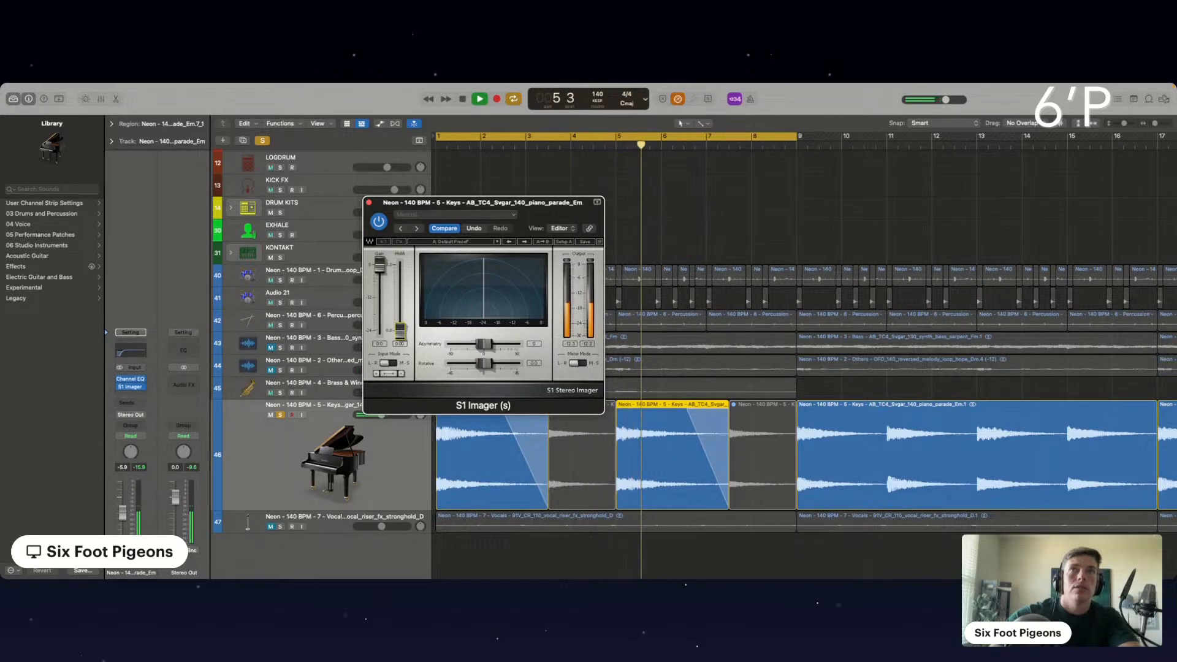
{"action": "left_click", "coordinate": [369, 203]}
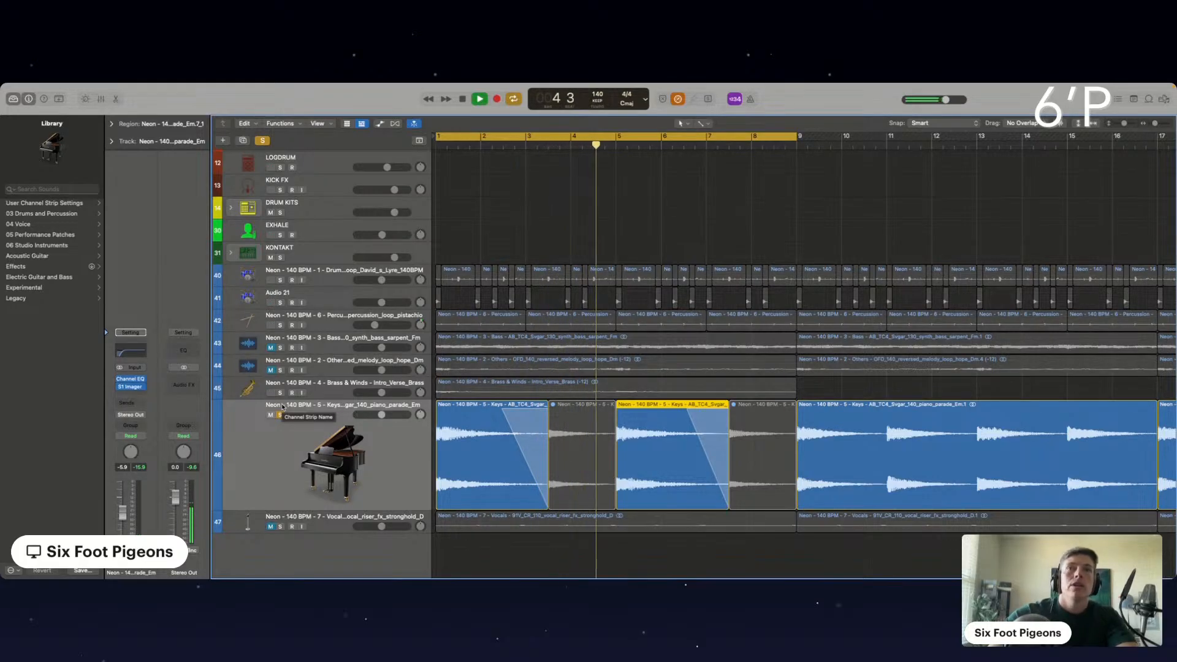
{"action": "left_click", "coordinate": [280, 392]}
{"action": "left_click", "coordinate": [280, 371]}
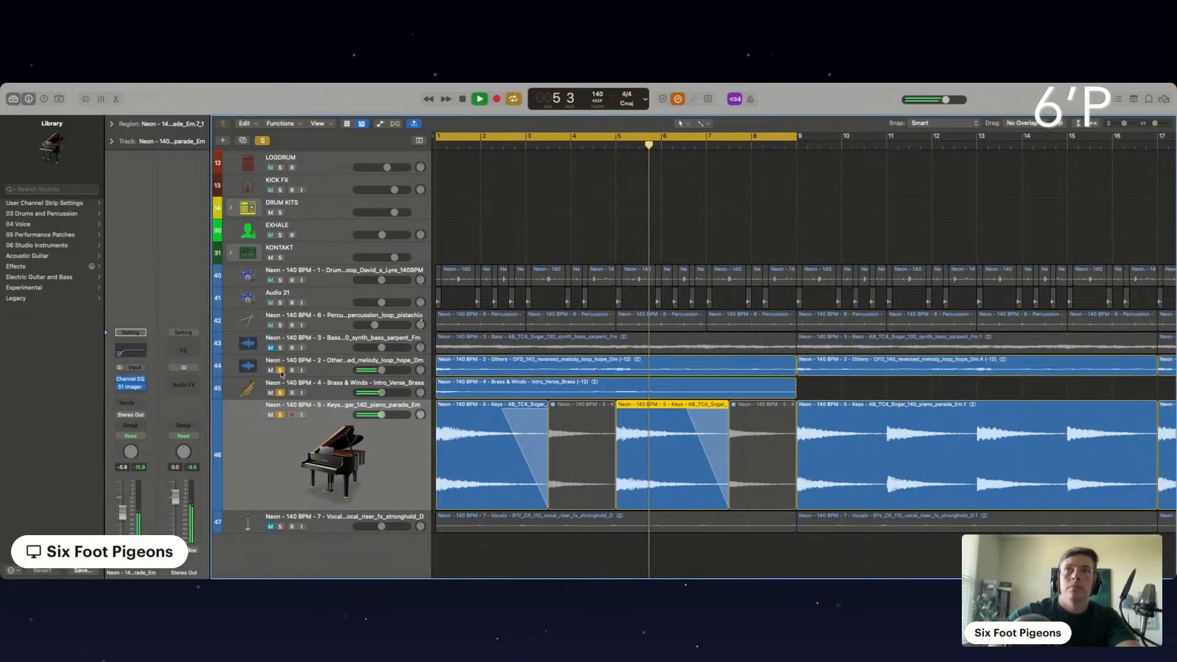
{"action": "left_click_drag", "start_coordinate": [364, 408], "coordinate": [366, 423]}
Insert the Soundtoys FilterFreak1 plug-in in stereo on the reversed melody track and leave only that track soloed.
{"action": "left_click", "coordinate": [292, 366]}
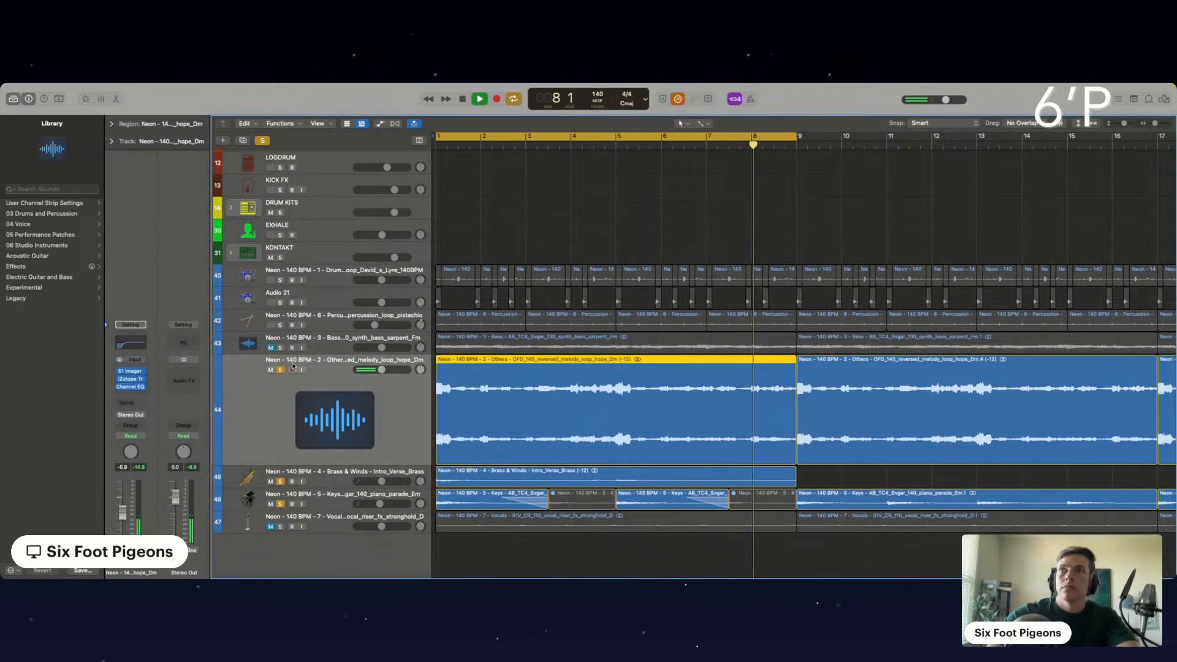
{"action": "left_click", "coordinate": [131, 394]}
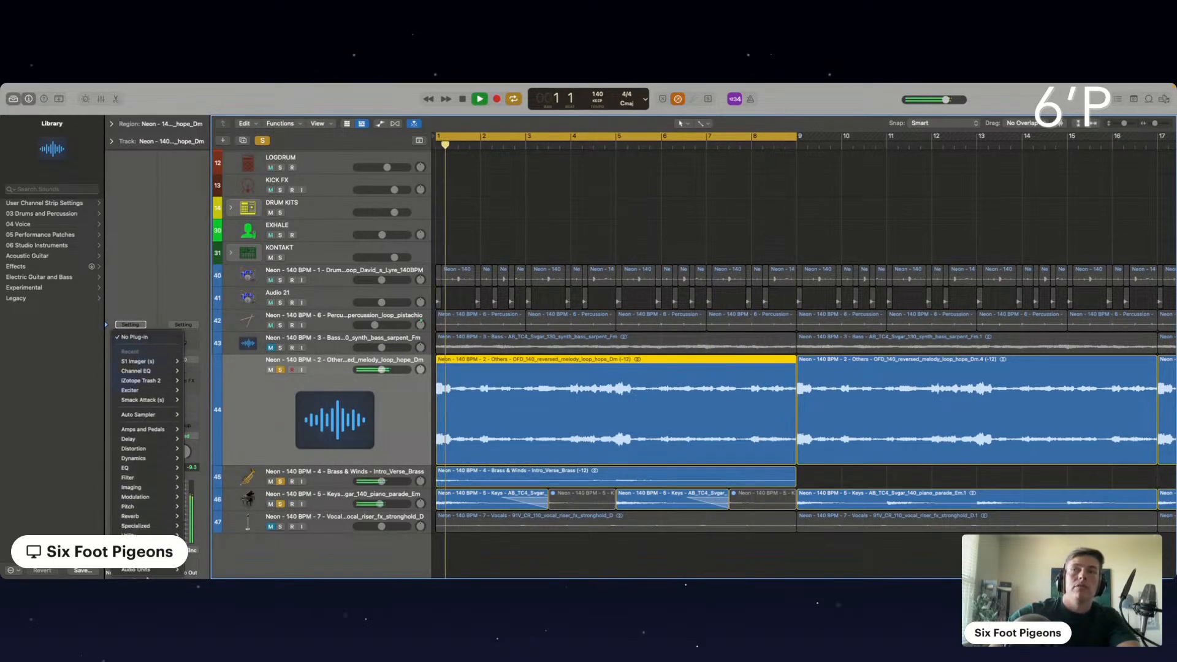
{"action": "mouse_move", "coordinate": [175, 571]}
{"action": "mouse_move", "coordinate": [203, 550]}
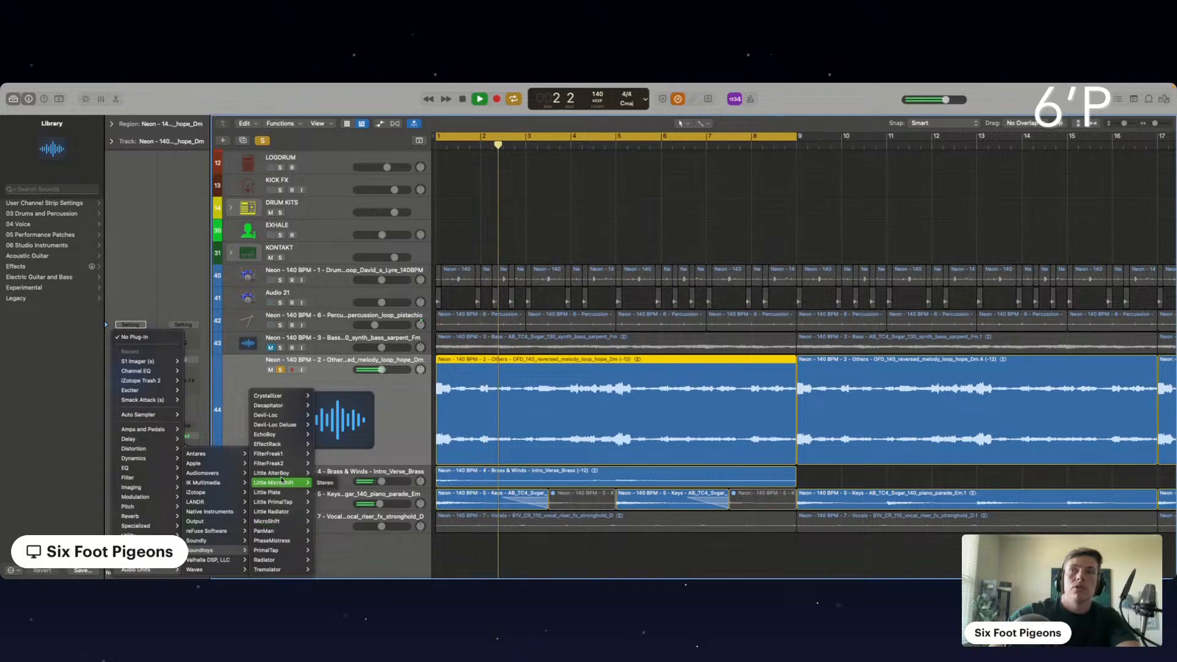
{"action": "mouse_move", "coordinate": [274, 455]}
{"action": "left_click", "coordinate": [325, 454]}
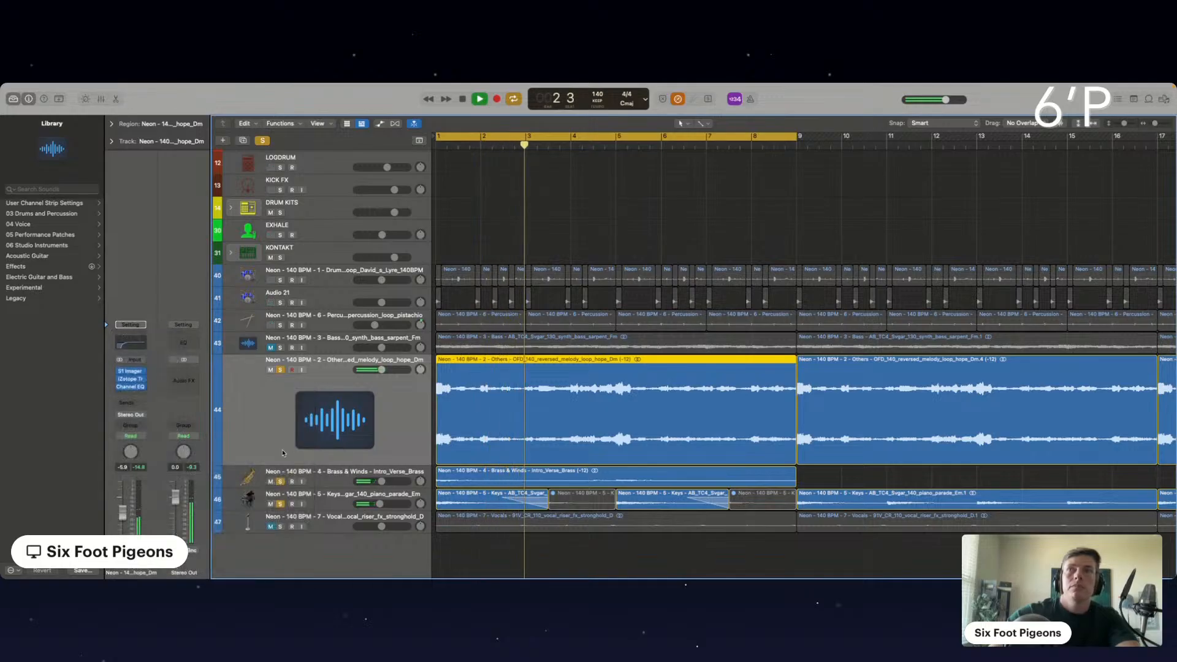
{"action": "left_click", "coordinate": [280, 482]}
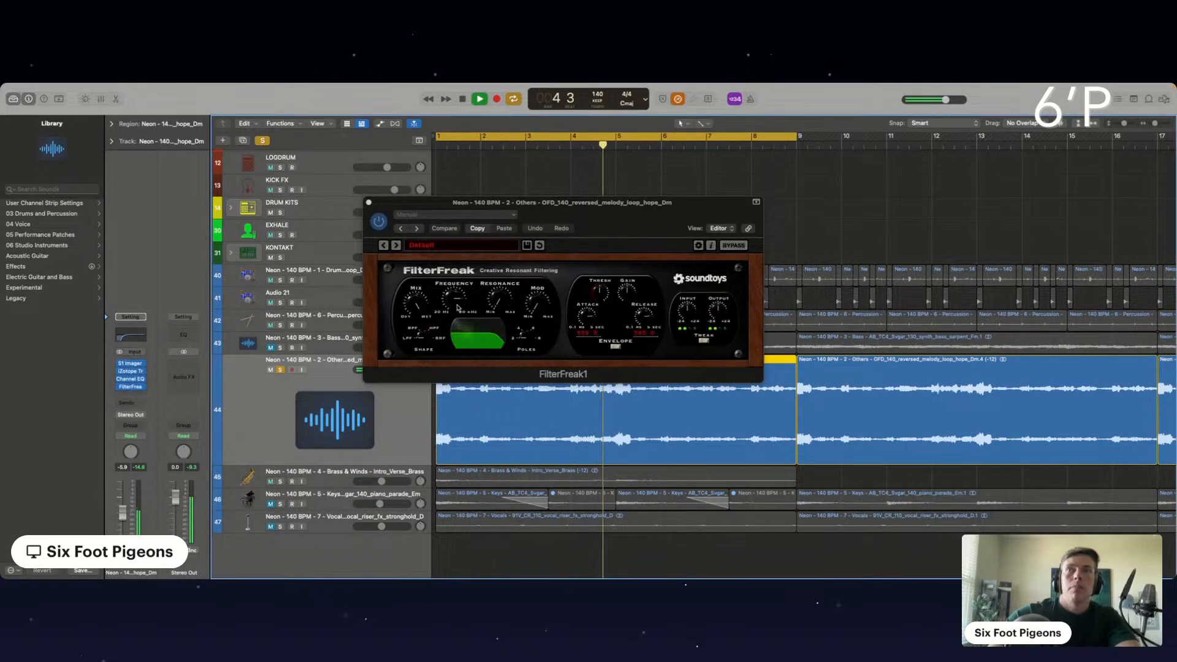
Lower the FilterFreak1 cutoff frequency and set the reversed melody track's volume to -3.0 dB.
{"action": "left_click_drag", "start_coordinate": [456, 308], "coordinate": [457, 311]}
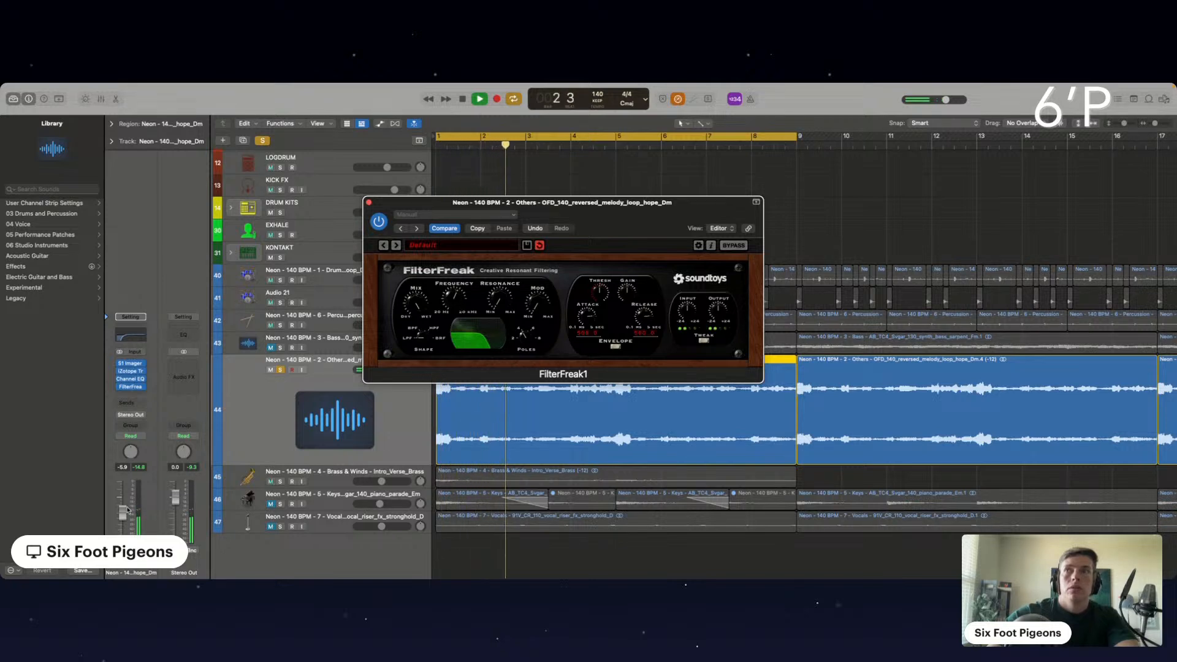
{"action": "left_click", "coordinate": [127, 478]}
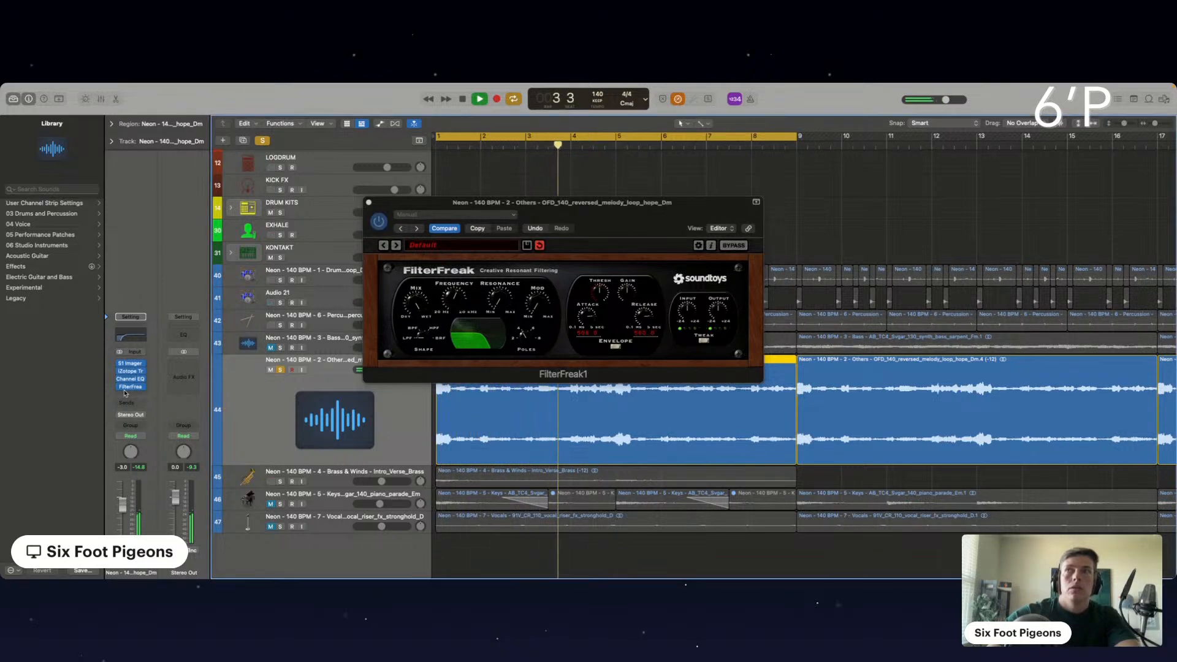
Insert the Waves RCompressor (s) plug-in after FilterFreak1 on the reversed melody track.
{"action": "left_click", "coordinate": [125, 394]}
{"action": "mouse_move", "coordinate": [144, 569]}
{"action": "mouse_move", "coordinate": [215, 570]}
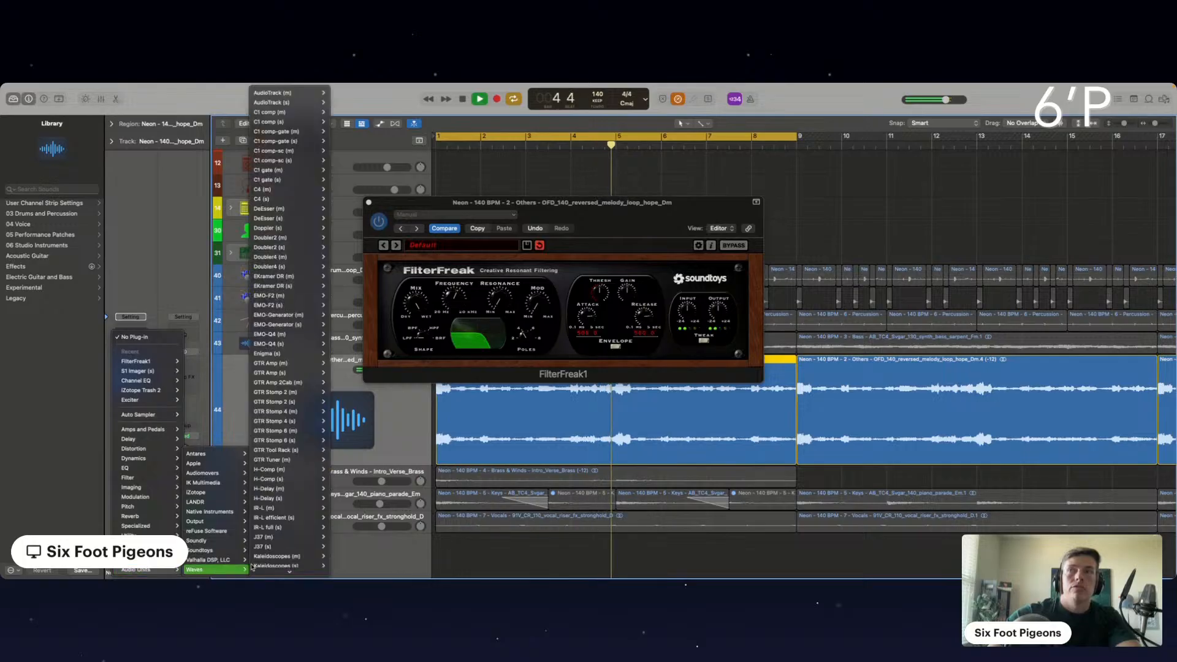
{"action": "scroll", "coordinate": [276, 521], "scroll_direction": "down", "scroll_amount": 6}
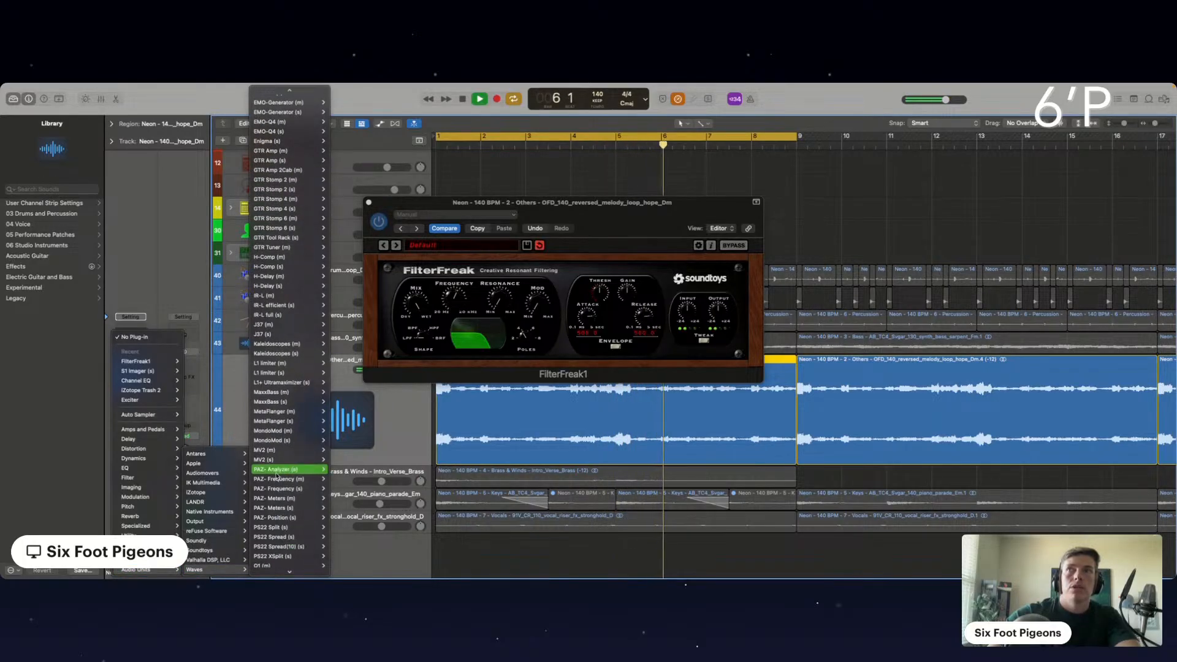
{"action": "scroll", "coordinate": [276, 475], "scroll_direction": "down", "scroll_amount": 10}
{"action": "mouse_move", "coordinate": [280, 382]}
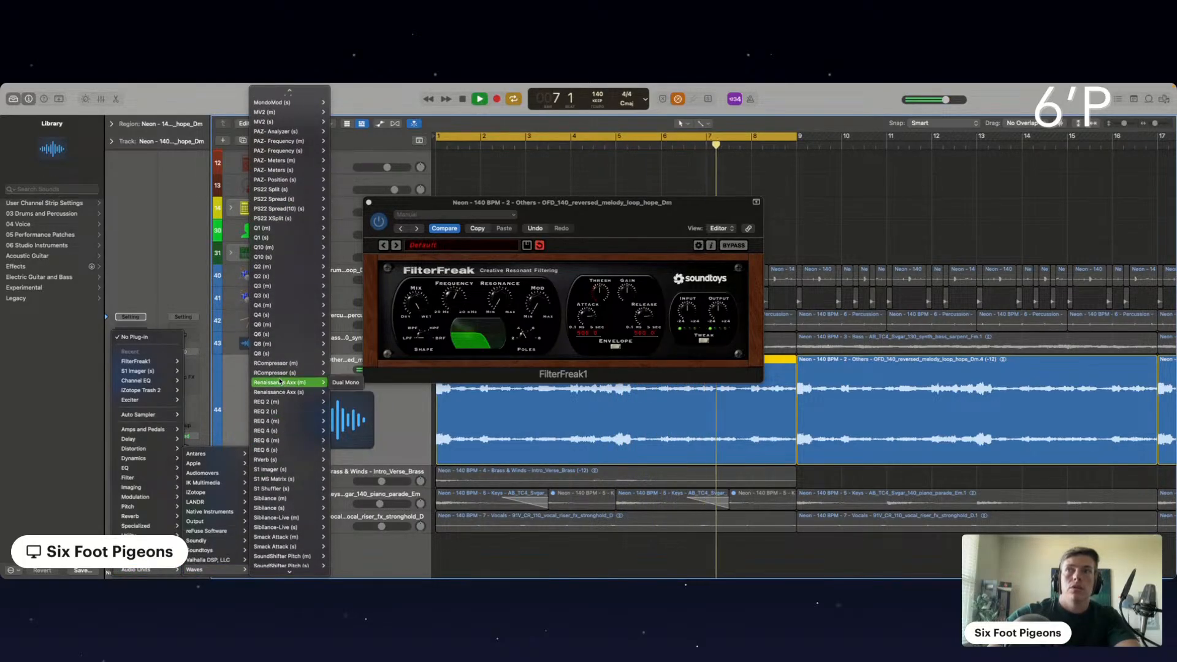
{"action": "left_click", "coordinate": [344, 373]}
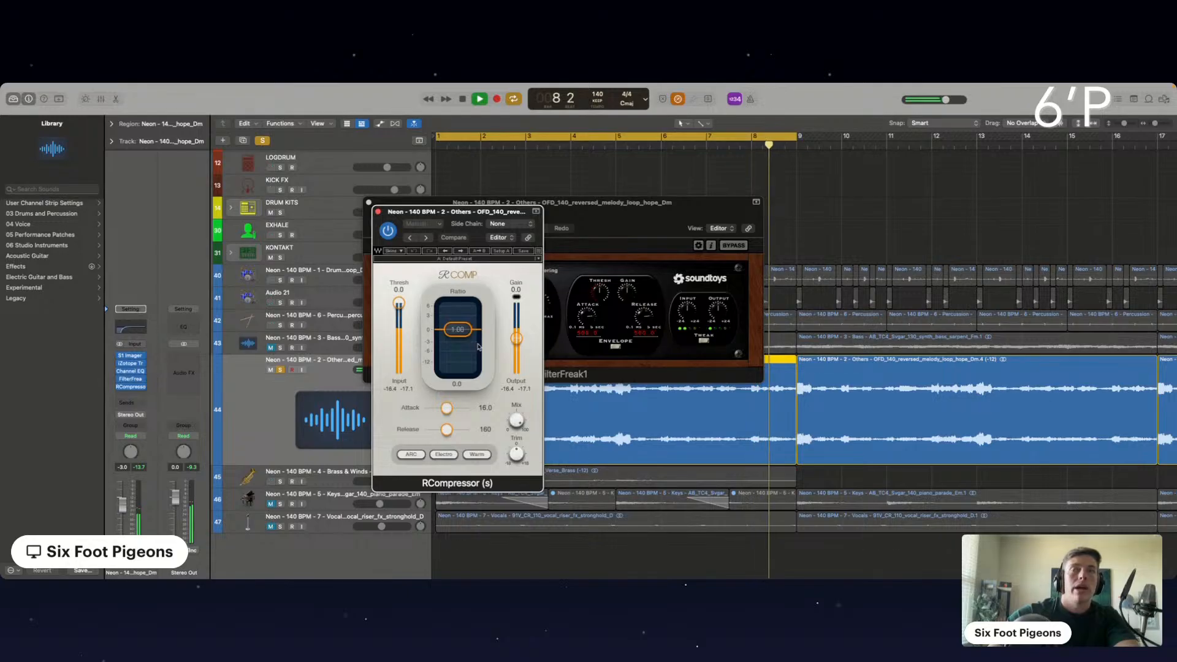
Set the RCompressor threshold to -24.3 and gain to 2.0, raise its ratio, and close both plug-in windows.
{"action": "left_click_drag", "start_coordinate": [399, 303], "coordinate": [399, 314]}
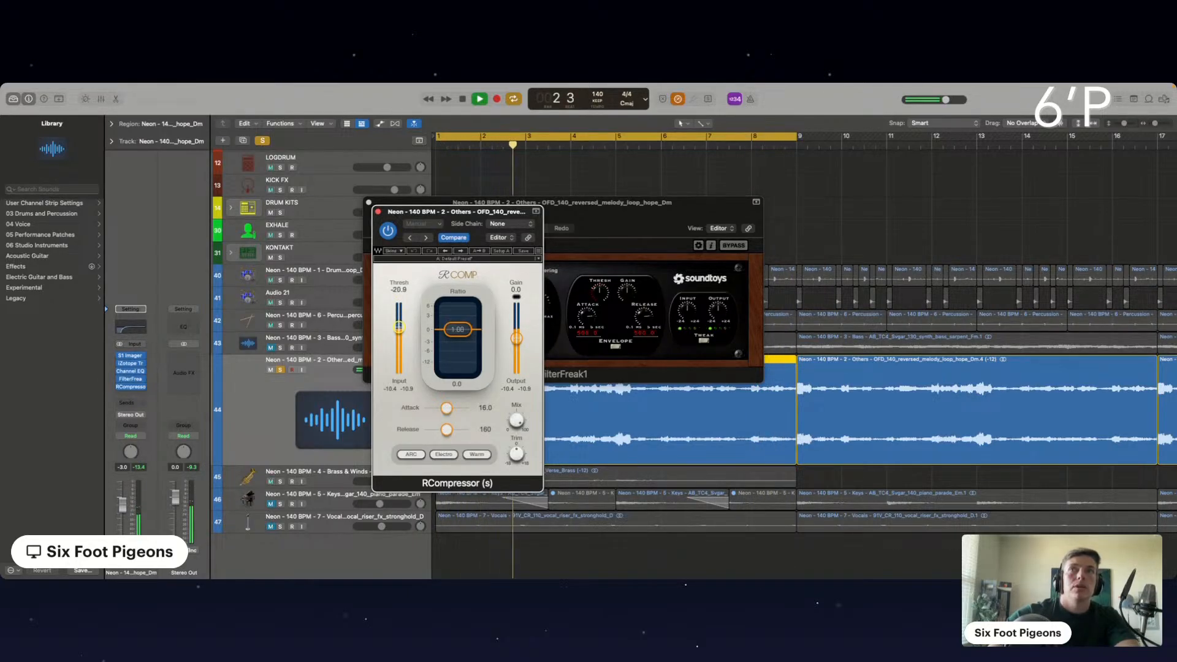
{"action": "left_click_drag", "start_coordinate": [399, 327], "coordinate": [400, 328]}
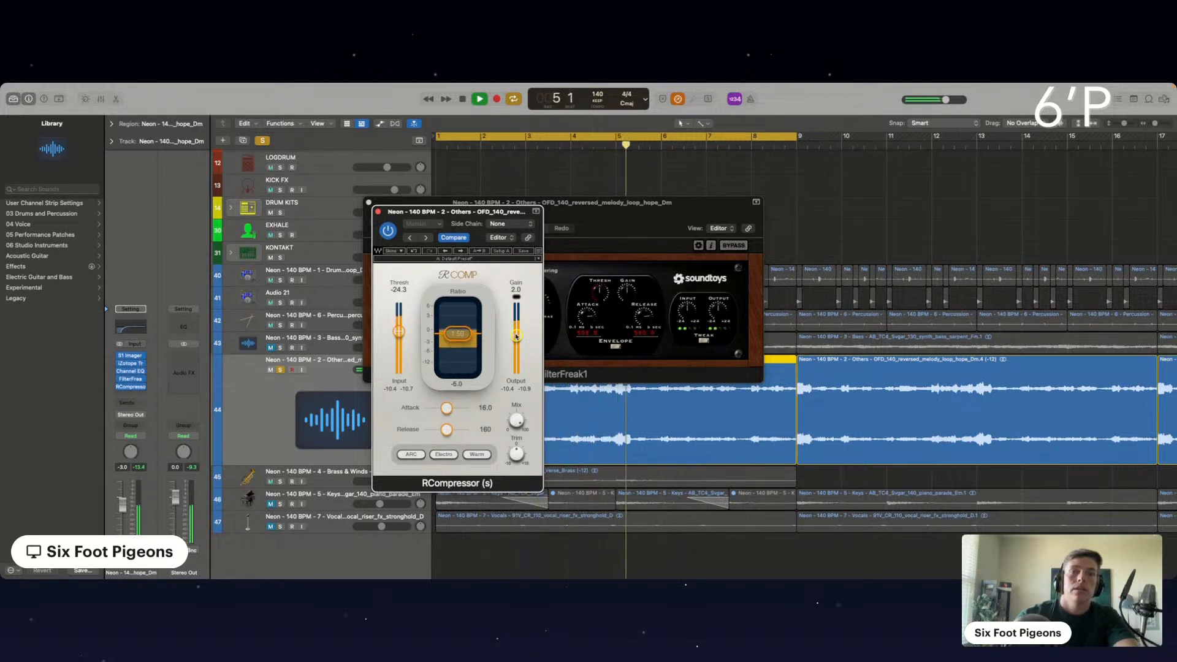
{"action": "left_click", "coordinate": [379, 212]}
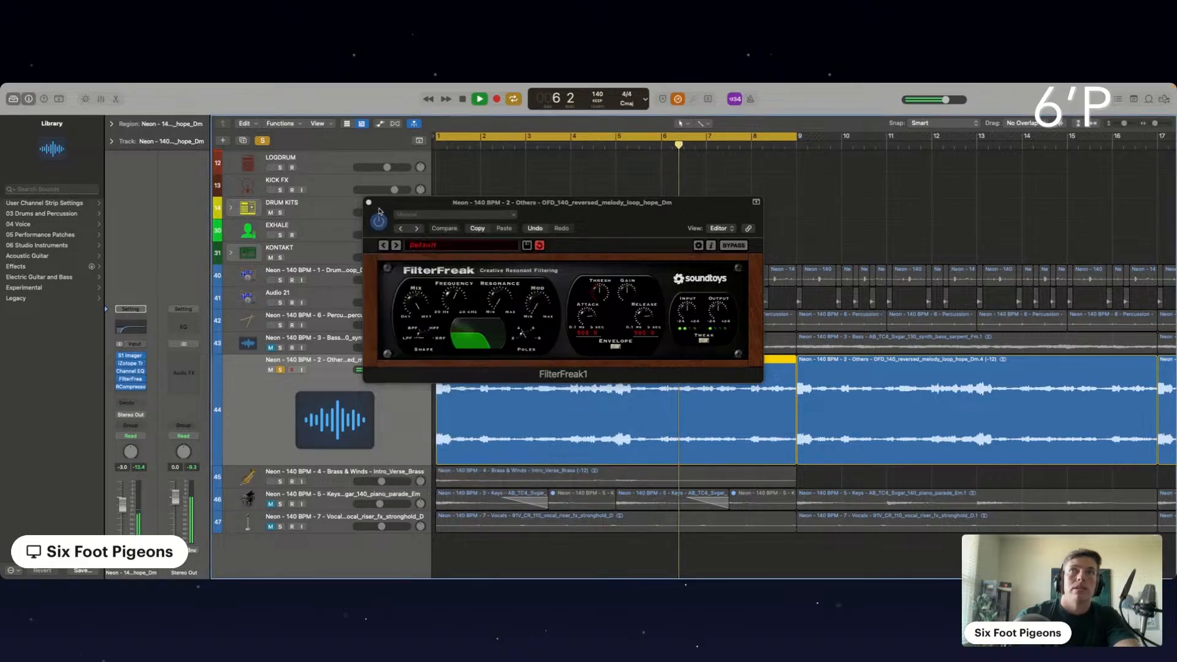
{"action": "left_click", "coordinate": [368, 202]}
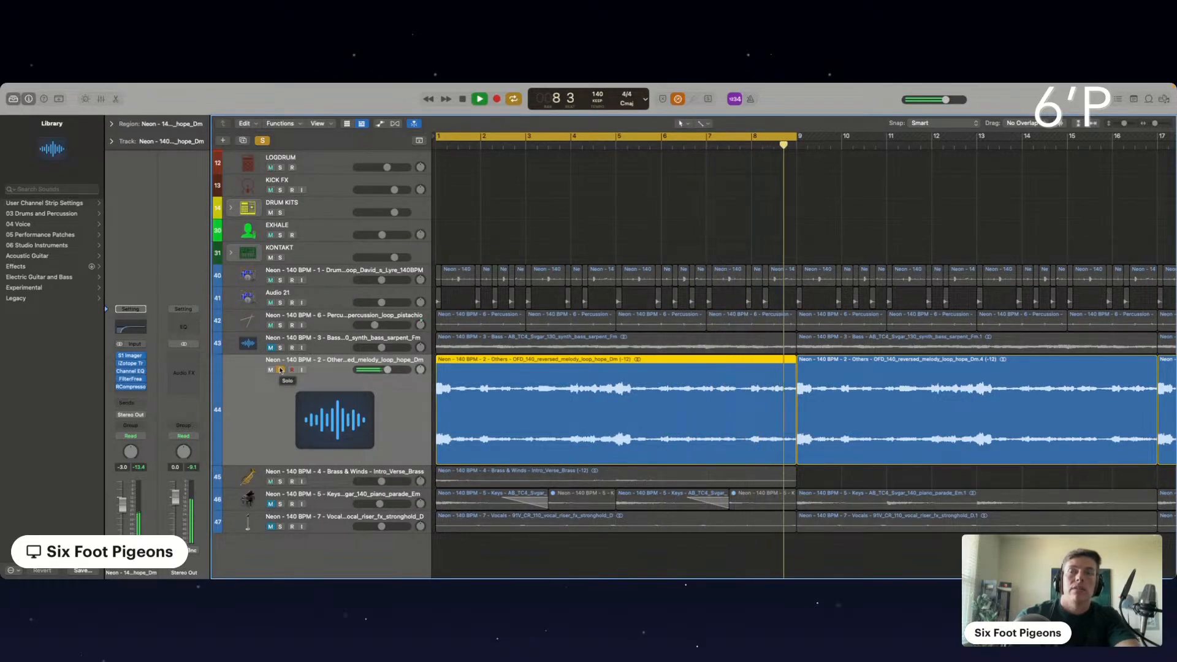
Solo only the vocal riser track and transpose its first region down 12 semitones.
{"action": "left_click", "coordinate": [280, 369]}
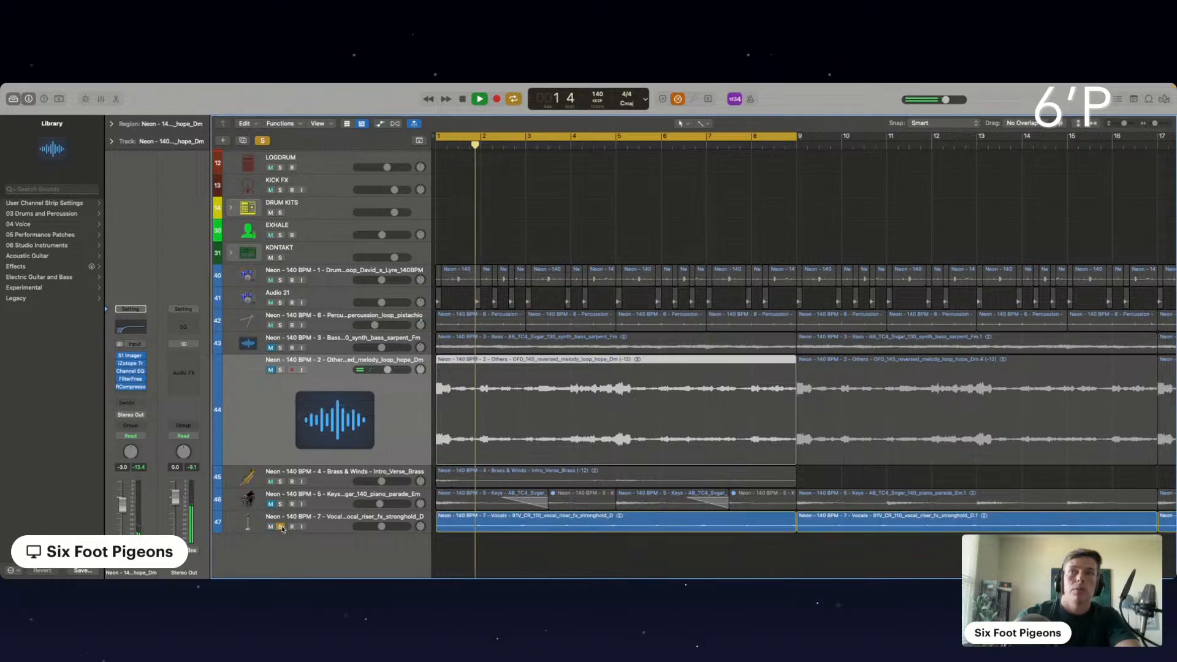
{"action": "left_click", "coordinate": [293, 527]}
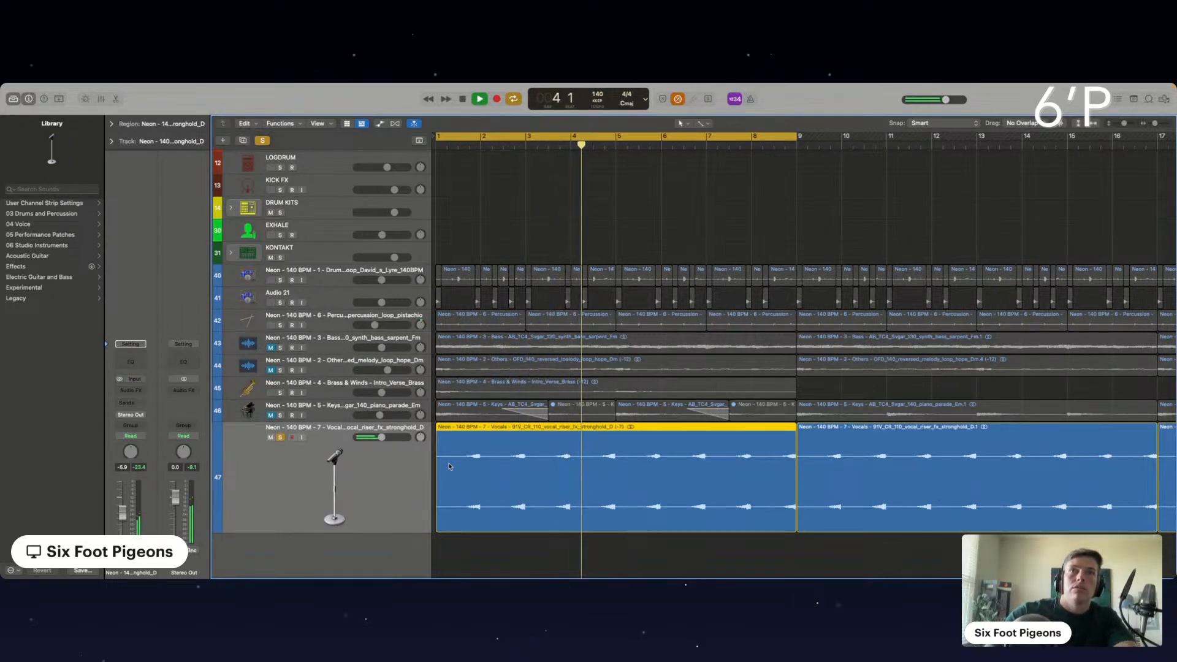
Delete the repeated vocal riser regions from bar 9 onward, keeping only the first eight-bar region.
{"action": "key", "text": "super+Left"}
{"action": "key", "text": "super+Left"}
{"action": "key", "text": "super+Left"}
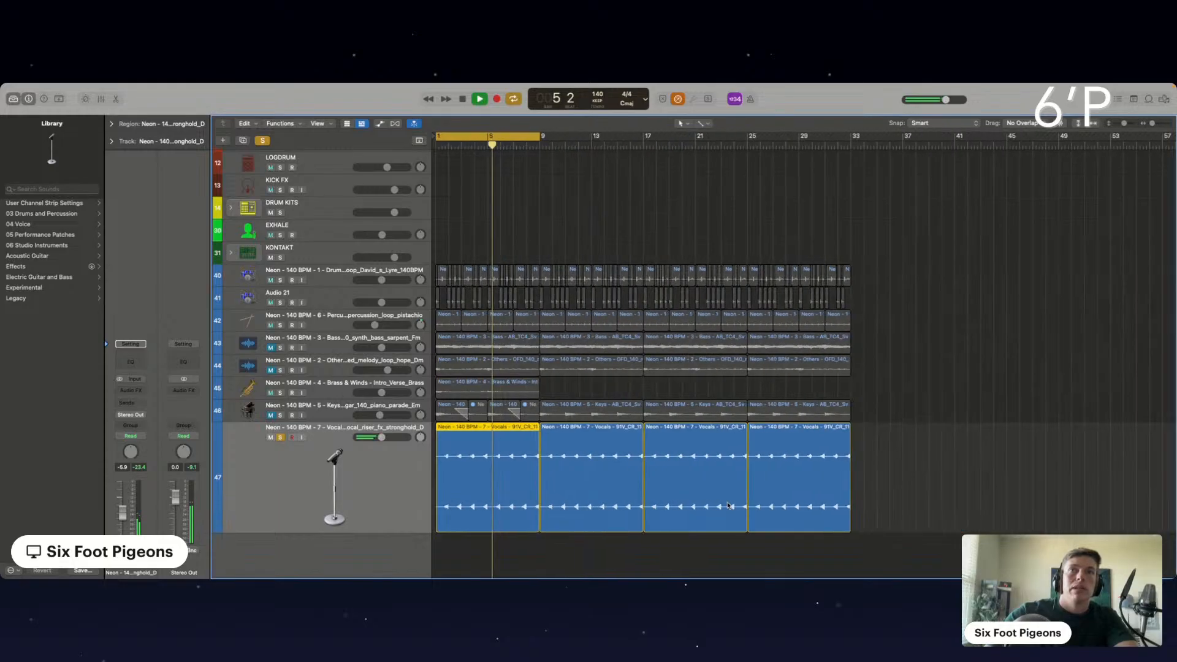
{"action": "left_click_drag", "start_coordinate": [531, 539], "coordinate": [638, 500]}
{"action": "key", "text": "Delete"}
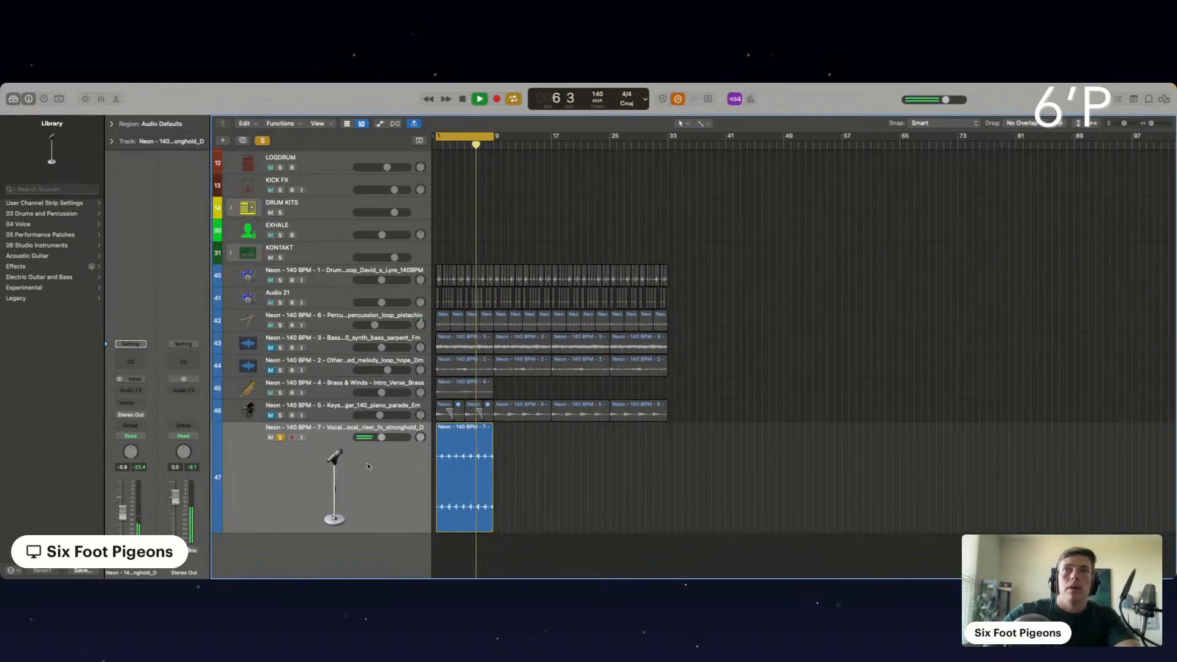
{"action": "key", "text": "super+Right"}
{"action": "key", "text": "super+Right"}
{"action": "key", "text": "super+Right"}
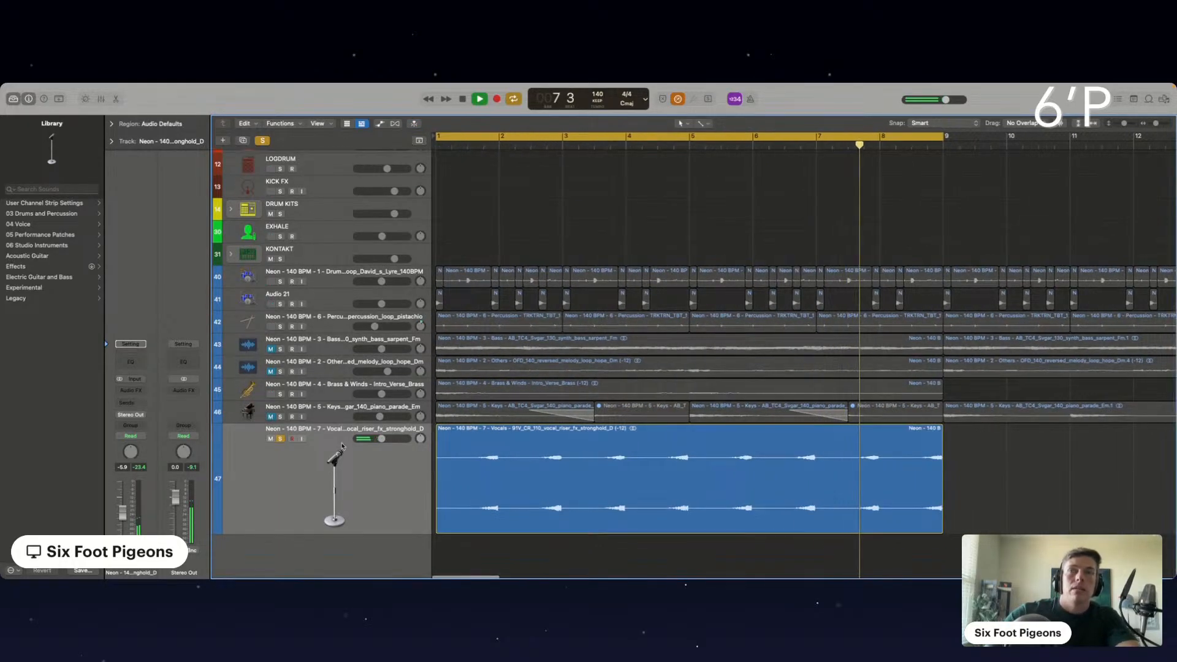
{"action": "key", "text": "super+Left"}
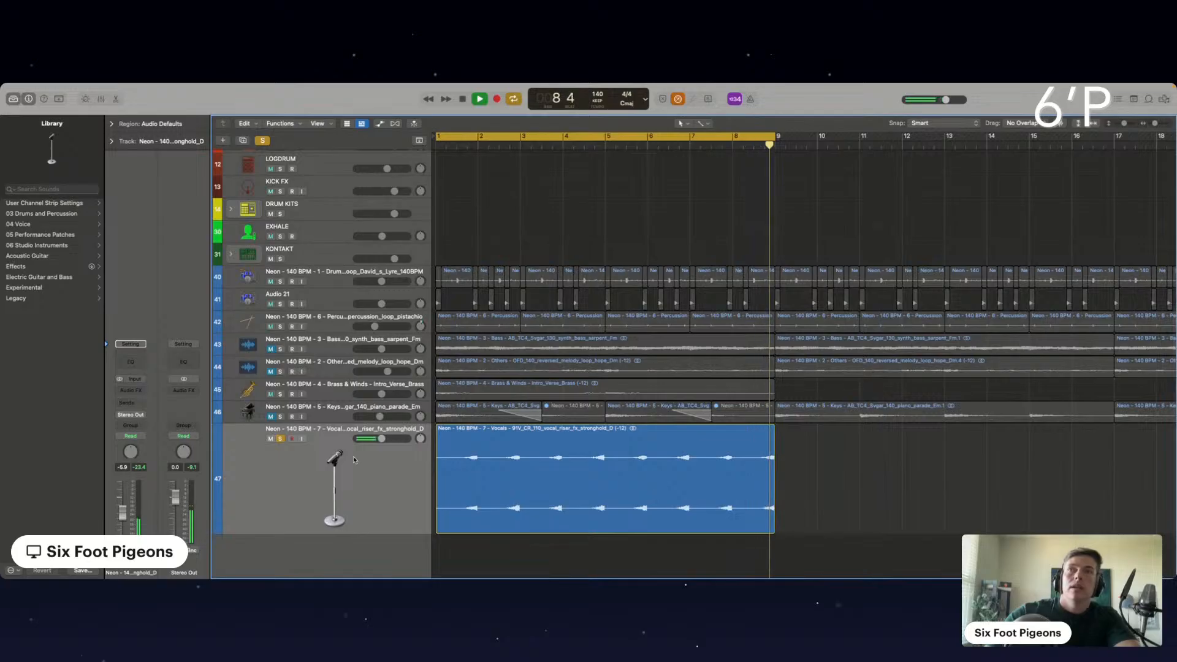
Stop playback, mute the vocal riser track and clear the solos, including the one on DRY VOX.
{"action": "key", "text": "space"}
{"action": "left_click", "coordinate": [281, 439]}
{"action": "scroll", "coordinate": [352, 444], "scroll_direction": "up", "scroll_amount": 1}
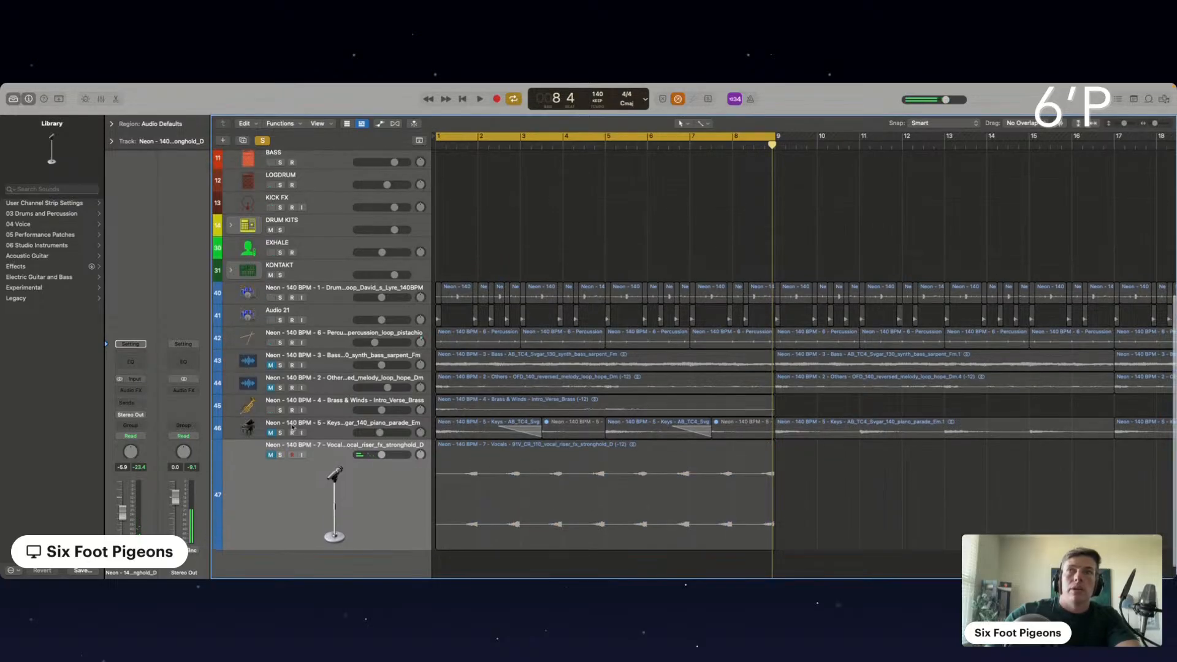
{"action": "scroll", "coordinate": [276, 310], "scroll_direction": "up", "scroll_amount": 10}
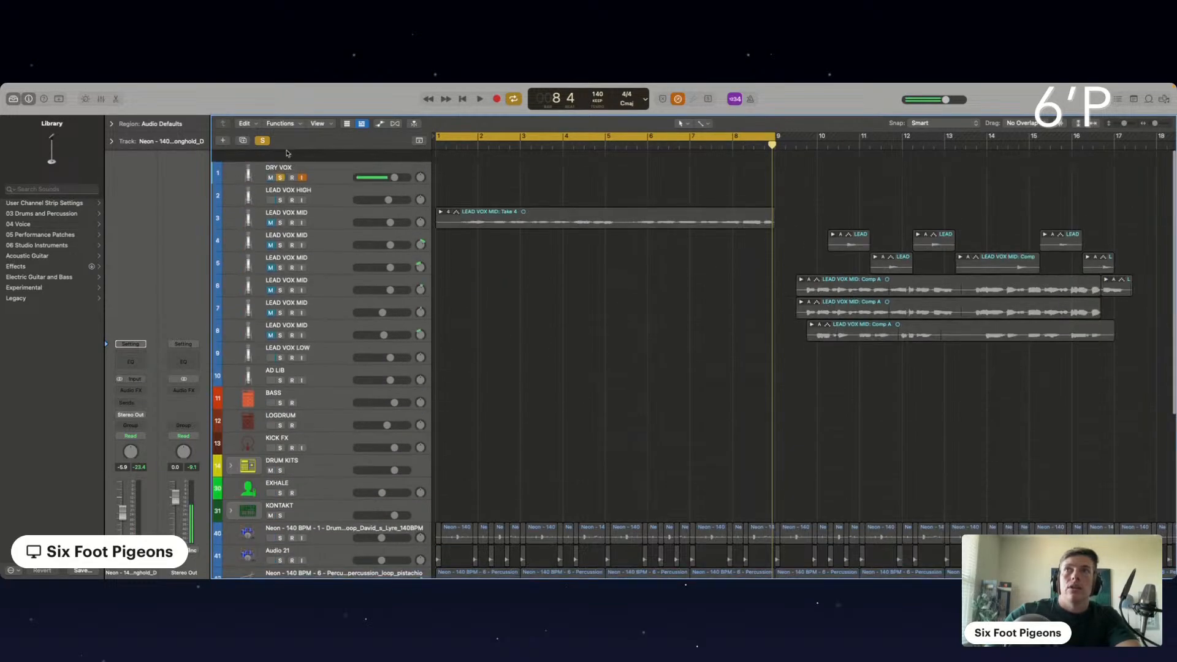
{"action": "left_click", "coordinate": [280, 165]}
{"action": "scroll", "coordinate": [523, 352], "scroll_direction": "down", "scroll_amount": 6}
{"action": "scroll", "coordinate": [523, 351], "scroll_direction": "down", "scroll_amount": 1}
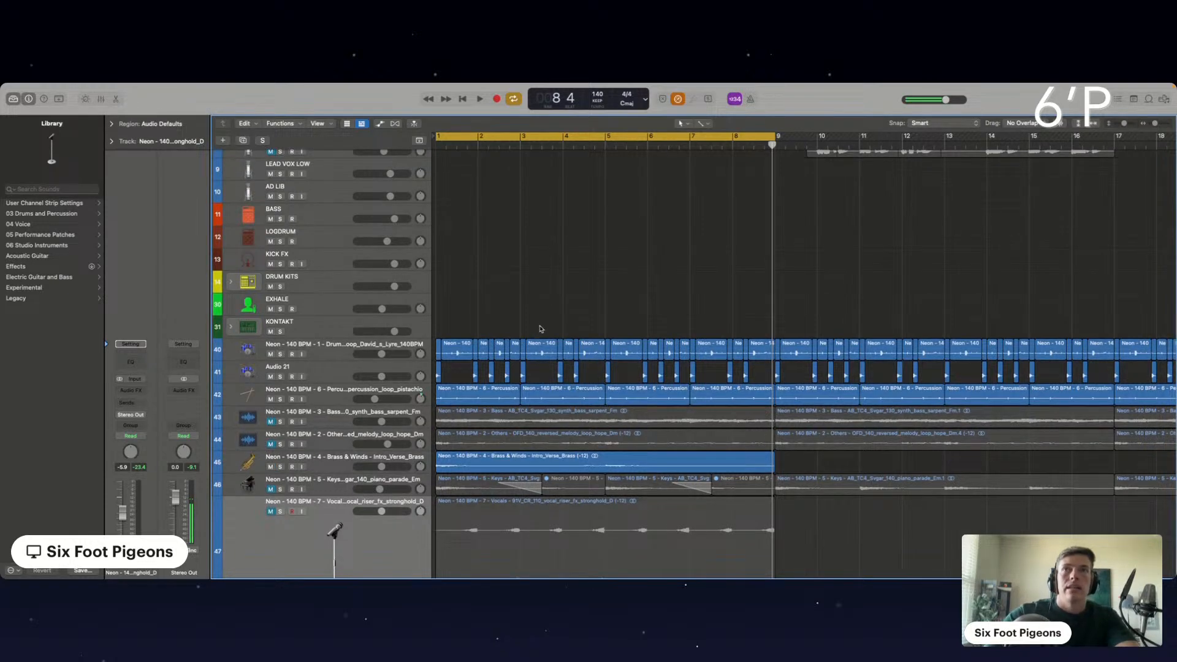
Restart playback and unmute the synth bass, reversed melody and piano Keys tracks.
{"action": "key", "text": "space"}
{"action": "left_click", "coordinate": [270, 422]}
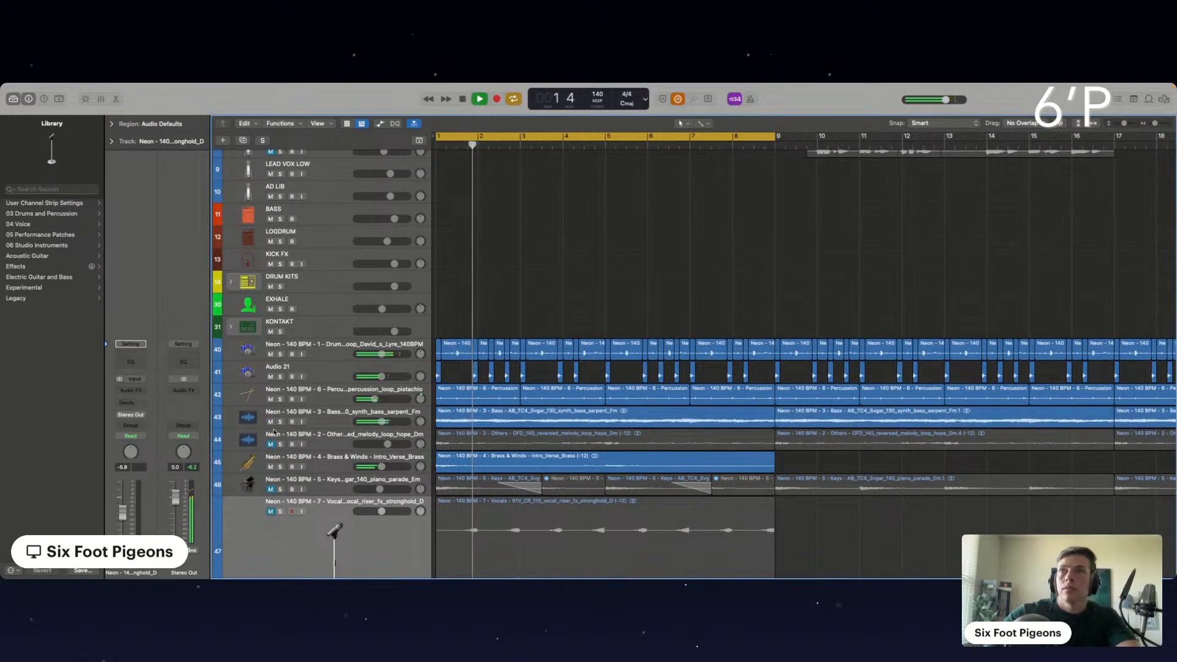
{"action": "left_click", "coordinate": [270, 444]}
{"action": "left_click", "coordinate": [271, 490]}
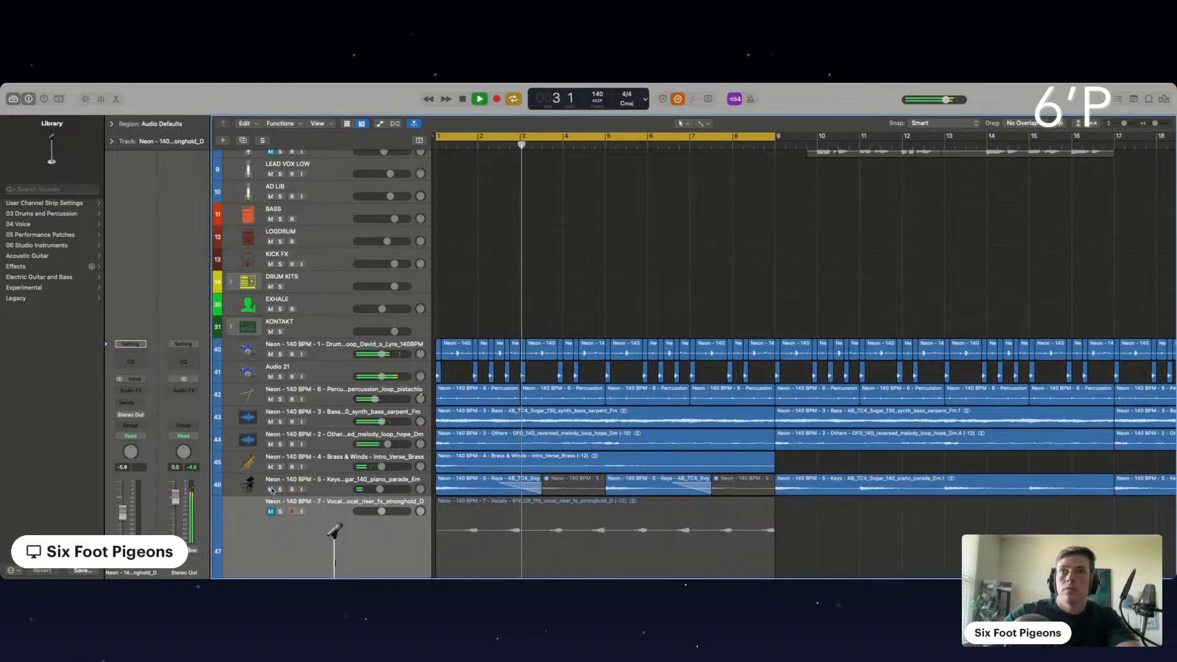
Move the synth bass track above the drum loop tracks and restart playback with only that track soloed.
{"action": "left_click_drag", "start_coordinate": [326, 417], "coordinate": [331, 347]}
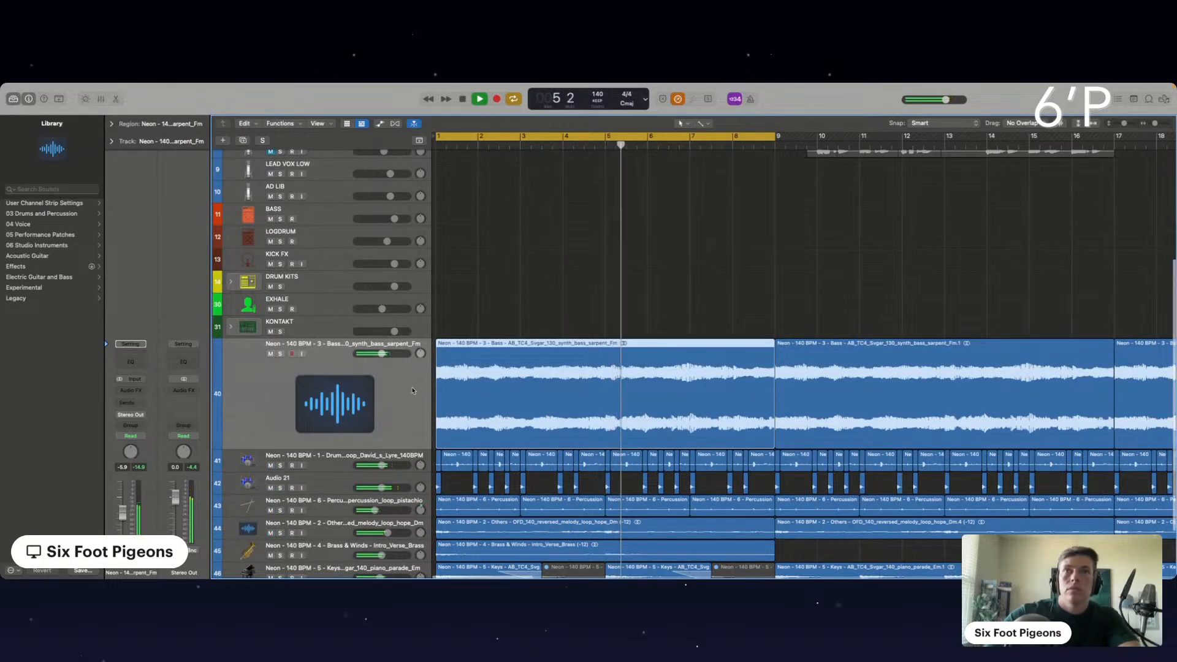
{"action": "scroll", "coordinate": [284, 338], "scroll_direction": "down", "scroll_amount": 1}
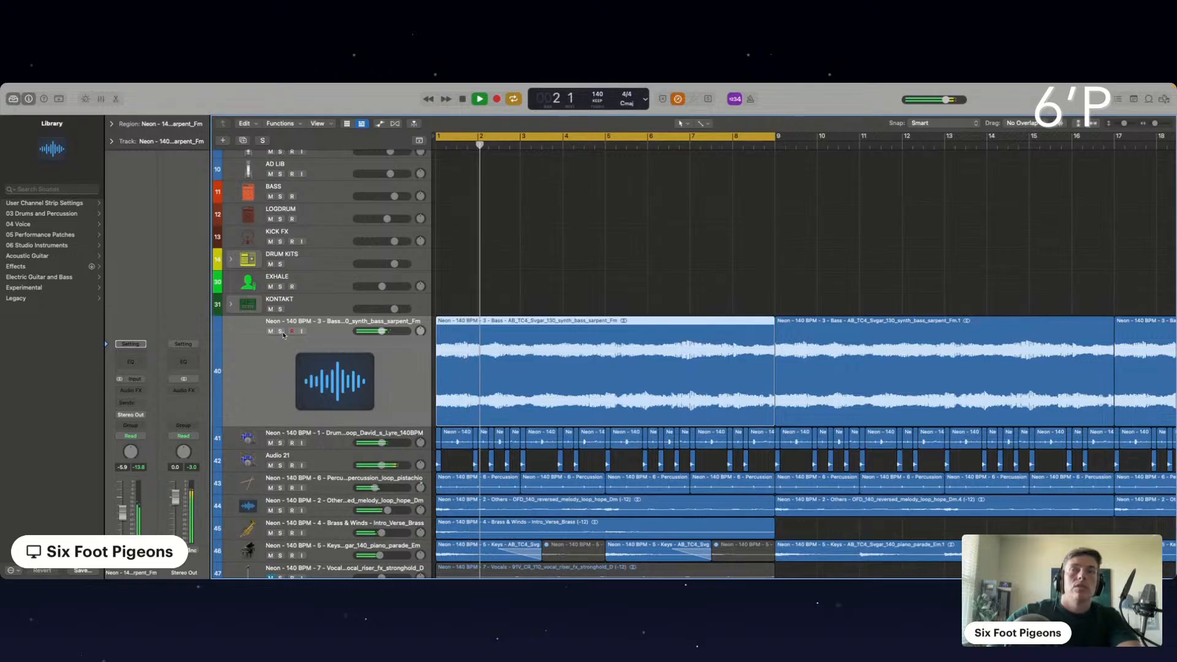
{"action": "key", "text": "space"}
{"action": "scroll", "coordinate": [285, 245], "scroll_direction": "up", "scroll_amount": 6}
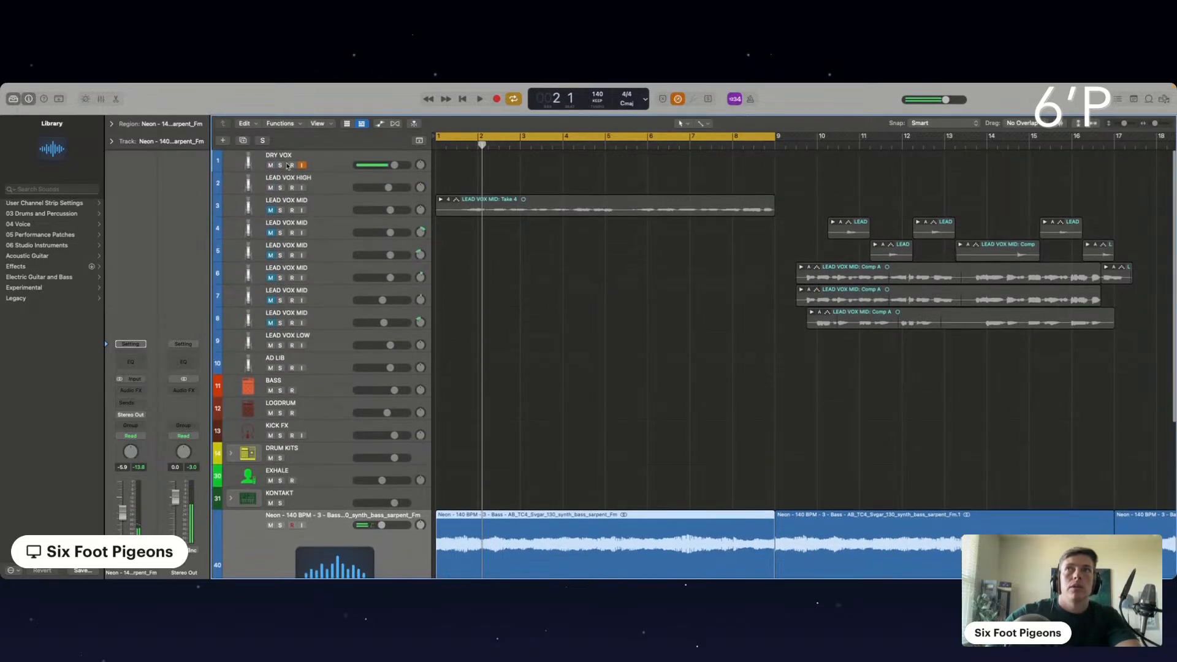
{"action": "scroll", "coordinate": [311, 423], "scroll_direction": "down", "scroll_amount": 3}
{"action": "left_click", "coordinate": [280, 454]}
{"action": "key", "text": "space"}
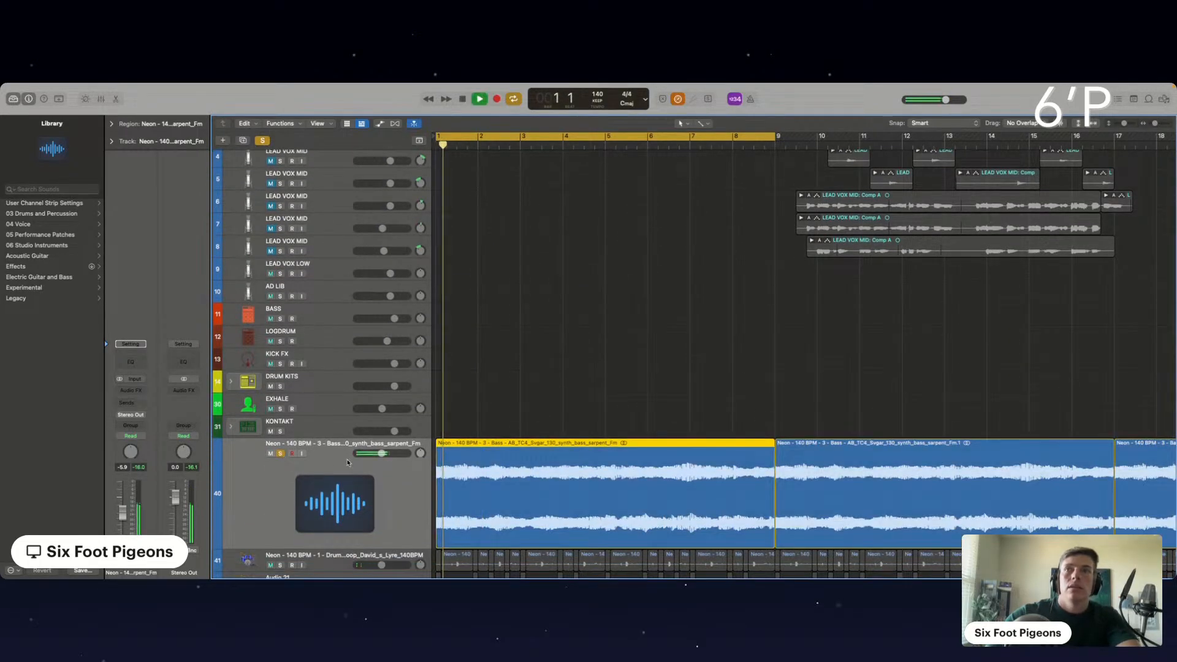
Try a Gain plug-in on the synth bass track, switching its Mono option on and back off to compare.
{"action": "scroll", "coordinate": [347, 463], "scroll_direction": "down", "scroll_amount": 2}
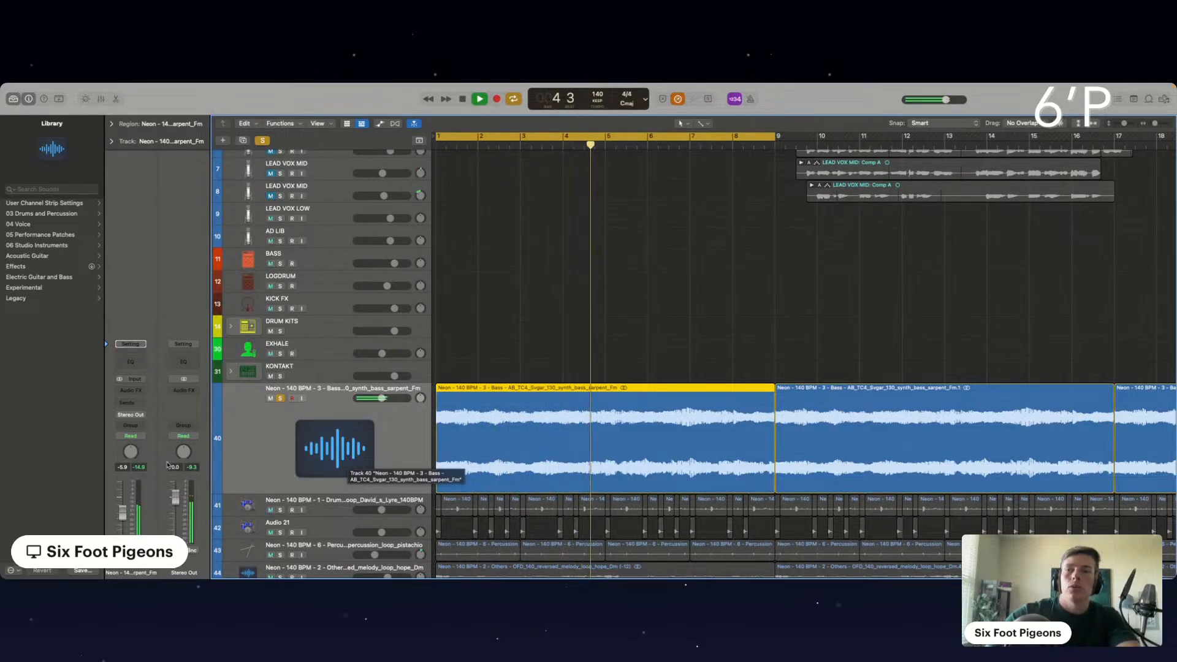
{"action": "left_click", "coordinate": [128, 393]}
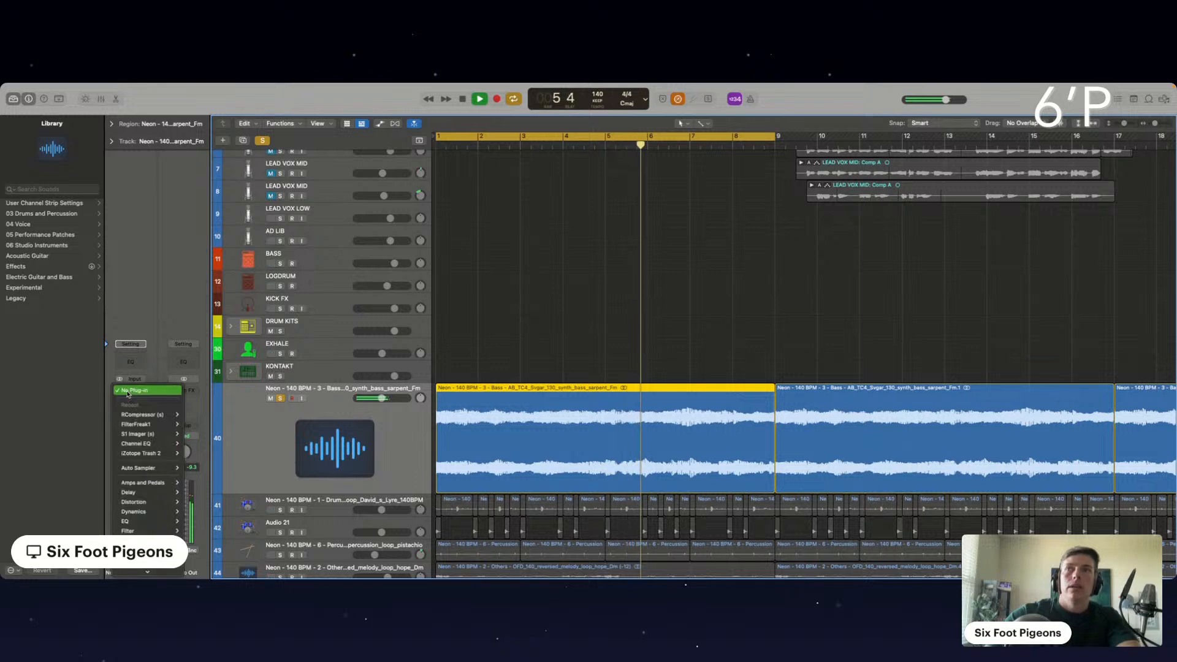
{"action": "mouse_move", "coordinate": [141, 535]}
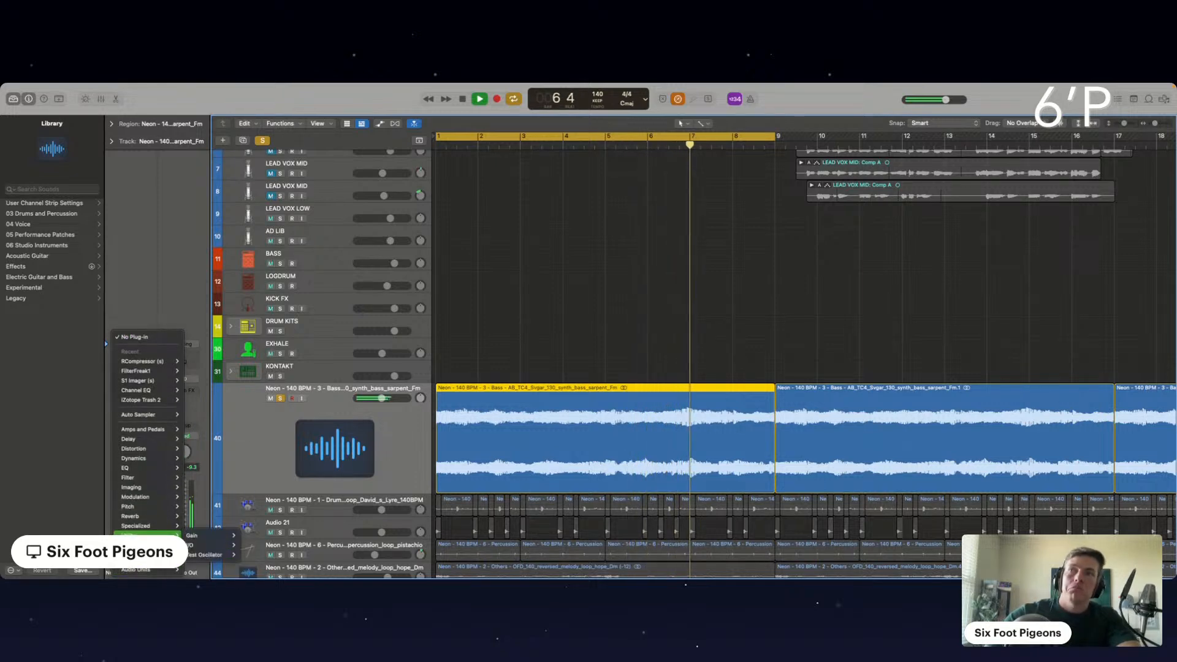
{"action": "left_click", "coordinate": [208, 529]}
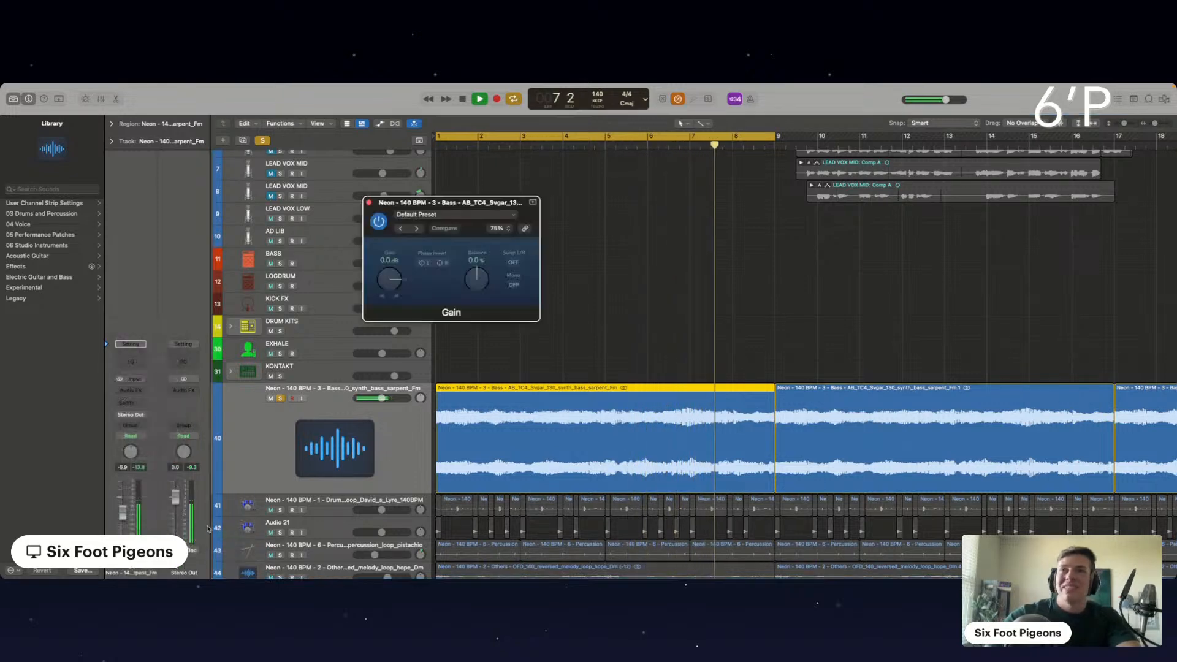
{"action": "left_click", "coordinate": [514, 284]}
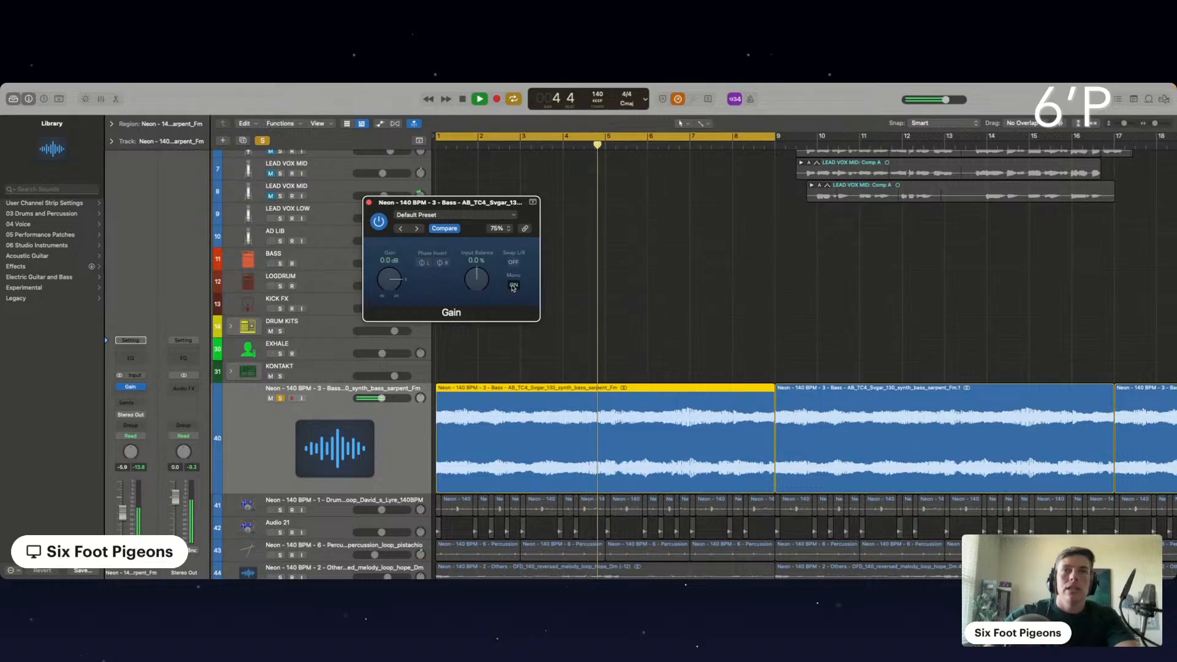
{"action": "left_click", "coordinate": [514, 287]}
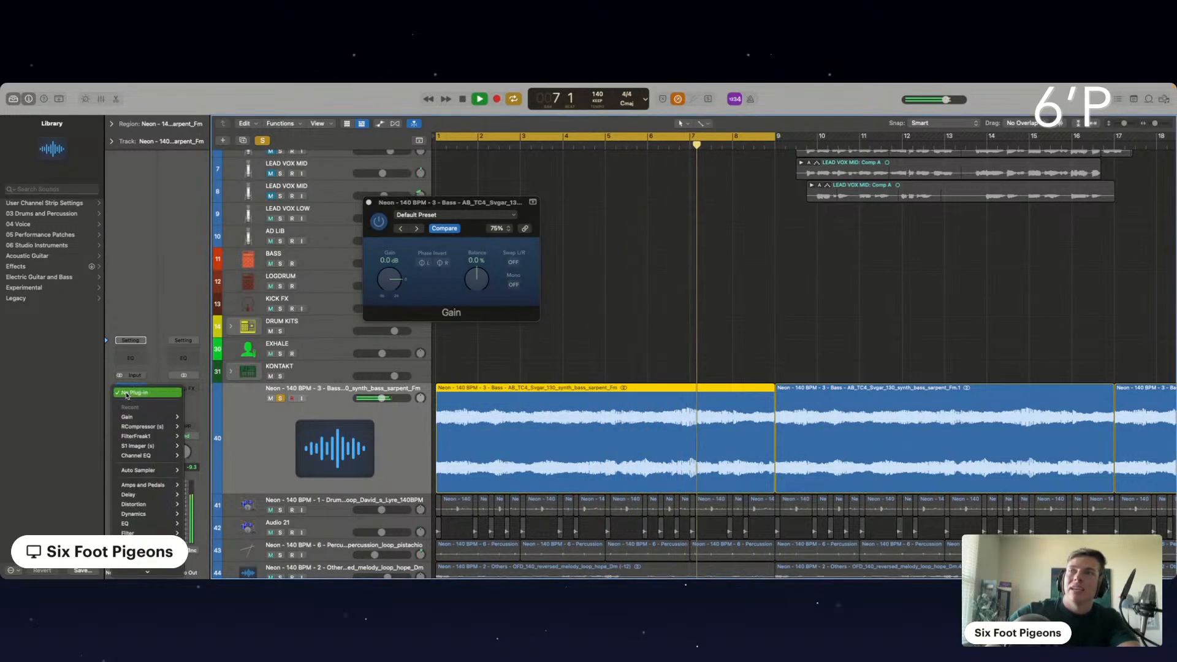
Replace Gain with the S1 Imager (s) plug-in on the synth bass and narrow its stereo width almost to mono.
{"action": "left_click", "coordinate": [140, 387]}
{"action": "mouse_move", "coordinate": [146, 390]}
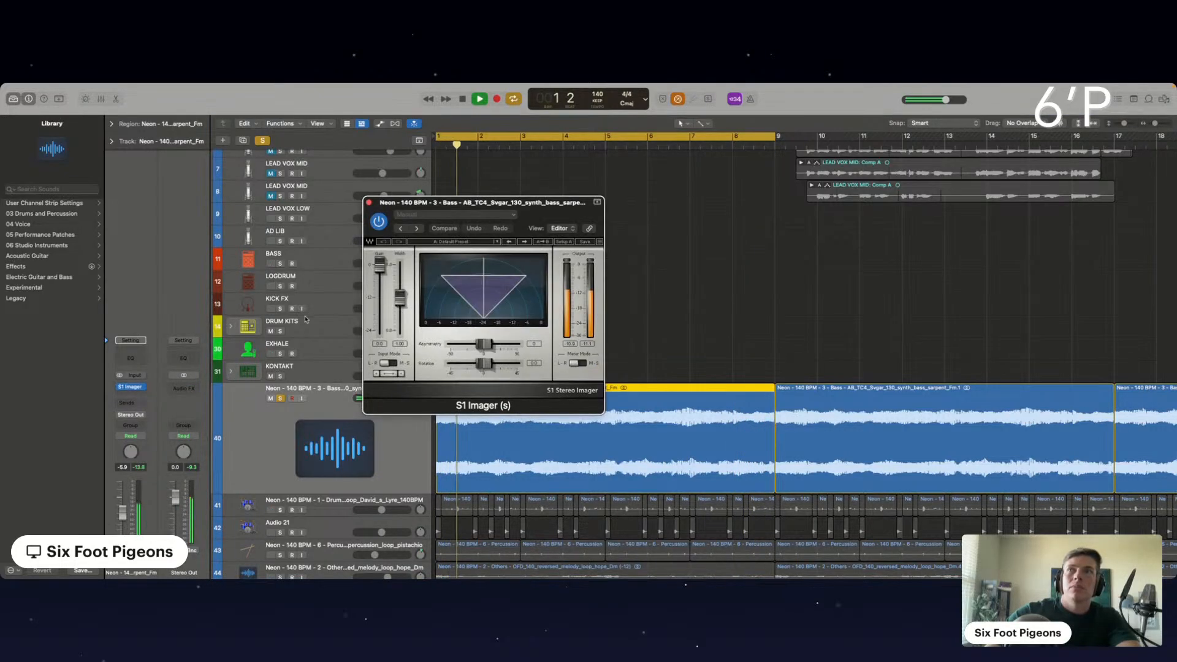
{"action": "left_click_drag", "start_coordinate": [399, 298], "coordinate": [400, 331]}
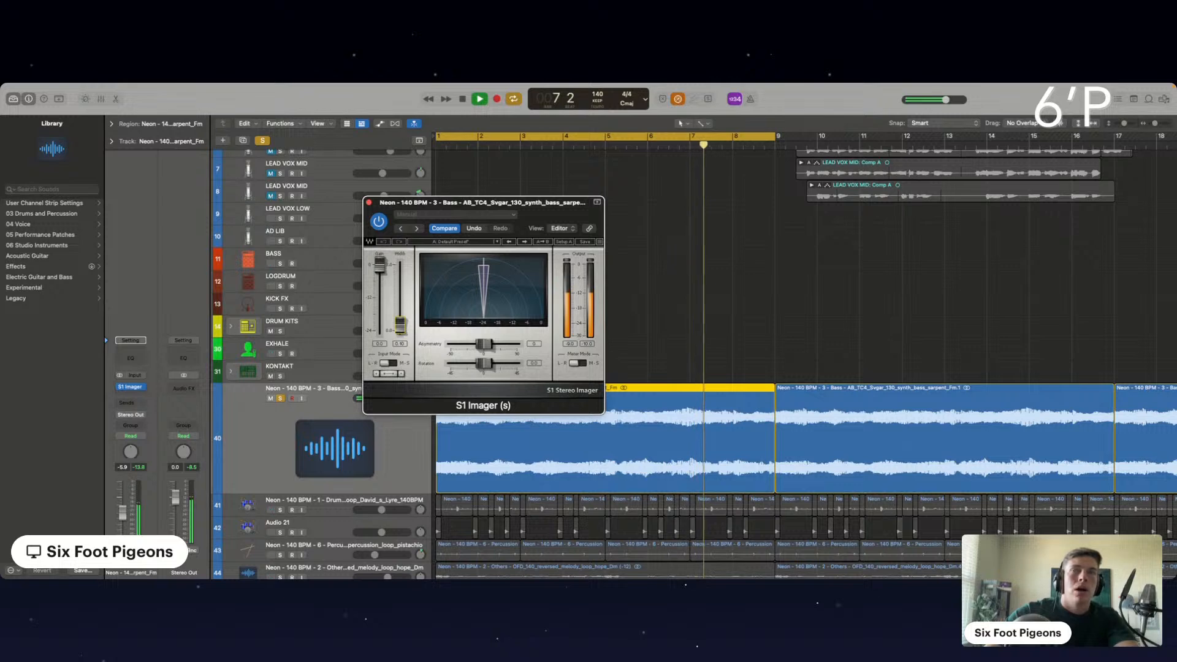
{"action": "left_click", "coordinate": [368, 202]}
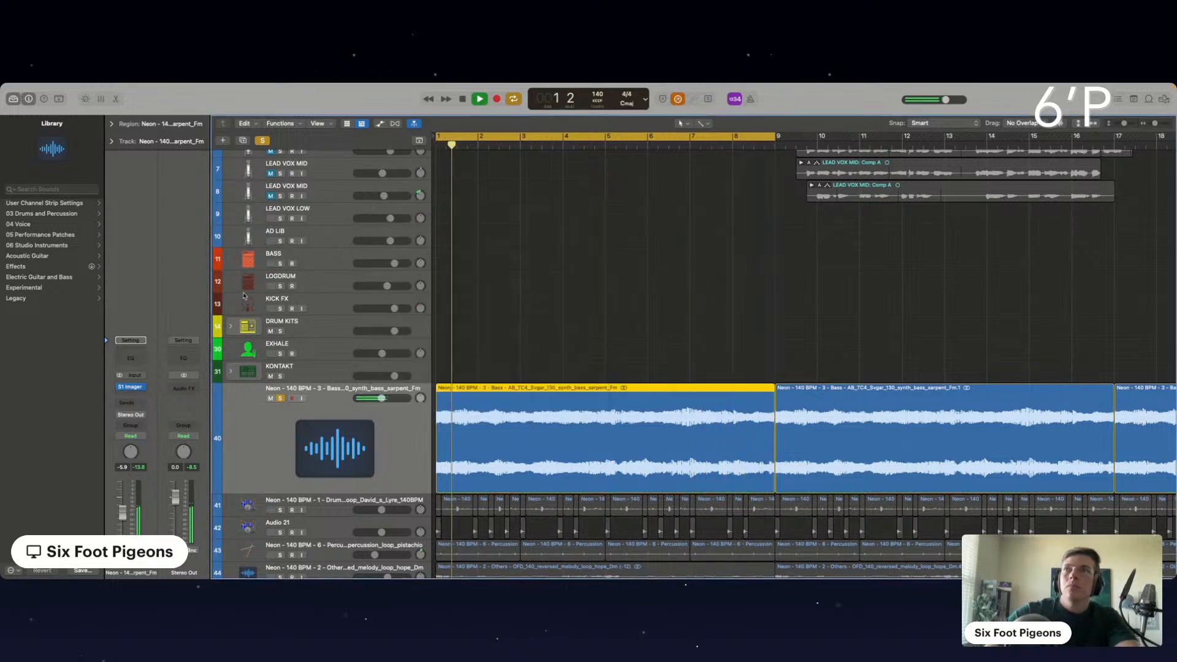
Insert the Waves MaxxBass (s) plug-in after the S1 Imager on the synth bass track.
{"action": "left_click", "coordinate": [130, 396]}
{"action": "mouse_move", "coordinate": [160, 570]}
{"action": "mouse_move", "coordinate": [209, 570]}
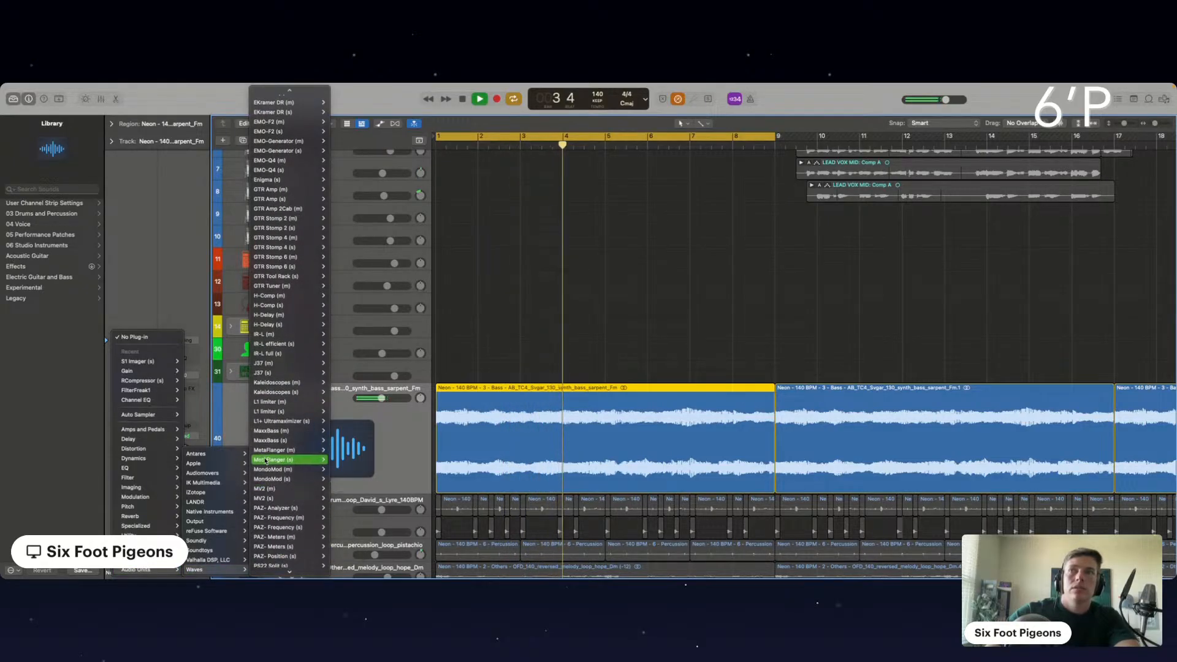
{"action": "left_click", "coordinate": [270, 440]}
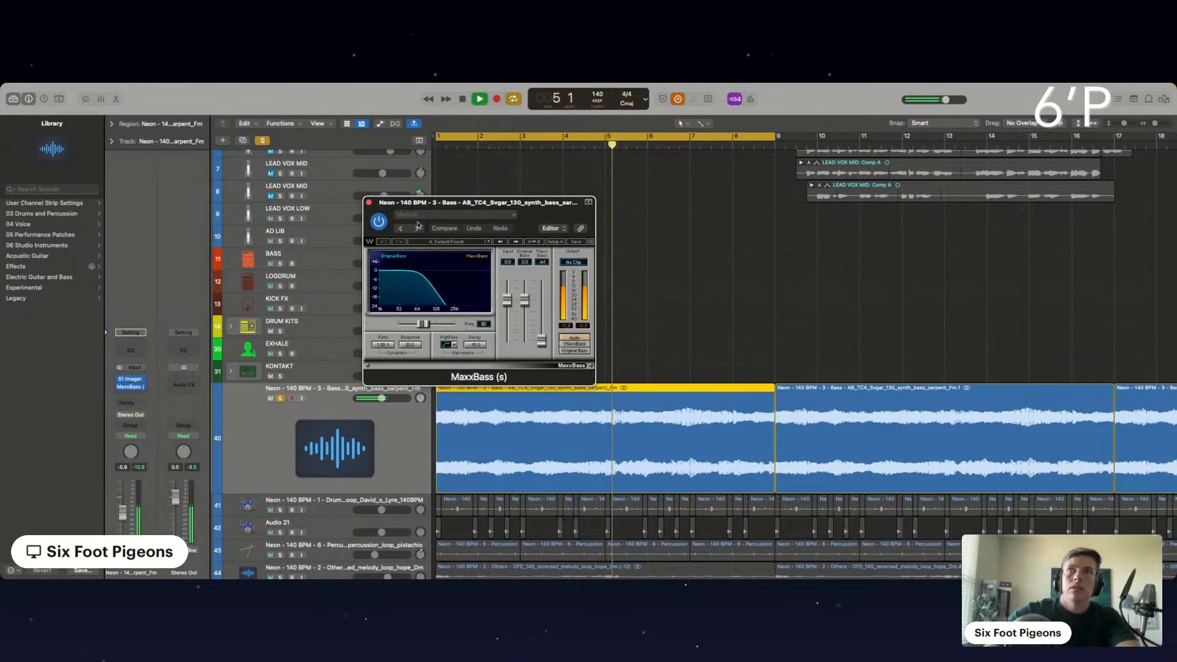
Step through the MaxxBass presets to Dies Bassum and lower its frequency setting.
{"action": "left_click", "coordinate": [417, 228]}
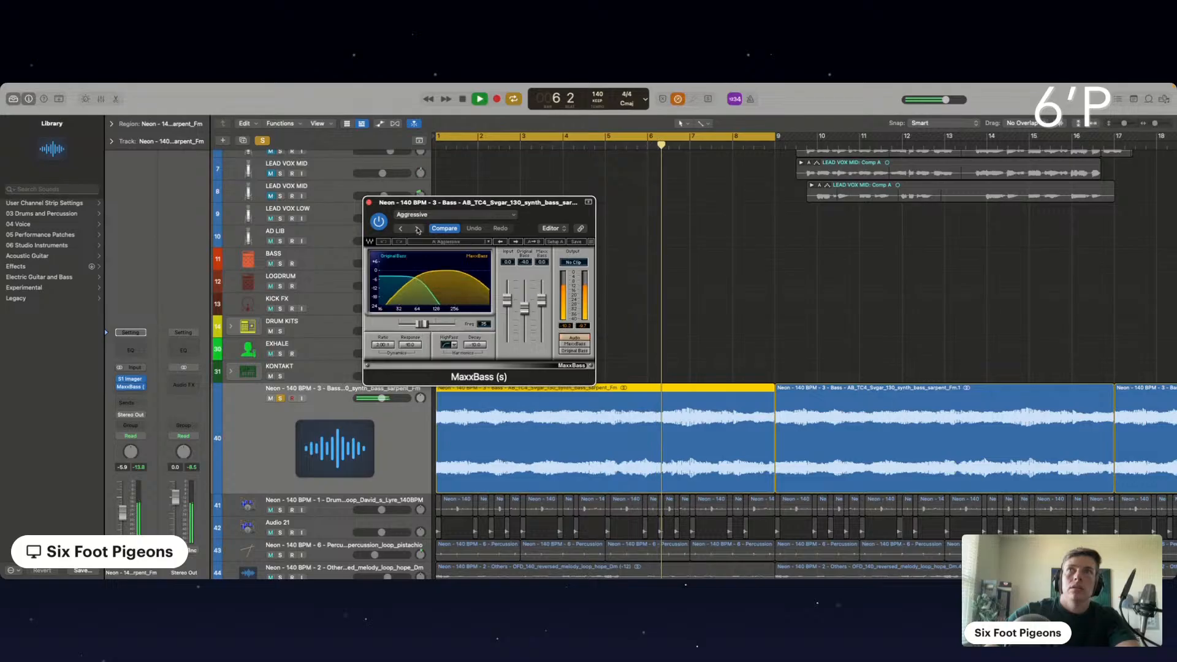
{"action": "left_click", "coordinate": [417, 228]}
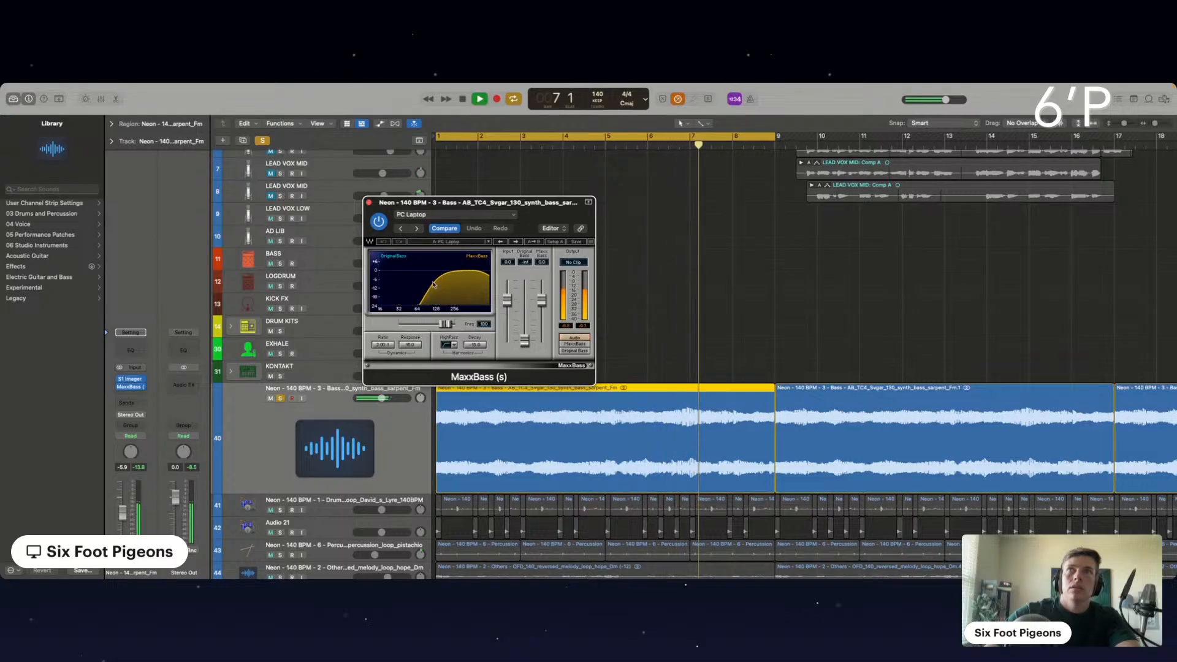
{"action": "left_click", "coordinate": [417, 228]}
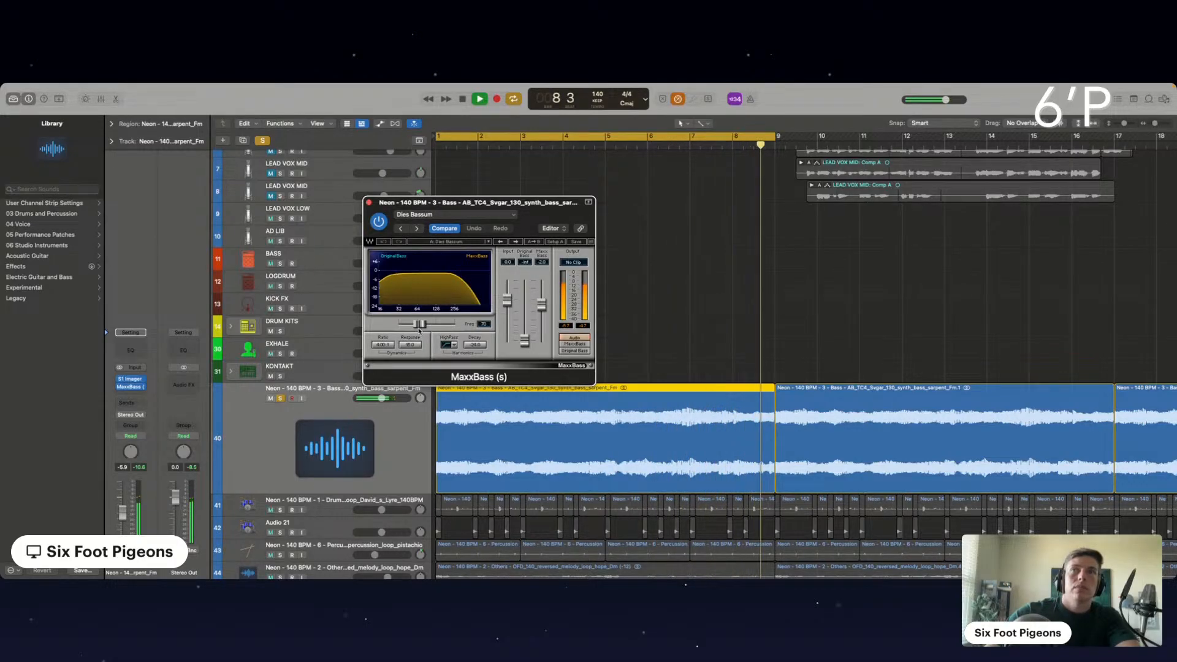
{"action": "left_click_drag", "start_coordinate": [420, 324], "coordinate": [418, 324]}
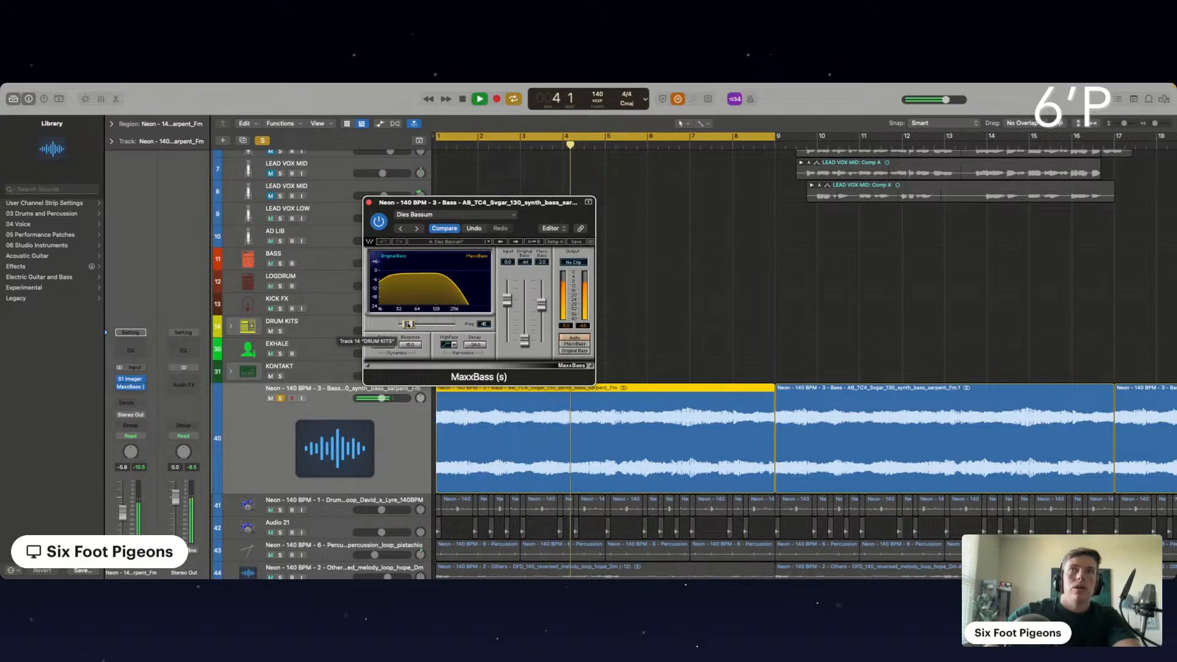
Insert the Soundtoys Little Radiator after MaxxBass on the synth bass and close the MaxxBass window.
{"action": "left_click", "coordinate": [130, 394]}
{"action": "mouse_move", "coordinate": [136, 570]}
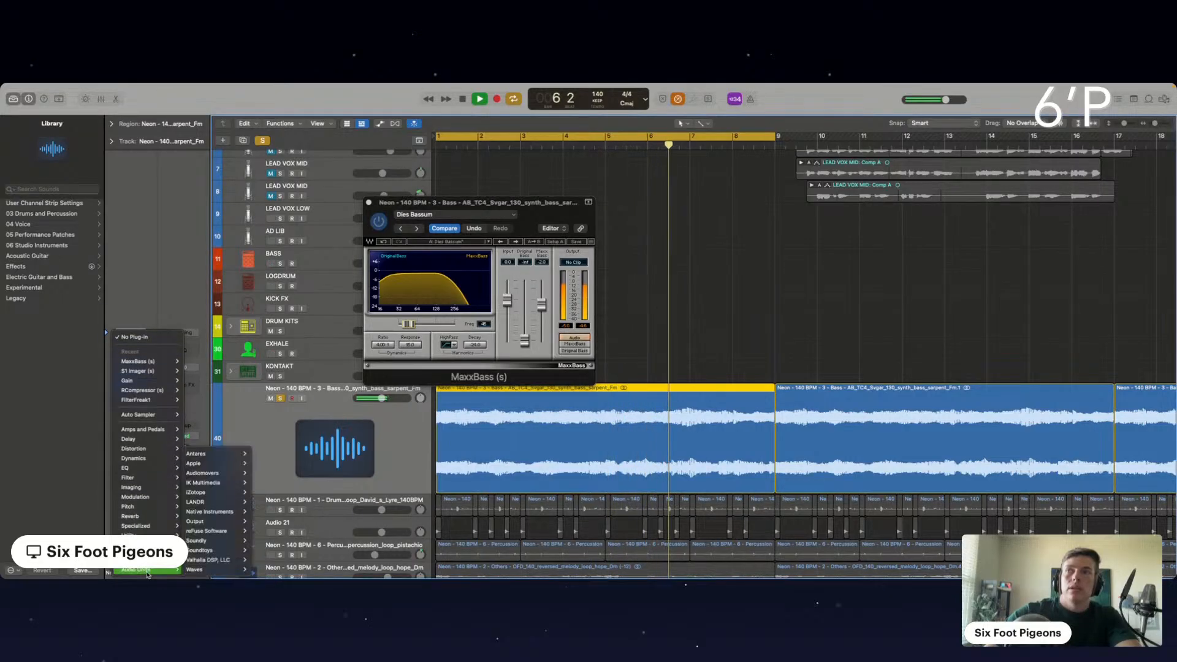
{"action": "mouse_move", "coordinate": [203, 550]}
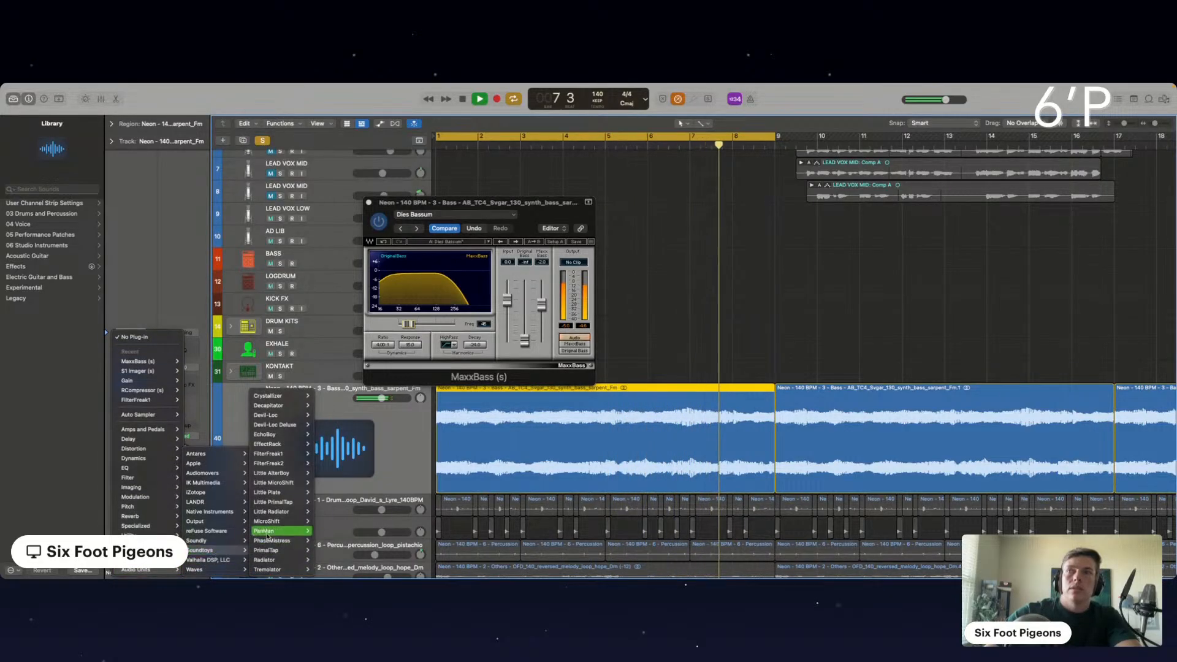
{"action": "mouse_move", "coordinate": [271, 464]}
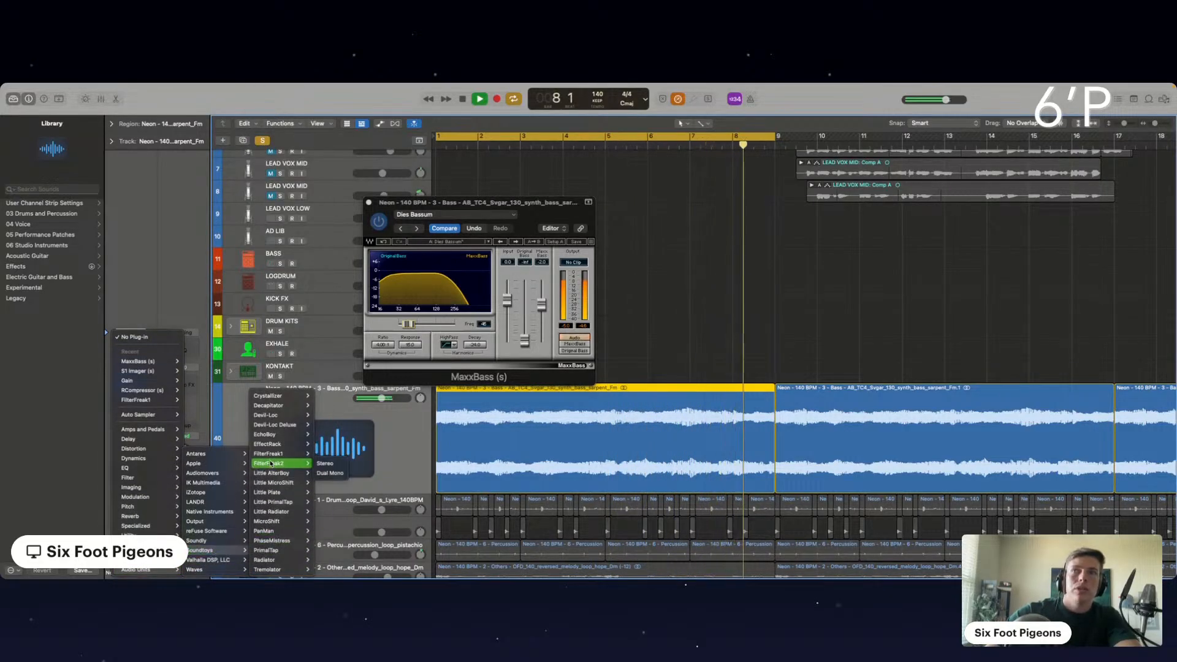
{"action": "left_click", "coordinate": [276, 514]}
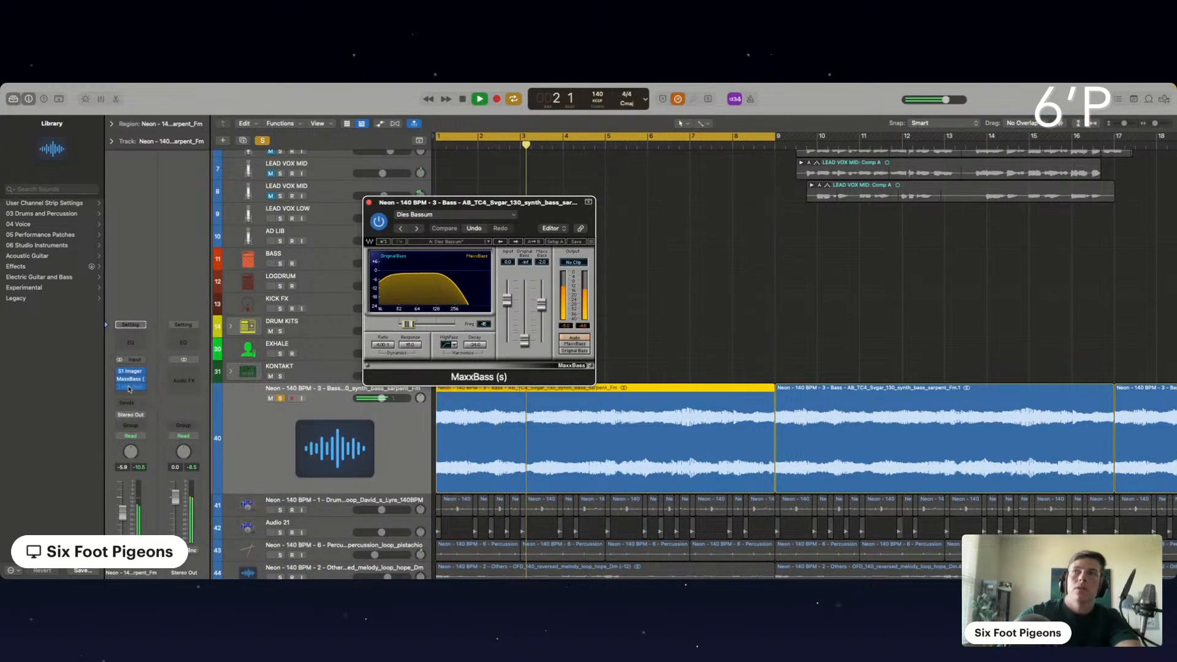
{"action": "left_click", "coordinate": [369, 203]}
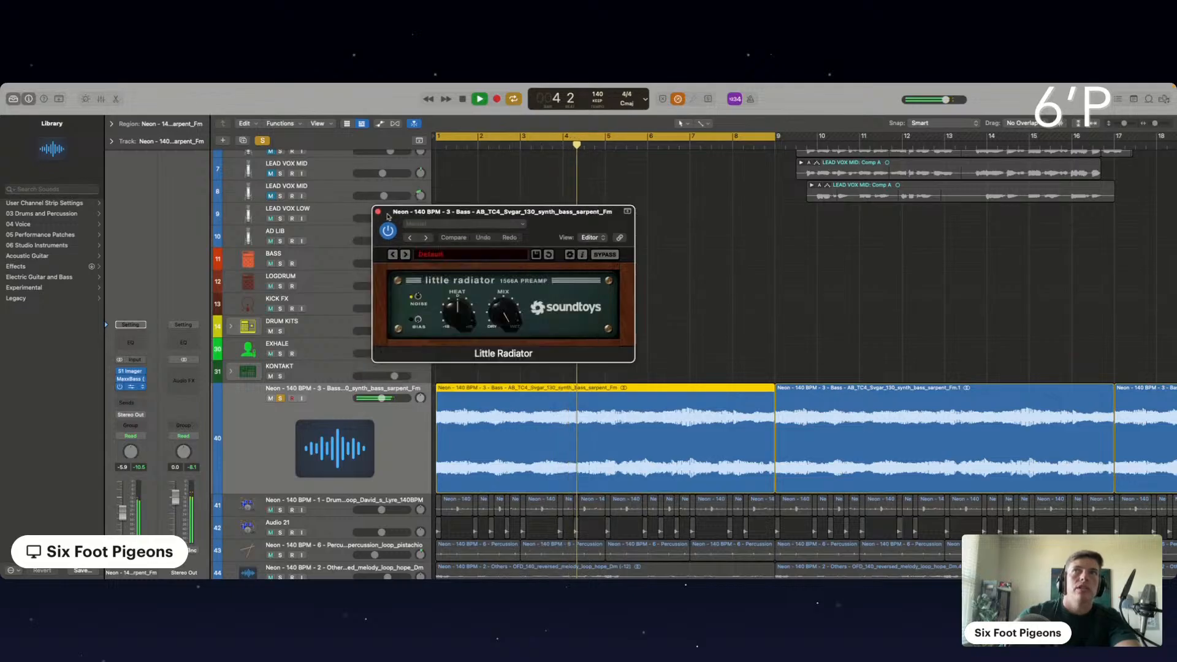
Turn off Little Radiator's noise, audition its presets up to Touch of Fuzz and adjust the Heat amount.
{"action": "left_click", "coordinate": [418, 296]}
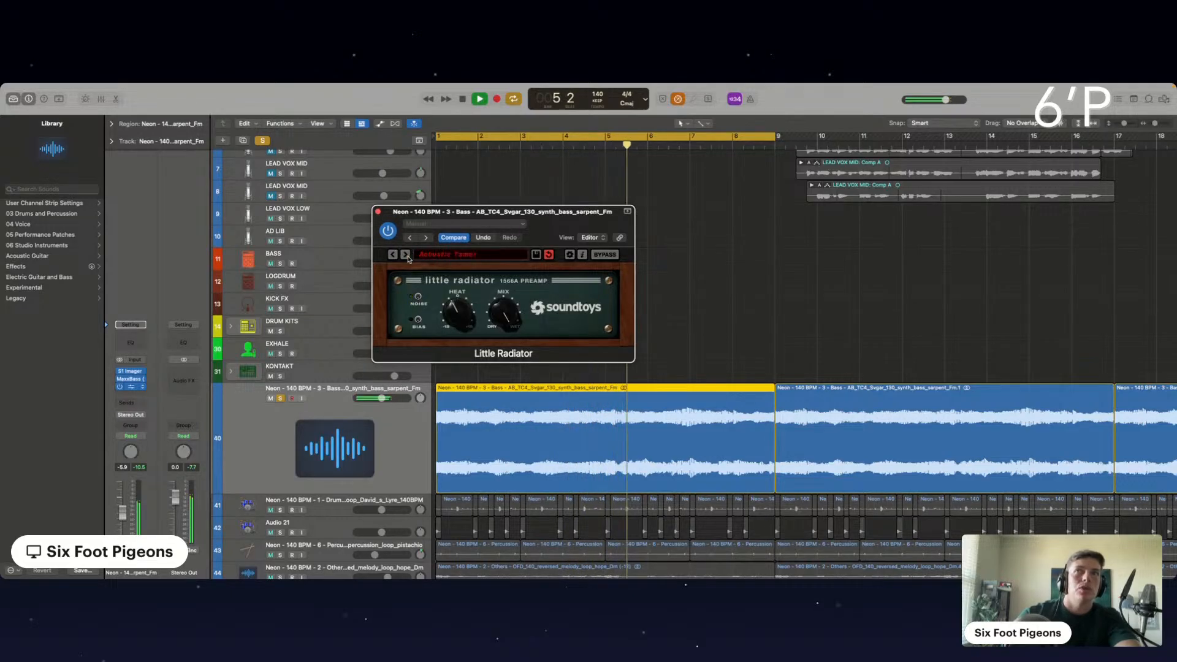
{"action": "left_click", "coordinate": [405, 254]}
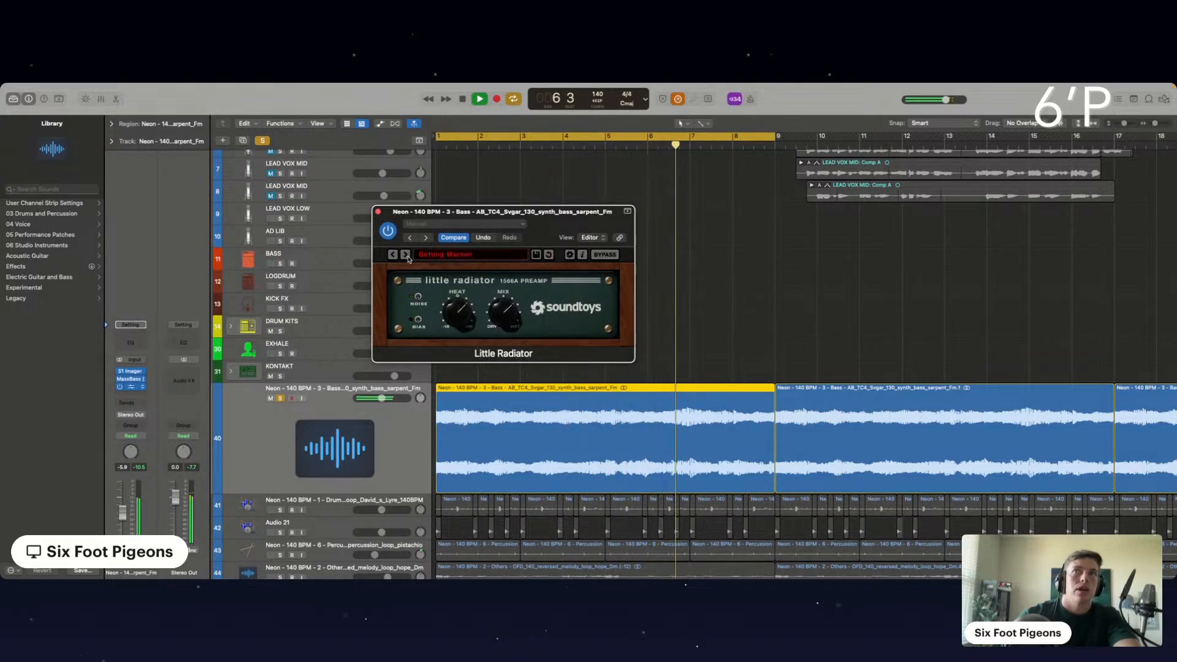
{"action": "left_click", "coordinate": [406, 254]}
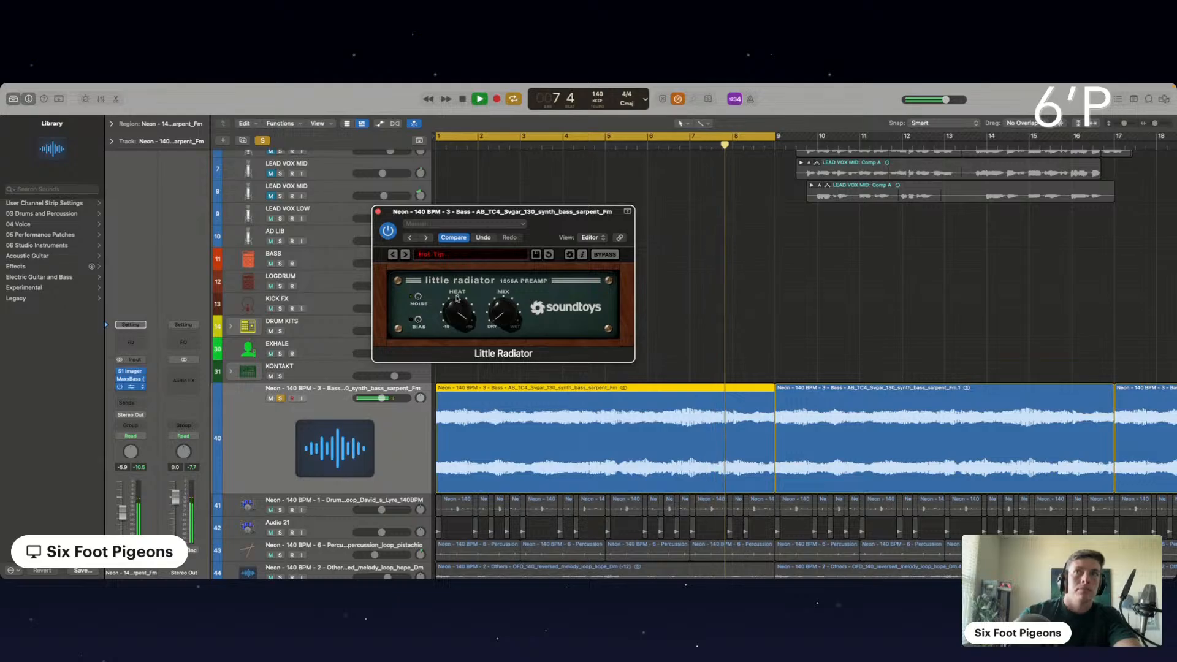
{"action": "left_click_drag", "start_coordinate": [457, 298], "coordinate": [440, 323]}
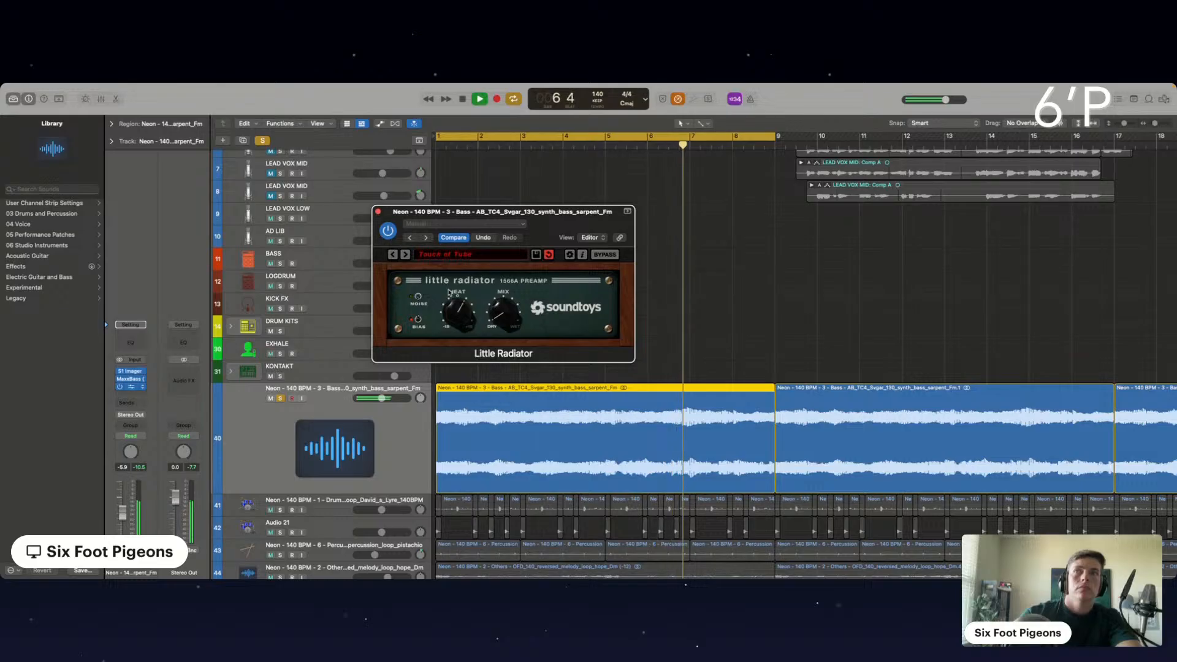
Insert the stereo reFuse Software Lowender after Little Radiator on the synth bass and stop playback.
{"action": "left_click", "coordinate": [130, 392]}
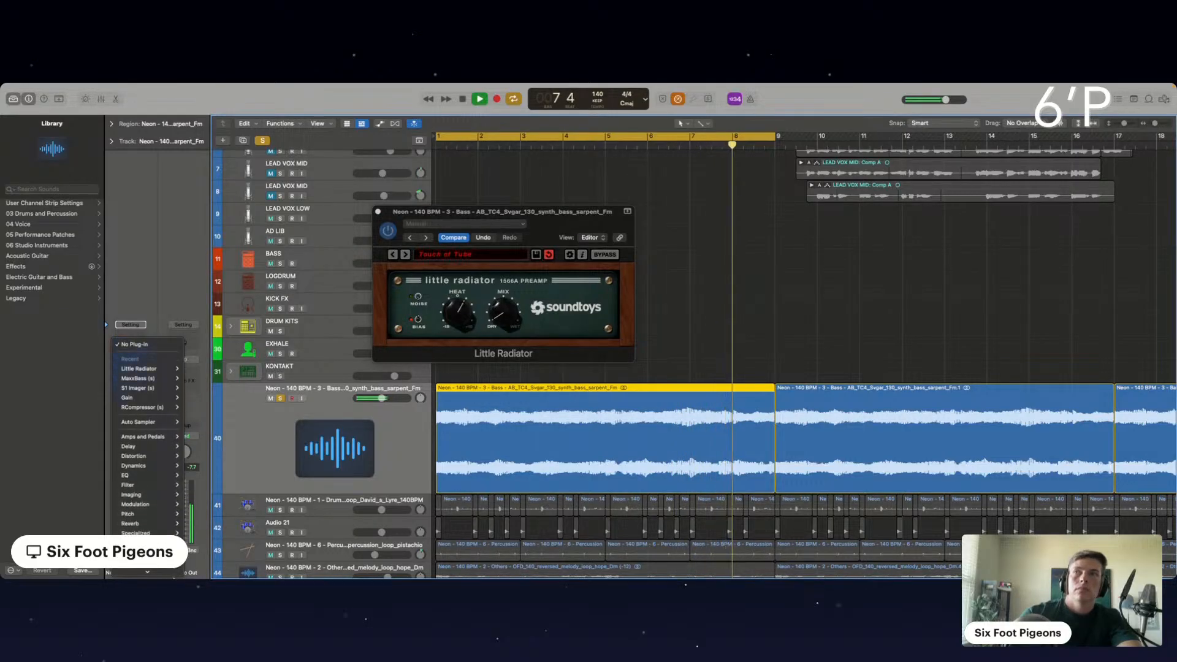
{"action": "mouse_move", "coordinate": [153, 569]}
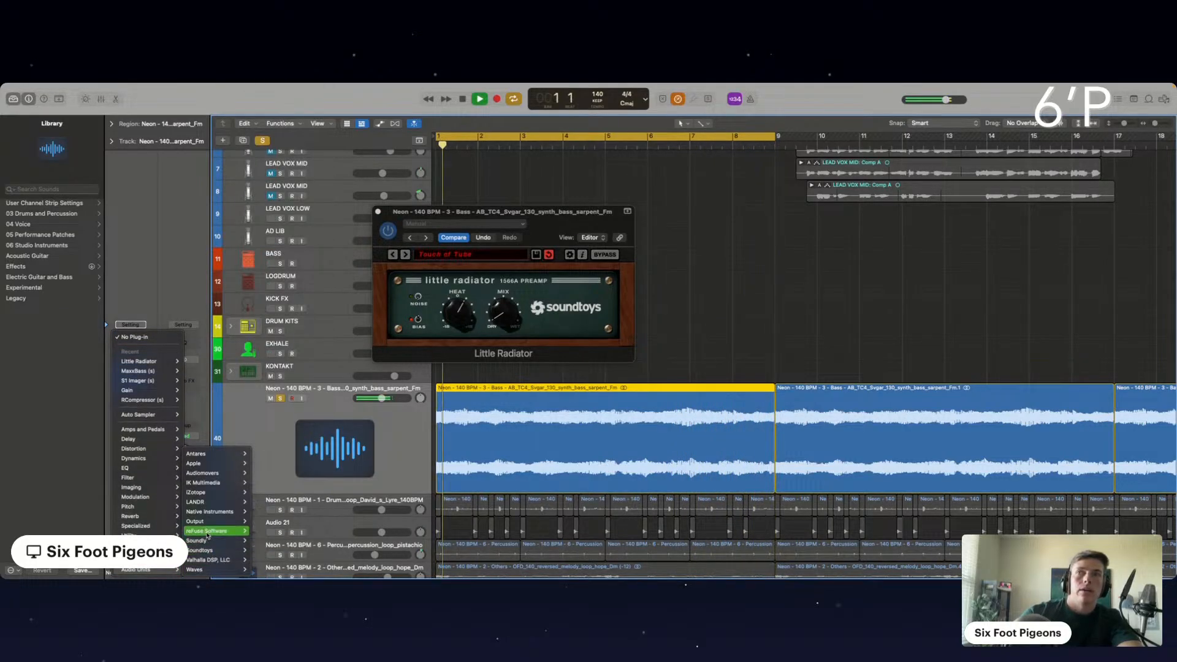
{"action": "mouse_move", "coordinate": [211, 531]}
{"action": "mouse_move", "coordinate": [258, 533]}
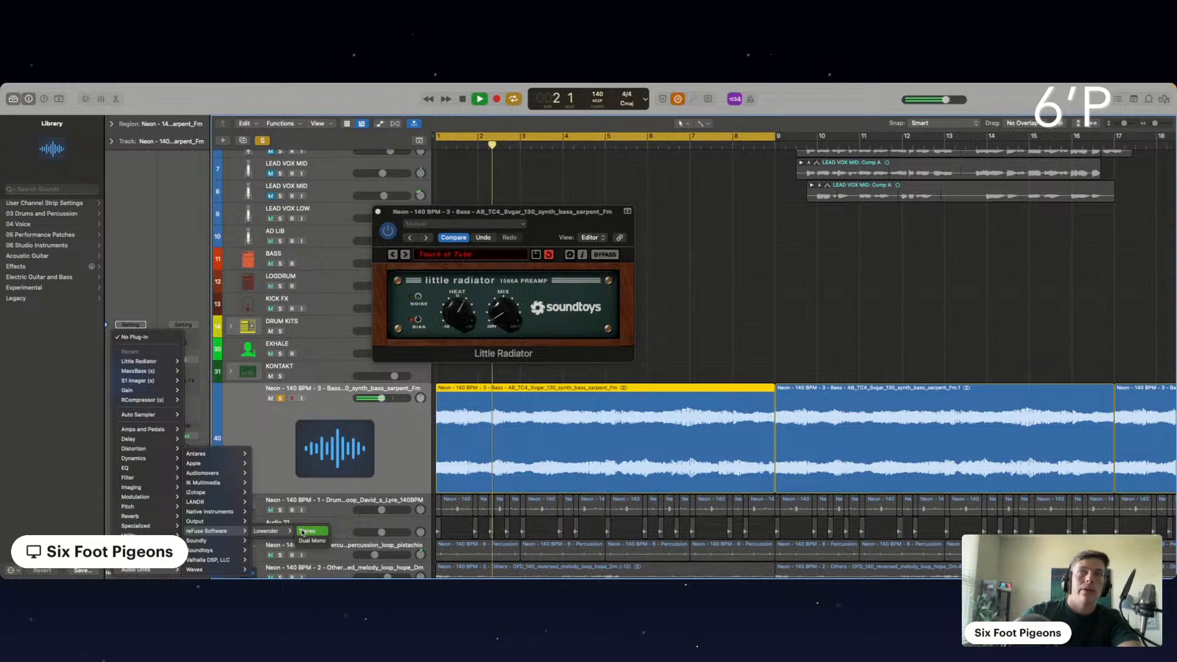
{"action": "left_click", "coordinate": [302, 532]}
{"action": "key", "text": "space"}
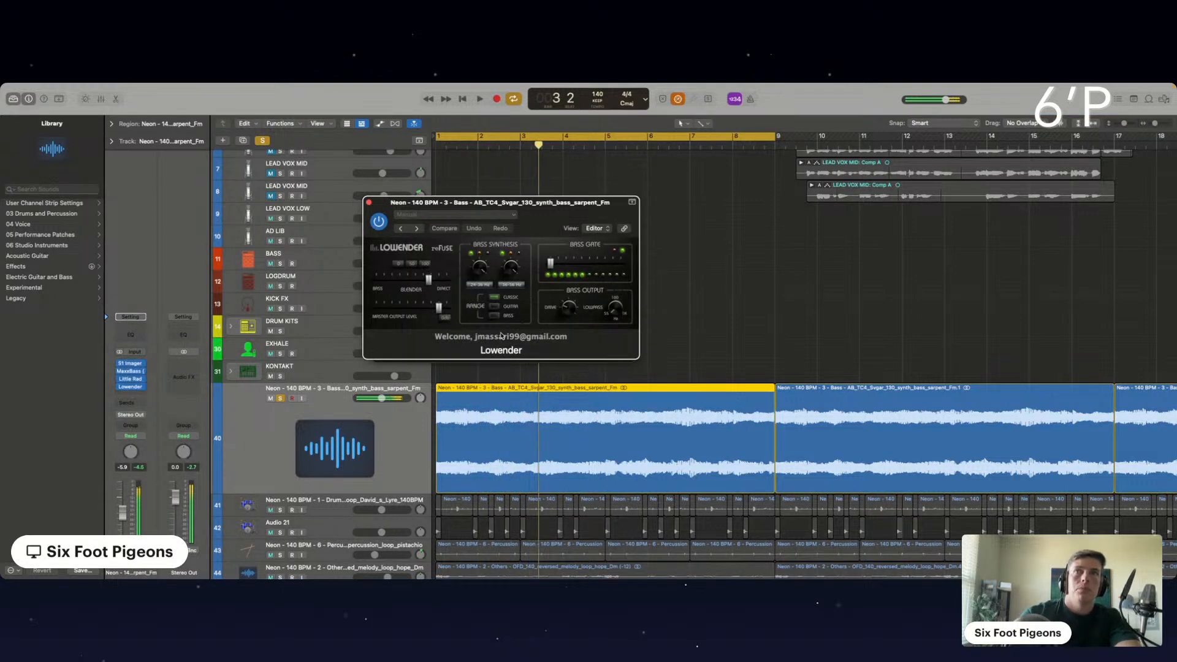
Load Lowender's Thunder preset with the Blender fully toward Direct, restart playback and close the plug-in.
{"action": "left_click", "coordinate": [478, 338]}
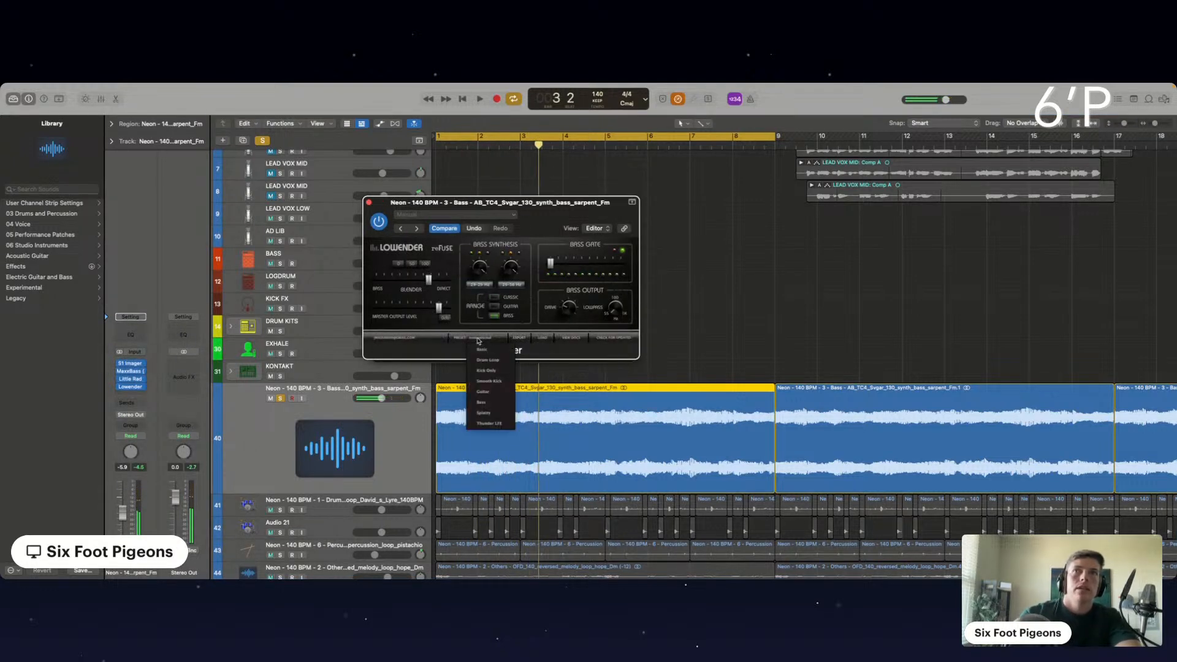
{"action": "left_click", "coordinate": [488, 423]}
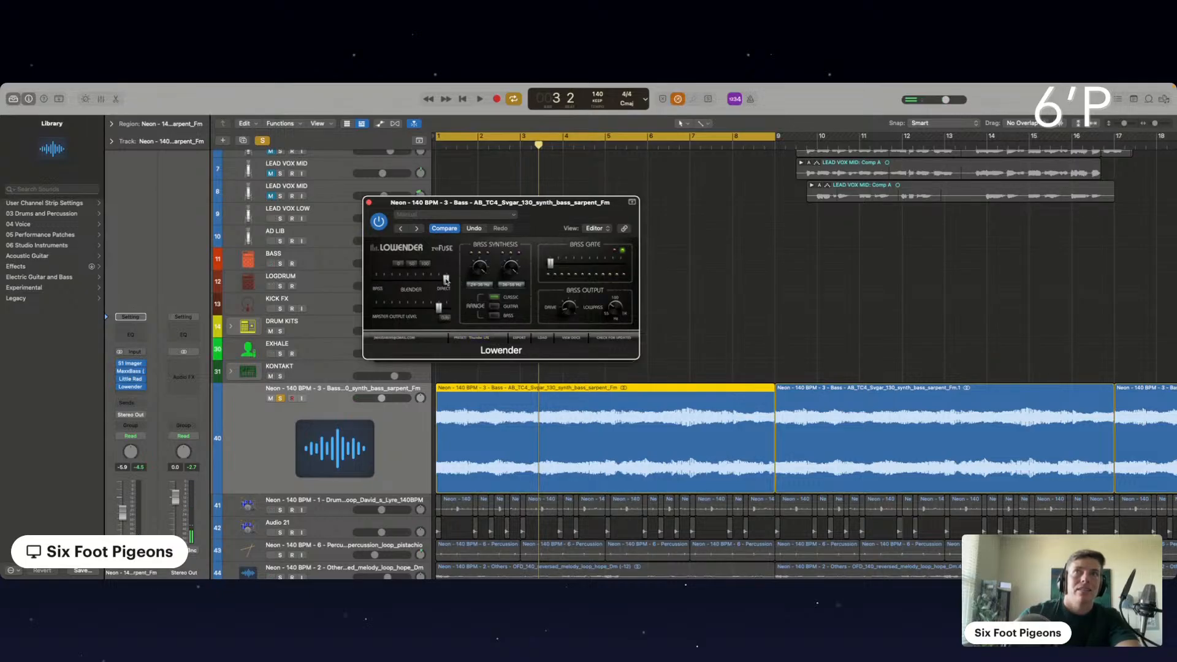
{"action": "key", "text": "space"}
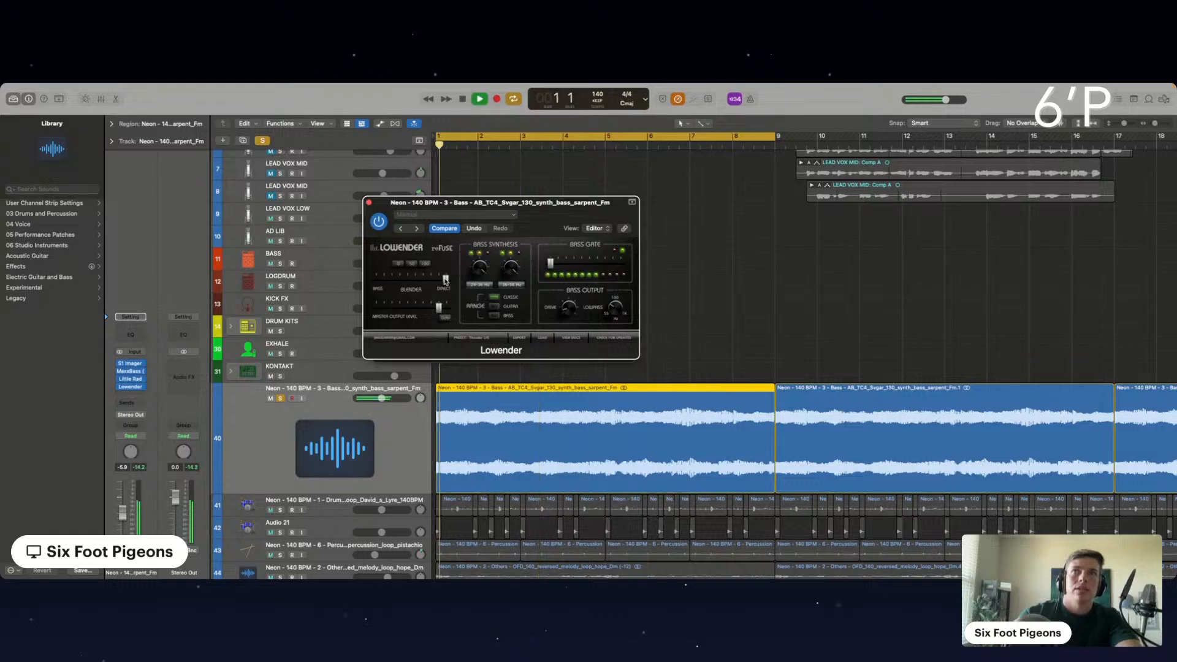
{"action": "left_click", "coordinate": [369, 203]}
Add a Channel EQ to the synth bass, rolling off the highs with the high-cut band and lowering the midrange band by 4.5 dB.
{"action": "left_click", "coordinate": [130, 336]}
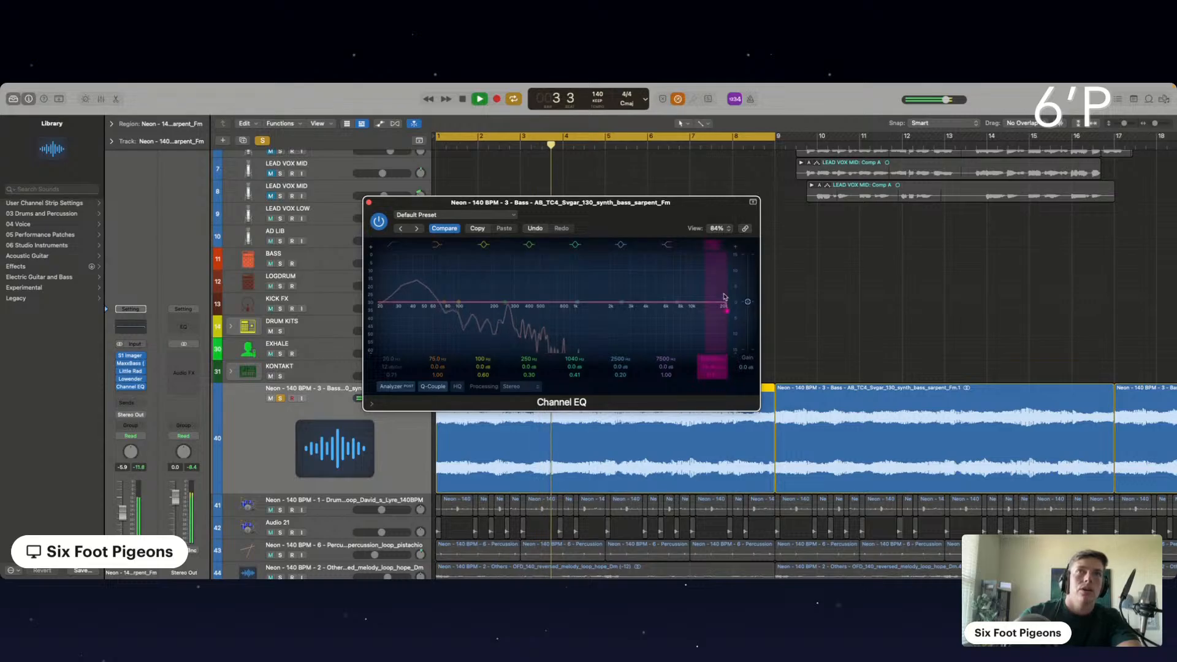
{"action": "left_click_drag", "start_coordinate": [725, 296], "coordinate": [601, 326]}
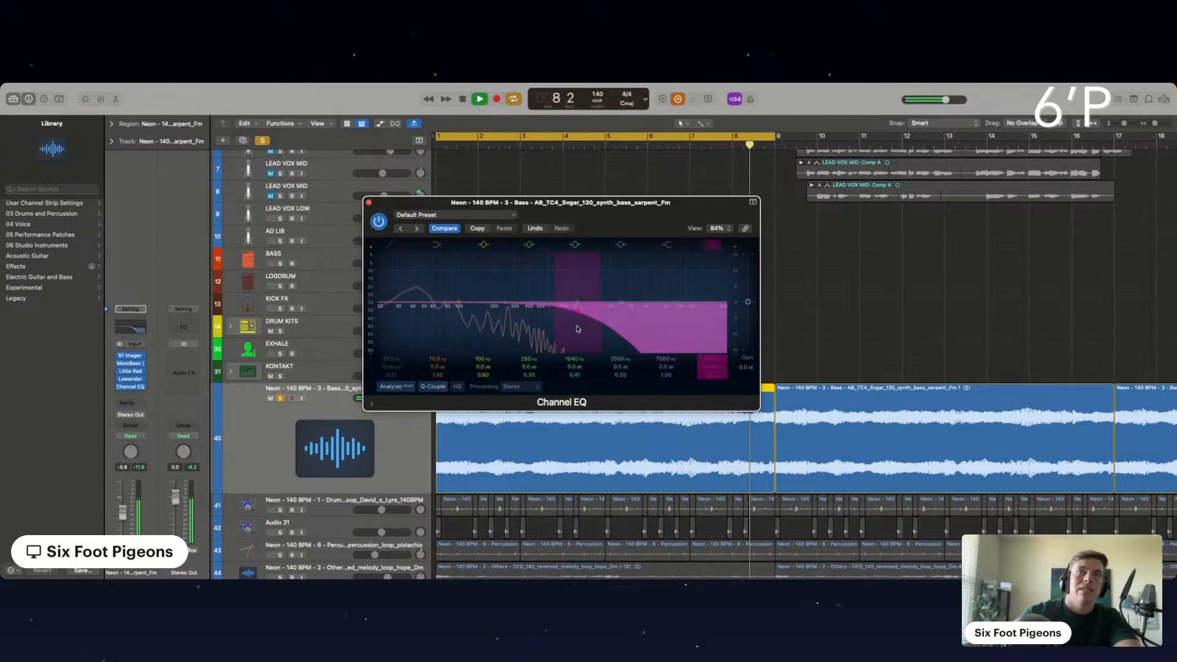
{"action": "left_click_drag", "start_coordinate": [581, 330], "coordinate": [565, 326]}
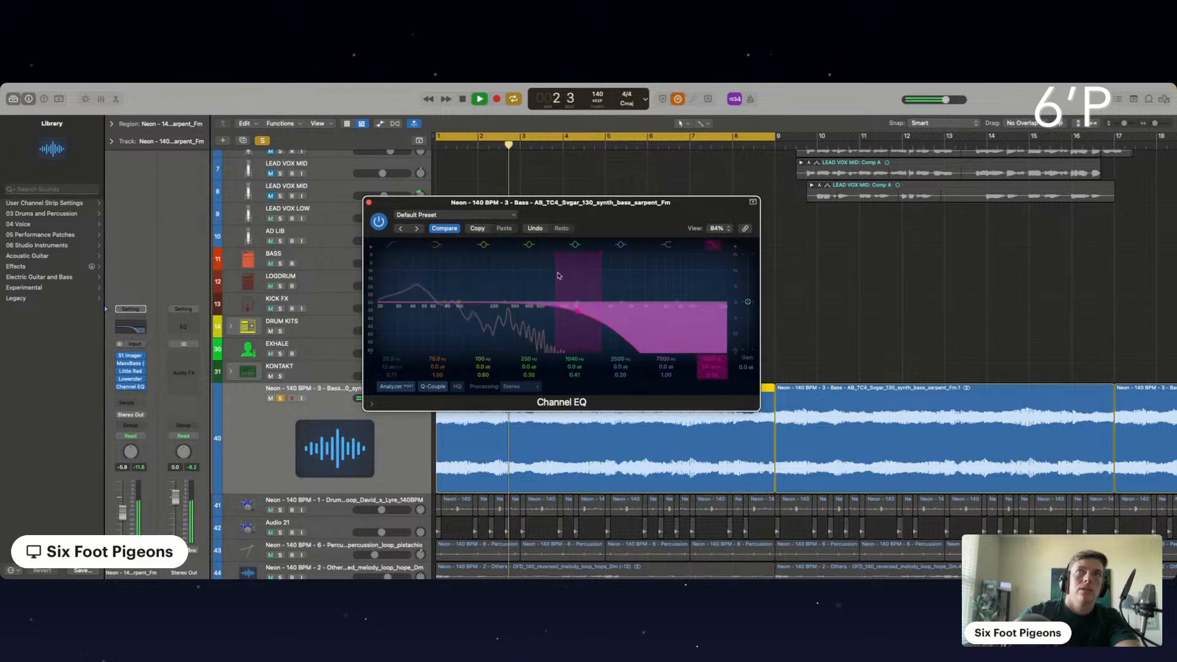
{"action": "left_click_drag", "start_coordinate": [556, 268], "coordinate": [586, 287]}
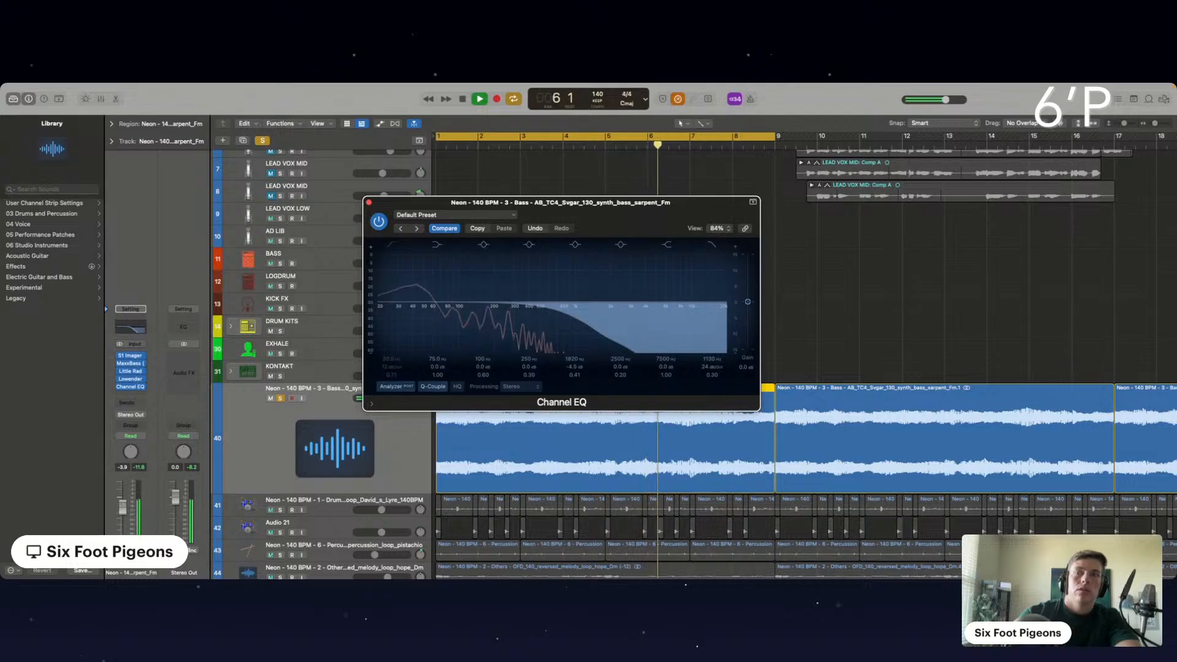
Bypass and re-enable the synth bass's insert effects, including Channel EQ, to compare the processed and dry sound.
{"action": "left_click", "coordinate": [124, 507]}
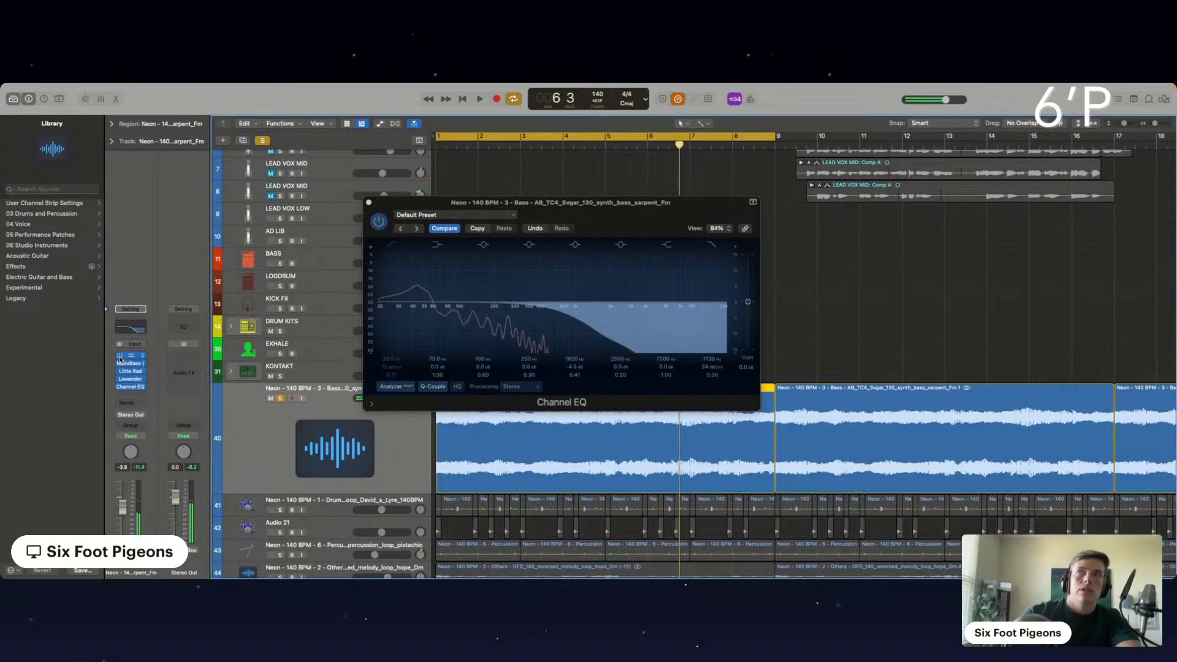
{"action": "left_click", "coordinate": [119, 387]}
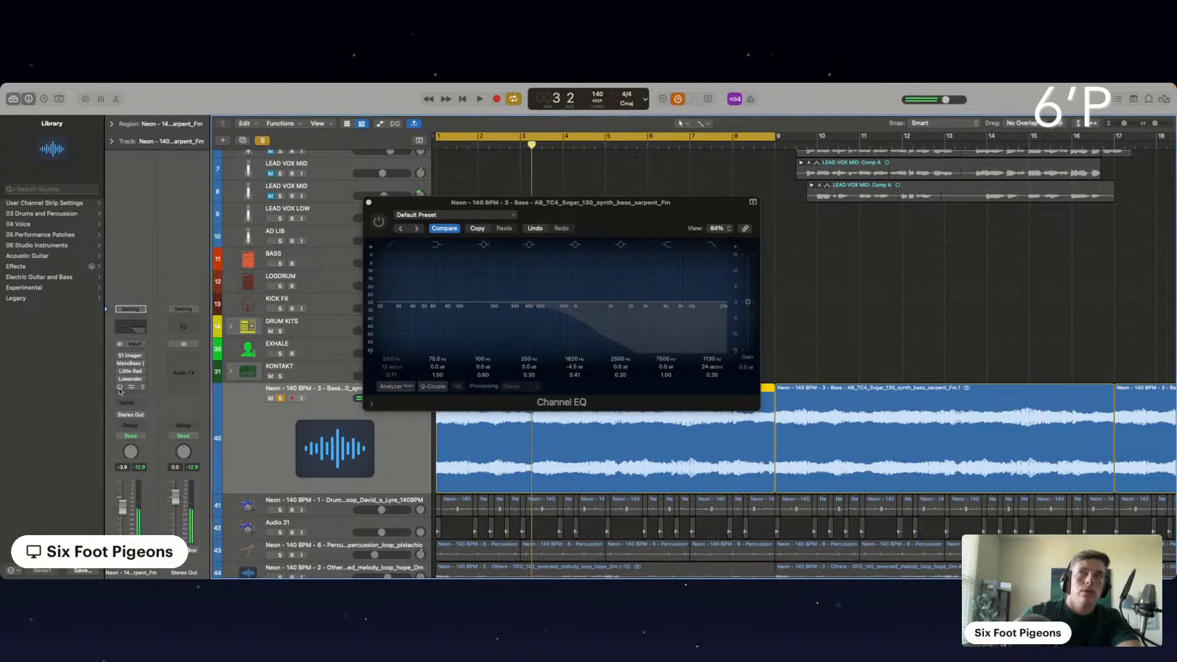
{"action": "left_click", "coordinate": [118, 387]}
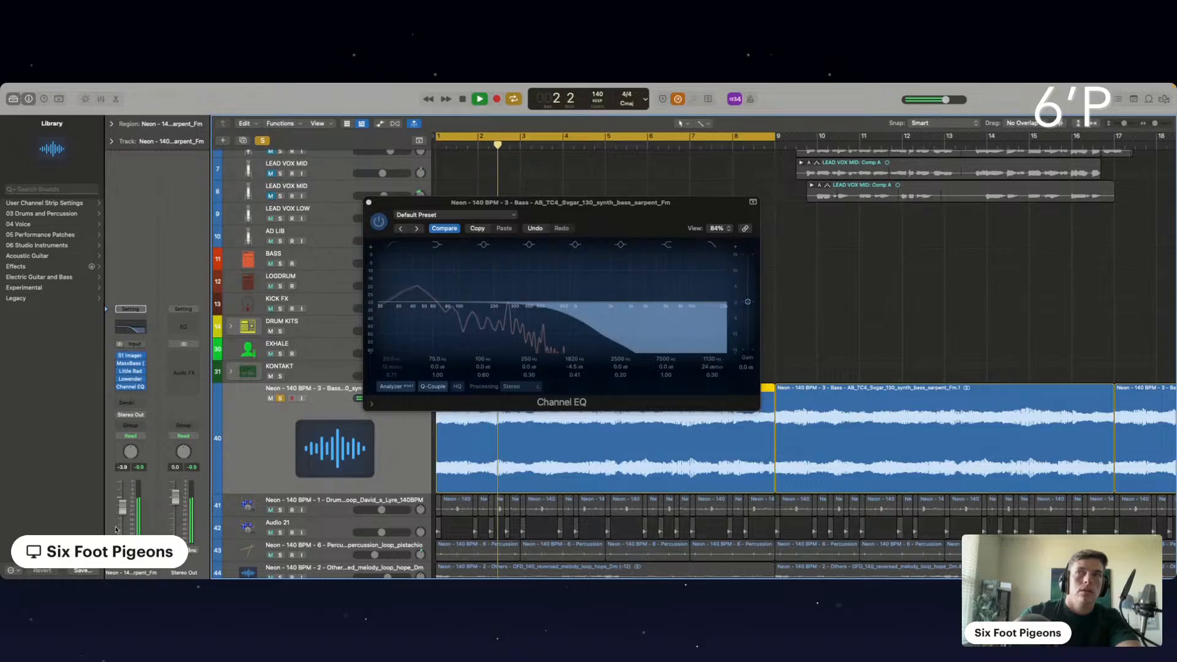
Raise the synth bass fader to -2.6 dB, stop playback and close the Channel EQ and Little Radiator windows.
{"action": "left_click_drag", "start_coordinate": [123, 506], "coordinate": [123, 503]}
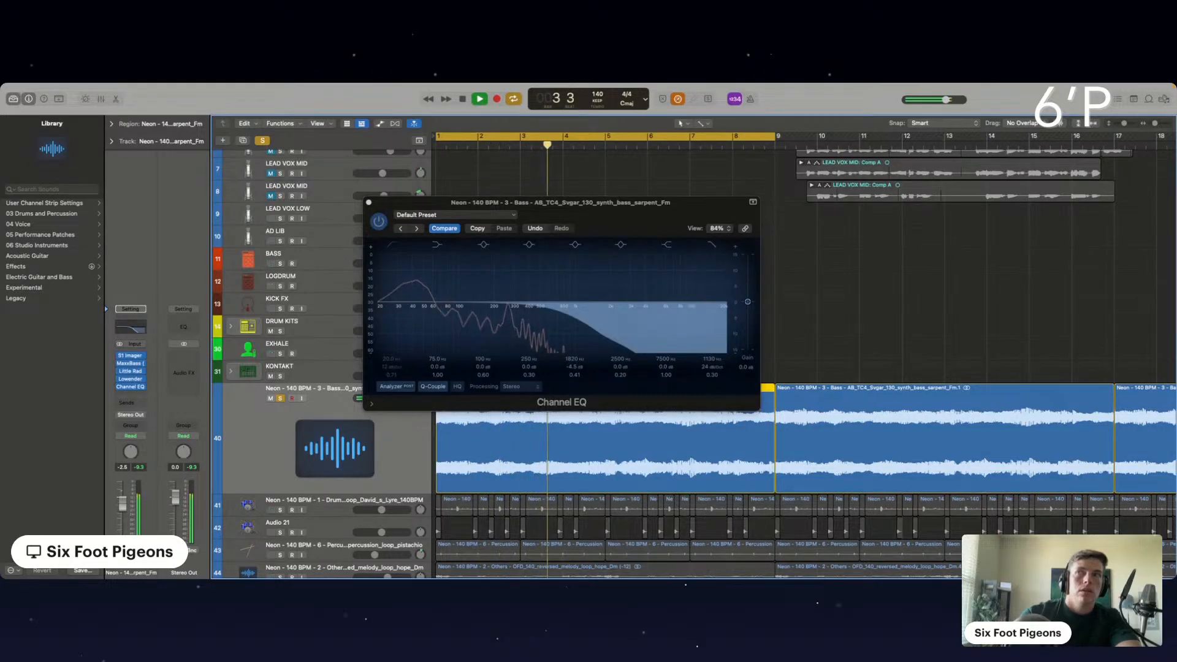
{"action": "key", "text": "space"}
{"action": "left_click", "coordinate": [368, 203]}
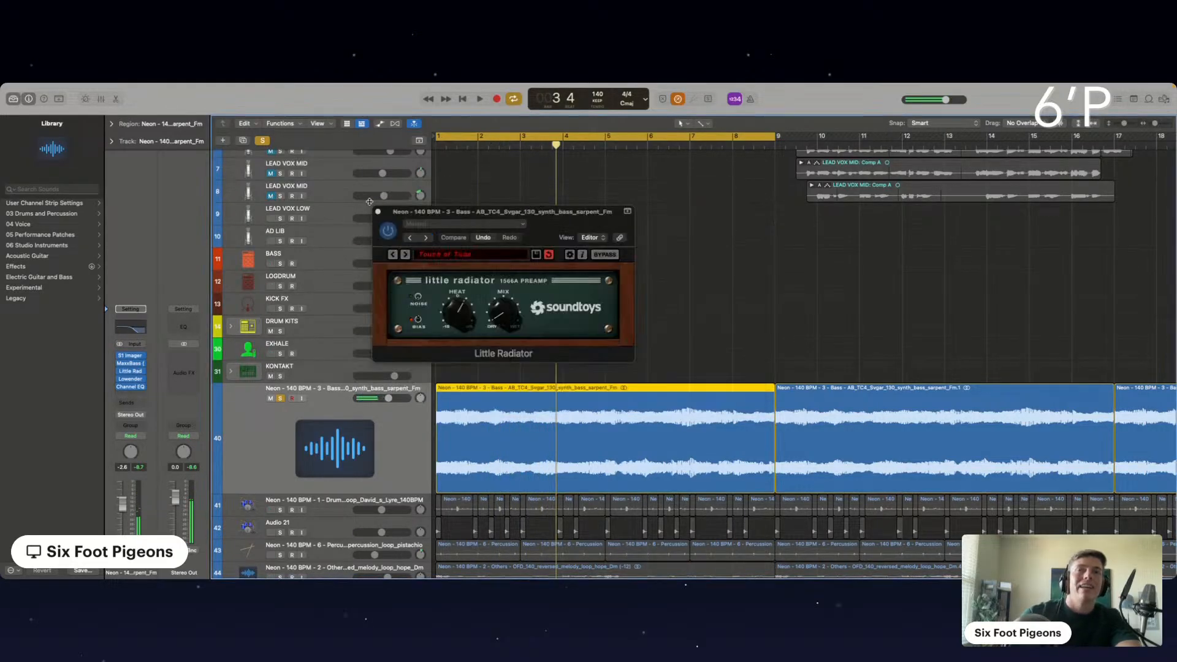
{"action": "left_click", "coordinate": [378, 211]}
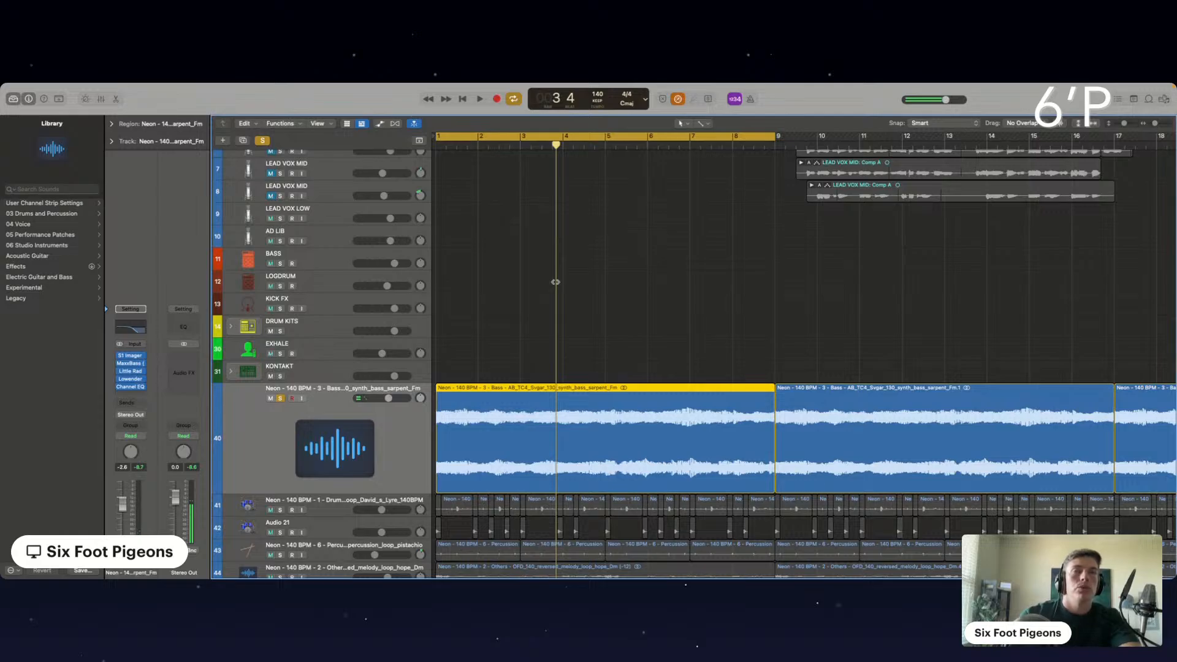
Clear the solos on the synth bass and DRY VOX, restart playback and set the synth bass volume to -2.3 dB.
{"action": "key", "text": "super+Left"}
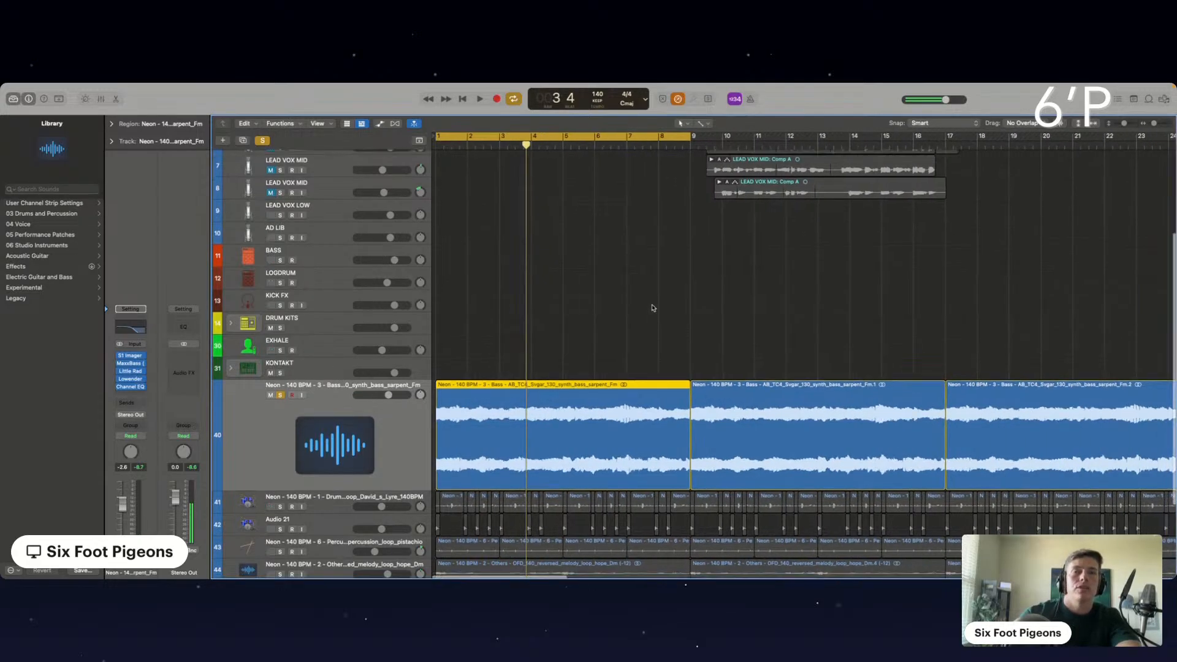
{"action": "scroll", "coordinate": [653, 308], "scroll_direction": "down", "scroll_amount": 4}
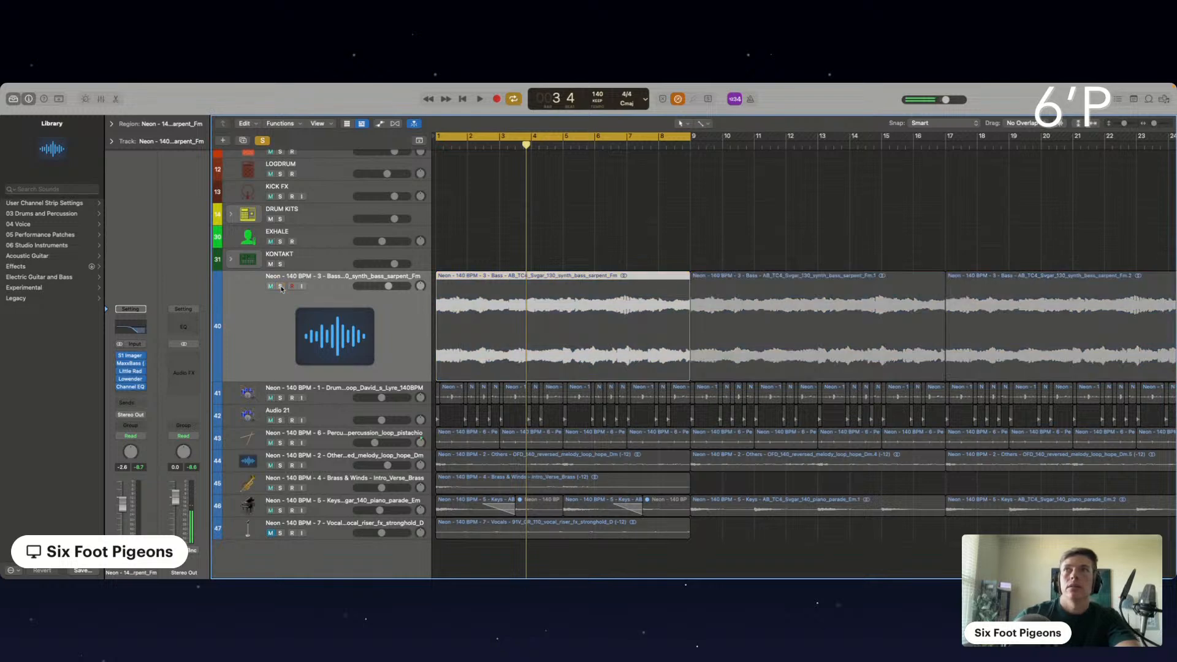
{"action": "key", "text": "Return"}
{"action": "key", "text": "space"}
{"action": "scroll", "coordinate": [281, 290], "scroll_direction": "up", "scroll_amount": 3}
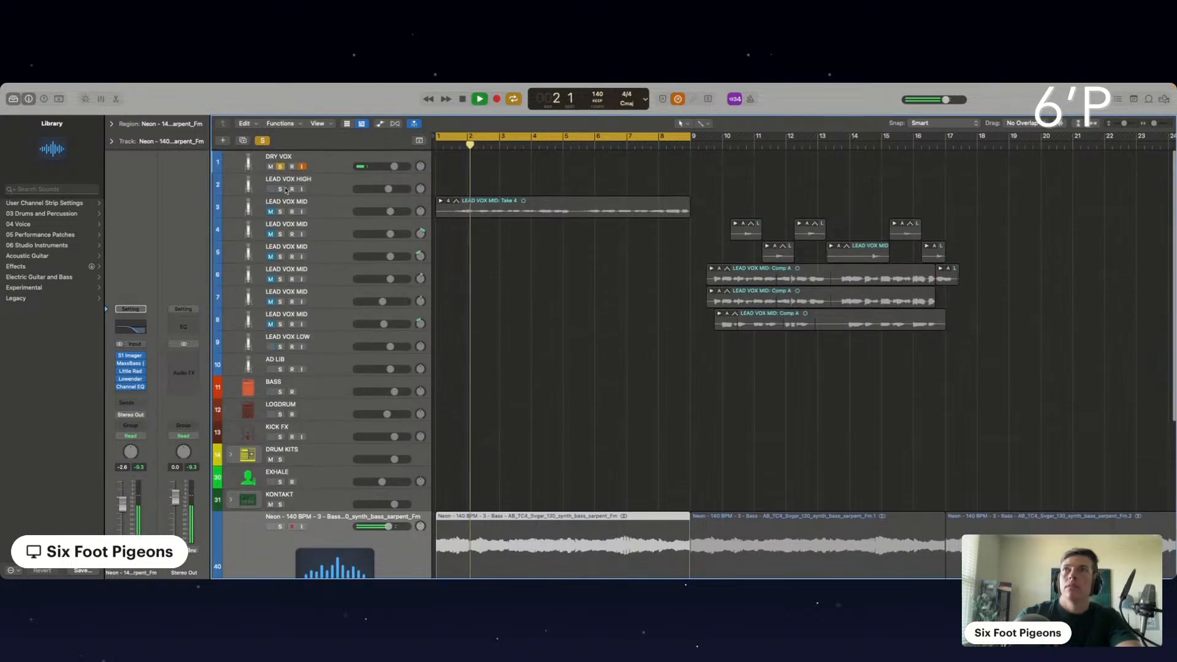
{"action": "left_click", "coordinate": [280, 168]}
{"action": "scroll", "coordinate": [522, 377], "scroll_direction": "down", "scroll_amount": 6}
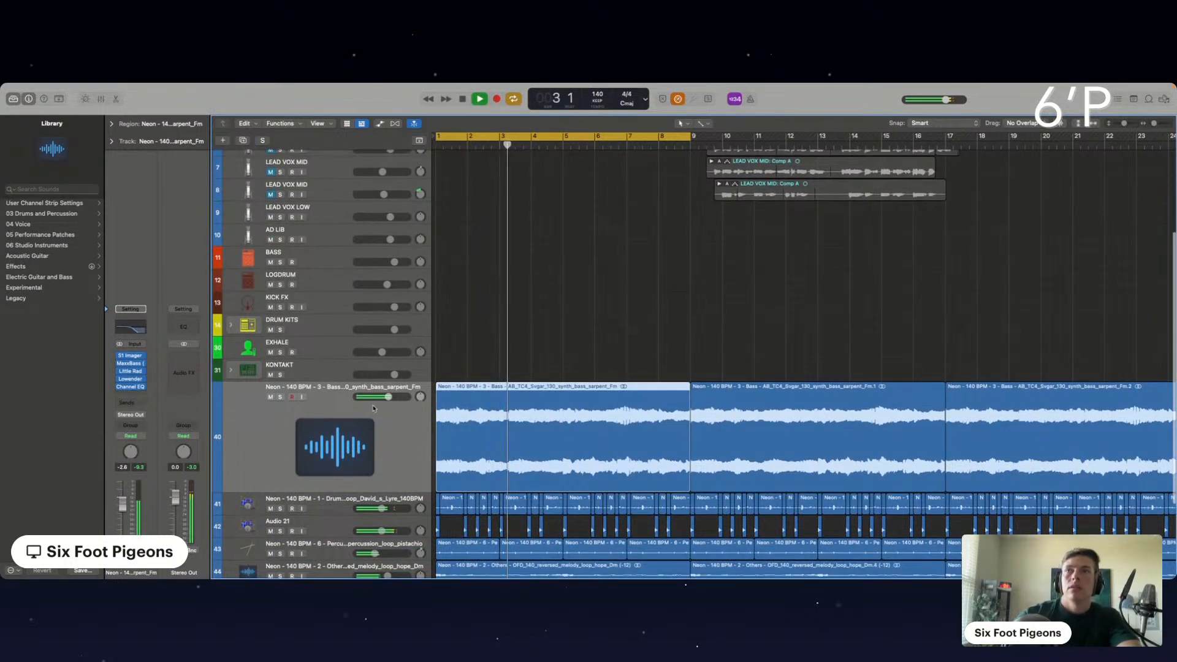
{"action": "left_click_drag", "start_coordinate": [388, 398], "coordinate": [390, 397]}
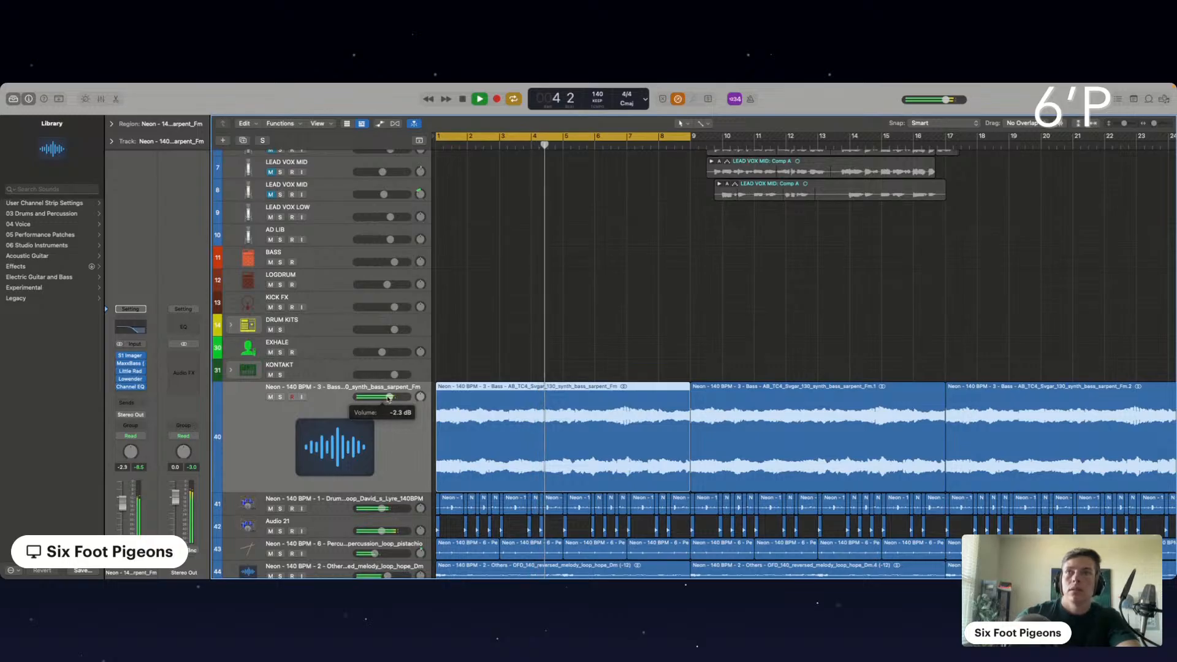
Solo the synth bass and move the Audio 21 track directly below it, soloing that track too.
{"action": "left_click", "coordinate": [280, 397]}
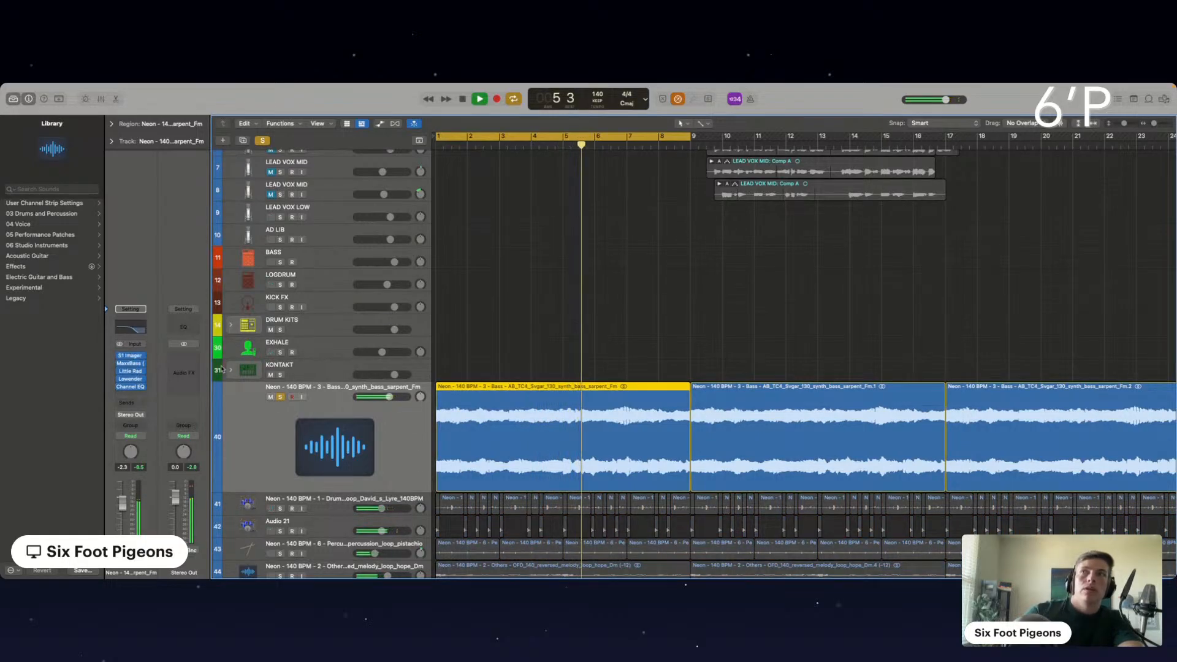
{"action": "scroll", "coordinate": [282, 276], "scroll_direction": "up", "scroll_amount": 5}
{"action": "scroll", "coordinate": [282, 166], "scroll_direction": "down", "scroll_amount": 5}
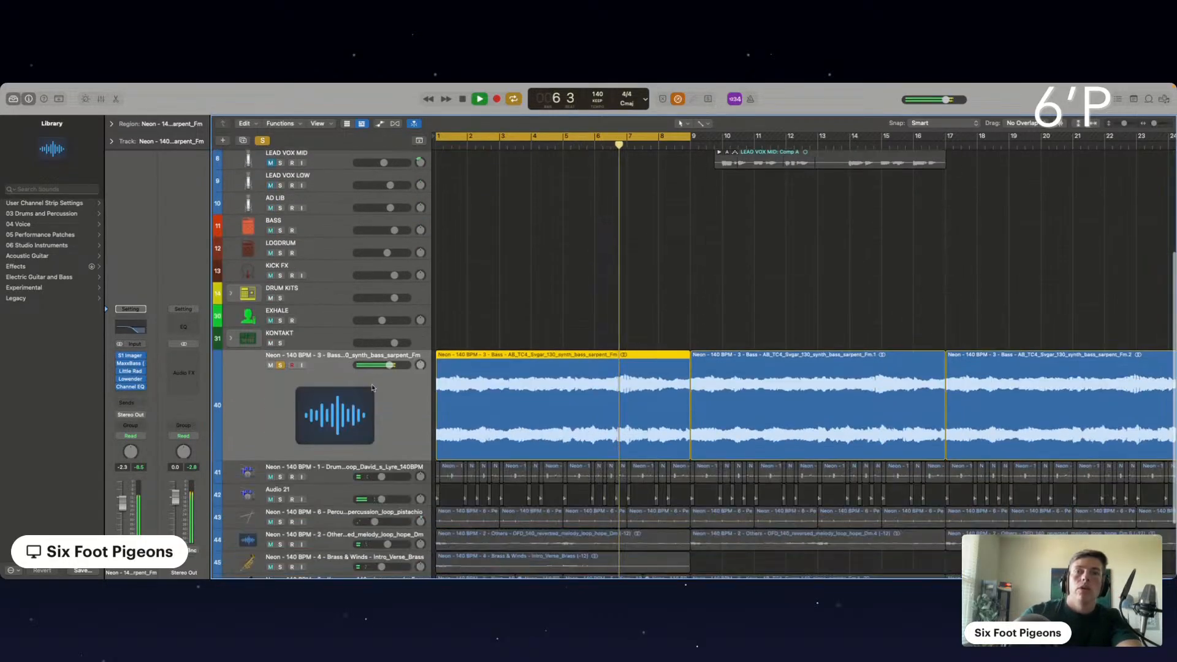
{"action": "left_click_drag", "start_coordinate": [327, 483], "coordinate": [325, 368]}
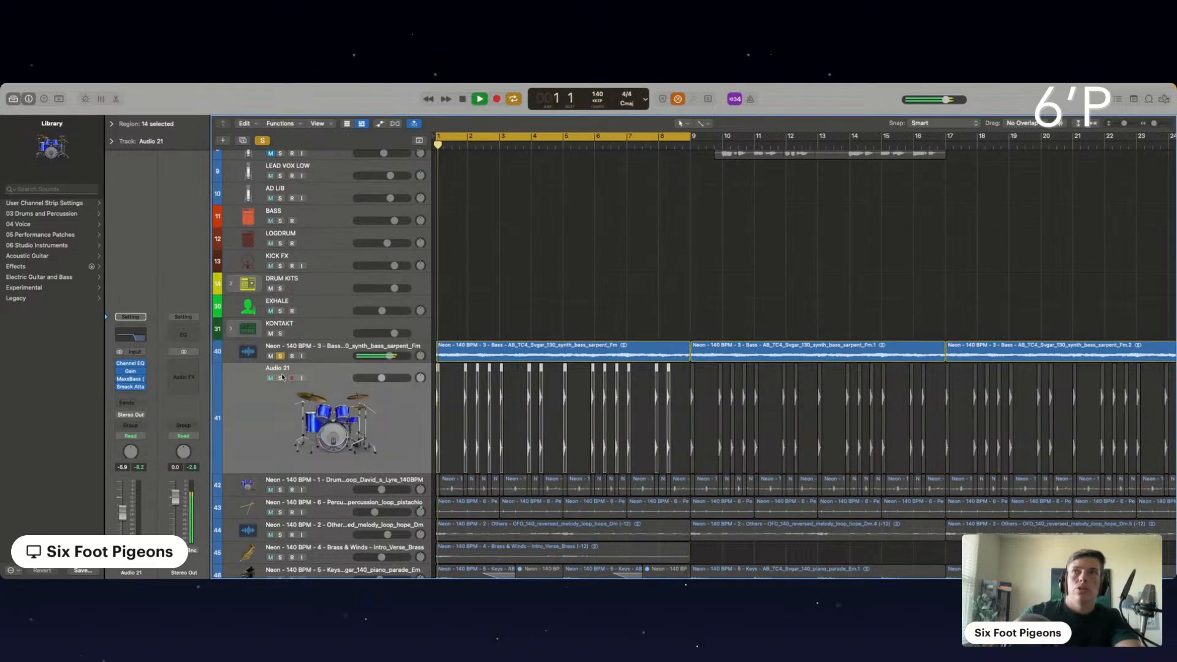
Cut the synth bass by about 4.6 dB at 88 Hz in its Channel EQ and open Audio 21's Channel EQ beside it.
{"action": "left_click", "coordinate": [322, 359]}
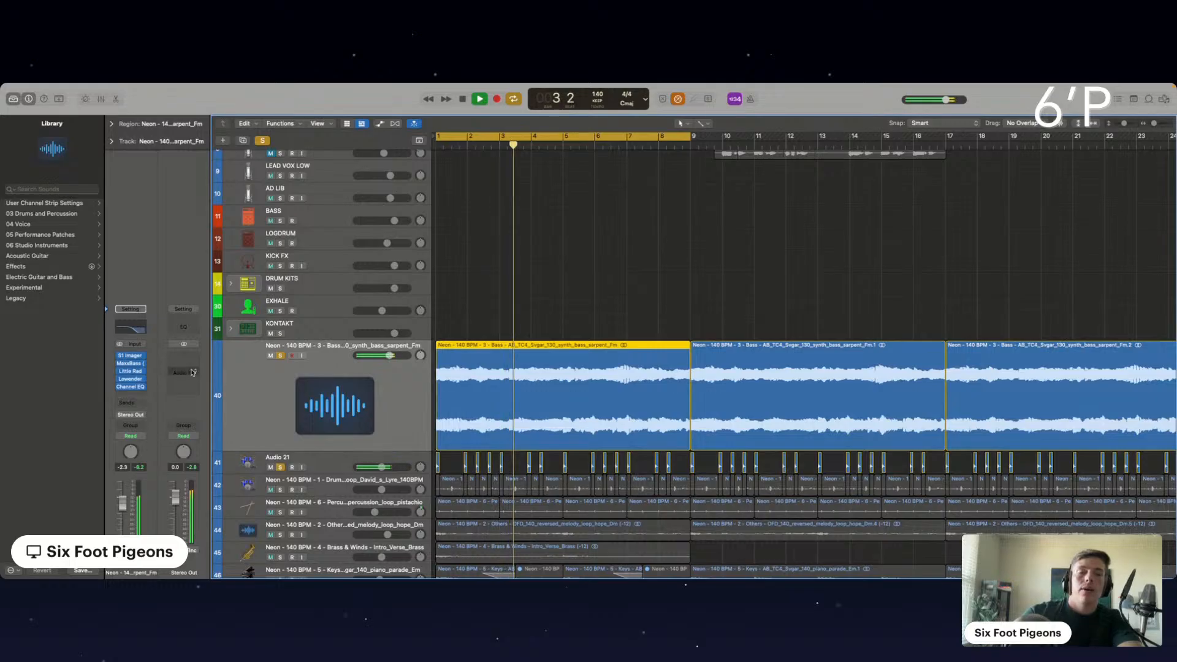
{"action": "left_click", "coordinate": [134, 329]}
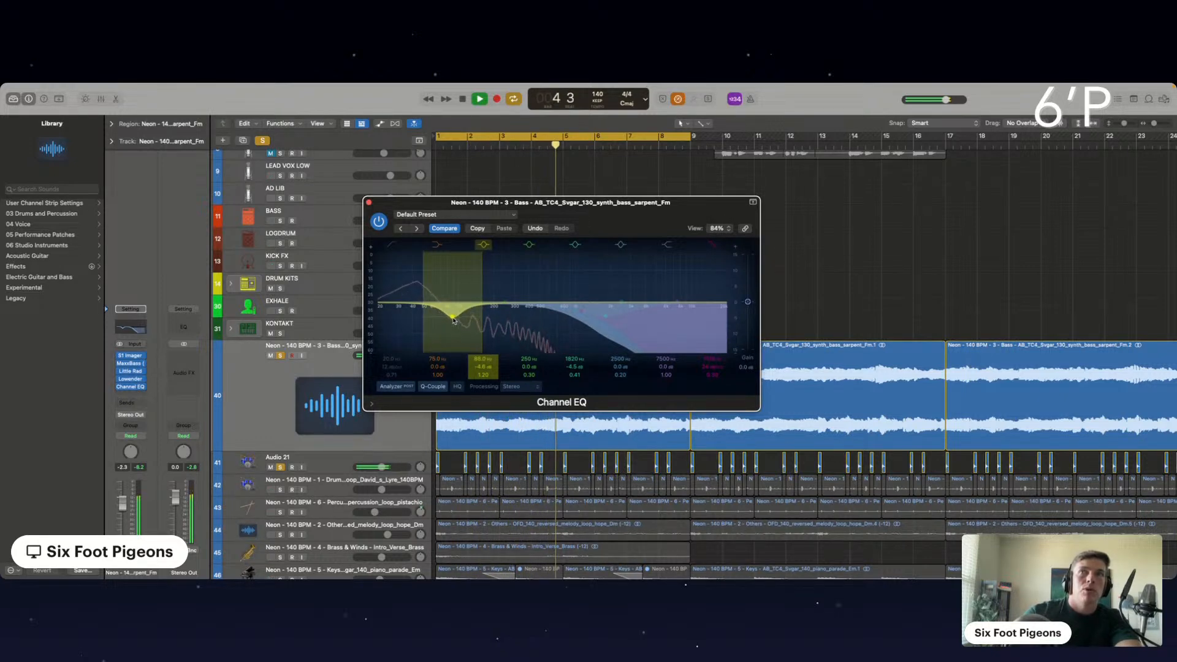
{"action": "left_click", "coordinate": [333, 461]}
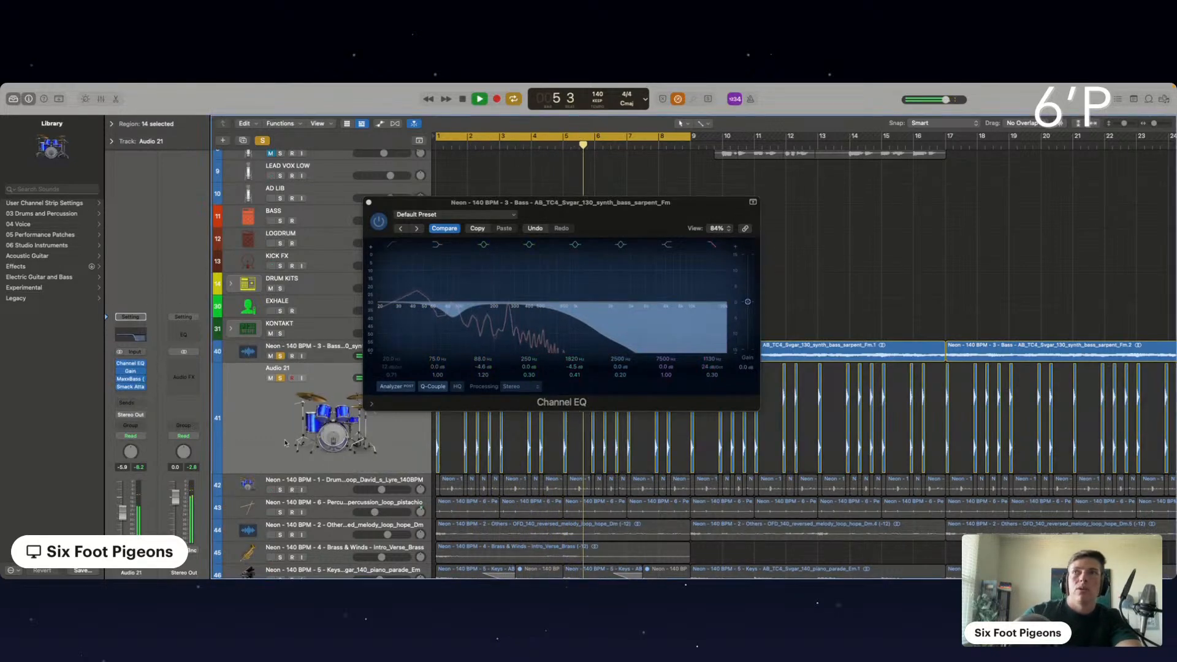
{"action": "left_click", "coordinate": [132, 367]}
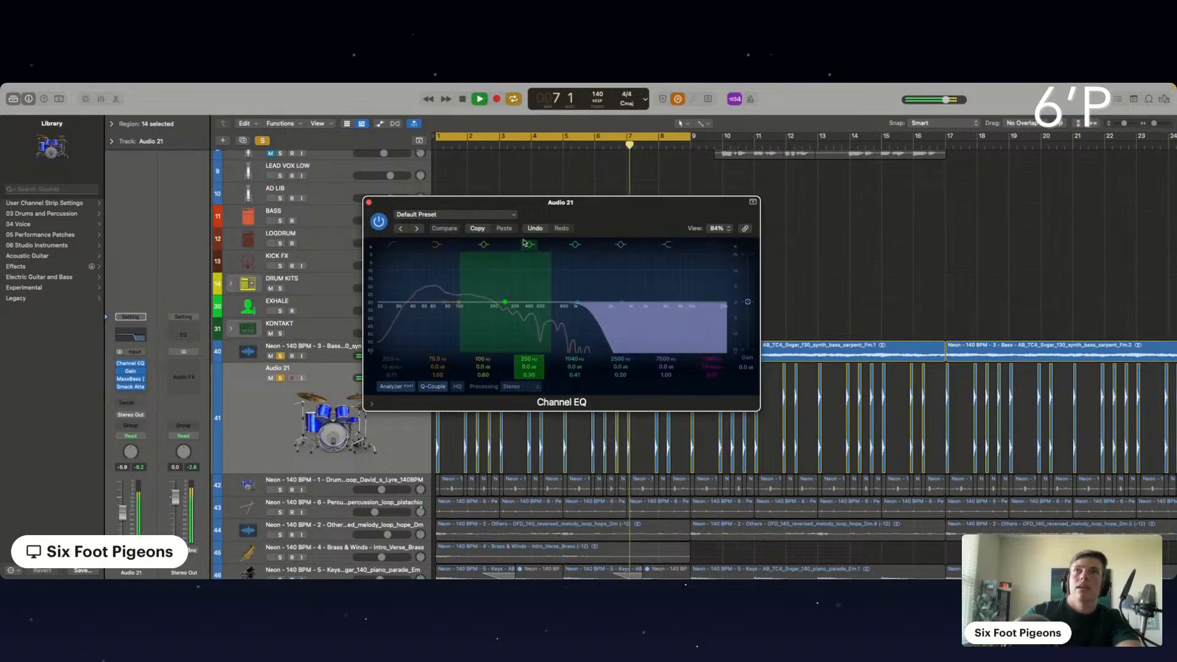
{"action": "left_click_drag", "start_coordinate": [556, 213], "coordinate": [901, 204]}
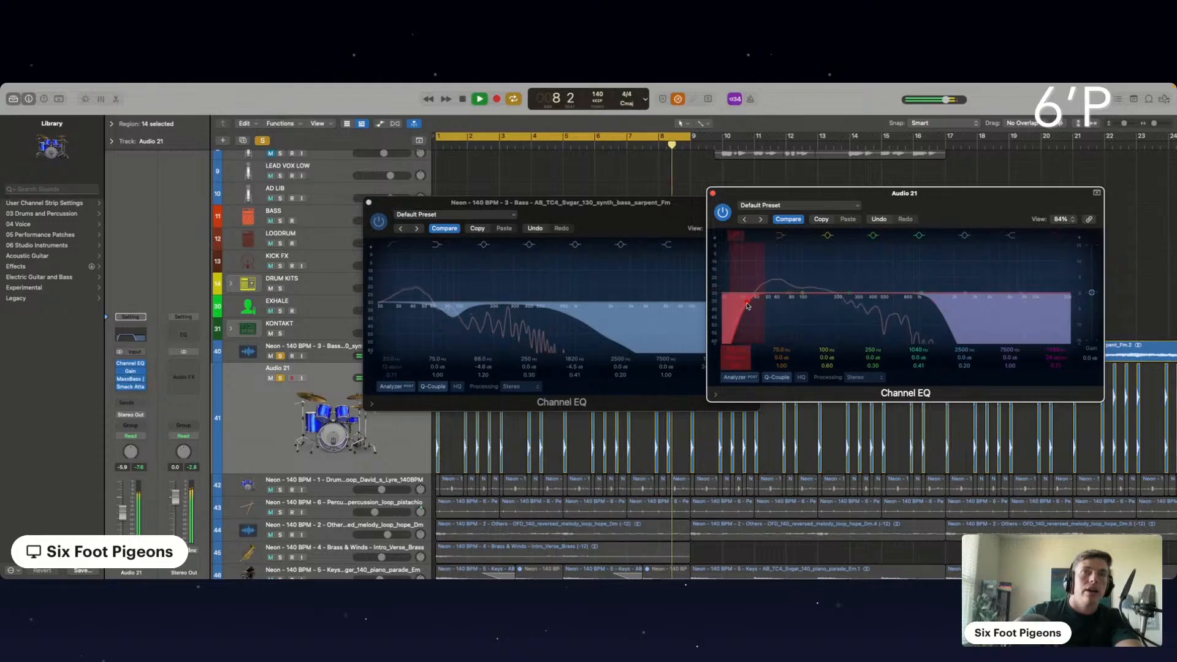
Add a low cut at about 33 Hz in Audio 21's Channel EQ, toggling the synth bass solo to compare.
{"action": "left_click", "coordinate": [283, 358]}
{"action": "left_click", "coordinate": [753, 309]}
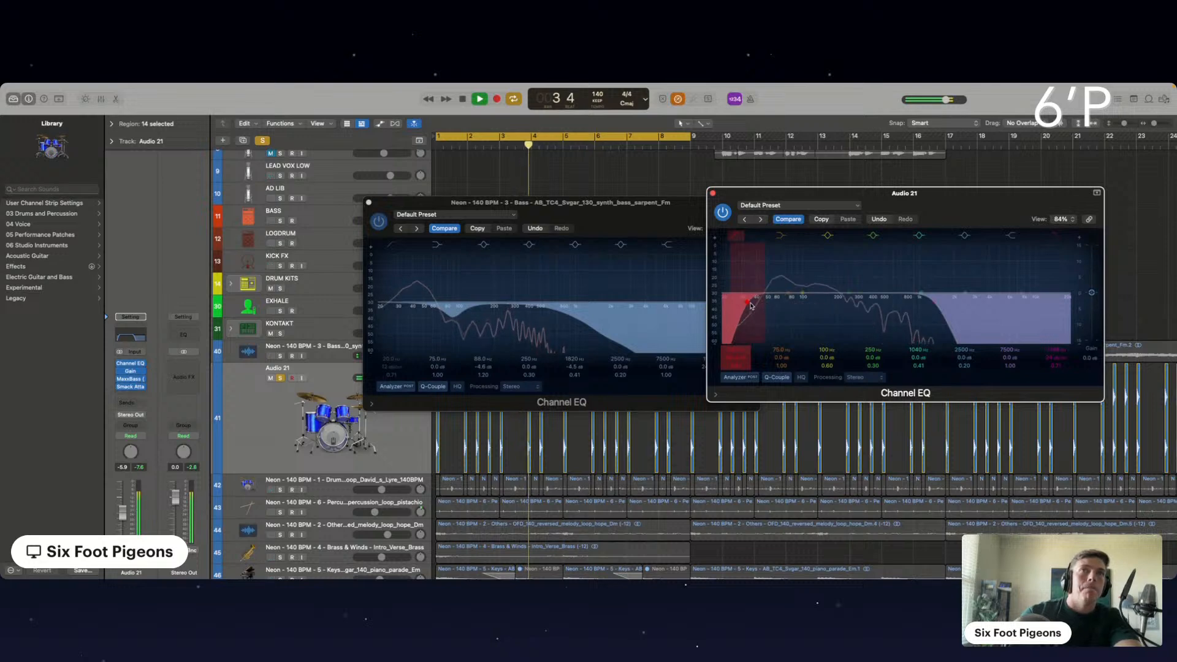
{"action": "left_click", "coordinate": [280, 356]}
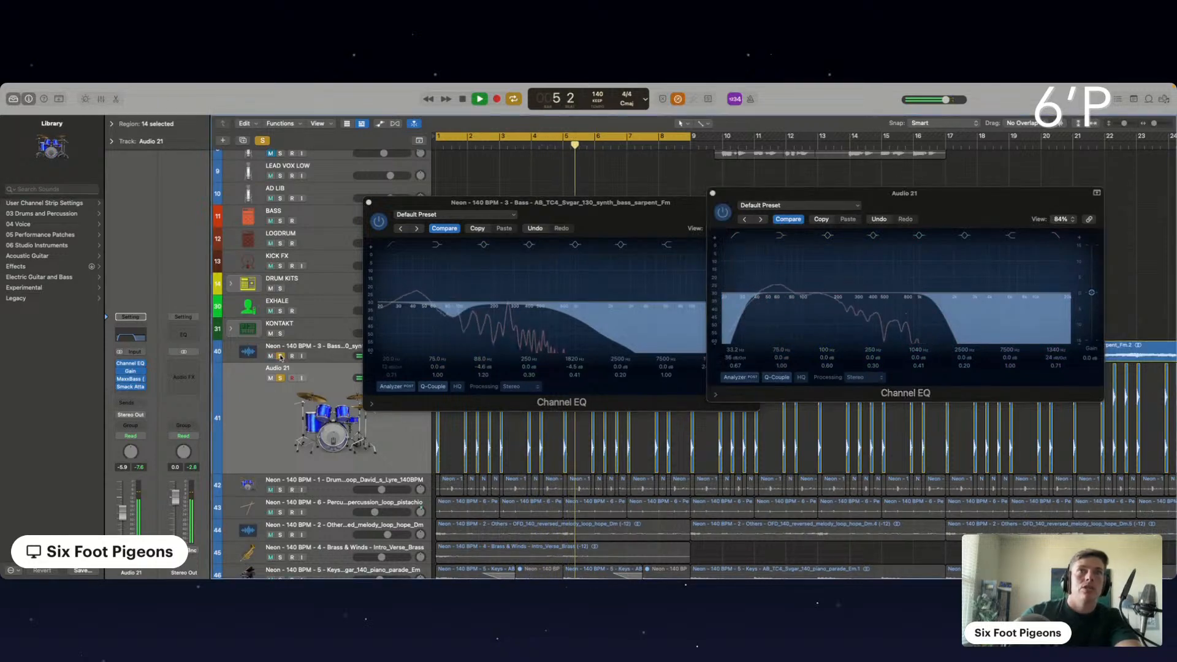
{"action": "left_click", "coordinate": [751, 302]}
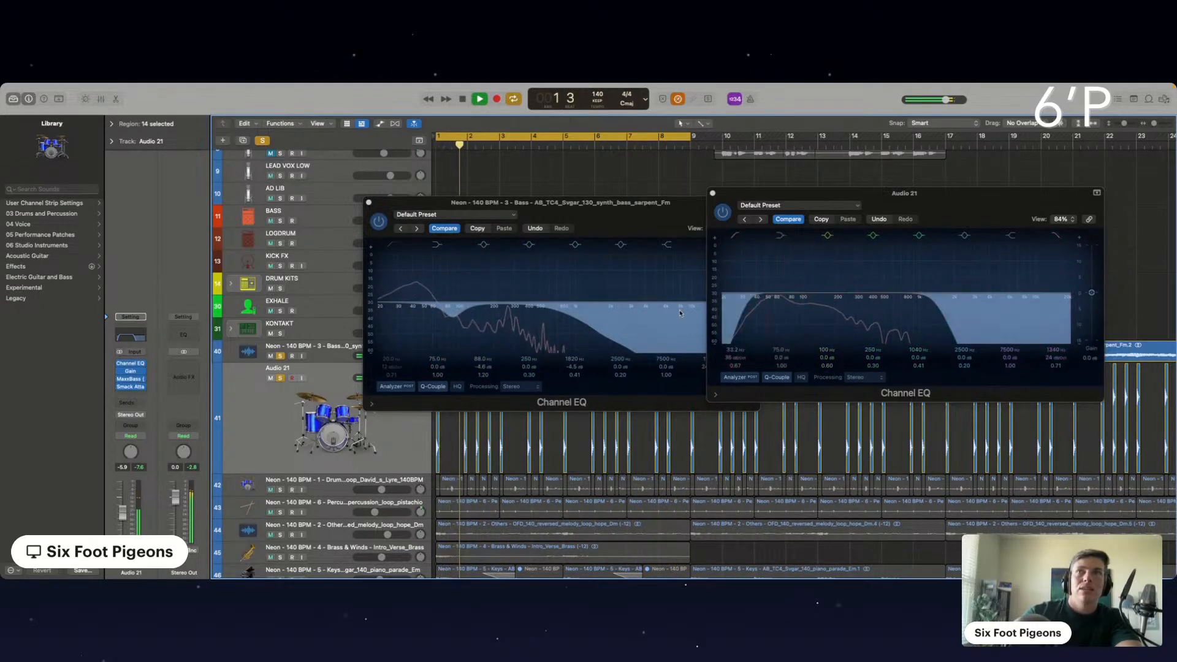
Shift the synth bass's EQ dip to about 70 Hz with a Q of 1.40 and close both Channel EQ windows.
{"action": "left_click", "coordinate": [454, 319]}
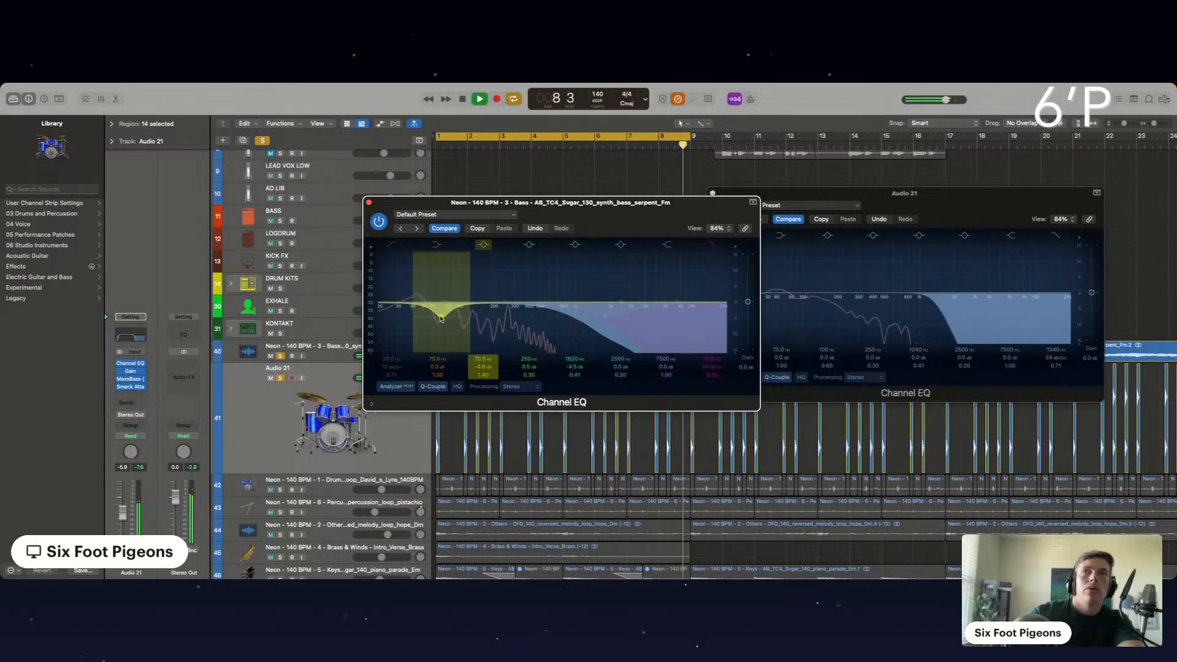
{"action": "left_click", "coordinate": [370, 203]}
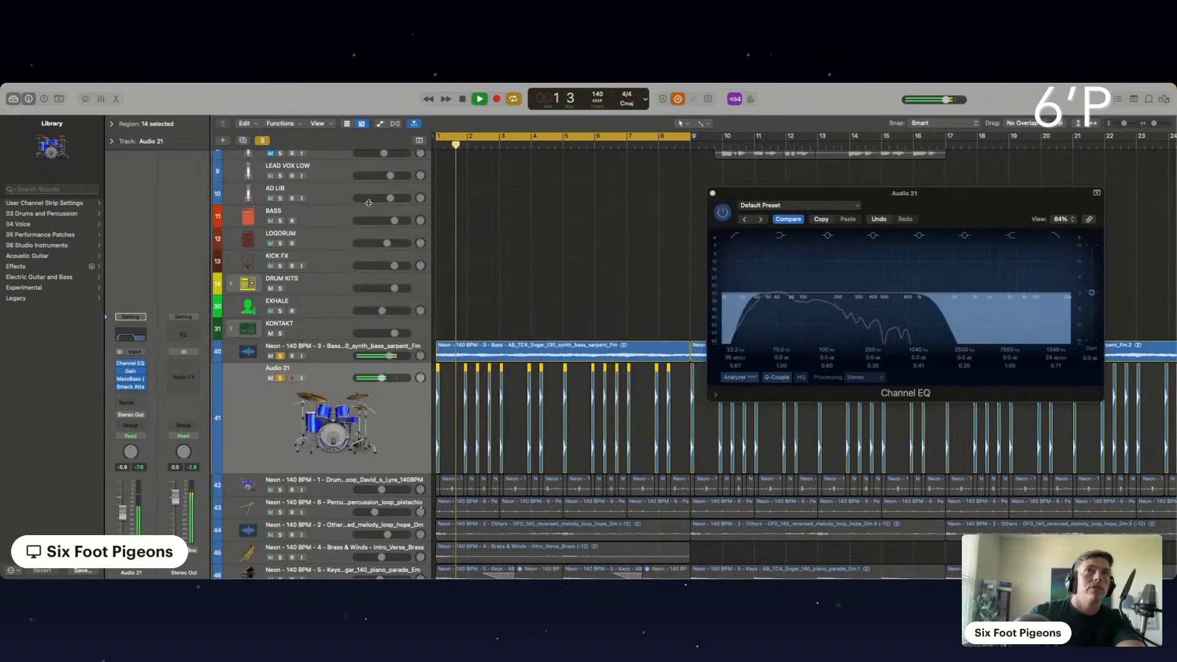
{"action": "left_click", "coordinate": [712, 193]}
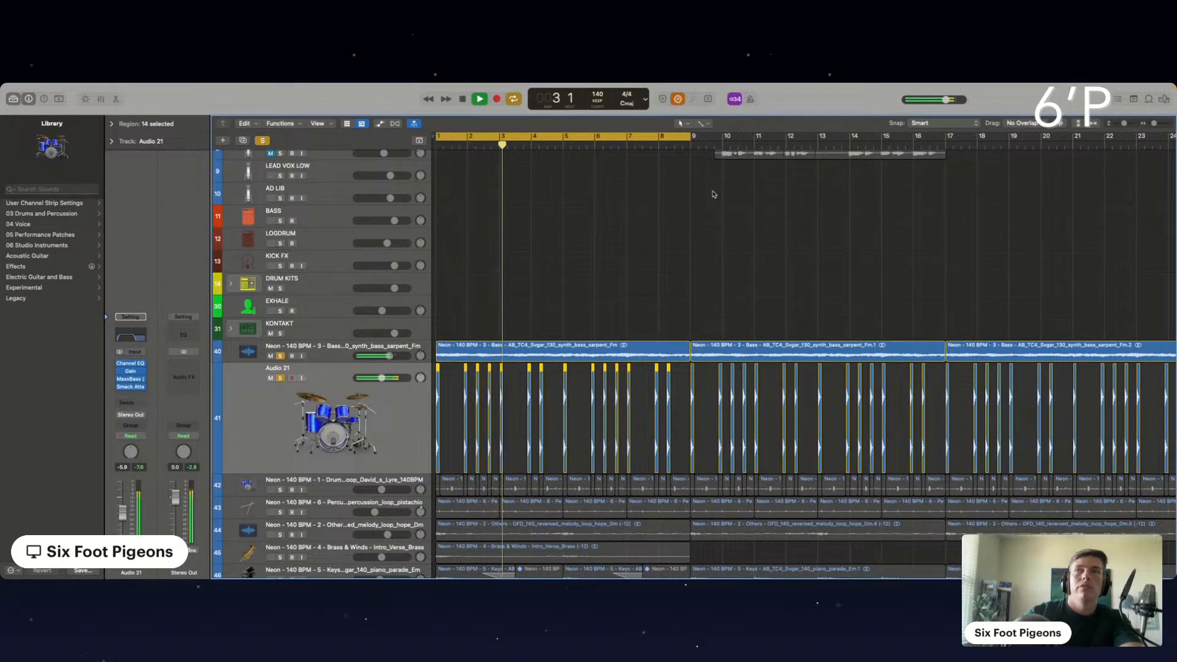
Clear the solos on the synth bass, Audio 21 and DRY VOX so the full mix plays.
{"action": "left_click", "coordinate": [280, 379]}
{"action": "left_click", "coordinate": [280, 379]}
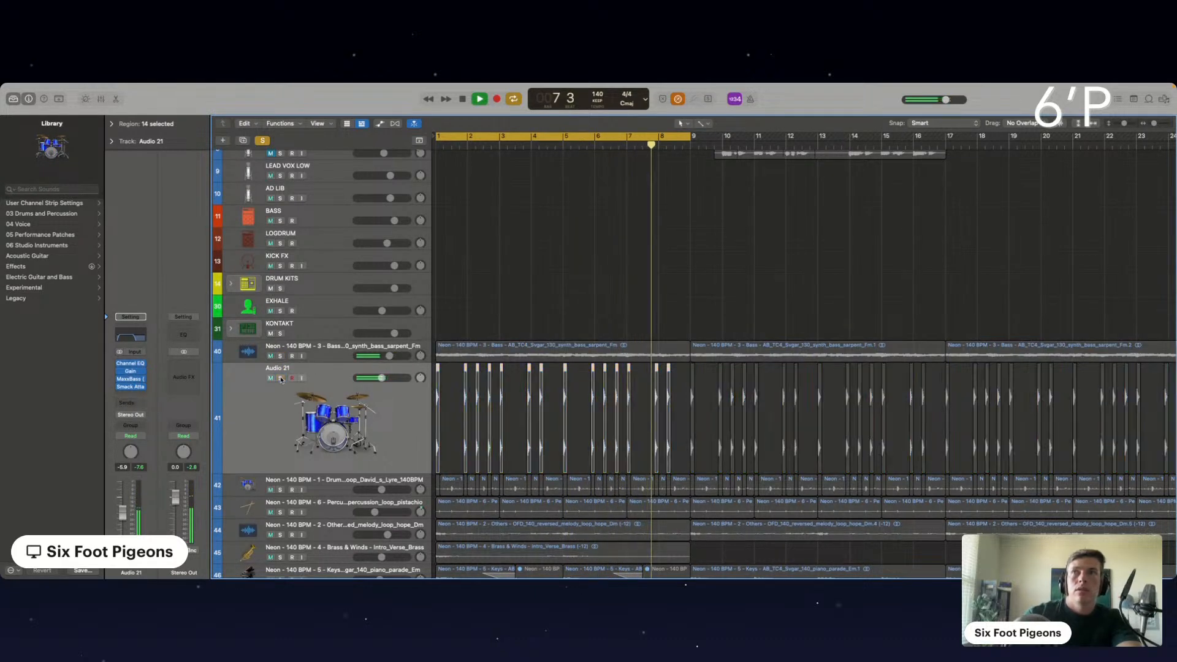
{"action": "scroll", "coordinate": [281, 379], "scroll_direction": "up", "scroll_amount": 8}
{"action": "left_click", "coordinate": [279, 166]}
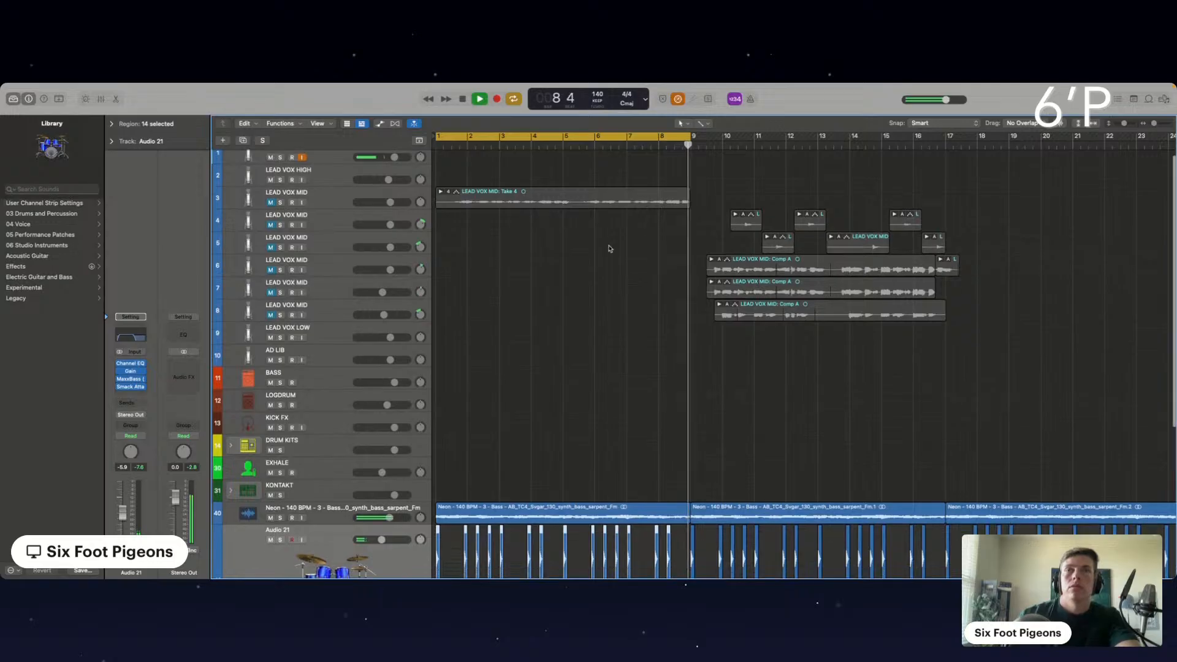
Repeat the Brass & Winds intro verse region three times so it extends to bar 33.
{"action": "scroll", "coordinate": [591, 342], "scroll_direction": "down", "scroll_amount": 10}
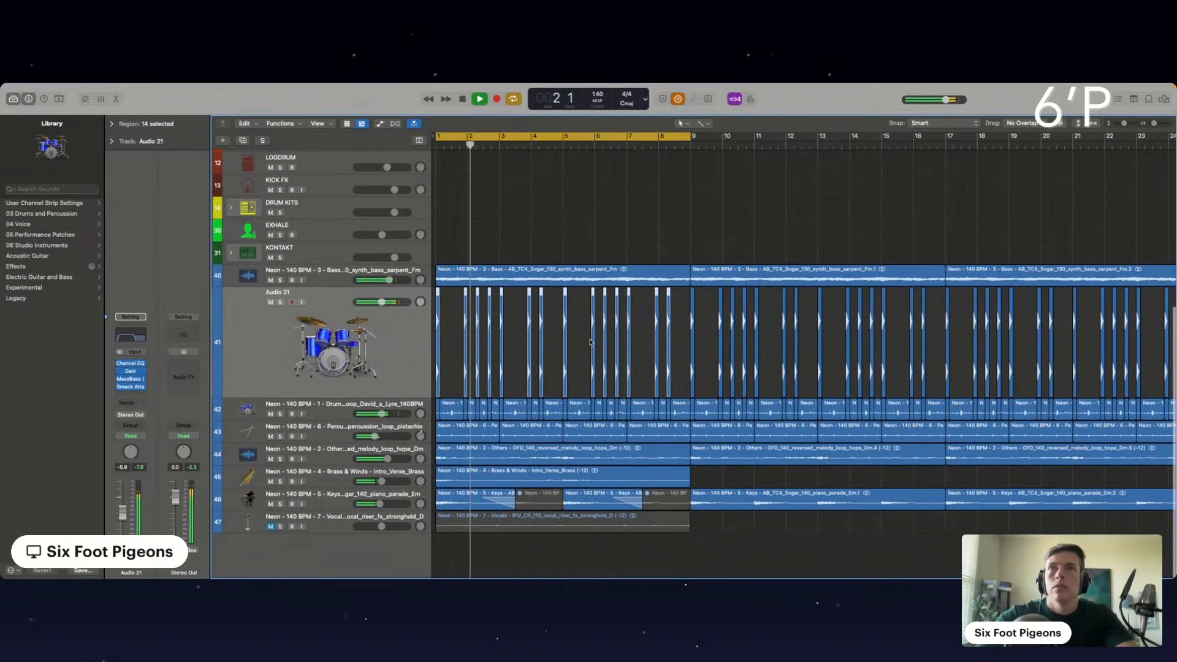
{"action": "scroll", "coordinate": [591, 343], "scroll_direction": "up", "scroll_amount": 5}
{"action": "left_click", "coordinate": [695, 222]}
{"action": "scroll", "coordinate": [696, 222], "scroll_direction": "down", "scroll_amount": 5}
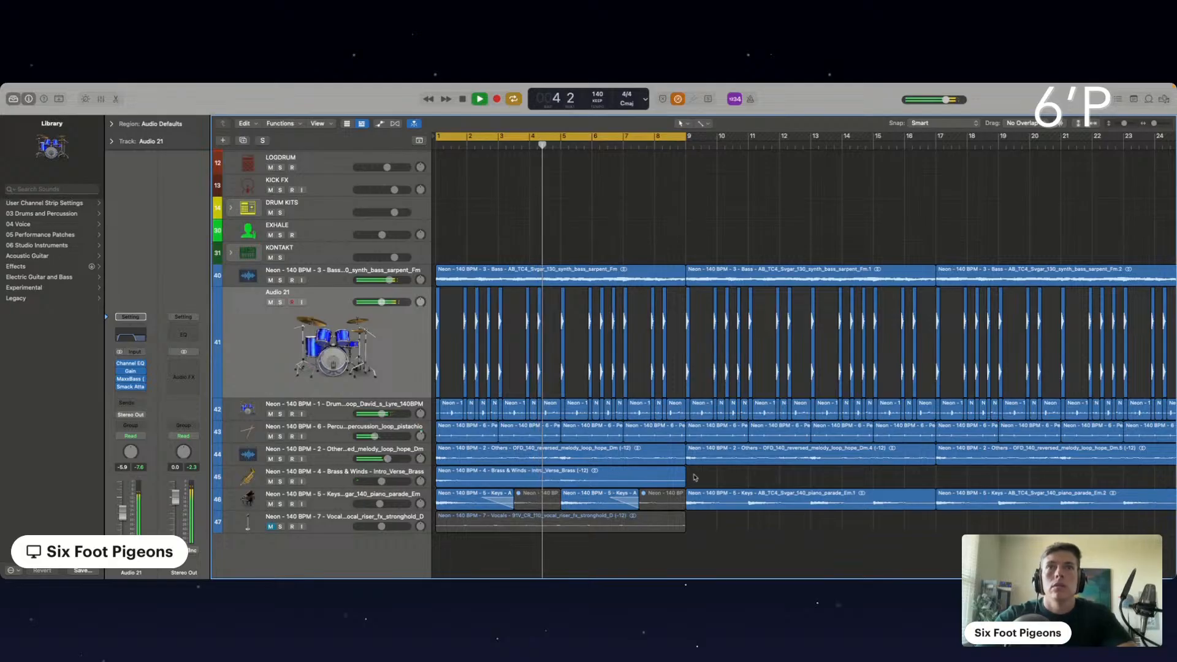
{"action": "left_click", "coordinate": [326, 469]}
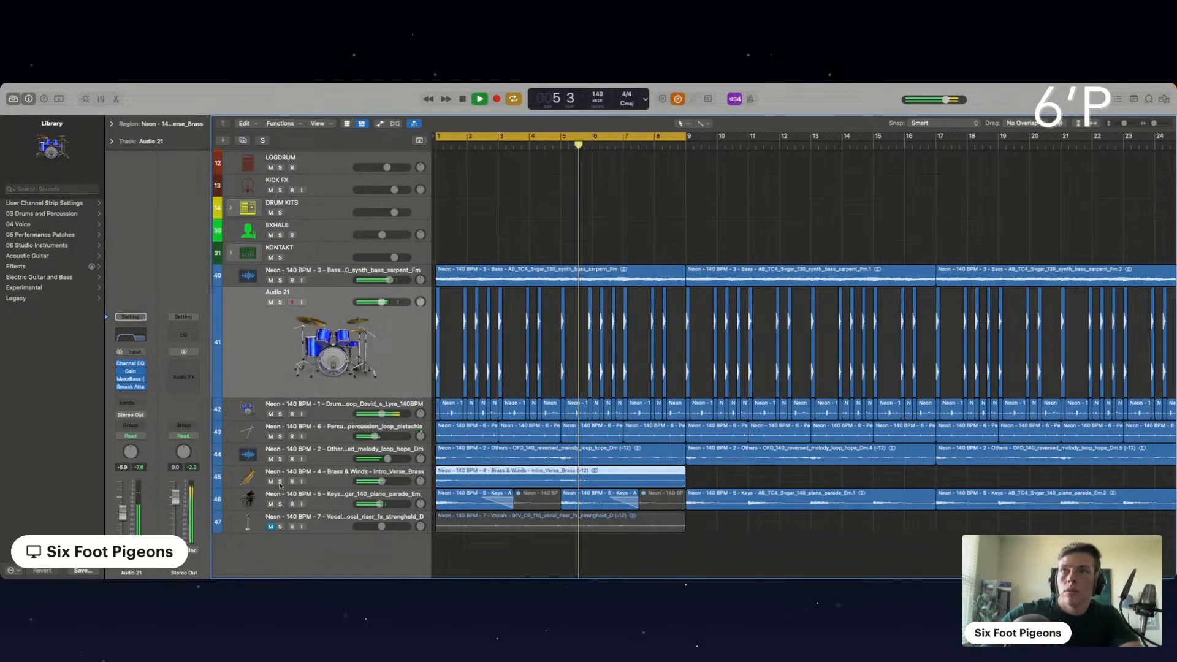
{"action": "key", "text": "super+r"}
{"action": "scroll", "coordinate": [569, 518], "scroll_direction": "down", "scroll_amount": 5}
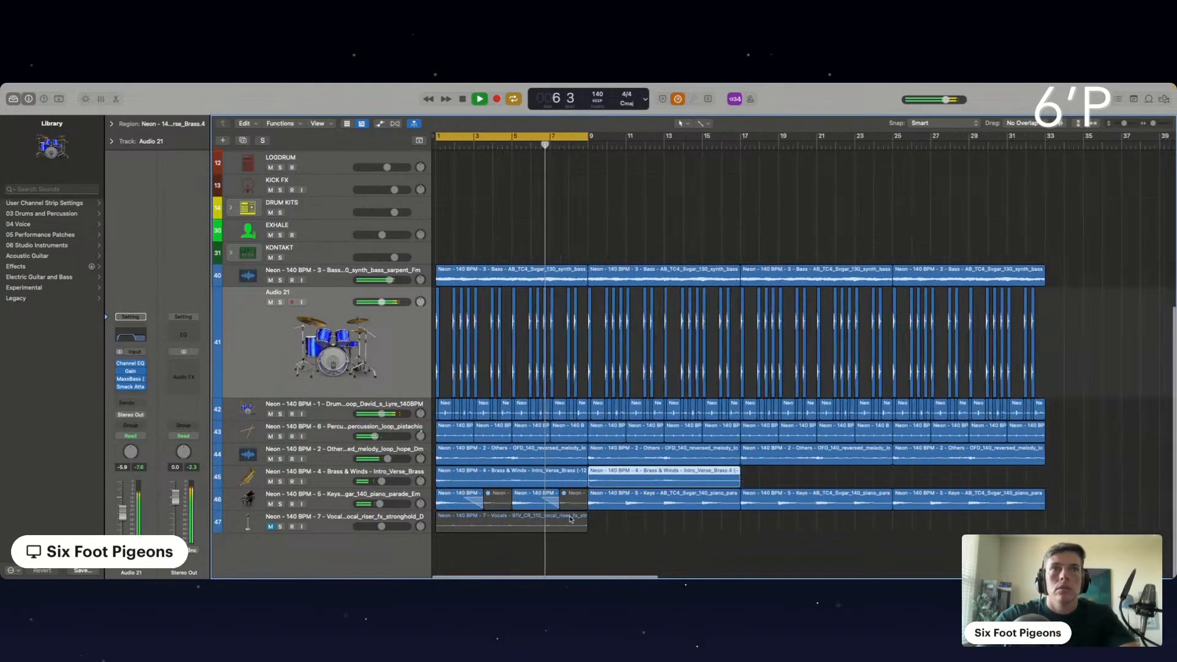
{"action": "key", "text": "super+r"}
{"action": "key", "text": "super+r"}
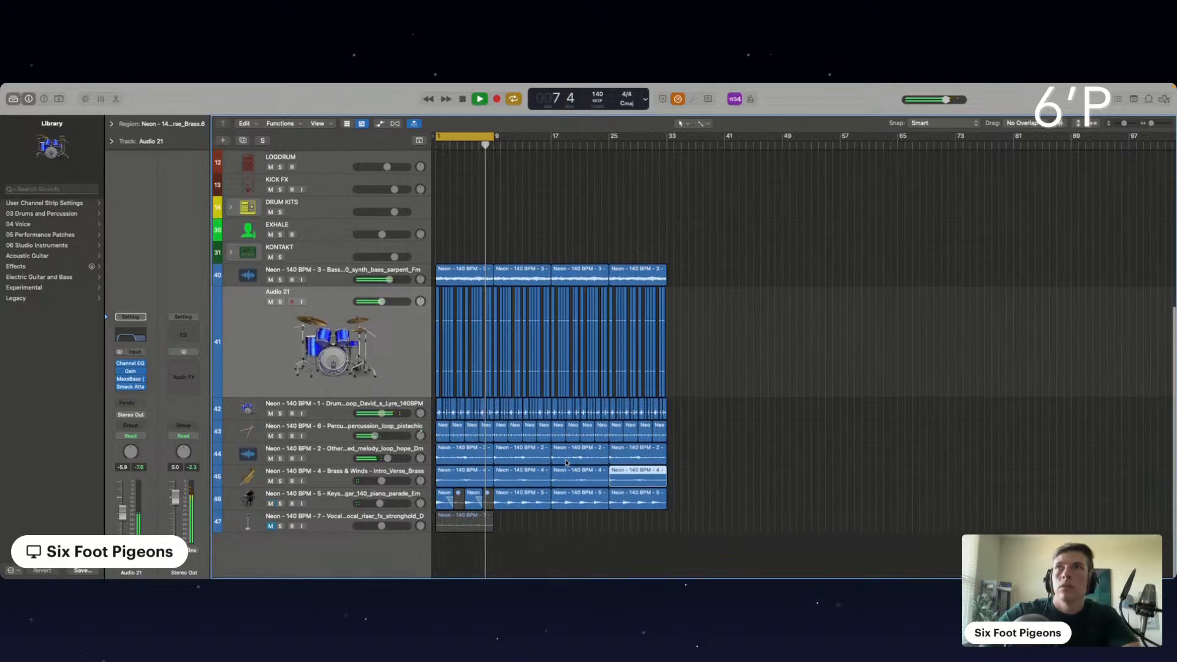
Expand the DRUM KITS track stack to show its individual kit tracks.
{"action": "scroll", "coordinate": [552, 368], "scroll_direction": "up", "scroll_amount": 4}
{"action": "scroll", "coordinate": [495, 162], "scroll_direction": "up", "scroll_amount": 1}
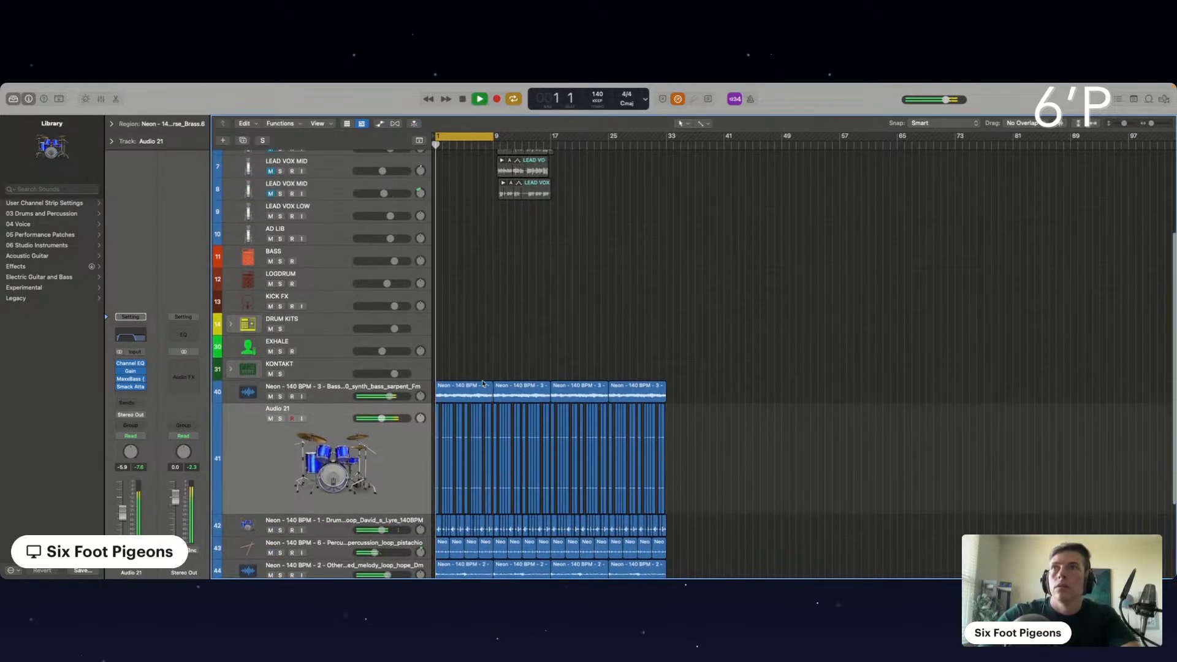
{"action": "left_click", "coordinate": [230, 327]}
{"action": "scroll", "coordinate": [328, 309], "scroll_direction": "up", "scroll_amount": 2}
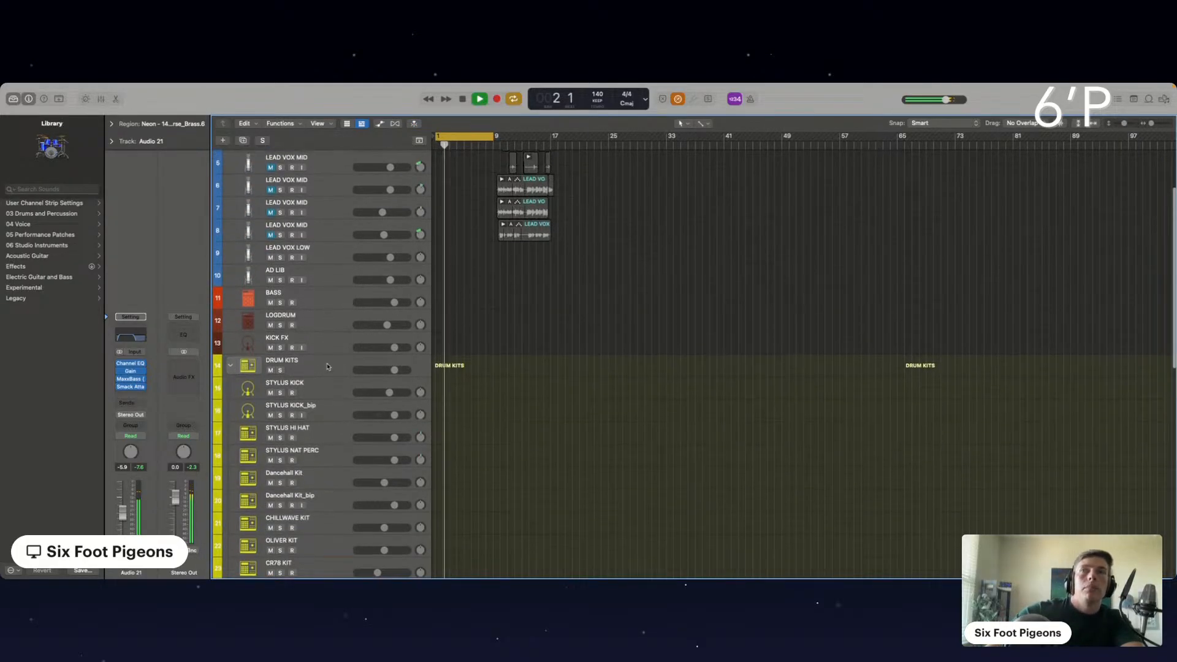
{"action": "scroll", "coordinate": [322, 368], "scroll_direction": "down", "scroll_amount": 3}
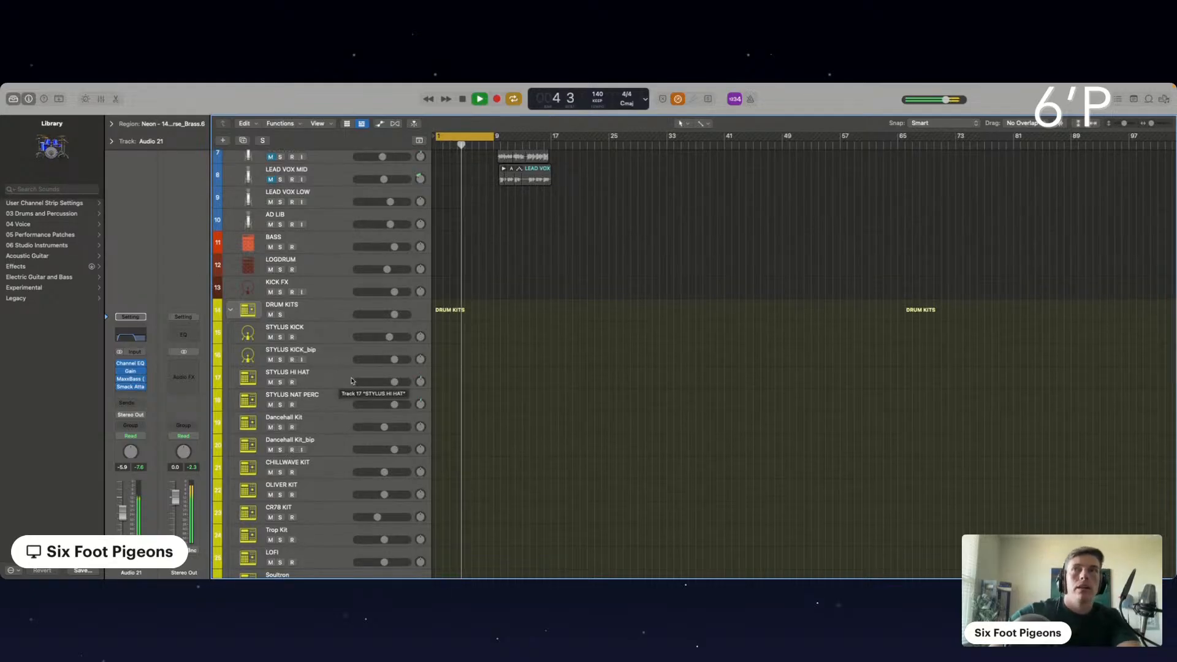
Delete the STYLUS KICK and STYLUS KICK_bip tracks from the DRUM KITS stack.
{"action": "left_click", "coordinate": [329, 342]}
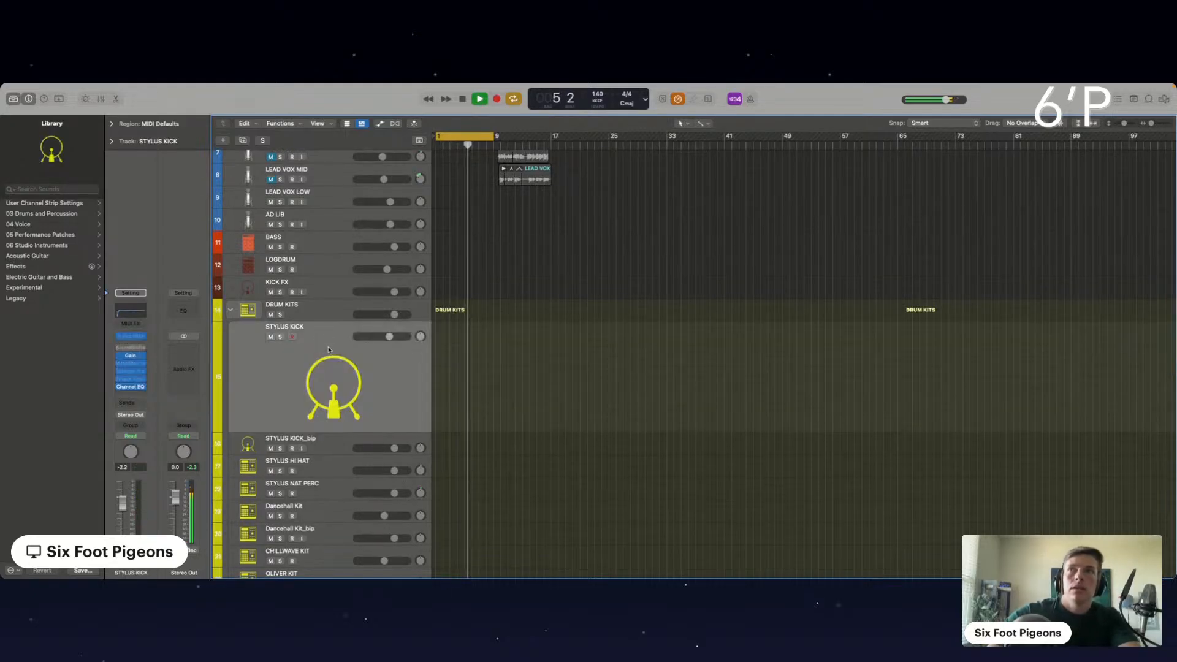
{"action": "left_click", "coordinate": [331, 453]}
{"action": "left_click", "coordinate": [326, 332]}
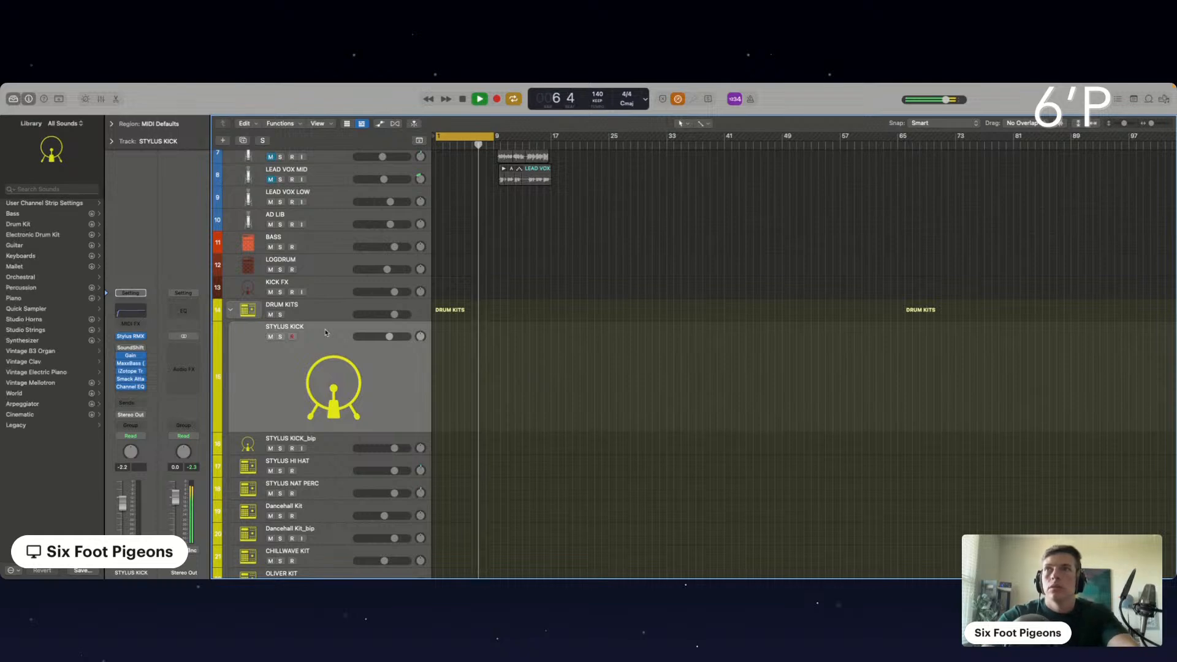
{"action": "key", "text": "super+BackSpace"}
{"action": "key", "text": "super+BackSpace"}
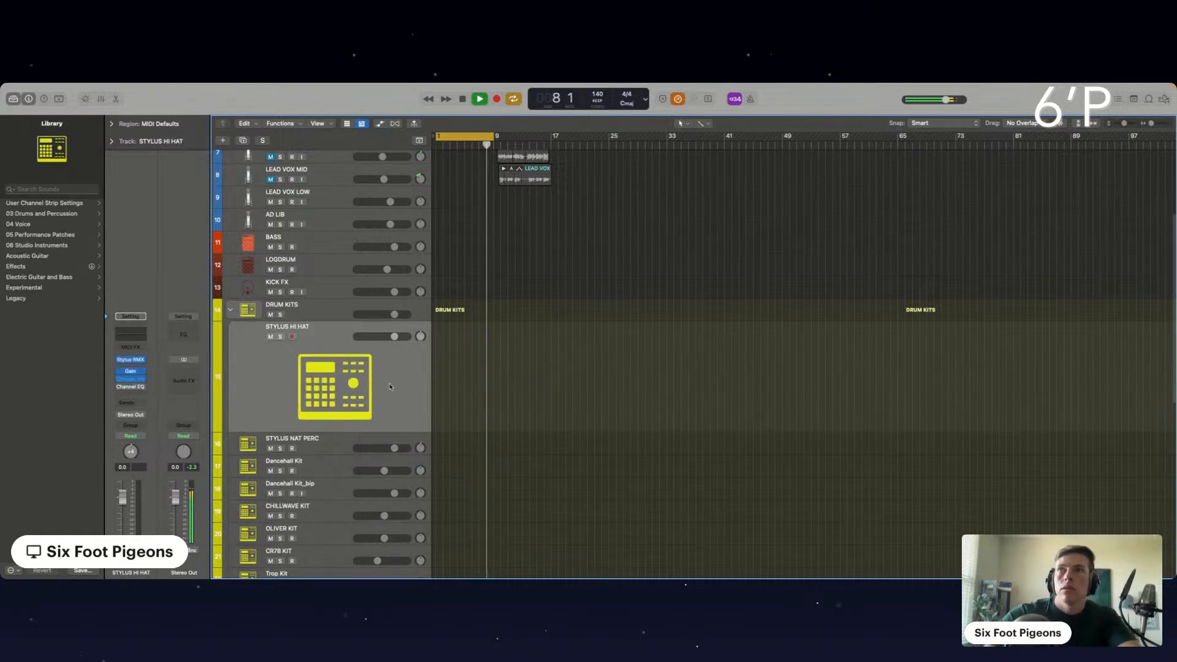
Audition STYLUS HI HAT sounds with Musical Typing at octave C1 against the beat, lowering the track volume to -5.3 dB.
{"action": "key", "text": "super+k"}
{"action": "key", "text": "j"}
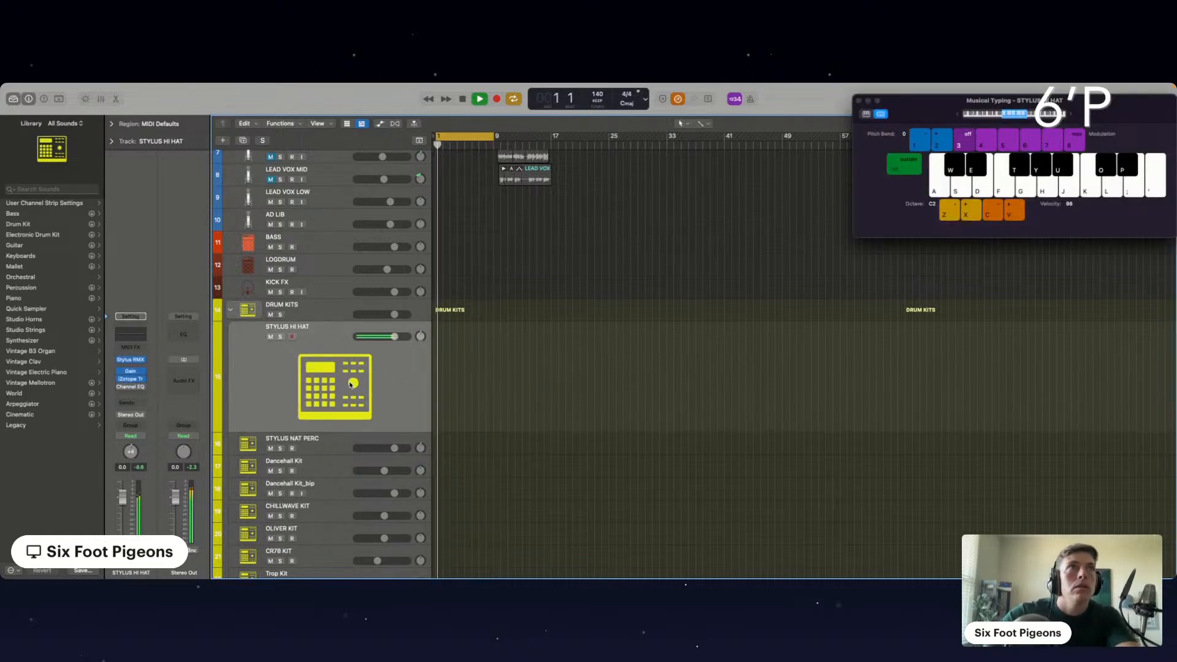
{"action": "key", "text": "h"}
{"action": "key", "text": "x"}
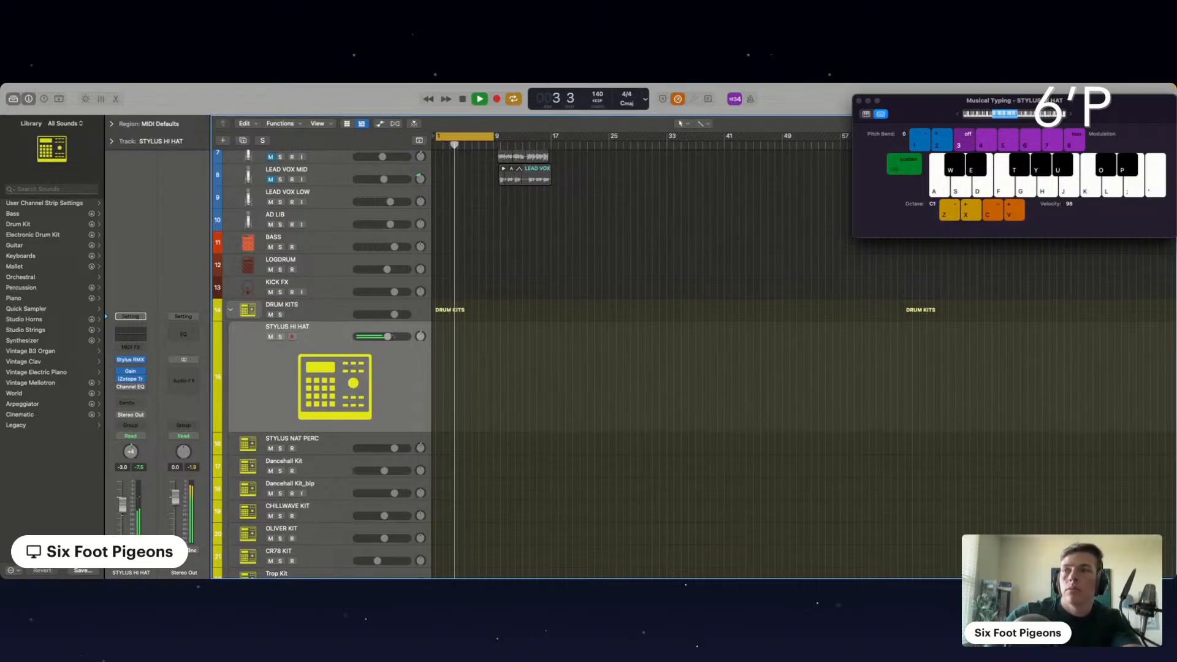
{"action": "key", "text": "h"}
{"action": "key", "text": "h"}
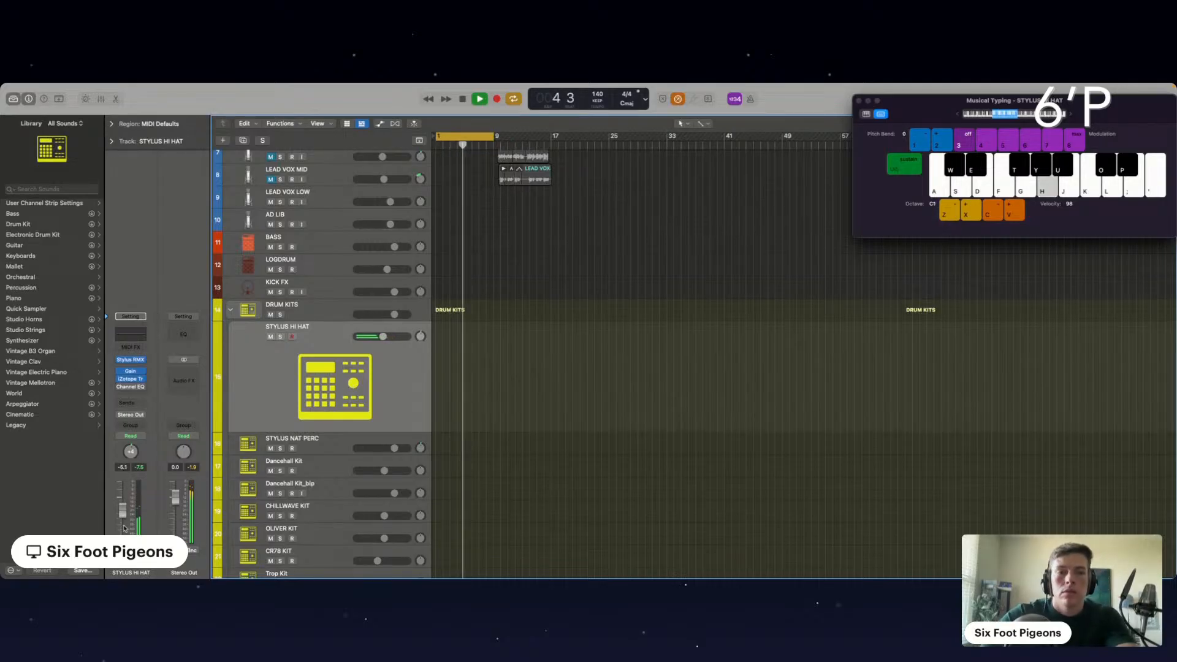
{"action": "key", "text": "h"}
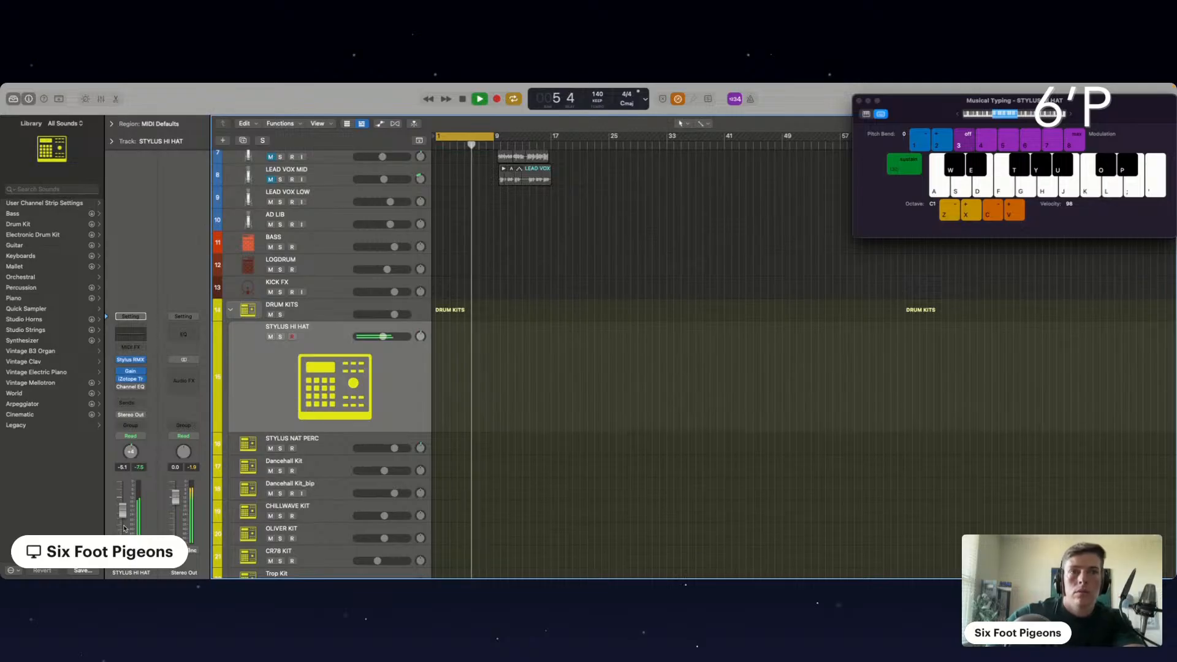
{"action": "key", "text": "h"}
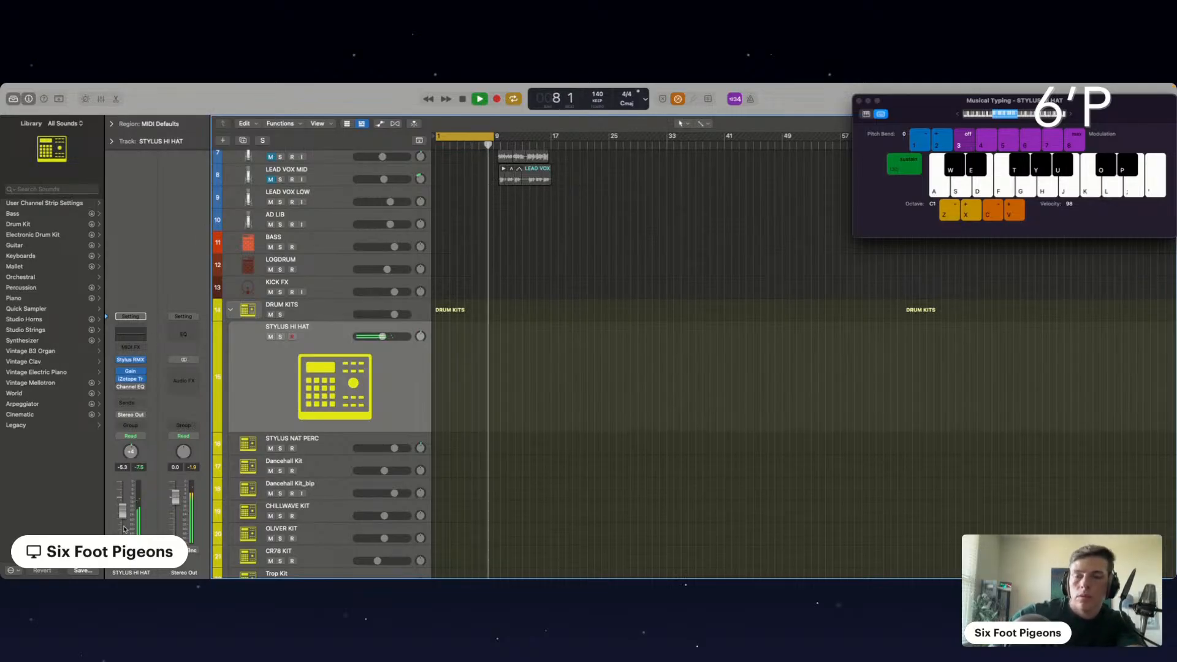
Record a four-bar pattern on STYLUS HI HAT from bar 1 and quantize all its notes to 1/16.
{"action": "key", "text": "r"}
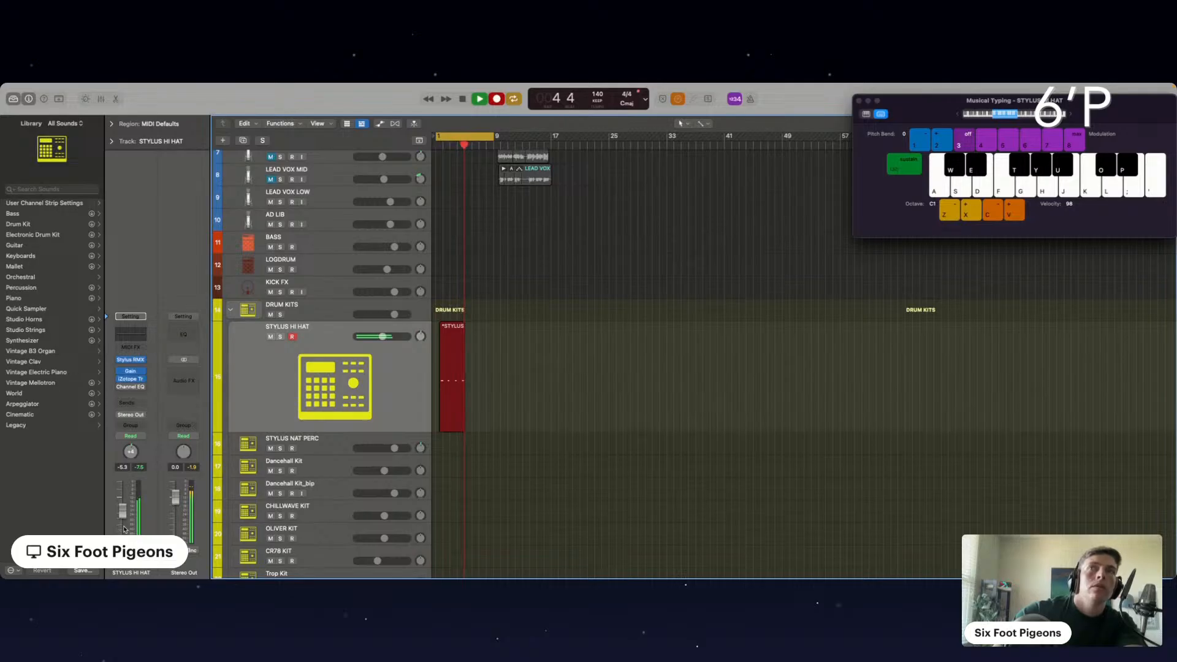
{"action": "key", "text": "space"}
{"action": "key", "text": "e"}
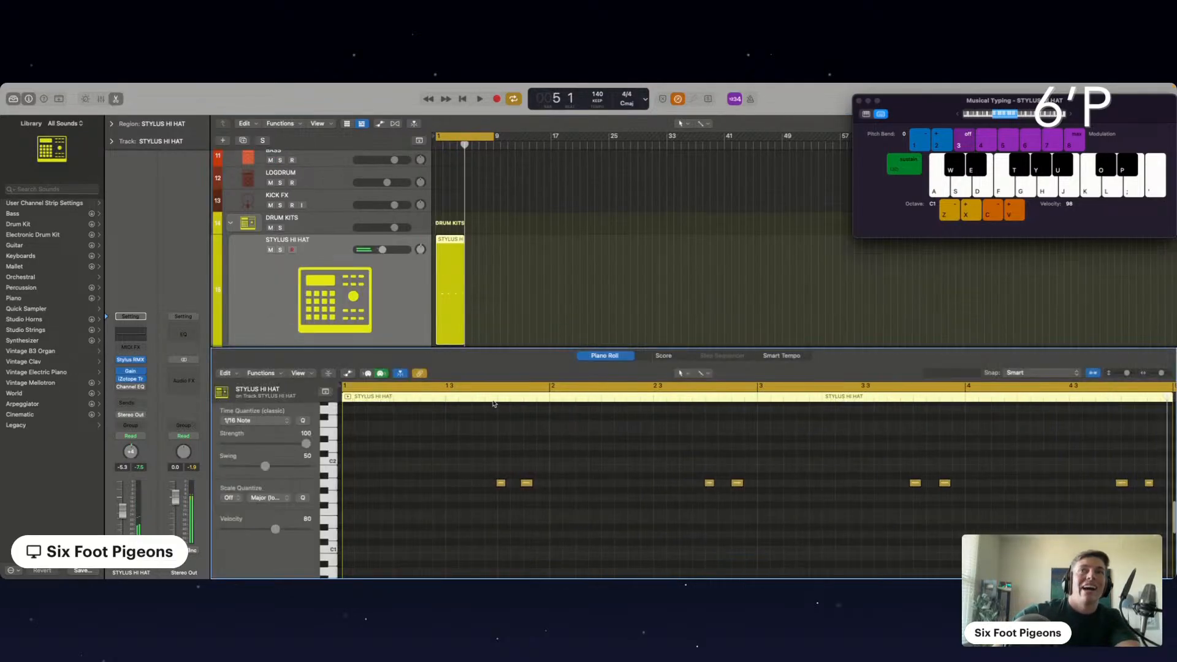
{"action": "key", "text": "space"}
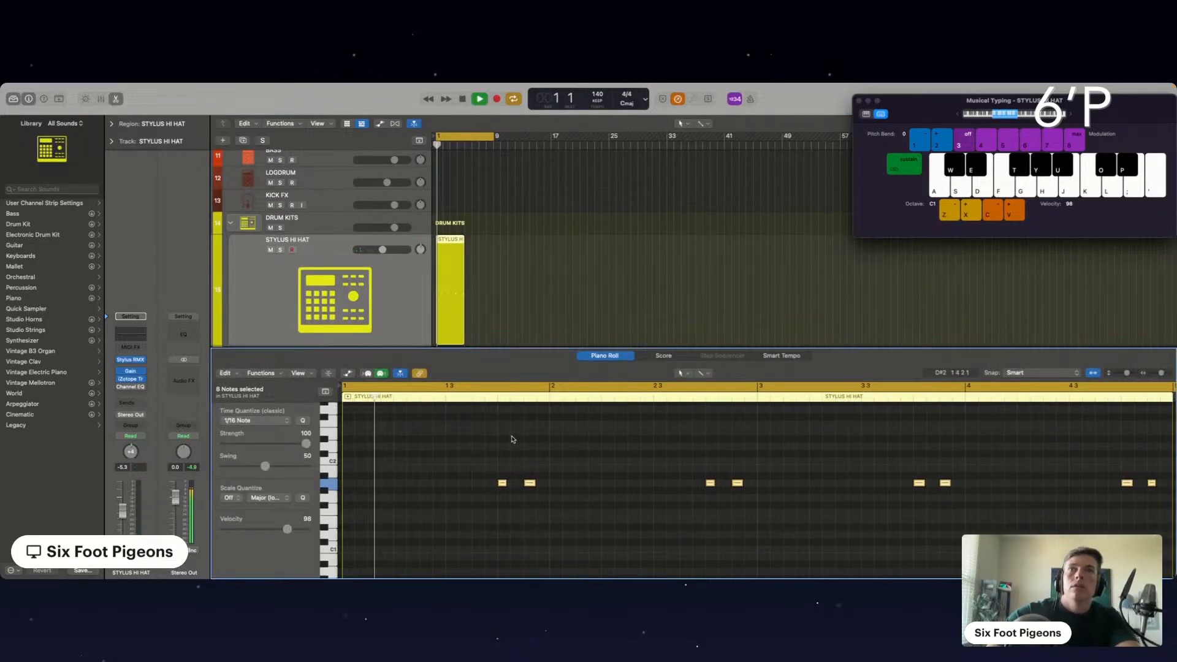
Bounce the STYLUS HI HAT region in place to a new audio track.
{"action": "left_click", "coordinate": [469, 309]}
{"action": "left_click", "coordinate": [447, 307]}
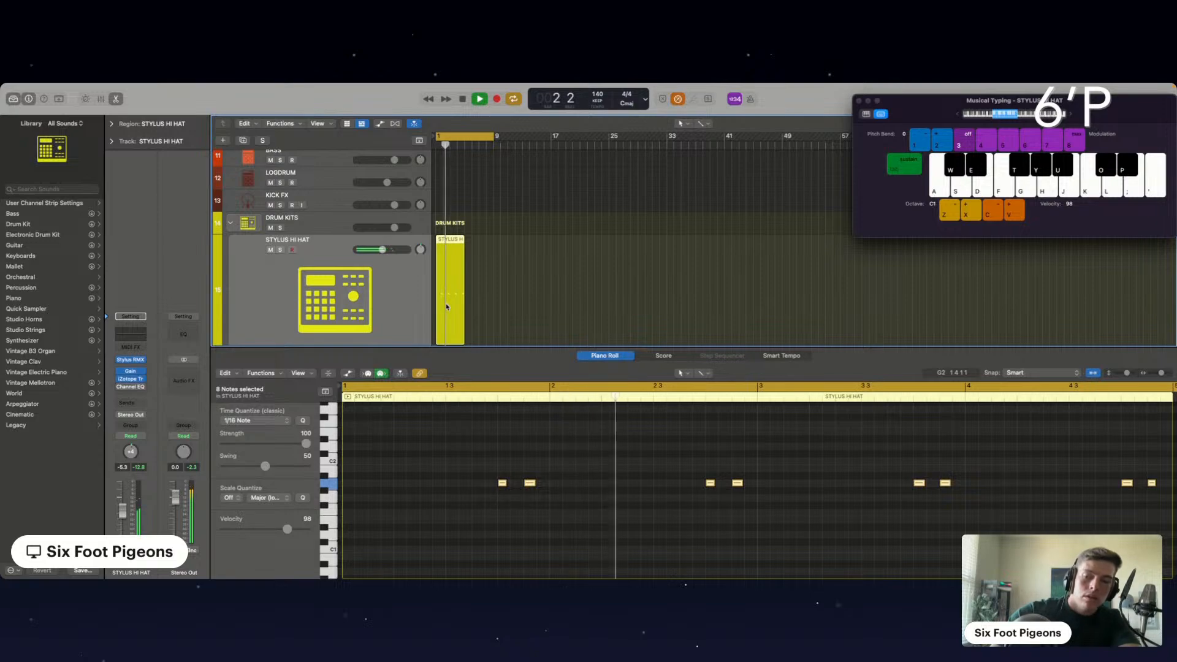
{"action": "key", "text": "ctrl+b"}
{"action": "key", "text": "Return"}
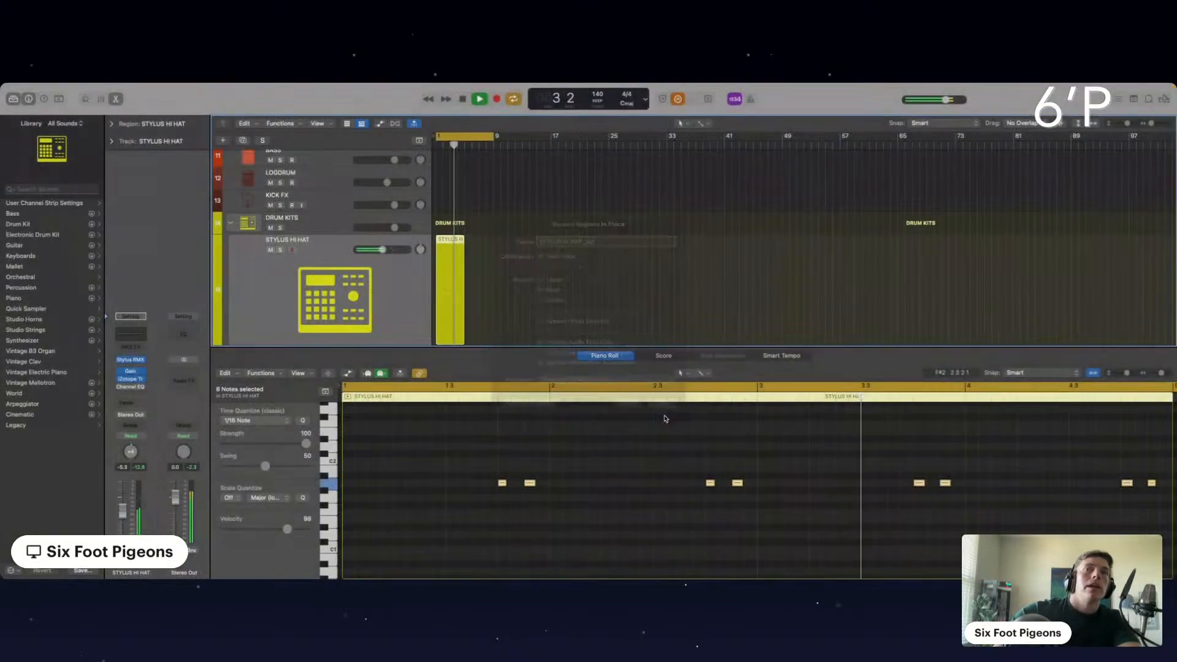
{"action": "key", "text": "super+k"}
{"action": "left_click", "coordinate": [464, 289]}
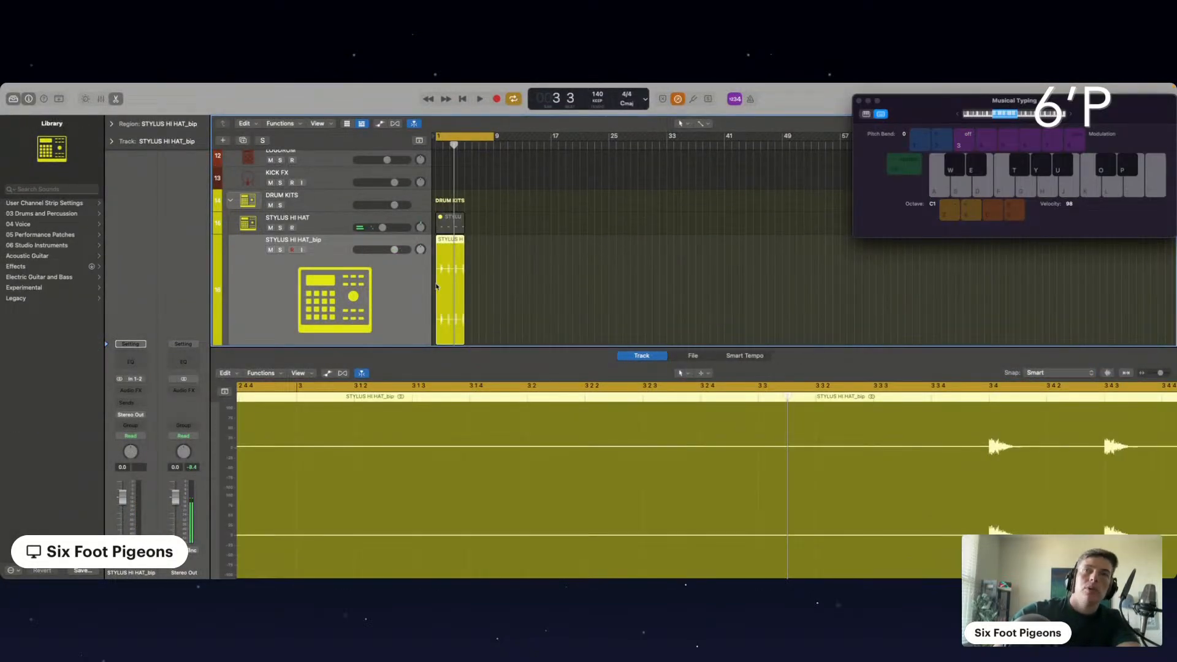
Extend the bounced STYLUS HI HAT_bip region to bar 9 and lower its track volume to -4.7 dB during playback.
{"action": "scroll", "coordinate": [437, 286], "scroll_direction": "up", "scroll_amount": 5}
{"action": "scroll", "coordinate": [491, 271], "scroll_direction": "left", "scroll_amount": 3}
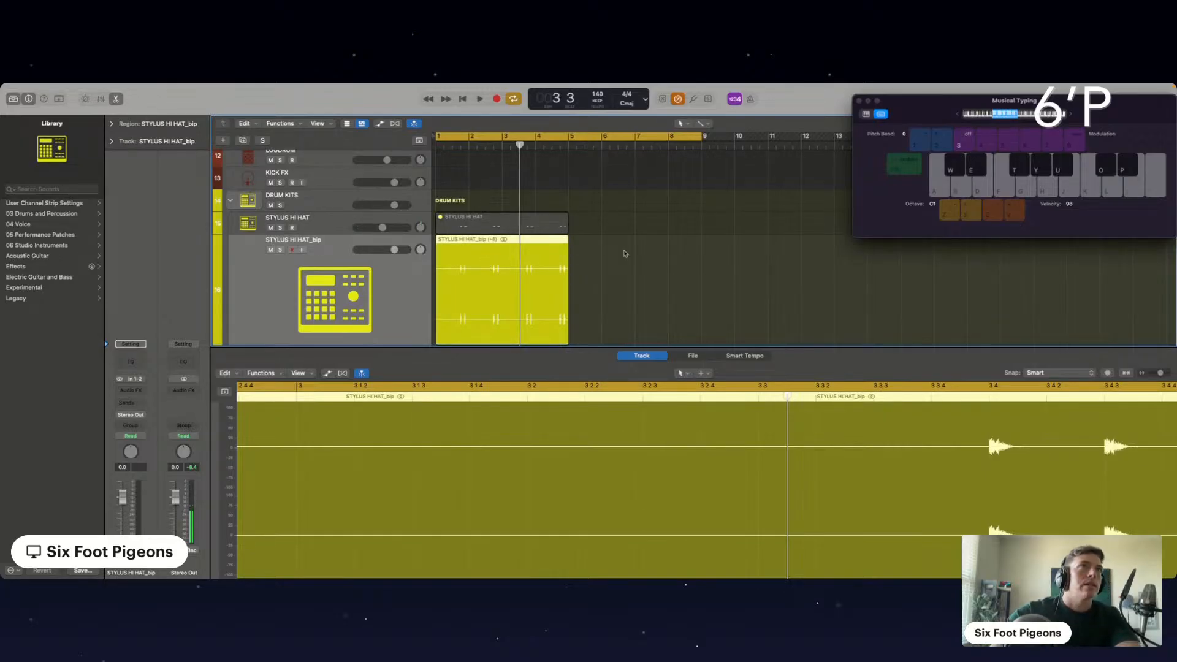
{"action": "key", "text": "space"}
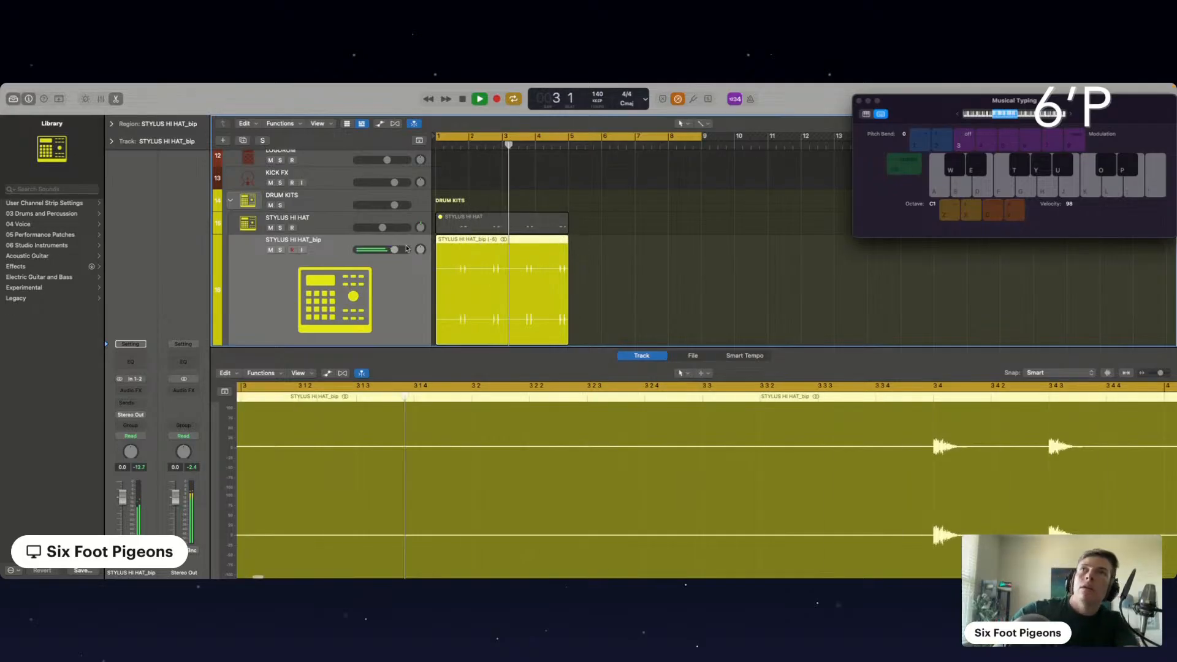
{"action": "key", "text": "space"}
{"action": "key", "text": "space"}
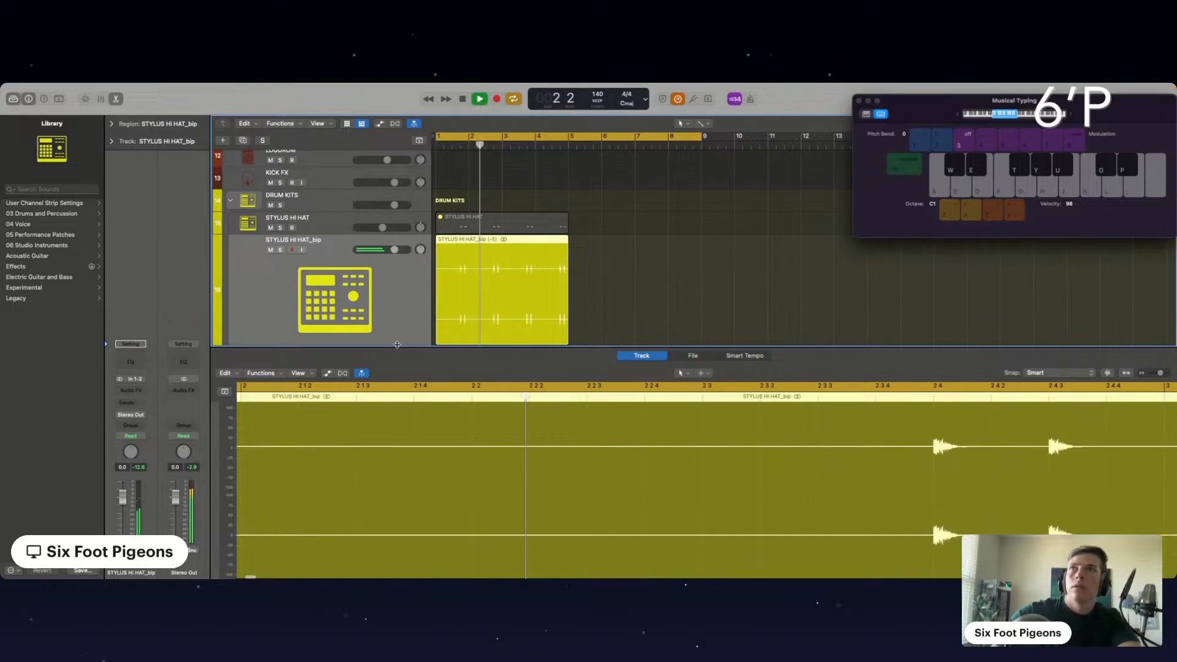
{"action": "left_click_drag", "start_coordinate": [394, 249], "coordinate": [387, 252]}
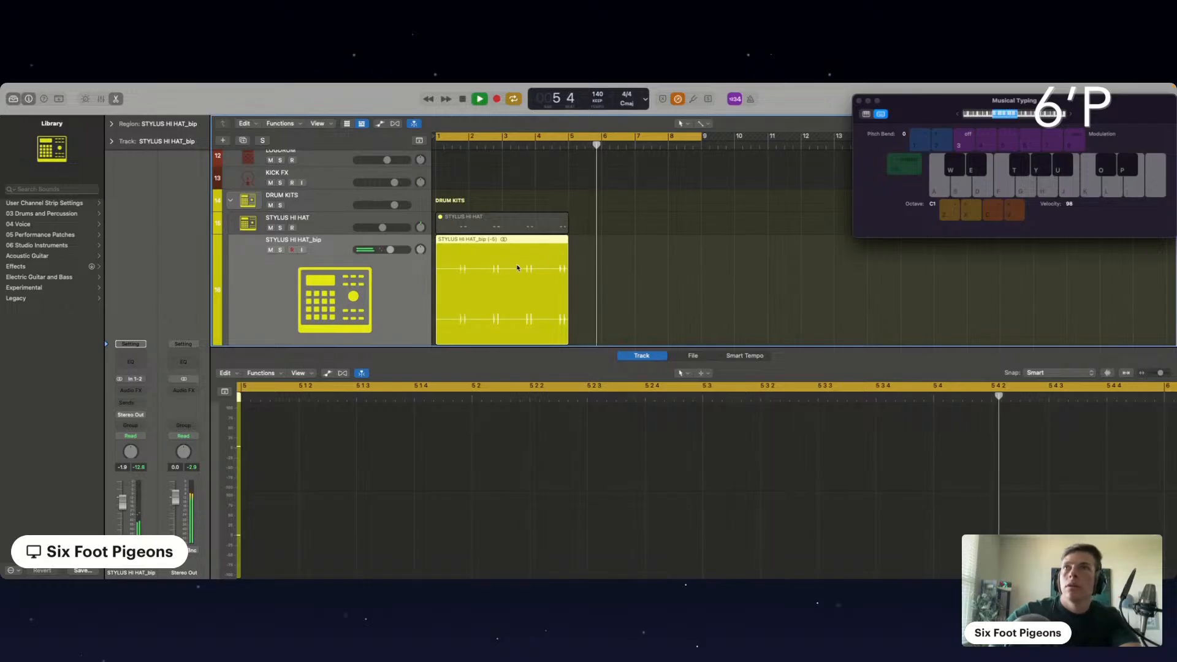
{"action": "left_click_drag", "start_coordinate": [567, 241], "coordinate": [704, 244]}
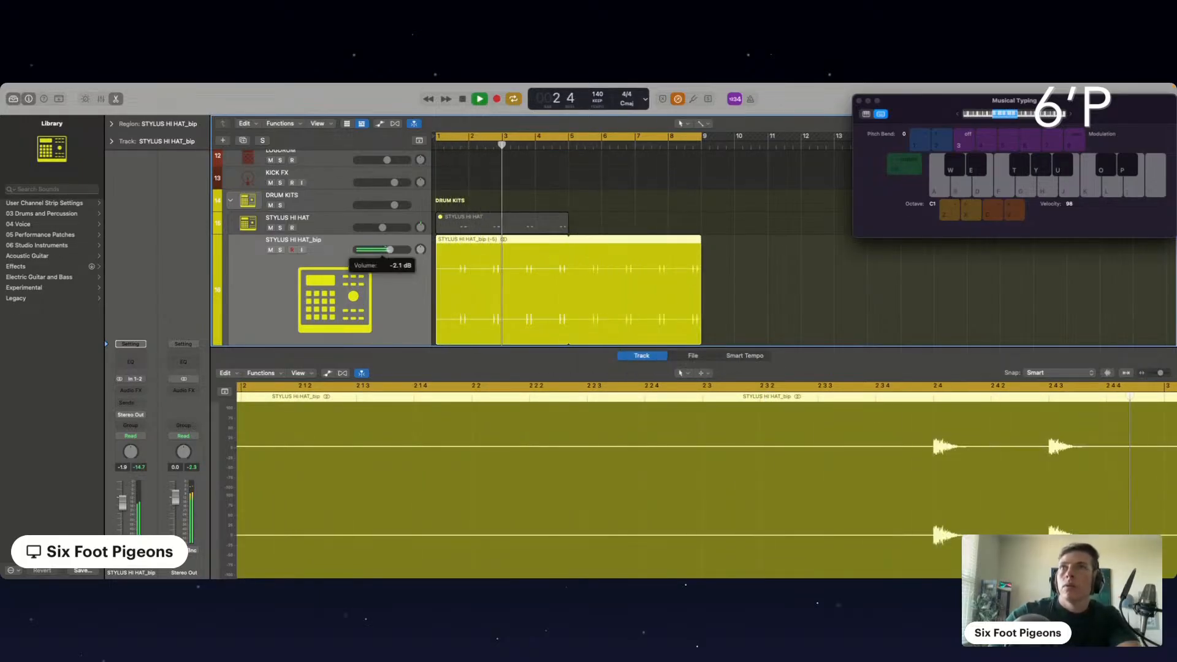
{"action": "left_click_drag", "start_coordinate": [389, 250], "coordinate": [383, 249]}
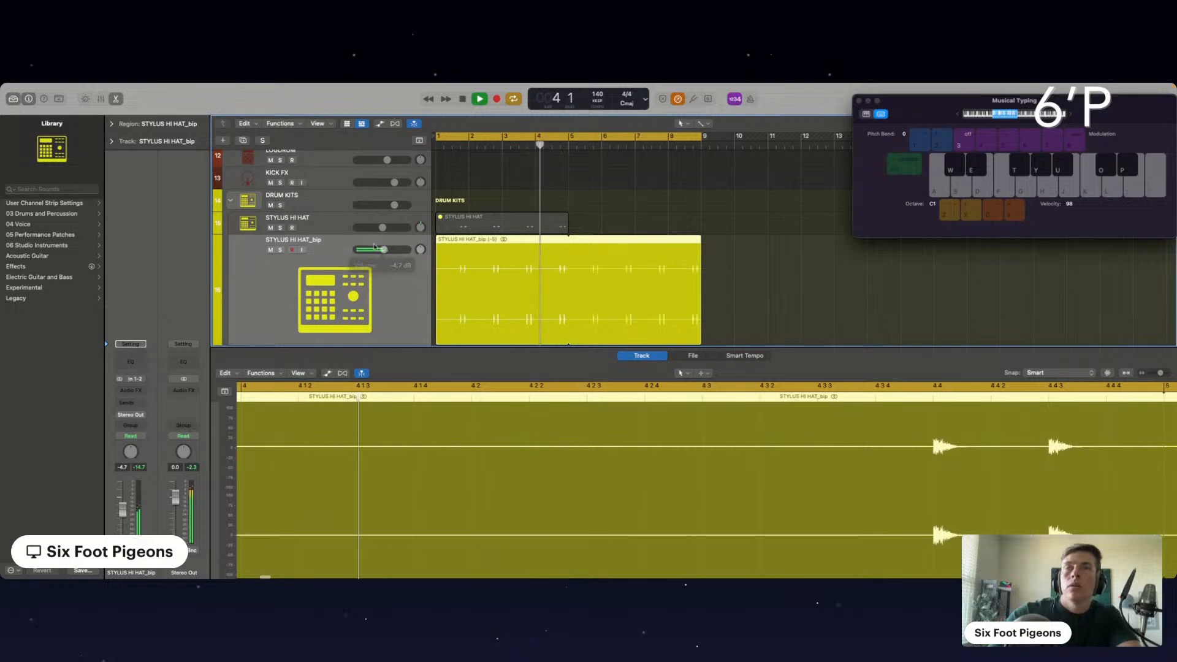
Stop playback and delete the muted original MIDI region on the STYLUS HI HAT track.
{"action": "key", "text": "space"}
{"action": "left_click", "coordinate": [519, 226]}
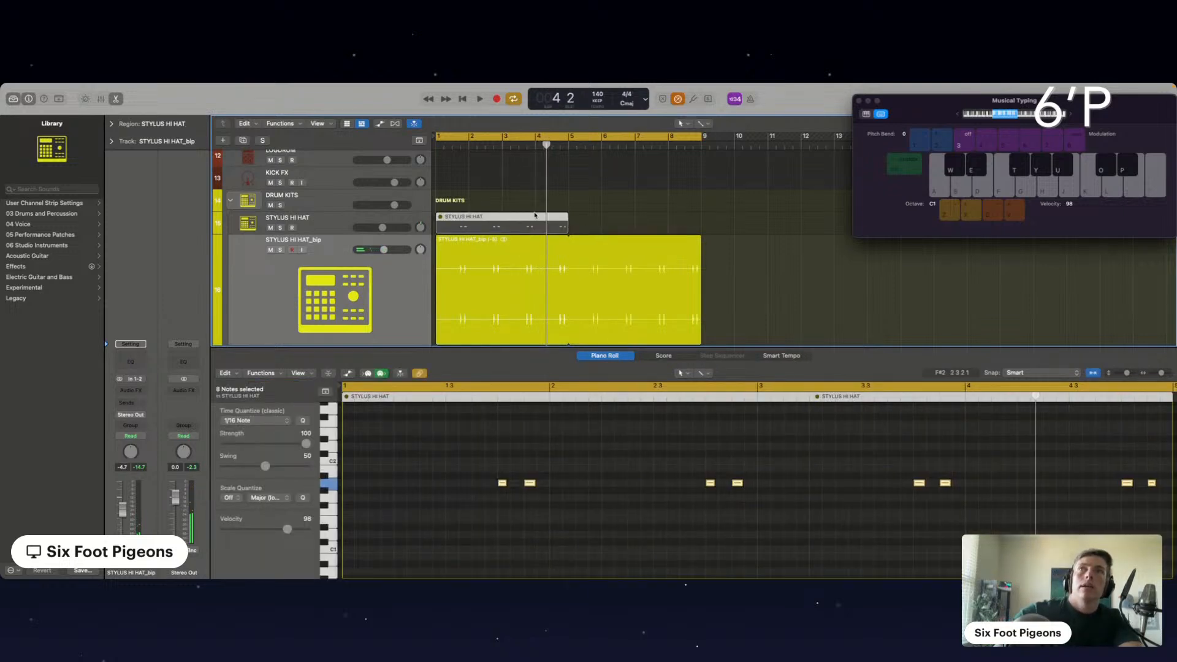
{"action": "left_click", "coordinate": [580, 219]}
{"action": "left_click", "coordinate": [544, 222]}
{"action": "key", "text": "Delete"}
Audition percussion sounds on the STYLUS NAT PERC track and lower its volume to -5.4 dB while the beat plays.
{"action": "scroll", "coordinate": [564, 243], "scroll_direction": "down", "scroll_amount": 3}
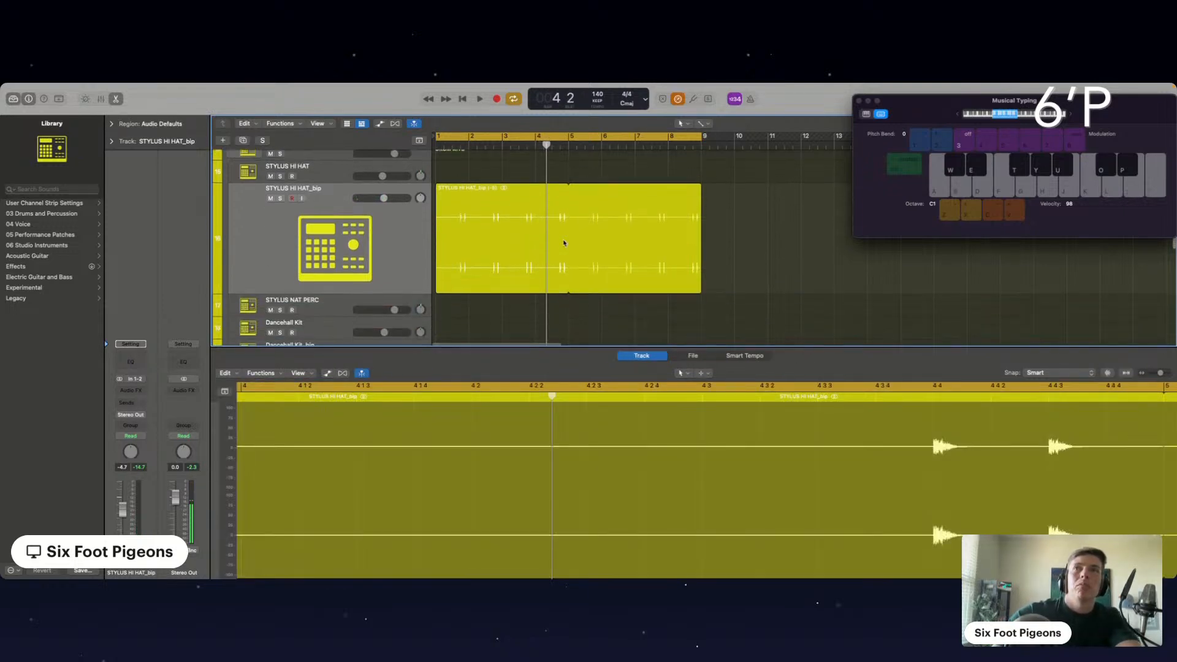
{"action": "left_click", "coordinate": [345, 290]}
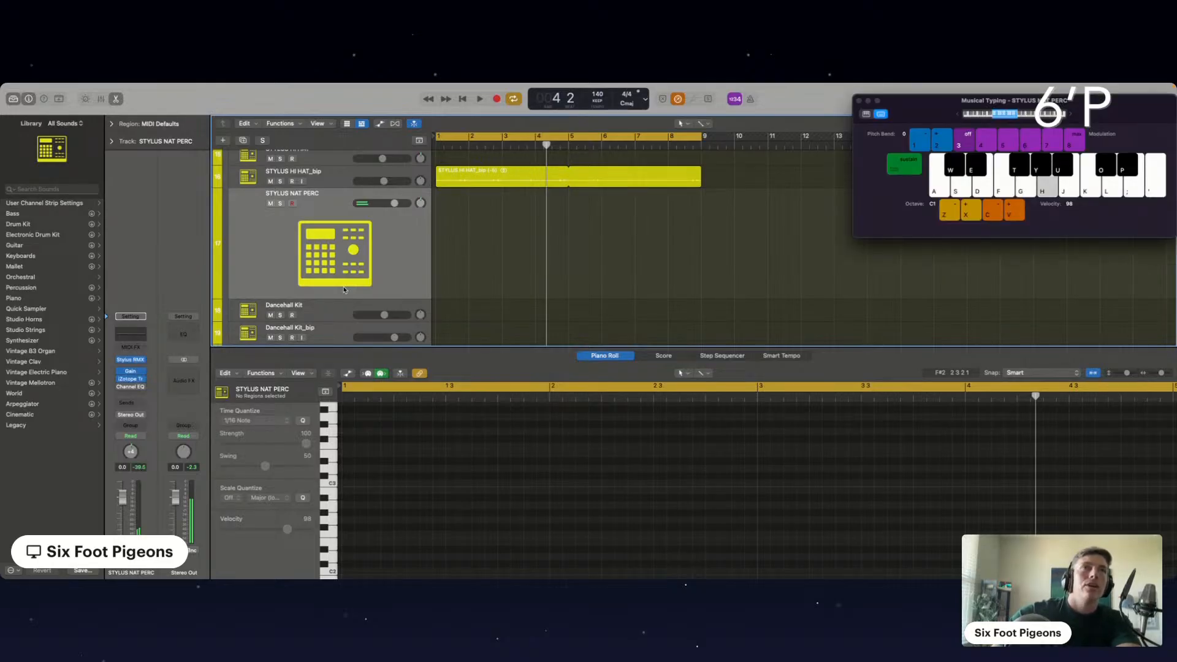
{"action": "key", "text": "x"}
{"action": "key", "text": "h"}
{"action": "key", "text": "j"}
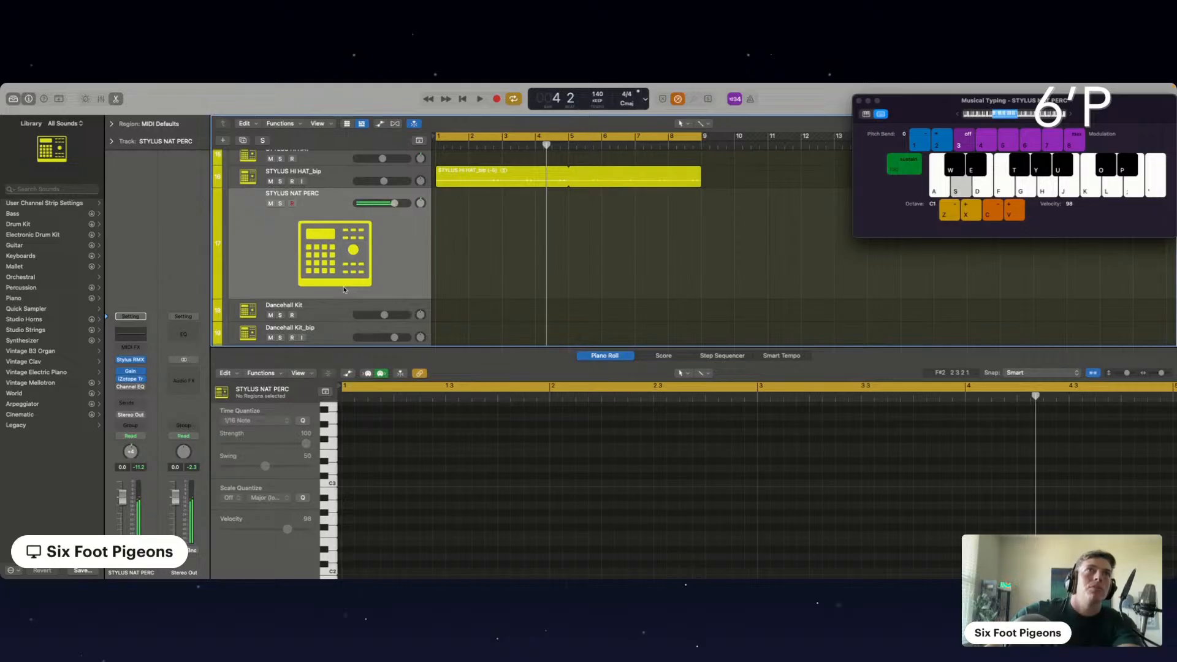
{"action": "key", "text": "space"}
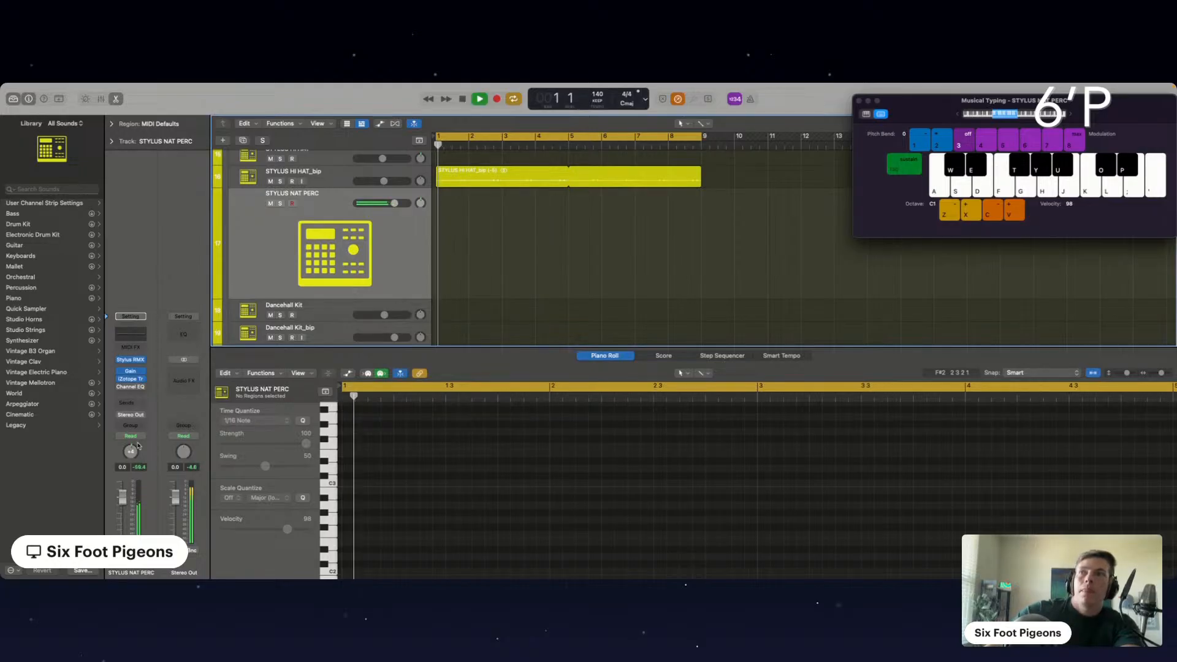
{"action": "left_click_drag", "start_coordinate": [122, 504], "coordinate": [122, 512]}
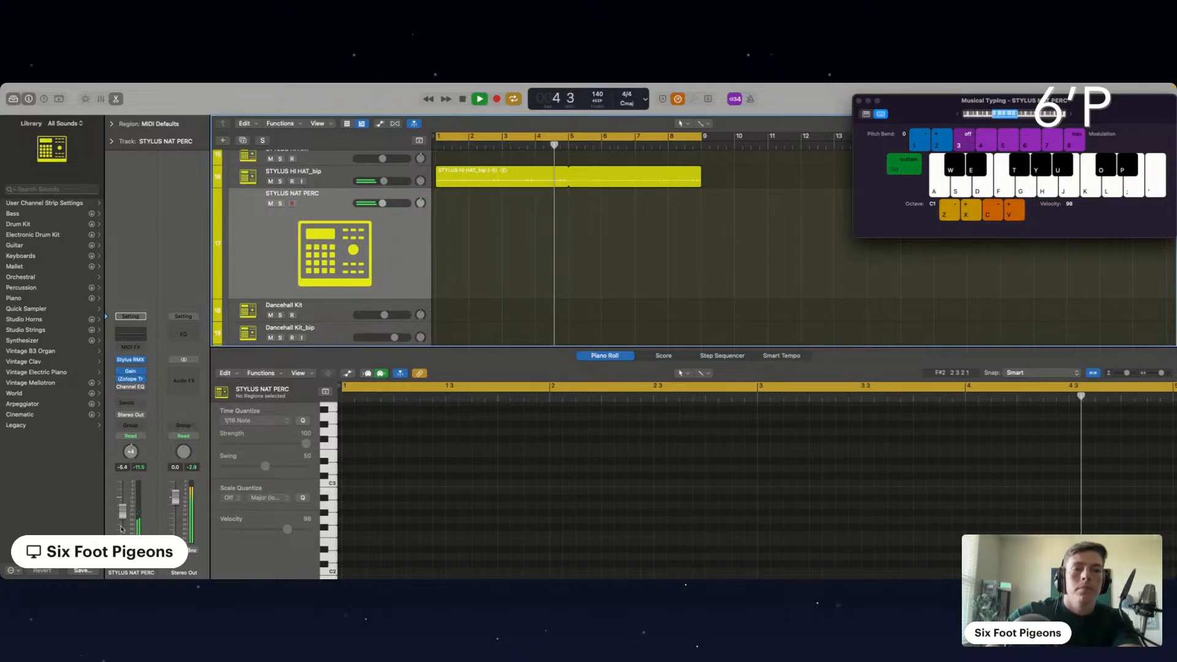
Record a repeating two-hit percussion pattern on STYLUS NAT PERC across bars 5 to 8.
{"action": "key", "text": "r"}
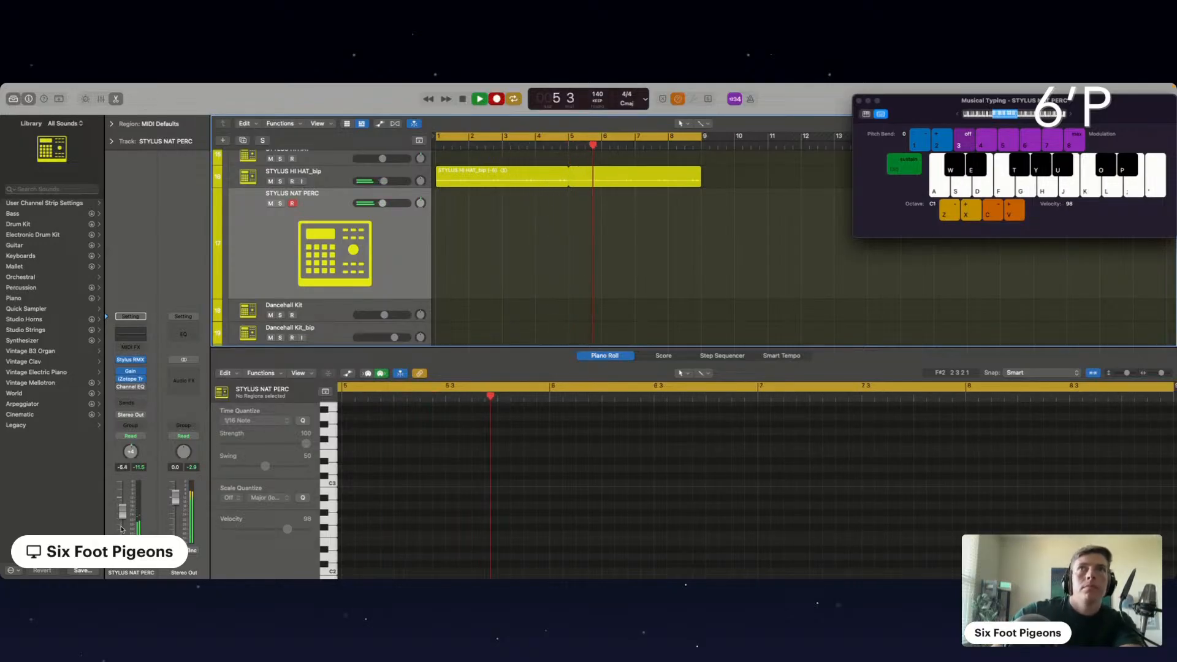
{"action": "key", "text": "f"}
{"action": "key", "text": "f"}
{"action": "key", "text": "f"}
{"action": "key", "text": "f"}
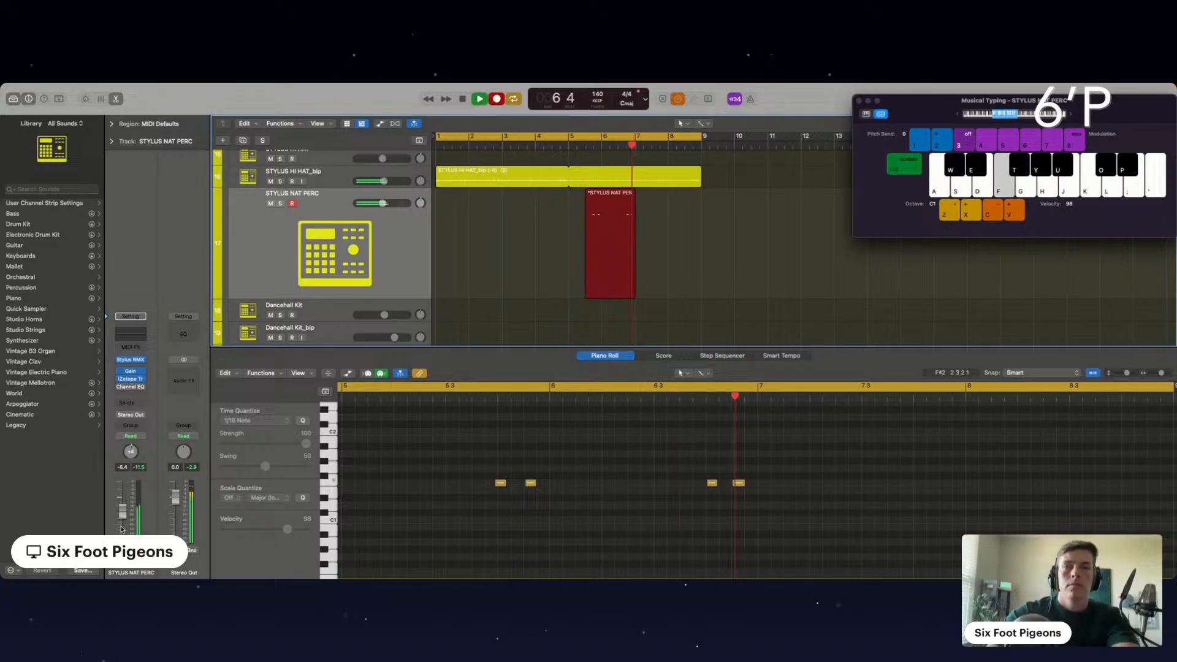
{"action": "key", "text": "f"}
{"action": "key", "text": "f"}
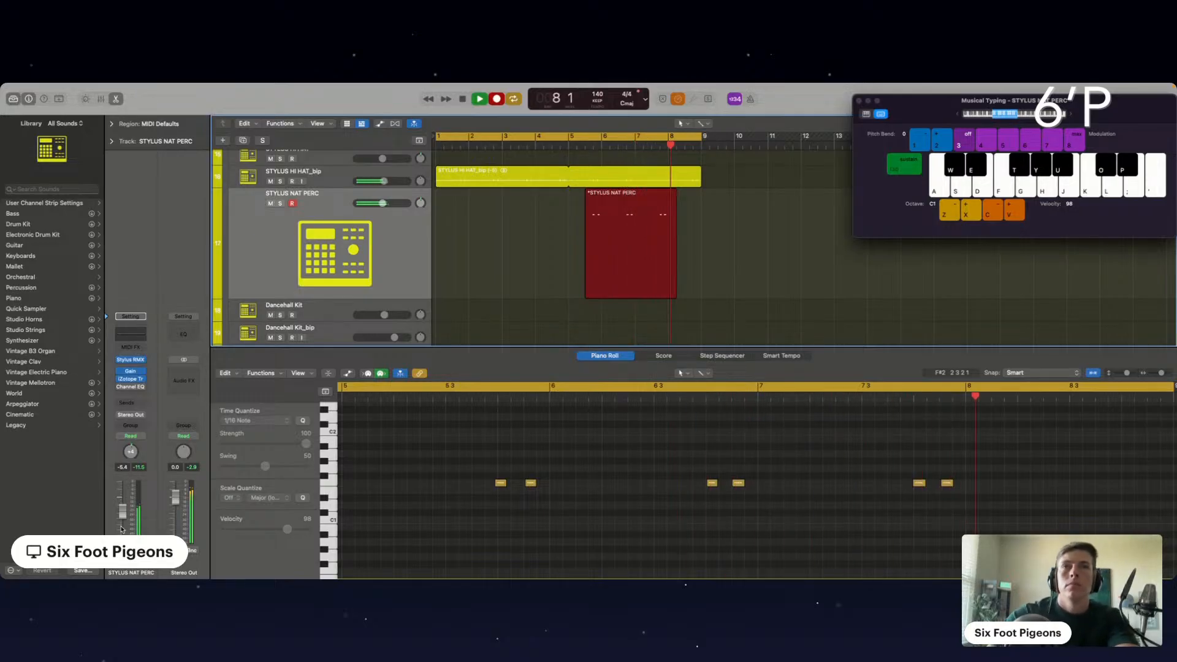
{"action": "key", "text": "f"}
{"action": "key", "text": "f"}
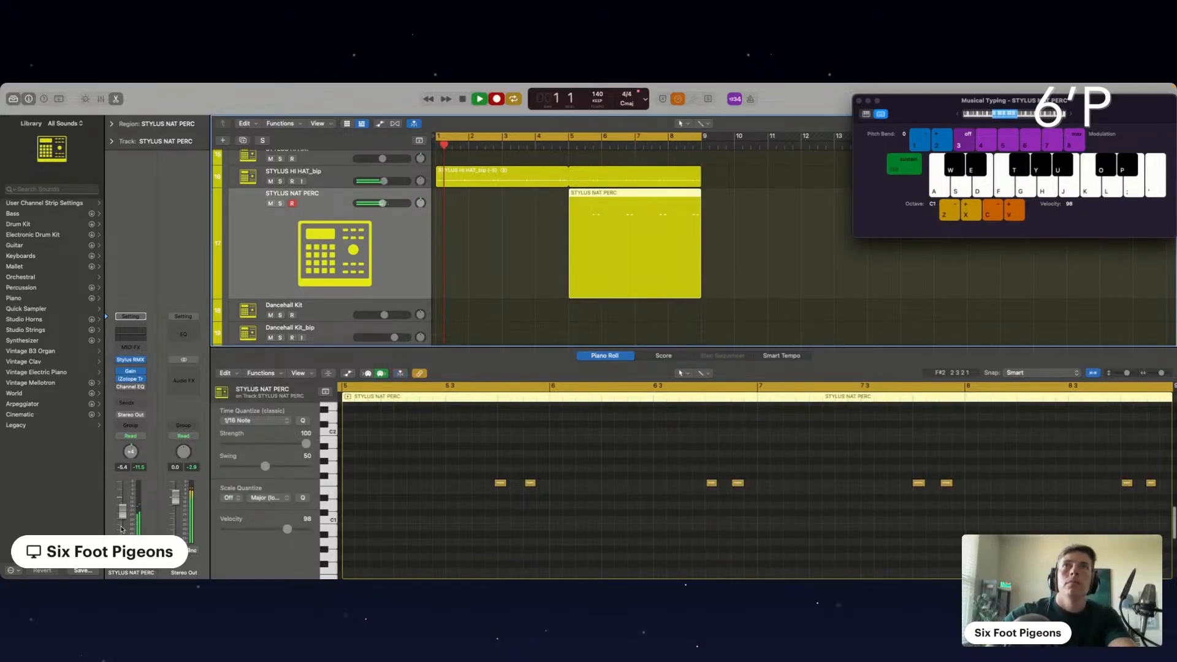
Move the recorded STYLUS NAT PERC region to bar 1 and quantize all its notes to 1/16.
{"action": "left_click_drag", "start_coordinate": [630, 267], "coordinate": [500, 261]}
{"action": "double_click", "coordinate": [500, 261]}
{"action": "double_click", "coordinate": [511, 207]}
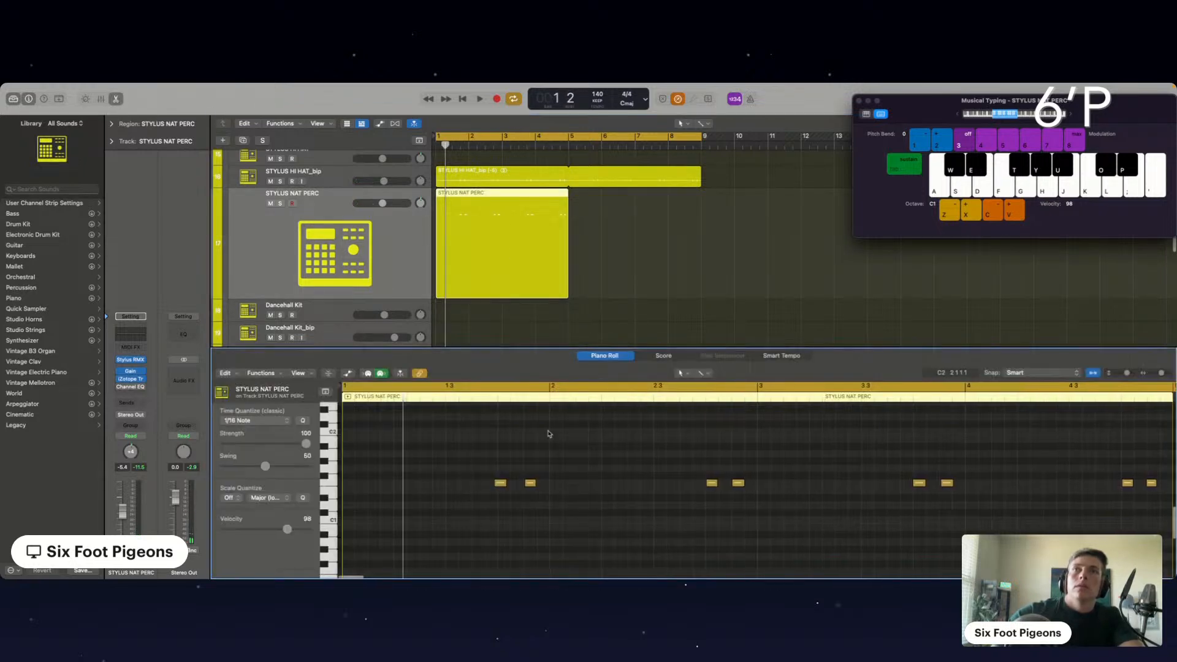
{"action": "key", "text": "super+a"}
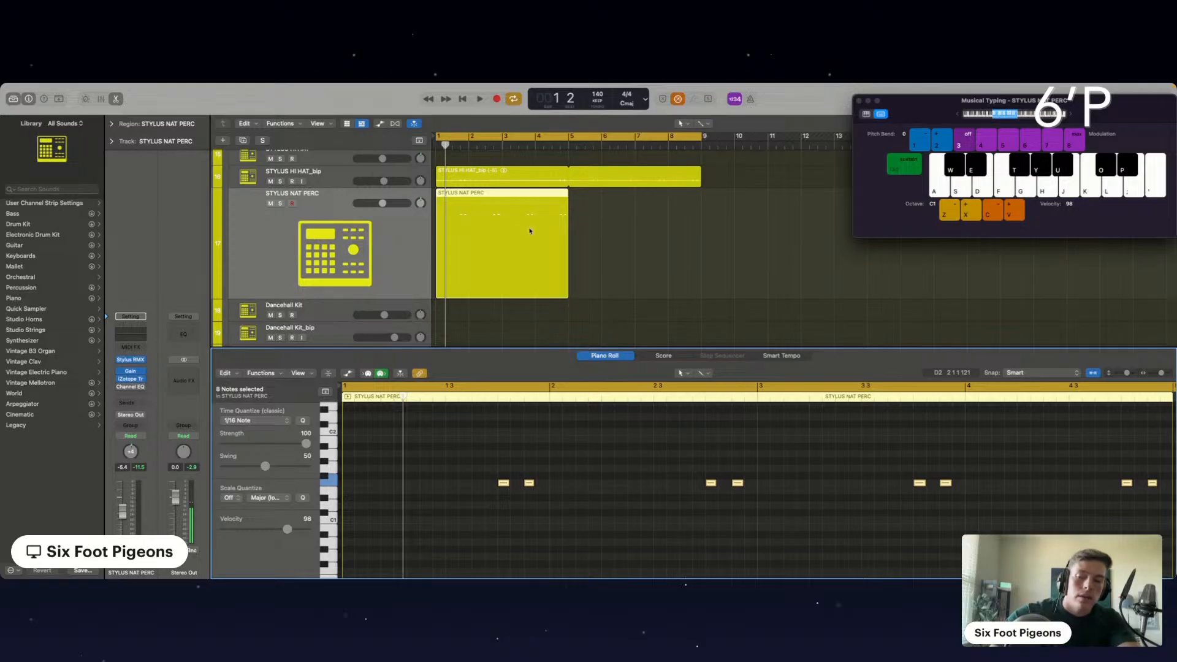
Bounce the STYLUS NAT PERC region in place, check it in playback and delete the muted original MIDI region.
{"action": "key", "text": "ctrl+b"}
{"action": "left_click", "coordinate": [662, 415]}
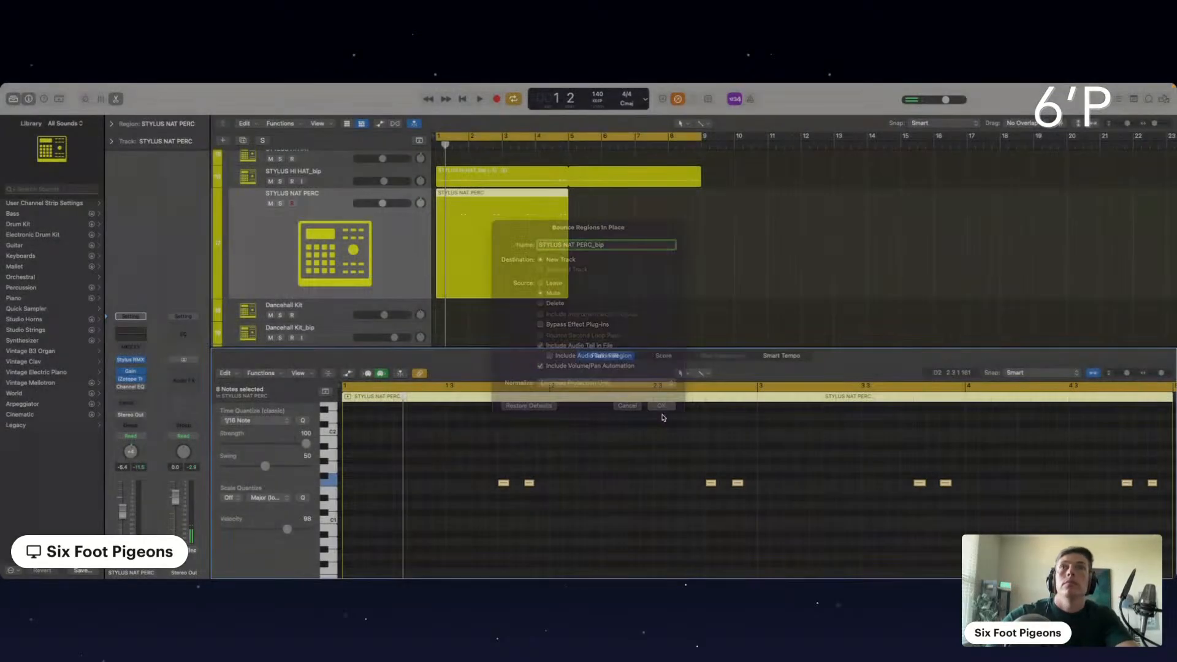
{"action": "key", "text": "space"}
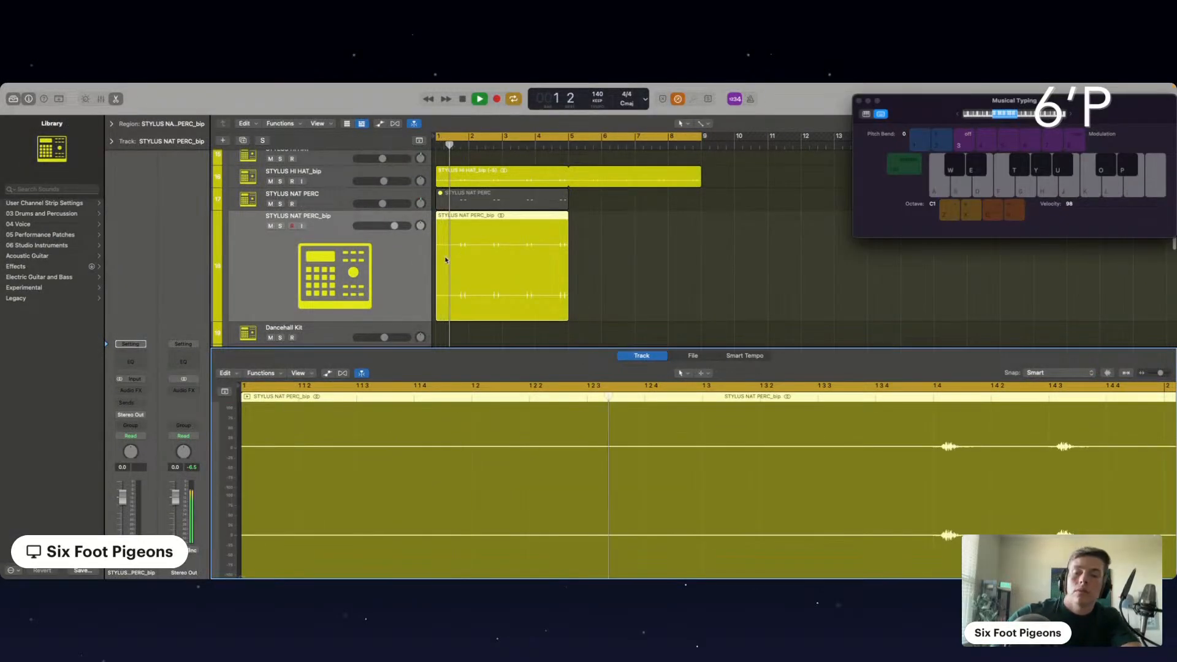
{"action": "key", "text": "space"}
{"action": "left_click", "coordinate": [485, 257]}
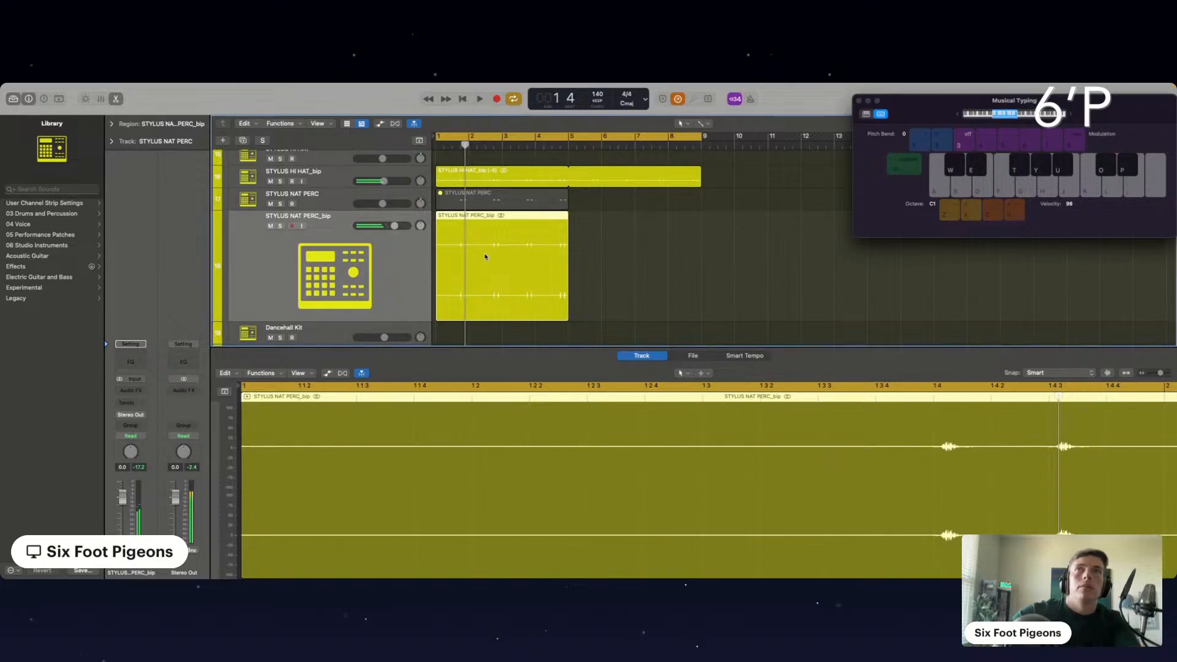
{"action": "key", "text": "space"}
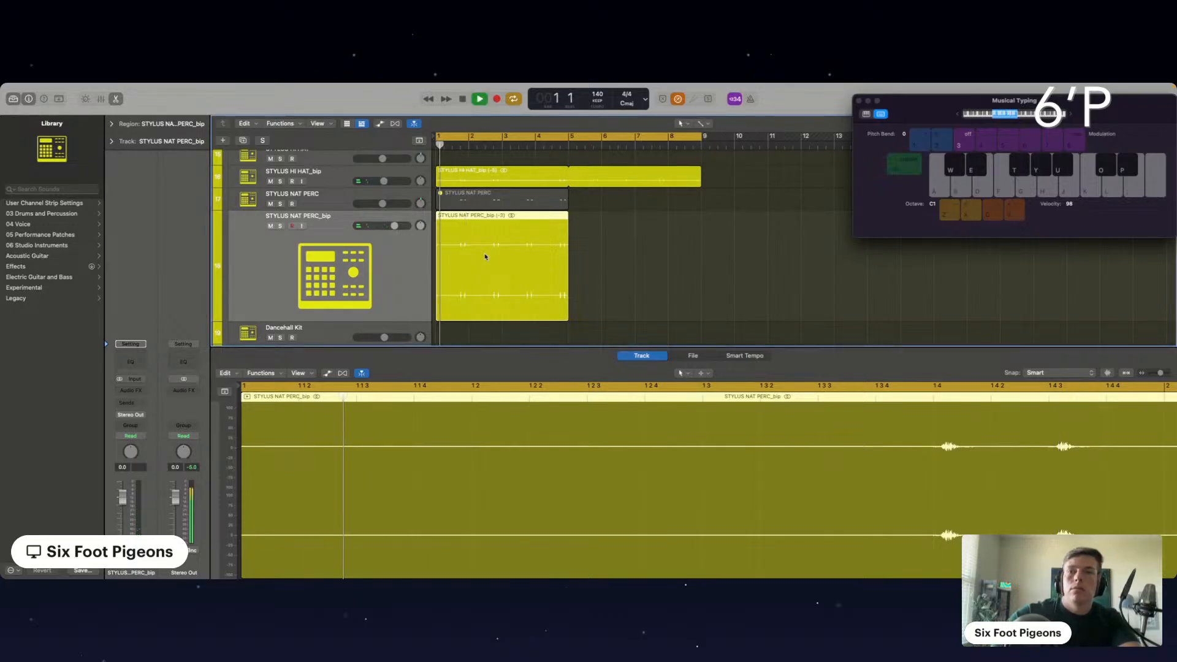
{"action": "left_click", "coordinate": [563, 197]}
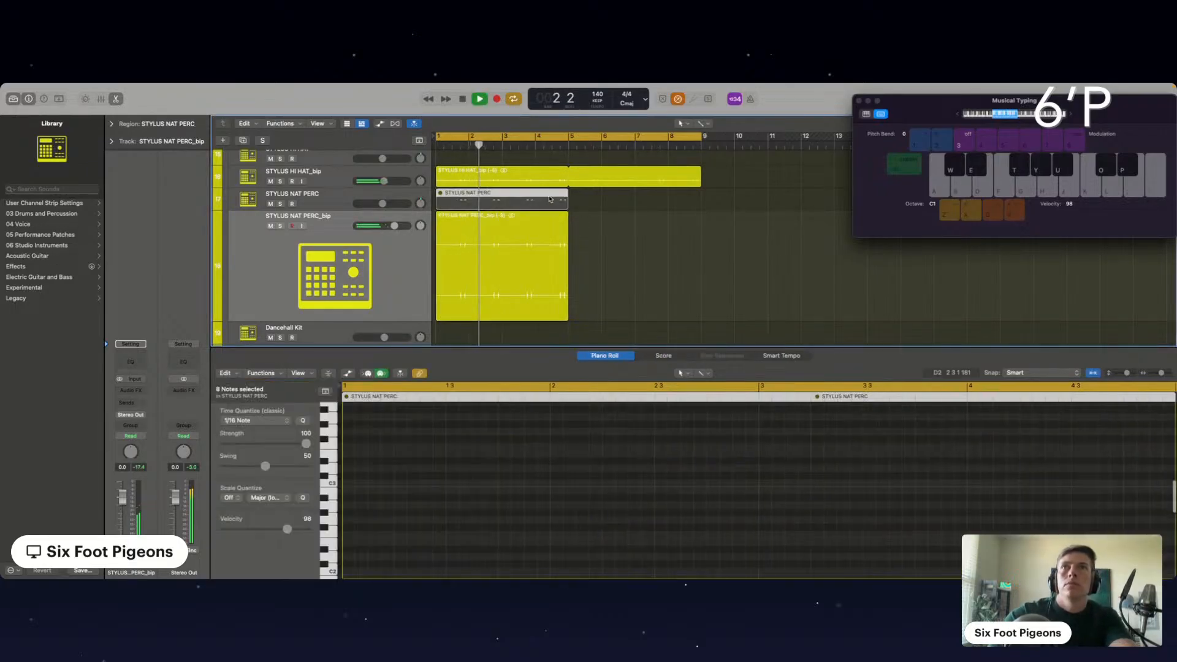
{"action": "key", "text": "Delete"}
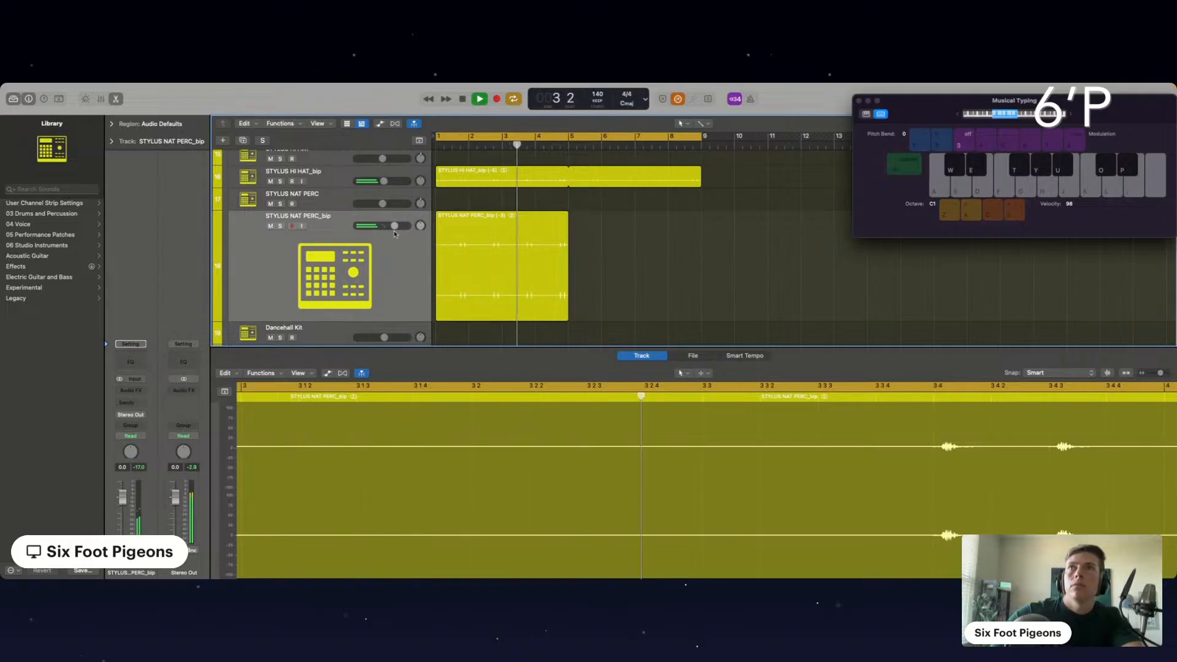
Lower the STYLUS NAT PERC_bip track's volume to -3.6 dB and extend its region to bar 9.
{"action": "left_click_drag", "start_coordinate": [394, 232], "coordinate": [416, 218]}
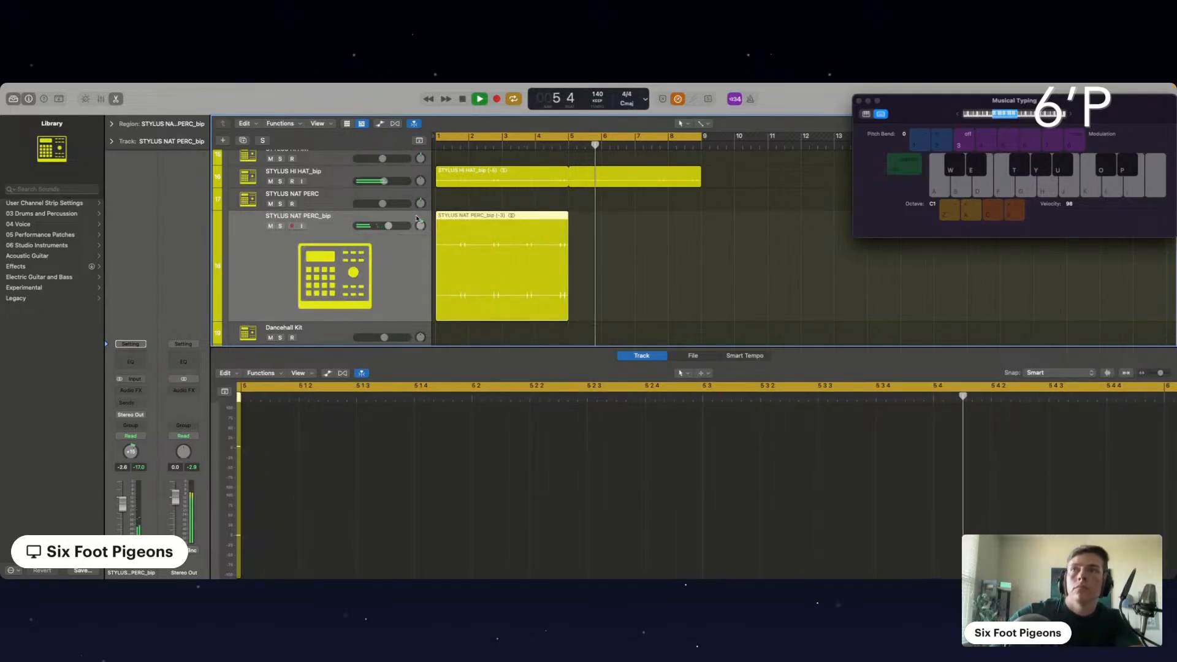
{"action": "left_click_drag", "start_coordinate": [568, 214], "coordinate": [701, 216]}
Move the STYLUS NAT PERC_bip track above the STYLUS NAT PERC instrument track and delete that emptied instrument track.
{"action": "left_click_drag", "start_coordinate": [345, 224], "coordinate": [344, 186]}
{"action": "scroll", "coordinate": [486, 265], "scroll_direction": "down", "scroll_amount": 2}
{"action": "left_click", "coordinate": [342, 290]}
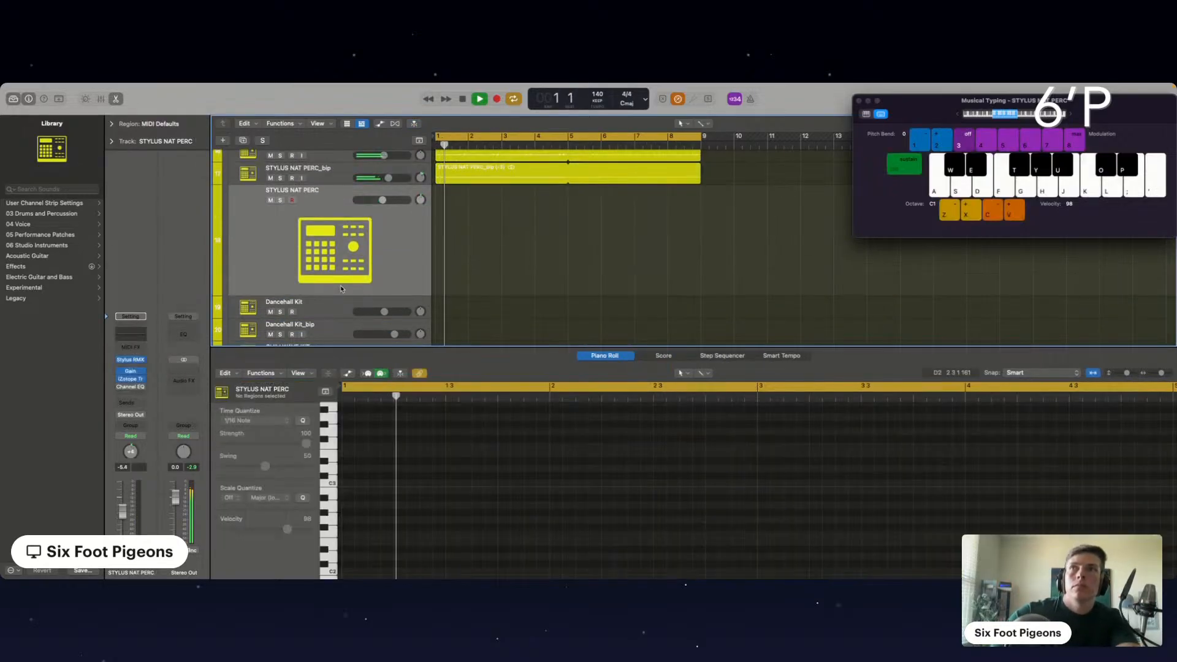
{"action": "key", "text": "super+BackSpace"}
{"action": "scroll", "coordinate": [504, 281], "scroll_direction": "down", "scroll_amount": 2}
{"action": "scroll", "coordinate": [474, 280], "scroll_direction": "up", "scroll_amount": 2}
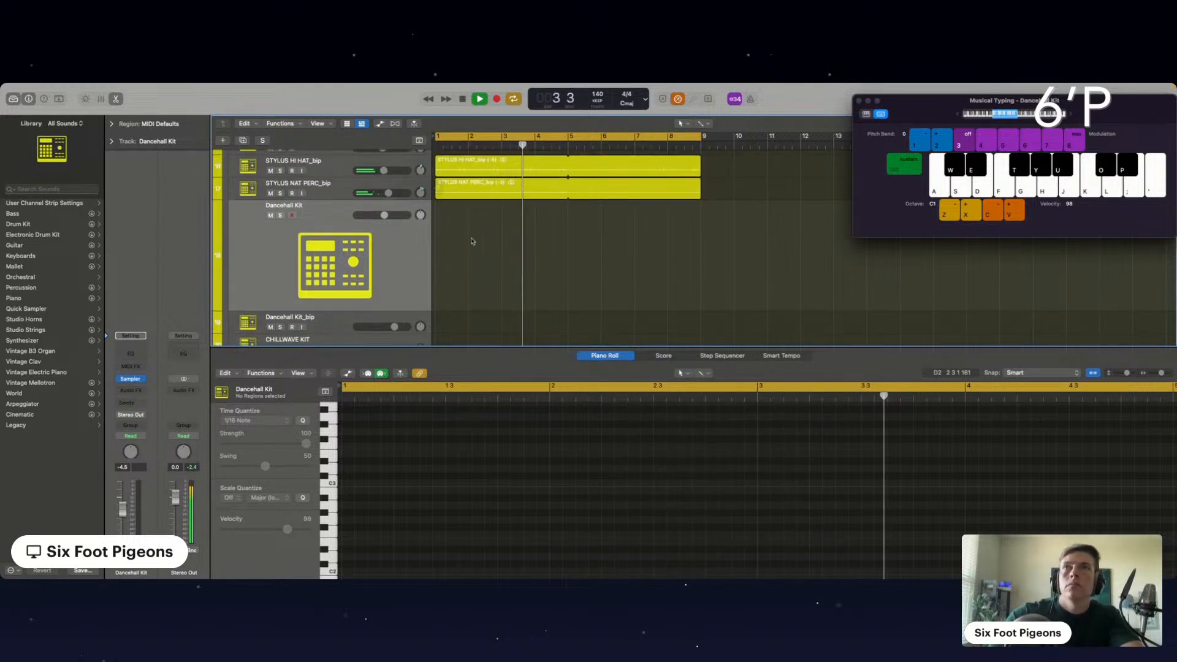
Audition sounds on the Dancehall Kit instrument track during playback and lower its volume to -13.6 dB.
{"action": "scroll", "coordinate": [474, 244], "scroll_direction": "down", "scroll_amount": 1}
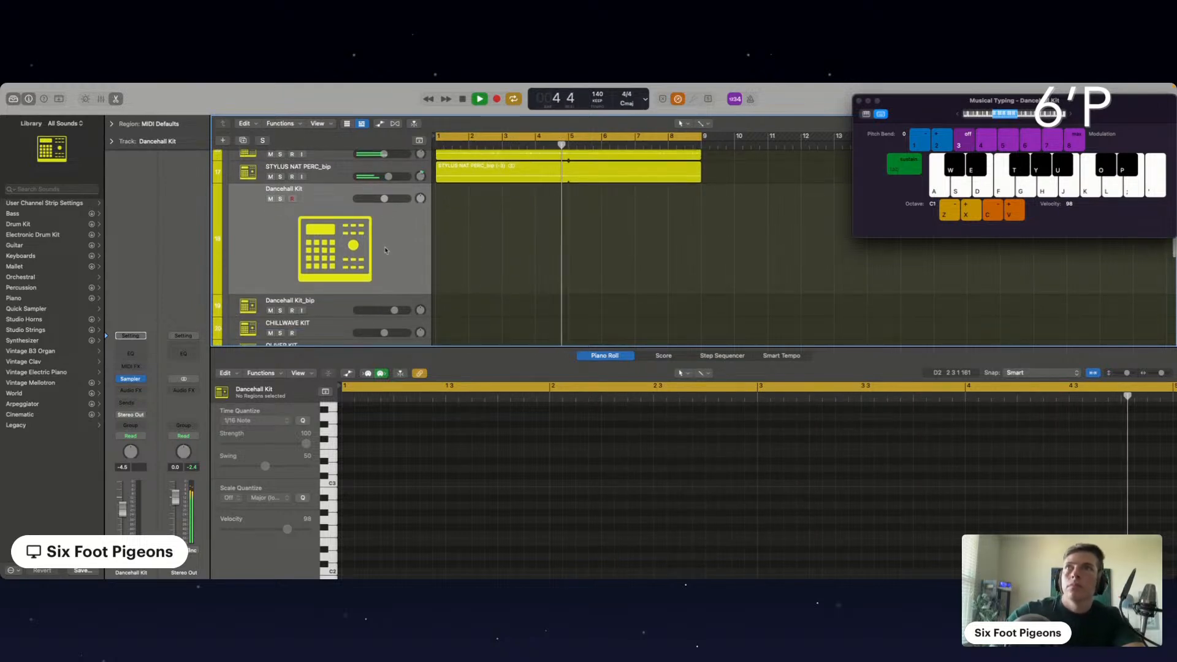
{"action": "left_click", "coordinate": [334, 306]}
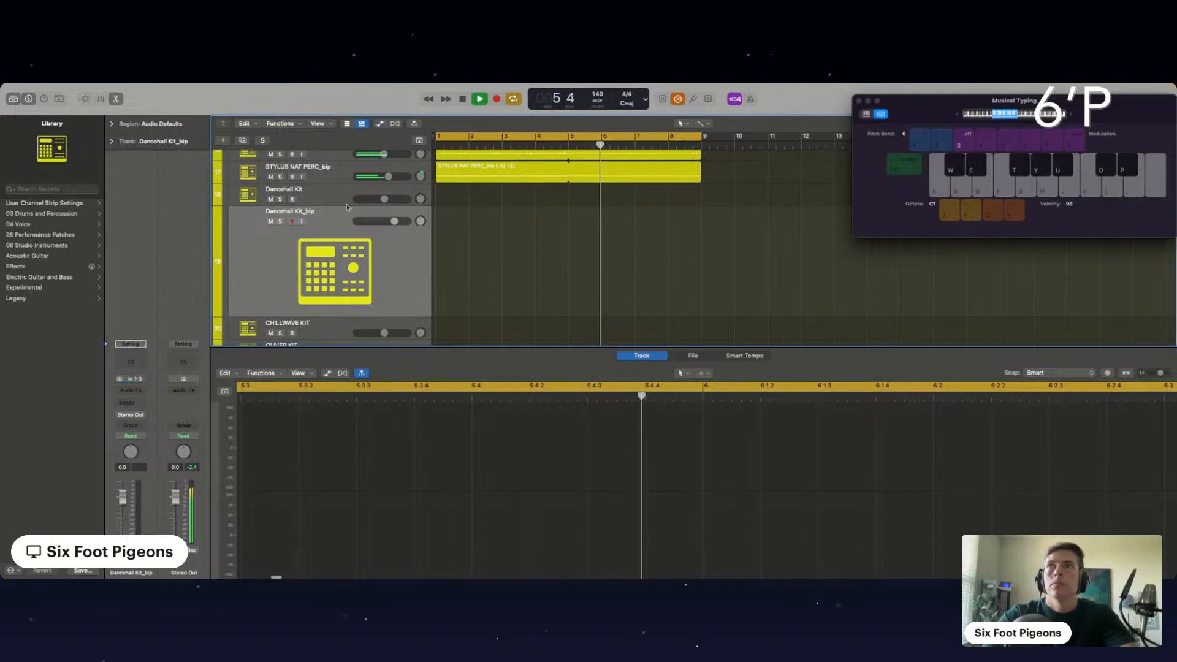
{"action": "left_click", "coordinate": [336, 195]}
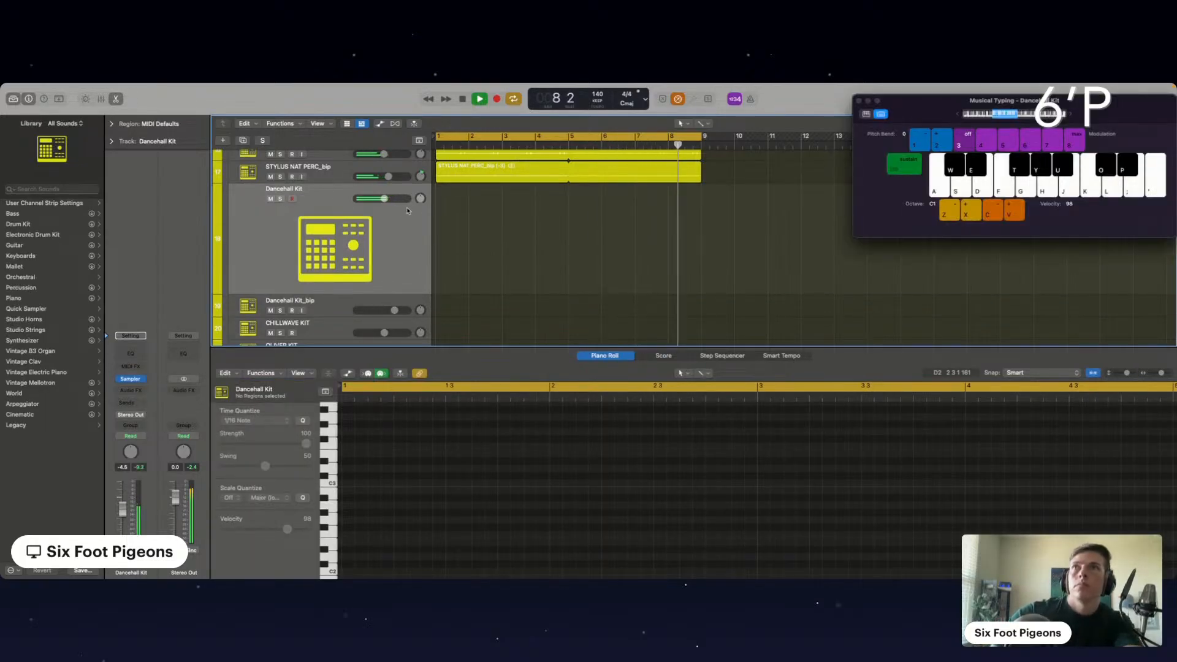
{"action": "mouse_move", "coordinate": [387, 204]}
{"action": "left_click_drag", "start_coordinate": [372, 201], "coordinate": [369, 201]}
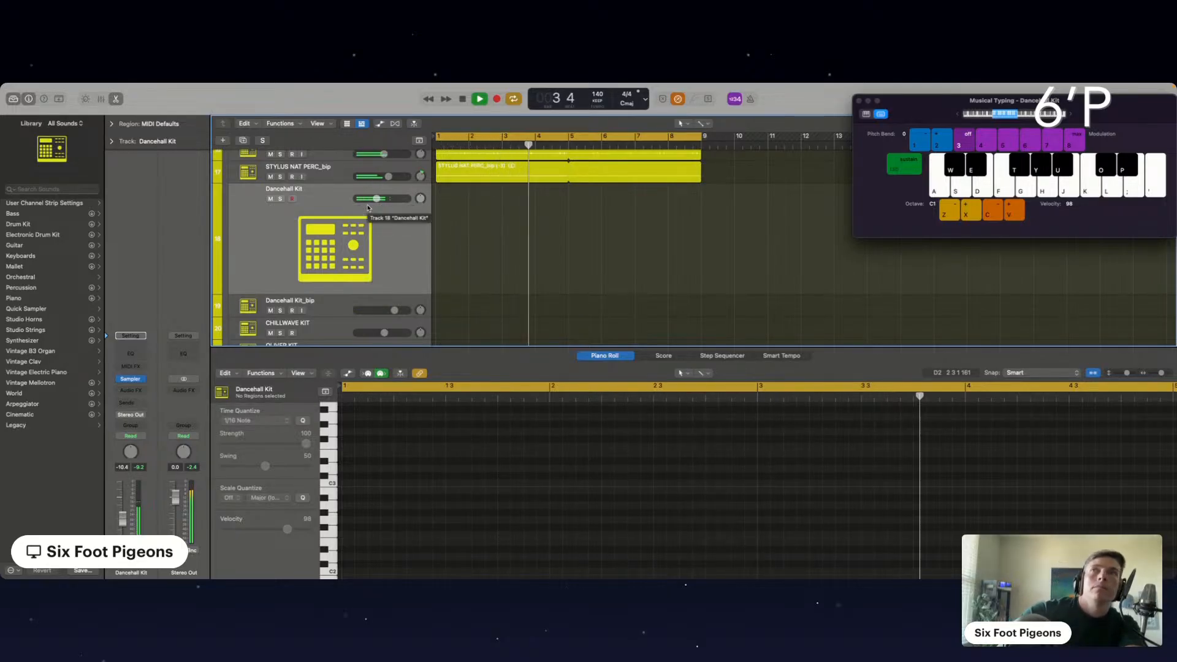
{"action": "mouse_move", "coordinate": [377, 199]}
{"action": "left_click_drag", "start_coordinate": [375, 199], "coordinate": [372, 203]}
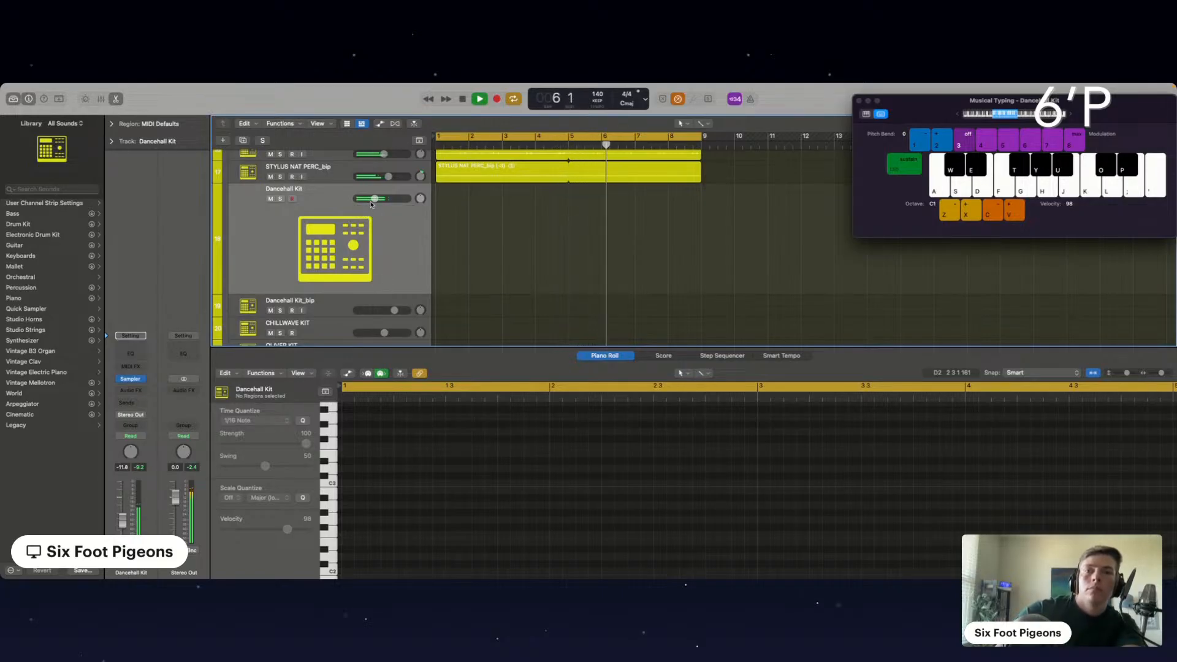
{"action": "left_click_drag", "start_coordinate": [371, 203], "coordinate": [367, 204]}
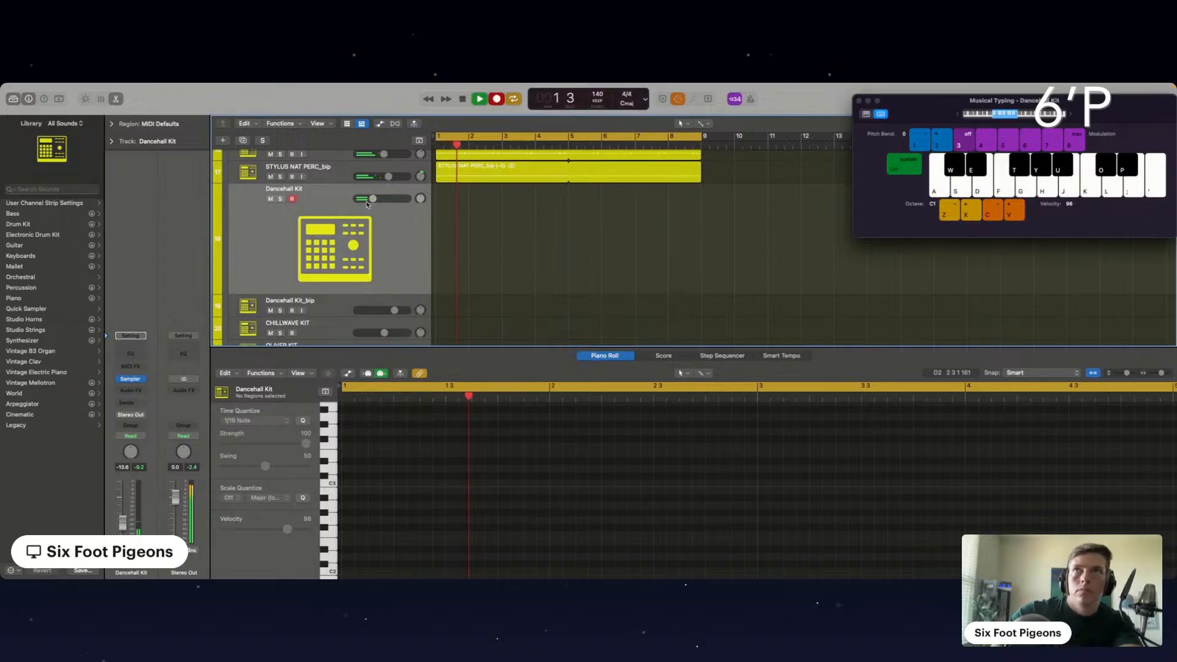
Record a two-hit pattern twice on the Dancehall Kit track within bars 1 to 4 and play it back.
{"action": "key", "text": "f"}
{"action": "key", "text": "f"}
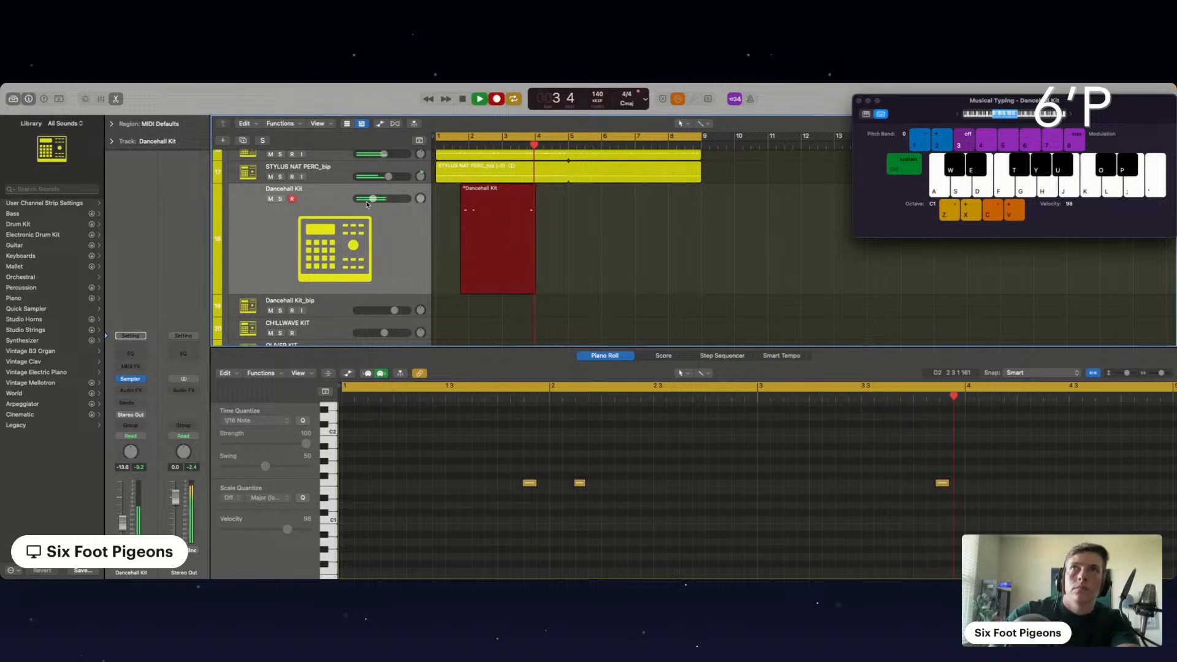
{"action": "key", "text": "space"}
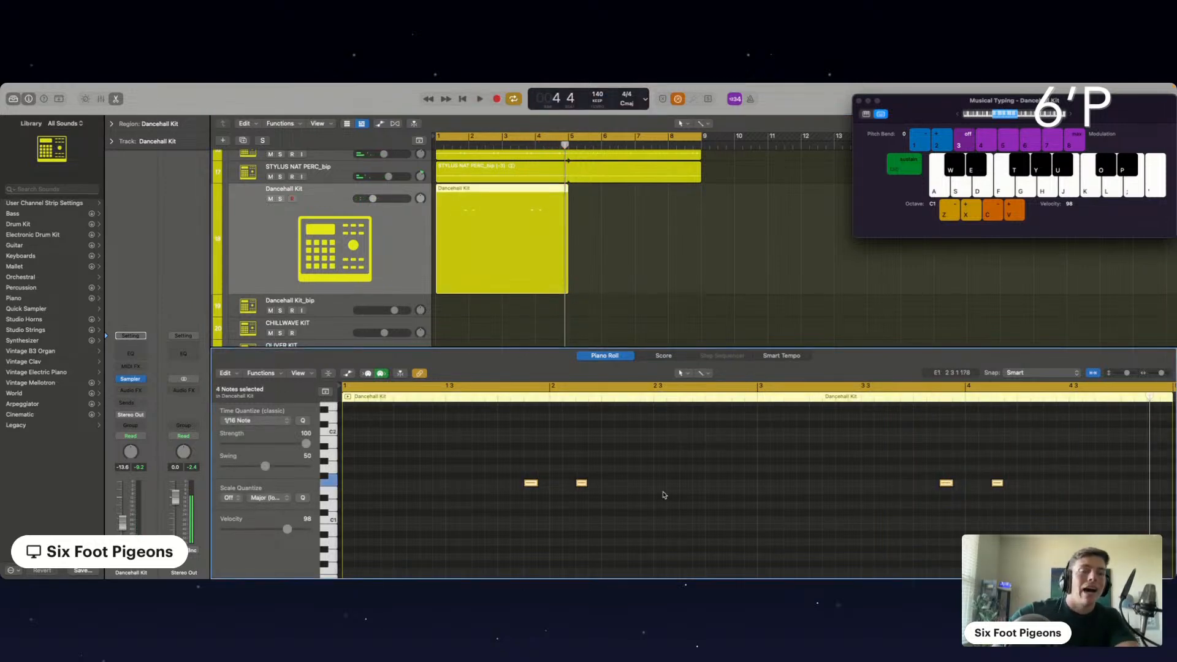
{"action": "key", "text": "space"}
{"action": "key", "text": "super+k"}
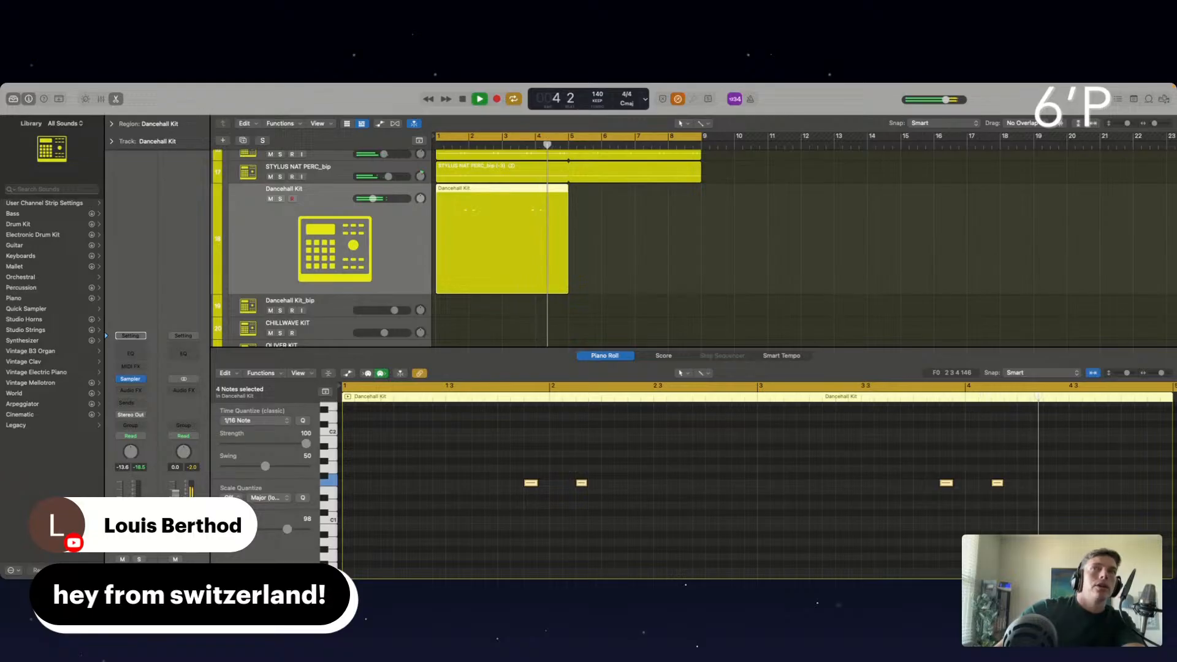
Bounce the Dancehall Kit region in place to an audio track and listen to it with the beat.
{"action": "left_click", "coordinate": [573, 192]}
{"action": "key", "text": "super+k"}
{"action": "left_click", "coordinate": [557, 198]}
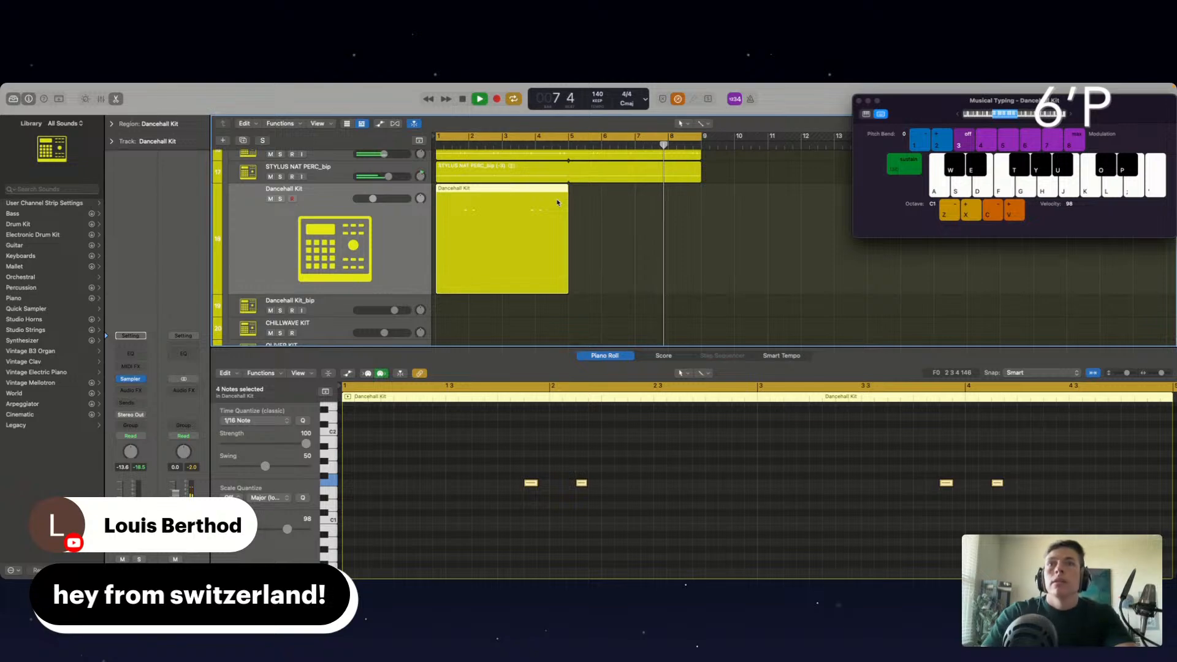
{"action": "key", "text": "ctrl+b"}
{"action": "left_click", "coordinate": [661, 417]}
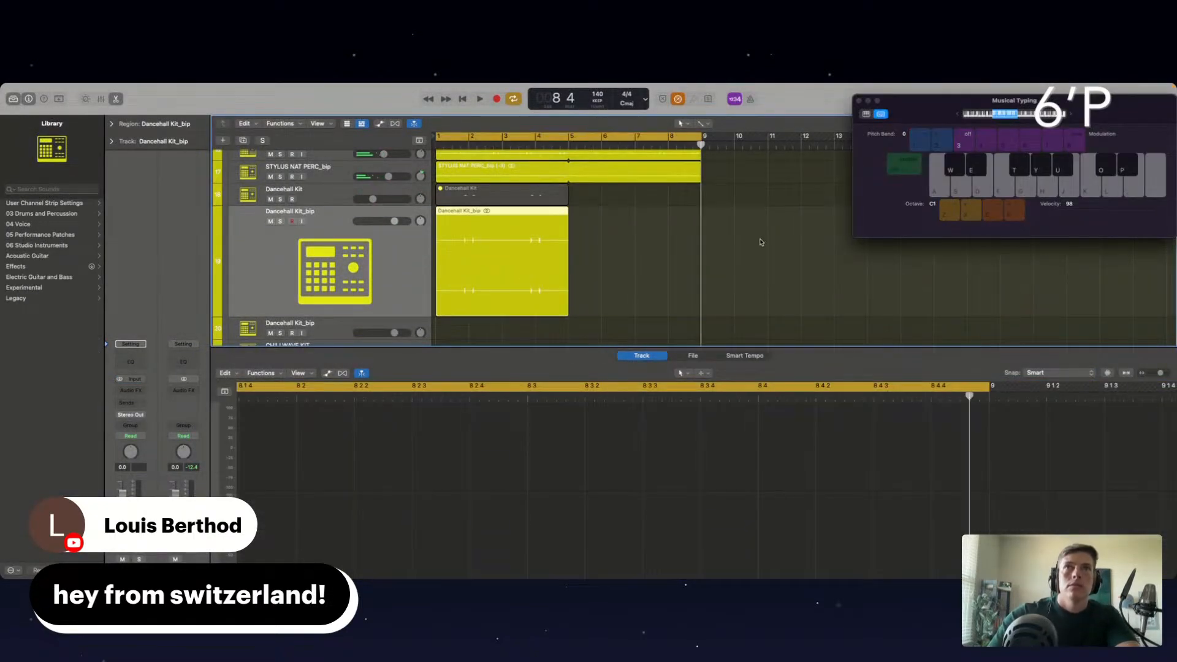
{"action": "left_click", "coordinate": [762, 242]}
{"action": "key", "text": "space"}
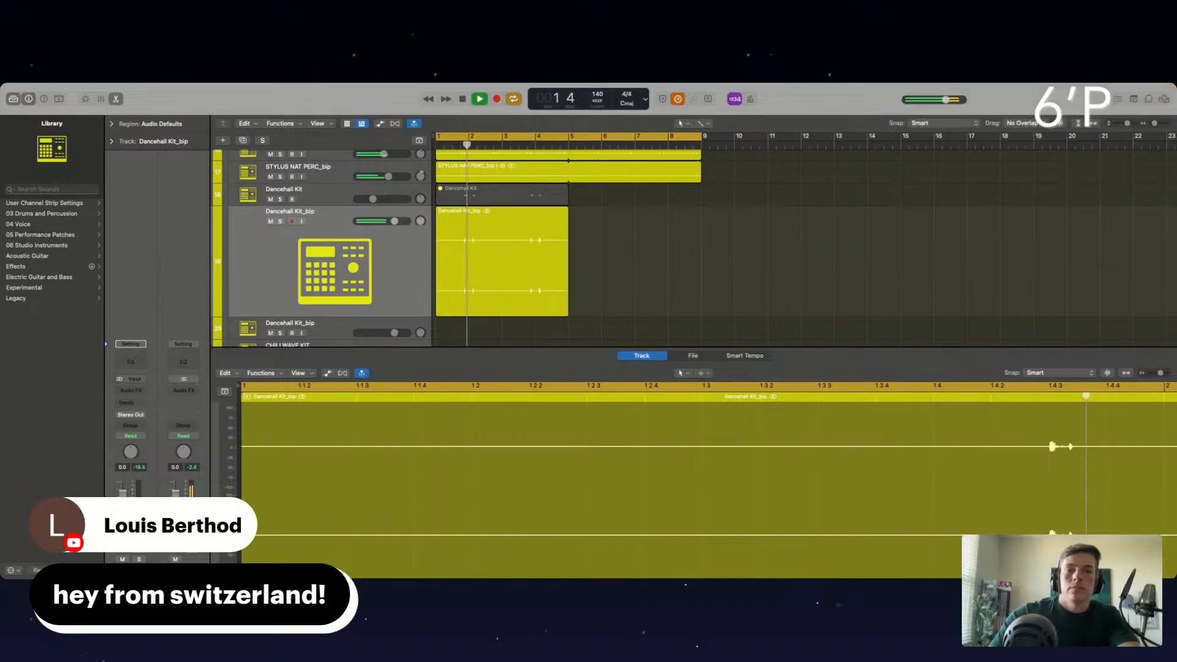
{"action": "left_click", "coordinate": [636, 286]}
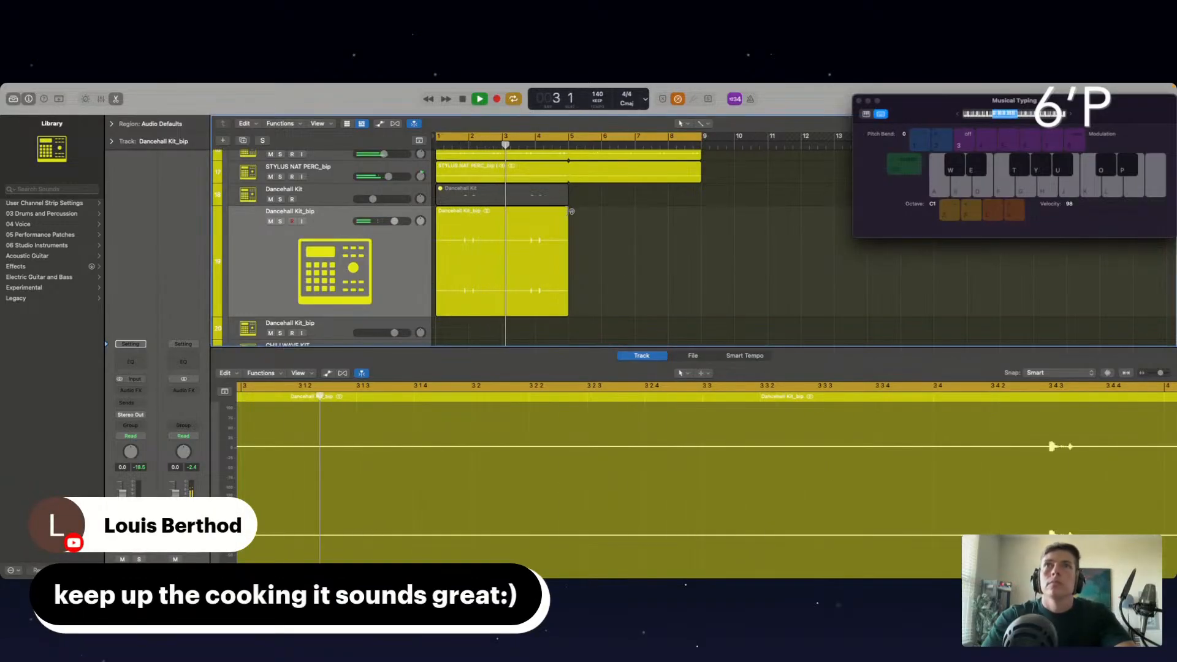
Extend the new Dancehall Kit_bip region to bar 9 and delete the muted original MIDI region.
{"action": "left_click_drag", "start_coordinate": [568, 210], "coordinate": [702, 214]}
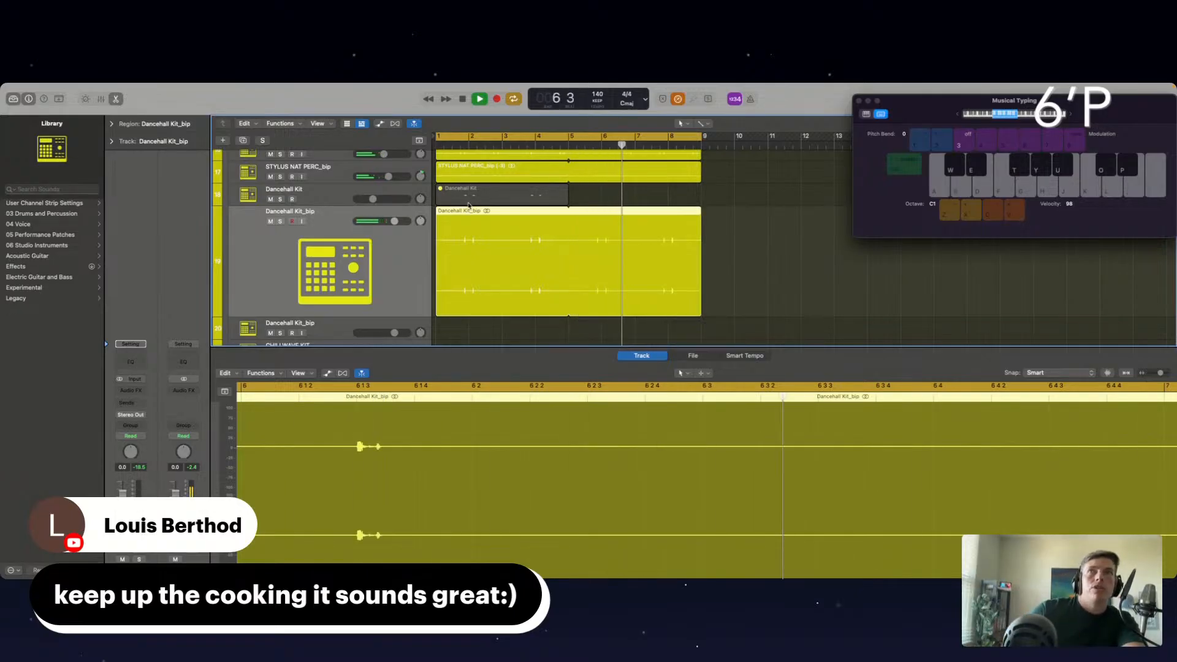
{"action": "left_click", "coordinate": [514, 195]}
{"action": "key", "text": "Delete"}
Raise the Dancehall Kit's musical typing octave to C2 and rehearse a percussion pattern over the playing beat.
{"action": "left_click", "coordinate": [349, 194]}
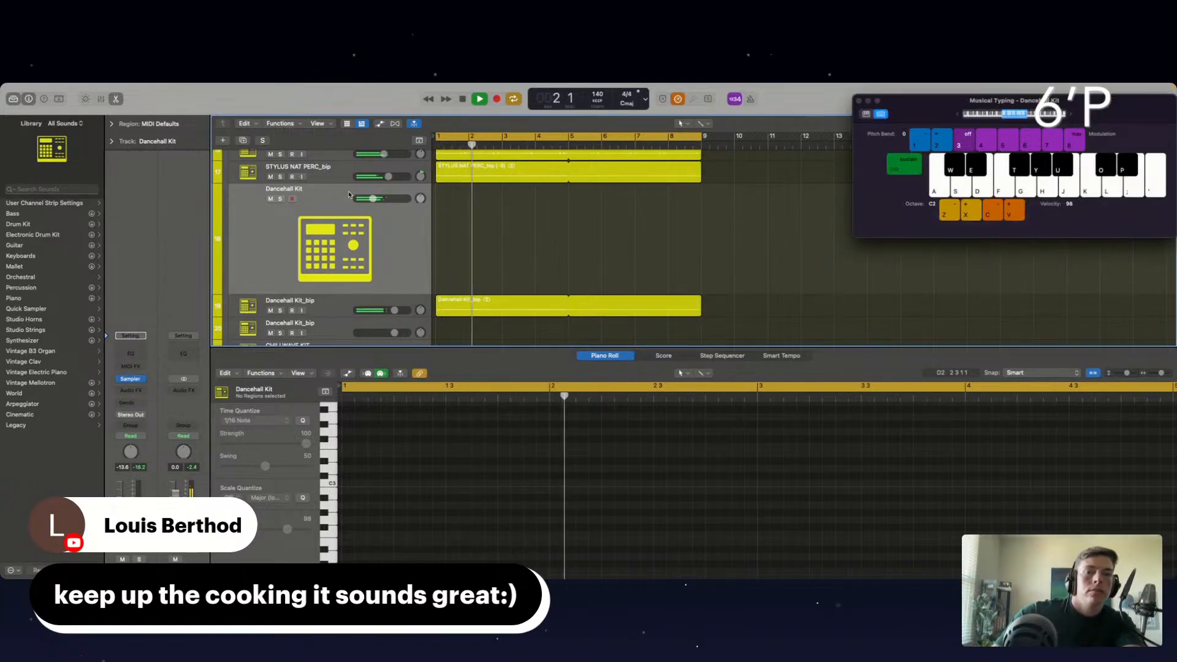
{"action": "key", "text": "x"}
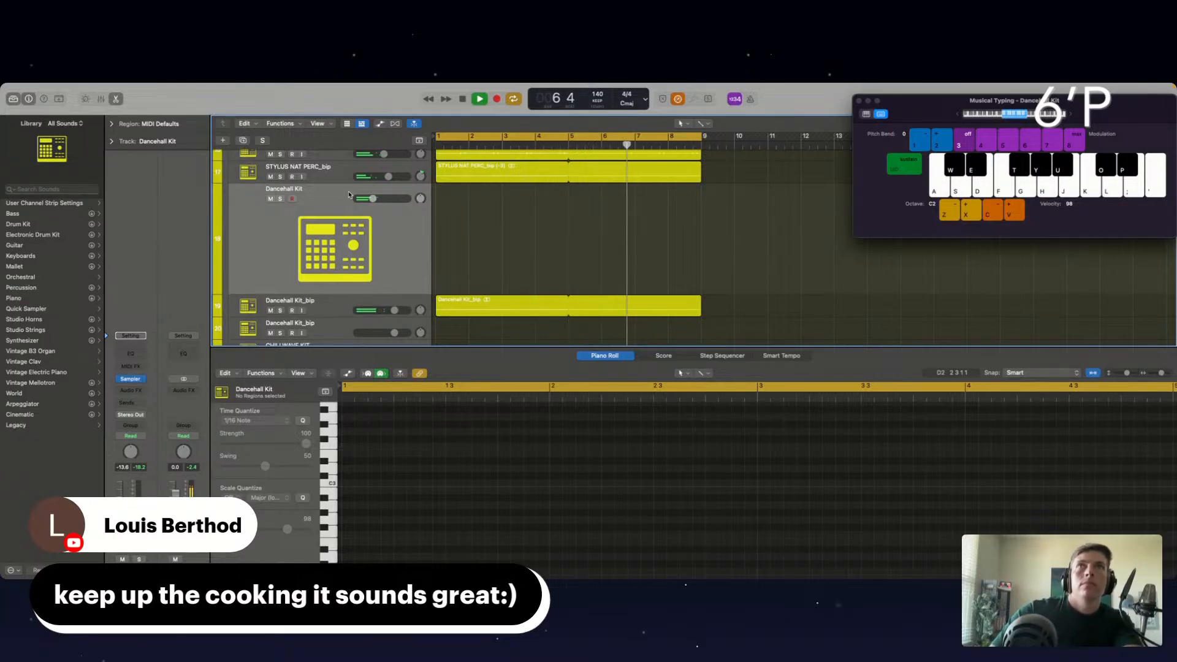
{"action": "key", "text": "j"}
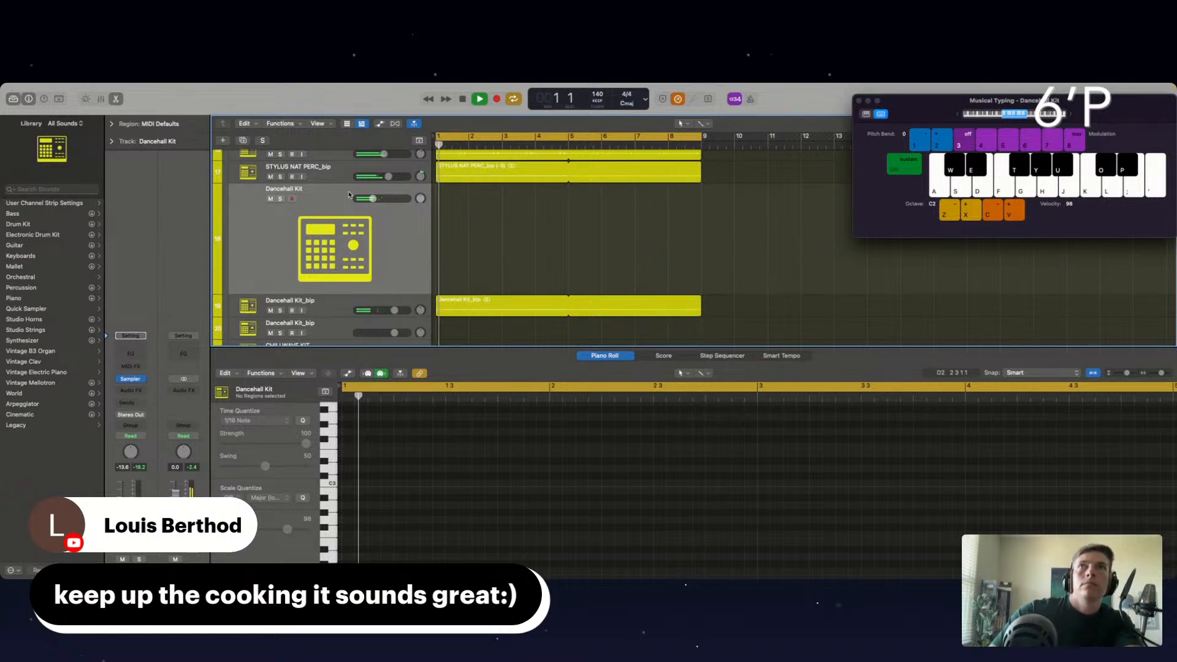
{"action": "key", "text": "j"}
{"action": "key", "text": "j"}
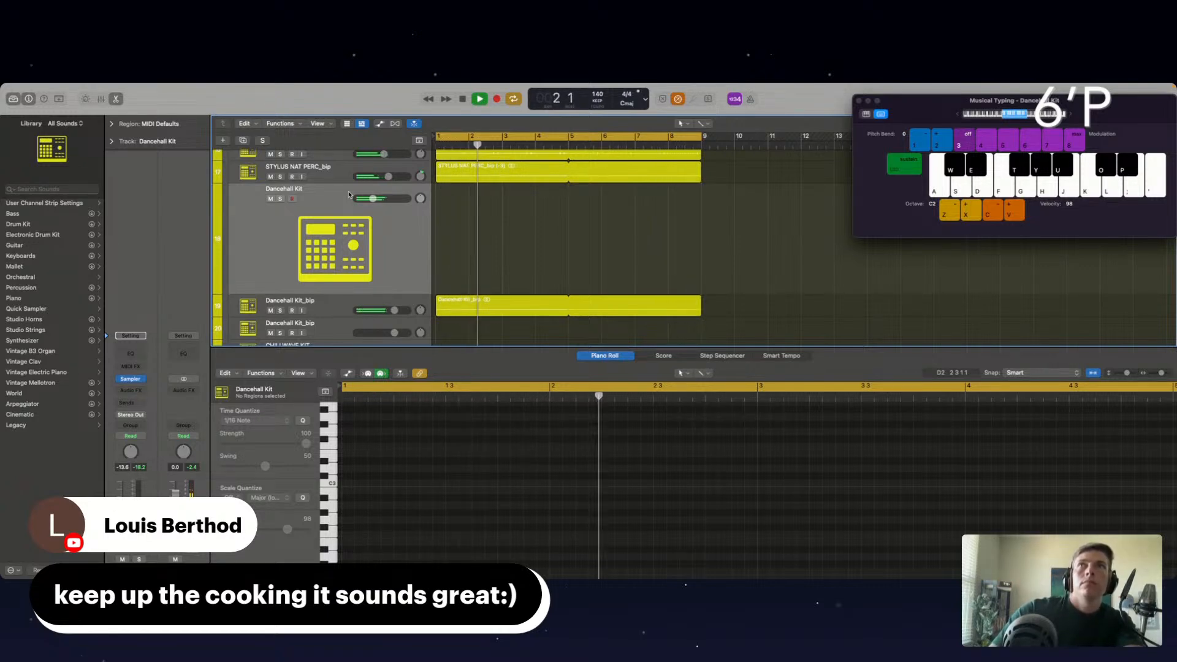
{"action": "key", "text": "j"}
{"action": "key", "text": "j"}
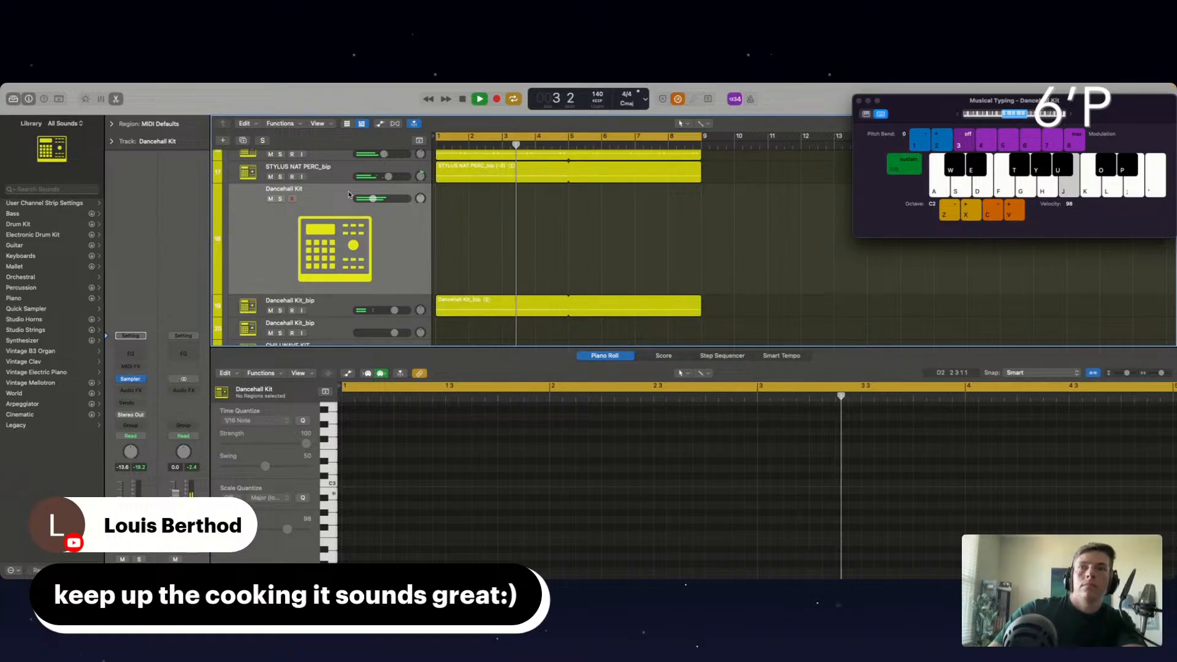
Record a repeating single-note percussion pattern on the Dancehall Kit track across bars 4 to 8.
{"action": "key", "text": "r"}
{"action": "key", "text": "j"}
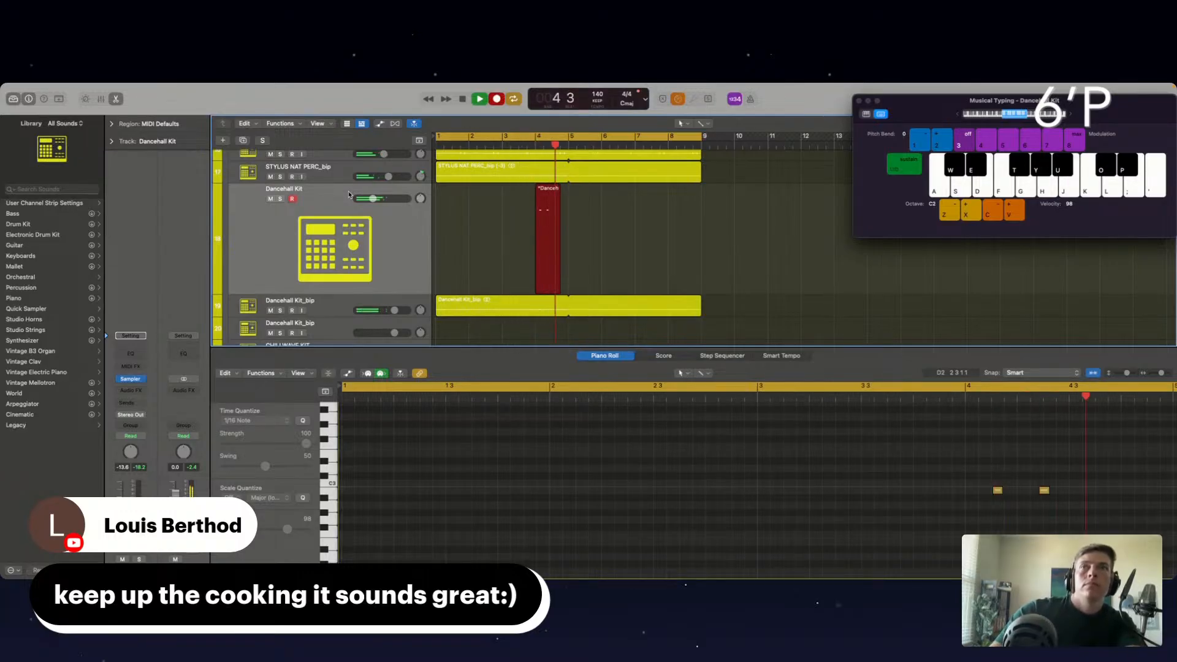
{"action": "key", "text": "j"}
{"action": "key", "text": "j"}
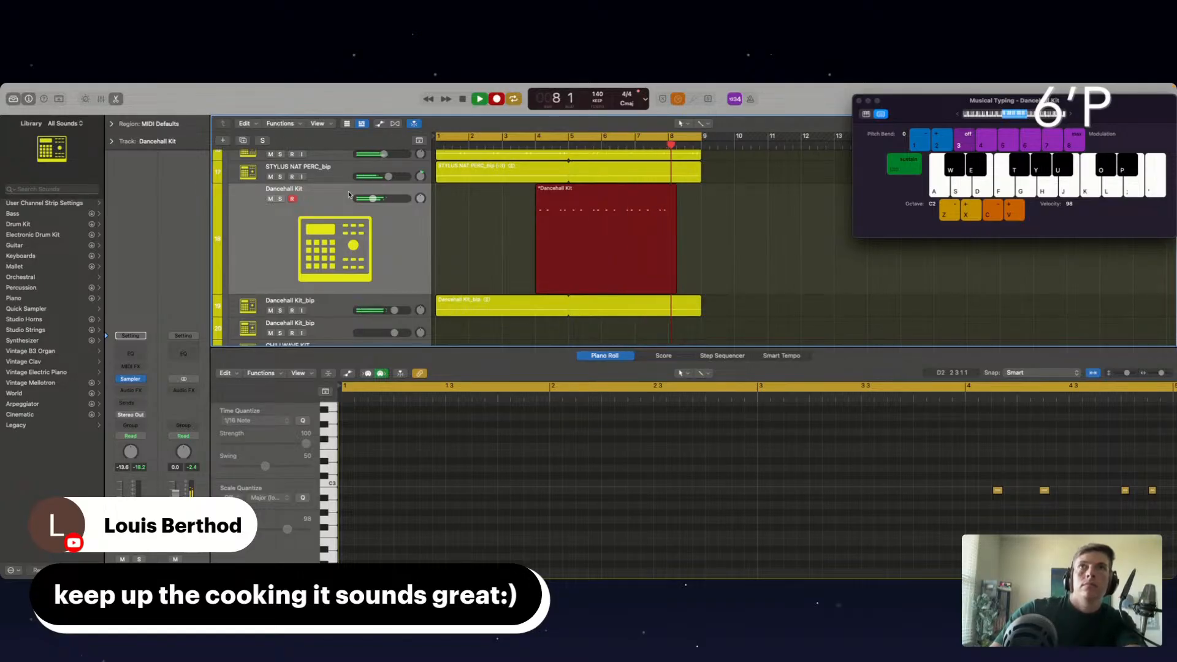
{"action": "key", "text": "j"}
{"action": "key", "text": "space"}
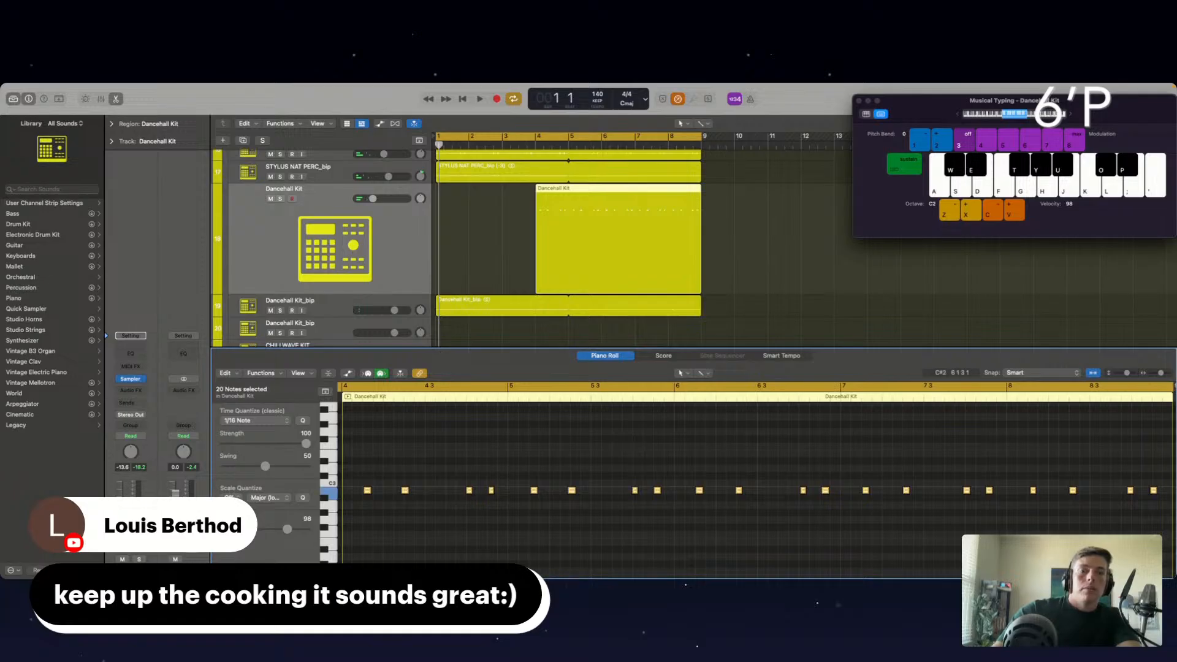
Remove the bar 4 portion of the Dancehall Kit recording with the Marquee tool and copy the remaining four bars to bar 1.
{"action": "key", "text": "super+k"}
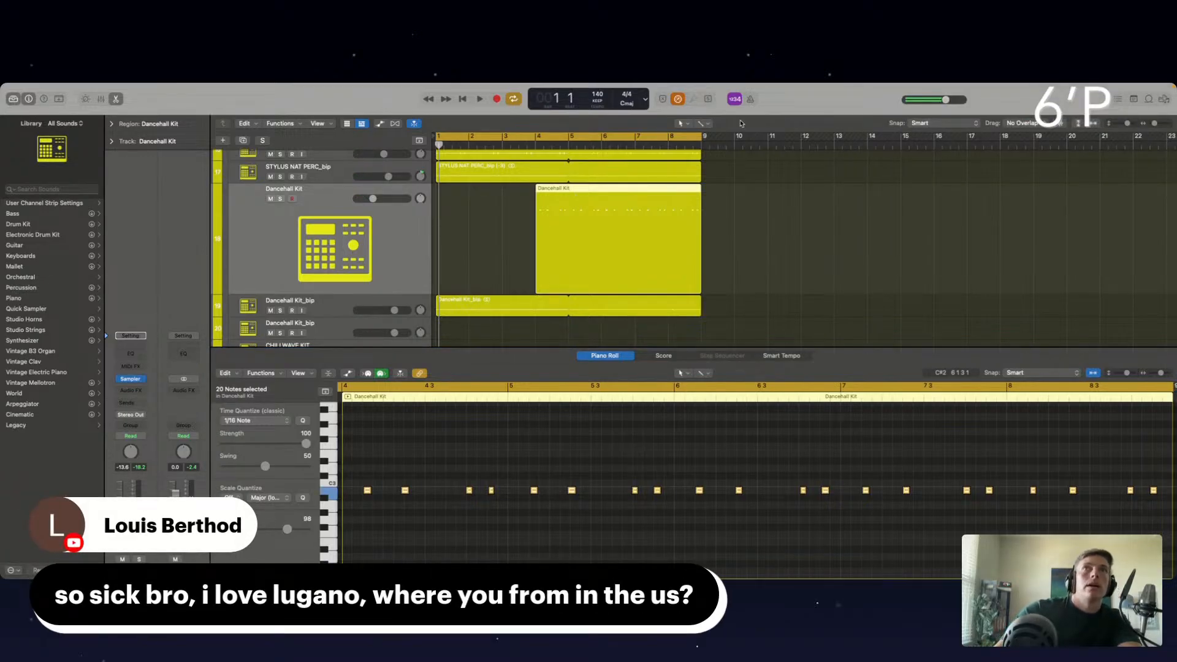
{"action": "key", "text": "super+k"}
{"action": "left_click", "coordinate": [703, 124]}
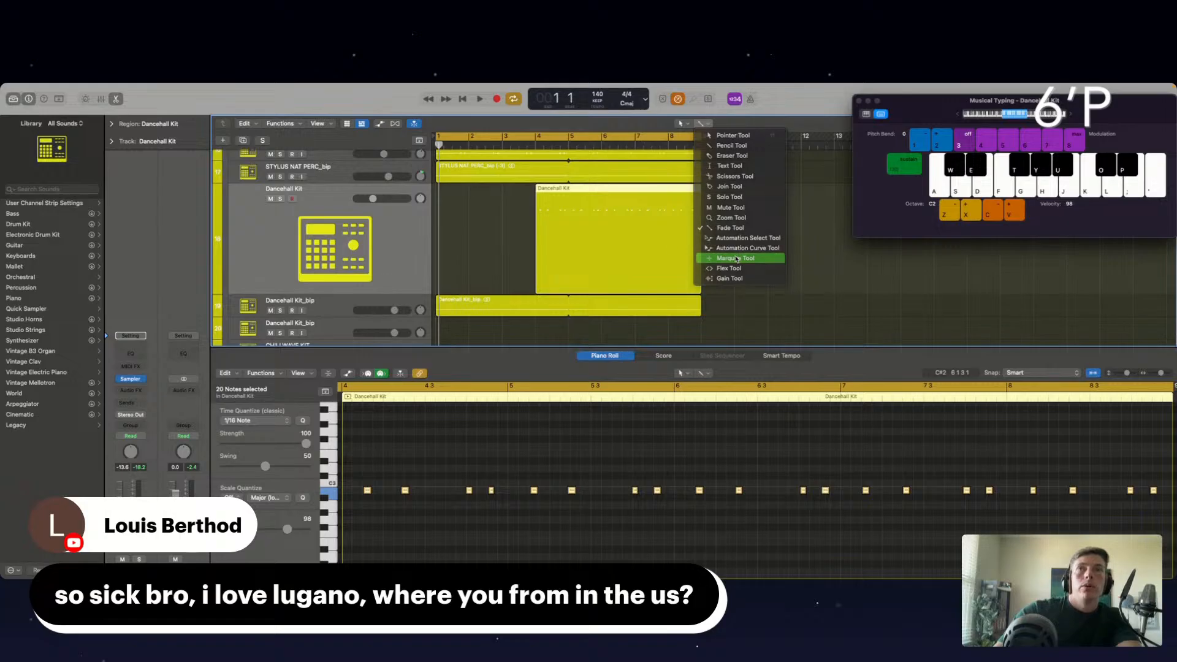
{"action": "left_click", "coordinate": [735, 255]}
{"action": "left_click_drag", "start_coordinate": [570, 194], "coordinate": [538, 201]}
{"action": "left_click", "coordinate": [552, 210]}
{"action": "key", "text": "BackSpace"}
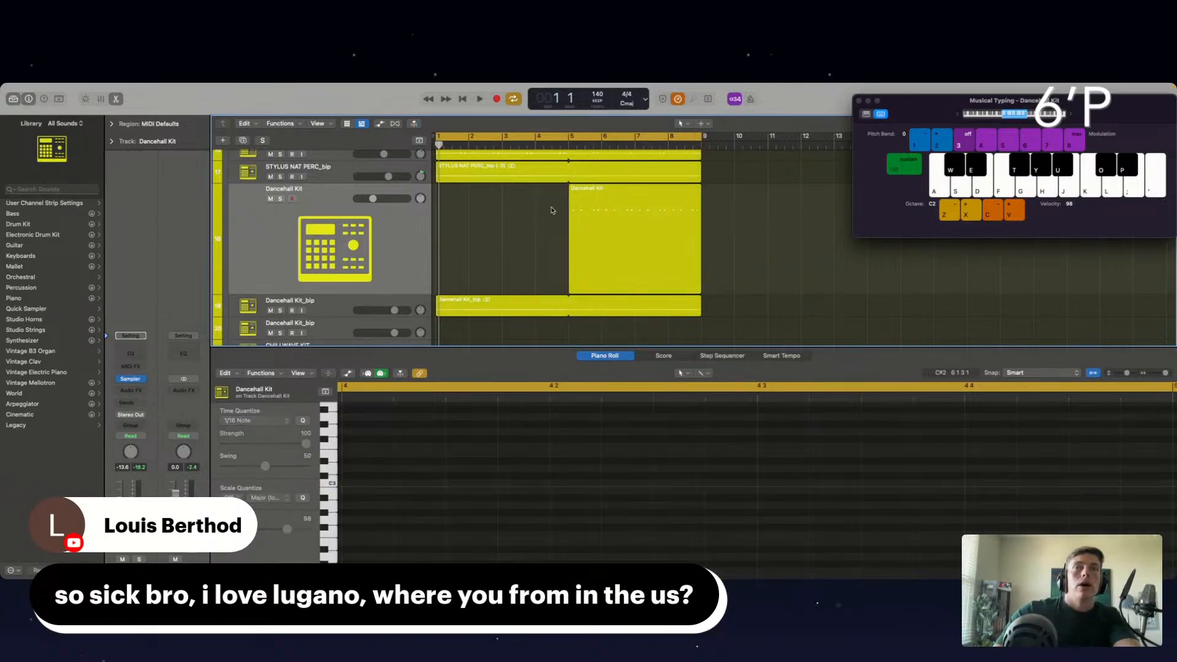
{"action": "left_click", "coordinate": [608, 219]}
{"action": "left_click_drag", "start_coordinate": [608, 219], "coordinate": [476, 220]}
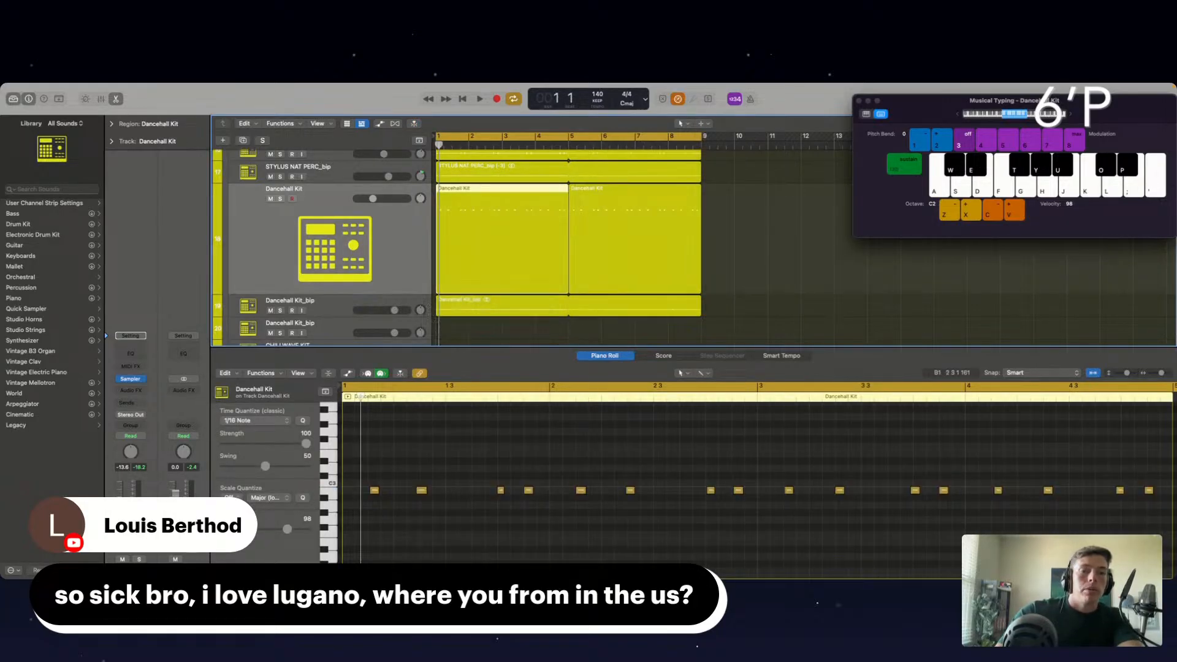
Play back the beat and quantize all notes in both Dancehall Kit regions to 1/16 notes.
{"action": "left_click", "coordinate": [835, 304]}
{"action": "key", "text": "space"}
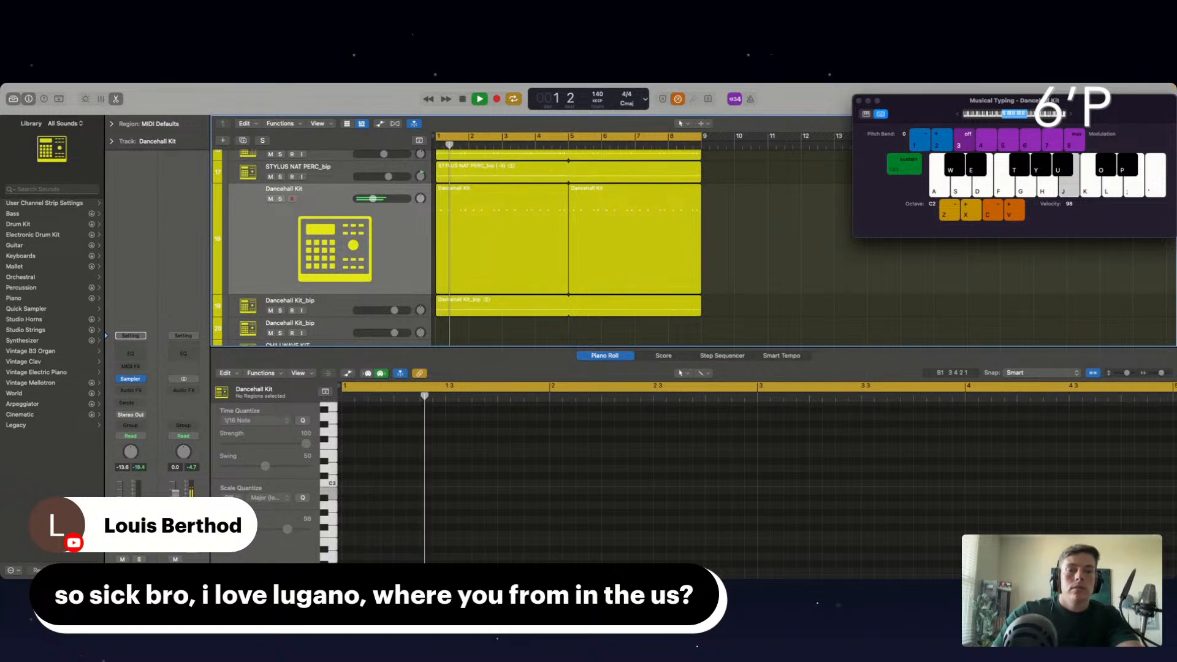
{"action": "key", "text": "super+k"}
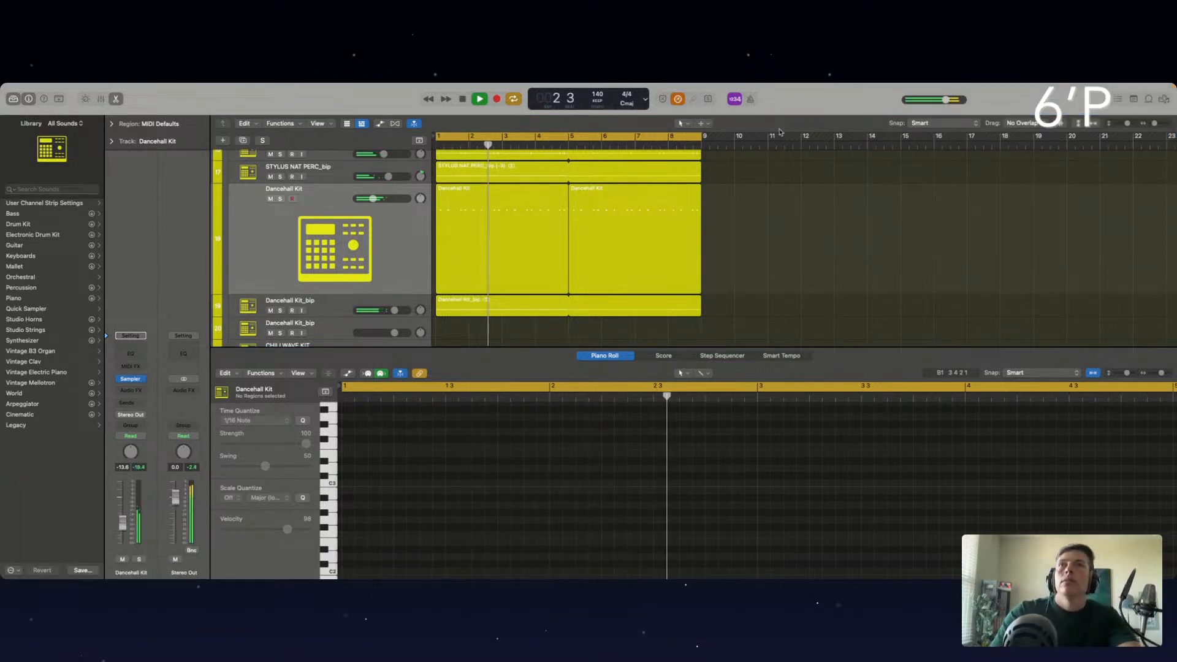
{"action": "key", "text": "super+k"}
{"action": "left_click_drag", "start_coordinate": [756, 247], "coordinate": [546, 247]}
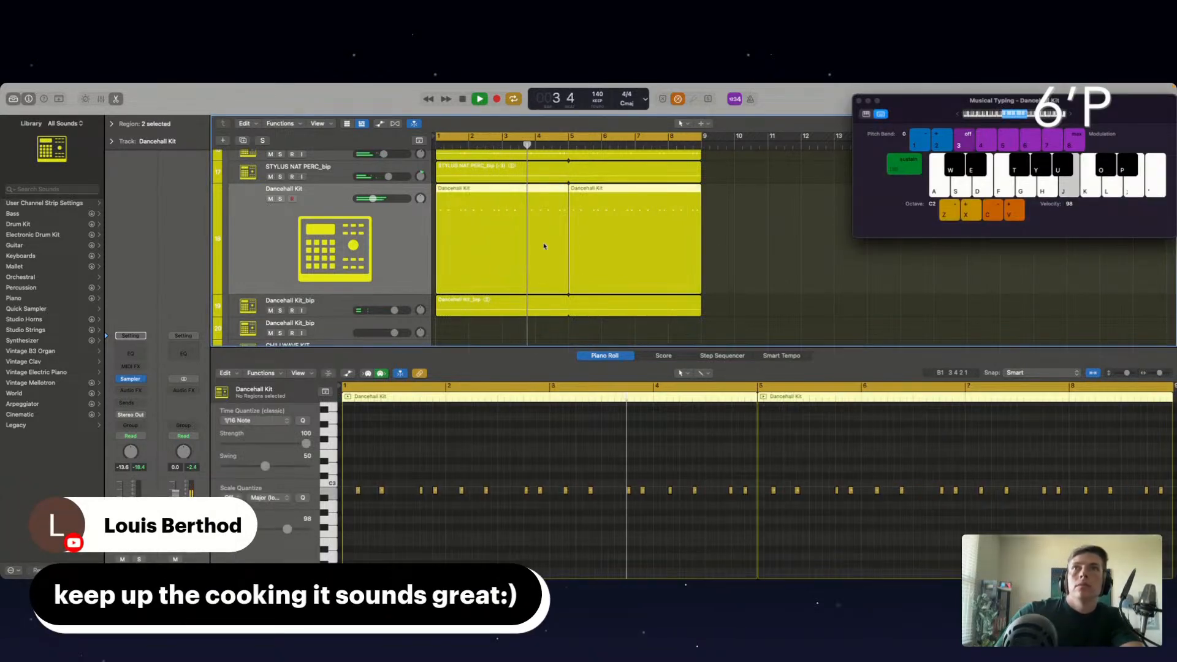
{"action": "left_click", "coordinate": [547, 446]}
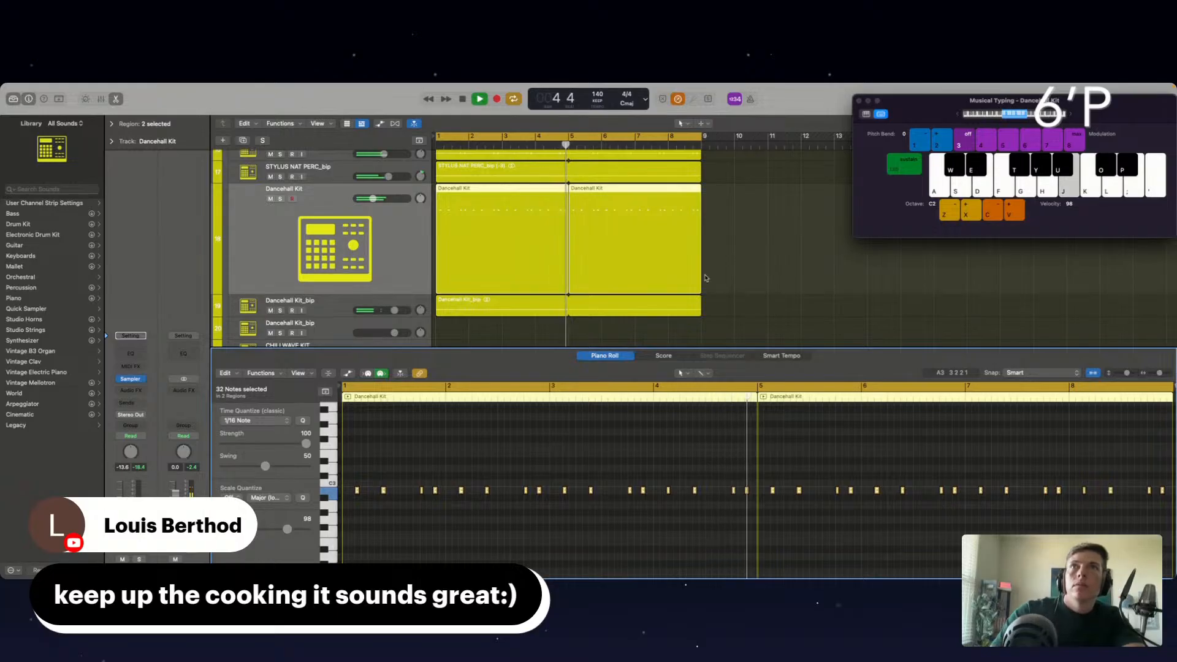
Bounce the first Dancehall Kit region in place to a new track, muting the source.
{"action": "left_click", "coordinate": [547, 252]}
{"action": "key", "text": "ctrl+b"}
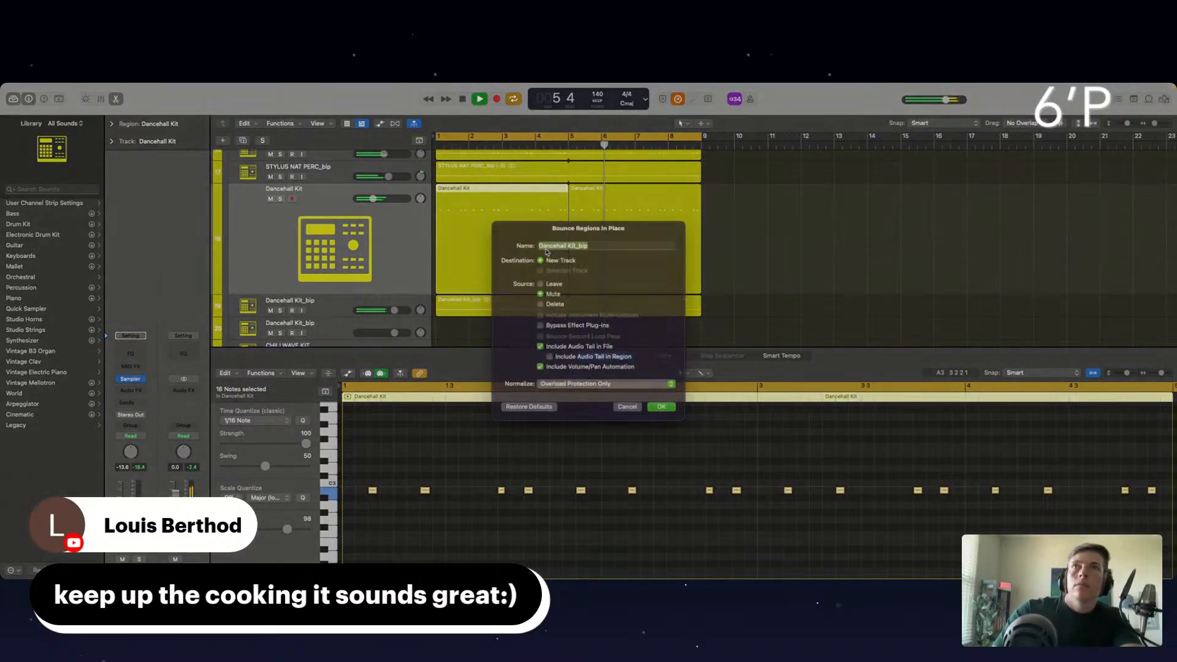
{"action": "left_click", "coordinate": [664, 412]}
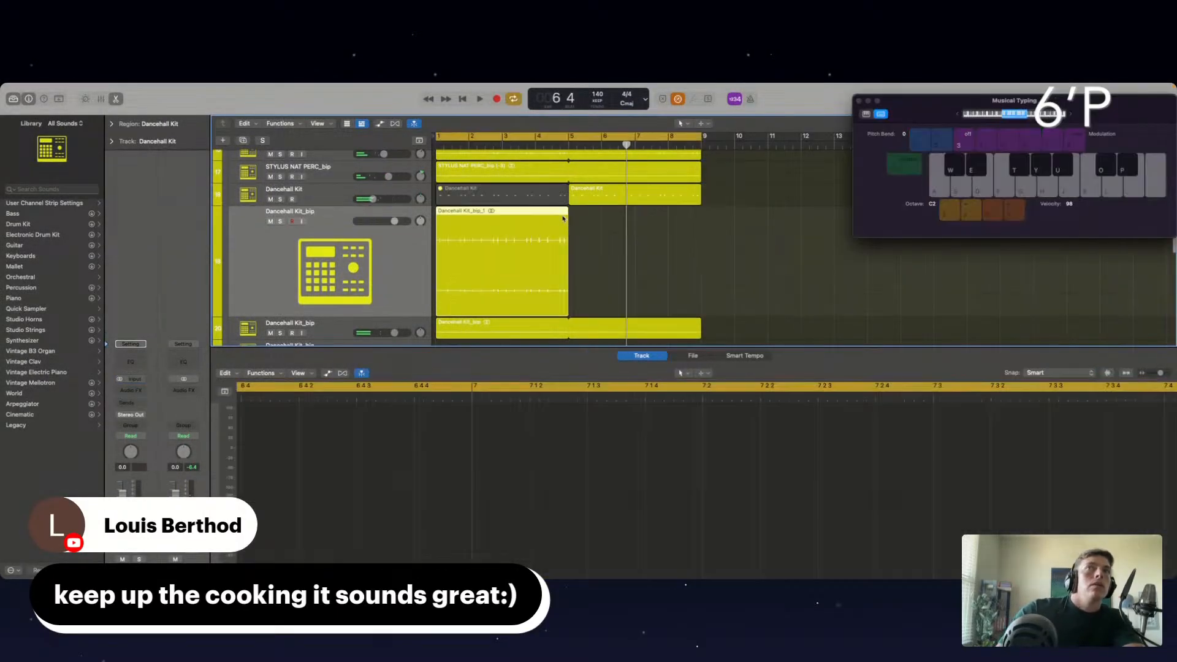
Delete the remaining Dancehall Kit MIDI regions and loop the new Dancehall Kit_bip region out to bar 9.
{"action": "left_click", "coordinate": [528, 196]}
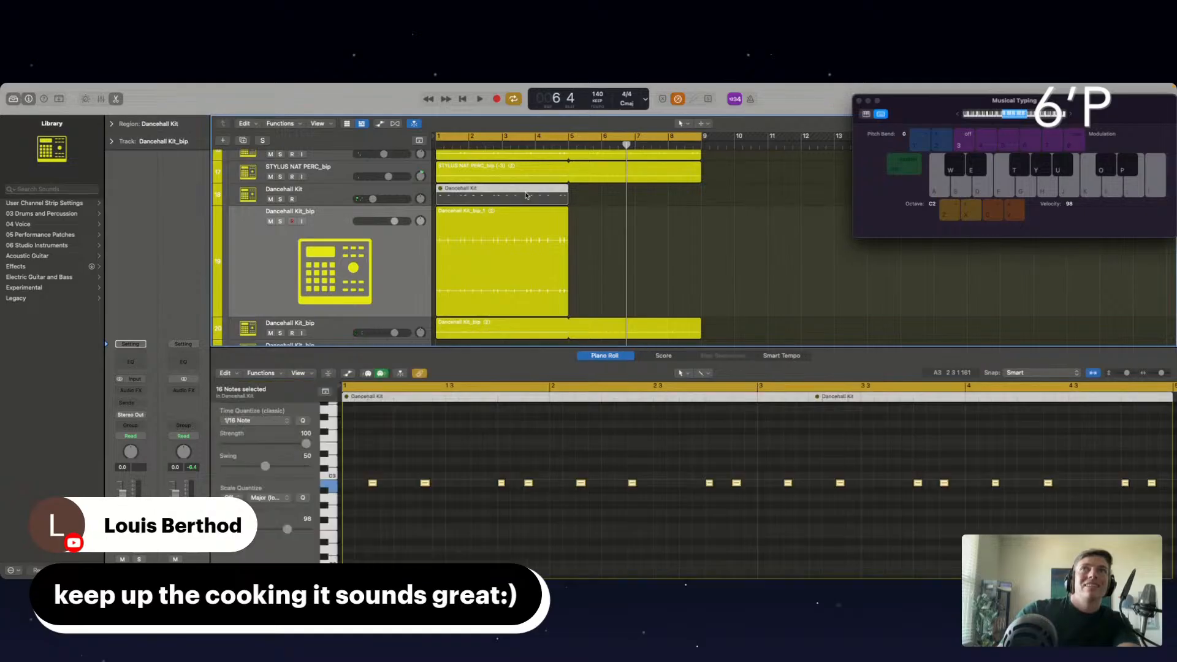
{"action": "key", "text": "Delete"}
{"action": "left_click", "coordinate": [329, 197]}
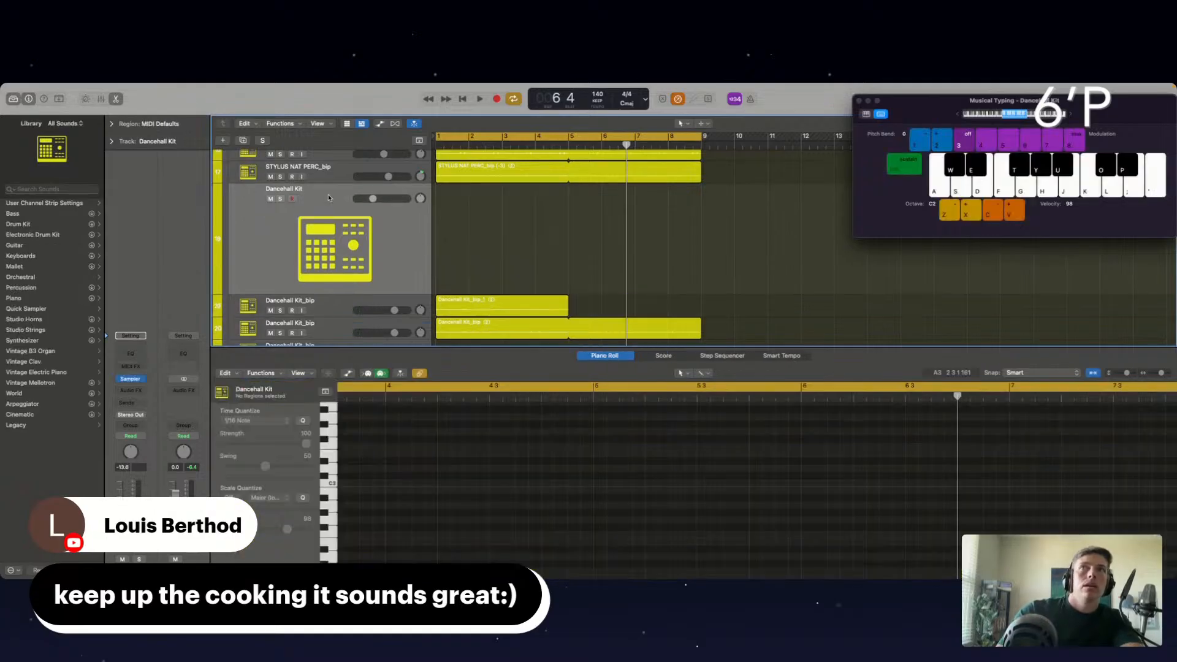
{"action": "left_click", "coordinate": [491, 299]}
{"action": "left_click_drag", "start_coordinate": [571, 300], "coordinate": [703, 301]}
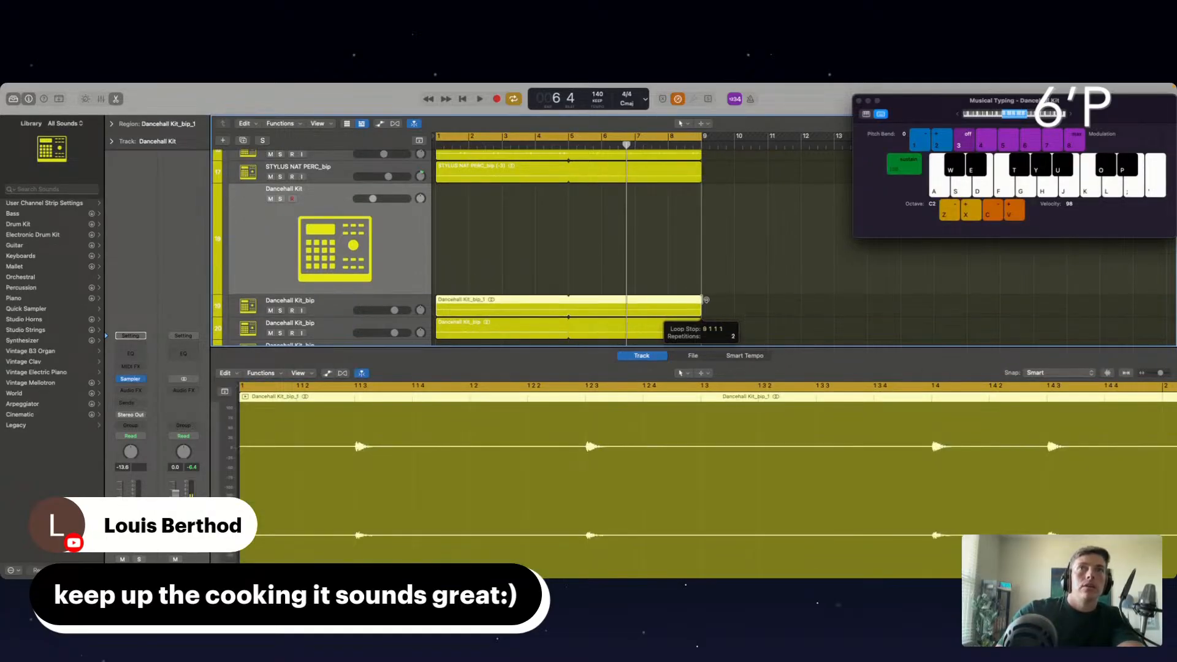
Play the beat and audition the Neon percussion_loop_pistachio track by soloing it, muting it and restoring it.
{"action": "key", "text": "space"}
{"action": "scroll", "coordinate": [545, 341], "scroll_direction": "down", "scroll_amount": 2}
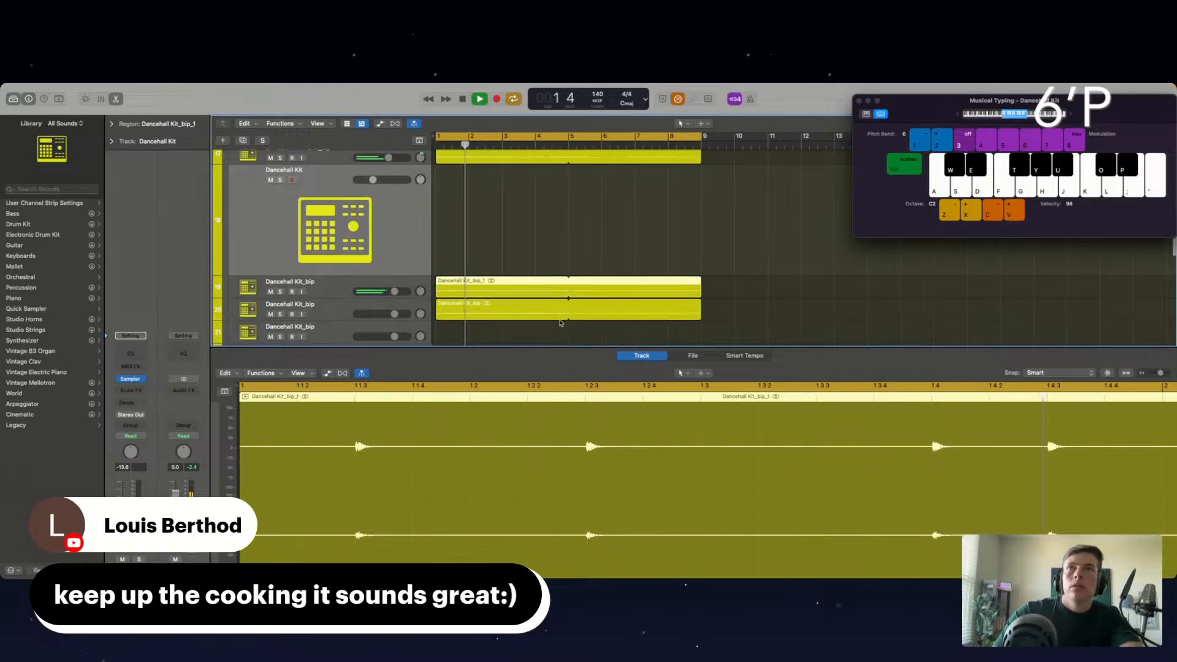
{"action": "key", "text": "e"}
{"action": "scroll", "coordinate": [522, 347], "scroll_direction": "down", "scroll_amount": 6}
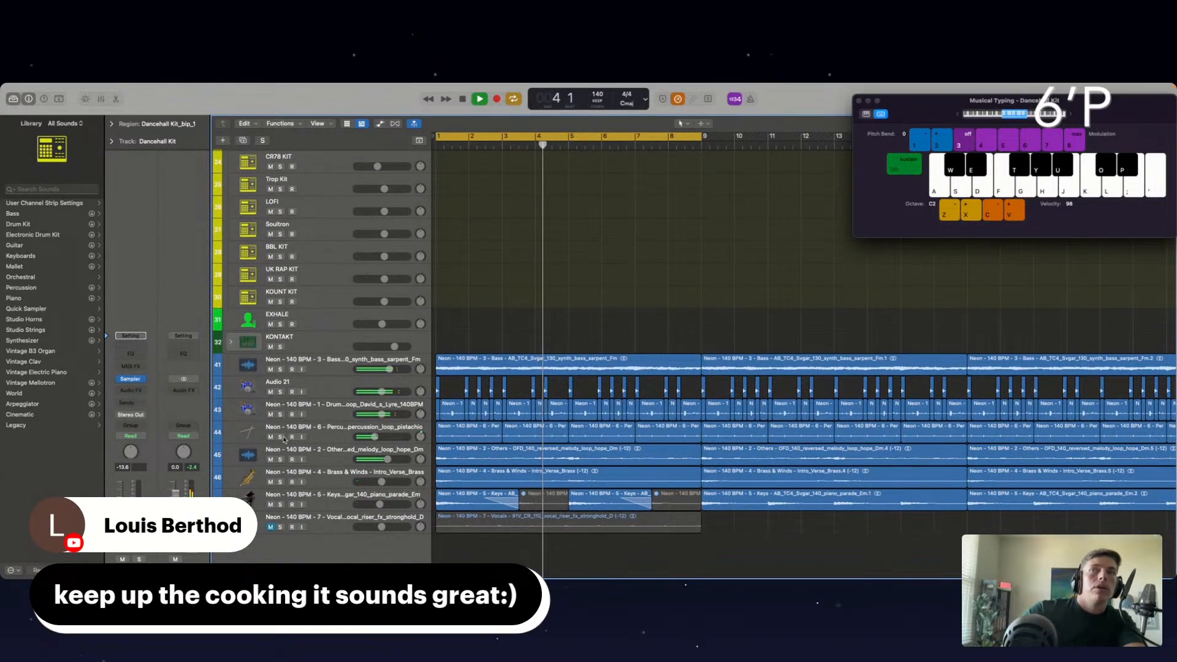
{"action": "key", "text": "space"}
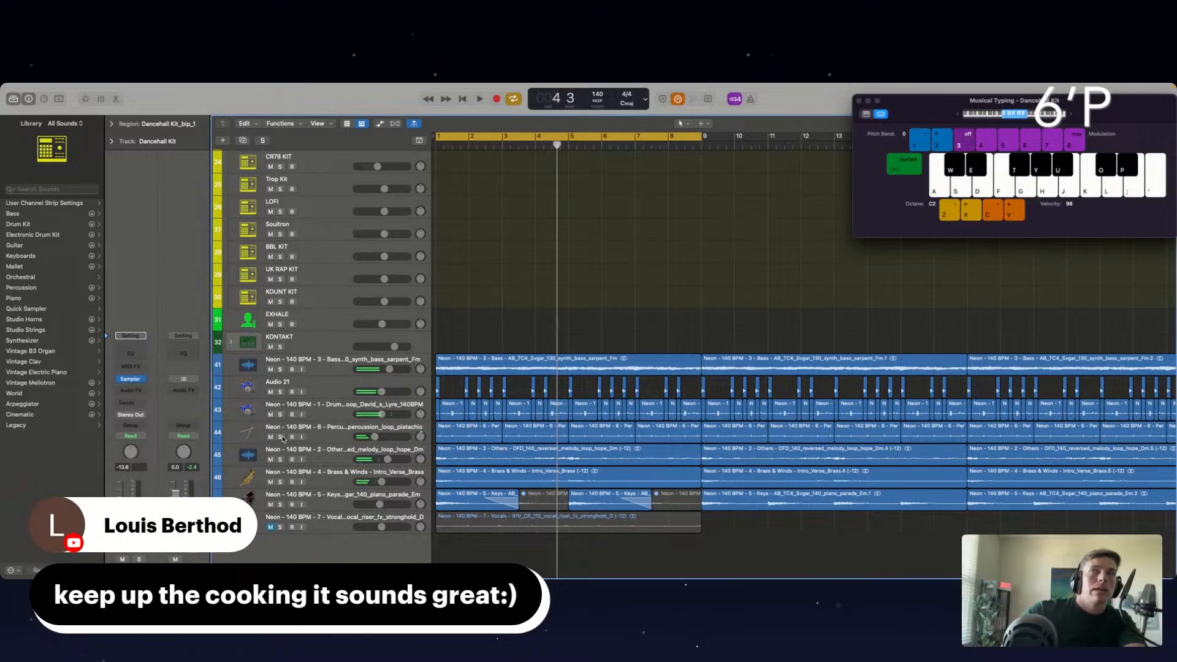
{"action": "left_click", "coordinate": [280, 437]}
{"action": "key", "text": "space"}
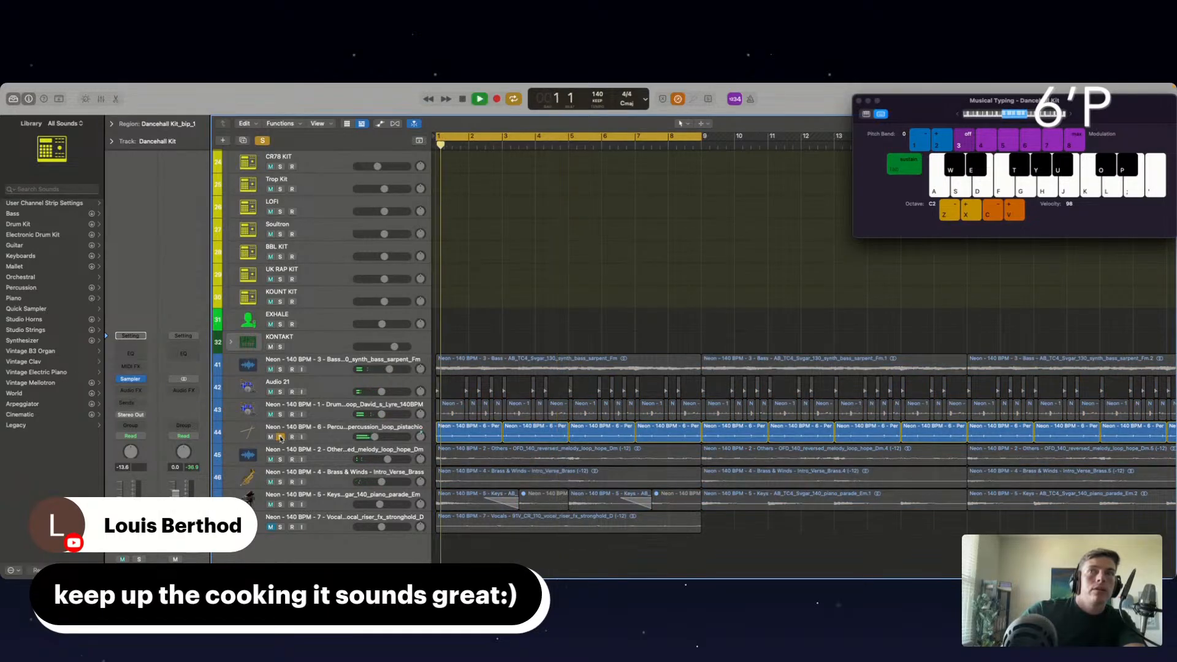
{"action": "left_click", "coordinate": [280, 437]}
{"action": "left_click", "coordinate": [270, 437]}
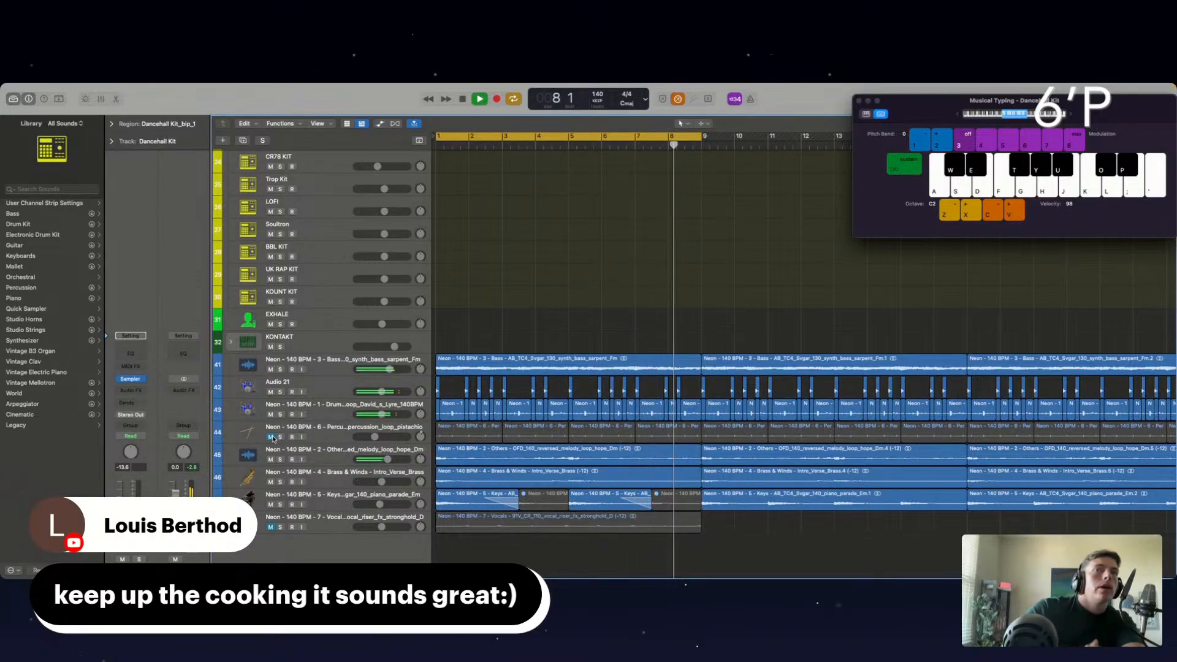
{"action": "left_click", "coordinate": [271, 437]}
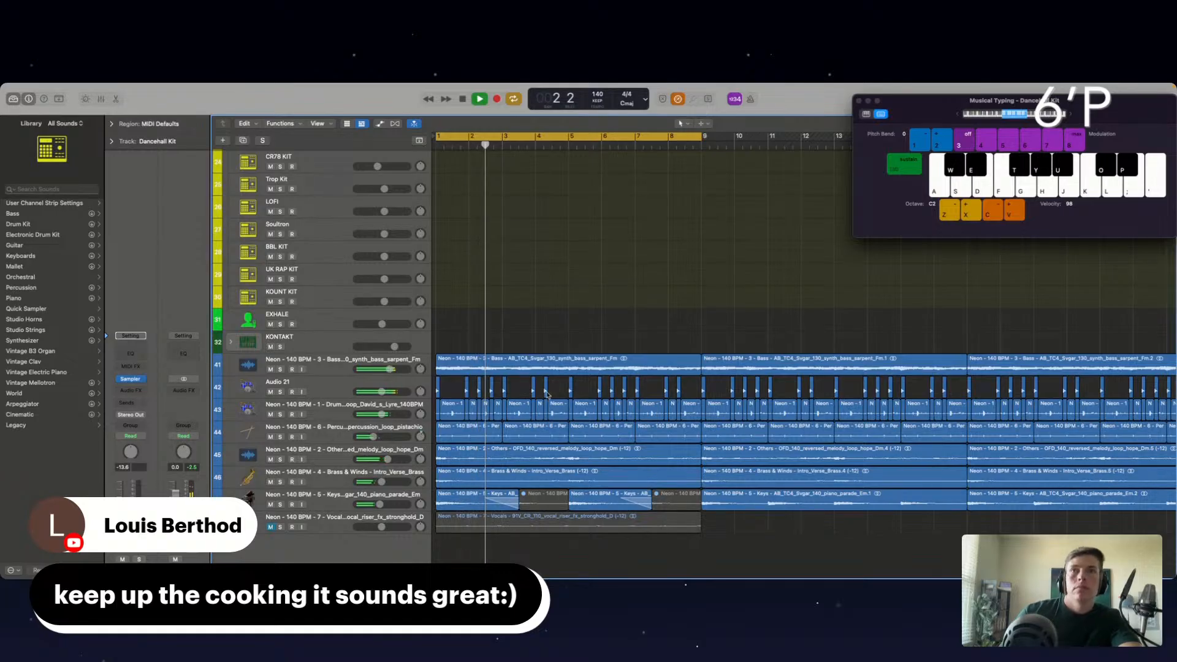
Repeat the bounced STYLUS HI HAT, STYLUS NAT PERC and two Dancehall Kit regions three more times, up to bar 33.
{"action": "scroll", "coordinate": [554, 267], "scroll_direction": "down", "scroll_amount": 5}
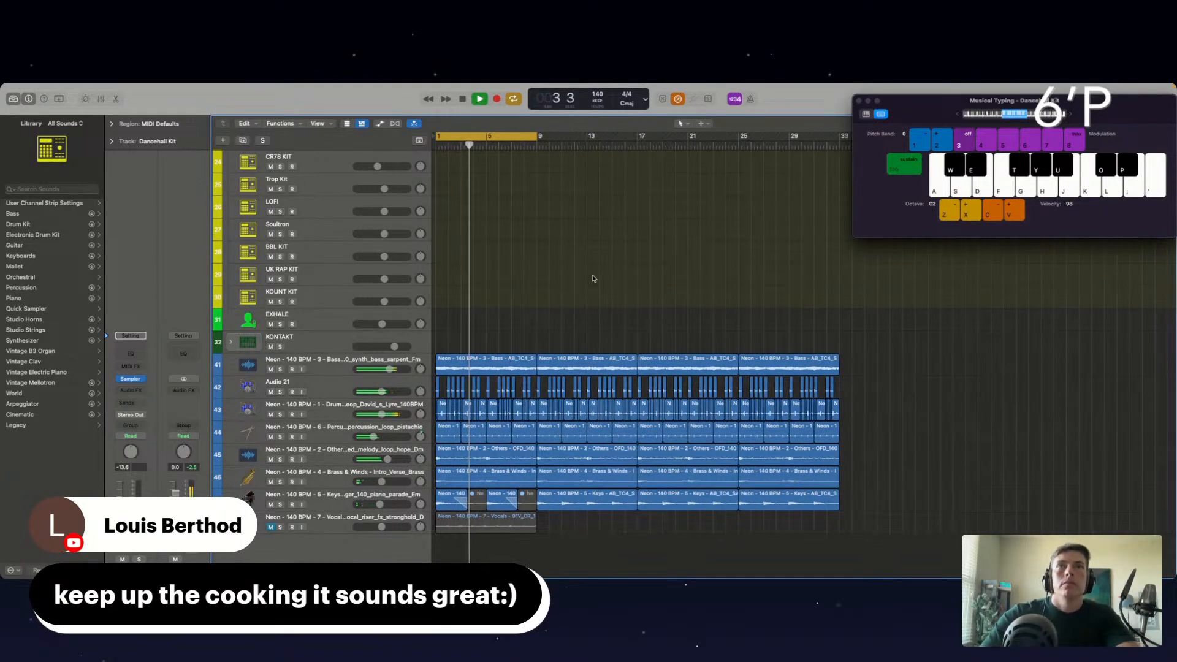
{"action": "scroll", "coordinate": [593, 278], "scroll_direction": "up", "scroll_amount": 10}
{"action": "scroll", "coordinate": [594, 278], "scroll_direction": "down", "scroll_amount": 7}
{"action": "scroll", "coordinate": [592, 279], "scroll_direction": "up", "scroll_amount": 5}
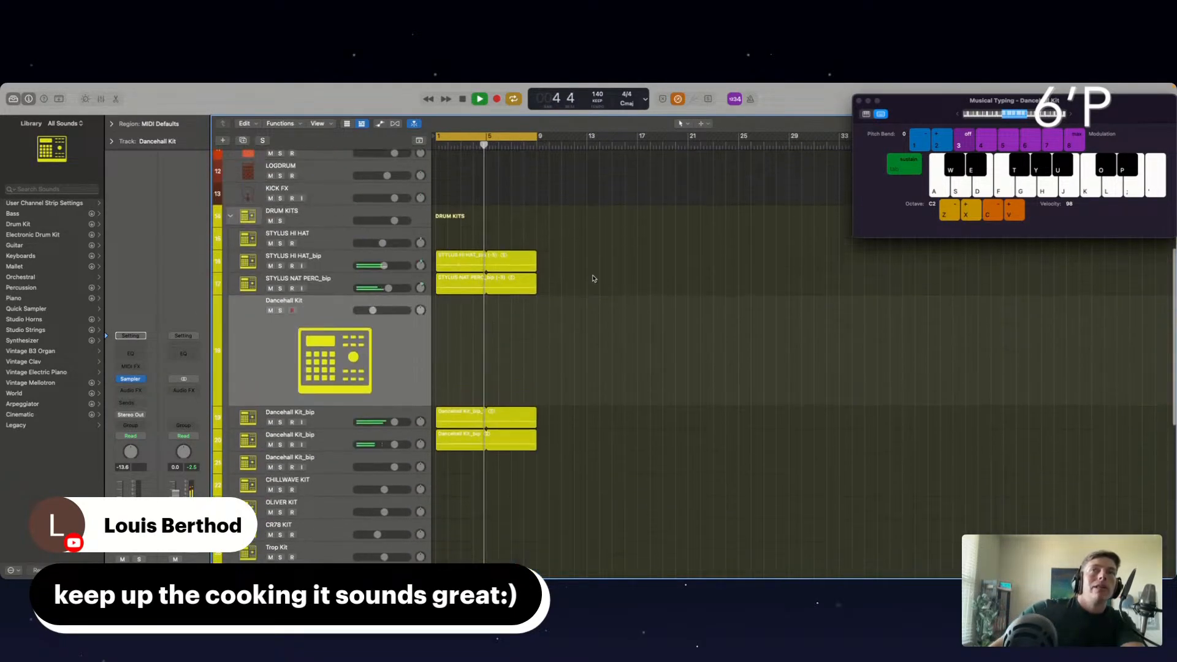
{"action": "left_click_drag", "start_coordinate": [459, 255], "coordinate": [754, 270]}
Look over the arrangement's tracks and check the Auto-Tune EFX+ settings on the first muted LEAD VOX MID track.
{"action": "scroll", "coordinate": [311, 309], "scroll_direction": "up", "scroll_amount": 8}
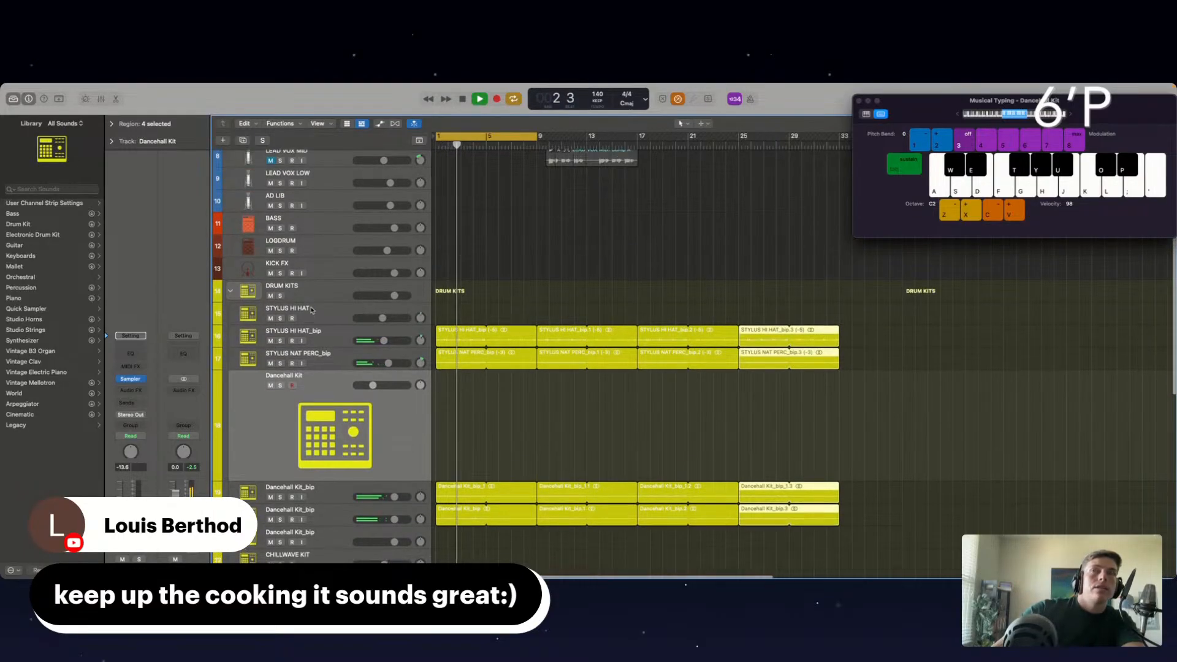
{"action": "scroll", "coordinate": [325, 325], "scroll_direction": "down", "scroll_amount": 15}
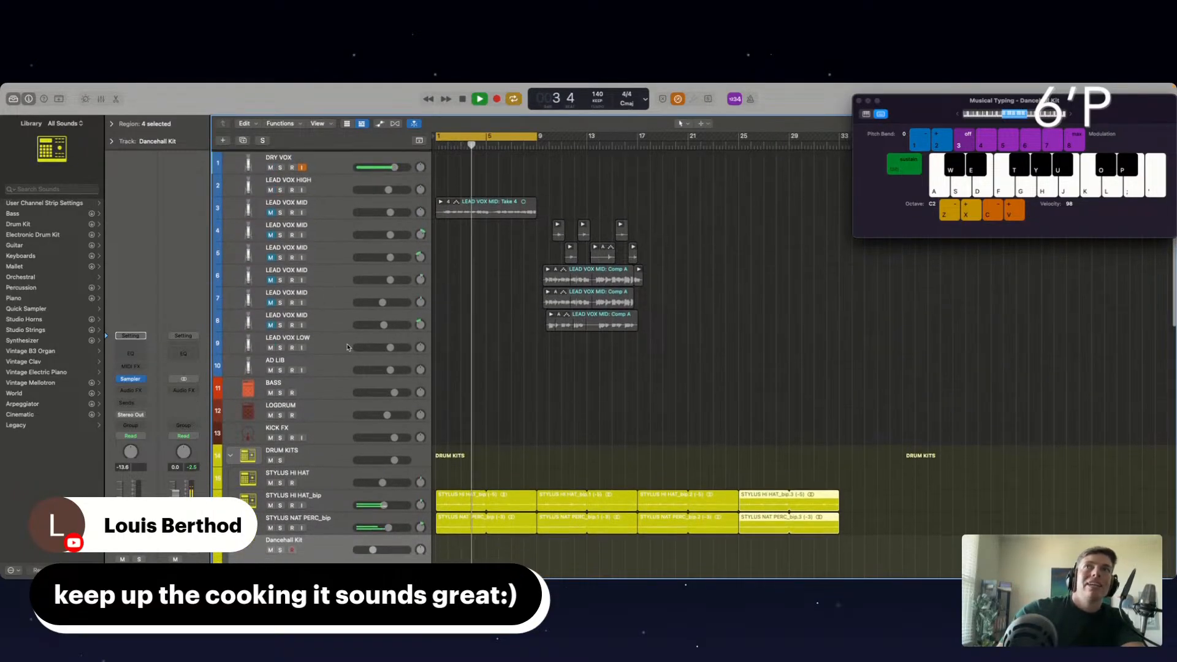
{"action": "scroll", "coordinate": [347, 349], "scroll_direction": "up", "scroll_amount": 15}
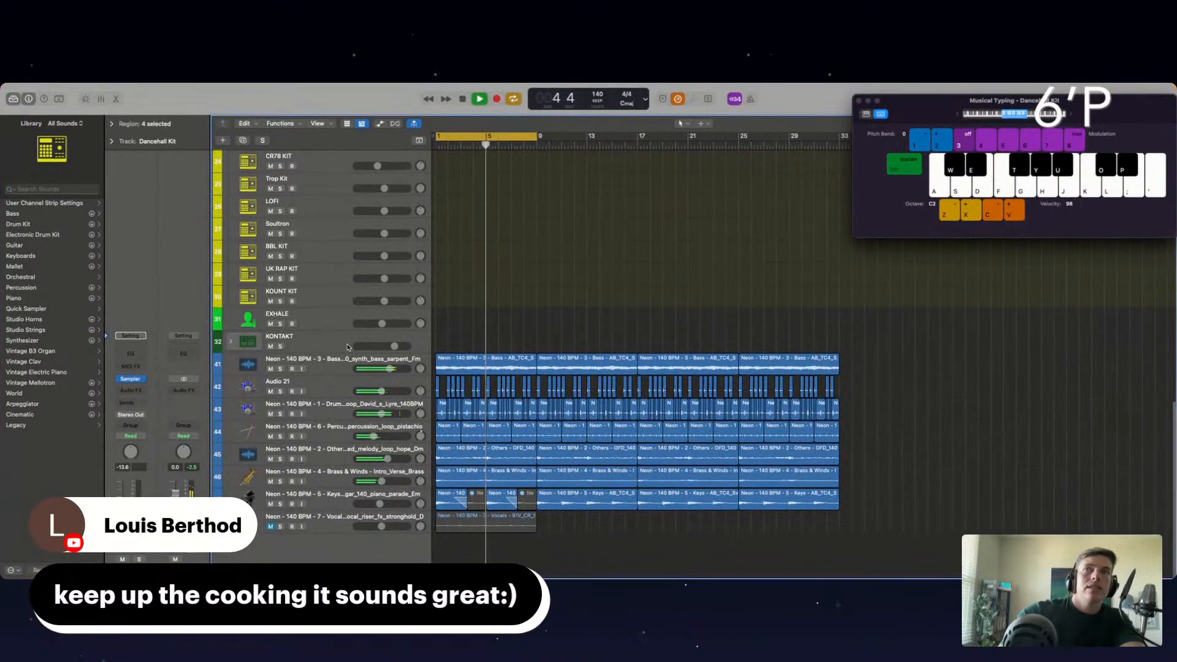
{"action": "scroll", "coordinate": [347, 358], "scroll_direction": "down", "scroll_amount": 1}
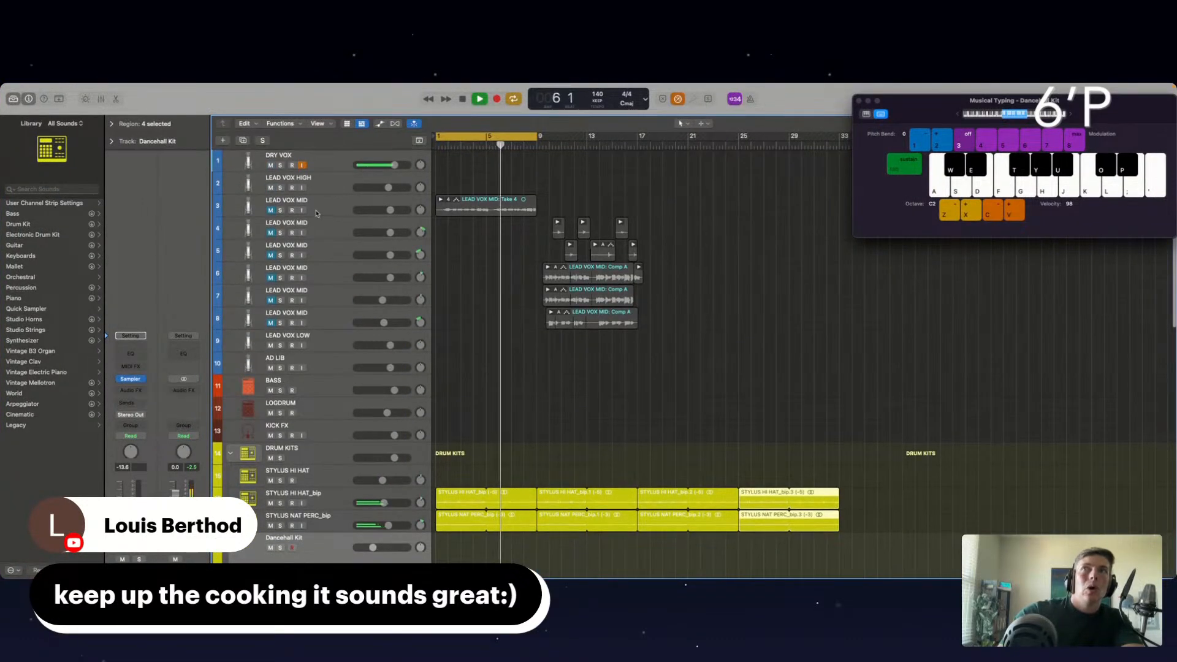
{"action": "scroll", "coordinate": [346, 224], "scroll_direction": "down", "scroll_amount": 1}
{"action": "scroll", "coordinate": [347, 224], "scroll_direction": "up", "scroll_amount": 1}
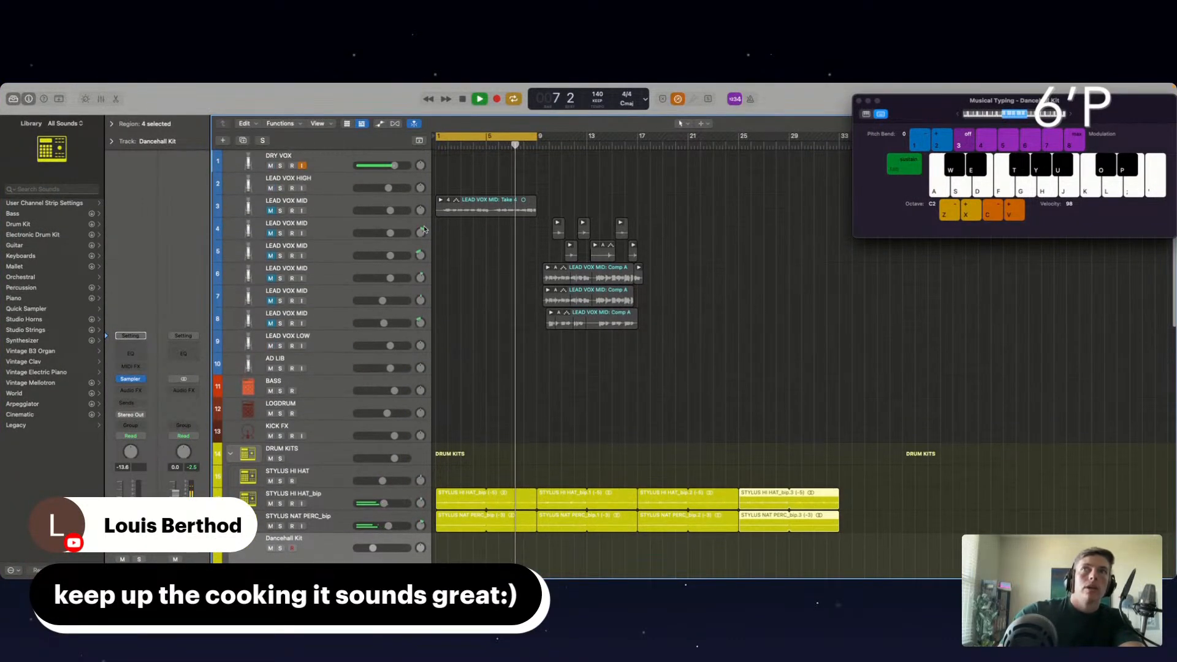
{"action": "left_click", "coordinate": [325, 210]}
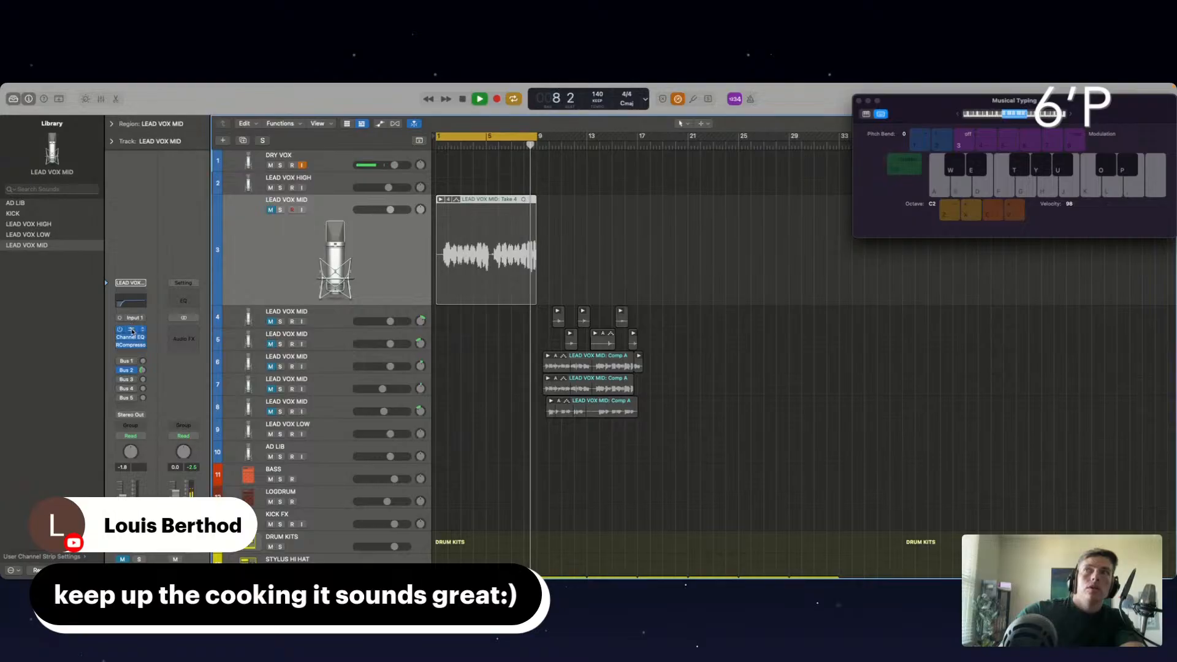
{"action": "left_click", "coordinate": [131, 329]}
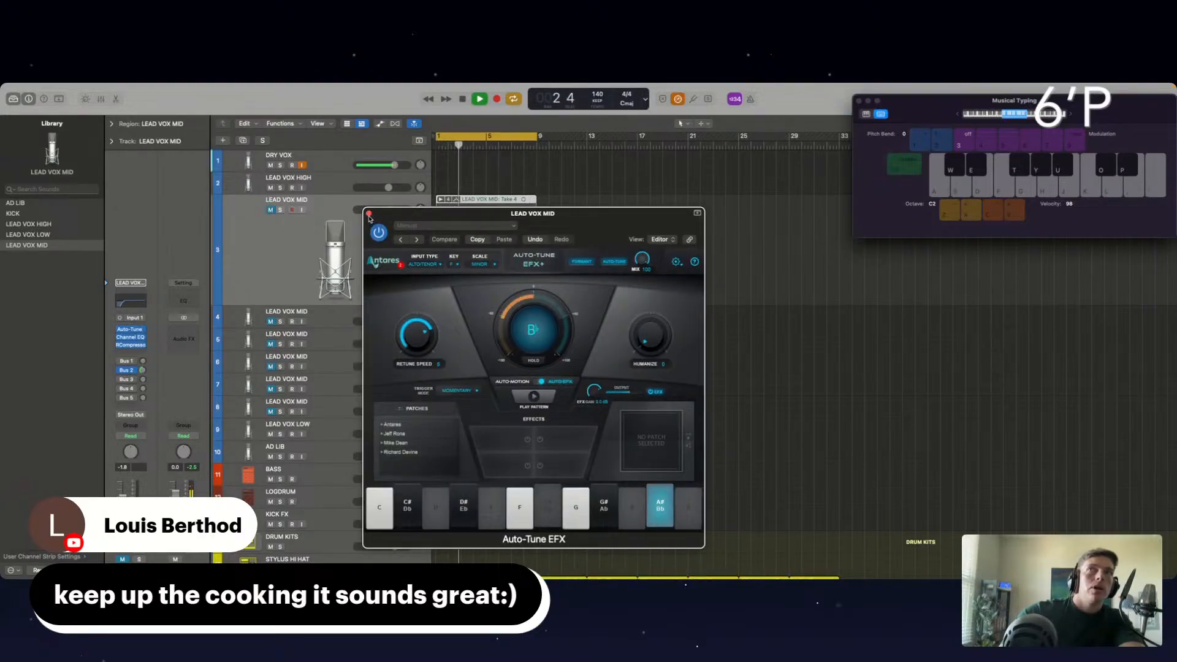
{"action": "left_click", "coordinate": [369, 214]}
Collapse the DRUM KITS track stack.
{"action": "scroll", "coordinate": [436, 357], "scroll_direction": "down", "scroll_amount": 5}
{"action": "scroll", "coordinate": [436, 356], "scroll_direction": "down", "scroll_amount": 4}
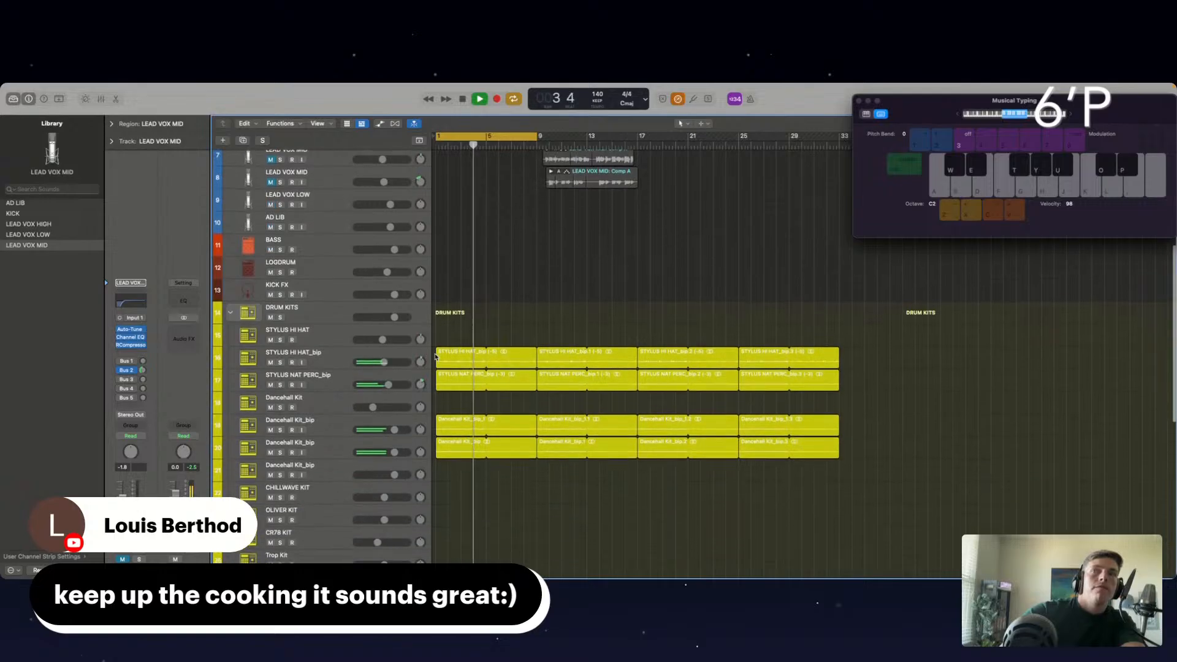
{"action": "scroll", "coordinate": [335, 280], "scroll_direction": "up", "scroll_amount": 8}
{"action": "scroll", "coordinate": [336, 281], "scroll_direction": "down", "scroll_amount": 8}
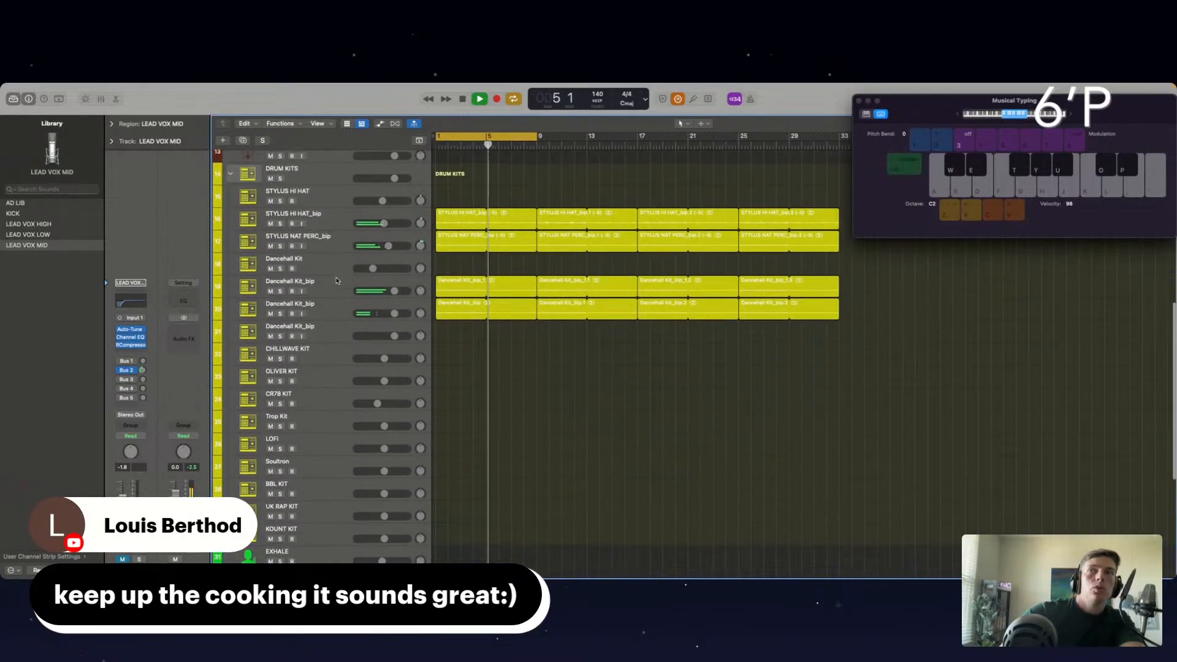
{"action": "scroll", "coordinate": [228, 331], "scroll_direction": "up", "scroll_amount": 4}
{"action": "left_click", "coordinate": [229, 331]}
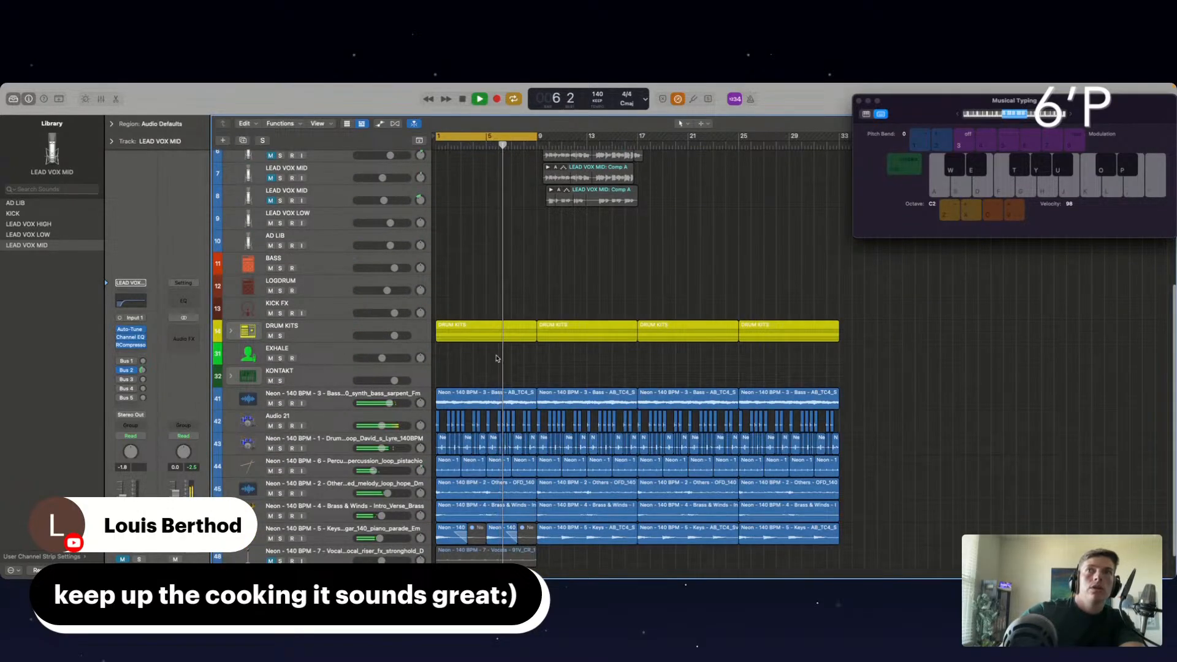
Stop playback, select the EXHALE track and open its Kontakt 5 instrument, placing the window beside the track list.
{"action": "left_click", "coordinate": [295, 359]}
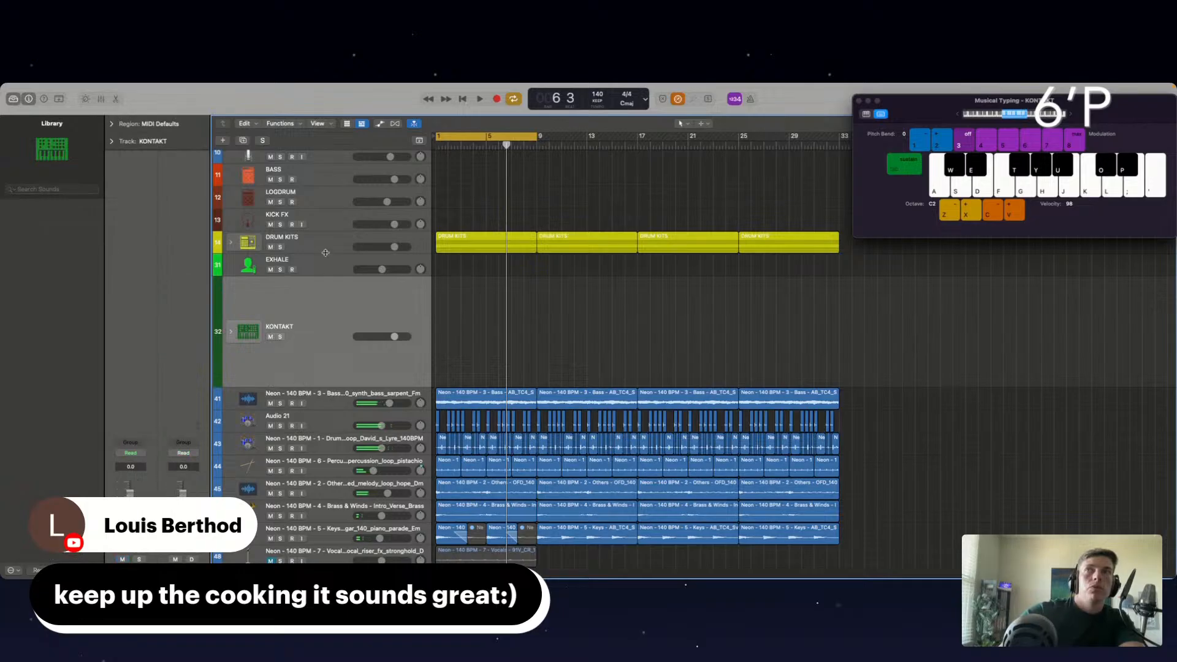
{"action": "left_click", "coordinate": [130, 360]}
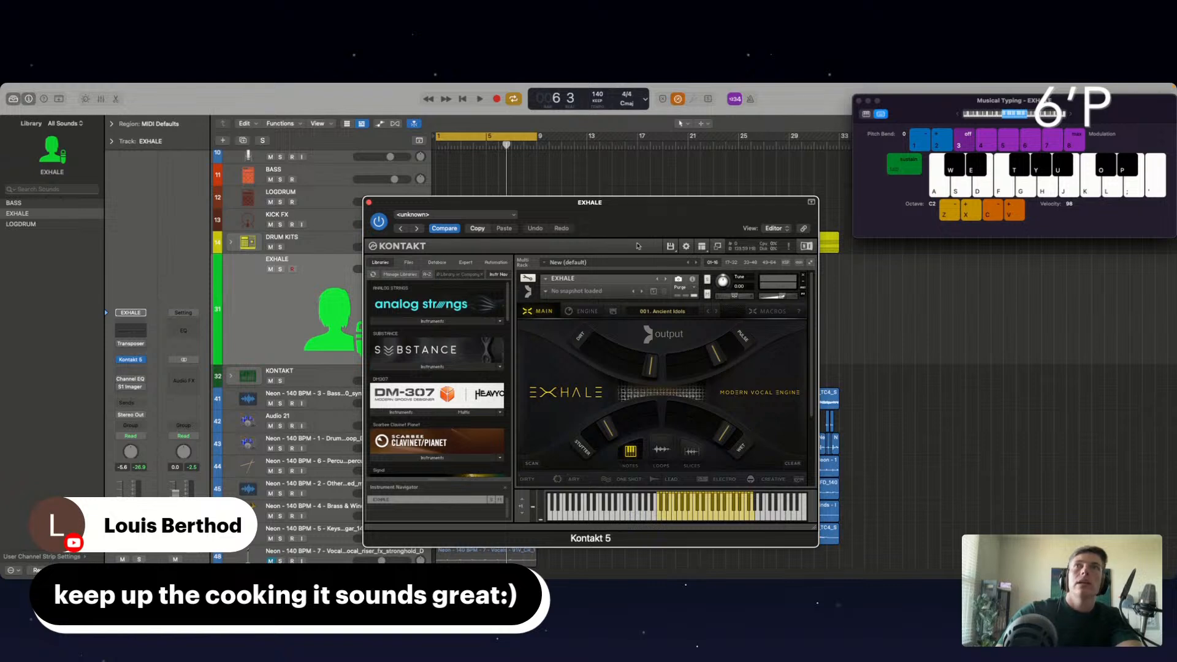
{"action": "left_click_drag", "start_coordinate": [637, 225], "coordinate": [927, 255]}
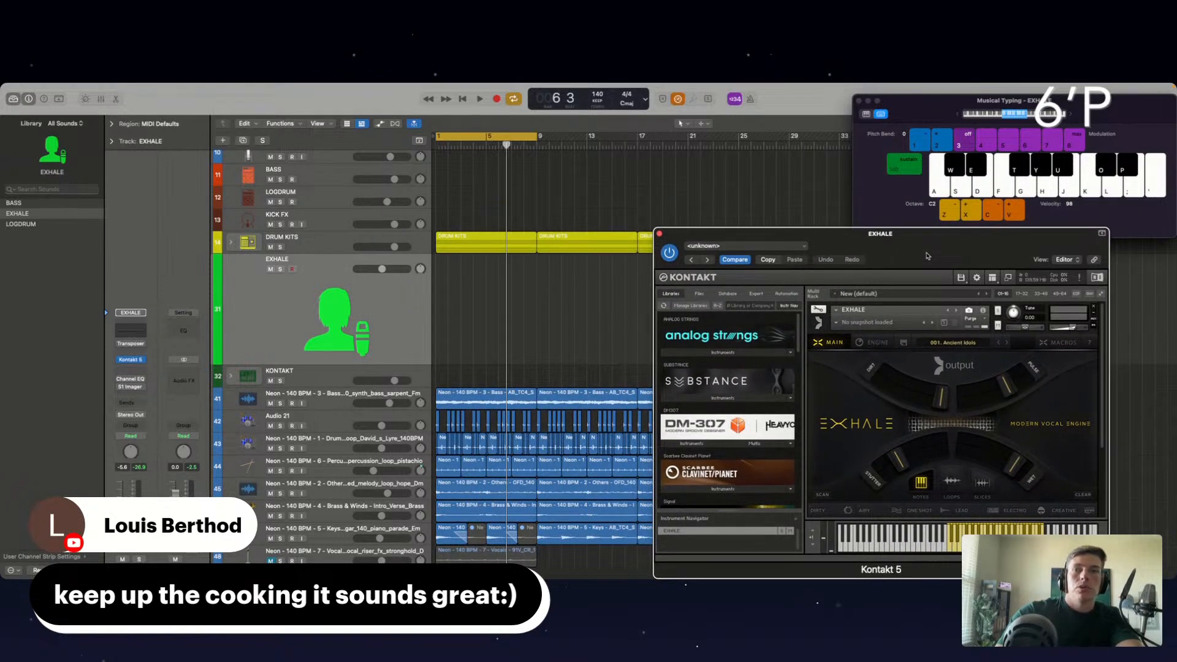
Browse EXHALE's second page of Notes presets, audition notes with musical typing, and switch the engine to Slices.
{"action": "scroll", "coordinate": [820, 452], "scroll_direction": "down", "scroll_amount": 3}
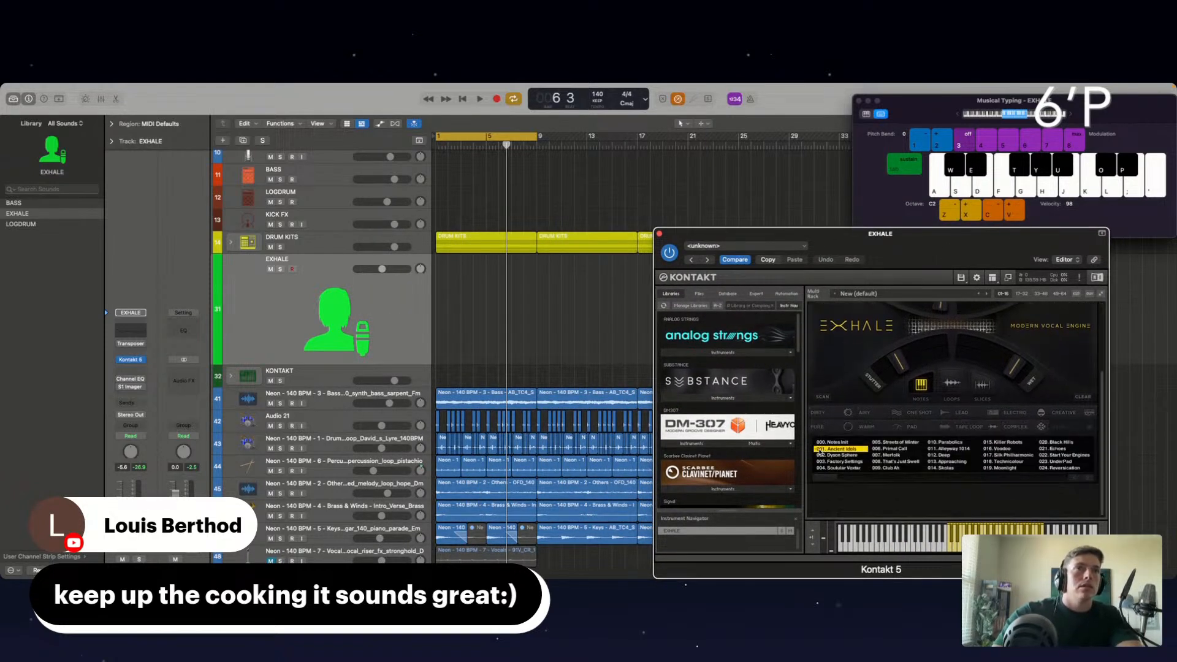
{"action": "left_click", "coordinate": [1090, 479]}
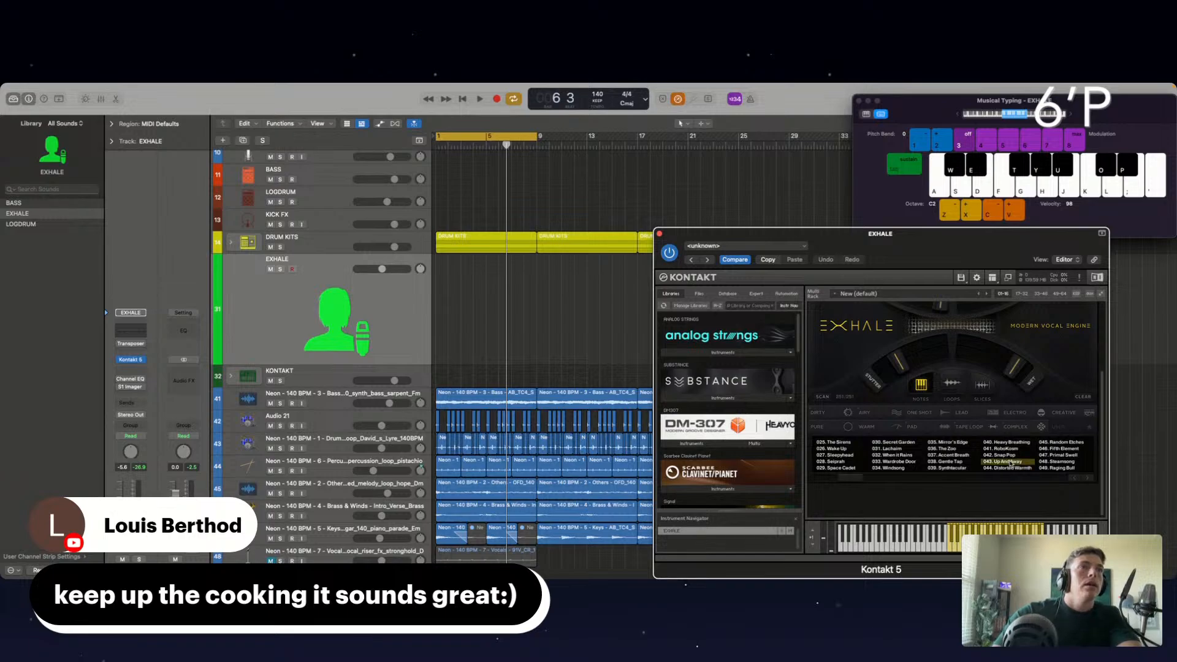
{"action": "left_click", "coordinate": [361, 315]}
{"action": "key", "text": "super+k"}
{"action": "key", "text": "super+k"}
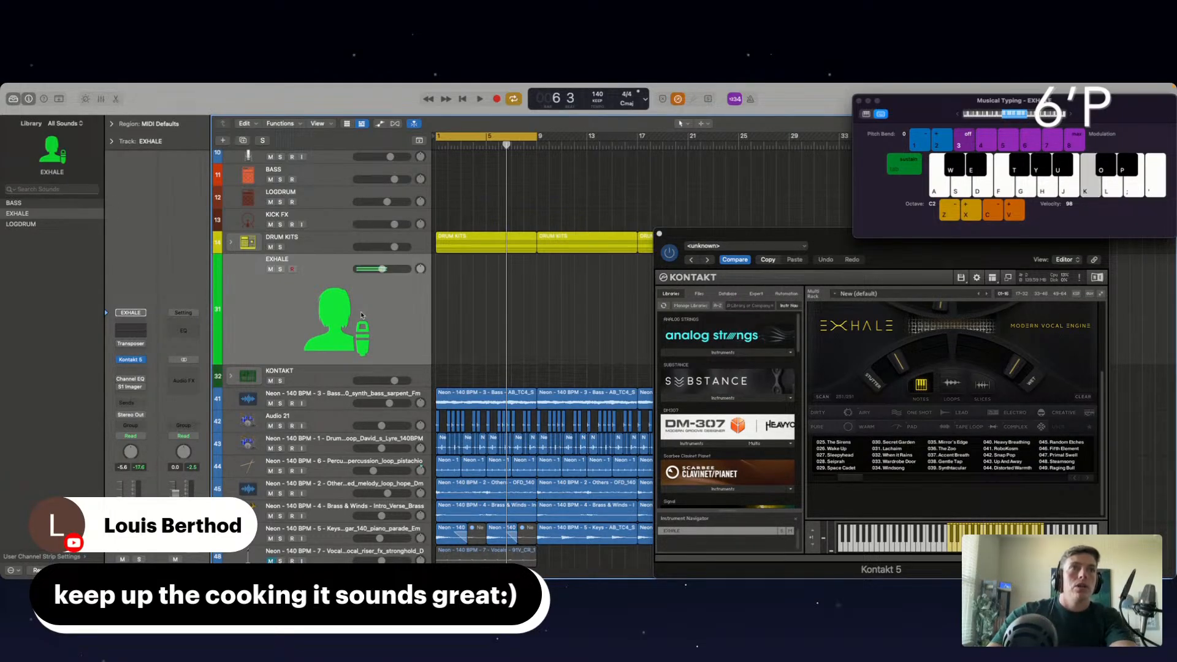
{"action": "key", "text": "h"}
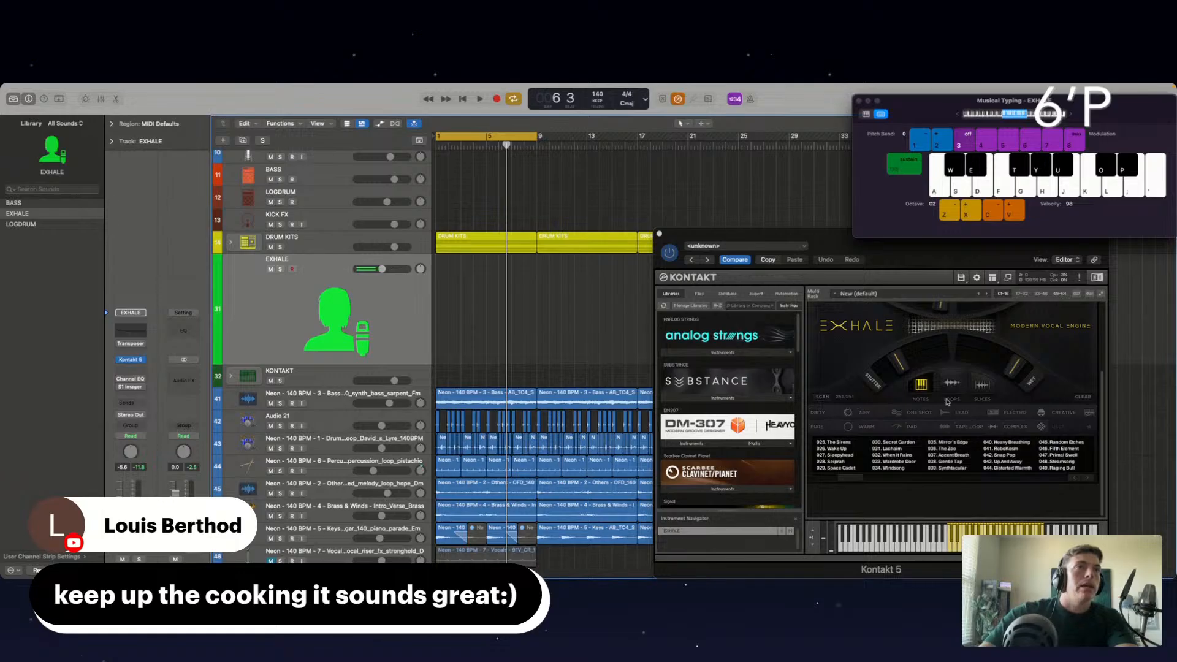
{"action": "left_click", "coordinate": [980, 386]}
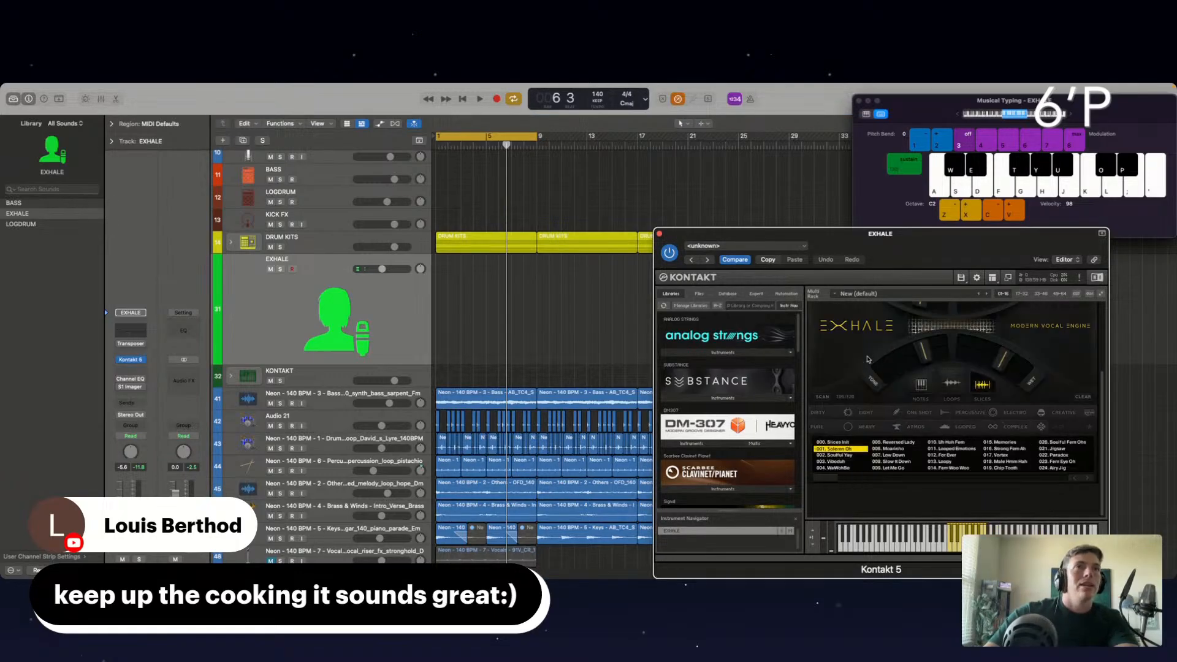
Load the Slices preset 048. How Did We from the second page of EXHALE's preset list and start playback.
{"action": "key", "text": "k"}
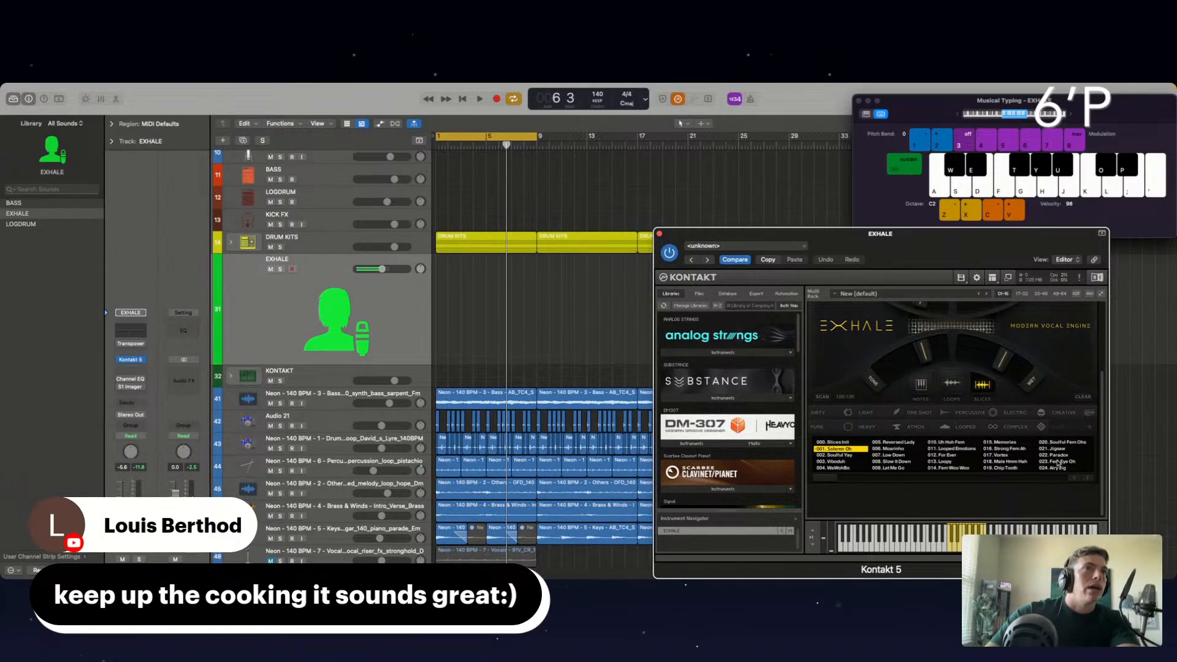
{"action": "left_click", "coordinate": [1087, 477]}
{"action": "left_click", "coordinate": [1067, 467]}
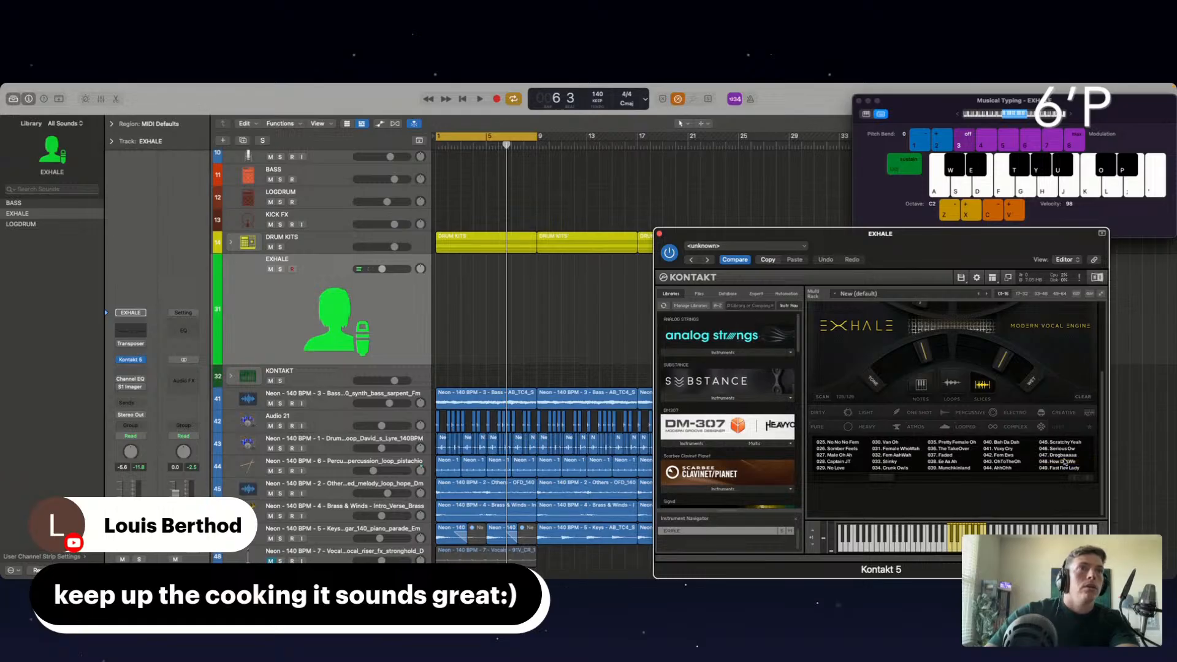
{"action": "key", "text": "space"}
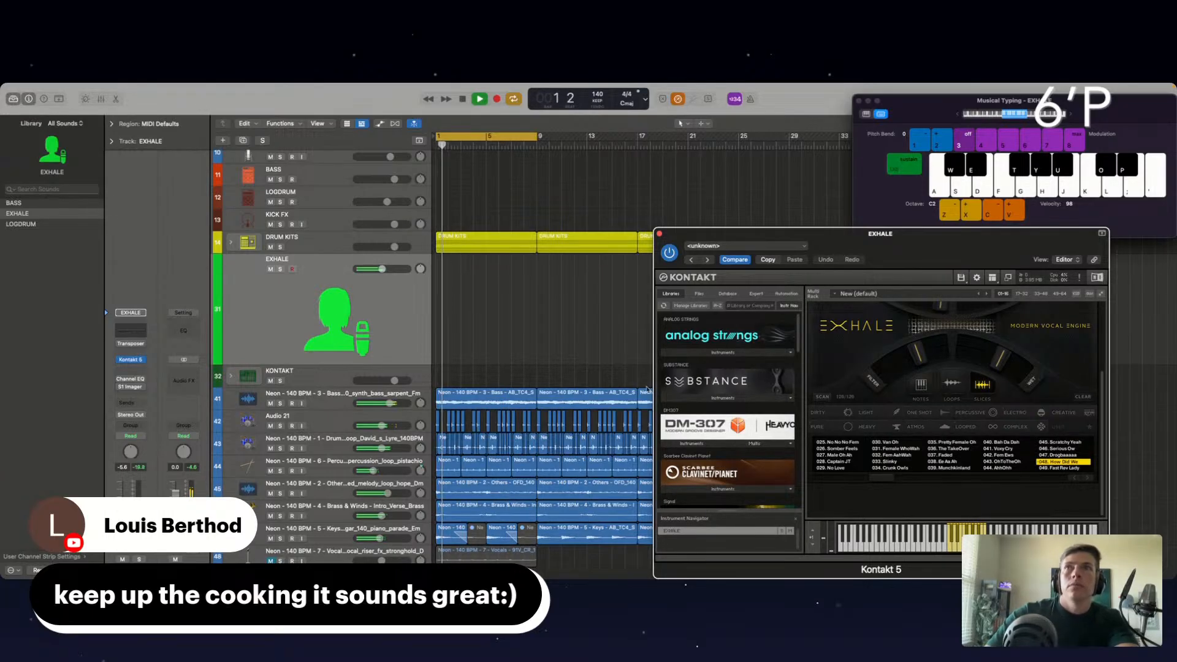
{"action": "scroll", "coordinate": [1017, 350], "scroll_direction": "up", "scroll_amount": 3}
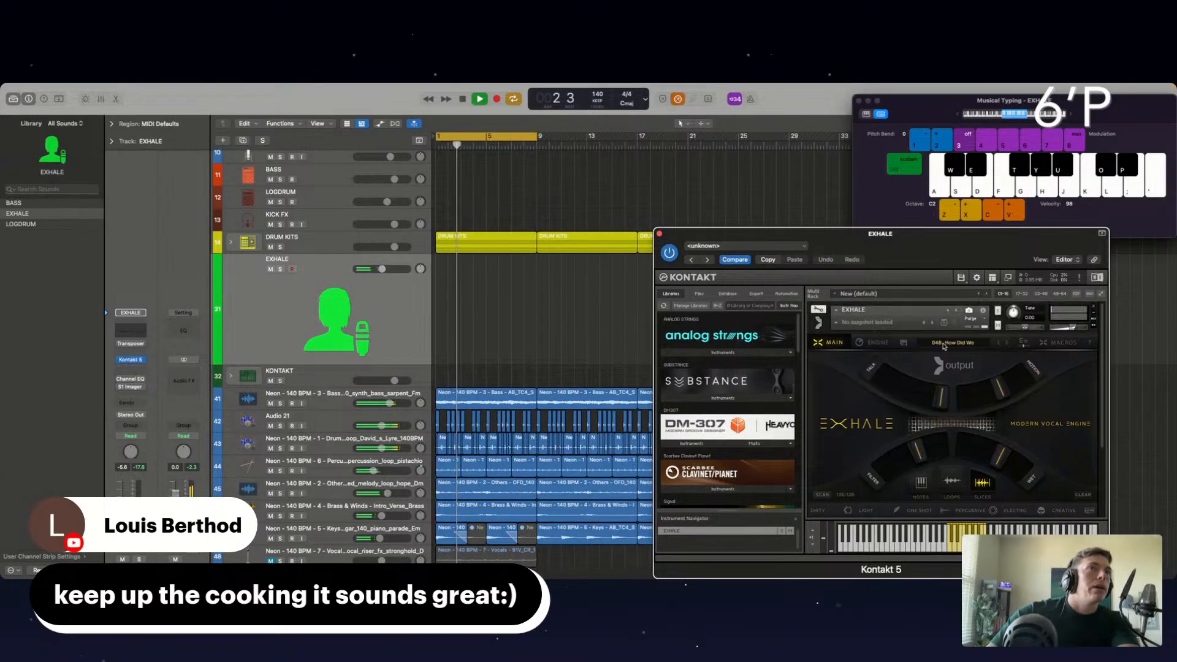
Change the EXHALE preset's key to F in the key selector.
{"action": "left_click", "coordinate": [1022, 342]}
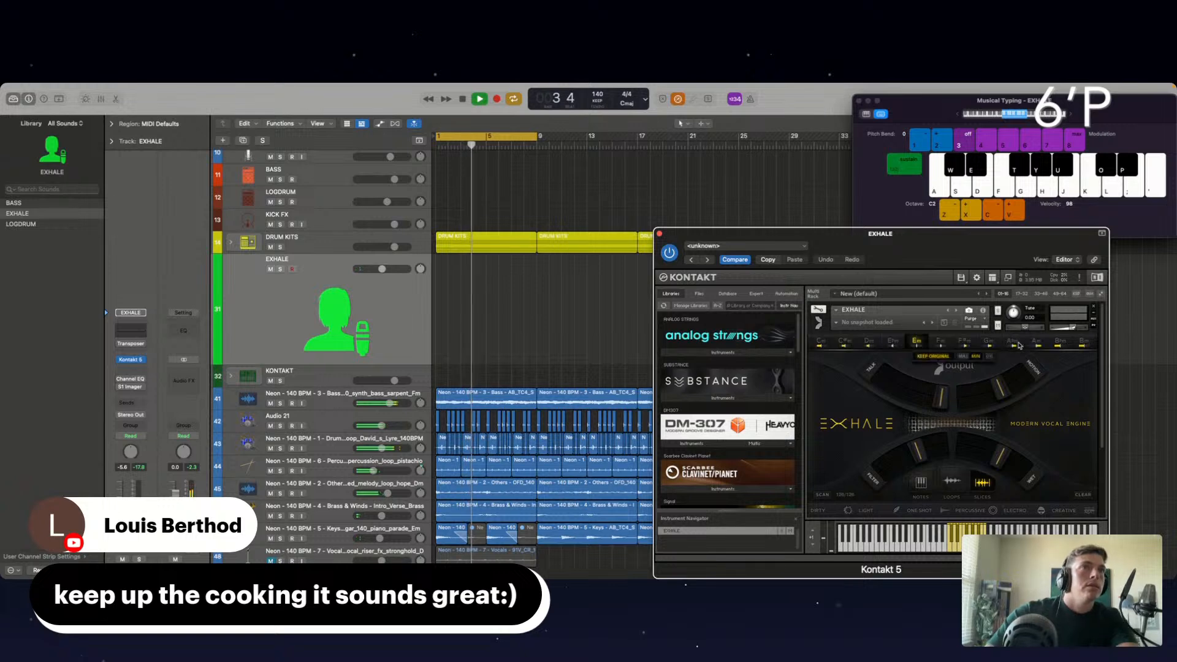
{"action": "left_click", "coordinate": [941, 342]}
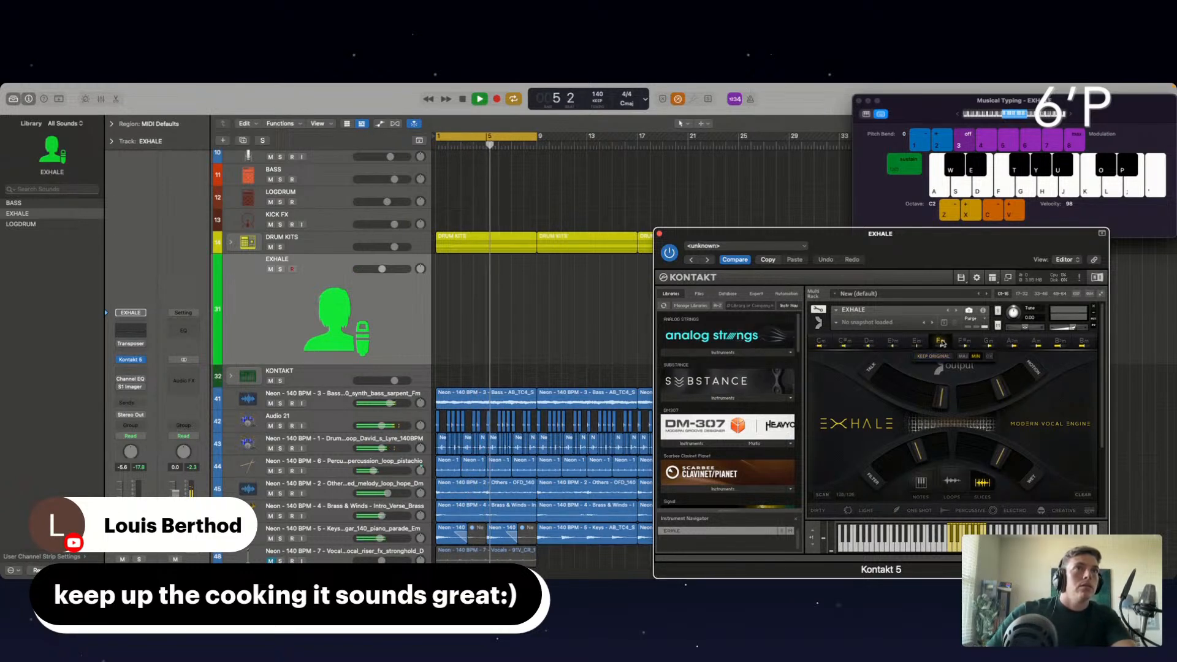
{"action": "left_click", "coordinate": [989, 358]}
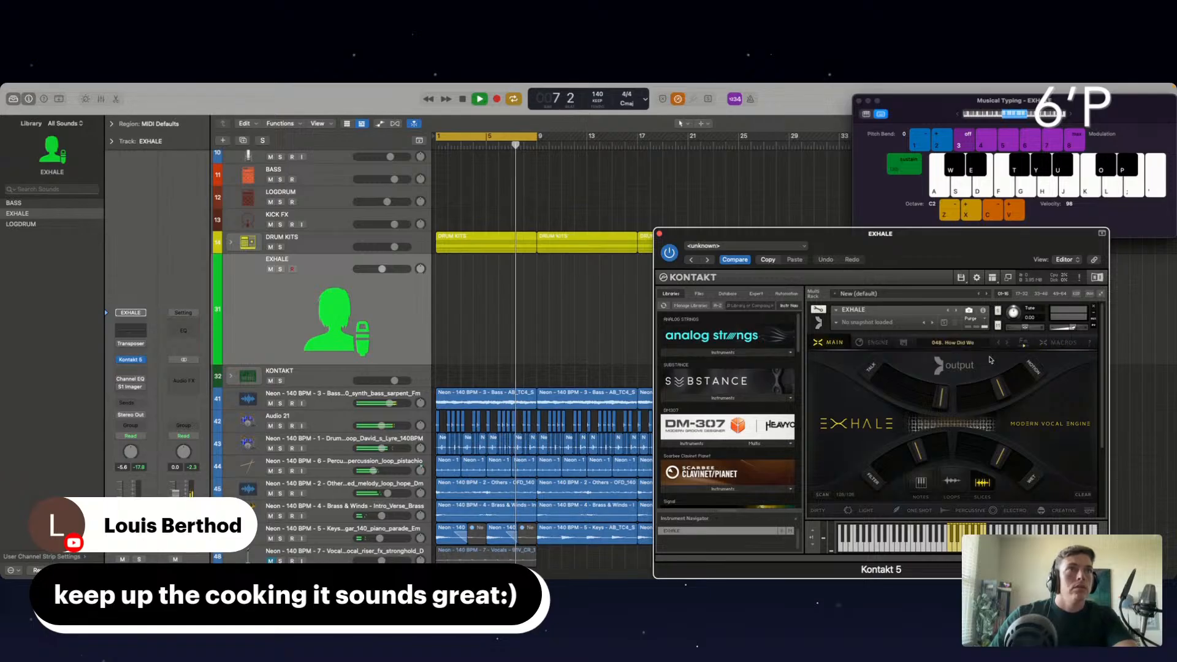
Audition slices G and H over the loop, set Kontakt's Tune to -12.00, and raise the EXHALE track volume to -4.1 dB.
{"action": "key", "text": "super+k"}
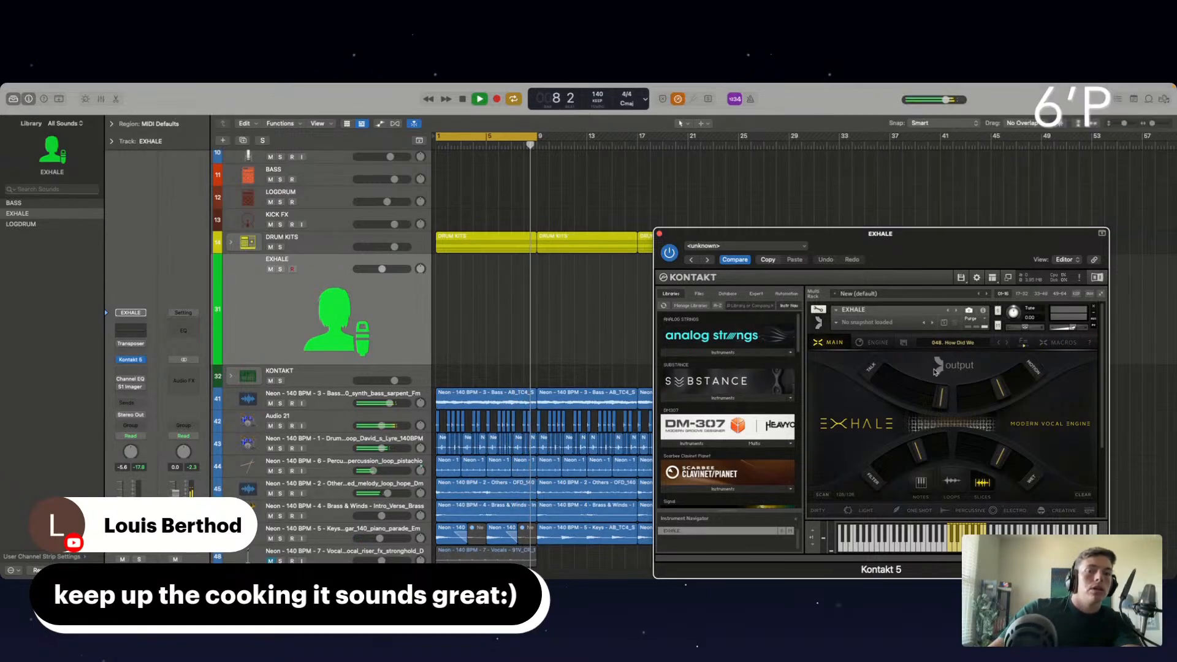
{"action": "key", "text": "super+k"}
{"action": "key", "text": "h"}
{"action": "key", "text": "g"}
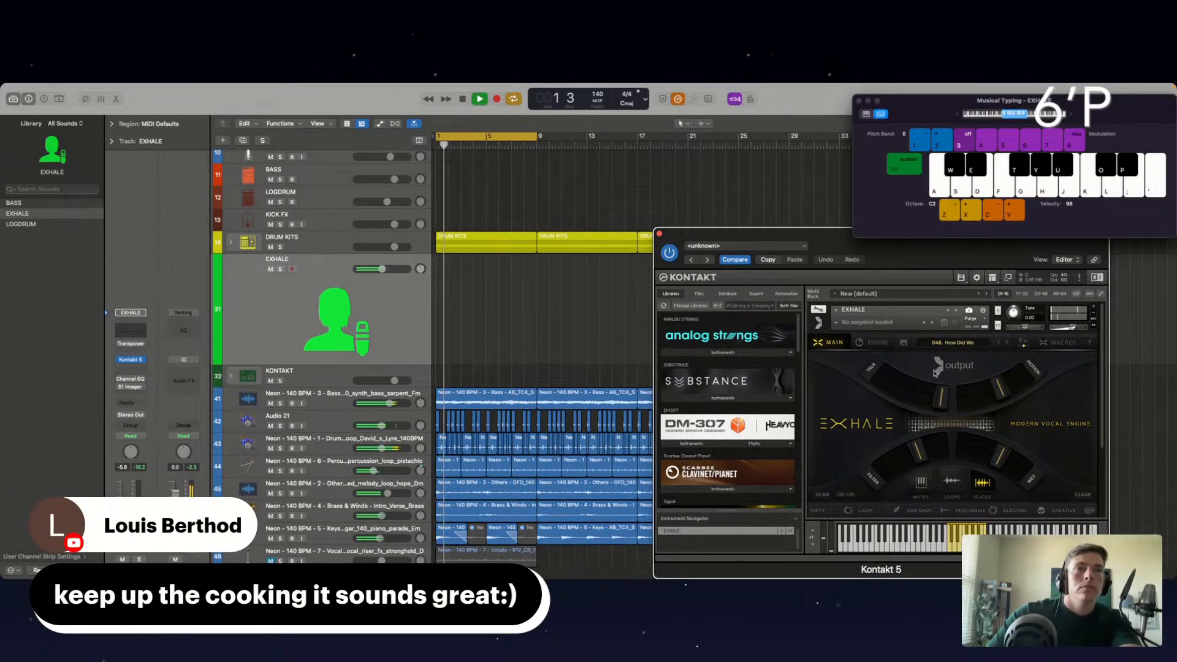
{"action": "key", "text": "g"}
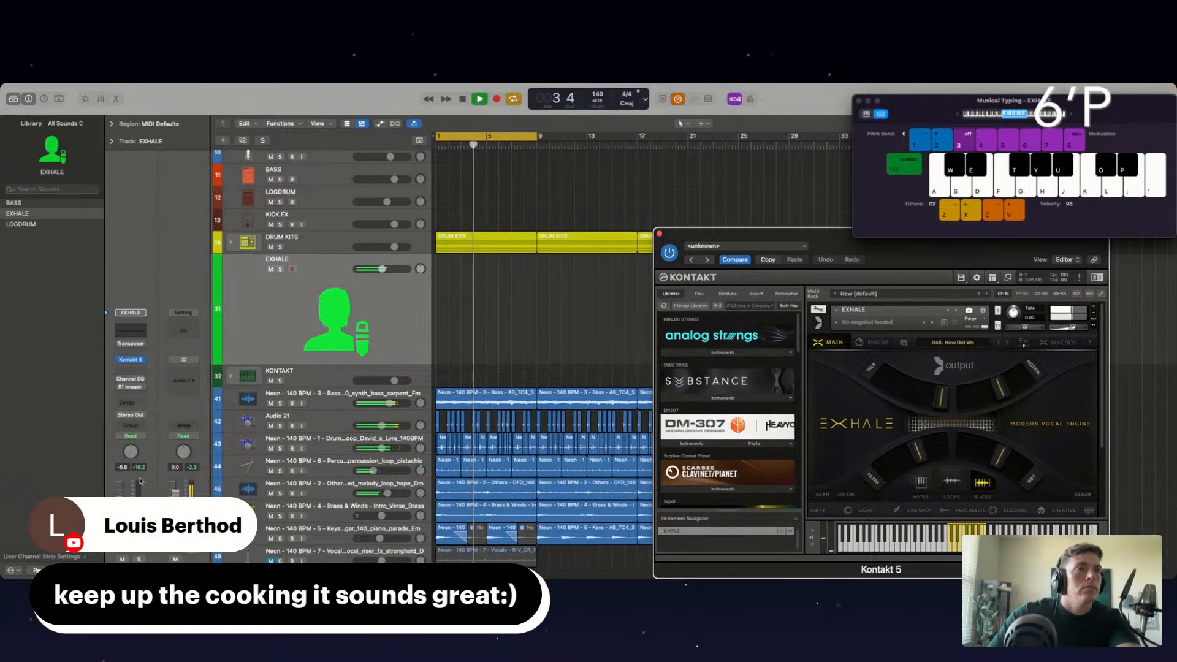
{"action": "key", "text": "g"}
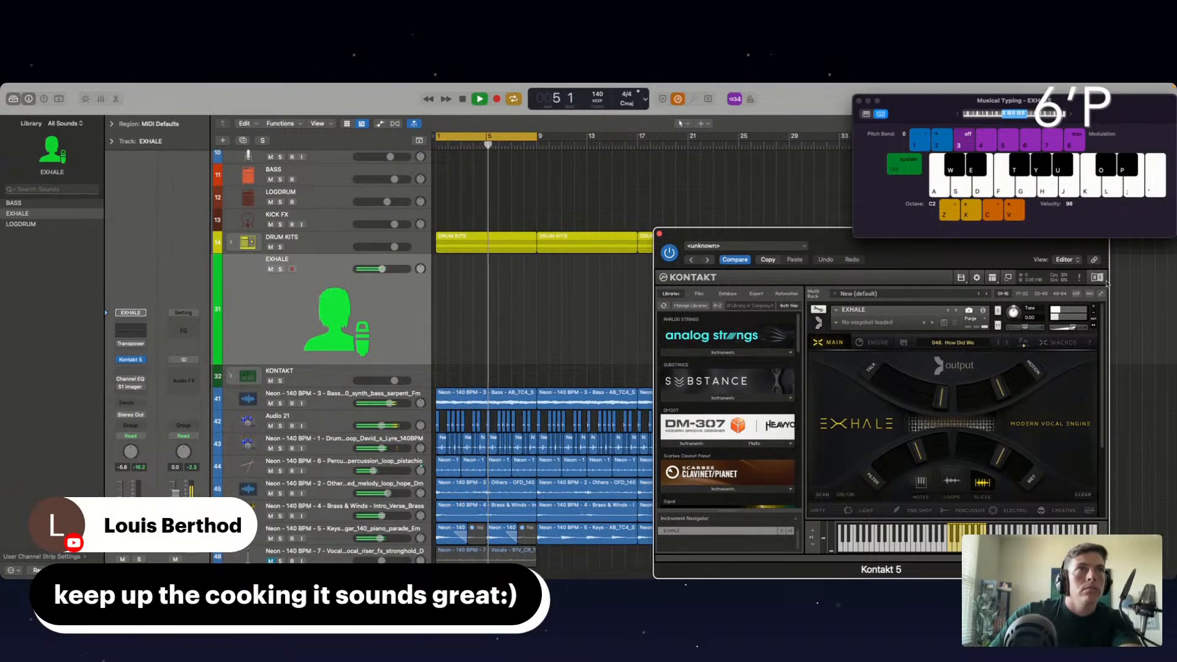
{"action": "key", "text": "g"}
{"action": "key", "text": "g"}
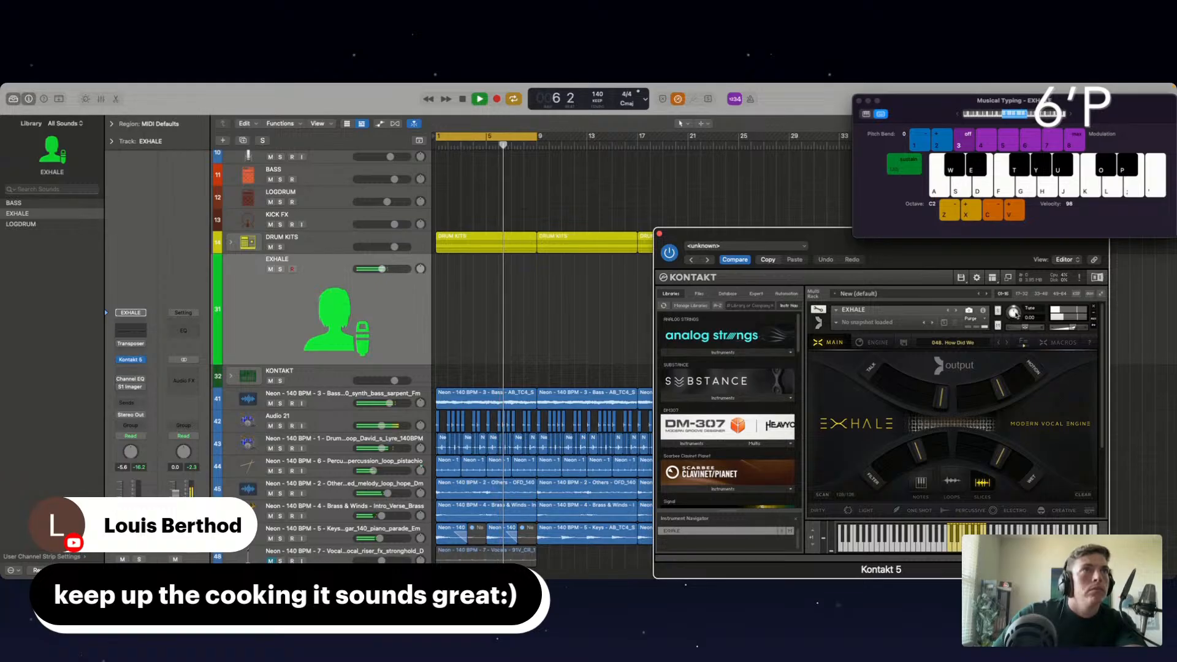
{"action": "left_click_drag", "start_coordinate": [1015, 313], "coordinate": [1012, 333]}
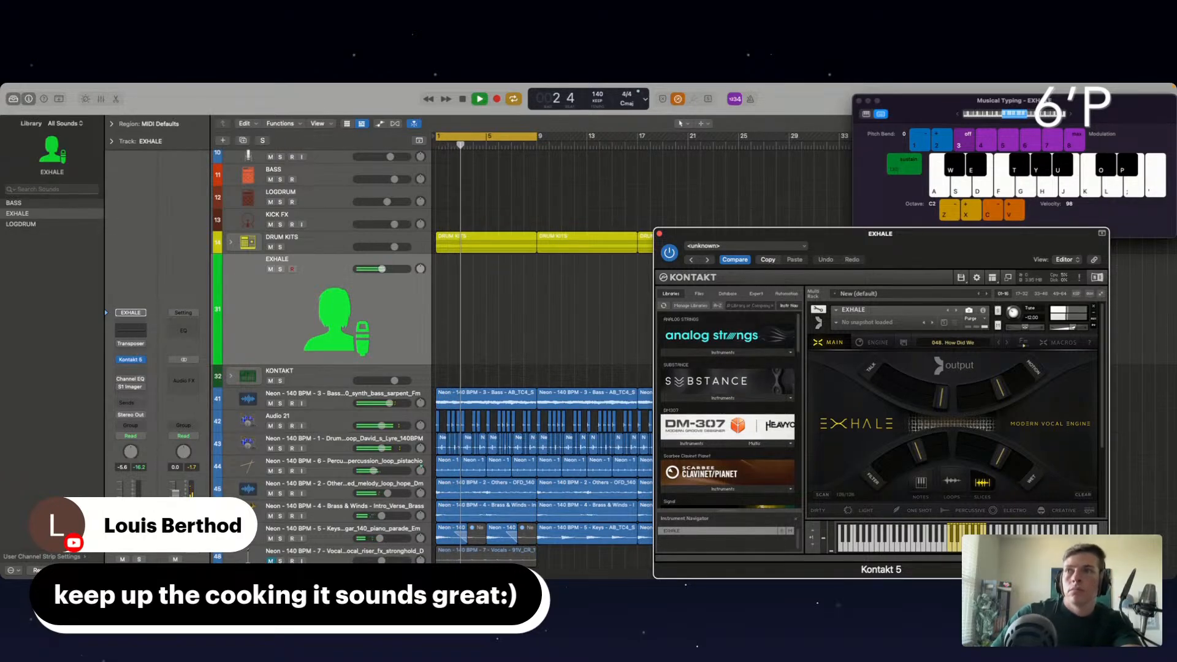
{"action": "left_click_drag", "start_coordinate": [382, 269], "coordinate": [385, 269]}
Rehearse a vocal-slice pattern with musical typing over the loop, and raise the EXHALE track volume to -2.1 dB.
{"action": "key", "text": "g"}
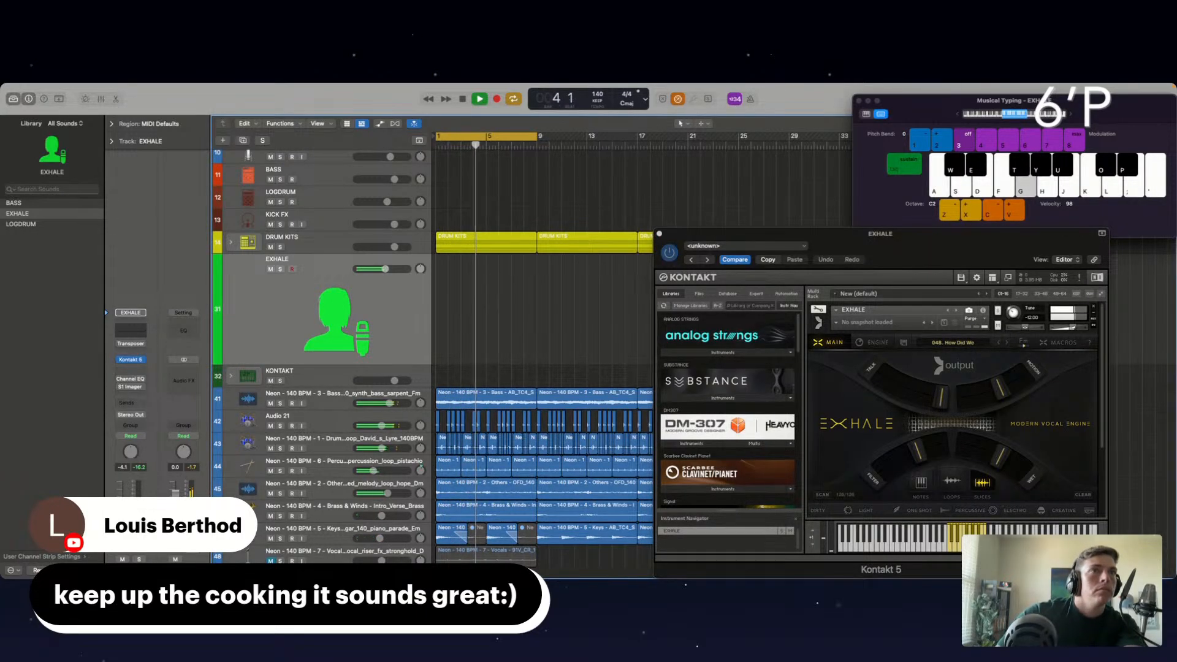
{"action": "key", "text": "h"}
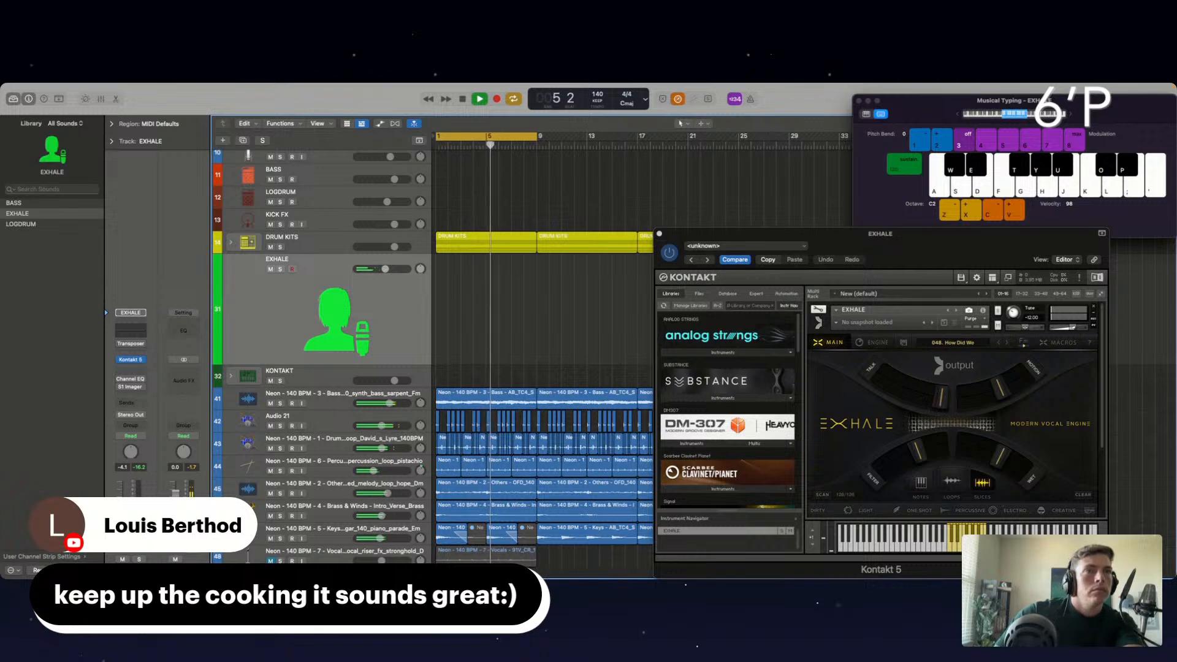
{"action": "key", "text": "g"}
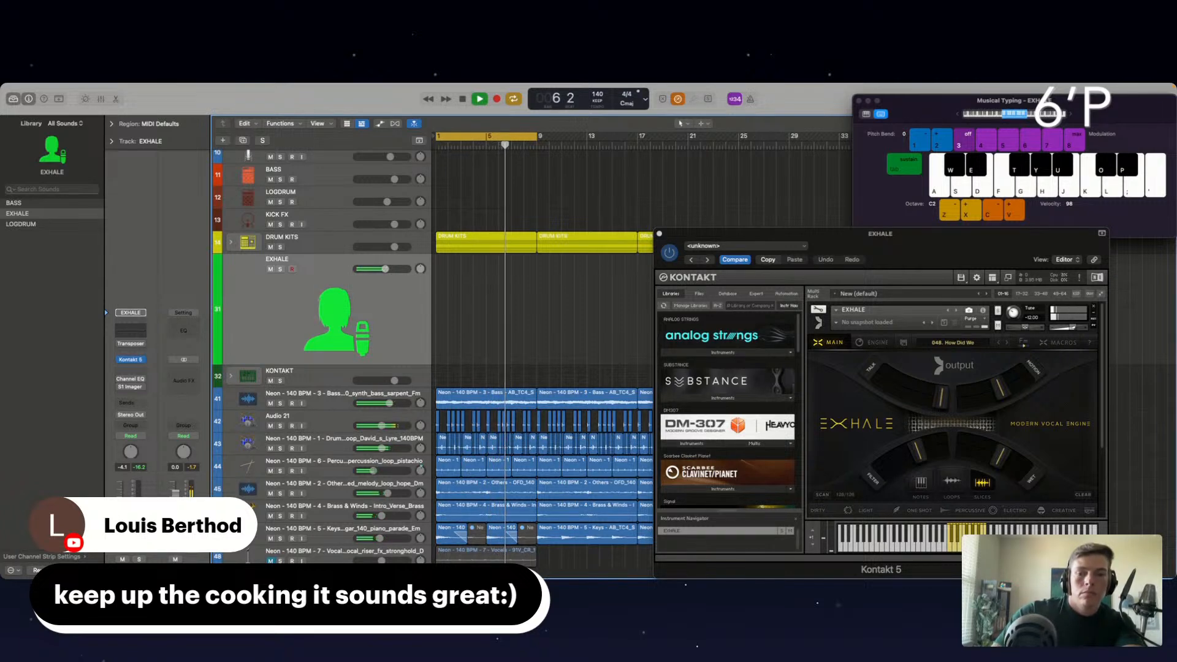
{"action": "key", "text": "s"}
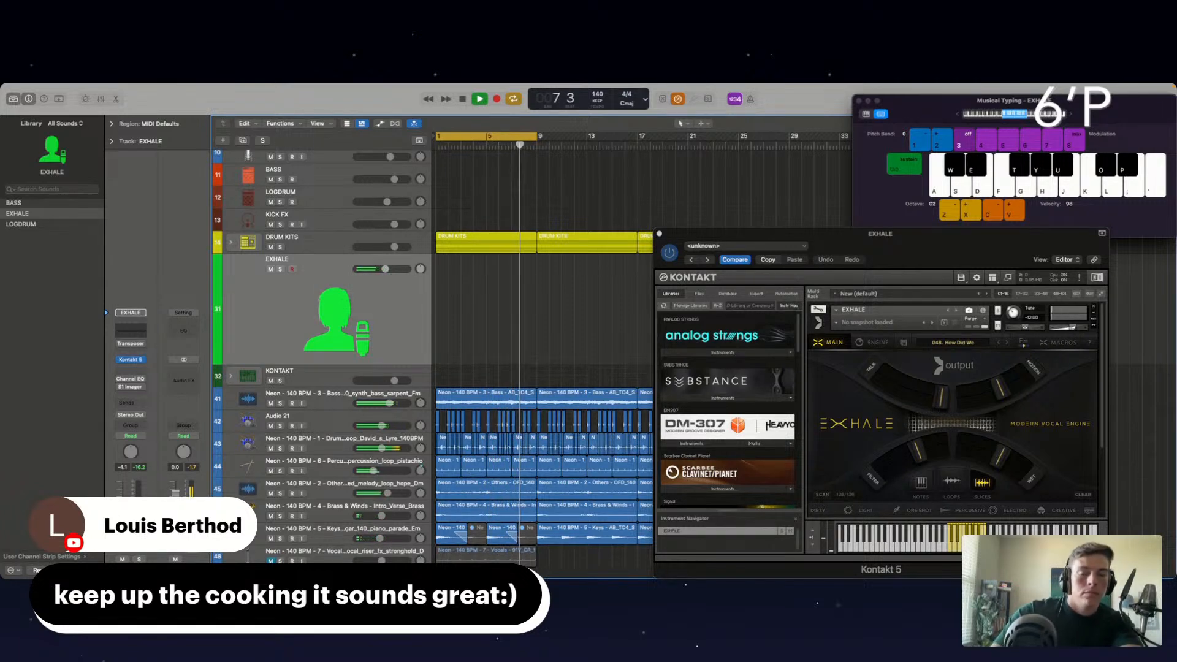
{"action": "key", "text": "g"}
{"action": "key", "text": "g"}
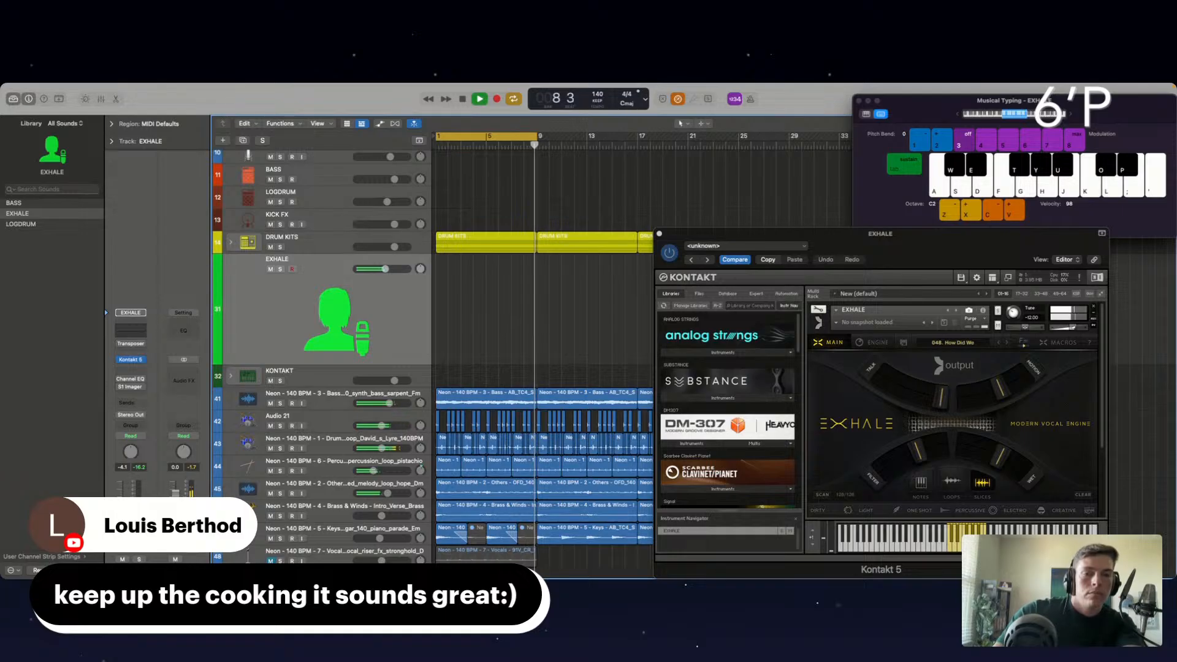
{"action": "key", "text": "w"}
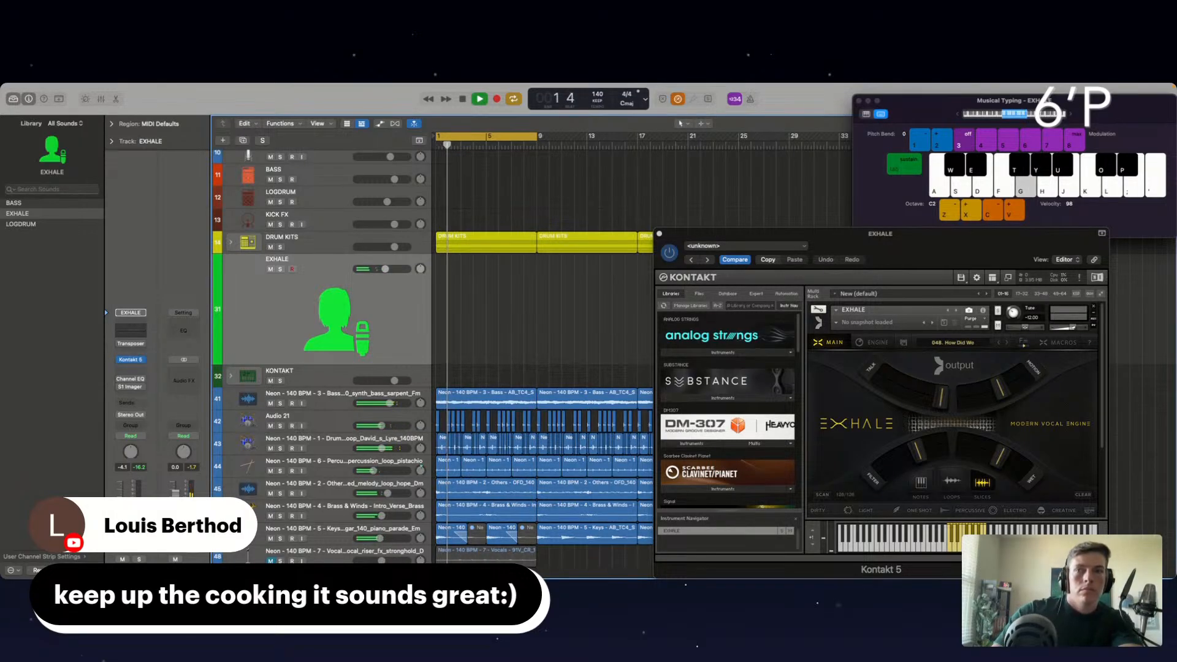
{"action": "key", "text": "g"}
{"action": "key", "text": "s"}
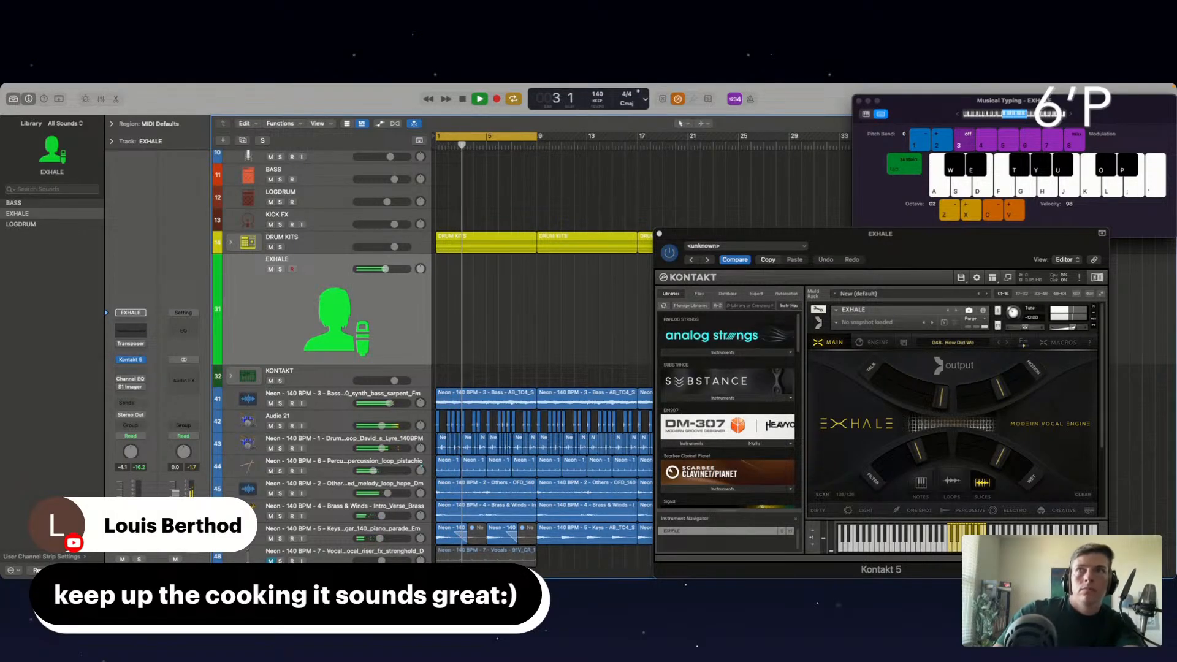
{"action": "key", "text": "a"}
{"action": "key", "text": "g"}
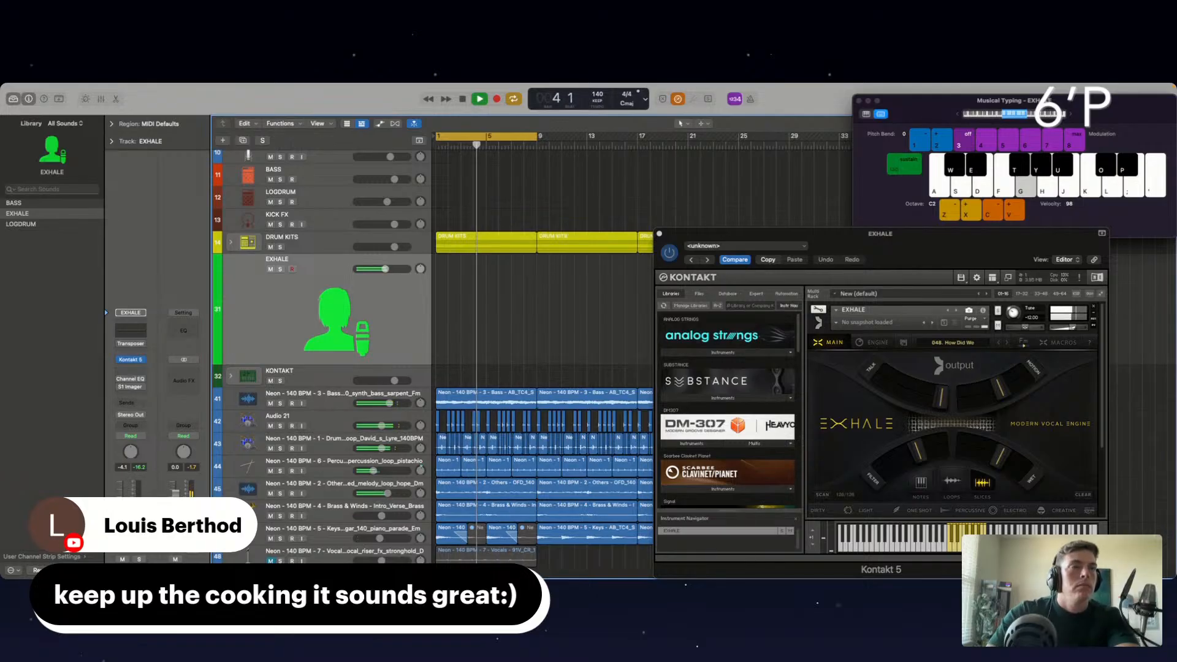
{"action": "key", "text": "j"}
{"action": "key", "text": "k"}
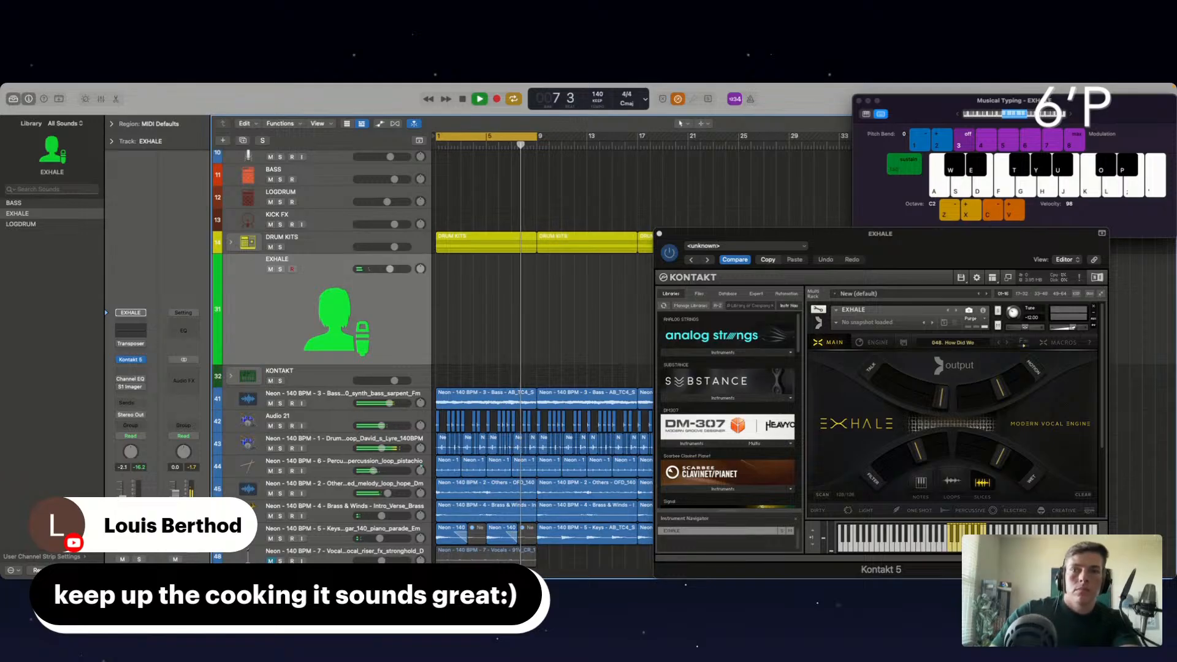
{"action": "key", "text": "g"}
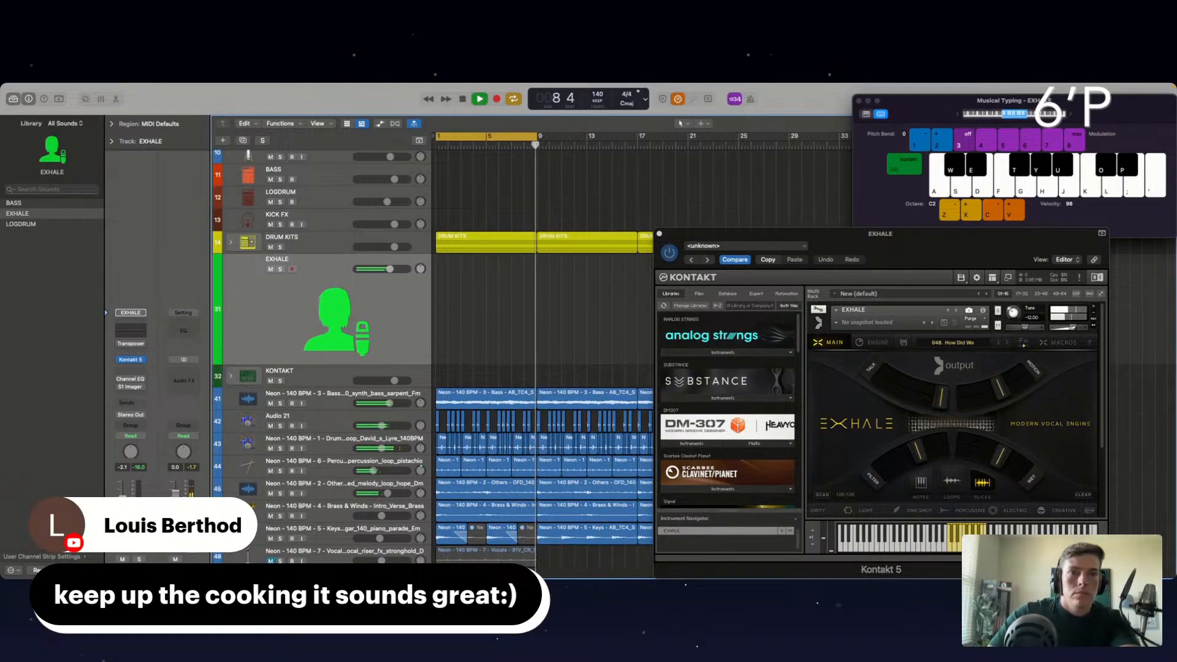
Record a sparse vocal-slice pattern, mostly G notes, on the EXHALE track across bars 1 to 8.
{"action": "key", "text": "space"}
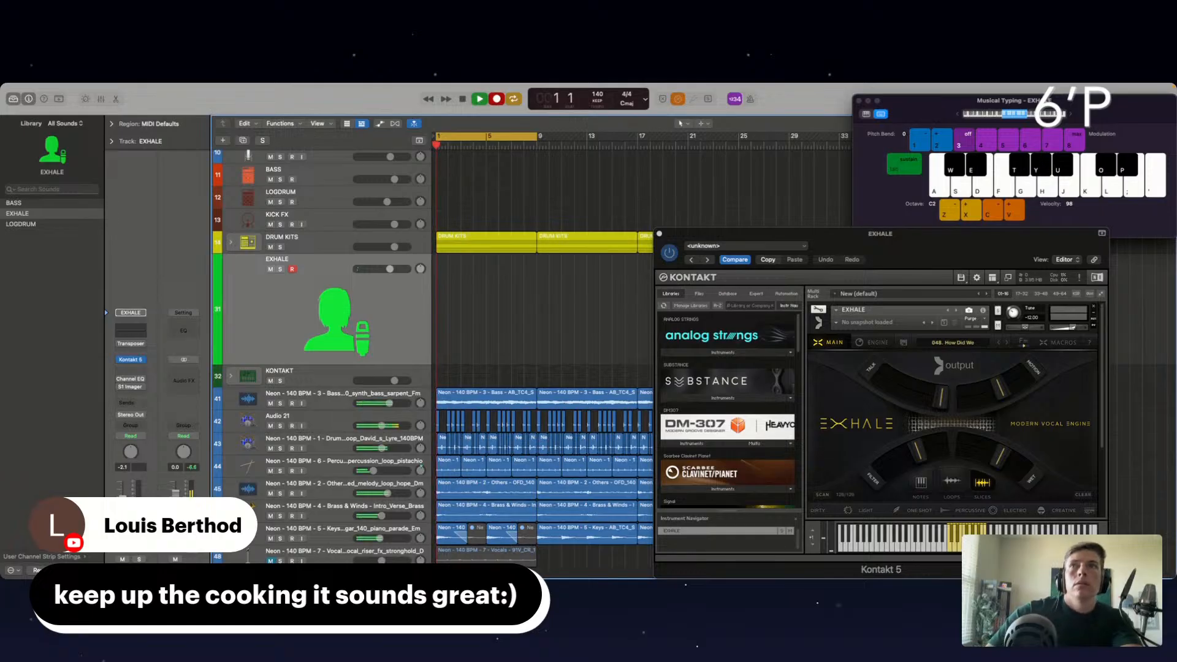
{"action": "key", "text": "t"}
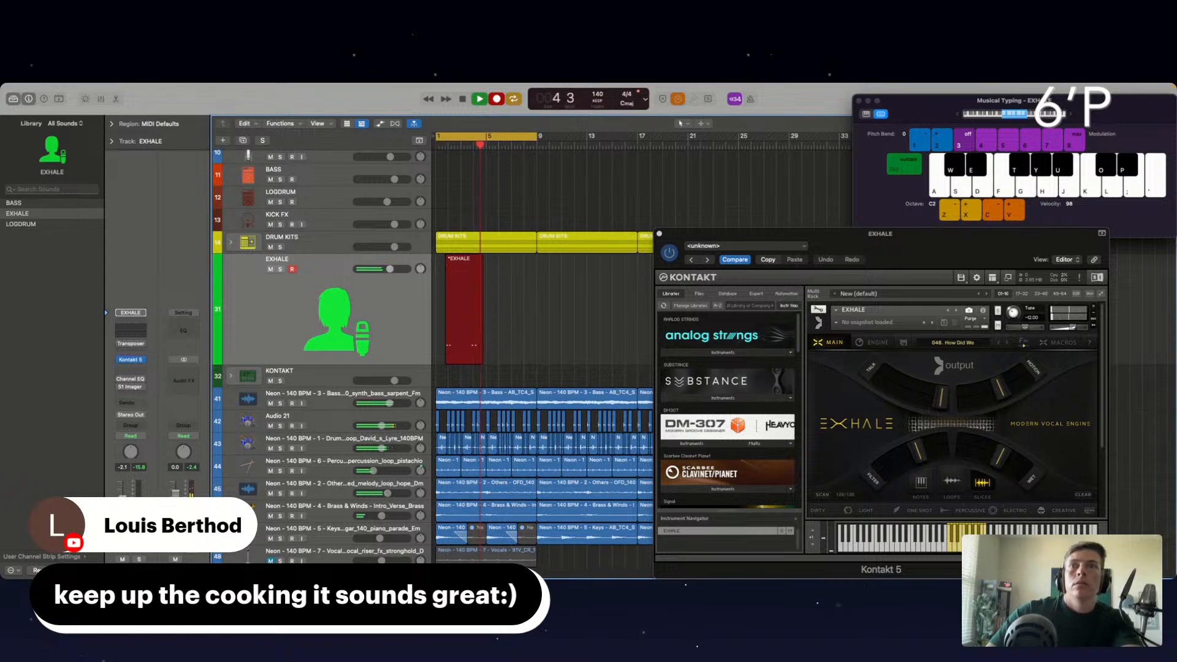
{"action": "key", "text": "k"}
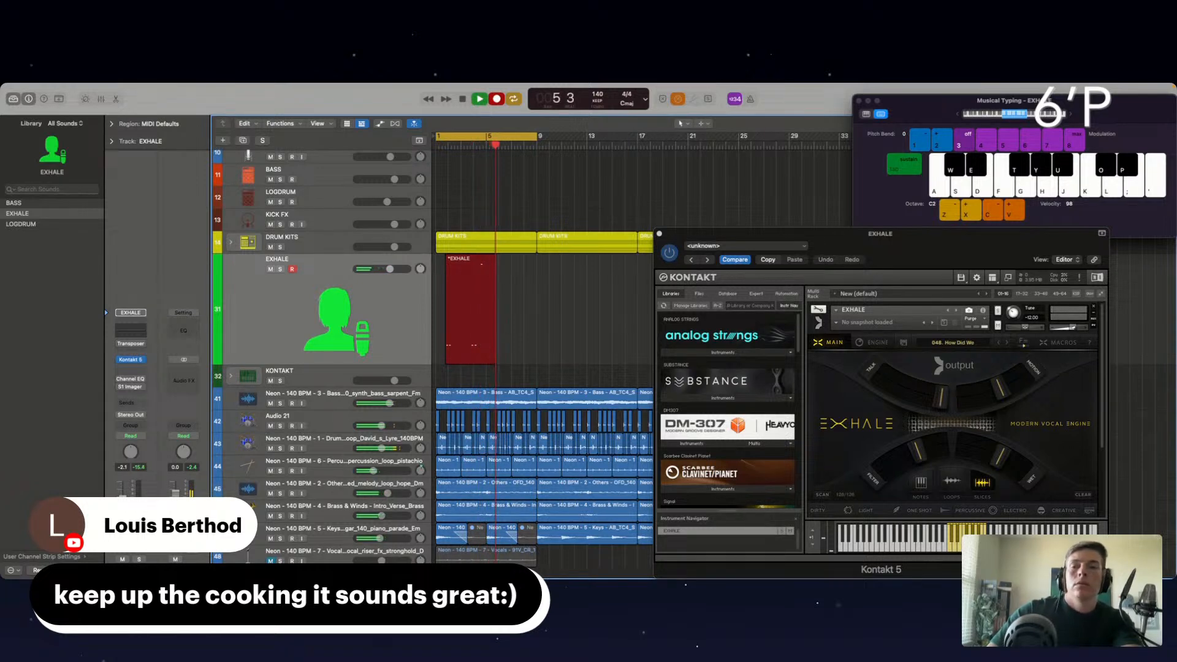
{"action": "key", "text": "g"}
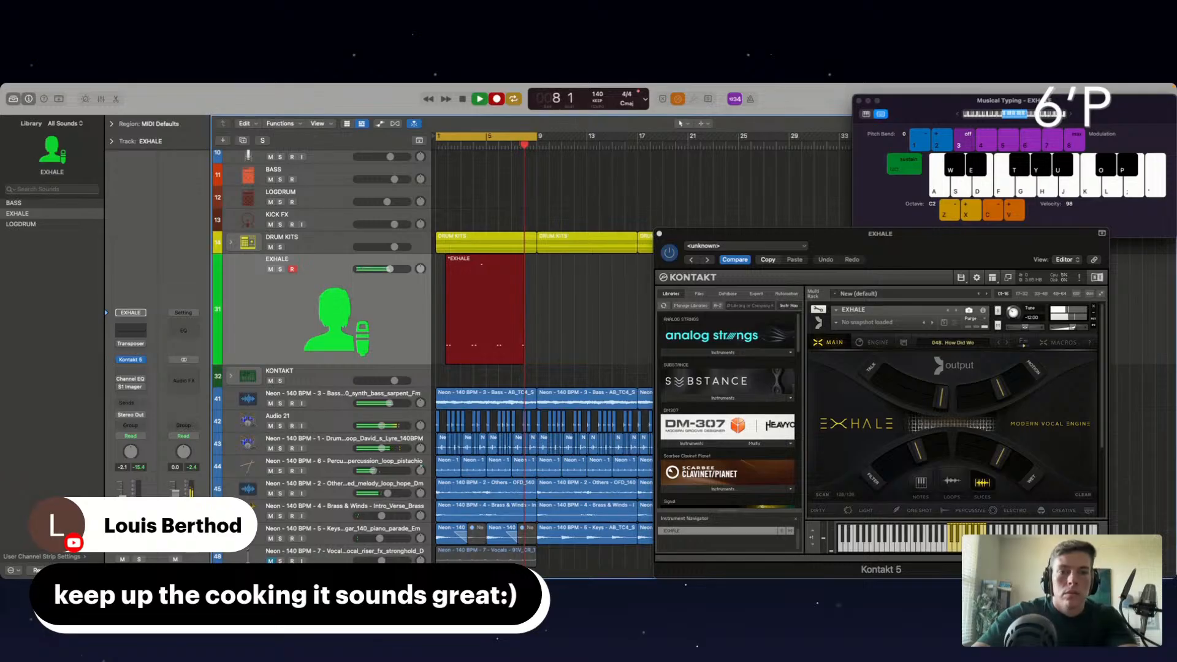
{"action": "key", "text": "g"}
{"action": "key", "text": "space"}
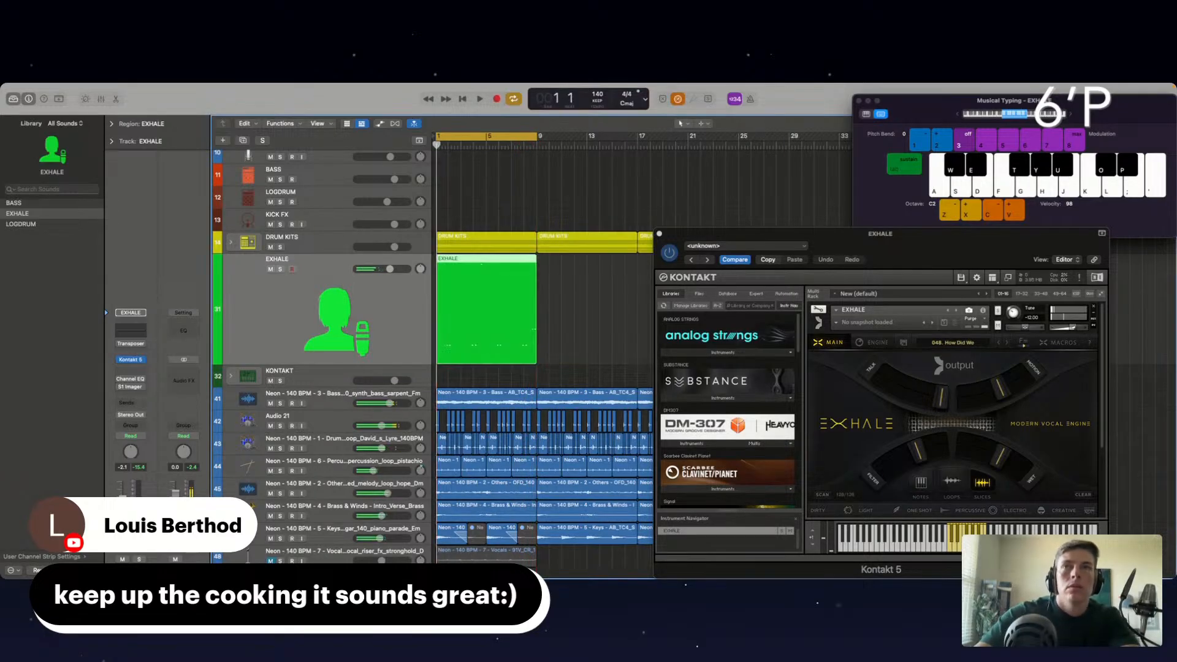
Close the Kontakt window, open the recorded EXHALE region in the Piano Roll, and quantize all its notes to 1/16 Note.
{"action": "left_click", "coordinate": [660, 234]}
{"action": "left_click", "coordinate": [569, 314]}
{"action": "double_click", "coordinate": [514, 313]}
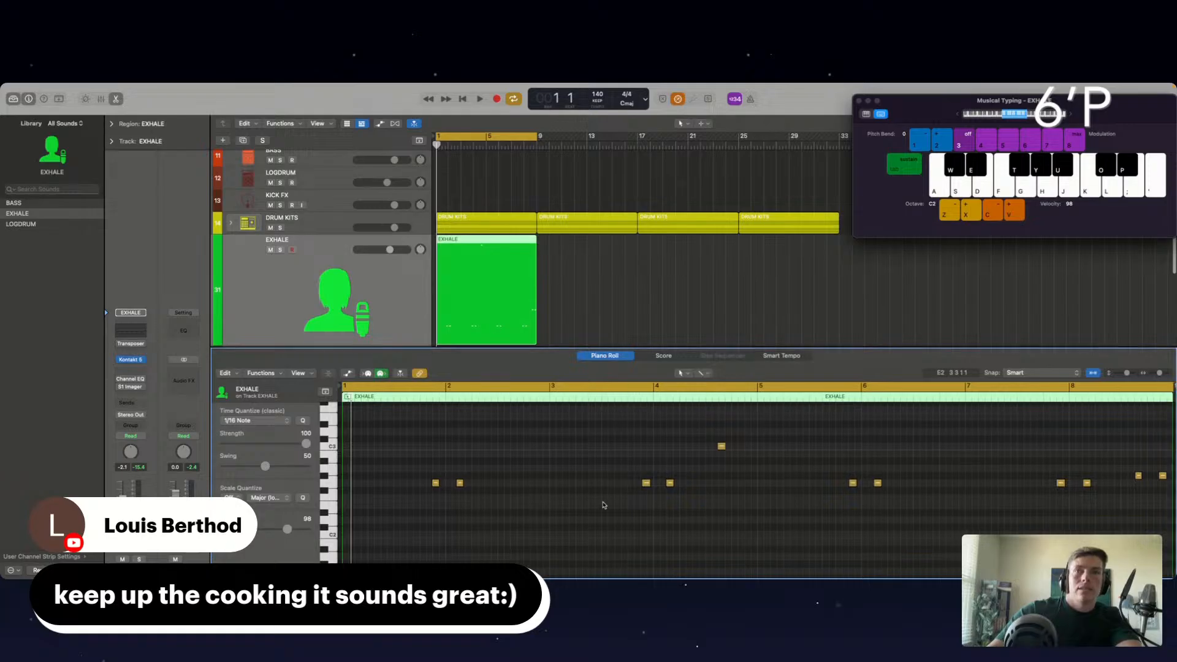
{"action": "key", "text": "super+a"}
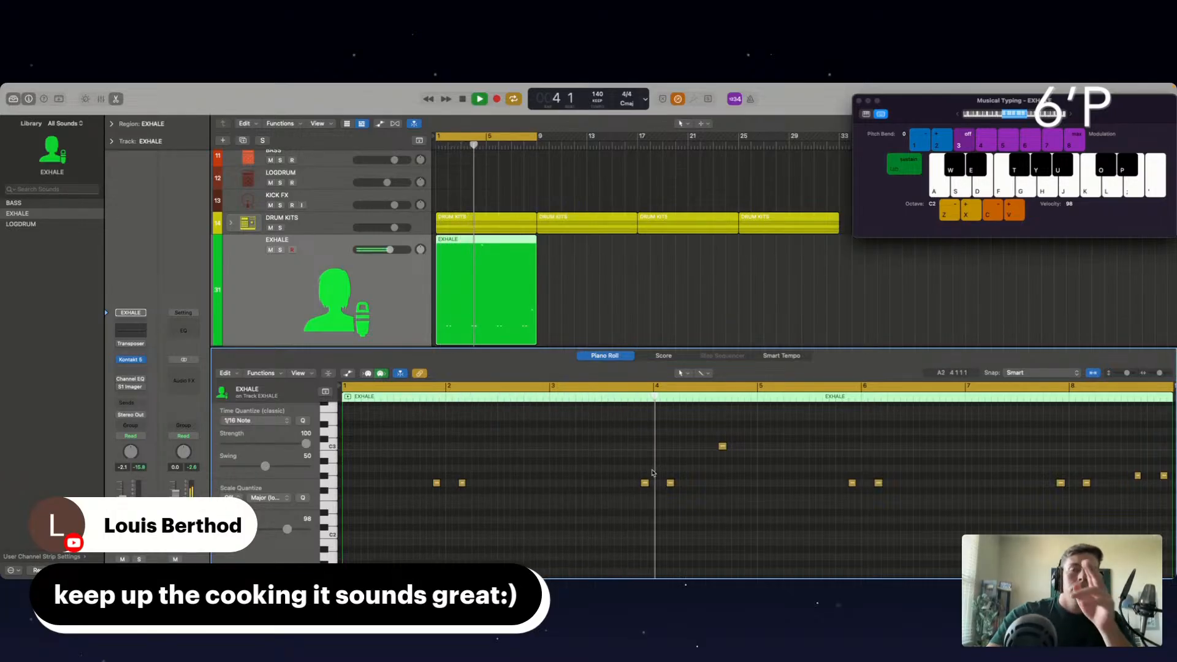
{"action": "key", "text": "space"}
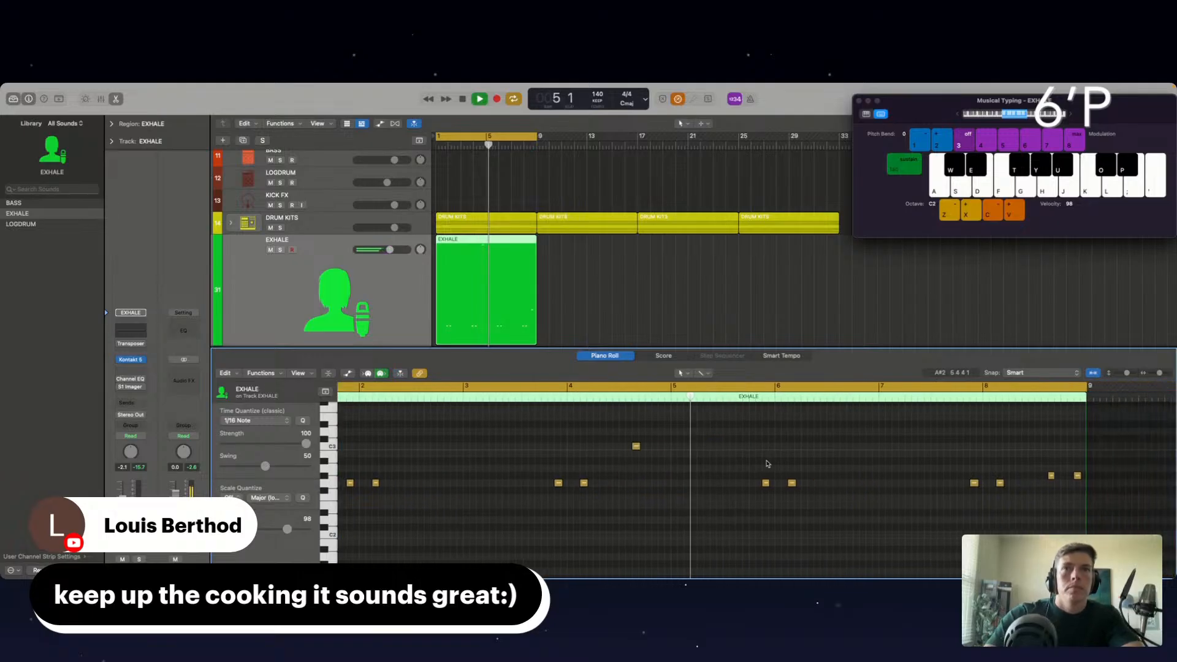
Lower the high C3 note in bar 4 of the EXHALE region to E2 and play it back.
{"action": "left_click", "coordinate": [611, 447]}
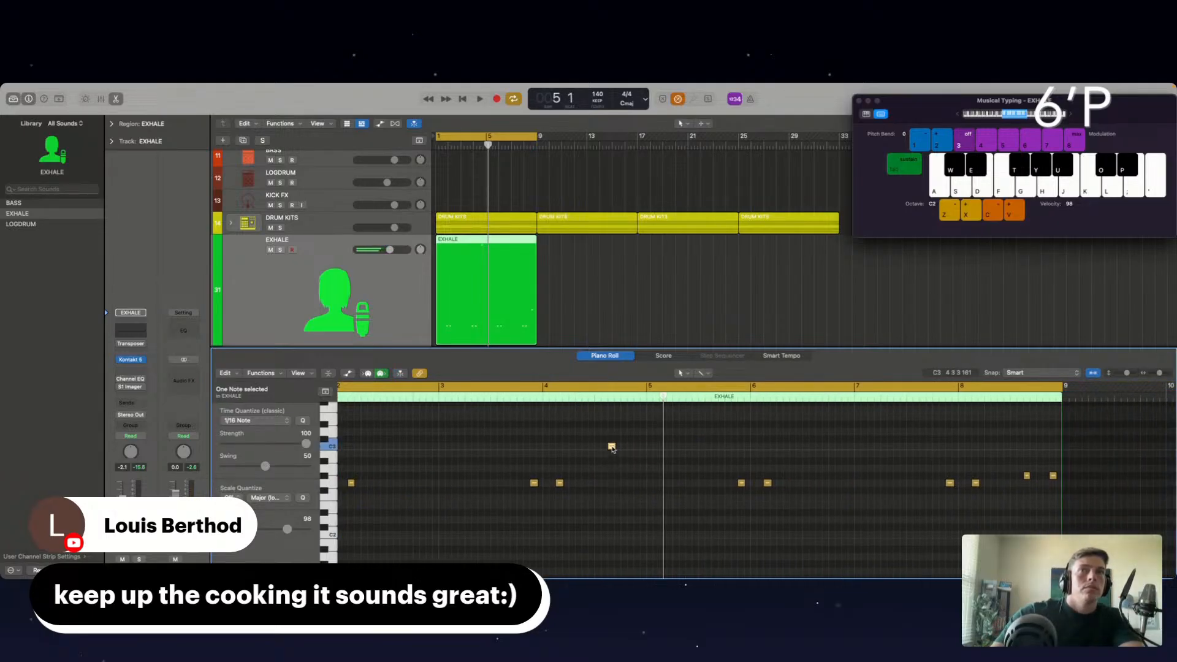
{"action": "left_click_drag", "start_coordinate": [612, 447], "coordinate": [611, 507]}
{"action": "key", "text": "space"}
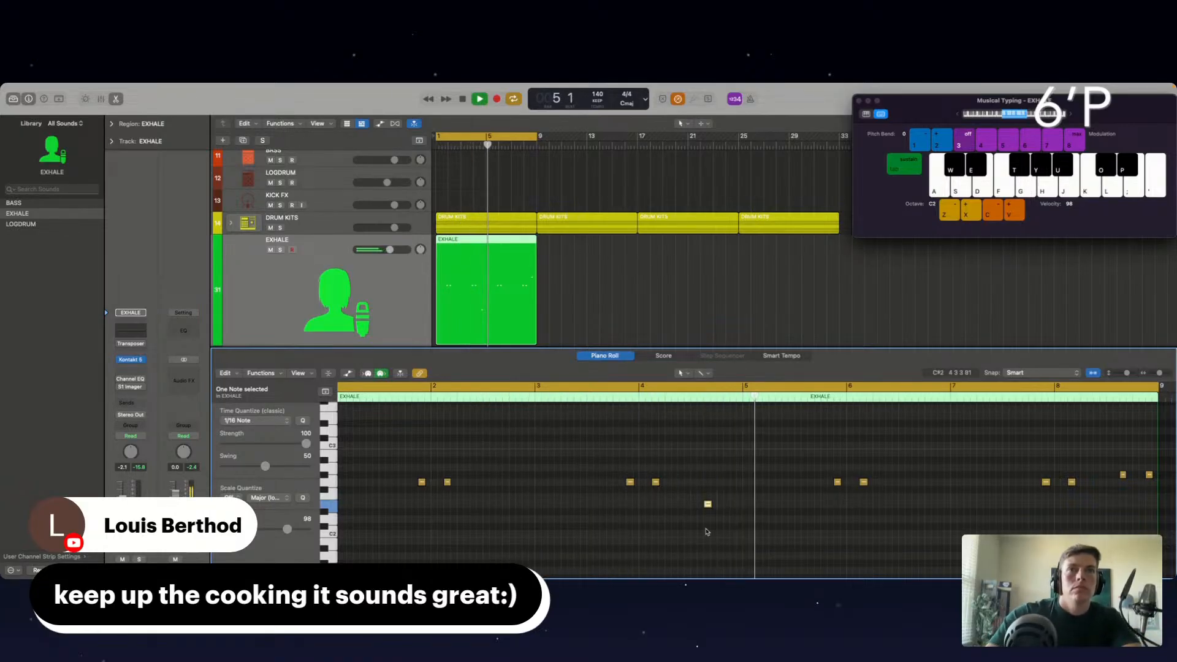
Shorten the EXHALE region to end at bar 5, leaving a four-bar phrase, and stop playback.
{"action": "scroll", "coordinate": [707, 532], "scroll_direction": "right", "scroll_amount": 1}
{"action": "scroll", "coordinate": [853, 529], "scroll_direction": "right", "scroll_amount": 2}
{"action": "scroll", "coordinate": [853, 529], "scroll_direction": "right", "scroll_amount": 5}
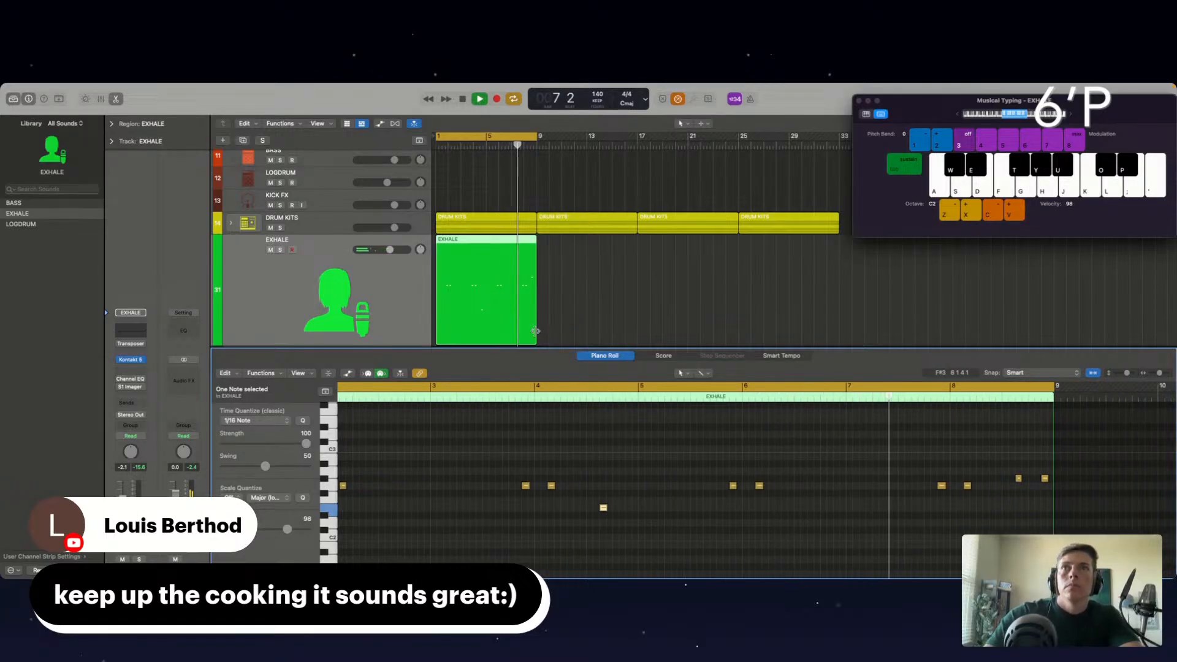
{"action": "left_click_drag", "start_coordinate": [536, 331], "coordinate": [487, 308]}
{"action": "key", "text": "space"}
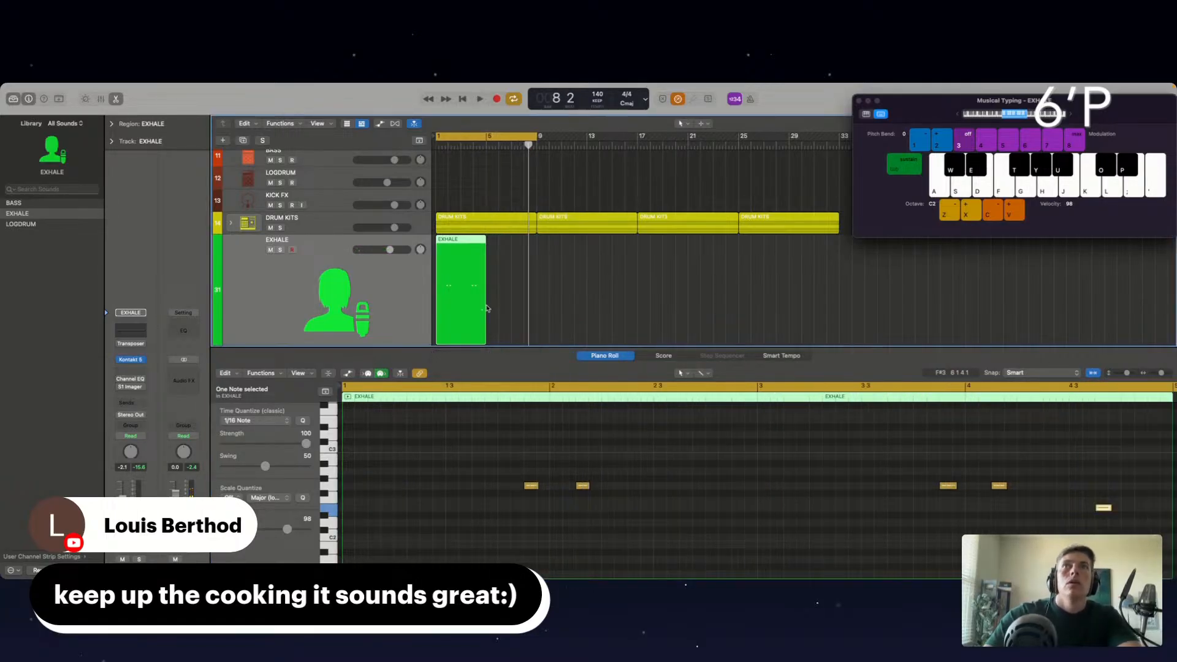
Loop the four-bar EXHALE region out to bar 9.
{"action": "left_click_drag", "start_coordinate": [488, 238], "coordinate": [537, 238]}
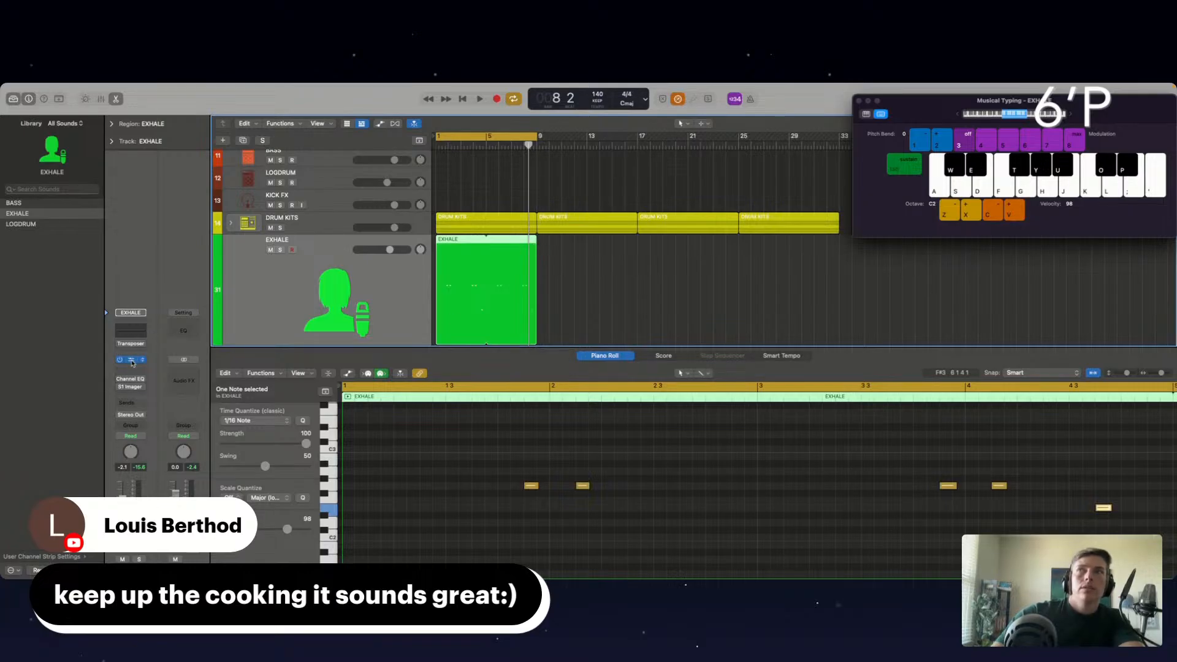
Audition the EXHALE notes and examine the instrument's Engine page in Kontakt, including its effects, and close the extra windows.
{"action": "left_click", "coordinate": [131, 360]}
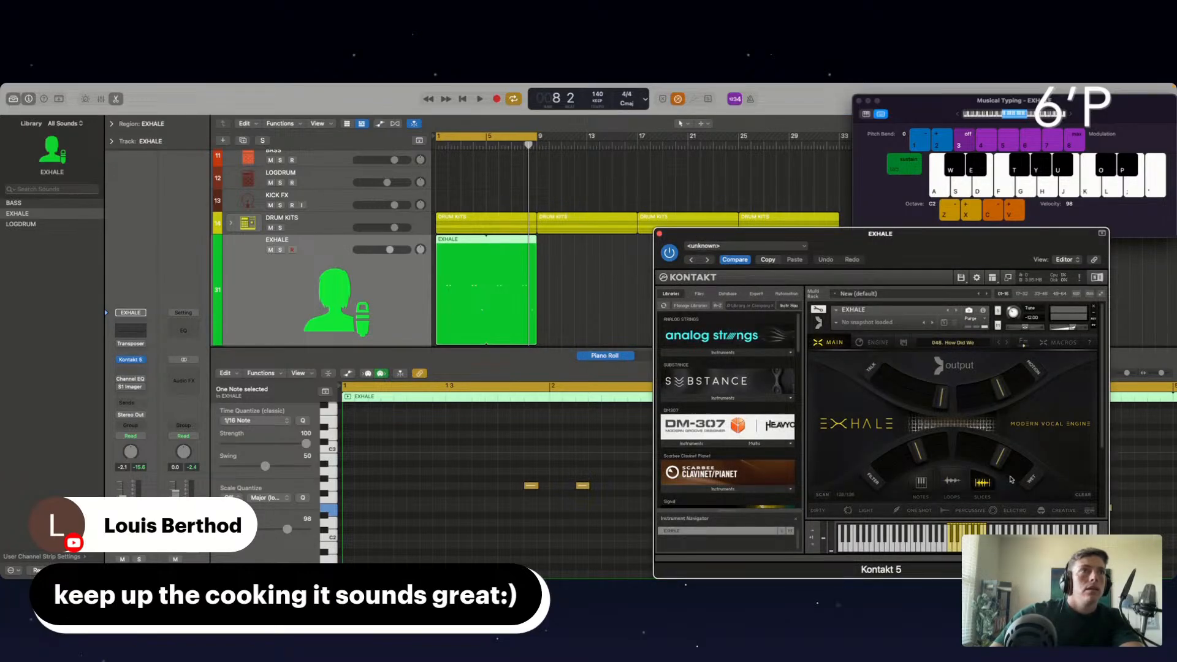
{"action": "left_click_drag", "start_coordinate": [709, 234], "coordinate": [634, 89]}
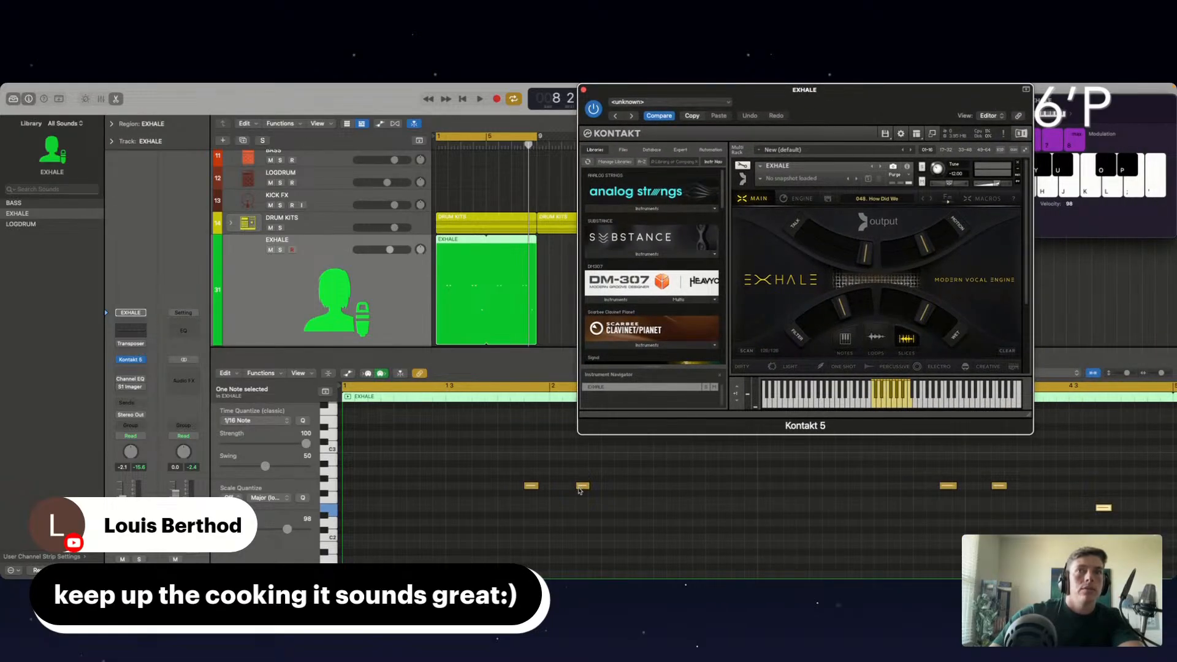
{"action": "left_click", "coordinate": [532, 487]}
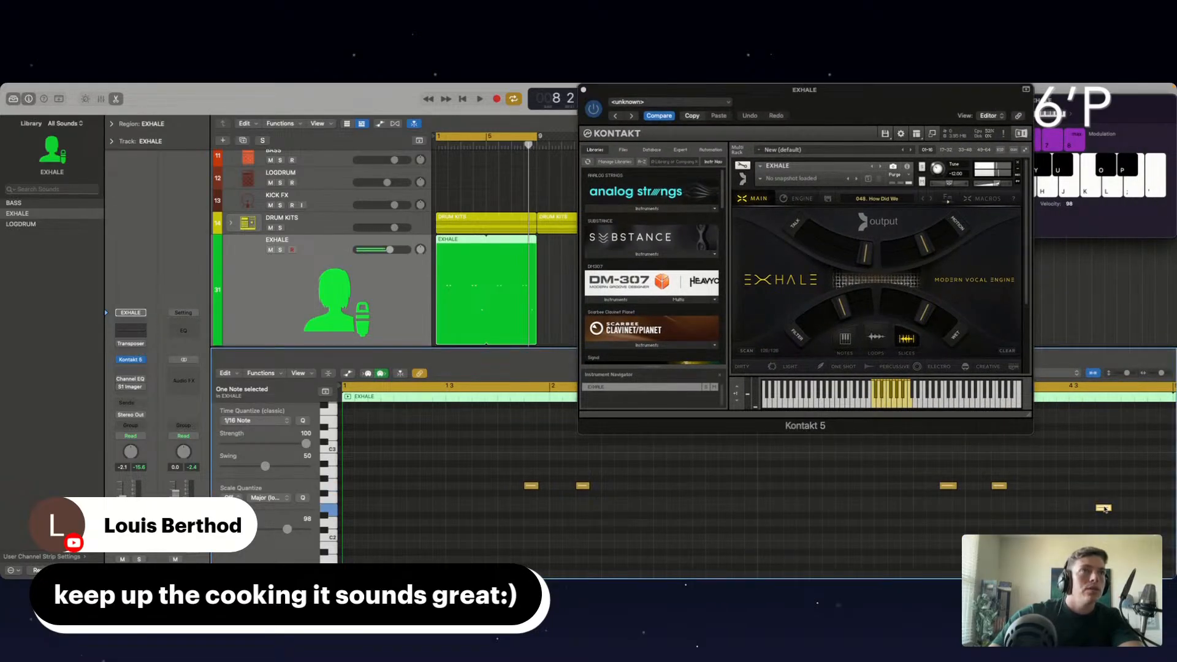
{"action": "left_click", "coordinate": [802, 198]}
{"action": "left_click", "coordinate": [1104, 509]}
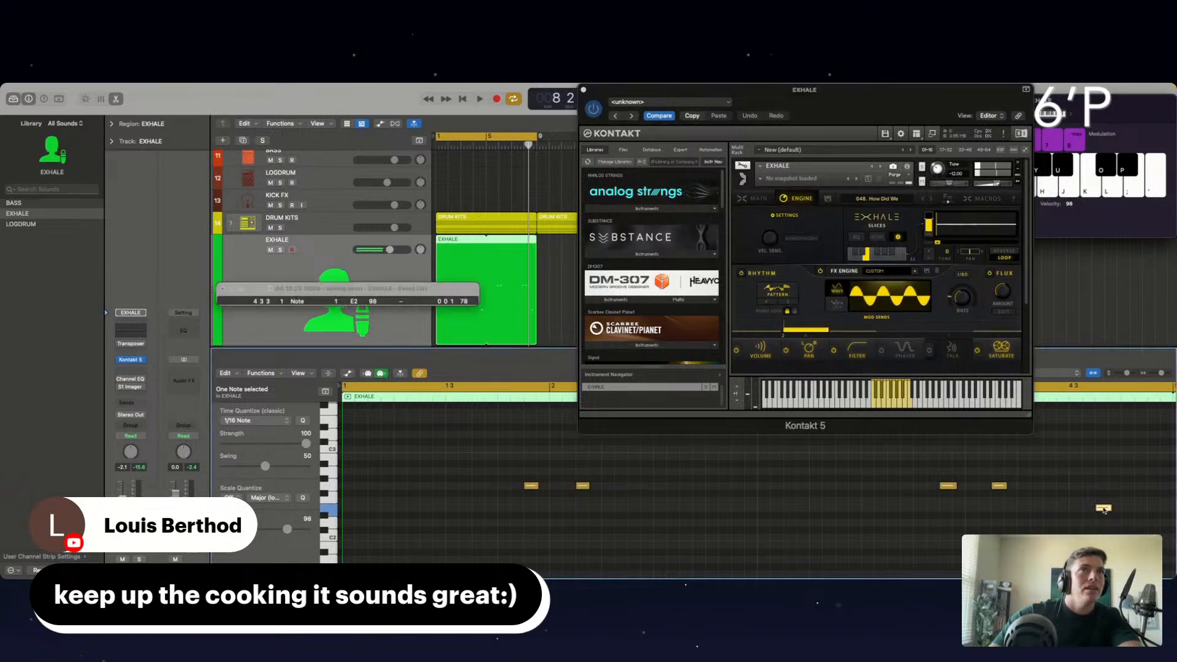
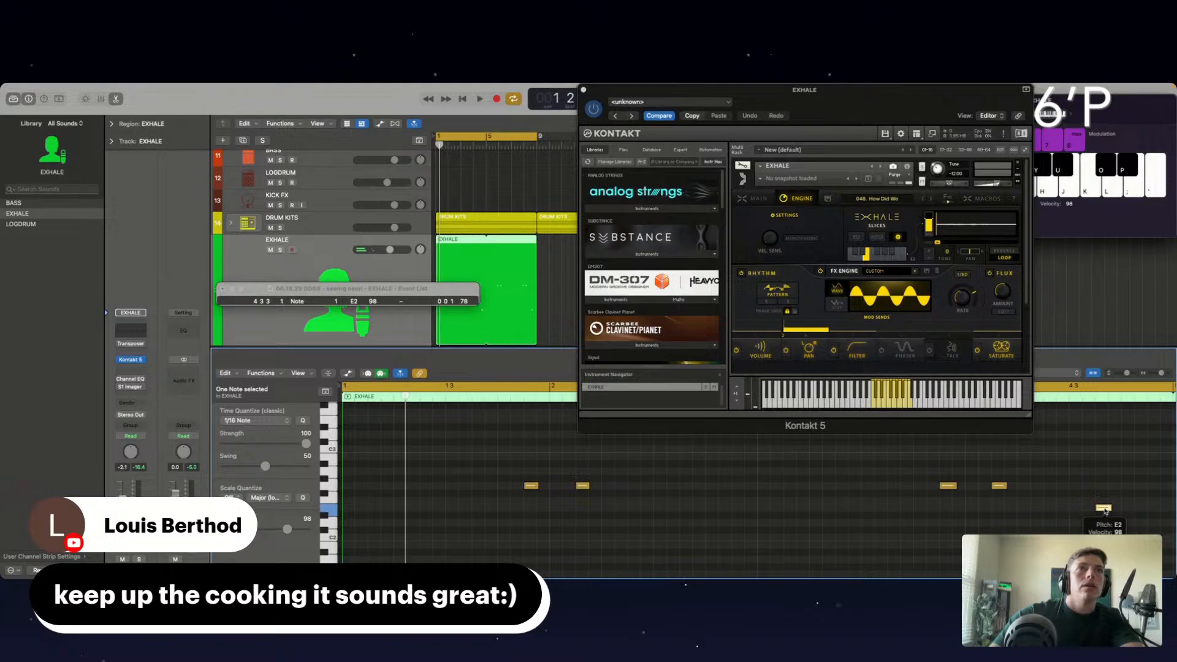
{"action": "left_click", "coordinate": [859, 355]}
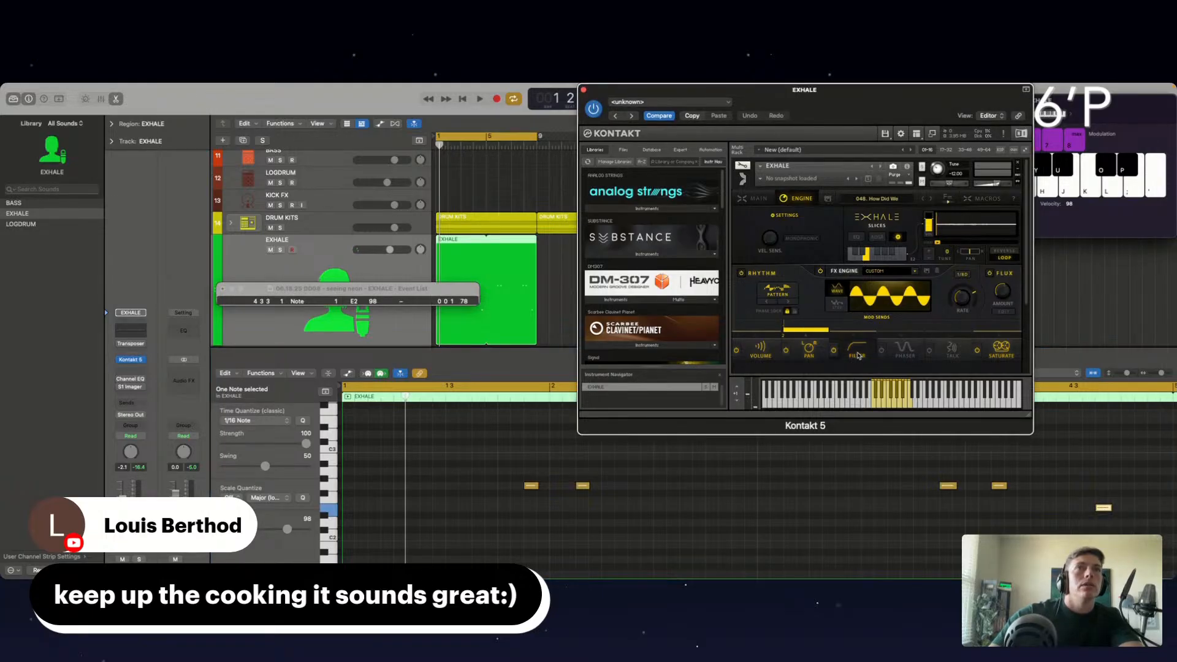
{"action": "left_click", "coordinate": [583, 89]}
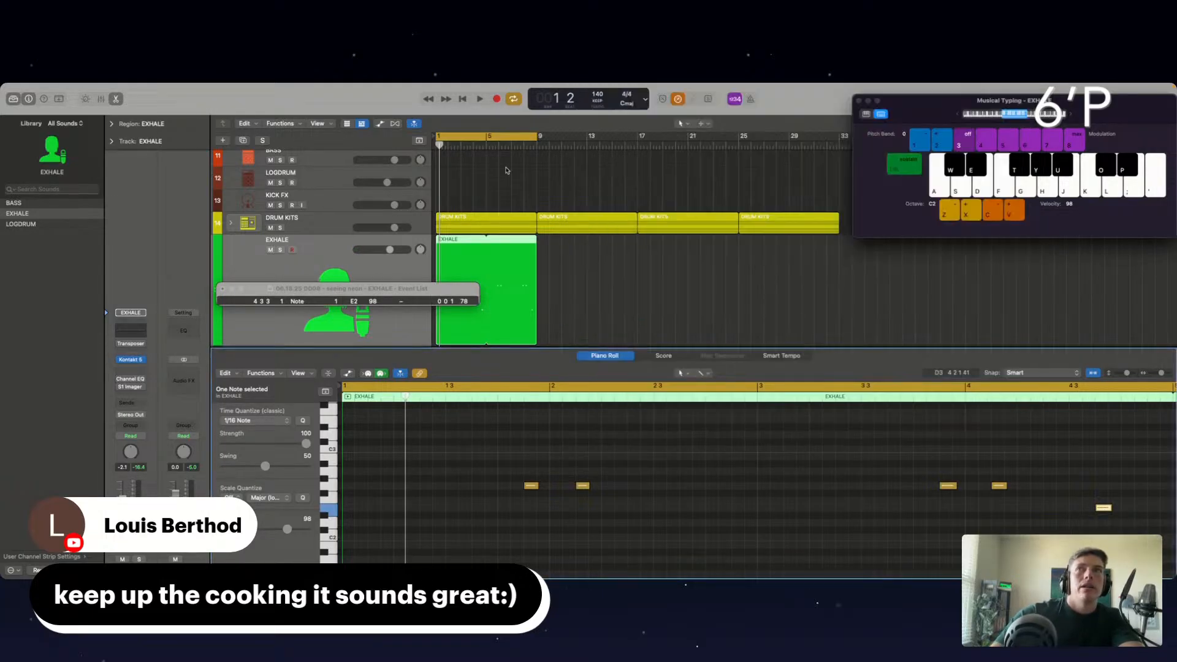
{"action": "left_click", "coordinate": [222, 289]}
{"action": "left_click", "coordinate": [581, 284]}
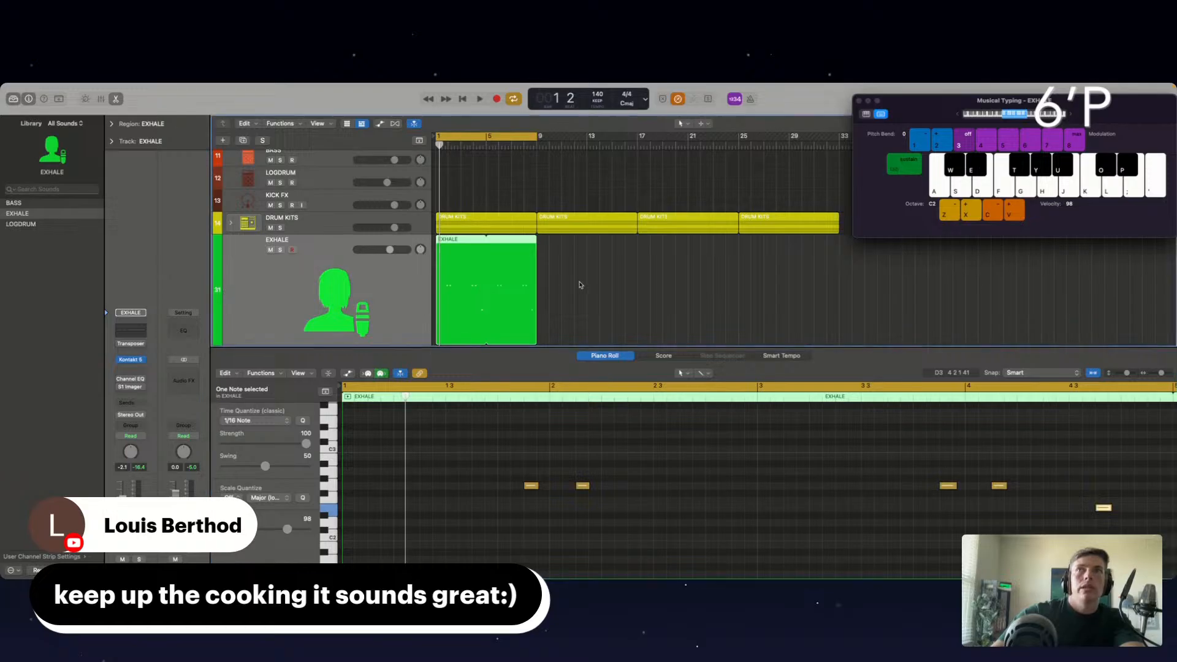
Bounce the EXHALE region in place to a new track as EXHALE_bip and delete the original muted region.
{"action": "left_click", "coordinate": [450, 303]}
{"action": "key", "text": "ctrl+b"}
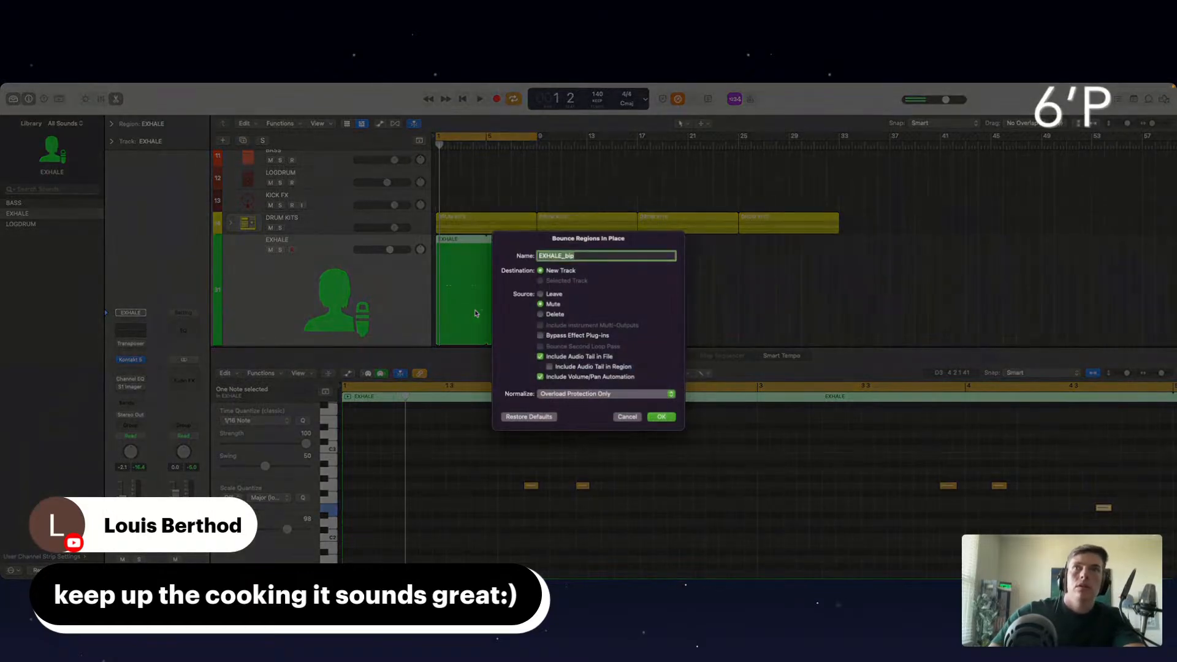
{"action": "left_click", "coordinate": [655, 416]}
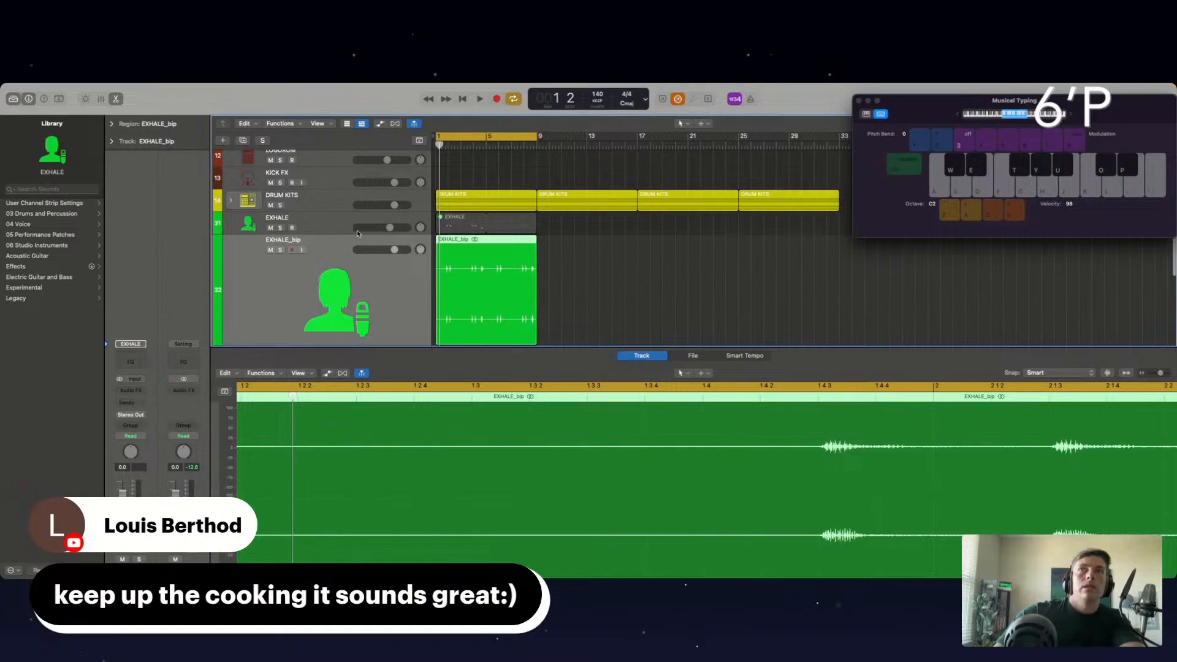
{"action": "key", "text": "Delete"}
{"action": "left_click", "coordinate": [348, 223]}
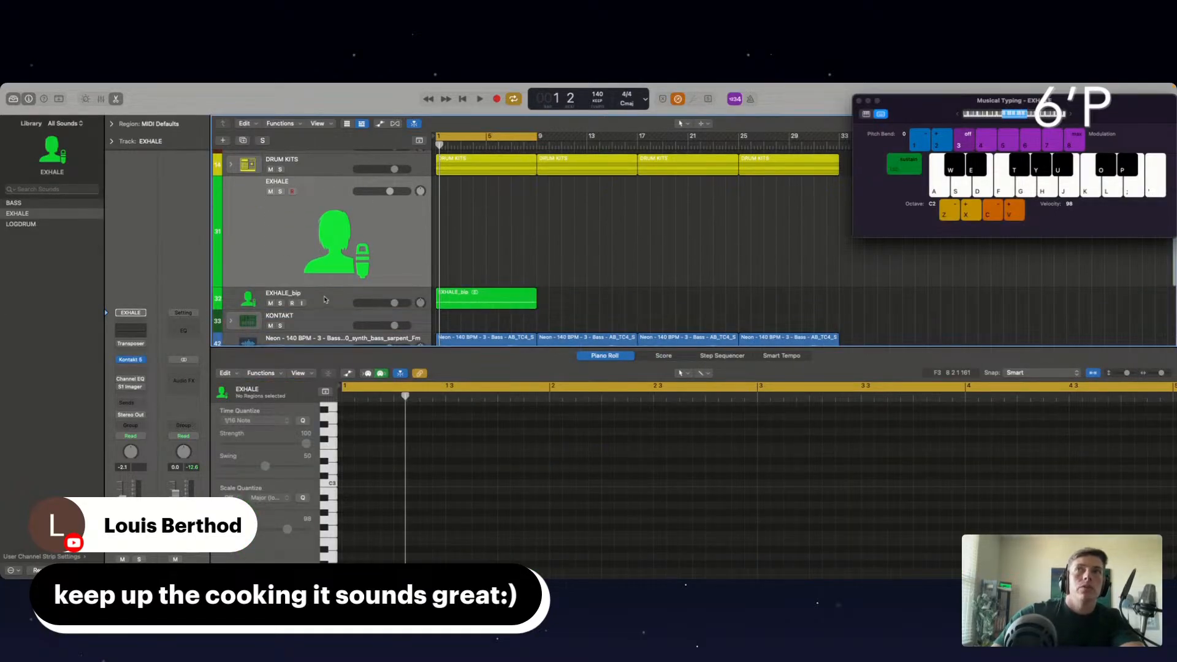
Play the bounced EXHALE_bip audio, insert FilterFreak1 on its track, and lower the filter frequency.
{"action": "left_click", "coordinate": [325, 299]}
{"action": "key", "text": "space"}
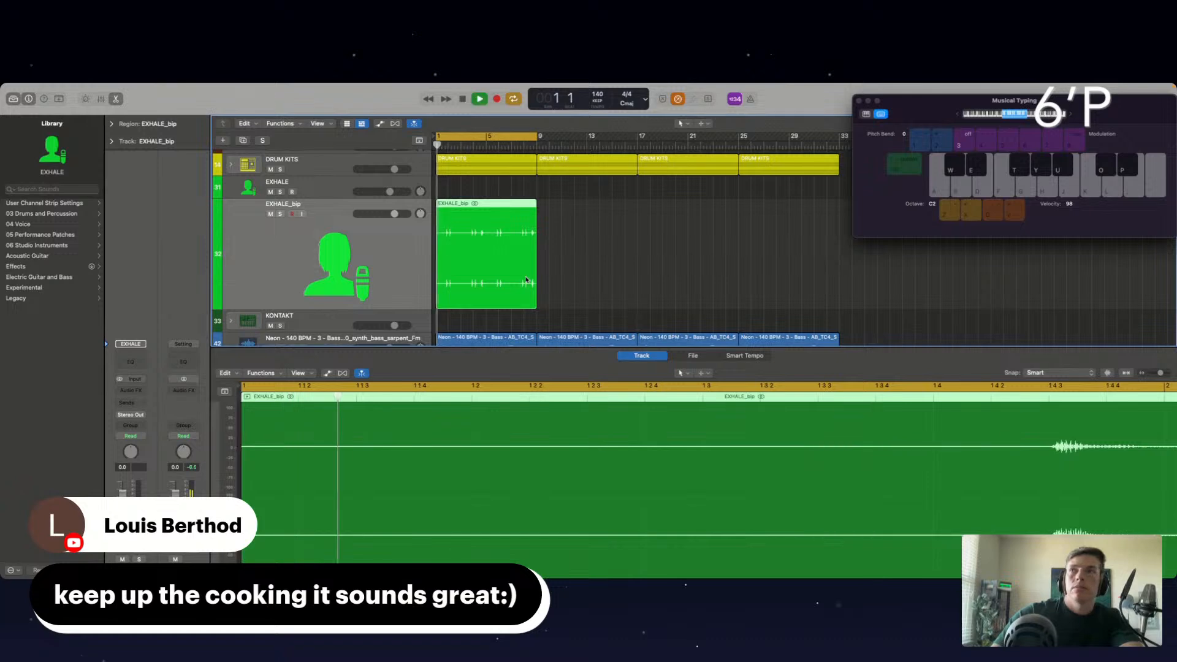
{"action": "left_click", "coordinate": [131, 390]}
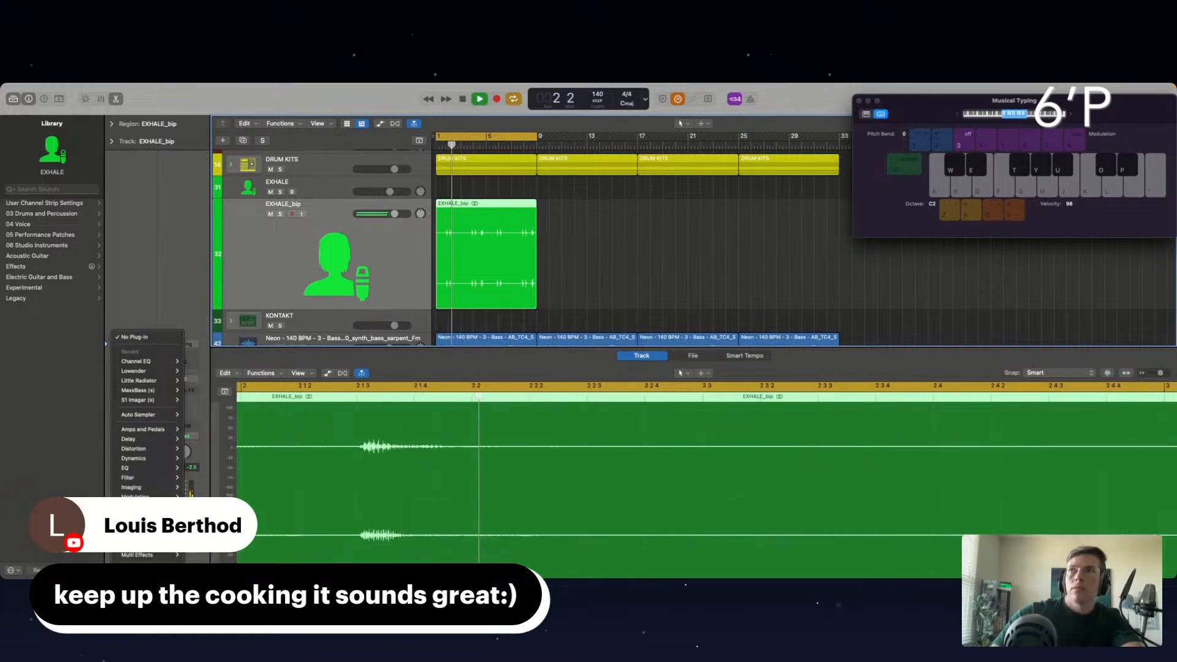
{"action": "mouse_move", "coordinate": [138, 570]}
{"action": "mouse_move", "coordinate": [215, 550]}
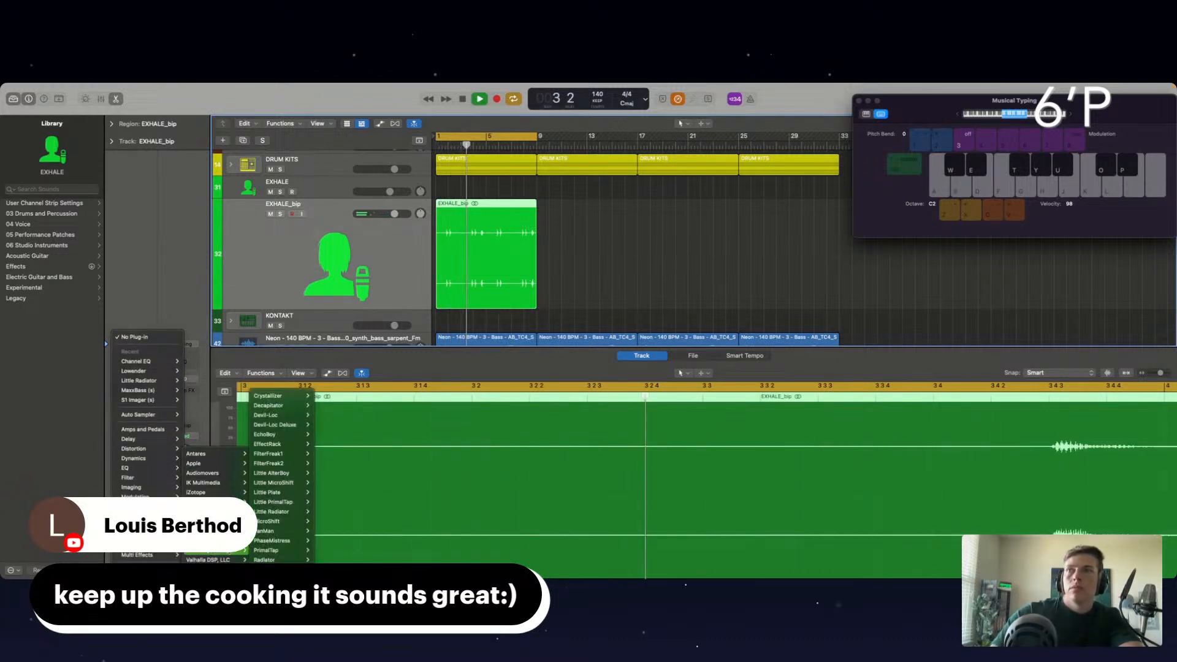
{"action": "mouse_move", "coordinate": [287, 481]}
{"action": "left_click", "coordinate": [325, 453]}
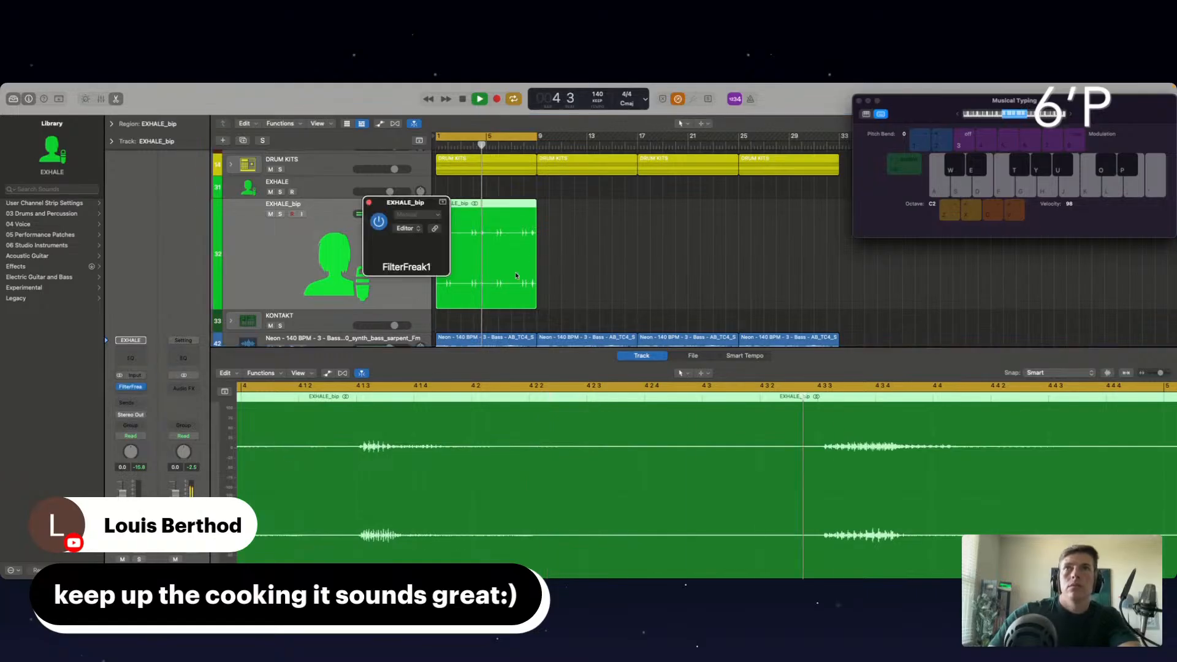
{"action": "left_click_drag", "start_coordinate": [455, 299], "coordinate": [454, 309]}
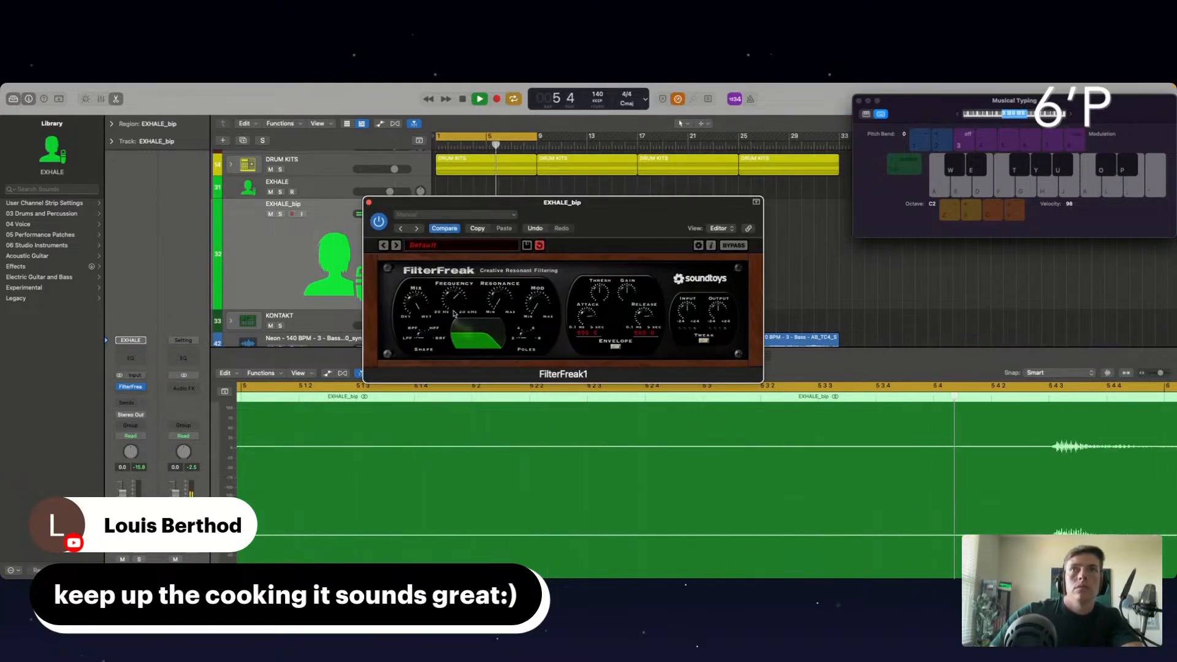
Add iZotope Trash 2 to the EXHALE_bip track and set its Stage 1 distortion type to Delicate Harmonics.
{"action": "left_click", "coordinate": [130, 397]}
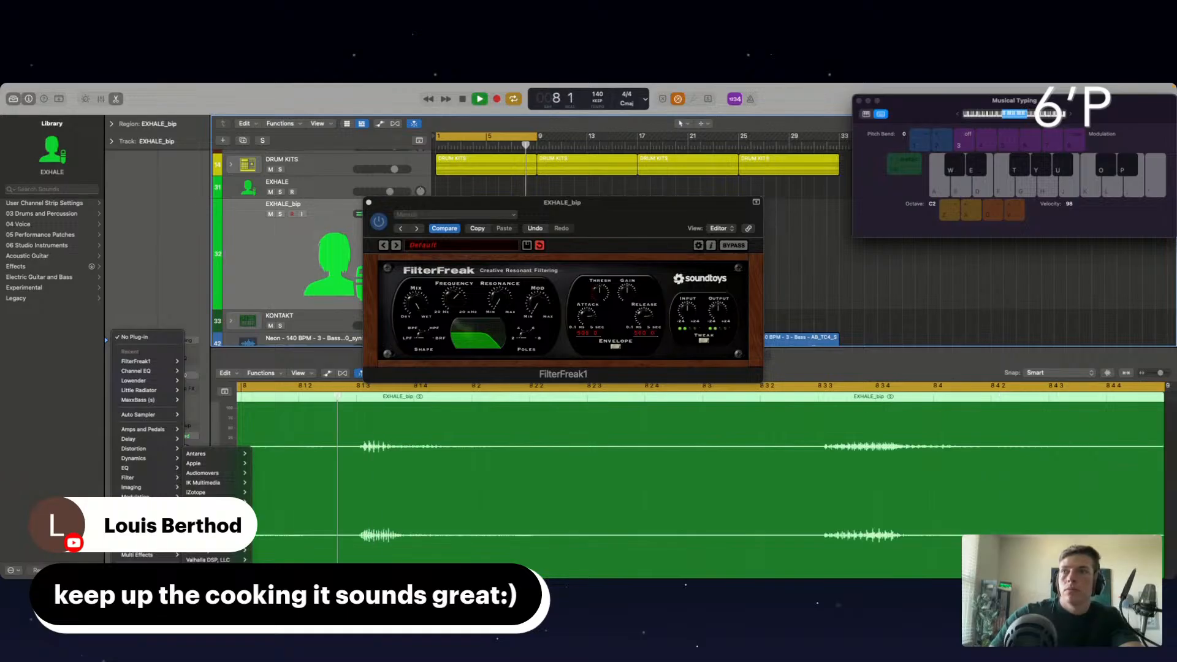
{"action": "mouse_move", "coordinate": [202, 492]}
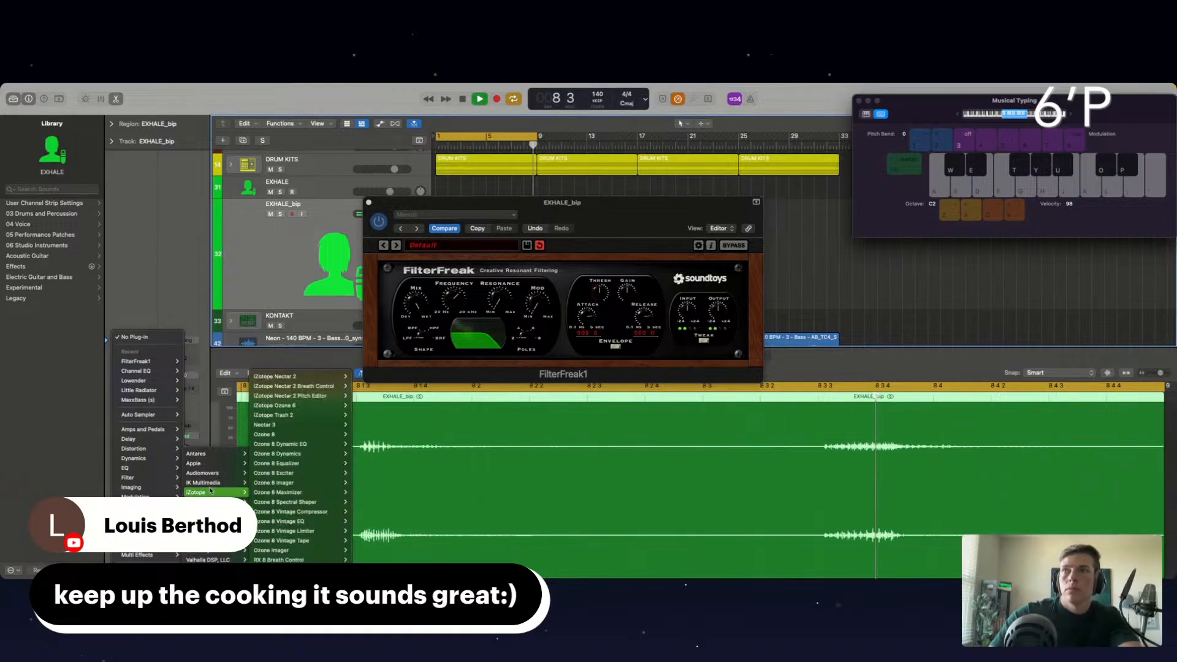
{"action": "left_click", "coordinate": [283, 417]}
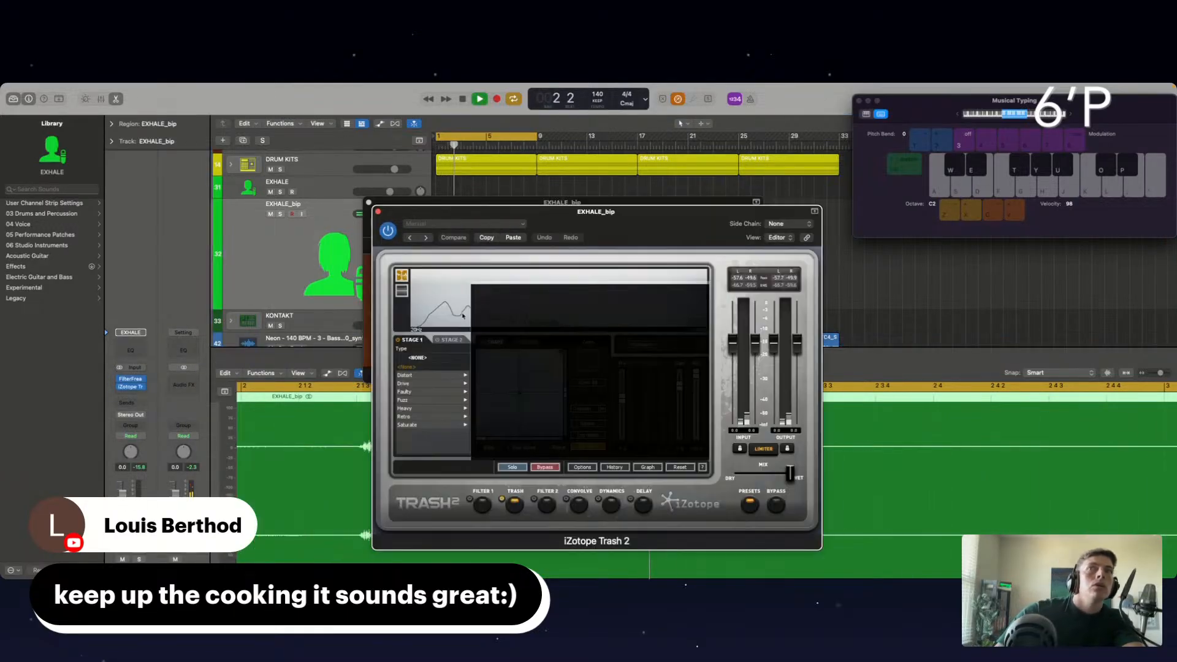
{"action": "left_click", "coordinate": [406, 425]}
{"action": "left_click", "coordinate": [419, 374]}
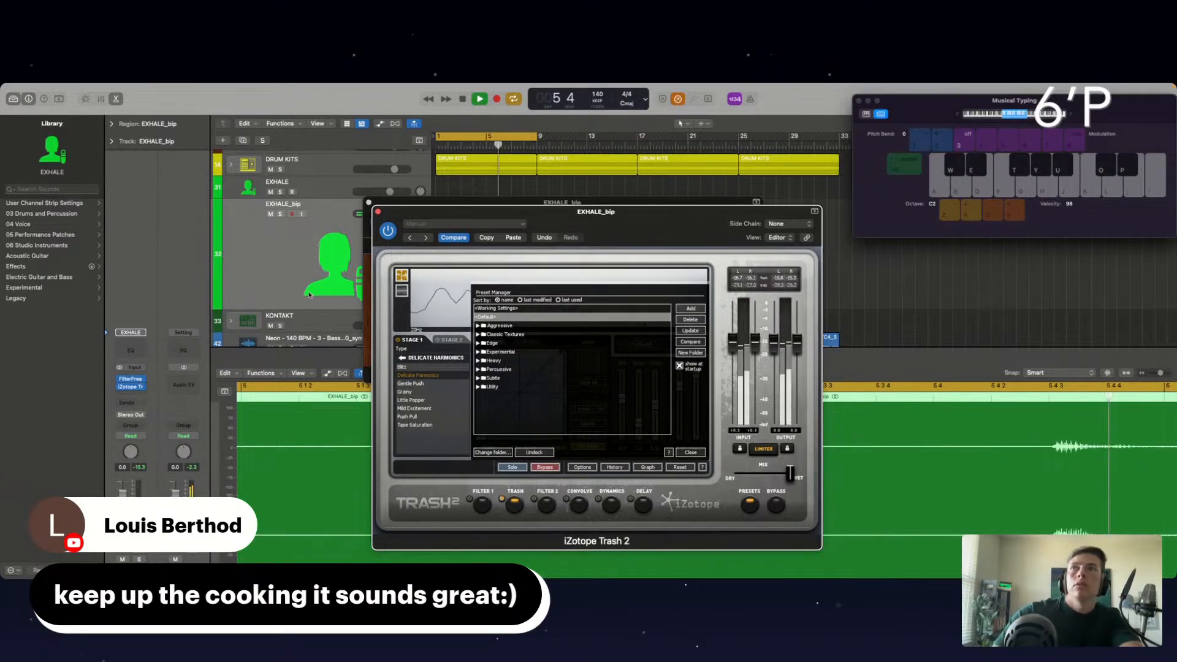
Add a Channel EQ to EXHALE_bip with the low cut enabled and a dip of about 3.4 dB at 2340 Hz, closing the plug-in windows.
{"action": "left_click", "coordinate": [131, 350]}
{"action": "left_click", "coordinate": [411, 264]}
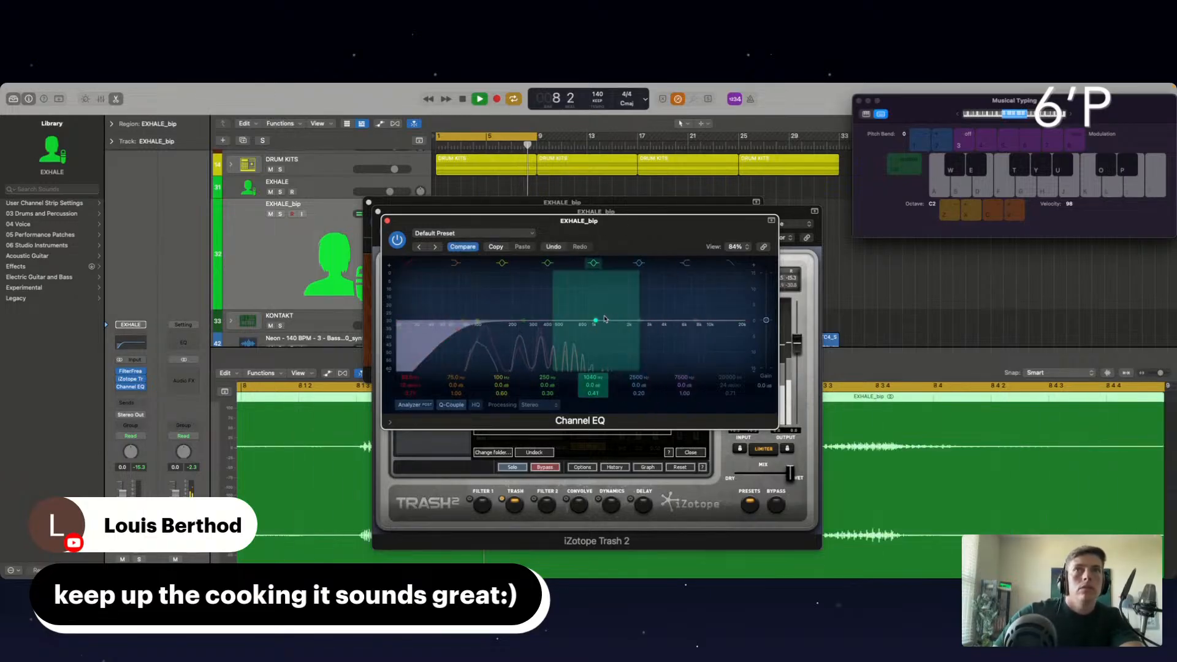
{"action": "left_click_drag", "start_coordinate": [594, 322], "coordinate": [636, 331]}
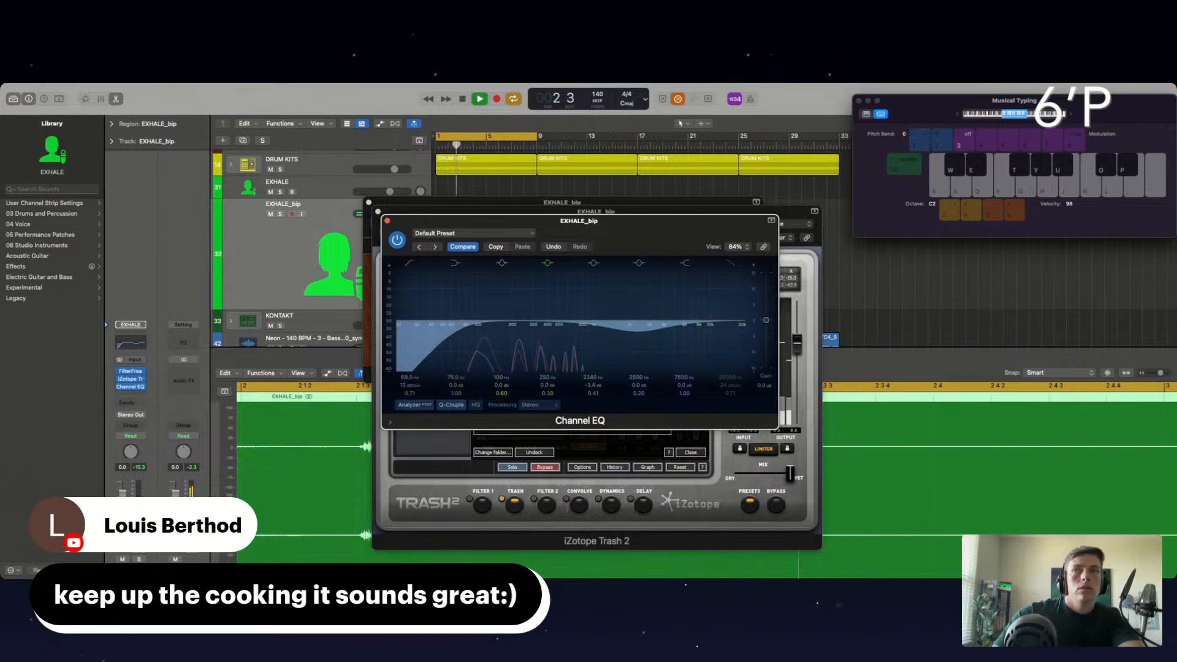
{"action": "left_click", "coordinate": [387, 221]}
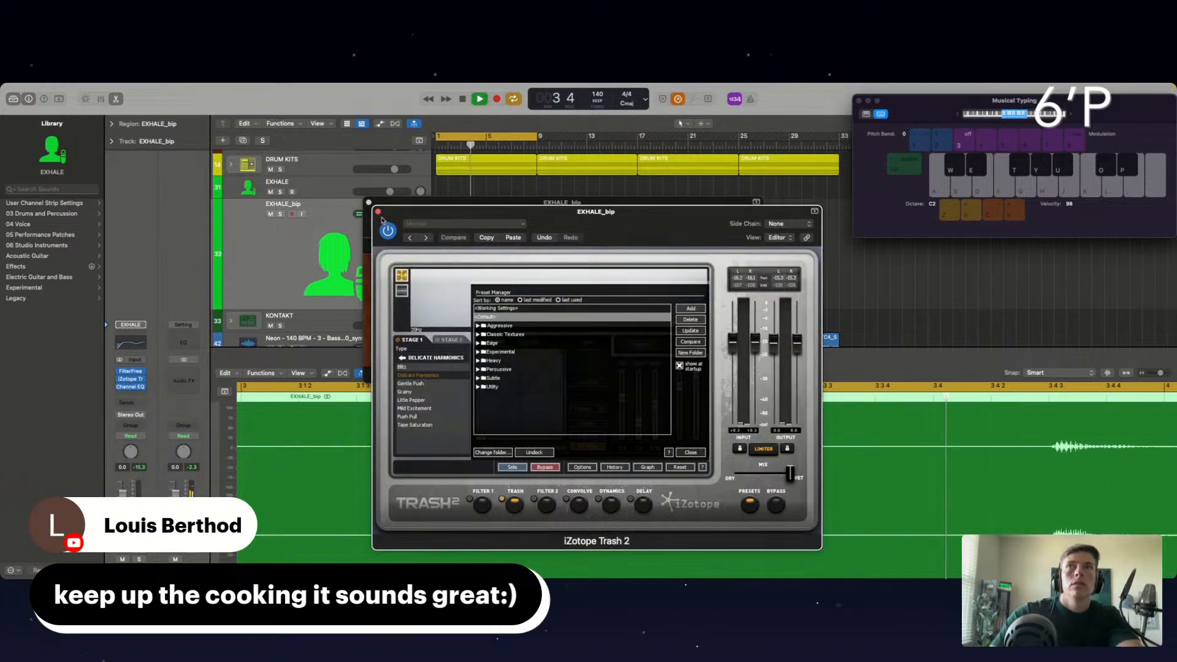
{"action": "left_click", "coordinate": [378, 212]}
{"action": "left_click", "coordinate": [368, 202]}
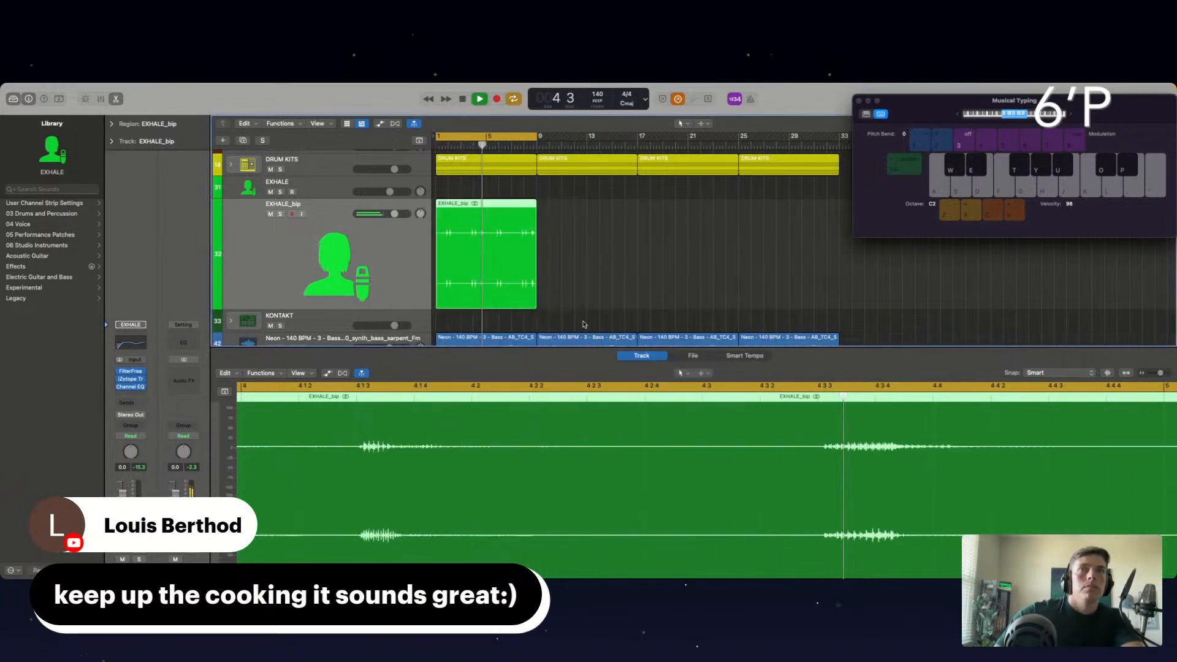
Hide the audio editor and repeat the EXHALE_bip region three times so the vocal slices reach bar 33.
{"action": "left_click", "coordinate": [618, 327]}
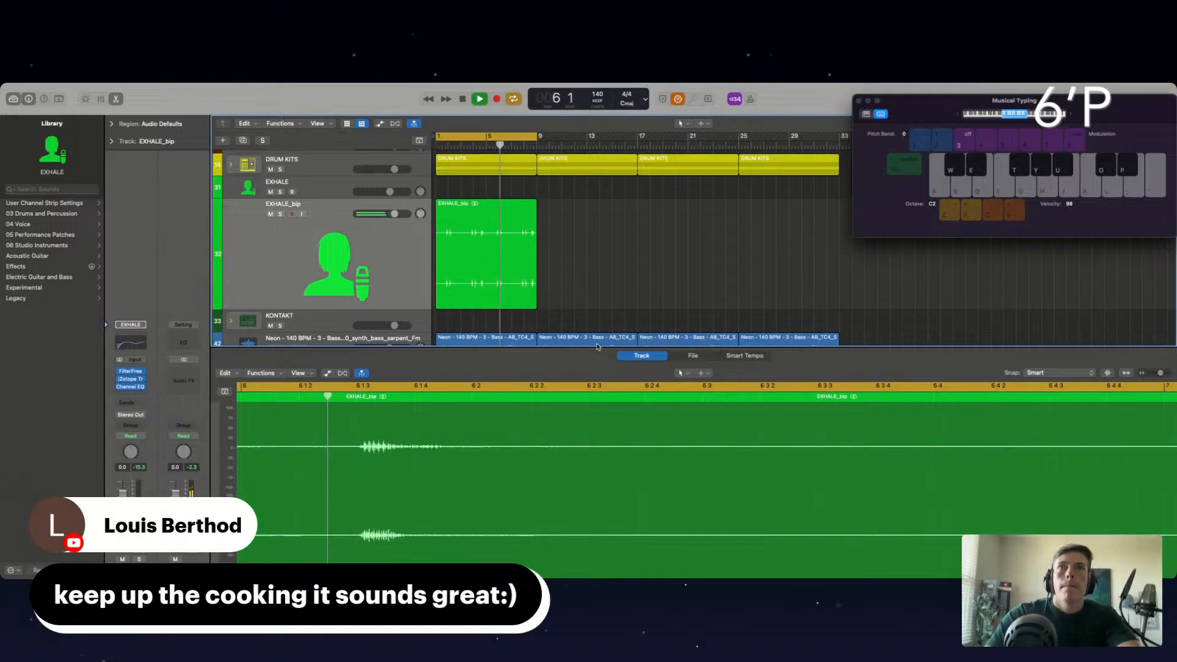
{"action": "key", "text": "e"}
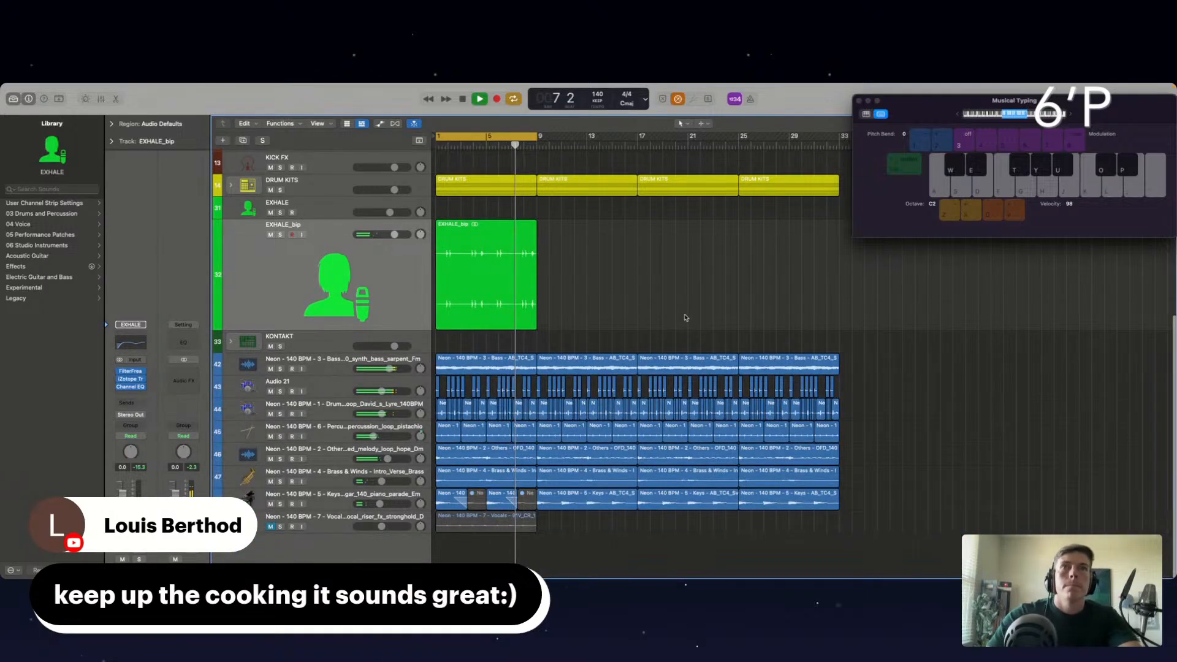
{"action": "left_click", "coordinate": [523, 266]}
{"action": "key", "text": "super+r"}
{"action": "key", "text": "super+r"}
{"action": "key", "text": "super+r"}
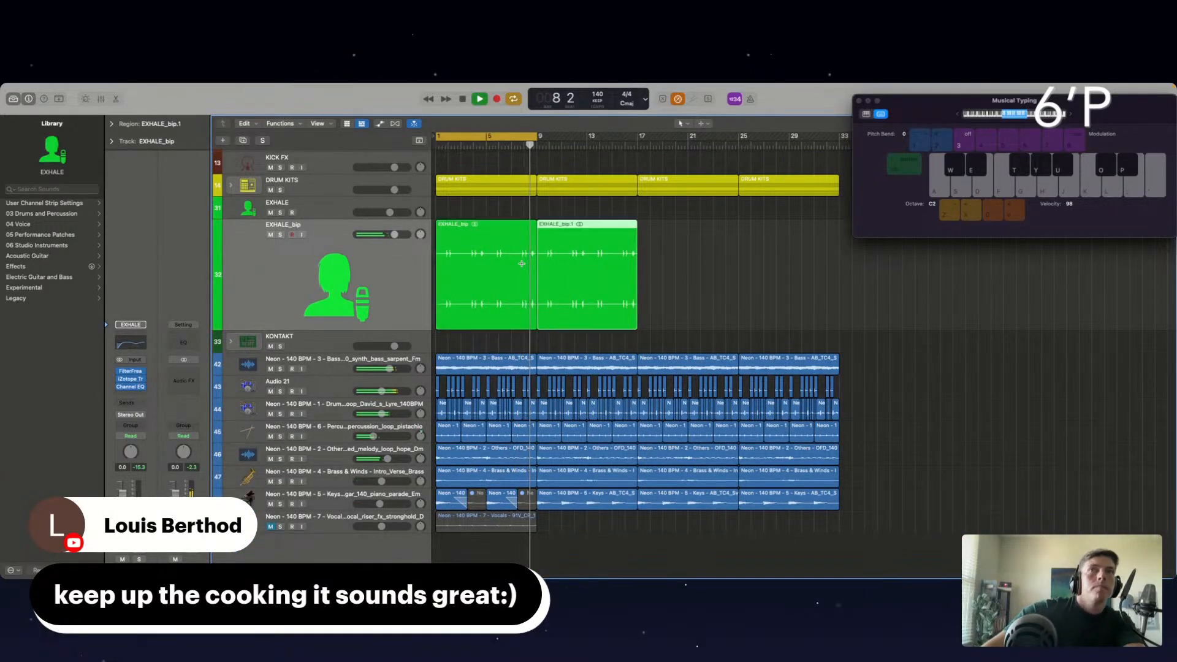
Open Kontakt on the EXHALE instrument track, bring Musical Typing in front, and place the Kontakt window clear of it.
{"action": "left_click", "coordinate": [308, 209]}
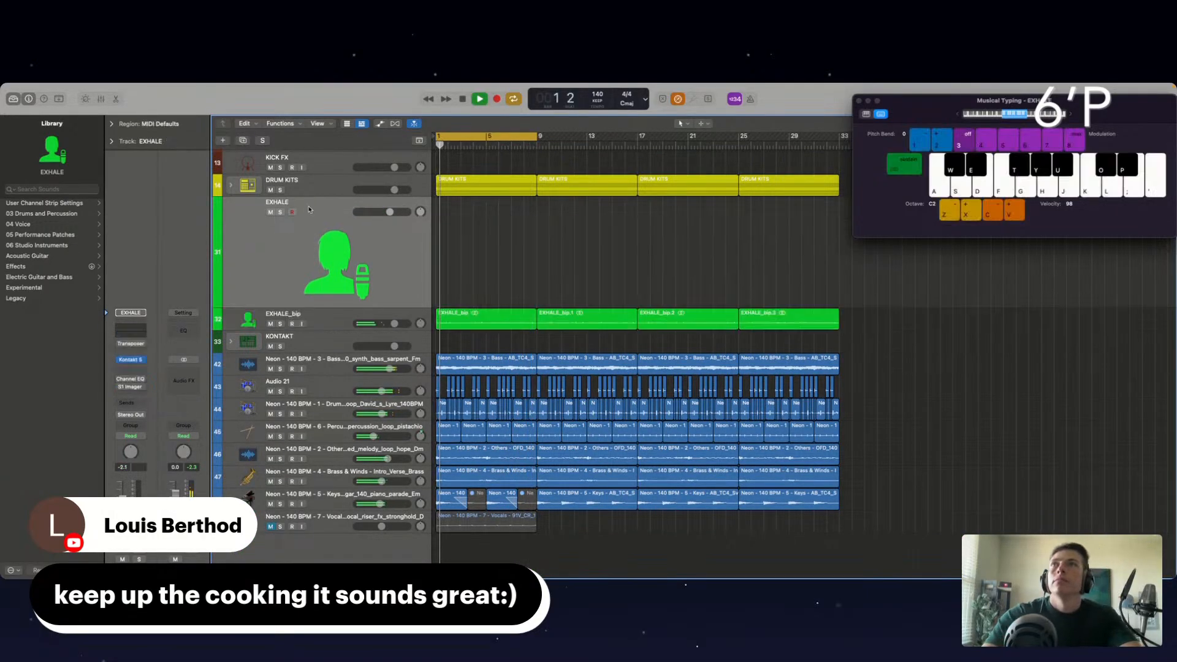
{"action": "left_click", "coordinate": [130, 360]}
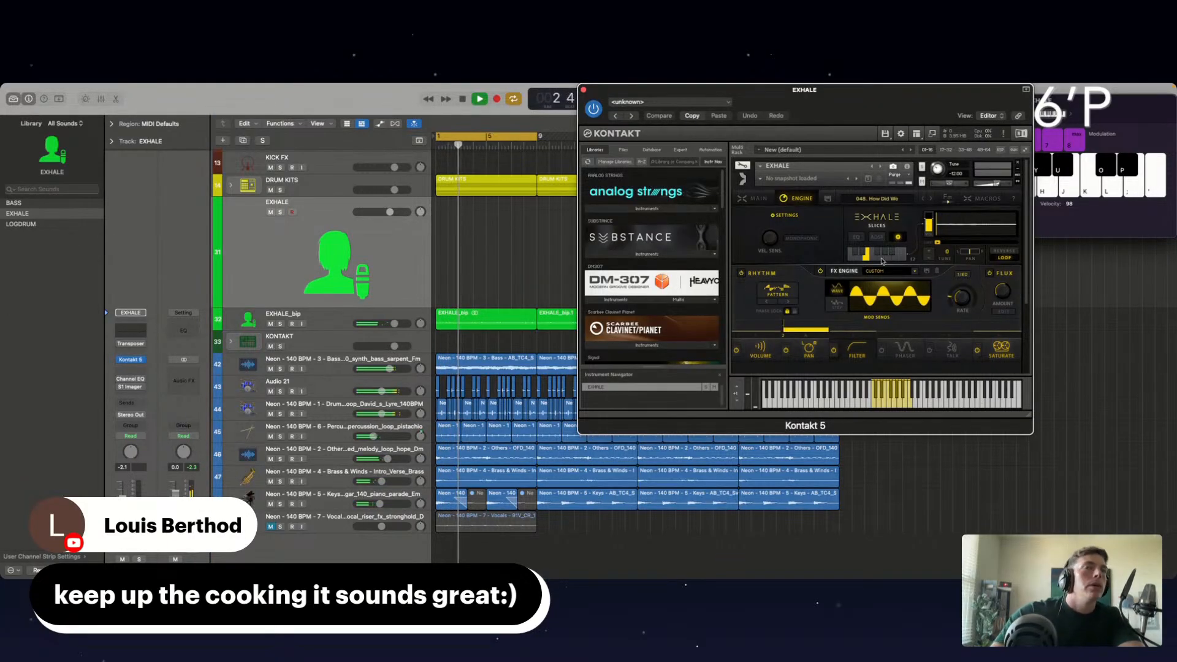
{"action": "key", "text": "super+k"}
{"action": "key", "text": "super+k"}
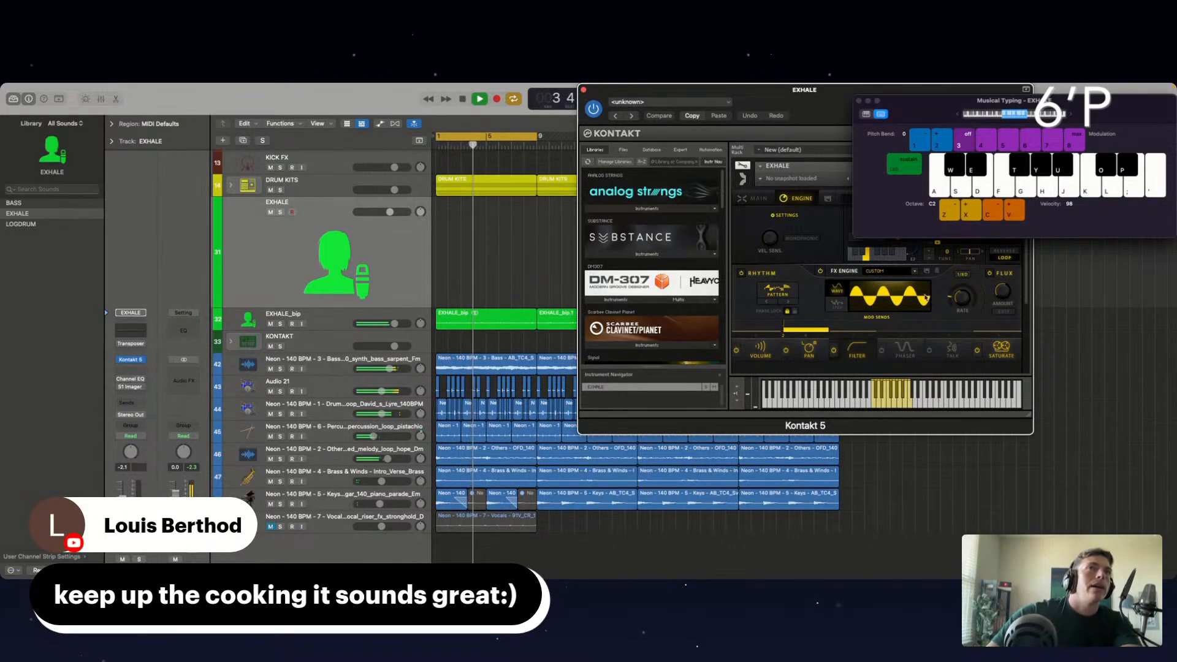
{"action": "left_click_drag", "start_coordinate": [754, 98], "coordinate": [739, 228]}
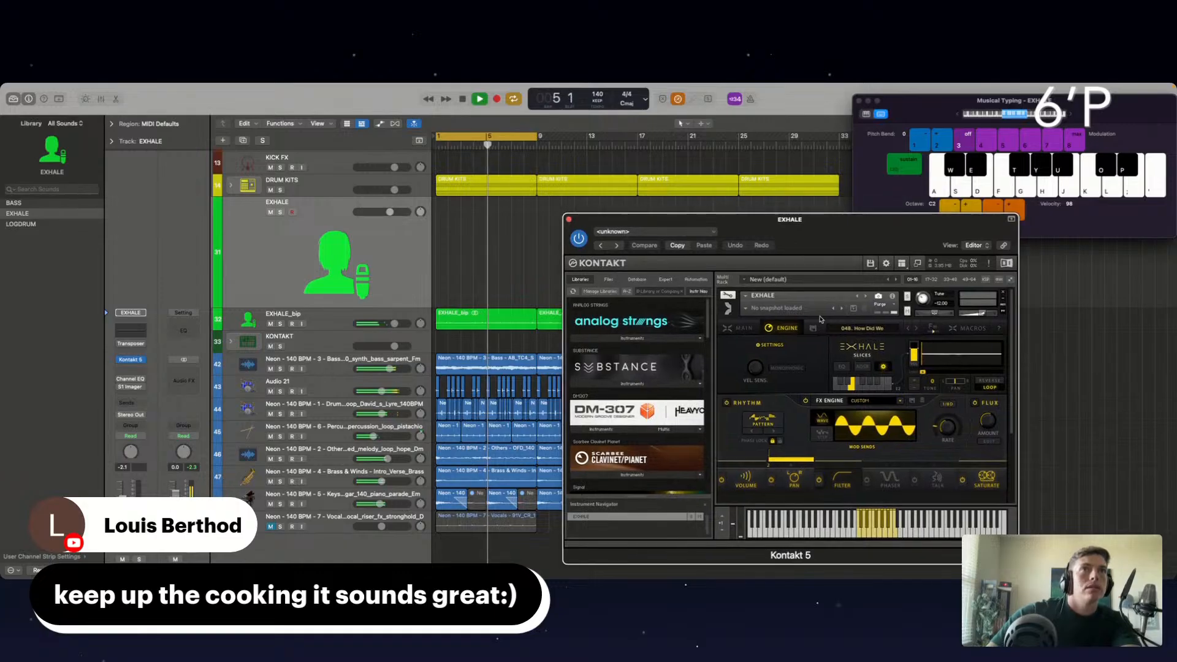
Step forward through the EXHALE slice presets, test-playing notes along the way, until 053. Hallows Eve is loaded.
{"action": "left_click", "coordinate": [916, 329]}
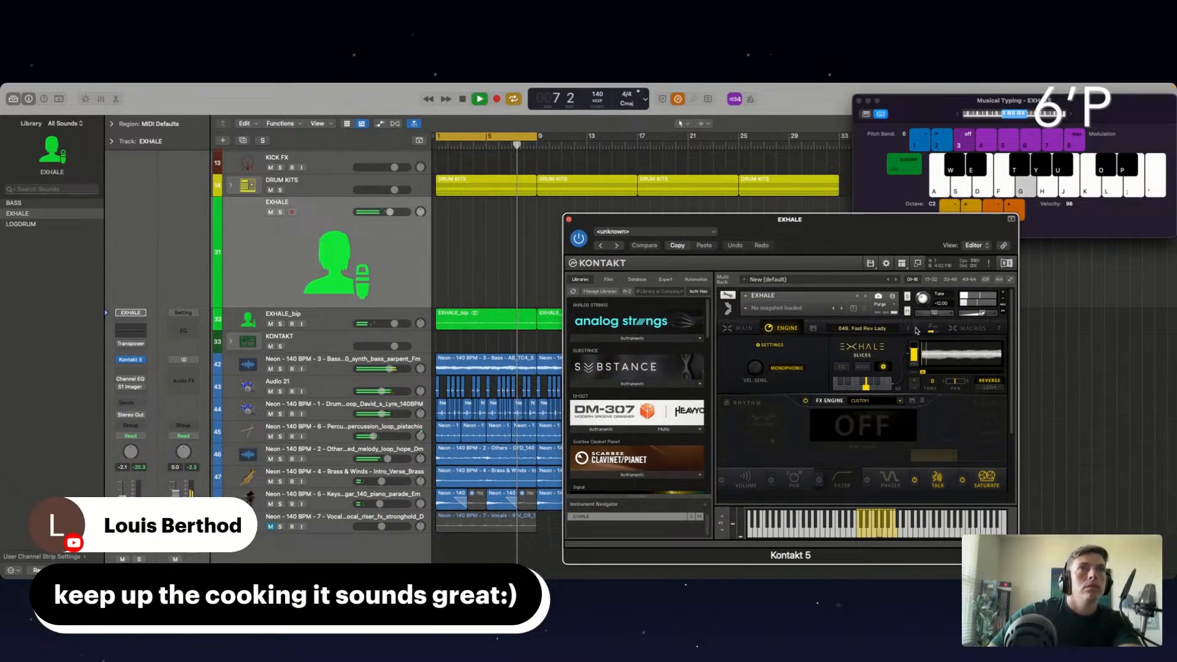
{"action": "left_click", "coordinate": [916, 330]}
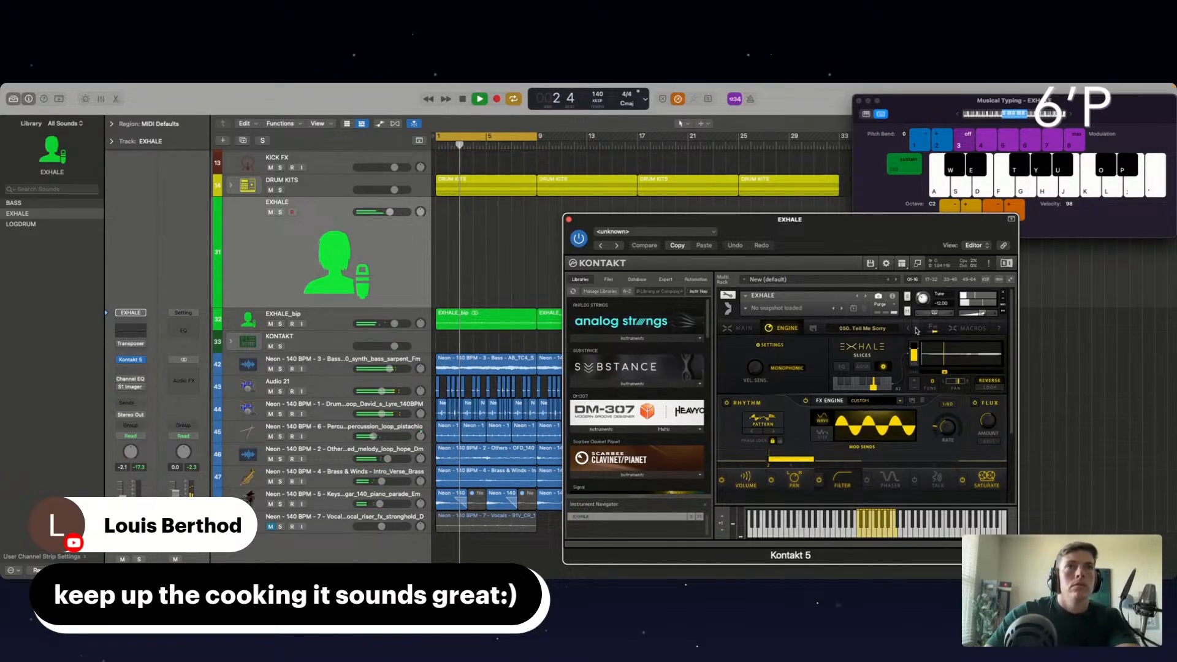
{"action": "left_click", "coordinate": [916, 329]}
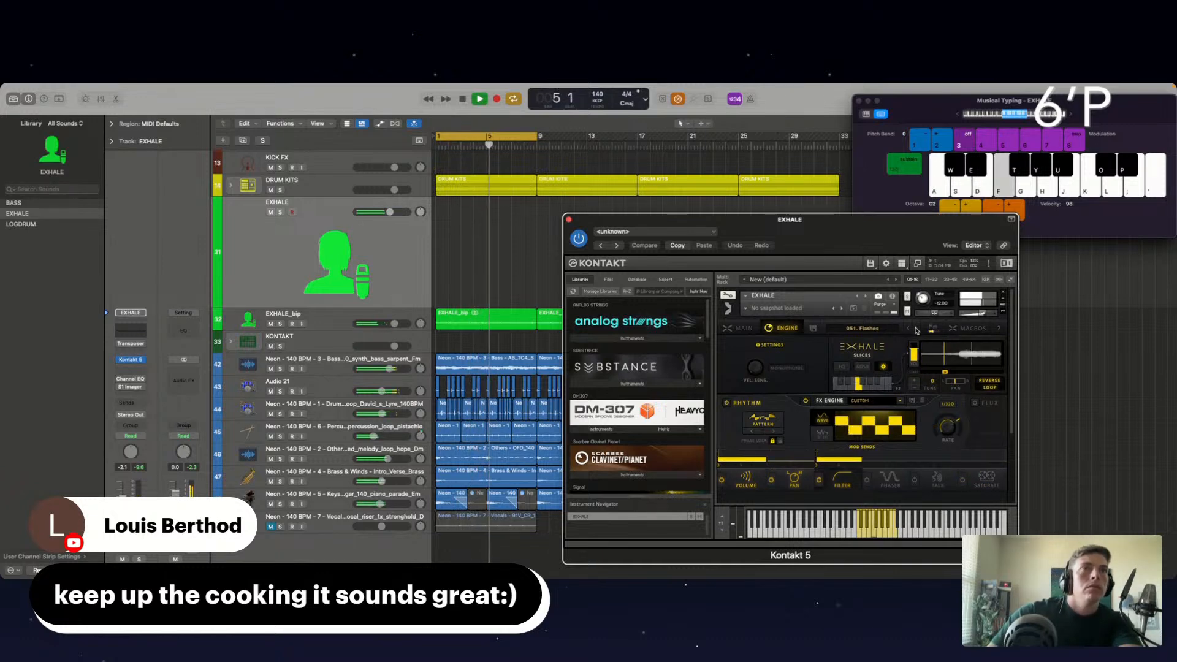
{"action": "key", "text": "g"}
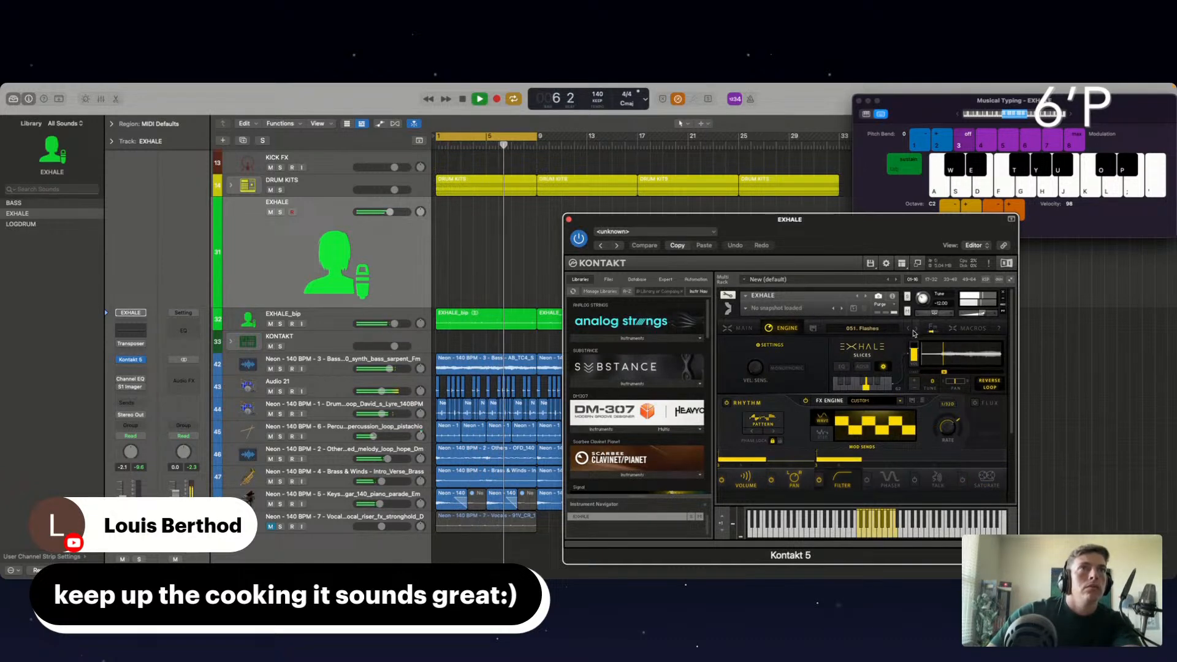
{"action": "key", "text": "h"}
{"action": "key", "text": "j"}
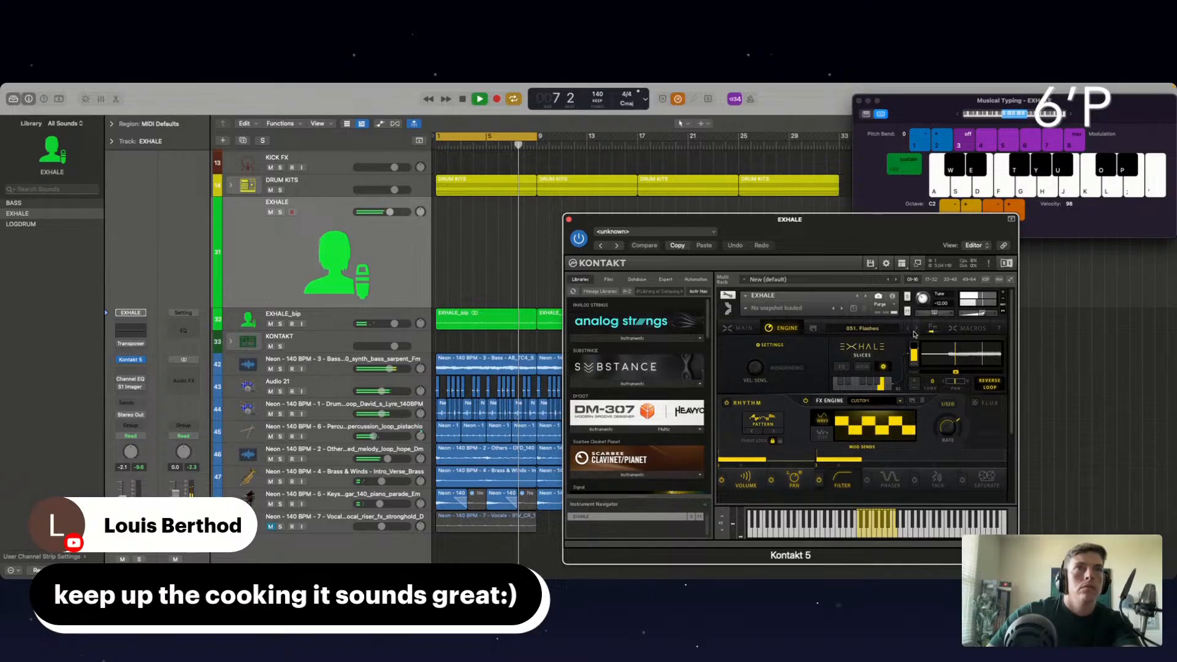
{"action": "key", "text": "k"}
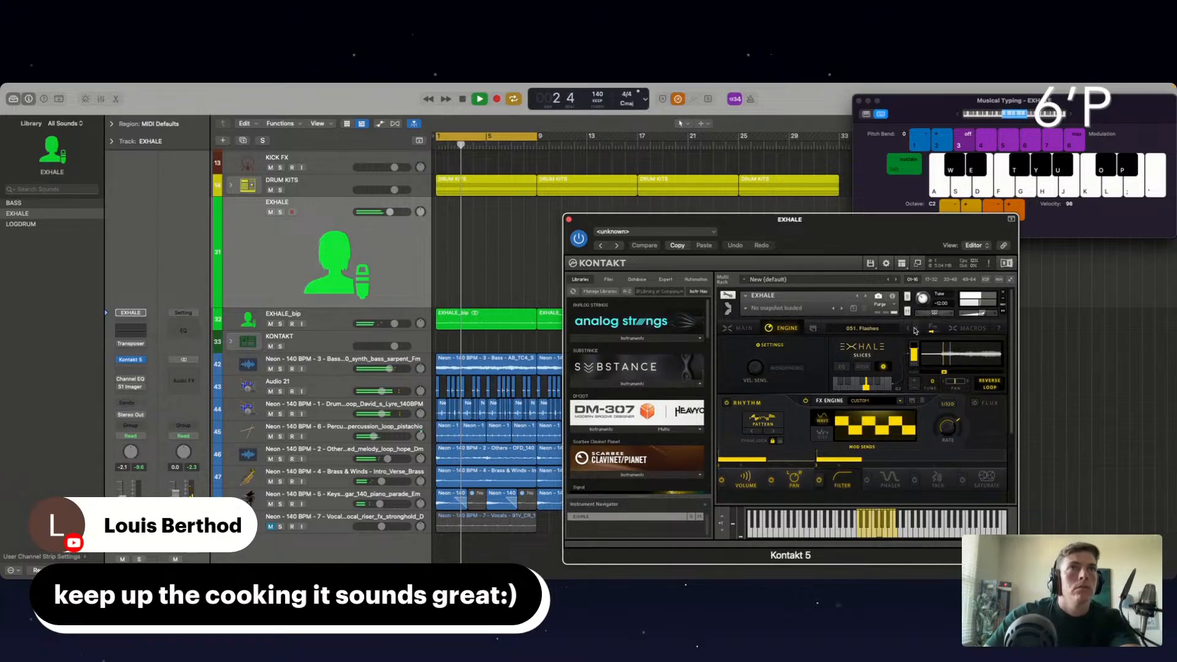
{"action": "left_click", "coordinate": [914, 330]}
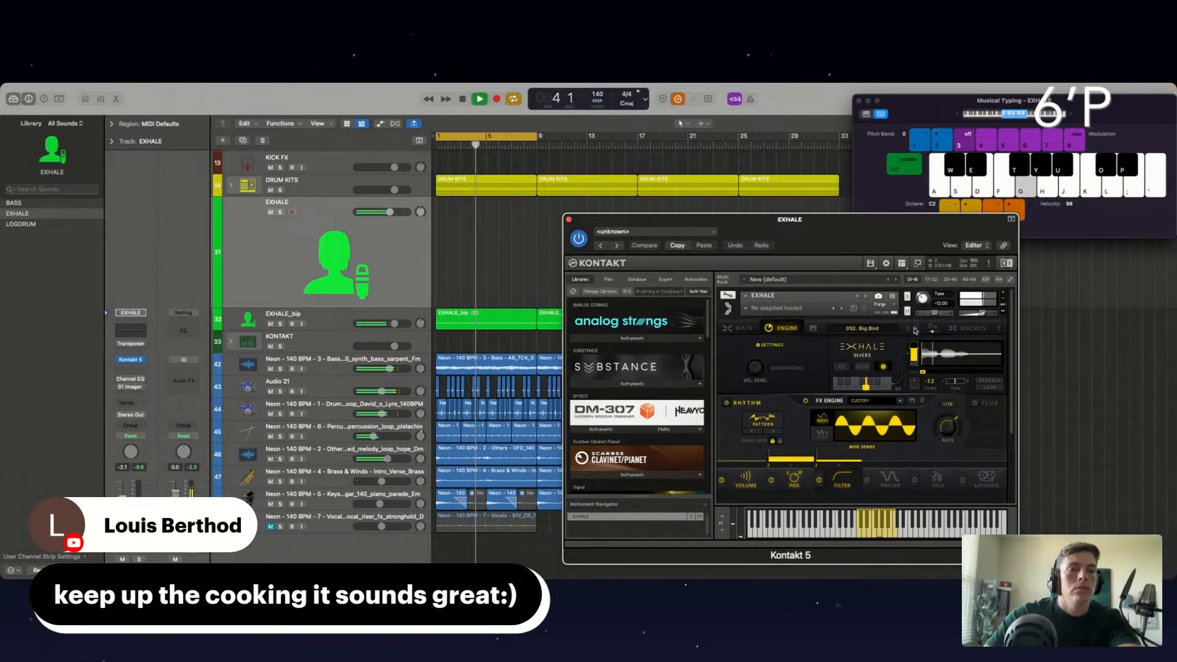
{"action": "left_click", "coordinate": [914, 330]}
Audition the Hallows Eve vocal slices across the octave over the looping beat, comparing the C2 and B2 slices.
{"action": "key", "text": "k"}
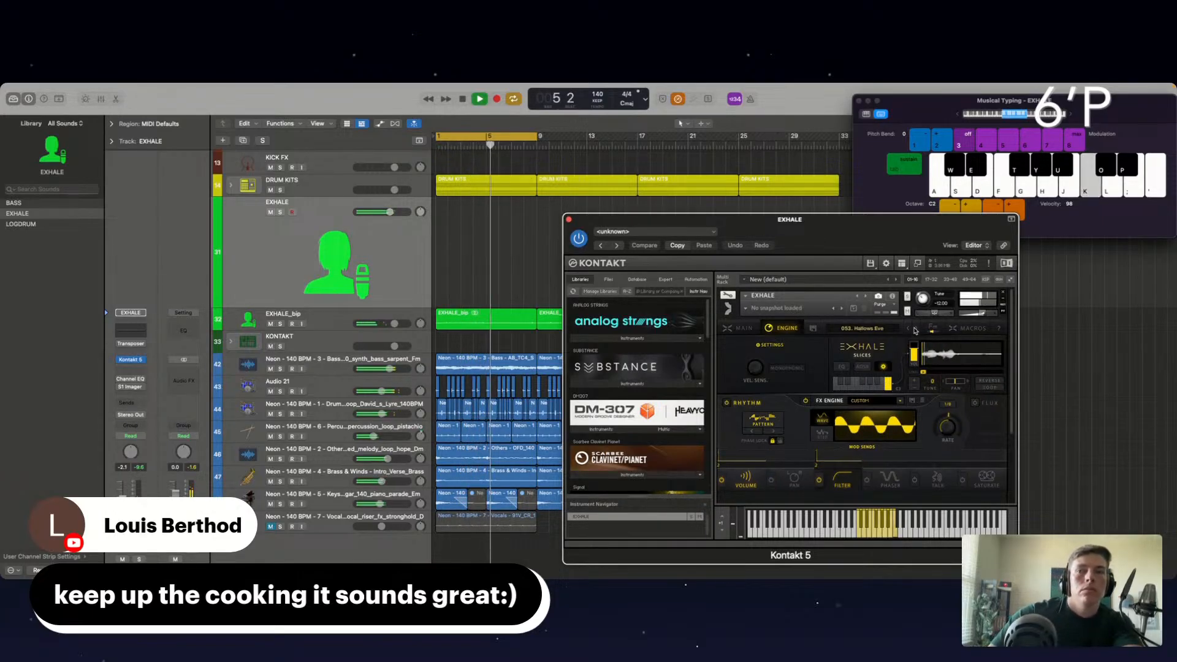
{"action": "key", "text": "h"}
{"action": "key", "text": "g"}
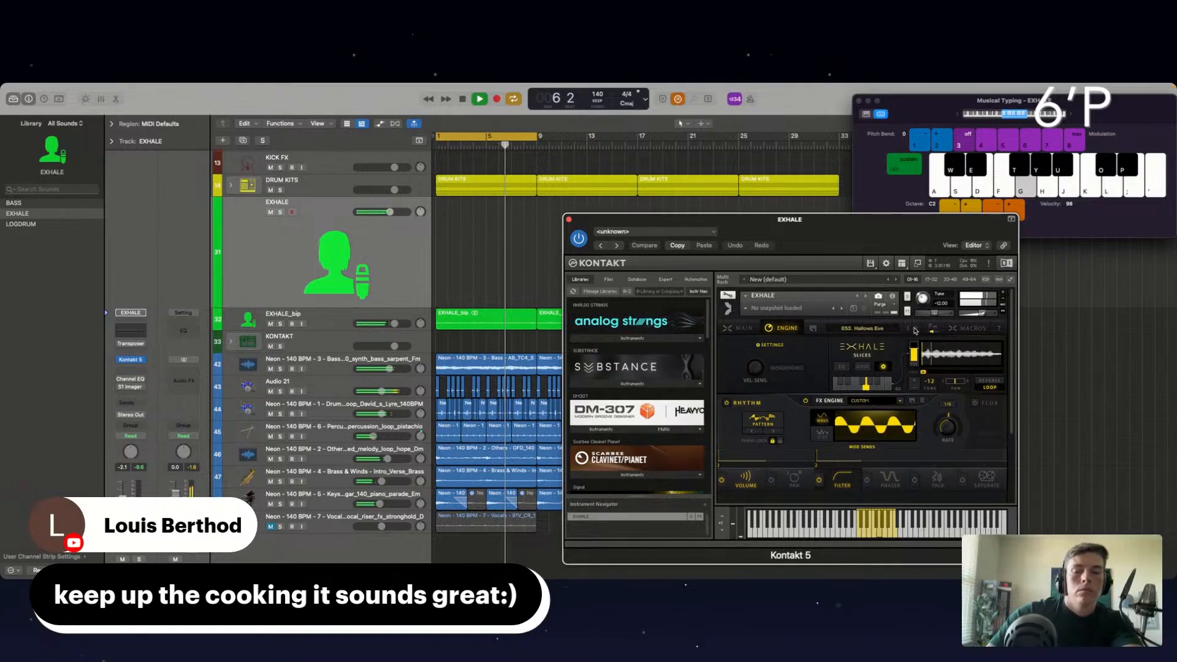
{"action": "key", "text": "e"}
{"action": "key", "text": "d"}
{"action": "key", "text": "e"}
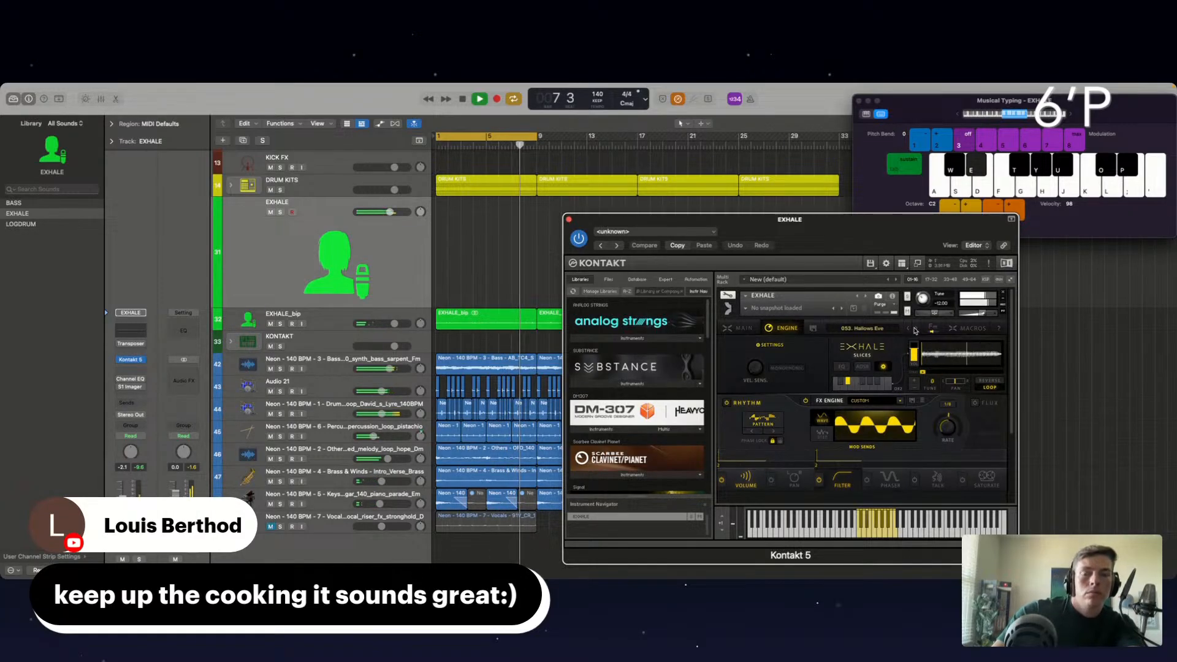
{"action": "key", "text": "s"}
{"action": "key", "text": "a"}
{"action": "key", "text": "j"}
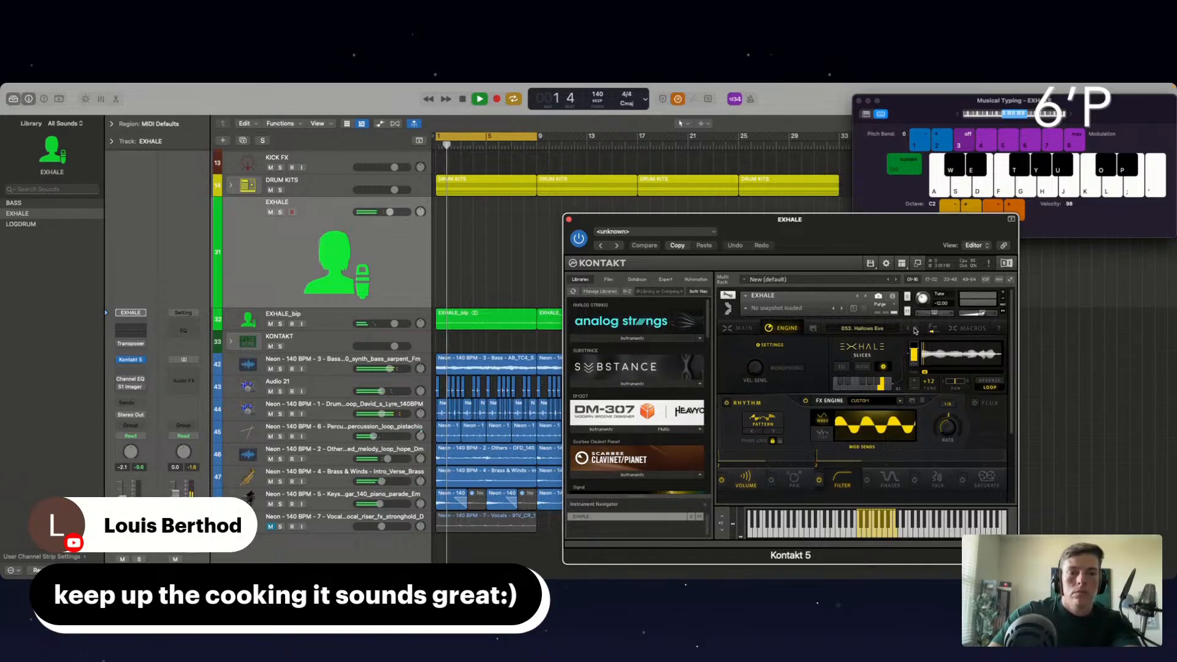
{"action": "key", "text": "a"}
{"action": "key", "text": "g"}
{"action": "key", "text": "f"}
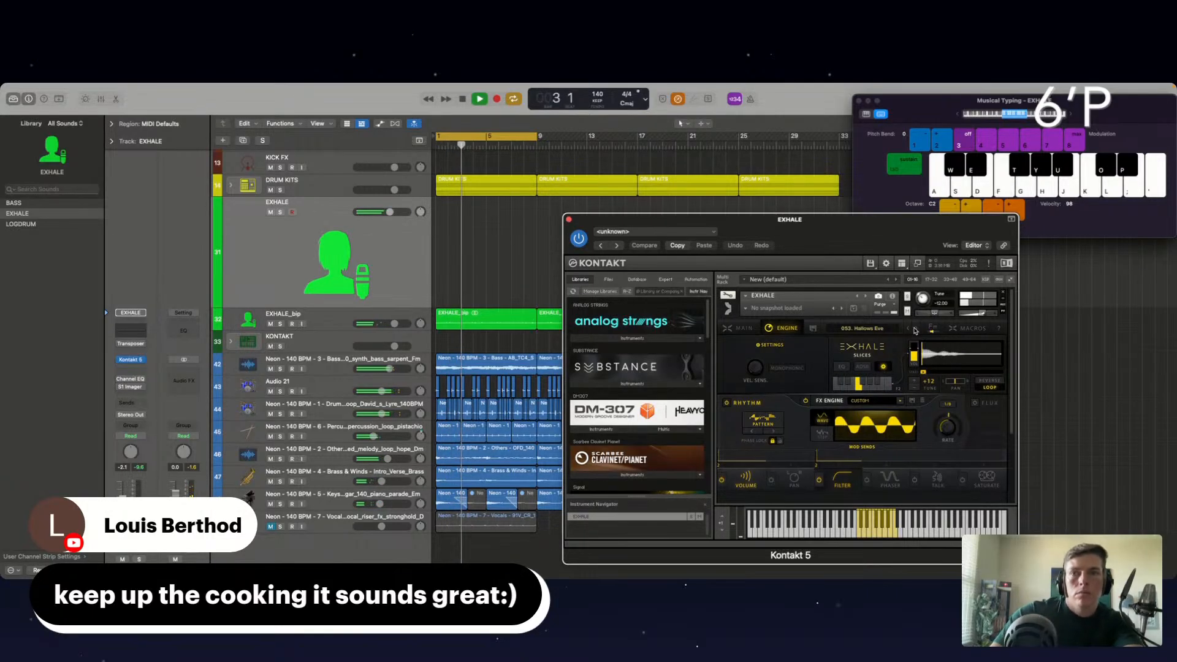
{"action": "key", "text": "a"}
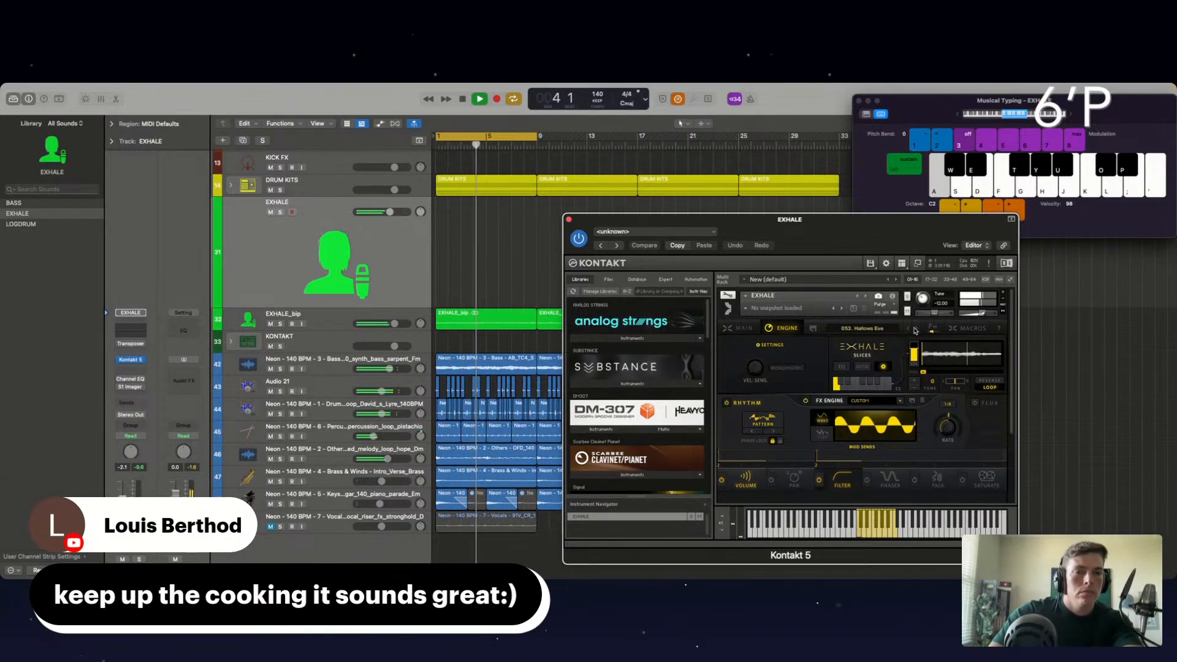
{"action": "key", "text": "j"}
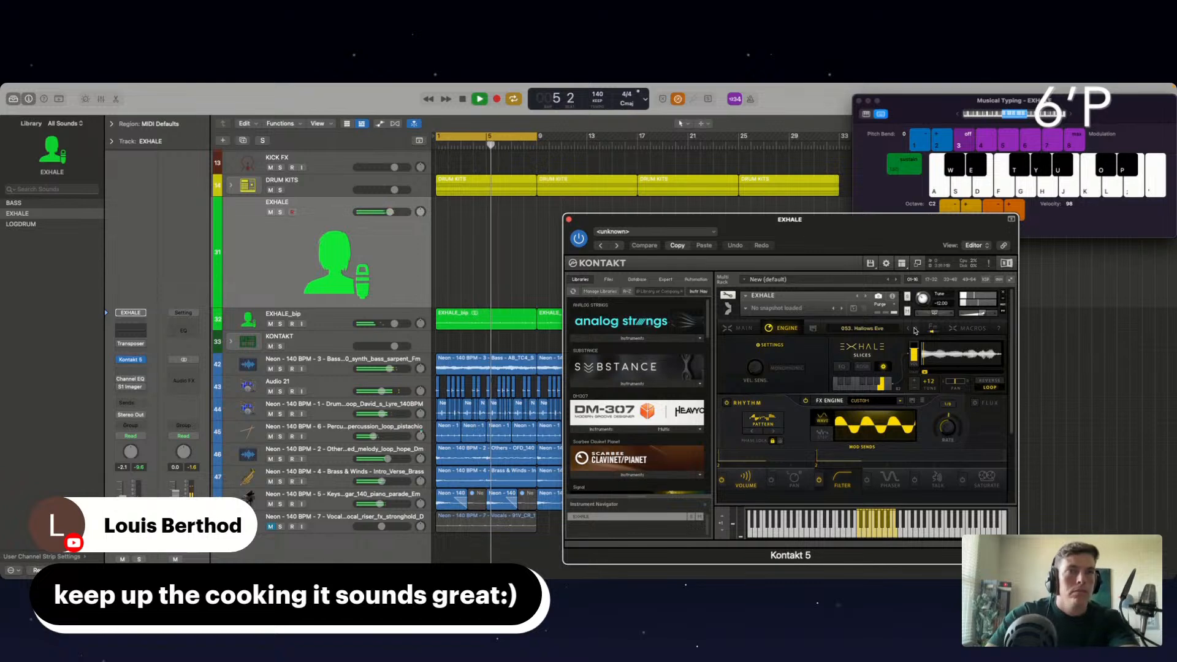
{"action": "key", "text": "a"}
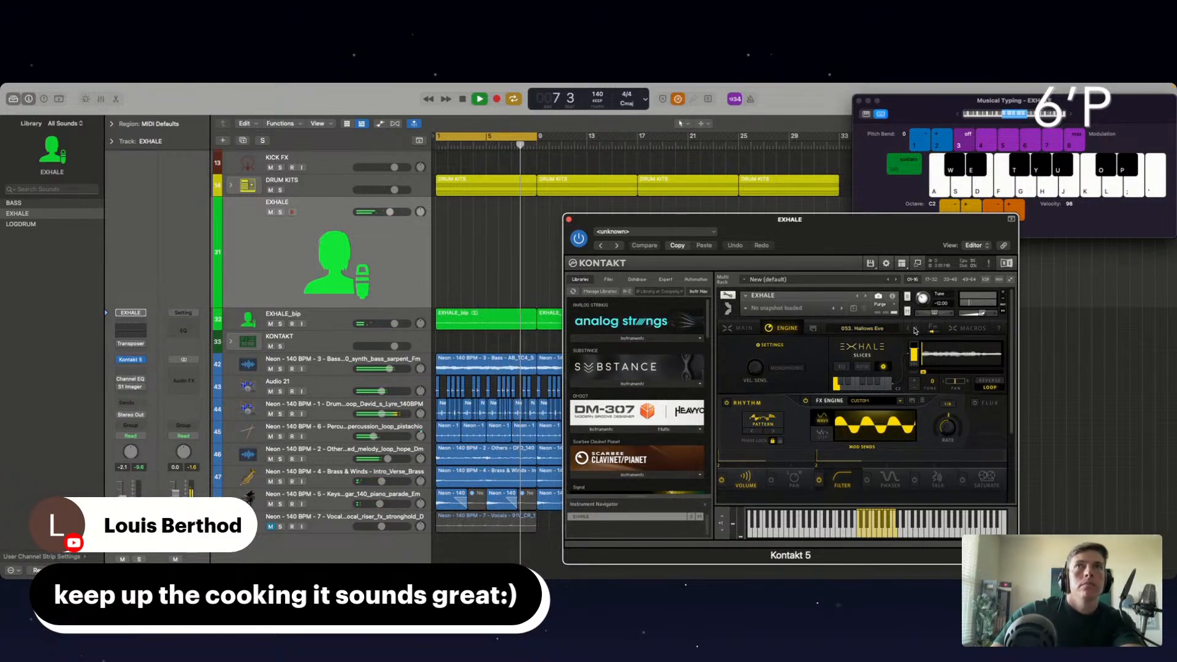
{"action": "key", "text": "j"}
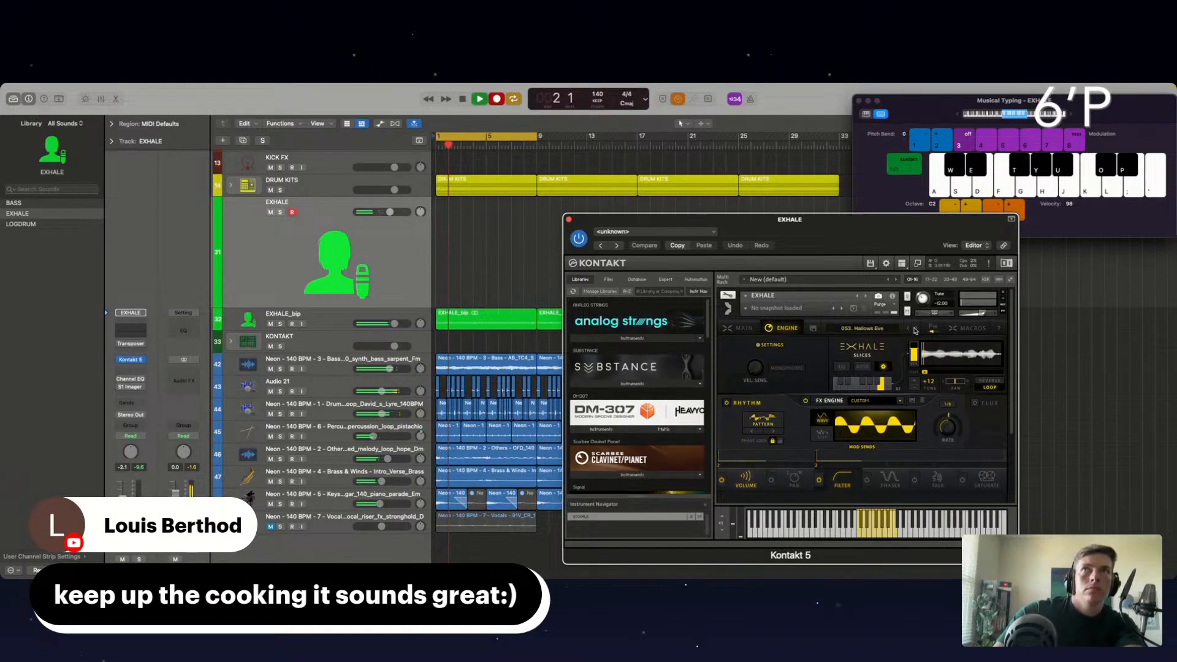
Record the Hallows Eve slices over the eight-bar loop from bar 2, alternating held C2 and B2 notes, and stop the transport.
{"action": "key", "text": "a"}
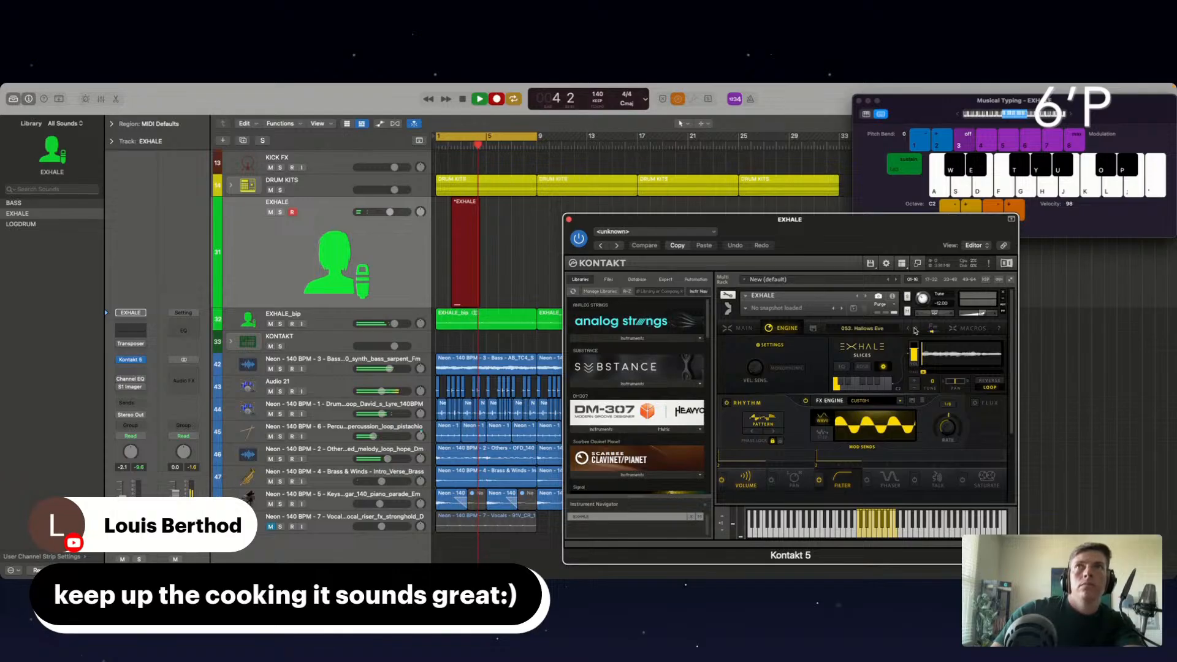
{"action": "key", "text": "j"}
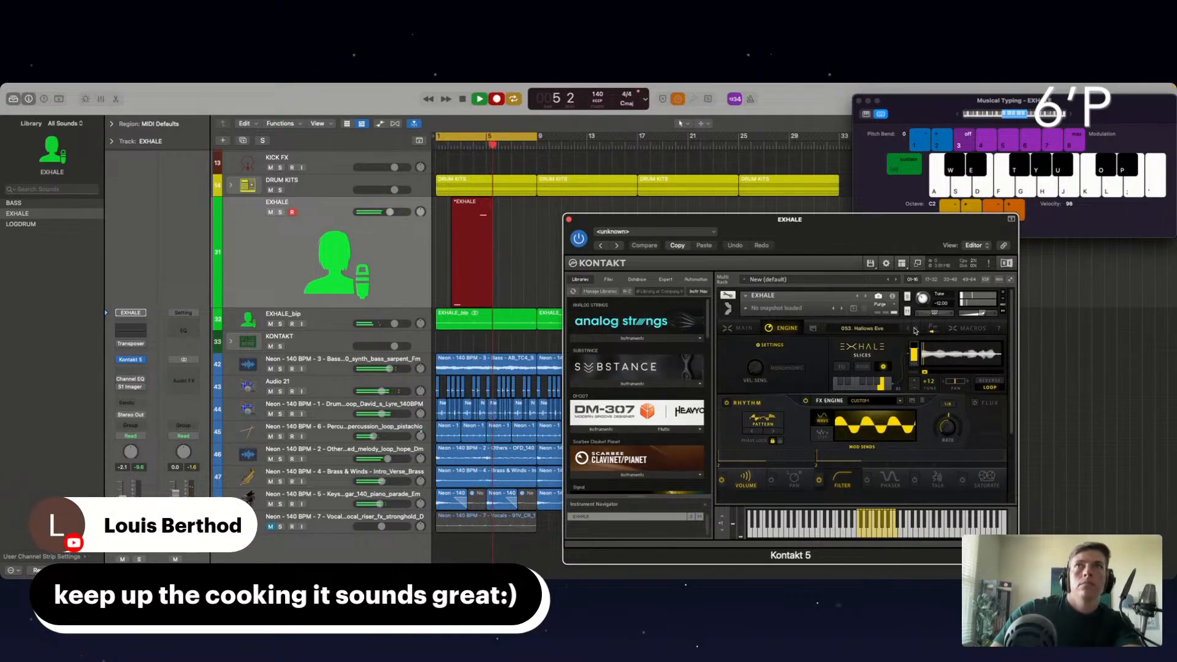
{"action": "key", "text": "a"}
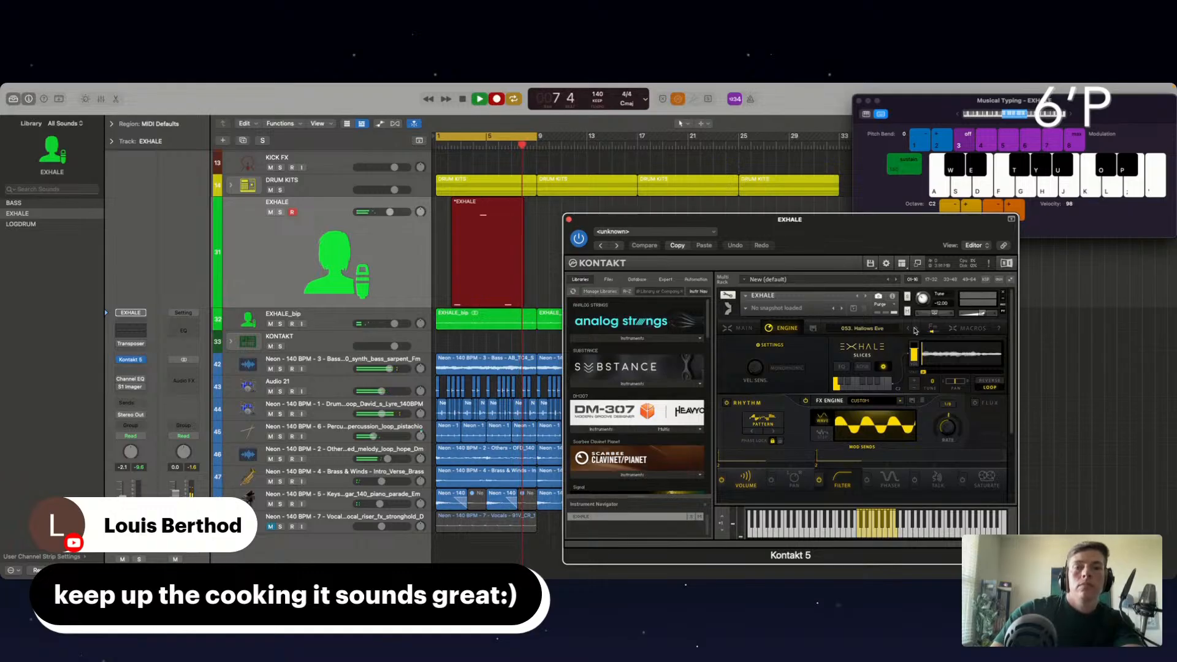
{"action": "key", "text": "j"}
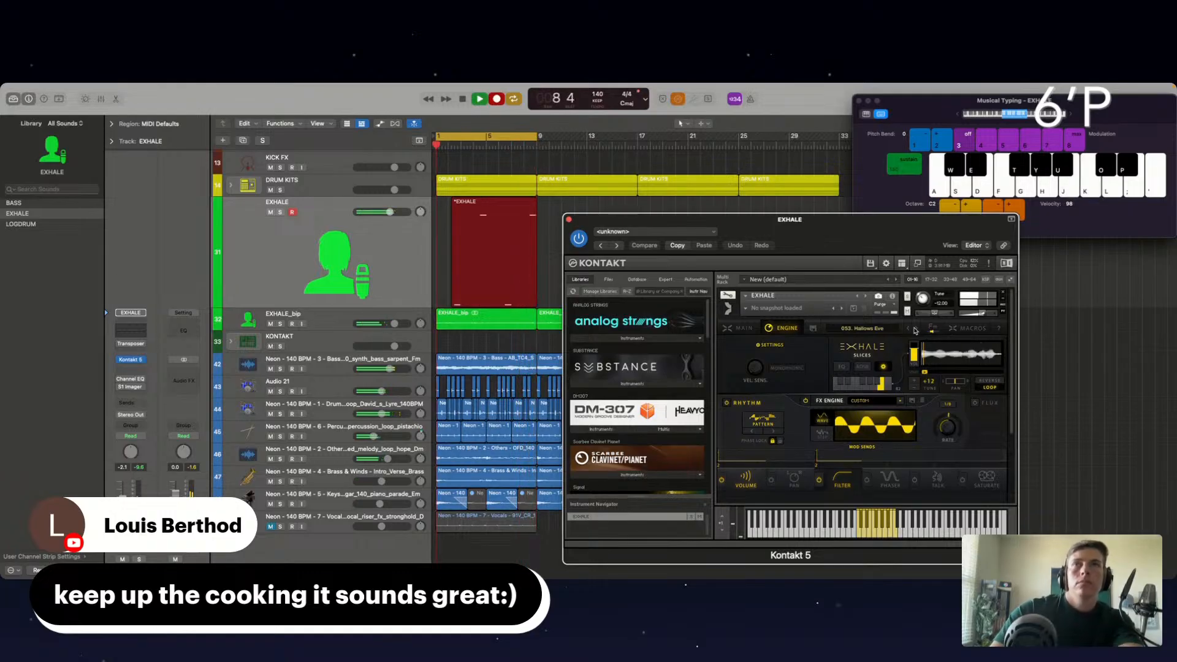
{"action": "key", "text": "space"}
Extend the start of the recorded EXHALE region back to bar 1 and close Kontakt.
{"action": "left_click", "coordinate": [457, 263]}
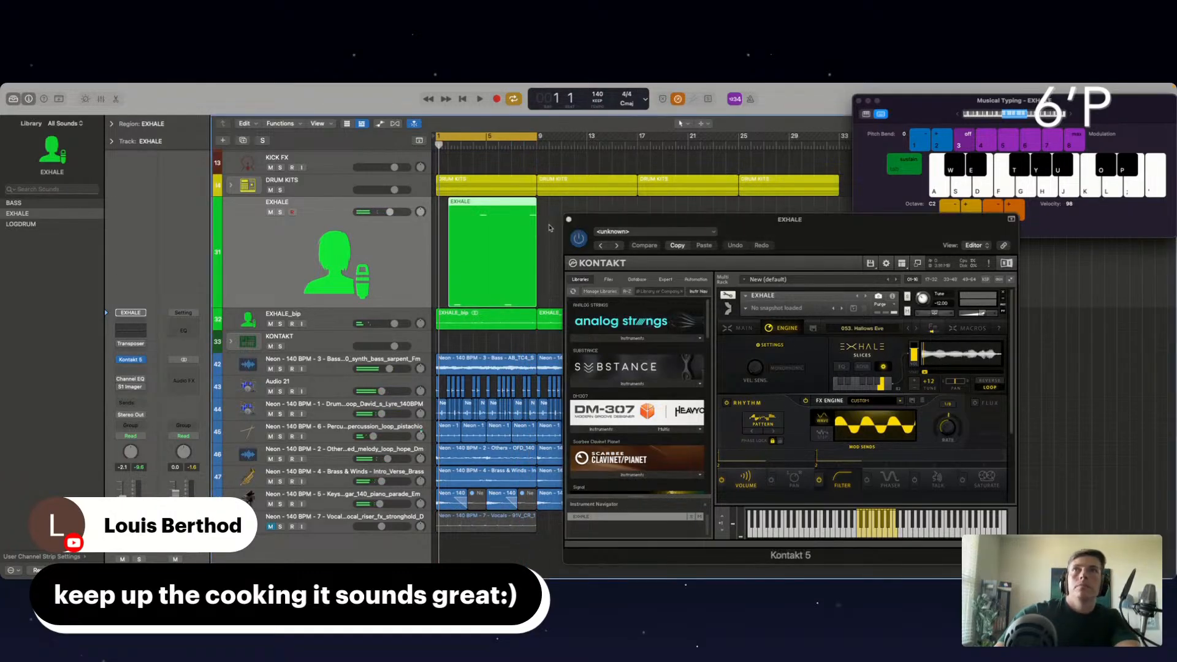
{"action": "left_click_drag", "start_coordinate": [450, 303], "coordinate": [438, 303]}
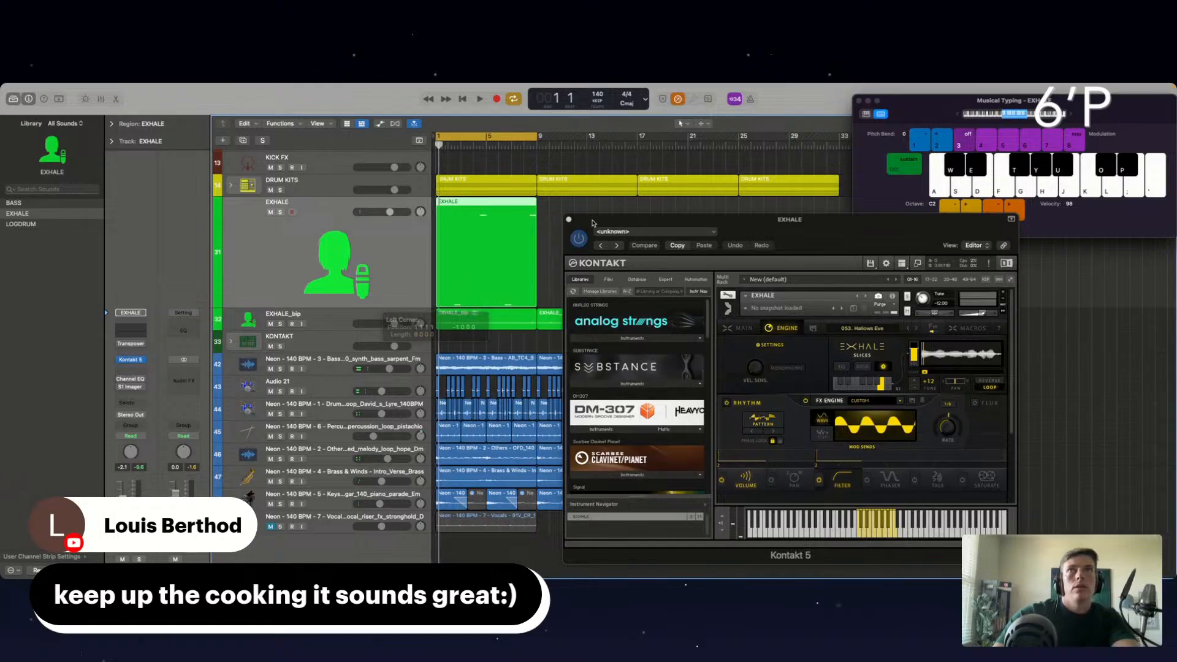
{"action": "left_click", "coordinate": [569, 220]}
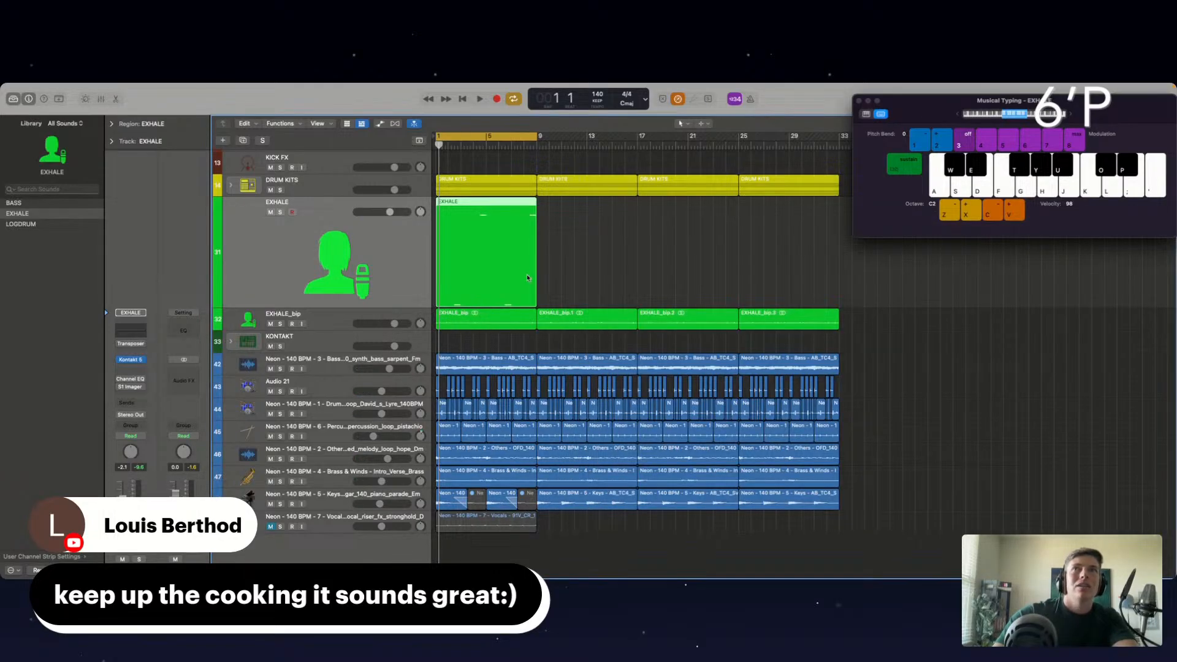
Open the EXHALE region in the Piano Roll and quantize all its notes to 1/16 Note.
{"action": "double_click", "coordinate": [493, 251]}
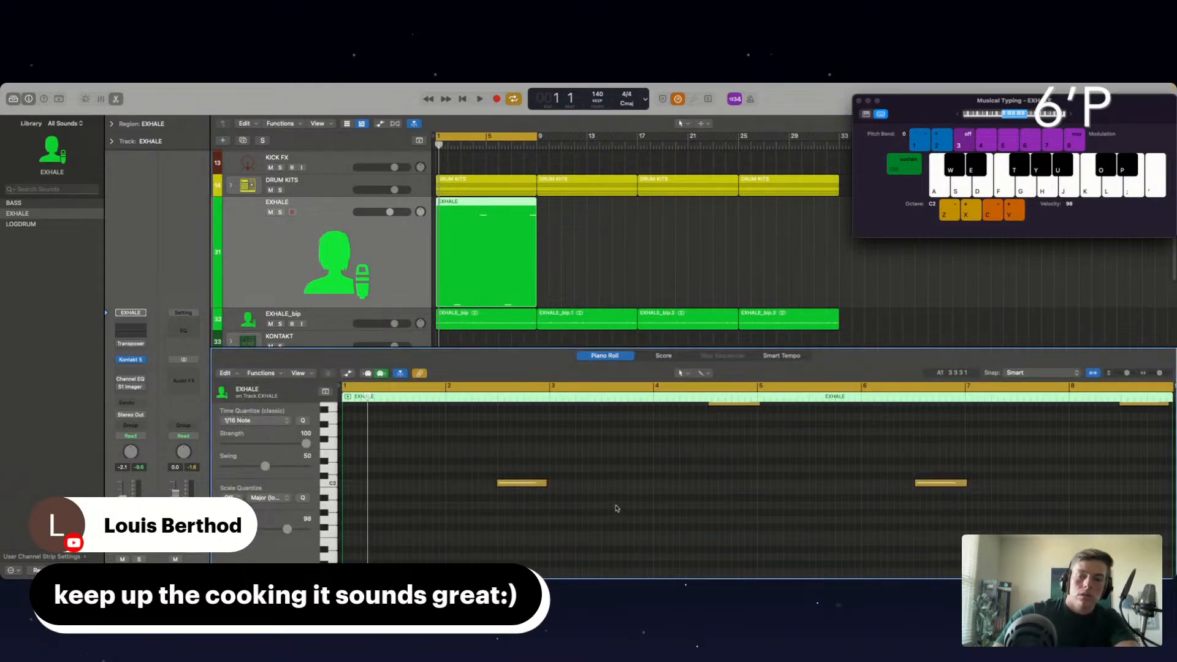
{"action": "key", "text": "super+a"}
Play back the EXHALE part from the start over the beat, checking the slices with Kontakt open.
{"action": "key", "text": "space"}
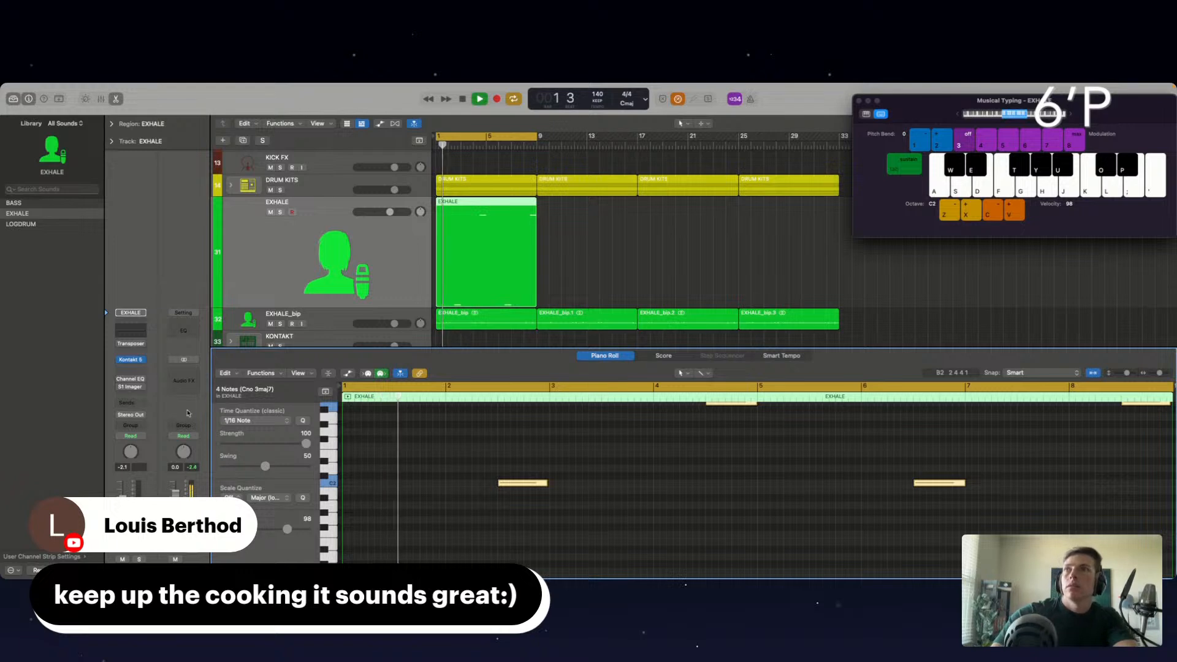
{"action": "left_click", "coordinate": [131, 359]}
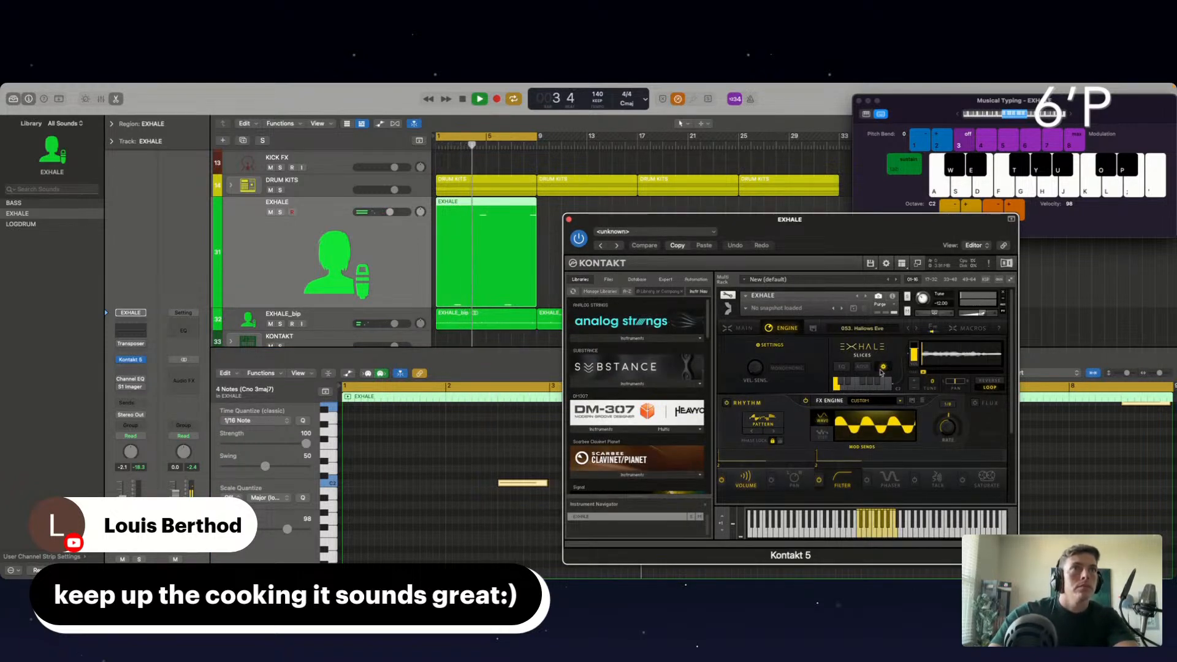
{"action": "key", "text": "space"}
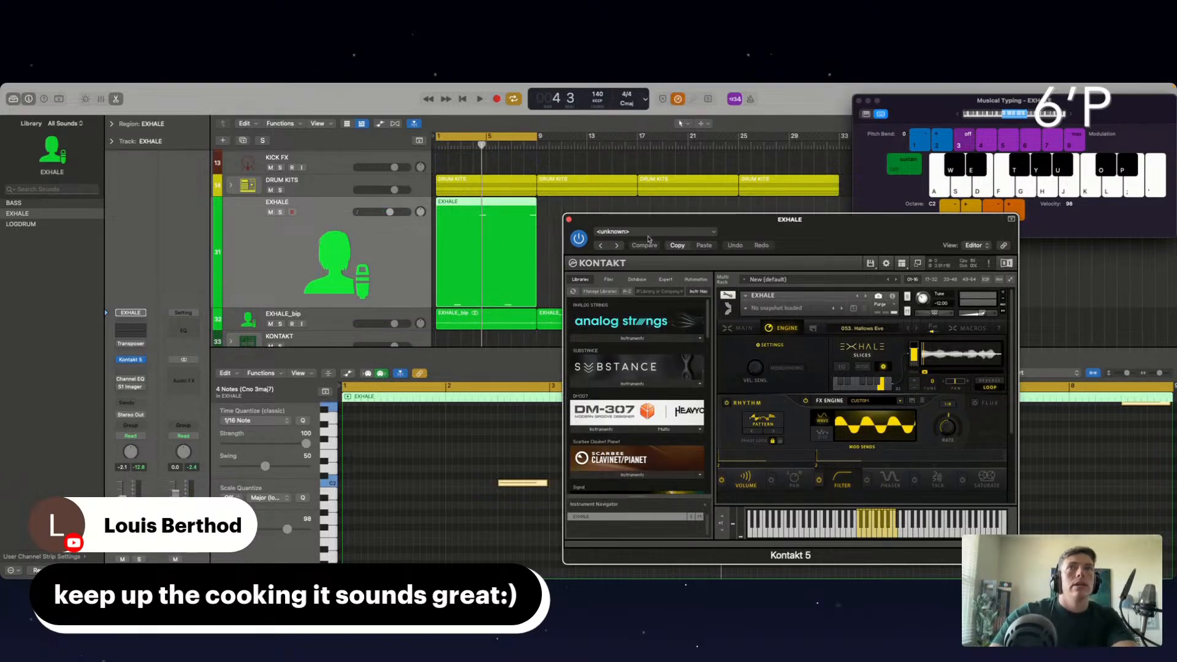
{"action": "key", "text": "Return"}
{"action": "key", "text": "space"}
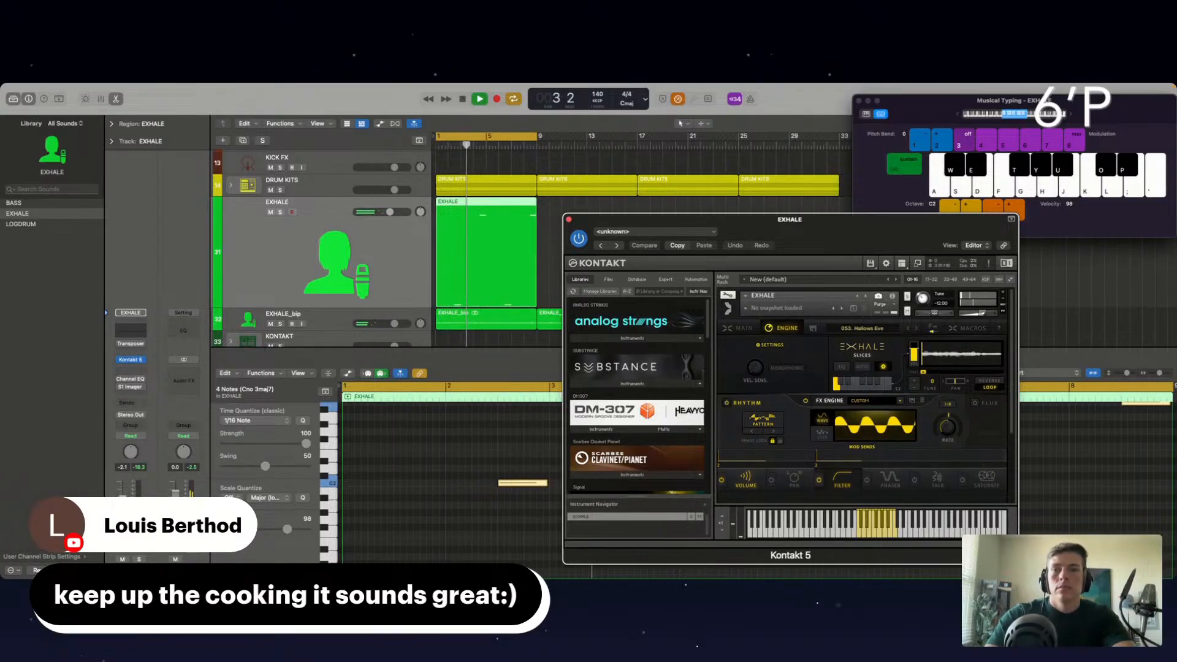
{"action": "key", "text": "super+k"}
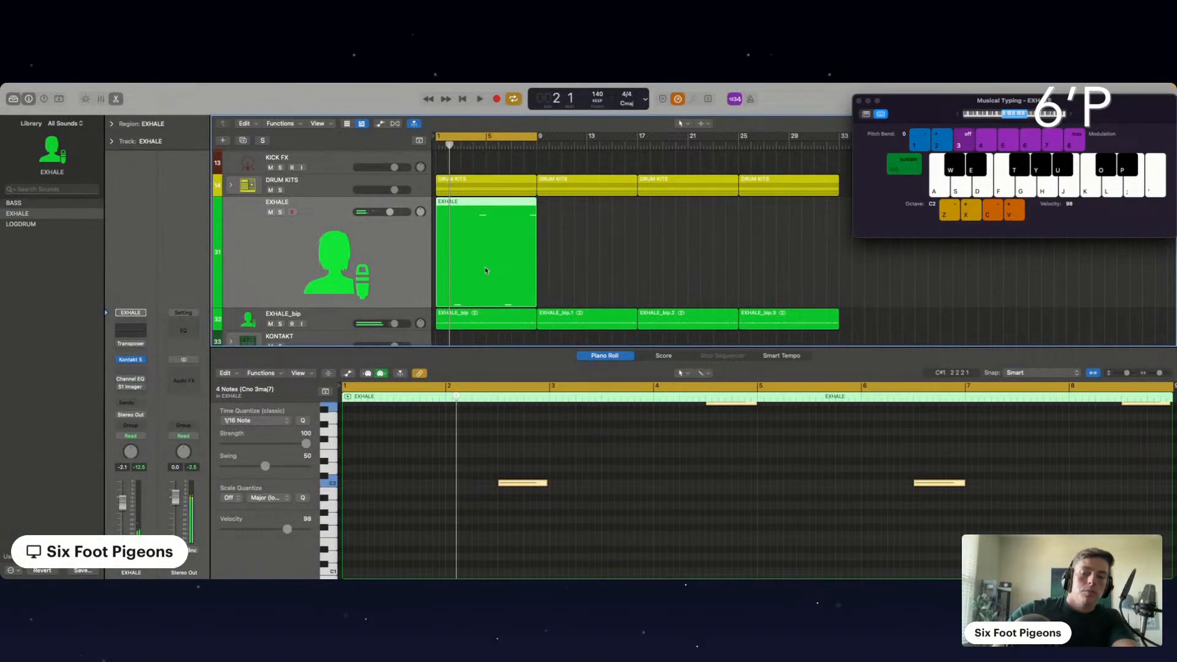
Bounce the EXHALE region in place, move the bounced audio to bar 9, and copy it to bar 25.
{"action": "key", "text": "ctrl+b"}
{"action": "left_click", "coordinate": [661, 417]}
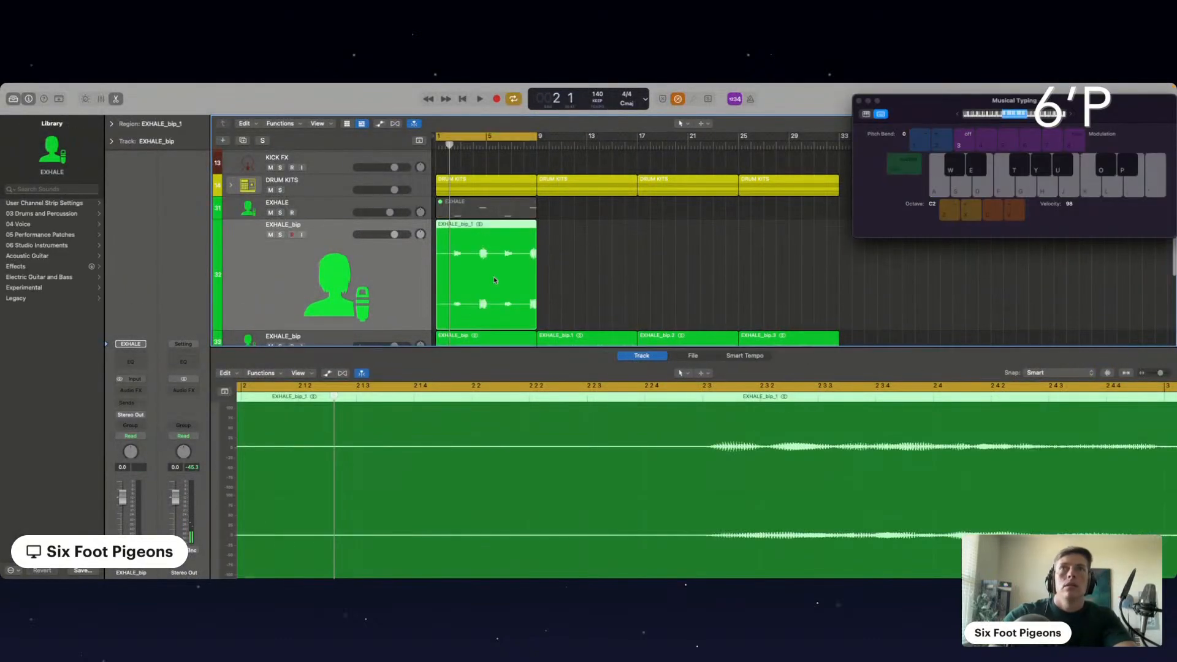
{"action": "left_click_drag", "start_coordinate": [494, 280], "coordinate": [780, 266]}
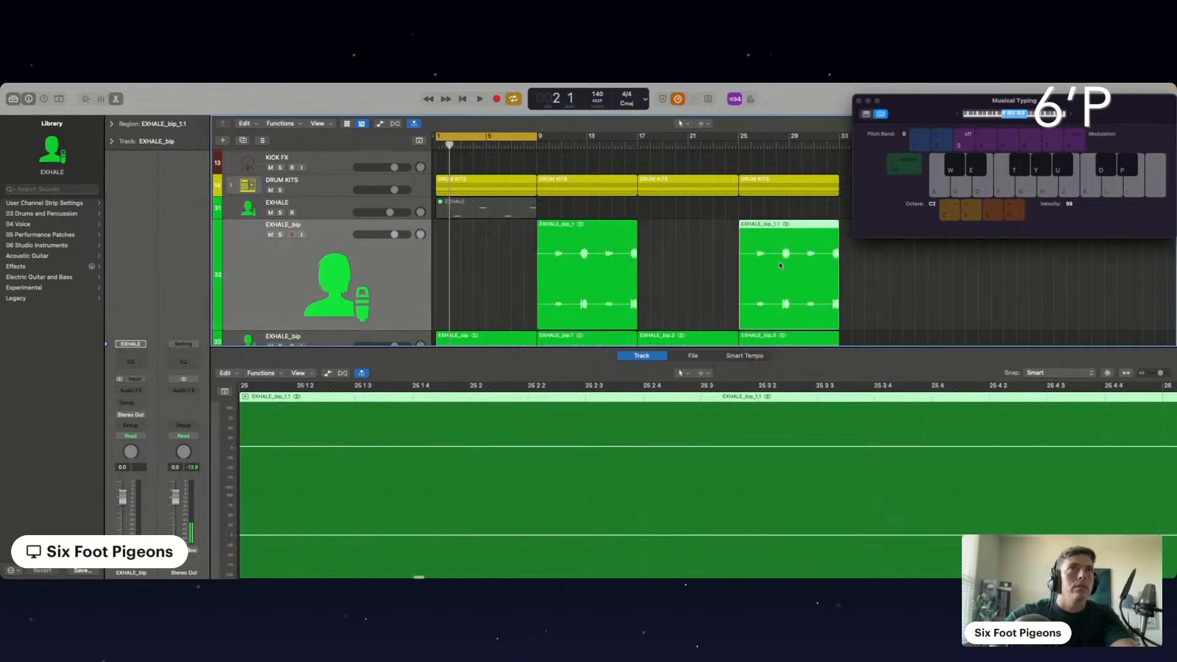
Delete the EXHALE software instrument track together with its MIDI region.
{"action": "left_click", "coordinate": [337, 204]}
{"action": "key", "text": "Delete"}
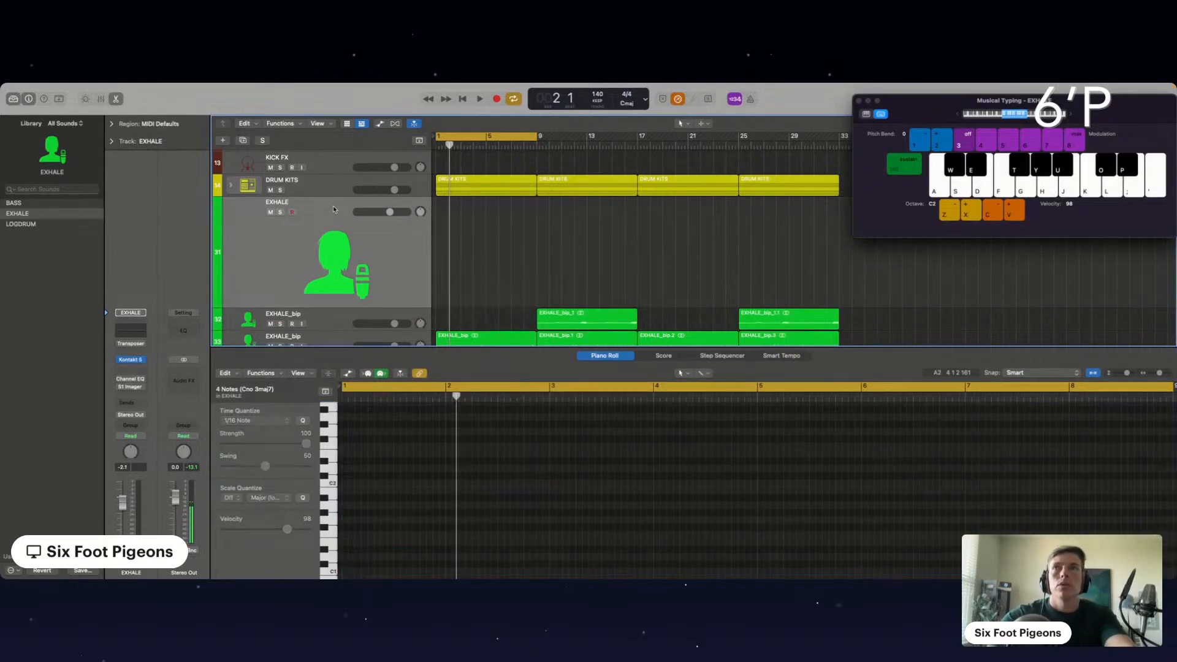
{"action": "key", "text": "super+BackSpace"}
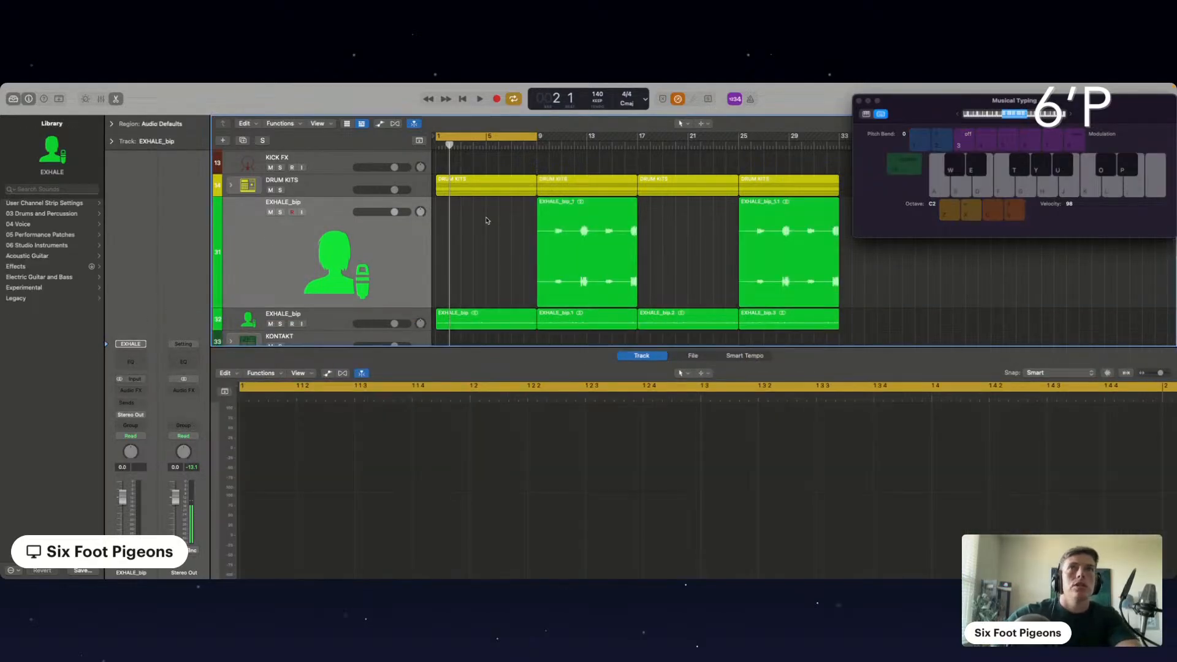
Extend the cycle range so it spans bars 1 to 17, and save the project.
{"action": "scroll", "coordinate": [503, 203], "scroll_direction": "down", "scroll_amount": 1}
{"action": "left_click_drag", "start_coordinate": [536, 138], "coordinate": [637, 159]}
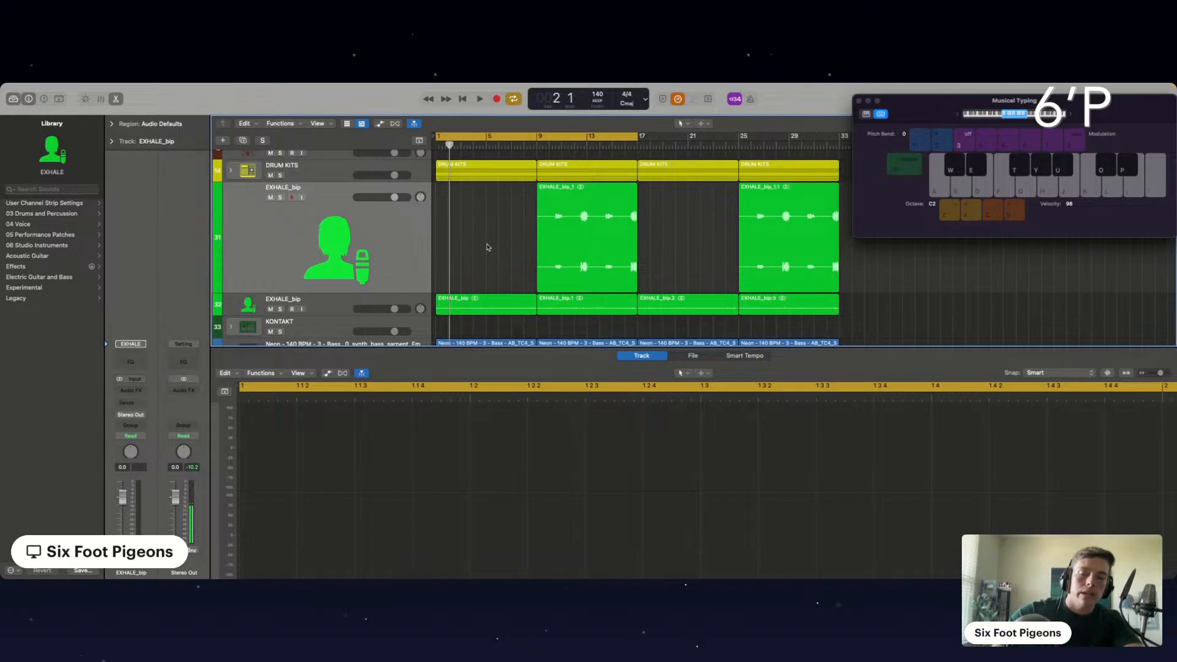
{"action": "key", "text": "super+s"}
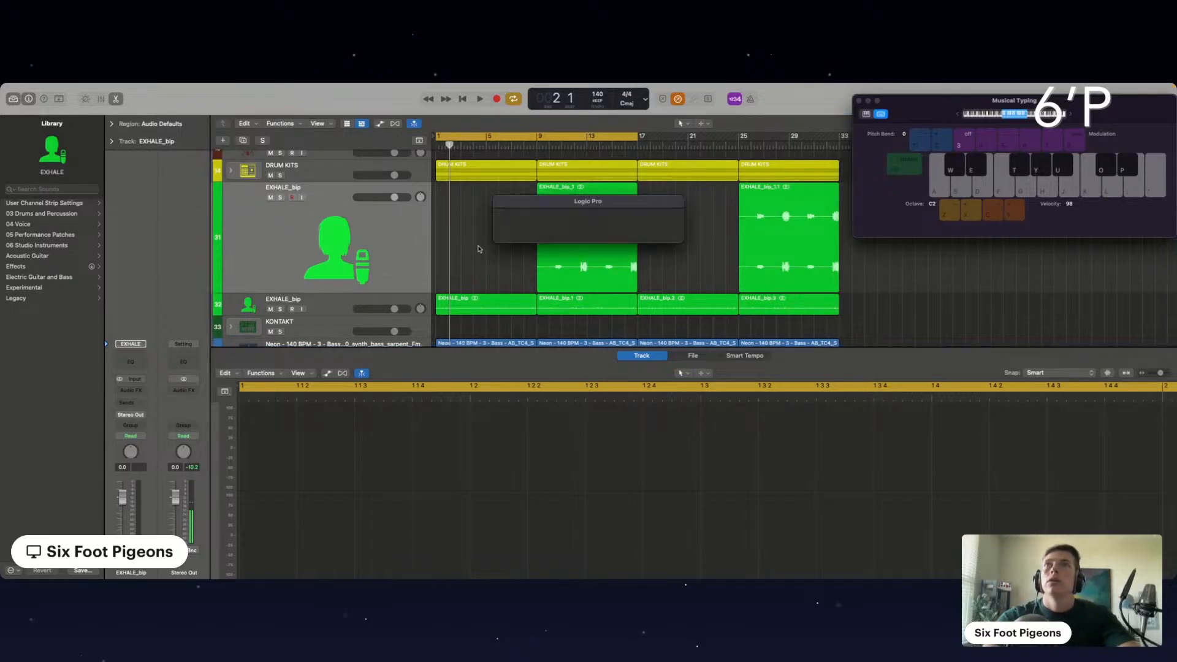
Play the arrangement from bar 1 and hide the editor area to reveal more tracks.
{"action": "key", "text": "space"}
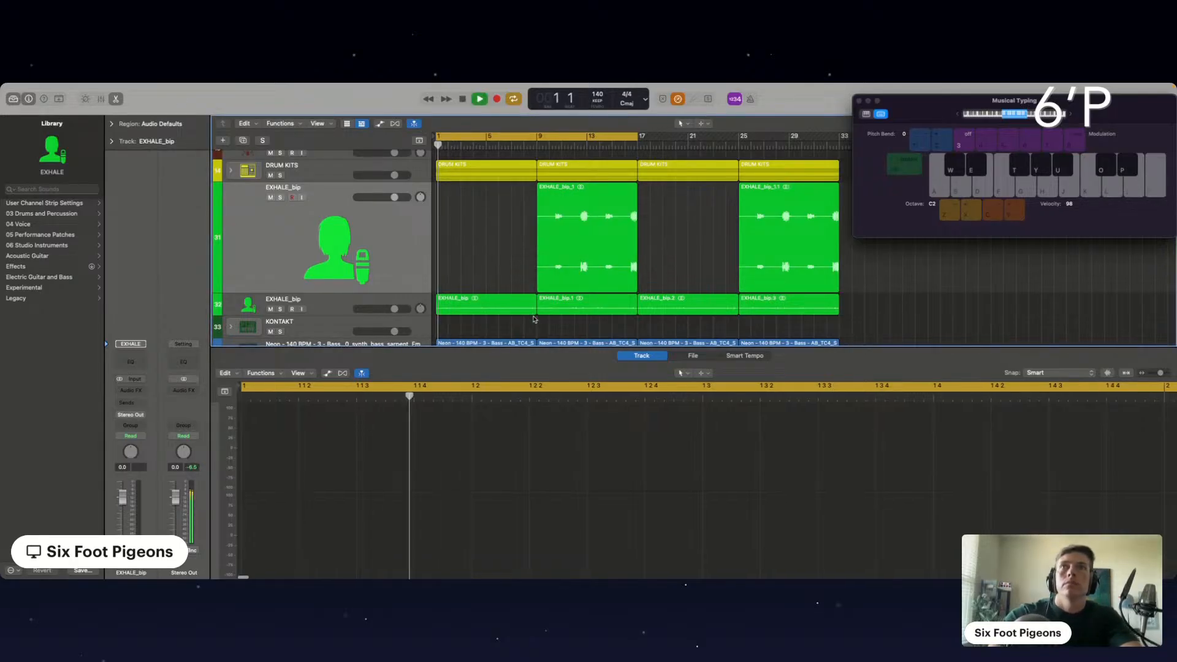
{"action": "key", "text": "e"}
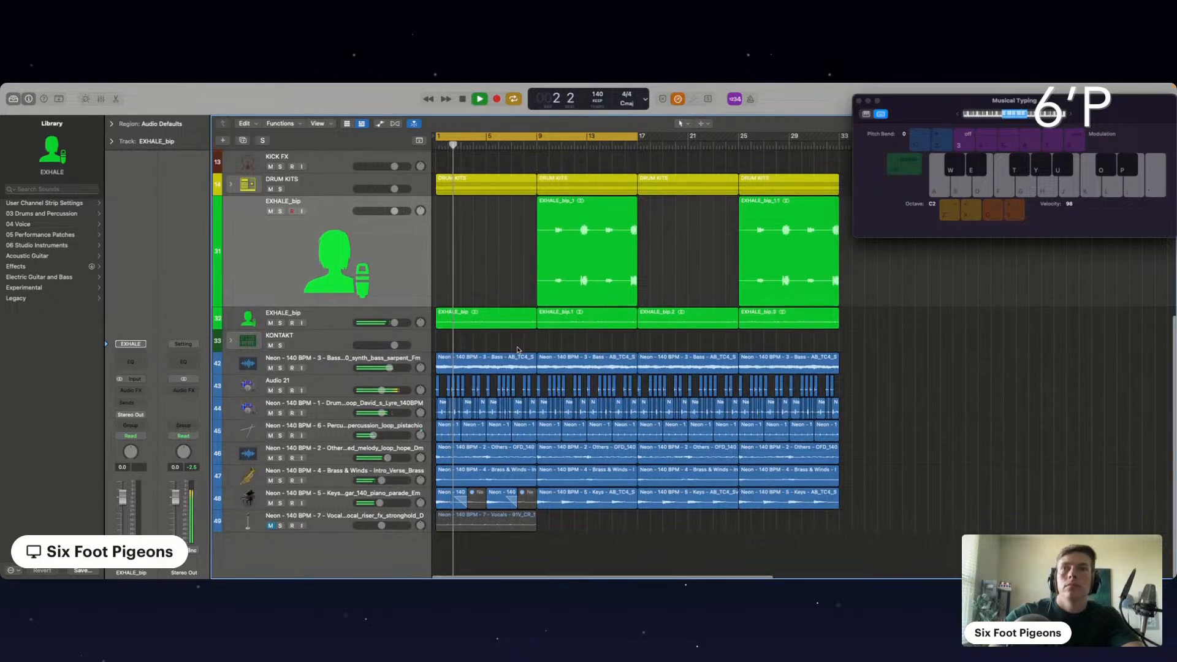
{"action": "scroll", "coordinate": [491, 410], "scroll_direction": "up", "scroll_amount": 2}
{"action": "scroll", "coordinate": [490, 411], "scroll_direction": "up", "scroll_amount": 5}
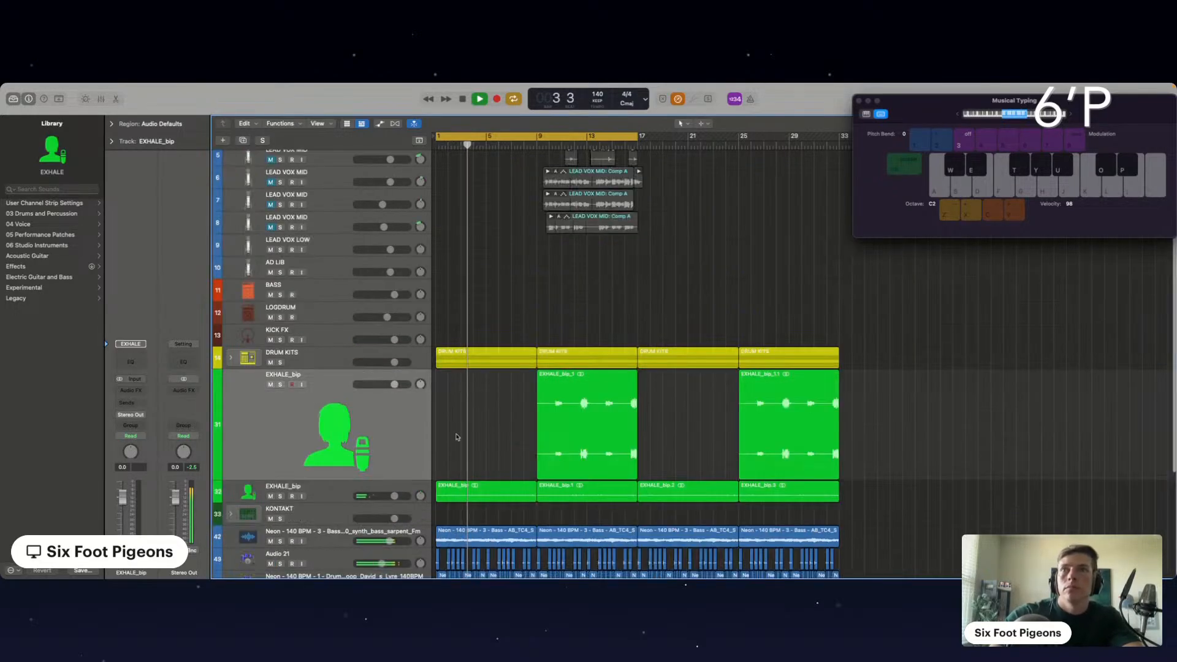
Color all four regions on the Neon synth bass track red-orange.
{"action": "scroll", "coordinate": [490, 411], "scroll_direction": "down", "scroll_amount": 4}
{"action": "left_click", "coordinate": [336, 442]}
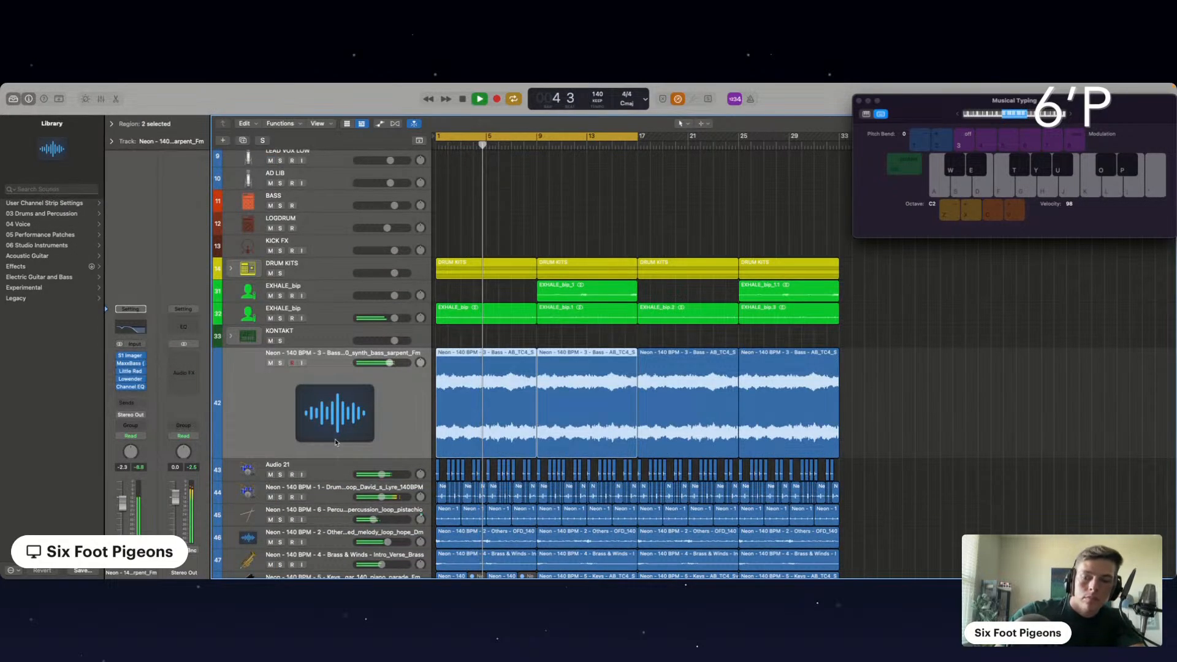
{"action": "key", "text": "alt+c"}
{"action": "left_click", "coordinate": [354, 245]}
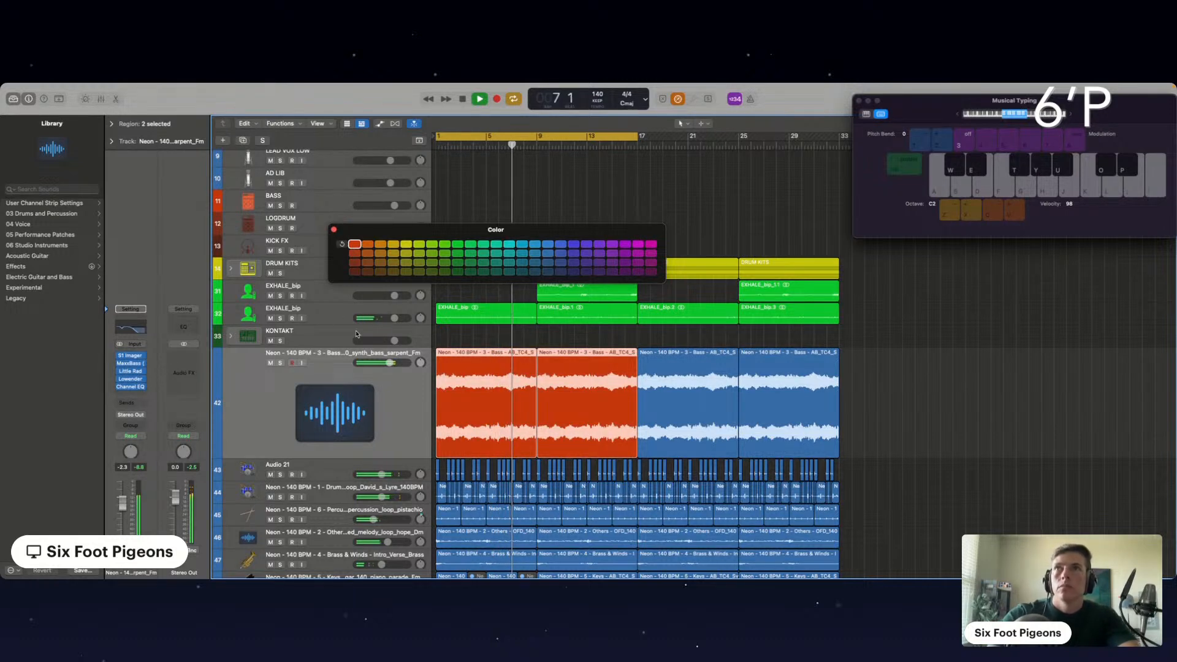
{"action": "left_click", "coordinate": [337, 380]}
{"action": "left_click", "coordinate": [353, 245]}
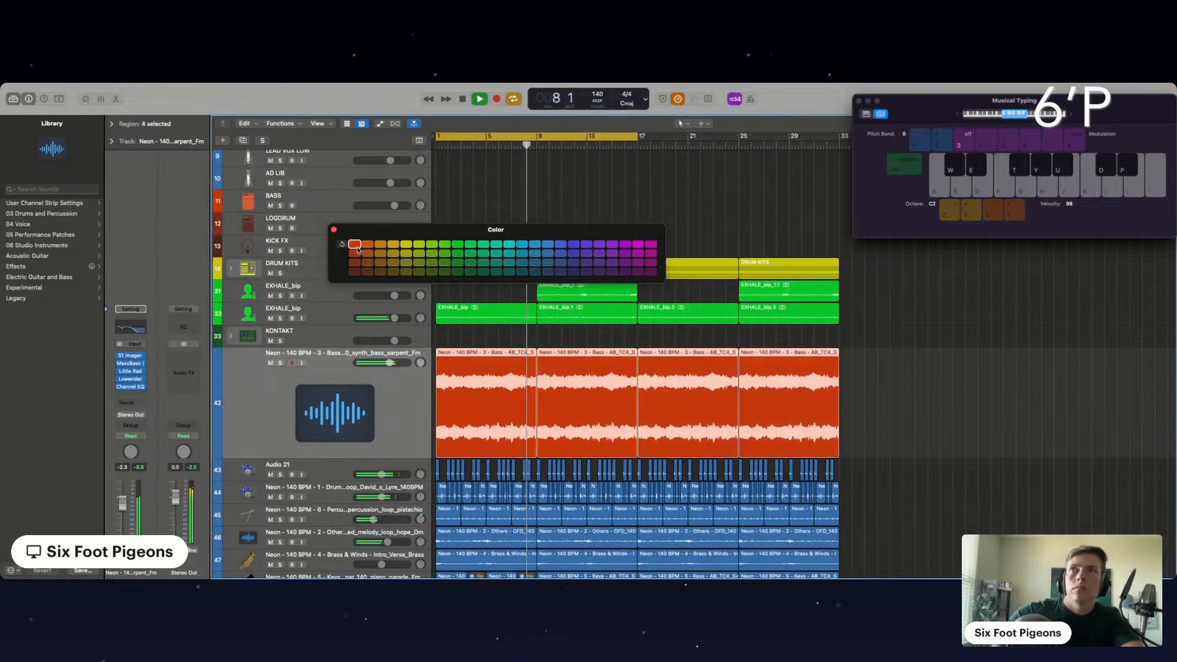
{"action": "left_click", "coordinate": [334, 230]}
Move the Neon synth bass track directly below the BASS track, and delete the empty BASS track.
{"action": "left_click_drag", "start_coordinate": [288, 390], "coordinate": [300, 211]}
{"action": "left_click", "coordinate": [321, 201]}
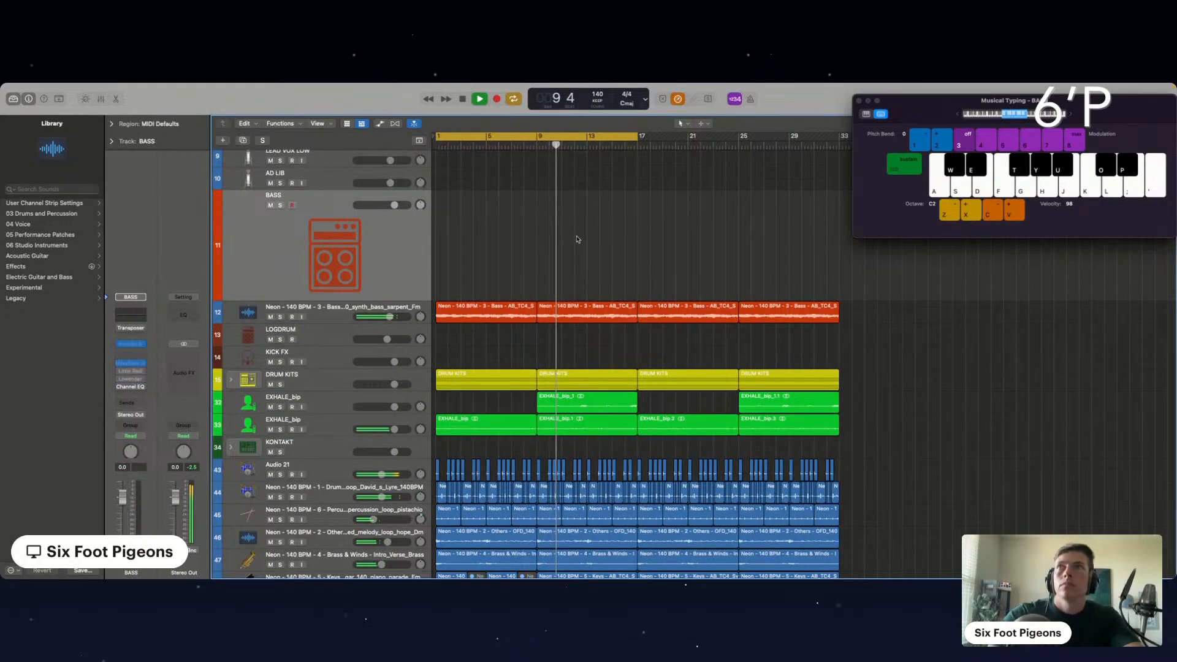
{"action": "key", "text": "BackSpace"}
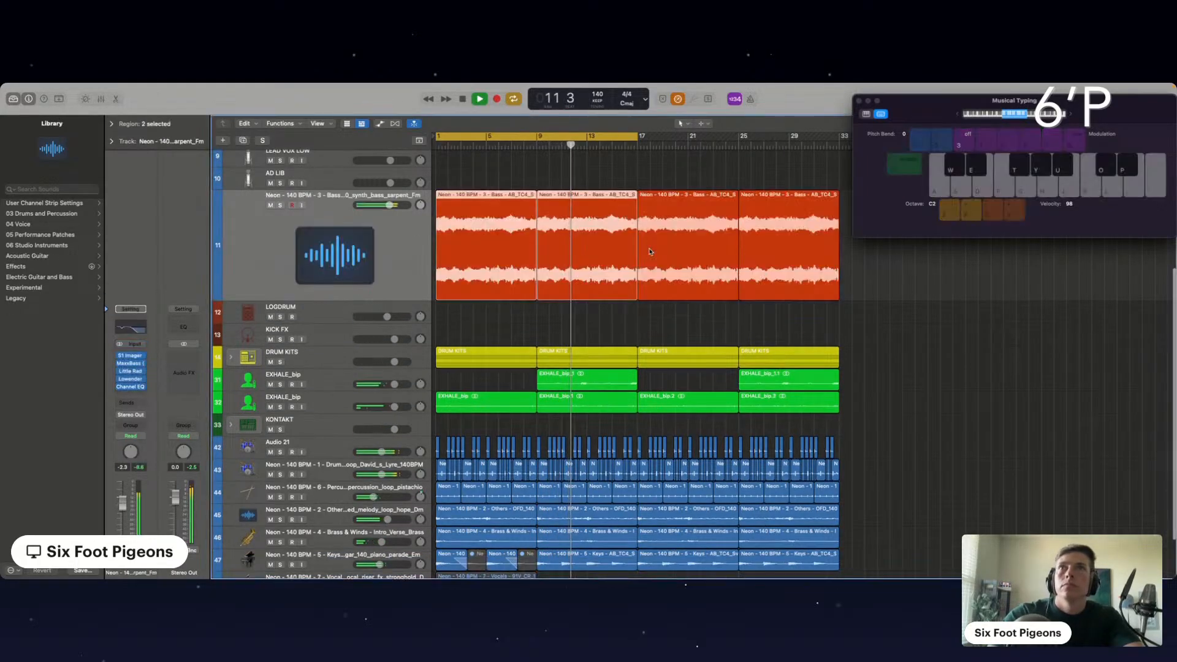
Close the Musical Typing window and unmute the LEAD VOX MID tracks 3 through 8.
{"action": "scroll", "coordinate": [438, 270], "scroll_direction": "up", "scroll_amount": 6}
{"action": "scroll", "coordinate": [438, 271], "scroll_direction": "down", "scroll_amount": 1}
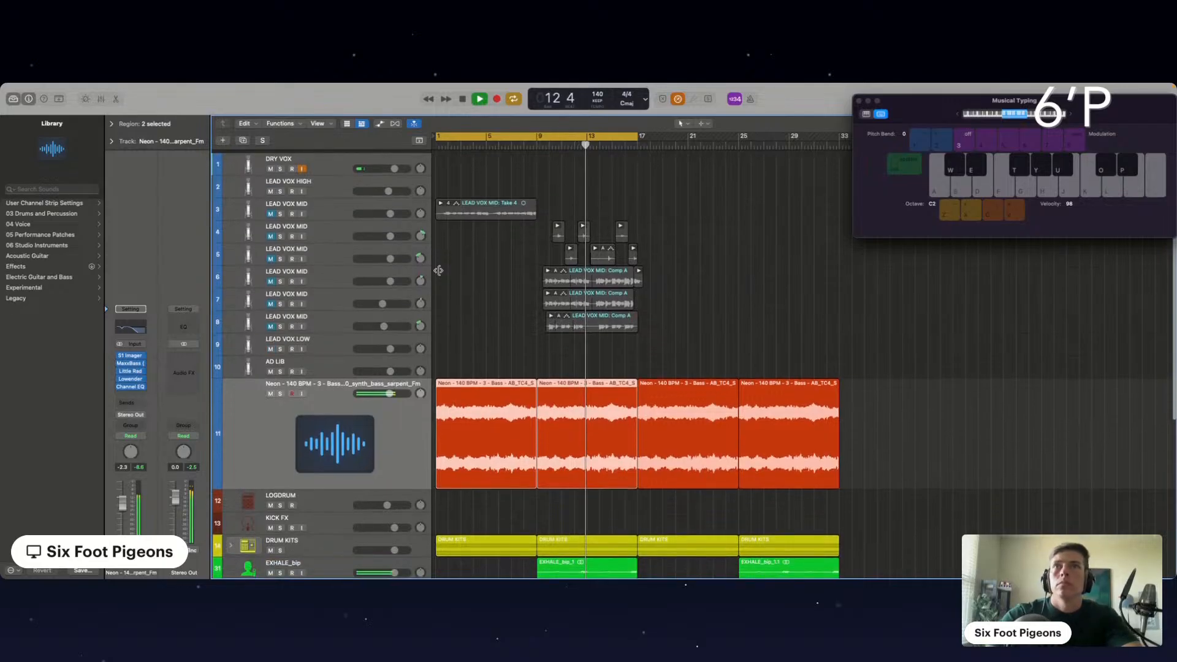
{"action": "left_click", "coordinate": [861, 101]}
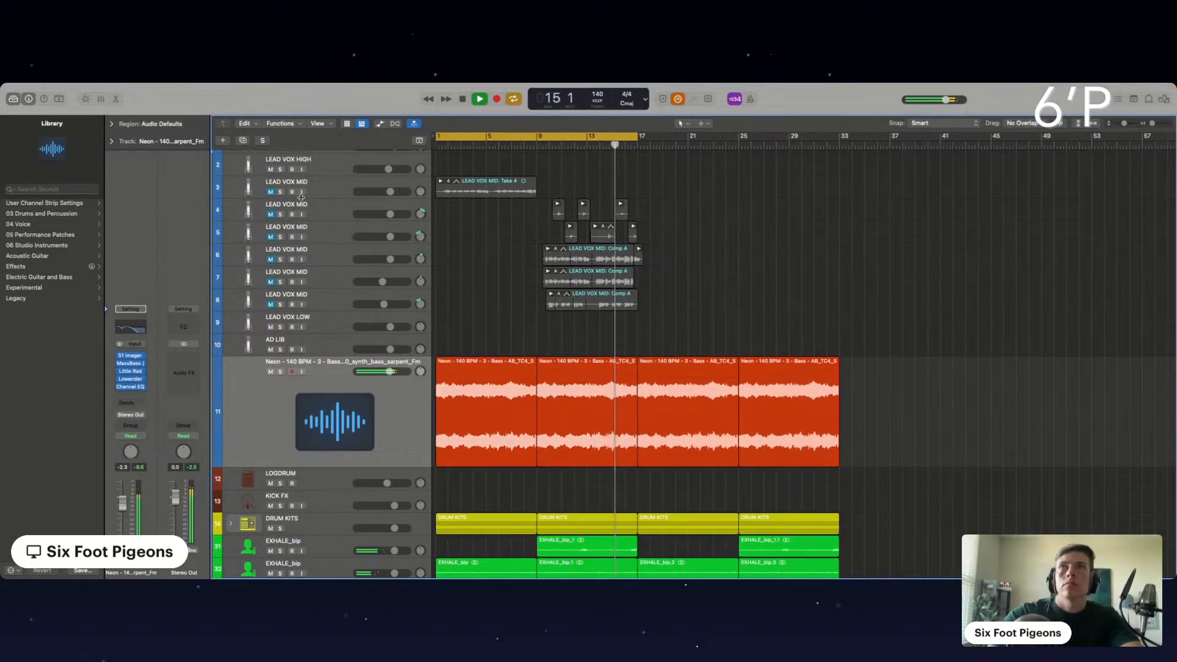
{"action": "left_click", "coordinate": [270, 192]}
{"action": "left_click_drag", "start_coordinate": [281, 307], "coordinate": [268, 218]}
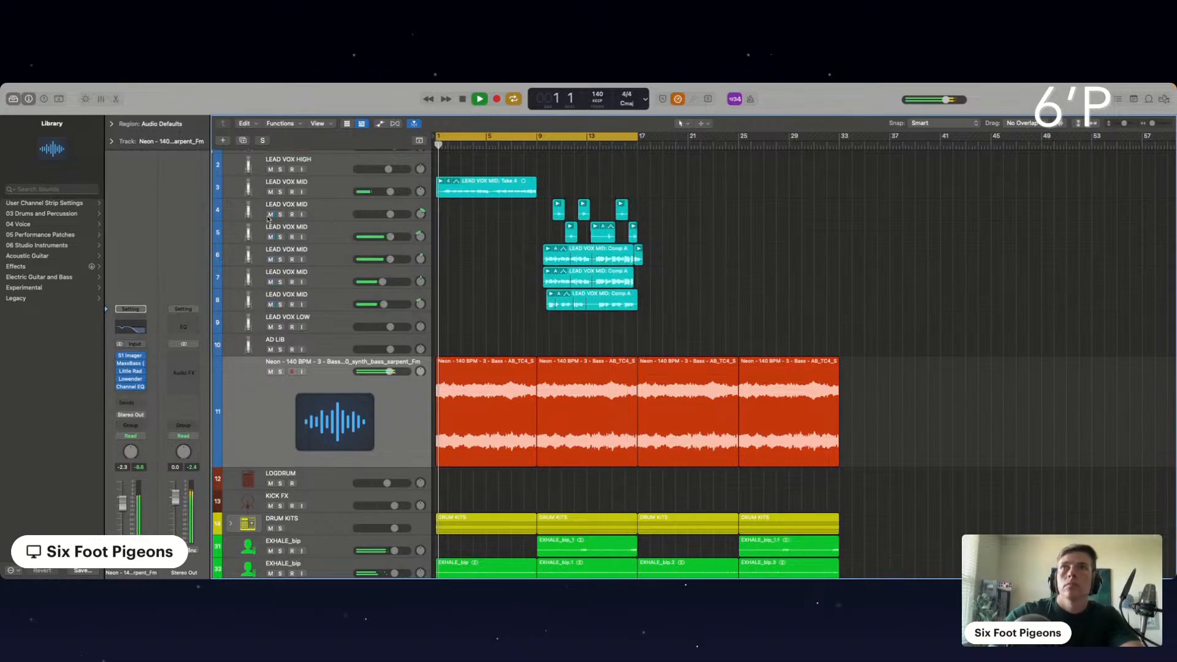
Lower LEAD VOX MID track 3 to about -5.4 dB and tracks 4 through 8 together by about 2 dB.
{"action": "left_click", "coordinate": [328, 211]}
{"action": "left_click", "coordinate": [384, 383], "text": "shift"}
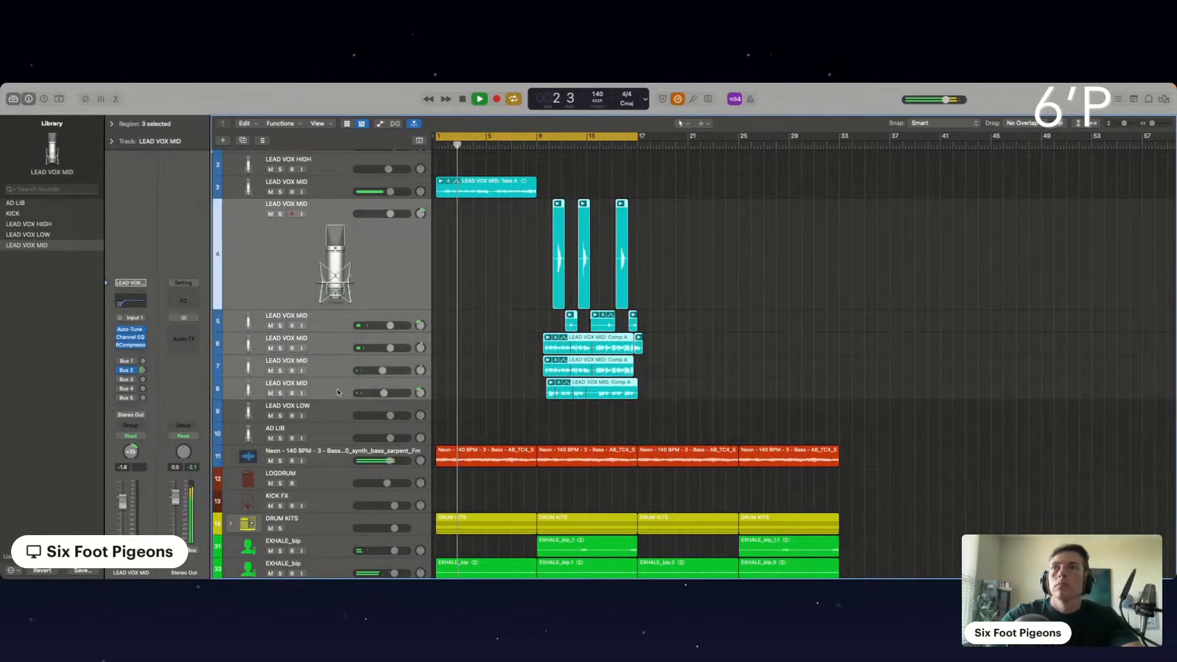
{"action": "left_click_drag", "start_coordinate": [390, 192], "coordinate": [383, 192]}
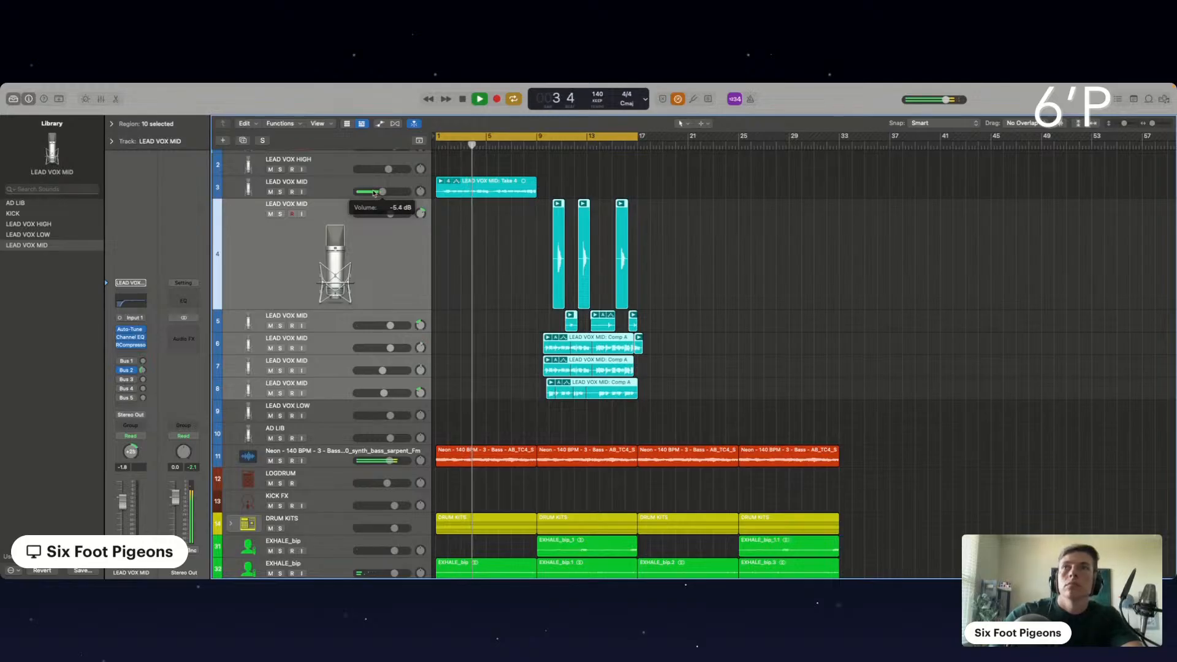
{"action": "left_click_drag", "start_coordinate": [383, 393], "coordinate": [379, 393]}
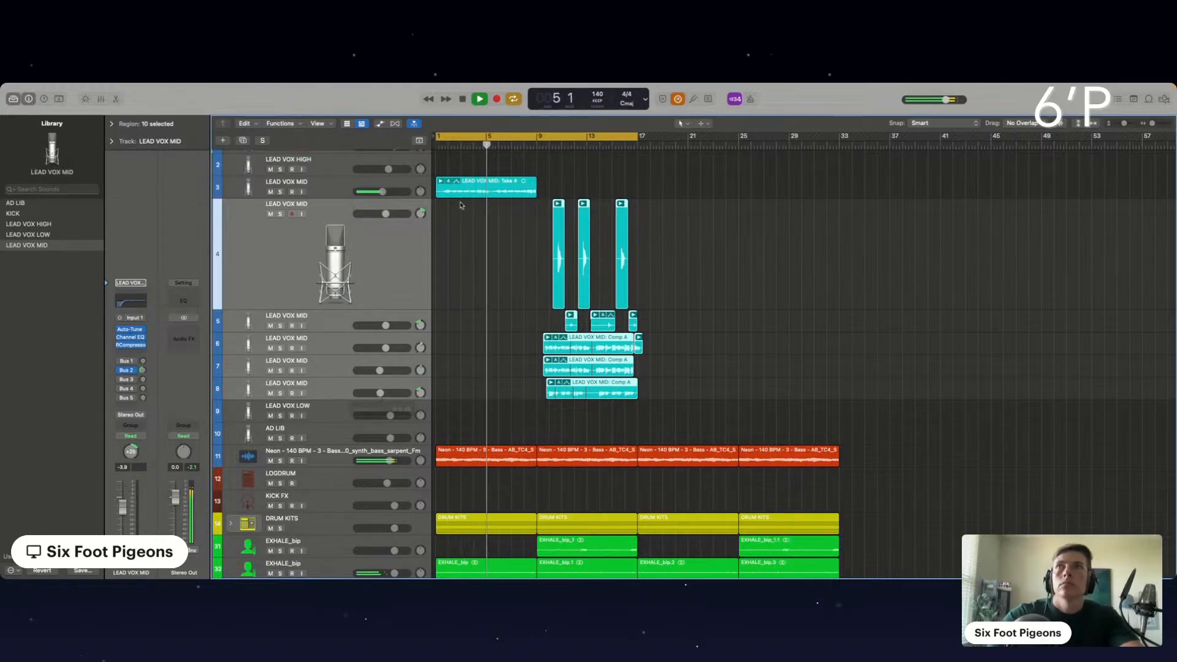
Mute the LEAD VOX MID Take 4 region on track 3 in bars 1 to 9.
{"action": "left_click", "coordinate": [398, 192]}
{"action": "key", "text": "ctrl+m"}
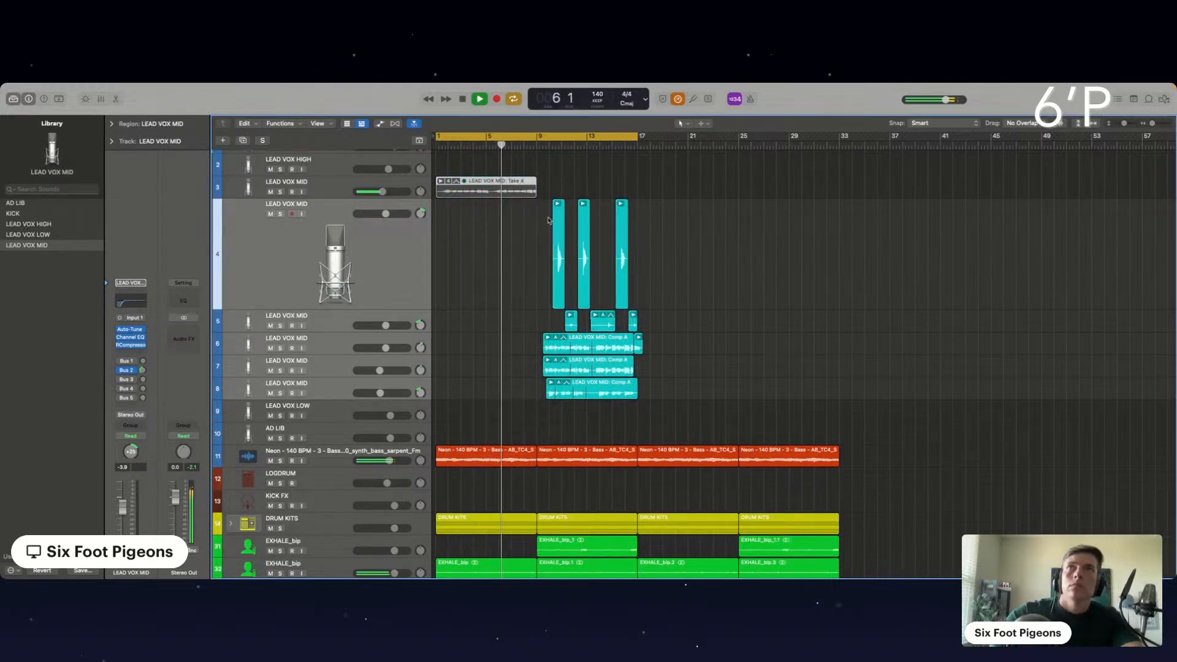
Play from about bar 9 and lower LEAD VOX MID tracks 4 through 8 together, bringing track 6 to about -5.2 dB.
{"action": "left_click", "coordinate": [661, 231]}
{"action": "left_click", "coordinate": [535, 146]}
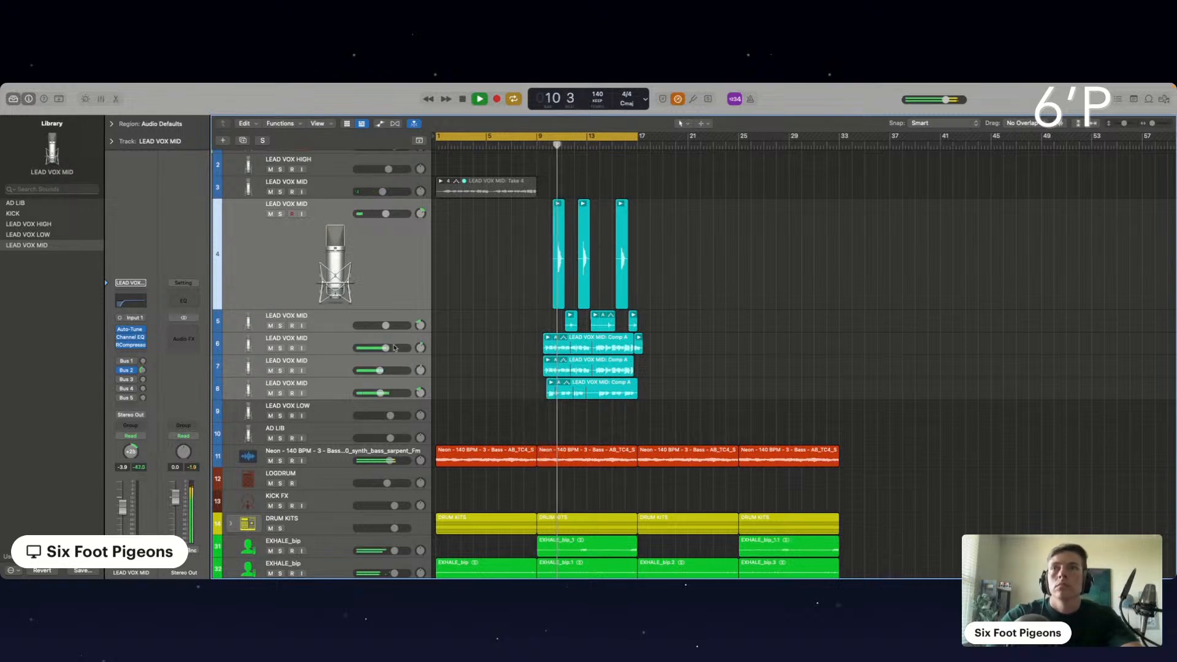
{"action": "left_click_drag", "start_coordinate": [394, 348], "coordinate": [383, 348]}
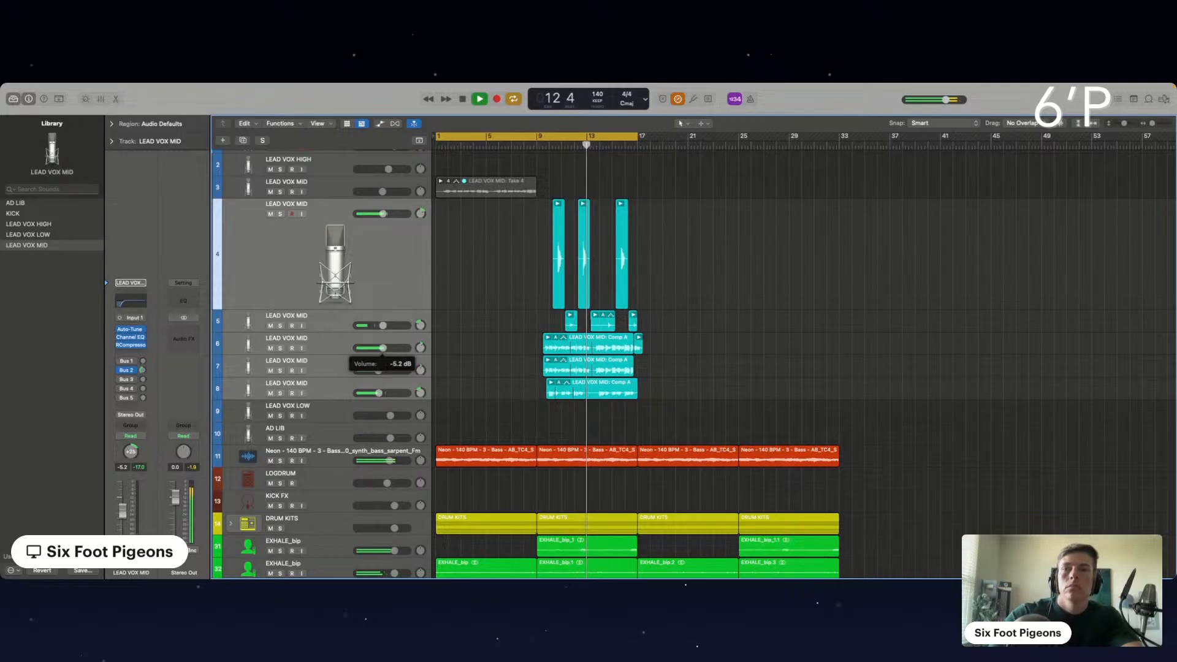
Move the cycle range to bars 17 through 33.
{"action": "scroll", "coordinate": [754, 362], "scroll_direction": "down", "scroll_amount": 2}
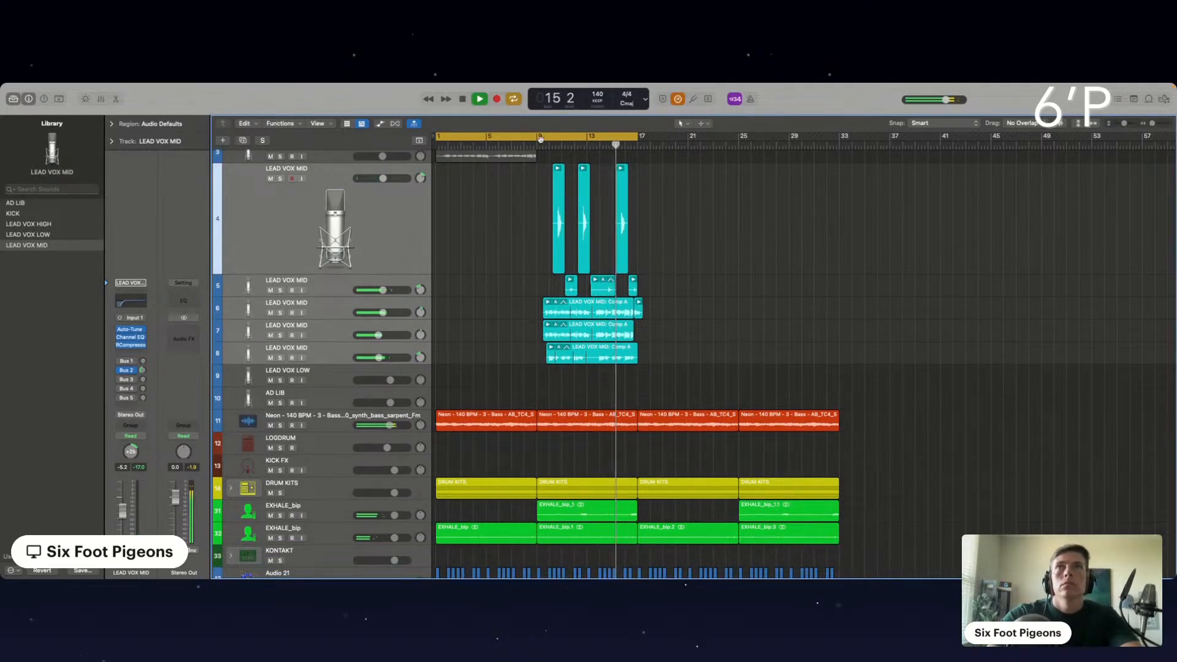
{"action": "left_click_drag", "start_coordinate": [543, 135], "coordinate": [746, 136]}
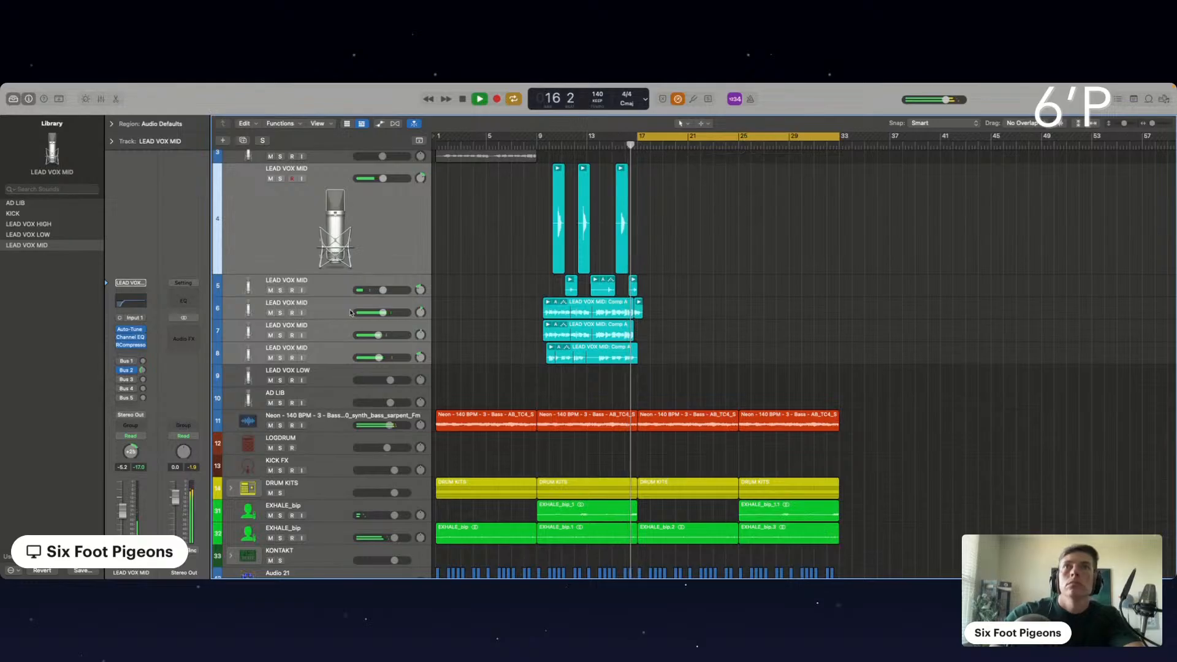
Audition LEAD VOX MID track 6 in solo, and duplicate the track without its regions.
{"action": "left_click", "coordinate": [318, 312]}
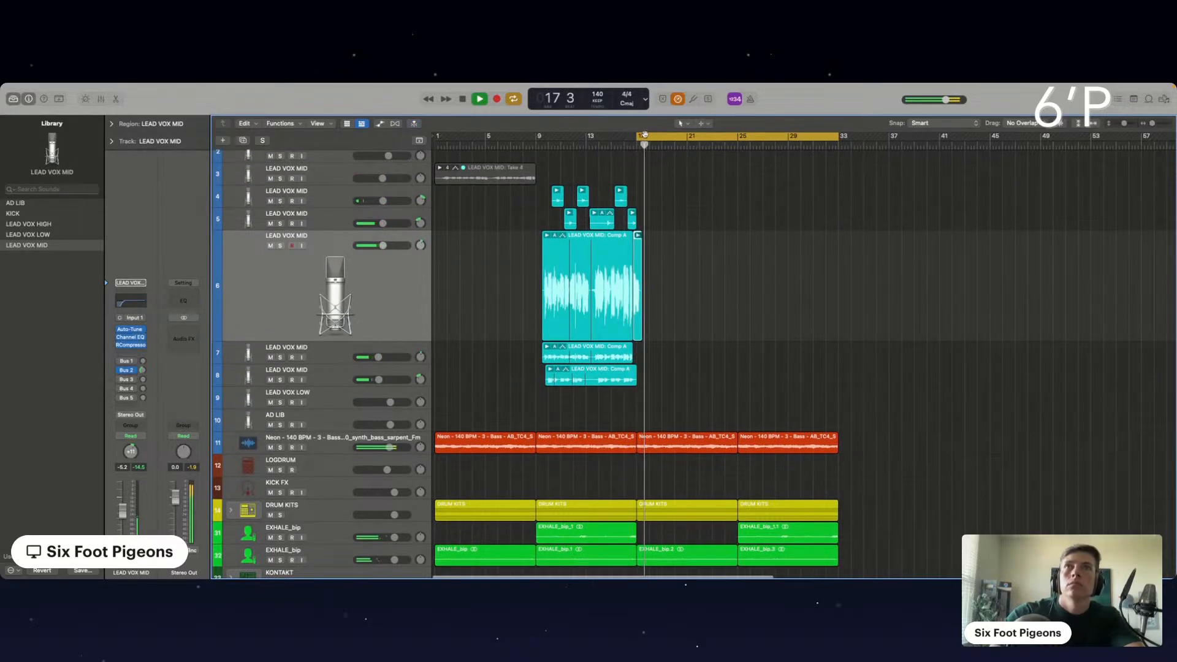
{"action": "left_click", "coordinate": [555, 145]}
{"action": "left_click", "coordinate": [281, 247]}
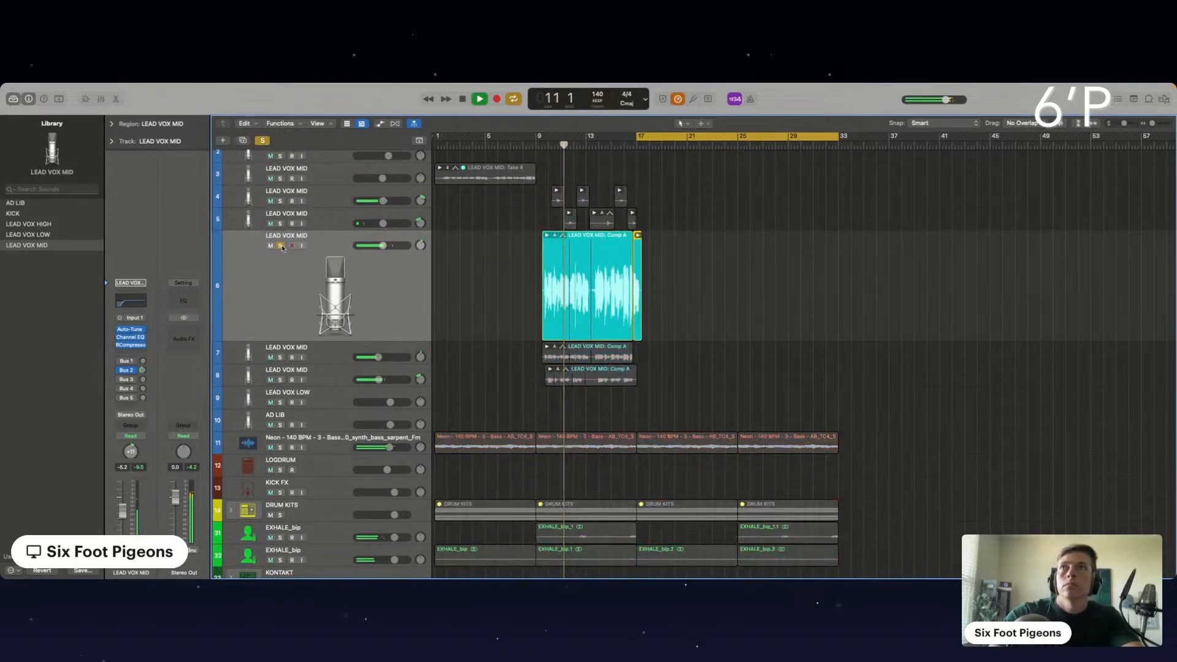
{"action": "left_click", "coordinate": [281, 246]}
{"action": "key", "text": "super+d"}
{"action": "scroll", "coordinate": [760, 267], "scroll_direction": "down", "scroll_amount": 1}
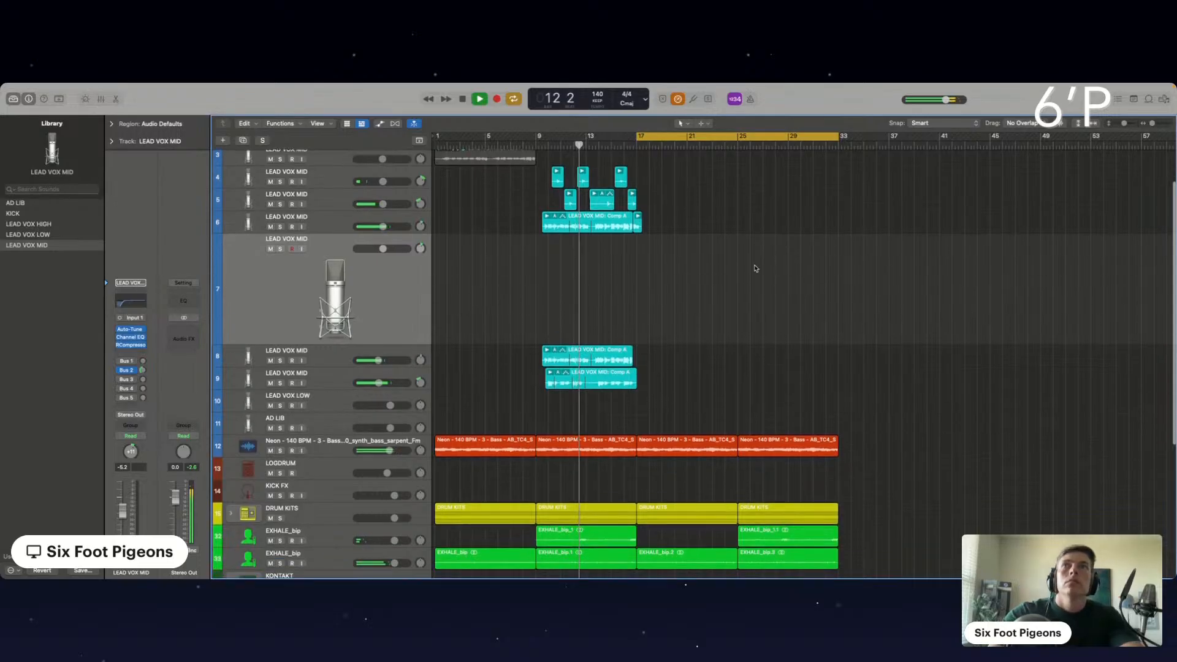
Record a new vocal on LEAD VOX MID track 7 with input monitoring on, raising its volume to about -0.1 dB.
{"action": "left_click", "coordinate": [301, 249]}
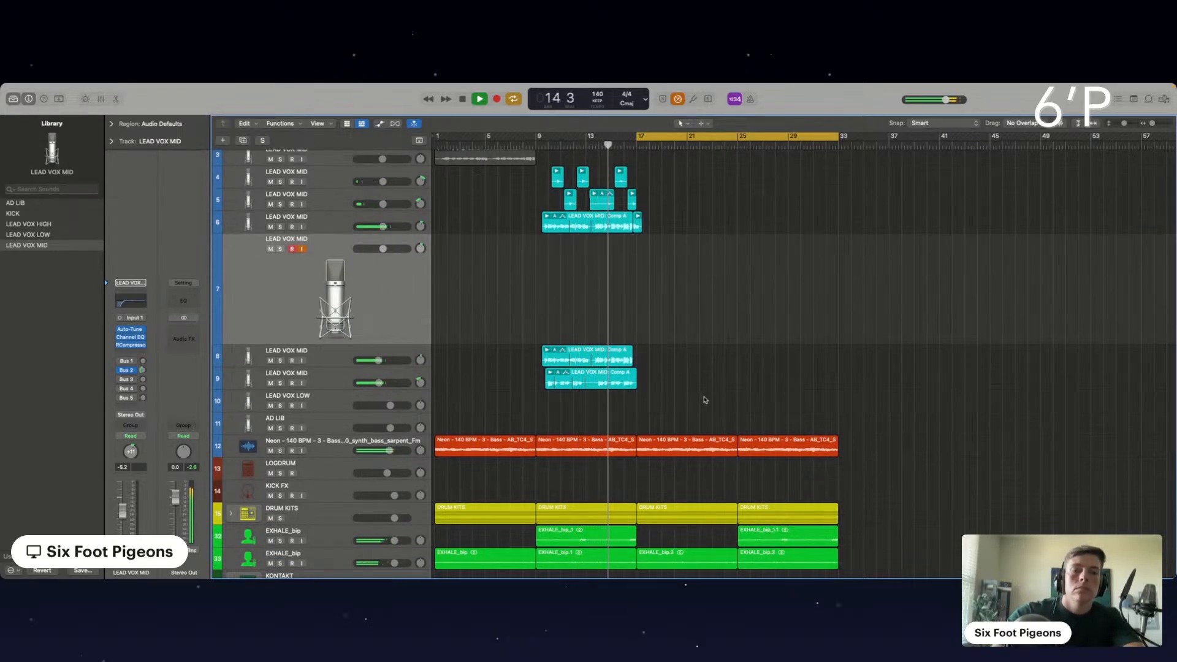
{"action": "key", "text": "r"}
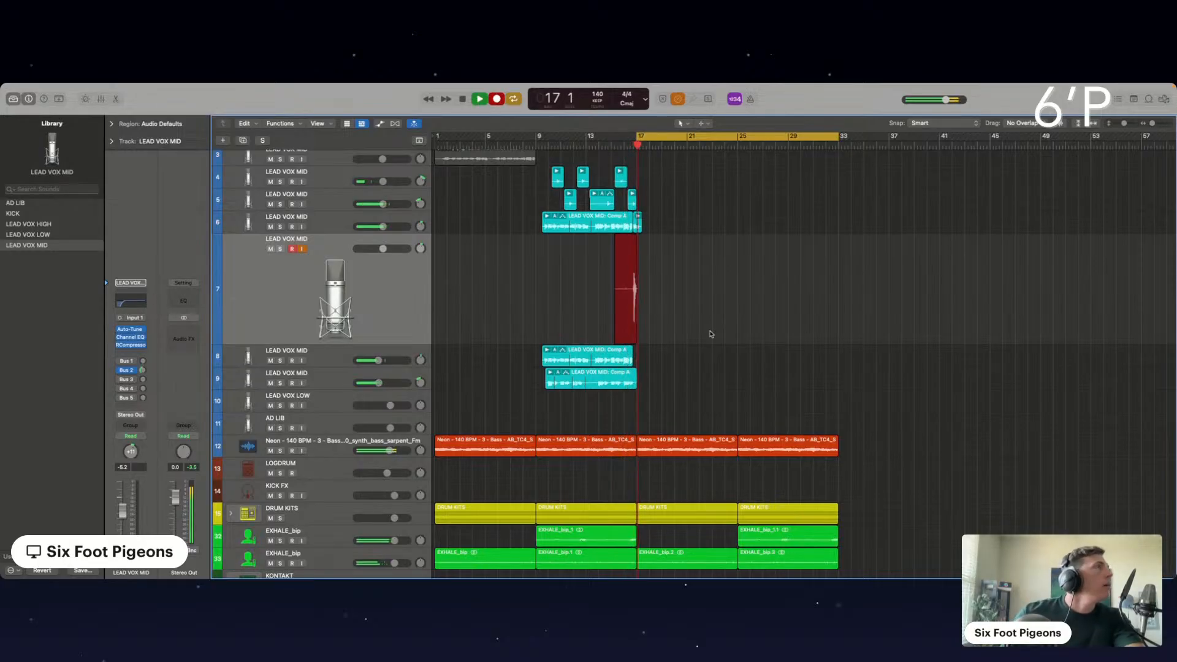
{"action": "scroll", "coordinate": [522, 334], "scroll_direction": "up", "scroll_amount": 3}
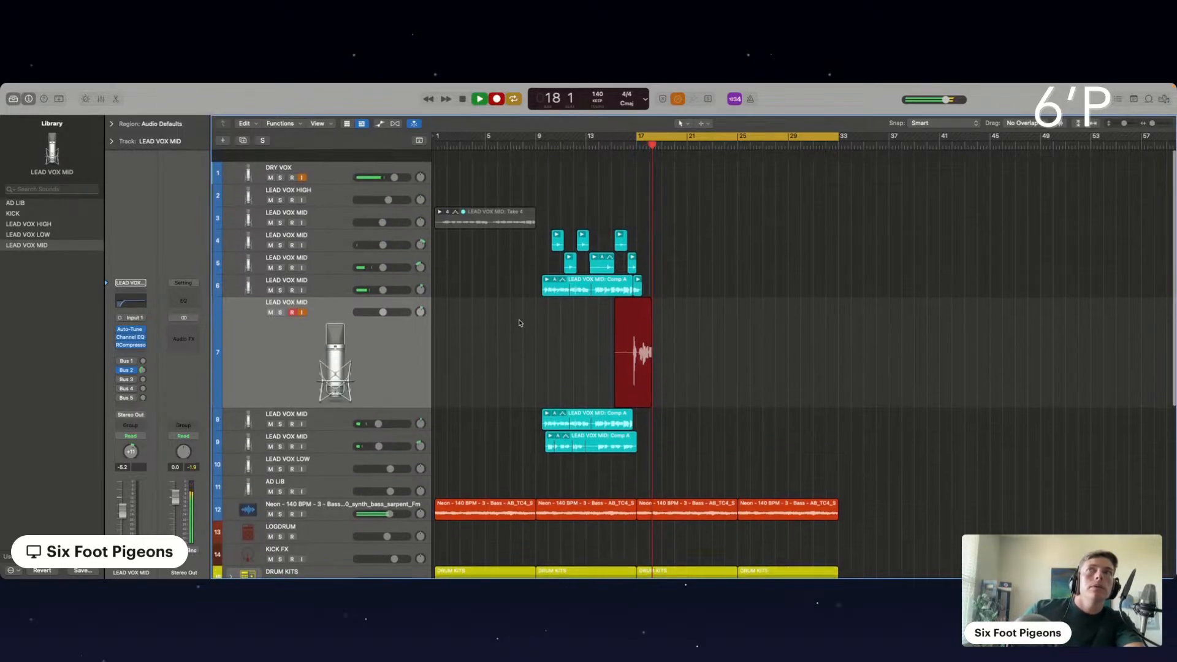
{"action": "scroll", "coordinate": [792, 394], "scroll_direction": "down", "scroll_amount": 1}
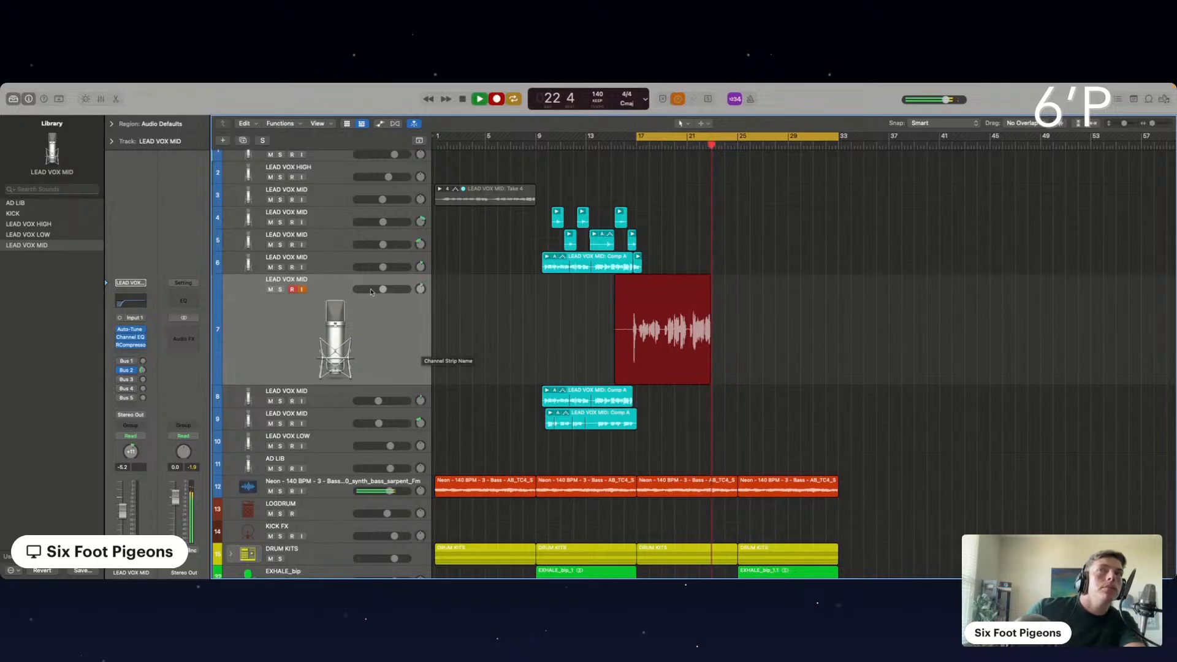
{"action": "left_click_drag", "start_coordinate": [383, 289], "coordinate": [387, 289]}
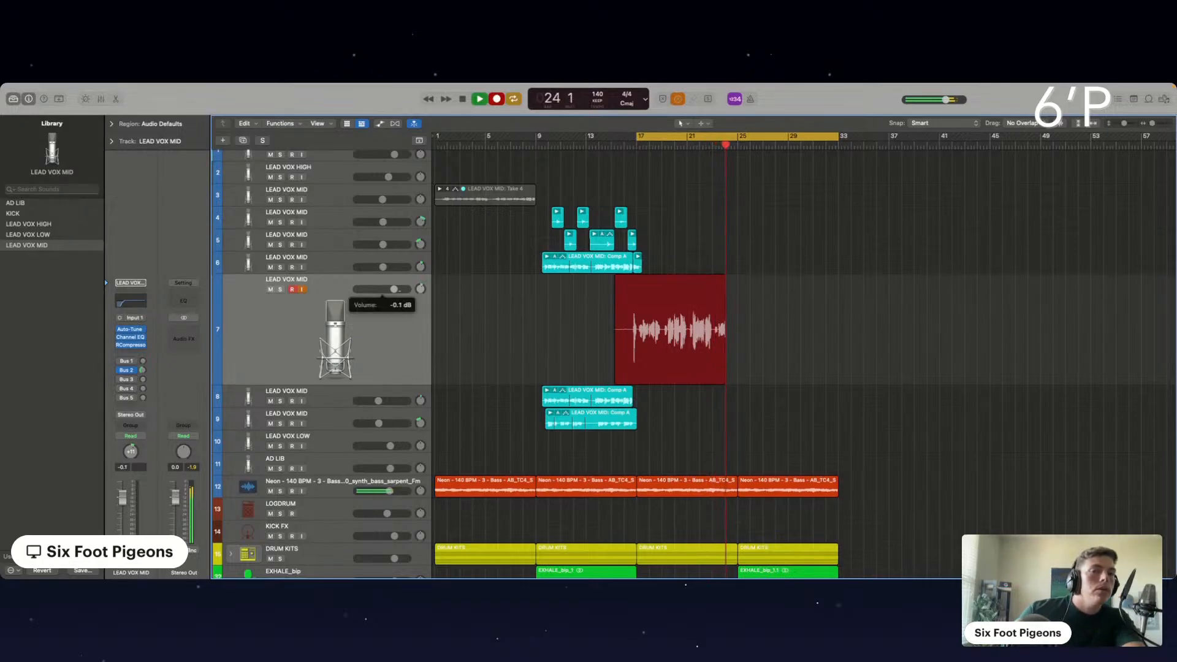
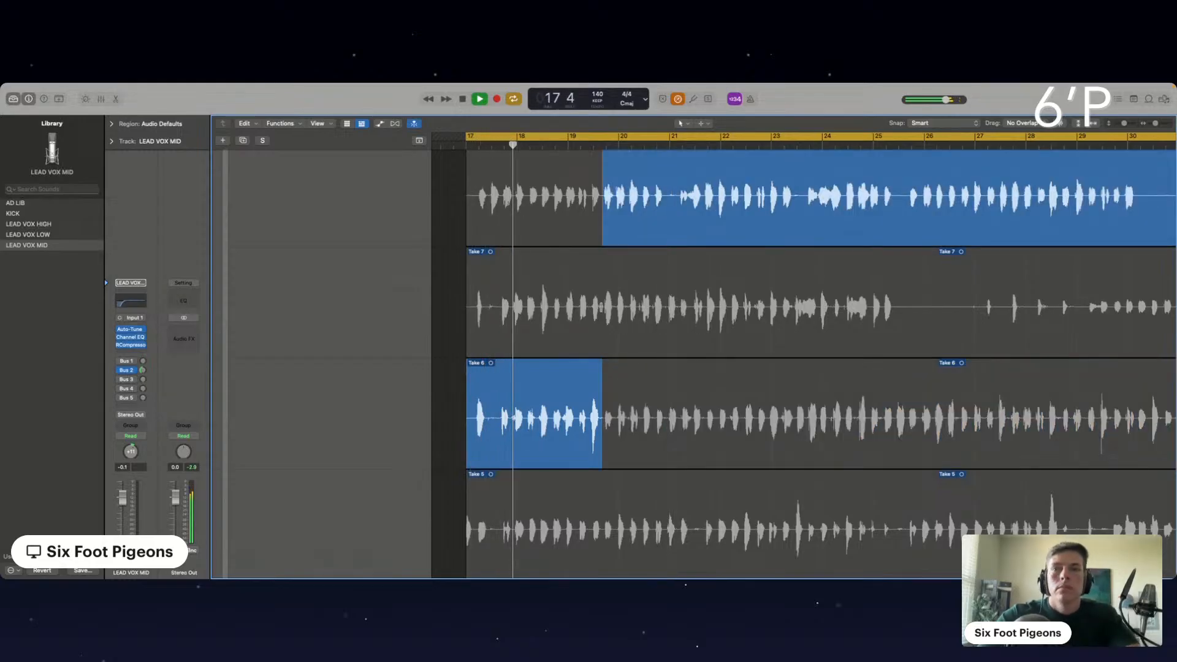
Comp the vocal takes by choosing Take 7 from just before bar 21 to about bar 22.7.
{"action": "scroll", "coordinate": [601, 307], "scroll_direction": "up", "scroll_amount": 1}
{"action": "scroll", "coordinate": [601, 307], "scroll_direction": "up", "scroll_amount": 2}
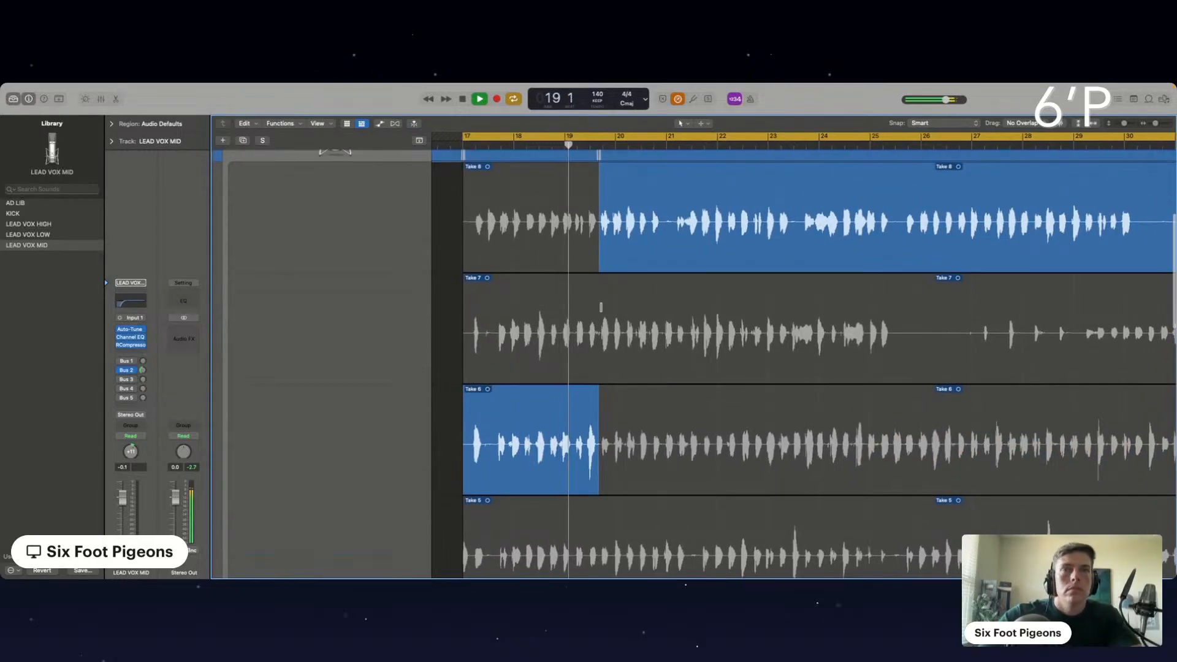
{"action": "scroll", "coordinate": [610, 403], "scroll_direction": "up", "scroll_amount": 1}
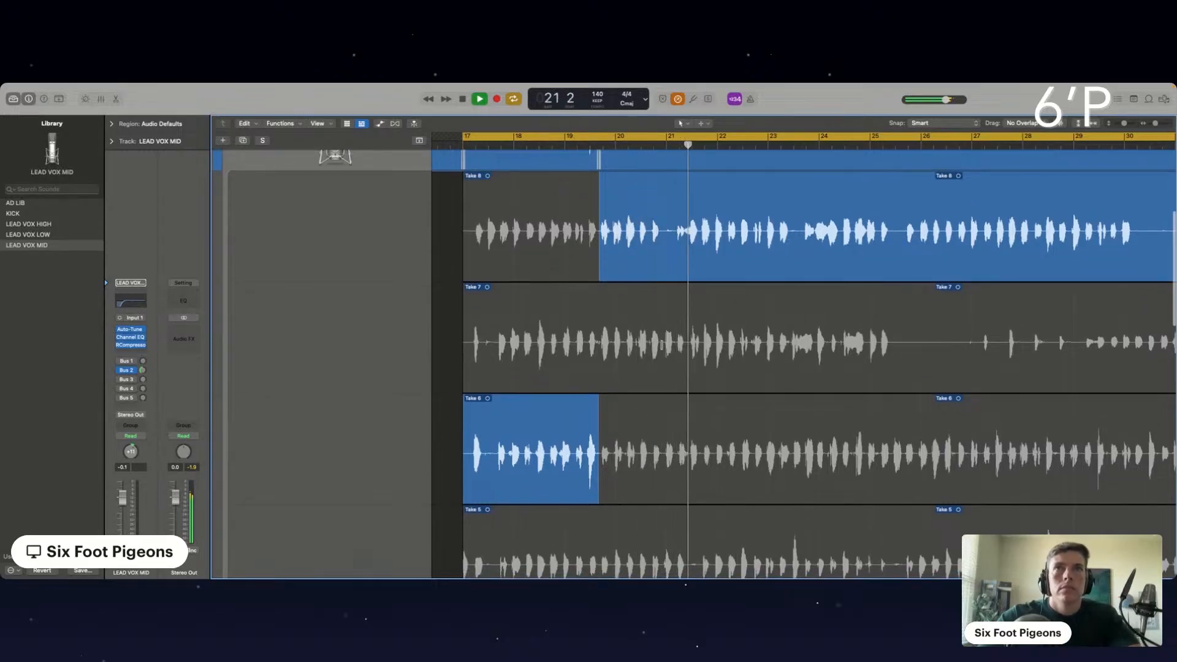
{"action": "left_click_drag", "start_coordinate": [662, 344], "coordinate": [752, 345]}
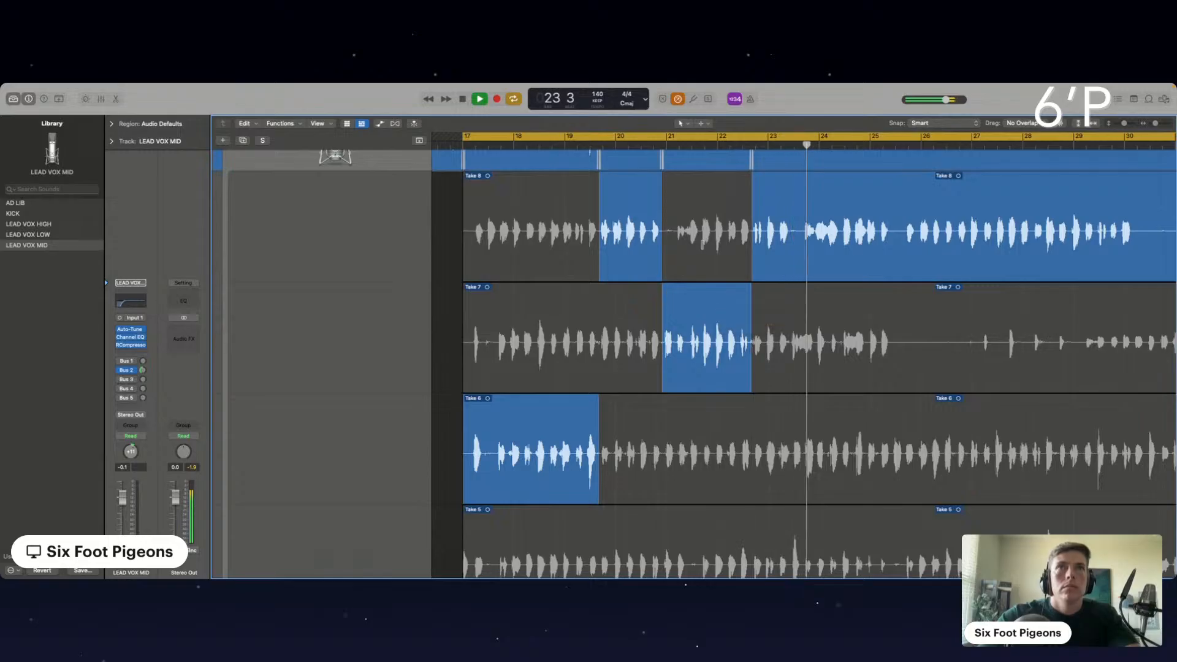
Compare Take 7 and Take 8 for the later bars, choosing Take 8 from about bar 19.7 to the end.
{"action": "left_click", "coordinate": [703, 245]}
{"action": "left_click", "coordinate": [756, 333]}
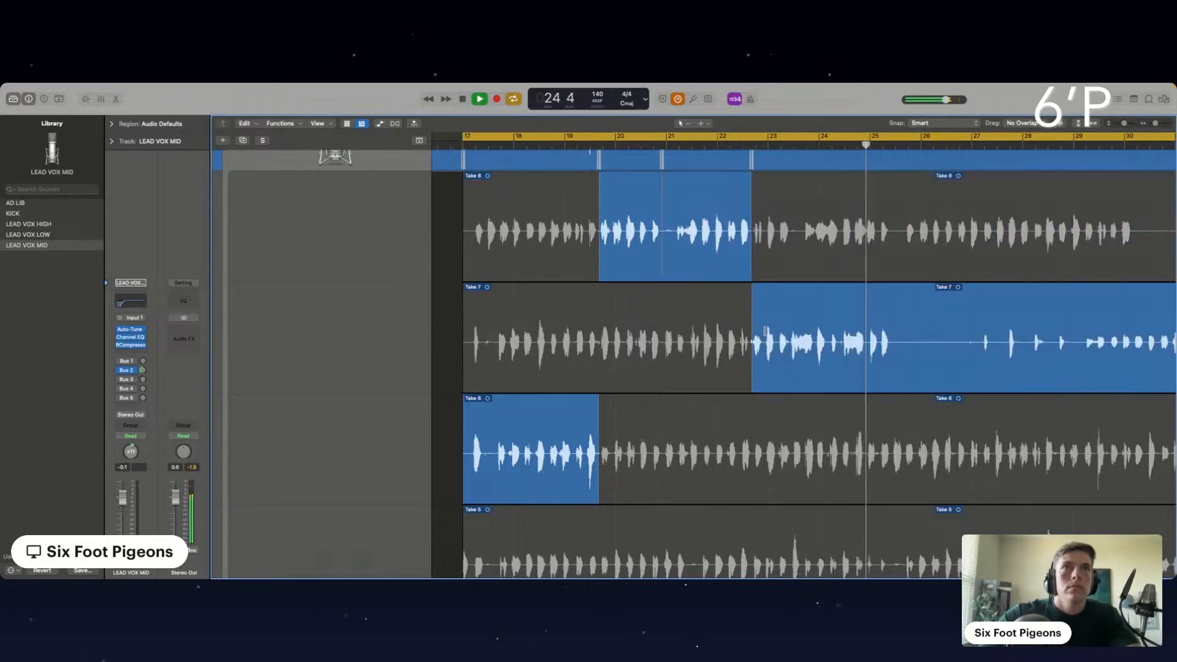
{"action": "key", "text": "Return"}
{"action": "left_click", "coordinate": [804, 240]}
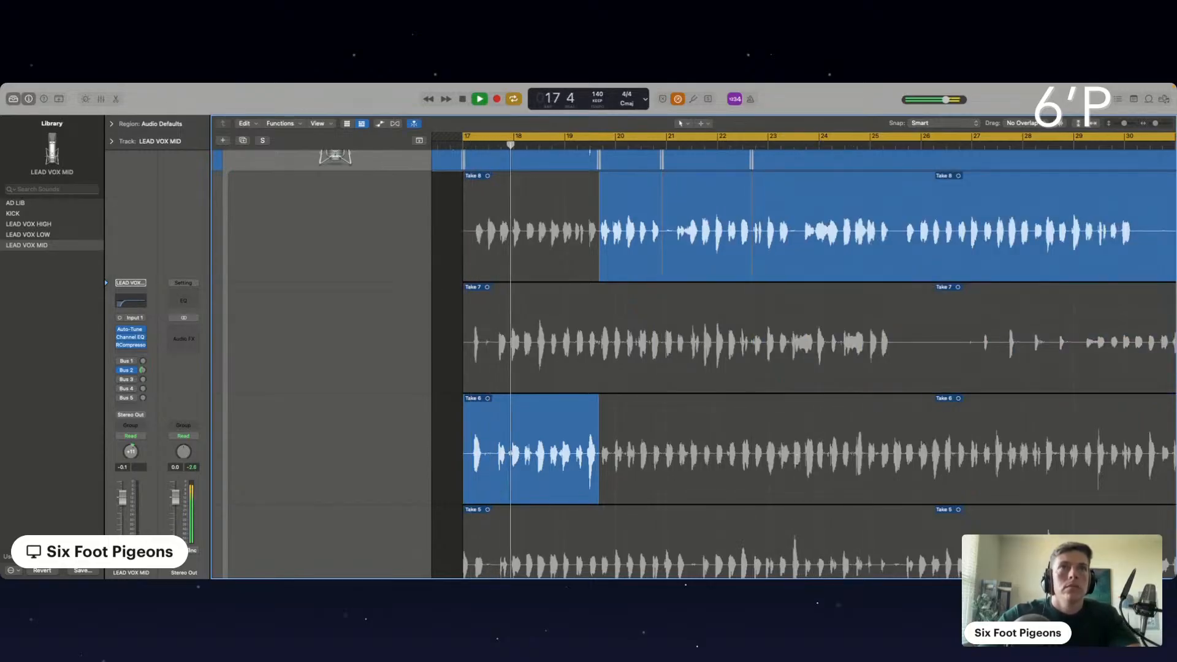
Comp in Take 6 and adjust both ends so its section spans about bar 22.4 to bar 25.7.
{"action": "left_click_drag", "start_coordinate": [766, 454], "coordinate": [867, 455]}
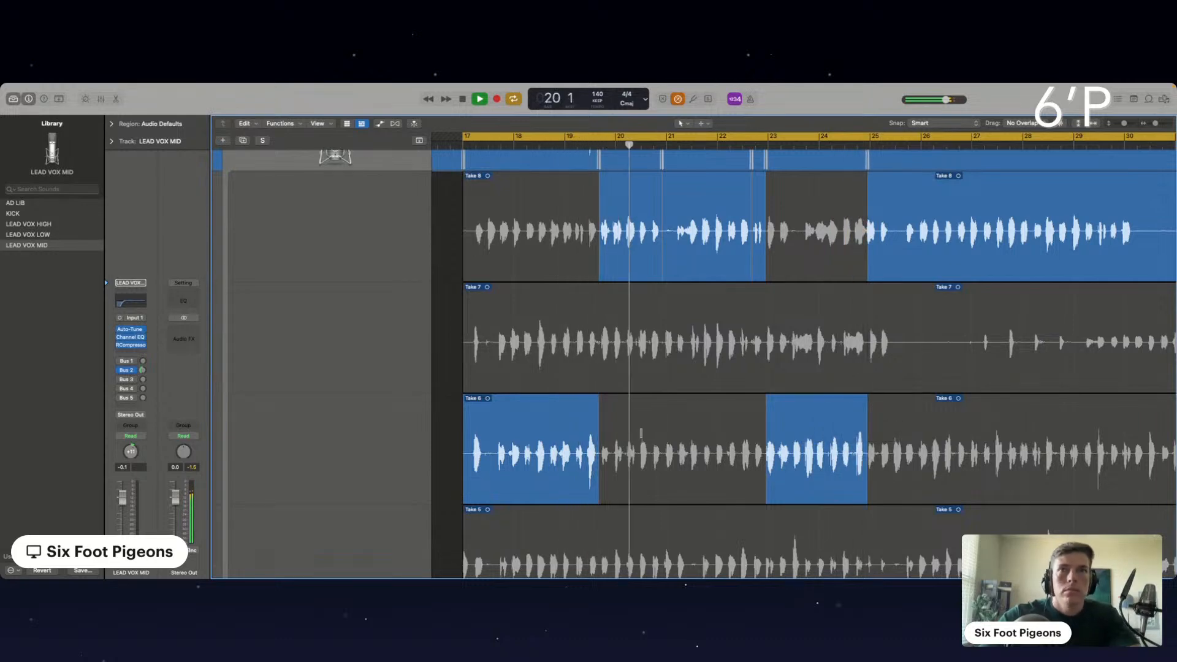
{"action": "scroll", "coordinate": [675, 265], "scroll_direction": "right", "scroll_amount": 5}
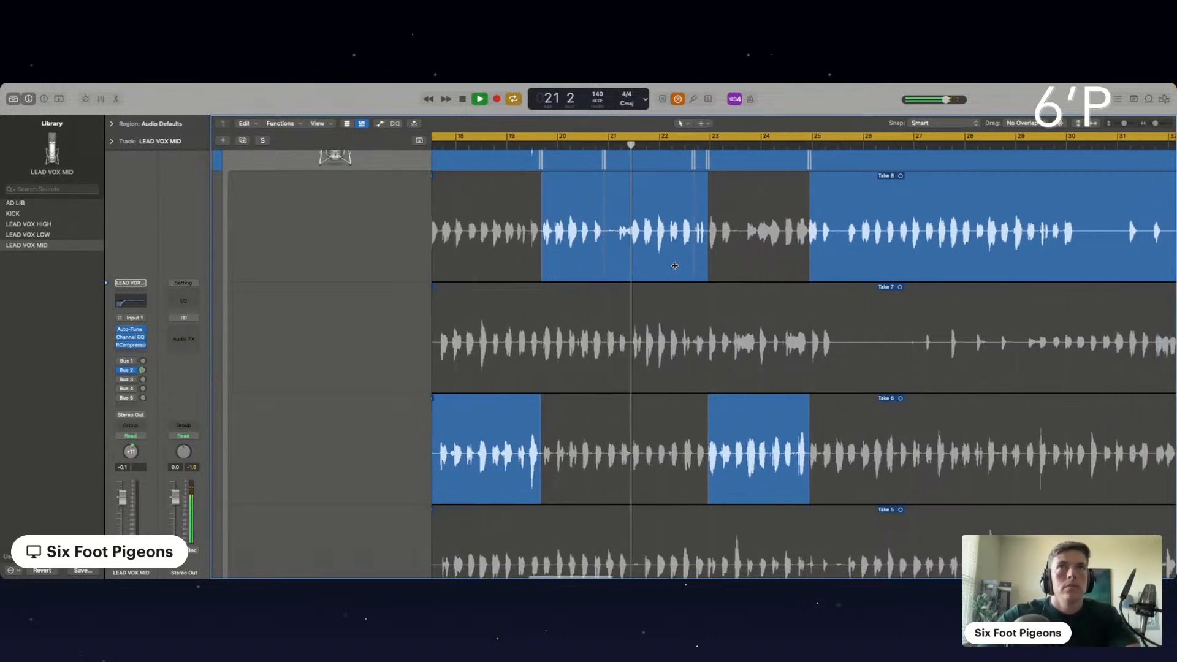
{"action": "scroll", "coordinate": [675, 265], "scroll_direction": "up", "scroll_amount": 1}
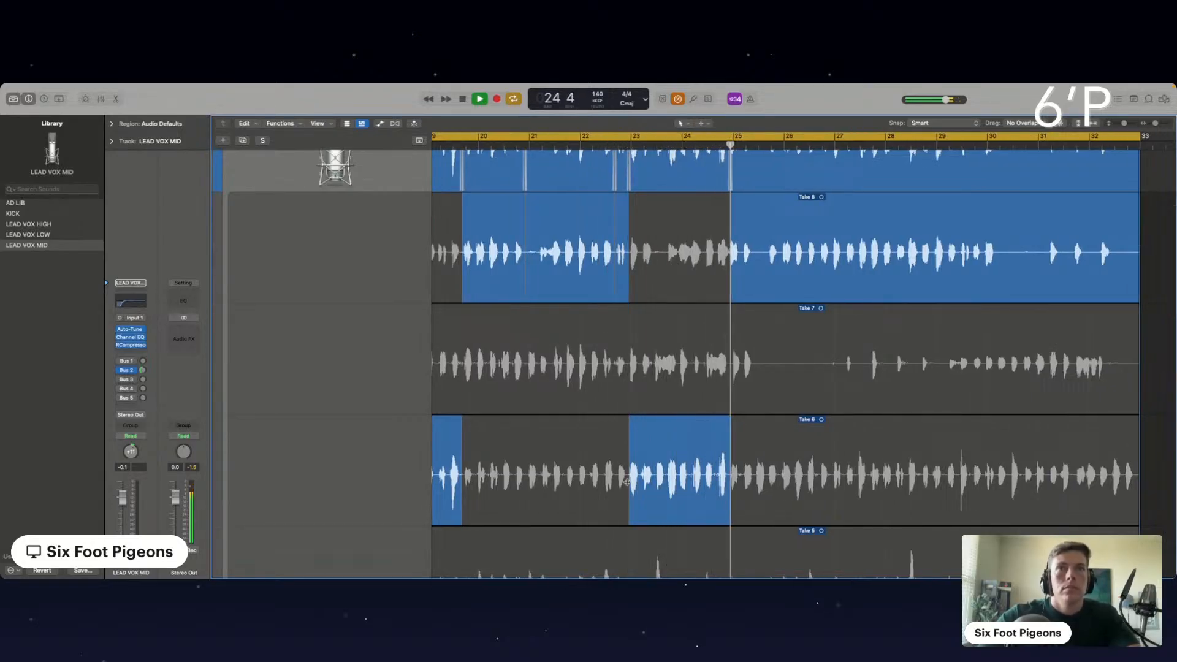
{"action": "left_click_drag", "start_coordinate": [626, 482], "coordinate": [603, 482]}
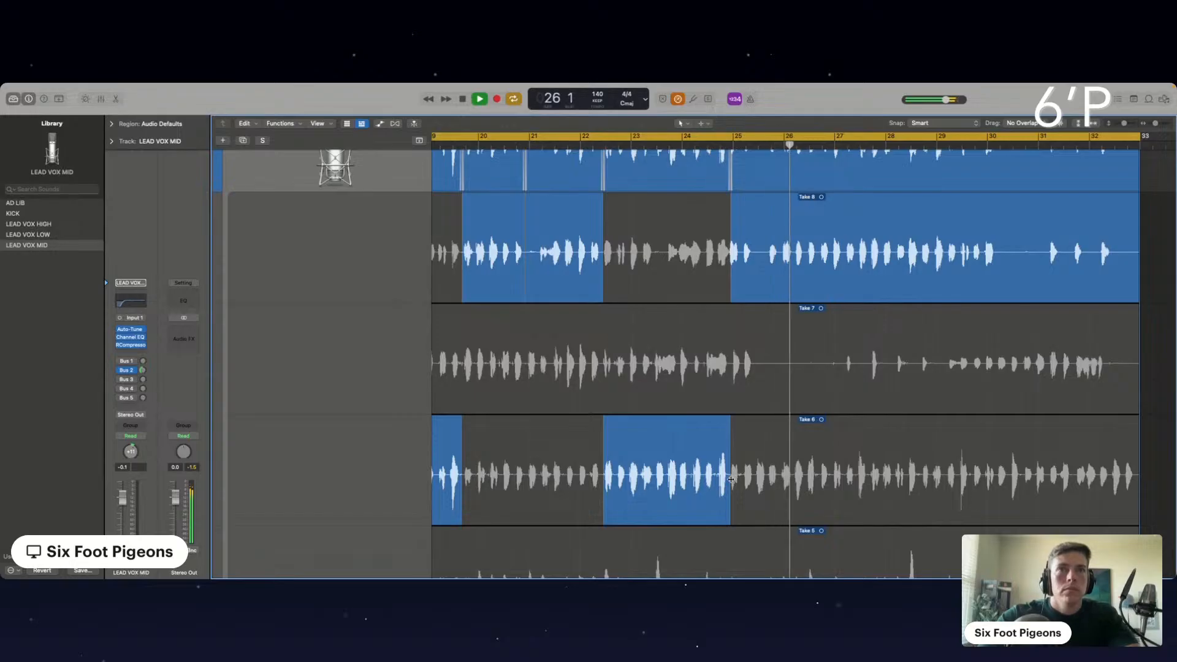
{"action": "left_click_drag", "start_coordinate": [730, 482], "coordinate": [769, 482]}
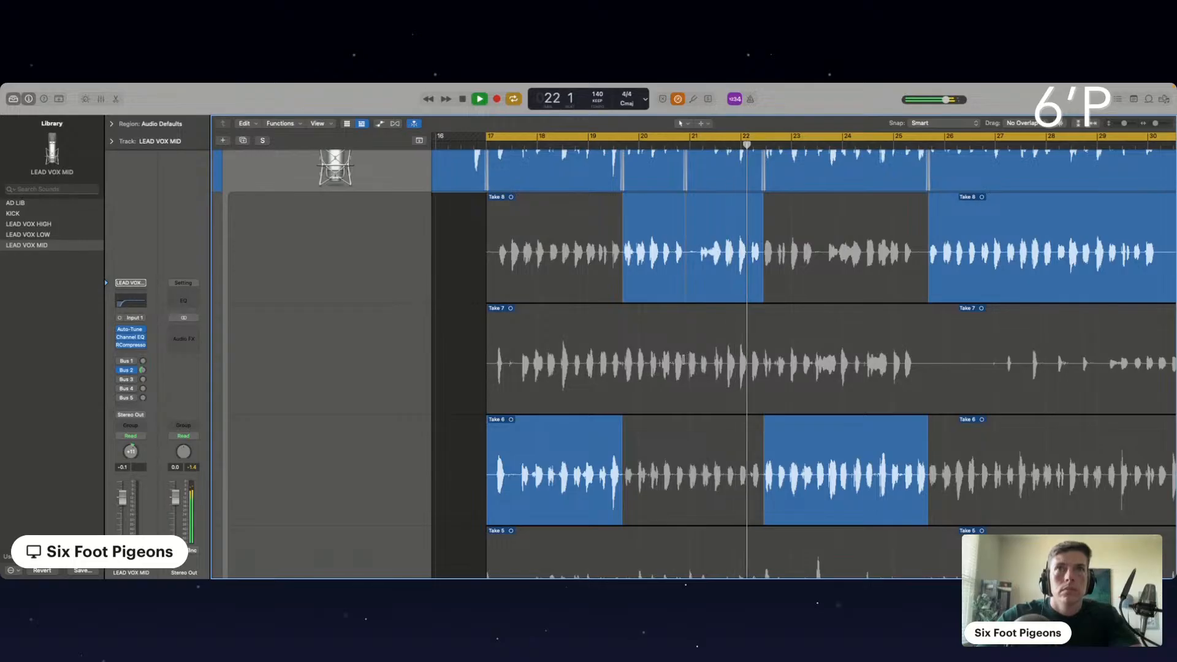
Comp in a short section of Take 7 from about bar 20.7 to bar 21.1 and audition it.
{"action": "left_click_drag", "start_coordinate": [685, 361], "coordinate": [698, 361]}
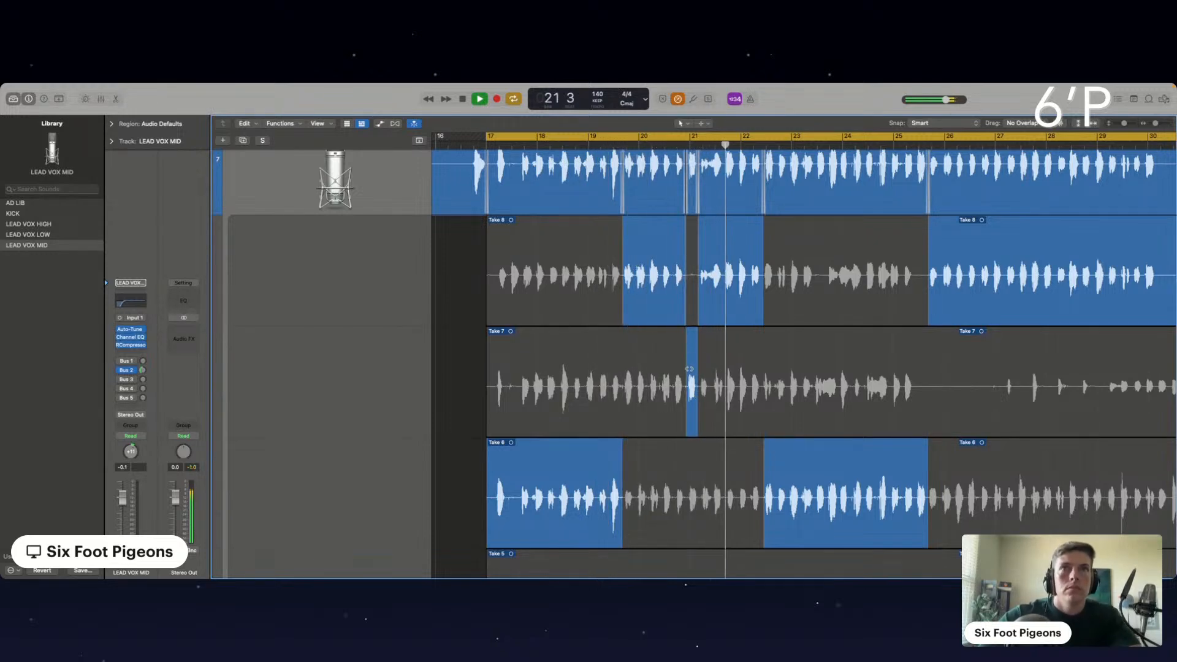
{"action": "left_click_drag", "start_coordinate": [687, 378], "coordinate": [673, 378]}
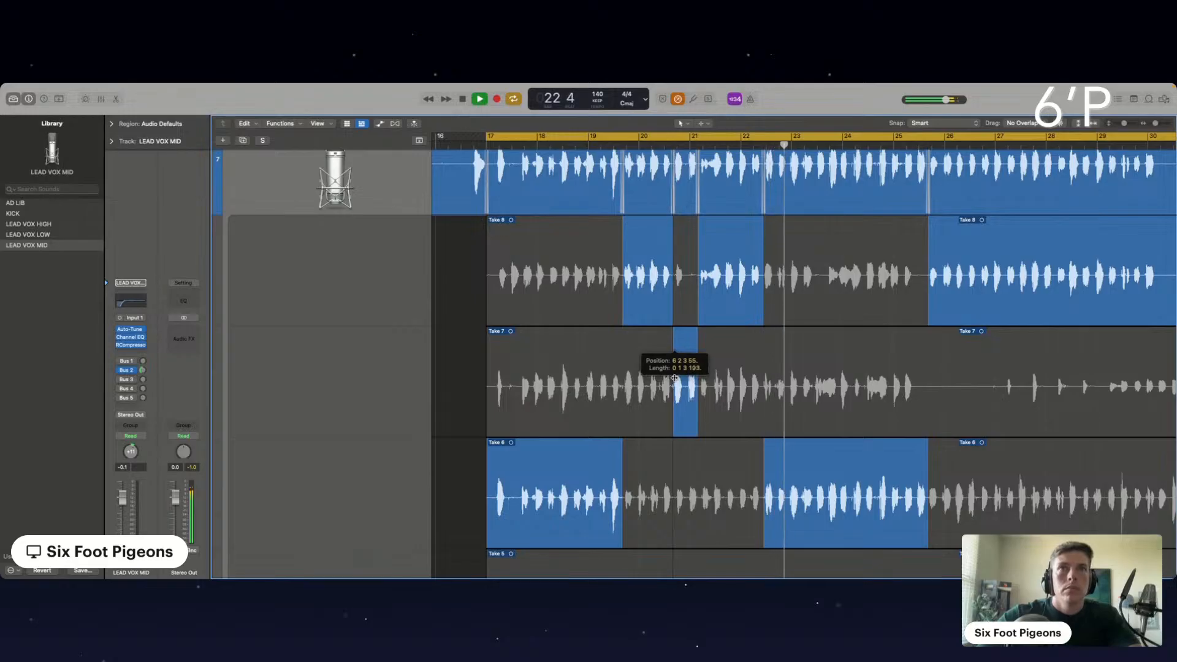
{"action": "key", "text": "space"}
{"action": "key", "text": "space"}
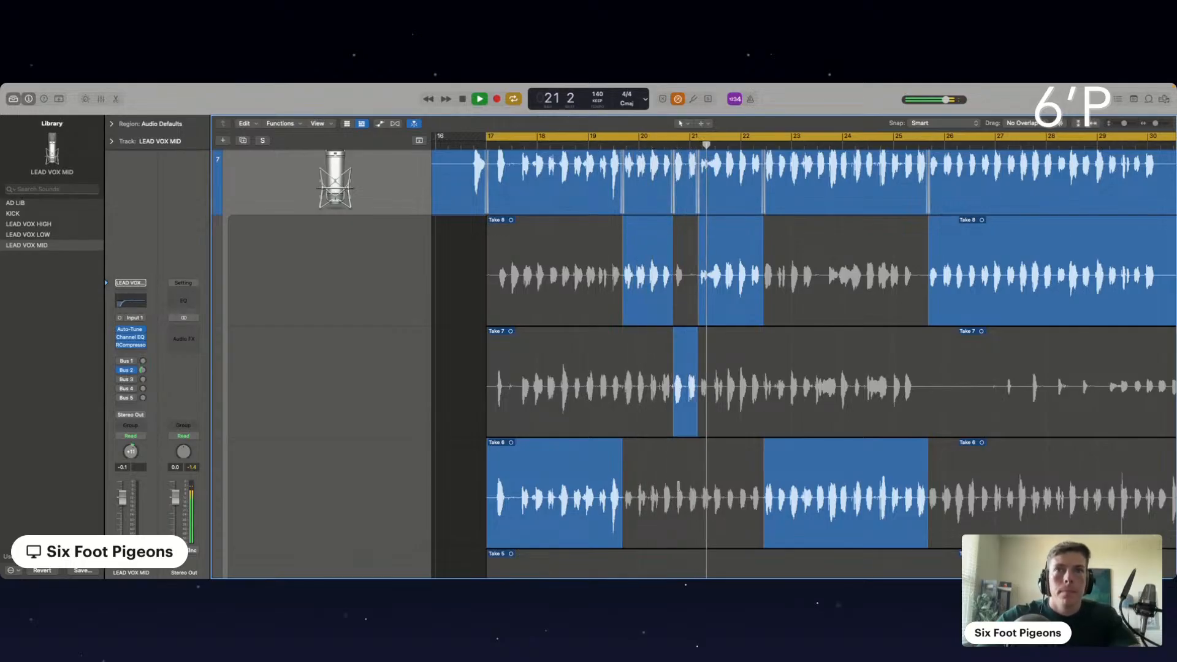
Compare Takes 6 and 7 in the short section around bar 21, using Take 6 from about bar 20.7 to 20.9.
{"action": "left_click", "coordinate": [678, 486]}
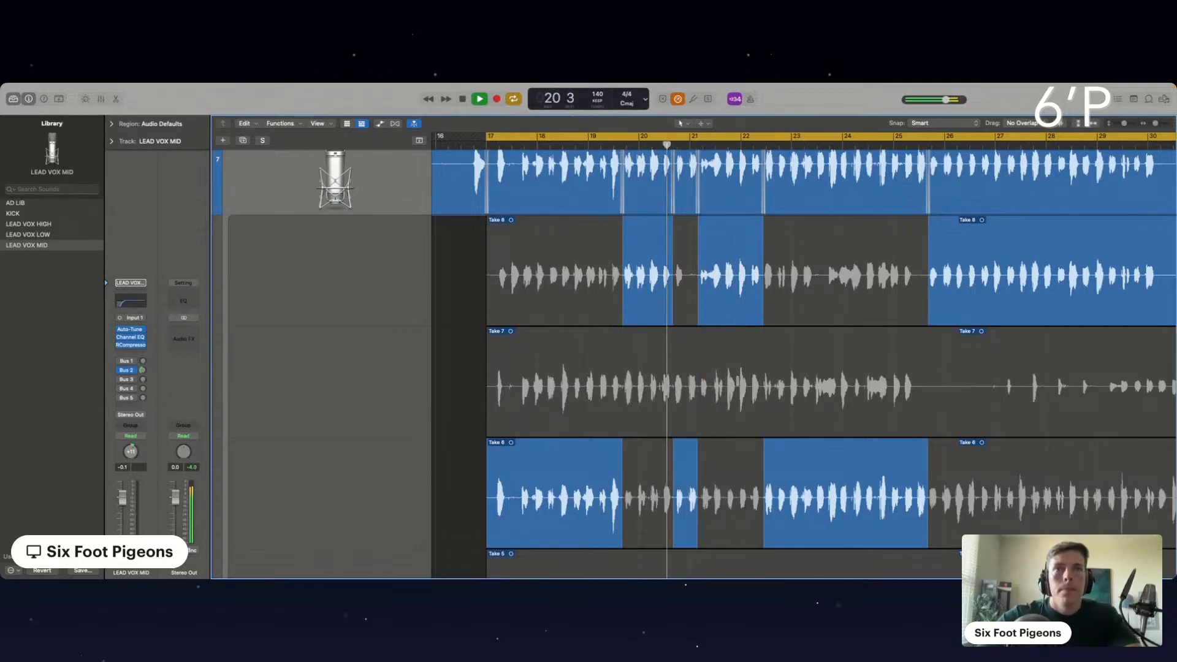
{"action": "scroll", "coordinate": [684, 387], "scroll_direction": "down", "scroll_amount": 1}
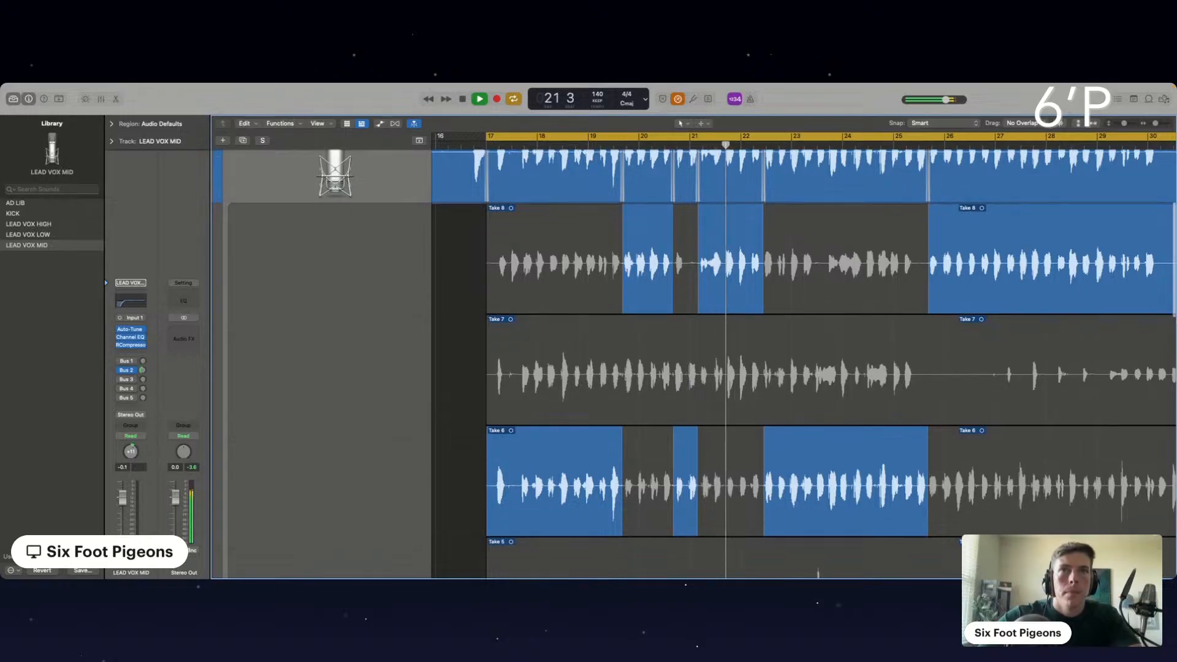
{"action": "left_click", "coordinate": [685, 376]}
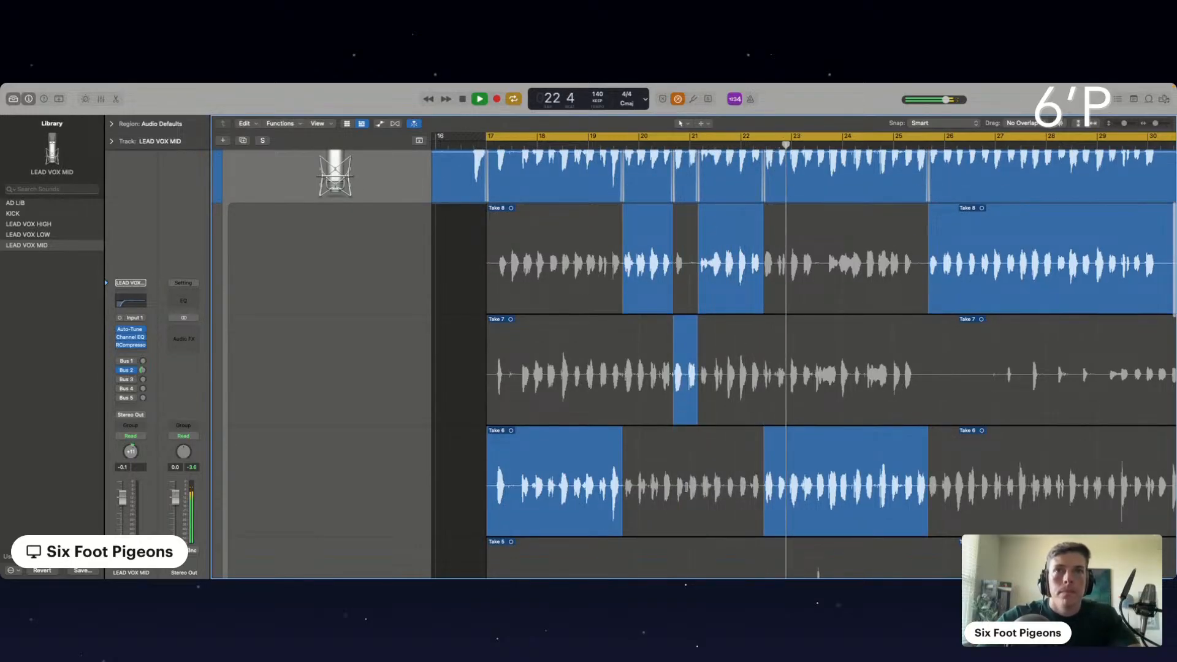
{"action": "left_click_drag", "start_coordinate": [674, 485], "coordinate": [687, 485]}
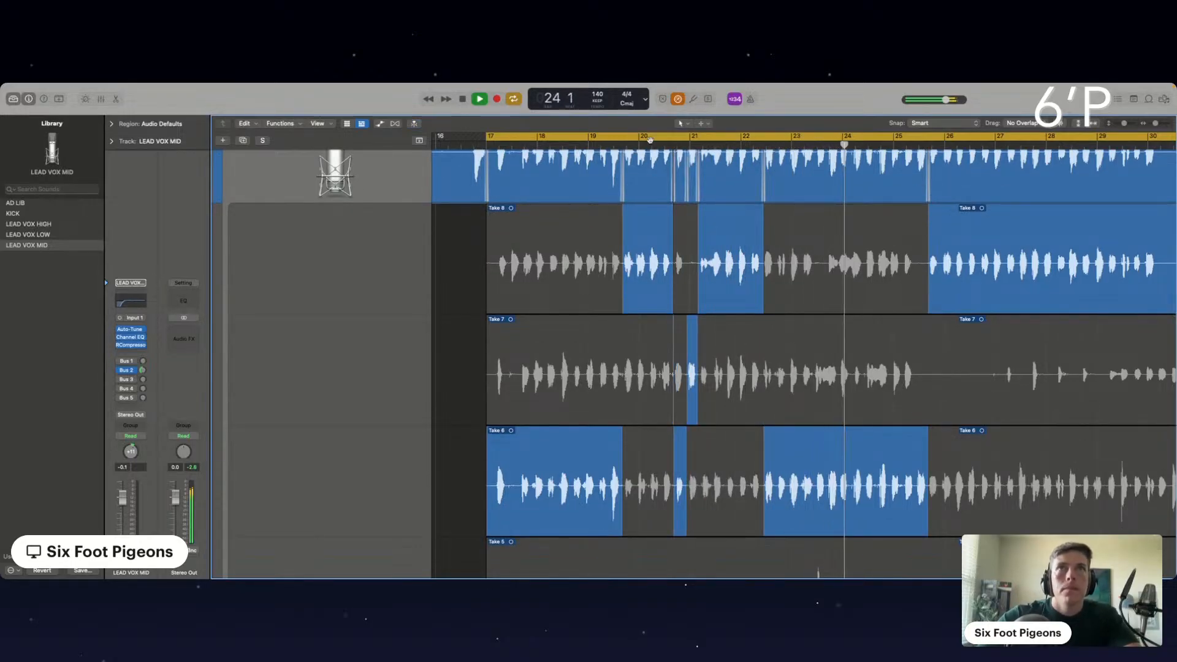
{"action": "left_click", "coordinate": [649, 140]}
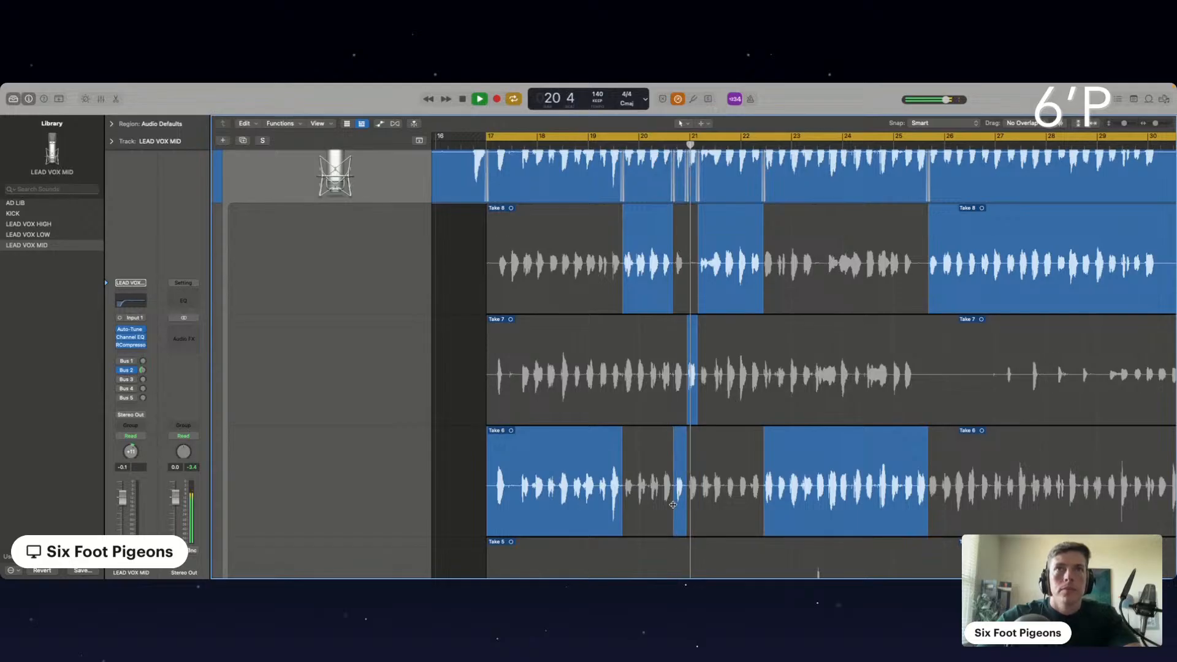
{"action": "left_click_drag", "start_coordinate": [673, 504], "coordinate": [671, 504]}
Move the boundary between the longer Take 6 section and the final Take 8 section to about bar 25.2.
{"action": "scroll", "coordinate": [673, 505], "scroll_direction": "down", "scroll_amount": 3}
{"action": "scroll", "coordinate": [757, 489], "scroll_direction": "right", "scroll_amount": 5}
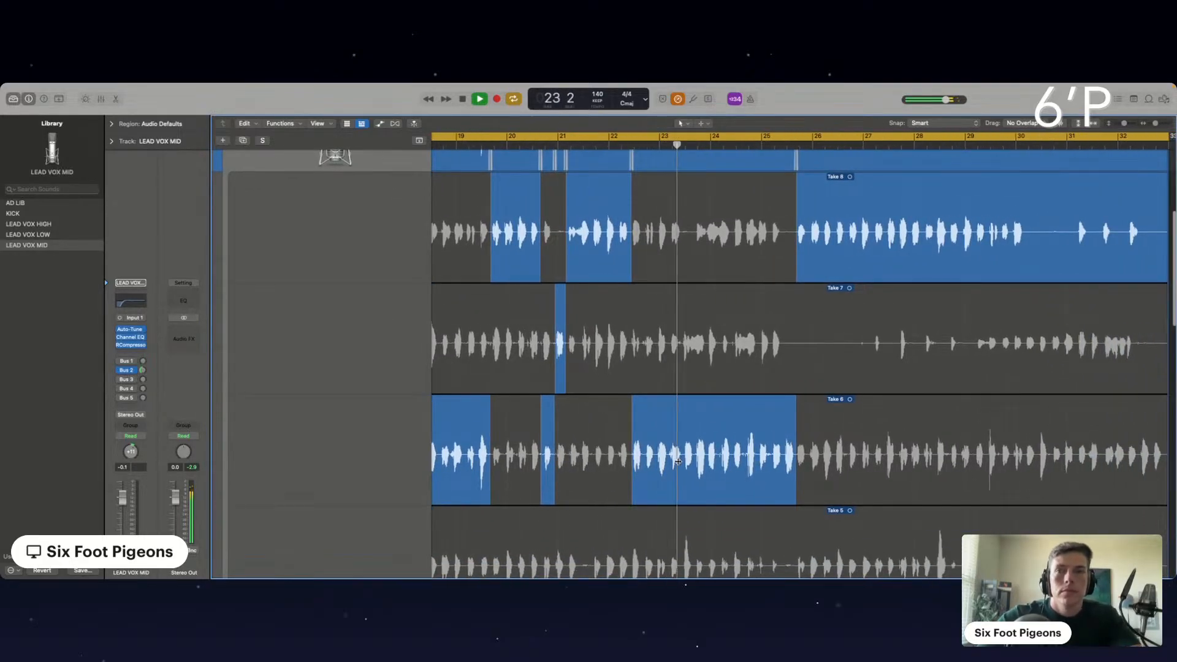
{"action": "scroll", "coordinate": [678, 461], "scroll_direction": "right", "scroll_amount": 3}
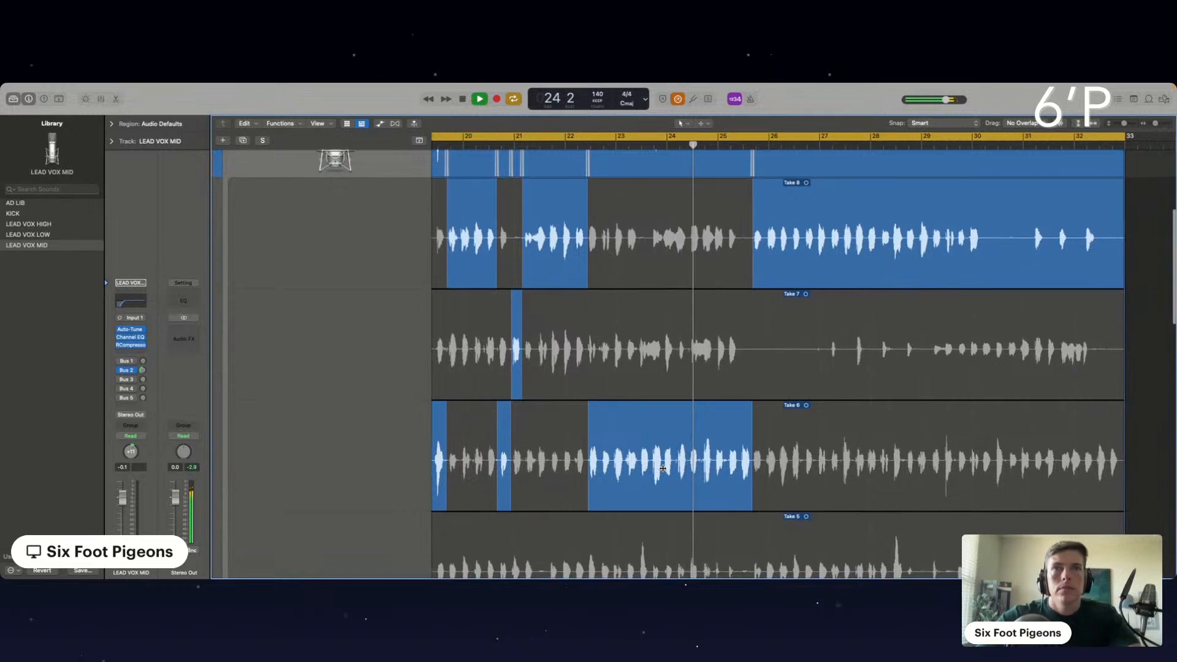
{"action": "scroll", "coordinate": [663, 469], "scroll_direction": "right", "scroll_amount": 5}
{"action": "scroll", "coordinate": [662, 468], "scroll_direction": "up", "scroll_amount": 3}
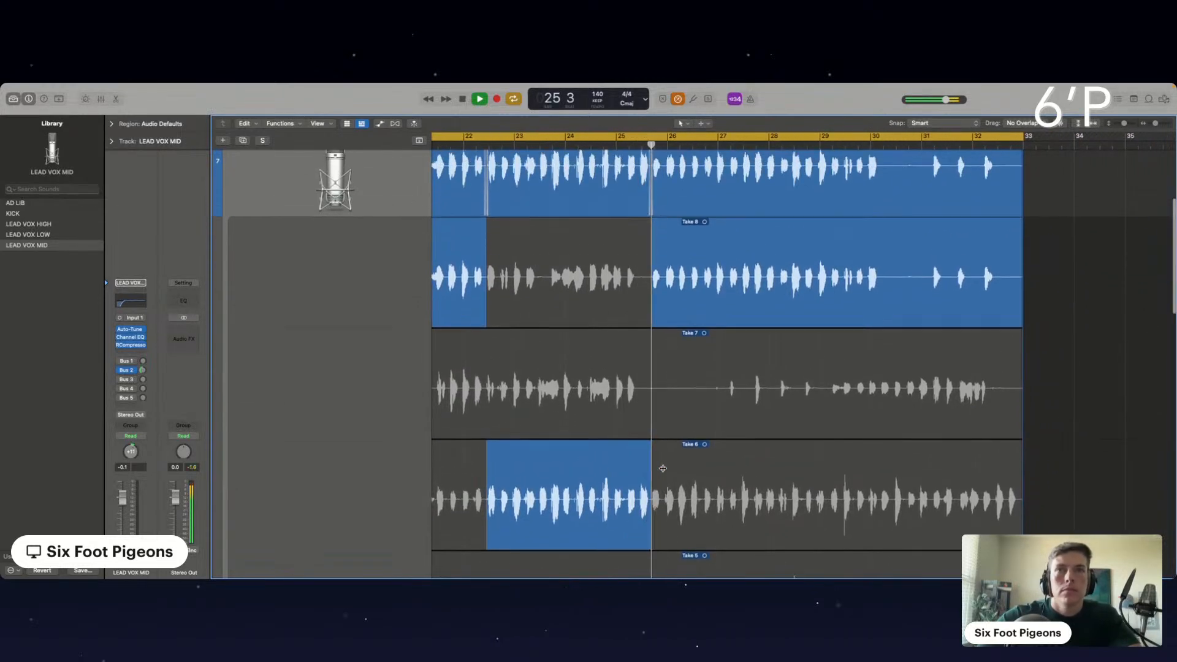
{"action": "scroll", "coordinate": [636, 520], "scroll_direction": "down", "scroll_amount": 3}
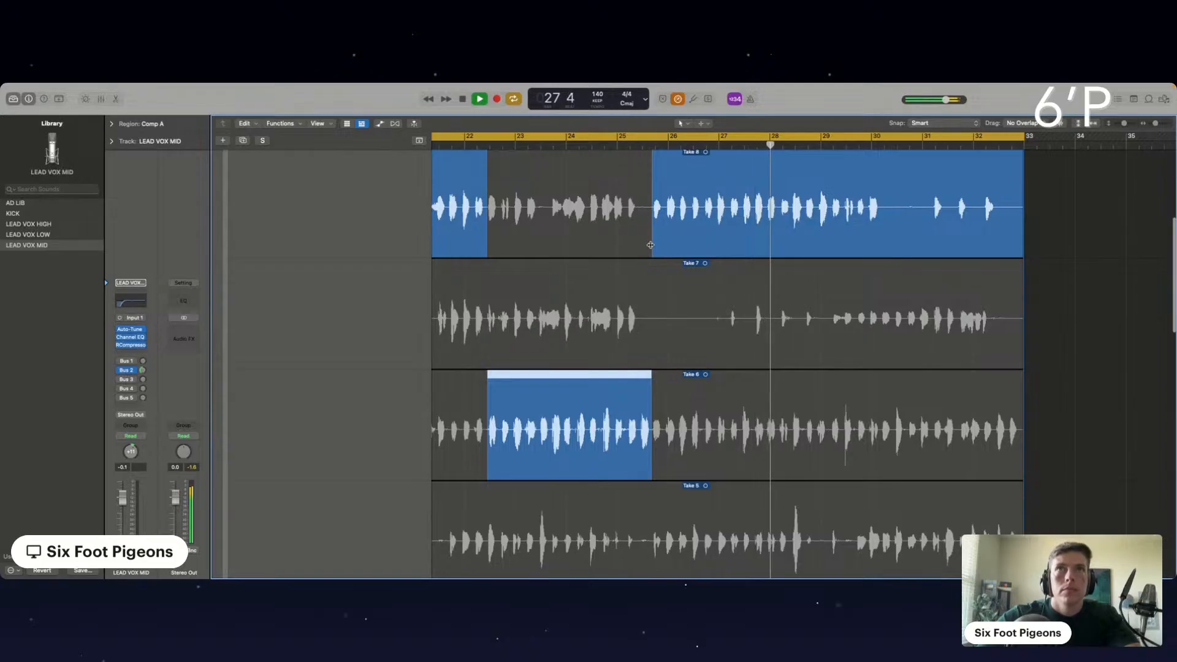
{"action": "left_click_drag", "start_coordinate": [651, 245], "coordinate": [627, 246]}
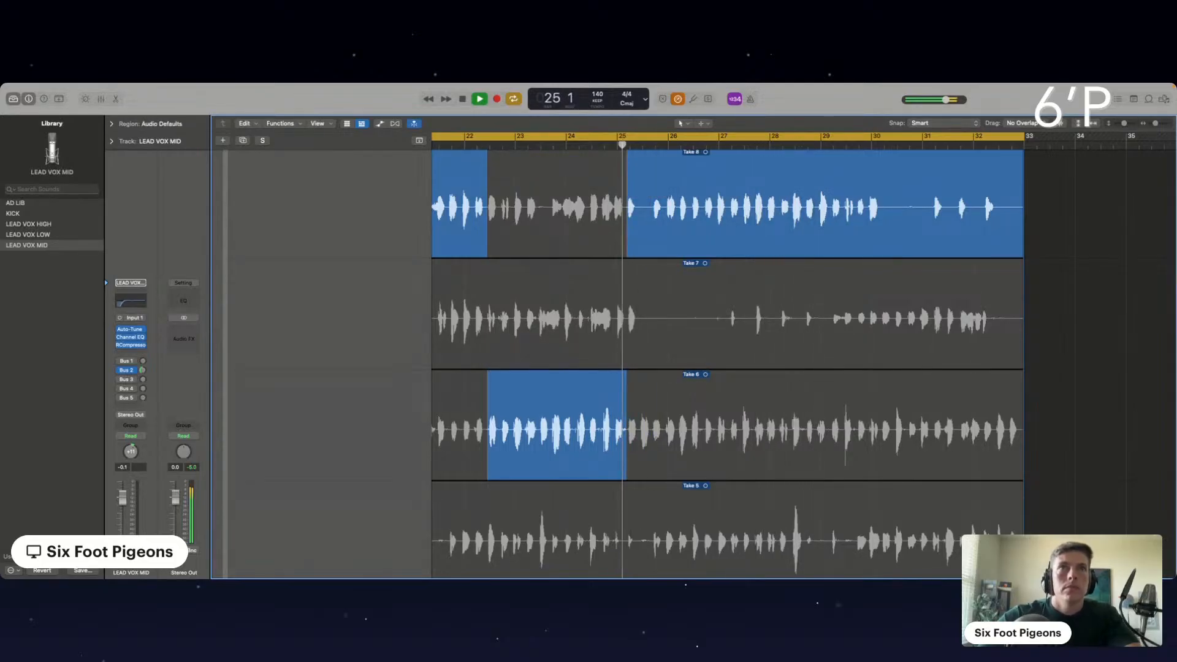
Comp in Take 6 to the end of the folder, starting its section at about bar 27.2.
{"action": "left_click_drag", "start_coordinate": [754, 428], "coordinate": [1127, 429]}
{"action": "scroll", "coordinate": [703, 389], "scroll_direction": "down", "scroll_amount": 1}
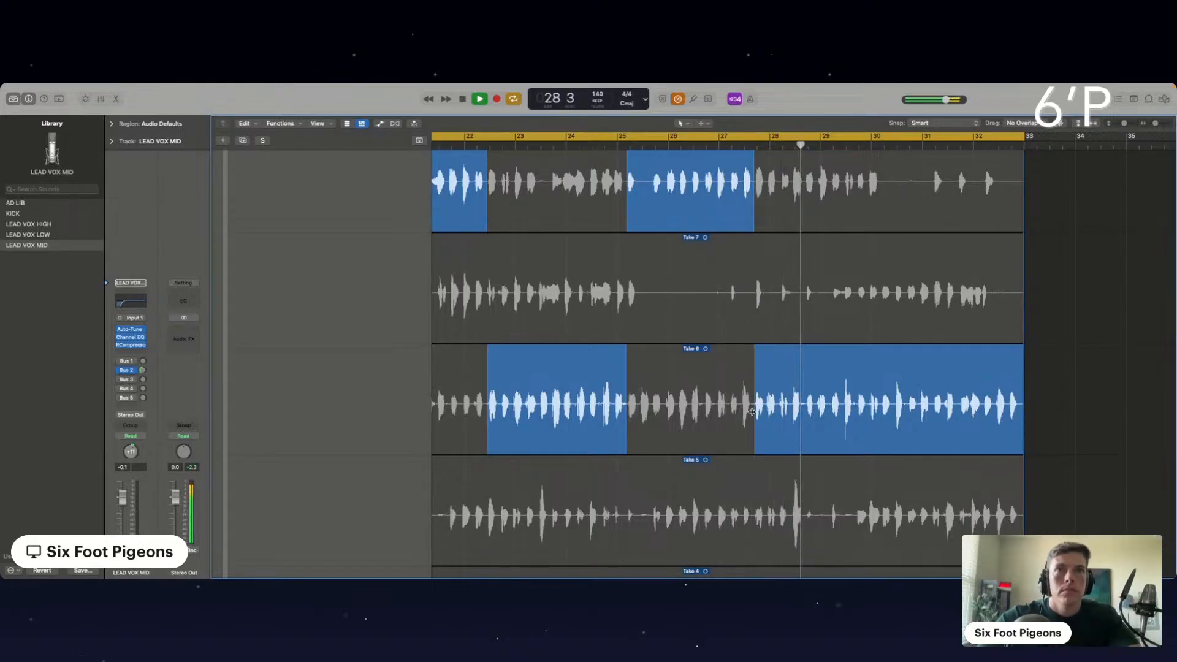
{"action": "left_click_drag", "start_coordinate": [754, 412], "coordinate": [730, 412]}
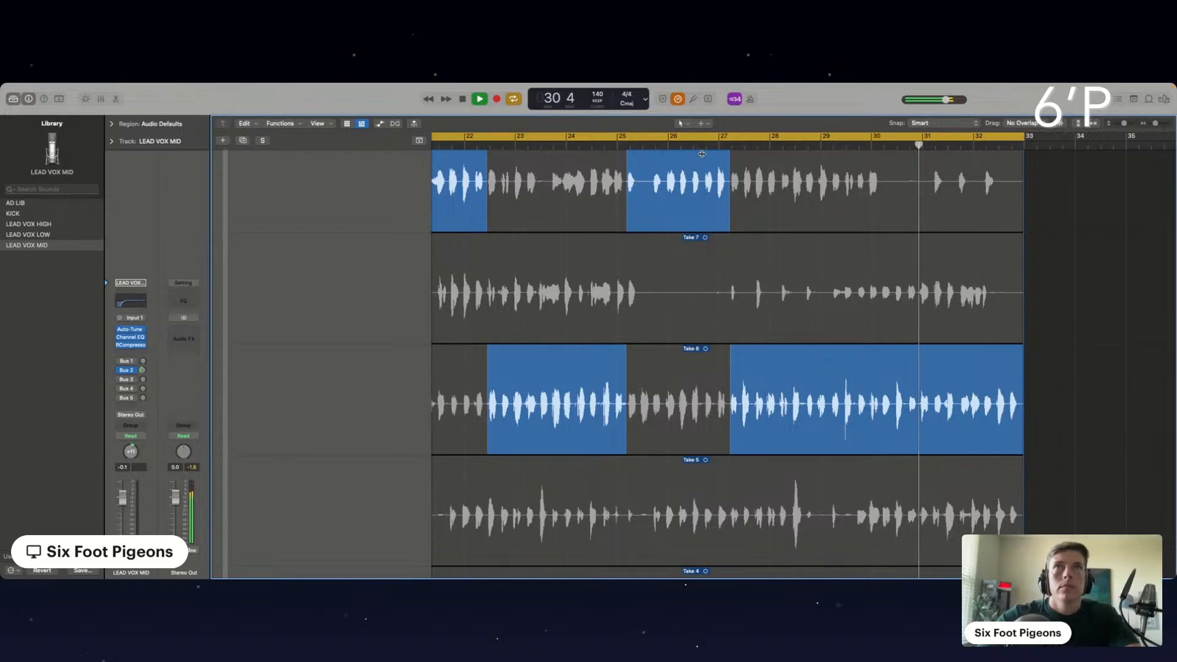
Choose Take 4 for the final section from about bar 27.2 to bar 33, audition it and fine-tune its start.
{"action": "scroll", "coordinate": [825, 466], "scroll_direction": "down", "scroll_amount": 4}
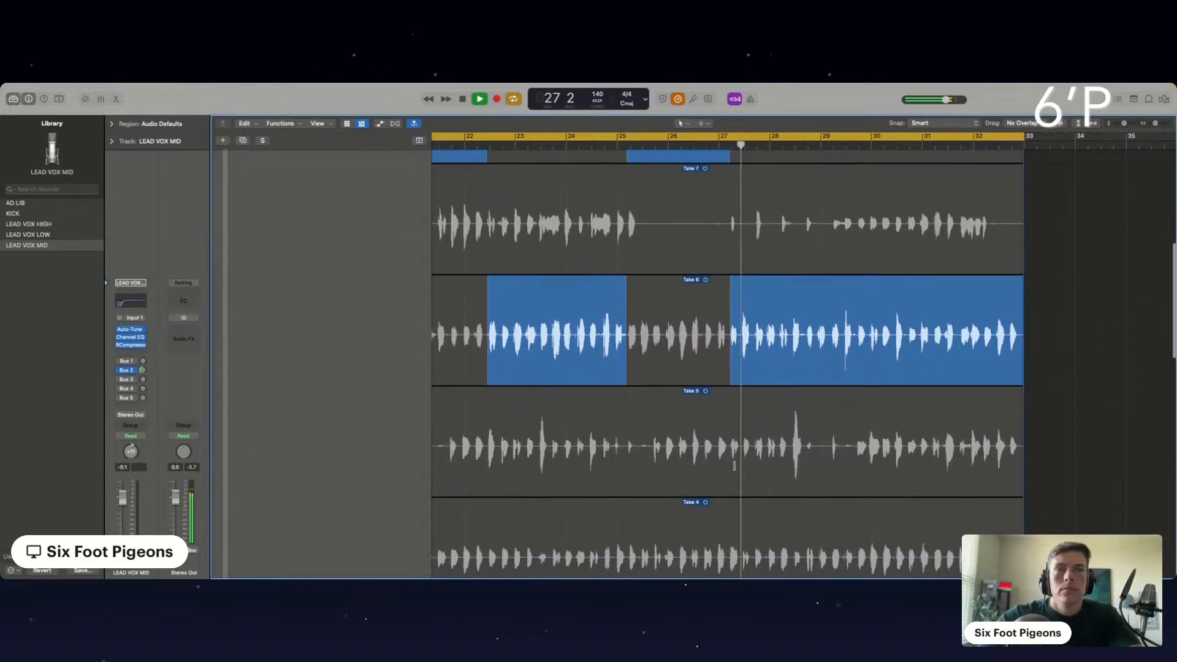
{"action": "scroll", "coordinate": [826, 466], "scroll_direction": "down", "scroll_amount": 3}
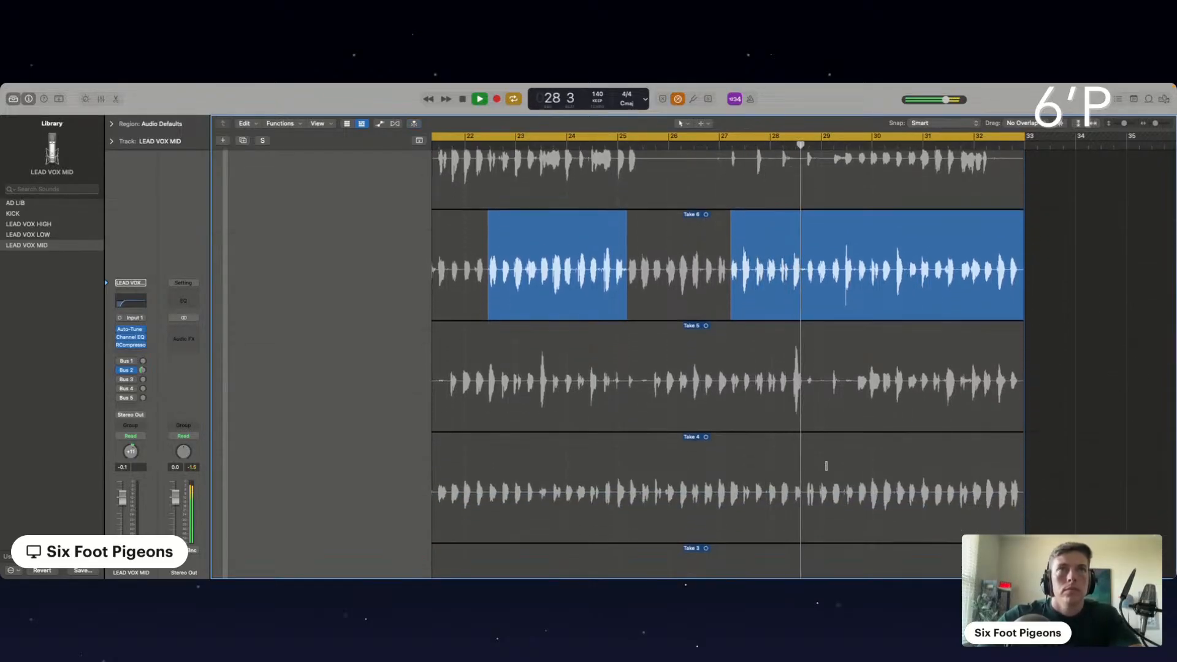
{"action": "left_click", "coordinate": [747, 493]}
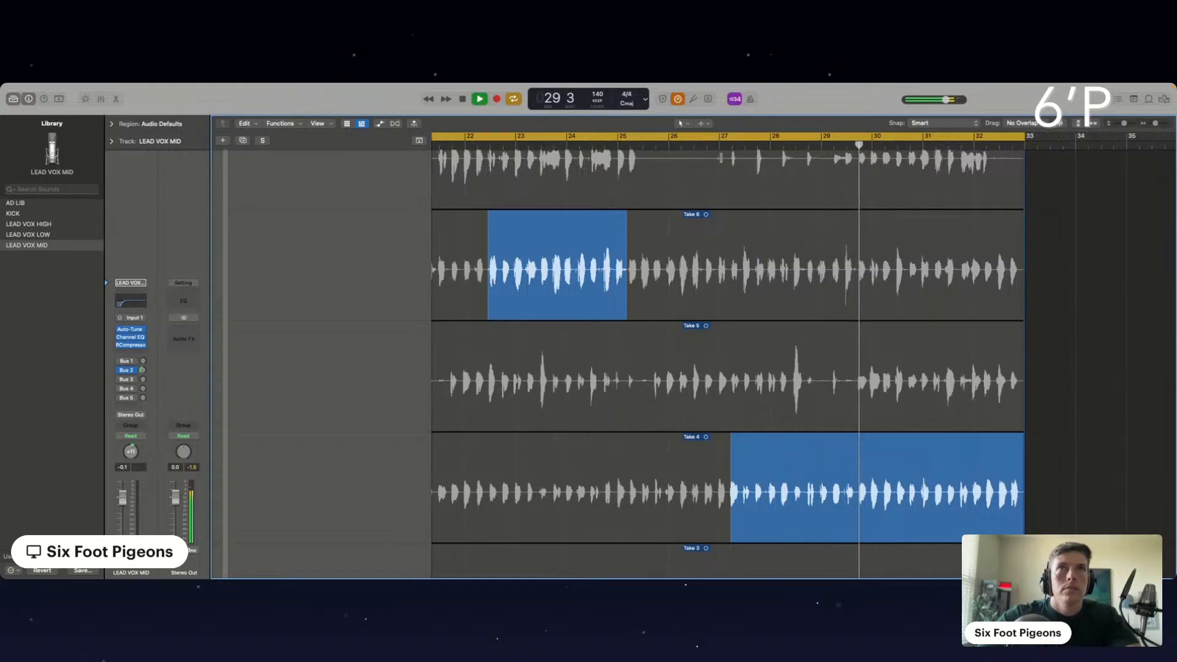
{"action": "left_click", "coordinate": [718, 145]}
{"action": "scroll", "coordinate": [799, 306], "scroll_direction": "right", "scroll_amount": 1}
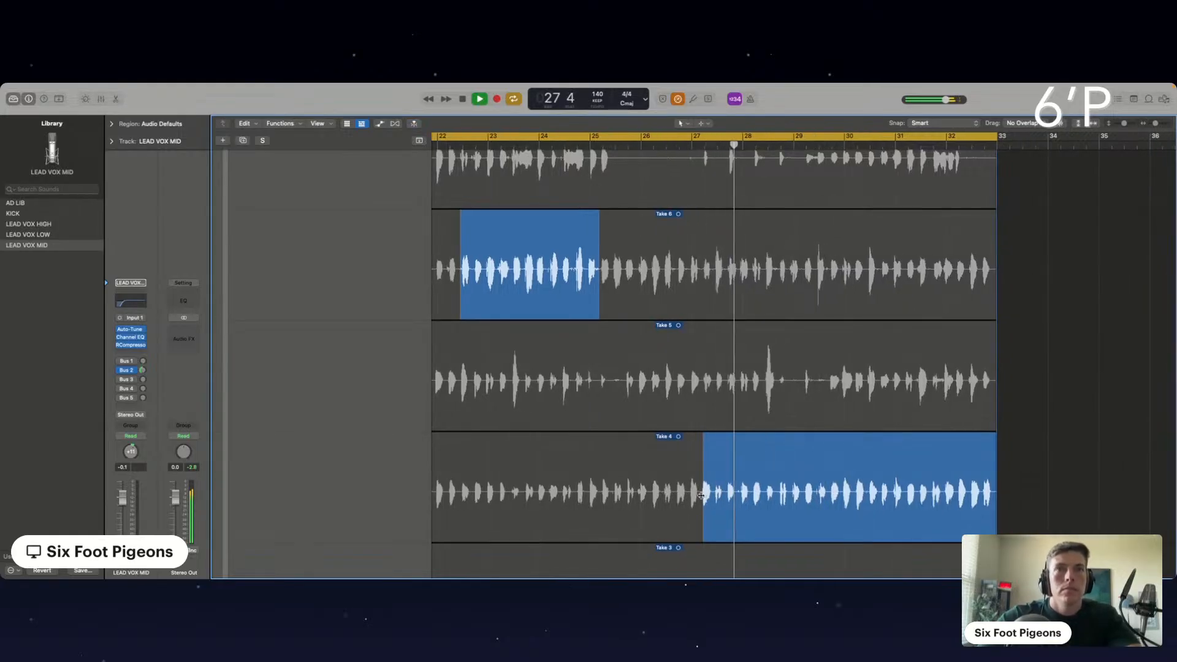
{"action": "left_click_drag", "start_coordinate": [703, 495], "coordinate": [701, 496]}
{"action": "scroll", "coordinate": [752, 514], "scroll_direction": "right", "scroll_amount": 2}
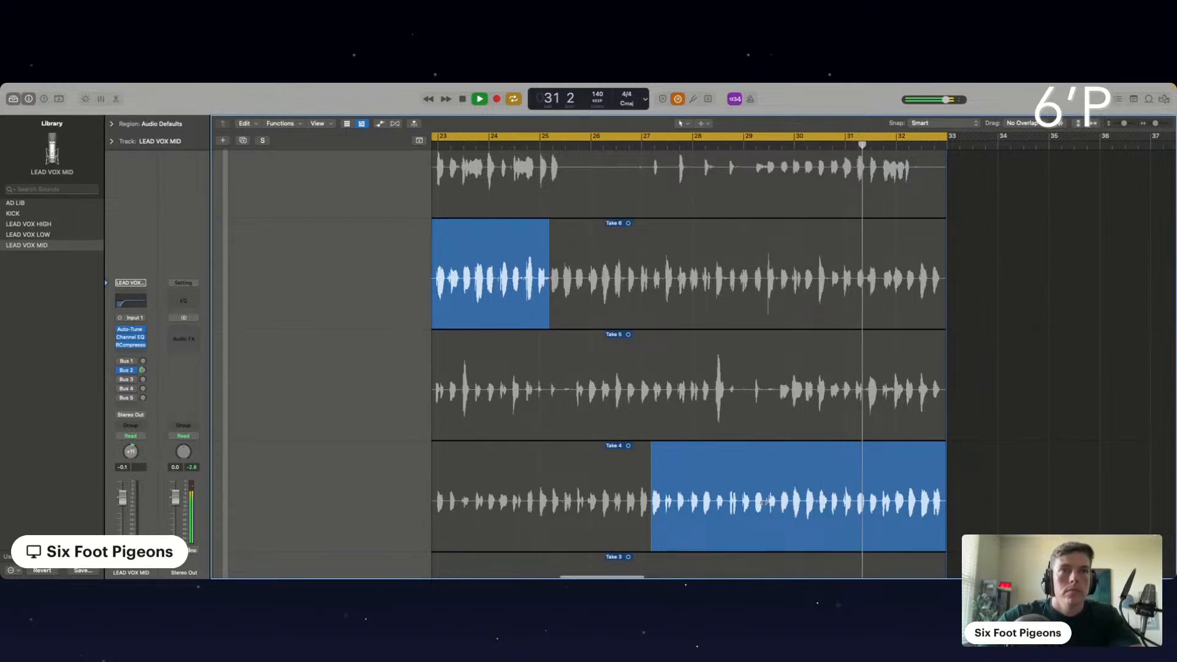
Comp Take 6 back in from about bar 27.2 to bar 29.7, ahead of the final Take 4 section.
{"action": "scroll", "coordinate": [767, 500], "scroll_direction": "up", "scroll_amount": 1}
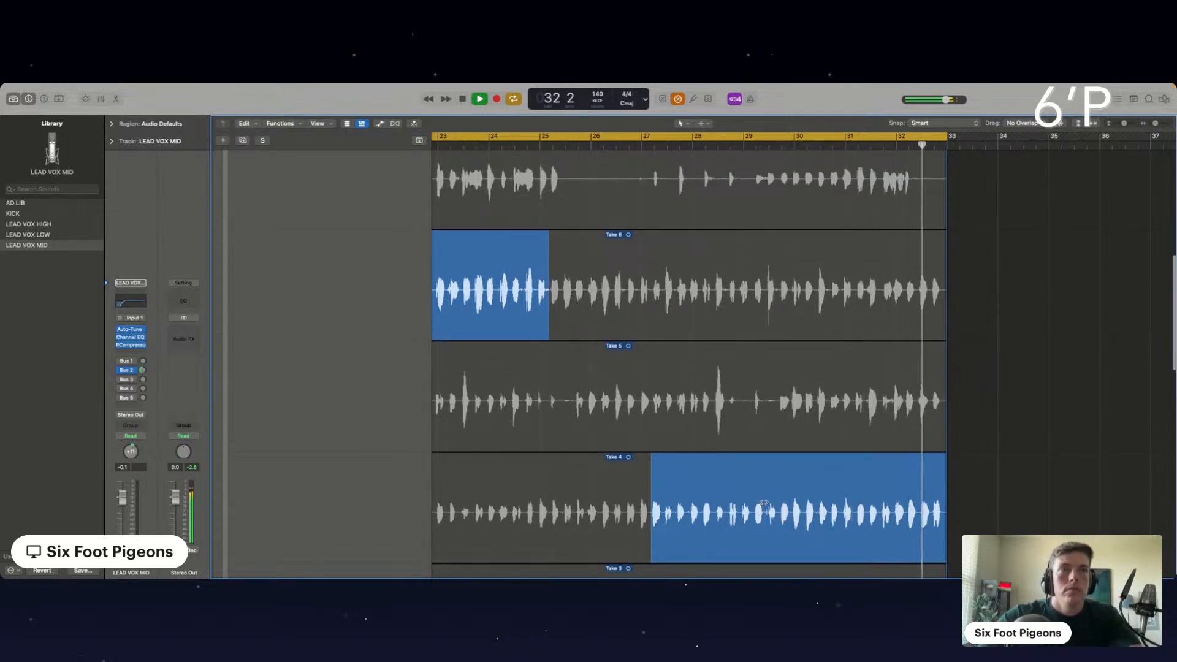
{"action": "scroll", "coordinate": [764, 503], "scroll_direction": "up", "scroll_amount": 3}
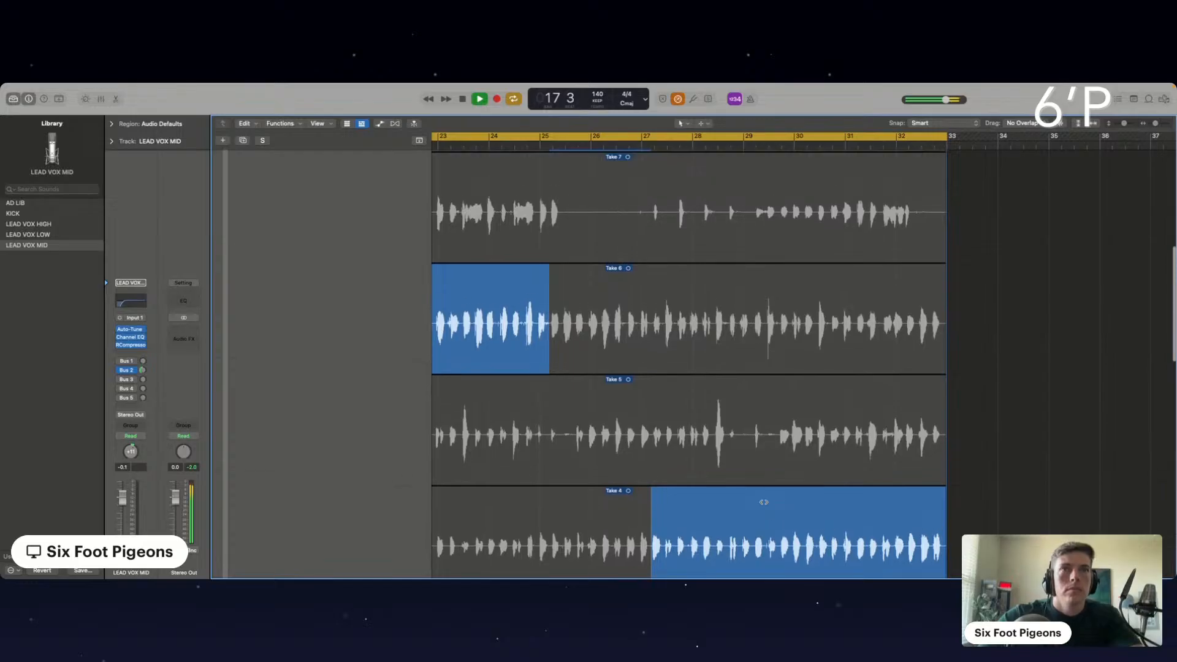
{"action": "left_click_drag", "start_coordinate": [778, 331], "coordinate": [643, 319]}
{"action": "scroll", "coordinate": [663, 420], "scroll_direction": "up", "scroll_amount": 2}
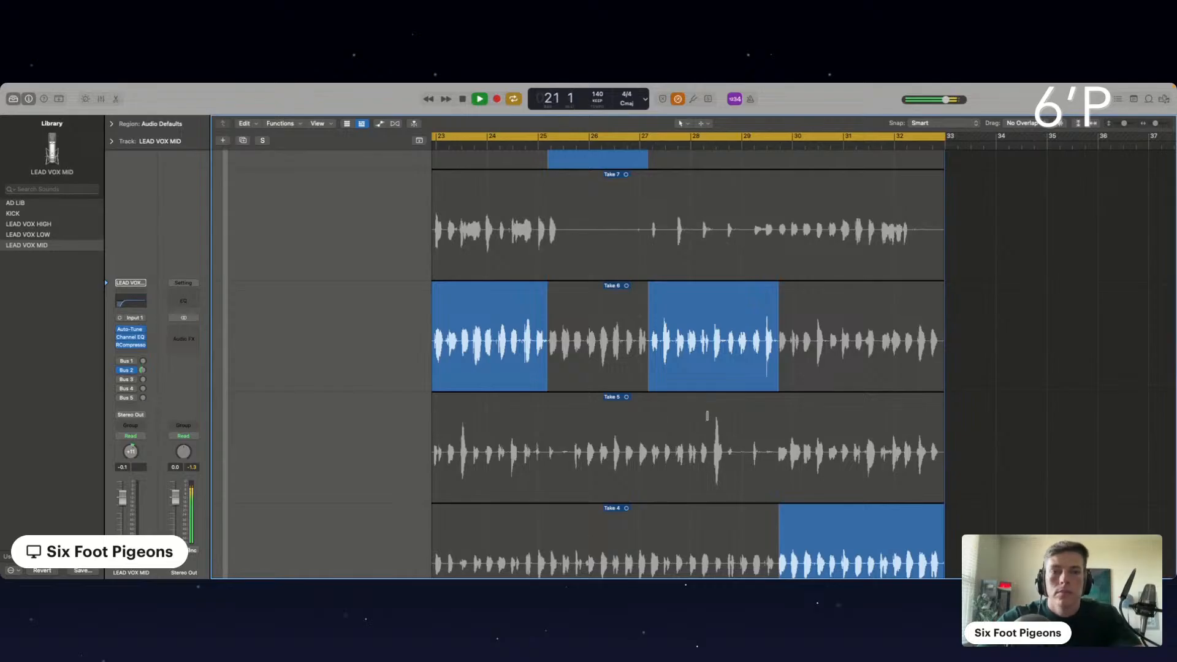
{"action": "scroll", "coordinate": [708, 416], "scroll_direction": "up", "scroll_amount": 3}
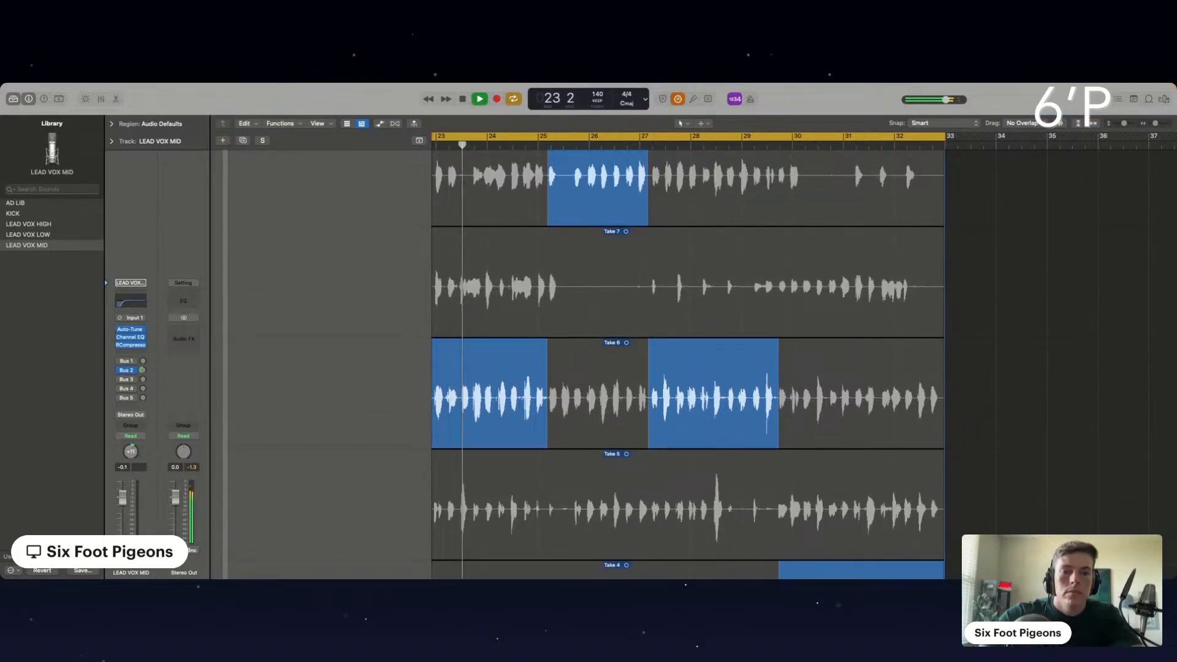
{"action": "scroll", "coordinate": [688, 359], "scroll_direction": "down", "scroll_amount": 1}
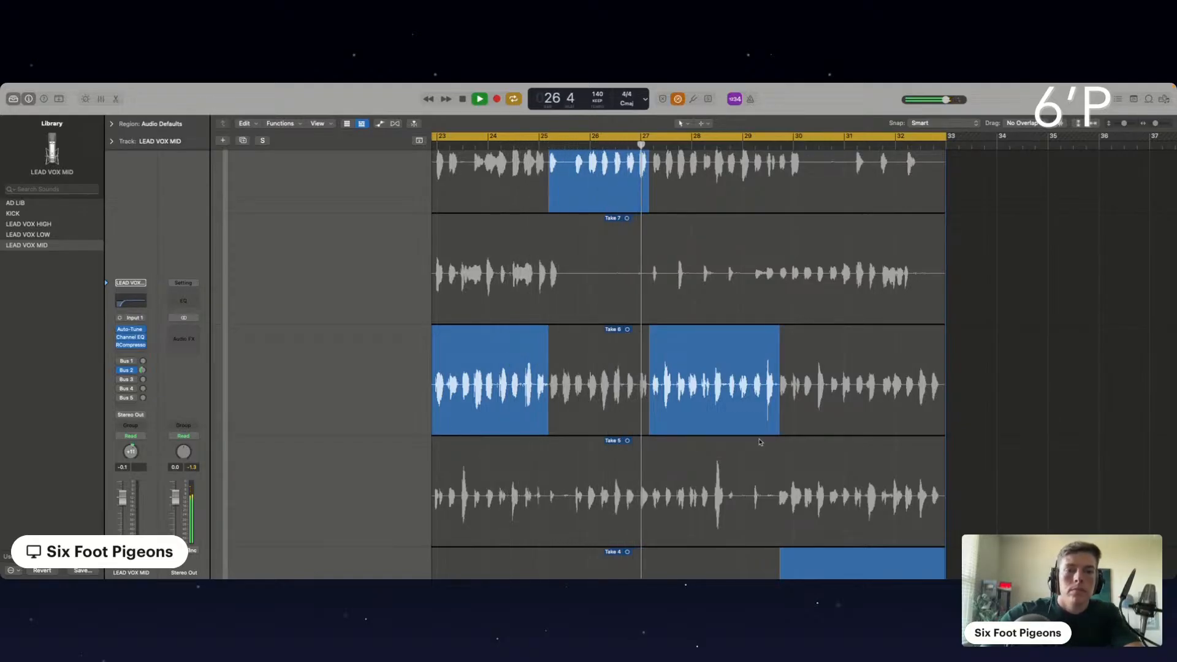
{"action": "scroll", "coordinate": [660, 458], "scroll_direction": "down", "scroll_amount": 1}
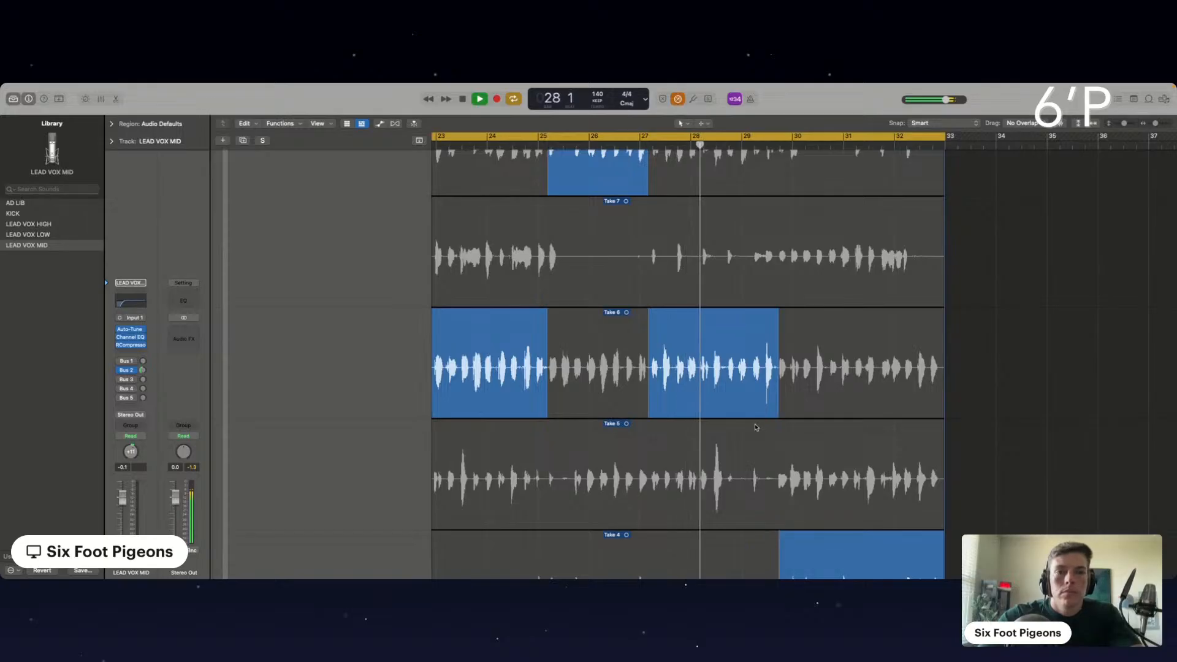
{"action": "scroll", "coordinate": [757, 427], "scroll_direction": "up", "scroll_amount": 5}
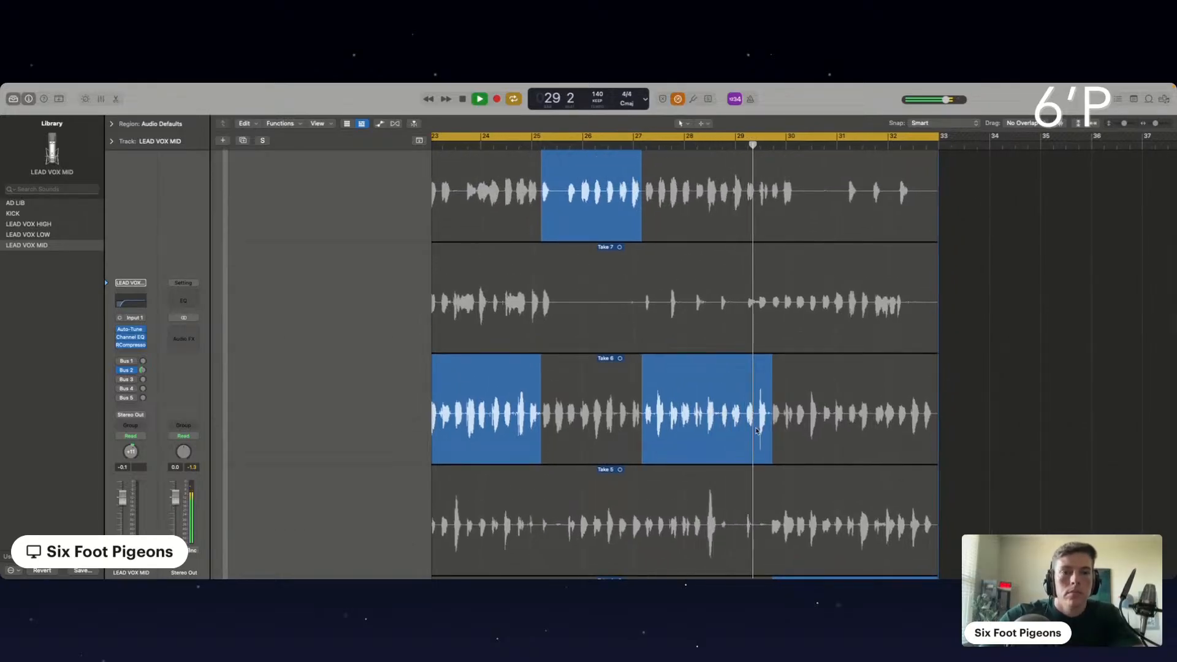
{"action": "scroll", "coordinate": [782, 413], "scroll_direction": "up", "scroll_amount": 2}
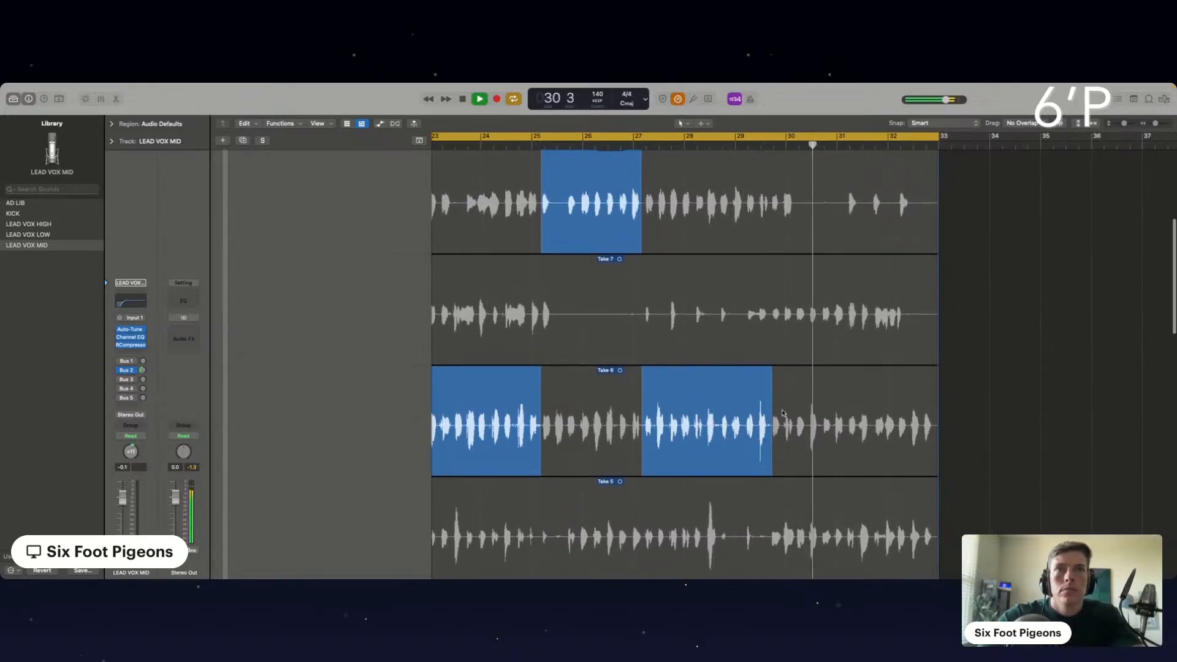
Comp in Take 6 for the final section from about bar 31.7 to bar 33.
{"action": "scroll", "coordinate": [771, 395], "scroll_direction": "down", "scroll_amount": 6}
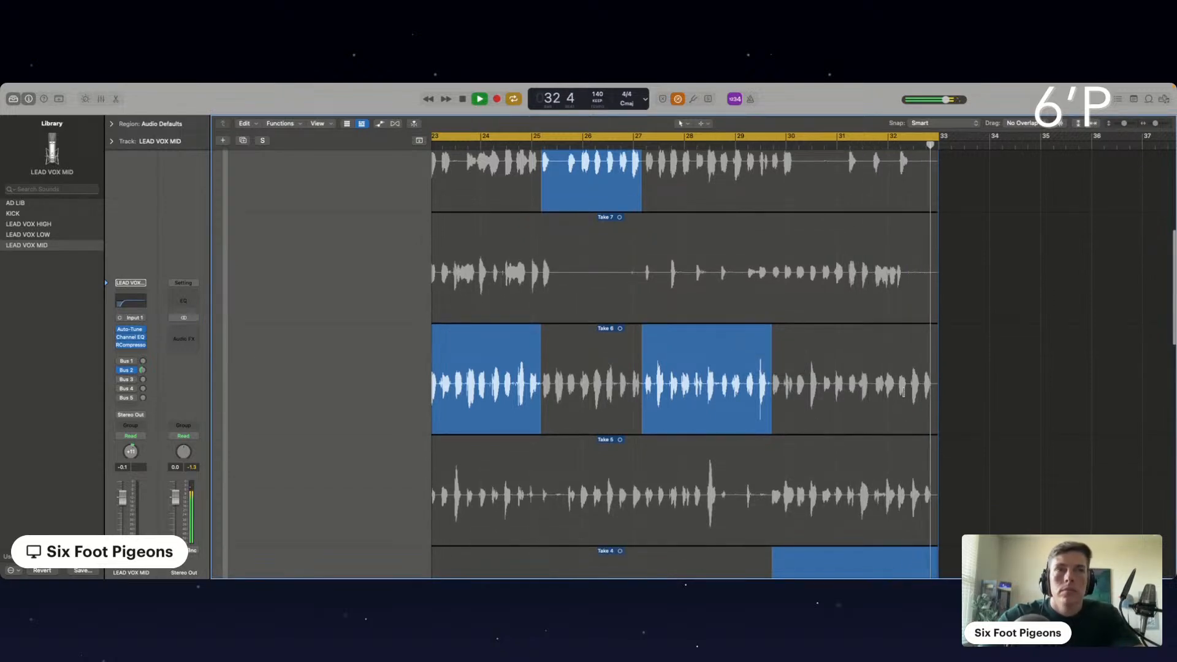
{"action": "left_click_drag", "start_coordinate": [872, 382], "coordinate": [941, 395]}
{"action": "scroll", "coordinate": [724, 374], "scroll_direction": "down", "scroll_amount": 2}
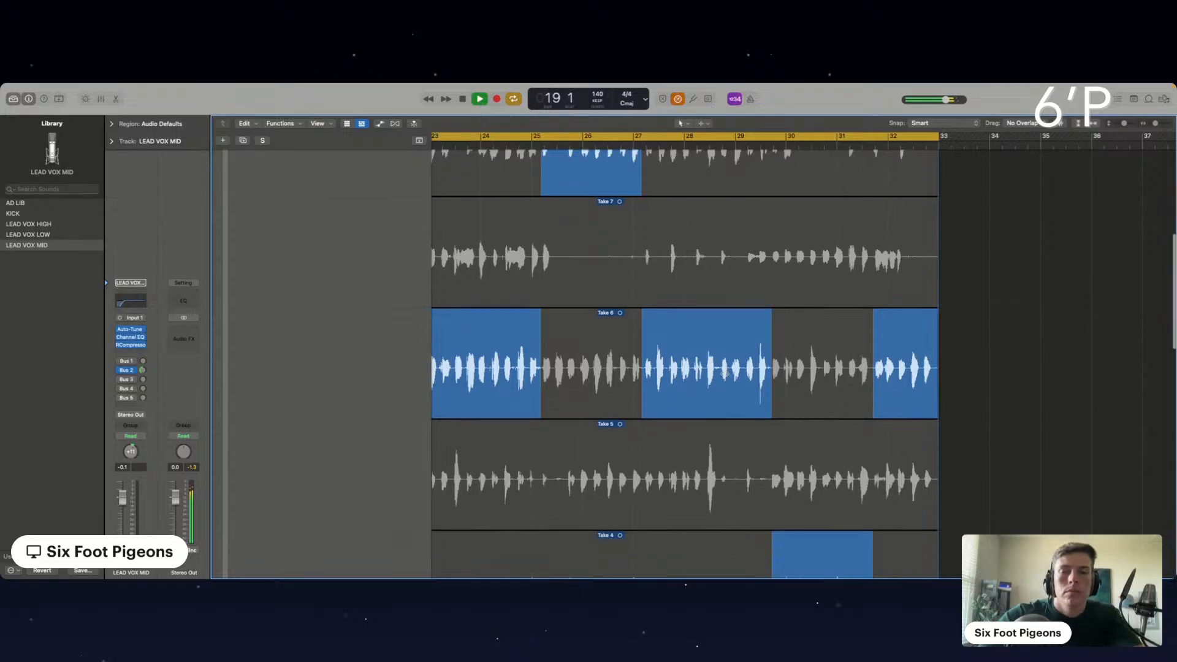
Audition the lead vocal comp from bar 17 onwards and compare its sections with the takes below.
{"action": "scroll", "coordinate": [725, 373], "scroll_direction": "up", "scroll_amount": 15}
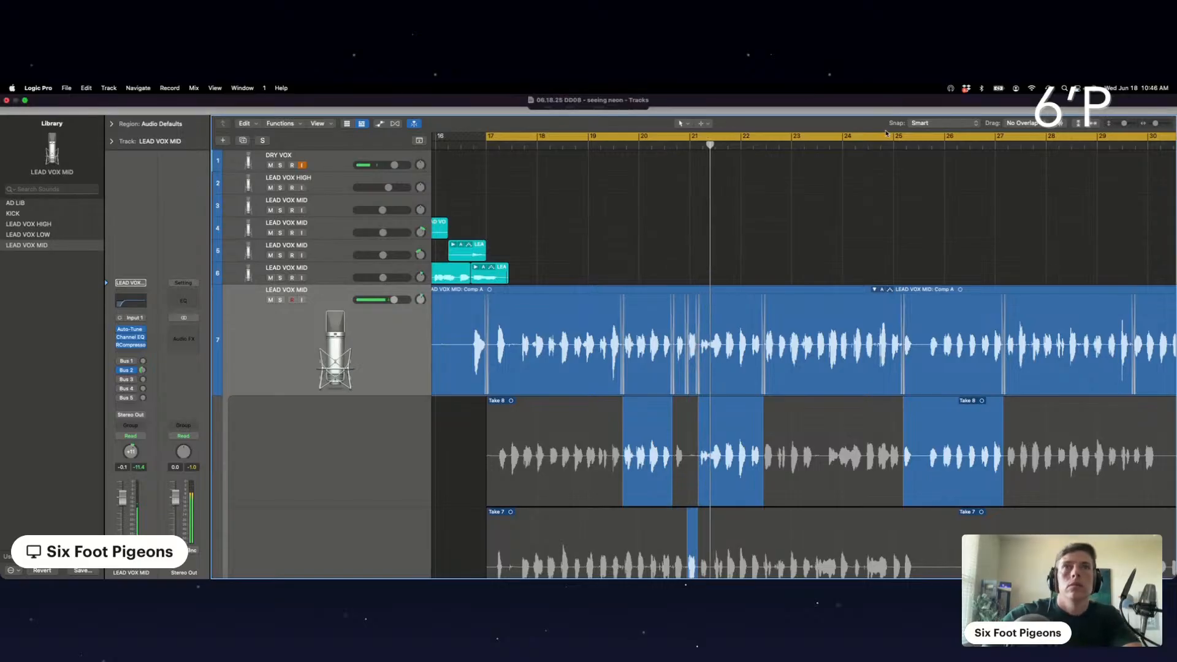
{"action": "scroll", "coordinate": [646, 340], "scroll_direction": "down", "scroll_amount": 2}
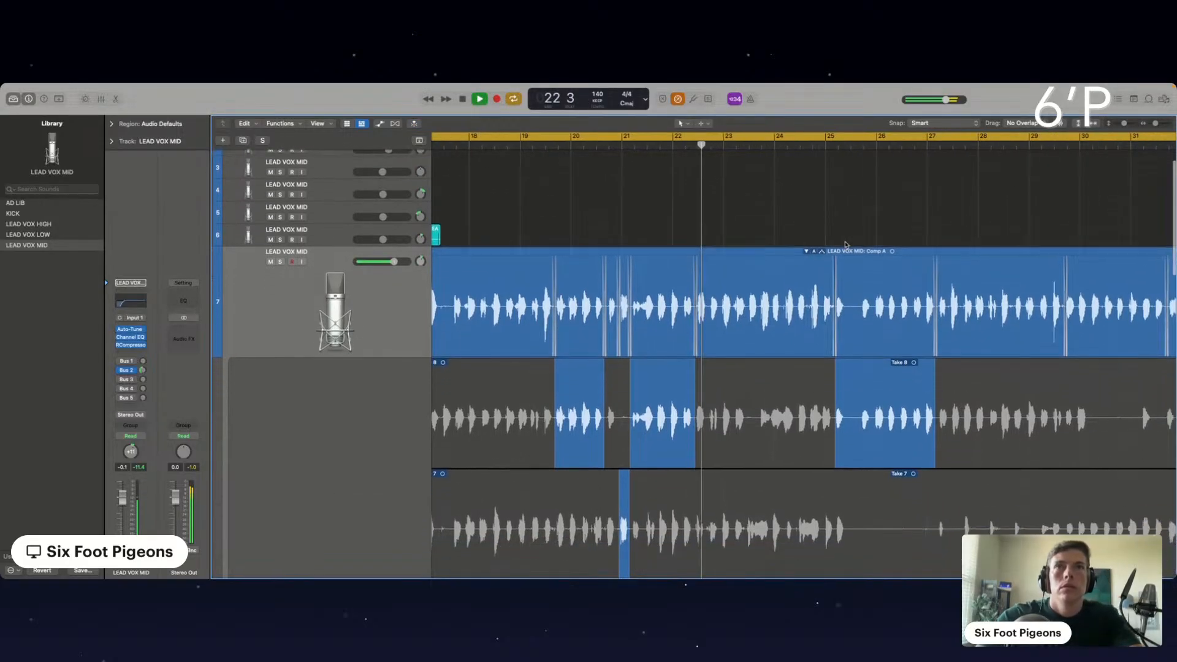
{"action": "scroll", "coordinate": [646, 340], "scroll_direction": "down", "scroll_amount": 1}
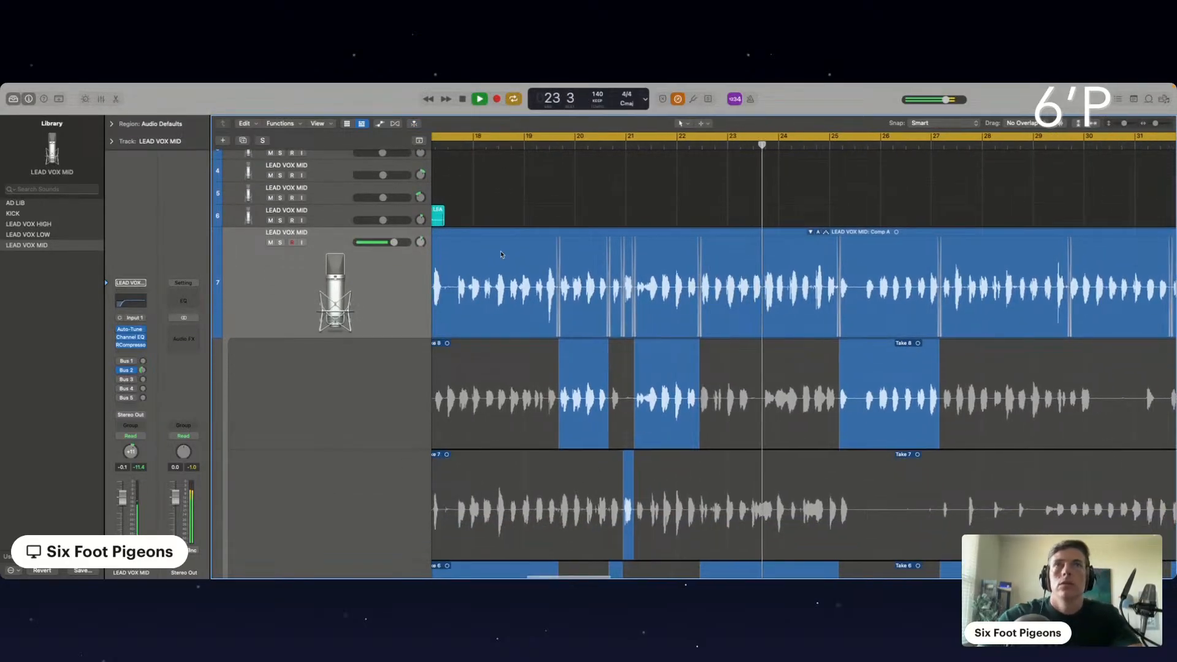
{"action": "scroll", "coordinate": [469, 224], "scroll_direction": "left", "scroll_amount": 3}
{"action": "scroll", "coordinate": [469, 223], "scroll_direction": "down", "scroll_amount": 1}
{"action": "scroll", "coordinate": [469, 224], "scroll_direction": "right", "scroll_amount": 5}
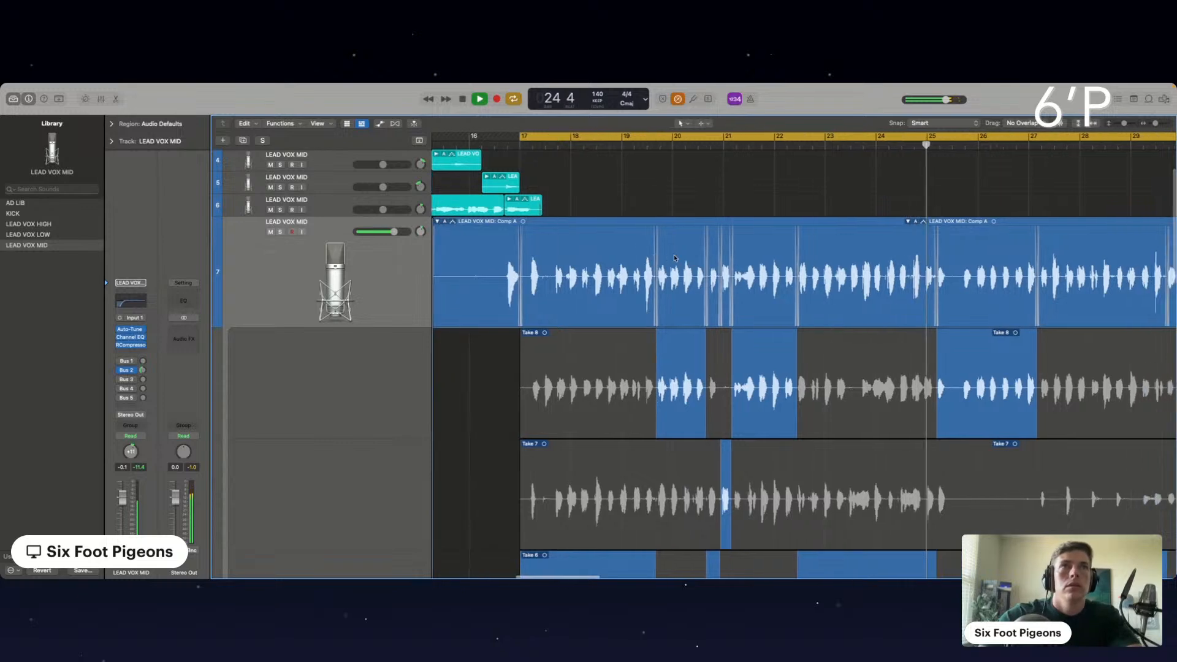
{"action": "scroll", "coordinate": [723, 240], "scroll_direction": "right", "scroll_amount": 2}
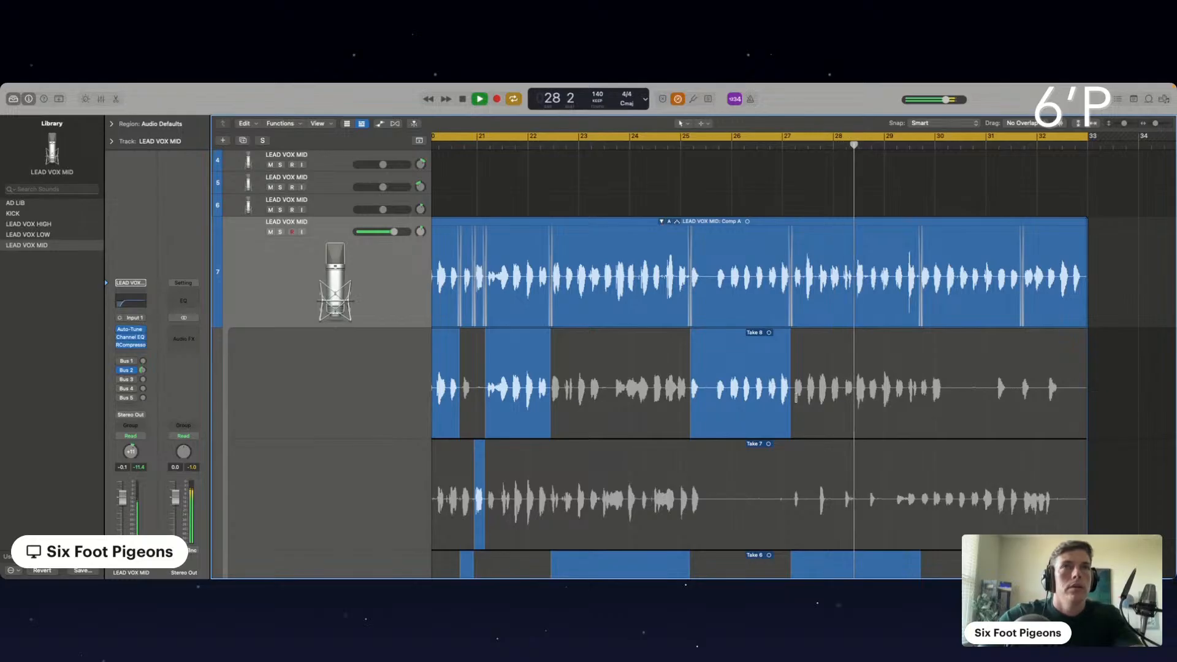
Extend the Take 8 section to about bar 27.7 and comp in Take 8 again from about bar 28.4 to 30.2.
{"action": "scroll", "coordinate": [817, 381], "scroll_direction": "down", "scroll_amount": 1}
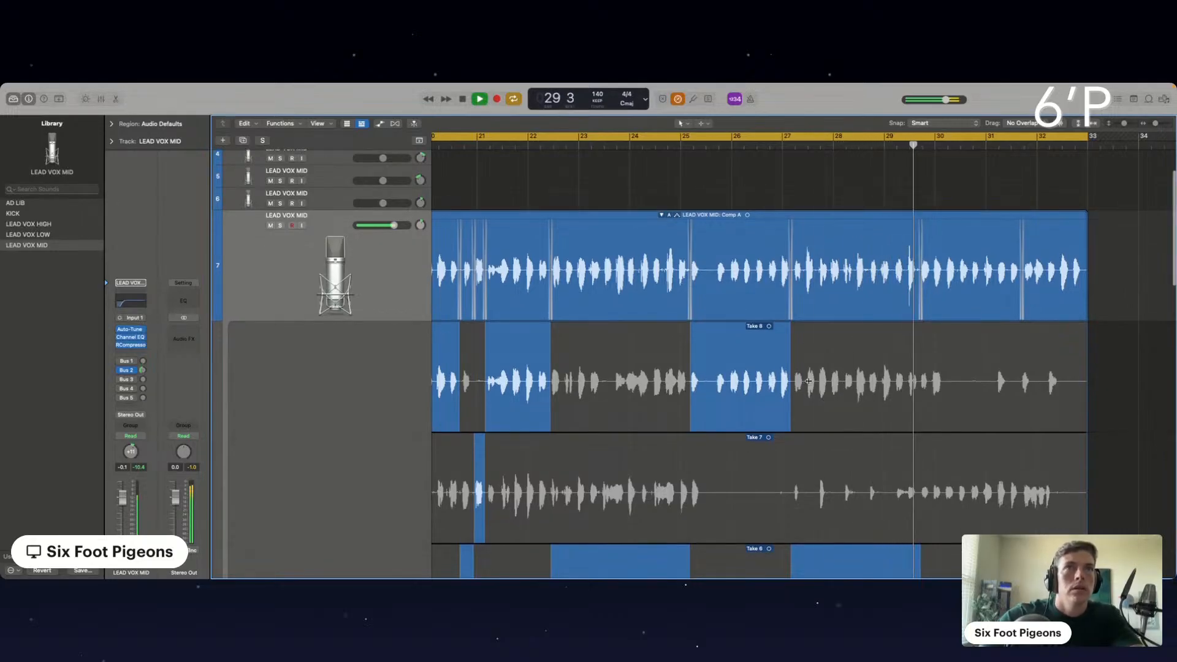
{"action": "left_click_drag", "start_coordinate": [808, 381], "coordinate": [817, 381]}
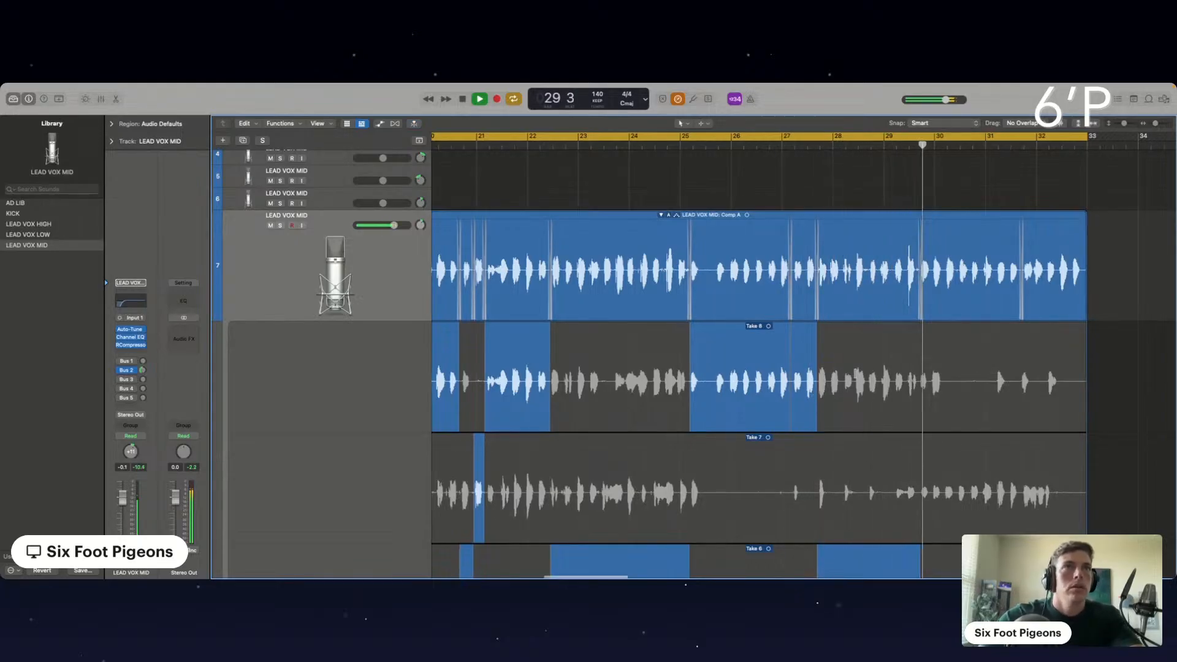
{"action": "left_click_drag", "start_coordinate": [826, 380], "coordinate": [916, 380]}
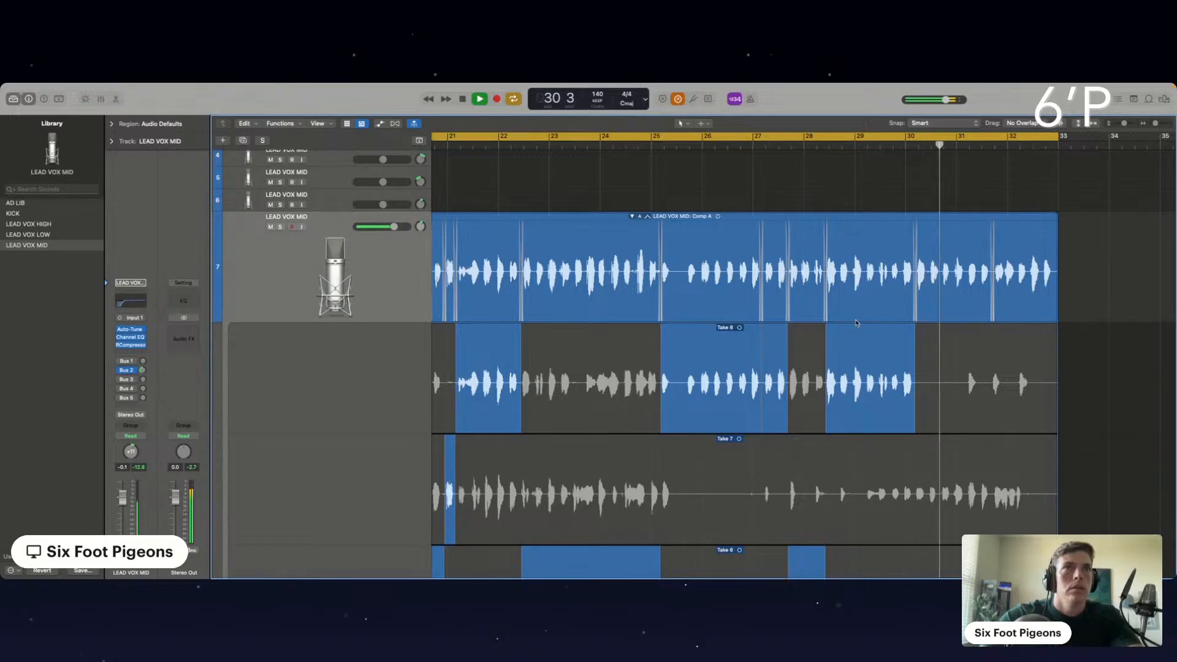
Comp in a short Take 6 section from about bar 28.9 to 29.2, within the last Take 8 section.
{"action": "scroll", "coordinate": [858, 371], "scroll_direction": "down", "scroll_amount": 1}
{"action": "scroll", "coordinate": [857, 417], "scroll_direction": "down", "scroll_amount": 5}
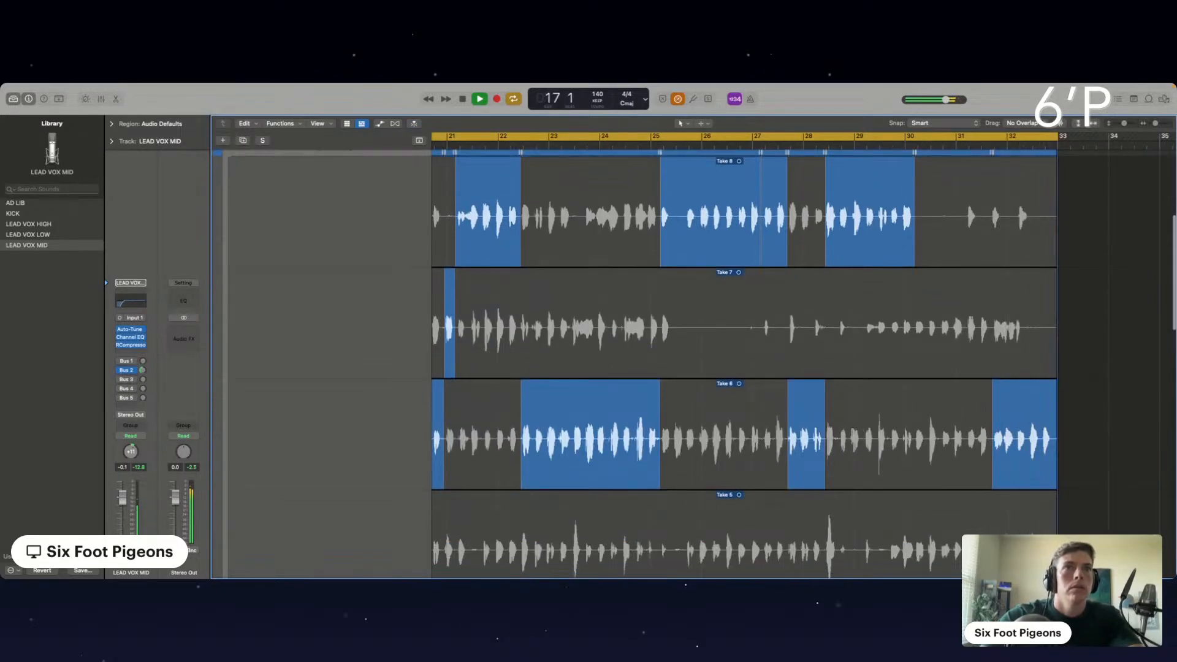
{"action": "left_click_drag", "start_coordinate": [849, 438], "coordinate": [857, 438]}
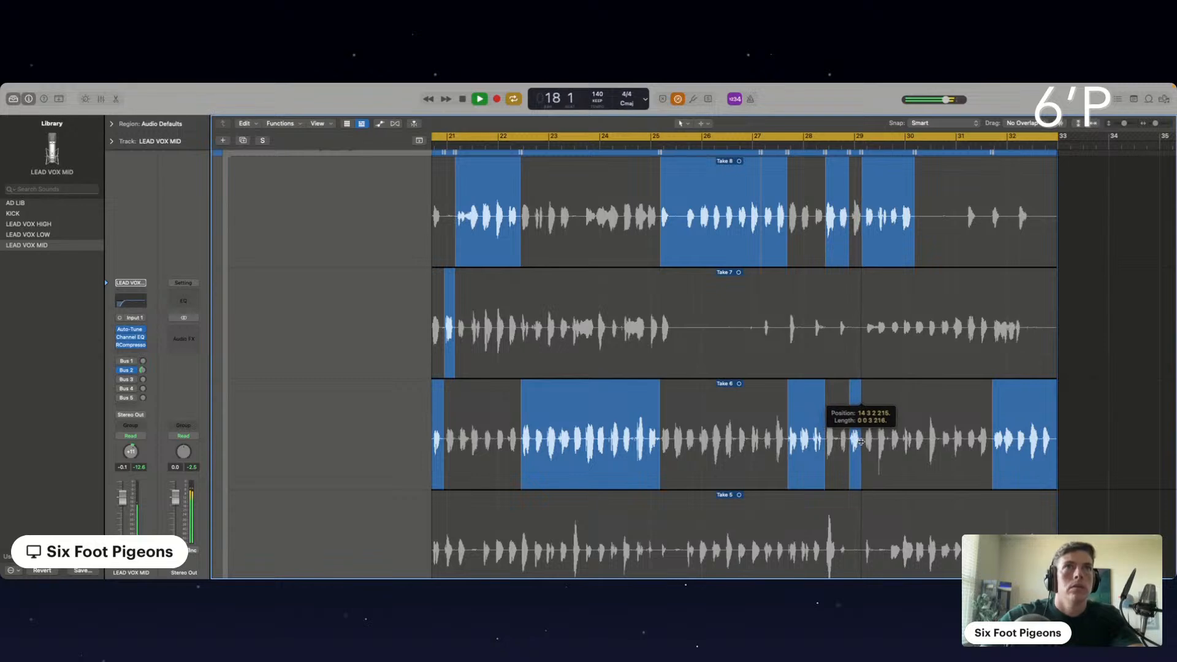
{"action": "scroll", "coordinate": [830, 301], "scroll_direction": "down", "scroll_amount": 1}
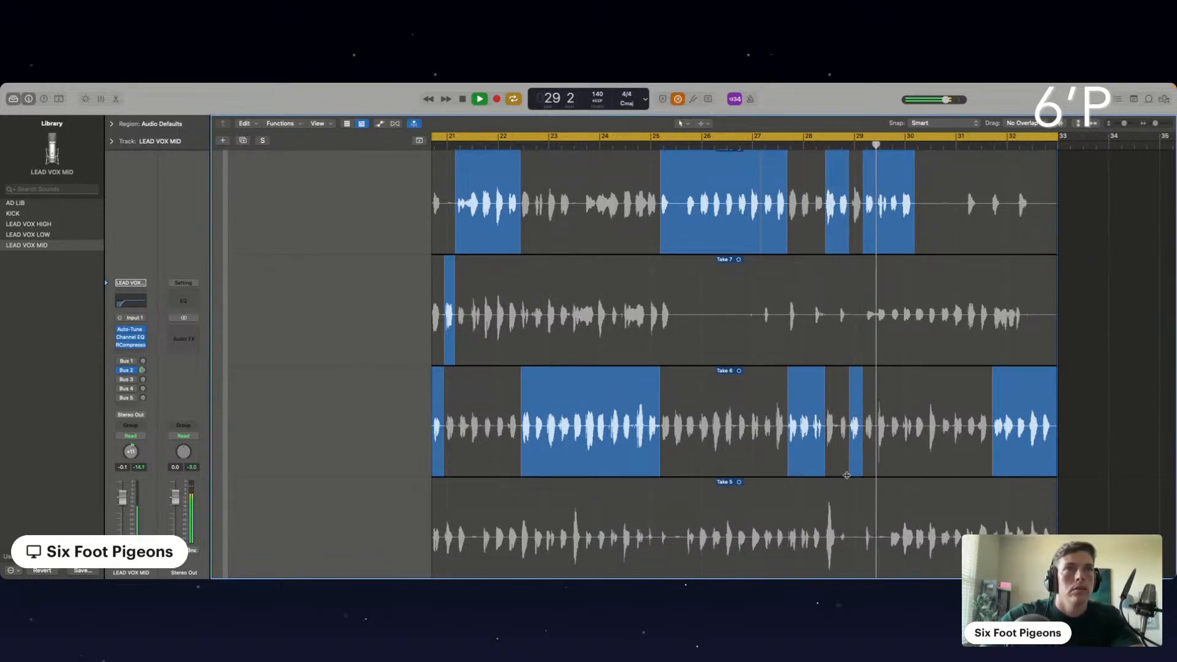
Switch the short section at about bar 28.9 to 29.2 to Take 4, audition it and close the take folder.
{"action": "scroll", "coordinate": [849, 504], "scroll_direction": "down", "scroll_amount": 5}
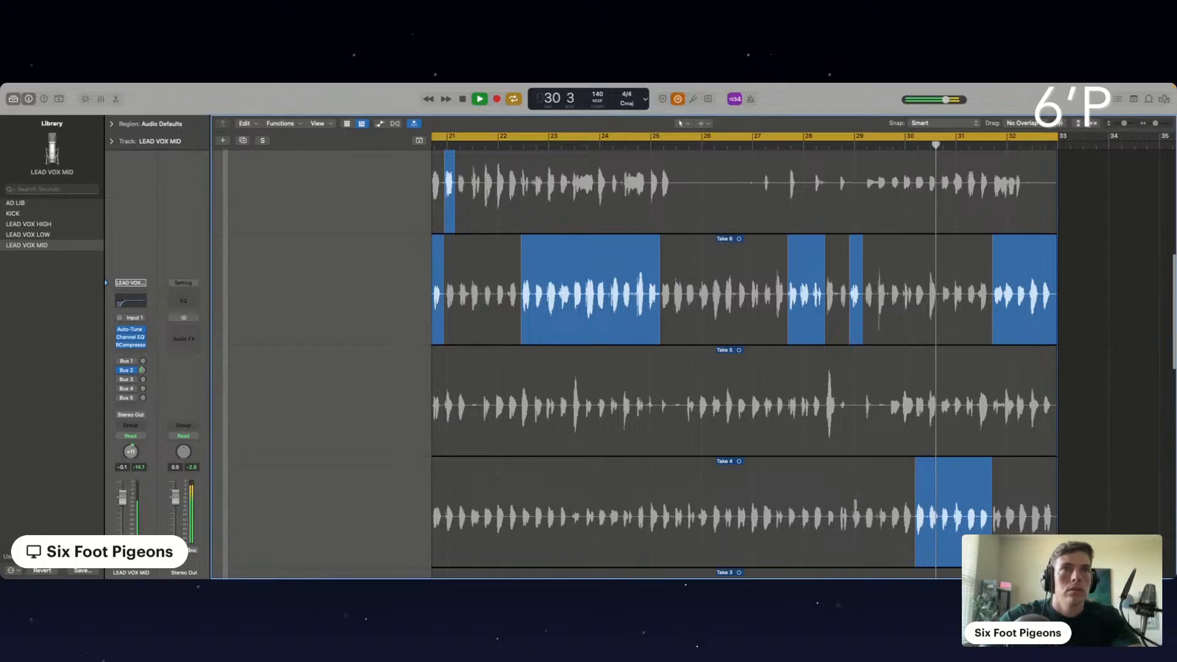
{"action": "left_click", "coordinate": [850, 504]}
{"action": "left_click", "coordinate": [839, 143]}
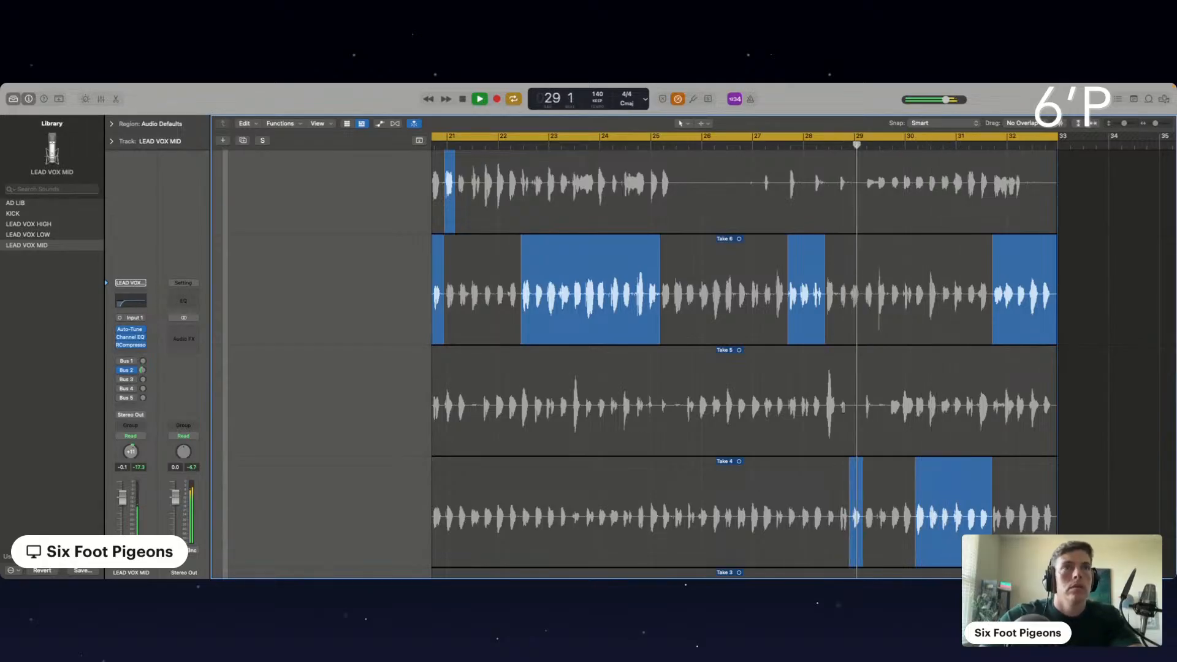
{"action": "scroll", "coordinate": [854, 514], "scroll_direction": "down", "scroll_amount": 3}
{"action": "scroll", "coordinate": [854, 514], "scroll_direction": "up", "scroll_amount": 6}
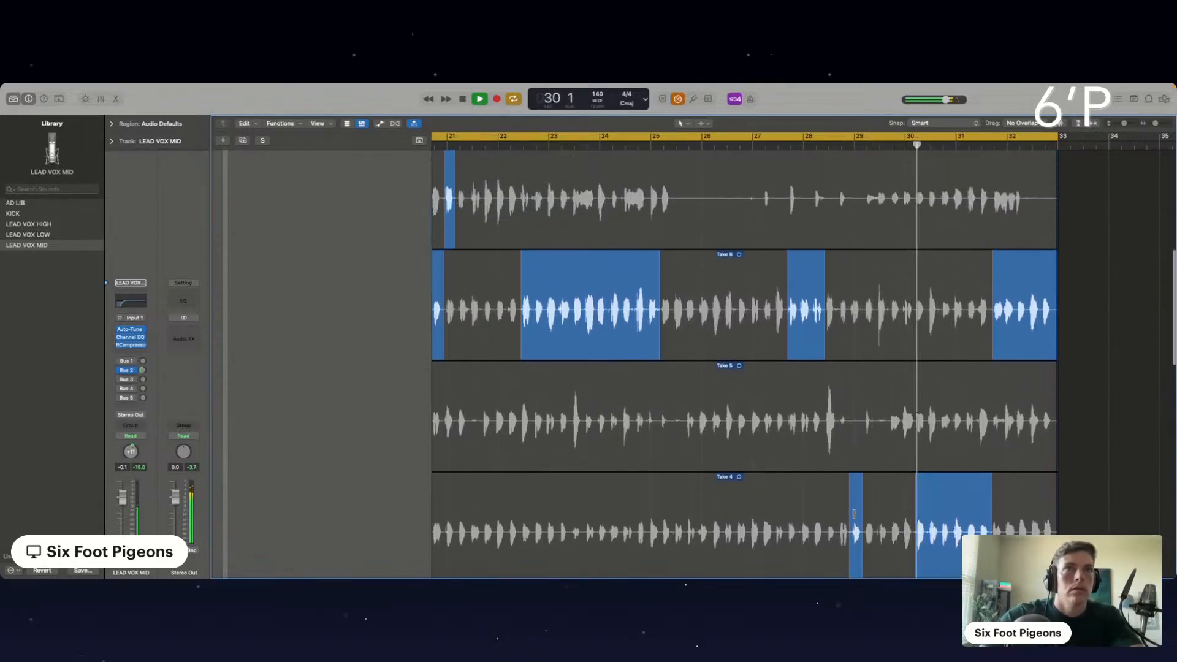
{"action": "scroll", "coordinate": [860, 394], "scroll_direction": "up", "scroll_amount": 8}
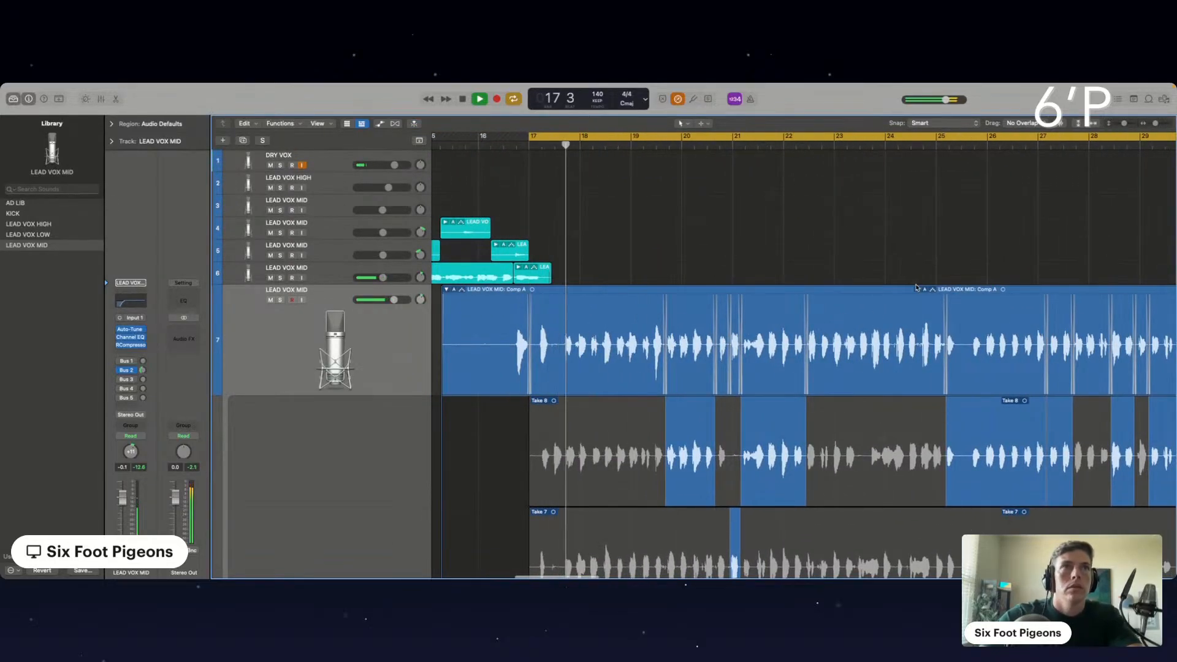
{"action": "double_click", "coordinate": [854, 316]}
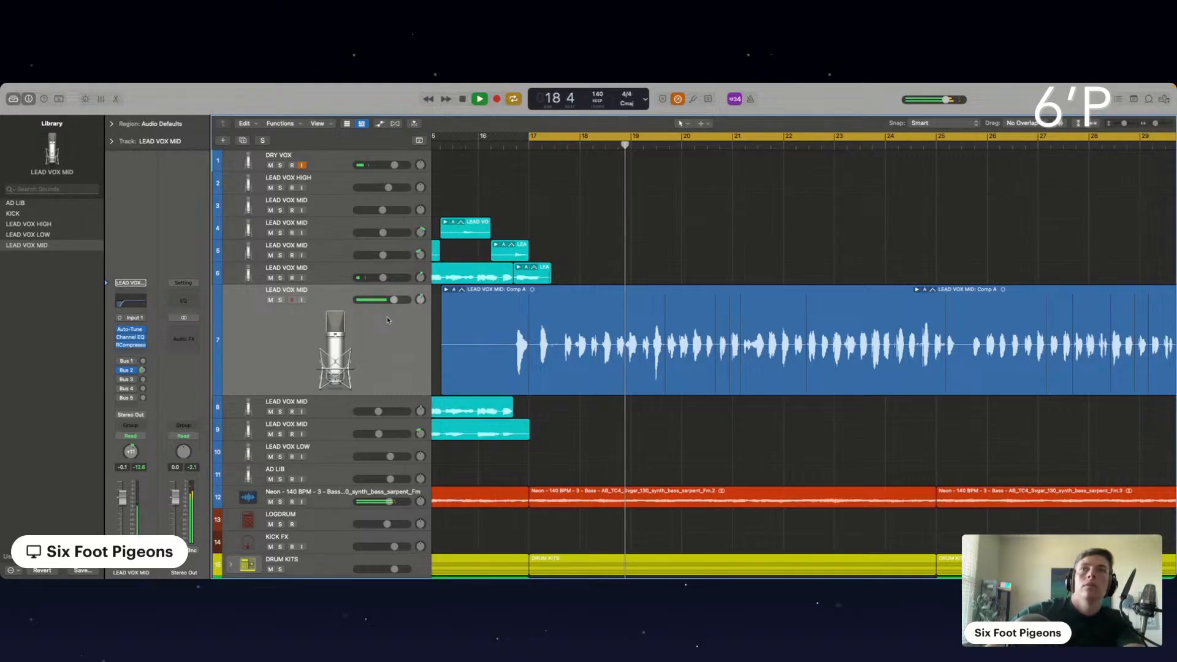
Stop playback, duplicate the LEAD VOX MID track below the comped one and move input monitoring from DRY VOX to it.
{"action": "key", "text": "space"}
{"action": "left_click", "coordinate": [411, 406]}
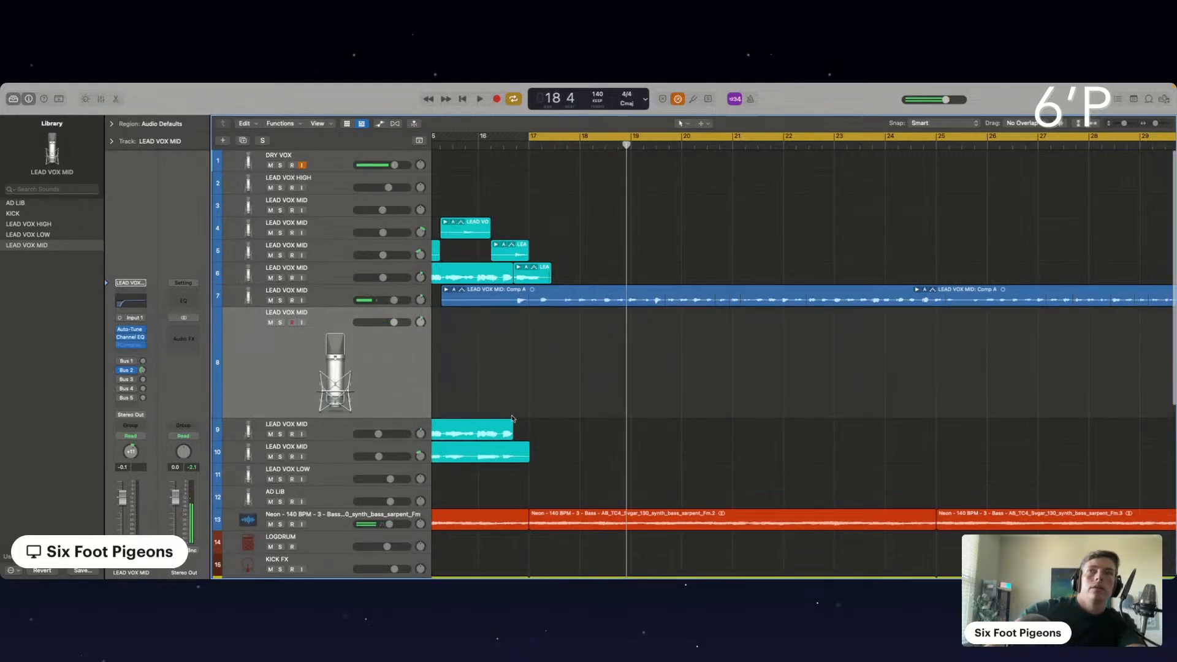
{"action": "left_click", "coordinate": [301, 323]}
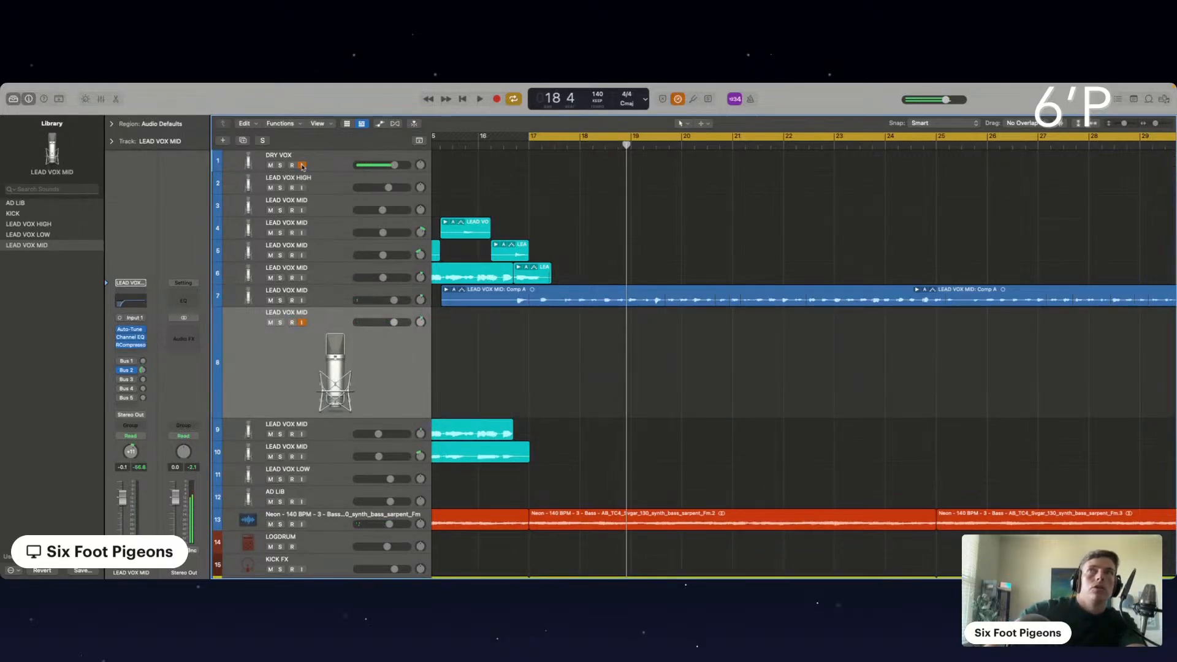
Set the Auto-Tune EFX input type to Low Male on the new LEAD VOX MID track.
{"action": "left_click", "coordinate": [130, 331]}
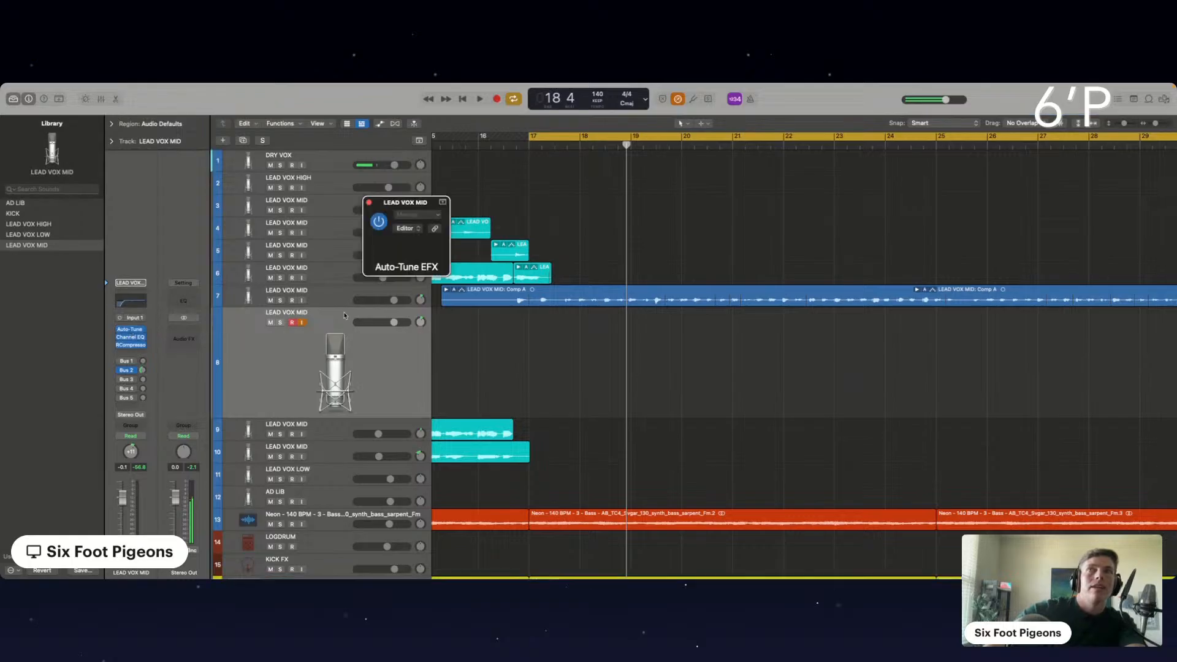
{"action": "left_click", "coordinate": [423, 252]}
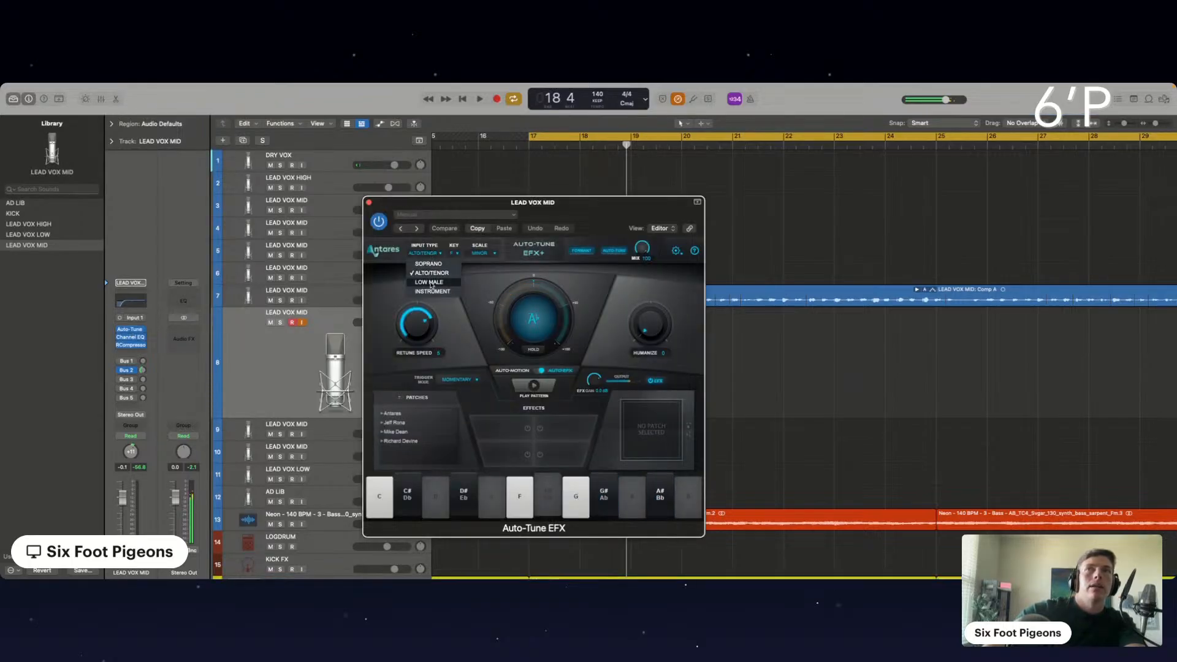
{"action": "left_click", "coordinate": [429, 281]}
{"action": "left_click", "coordinate": [369, 202]}
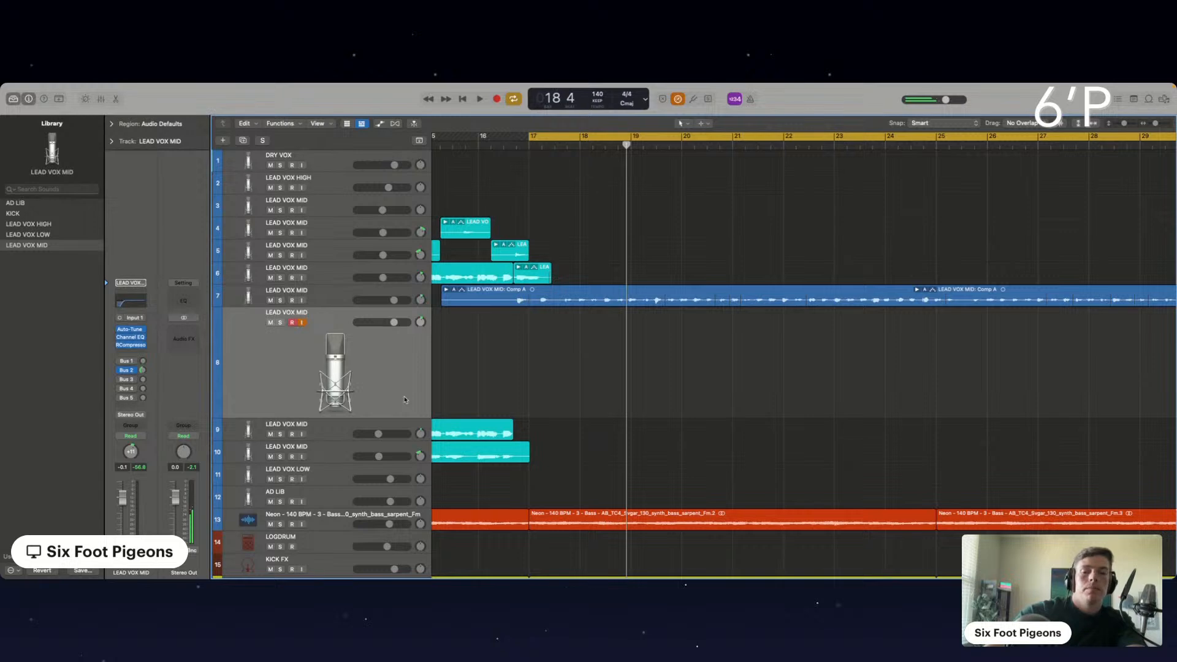
Trim the start of the track 7 comp folder to bar 17 and record lead vocals on the new track.
{"action": "key", "text": "space"}
{"action": "left_click_drag", "start_coordinate": [422, 323], "coordinate": [529, 305]}
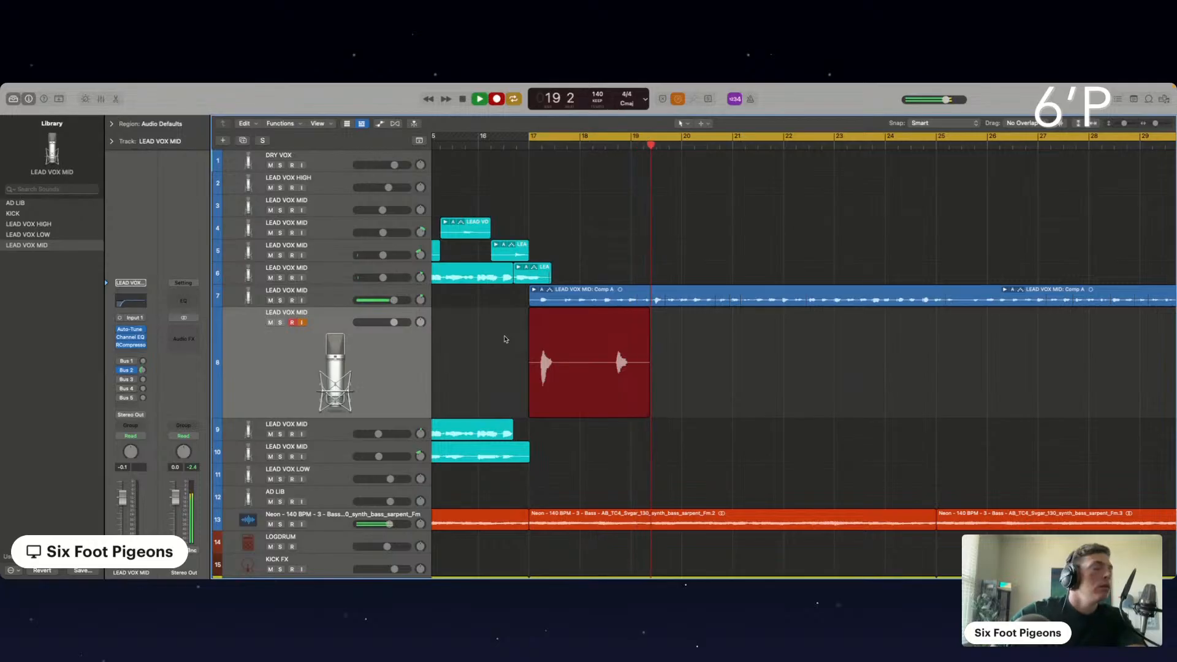
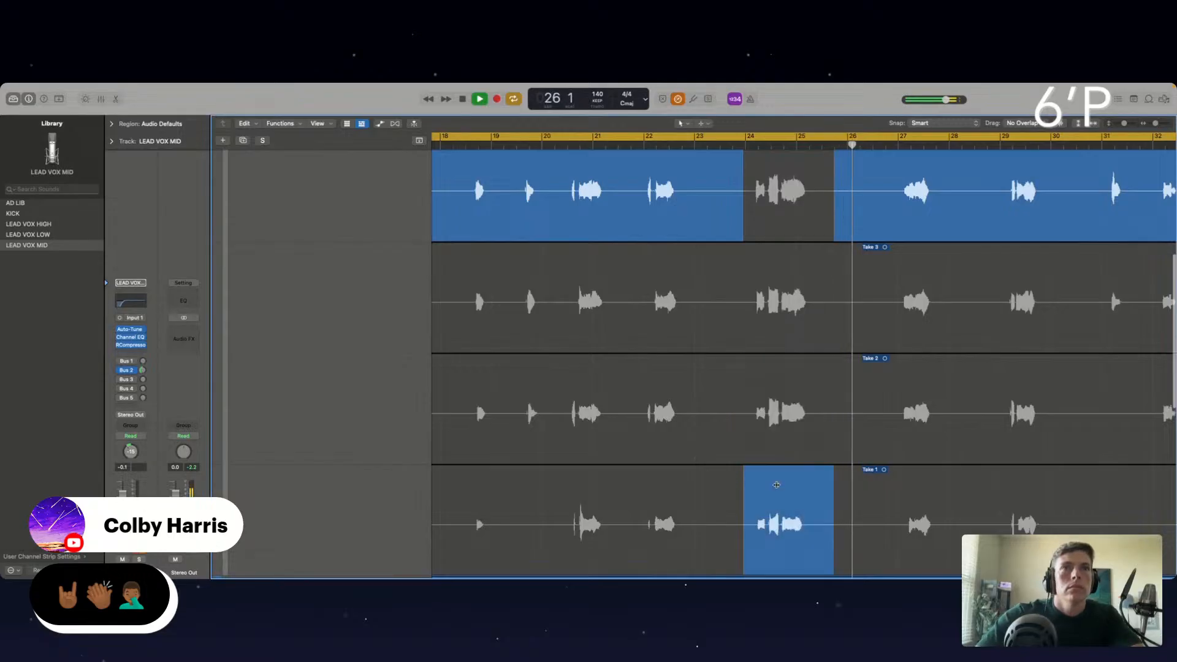
Replay from bar 24 and choose Take 2 for the section from about bar 24 to 25.7.
{"action": "left_click", "coordinate": [745, 145]}
{"action": "scroll", "coordinate": [768, 285], "scroll_direction": "right", "scroll_amount": 1}
{"action": "scroll", "coordinate": [768, 285], "scroll_direction": "right", "scroll_amount": 1}
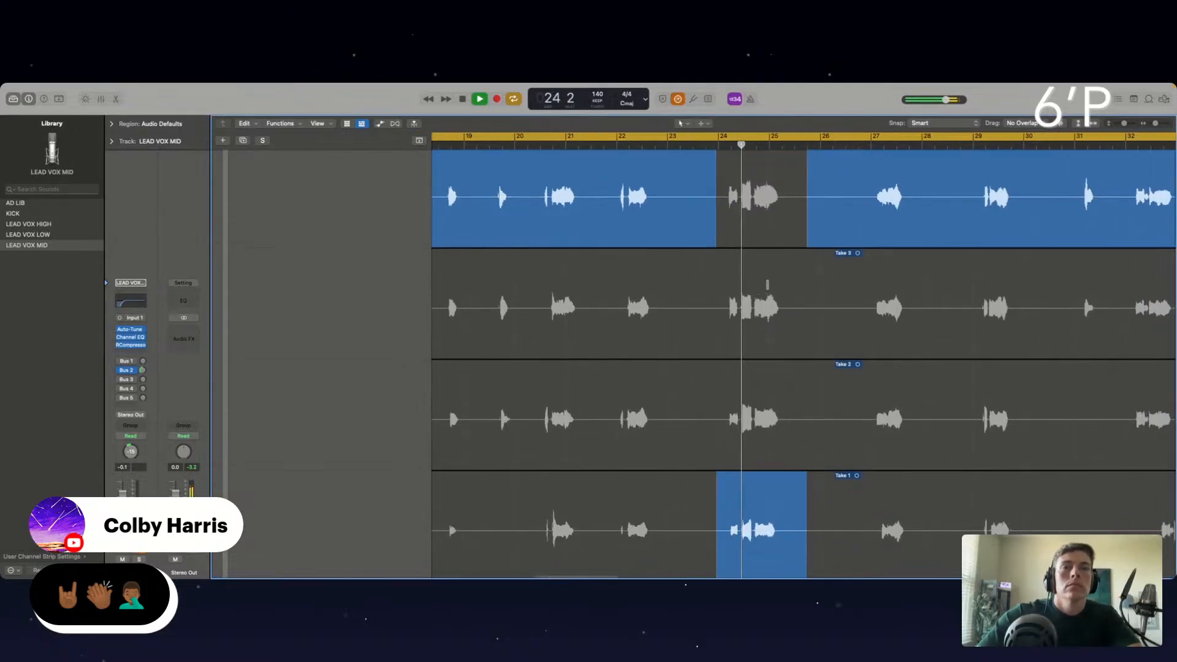
{"action": "left_click", "coordinate": [786, 407]}
{"action": "scroll", "coordinate": [785, 294], "scroll_direction": "up", "scroll_amount": 2}
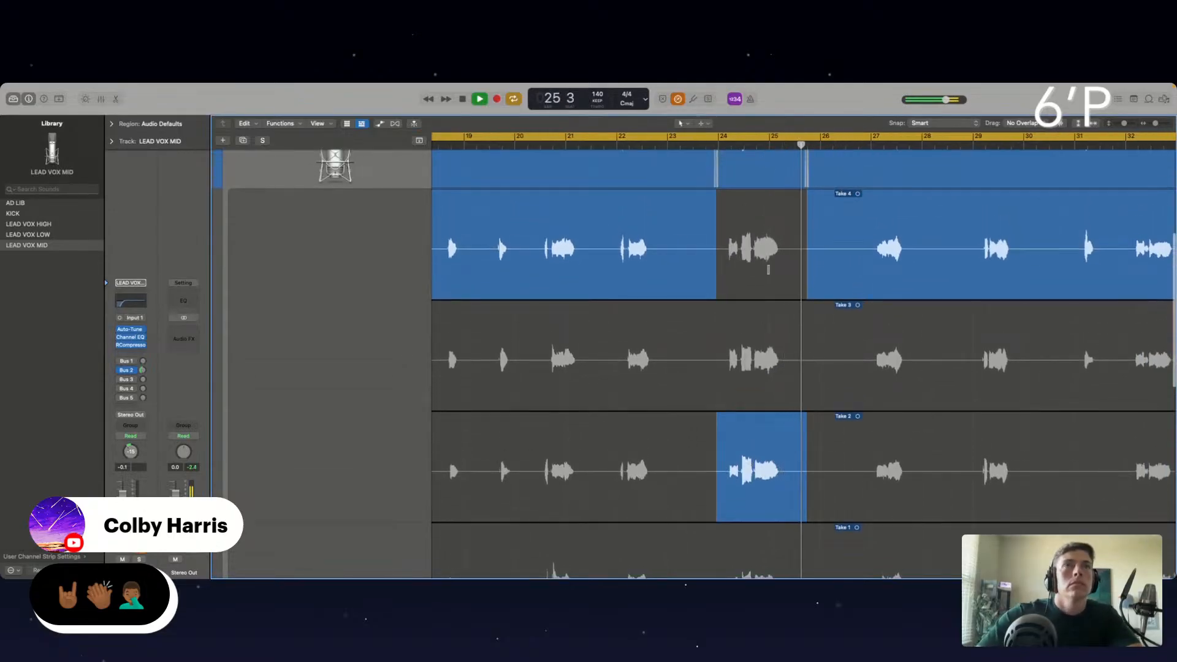
Audition the rest of the comp, comp in Take 3 from about bar 30.9 to 31.9, and close the take folder.
{"action": "scroll", "coordinate": [782, 288], "scroll_direction": "right", "scroll_amount": 3}
{"action": "scroll", "coordinate": [773, 276], "scroll_direction": "up", "scroll_amount": 2}
{"action": "key", "text": "super+Up"}
{"action": "key", "text": "super+Up"}
{"action": "key", "text": "super+Up"}
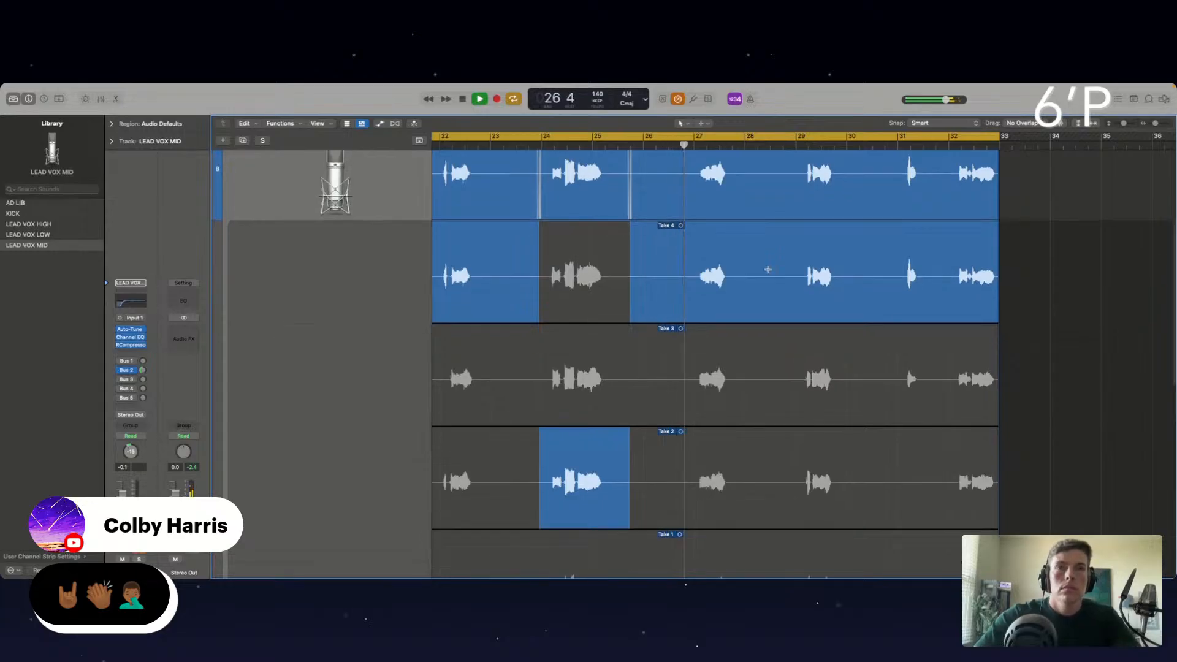
{"action": "scroll", "coordinate": [768, 270], "scroll_direction": "up", "scroll_amount": 3}
{"action": "scroll", "coordinate": [769, 269], "scroll_direction": "up", "scroll_amount": 1}
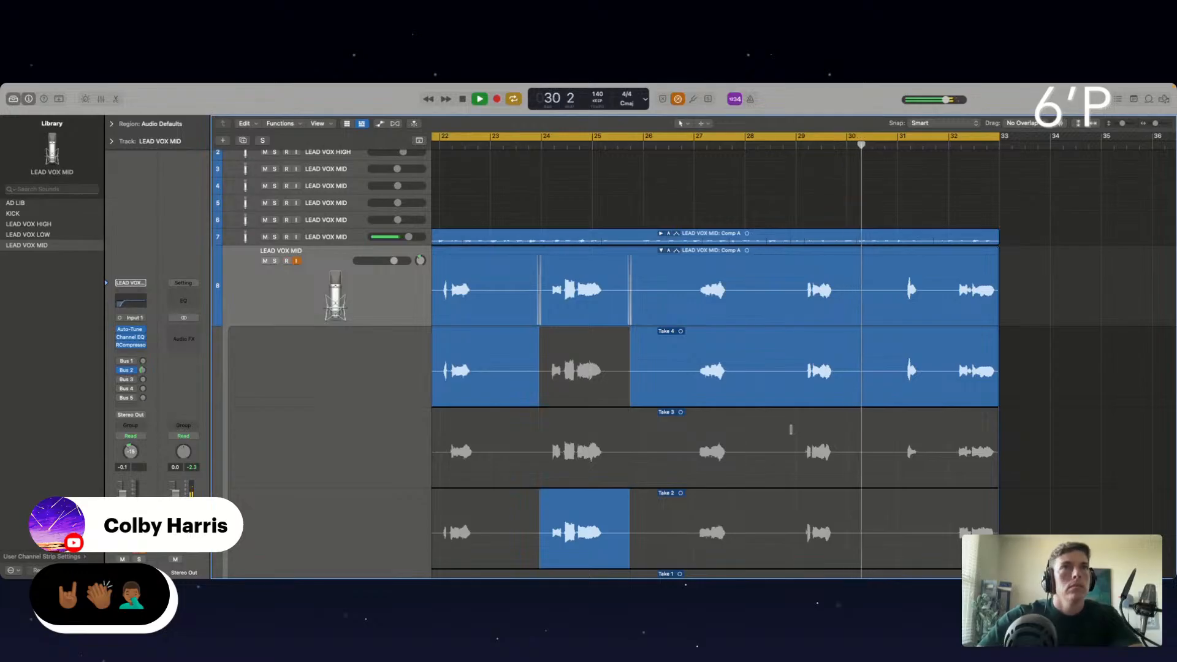
{"action": "scroll", "coordinate": [458, 278], "scroll_direction": "down", "scroll_amount": 3}
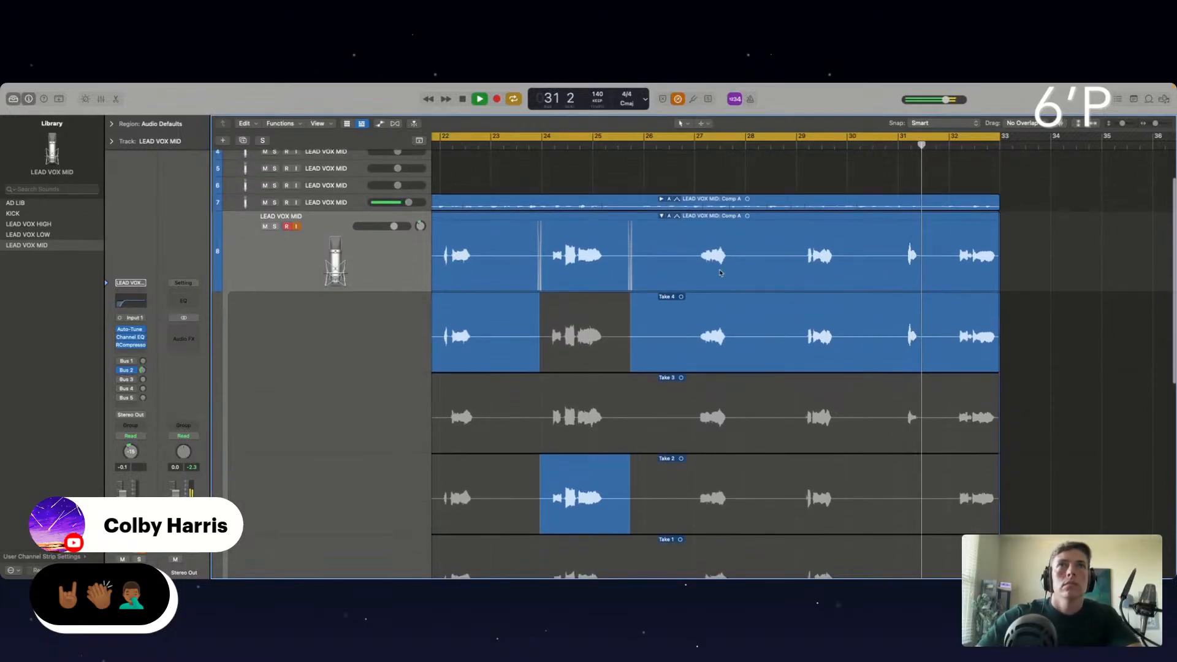
{"action": "scroll", "coordinate": [953, 395], "scroll_direction": "up", "scroll_amount": 1}
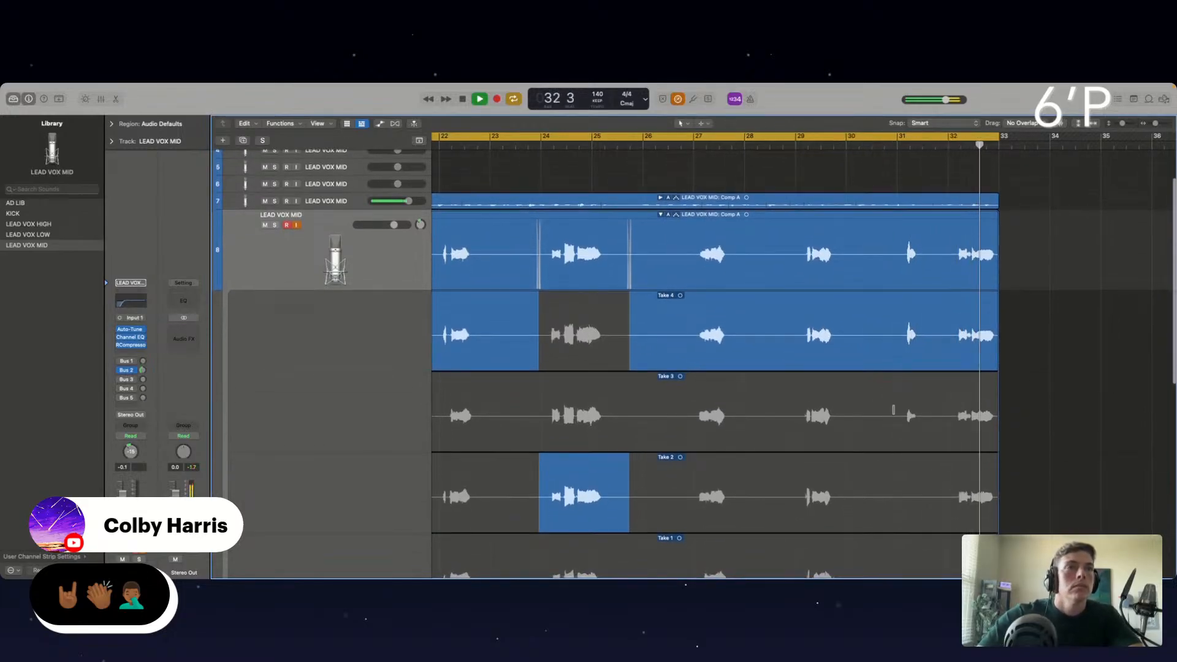
{"action": "left_click_drag", "start_coordinate": [944, 398], "coordinate": [894, 400]}
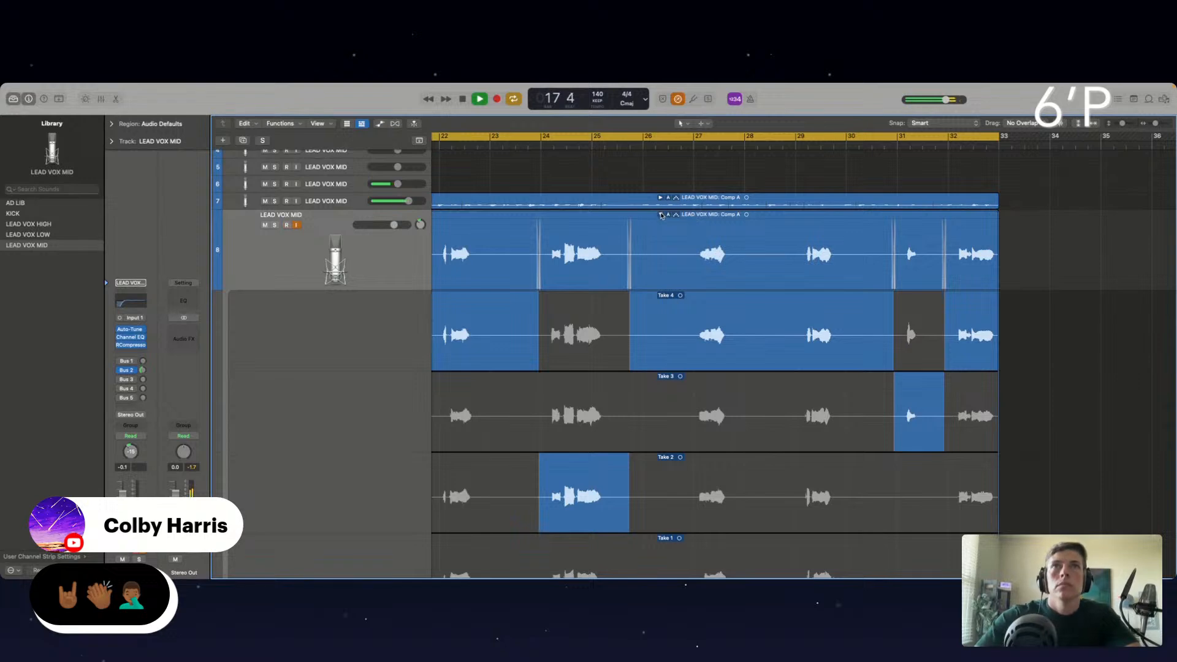
{"action": "left_click", "coordinate": [660, 214]}
Check the comped LEAD VOX MID tracks 9 and 8, and set the pan of track 7 to +4.
{"action": "left_click", "coordinate": [360, 302]}
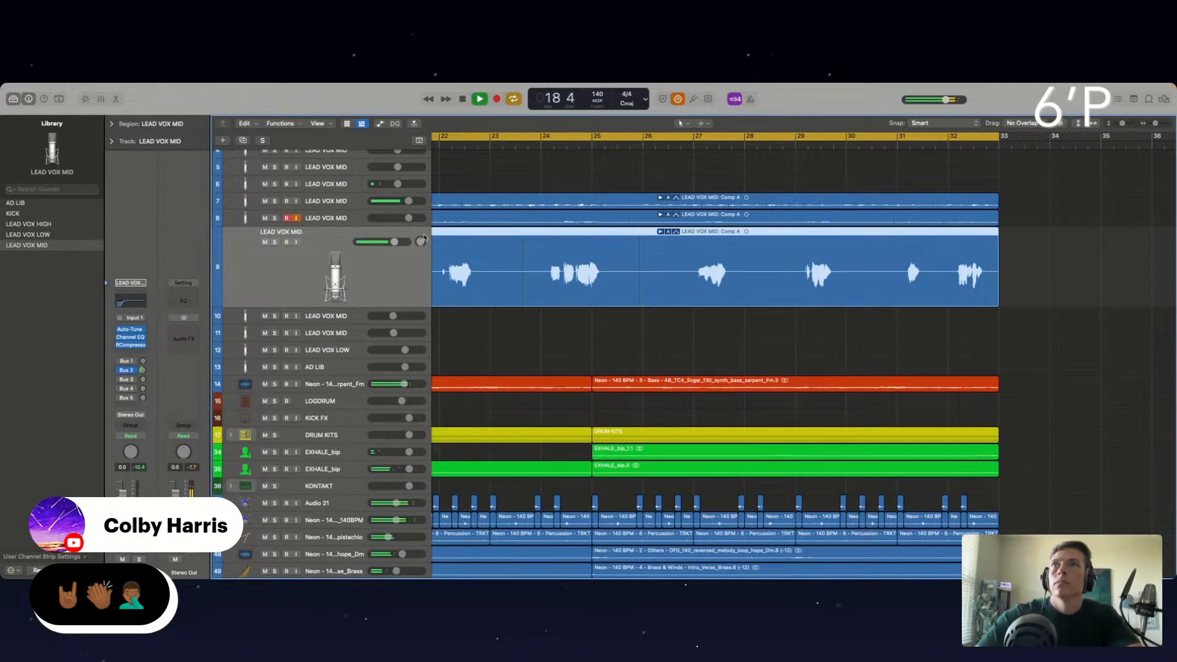
{"action": "left_click", "coordinate": [356, 216]}
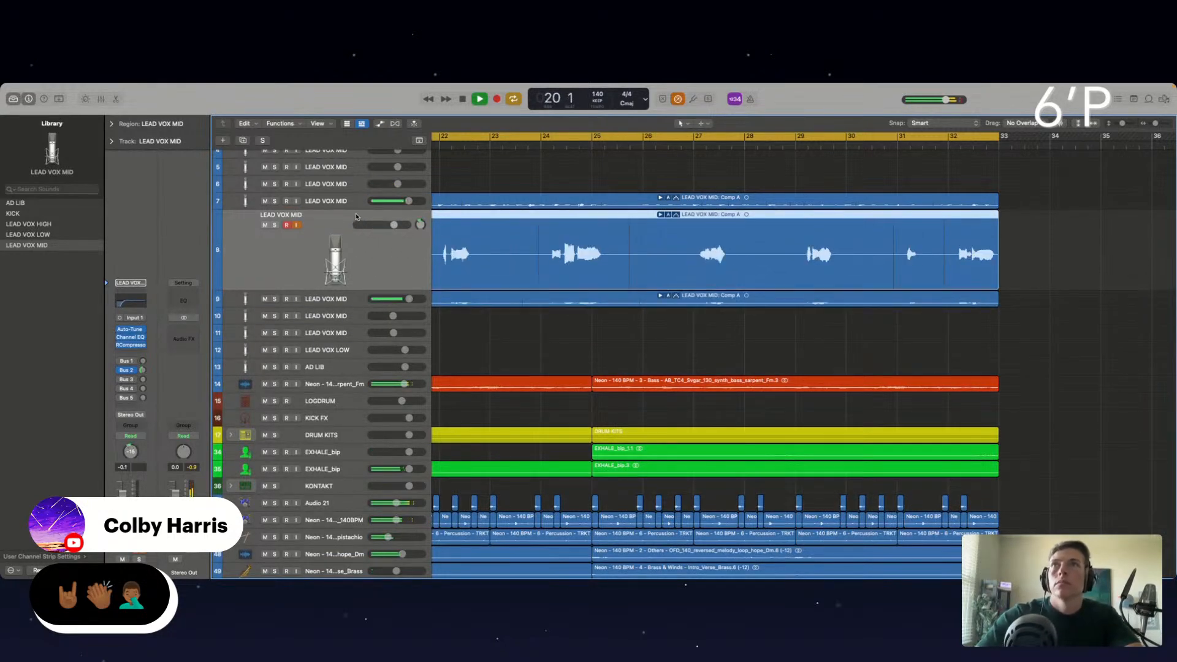
{"action": "left_click", "coordinate": [351, 202]}
{"action": "mouse_move", "coordinate": [420, 209]}
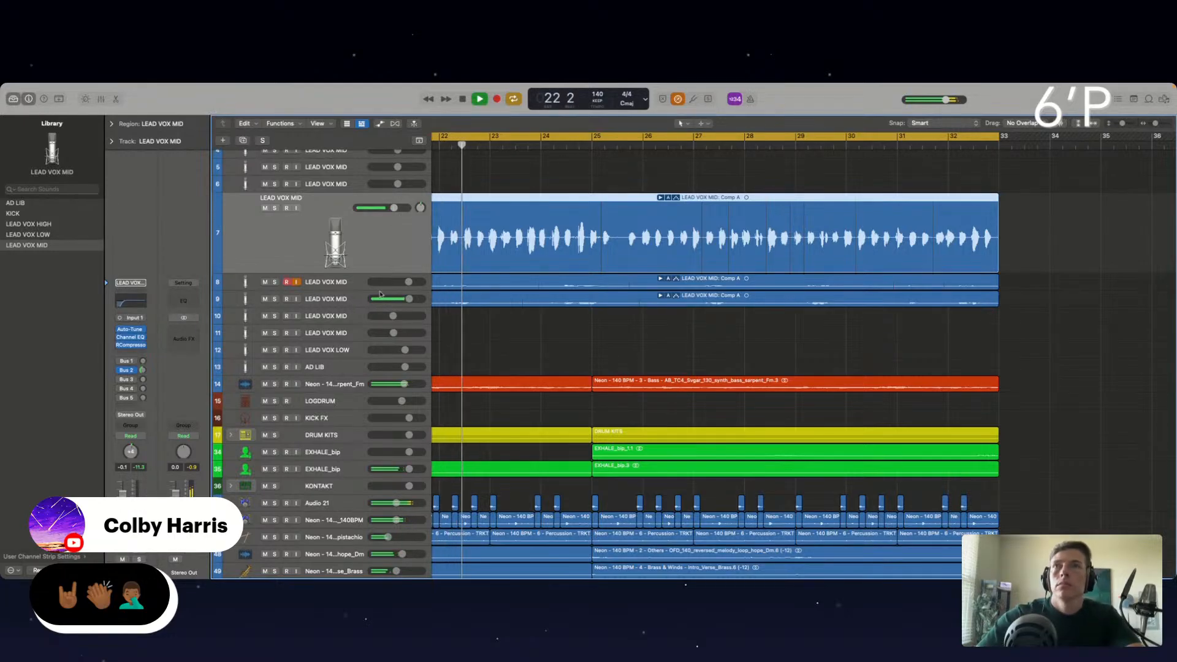
During playback, lower the volume of LEAD VOX MID track 9 to -1.0 dB and track 8 to -2.4 dB.
{"action": "left_click", "coordinate": [466, 299]}
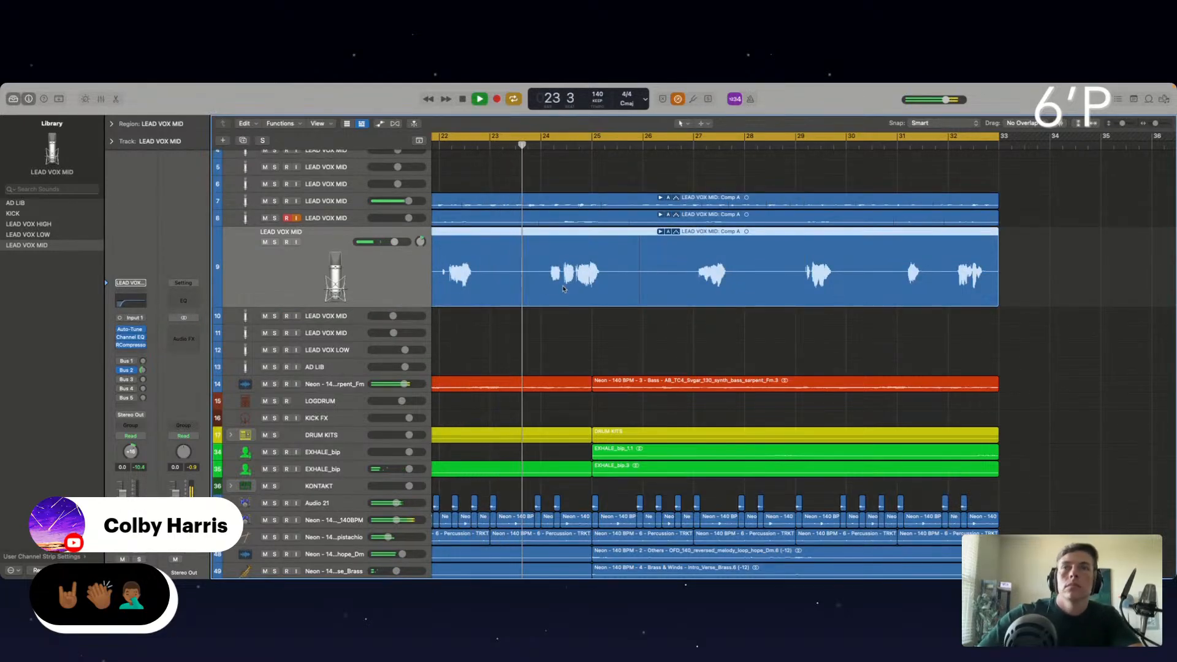
{"action": "left_click", "coordinate": [342, 221]}
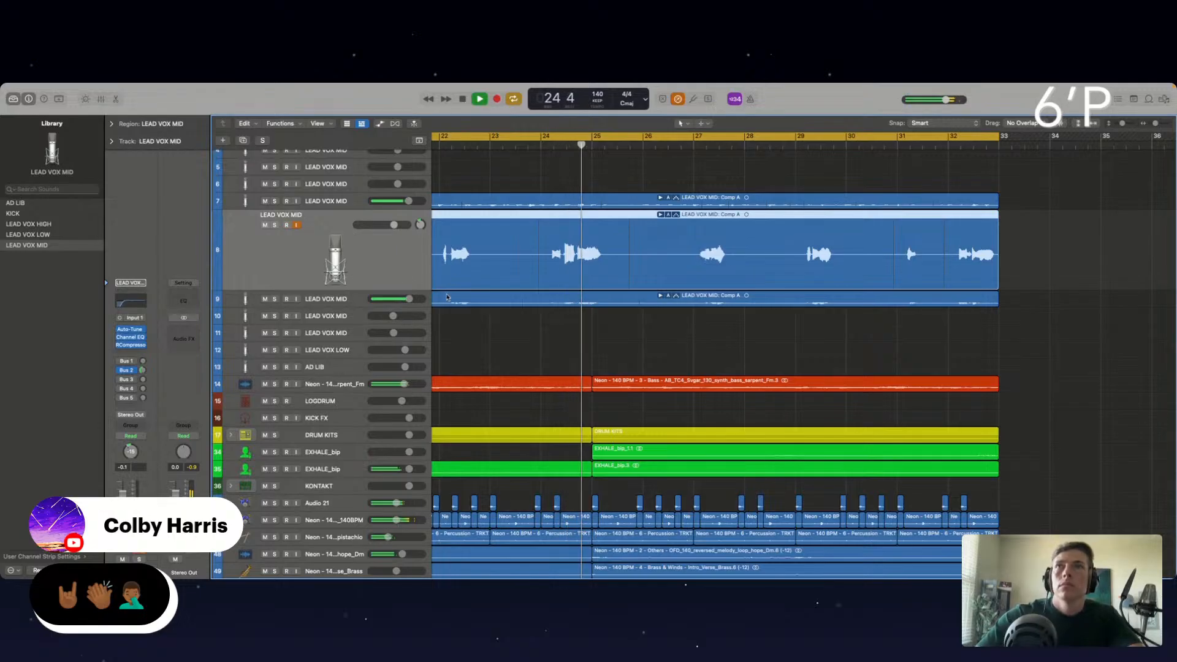
{"action": "mouse_move", "coordinate": [407, 299]}
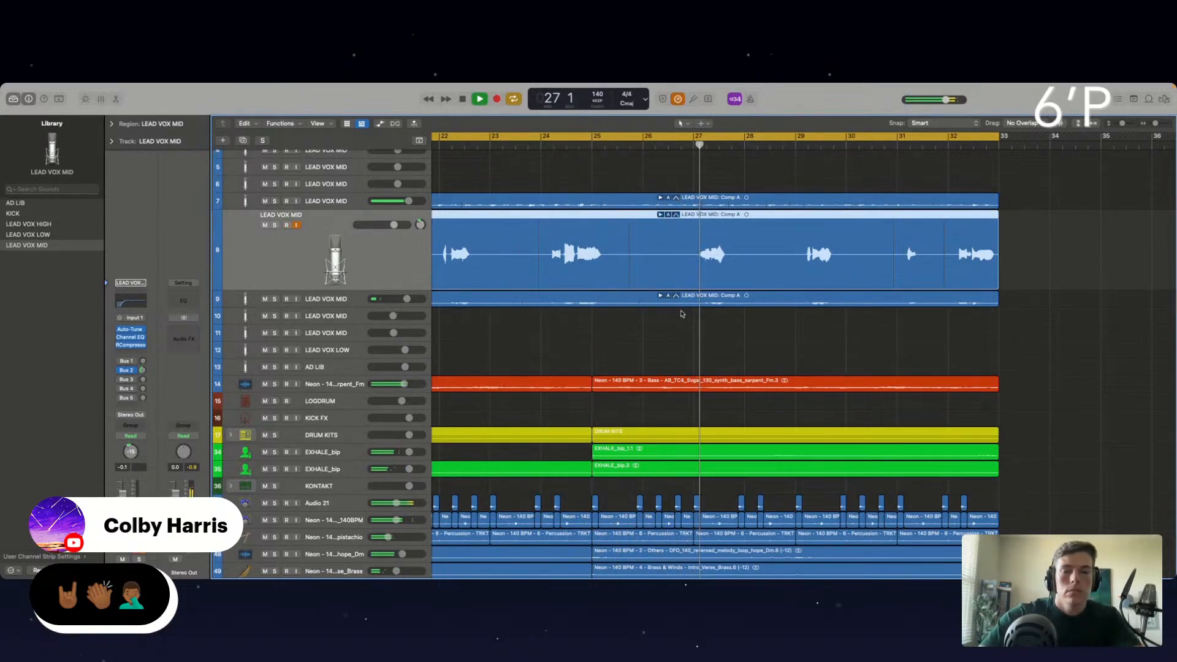
{"action": "left_click", "coordinate": [783, 341]}
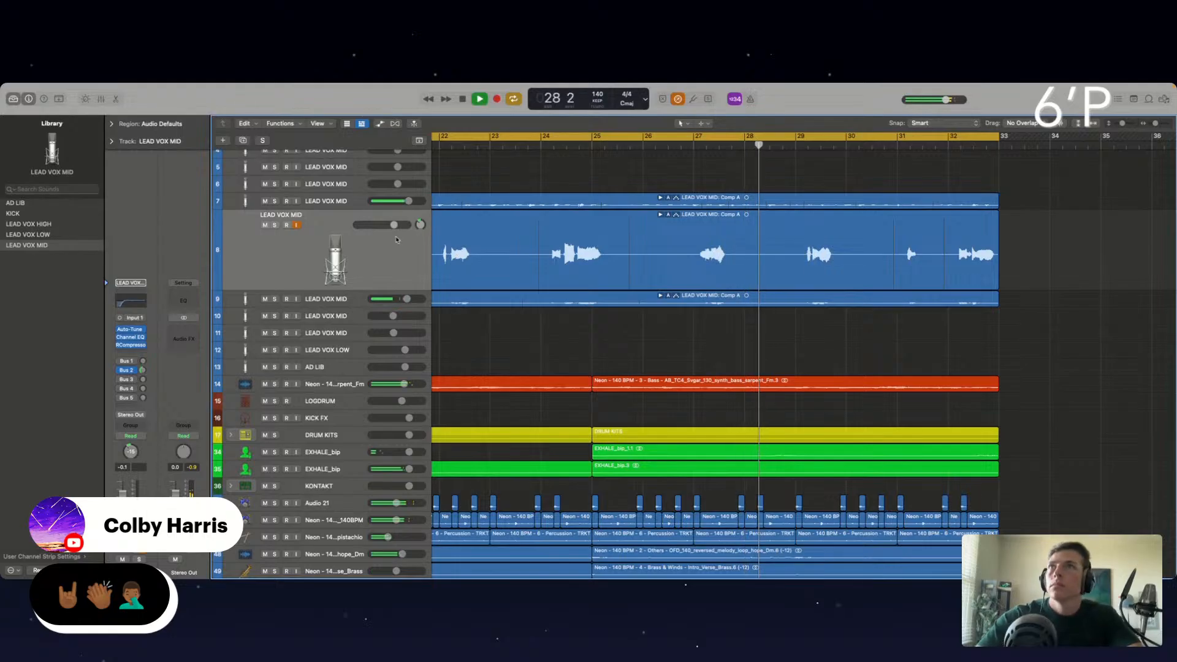
{"action": "left_click_drag", "start_coordinate": [393, 225], "coordinate": [389, 225]}
{"action": "scroll", "coordinate": [527, 350], "scroll_direction": "left", "scroll_amount": 1}
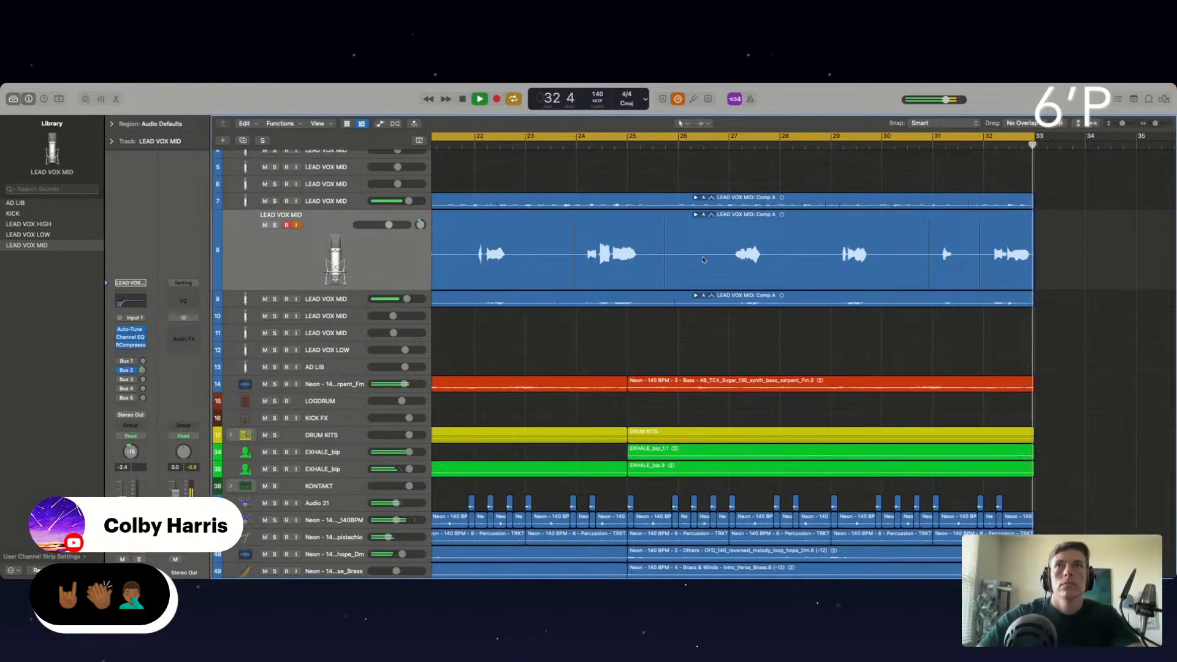
Stop playback and add a new LEAD VOX MID track below track 9 with duplicated settings.
{"action": "key", "text": "super+Left"}
{"action": "key", "text": "super+Left"}
{"action": "key", "text": "super+Left"}
{"action": "scroll", "coordinate": [493, 330], "scroll_direction": "left", "scroll_amount": 2}
{"action": "scroll", "coordinate": [494, 330], "scroll_direction": "left", "scroll_amount": 7}
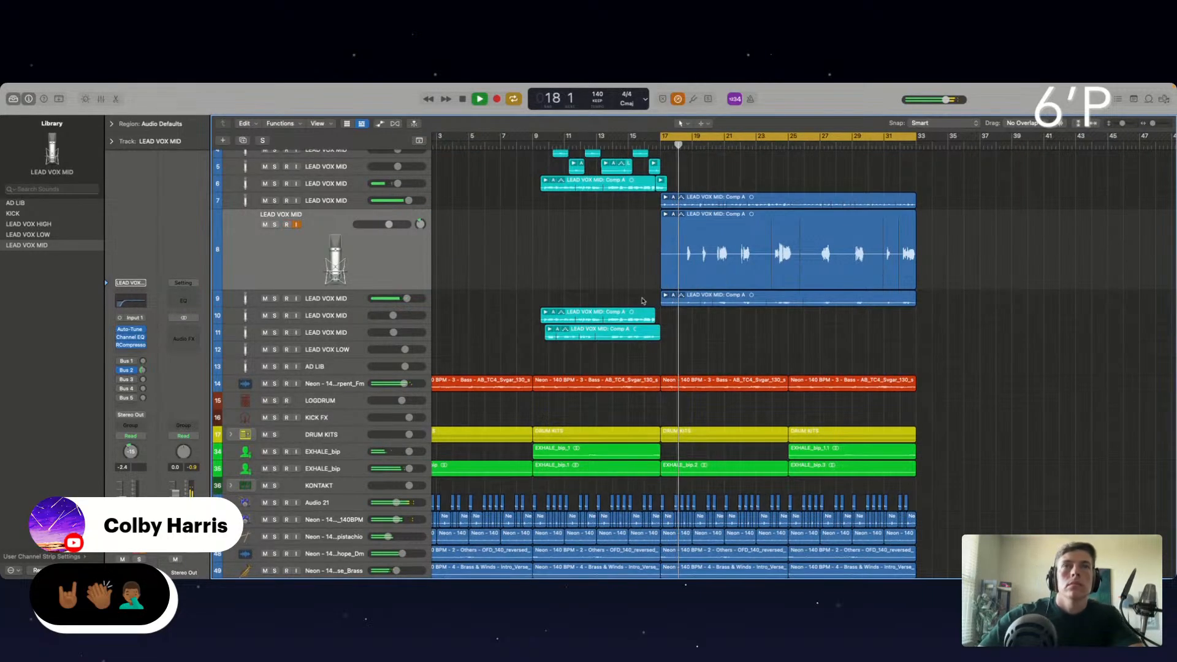
{"action": "key", "text": "space"}
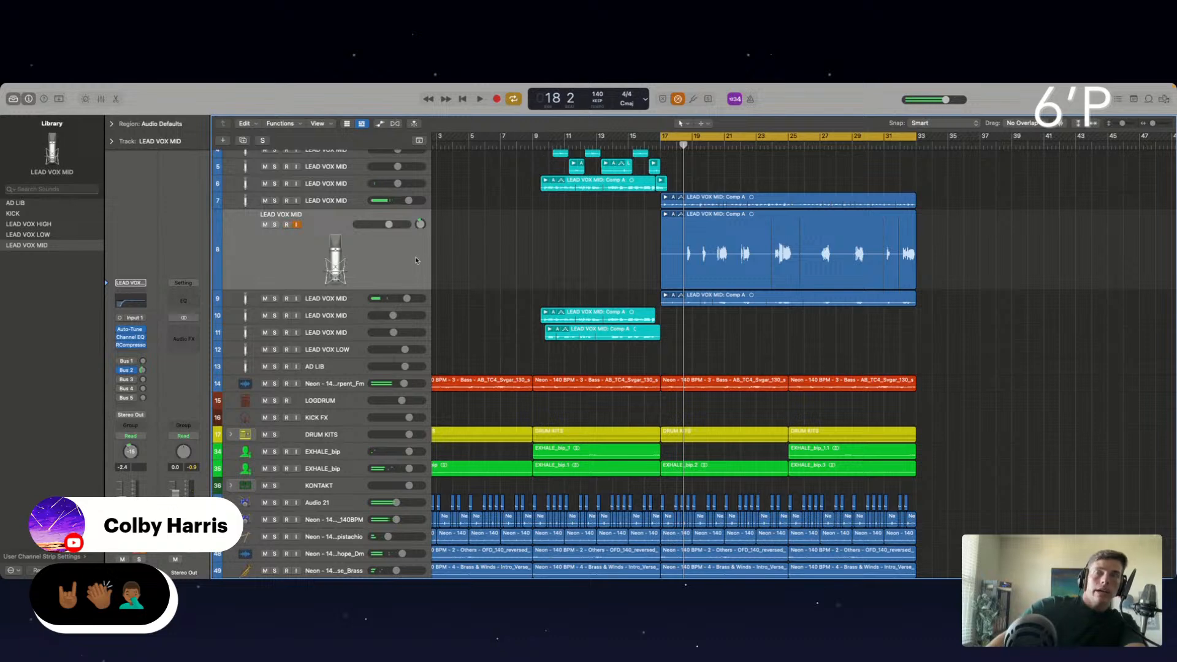
{"action": "scroll", "coordinate": [417, 260], "scroll_direction": "up", "scroll_amount": 2}
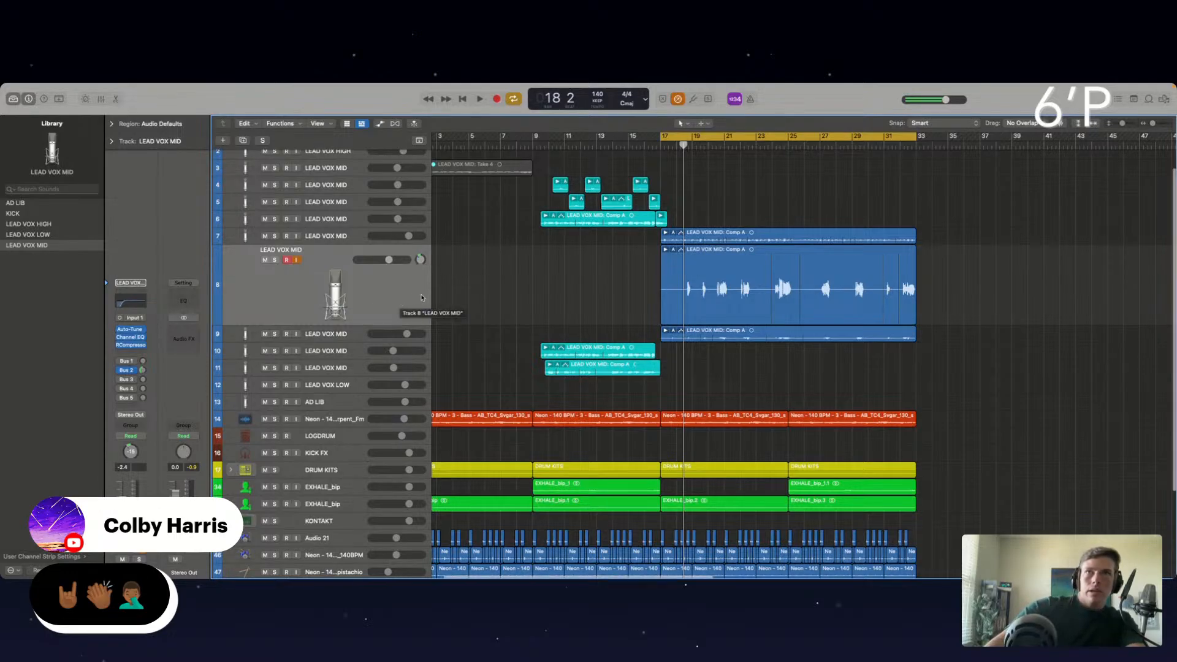
{"action": "scroll", "coordinate": [422, 298], "scroll_direction": "down", "scroll_amount": 1}
{"action": "scroll", "coordinate": [422, 298], "scroll_direction": "up", "scroll_amount": 1}
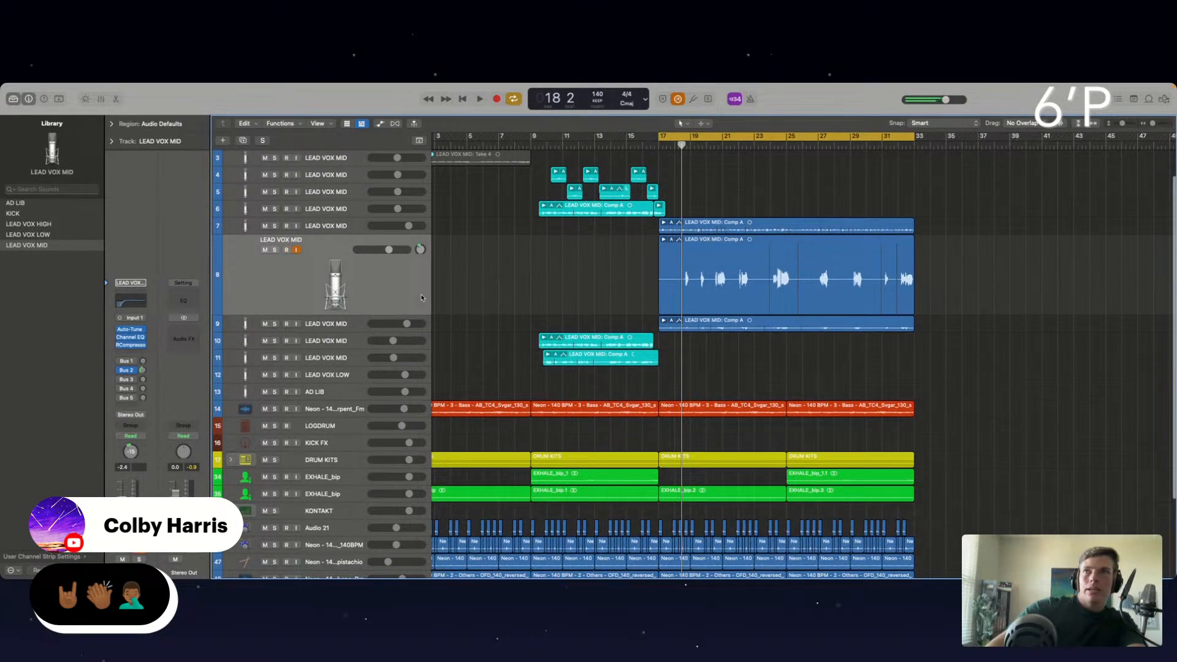
{"action": "left_click", "coordinate": [361, 323]}
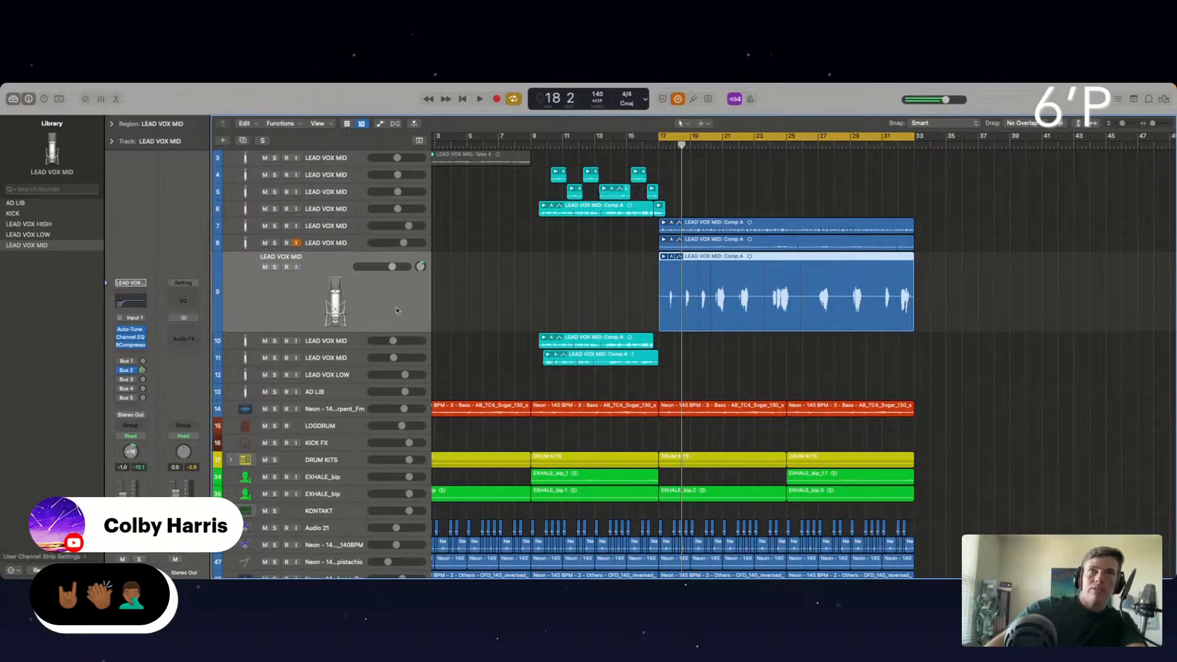
{"action": "key", "text": "super+d"}
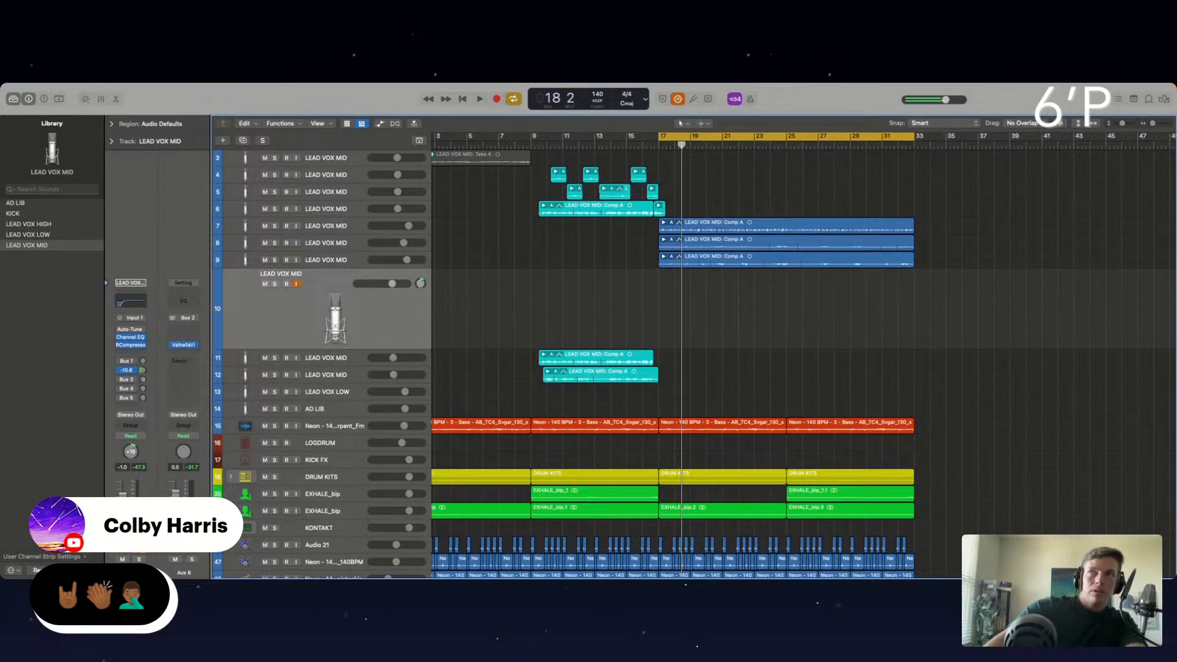
Record vocal takes on new track 10 over the cycle from bar 17 to 33, and set its pan to +2.
{"action": "scroll", "coordinate": [309, 301], "scroll_direction": "up", "scroll_amount": 2}
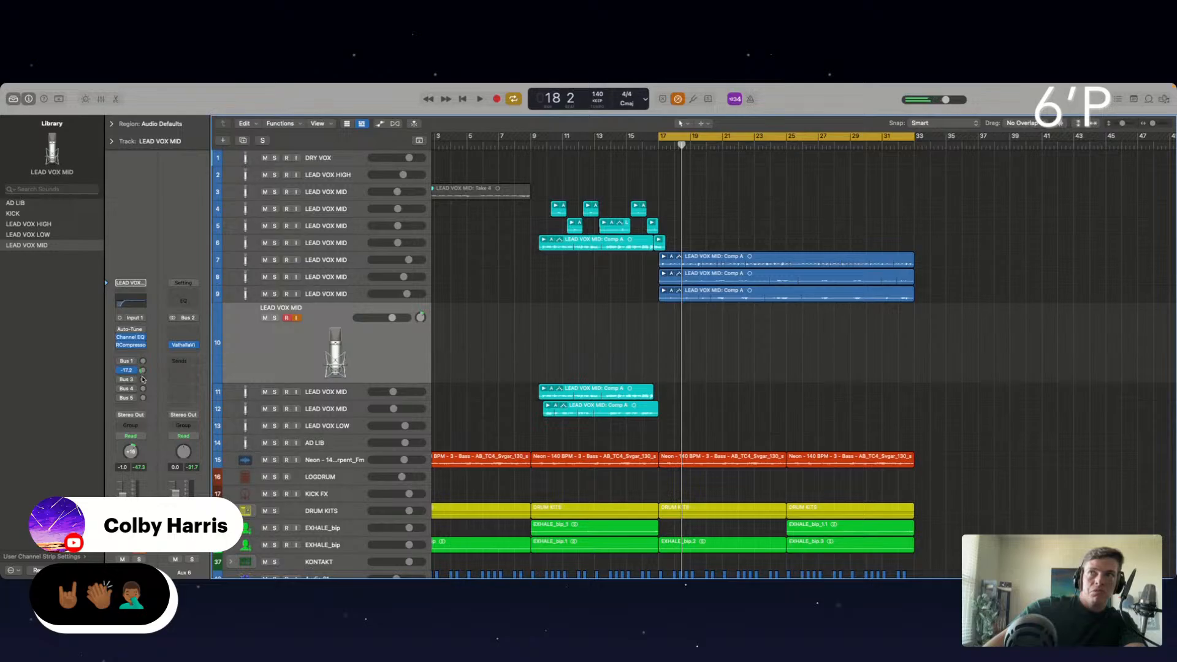
{"action": "key", "text": "space"}
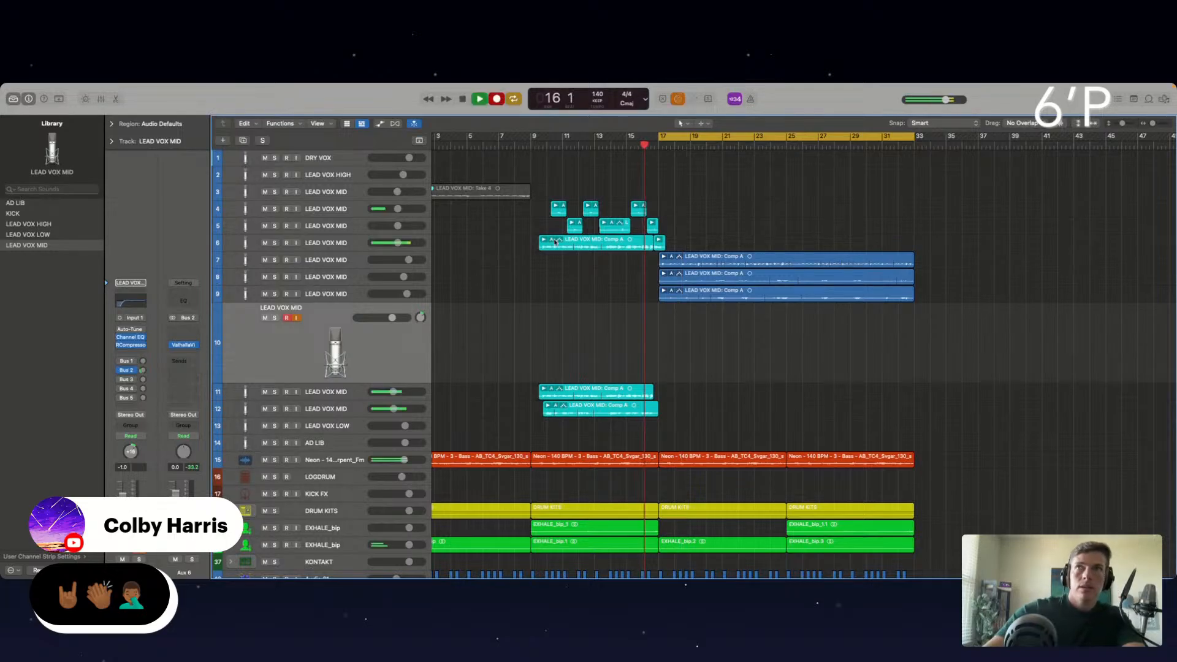
{"action": "left_click_drag", "start_coordinate": [421, 317], "coordinate": [423, 325]}
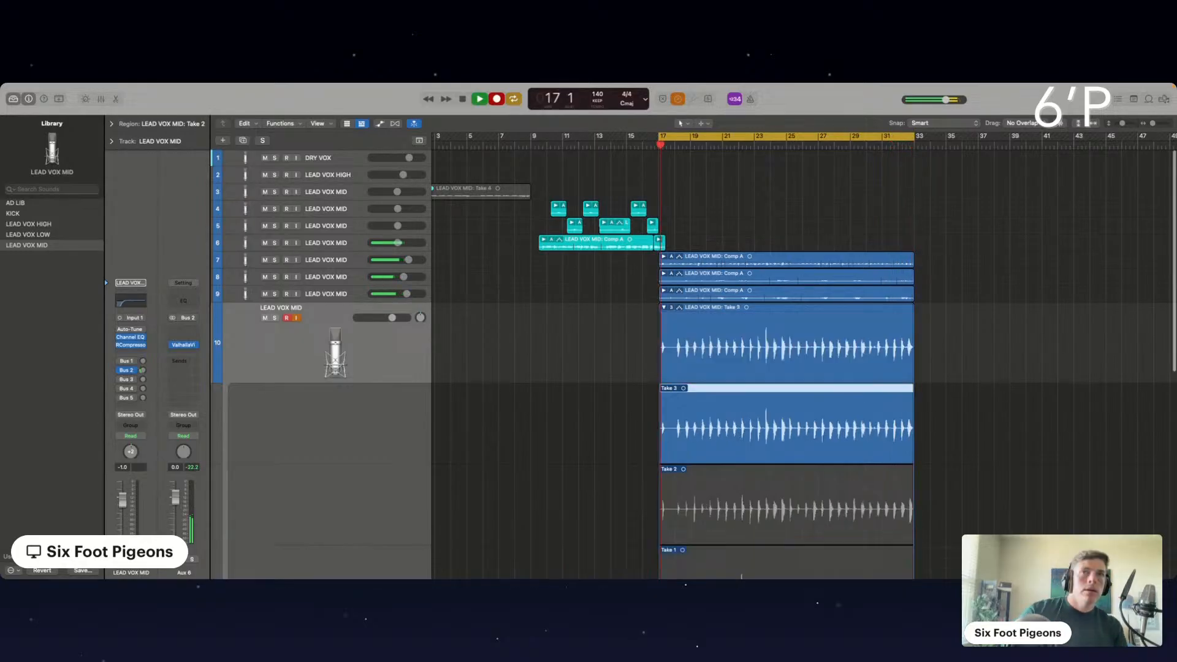
{"action": "key", "text": "space"}
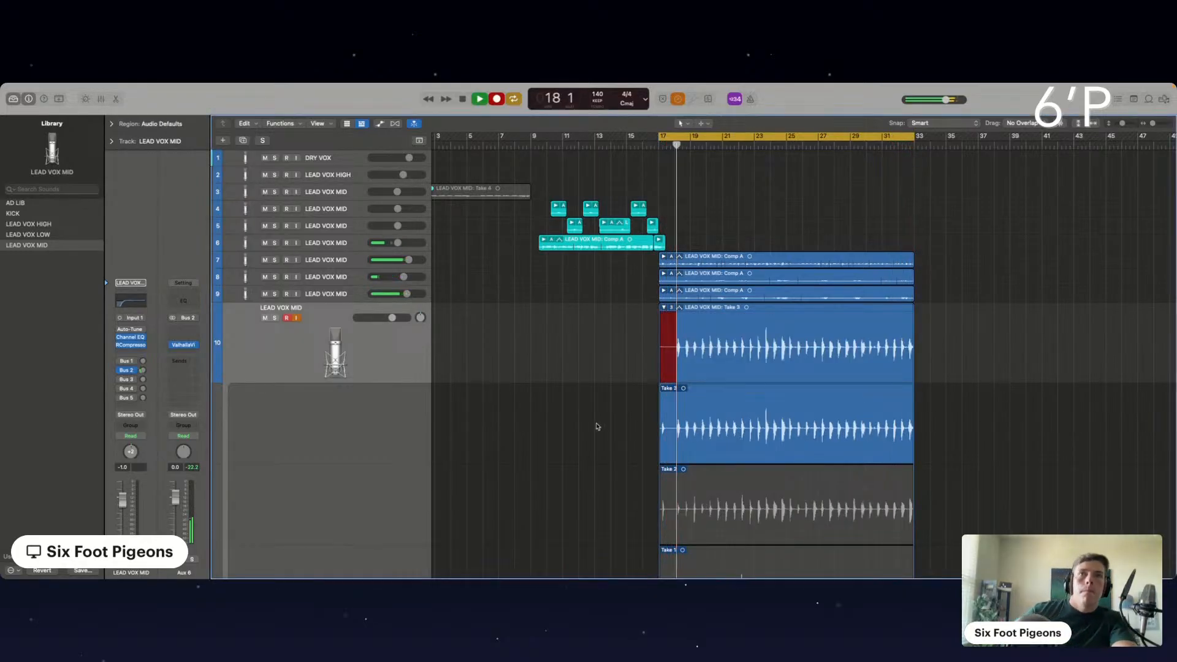
{"action": "key", "text": "space"}
Play back the new vocal comp, lower track 10's volume to -3.9 dB, and close its take folder.
{"action": "left_click", "coordinate": [684, 496]}
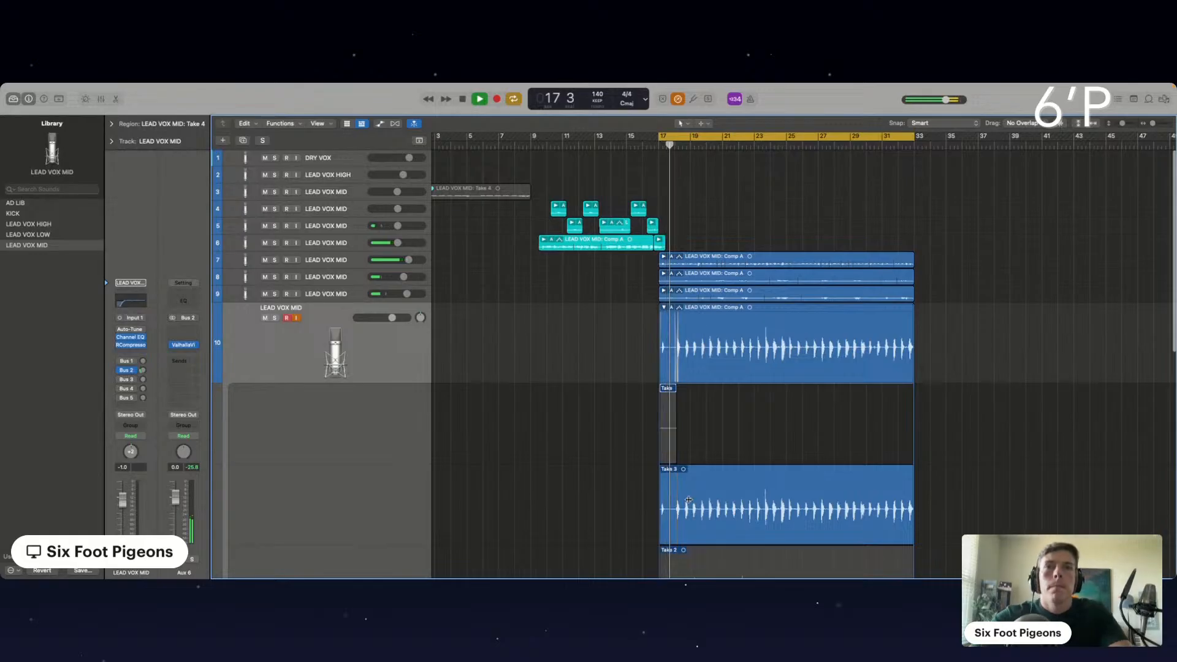
{"action": "scroll", "coordinate": [684, 496], "scroll_direction": "up", "scroll_amount": 4}
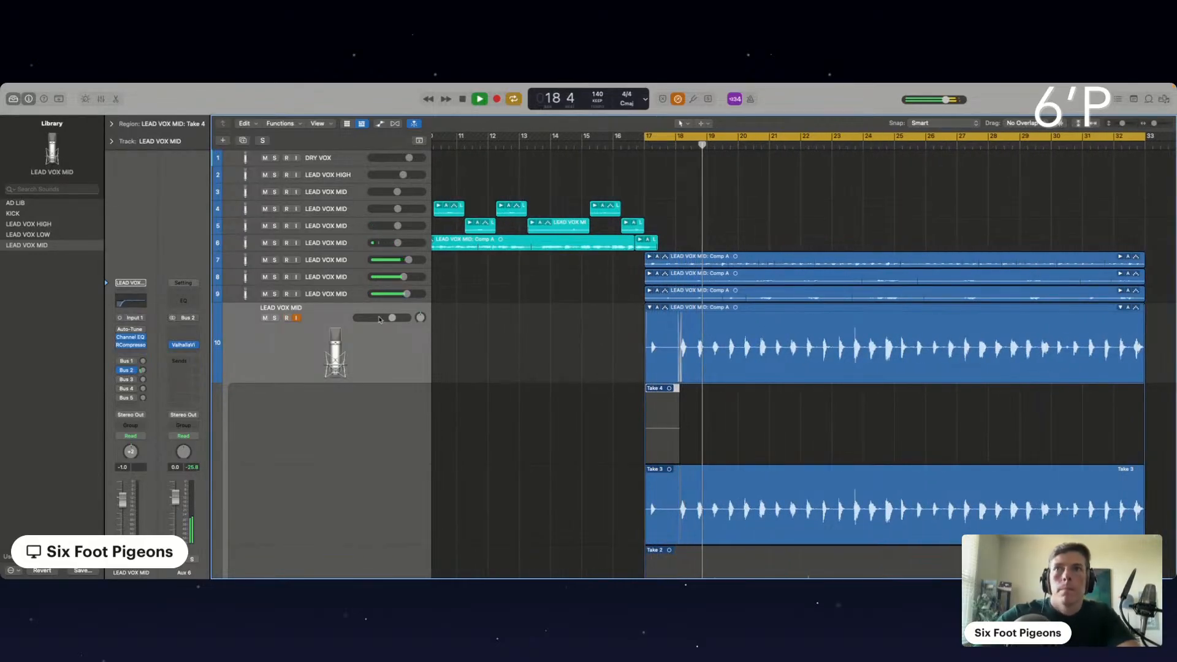
{"action": "left_click_drag", "start_coordinate": [391, 318], "coordinate": [385, 318]}
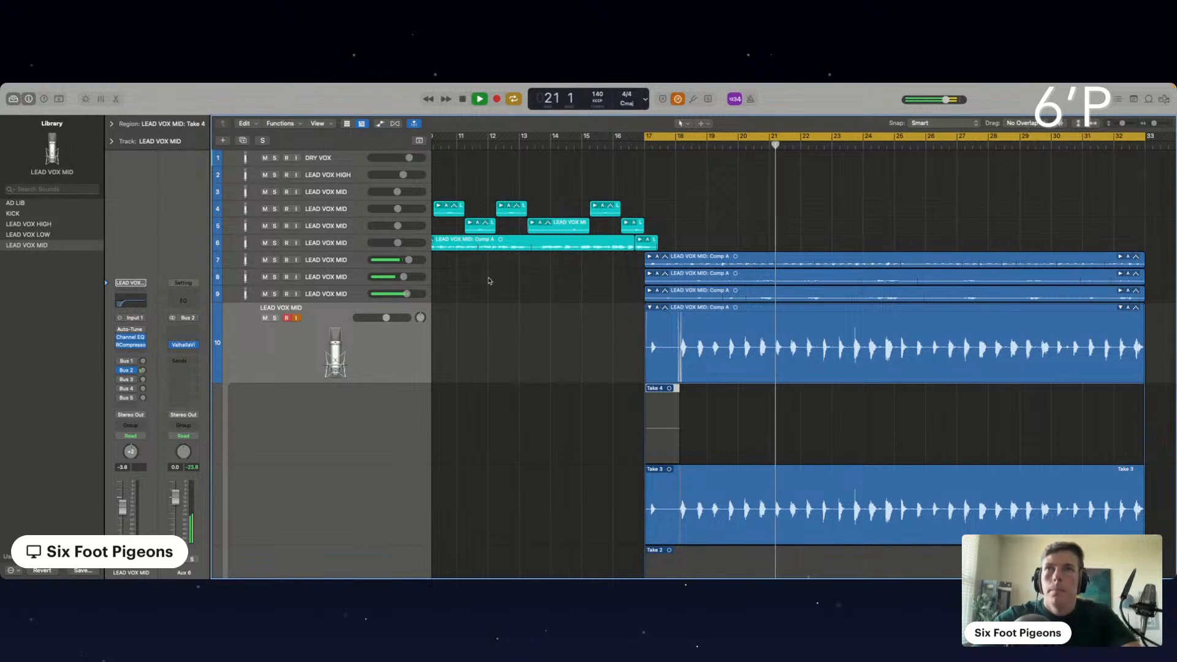
{"action": "left_click_drag", "start_coordinate": [384, 318], "coordinate": [384, 318]}
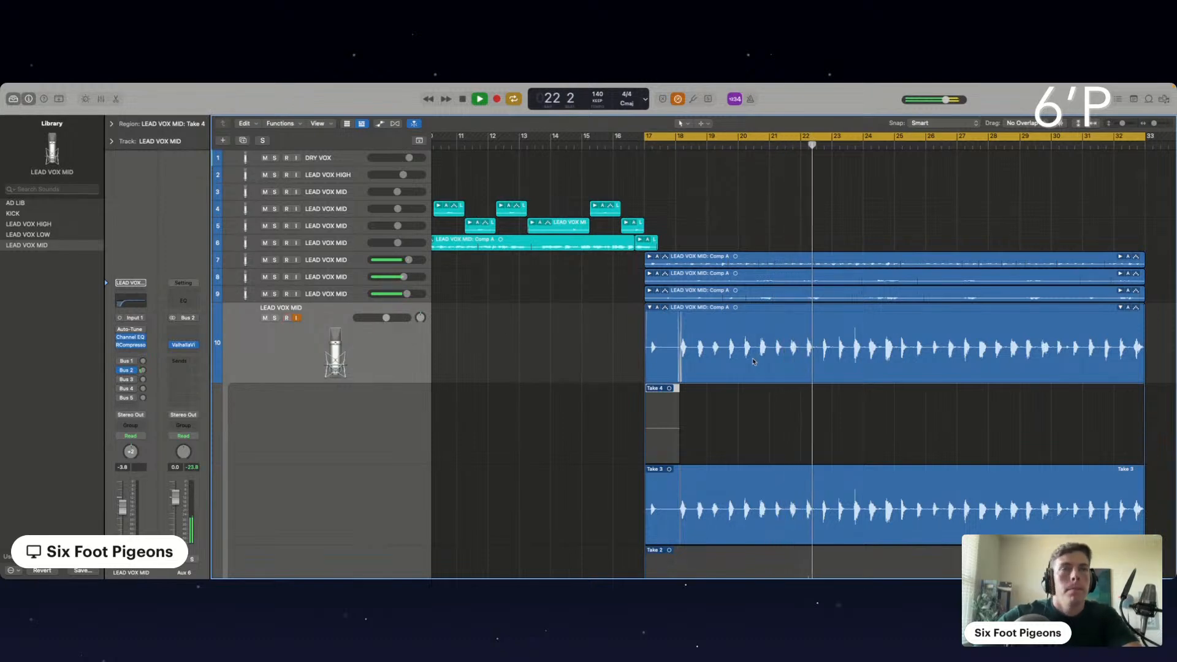
{"action": "left_click", "coordinate": [649, 307]}
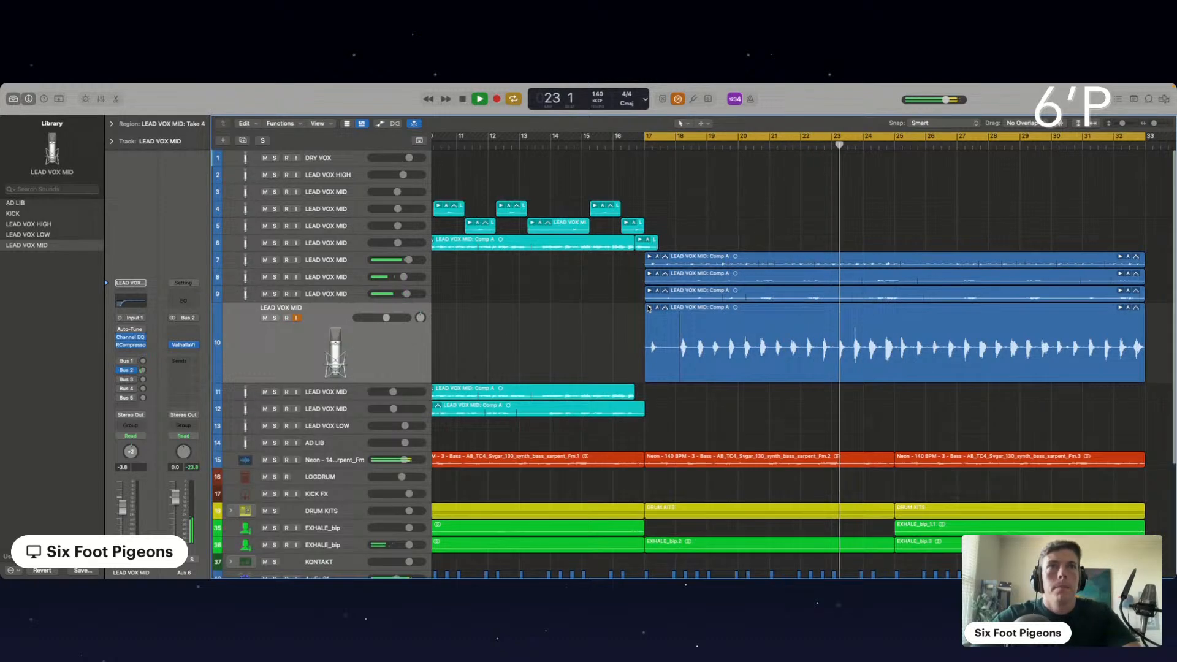
{"action": "left_click", "coordinate": [793, 441]}
{"action": "left_click_drag", "start_coordinate": [393, 320], "coordinate": [392, 320]}
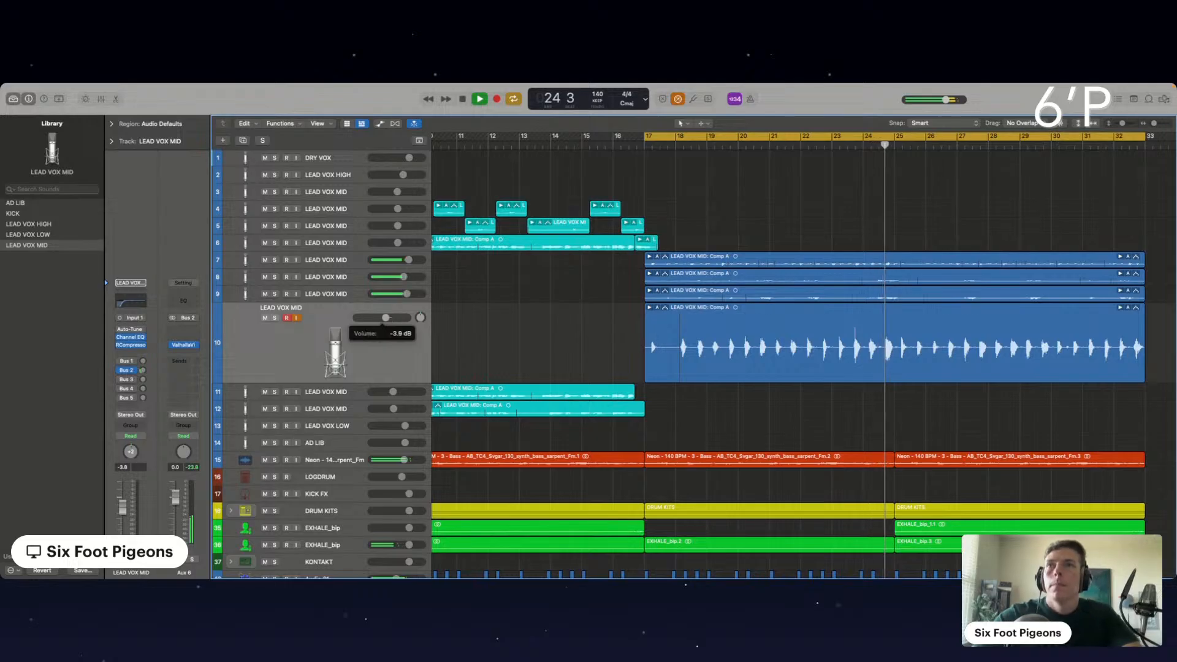
{"action": "key", "text": "space"}
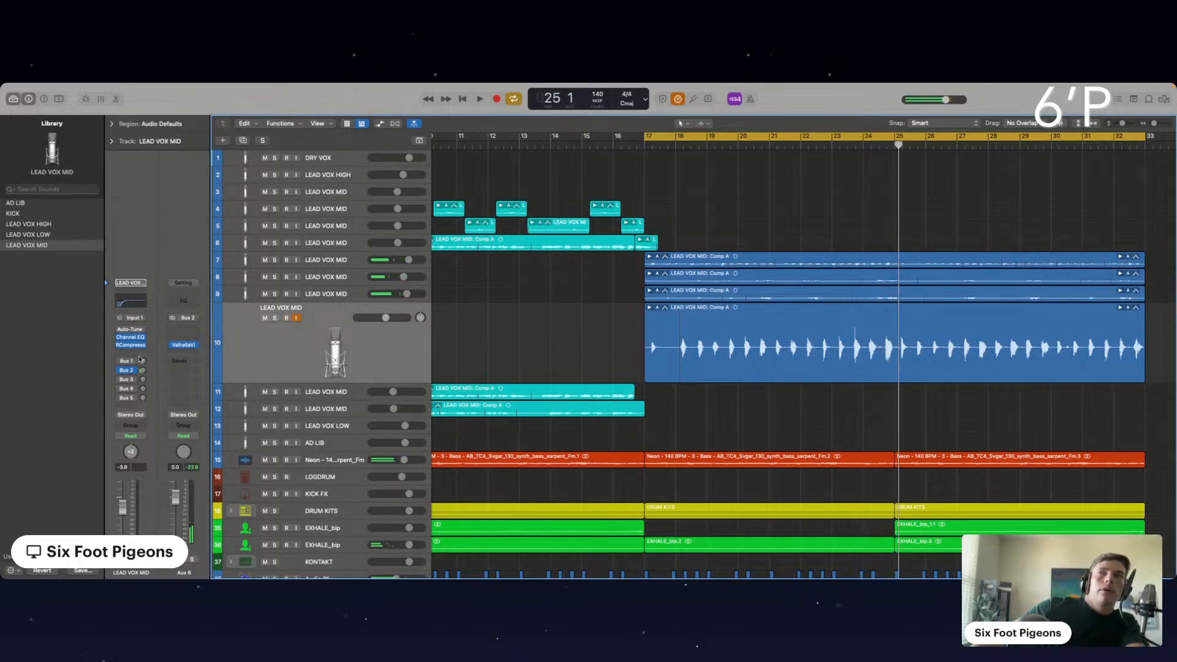
Raise track 10's volume to -0.9 dB and insert the Soundtoys PanMan plug-in after its compressor.
{"action": "left_click", "coordinate": [133, 355]}
{"action": "left_click", "coordinate": [352, 337]}
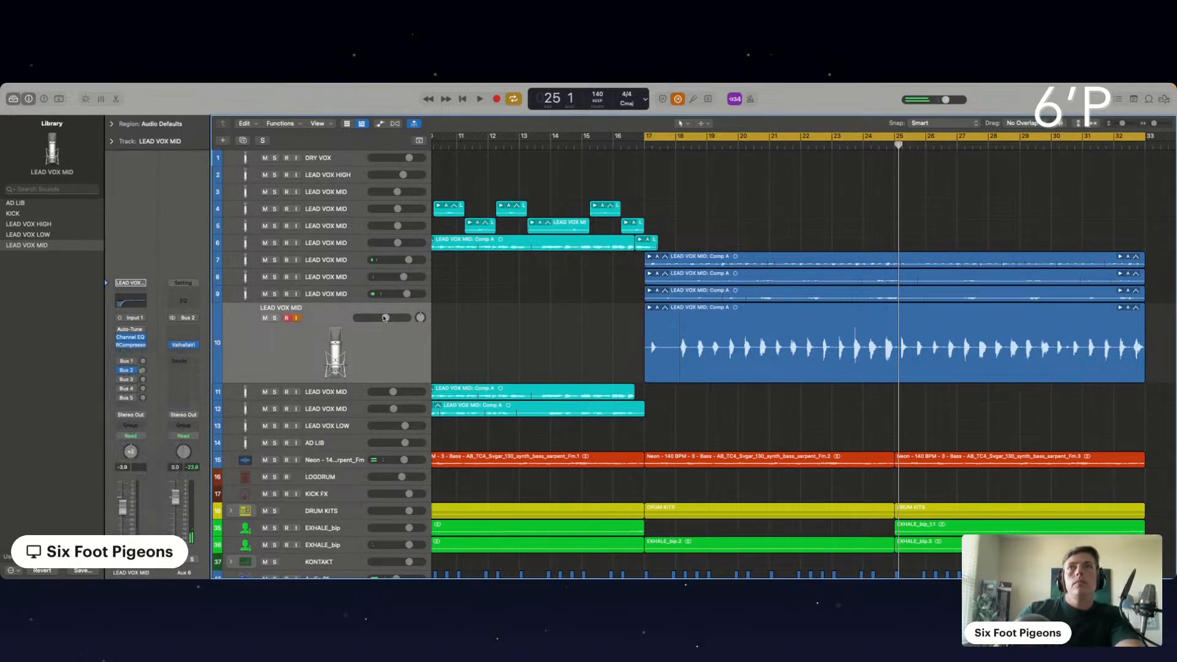
{"action": "left_click_drag", "start_coordinate": [388, 318], "coordinate": [392, 318]}
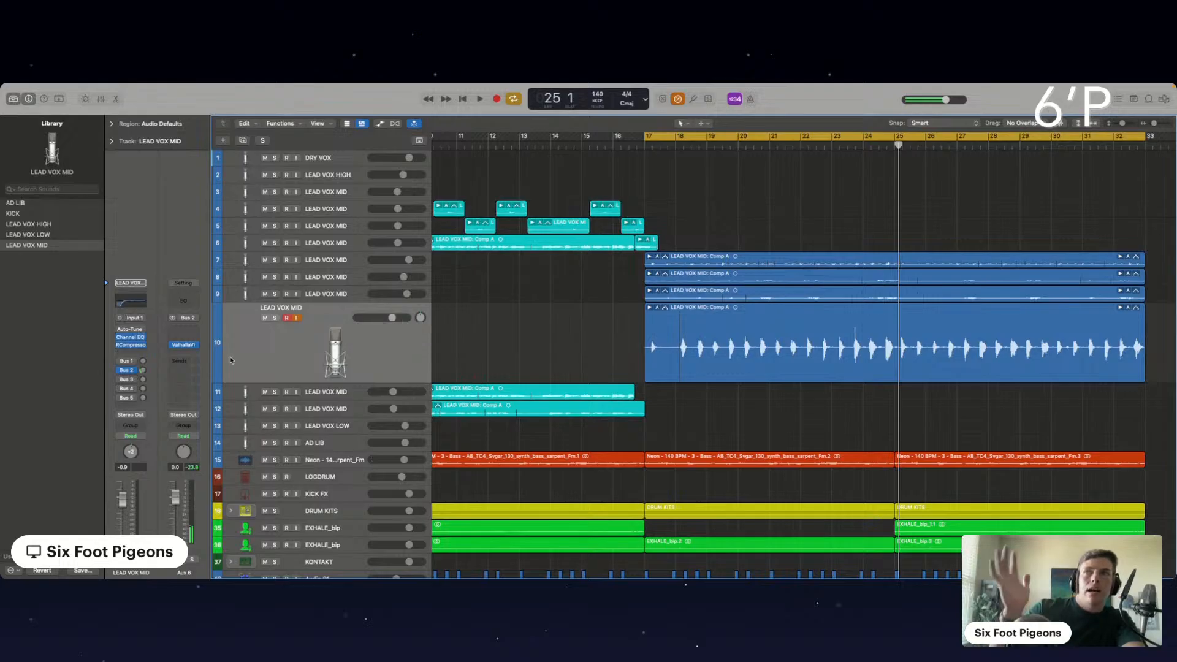
{"action": "left_click", "coordinate": [123, 354]}
{"action": "mouse_move", "coordinate": [147, 570]}
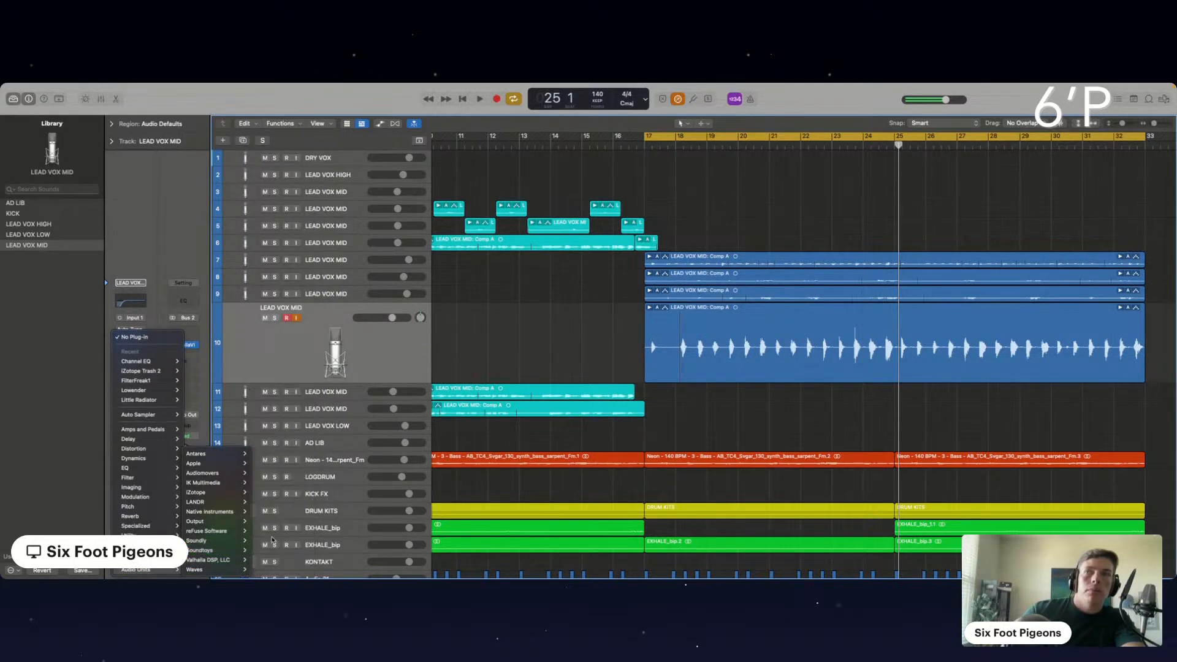
{"action": "mouse_move", "coordinate": [233, 551]}
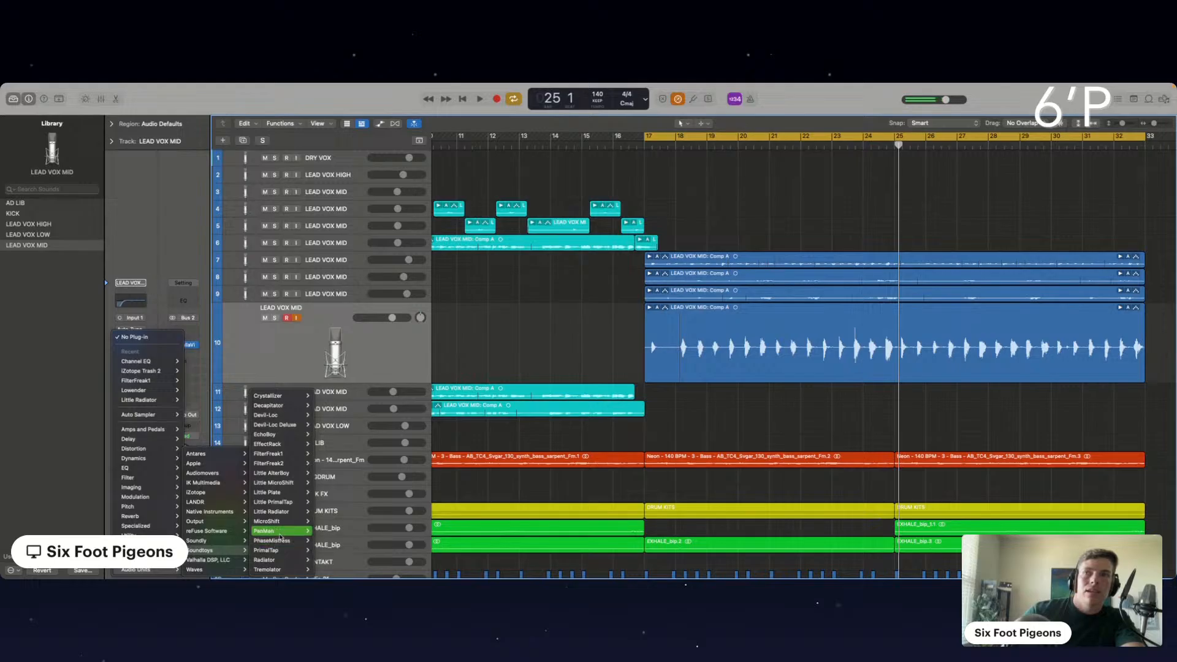
{"action": "left_click", "coordinate": [334, 531]}
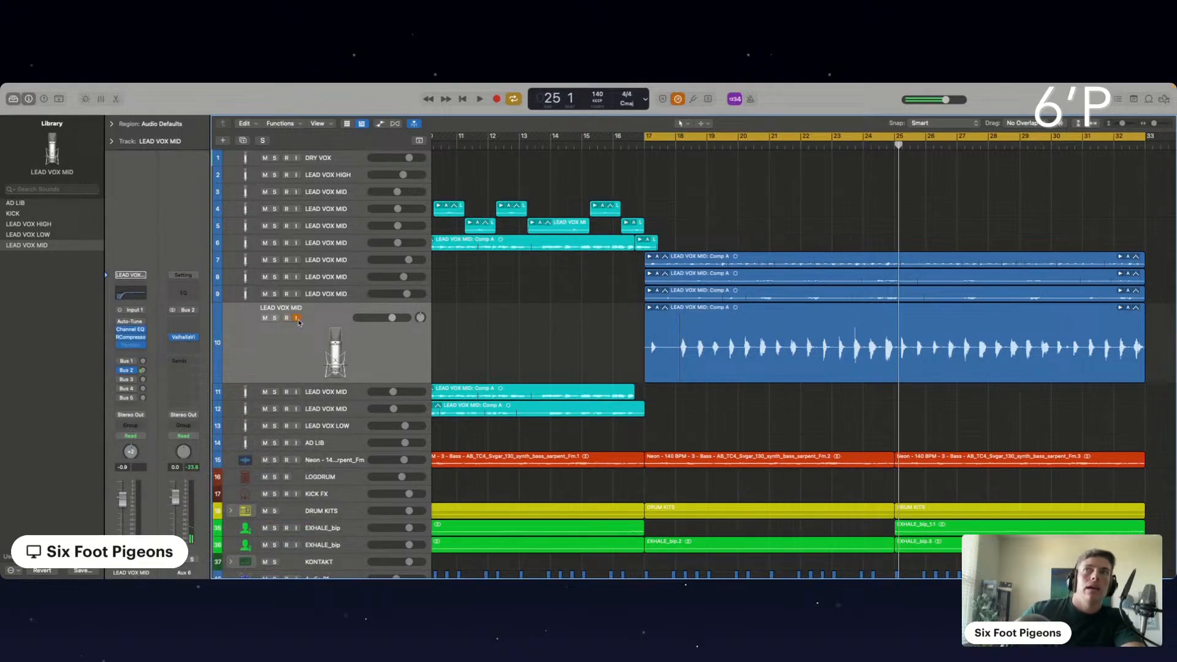
{"action": "left_click", "coordinate": [131, 347]}
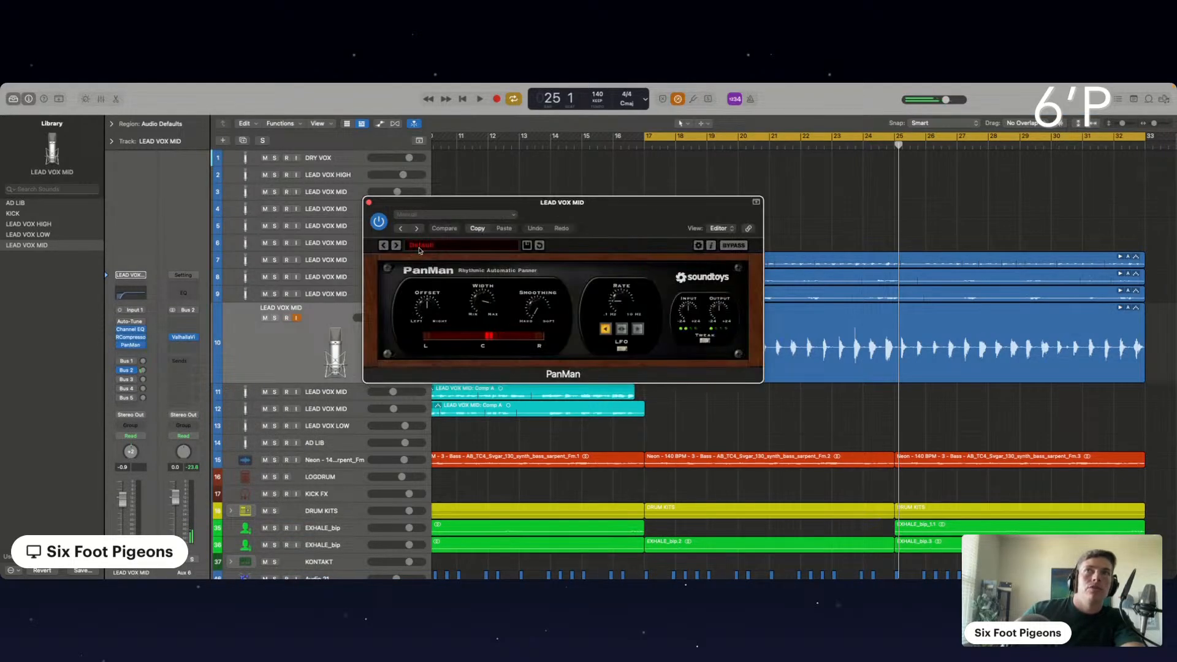
Browse the PanMan presets, load Random Ambler, and close the plug-in window.
{"action": "left_click", "coordinate": [397, 247]}
{"action": "left_click", "coordinate": [397, 246]}
{"action": "left_click", "coordinate": [398, 247]}
{"action": "left_click", "coordinate": [398, 246]}
{"action": "left_click", "coordinate": [397, 246]}
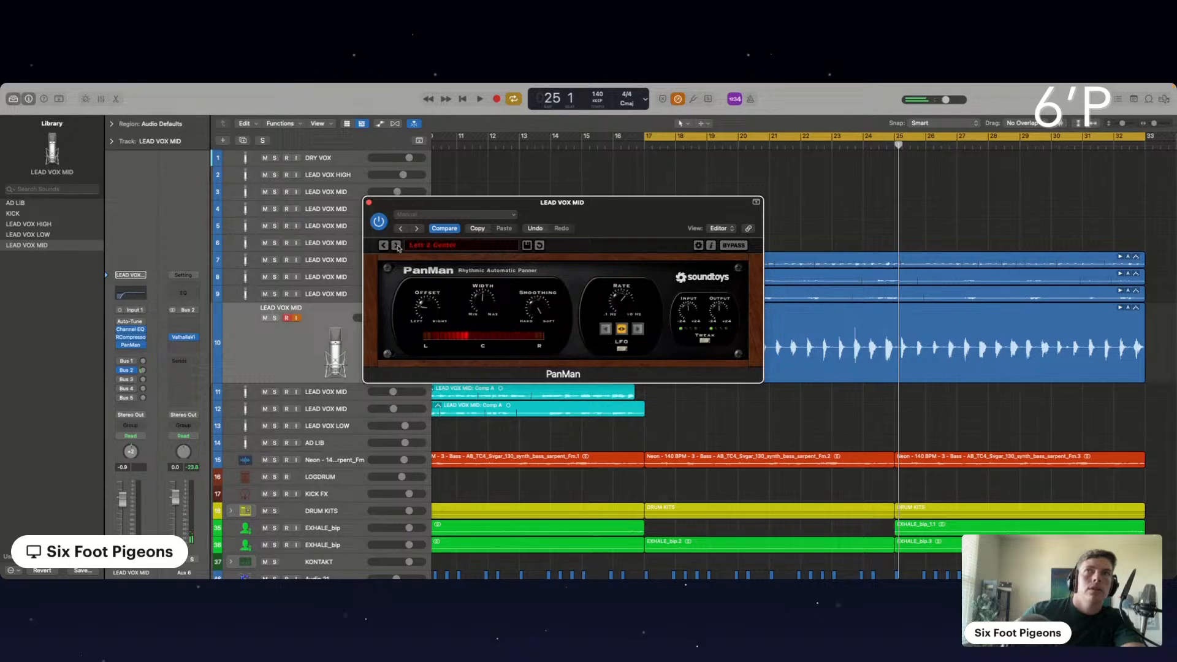
{"action": "left_click", "coordinate": [397, 246]}
{"action": "left_click", "coordinate": [398, 247]}
{"action": "left_click", "coordinate": [397, 247]}
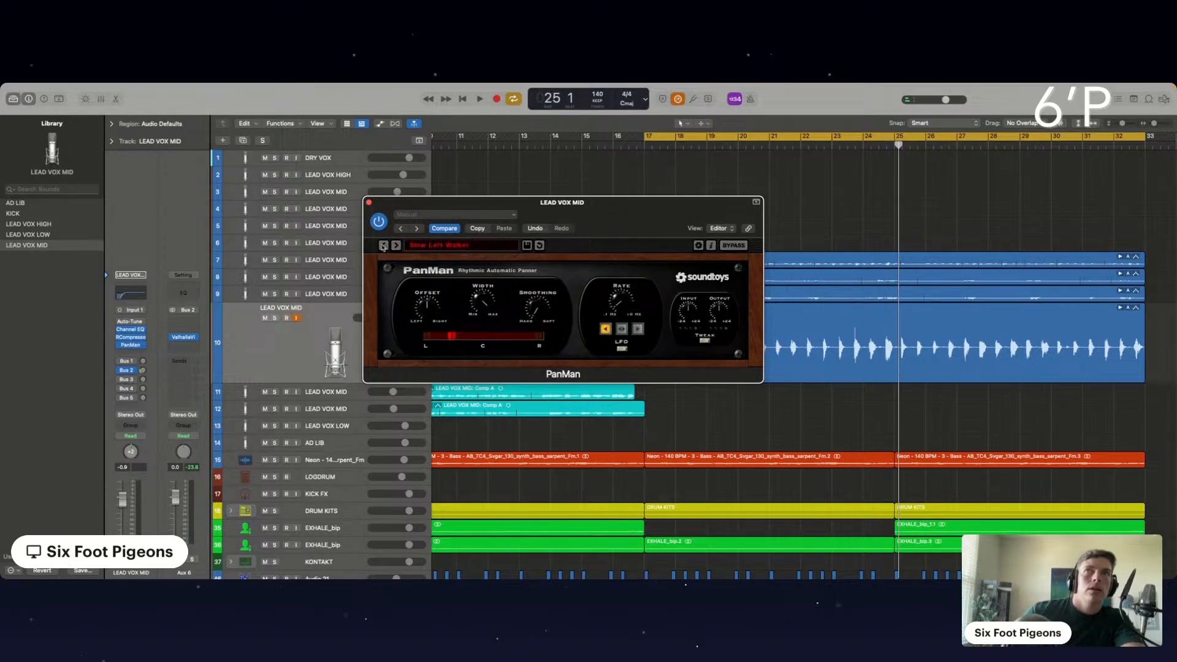
{"action": "left_click", "coordinate": [384, 246]}
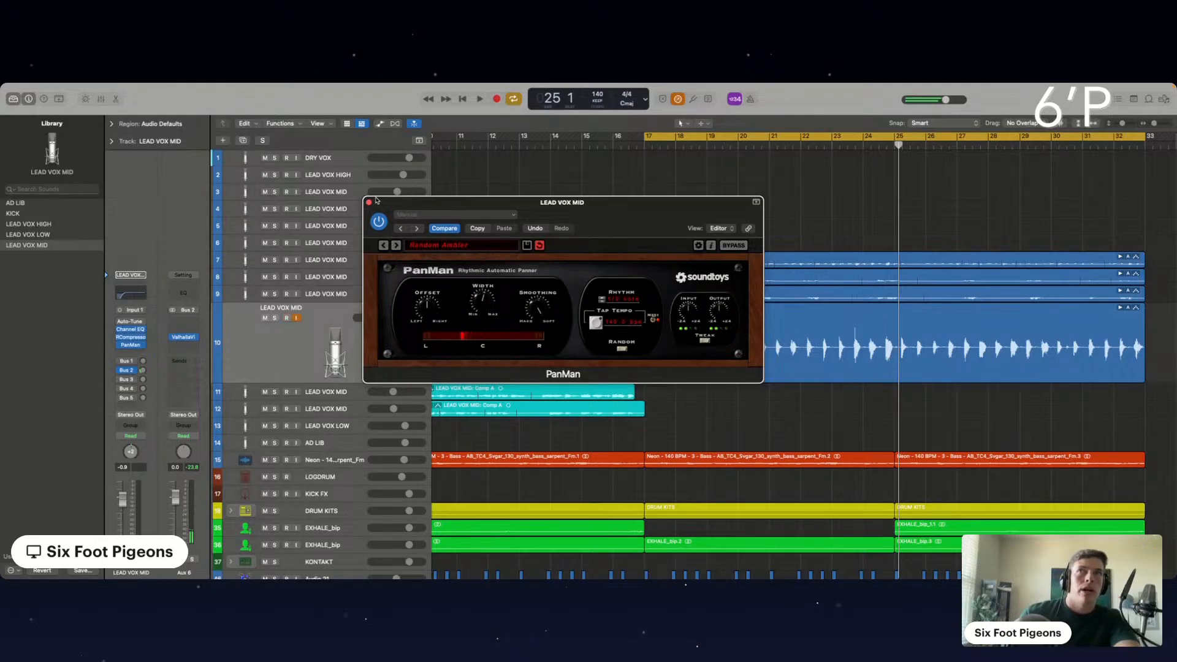
{"action": "left_click", "coordinate": [369, 203]}
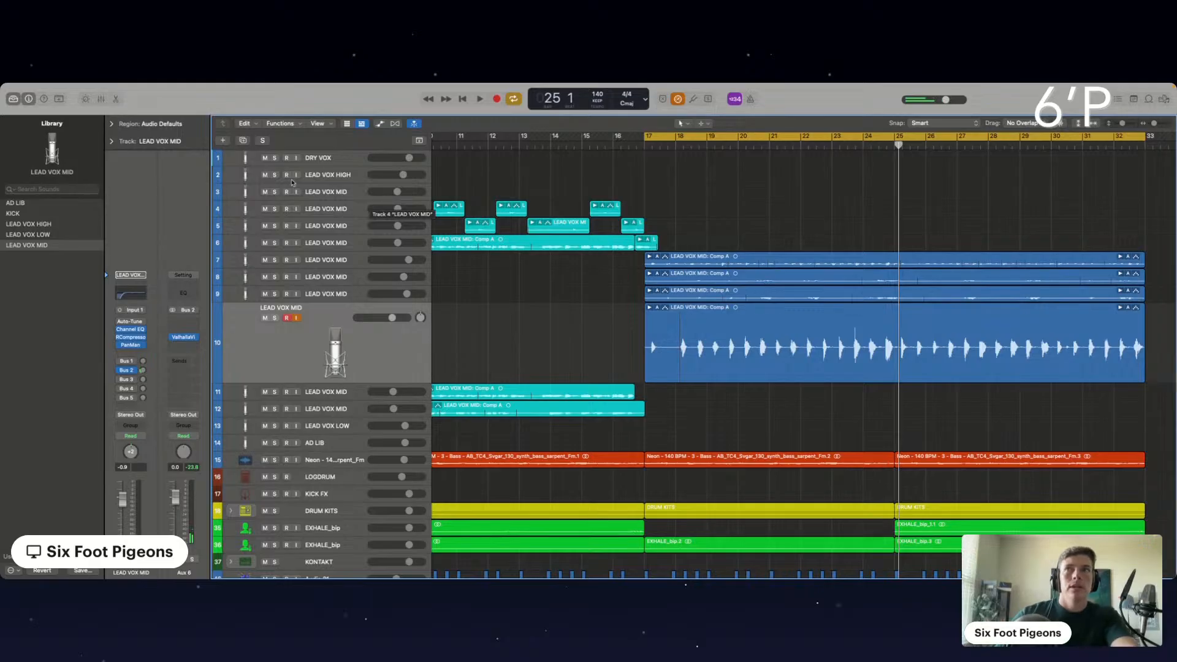
Play from bar 17, raise track 10's volume to +0.3 dB with recording disarmed, and reopen PanMan.
{"action": "key", "text": "space"}
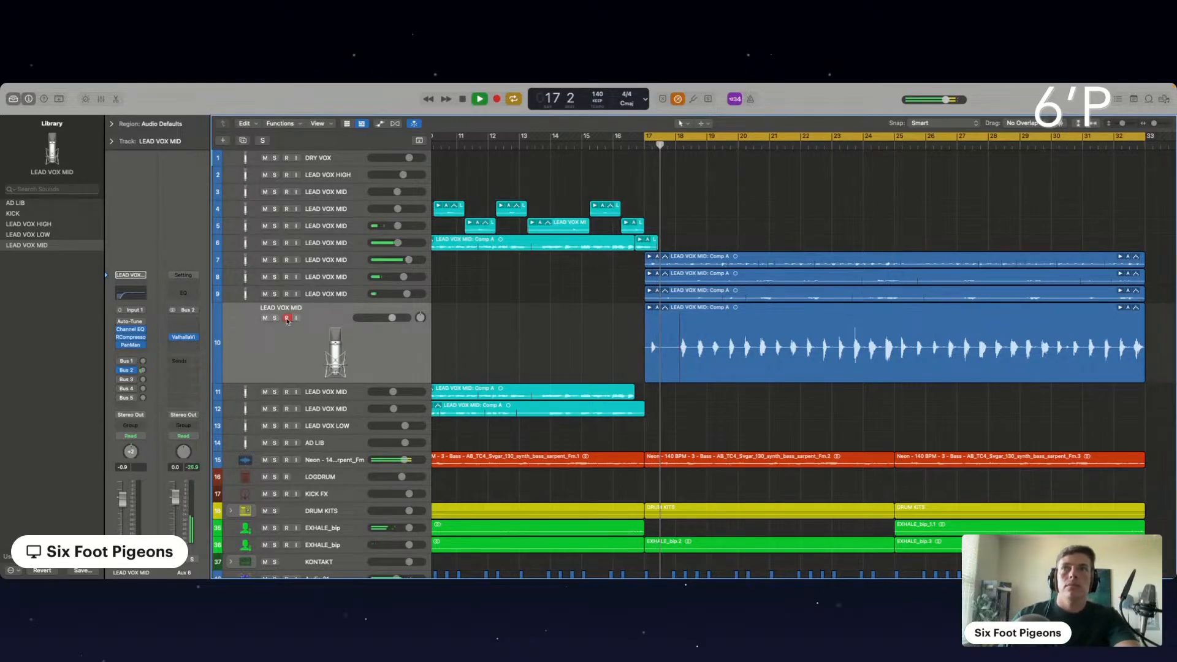
{"action": "left_click_drag", "start_coordinate": [392, 318], "coordinate": [394, 318]}
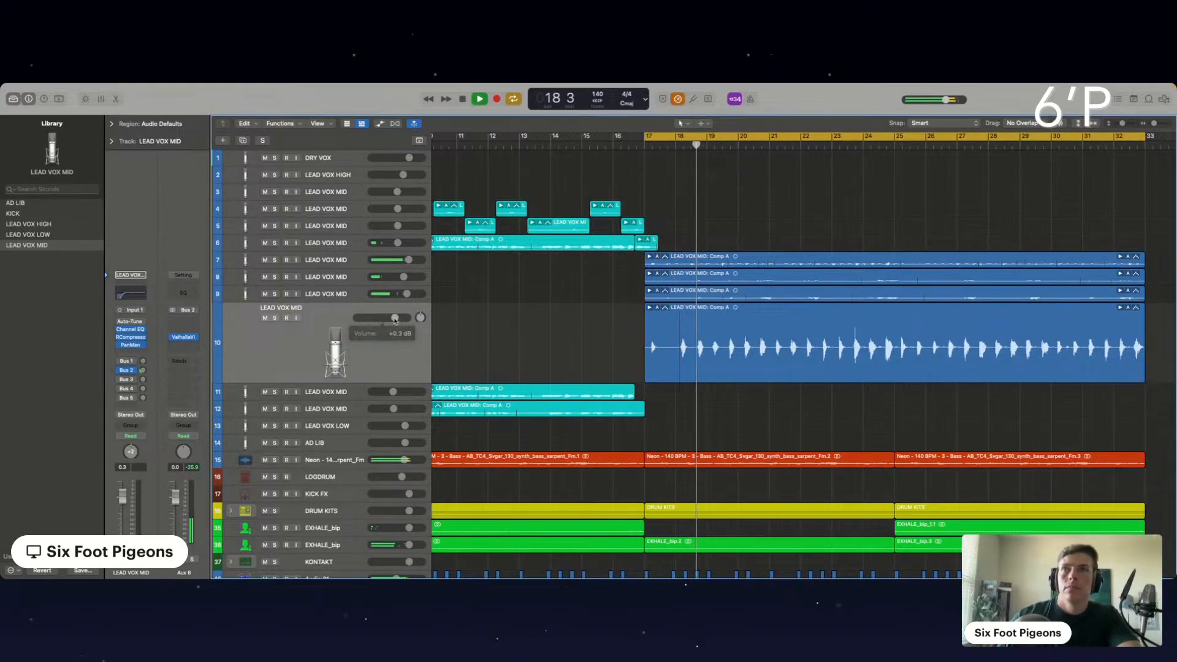
{"action": "left_click", "coordinate": [137, 346]}
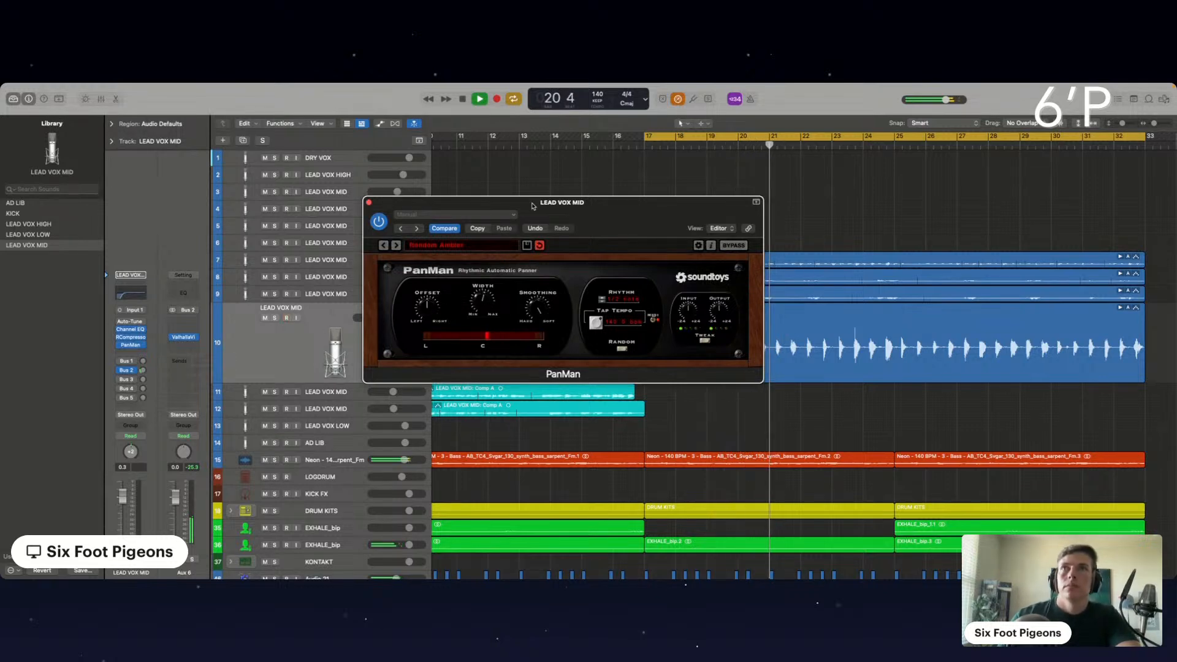
Close the PanMan window and lower track 10's volume to -4.5 dB during playback.
{"action": "left_click_drag", "start_coordinate": [523, 203], "coordinate": [641, 209]}
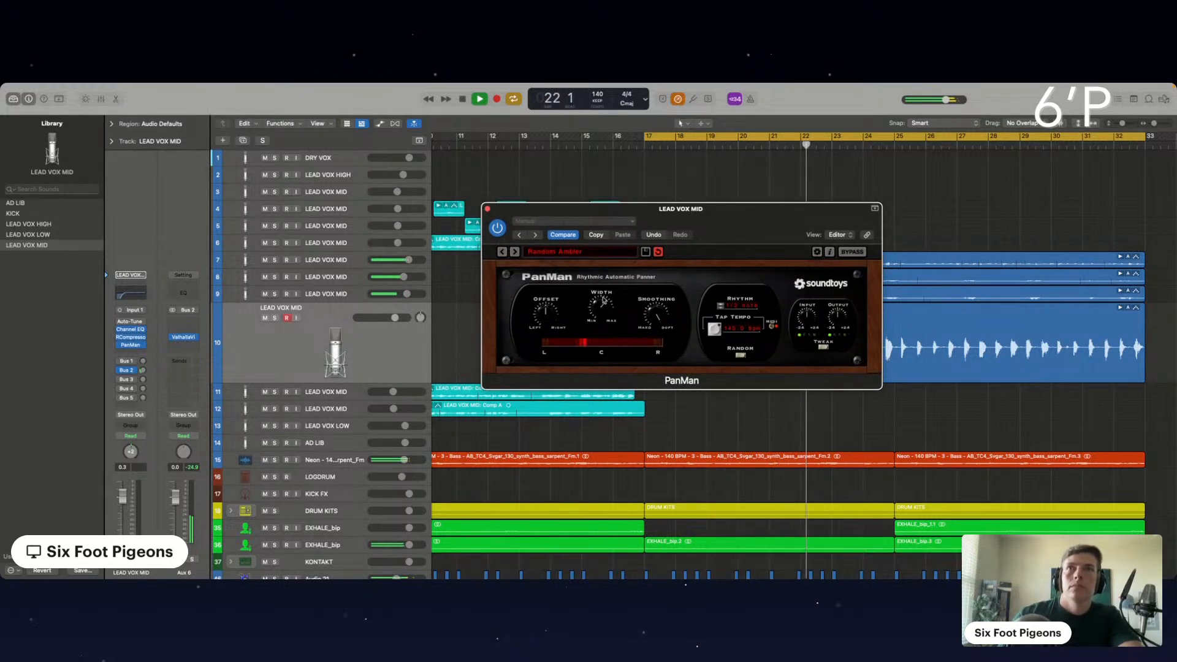
{"action": "left_click", "coordinate": [488, 209]}
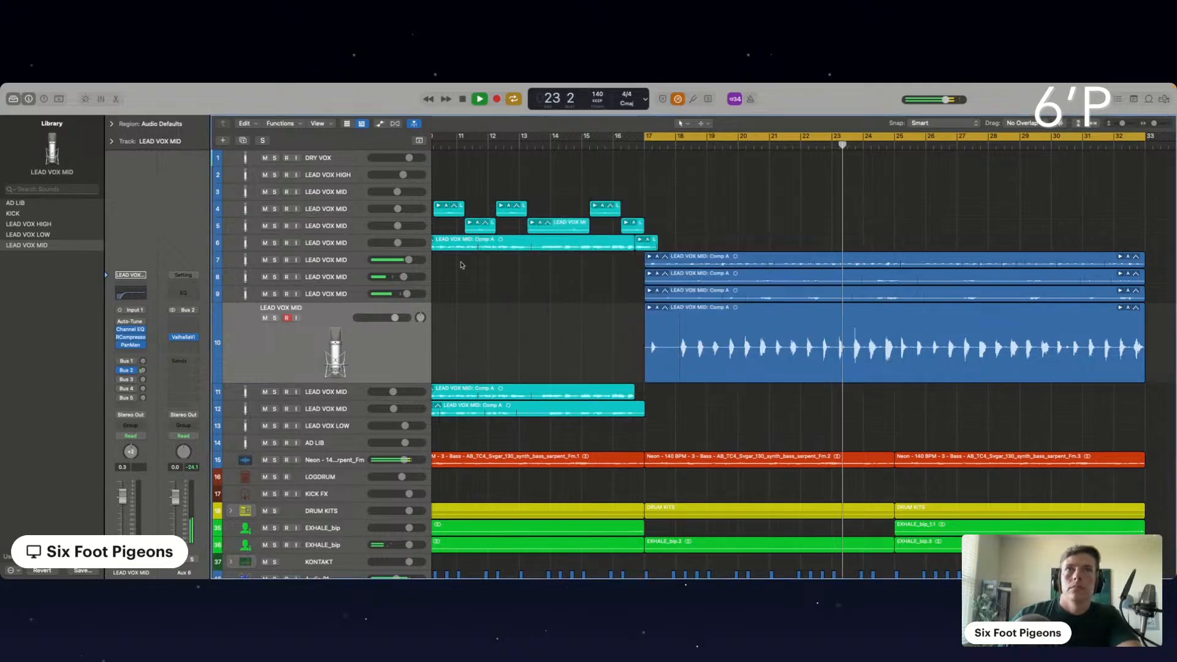
{"action": "left_click_drag", "start_coordinate": [395, 317], "coordinate": [385, 318]}
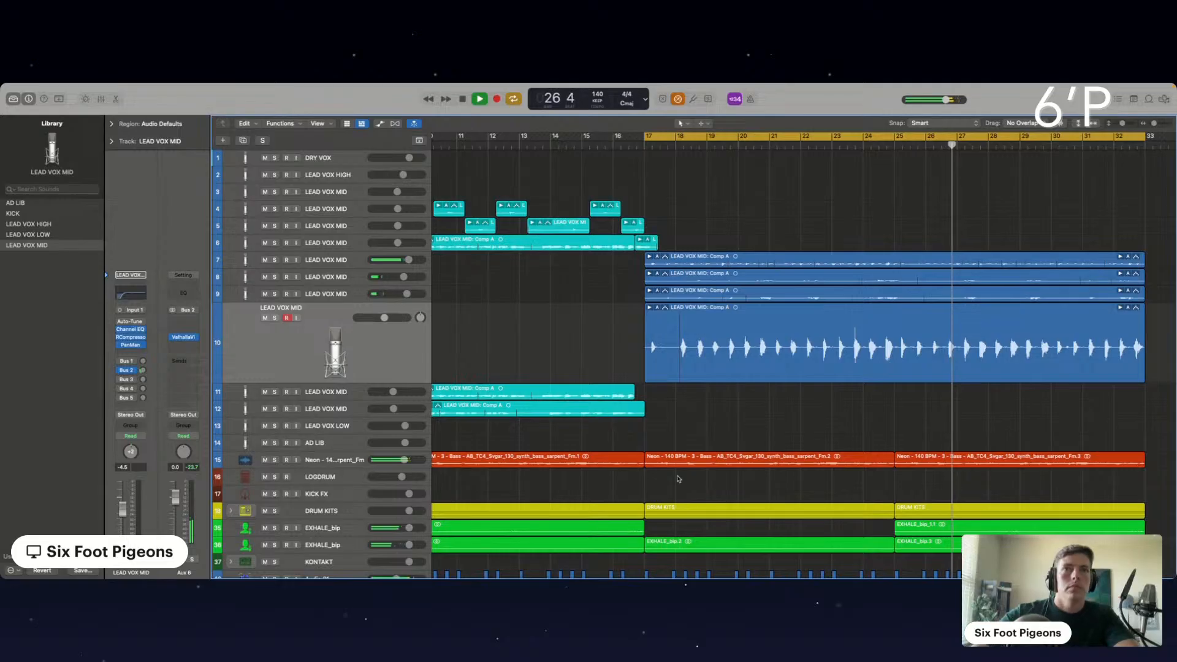
Copy the regions of all tracks between bars 9 and 17 to bar 33, after the last section.
{"action": "key", "text": "super+Left"}
{"action": "key", "text": "super+Left"}
{"action": "key", "text": "super+Left"}
{"action": "scroll", "coordinate": [769, 442], "scroll_direction": "right", "scroll_amount": 1}
{"action": "key", "text": "super+Left"}
{"action": "key", "text": "super+Left"}
{"action": "key", "text": "super+Left"}
{"action": "key", "text": "super+Left"}
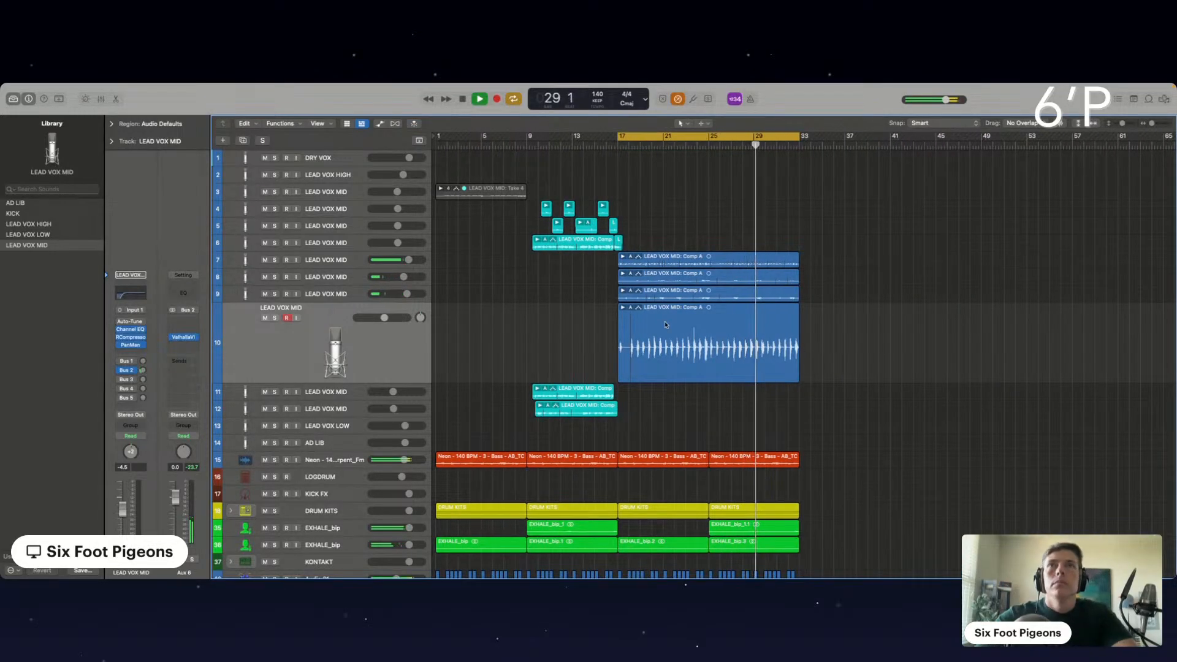
{"action": "scroll", "coordinate": [532, 511], "scroll_direction": "down", "scroll_amount": 5}
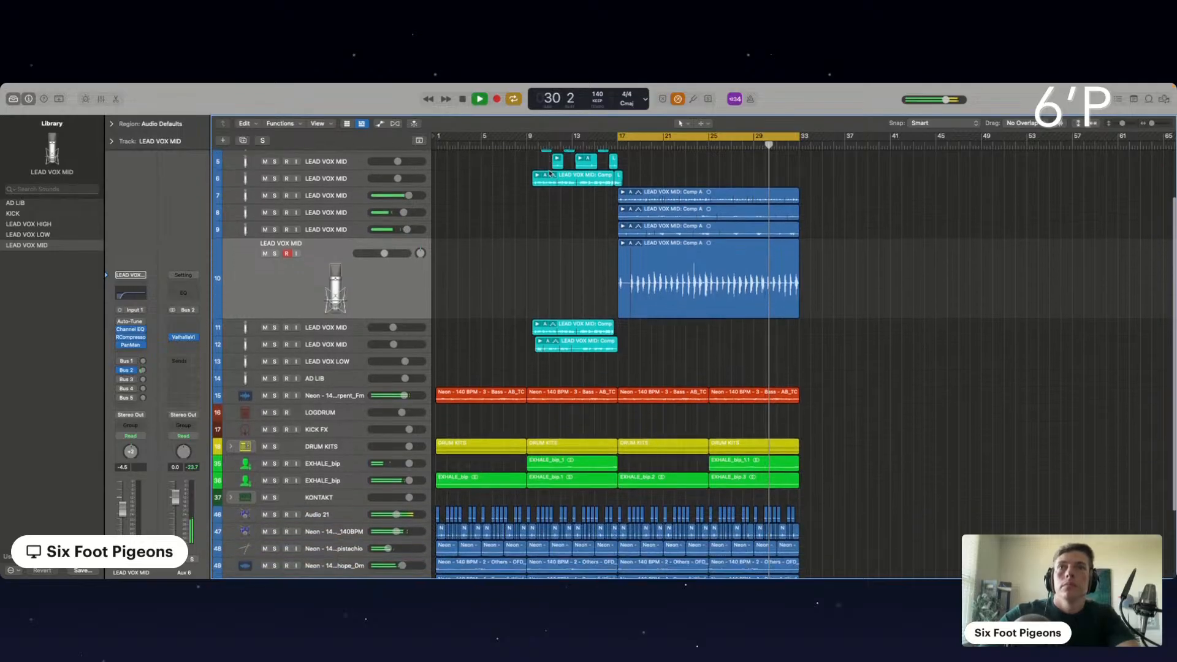
{"action": "left_click_drag", "start_coordinate": [533, 511], "coordinate": [615, 152]}
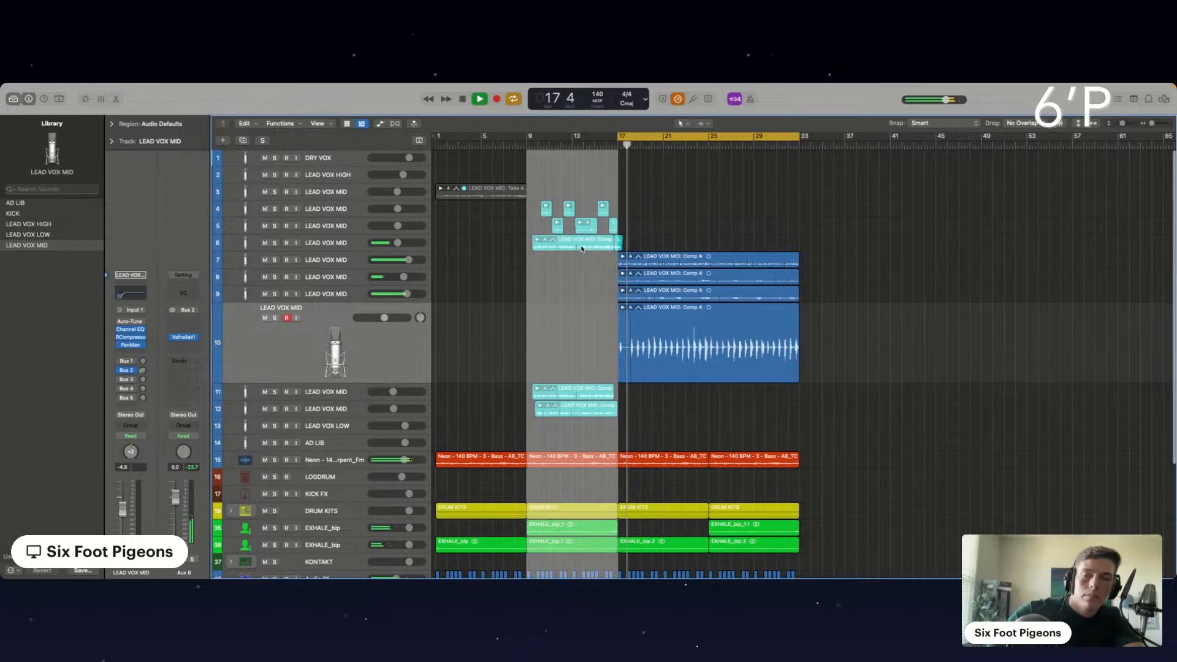
{"action": "left_click_drag", "start_coordinate": [558, 247], "coordinate": [829, 246]}
Extend the cycle range to cover bars 1 to 41 and enable input monitoring on the DRY VOX track.
{"action": "left_click_drag", "start_coordinate": [800, 153], "coordinate": [892, 154]}
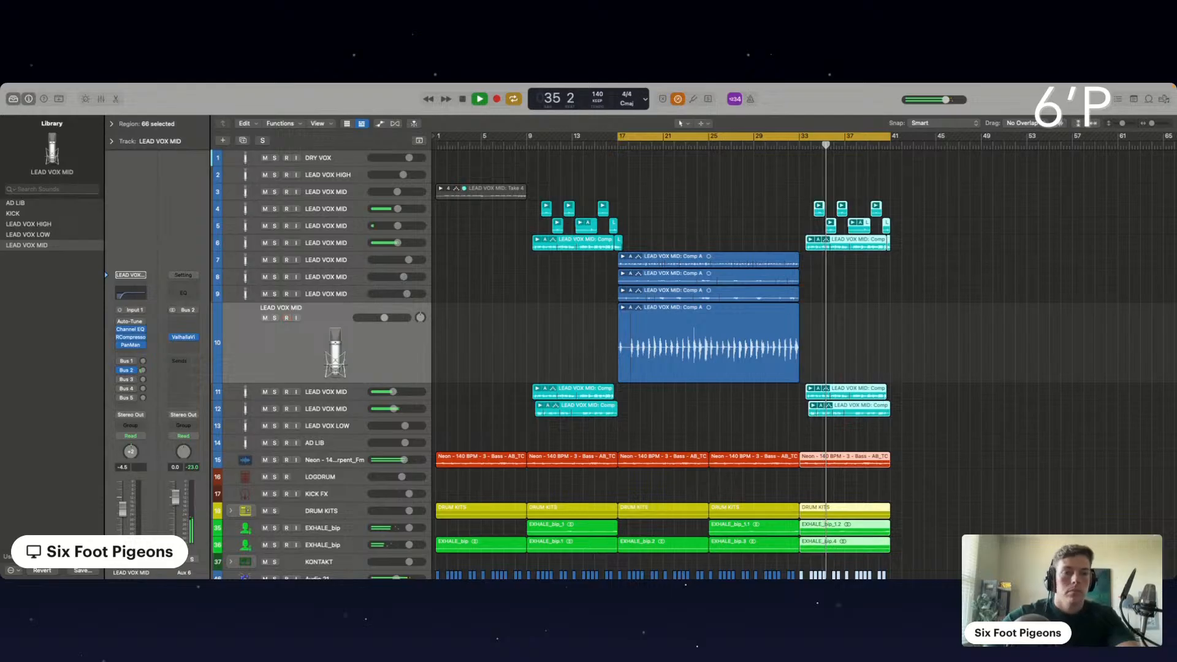
{"action": "left_click", "coordinate": [938, 399]}
{"action": "scroll", "coordinate": [940, 343], "scroll_direction": "down", "scroll_amount": 2}
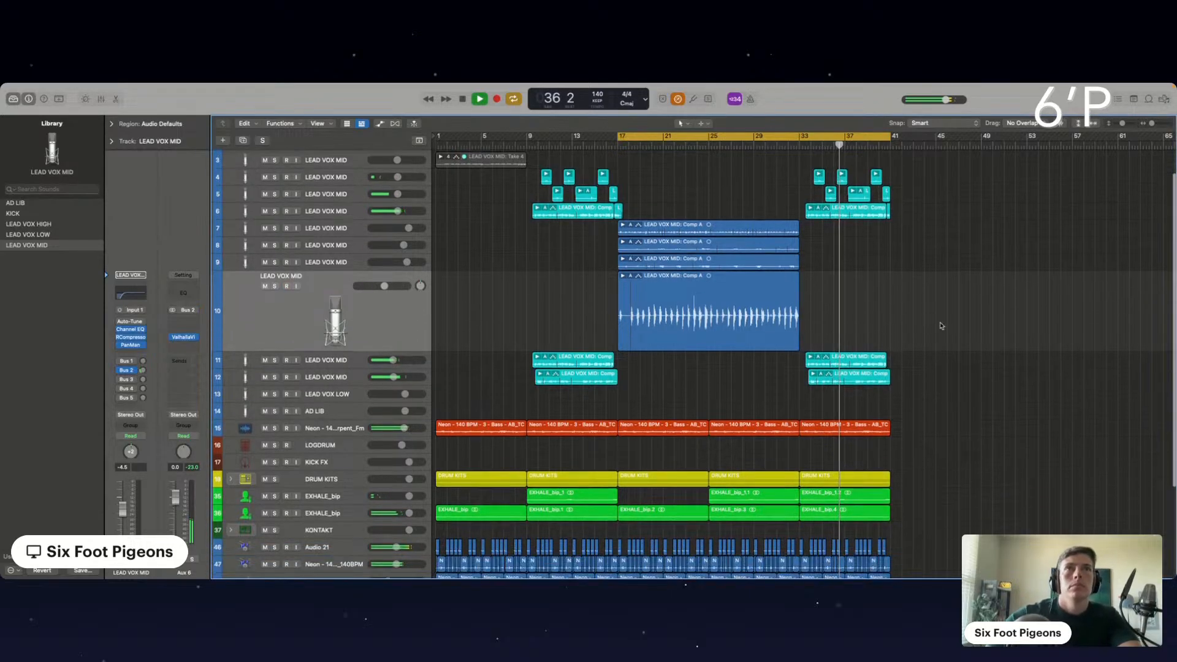
{"action": "scroll", "coordinate": [777, 214], "scroll_direction": "down", "scroll_amount": 1}
{"action": "scroll", "coordinate": [776, 214], "scroll_direction": "down", "scroll_amount": 1}
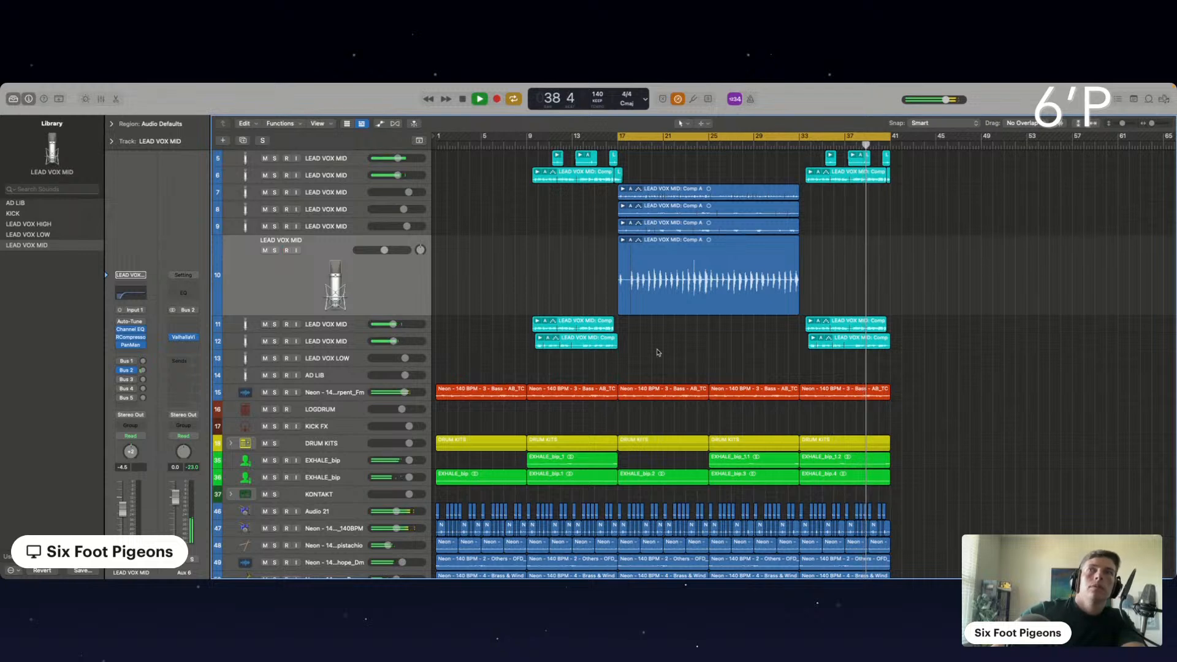
{"action": "scroll", "coordinate": [412, 209], "scroll_direction": "up", "scroll_amount": 3}
{"action": "left_click", "coordinate": [297, 160]}
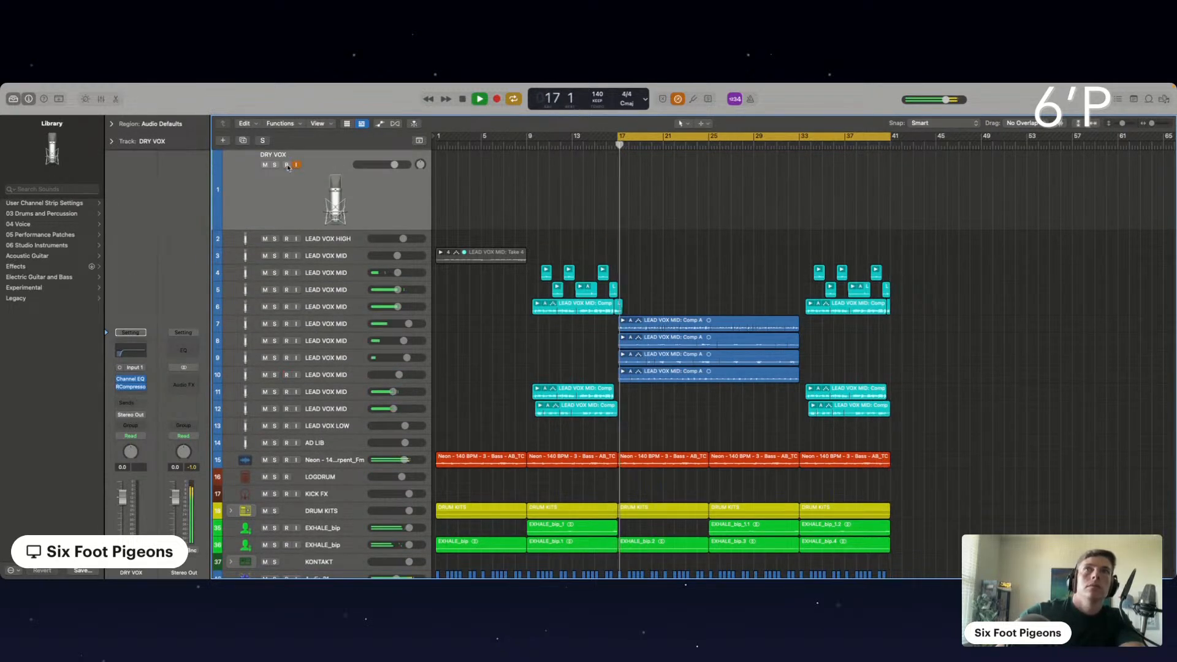
{"action": "left_click_drag", "start_coordinate": [615, 141], "coordinate": [415, 141]}
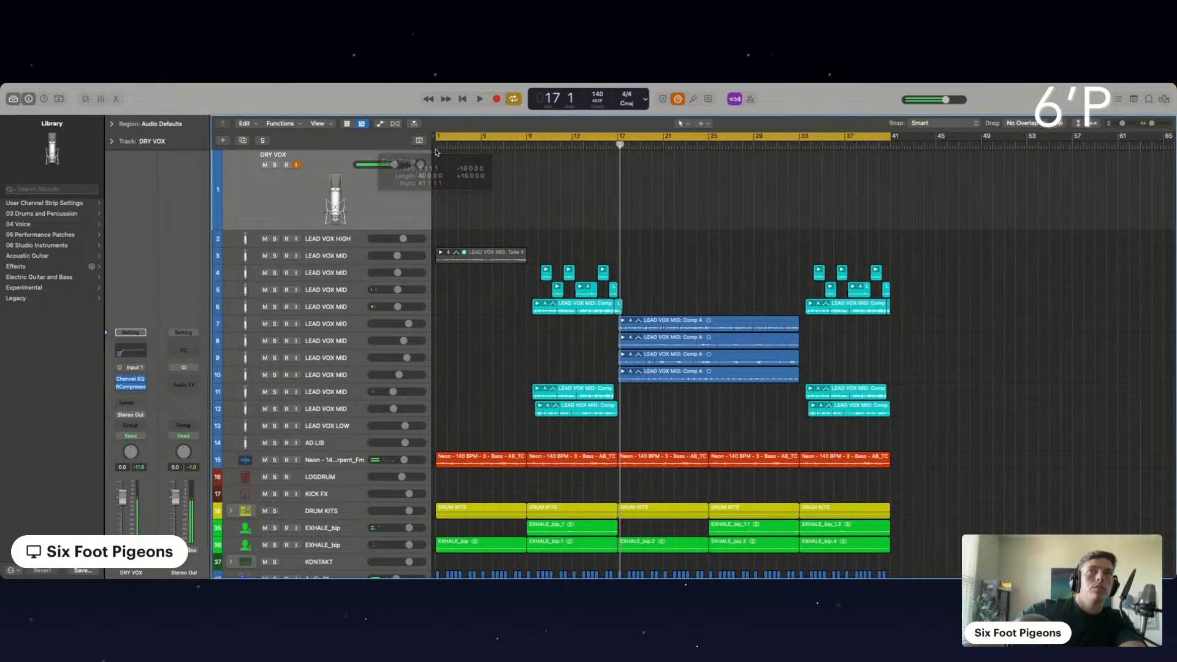
{"action": "left_click", "coordinate": [457, 261]}
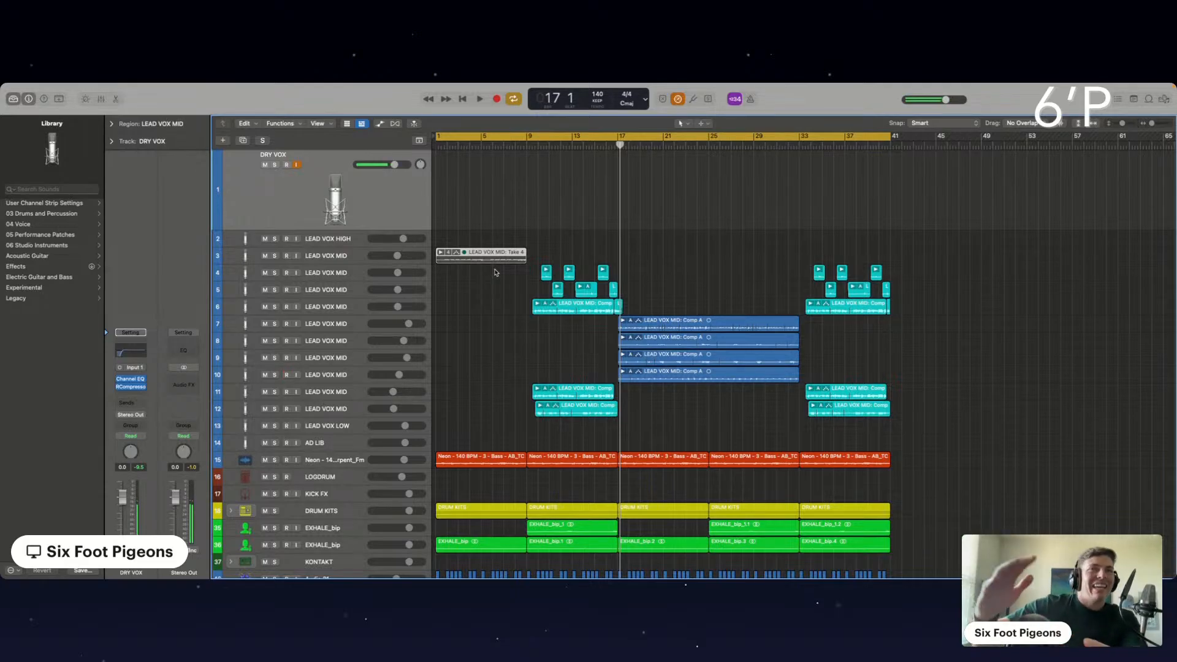
{"action": "key", "text": "Delete"}
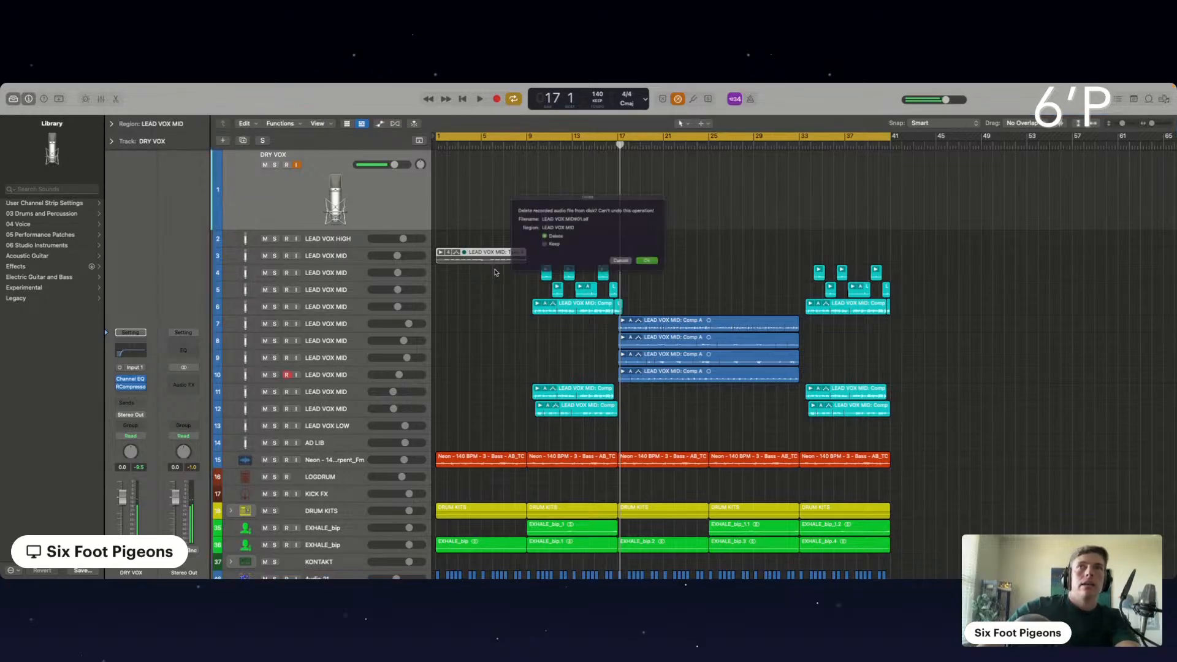
{"action": "left_click", "coordinate": [628, 270]}
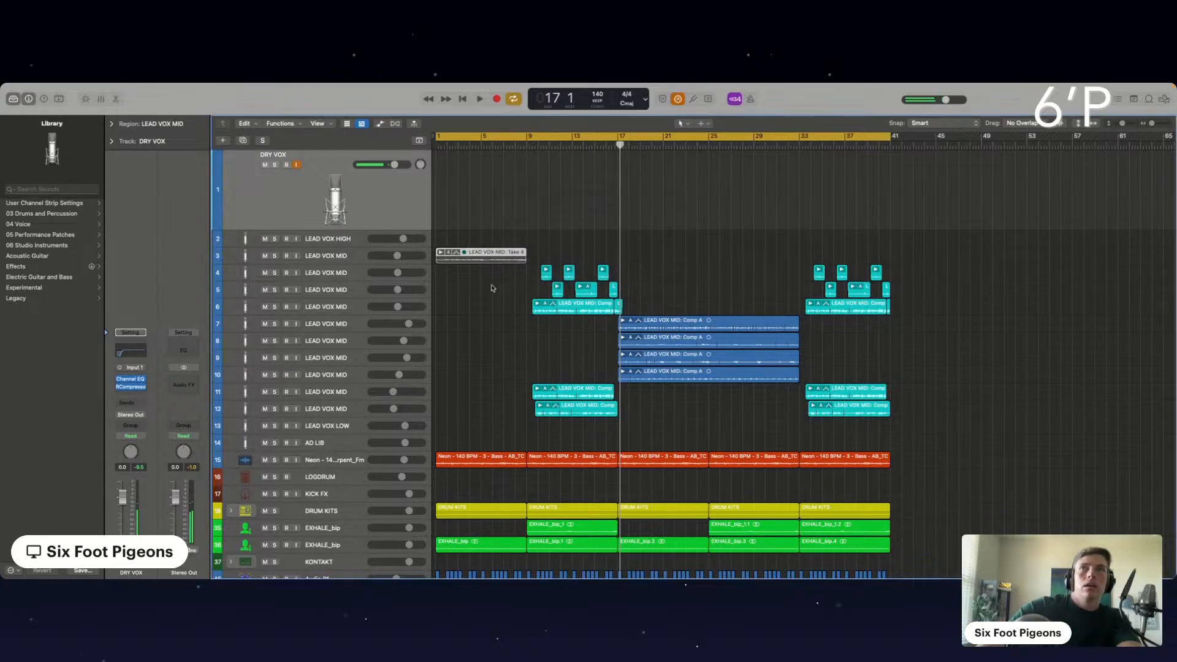
Copy track 9's vocal comp from bar 17 to bar 1, split the copy at bar 10, and delete the remainder.
{"action": "scroll", "coordinate": [491, 288], "scroll_direction": "down", "scroll_amount": 4}
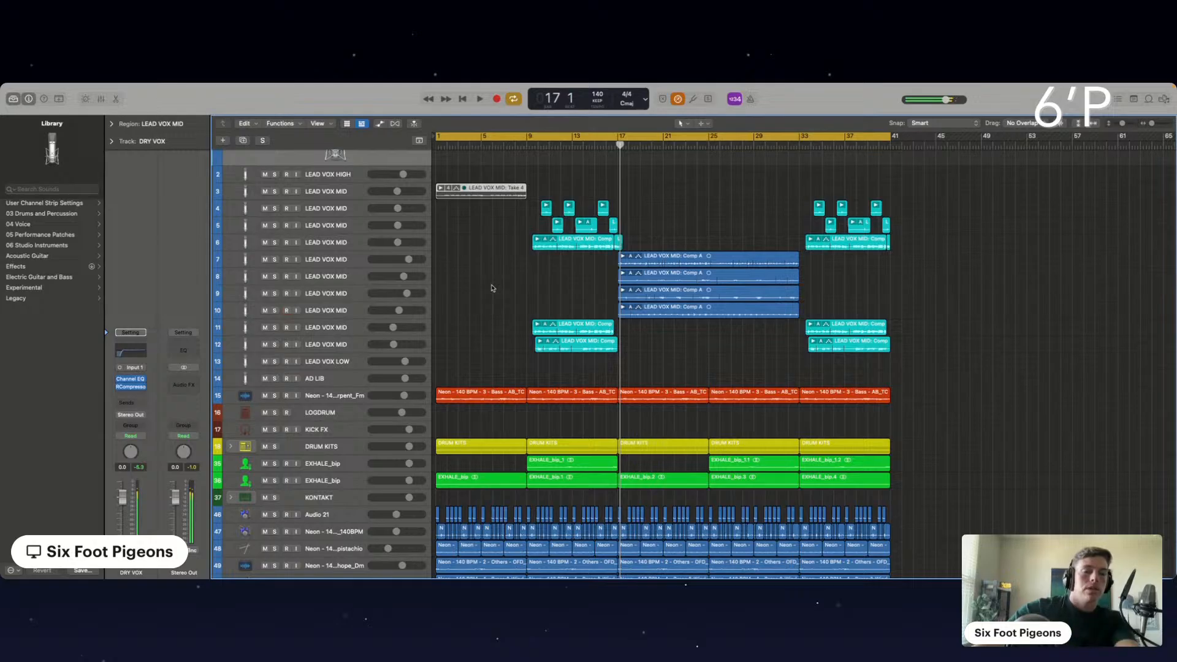
{"action": "scroll", "coordinate": [488, 342], "scroll_direction": "up", "scroll_amount": 1}
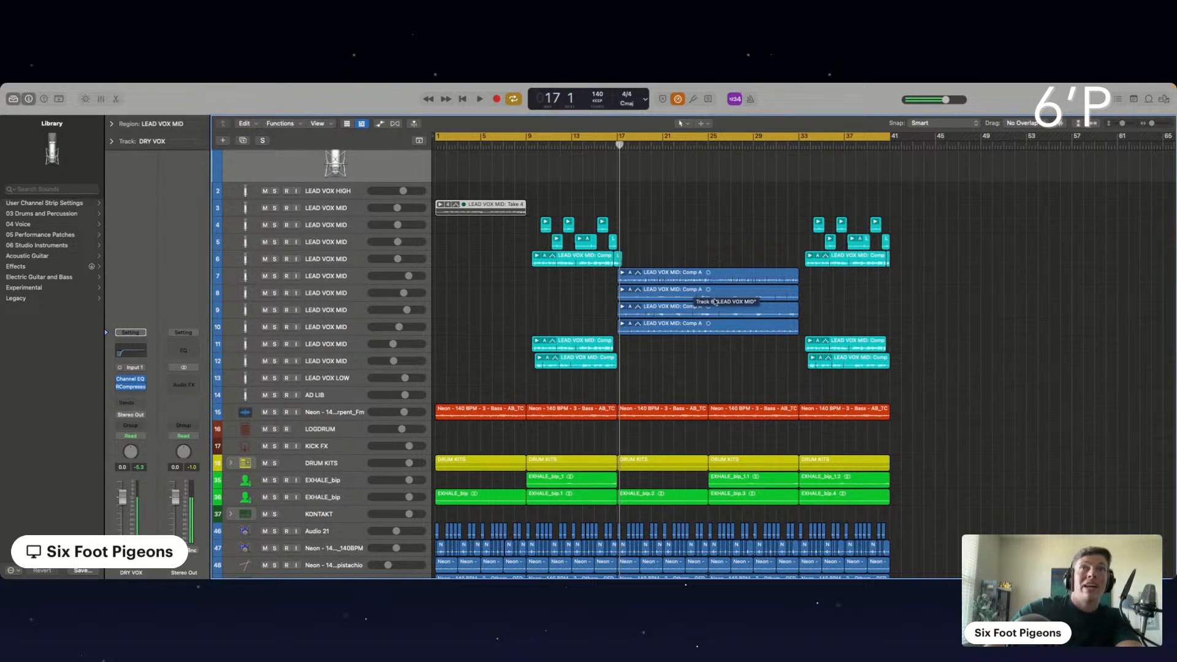
{"action": "key", "text": "space"}
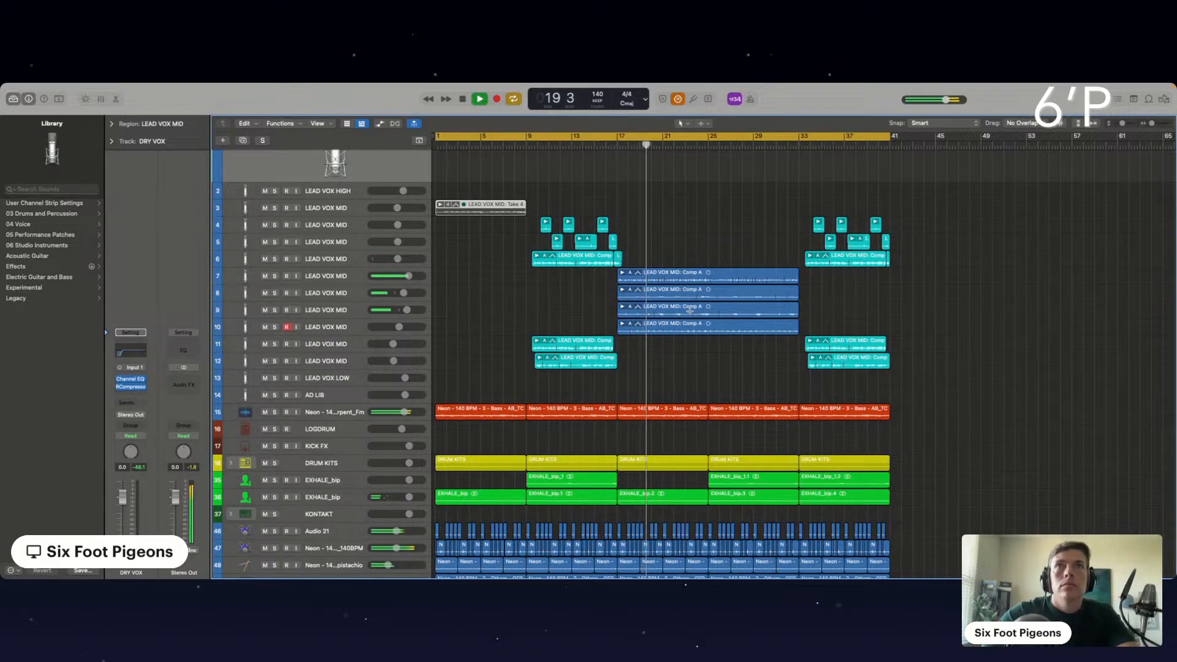
{"action": "left_click_drag", "start_coordinate": [696, 314], "coordinate": [513, 314]}
{"action": "key", "text": "Return"}
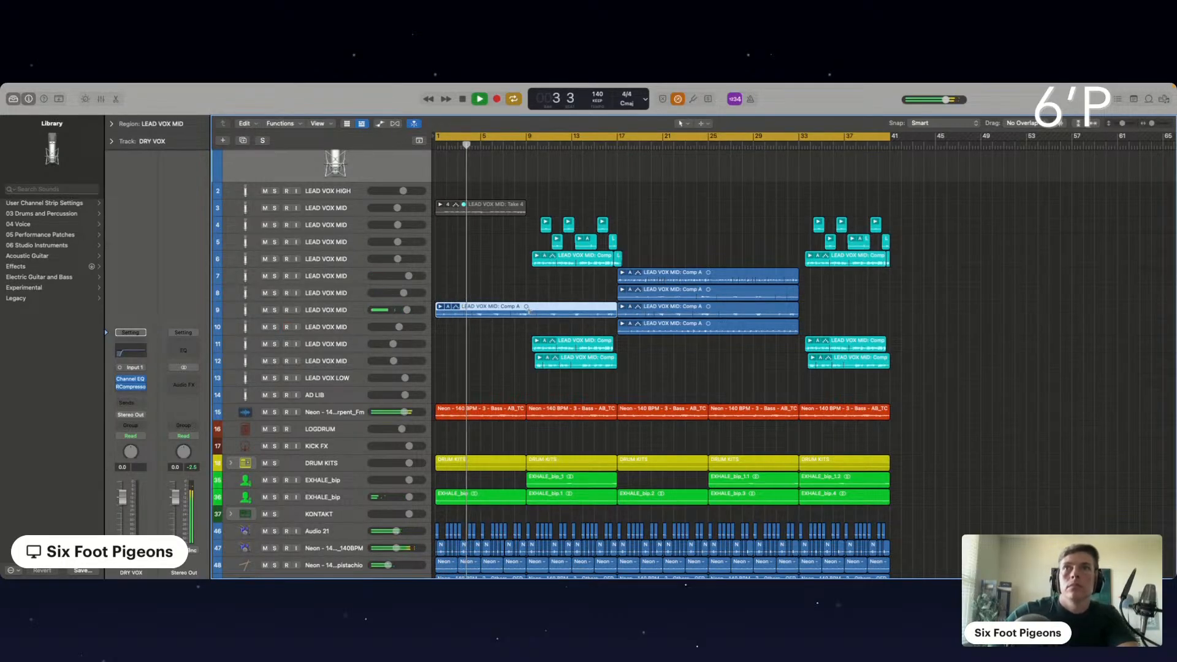
{"action": "left_click", "coordinate": [537, 312]}
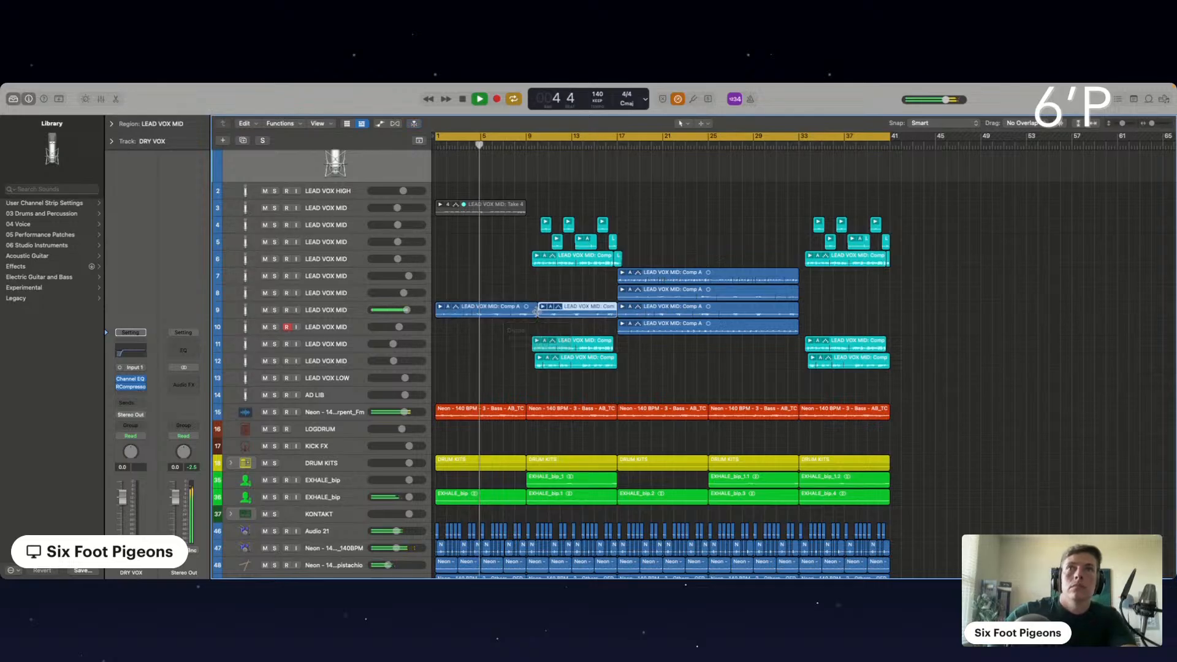
{"action": "key", "text": "Delete"}
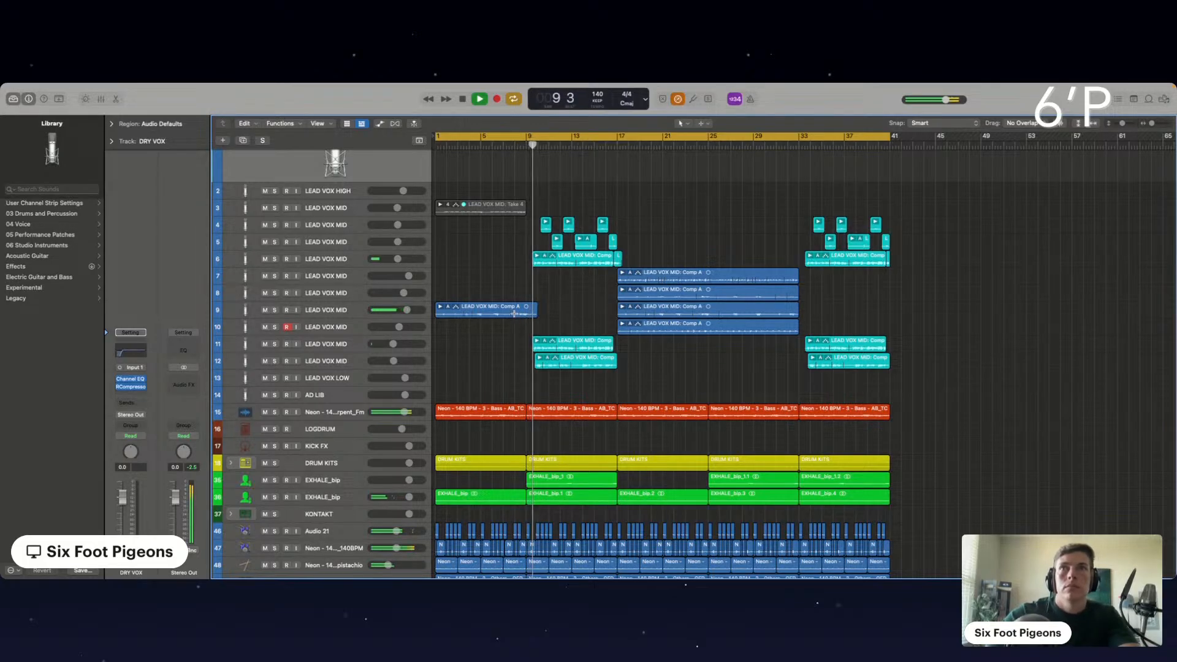
Copy track 8's vocal comp from bar 17 to bar 1, split it at bar 10, and delete the rest.
{"action": "scroll", "coordinate": [514, 314], "scroll_direction": "down", "scroll_amount": 1}
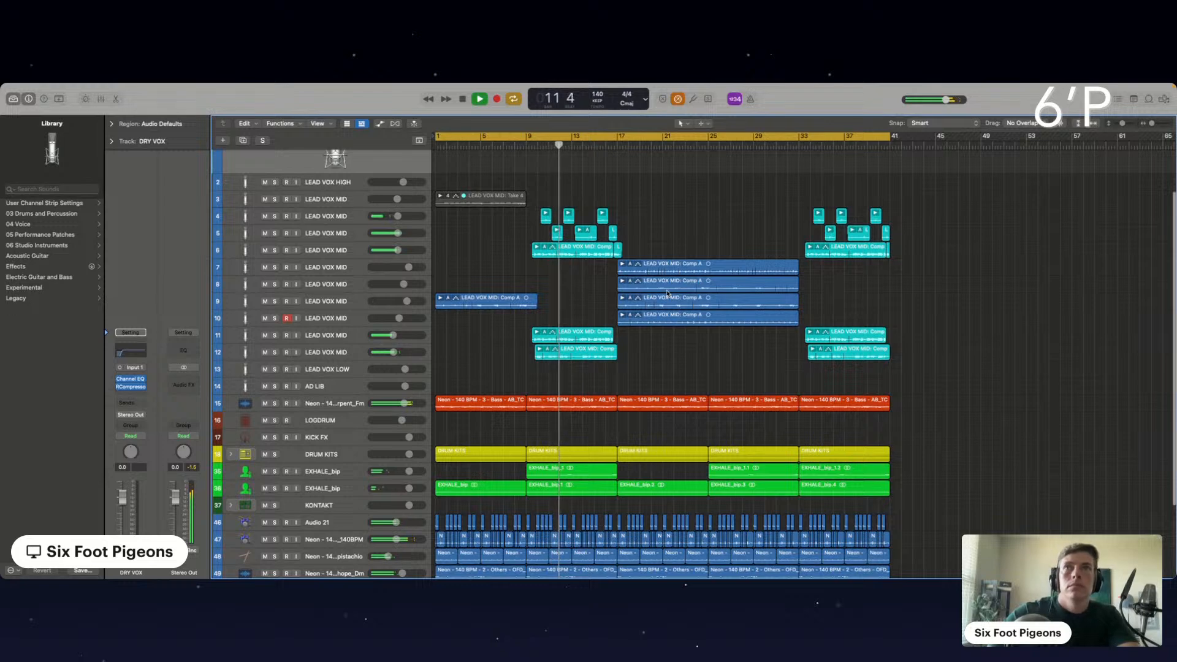
{"action": "left_click_drag", "start_coordinate": [668, 294], "coordinate": [487, 295]}
{"action": "key", "text": "Return"}
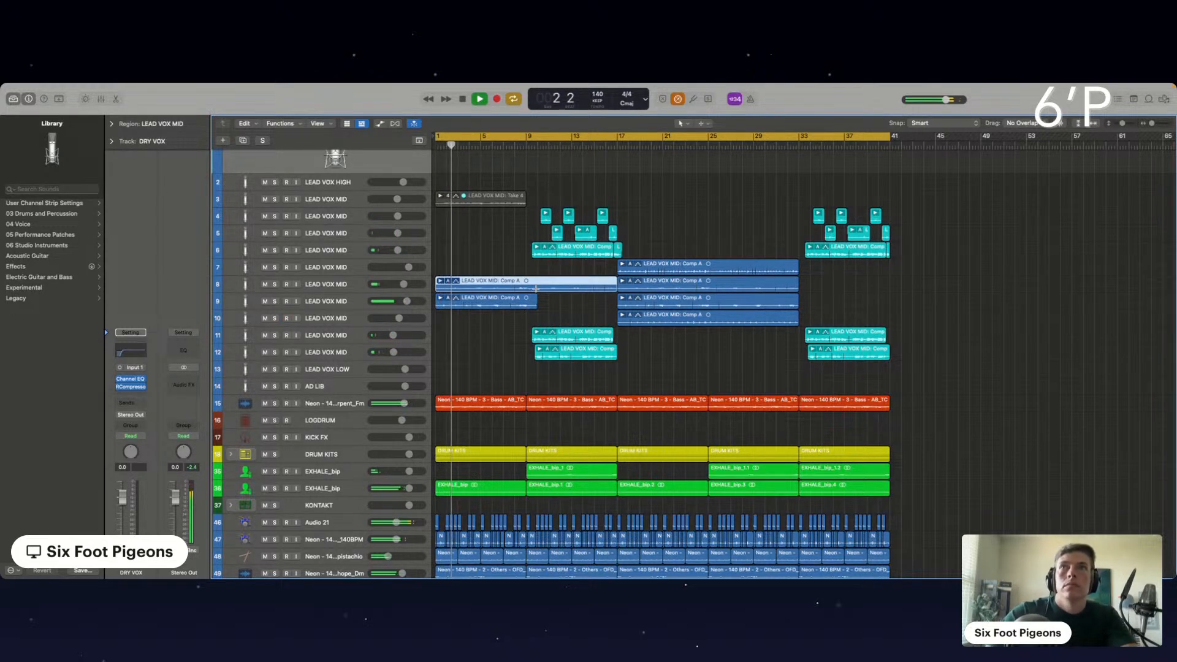
{"action": "left_click", "coordinate": [537, 288]}
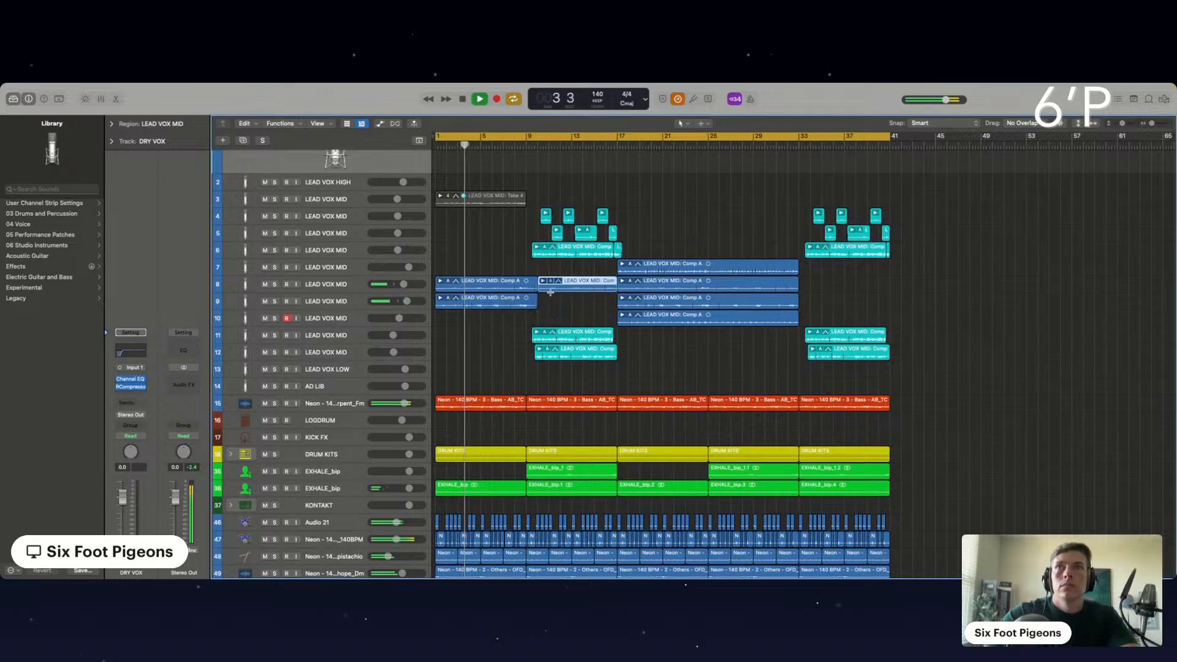
{"action": "key", "text": "Delete"}
Isolate and mute the short passage in track 8's opening comp from bar 3 beat 2 to about bar 4.
{"action": "key", "text": "super+Right"}
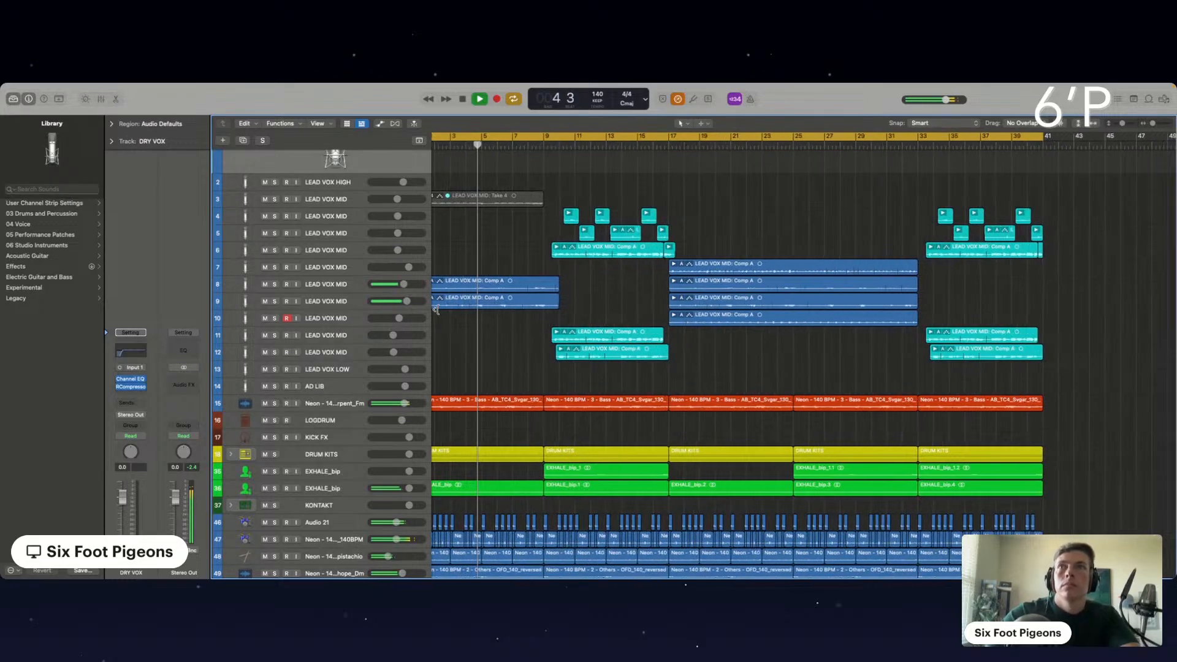
{"action": "key", "text": "super+Right"}
{"action": "key", "text": "super+Right"}
{"action": "left_click", "coordinate": [486, 288]}
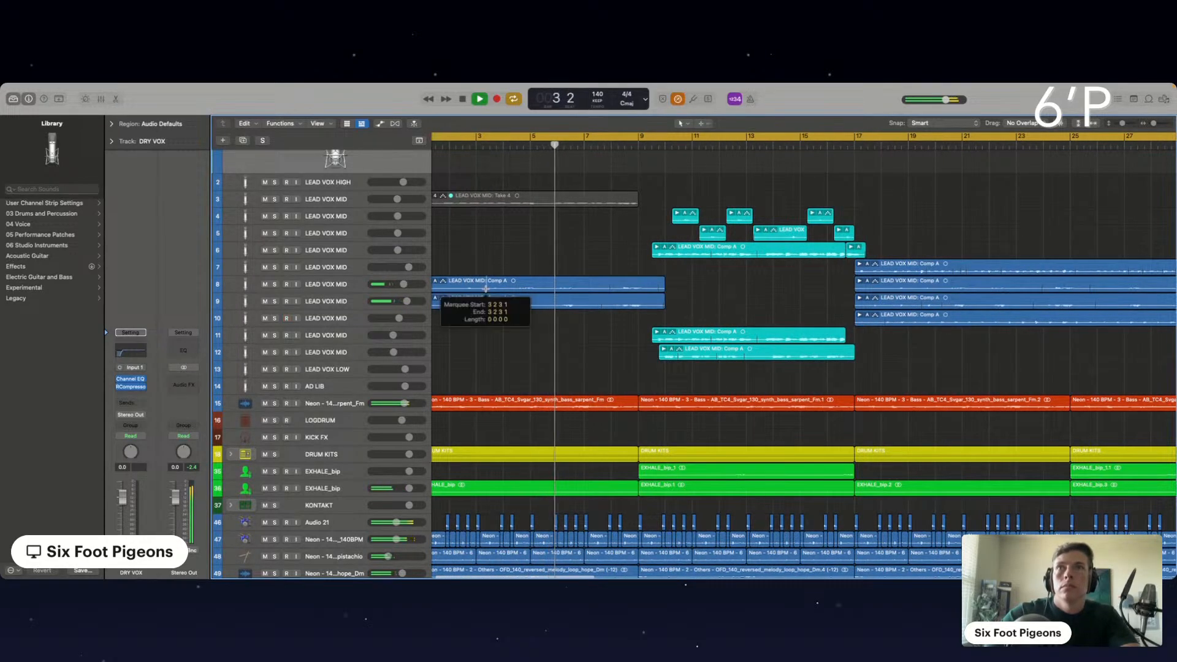
{"action": "left_click_drag", "start_coordinate": [486, 288], "coordinate": [504, 289]}
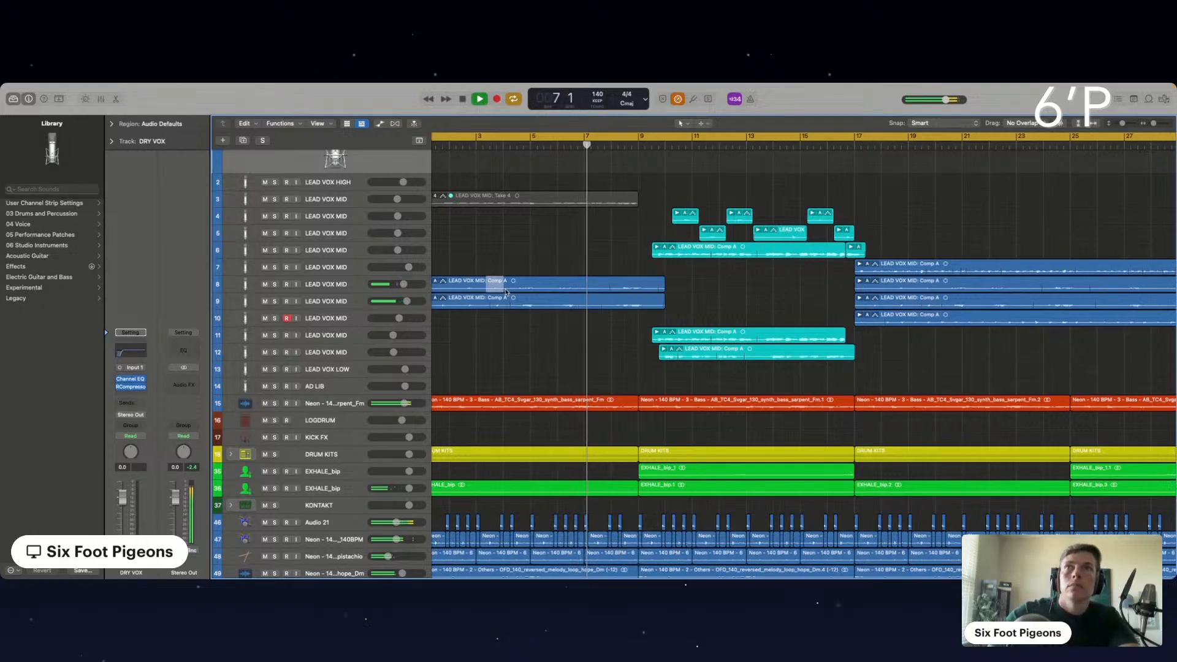
{"action": "key", "text": "ctrl+m"}
Split the opening vocal comps on tracks 9 and 8 at bar 8 and mute both tail regions.
{"action": "double_click", "coordinate": [613, 301]}
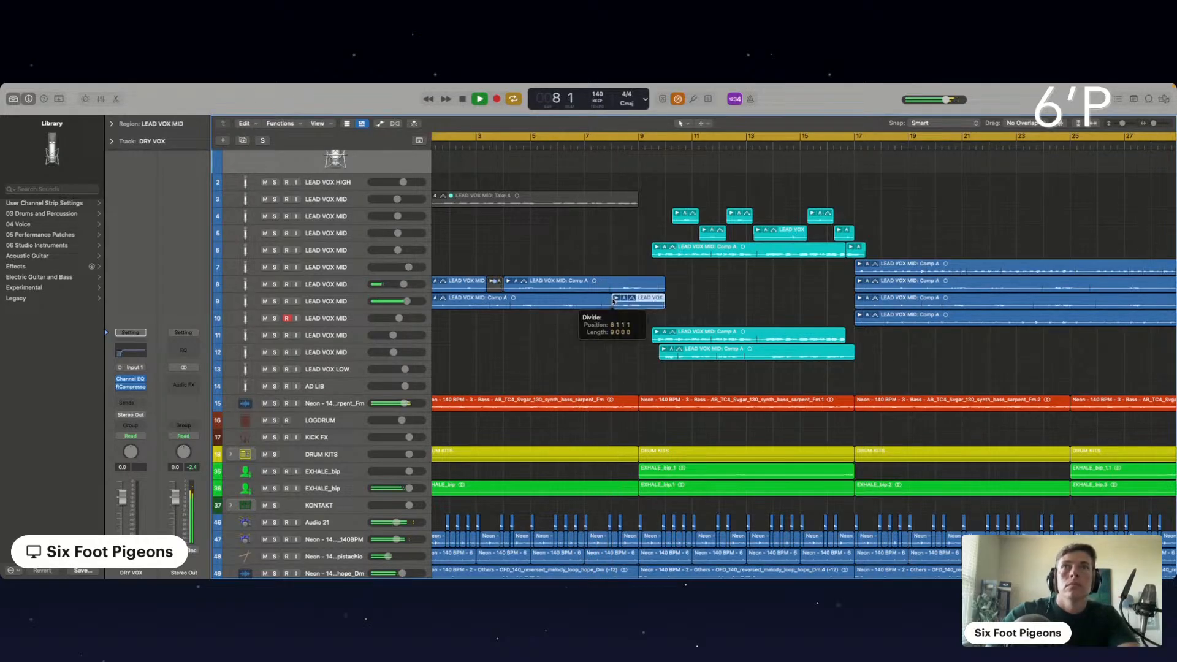
{"action": "key", "text": "ctrl+m"}
{"action": "double_click", "coordinate": [612, 285]}
{"action": "key", "text": "ctrl+m"}
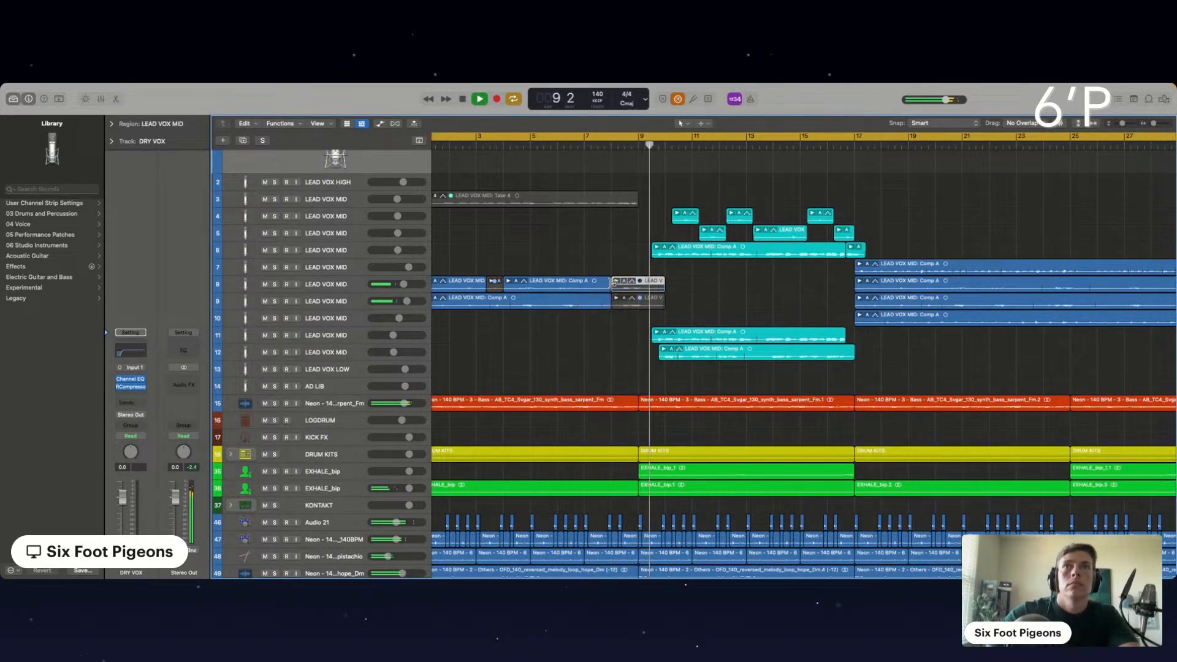
Play back the opening section from bar 1 with recording disarmed on track 10 and track 9 selected.
{"action": "left_click", "coordinate": [599, 260]}
{"action": "key", "text": "Return"}
{"action": "scroll", "coordinate": [713, 289], "scroll_direction": "down", "scroll_amount": 1}
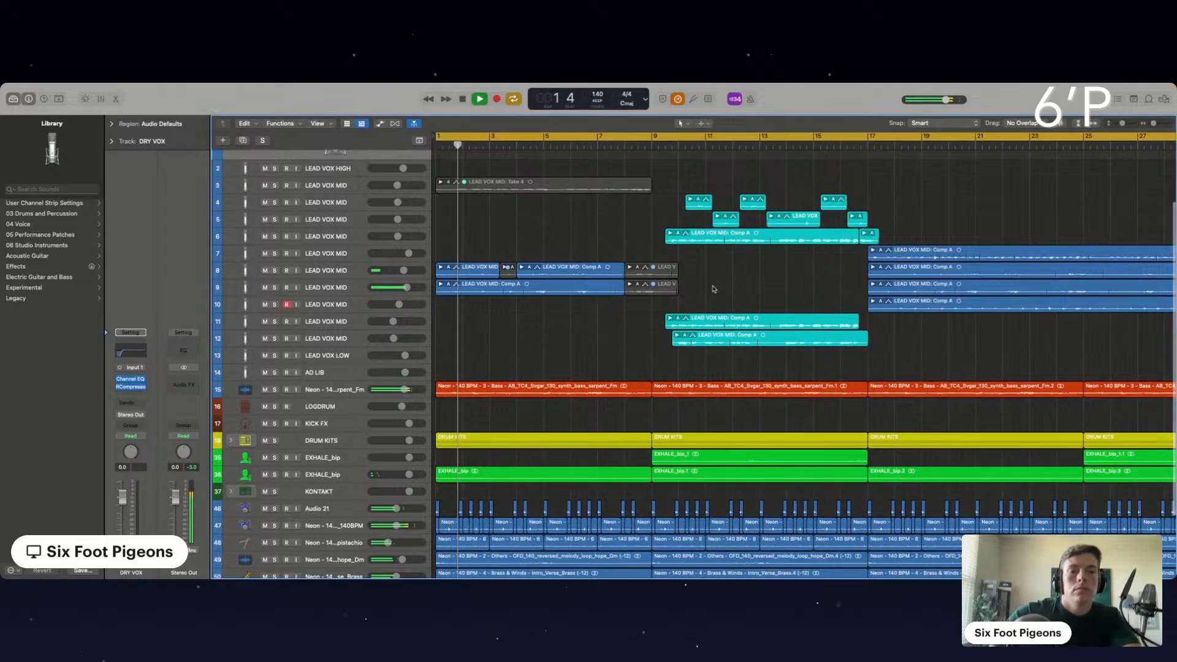
{"action": "scroll", "coordinate": [287, 379], "scroll_direction": "up", "scroll_amount": 5}
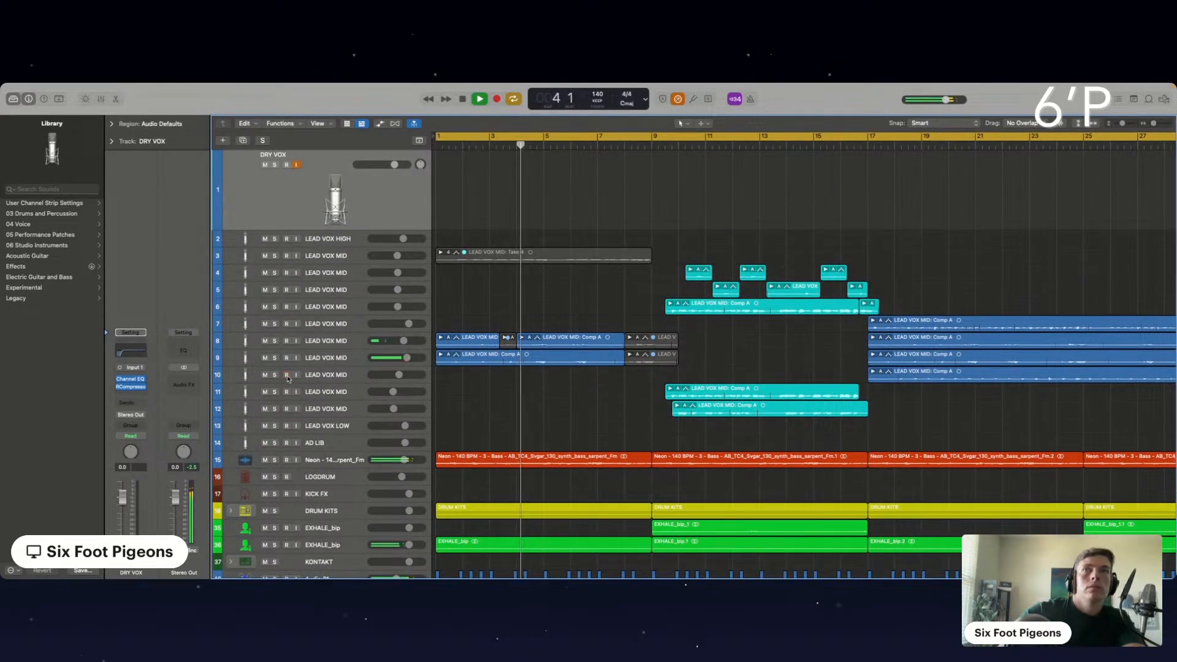
{"action": "left_click", "coordinate": [321, 374]}
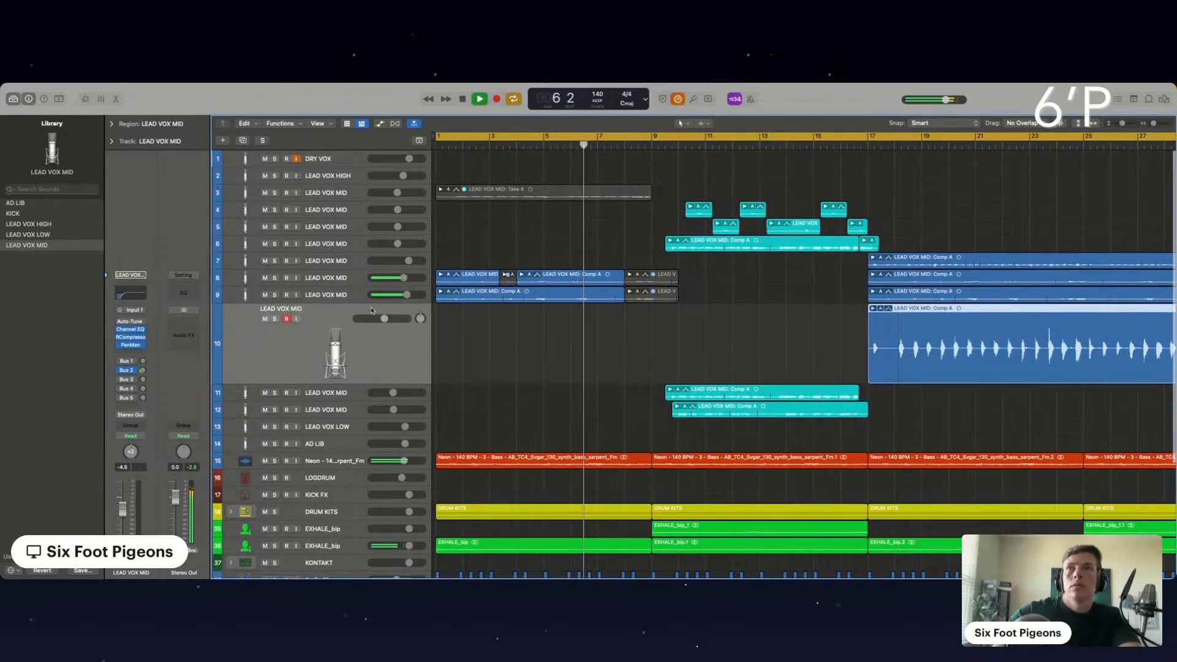
{"action": "key", "text": "space"}
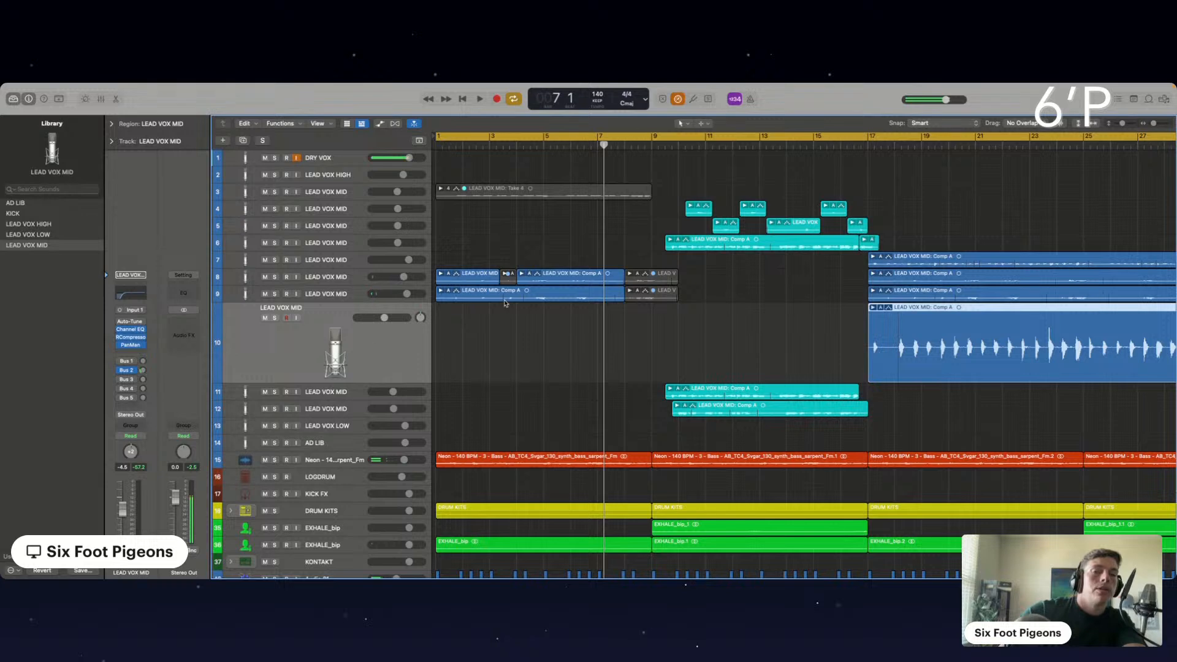
{"action": "key", "text": "space"}
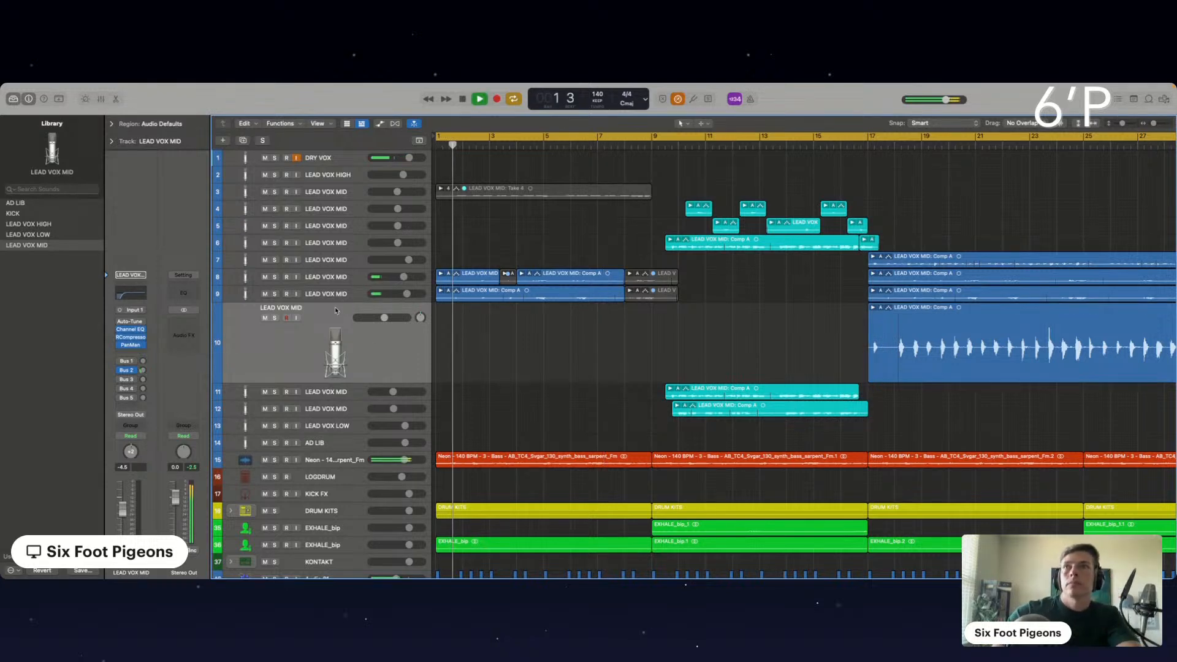
{"action": "left_click", "coordinate": [336, 297]}
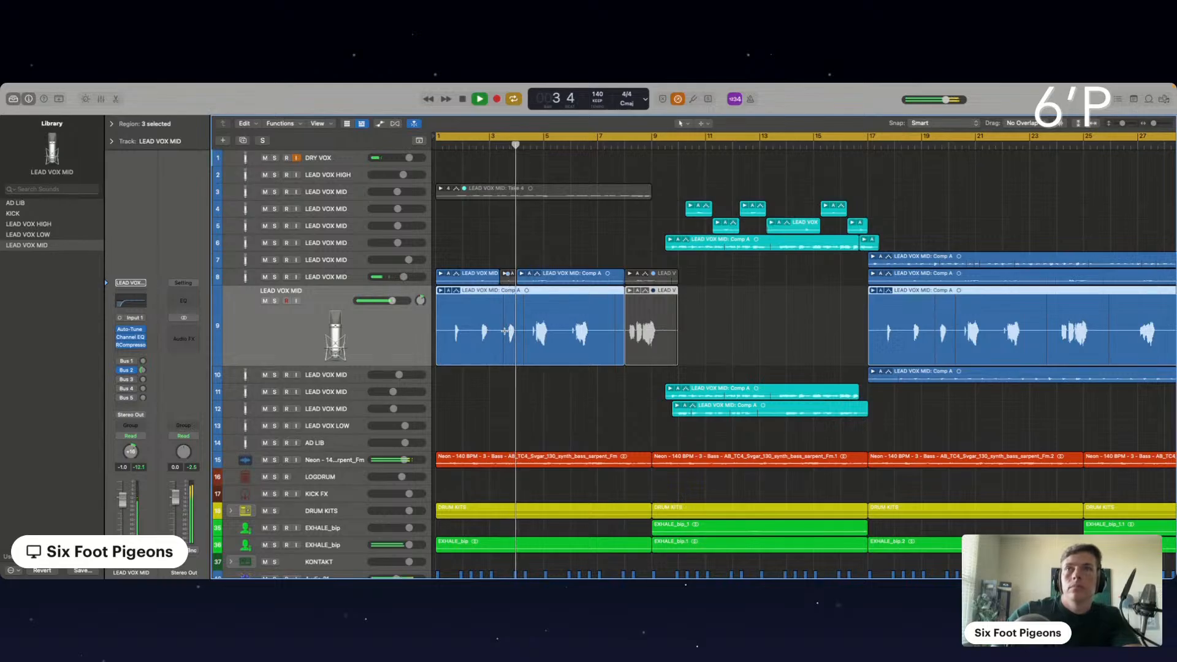
{"action": "left_click", "coordinate": [582, 265]}
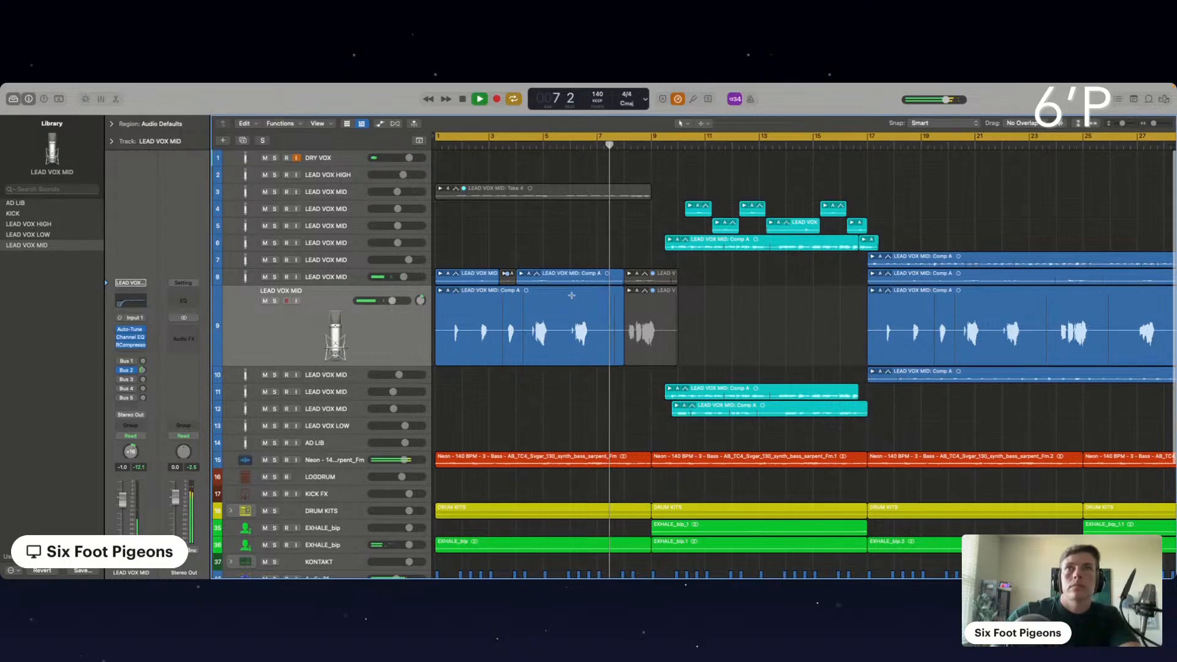
Split track 8's opening vocal comp between bars 5 and 6 and mute the part running up to bar 8.
{"action": "double_click", "coordinate": [564, 278]}
{"action": "key", "text": "ctrl+m"}
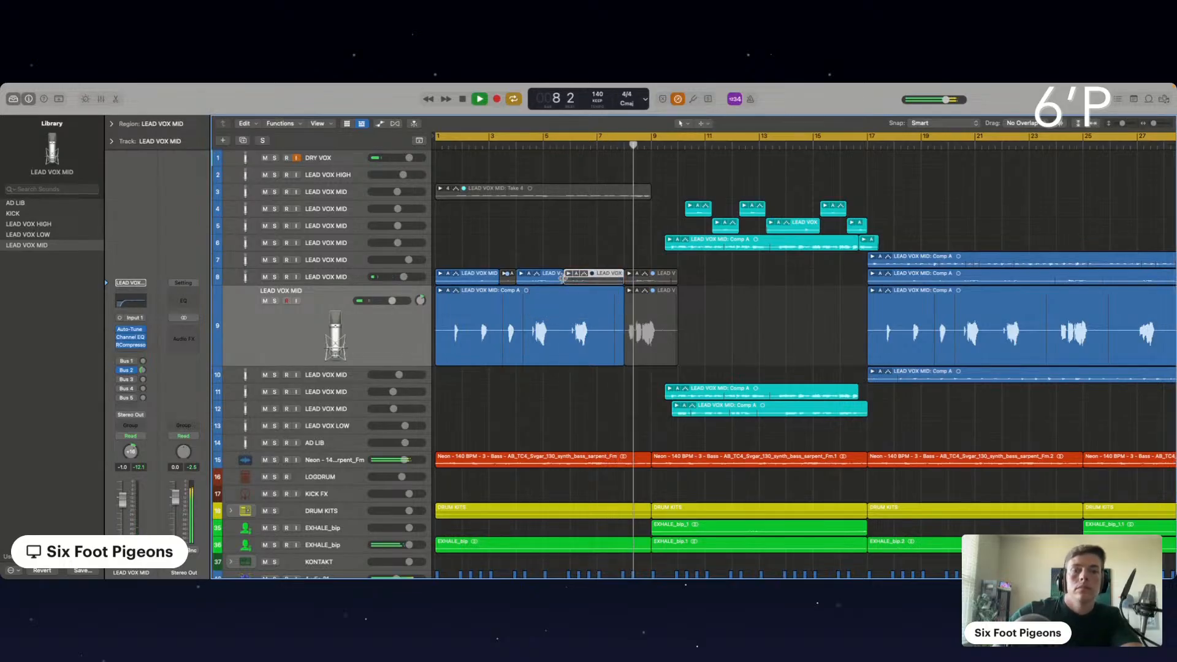
{"action": "left_click", "coordinate": [553, 245]}
Split track 36's EXHALE_bip at about bar 8 beat 3.5, and isolate and mute tracks 47–50 from there to bar 9.
{"action": "scroll", "coordinate": [583, 236], "scroll_direction": "down", "scroll_amount": 5}
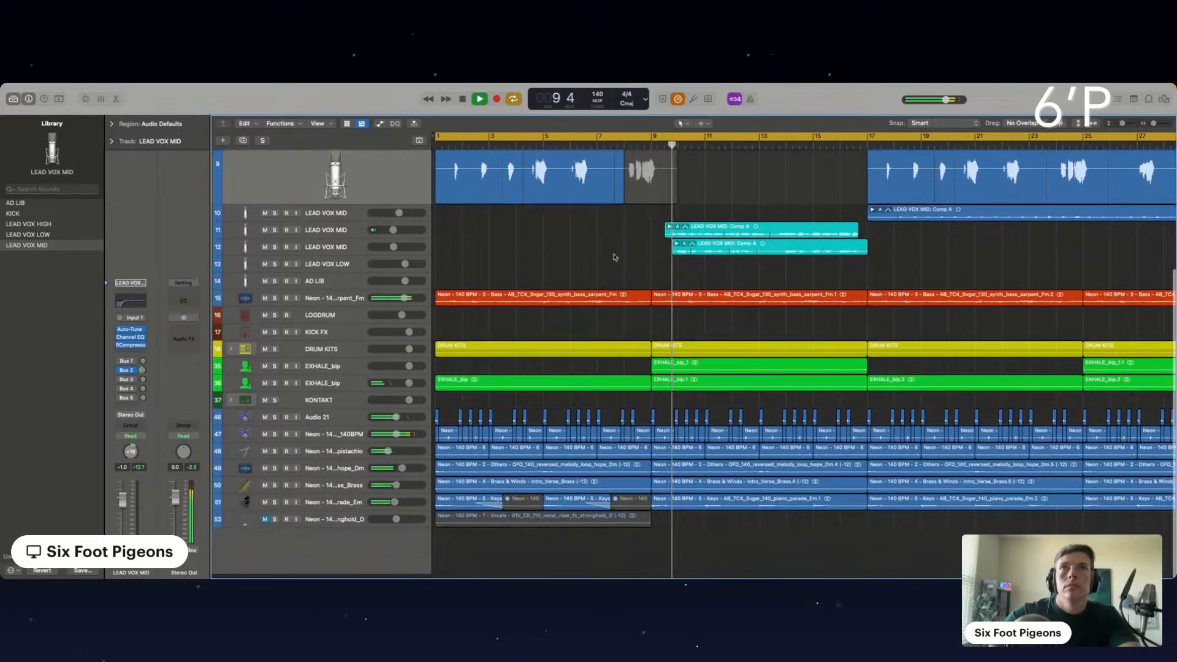
{"action": "key", "text": "super+Right"}
{"action": "key", "text": "super+Right"}
{"action": "scroll", "coordinate": [617, 224], "scroll_direction": "left", "scroll_amount": 1}
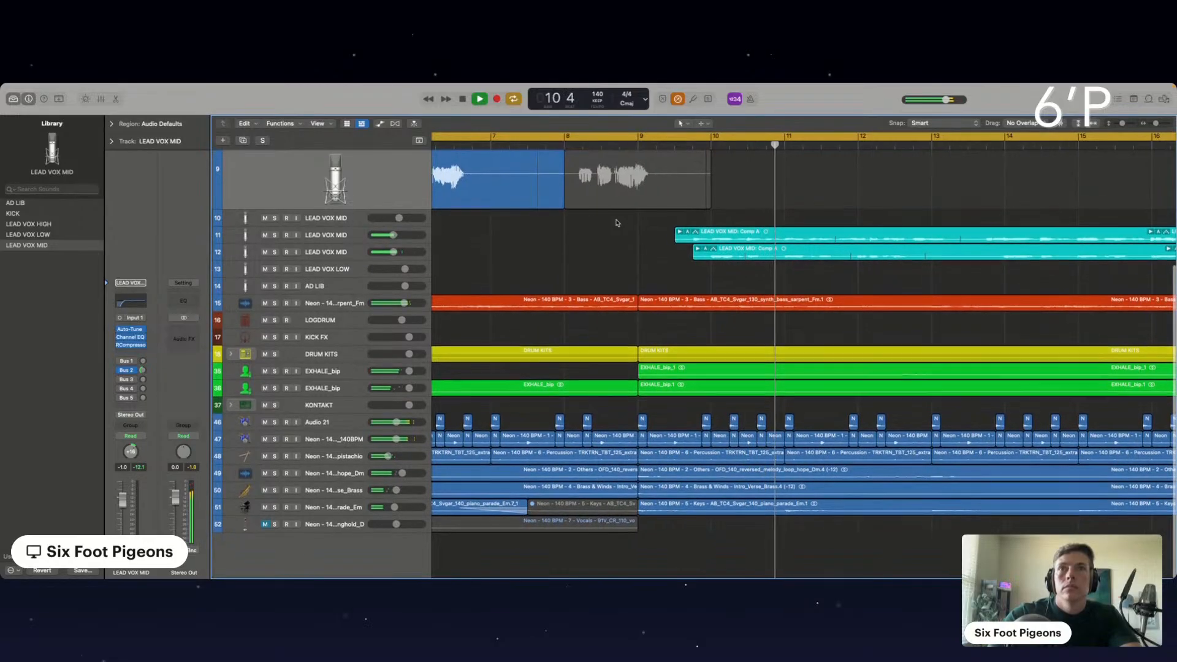
{"action": "key", "text": "super+Right"}
{"action": "scroll", "coordinate": [617, 227], "scroll_direction": "left", "scroll_amount": 2}
{"action": "scroll", "coordinate": [618, 246], "scroll_direction": "up", "scroll_amount": 5}
{"action": "scroll", "coordinate": [619, 258], "scroll_direction": "down", "scroll_amount": 5}
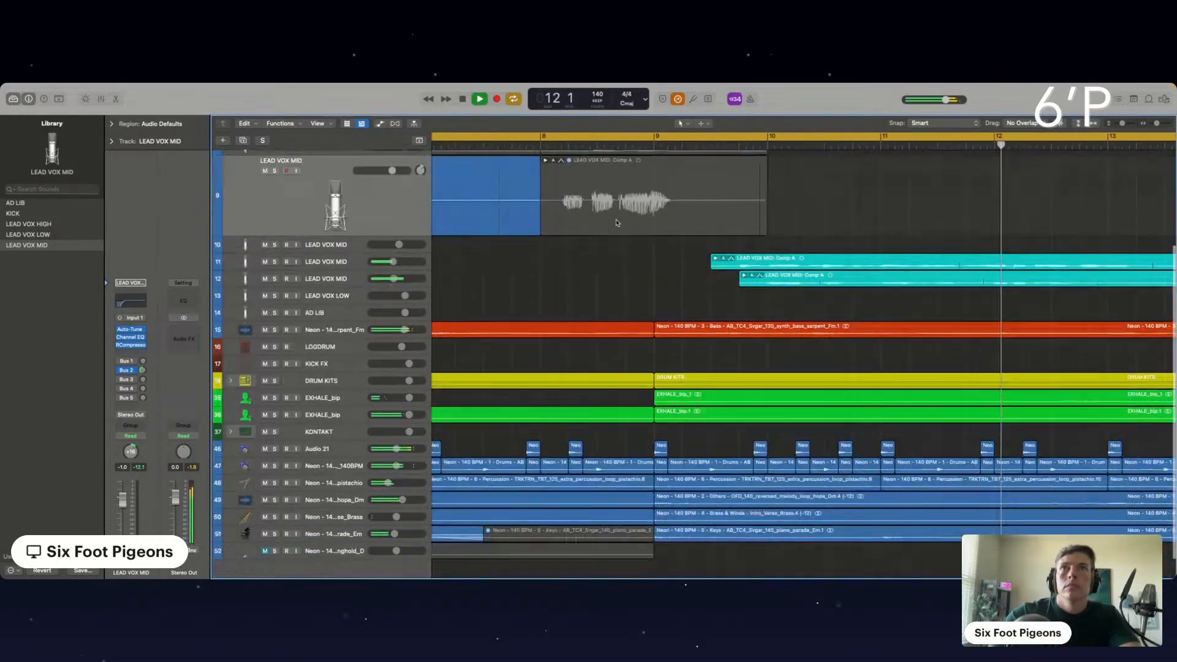
{"action": "left_click", "coordinate": [510, 137]}
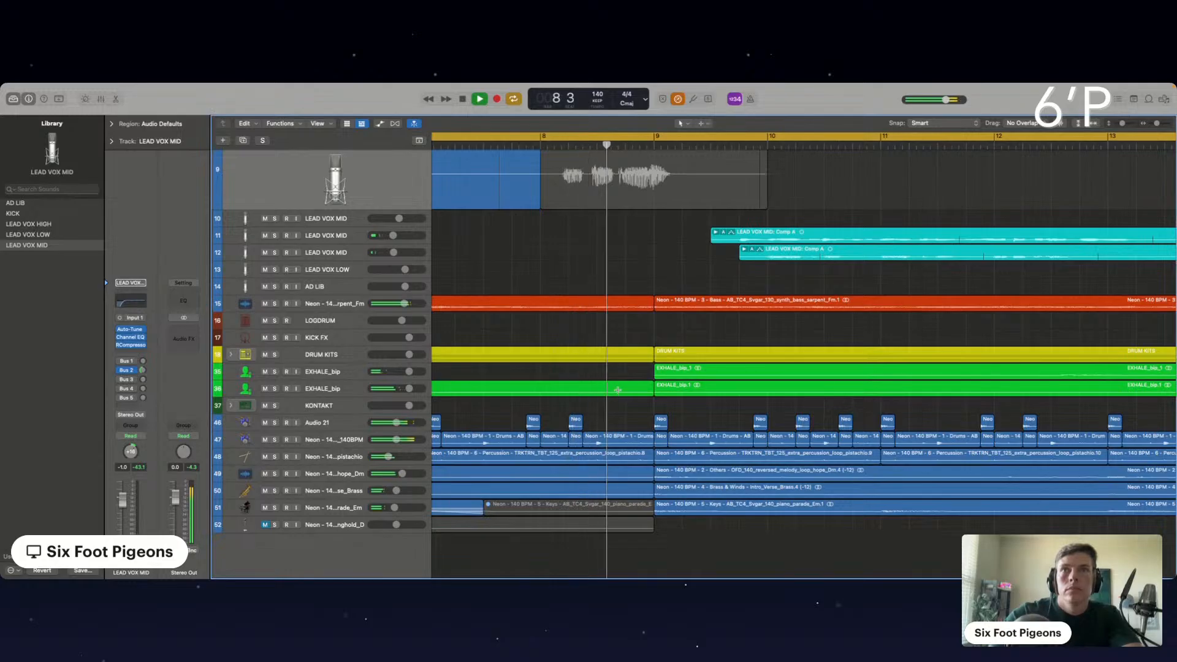
{"action": "left_click", "coordinate": [612, 389]}
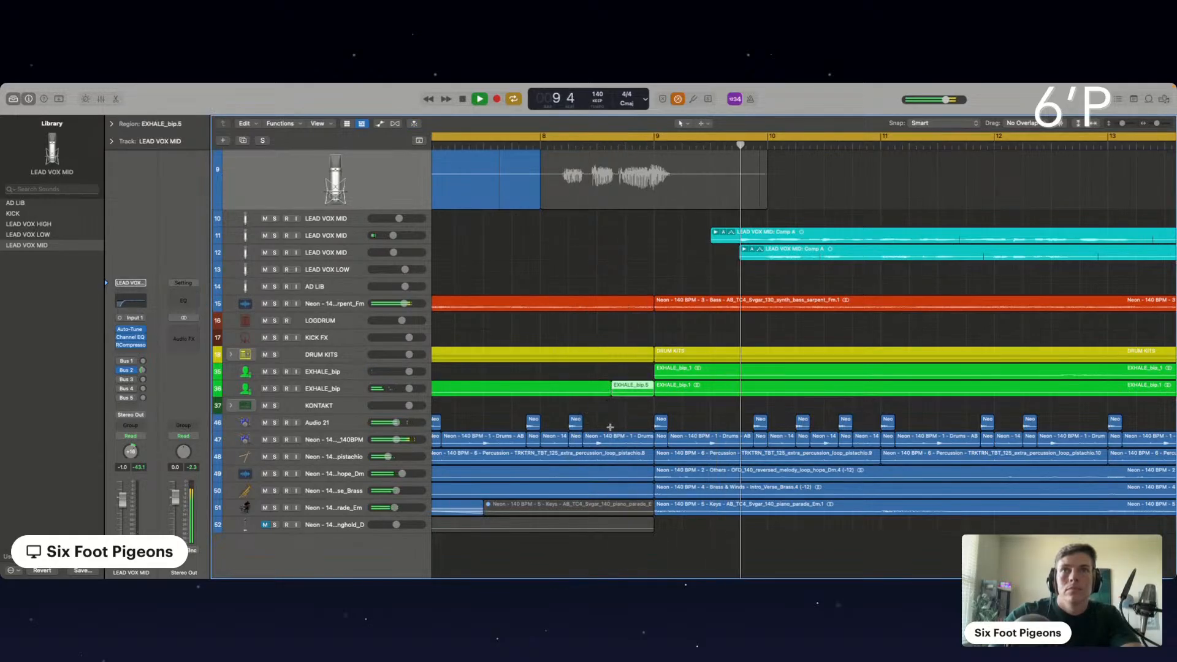
{"action": "left_click_drag", "start_coordinate": [612, 442], "coordinate": [654, 488]}
{"action": "key", "text": "ctrl+m"}
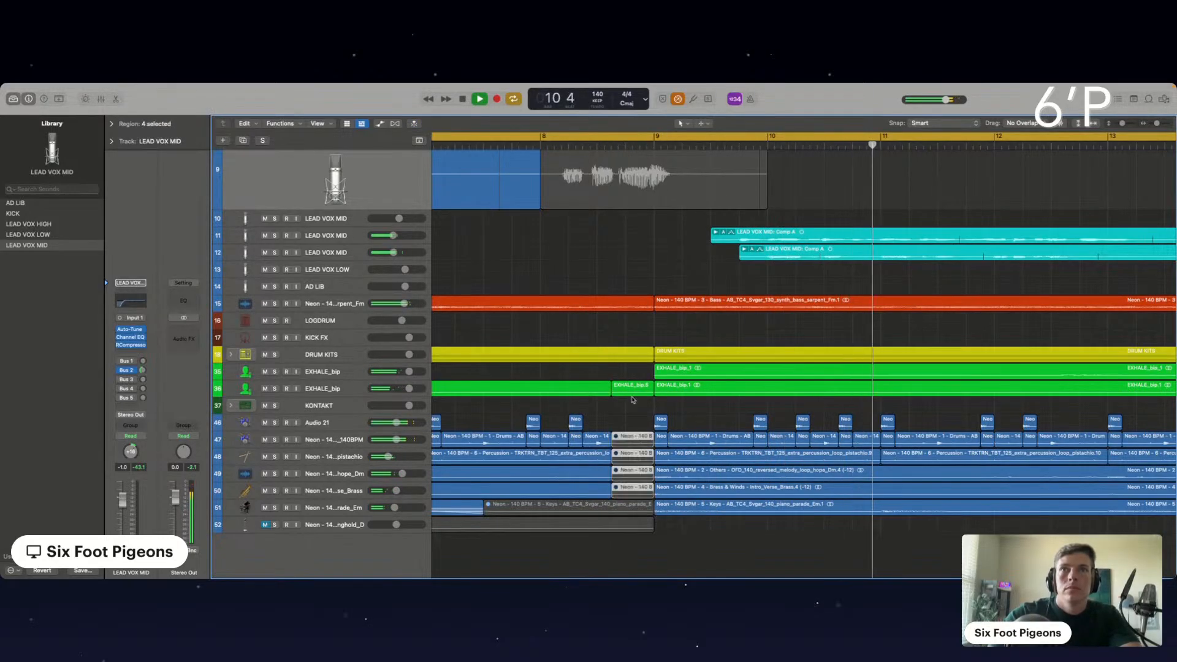
Split the bass on track 15 and the DRUM KITS region at about bar 8 beat 3.5 and mute both pieces before bar 9.
{"action": "double_click", "coordinate": [612, 306]}
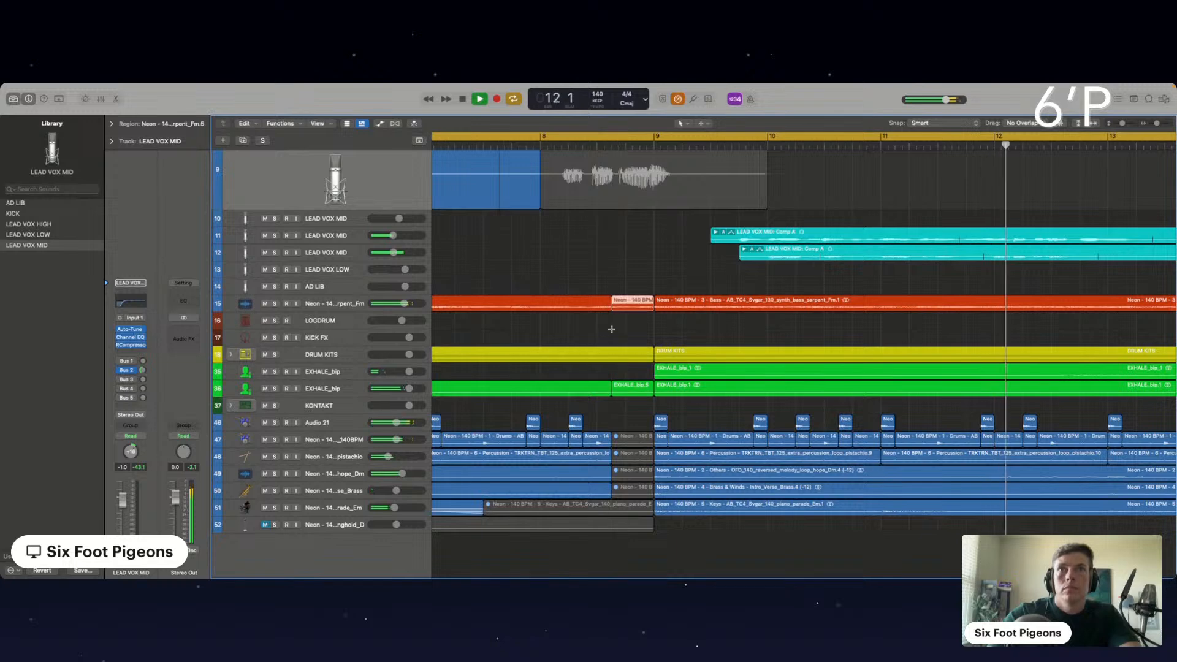
{"action": "double_click", "coordinate": [612, 353]}
{"action": "key", "text": "ctrl+m"}
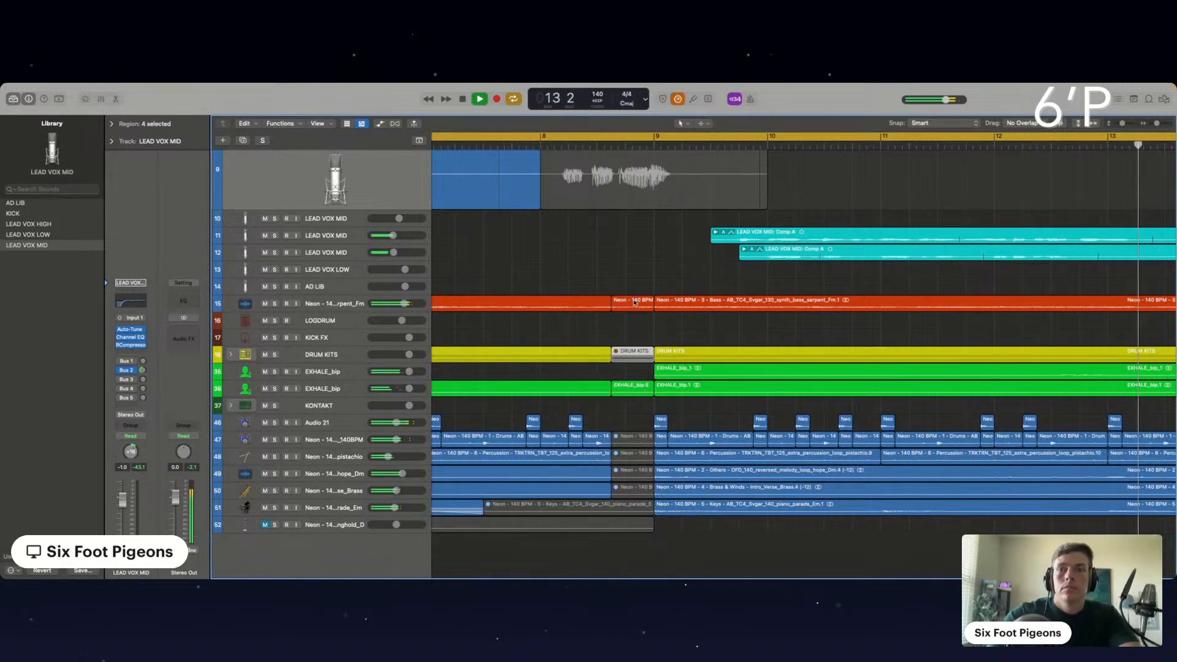
{"action": "left_click", "coordinate": [635, 302]}
{"action": "key", "text": "ctrl+m"}
{"action": "key", "text": "space"}
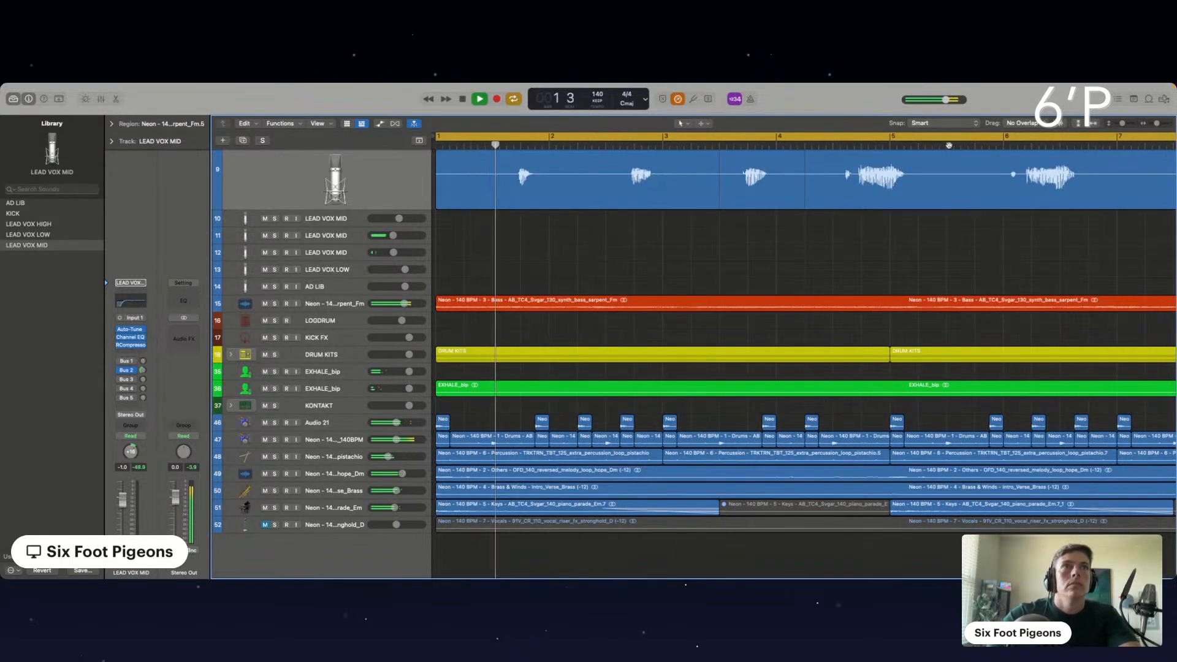
Unmute the short bass piece before bar 9 and play back the transition from bar 8.
{"action": "scroll", "coordinate": [904, 221], "scroll_direction": "right", "scroll_amount": 5}
{"action": "scroll", "coordinate": [931, 226], "scroll_direction": "right", "scroll_amount": 2}
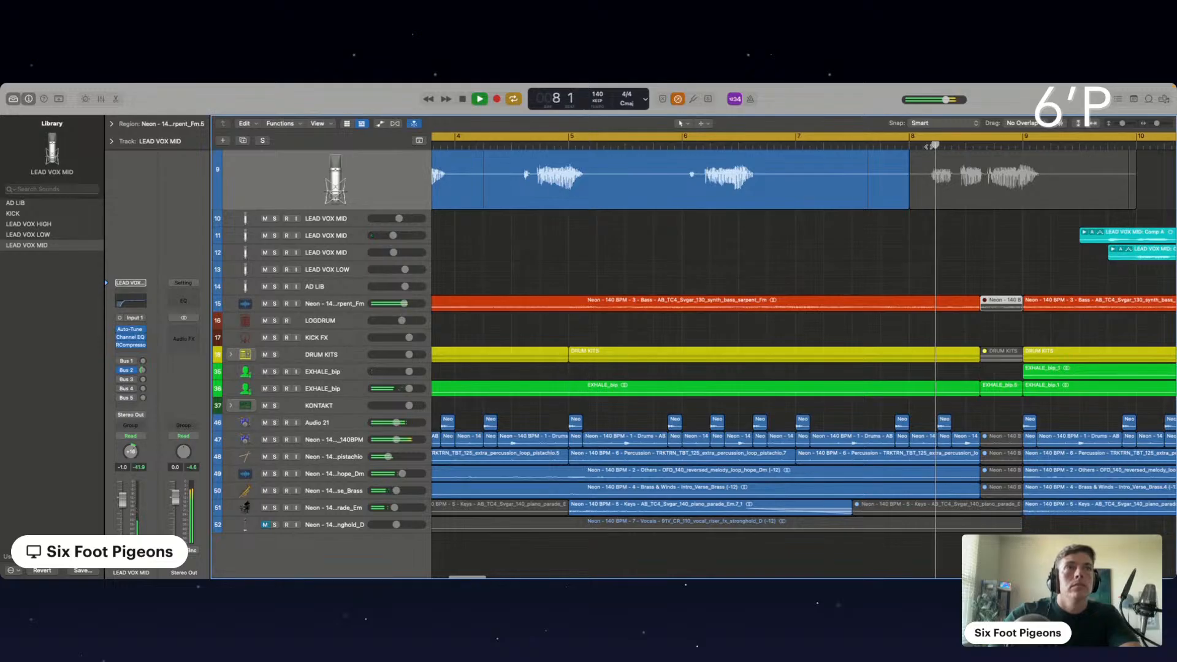
{"action": "scroll", "coordinate": [928, 184], "scroll_direction": "right", "scroll_amount": 3}
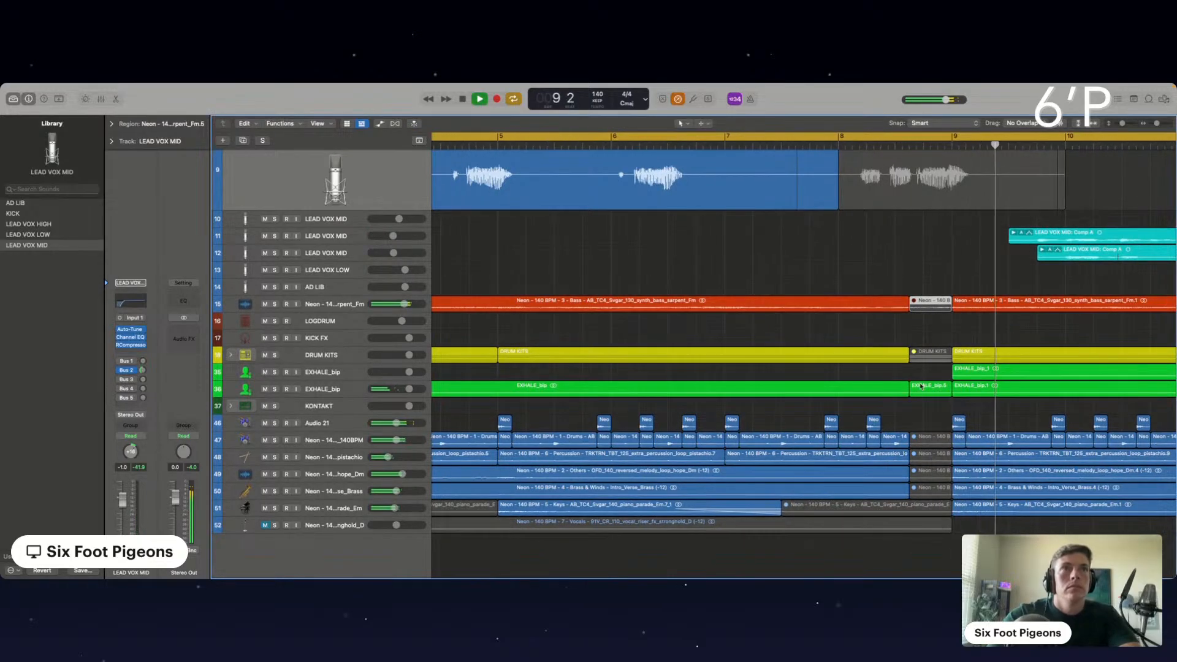
{"action": "scroll", "coordinate": [920, 404], "scroll_direction": "right", "scroll_amount": 1}
{"action": "left_click", "coordinate": [899, 309]}
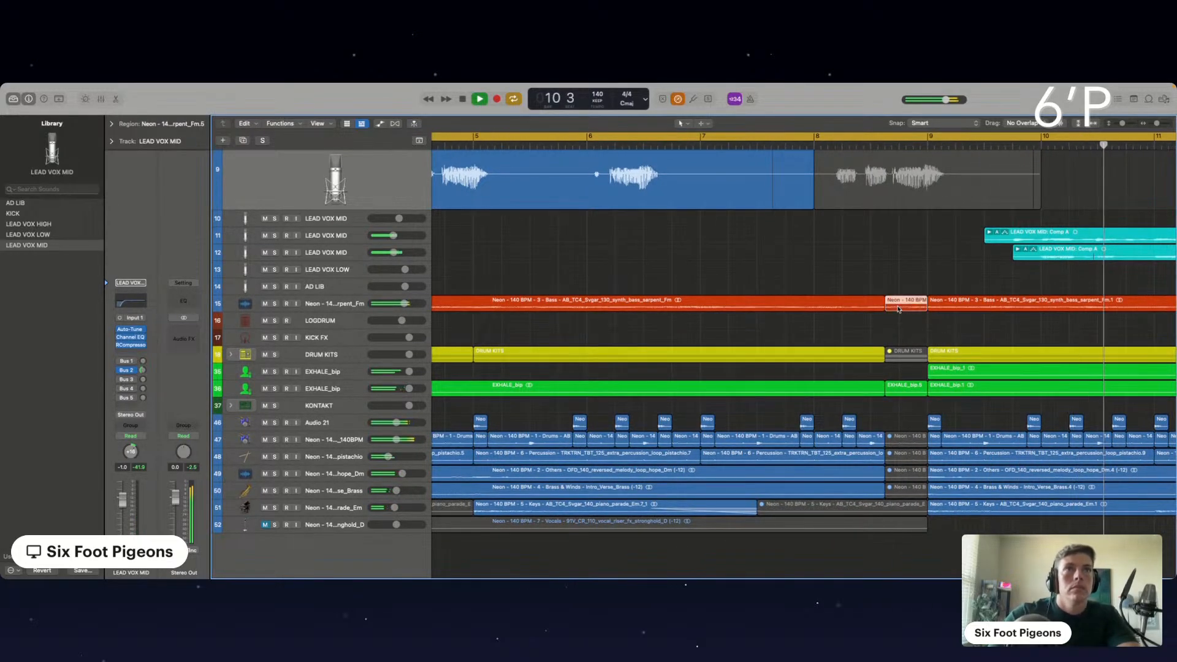
{"action": "left_click", "coordinate": [846, 147]}
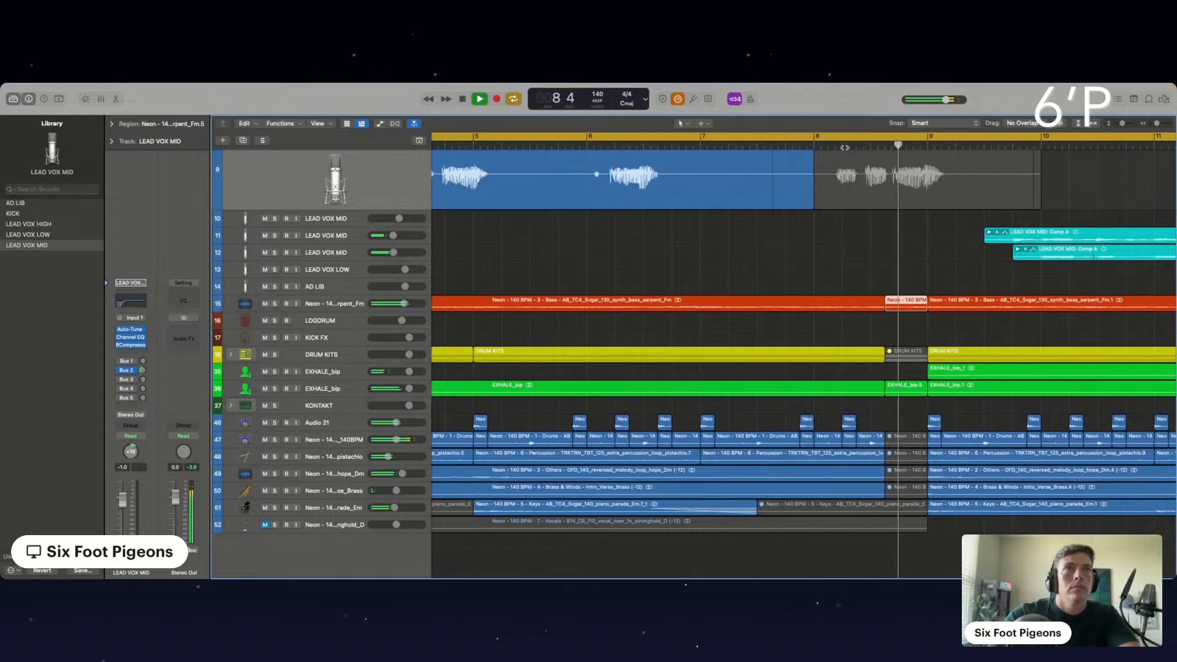
Check track 6's lead vocal in solo, stop playback and duplicate the track with its settings.
{"action": "left_click", "coordinate": [801, 268]}
{"action": "scroll", "coordinate": [801, 268], "scroll_direction": "down", "scroll_amount": 5}
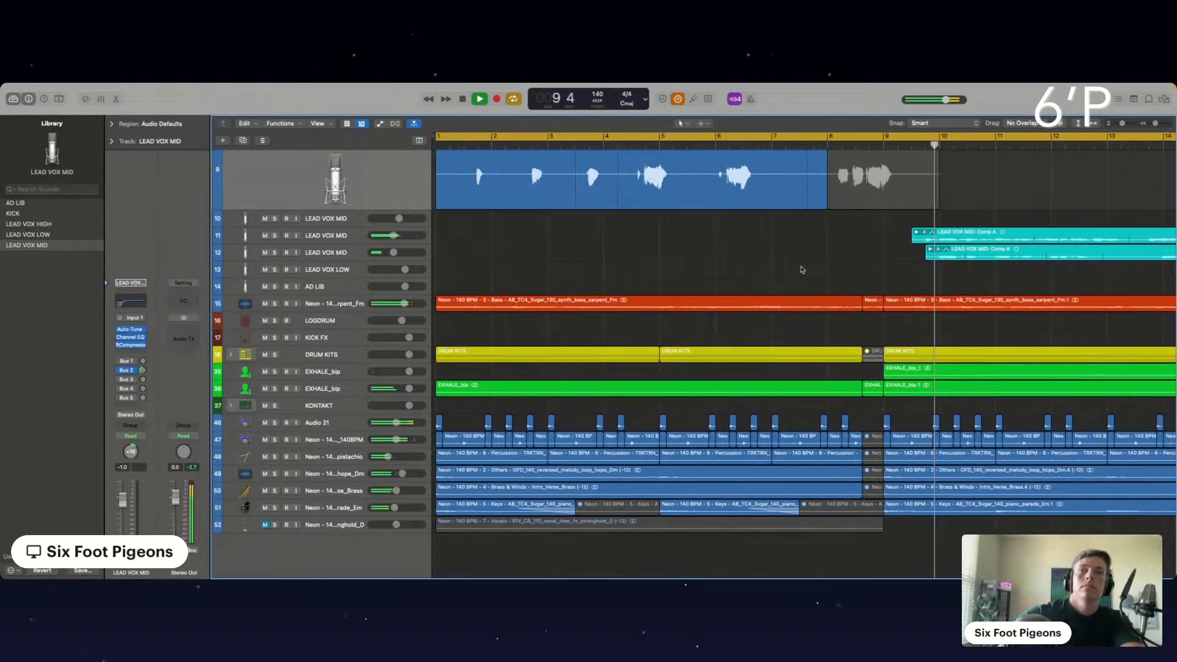
{"action": "scroll", "coordinate": [782, 365], "scroll_direction": "up", "scroll_amount": 5}
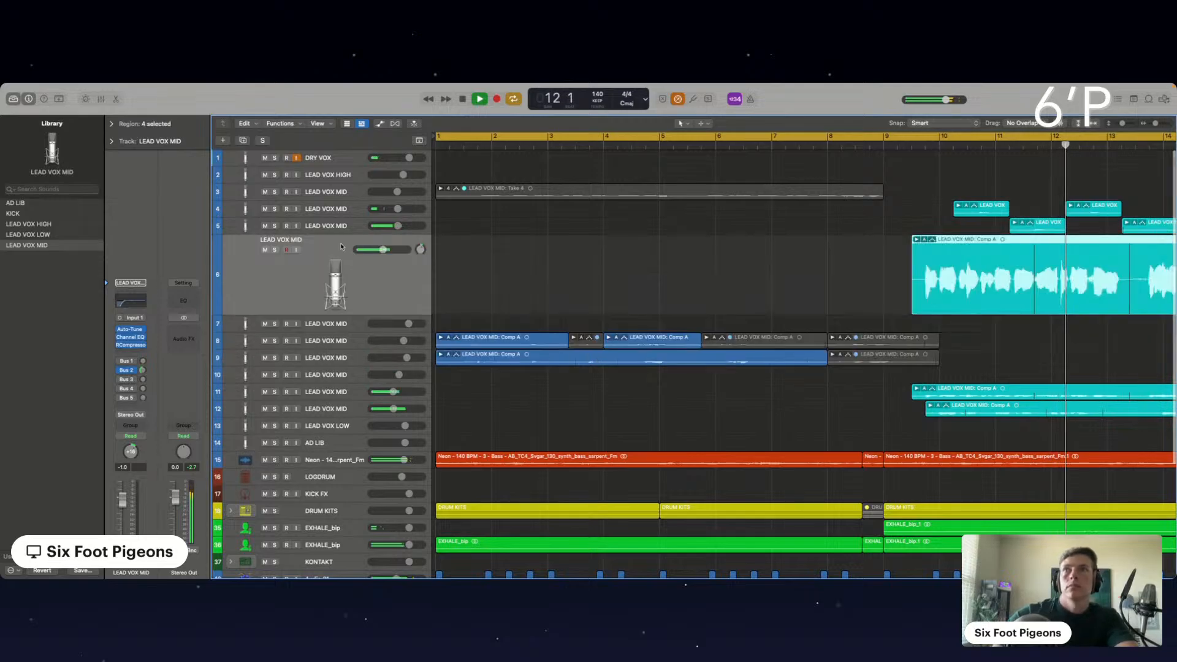
{"action": "left_click", "coordinate": [341, 245]}
{"action": "left_click", "coordinate": [274, 250]}
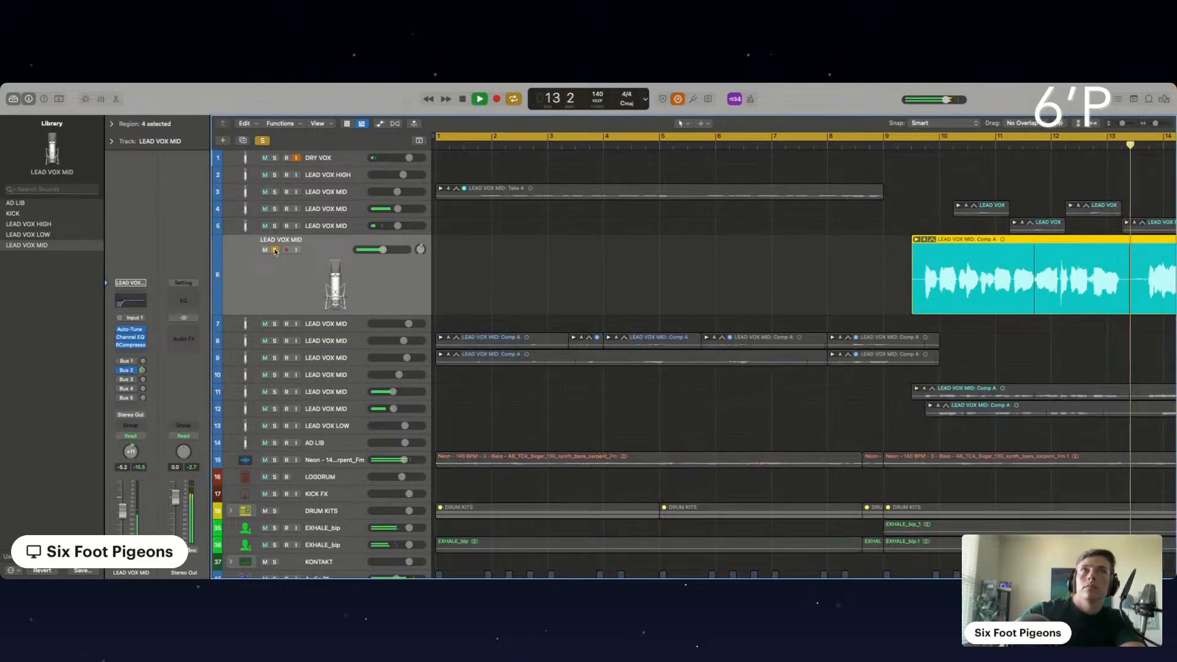
{"action": "left_click", "coordinate": [274, 250]}
{"action": "key", "text": "space"}
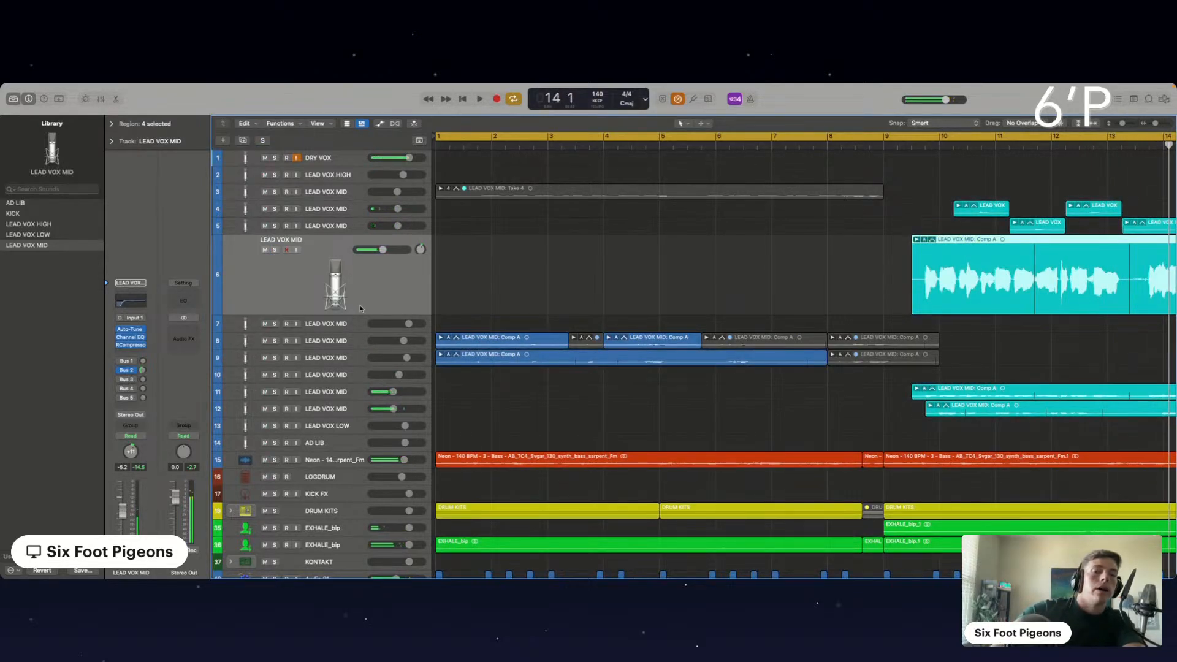
{"action": "key", "text": "super+d"}
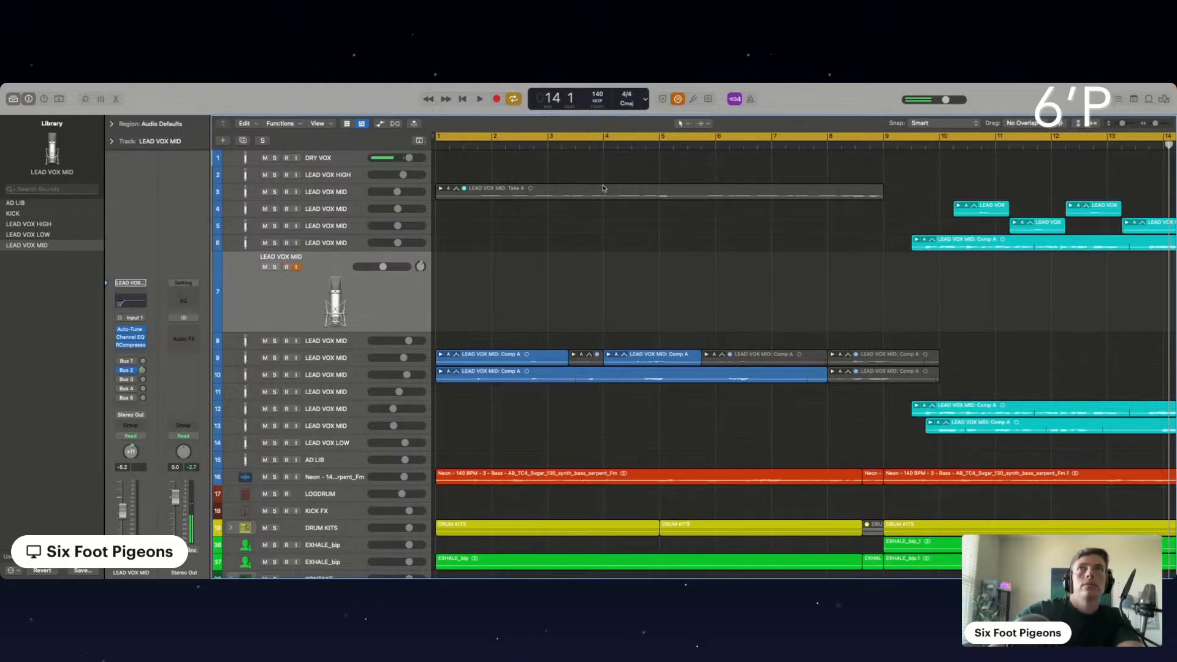
Set the cycle range from bar 1 to bar 11 and record three vocal takes on the new track 7.
{"action": "left_click", "coordinate": [555, 138]}
{"action": "left_click_drag", "start_coordinate": [436, 138], "coordinate": [988, 158]}
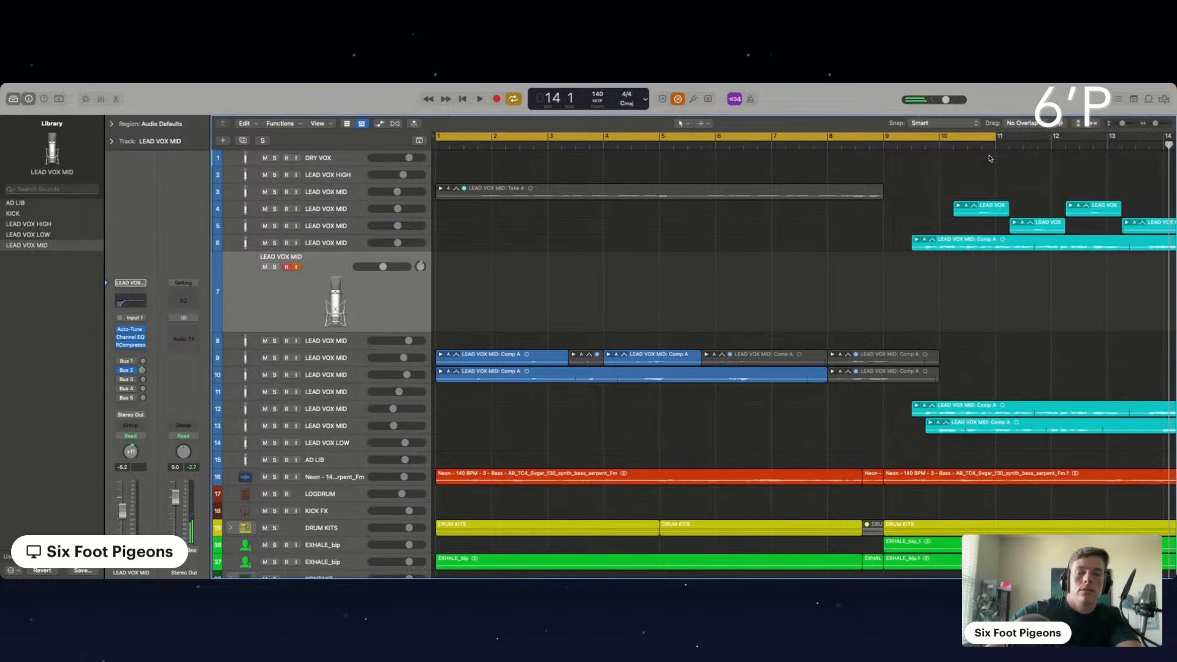
{"action": "key", "text": "r"}
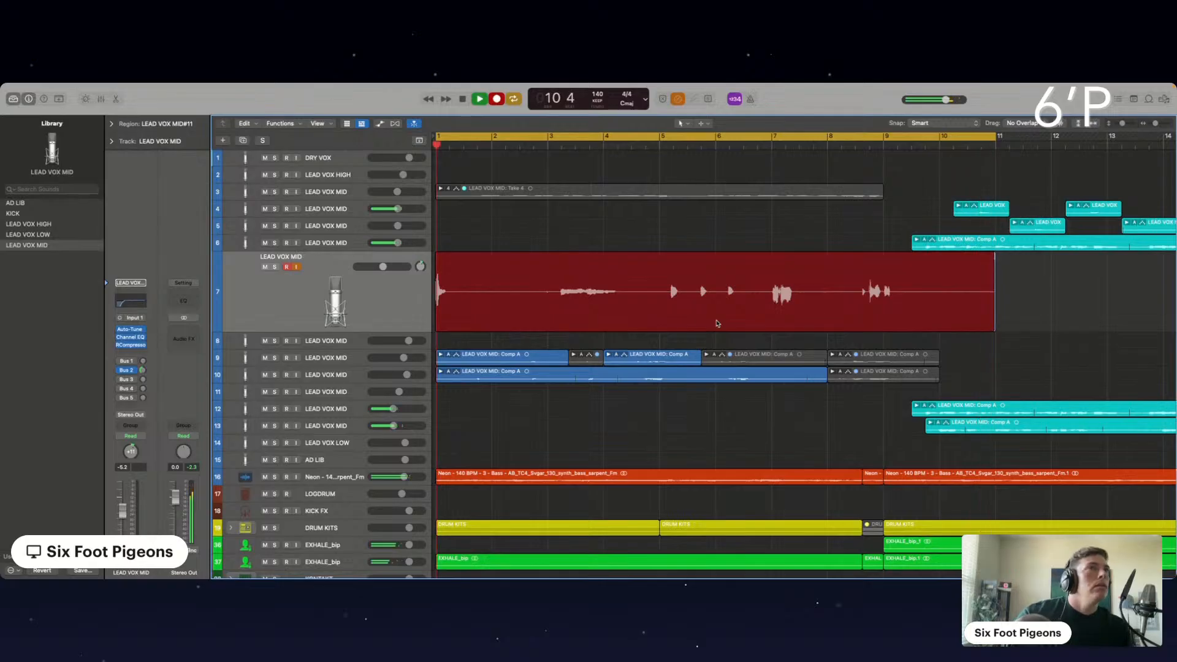
{"action": "key", "text": "space"}
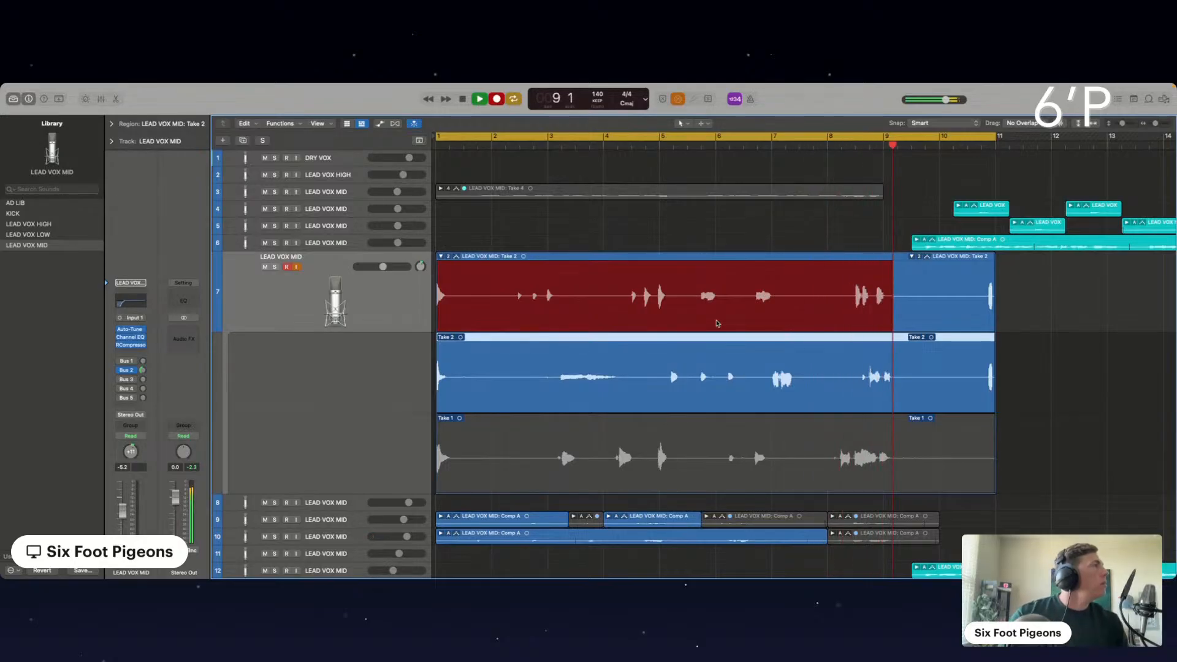
{"action": "key", "text": "space"}
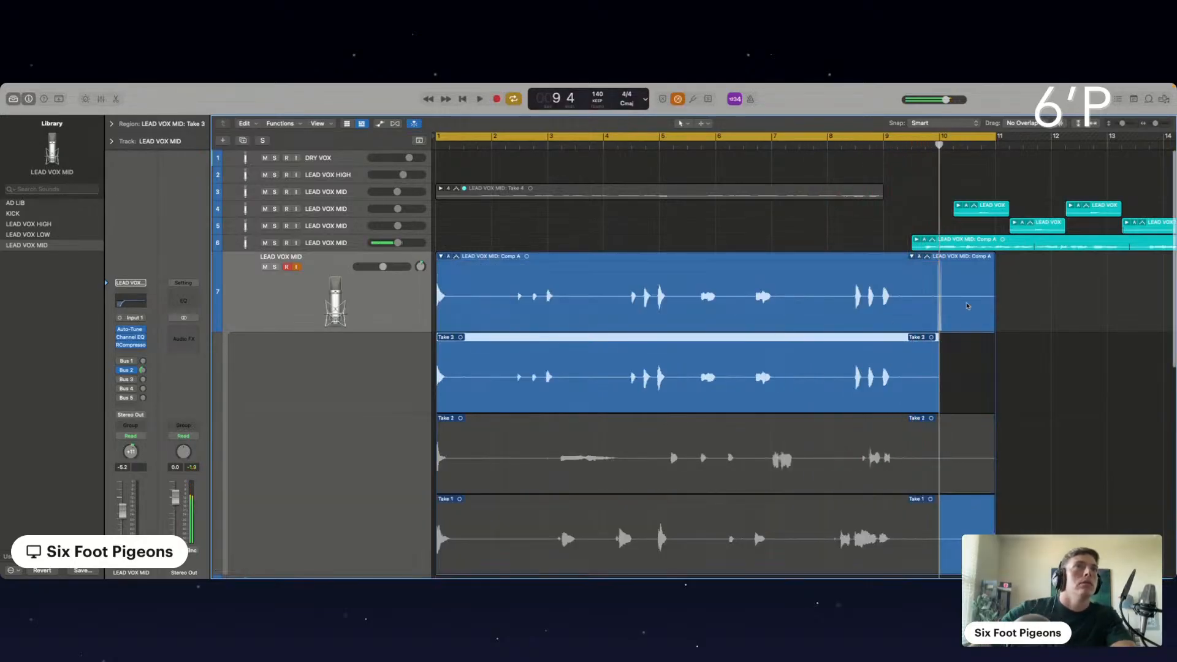
Play back the new takes, split track 7's take folder at bar 10 and delete the remainder.
{"action": "key", "text": "space"}
{"action": "double_click", "coordinate": [941, 297], "text": "super"}
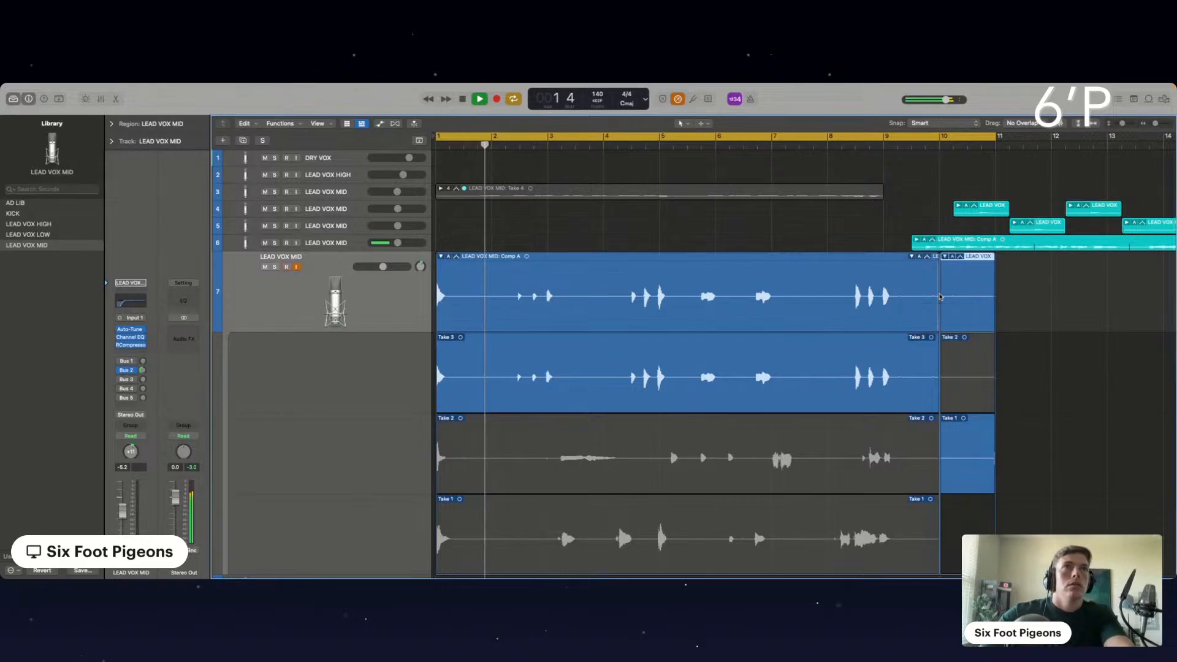
{"action": "key", "text": "Delete"}
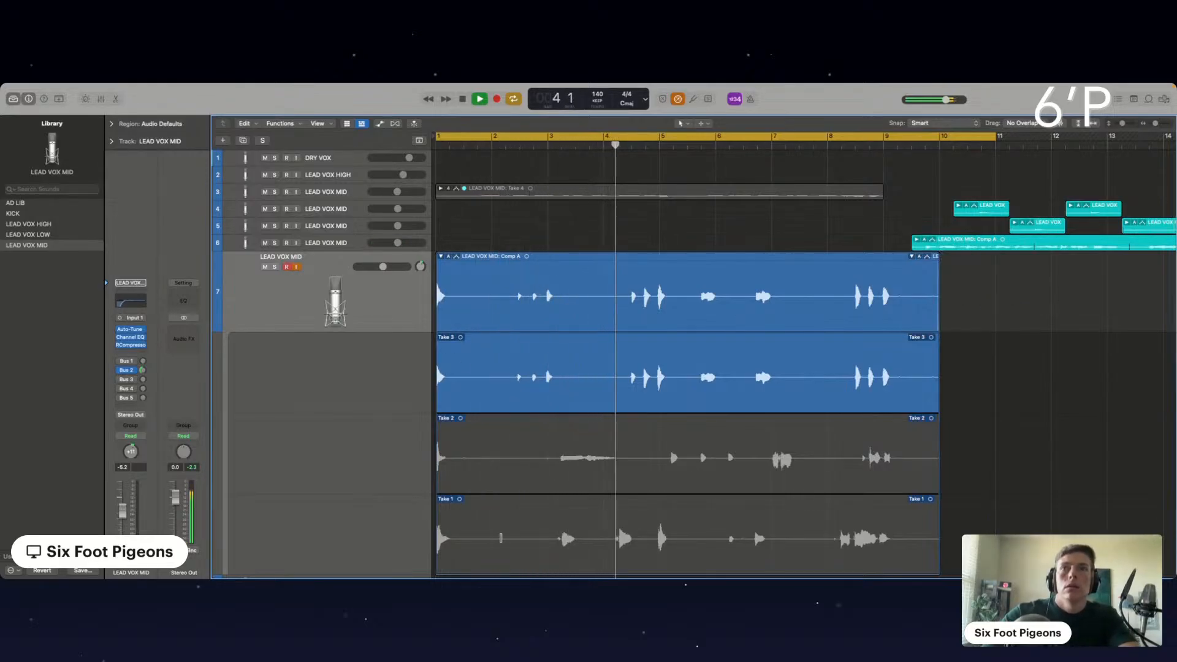
Comp track 7 with take 1 for about bars 2–3 and around bar 5, and take 2 for the passage just before bar 5.
{"action": "left_click_drag", "start_coordinate": [501, 533], "coordinate": [560, 546]}
{"action": "scroll", "coordinate": [561, 540], "scroll_direction": "down", "scroll_amount": 3}
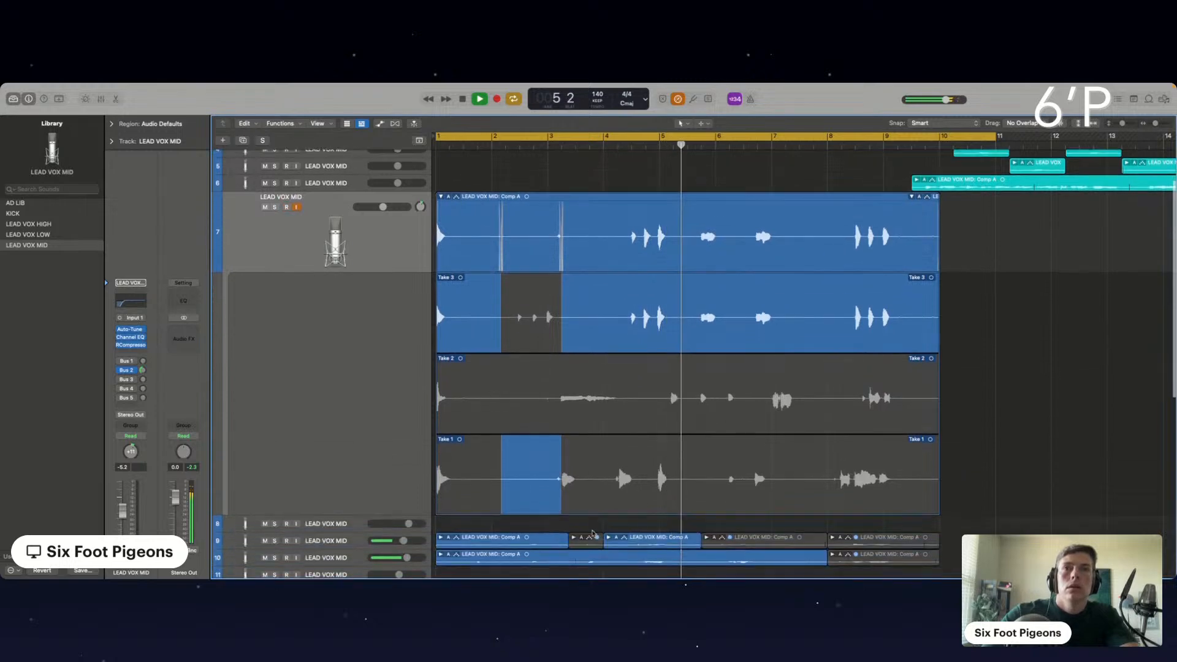
{"action": "left_click_drag", "start_coordinate": [654, 478], "coordinate": [693, 479]}
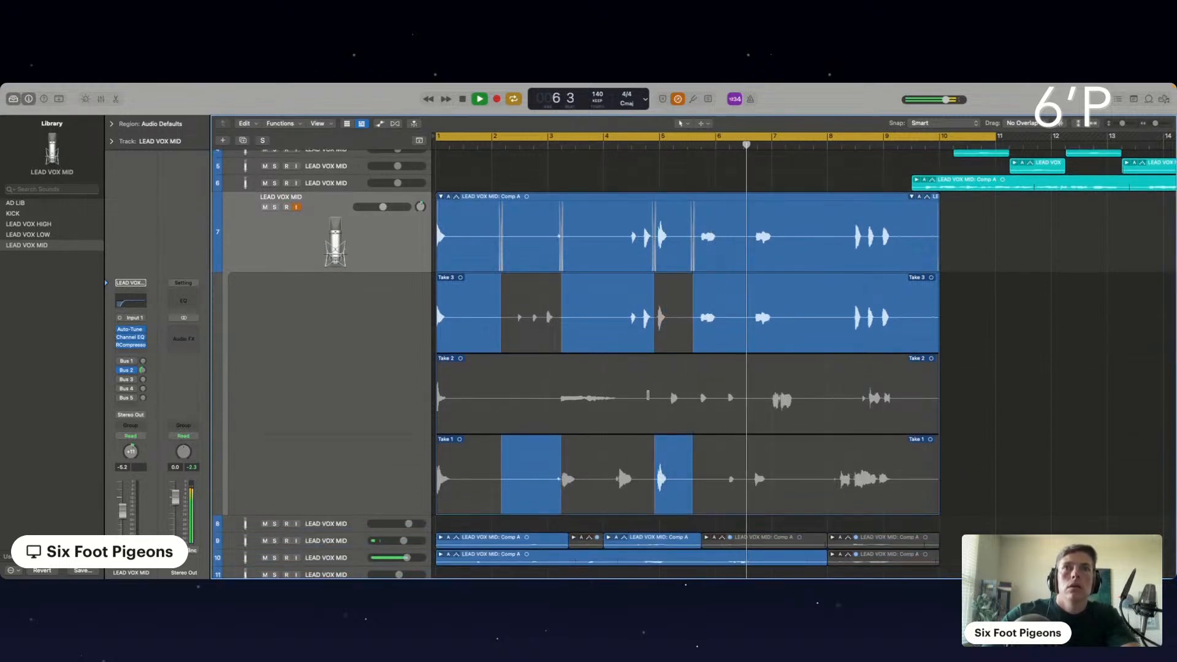
{"action": "left_click_drag", "start_coordinate": [624, 395], "coordinate": [655, 396]}
{"action": "scroll", "coordinate": [656, 395], "scroll_direction": "up", "scroll_amount": 1}
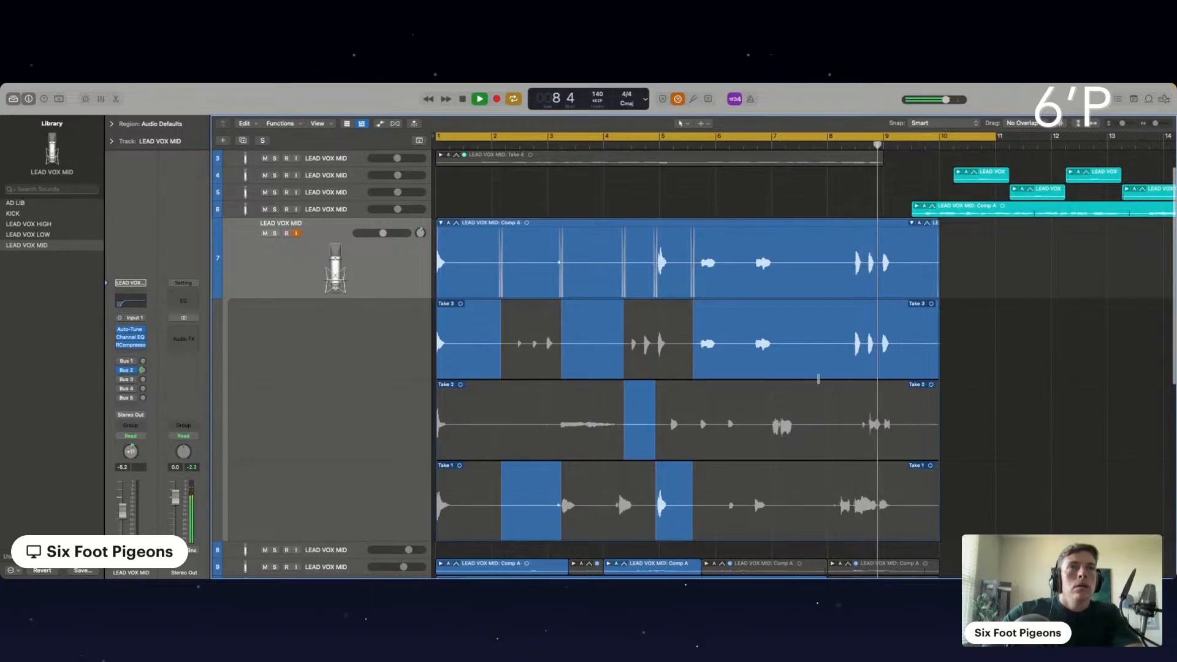
Compare takes 1, 2 and 3 for track 7's opening phrase from bar 1, keep take 3 and collapse the take folder.
{"action": "scroll", "coordinate": [846, 364], "scroll_direction": "up", "scroll_amount": 1}
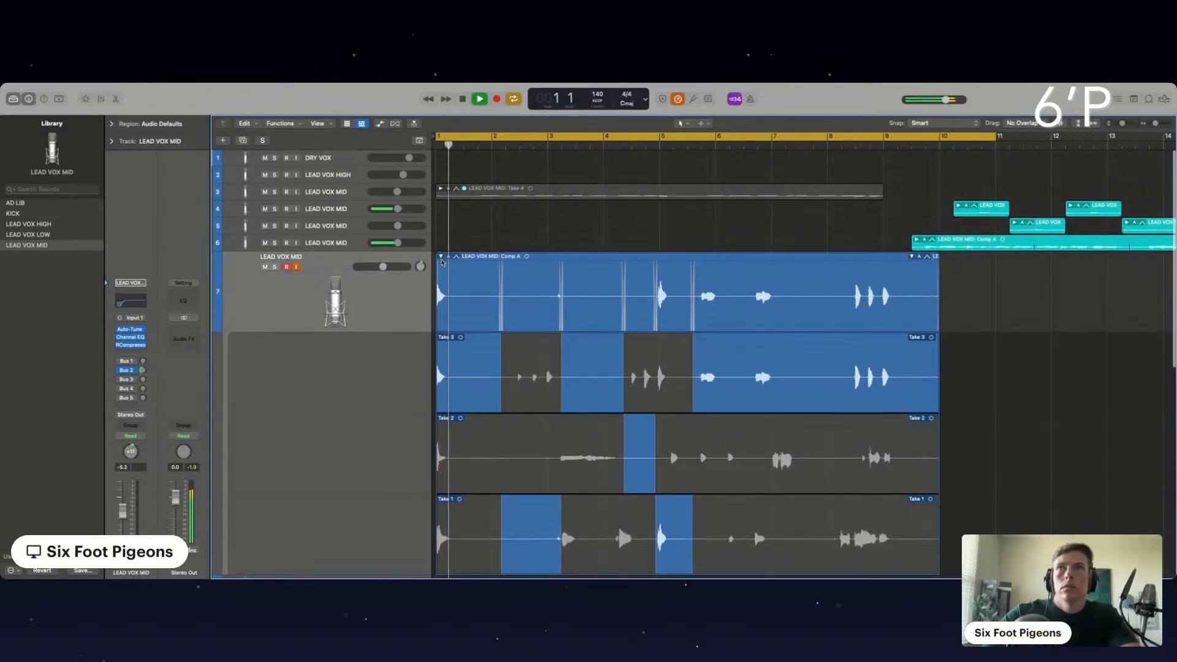
{"action": "double_click", "coordinate": [644, 258]}
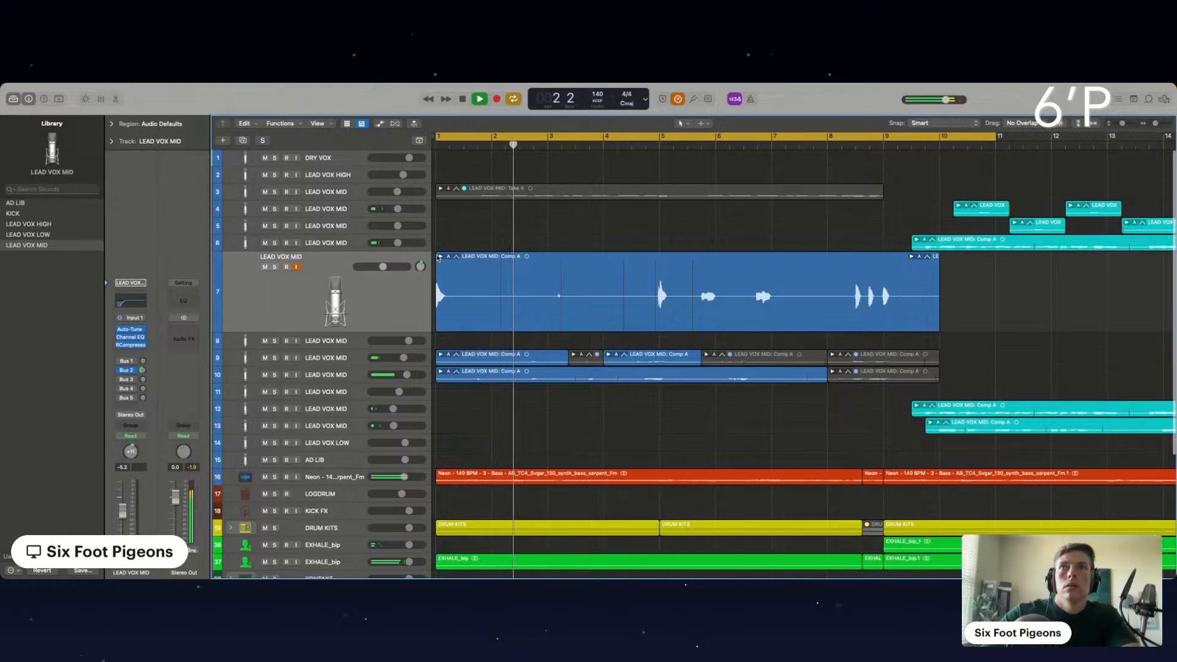
{"action": "double_click", "coordinate": [492, 270]}
{"action": "scroll", "coordinate": [474, 333], "scroll_direction": "down", "scroll_amount": 1}
{"action": "key", "text": "Return"}
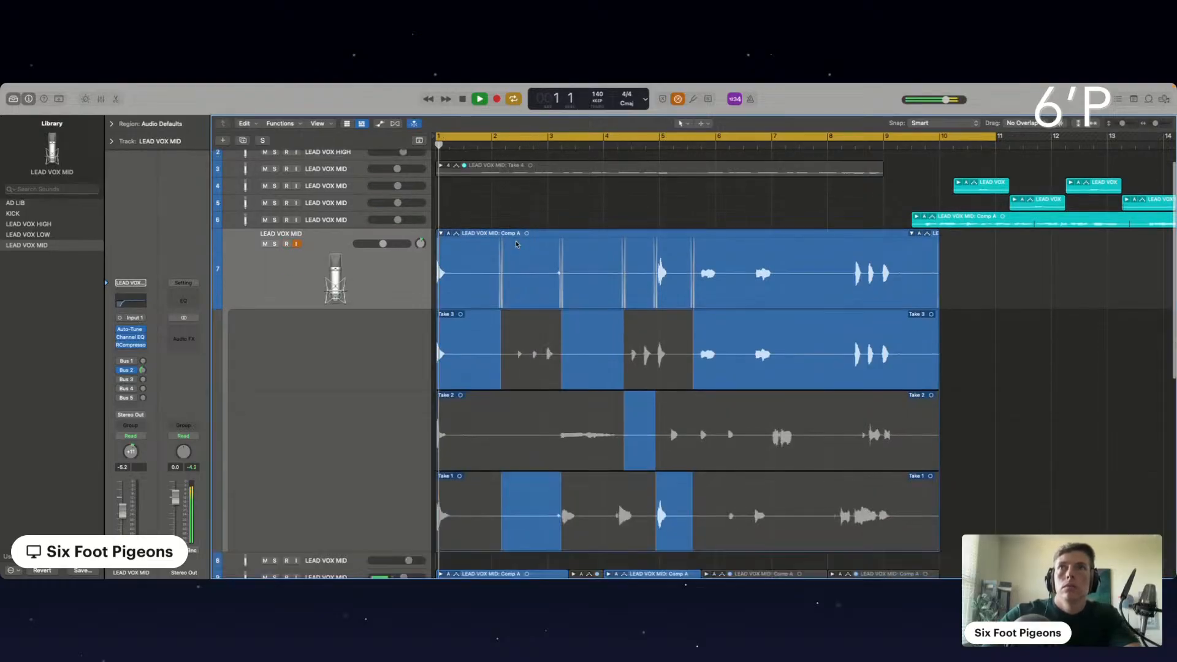
{"action": "left_click", "coordinate": [452, 520]}
{"action": "key", "text": "Return"}
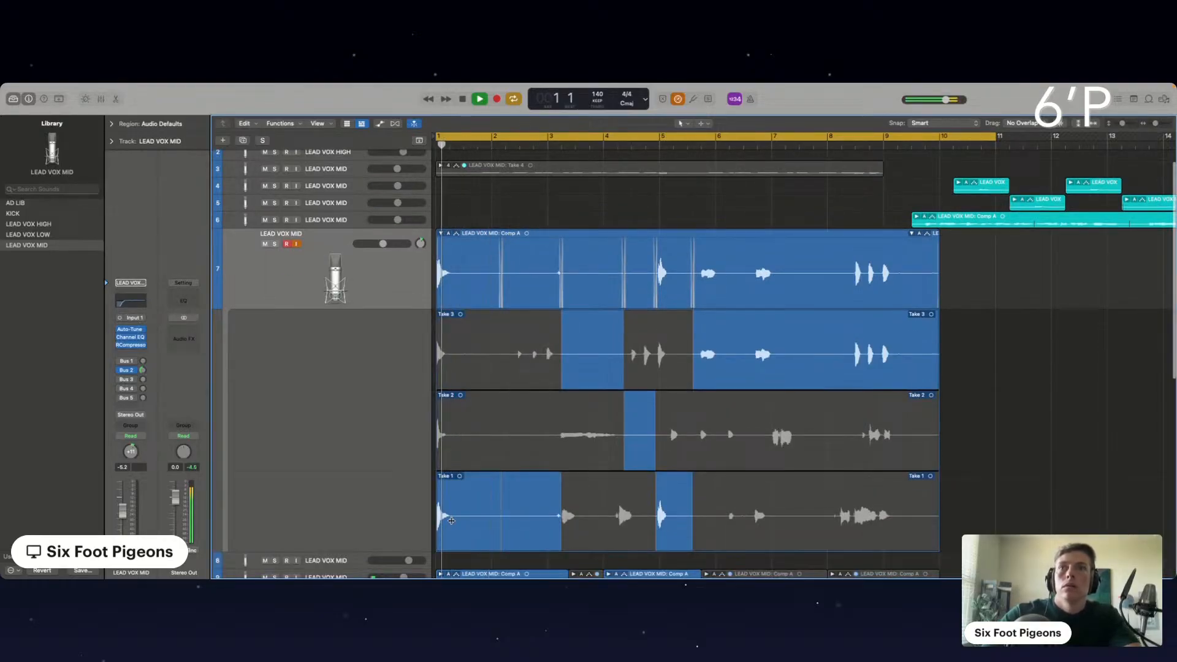
{"action": "left_click", "coordinate": [457, 439]}
{"action": "key", "text": "Return"}
{"action": "left_click", "coordinate": [456, 354]}
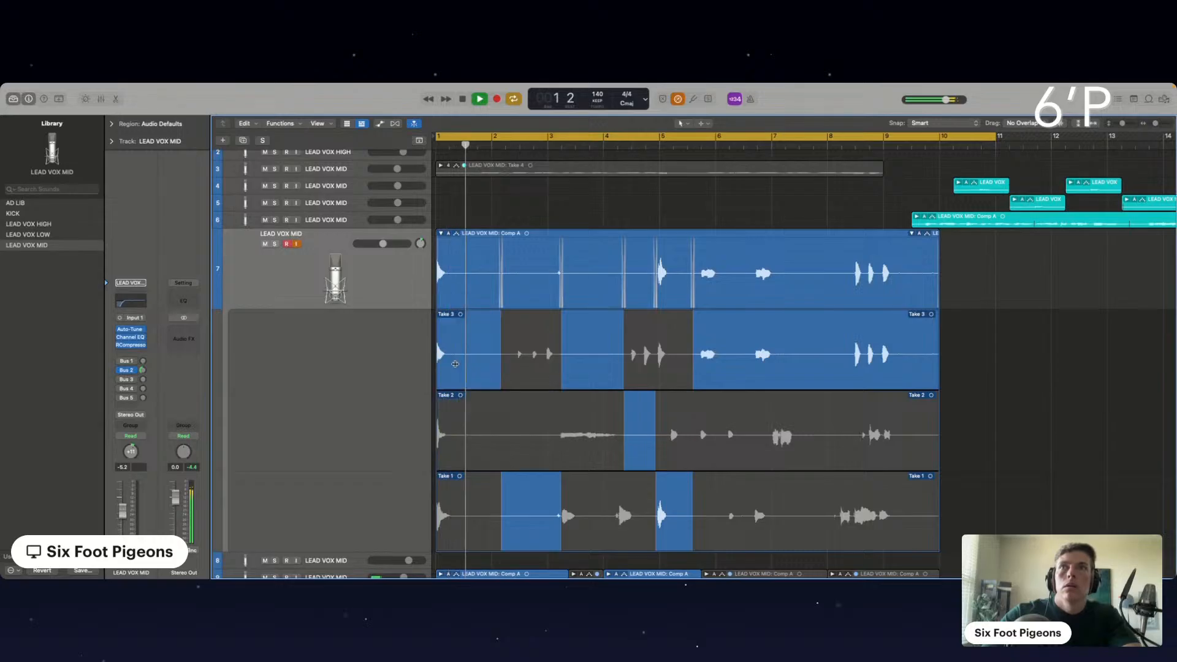
{"action": "key", "text": "Return"}
{"action": "left_click", "coordinate": [440, 234]}
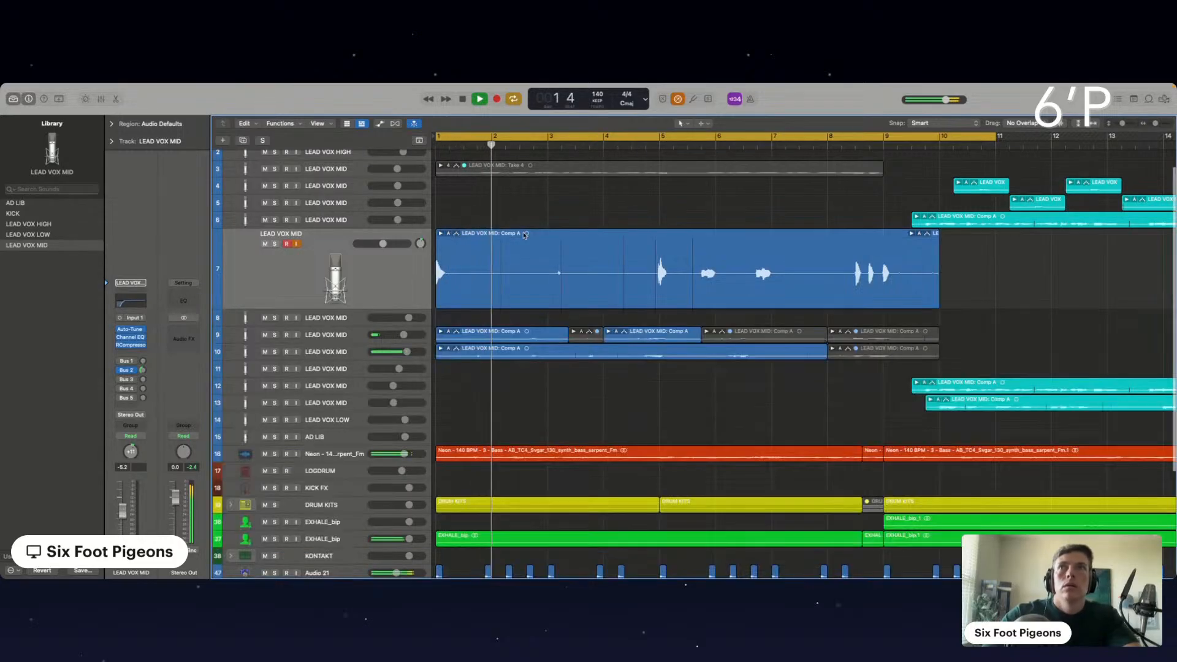
{"action": "scroll", "coordinate": [417, 270], "scroll_direction": "up", "scroll_amount": 1}
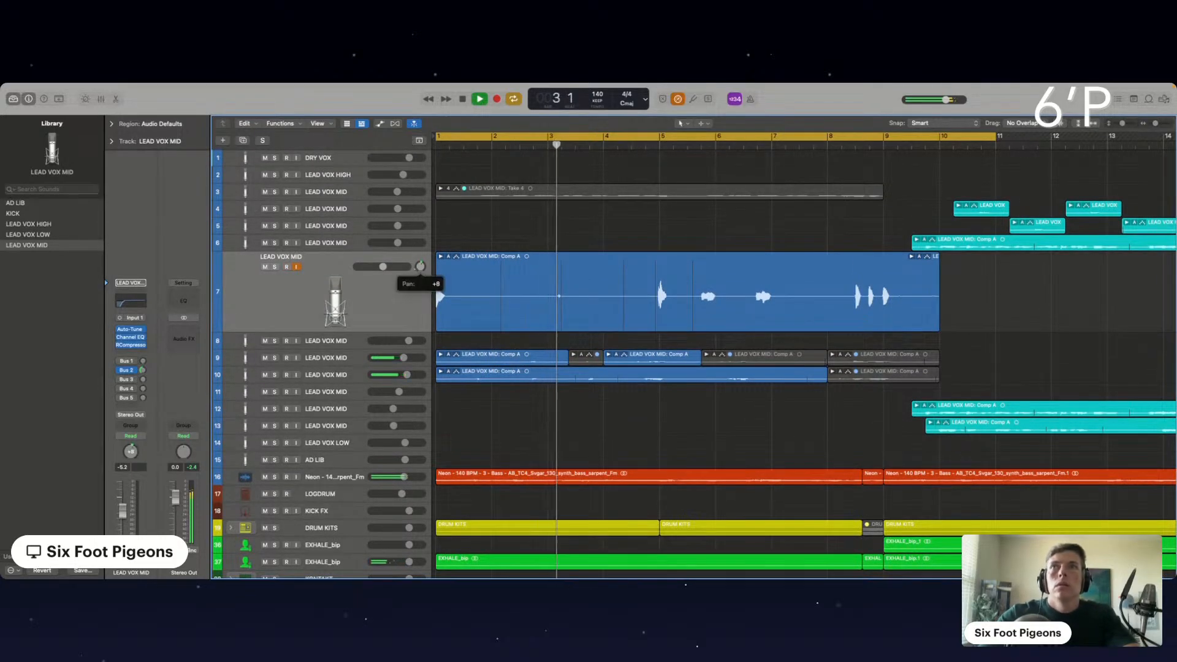
Separate the phrase around bar 5 from track 7's take folder, mute it, and collapse the resulting take folders.
{"action": "scroll", "coordinate": [606, 313], "scroll_direction": "down", "scroll_amount": 5}
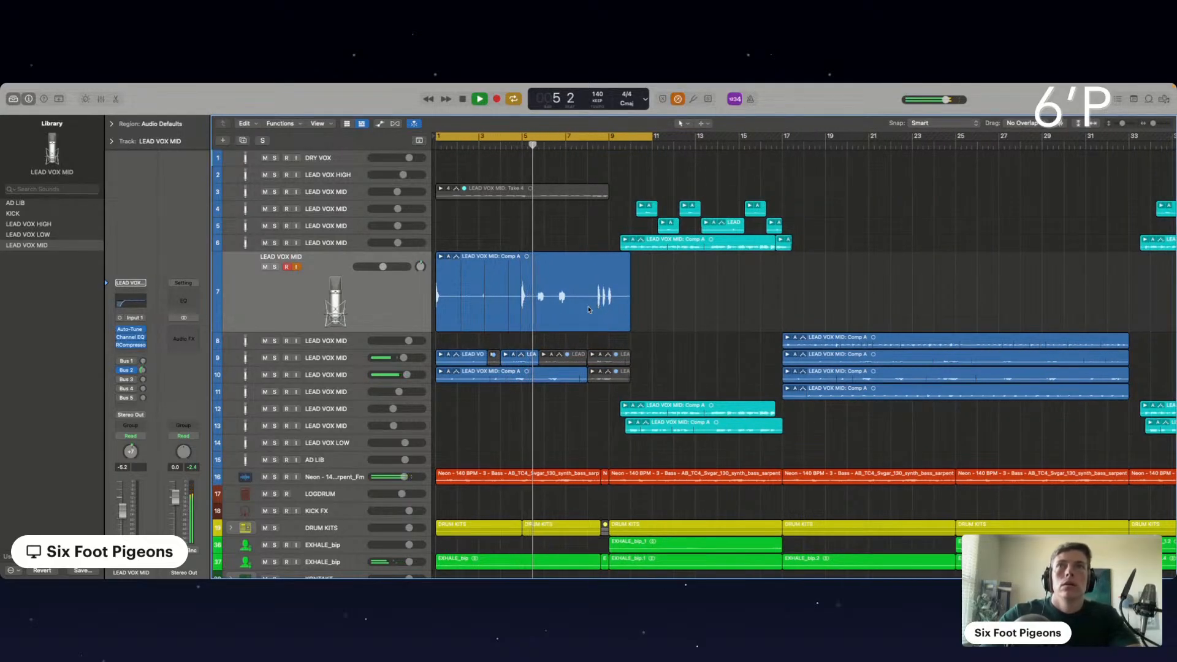
{"action": "double_click", "coordinate": [554, 307]}
{"action": "scroll", "coordinate": [555, 306], "scroll_direction": "up", "scroll_amount": 5}
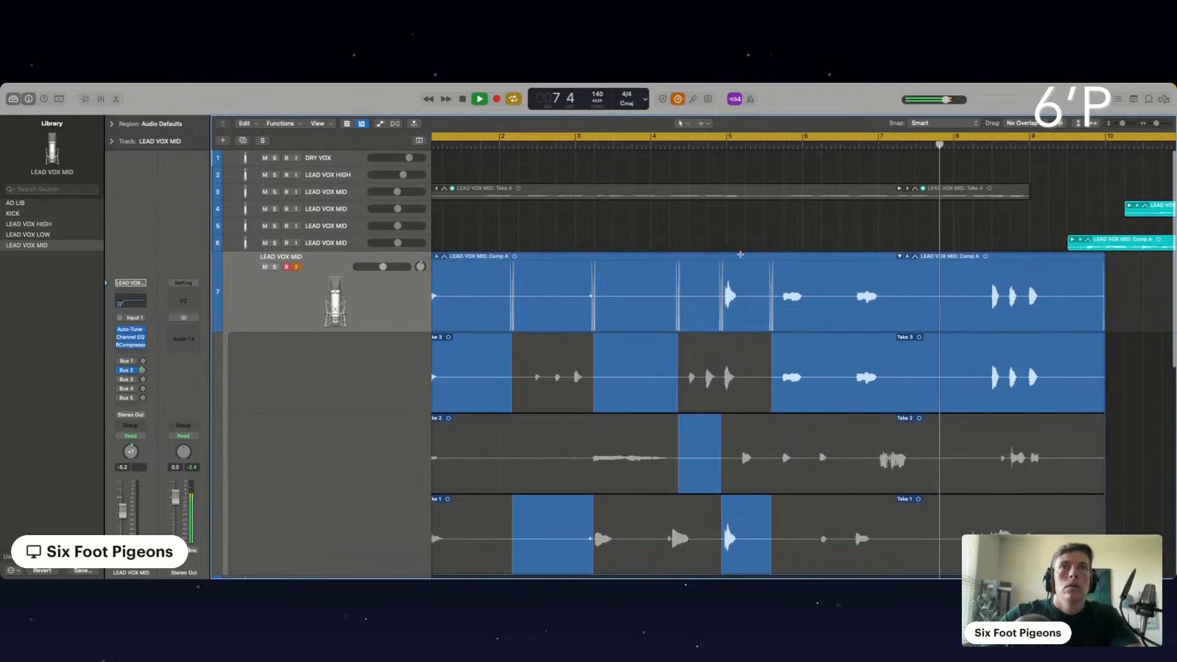
{"action": "left_click_drag", "start_coordinate": [719, 301], "coordinate": [774, 307]}
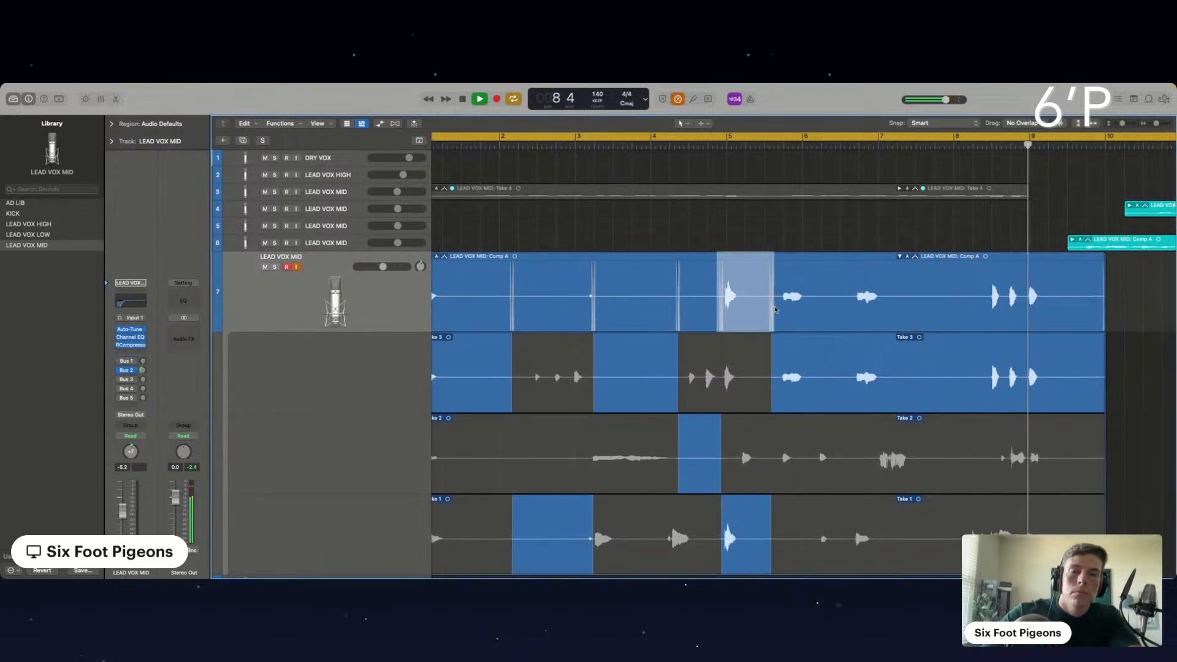
{"action": "key", "text": "ctrl+m"}
{"action": "left_click", "coordinate": [780, 256]}
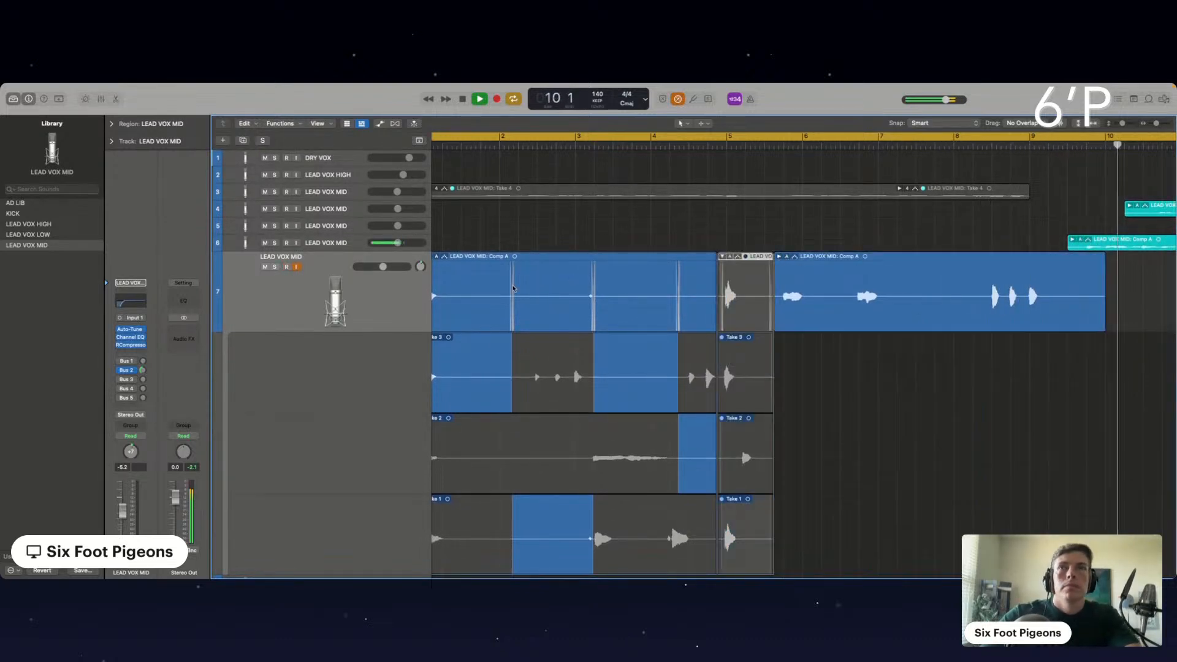
{"action": "key", "text": "super+Left"}
{"action": "left_click", "coordinate": [441, 256]}
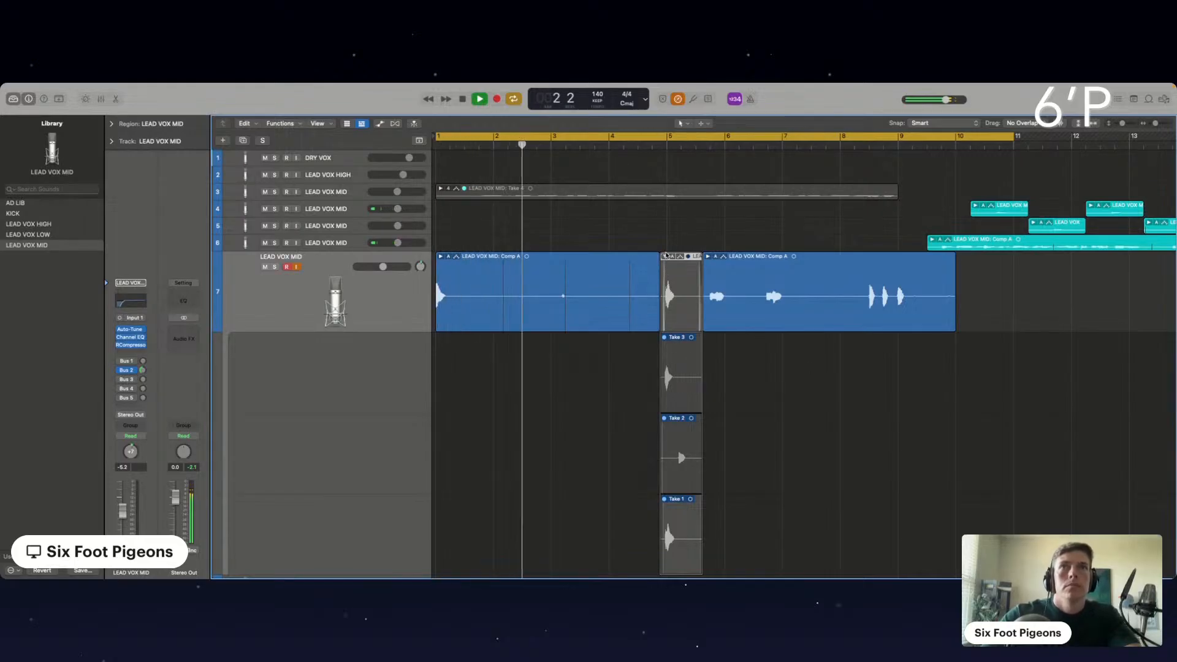
{"action": "double_click", "coordinate": [680, 295]}
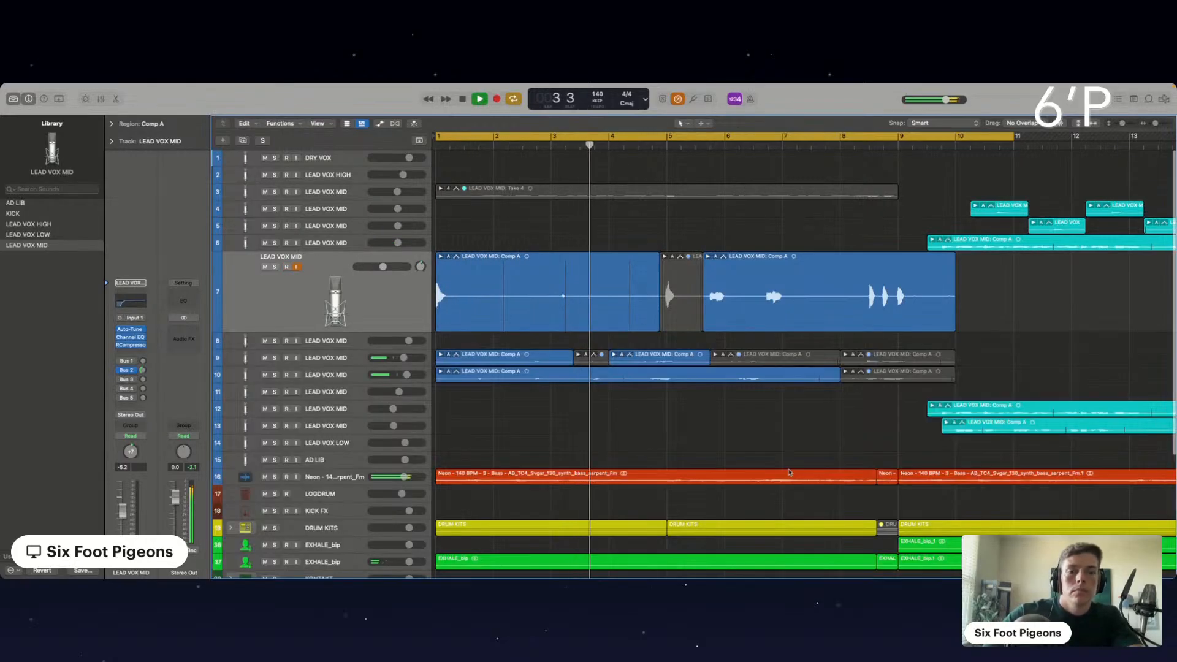
Extend the cycle range so it runs from bar 1 to about bar 42, covering the whole arrangement.
{"action": "left_click", "coordinate": [696, 476]}
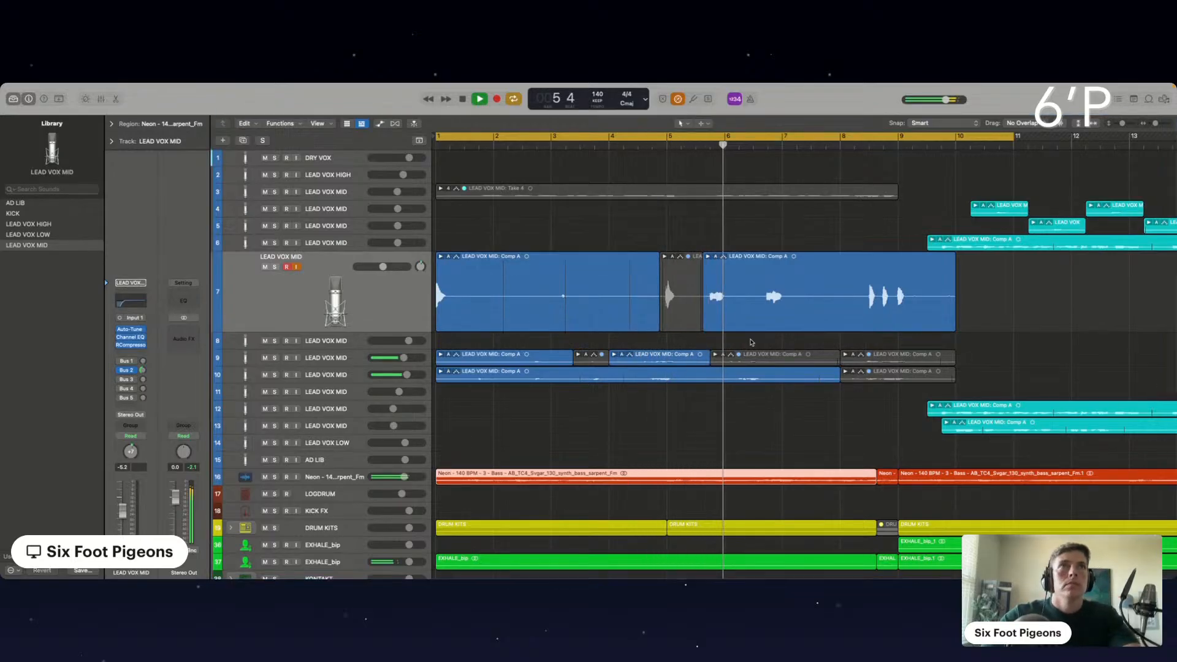
{"action": "key", "text": "c"}
{"action": "scroll", "coordinate": [888, 360], "scroll_direction": "down", "scroll_amount": 3}
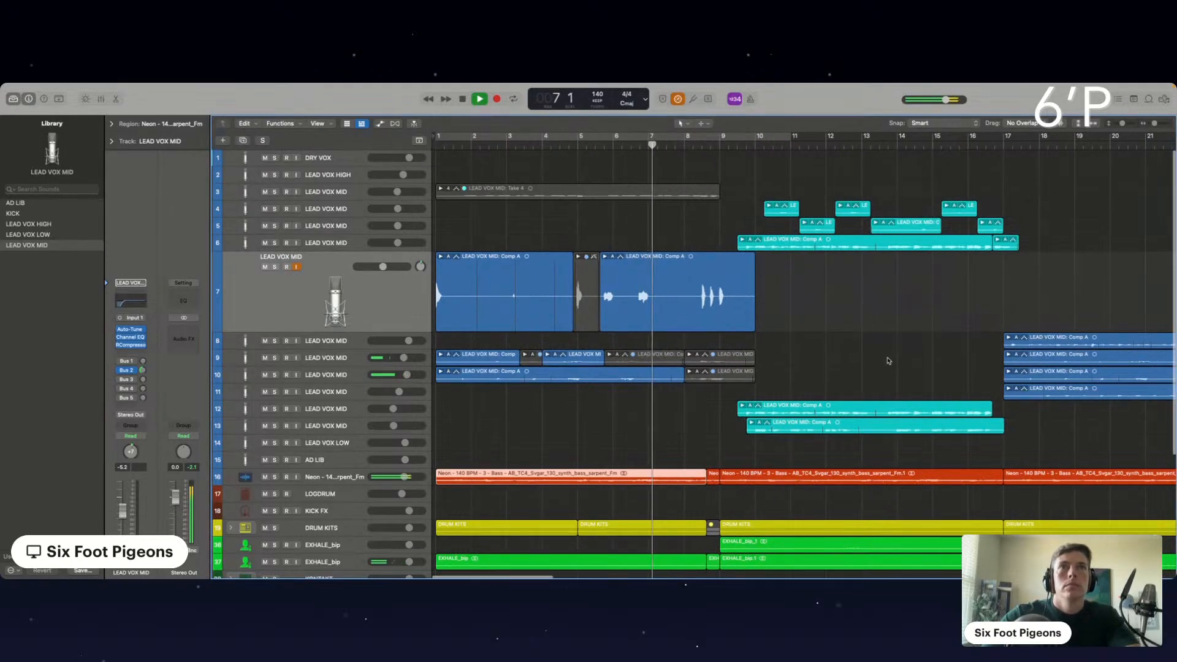
{"action": "scroll", "coordinate": [888, 360], "scroll_direction": "down", "scroll_amount": 5}
{"action": "scroll", "coordinate": [623, 229], "scroll_direction": "up", "scroll_amount": 1}
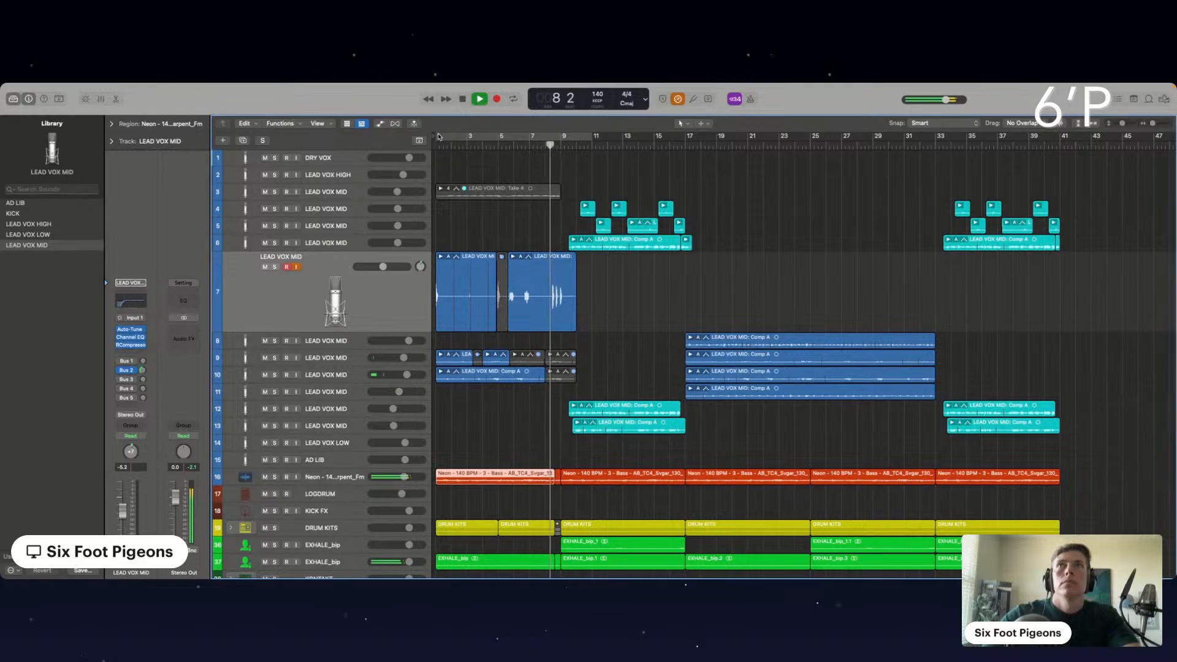
{"action": "left_click_drag", "start_coordinate": [592, 136], "coordinate": [1079, 153]}
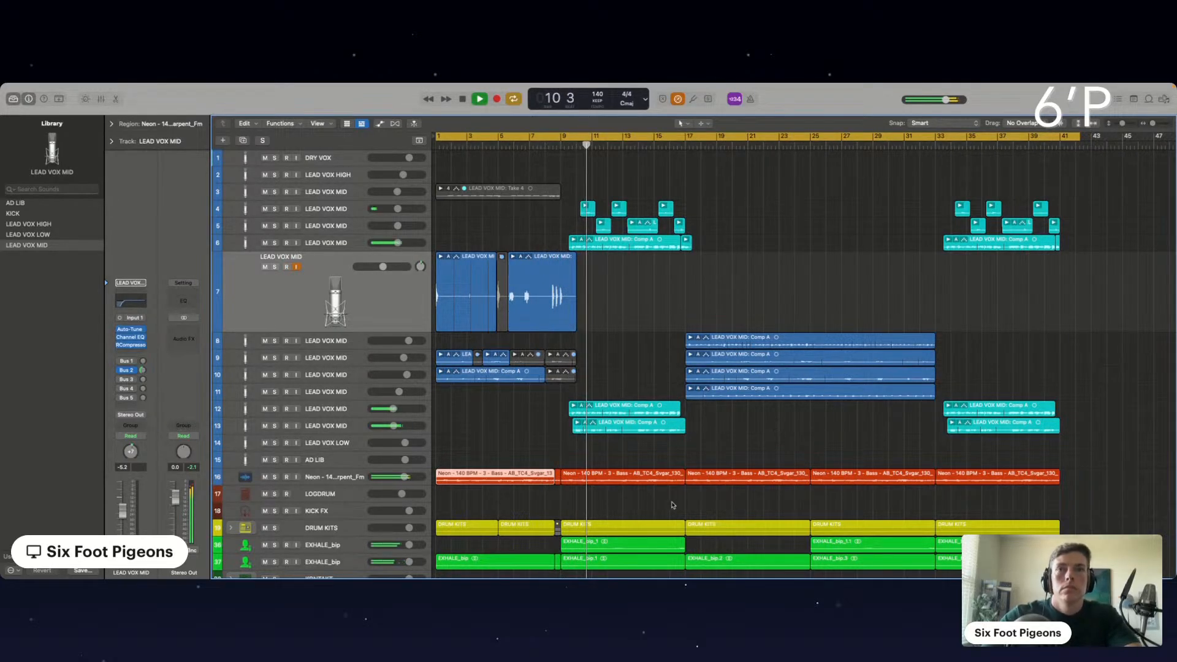
Split the first bass region on track 16 at bar 5 and mute the part from bar 1 to bar 5.
{"action": "scroll", "coordinate": [650, 498], "scroll_direction": "down", "scroll_amount": 2}
{"action": "scroll", "coordinate": [649, 499], "scroll_direction": "up", "scroll_amount": 2}
{"action": "scroll", "coordinate": [650, 499], "scroll_direction": "up", "scroll_amount": 1}
{"action": "left_click", "coordinate": [526, 472]}
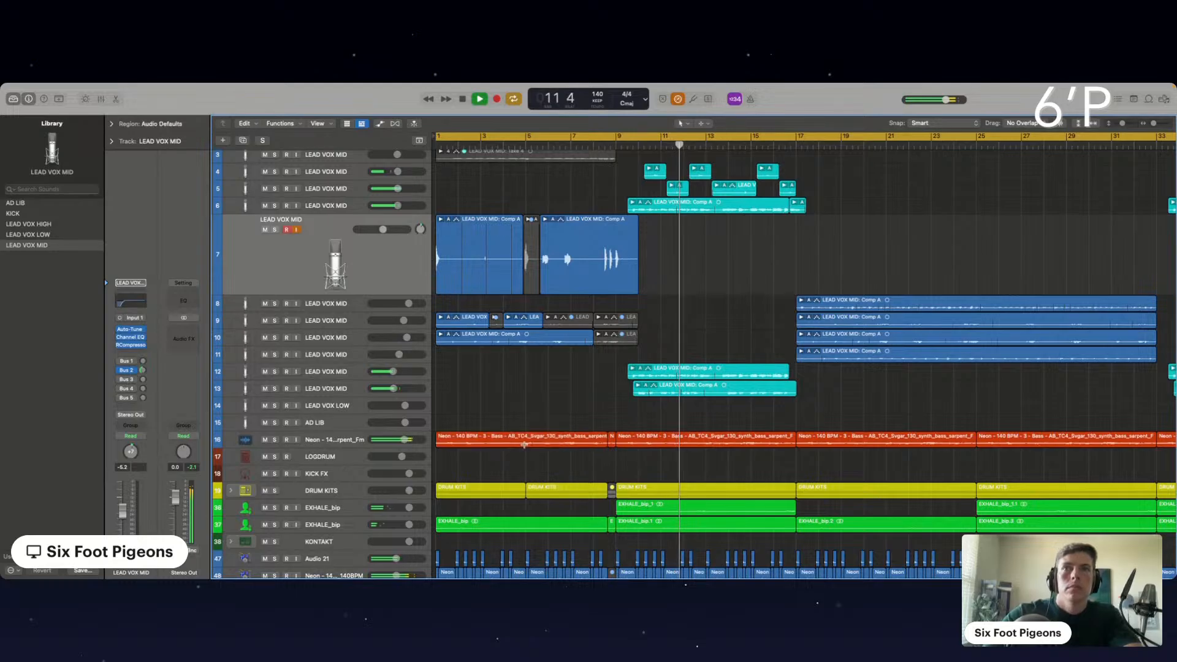
{"action": "key", "text": "space"}
{"action": "left_click", "coordinate": [526, 445]}
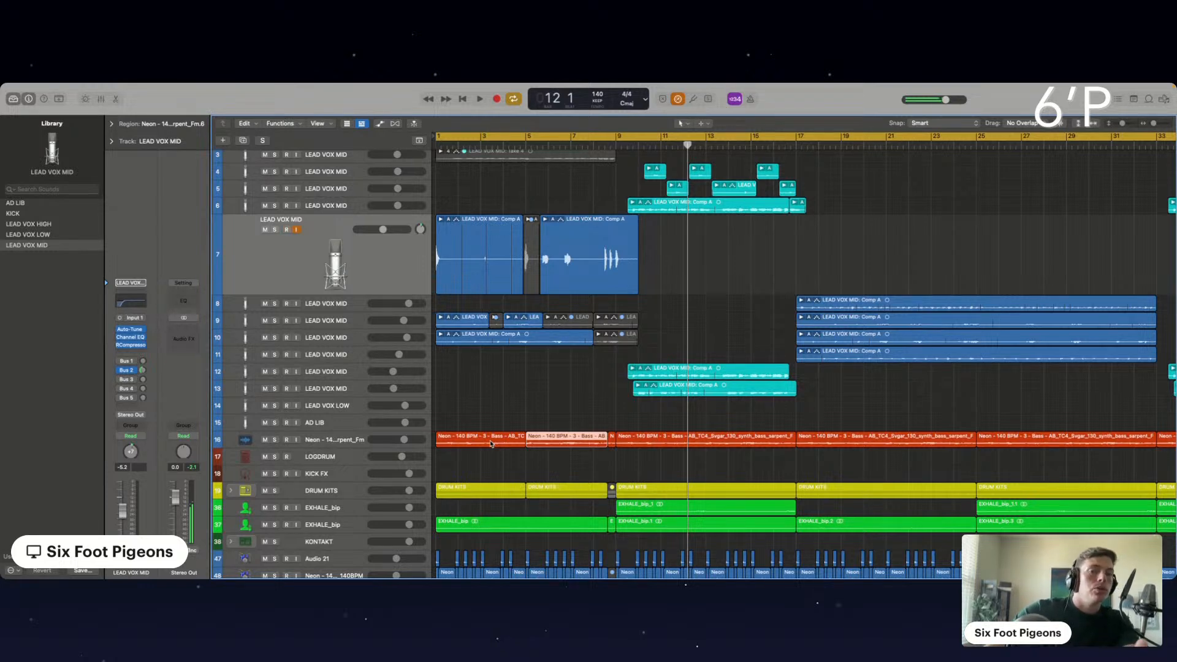
{"action": "scroll", "coordinate": [295, 207], "scroll_direction": "up", "scroll_amount": 2}
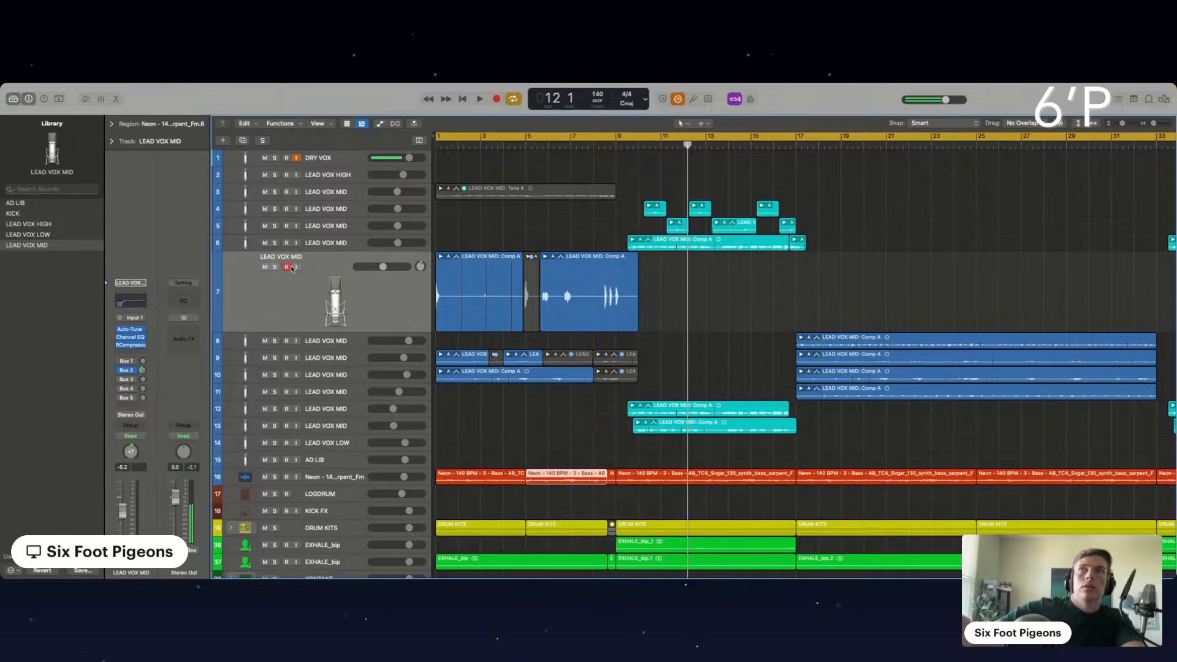
{"action": "left_click", "coordinate": [461, 477]}
{"action": "key", "text": "shift+space"}
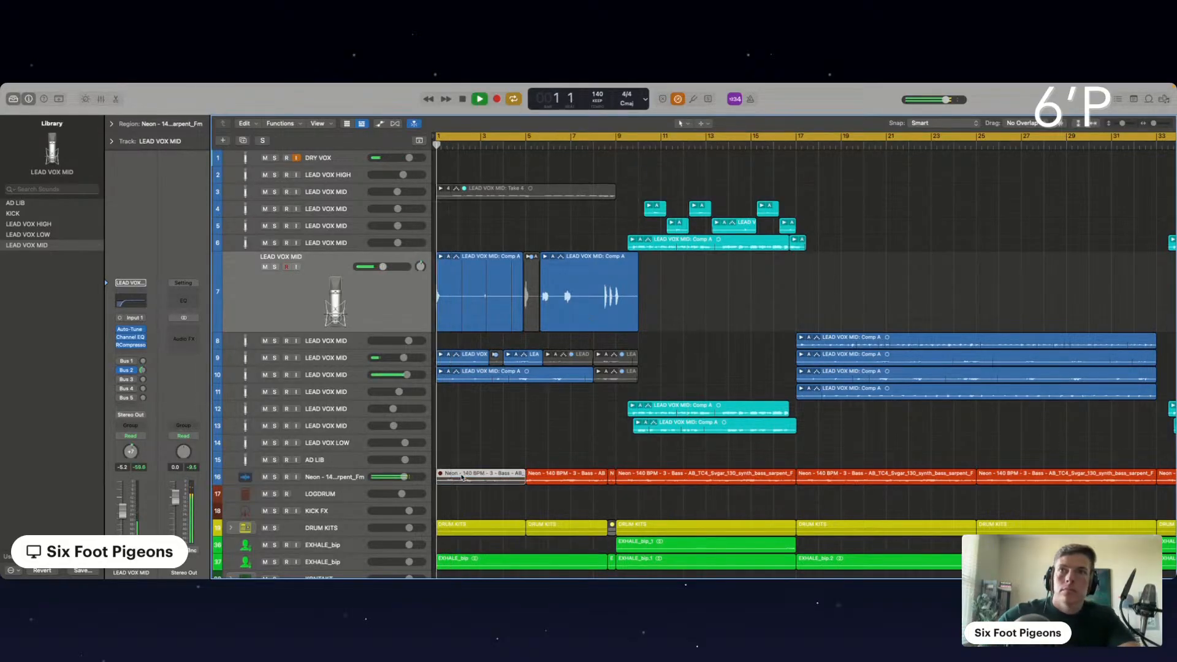
Mute the intro brass region on track 51 and the bass region running from bar 5 to the break before bar 9.
{"action": "scroll", "coordinate": [288, 491], "scroll_direction": "down", "scroll_amount": 5}
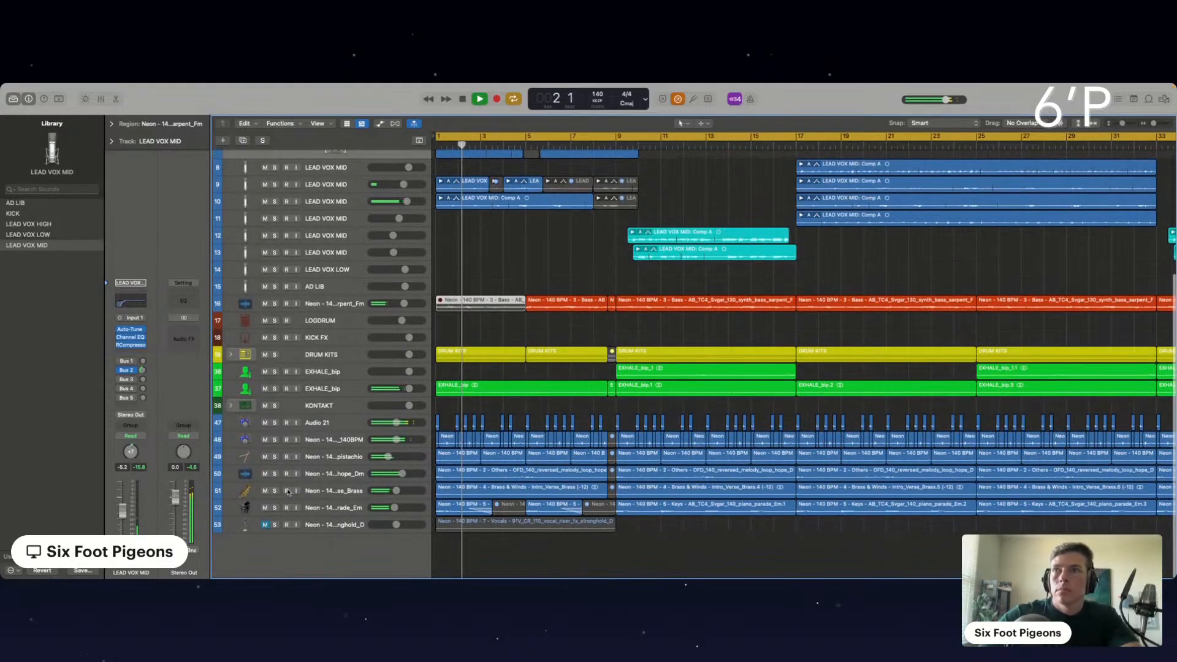
{"action": "left_click", "coordinate": [460, 491]}
{"action": "key", "text": "shift+space"}
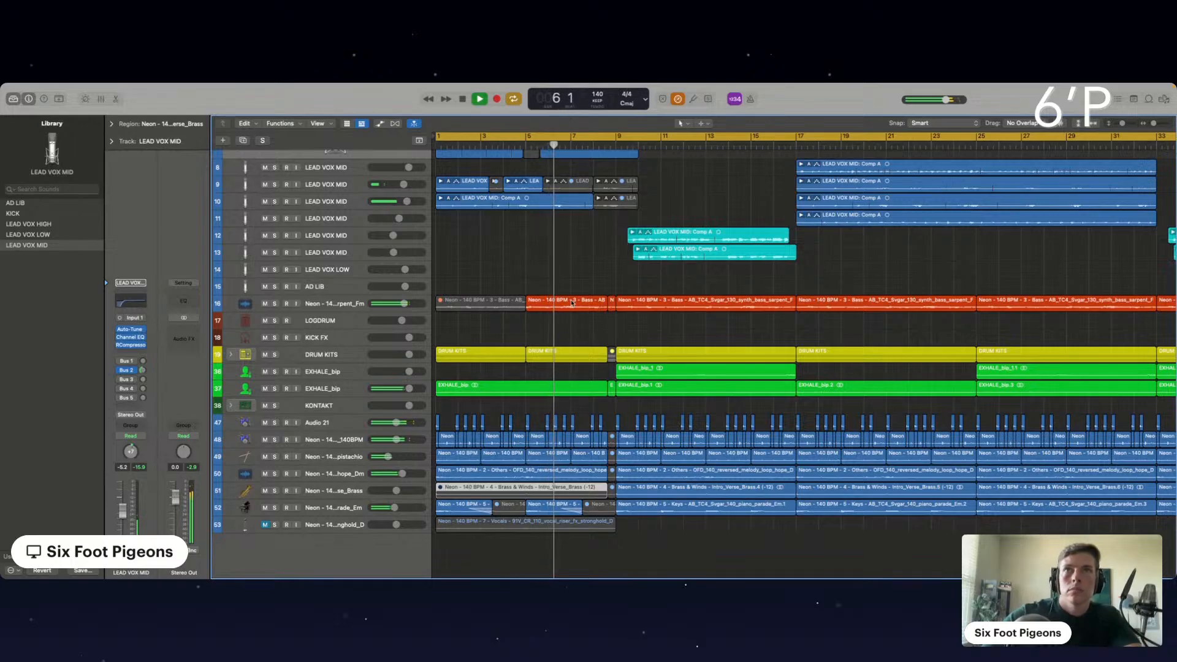
{"action": "left_click", "coordinate": [571, 302]}
{"action": "key", "text": "ctrl+m"}
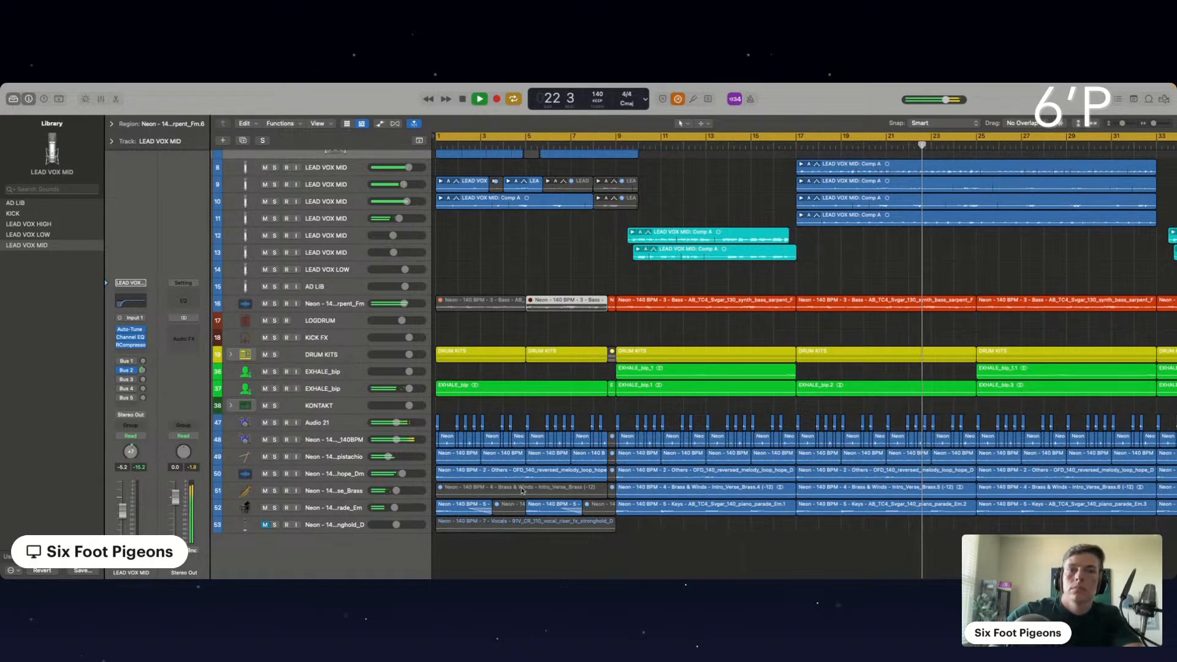
Deselect the bass region and restart playback from bar 1 to check the intro.
{"action": "scroll", "coordinate": [685, 370], "scroll_direction": "up", "scroll_amount": 3}
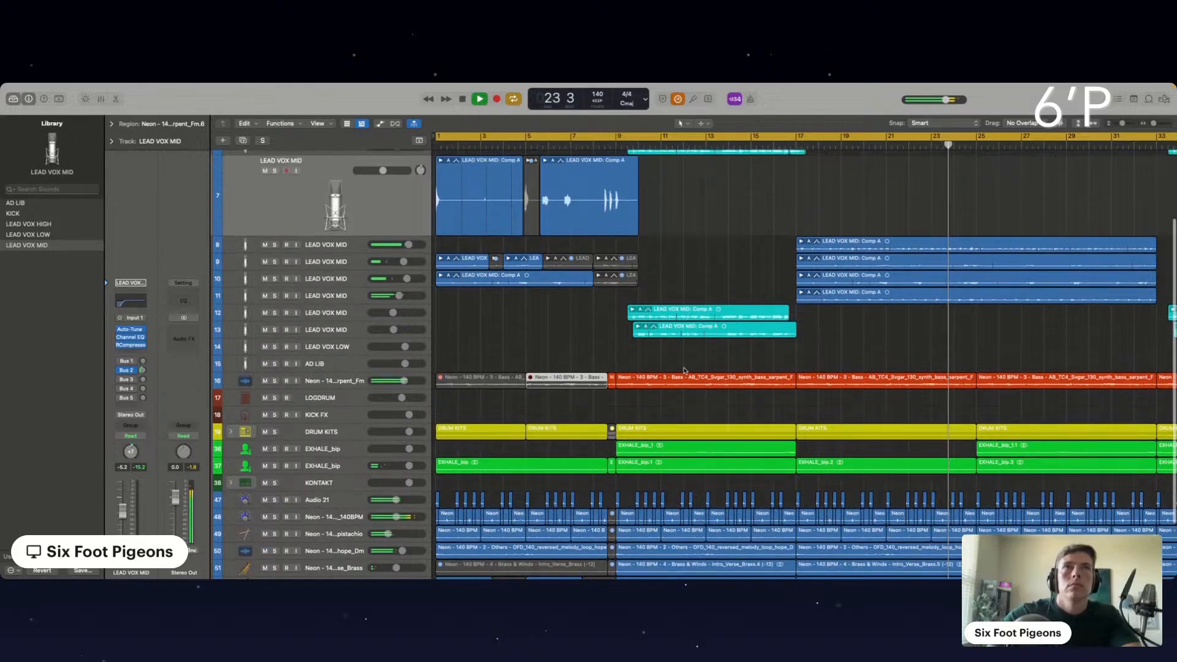
{"action": "left_click", "coordinate": [685, 370]}
{"action": "scroll", "coordinate": [693, 366], "scroll_direction": "down", "scroll_amount": 1}
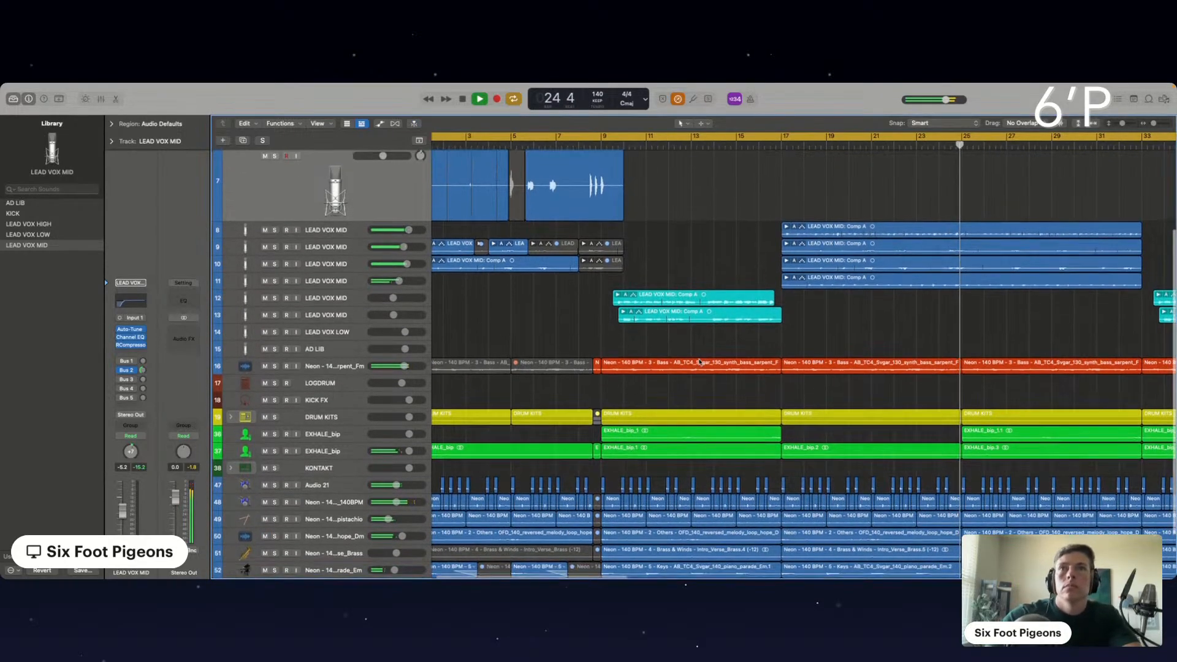
{"action": "scroll", "coordinate": [708, 340], "scroll_direction": "right", "scroll_amount": 1}
{"action": "key", "text": "Return"}
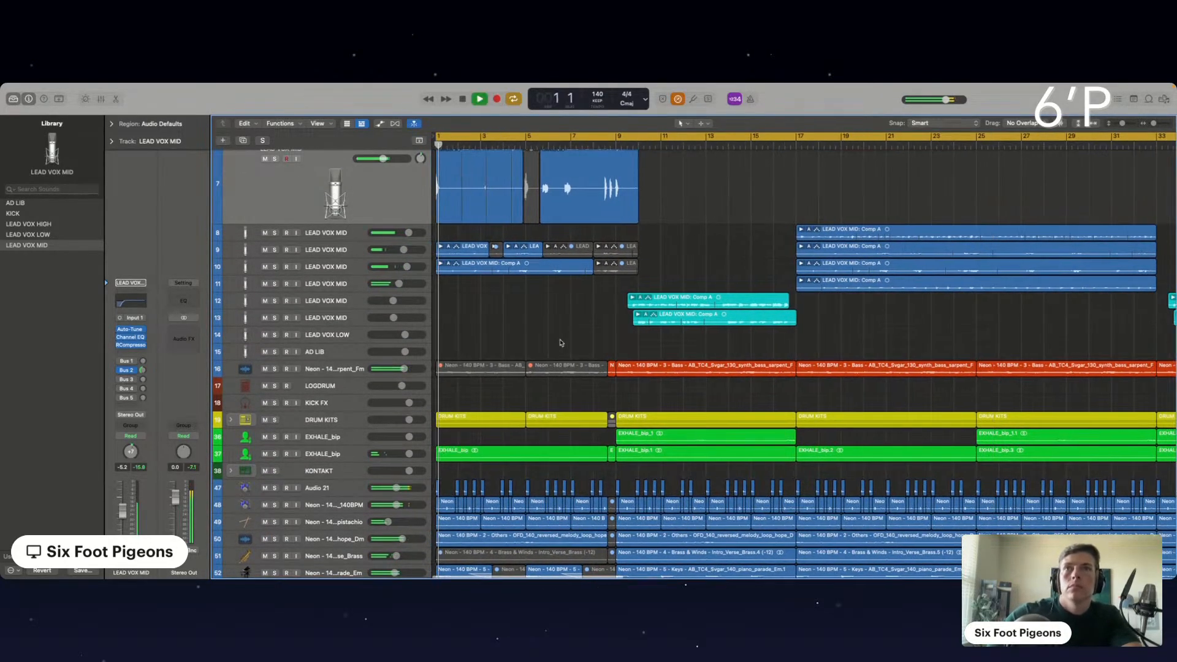
Try muting the intro regions of the pistachio percussion track one after another during playback.
{"action": "scroll", "coordinate": [560, 343], "scroll_direction": "down", "scroll_amount": 1}
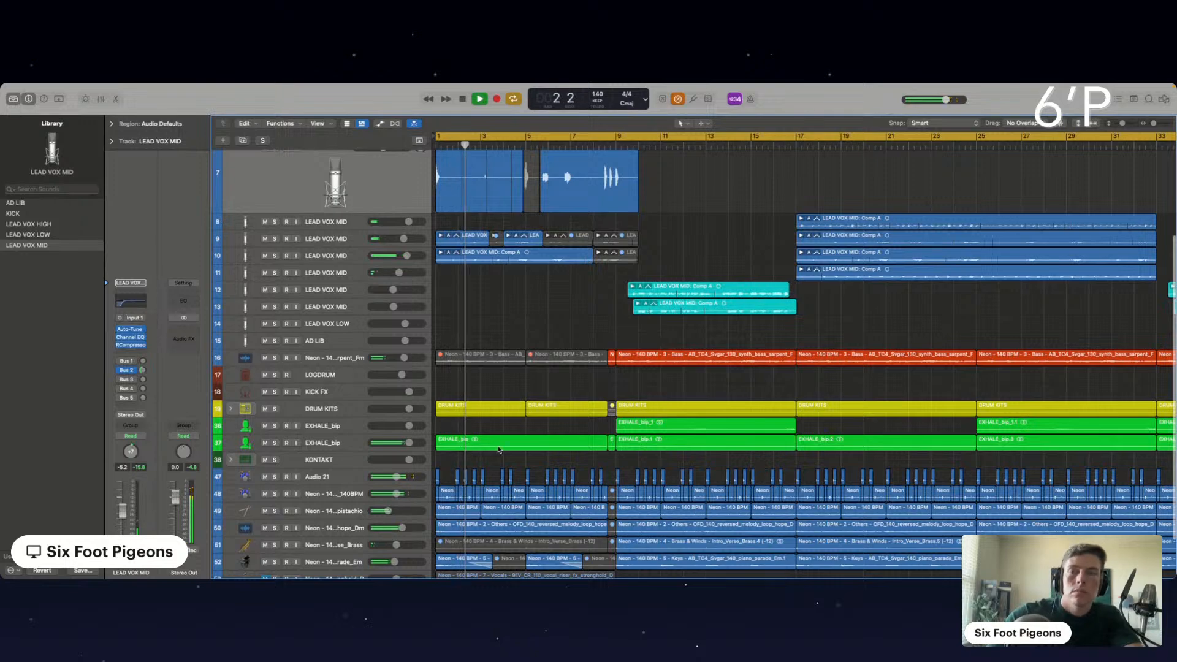
{"action": "scroll", "coordinate": [500, 450], "scroll_direction": "down", "scroll_amount": 3}
{"action": "left_click", "coordinate": [480, 485]}
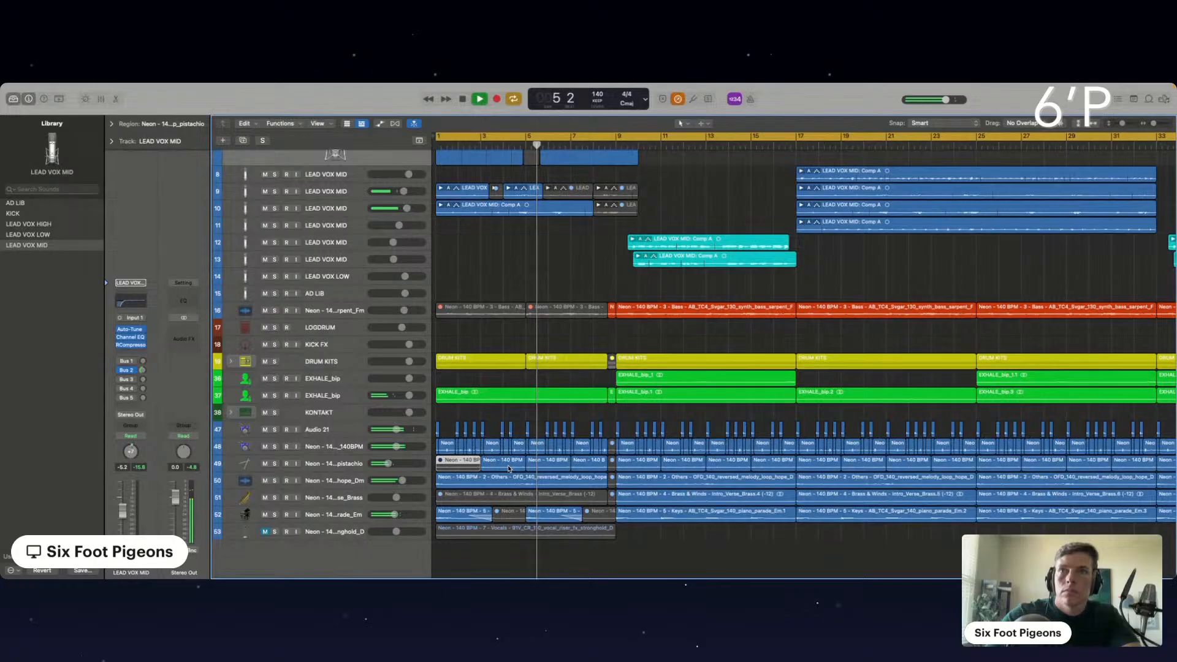
{"action": "left_click", "coordinate": [509, 469]}
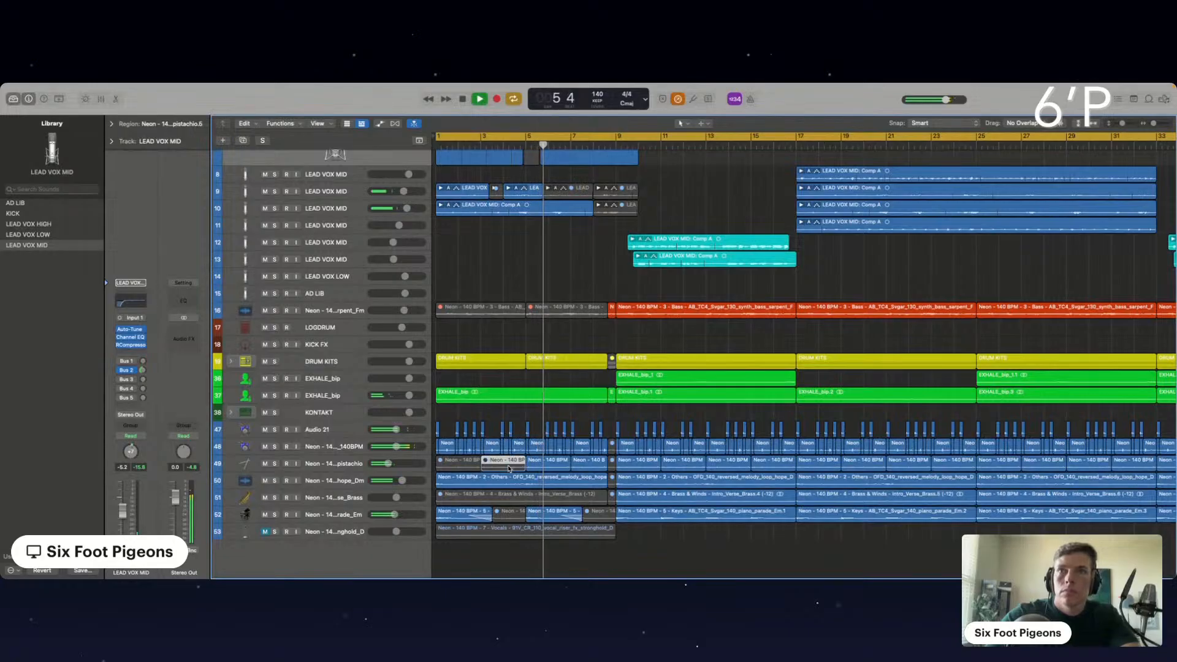
{"action": "key", "text": "Return"}
{"action": "left_click", "coordinate": [548, 469]}
{"action": "key", "text": "ctrl+m"}
{"action": "right_click", "coordinate": [581, 469]}
{"action": "left_click", "coordinate": [582, 469]}
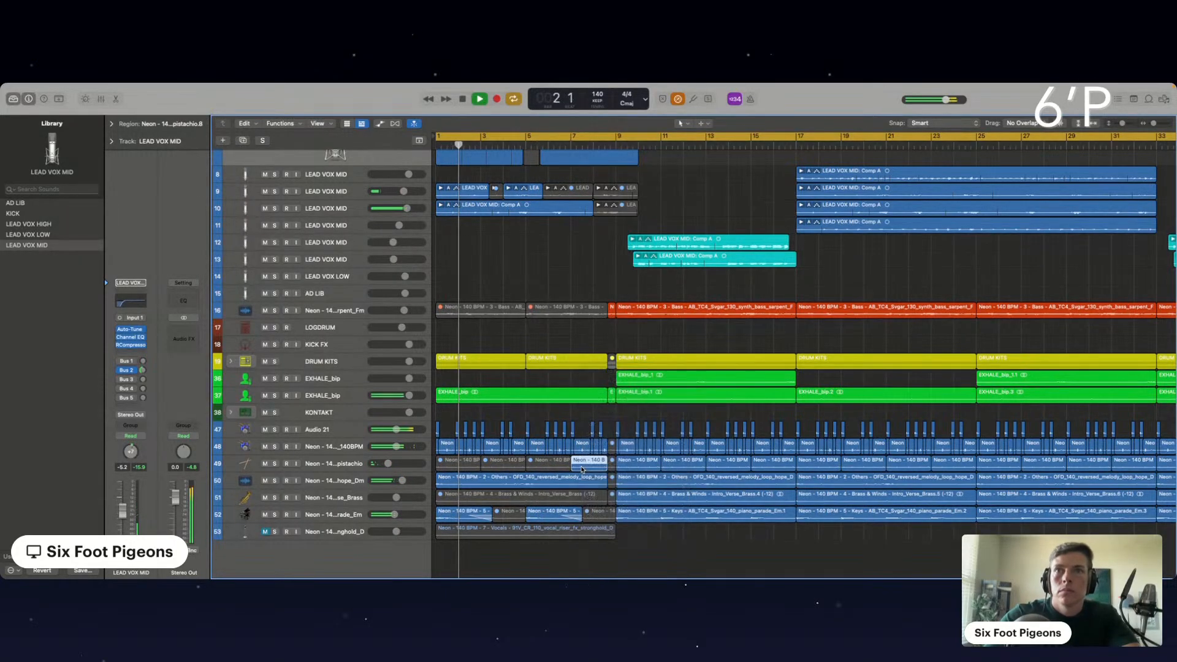
{"action": "right_click", "coordinate": [541, 464]}
{"action": "left_click", "coordinate": [542, 464]}
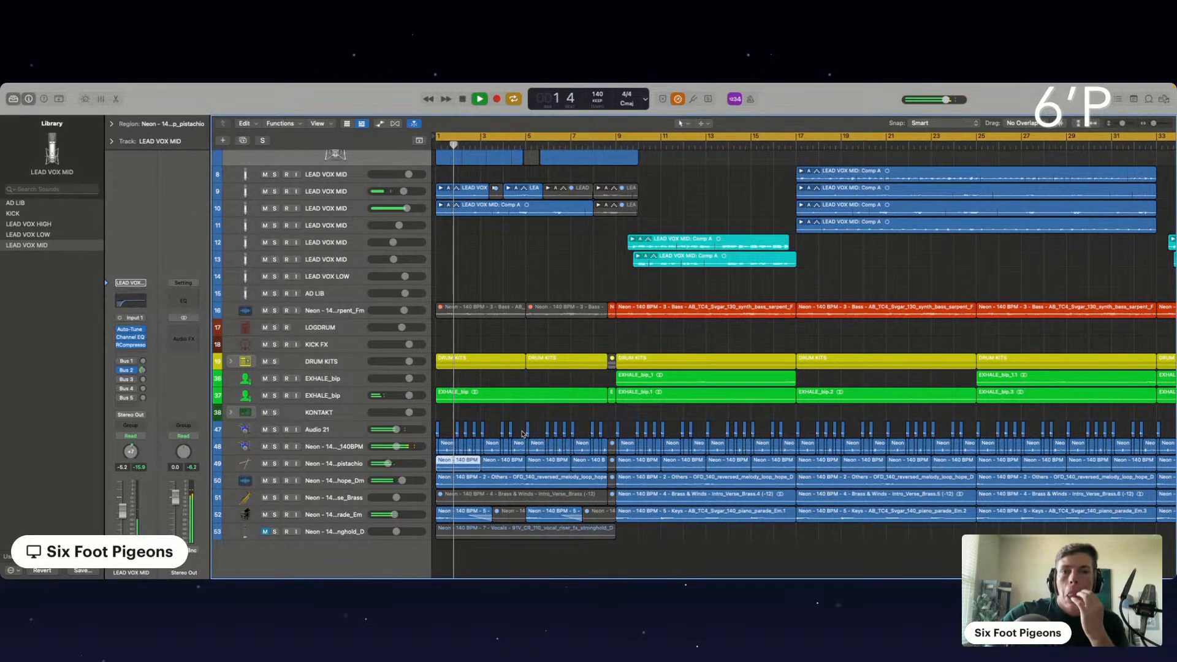
Delete the unused KICK FX, LOGDRUM, LEAD VOX LOW and AD LIB tracks.
{"action": "scroll", "coordinate": [521, 403], "scroll_direction": "up", "scroll_amount": 3}
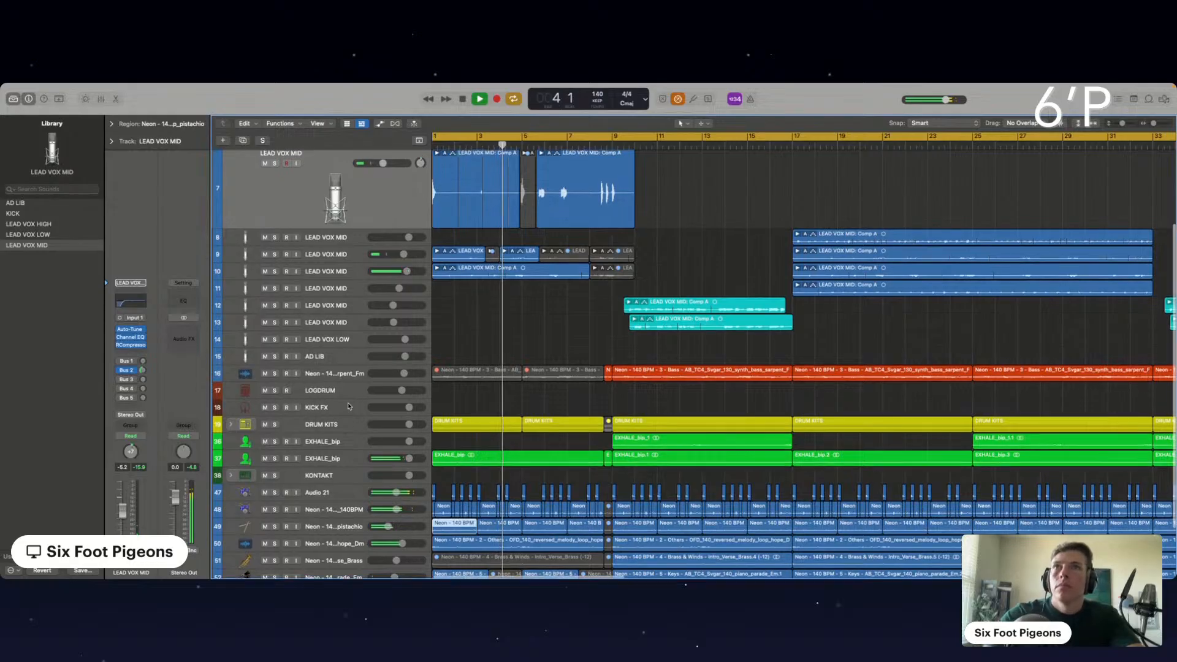
{"action": "left_click", "coordinate": [353, 406]}
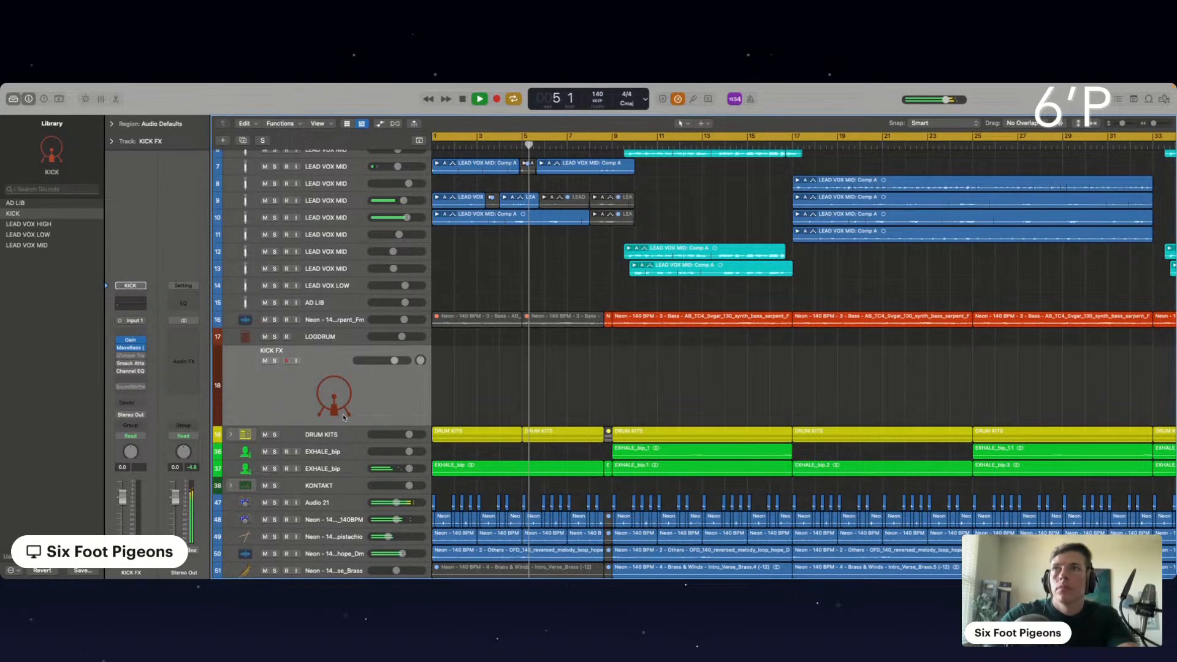
{"action": "key", "text": "Up"}
{"action": "key", "text": "Up"}
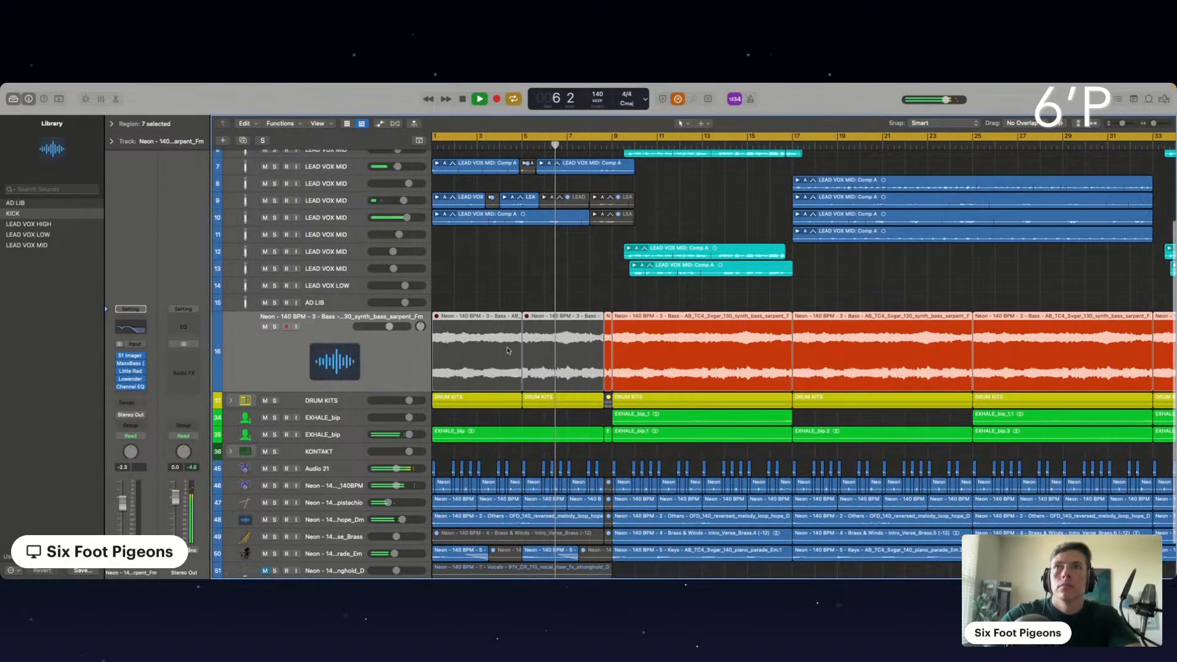
{"action": "scroll", "coordinate": [330, 380], "scroll_direction": "up", "scroll_amount": 3}
{"action": "left_click", "coordinate": [330, 380]}
{"action": "key", "text": "super+BackSpace"}
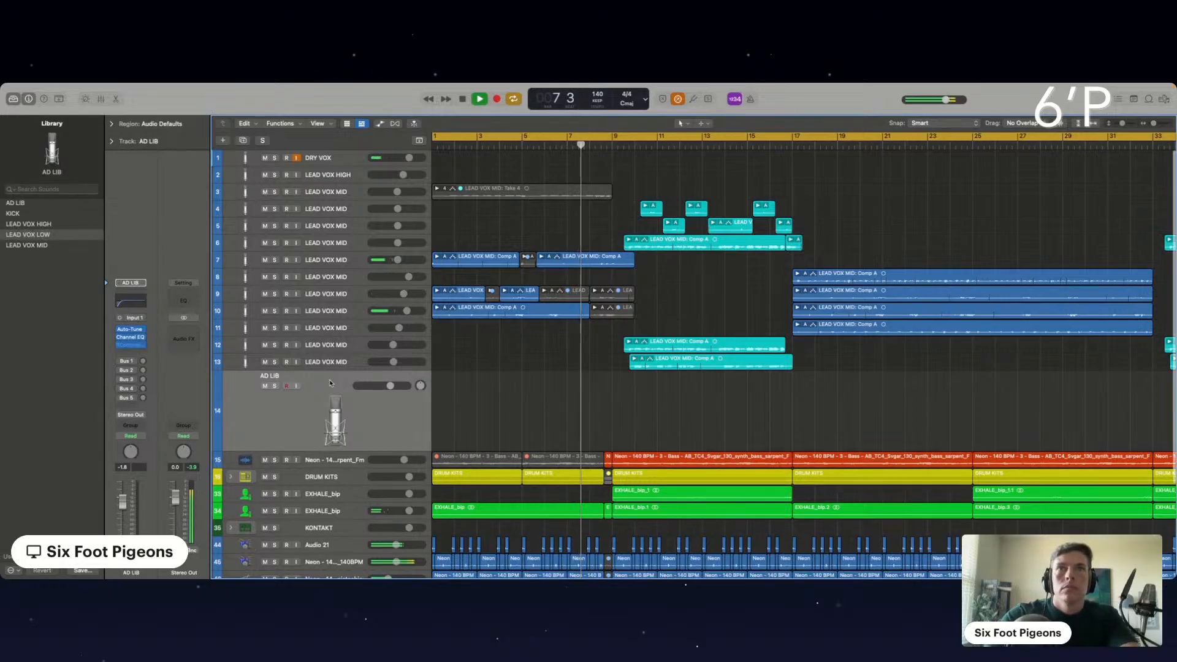
{"action": "key", "text": "super+BackSpace"}
Delete the empty LEAD VOX HIGH track and the LEAD VOX MID track below it, including its muted intro take.
{"action": "scroll", "coordinate": [471, 350], "scroll_direction": "down", "scroll_amount": 5}
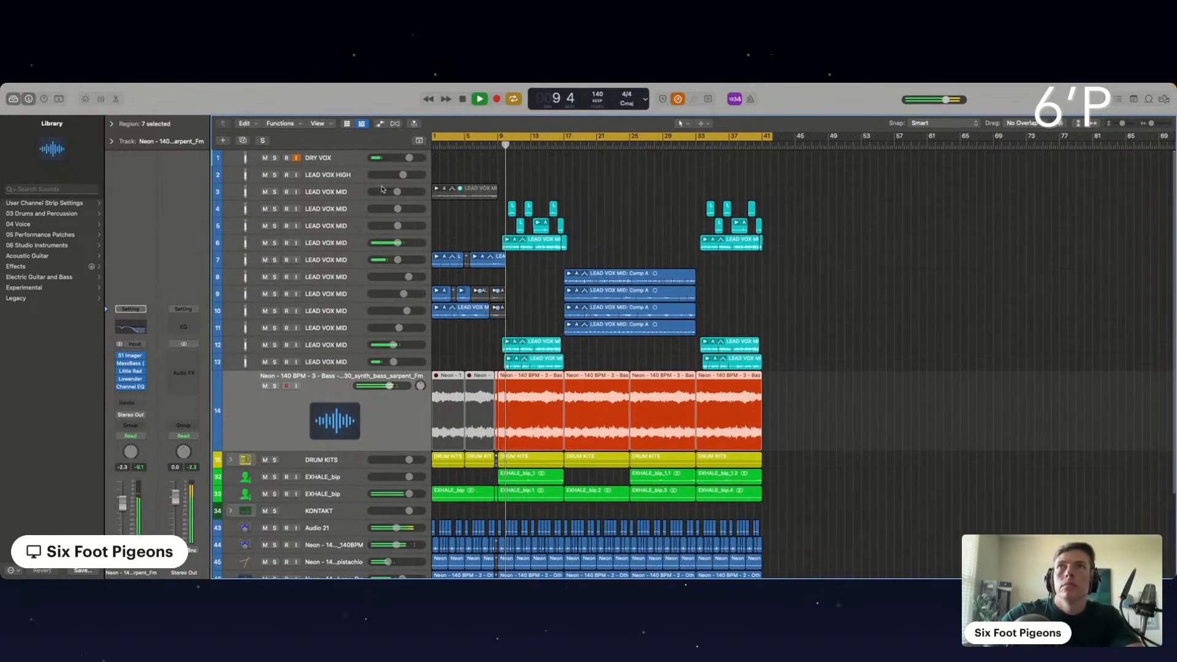
{"action": "left_click", "coordinate": [323, 173]}
{"action": "key", "text": "super+BackSpace"}
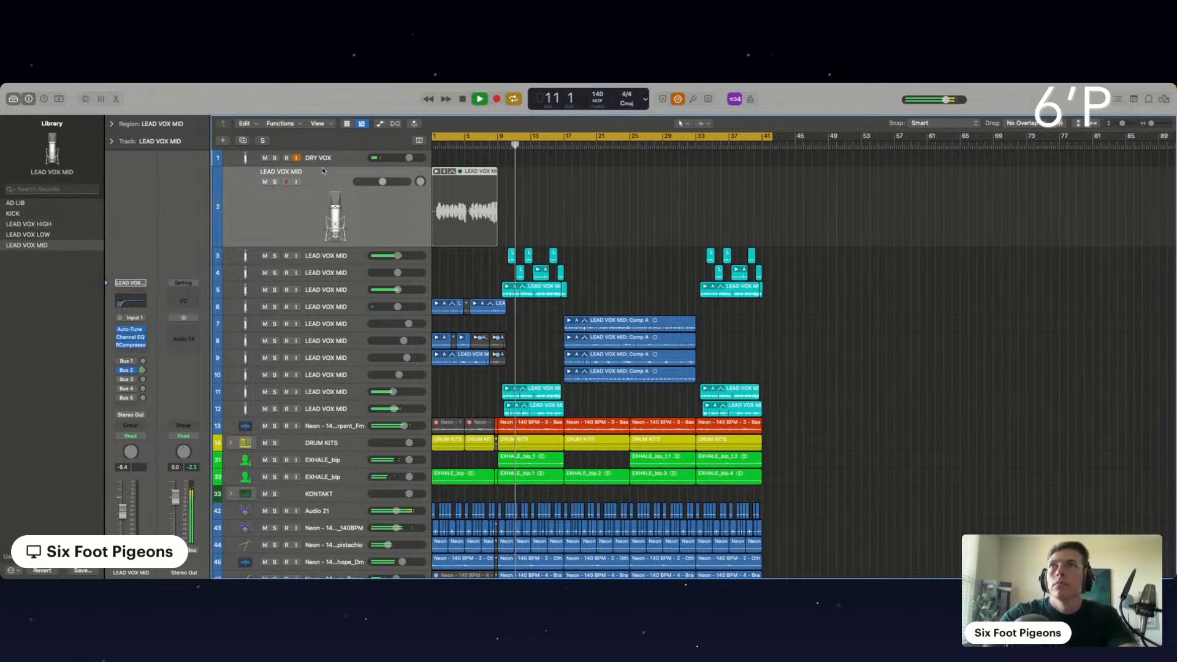
{"action": "key", "text": "super+BackSpace"}
{"action": "left_click", "coordinate": [664, 269]}
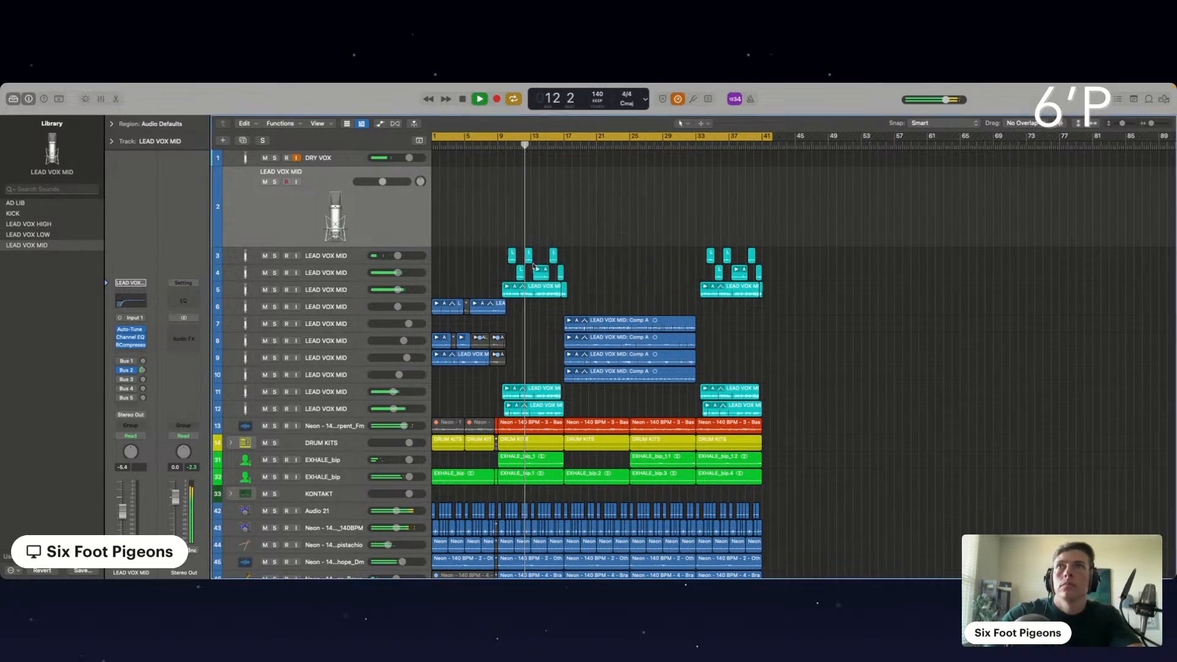
{"action": "key", "text": "super+BackSpace"}
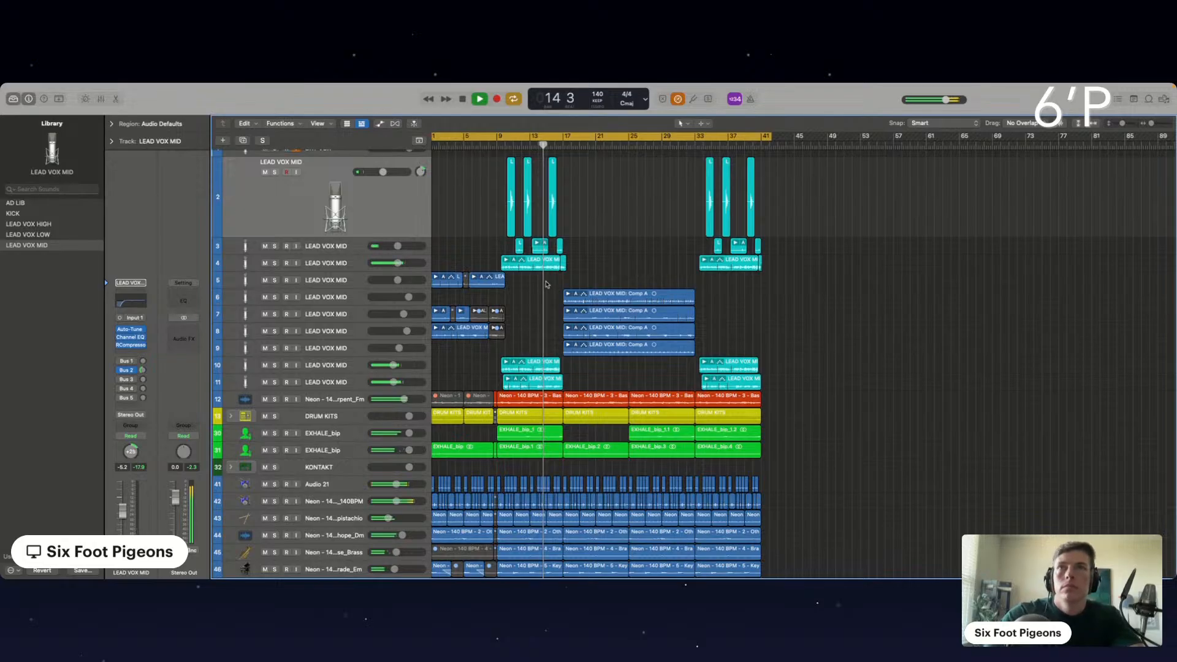
Cut out the bass on track 12 from bar 16 to bar 17 and mute that section.
{"action": "scroll", "coordinate": [547, 284], "scroll_direction": "up", "scroll_amount": 2}
{"action": "scroll", "coordinate": [546, 284], "scroll_direction": "up", "scroll_amount": 6}
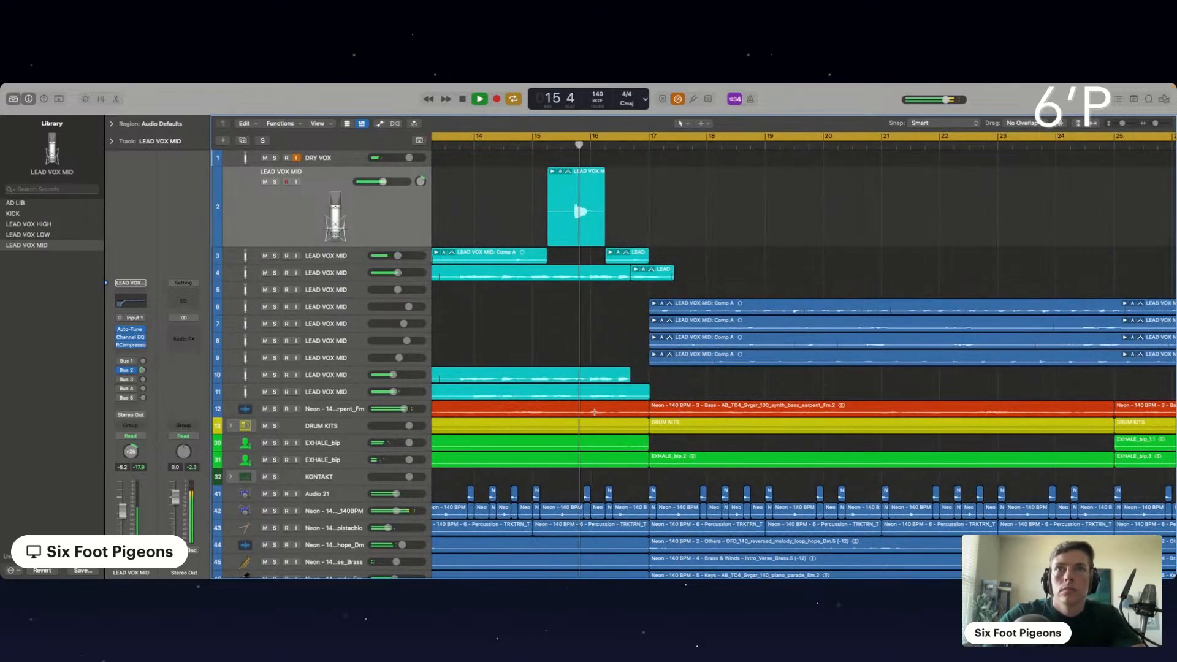
{"action": "left_click_drag", "start_coordinate": [592, 408], "coordinate": [647, 417]}
{"action": "left_click", "coordinate": [647, 417]}
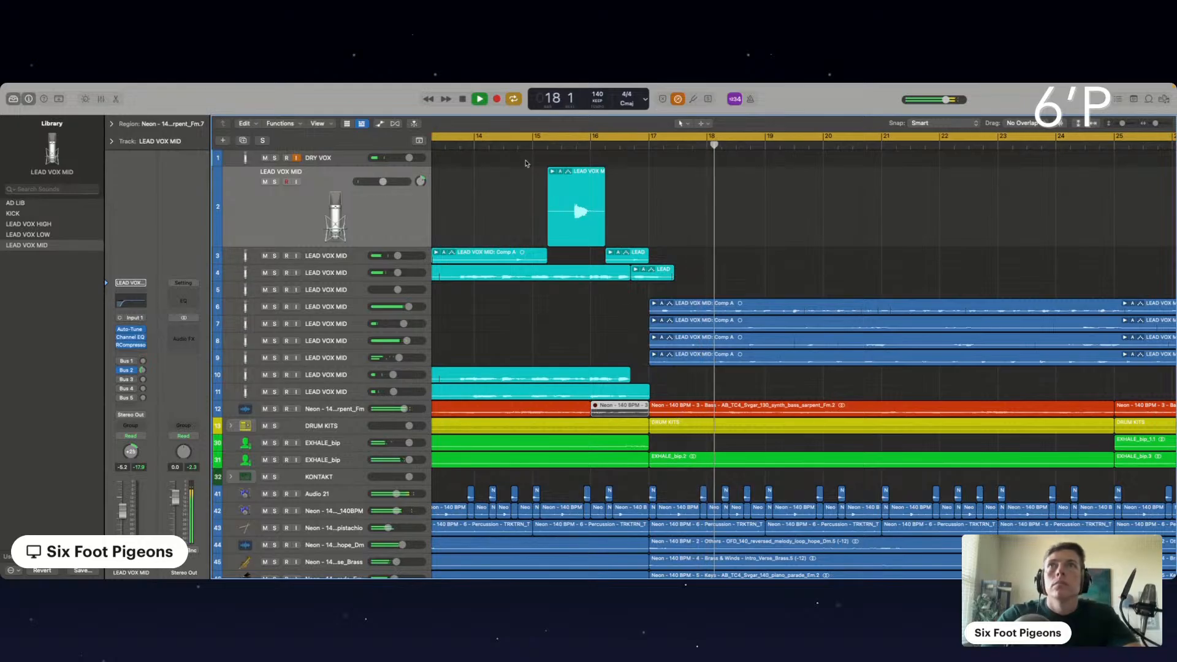
Mute the reversed melody loop on track 44 from bar 17 to bar 25 and replay the transition.
{"action": "left_click", "coordinate": [504, 145]}
{"action": "scroll", "coordinate": [573, 195], "scroll_direction": "down", "scroll_amount": 4}
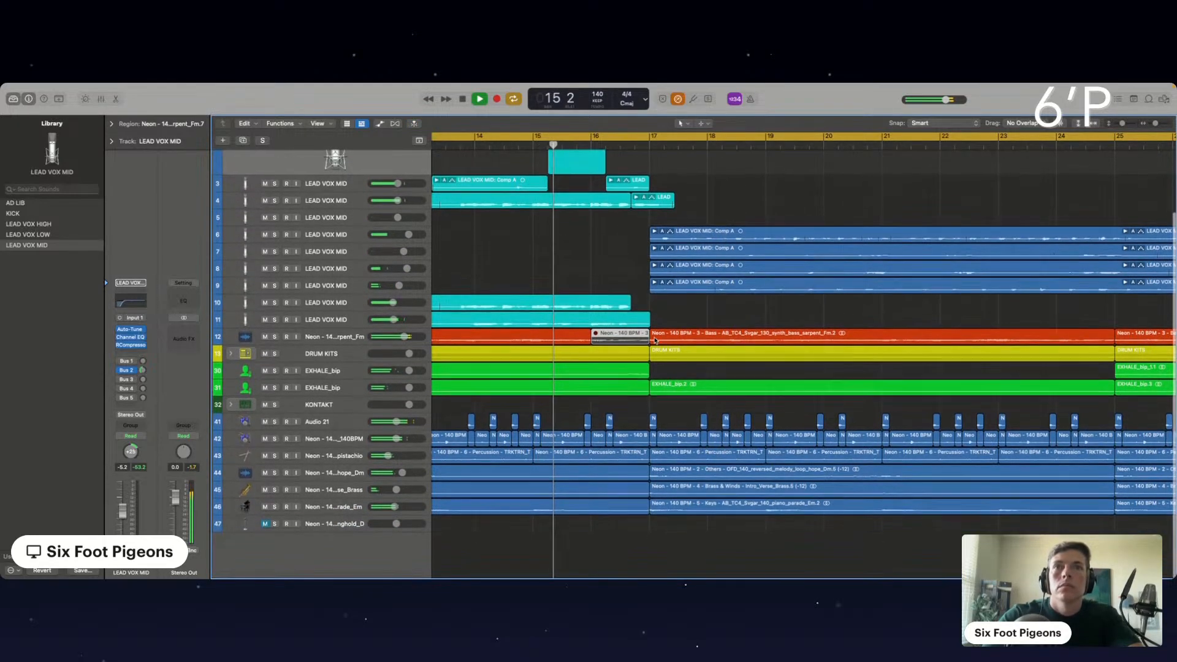
{"action": "left_click", "coordinate": [689, 509]}
{"action": "scroll", "coordinate": [603, 527], "scroll_direction": "down", "scroll_amount": 5}
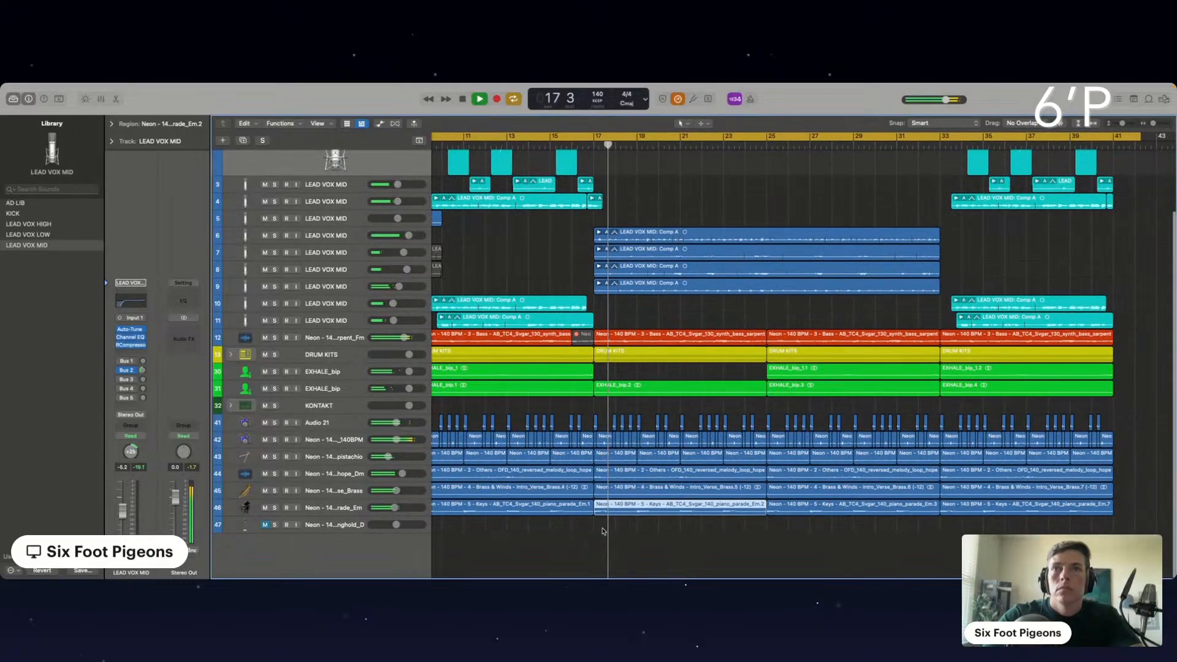
{"action": "left_click", "coordinate": [614, 476]}
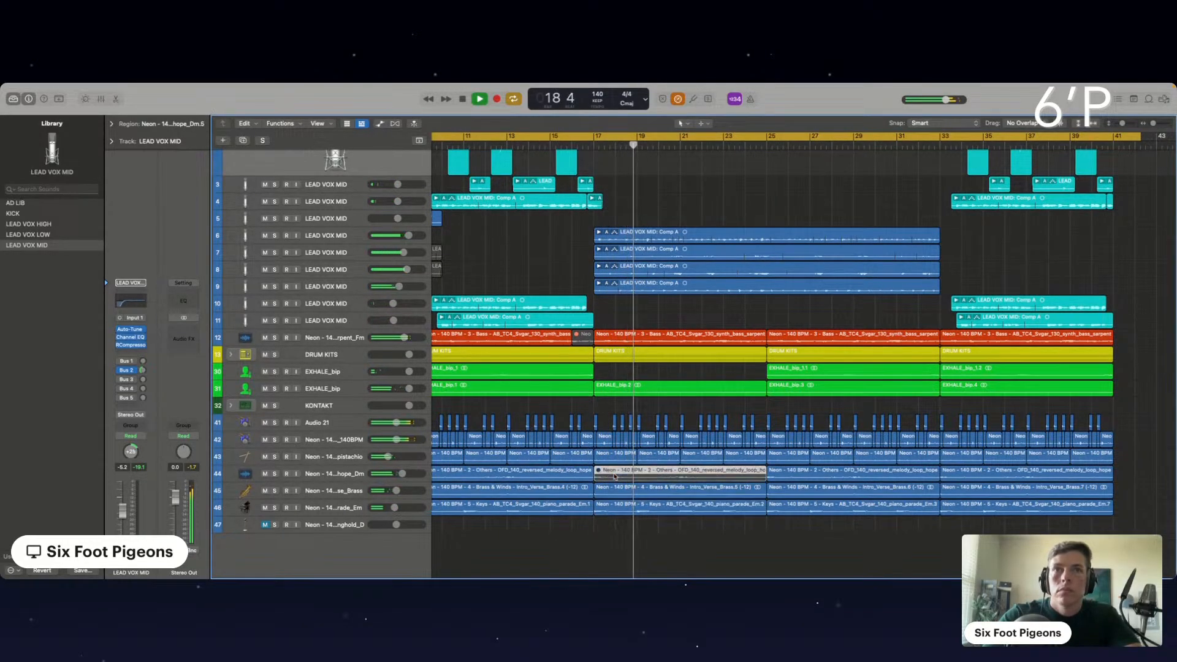
{"action": "left_click", "coordinate": [575, 145]}
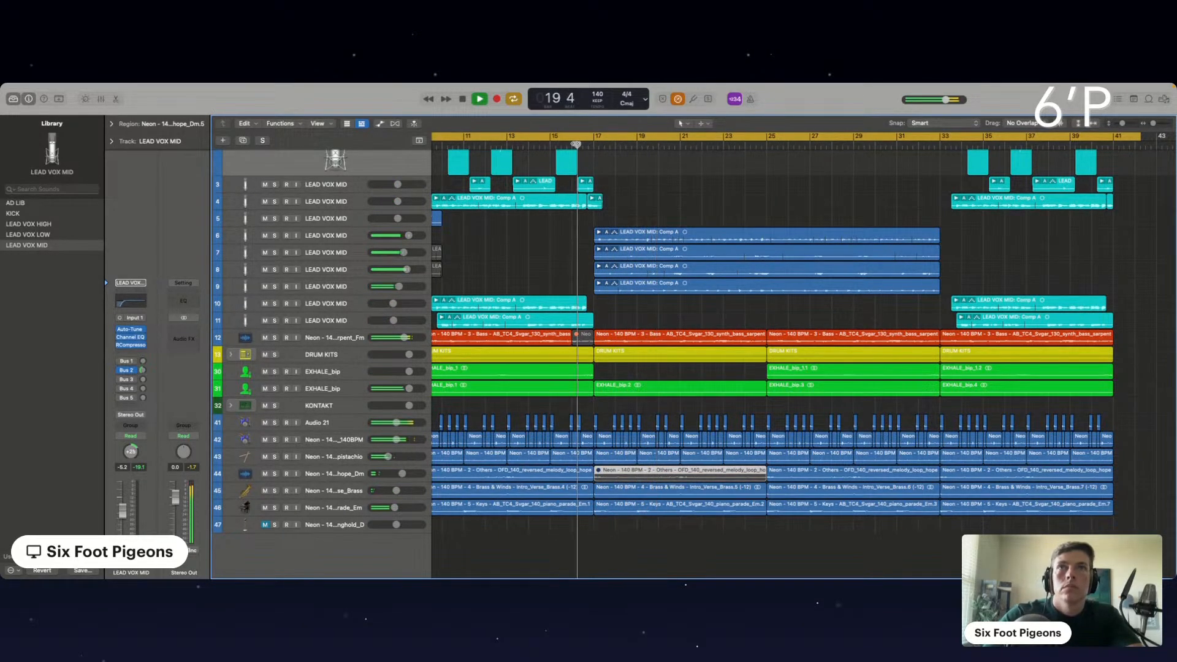
Cut out the DRUM KITS section from bar 15 to bar 16 and mute it.
{"action": "scroll", "coordinate": [621, 249], "scroll_direction": "up", "scroll_amount": 4}
{"action": "scroll", "coordinate": [622, 249], "scroll_direction": "up", "scroll_amount": 5}
{"action": "scroll", "coordinate": [621, 248], "scroll_direction": "down", "scroll_amount": 3}
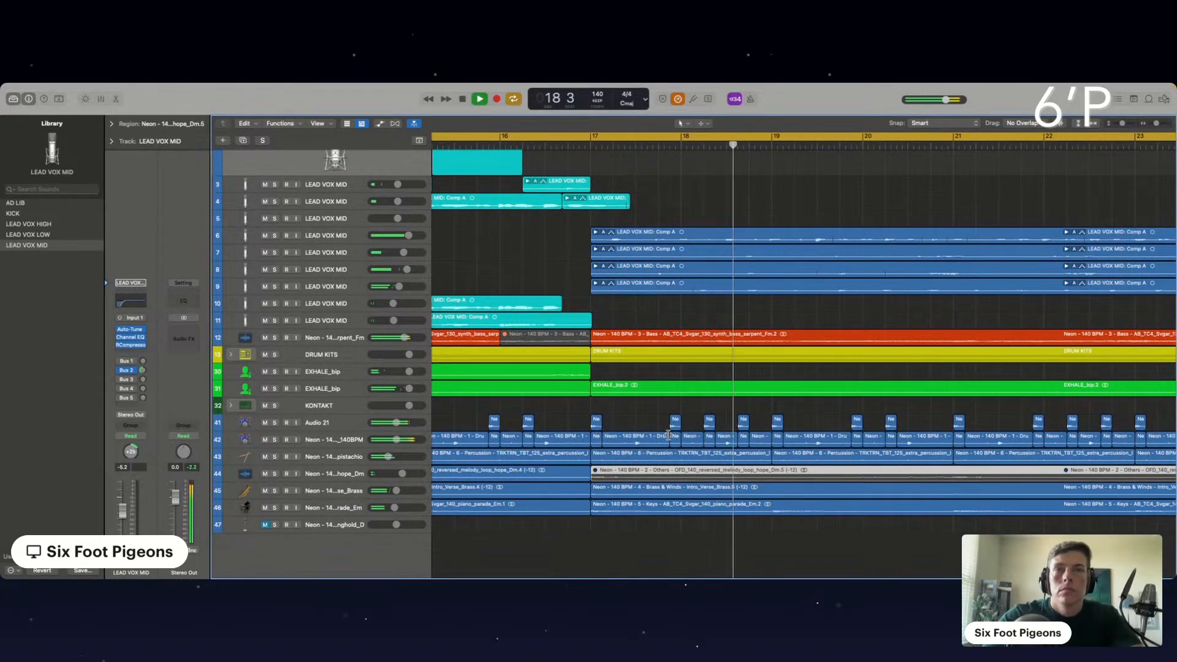
{"action": "scroll", "coordinate": [669, 436], "scroll_direction": "down", "scroll_amount": 4}
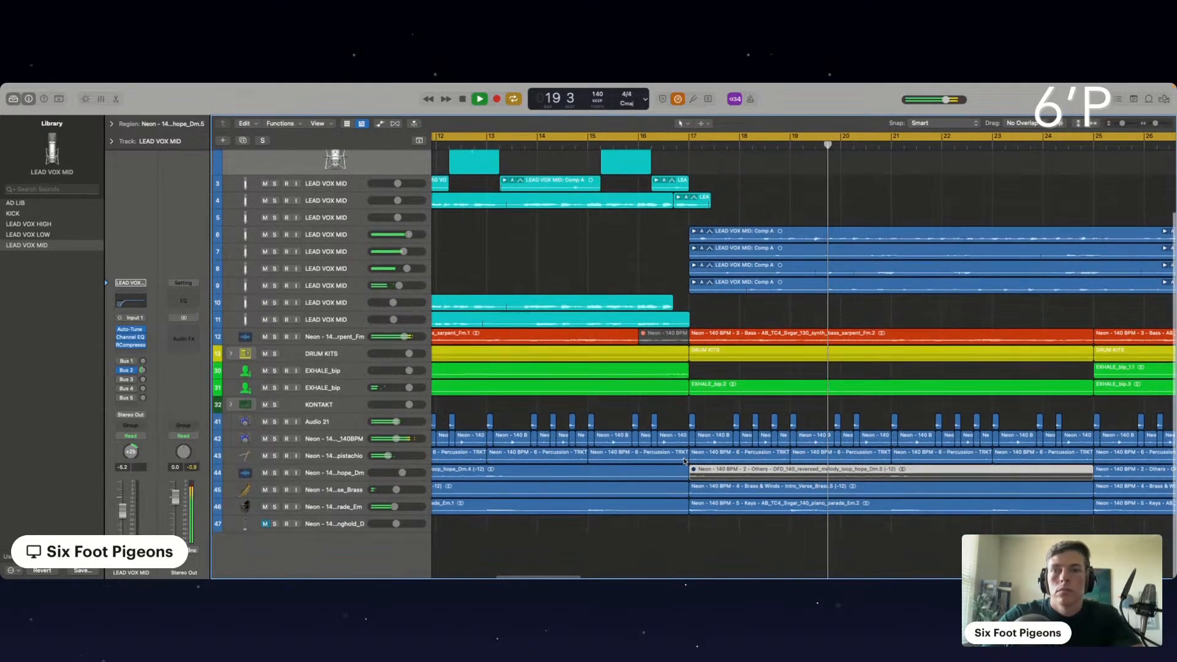
{"action": "scroll", "coordinate": [554, 155], "scroll_direction": "left", "scroll_amount": 2}
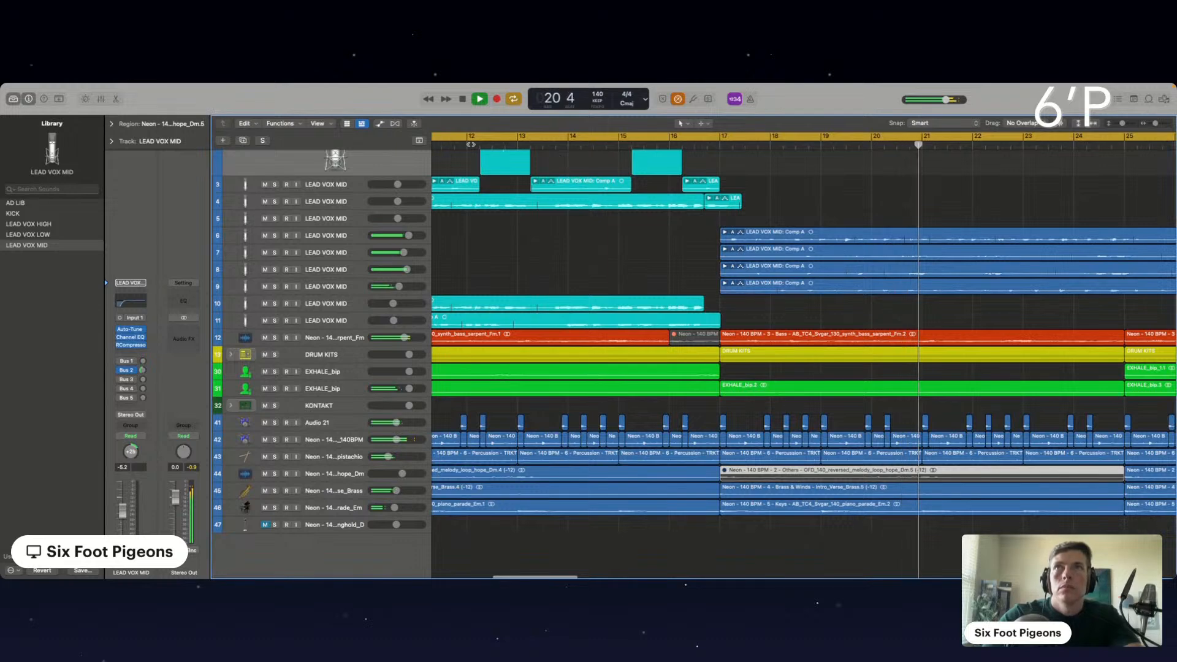
{"action": "scroll", "coordinate": [557, 517], "scroll_direction": "up", "scroll_amount": 2}
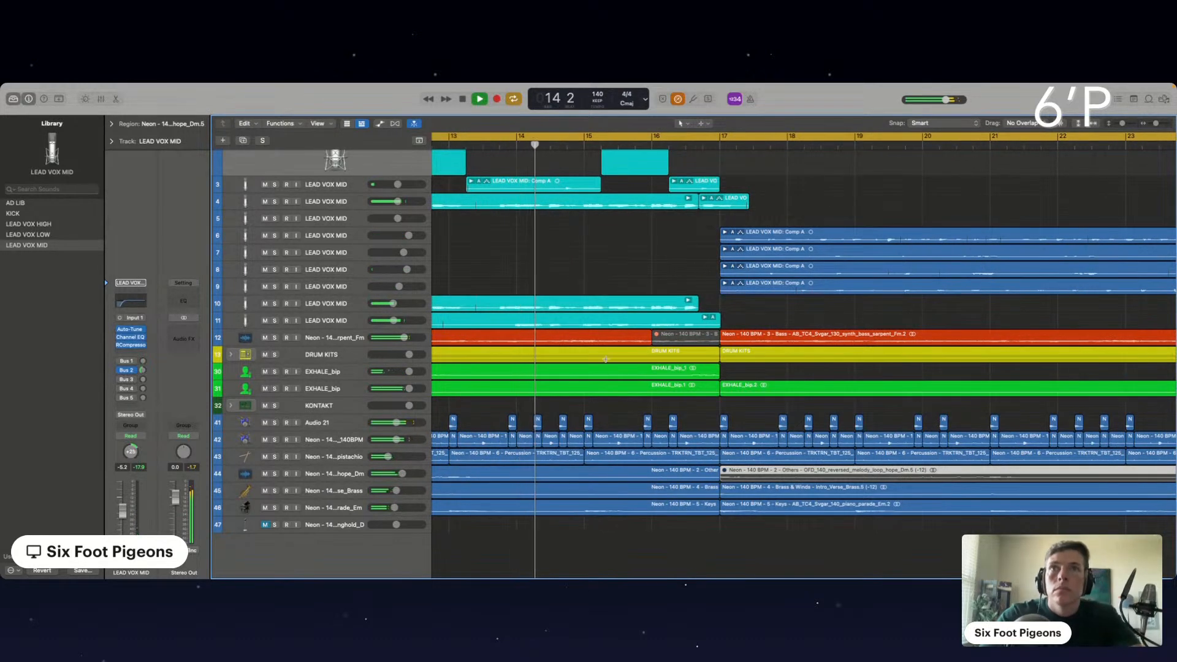
{"action": "left_click_drag", "start_coordinate": [584, 353], "coordinate": [651, 357]}
{"action": "key", "text": "ctrl+m"}
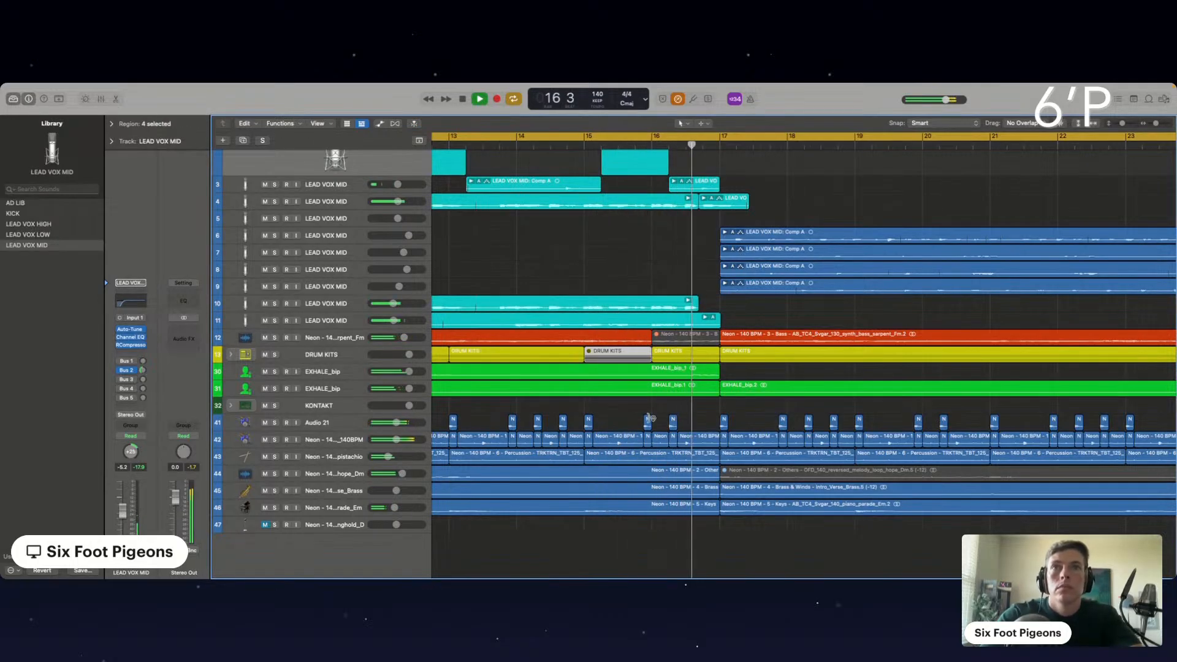
From bar 15 to bar 16, mute the Audio 21 hits, the track 12 bass and the pistachio percussion on track 43.
{"action": "left_click_drag", "start_coordinate": [654, 425], "coordinate": [577, 425]}
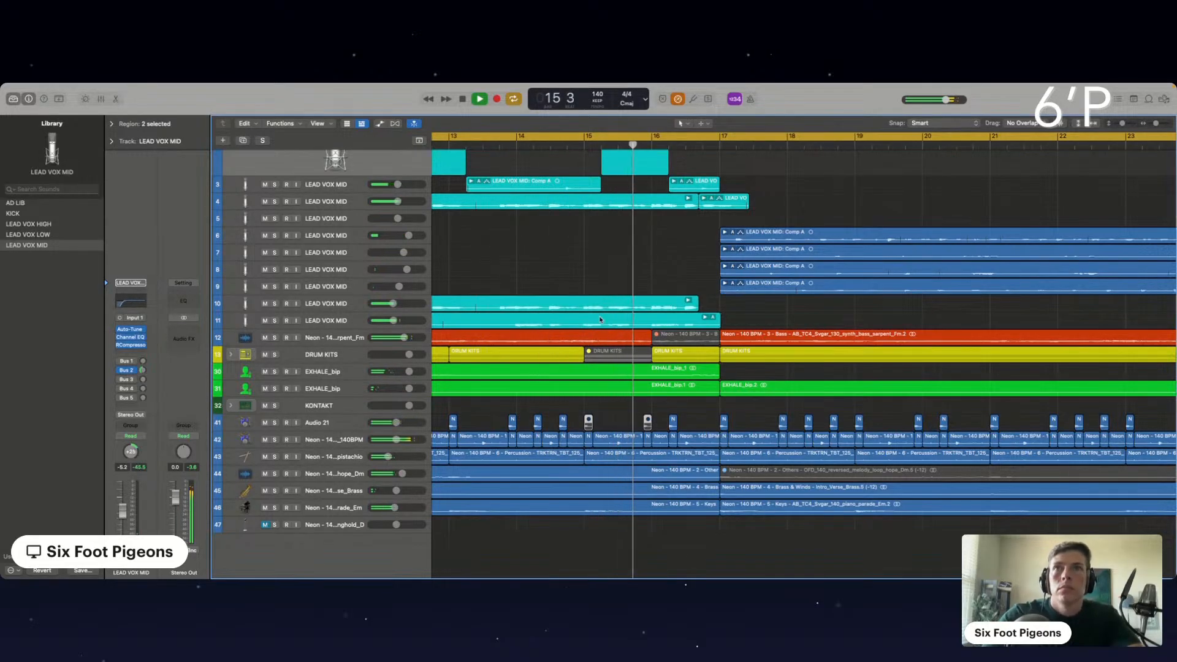
{"action": "left_click", "coordinate": [586, 336]}
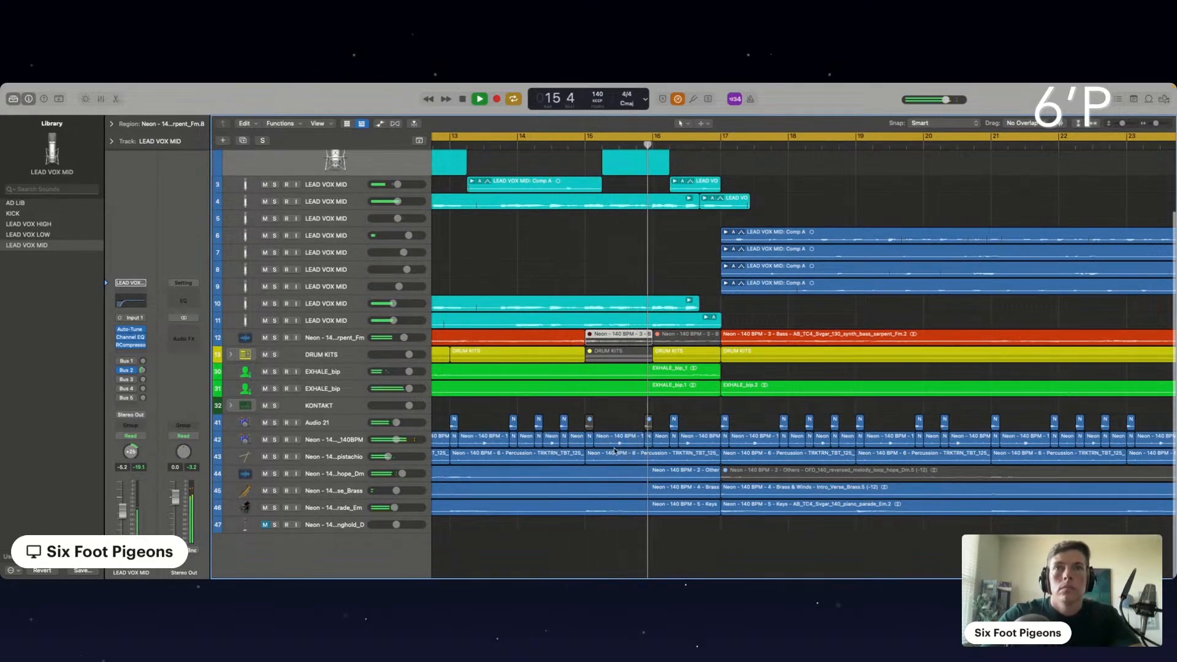
{"action": "left_click", "coordinate": [637, 455]}
{"action": "left_click", "coordinate": [653, 455]}
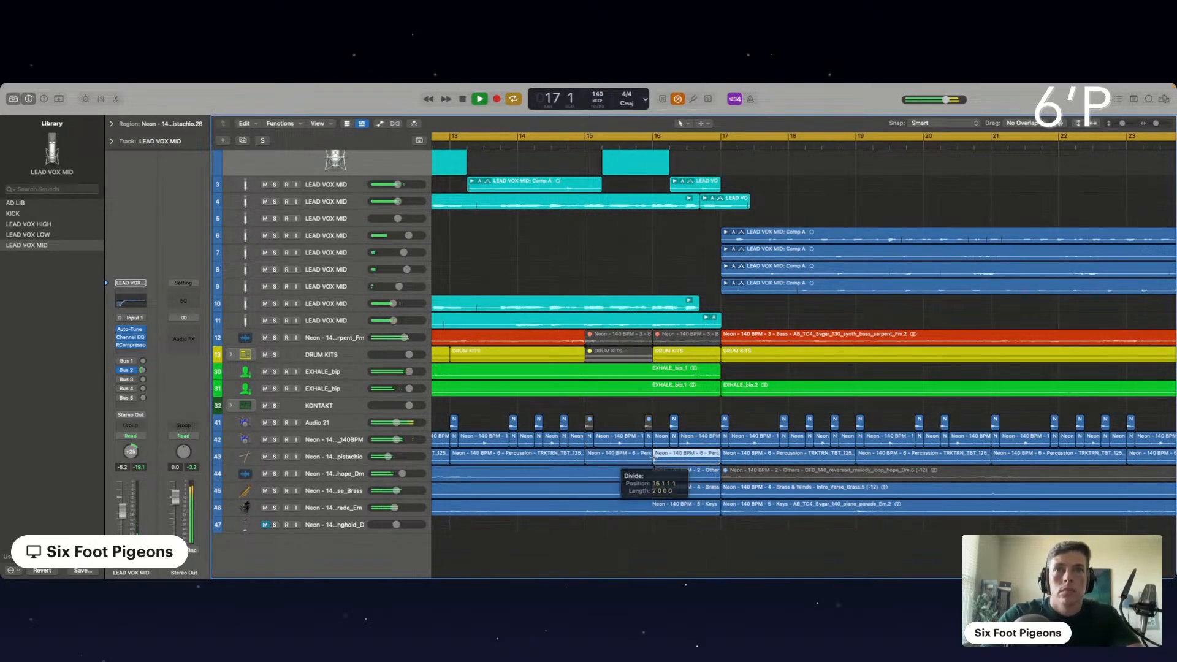
{"action": "left_click", "coordinate": [564, 150]}
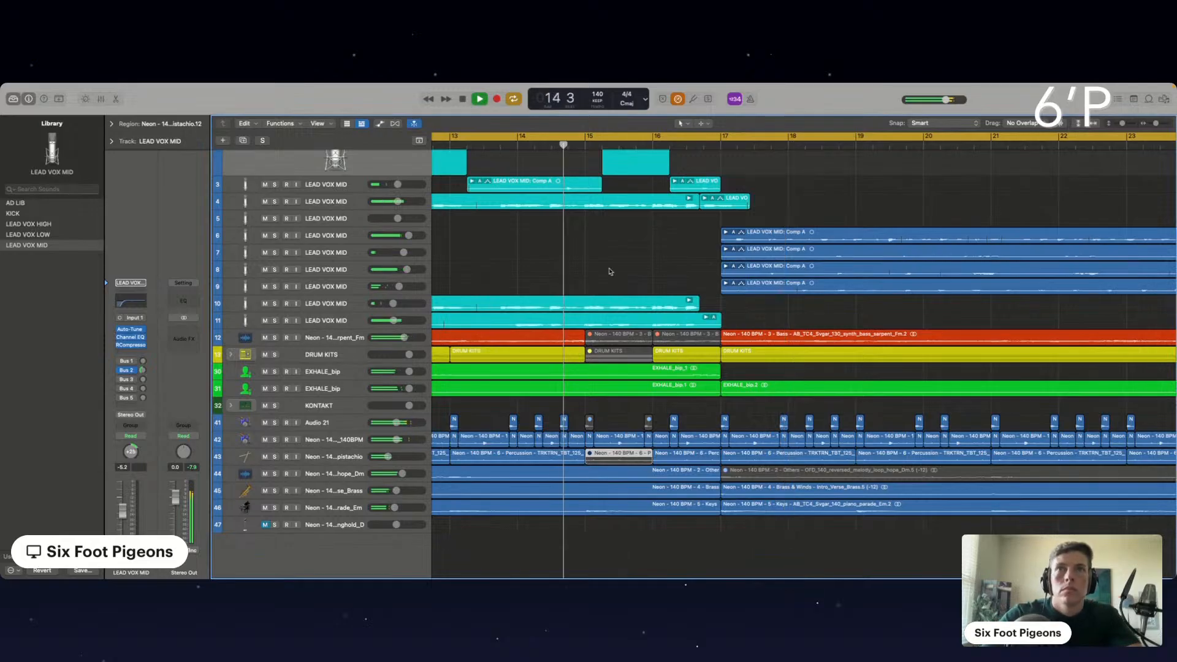
Mute the Audio 21 hit just after bar 16 and the track 42 drum loop slices from bar 15 to bar 16.
{"action": "left_click", "coordinate": [673, 419]}
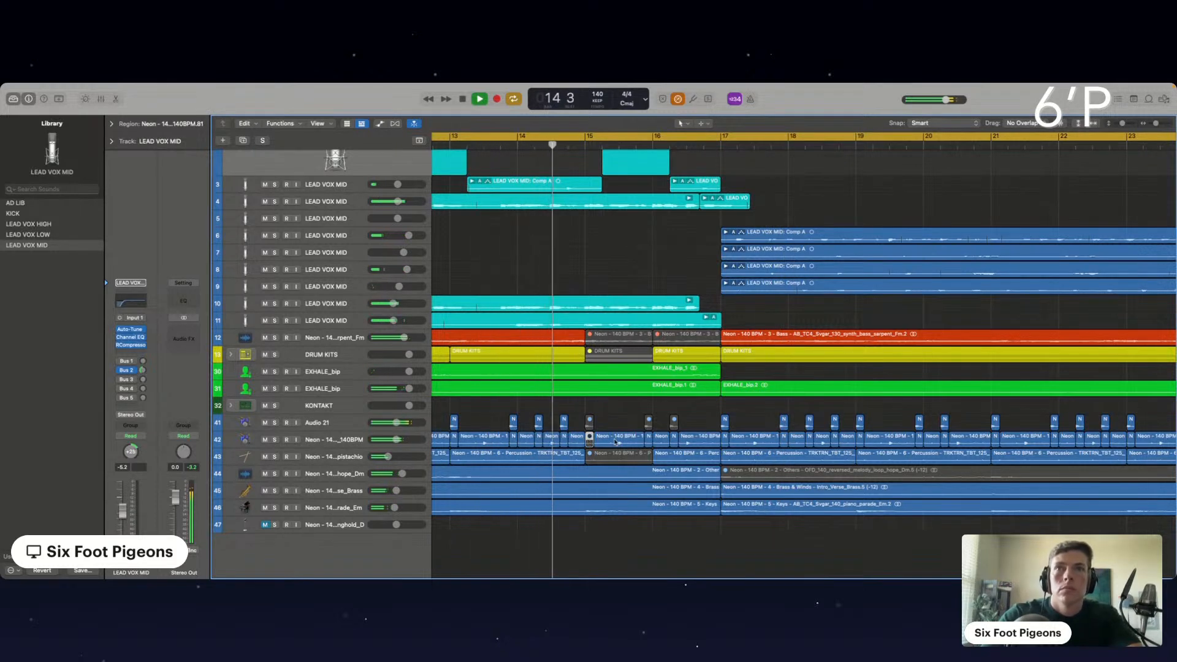
{"action": "left_click", "coordinate": [616, 437]}
{"action": "left_click", "coordinate": [648, 438]}
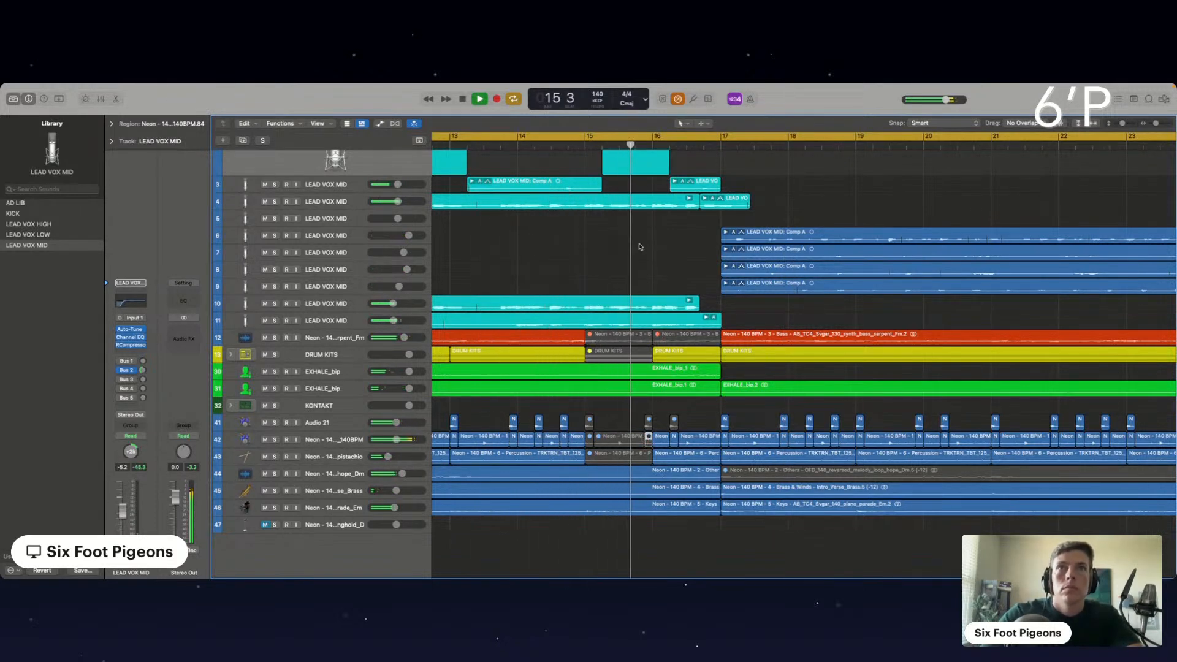
{"action": "scroll", "coordinate": [656, 364], "scroll_direction": "up", "scroll_amount": 1}
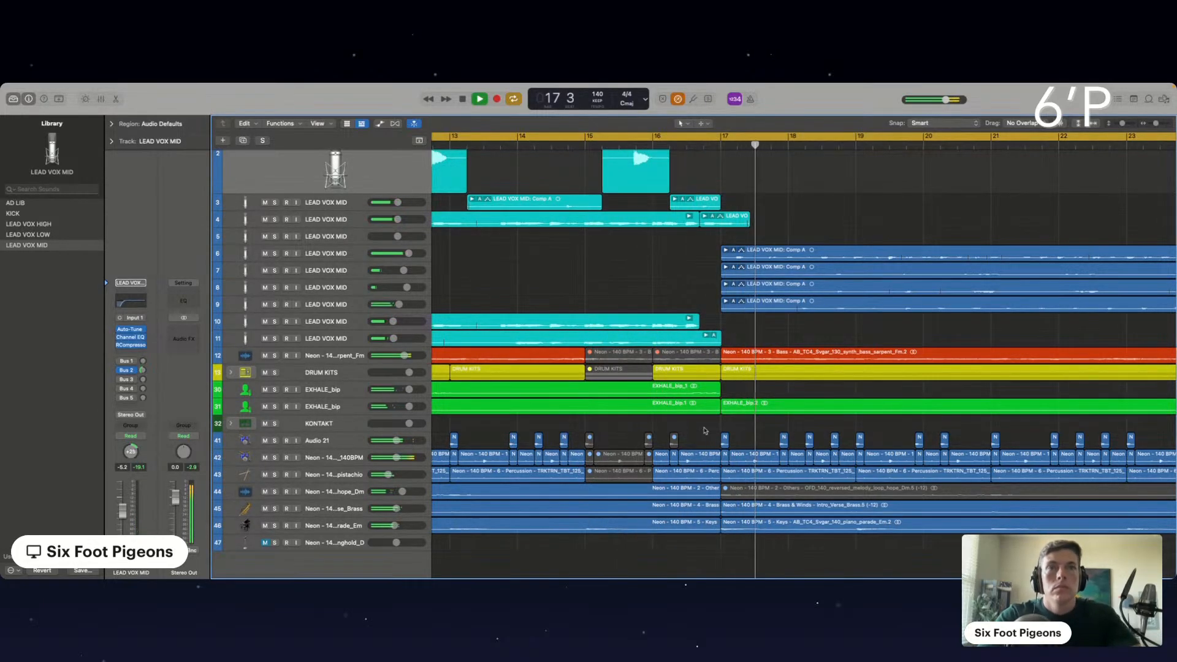
Cut out and mute the track 12 bass and the DRUM KITS from bar 40 to bar 41.
{"action": "scroll", "coordinate": [743, 502], "scroll_direction": "right", "scroll_amount": 1}
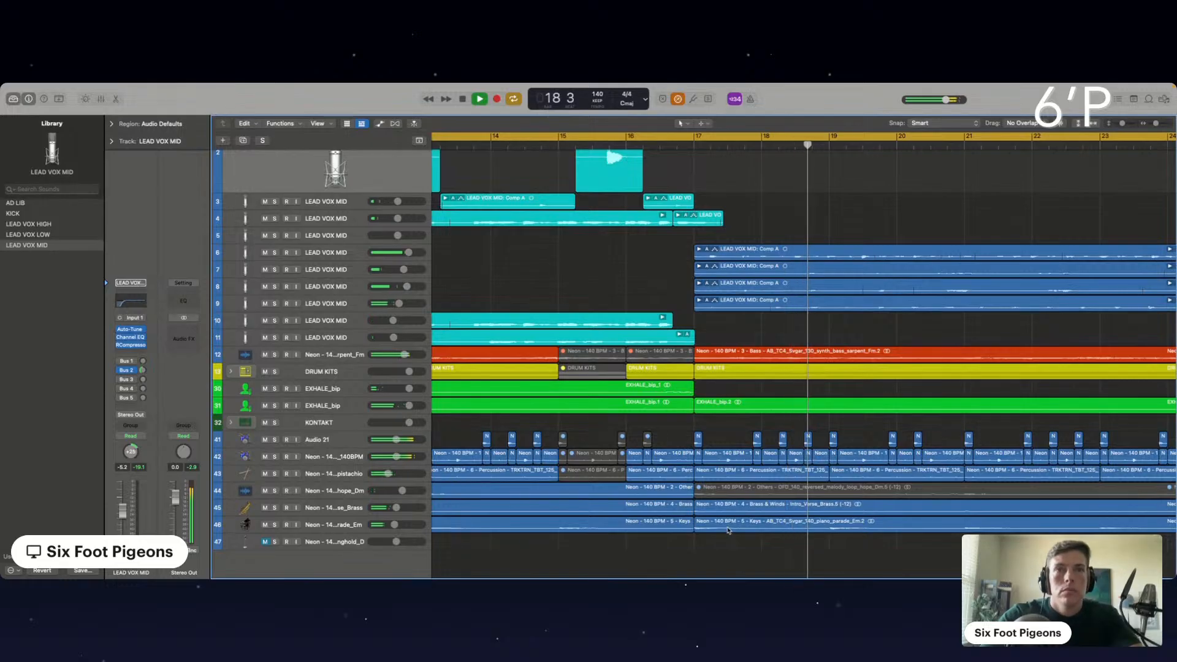
{"action": "scroll", "coordinate": [743, 502], "scroll_direction": "down", "scroll_amount": 1}
{"action": "scroll", "coordinate": [743, 502], "scroll_direction": "right", "scroll_amount": 5}
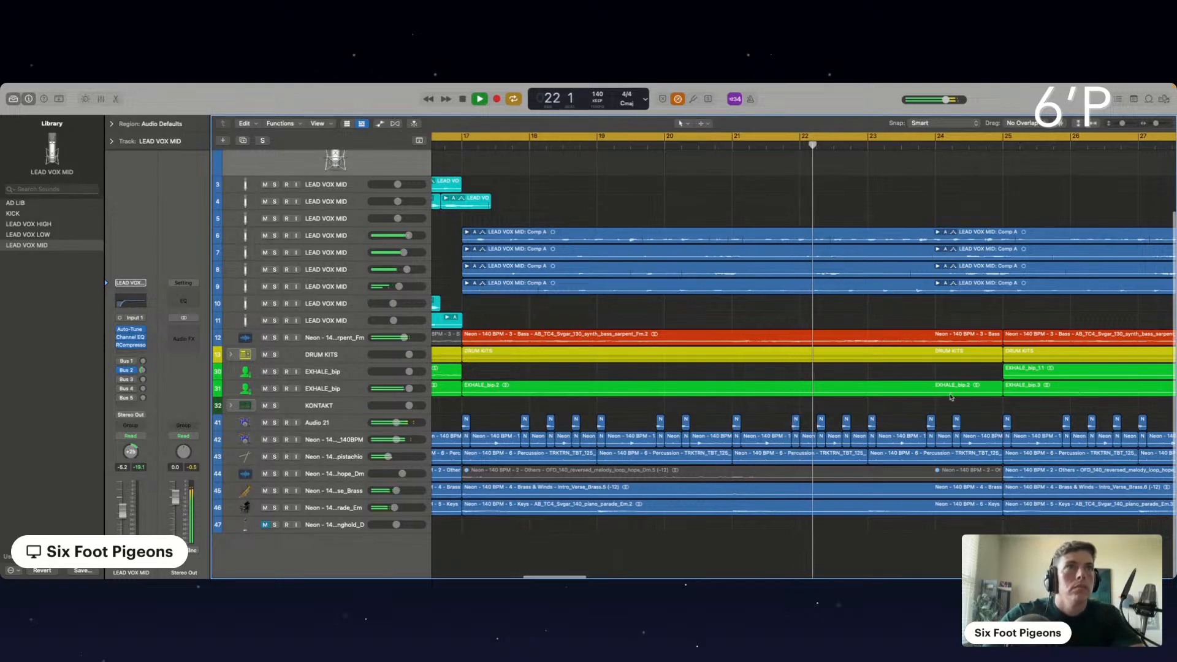
{"action": "scroll", "coordinate": [951, 397], "scroll_direction": "right", "scroll_amount": 1}
{"action": "scroll", "coordinate": [951, 397], "scroll_direction": "right", "scroll_amount": 3}
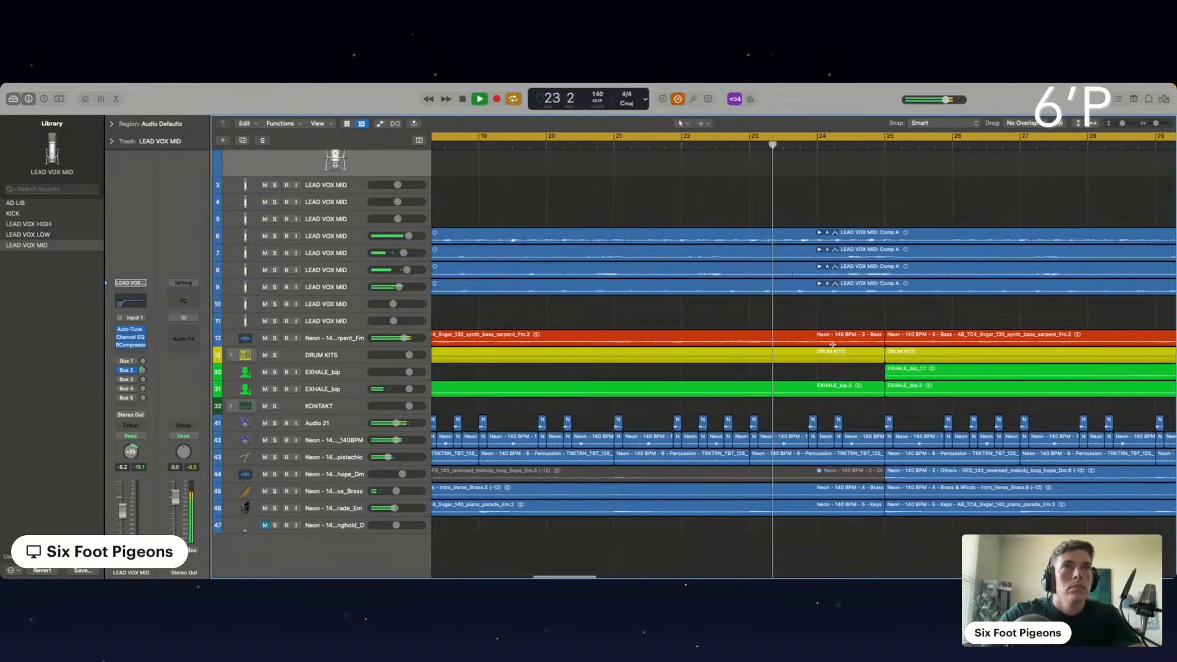
{"action": "scroll", "coordinate": [832, 345], "scroll_direction": "down", "scroll_amount": 4}
{"action": "scroll", "coordinate": [832, 346], "scroll_direction": "right", "scroll_amount": 3}
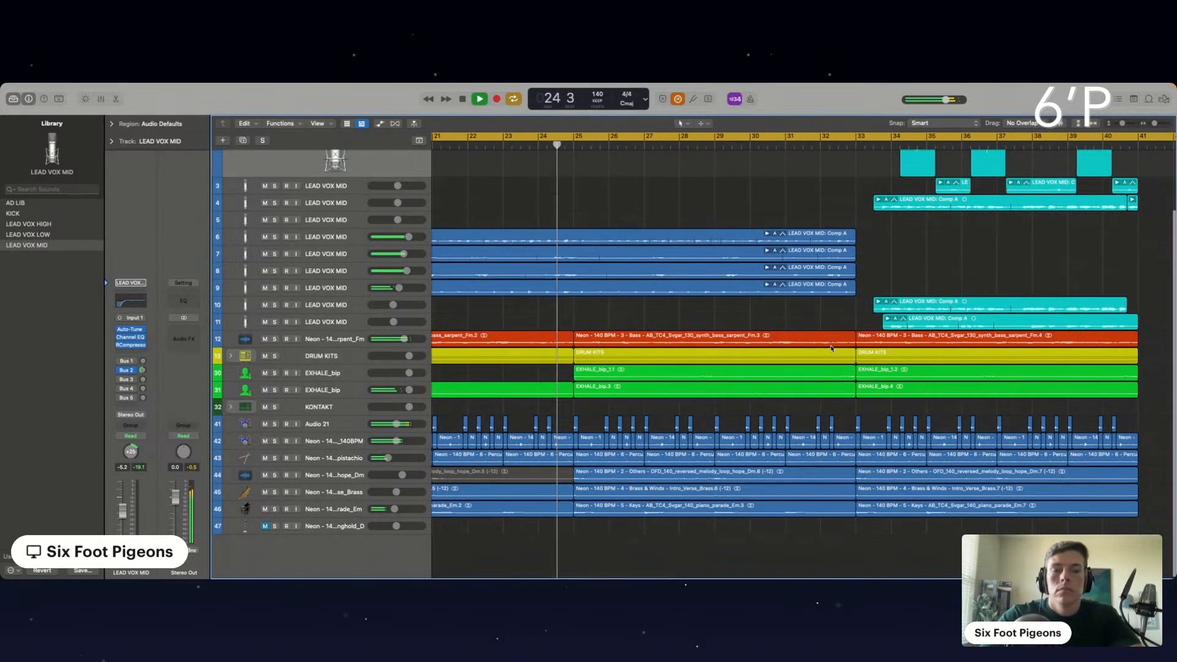
{"action": "scroll", "coordinate": [831, 380], "scroll_direction": "right", "scroll_amount": 1}
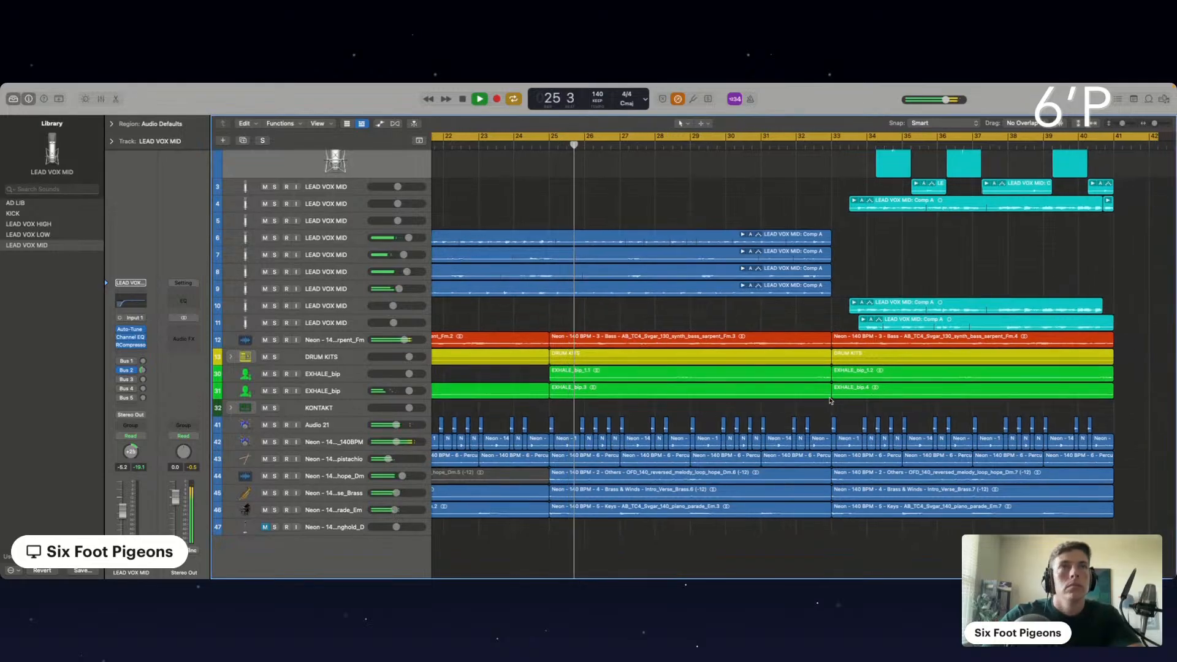
{"action": "scroll", "coordinate": [829, 399], "scroll_direction": "right", "scroll_amount": 5}
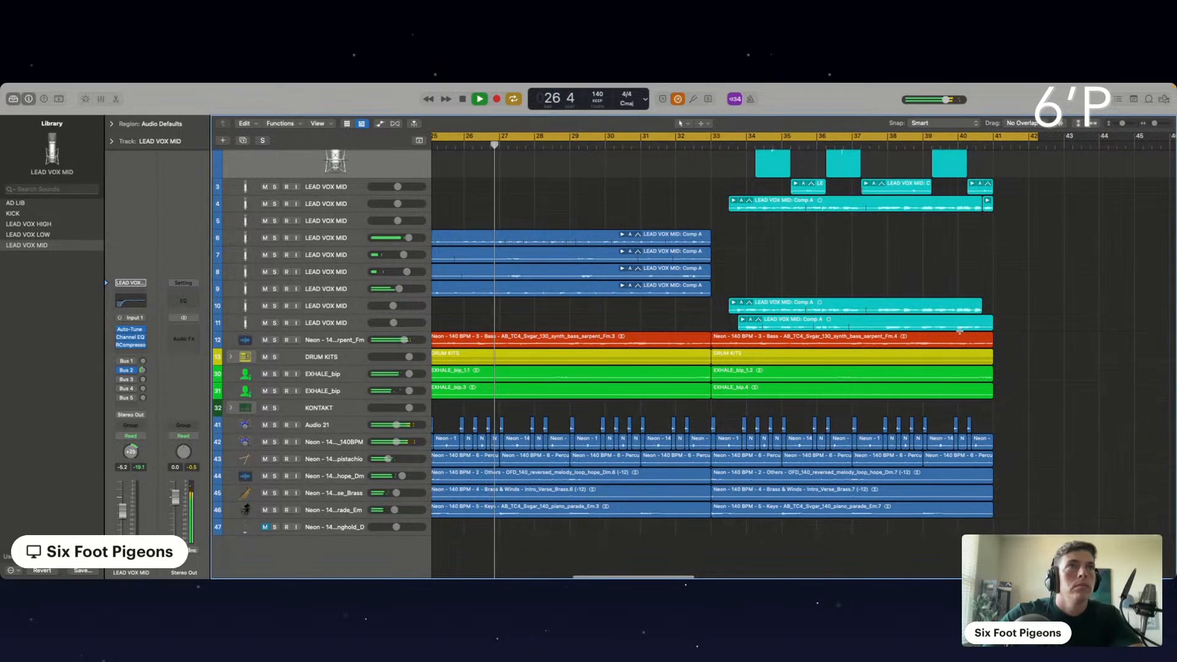
{"action": "left_click", "coordinate": [959, 334]}
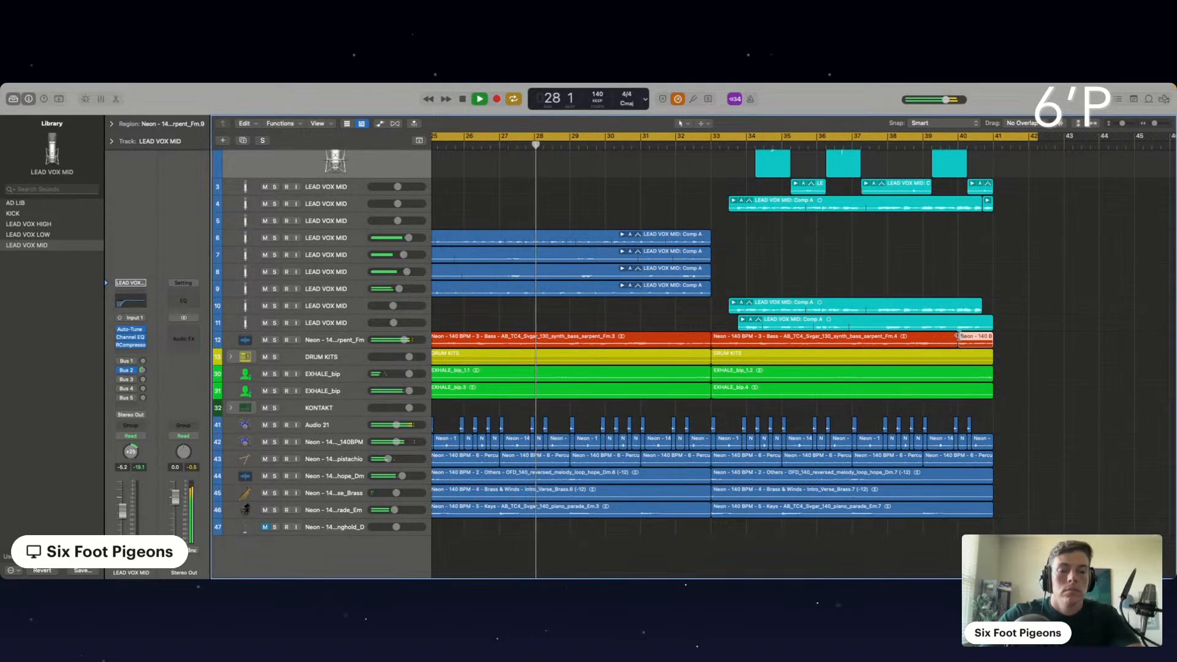
{"action": "key", "text": "ctrl+m"}
{"action": "double_click", "coordinate": [959, 360]}
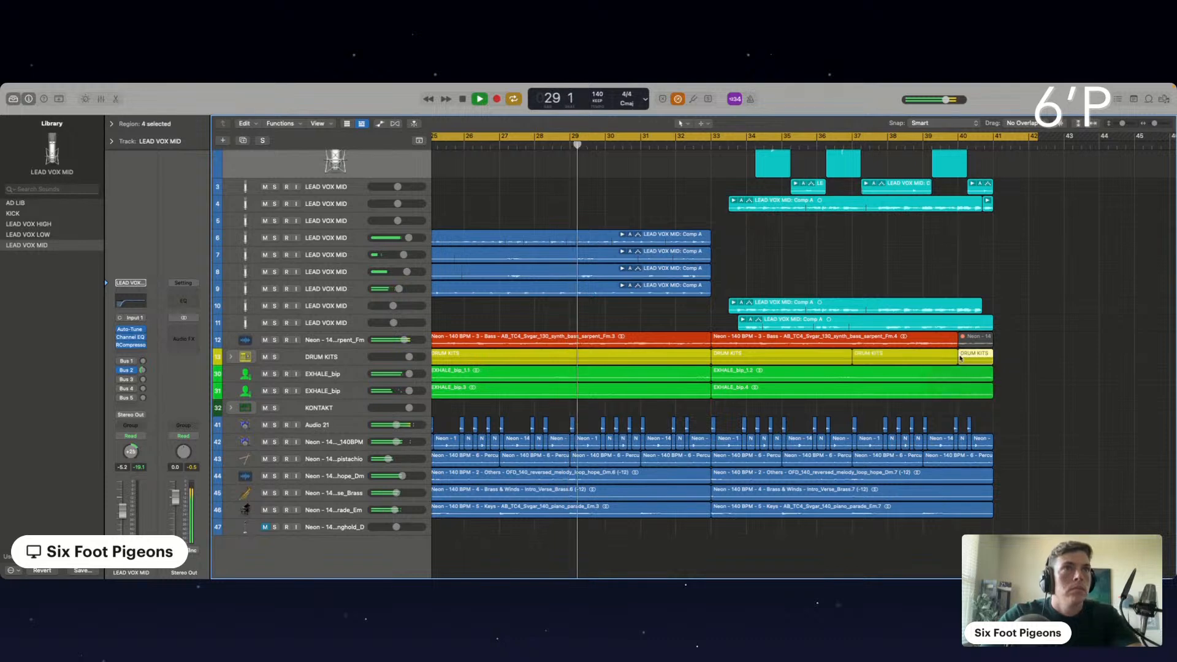
{"action": "key", "text": "ctrl+m"}
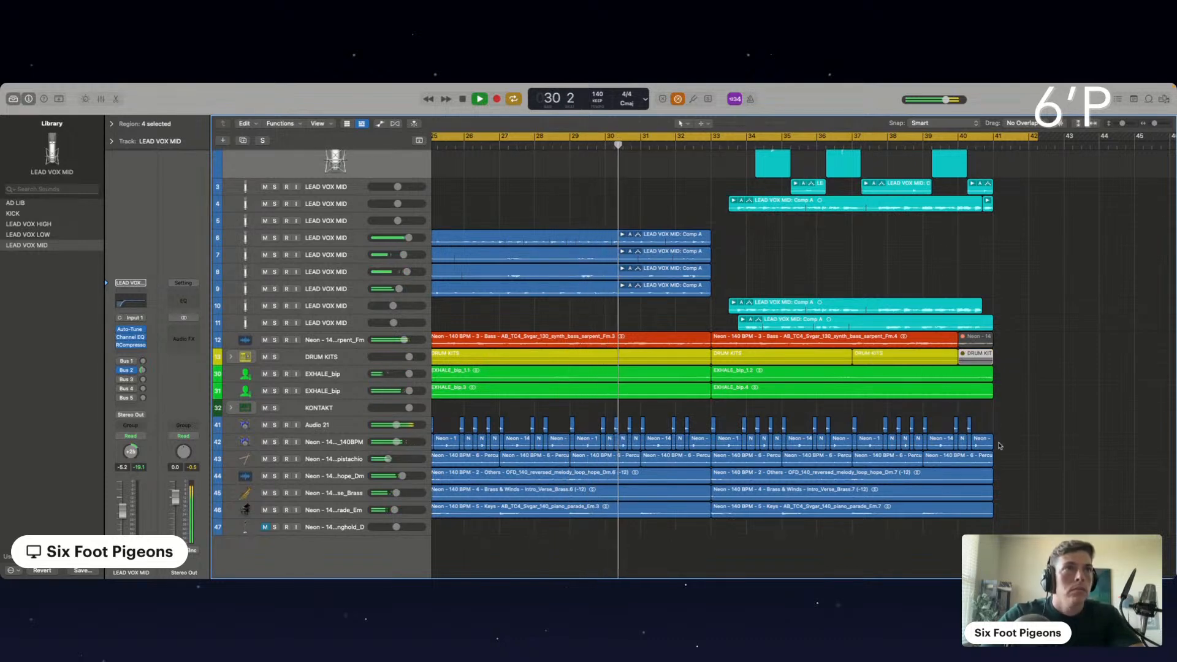
Mute the Audio 21 hits around bar 40 and the track 42 drum loop slices from bar 40 to bar 41.
{"action": "left_click_drag", "start_coordinate": [998, 447], "coordinate": [965, 421]}
{"action": "key", "text": "ctrl+m"}
{"action": "left_click", "coordinate": [942, 421]}
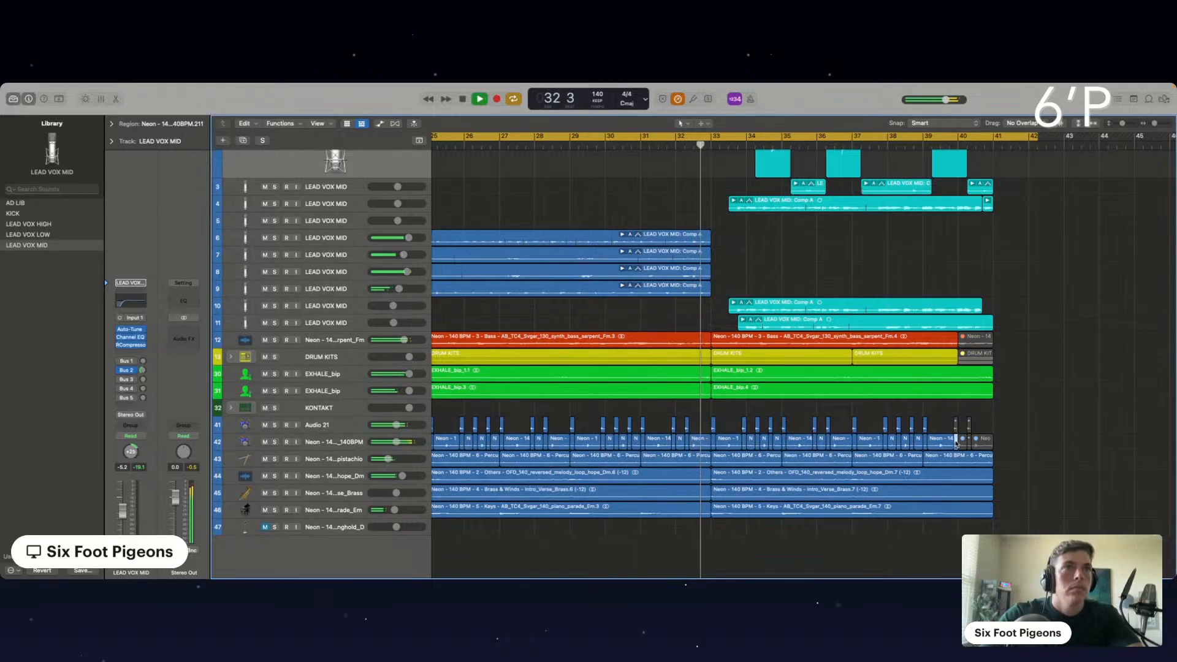
{"action": "left_click", "coordinate": [1018, 444]}
{"action": "scroll", "coordinate": [1018, 443], "scroll_direction": "down", "scroll_amount": 1}
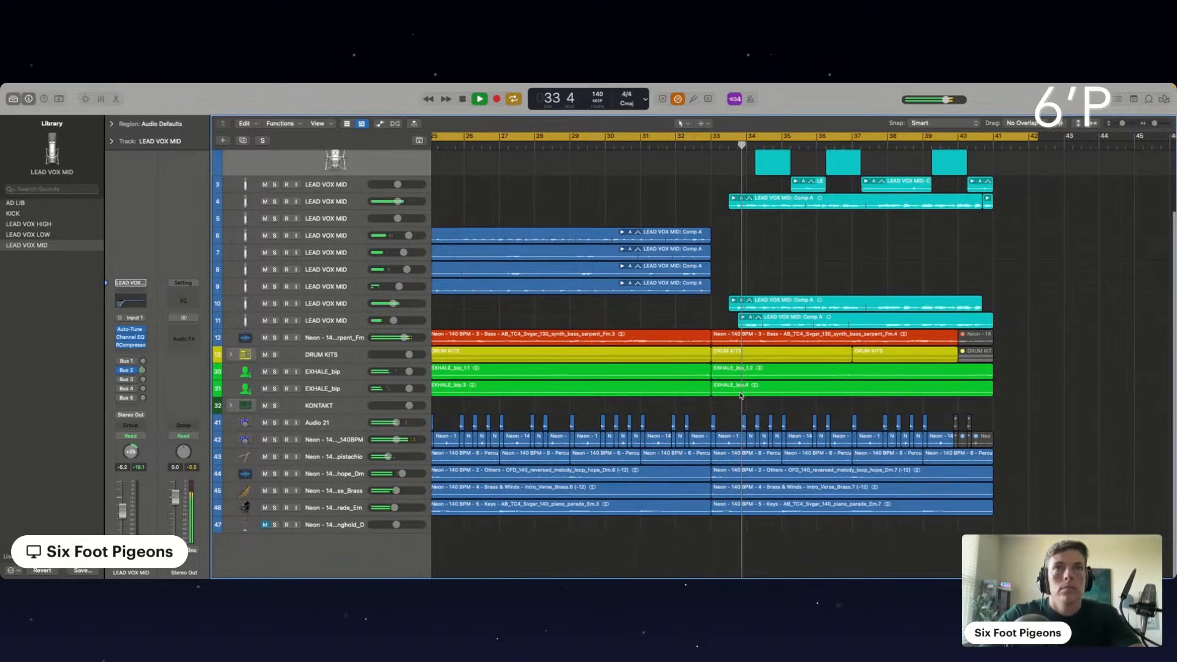
Cut out and mute the track 12 bass from bar 32 to 33 and the DRUM KITS for the first two beats of bar 32.
{"action": "double_click", "coordinate": [677, 341]}
{"action": "key", "text": "ctrl+m"}
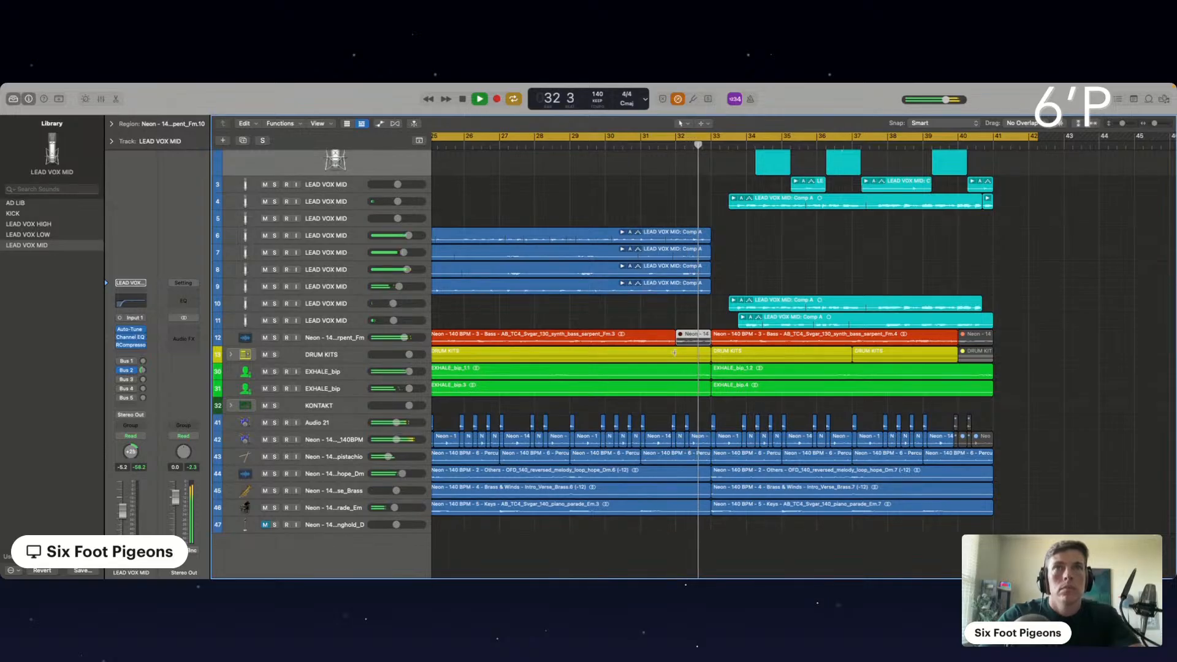
{"action": "left_click_drag", "start_coordinate": [692, 353], "coordinate": [679, 355]}
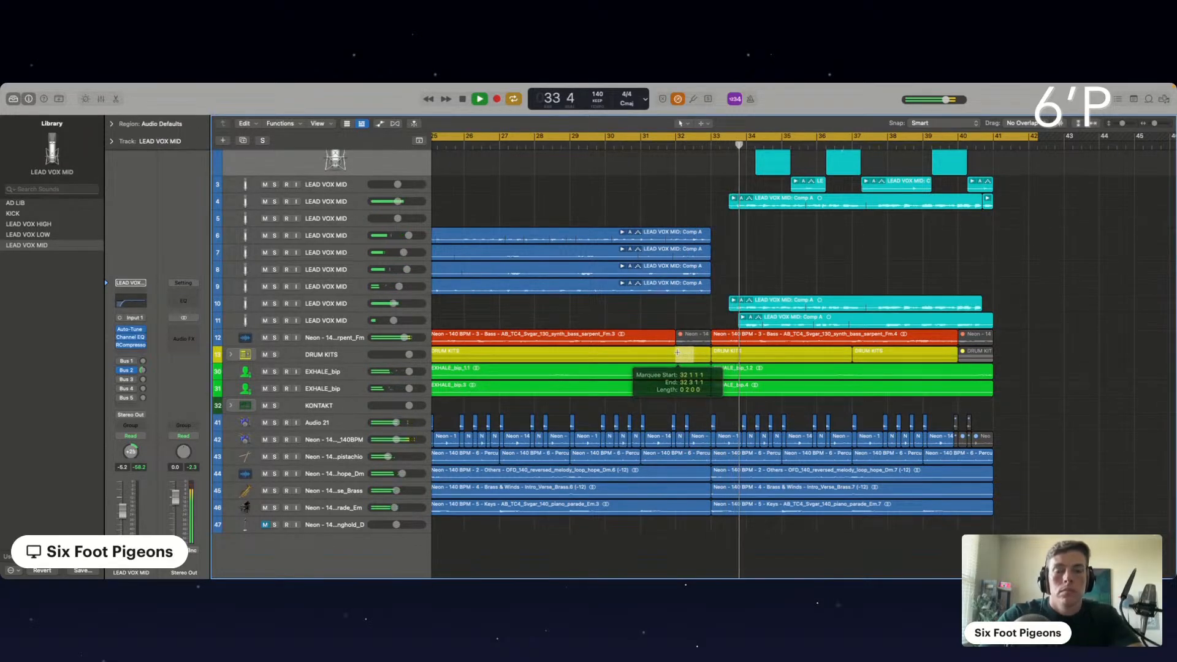
{"action": "key", "text": "ctrl+m"}
{"action": "left_click", "coordinate": [643, 142]}
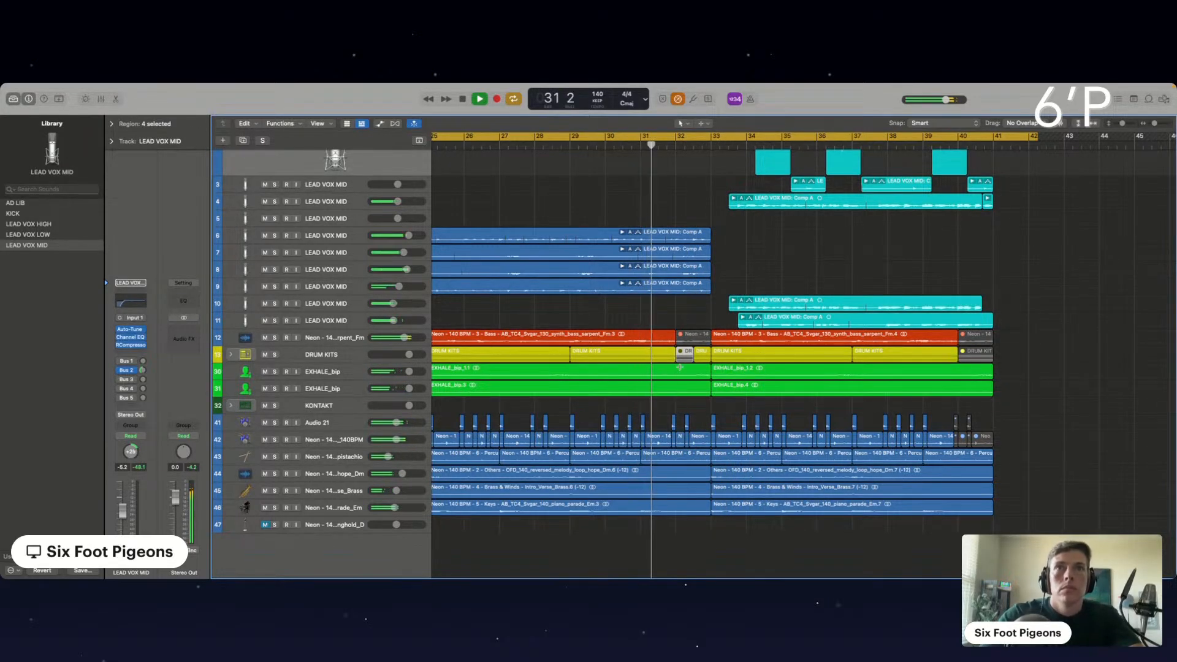
Mute the two Audio 21 hits on either side of the start of bar 32.
{"action": "scroll", "coordinate": [682, 432], "scroll_direction": "up", "scroll_amount": 5}
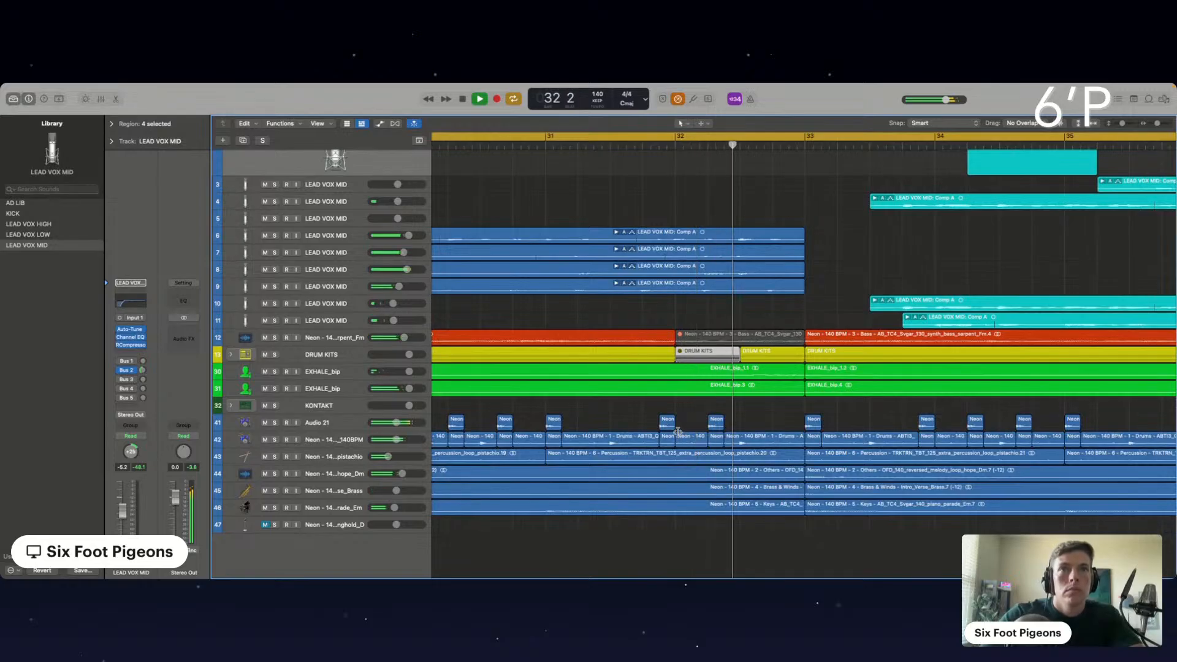
{"action": "left_click_drag", "start_coordinate": [666, 409], "coordinate": [727, 423]}
{"action": "key", "text": "ctrl+m"}
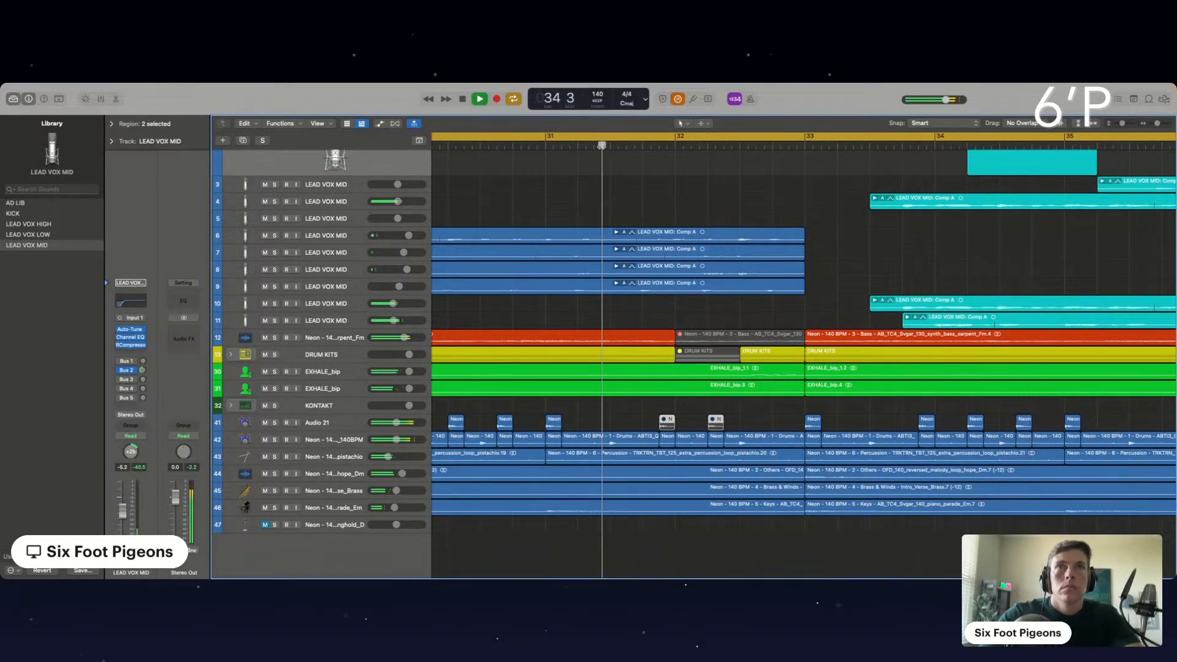
Mute track 42 drum loop slices within bar 32 and unmute the Audio 21 hit just after the start of that bar.
{"action": "left_click", "coordinate": [741, 443]}
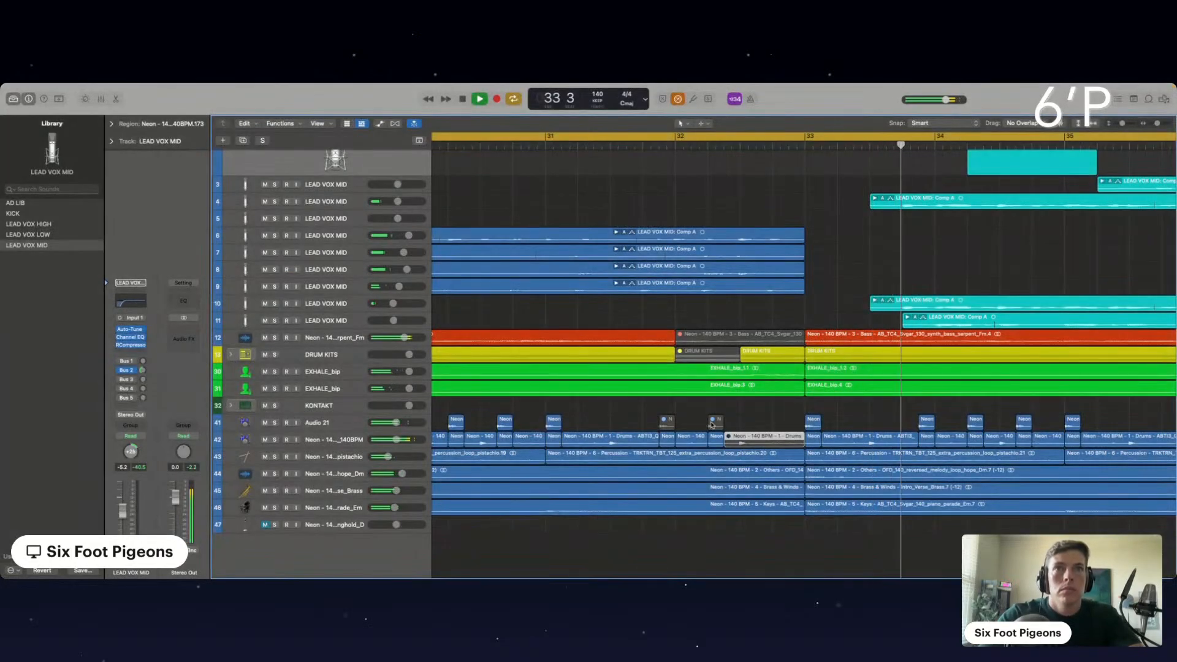
{"action": "left_click", "coordinate": [712, 425]}
{"action": "key", "text": "ctrl+m"}
{"action": "left_click", "coordinate": [696, 439]}
{"action": "left_click", "coordinate": [669, 438]}
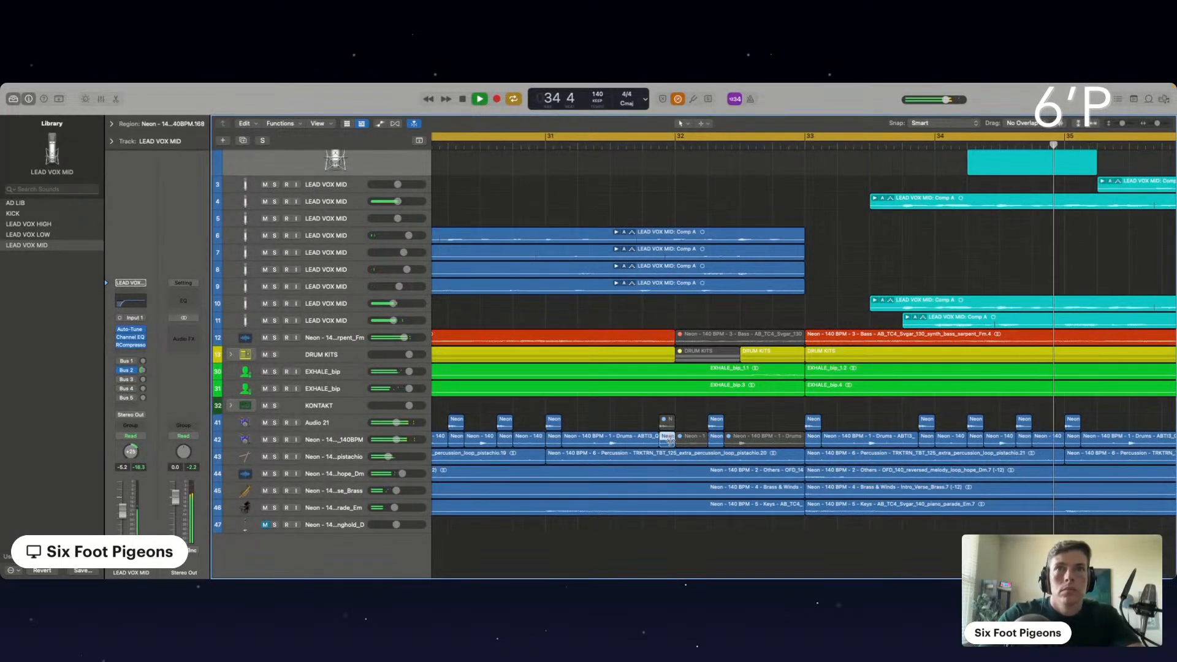
{"action": "left_click", "coordinate": [754, 443]}
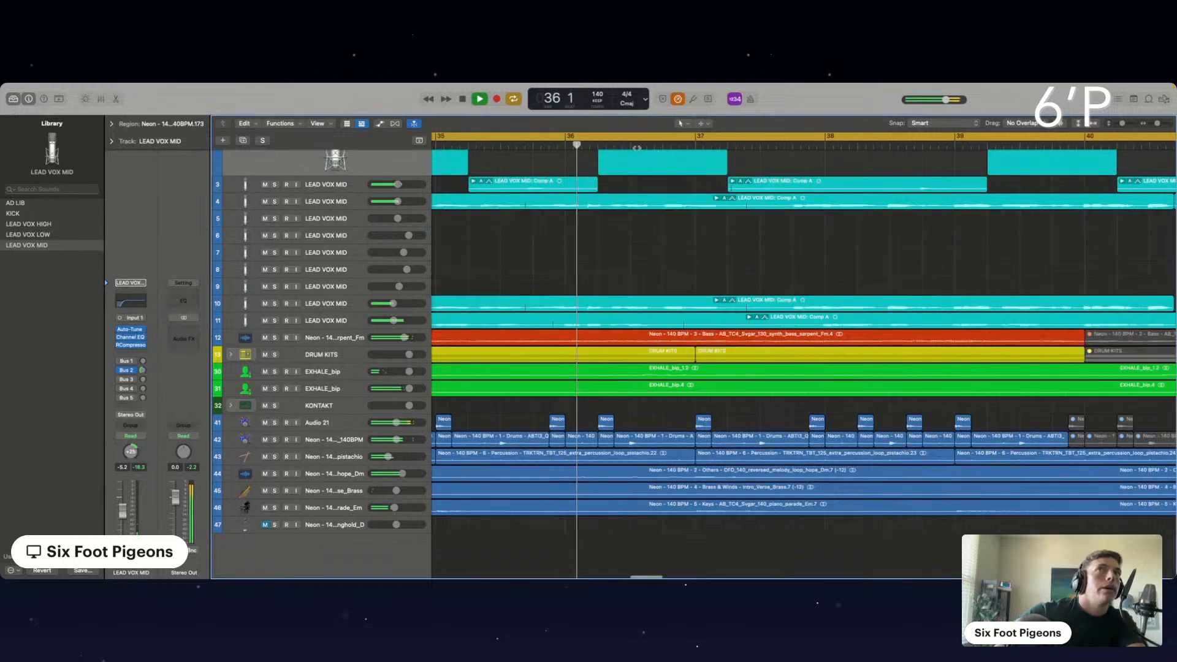
Split the muted DRUM KITS section at beat 2 of bar 32, audition its second half unmuted and mute it again.
{"action": "scroll", "coordinate": [607, 163], "scroll_direction": "left", "scroll_amount": 8}
{"action": "key", "text": "space"}
{"action": "scroll", "coordinate": [493, 209], "scroll_direction": "left", "scroll_amount": 2}
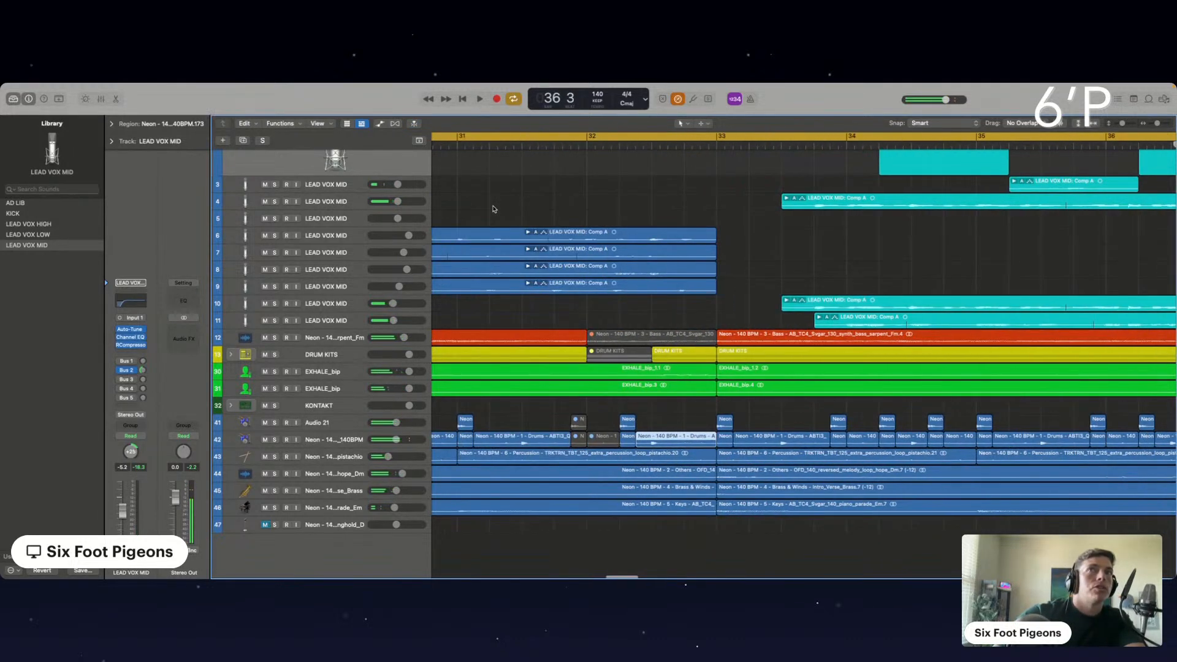
{"action": "key", "text": "space"}
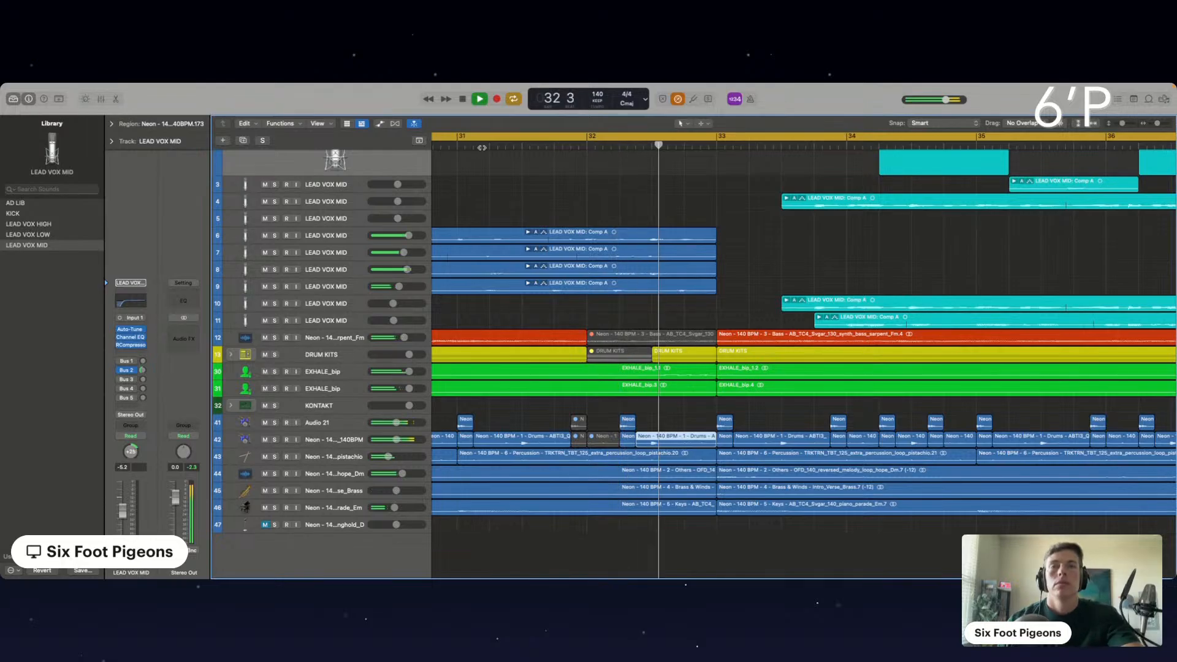
{"action": "left_click", "coordinate": [495, 147]}
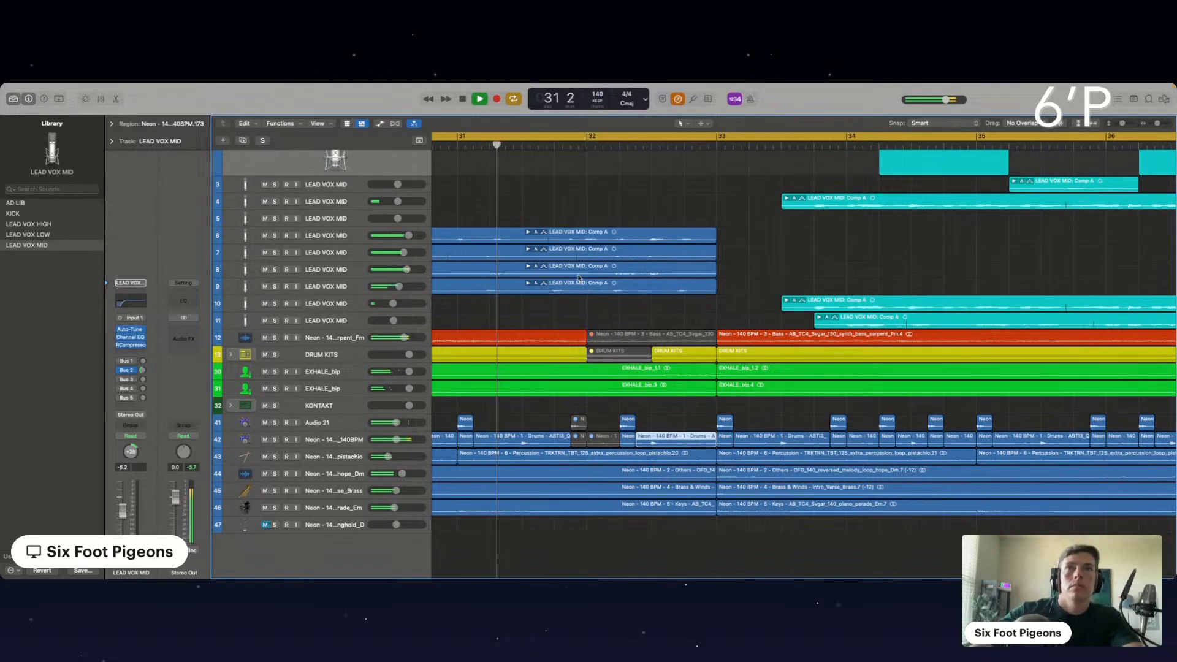
{"action": "double_click", "coordinate": [621, 357], "text": "super"}
{"action": "key", "text": "ctrl+m"}
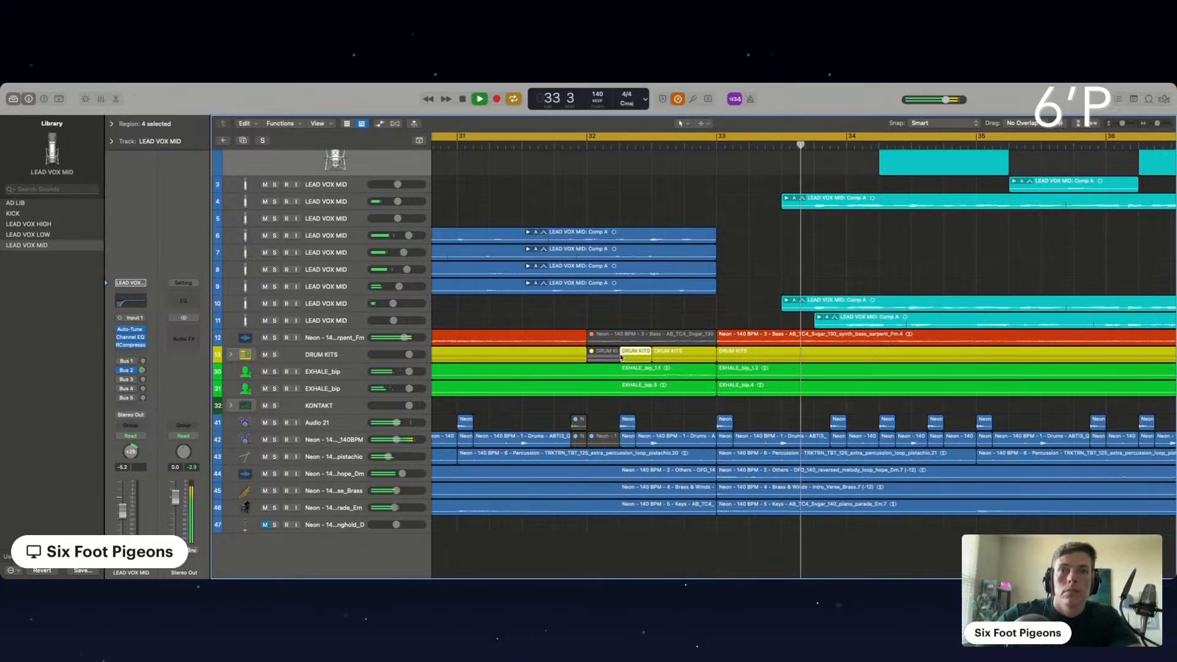
{"action": "left_click", "coordinate": [564, 142]}
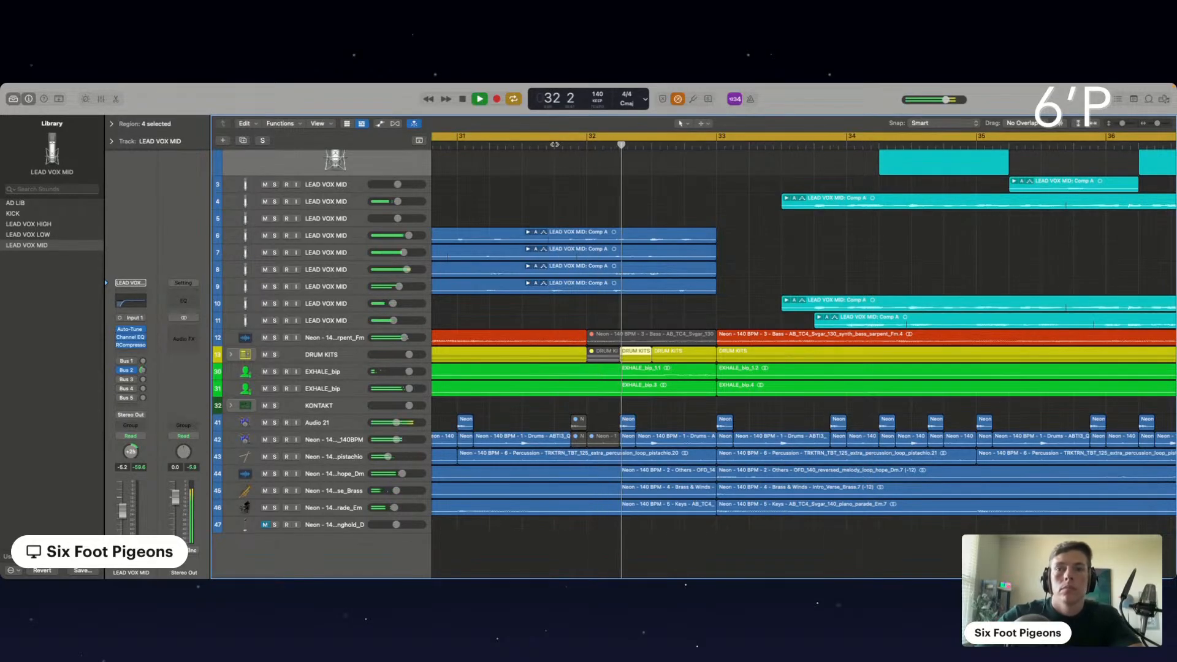
{"action": "key", "text": "ctrl+m"}
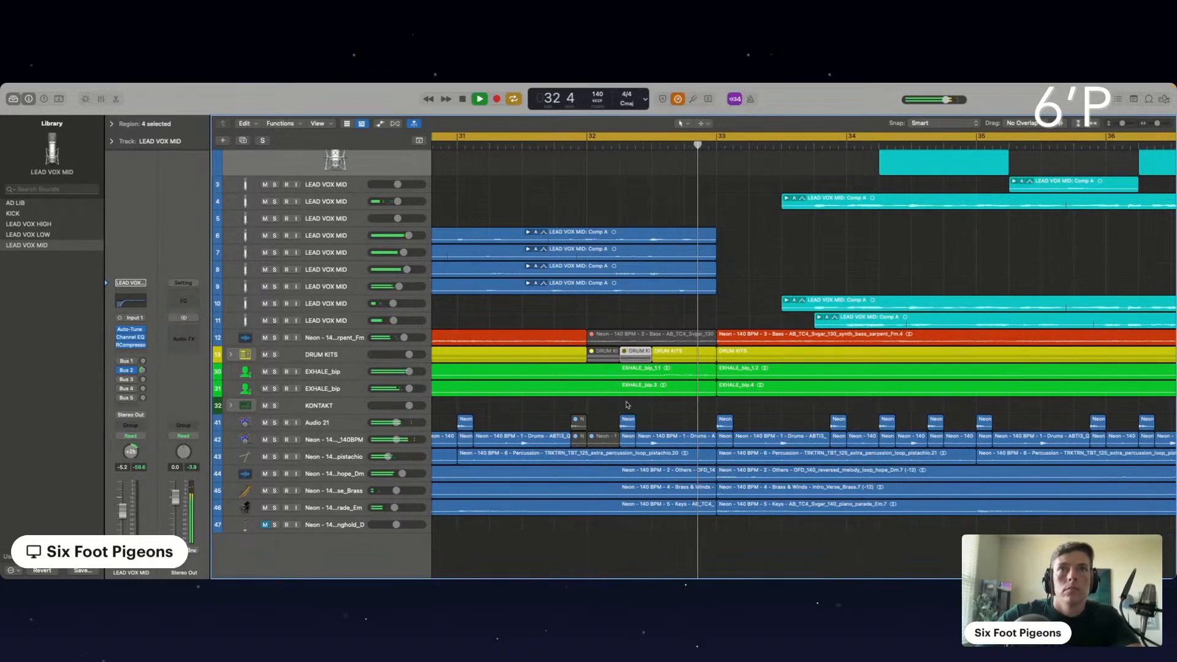
Mute the Audio 21 hit at beat 2 of bar 32, trying a mute on the track 42 slice beneath it as well.
{"action": "left_click", "coordinate": [513, 142]}
{"action": "left_click", "coordinate": [629, 446]}
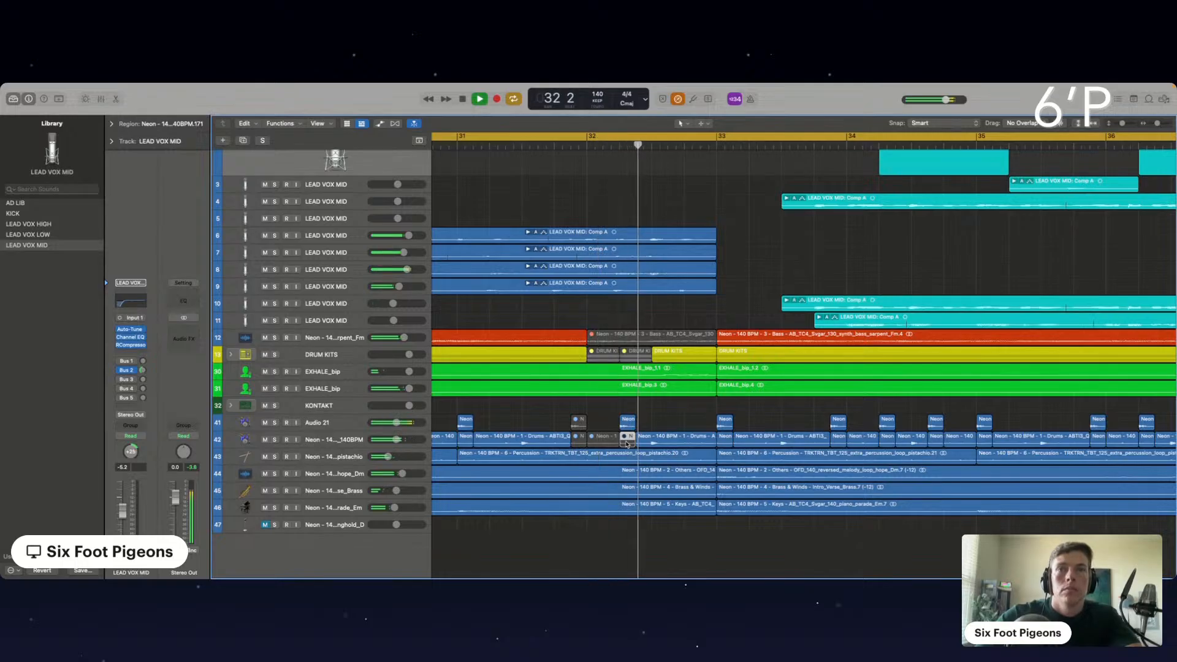
{"action": "left_click", "coordinate": [630, 428]}
{"action": "left_click", "coordinate": [628, 437]}
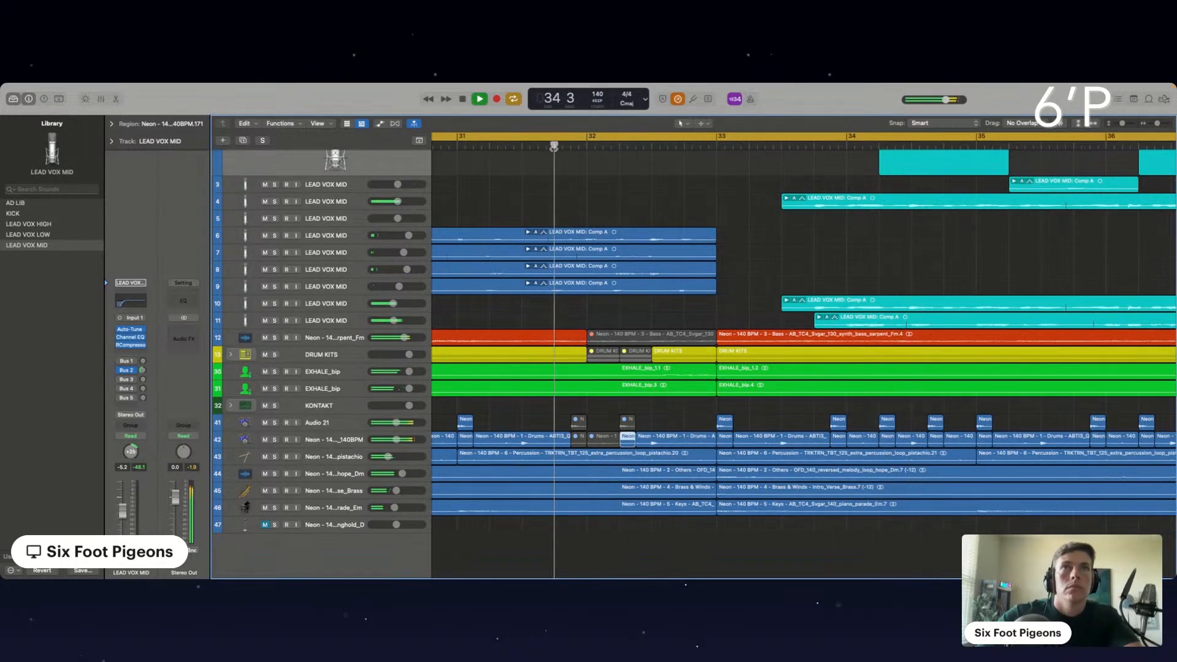
Delete all the track 46 keys regions from bar 9 to bar 41.
{"action": "key", "text": "super+Left"}
{"action": "key", "text": "super+Left"}
{"action": "key", "text": "super+Left"}
{"action": "key", "text": "super+Left"}
{"action": "key", "text": "super+Left"}
{"action": "key", "text": "super+Left"}
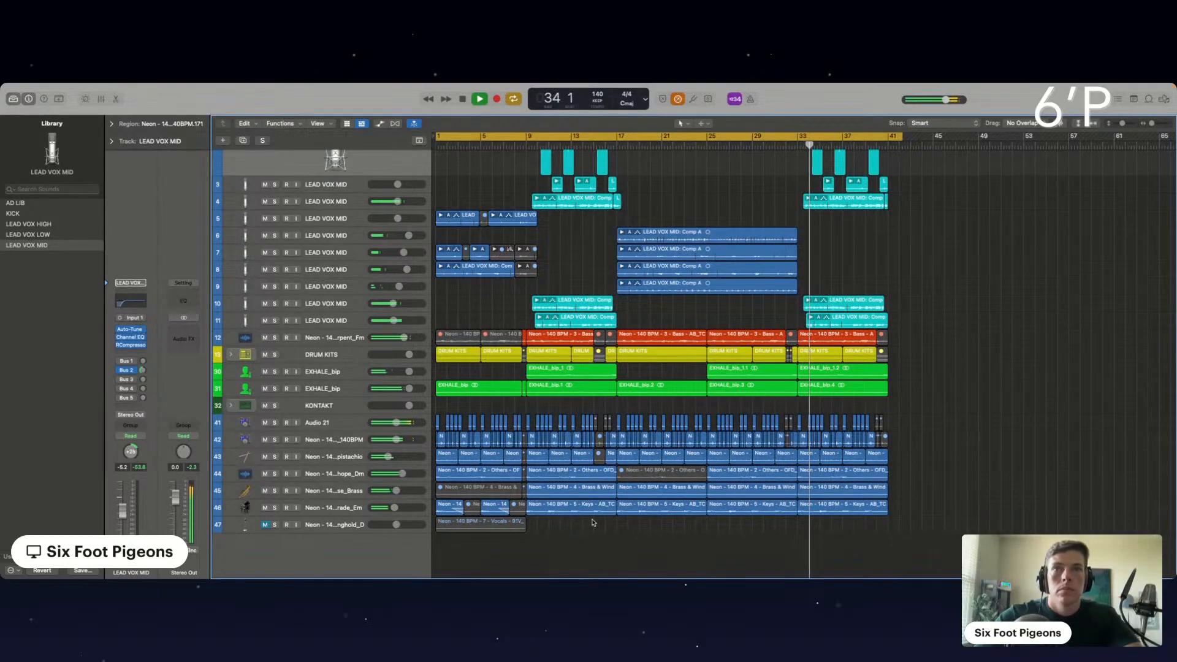
{"action": "left_click_drag", "start_coordinate": [592, 522], "coordinate": [835, 508]}
{"action": "key", "text": "Delete"}
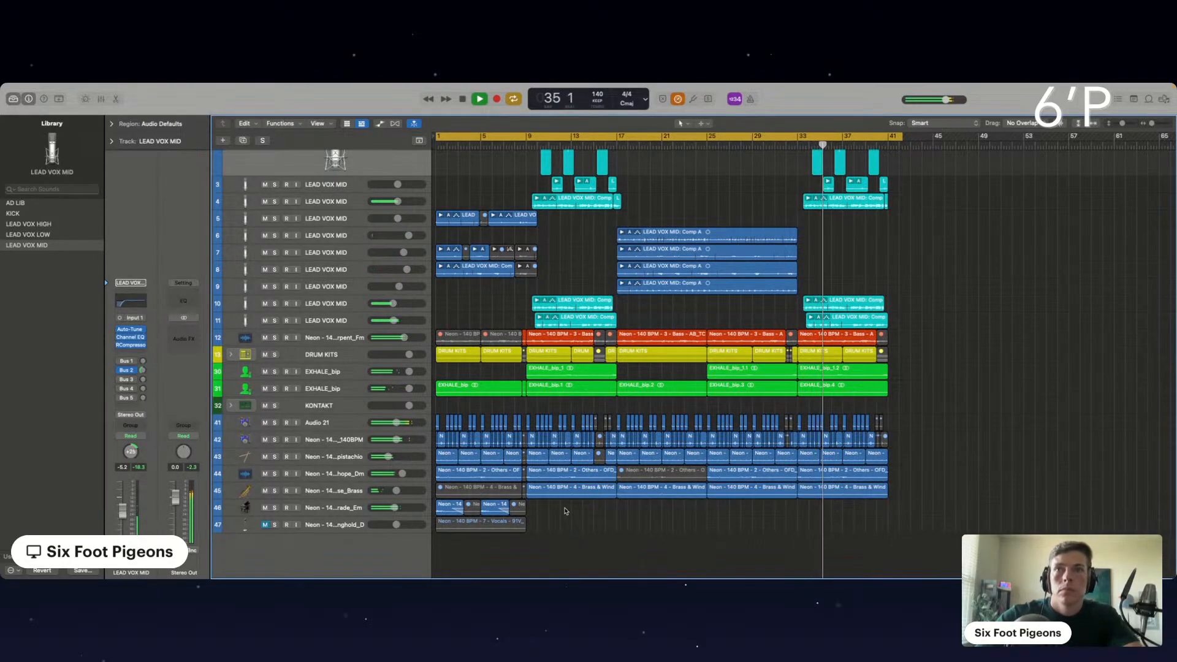
Repeat the four opening track 46 keys regions four times to fill the track up to bar 41.
{"action": "left_click_drag", "start_coordinate": [565, 511], "coordinate": [459, 508]}
{"action": "key", "text": "super+r"}
{"action": "key", "text": "super+r"}
{"action": "key", "text": "super+r"}
{"action": "key", "text": "super+r"}
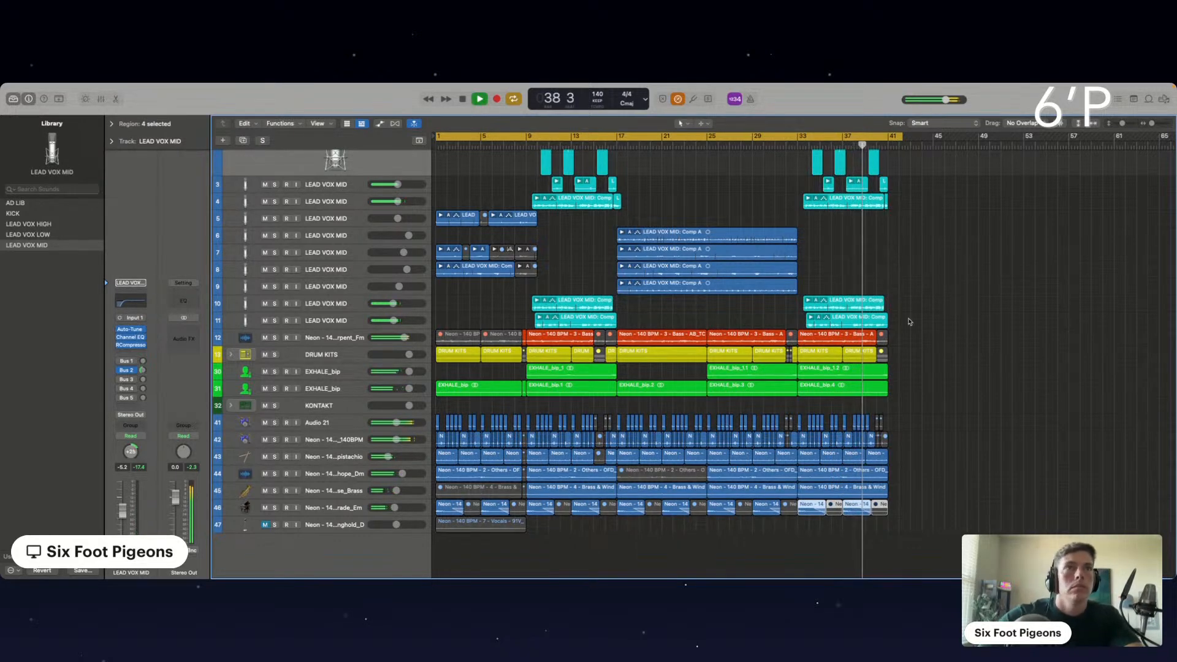
Mute the short LEAD VOX MID regions that end tracks 4 and 3 just before bar 41.
{"action": "key", "text": "super+Right"}
{"action": "key", "text": "super+Right"}
{"action": "key", "text": "super+Right"}
{"action": "key", "text": "super+Right"}
{"action": "key", "text": "super+Right"}
{"action": "scroll", "coordinate": [910, 322], "scroll_direction": "right", "scroll_amount": 8}
{"action": "key", "text": "super+Right"}
{"action": "key", "text": "super+Right"}
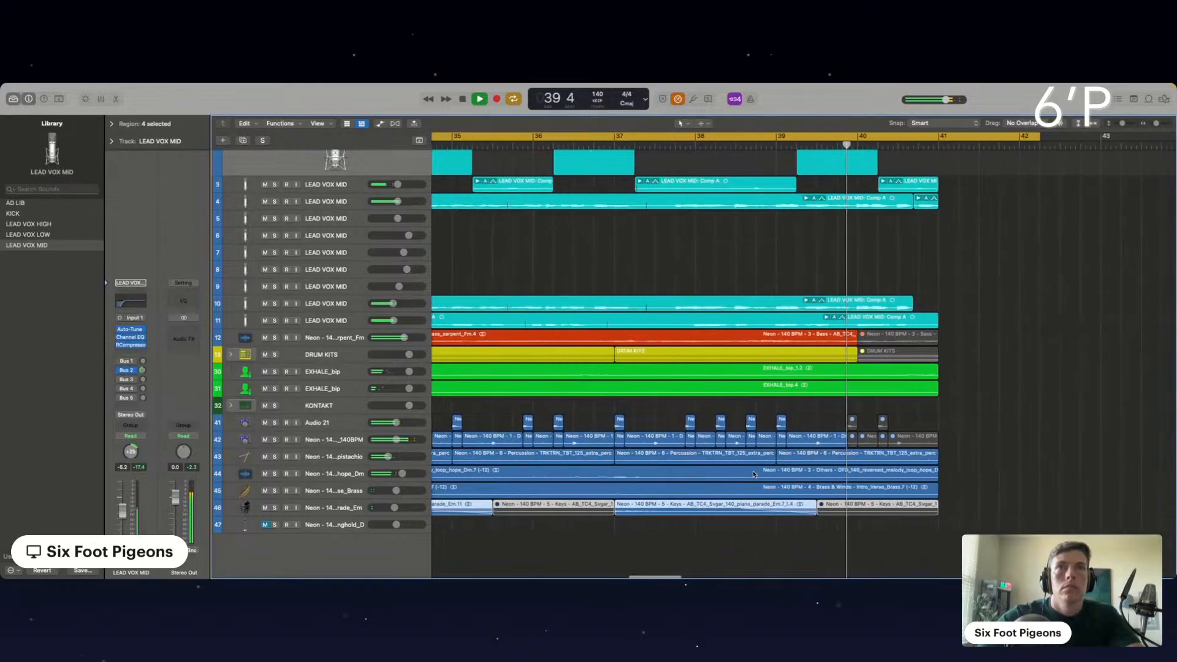
{"action": "scroll", "coordinate": [895, 295], "scroll_direction": "right", "scroll_amount": 1}
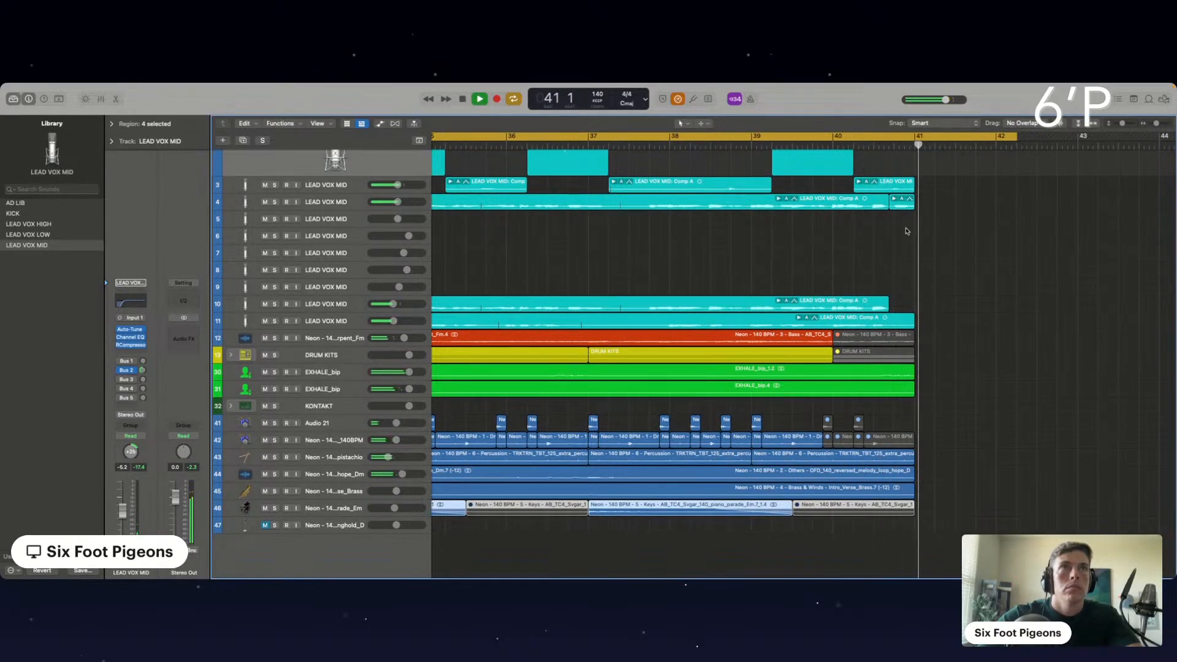
{"action": "left_click", "coordinate": [906, 205]}
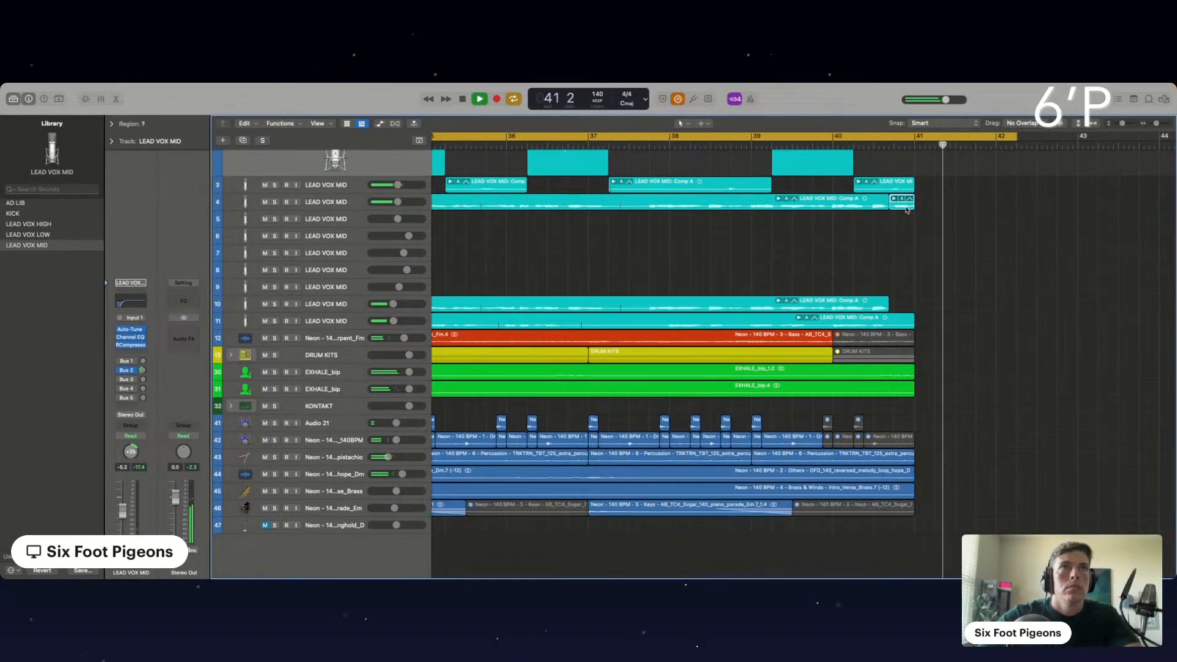
{"action": "left_click", "coordinate": [796, 145]}
{"action": "scroll", "coordinate": [911, 195], "scroll_direction": "right", "scroll_amount": 1}
{"action": "scroll", "coordinate": [887, 274], "scroll_direction": "up", "scroll_amount": 2}
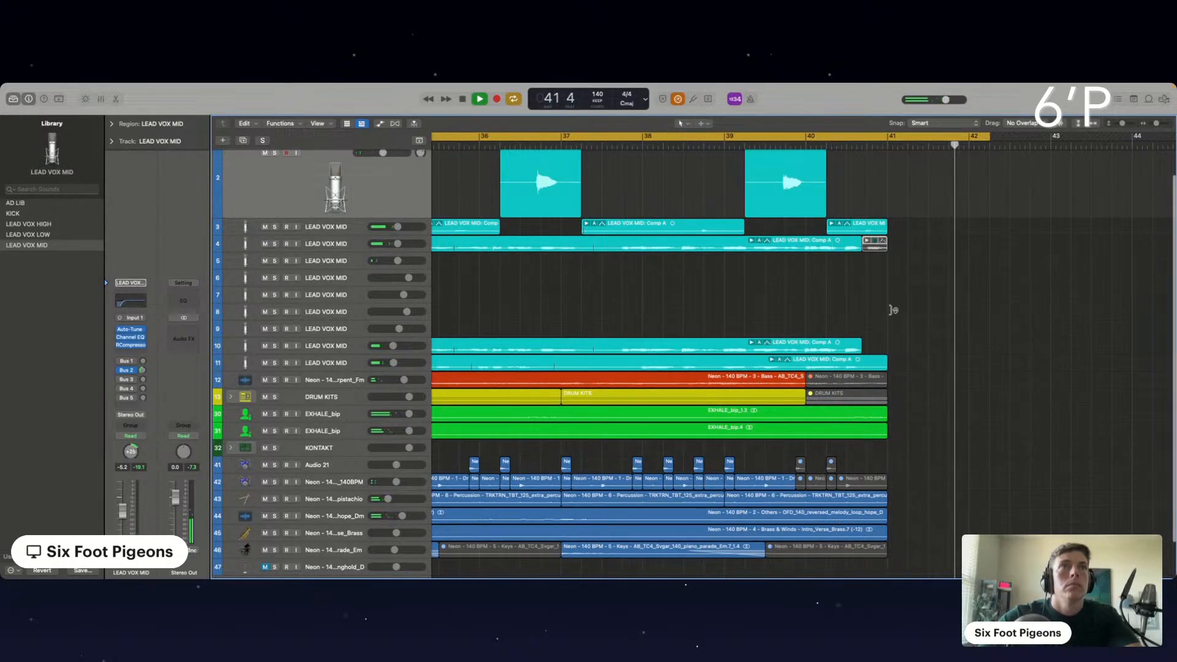
{"action": "left_click", "coordinate": [868, 230]}
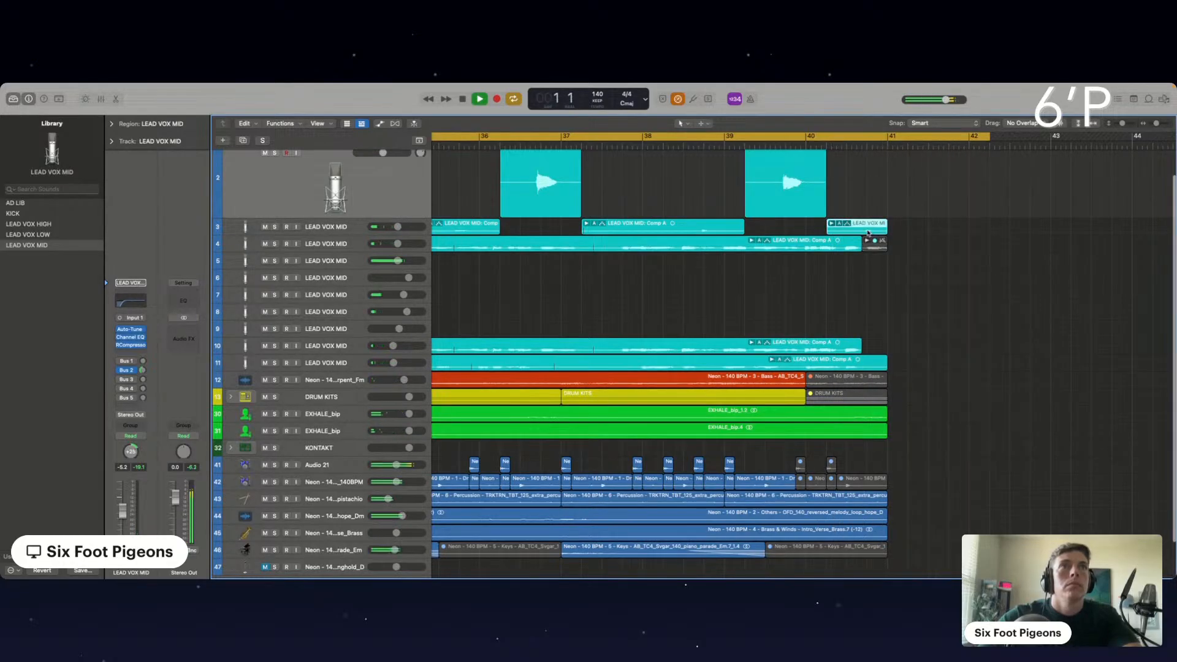
{"action": "left_click", "coordinate": [784, 143]}
Apply the Fade Tool at the bar 41 ends of both EXHALE_bip regions, the track 45 brass and the track 44 melody.
{"action": "left_click", "coordinate": [700, 123]}
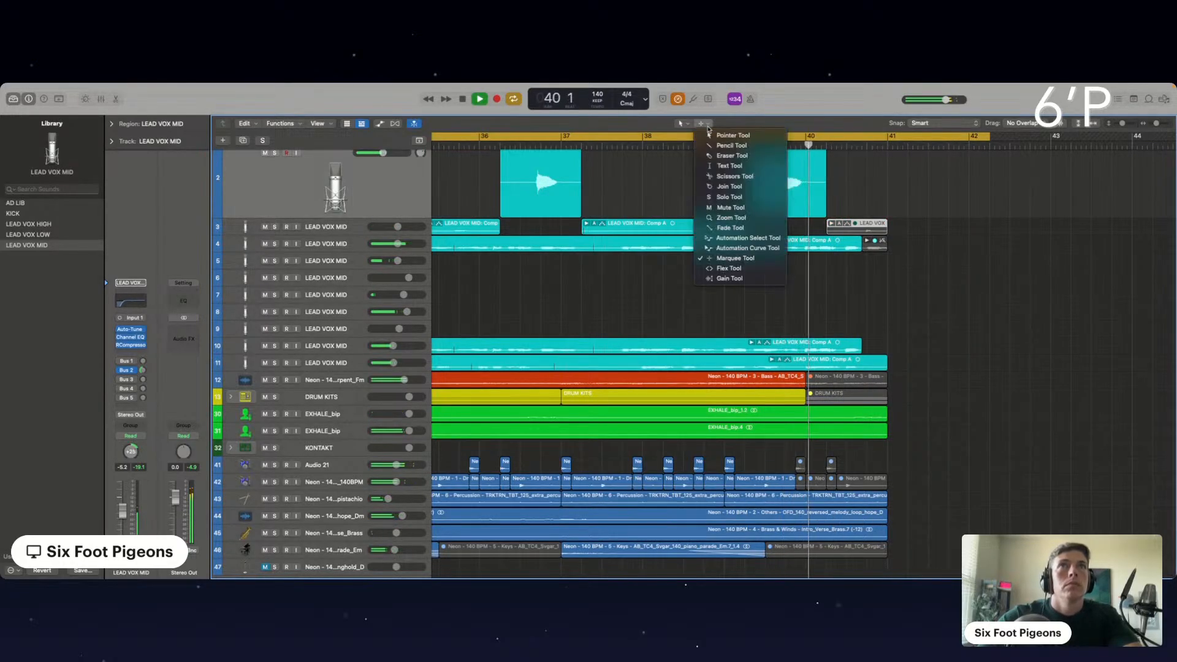
{"action": "left_click", "coordinate": [718, 227]}
{"action": "left_click", "coordinate": [867, 417]}
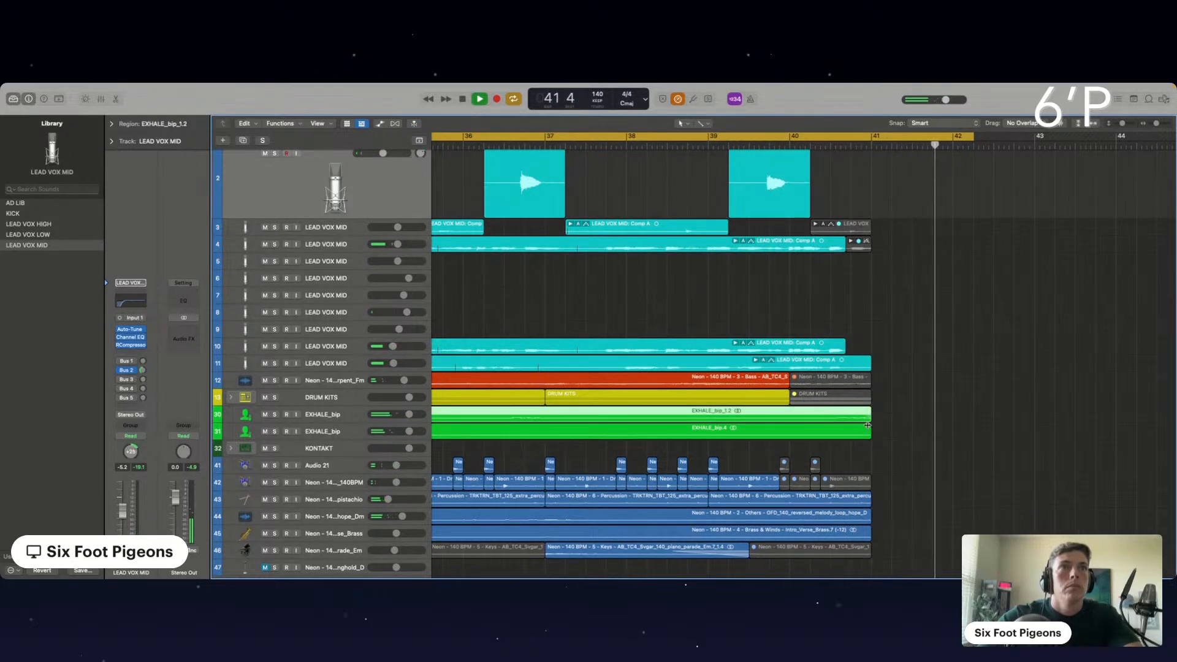
{"action": "left_click", "coordinate": [867, 428]}
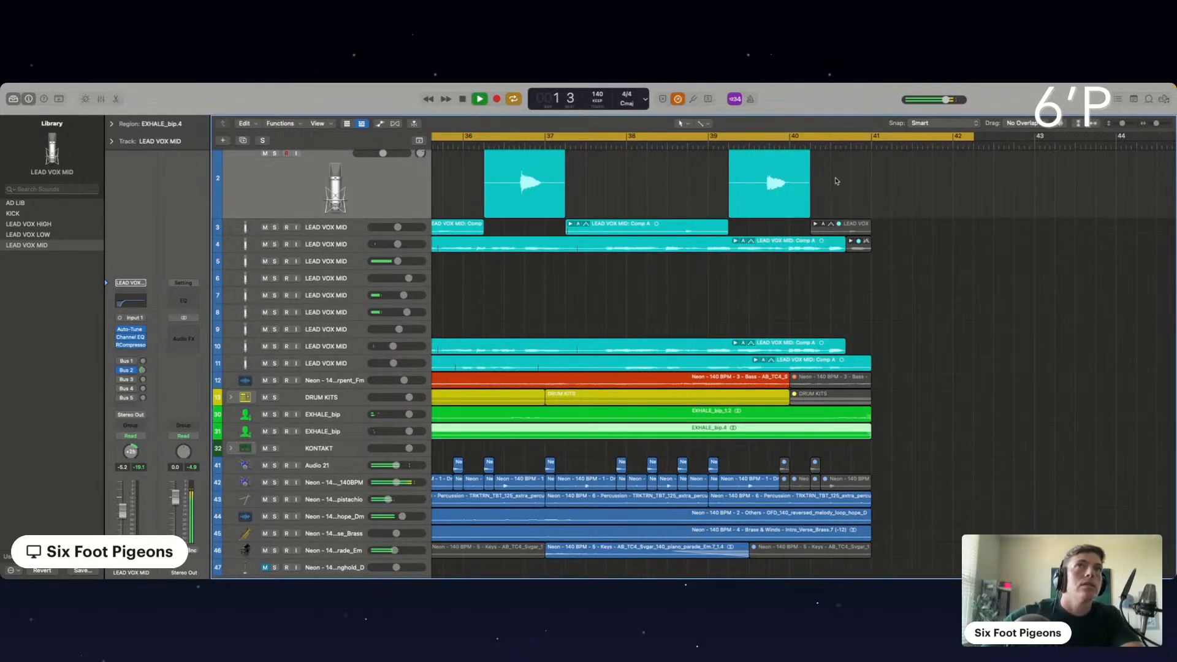
{"action": "left_click", "coordinate": [868, 531]}
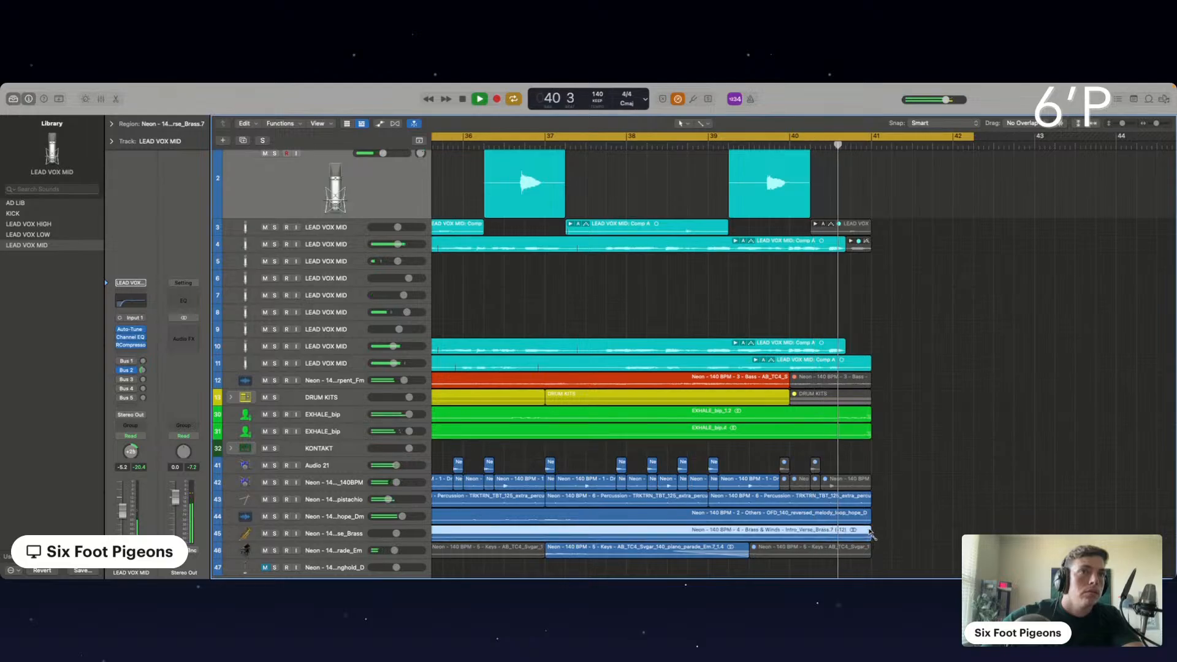
{"action": "left_click", "coordinate": [869, 513]}
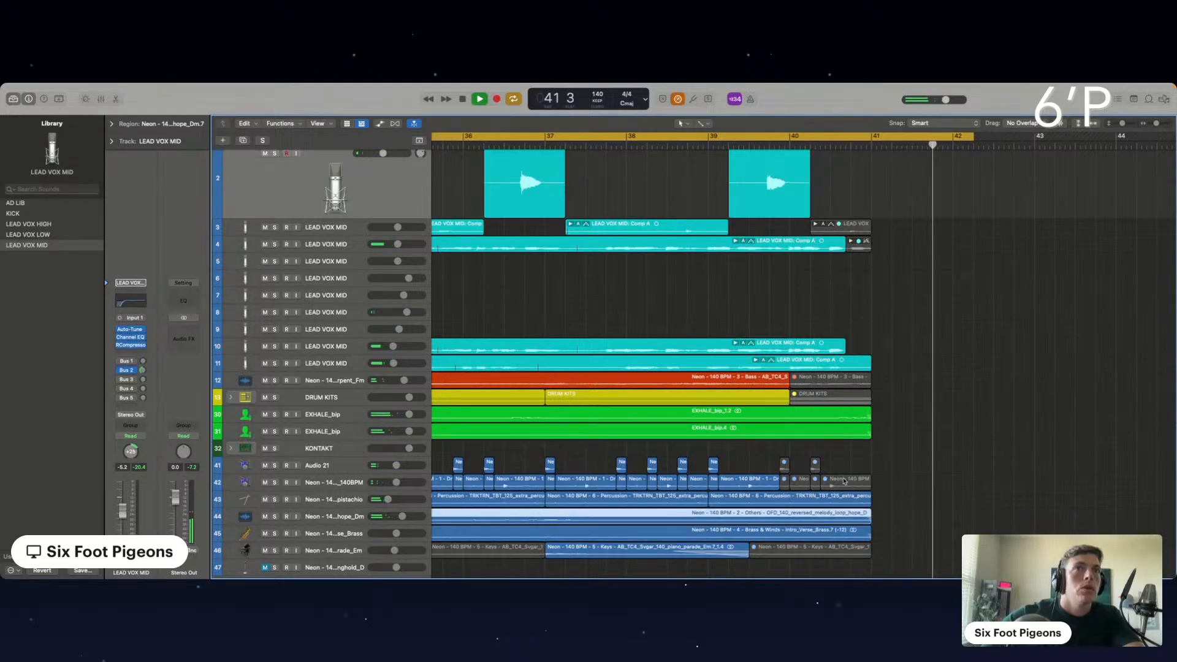
Stop playback and review the complete arrangement across all tracks from bar 1 to bar 41.
{"action": "key", "text": "super+Left"}
{"action": "scroll", "coordinate": [725, 286], "scroll_direction": "left", "scroll_amount": 5}
{"action": "left_click", "coordinate": [702, 302]}
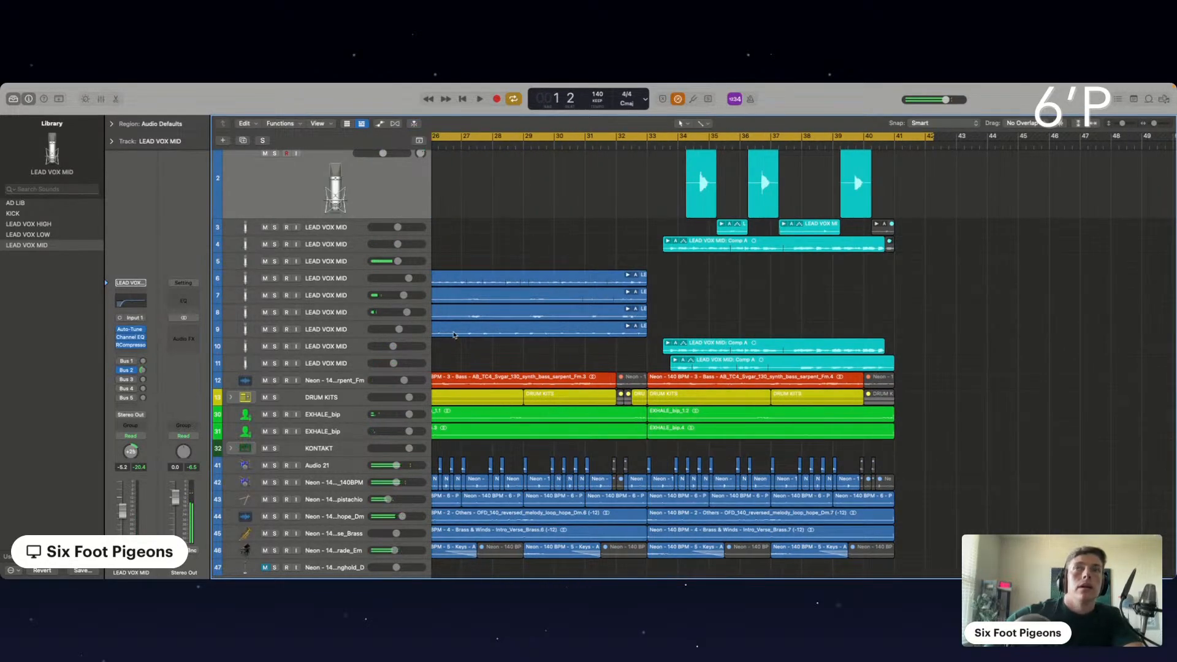
{"action": "scroll", "coordinate": [454, 335], "scroll_direction": "up", "scroll_amount": 2}
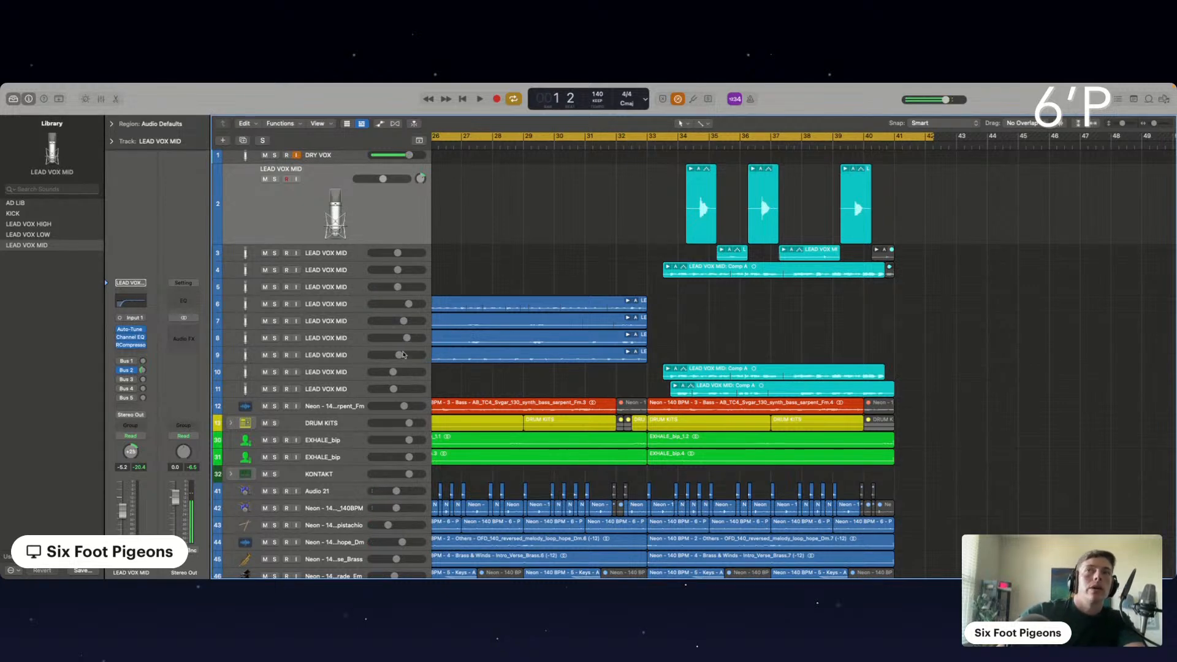
{"action": "key", "text": "super+Left"}
{"action": "key", "text": "super+Left"}
{"action": "key", "text": "super+Left"}
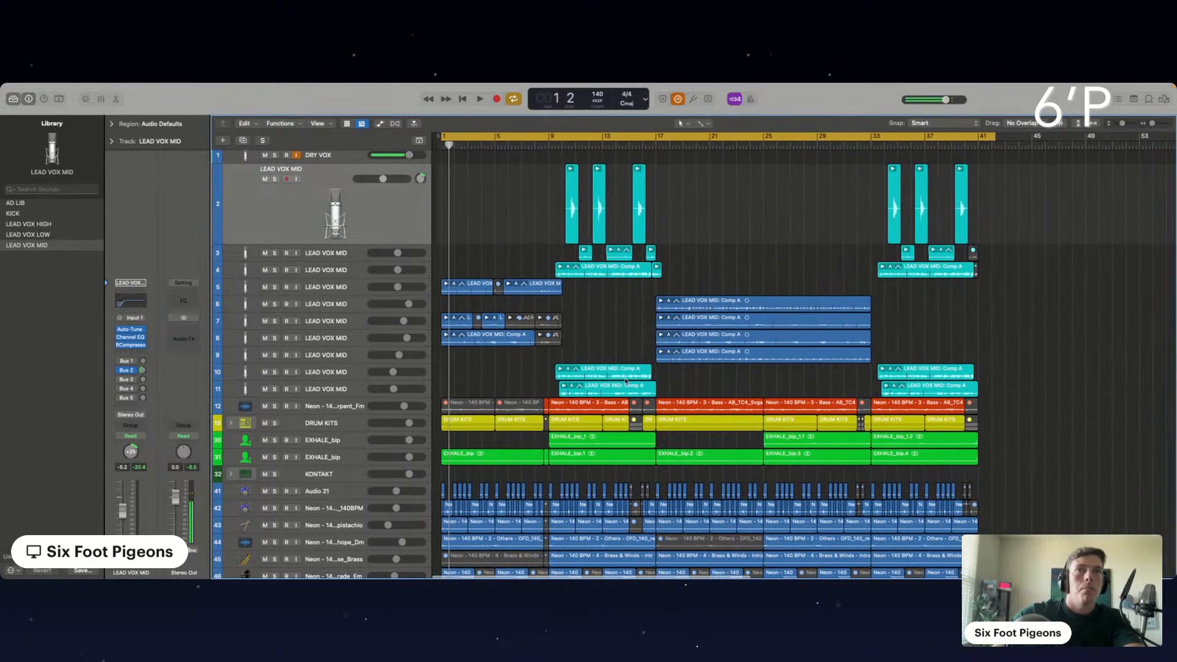
{"action": "scroll", "coordinate": [625, 381], "scroll_direction": "down", "scroll_amount": 3}
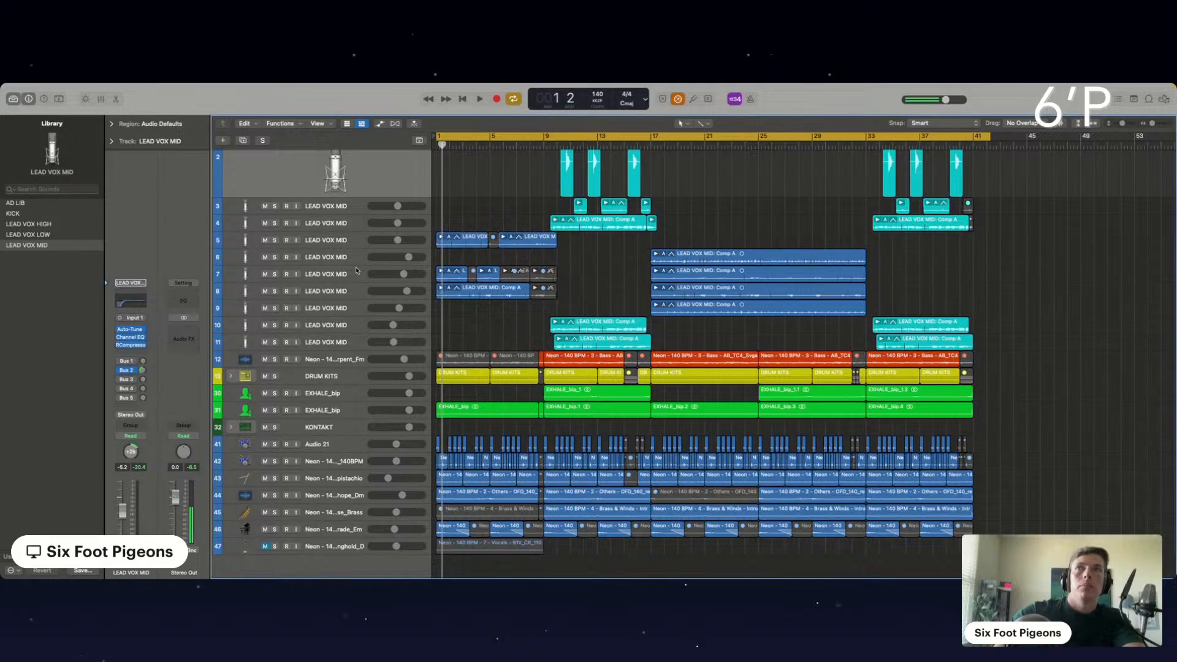
Insert the iZotope Ozone 8 plug-in on the Stereo Out channel and show its editor window.
{"action": "left_click", "coordinate": [188, 339]}
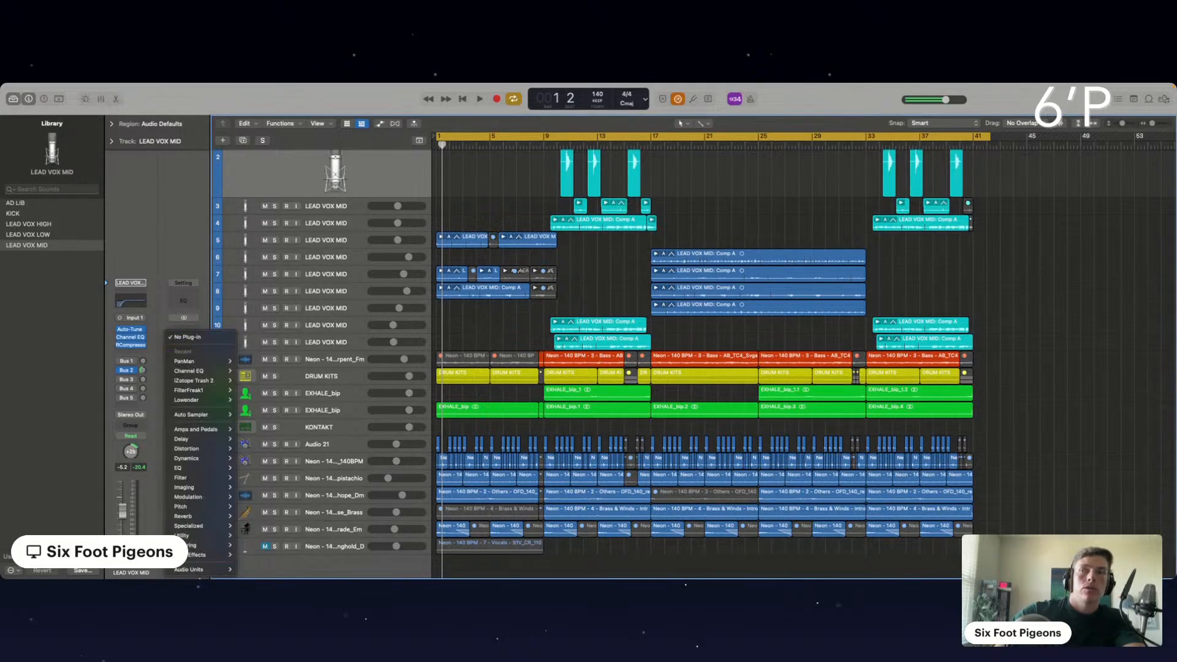
{"action": "mouse_move", "coordinate": [208, 573]}
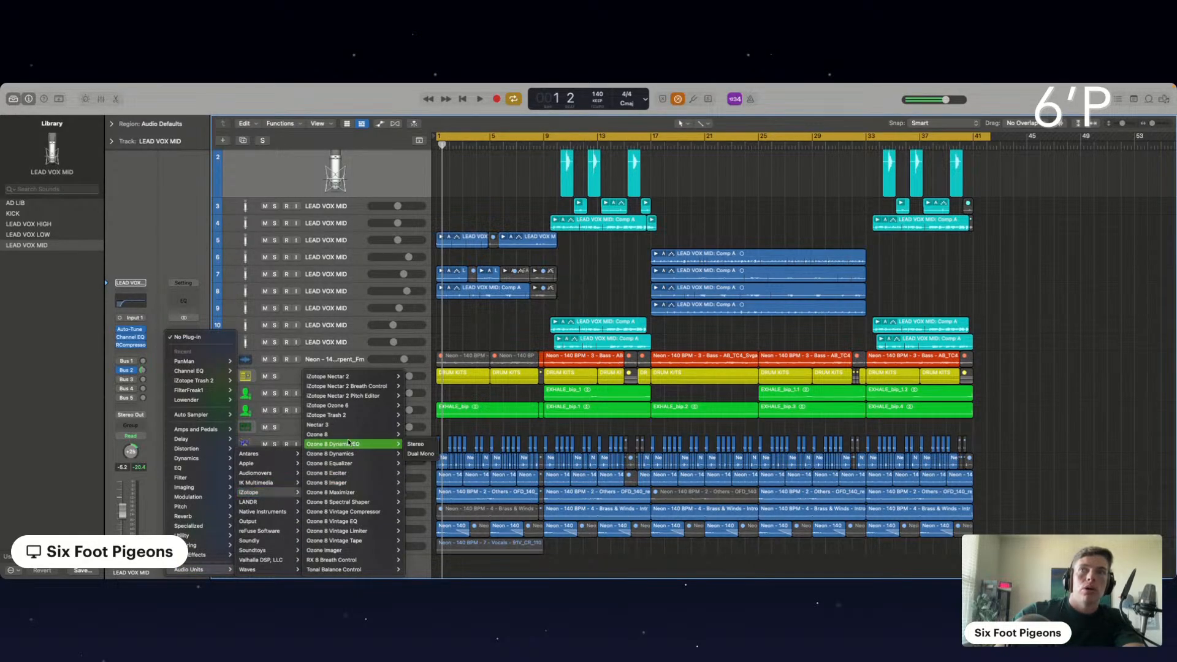
{"action": "left_click", "coordinate": [342, 434]}
{"action": "scroll", "coordinate": [342, 434], "scroll_direction": "up", "scroll_amount": 2}
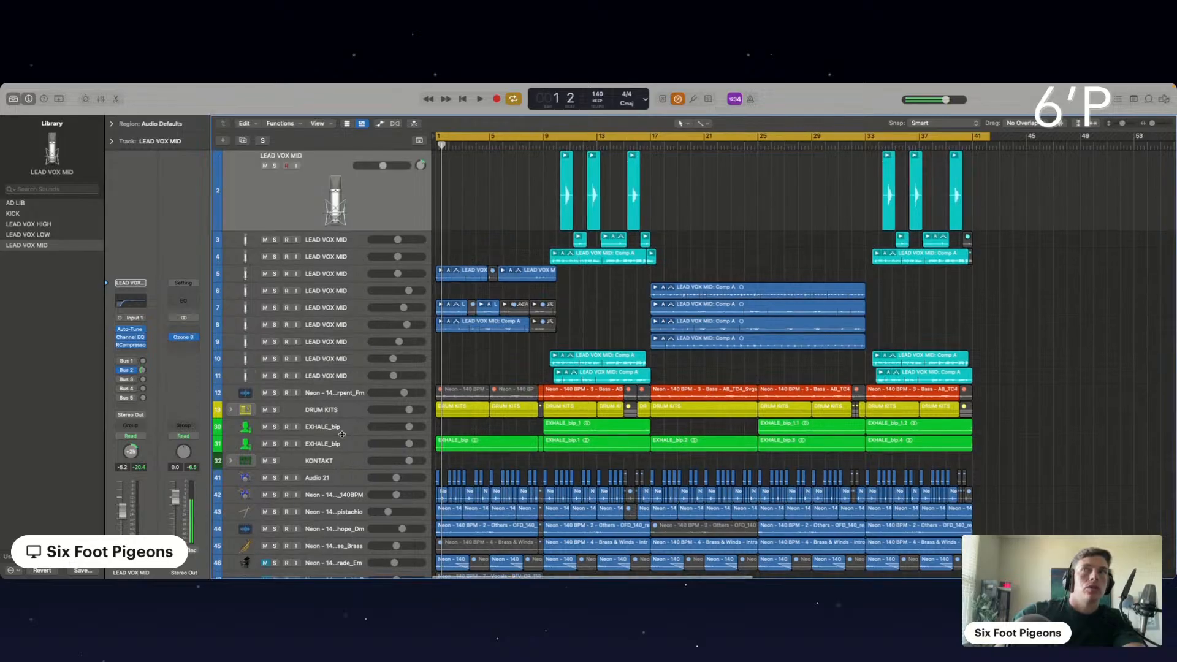
{"action": "left_click", "coordinate": [184, 338]}
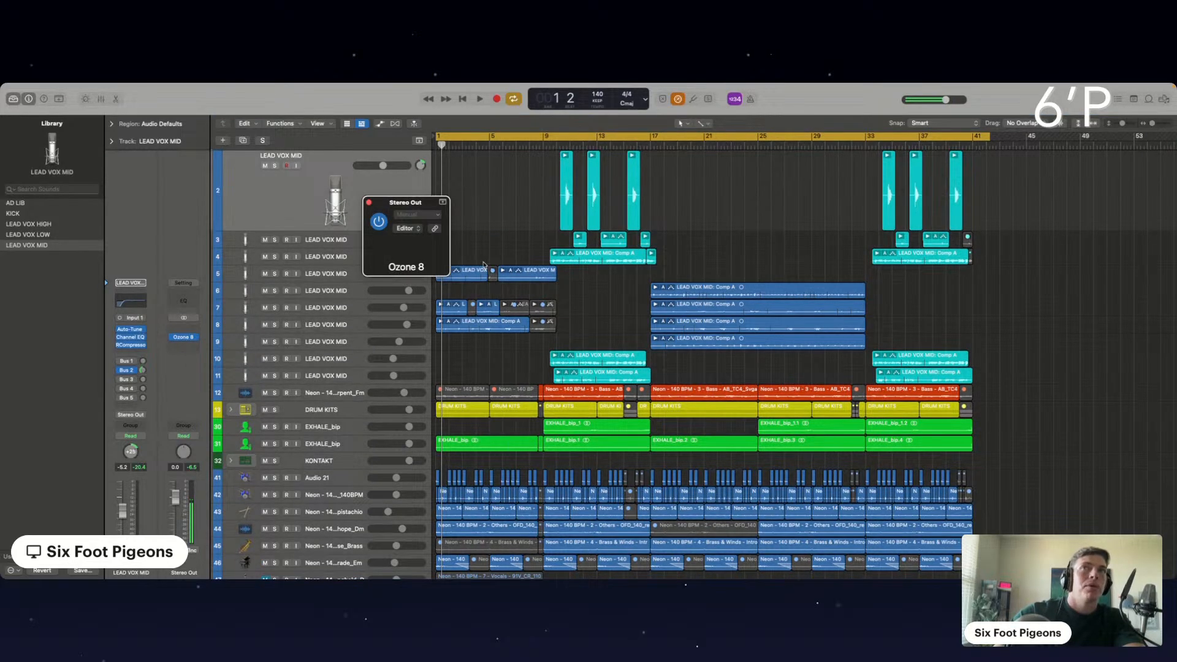
{"action": "left_click_drag", "start_coordinate": [557, 214], "coordinate": [677, 214]}
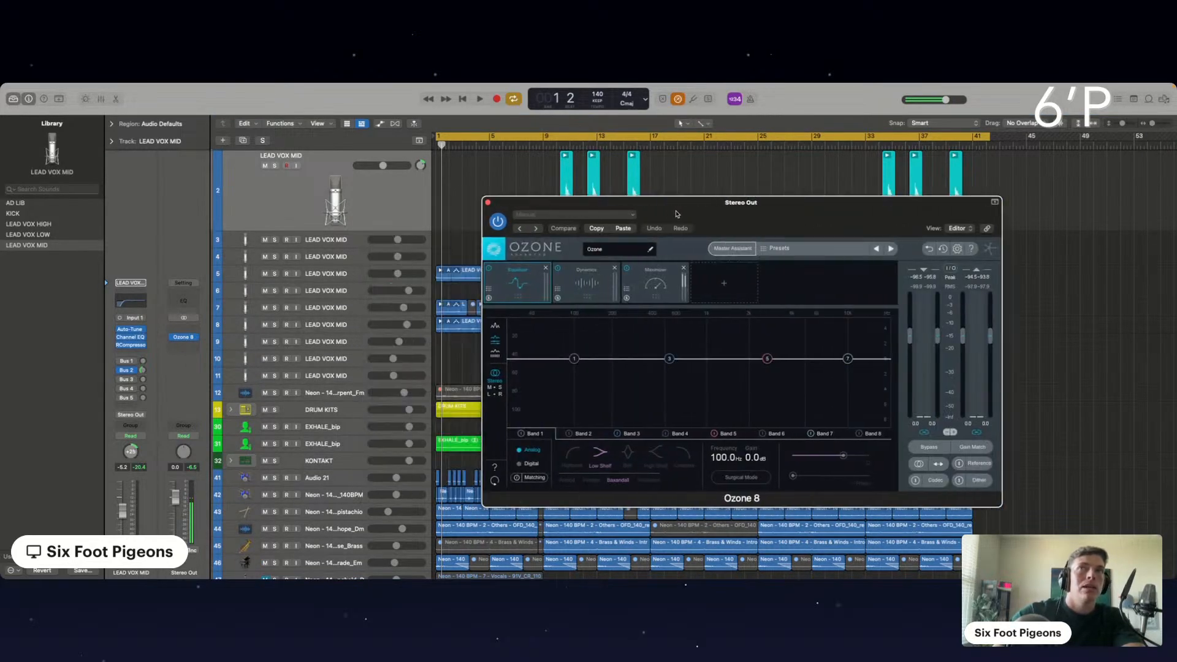
Remove Ozone's Equalizer module and add an Imager module between Dynamics and Maximizer.
{"action": "left_click", "coordinate": [545, 268]}
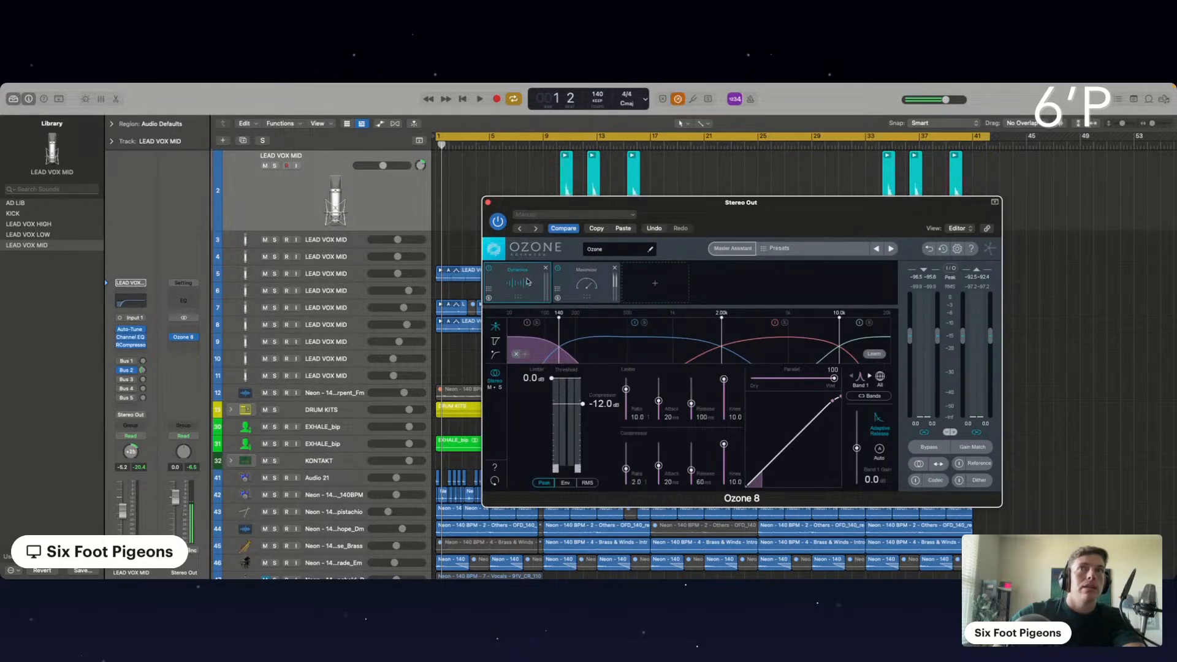
{"action": "left_click", "coordinate": [647, 285]}
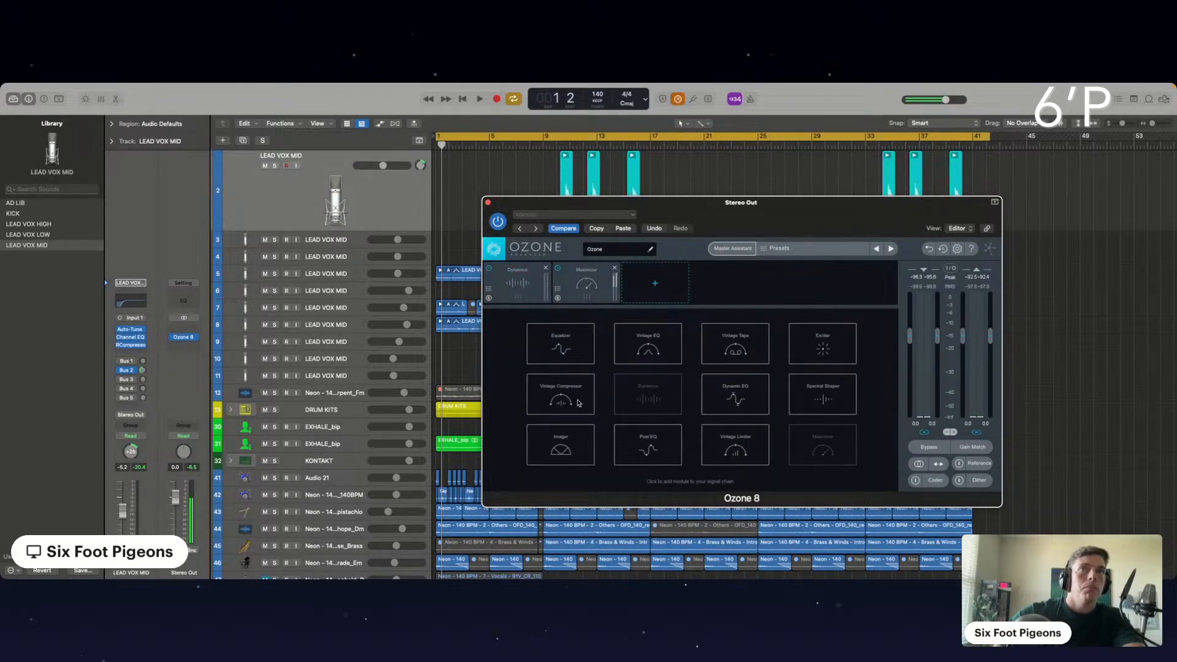
{"action": "left_click", "coordinate": [557, 447]}
{"action": "left_click_drag", "start_coordinate": [670, 272], "coordinate": [603, 299]}
{"action": "left_click", "coordinate": [666, 285]}
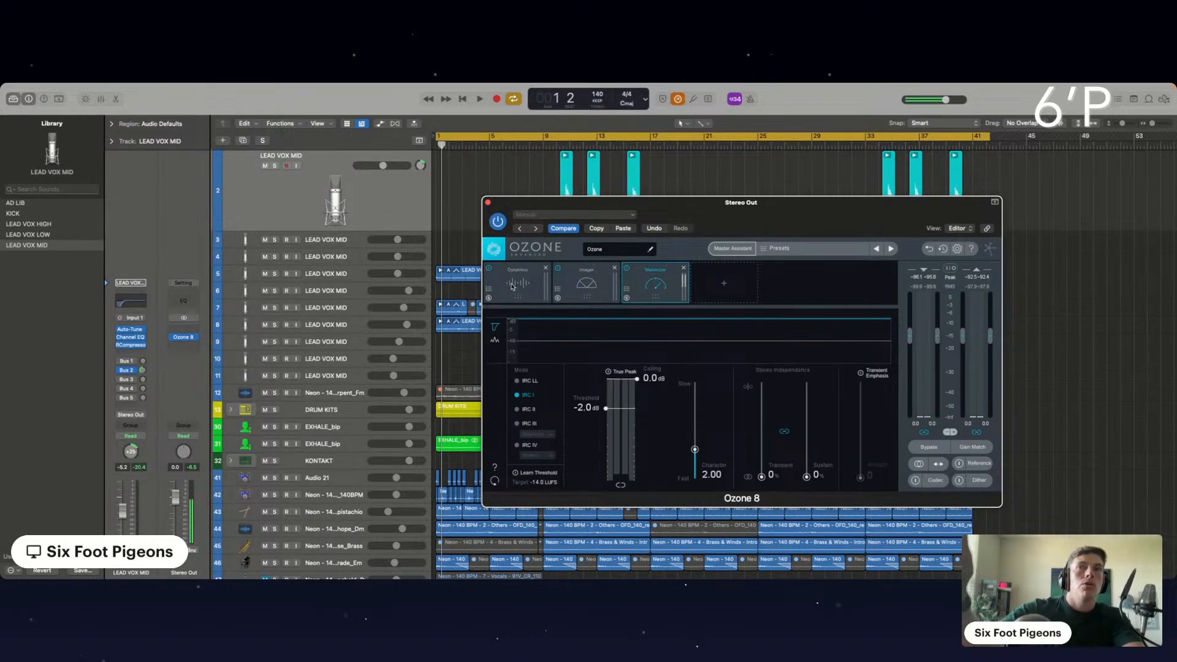
Move the Ozone window off the arrangement's opening bars and play from about bar 12 with the Dynamics module shown.
{"action": "left_click_drag", "start_coordinate": [662, 209], "coordinate": [833, 103]}
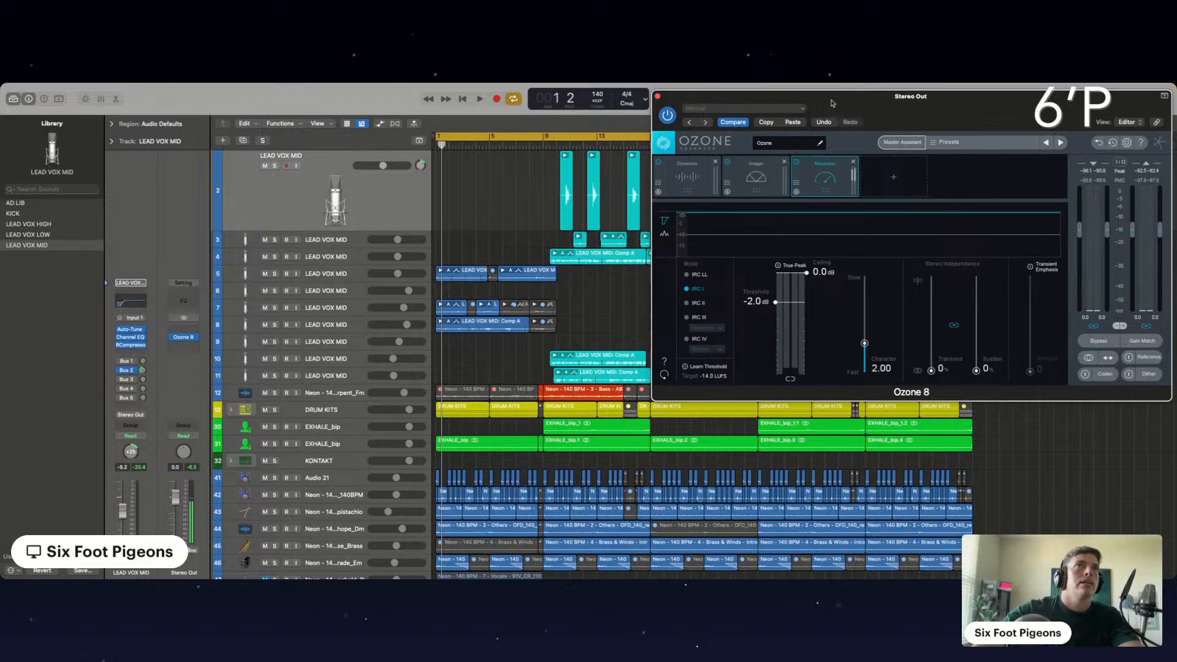
{"action": "key", "text": "space"}
{"action": "left_click", "coordinate": [686, 175]}
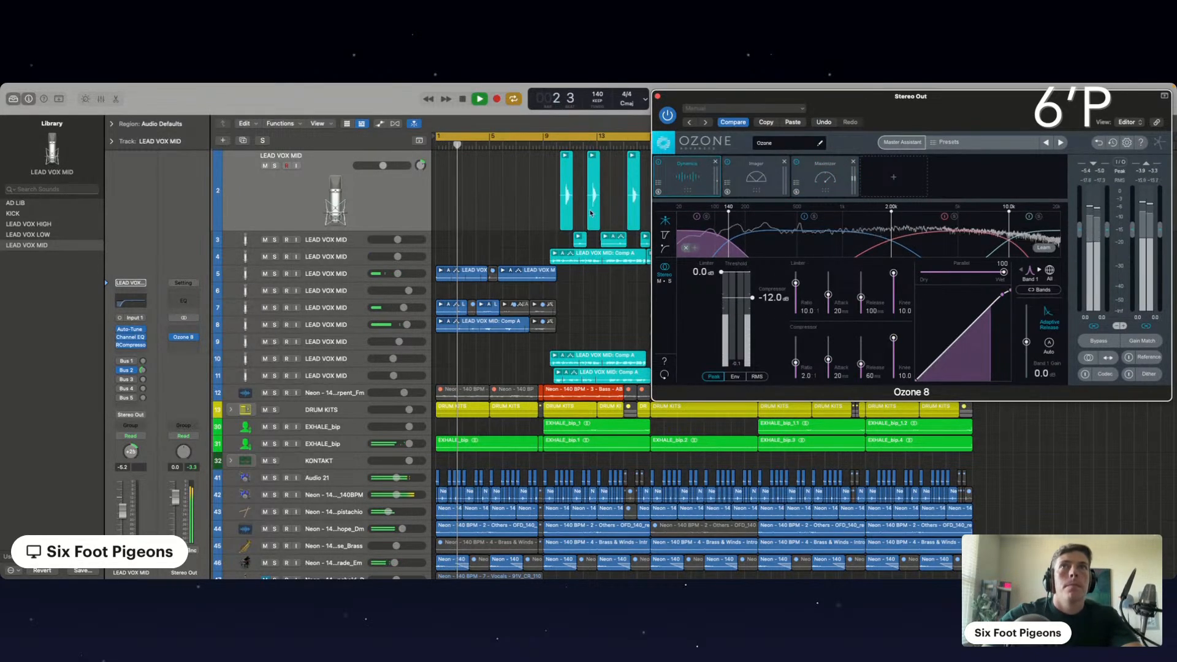
{"action": "left_click", "coordinate": [580, 146]}
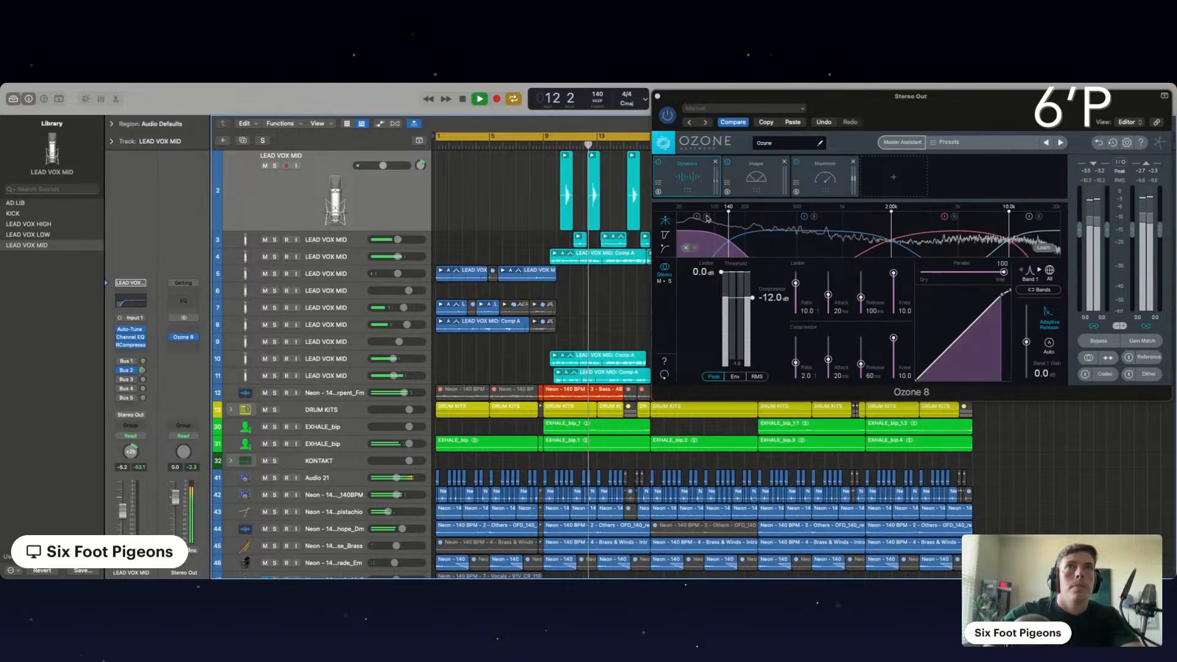
Set Dynamics band 1 to a -16.0 dB compressor threshold, 2.1 dB band gain and 12.8:1 limiter ratio.
{"action": "left_click", "coordinate": [753, 300]}
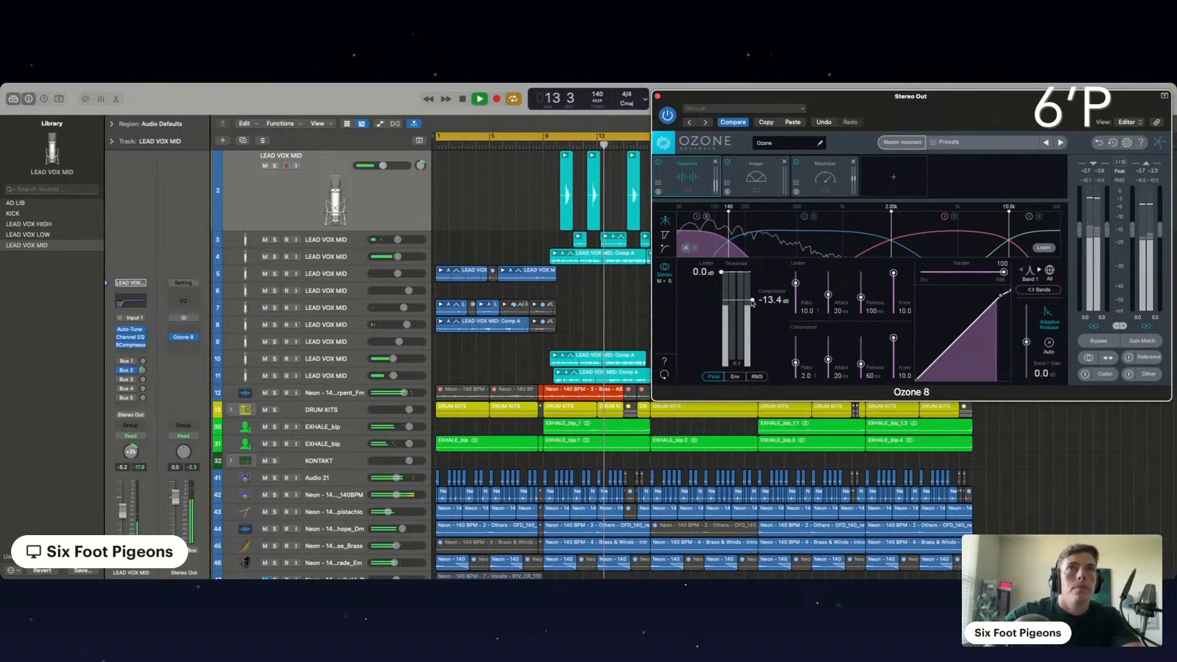
{"action": "left_click_drag", "start_coordinate": [753, 300], "coordinate": [753, 306]}
{"action": "left_click_drag", "start_coordinate": [1026, 342], "coordinate": [1027, 344]}
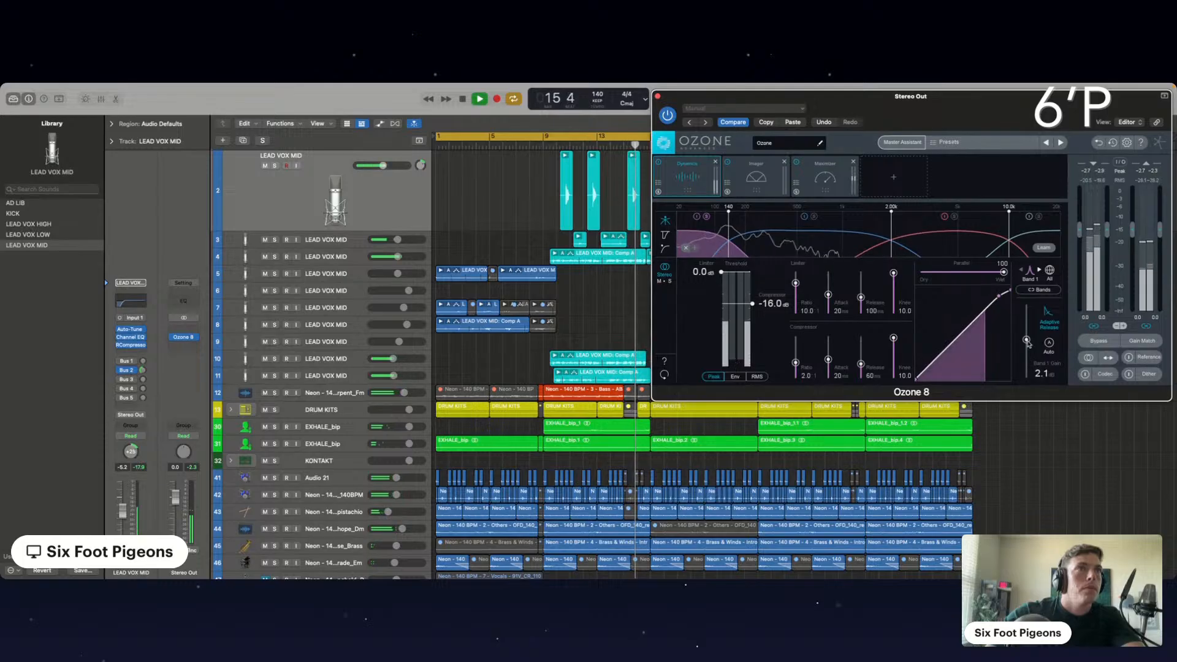
{"action": "left_click_drag", "start_coordinate": [795, 284], "coordinate": [796, 286]}
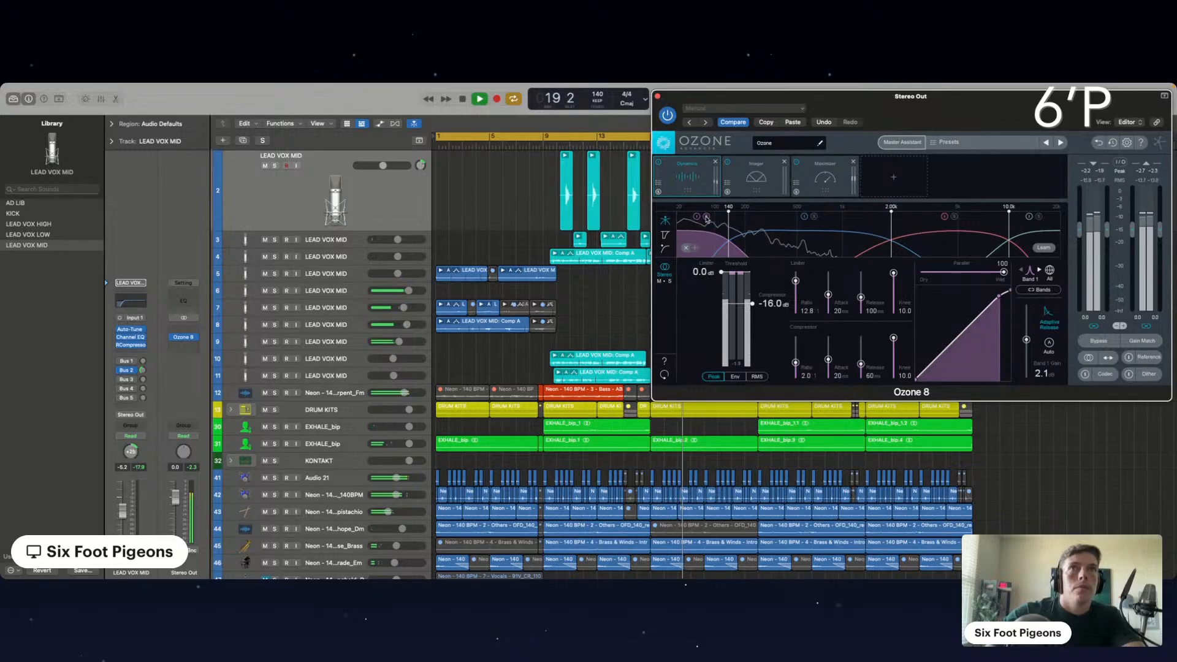
Set the Dynamics compressor threshold to -15.7 dB on band 2 and -15.4 dB on band 3, with 0.8 dB gain on band 3.
{"action": "left_click", "coordinate": [774, 250]}
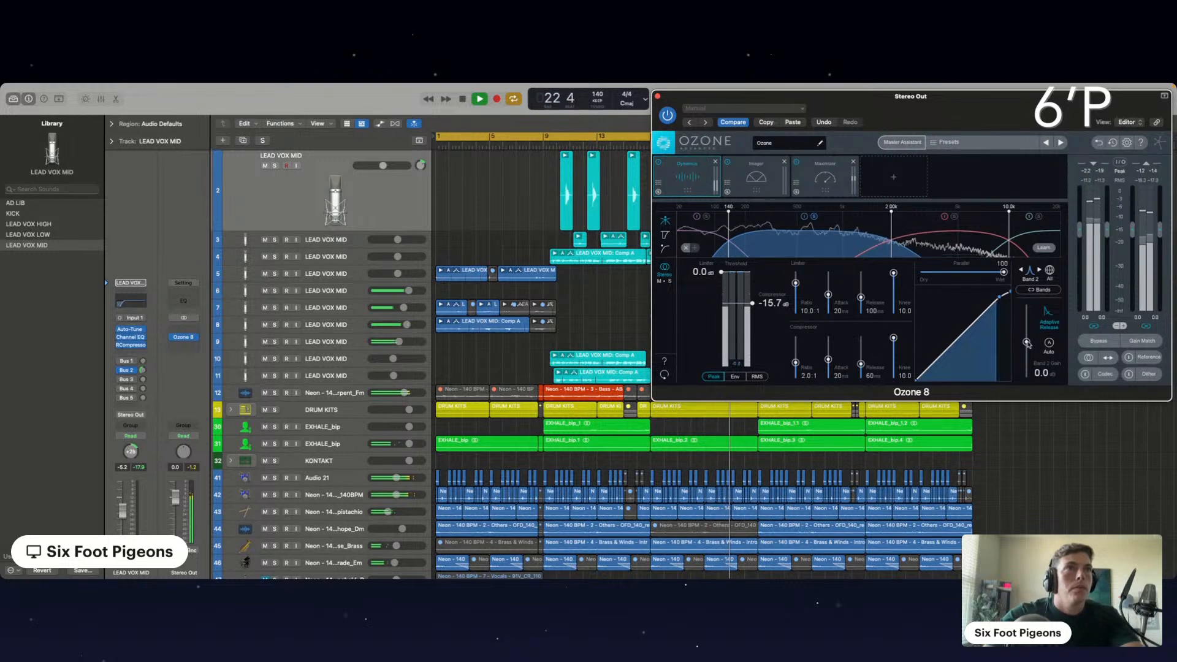
{"action": "left_click_drag", "start_coordinate": [1027, 343], "coordinate": [1028, 342]}
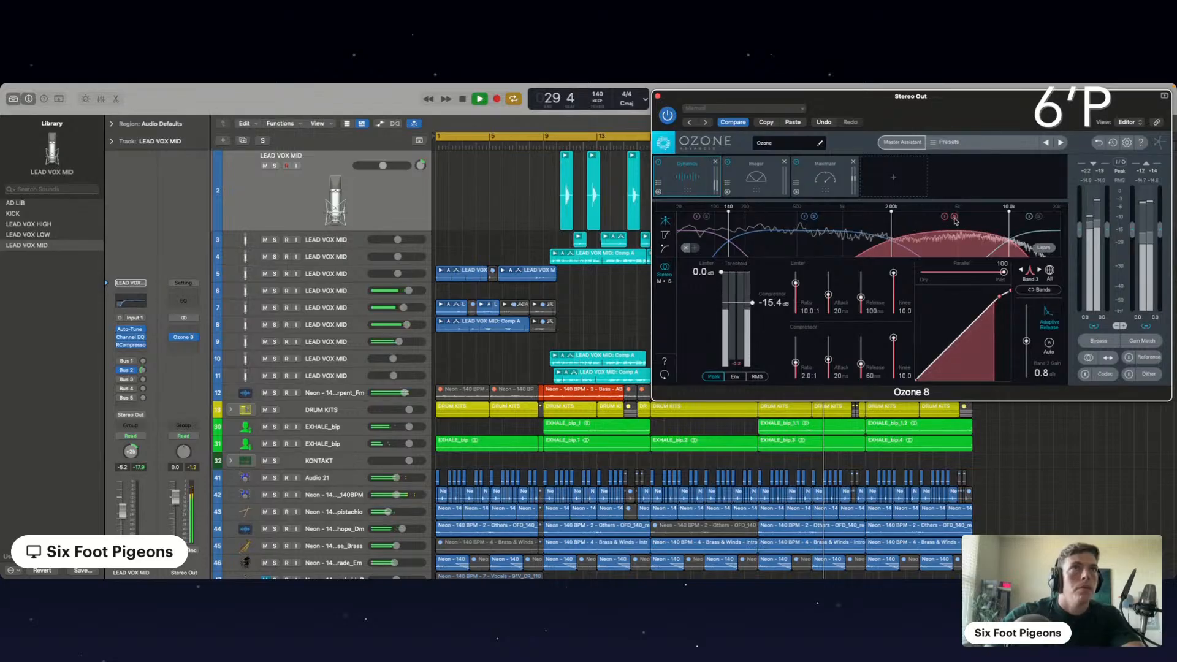
Set the Imager widths to -64.6 for band 1, -34.2 for band 2 and 43.0 for band 4, and close the Ozone window.
{"action": "left_click", "coordinate": [760, 183]}
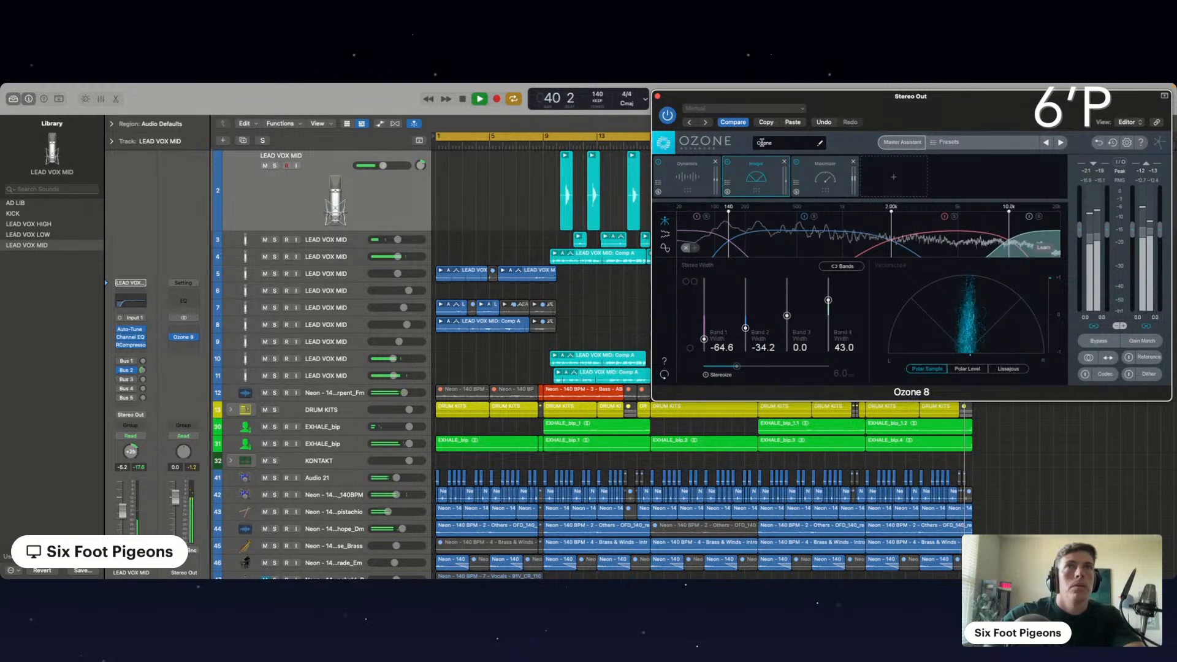
{"action": "left_click", "coordinate": [657, 97]}
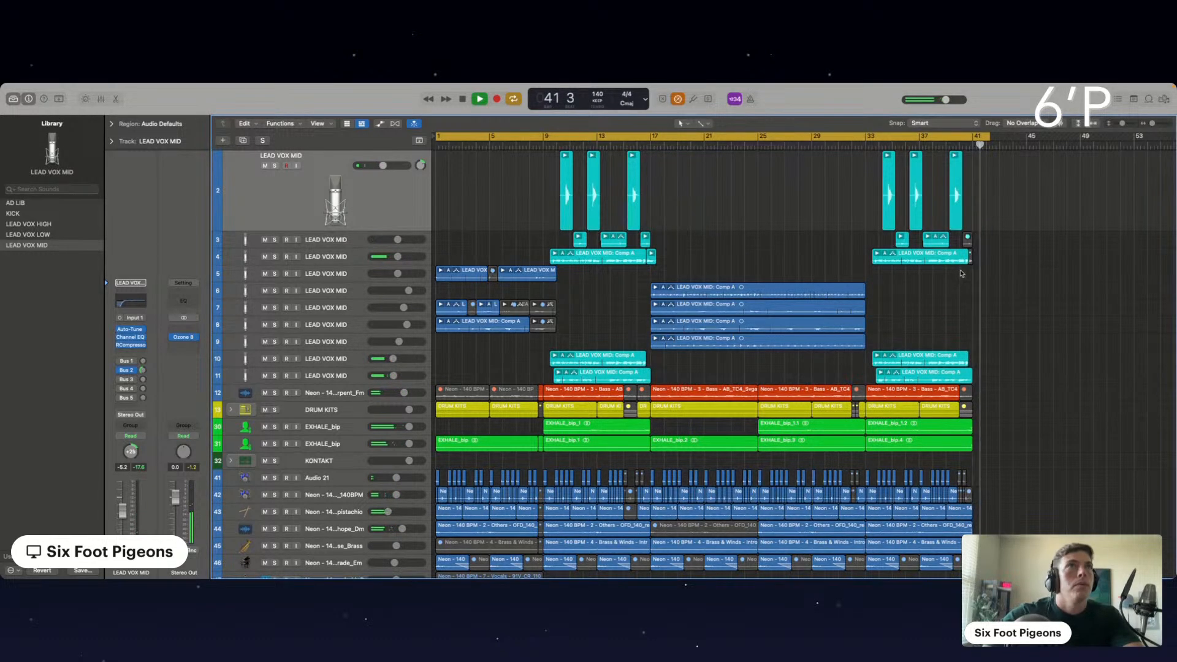
{"action": "scroll", "coordinate": [543, 293], "scroll_direction": "down", "scroll_amount": 1}
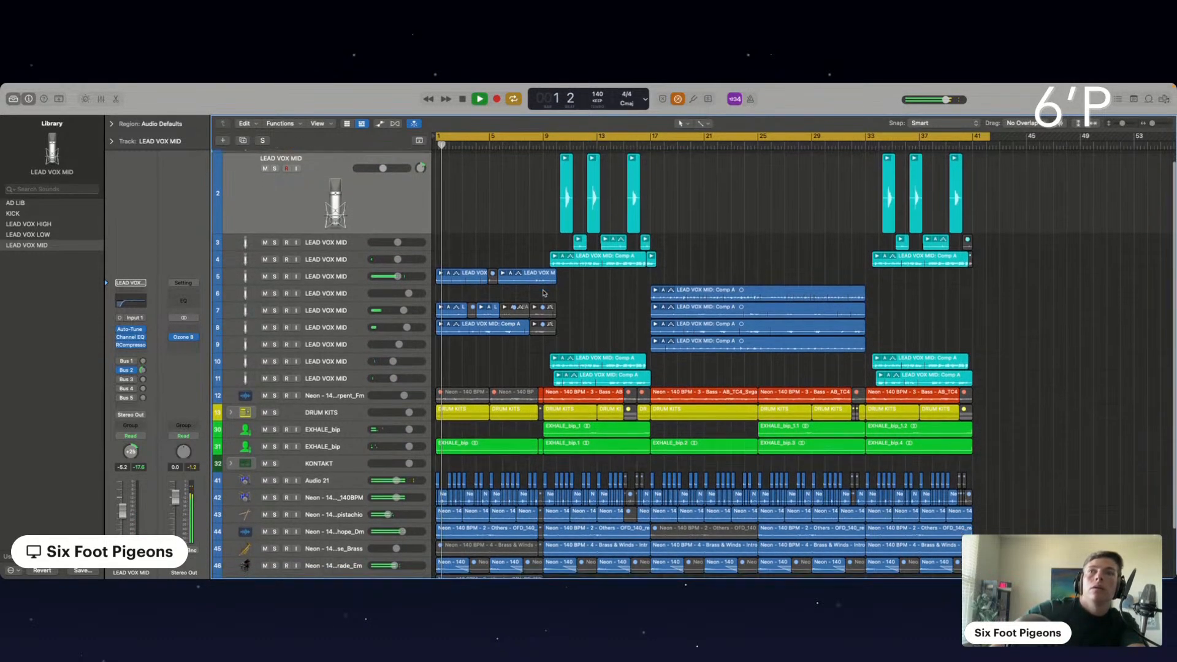
Reopen Ozone on Stereo Out, lower the Maximizer threshold to -2.5 dB and audition the result from about bar 10.
{"action": "left_click", "coordinate": [186, 337]}
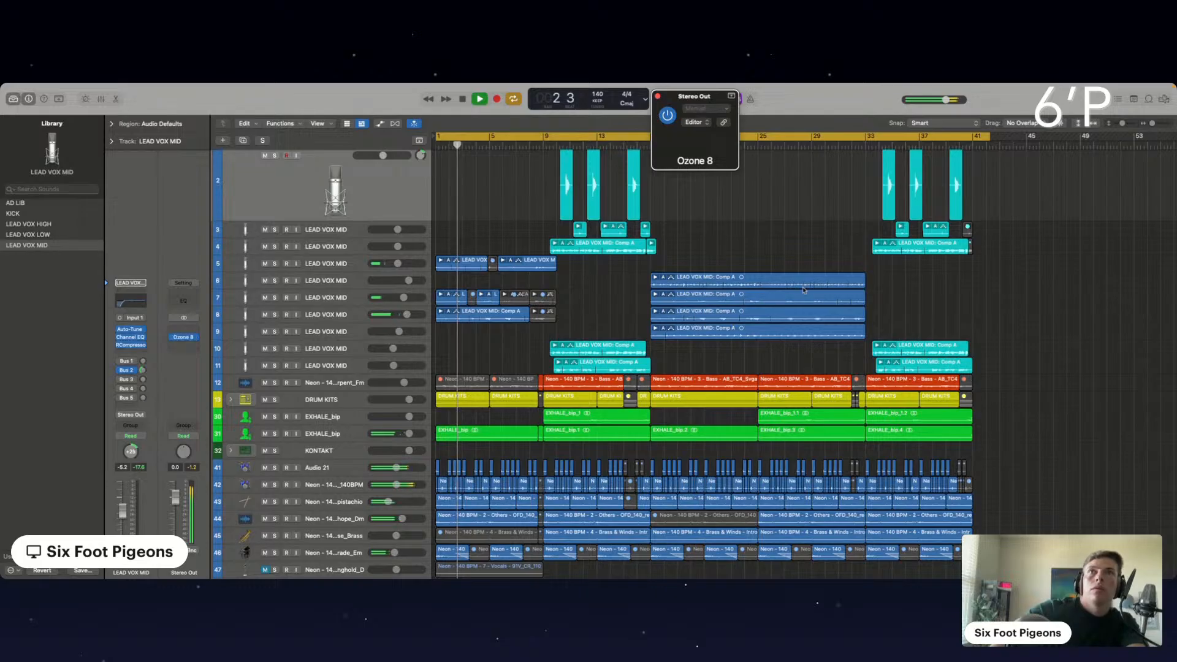
{"action": "left_click", "coordinate": [825, 178]}
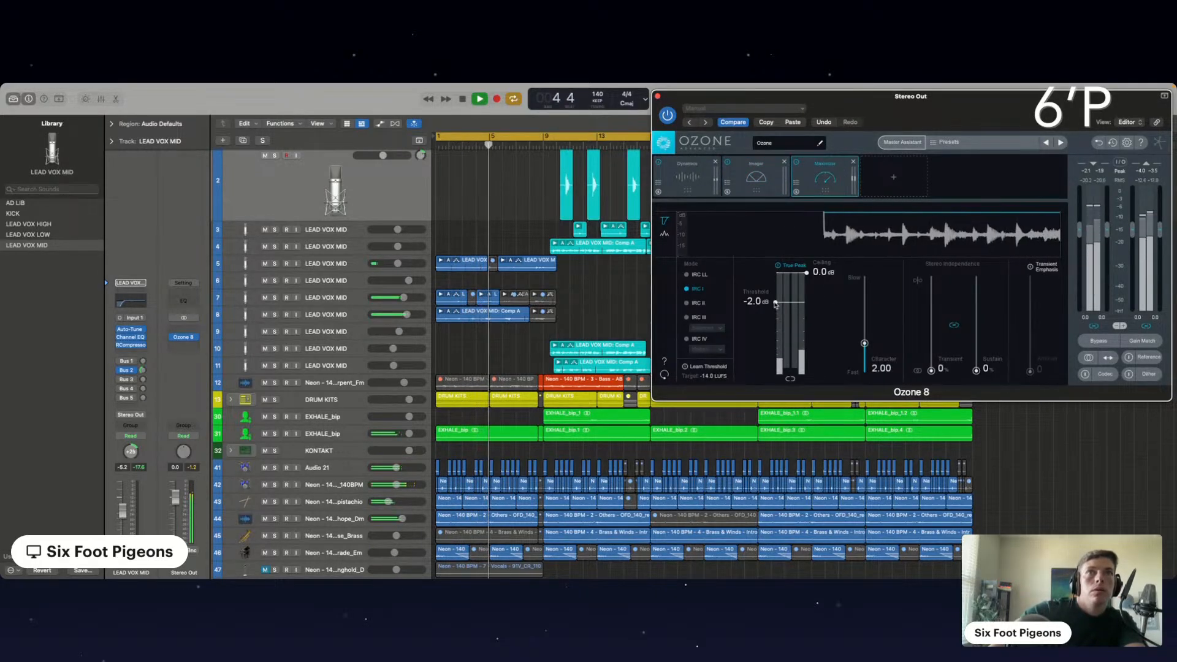
{"action": "left_click_drag", "start_coordinate": [776, 302], "coordinate": [776, 310]}
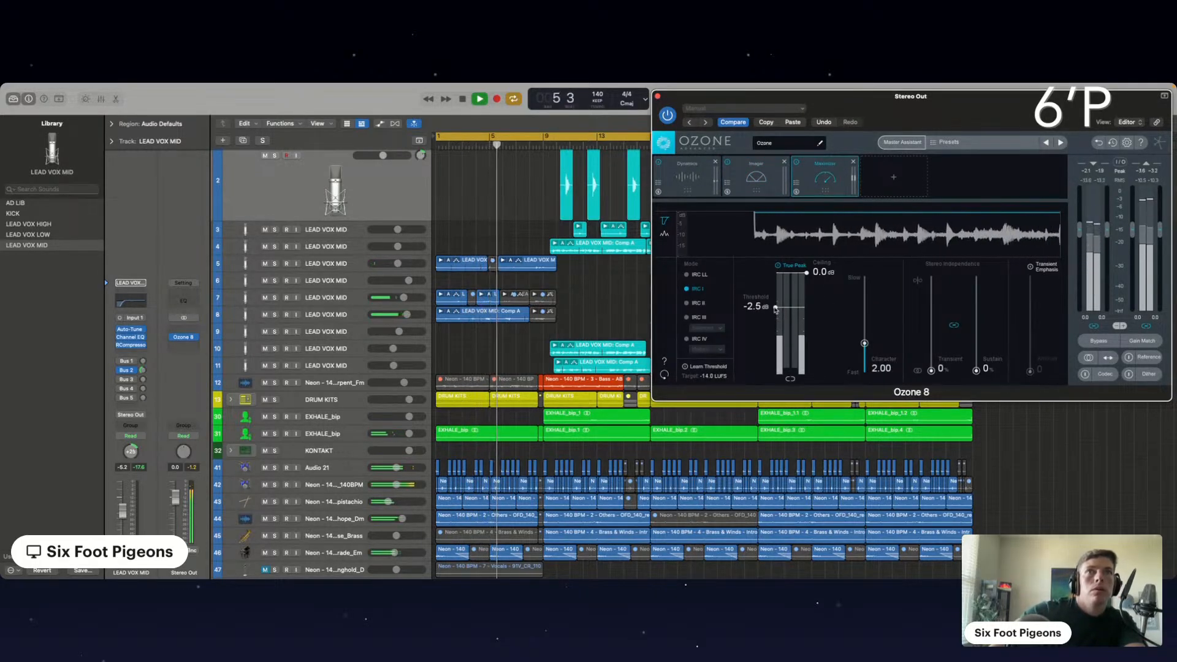
{"action": "left_click", "coordinate": [556, 146]}
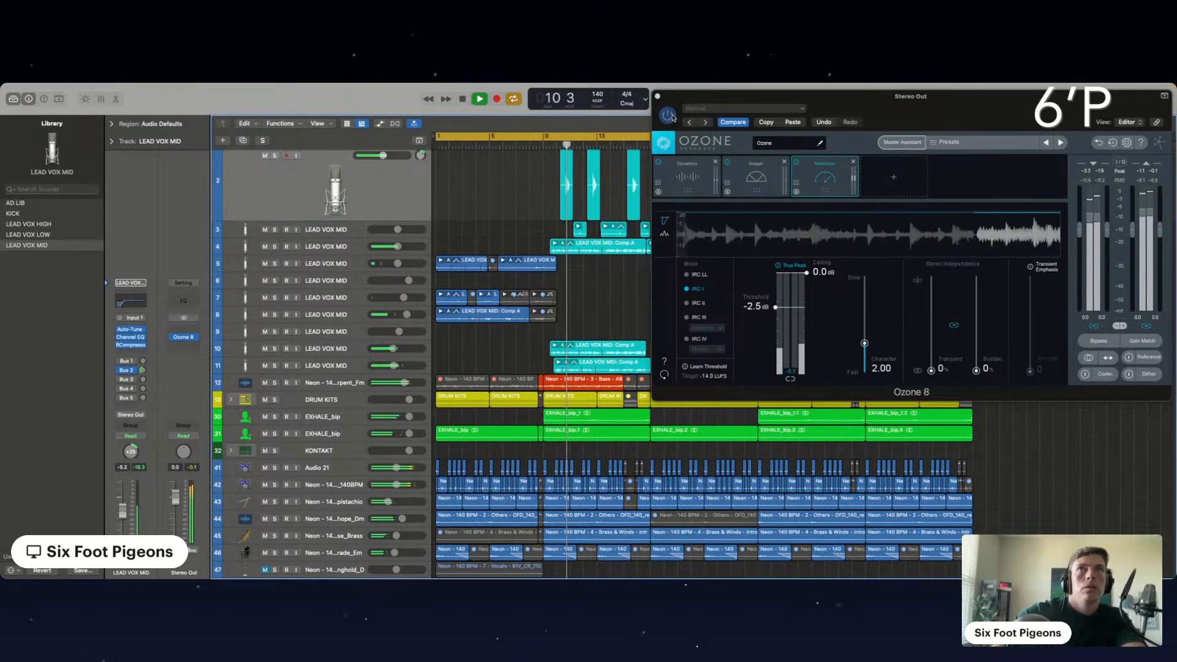
{"action": "left_click", "coordinate": [658, 96]}
{"action": "key", "text": "space"}
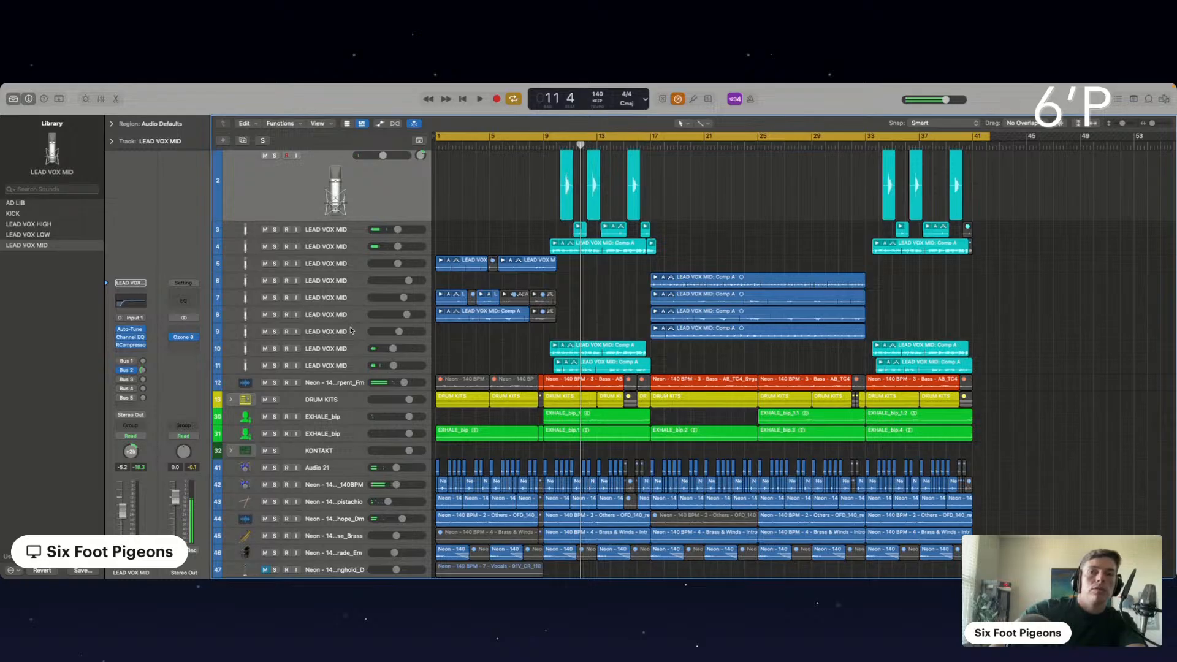
Select the DRY VOX track and turn off its input monitoring.
{"action": "scroll", "coordinate": [586, 360], "scroll_direction": "up", "scroll_amount": 2}
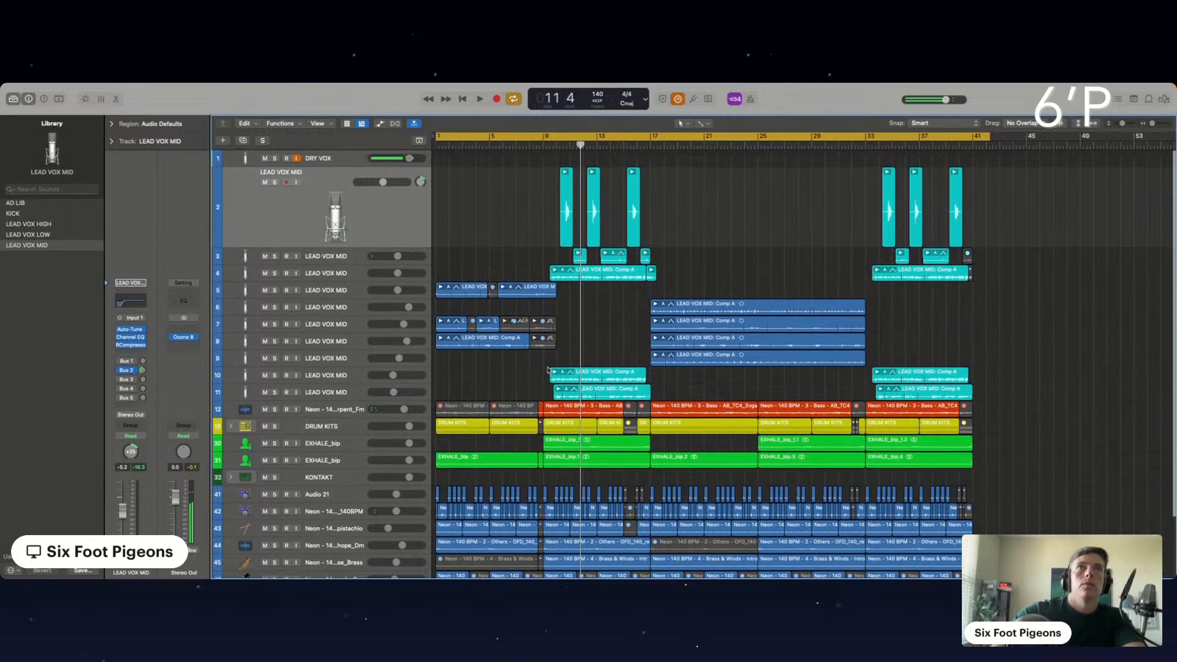
{"action": "left_click", "coordinate": [349, 161]}
{"action": "scroll", "coordinate": [353, 551], "scroll_direction": "down", "scroll_amount": 3}
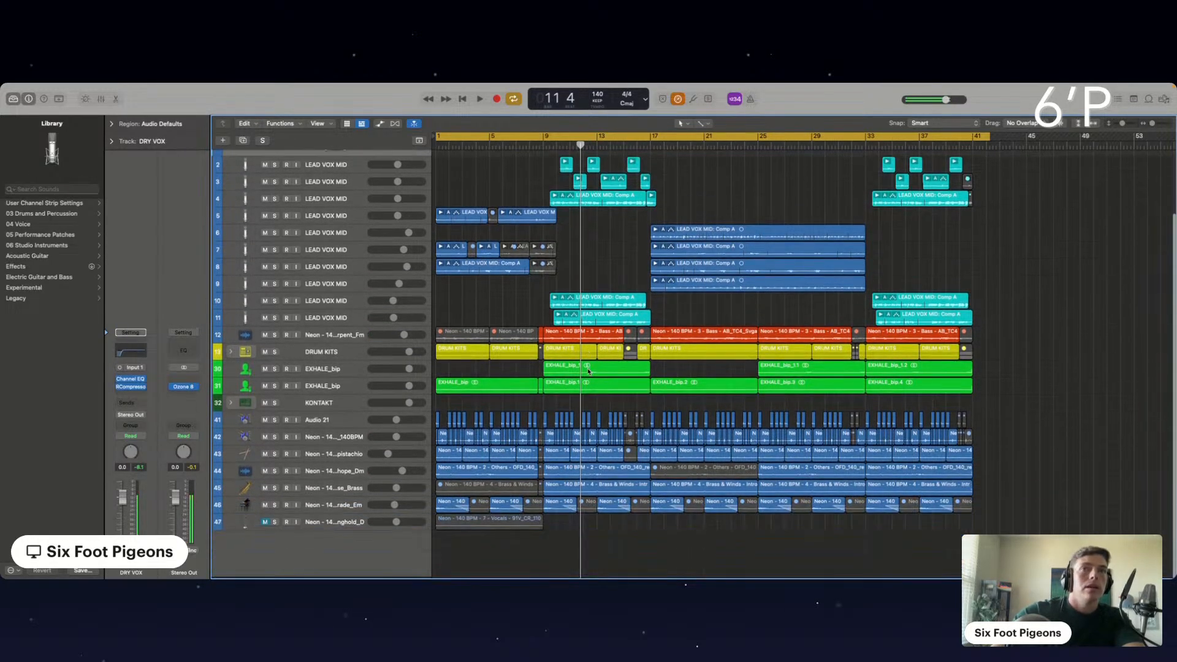
{"action": "scroll", "coordinate": [336, 531], "scroll_direction": "up", "scroll_amount": 2}
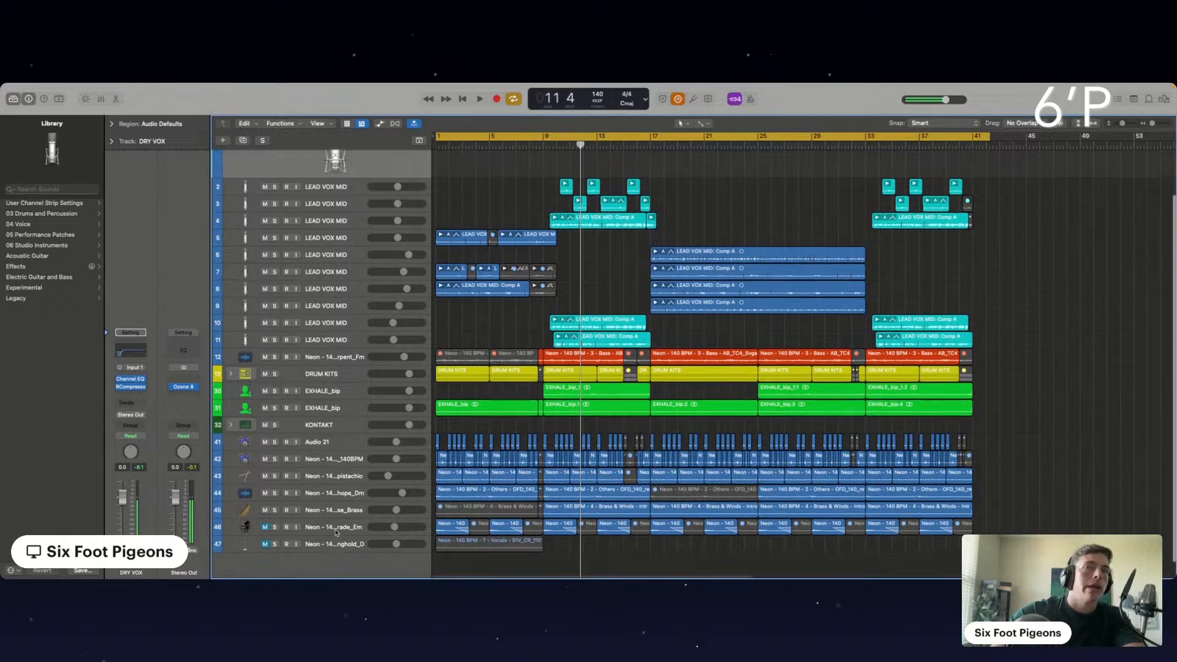
{"action": "scroll", "coordinate": [337, 531], "scroll_direction": "up", "scroll_amount": 2}
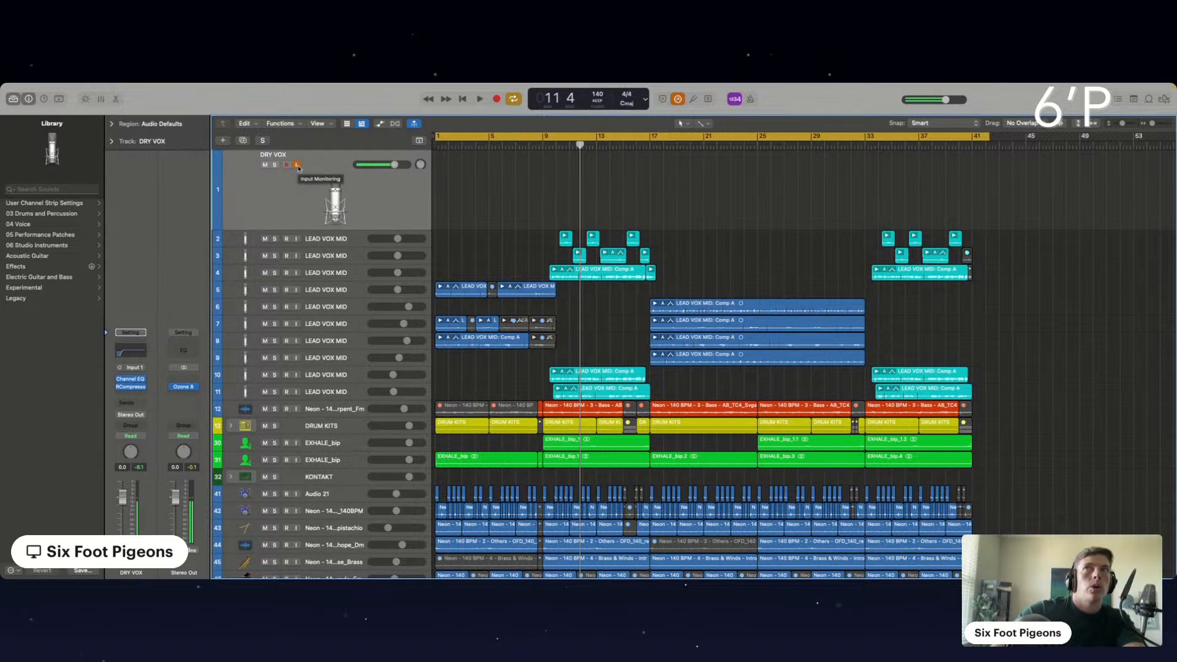
Play the whole arrangement from bar 1 past its end with cycle mode off, and re-enable input monitoring on DRY VOX.
{"action": "key", "text": "Return"}
{"action": "key", "text": "space"}
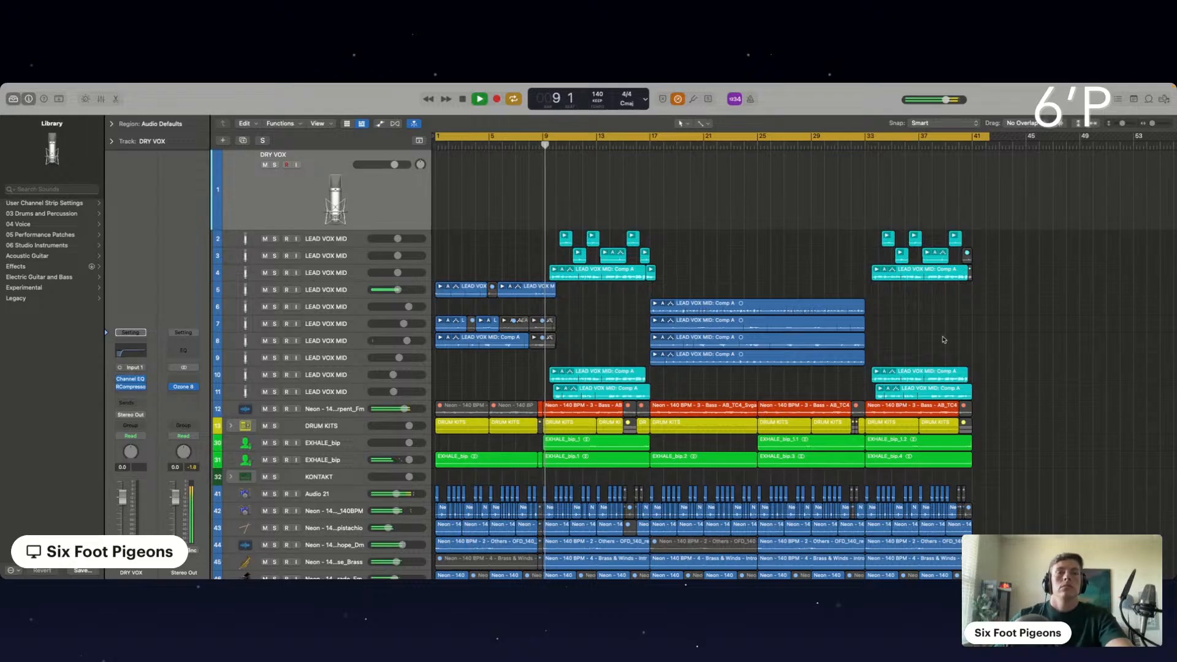
{"action": "key", "text": "c"}
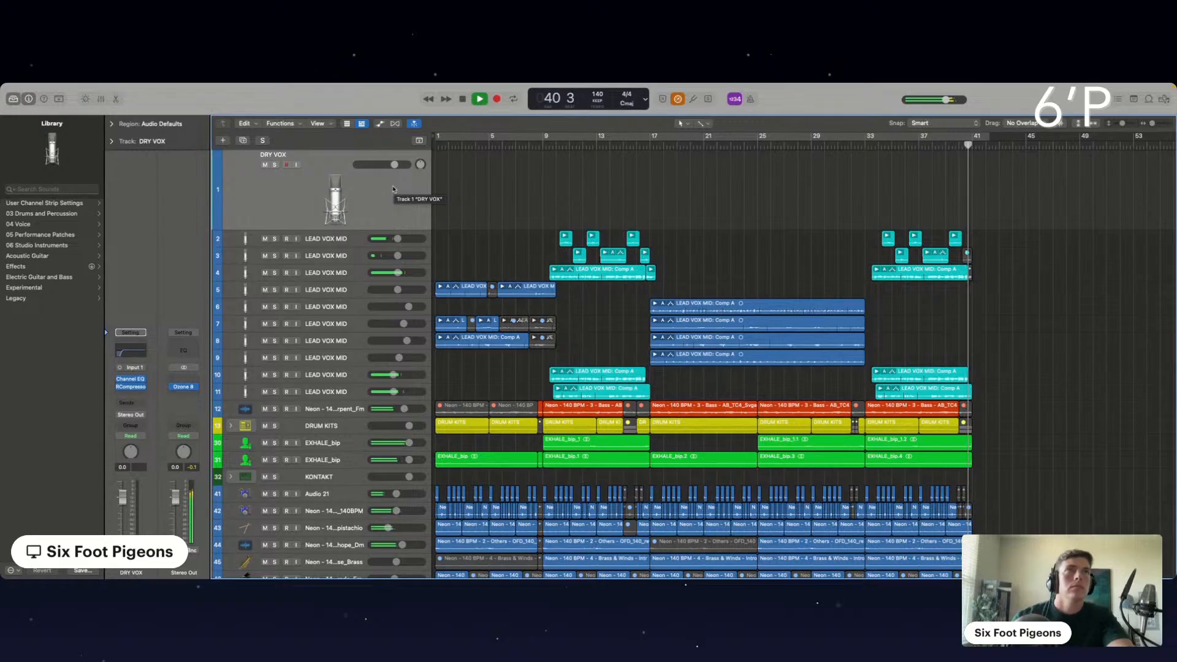
{"action": "left_click", "coordinate": [297, 166]}
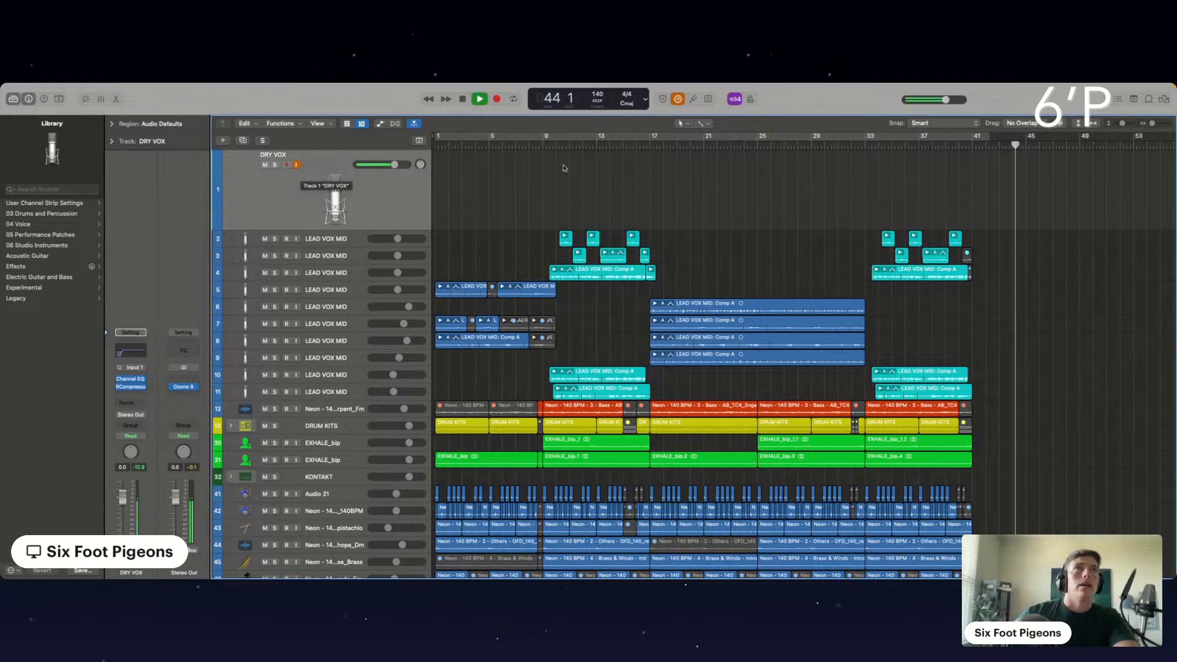
{"action": "key", "text": "space"}
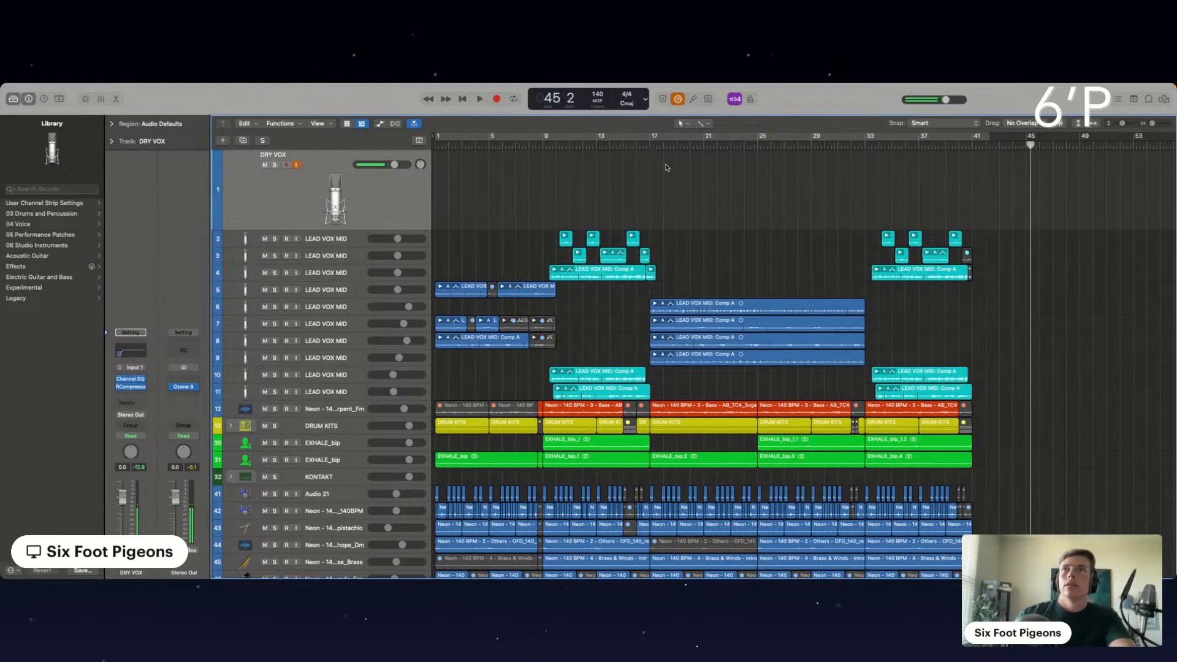